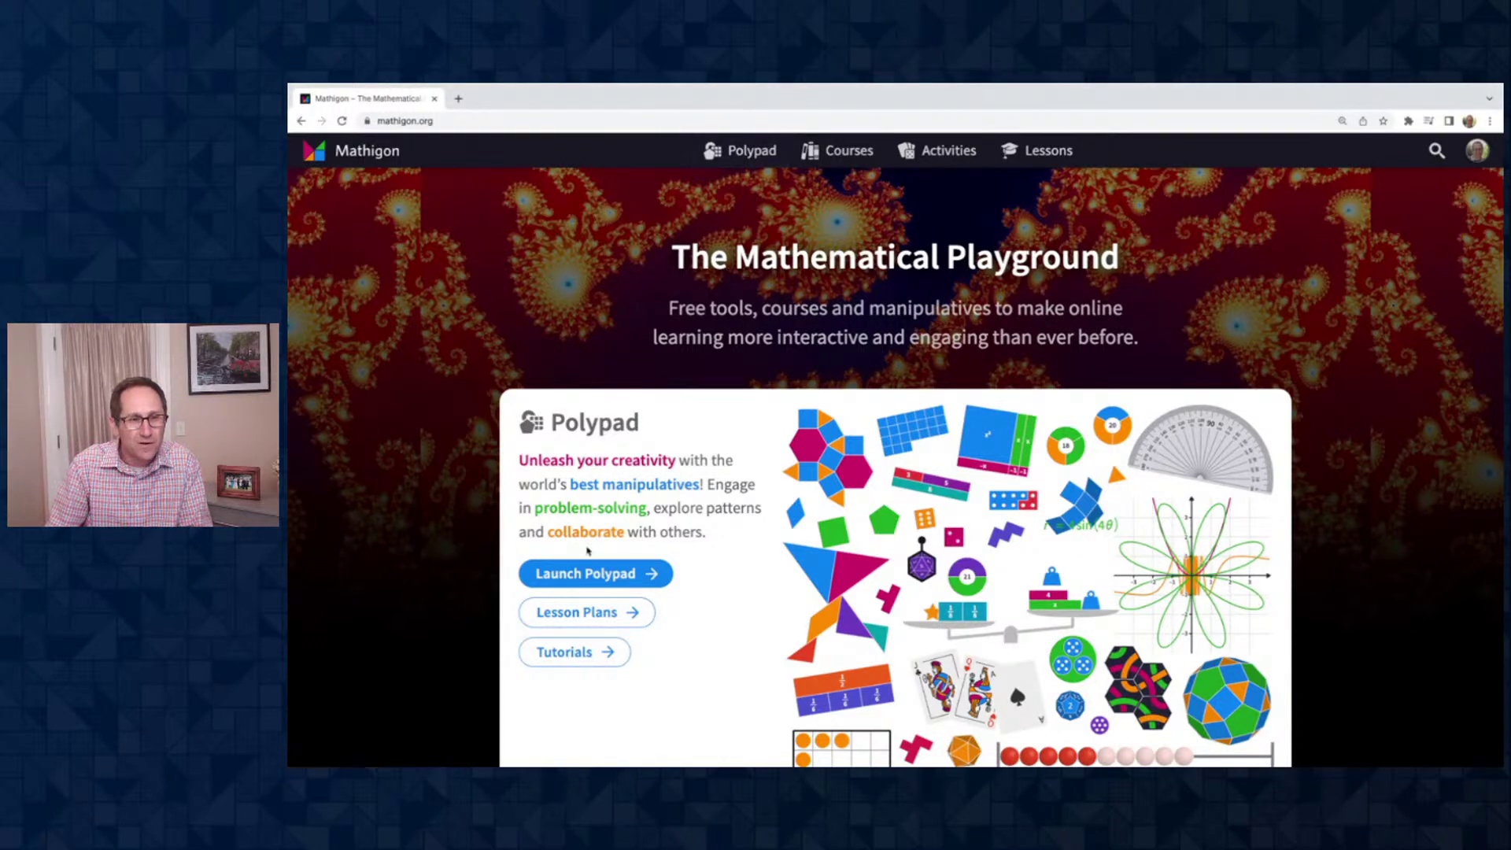
Launch Polypad and show the available number tiles in the Numbers category
left_click(575, 574)
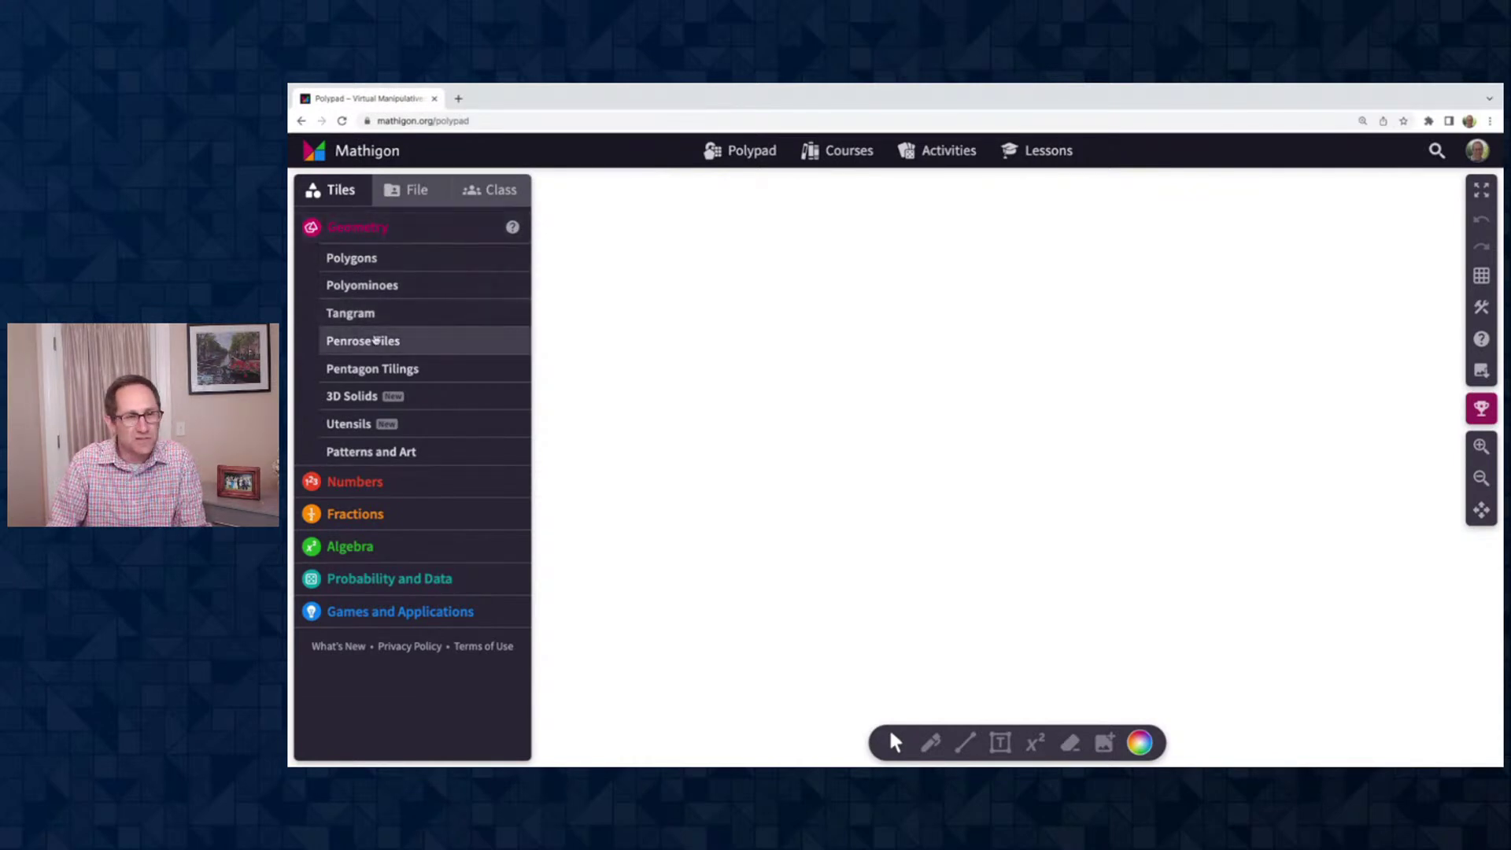
left_click(366, 481)
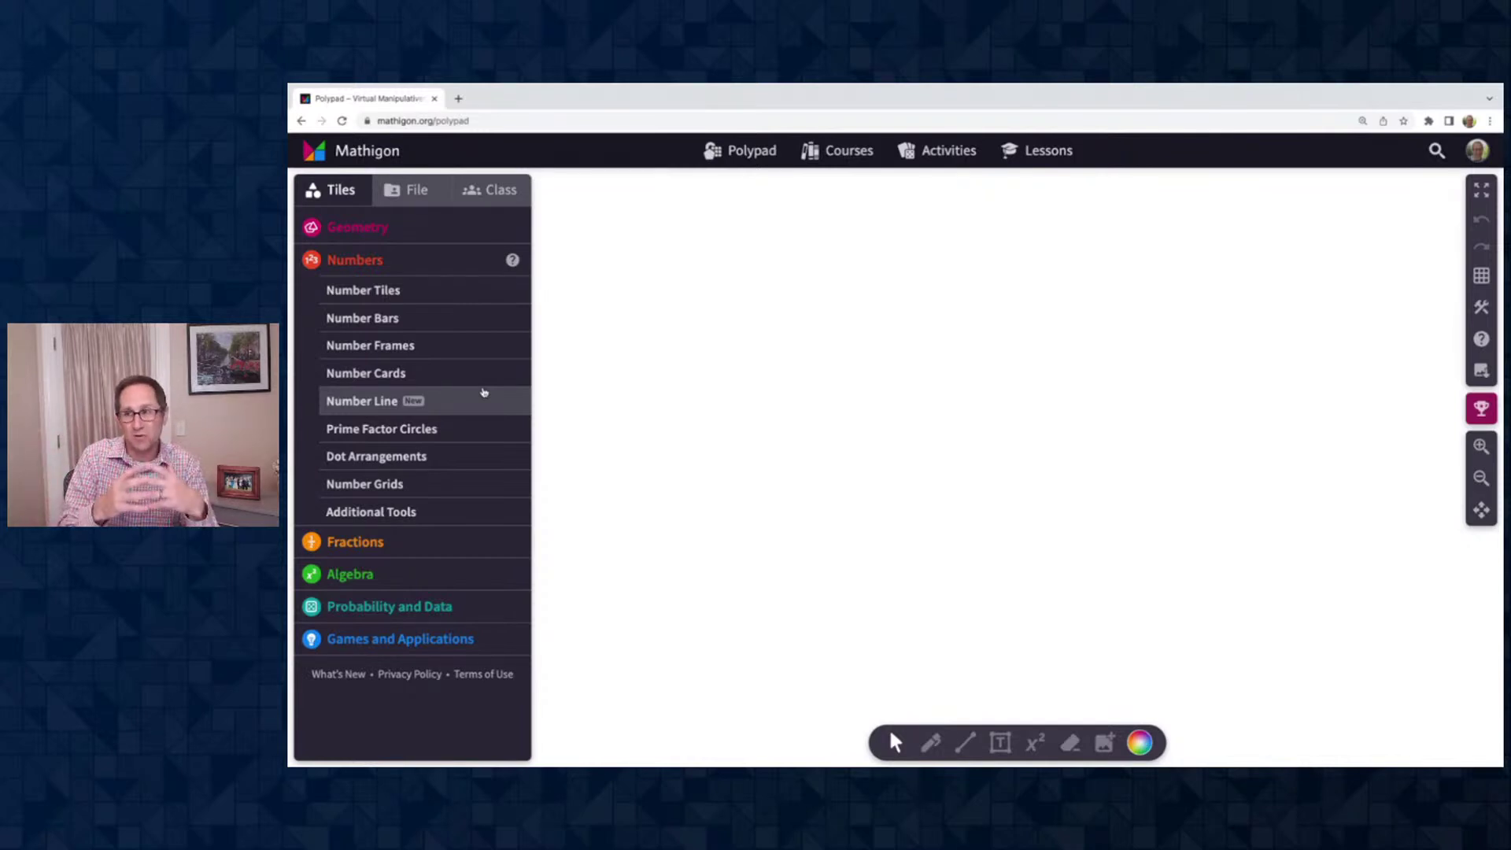
left_click(356, 293)
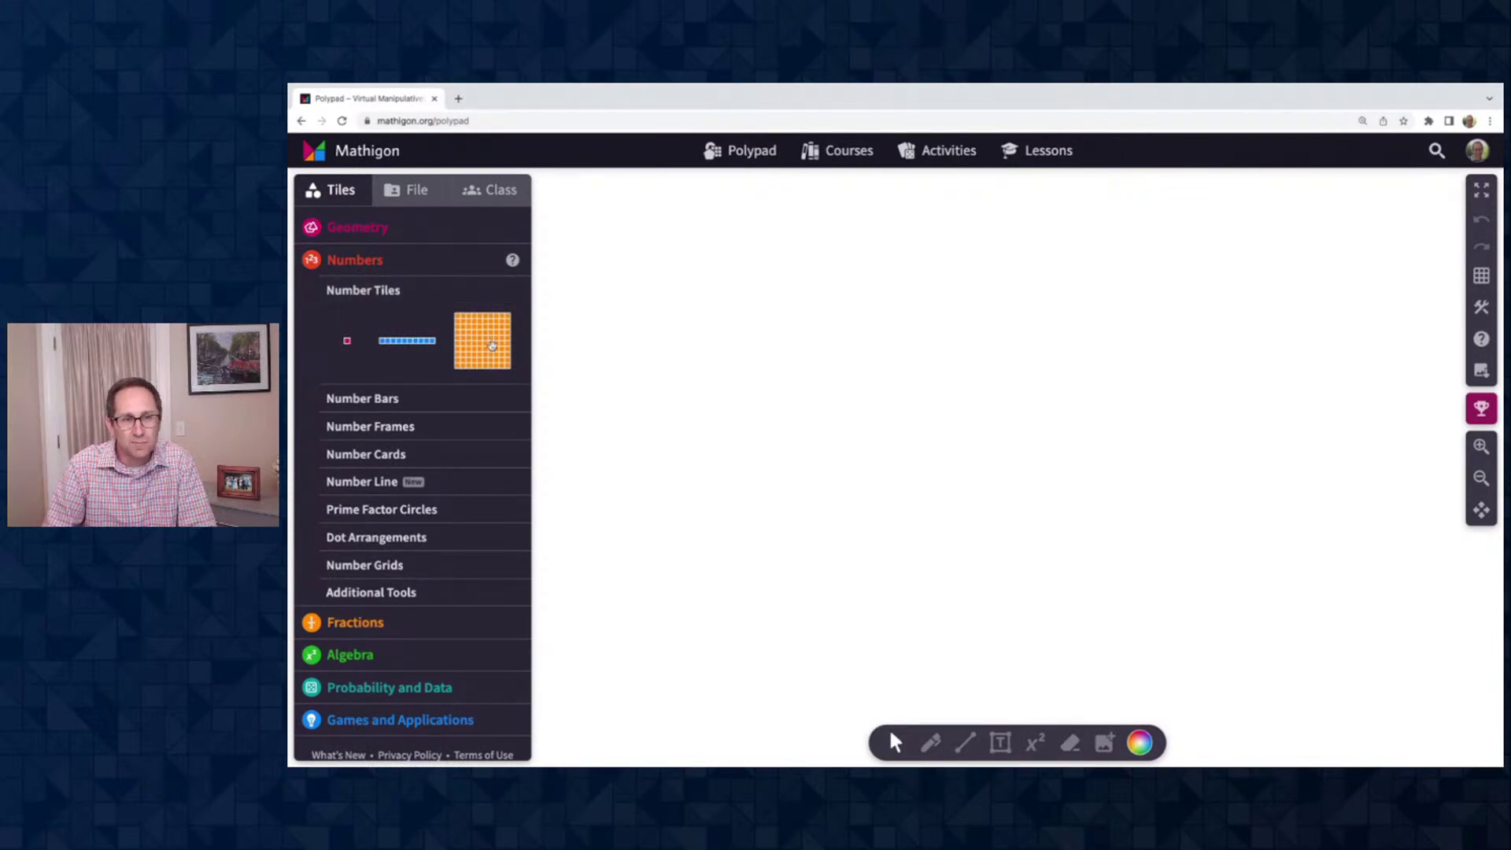
Place three 10 × 1 number tiles on the canvas, one above the other
left_click(410, 341)
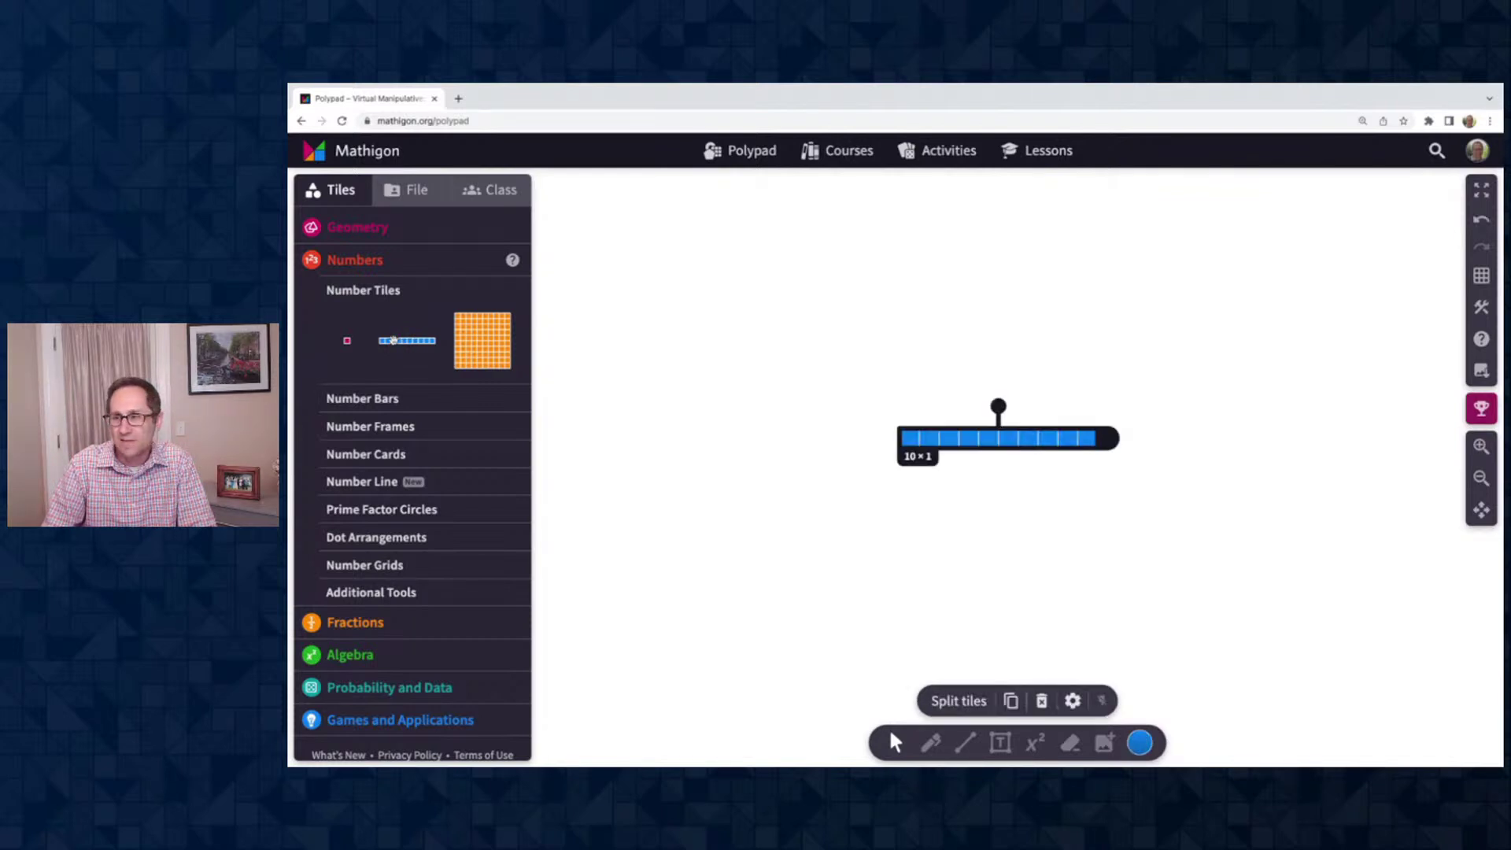
left_click_drag(410, 341, 970, 387)
left_click_drag(399, 344, 909, 351)
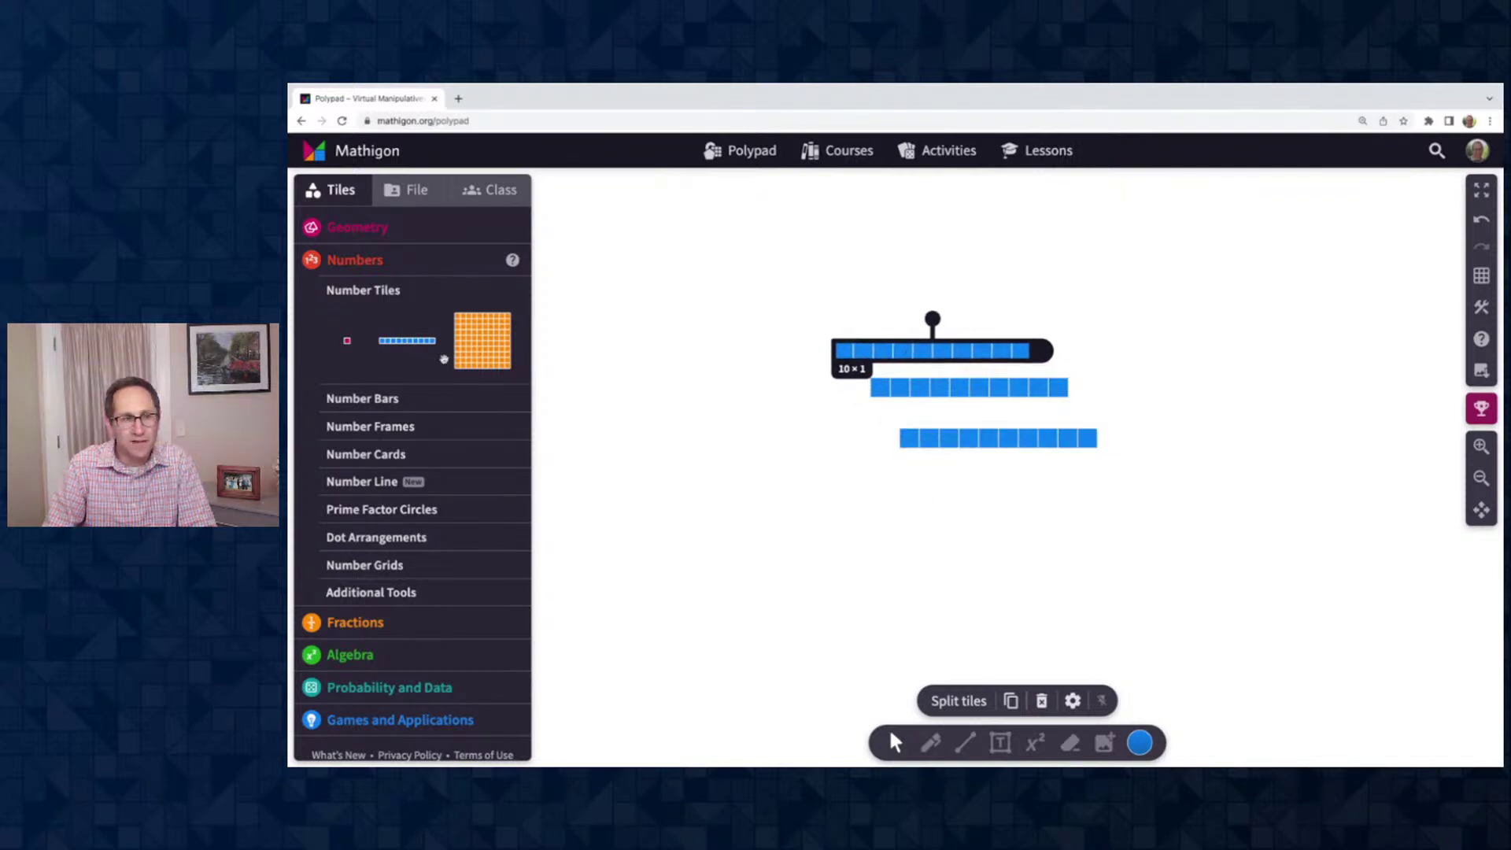
Add six single-unit number tiles to the canvas
left_click(347, 340)
left_click(347, 340)
left_click(347, 341)
left_click(347, 340)
left_click(347, 340)
left_click(347, 340)
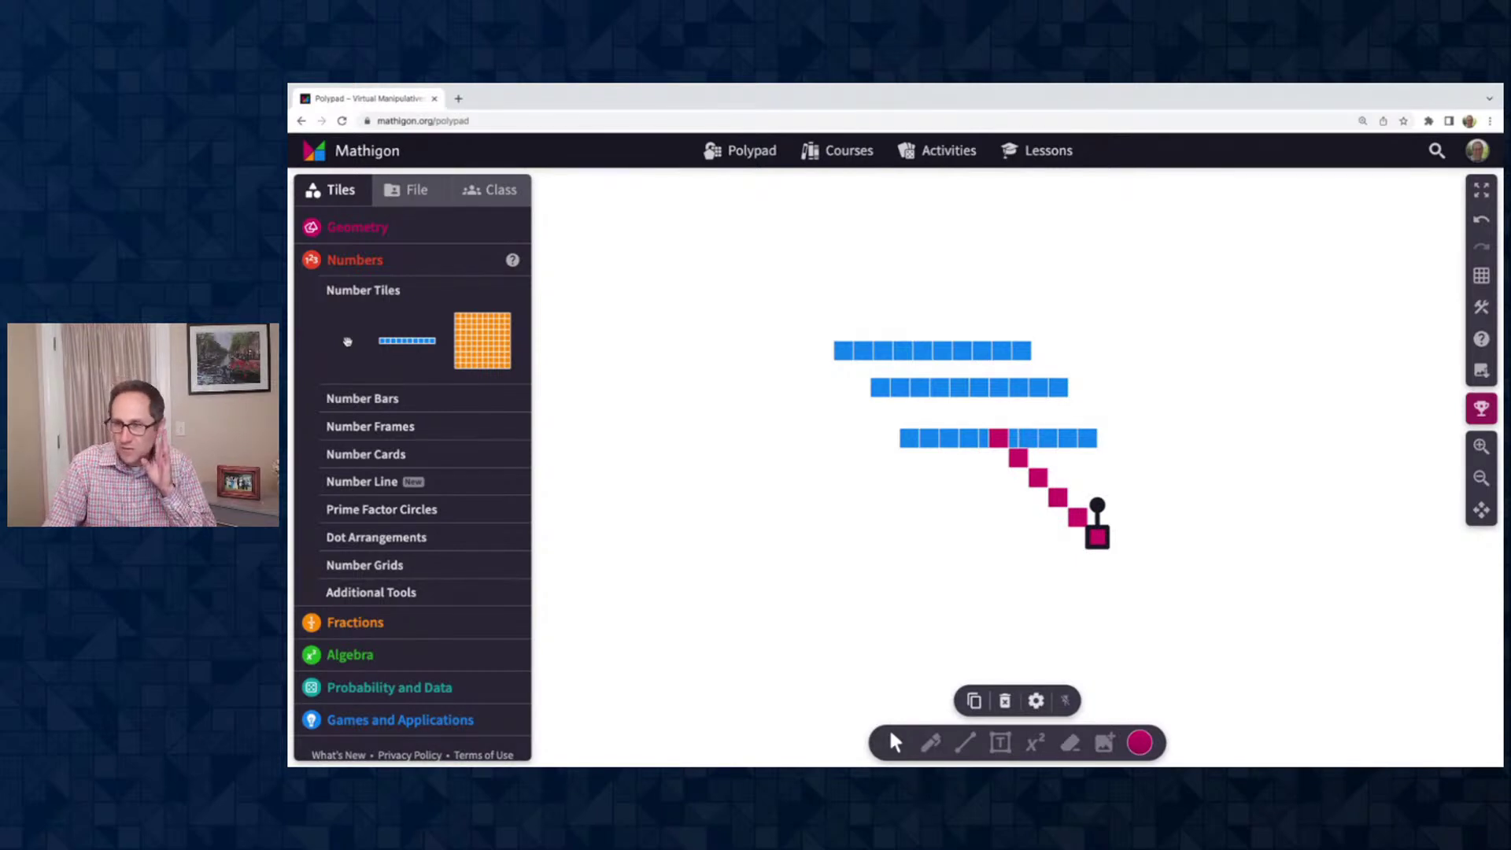
Unpin the action bar so it follows the selected tile, and check it on each of the three 10 × 1 bars
left_click(859, 360)
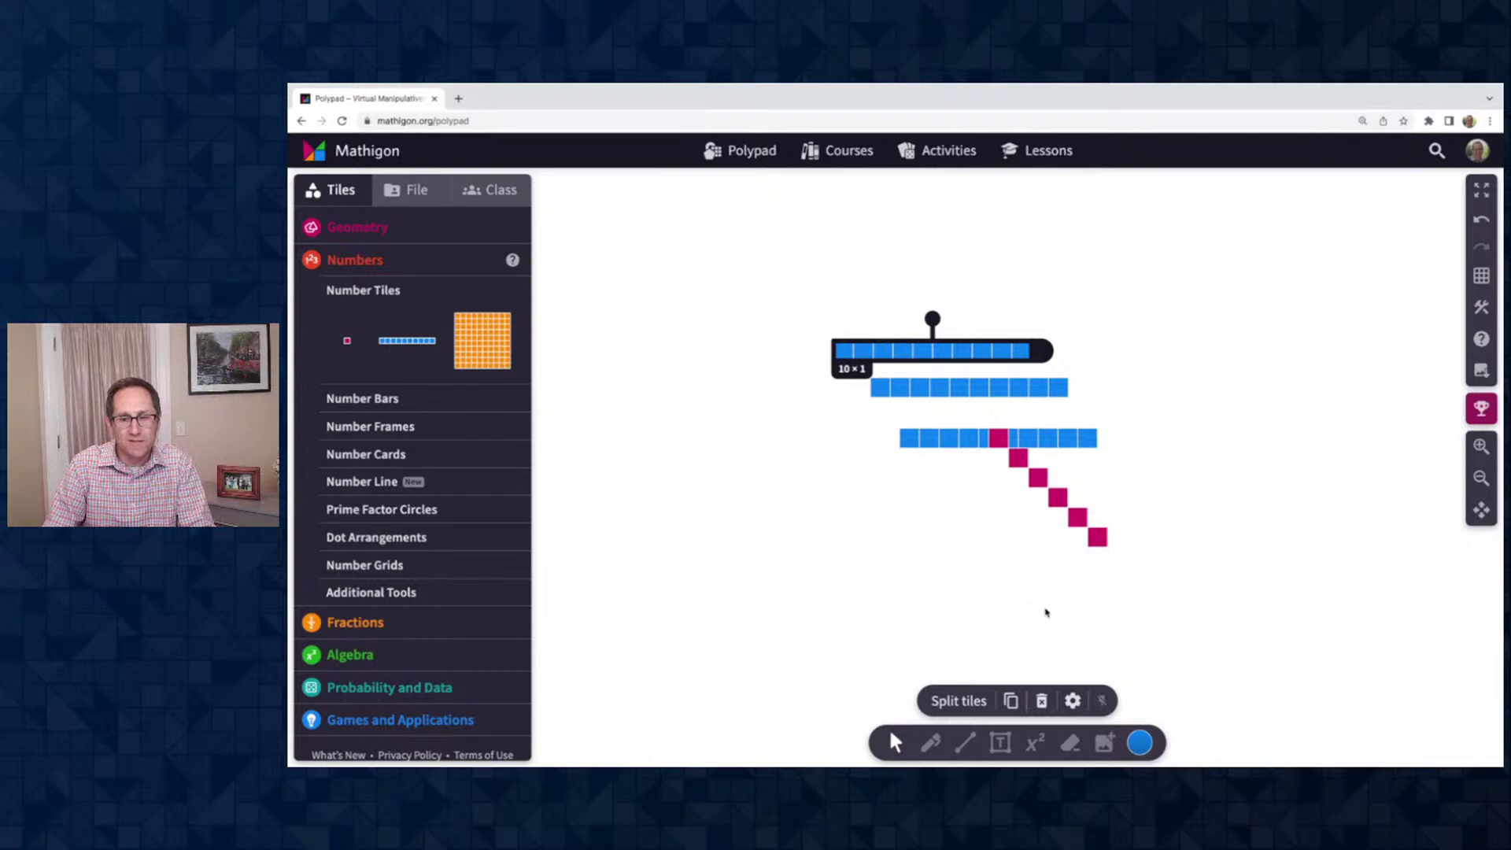
left_click(840, 409)
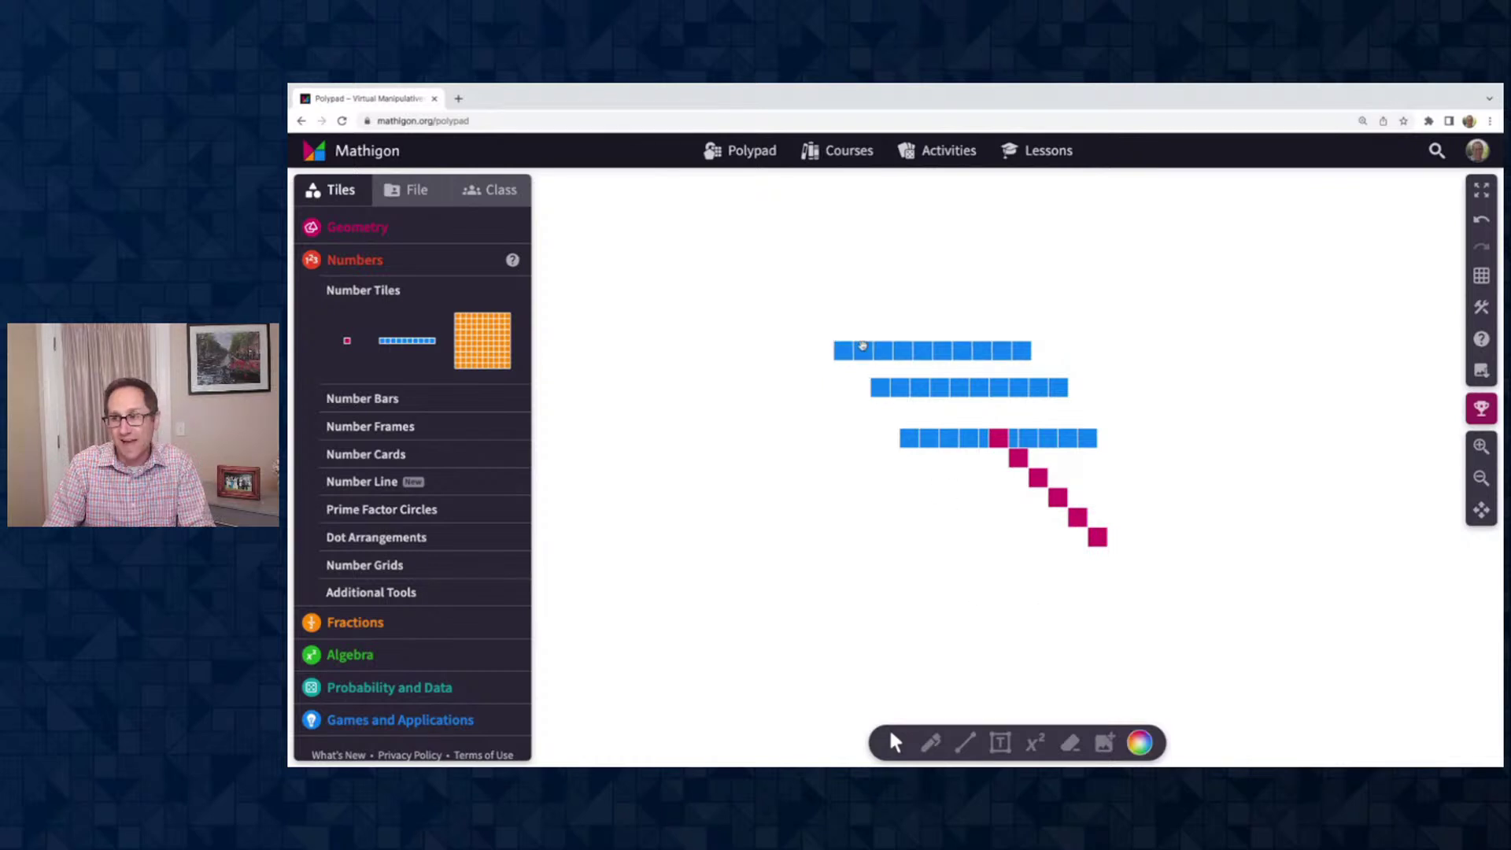
left_click(861, 346)
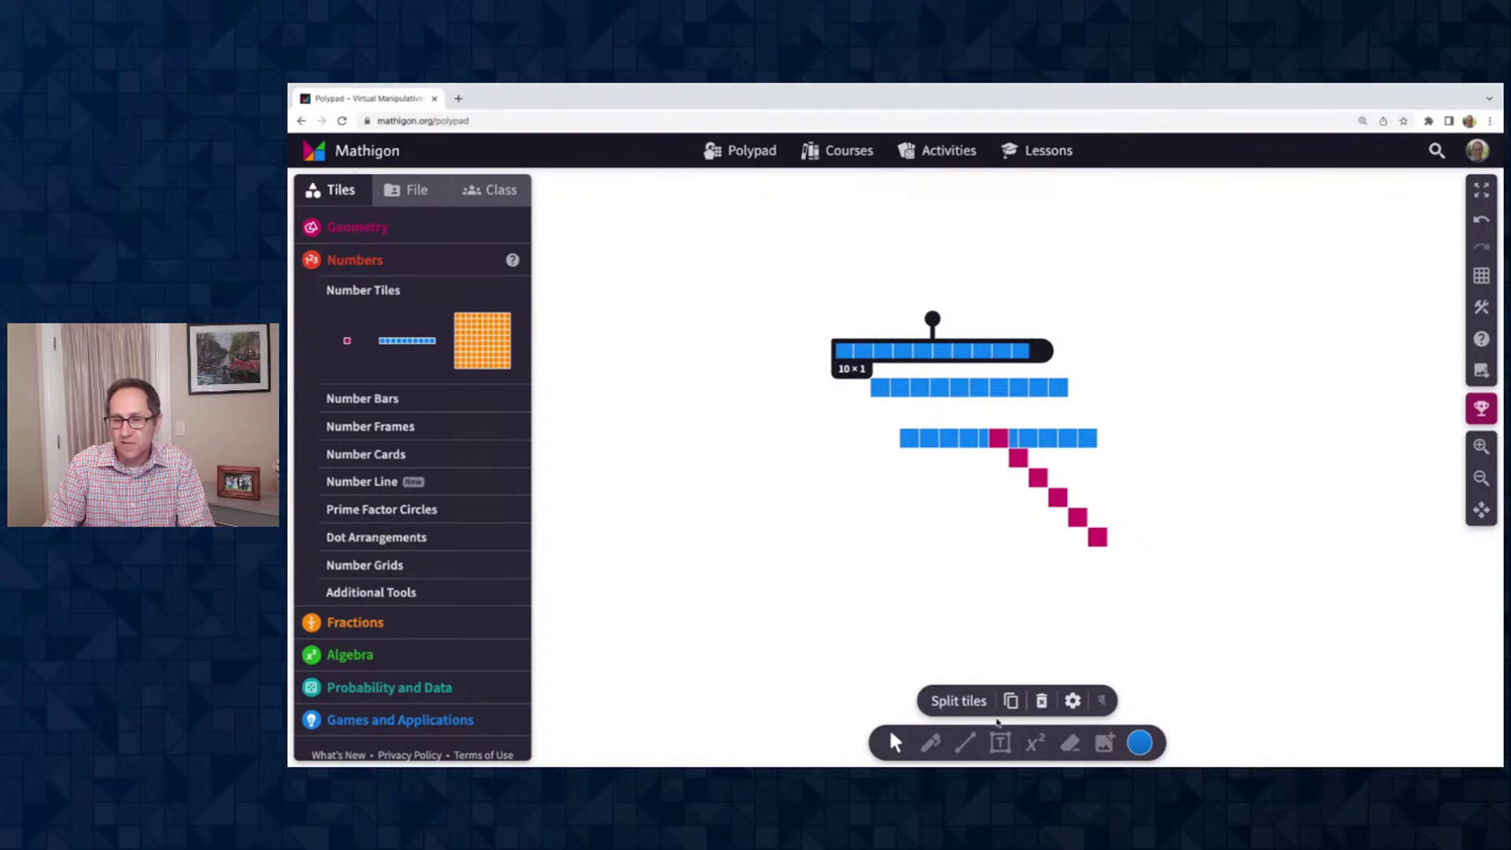
left_click(1093, 702)
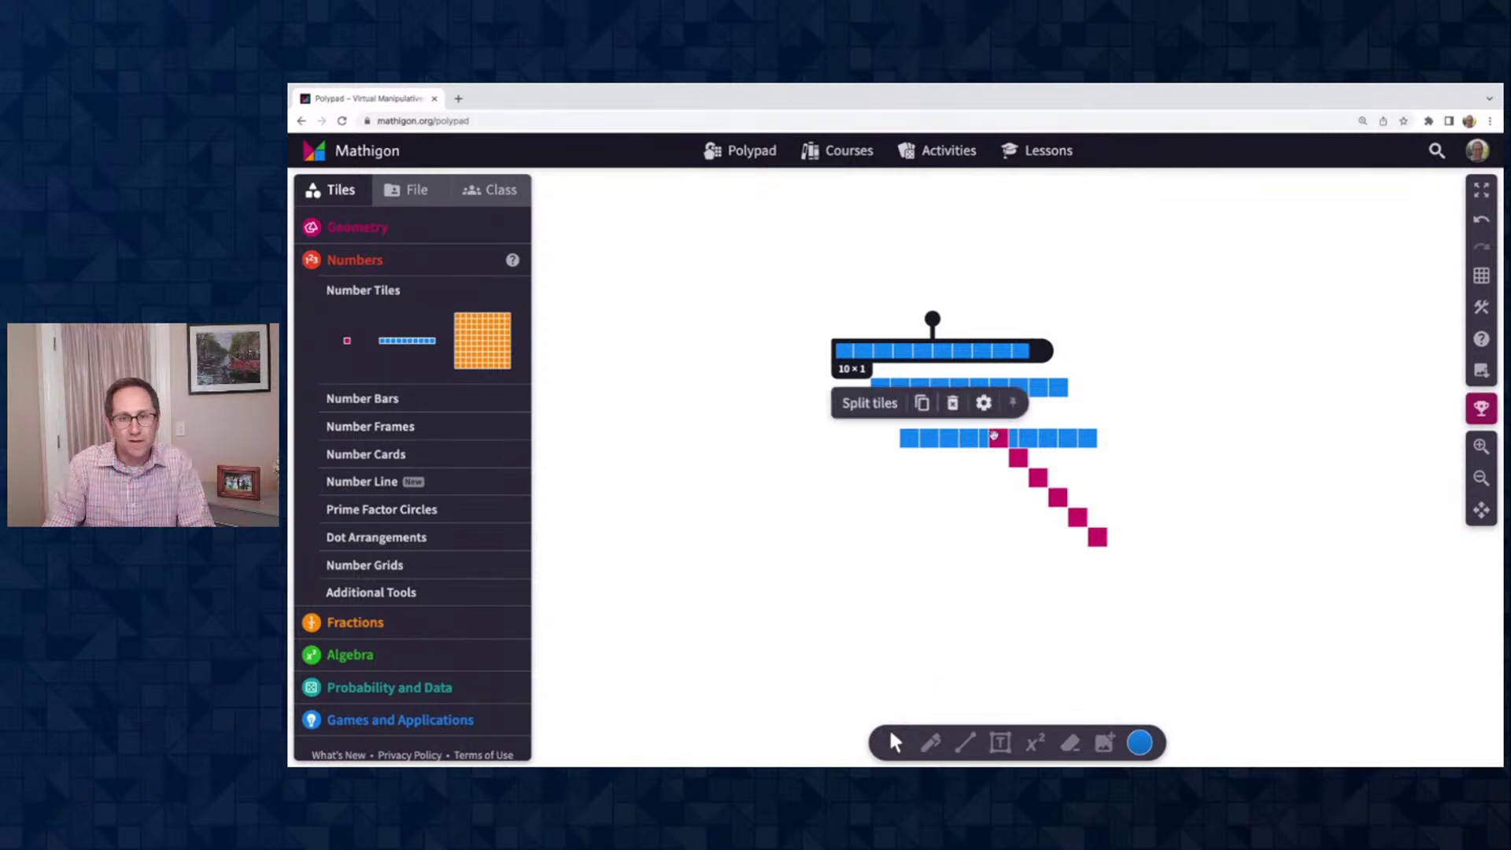
left_click(1041, 387)
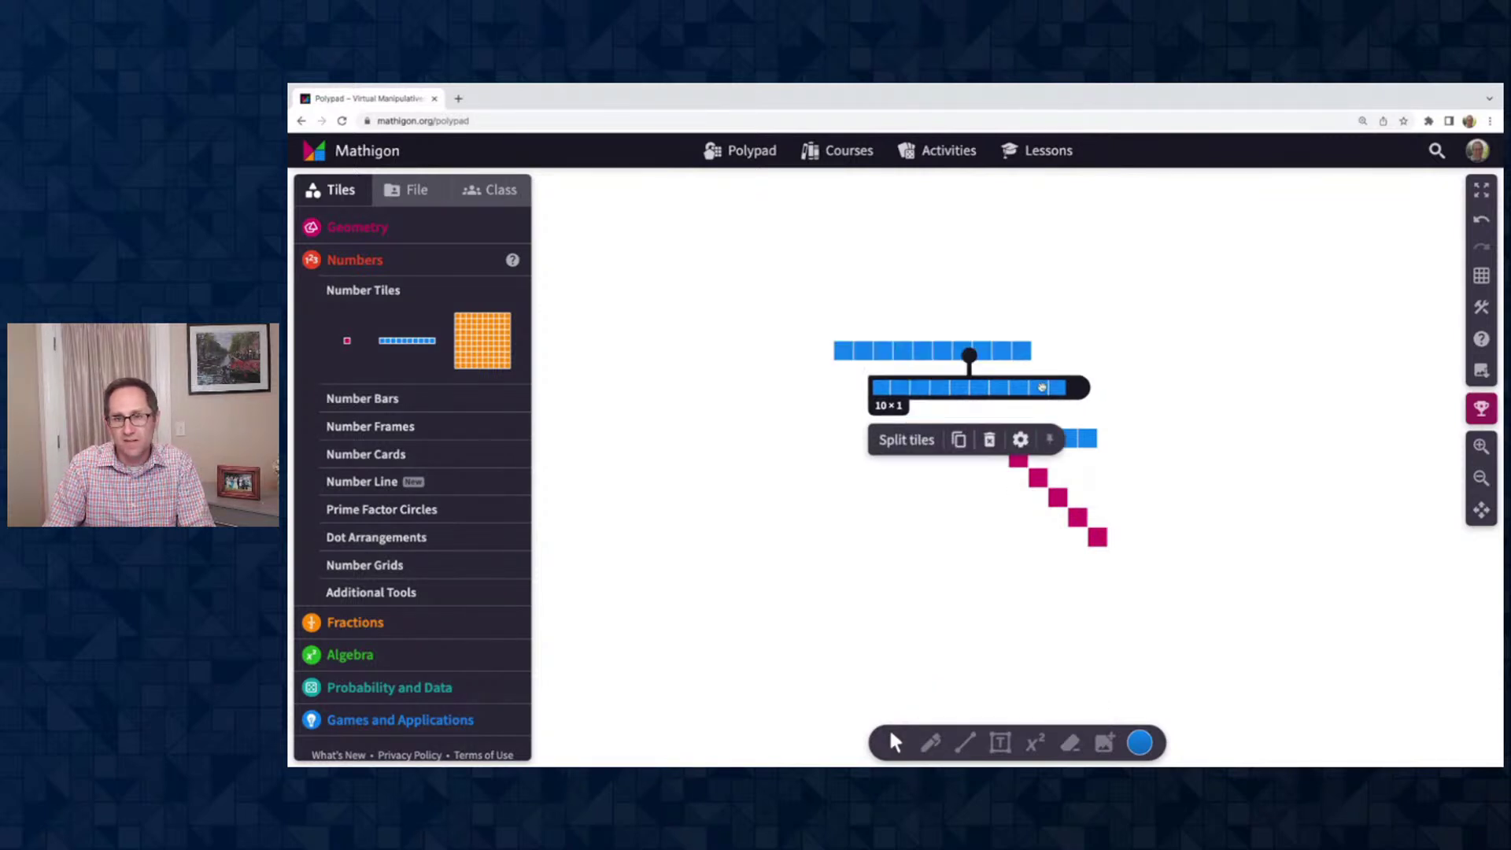
left_click(1079, 436)
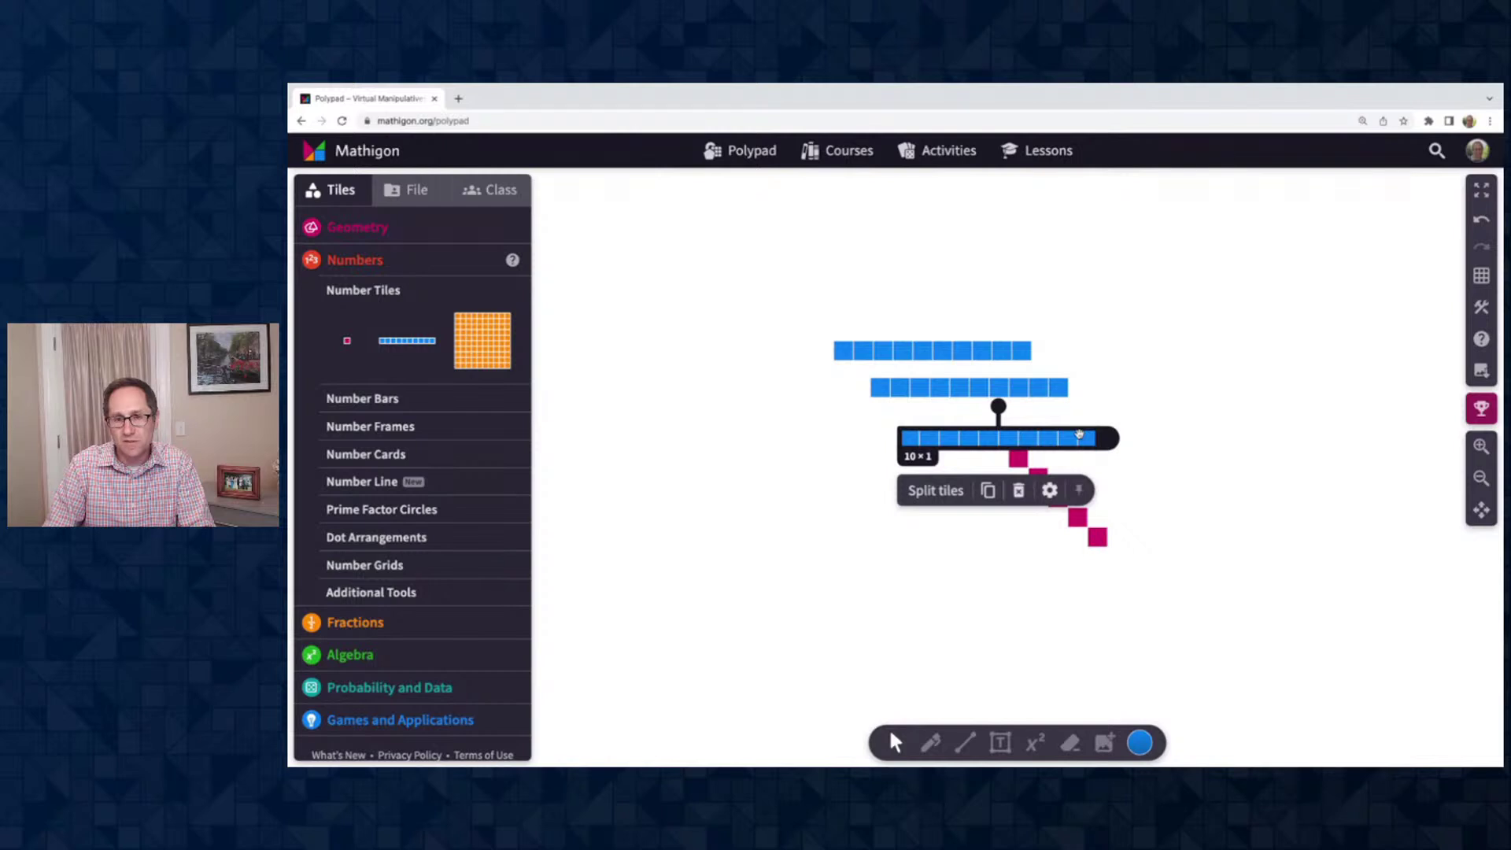
left_click(1019, 389)
left_click(994, 352)
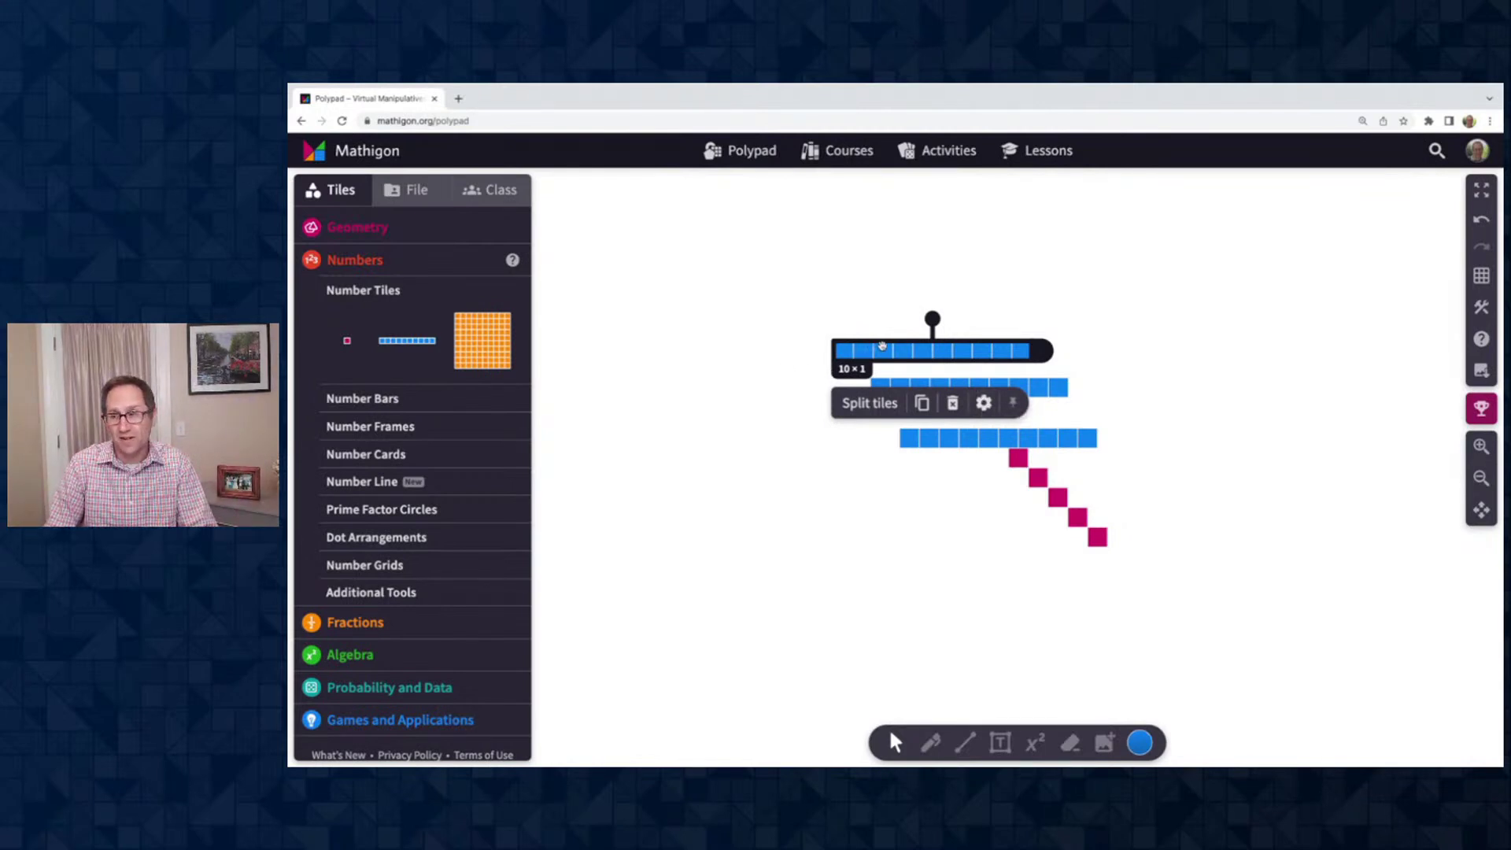
Split the uppermost 10 × 1 bar into unit tiles and pull two of the units out of the row
left_click(869, 403)
left_click(873, 318)
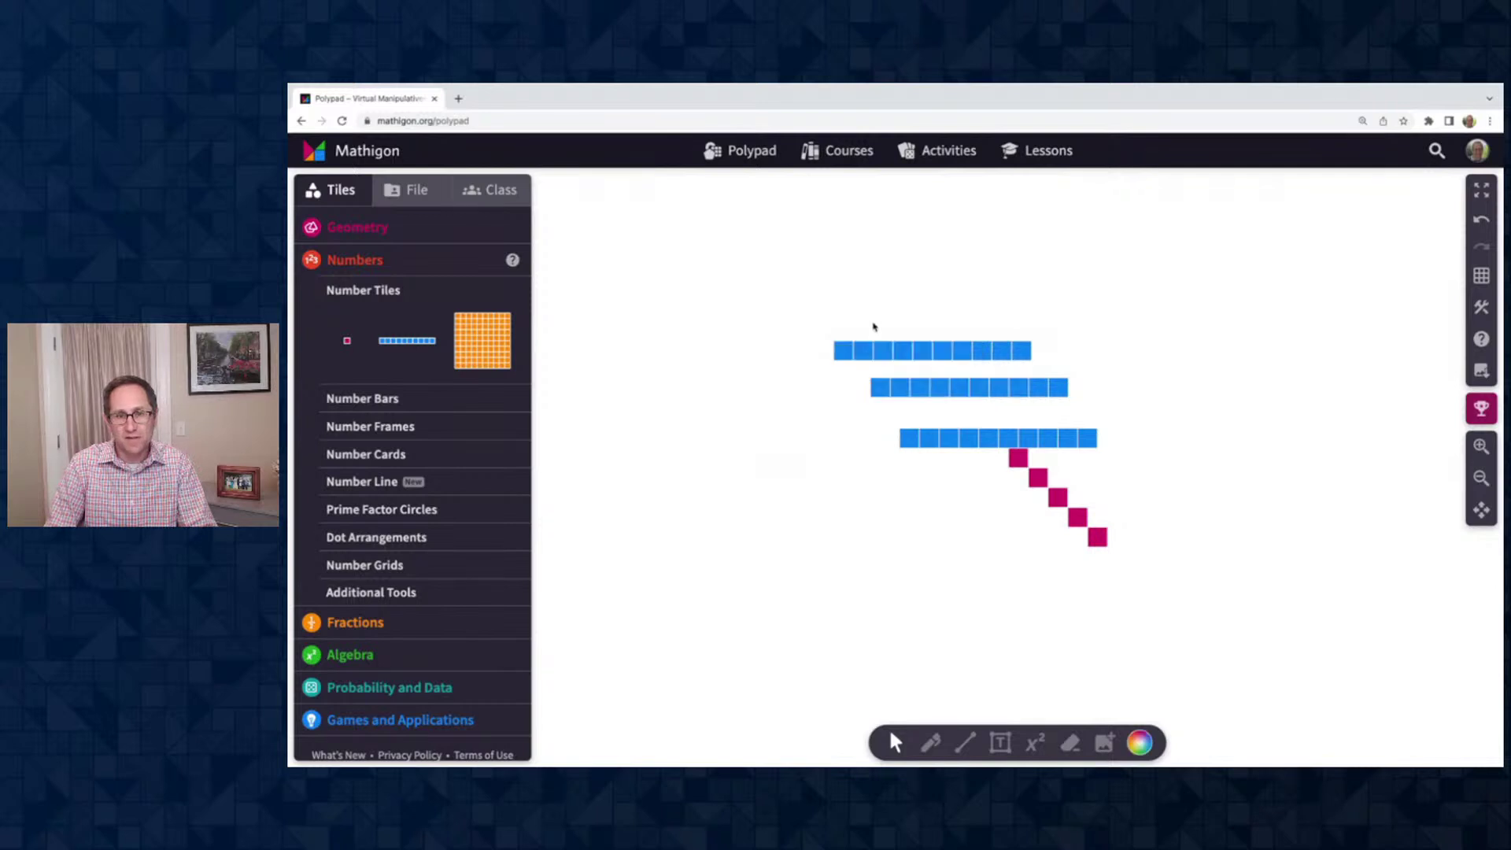
left_click_drag(879, 350, 905, 280)
left_click_drag(1004, 348, 1045, 329)
Merge all the tiles on the canvas into one block and enlarge the view of it
left_click_drag(788, 233, 1191, 560)
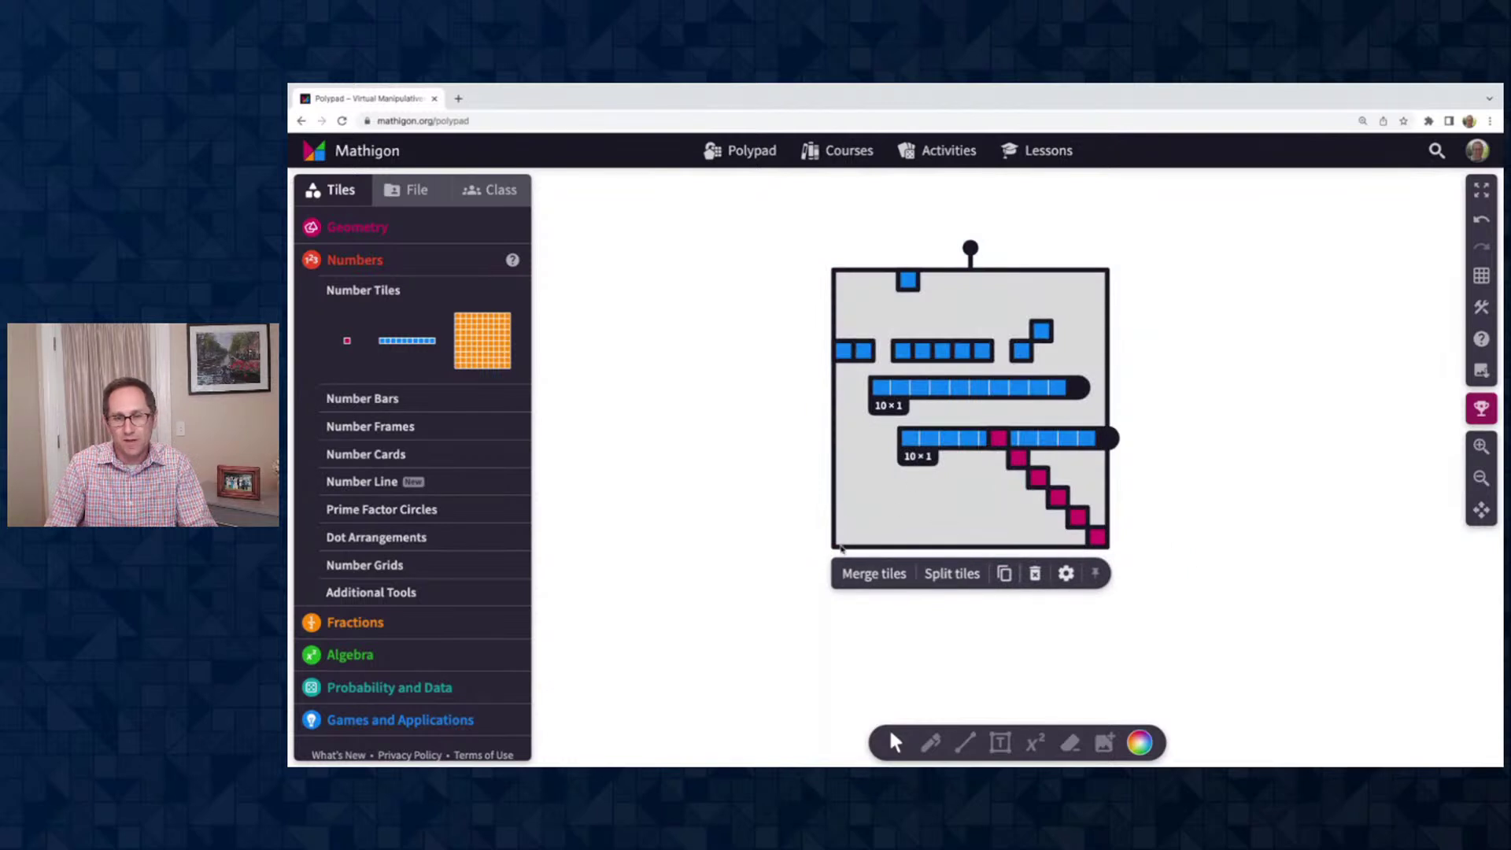
left_click(859, 572)
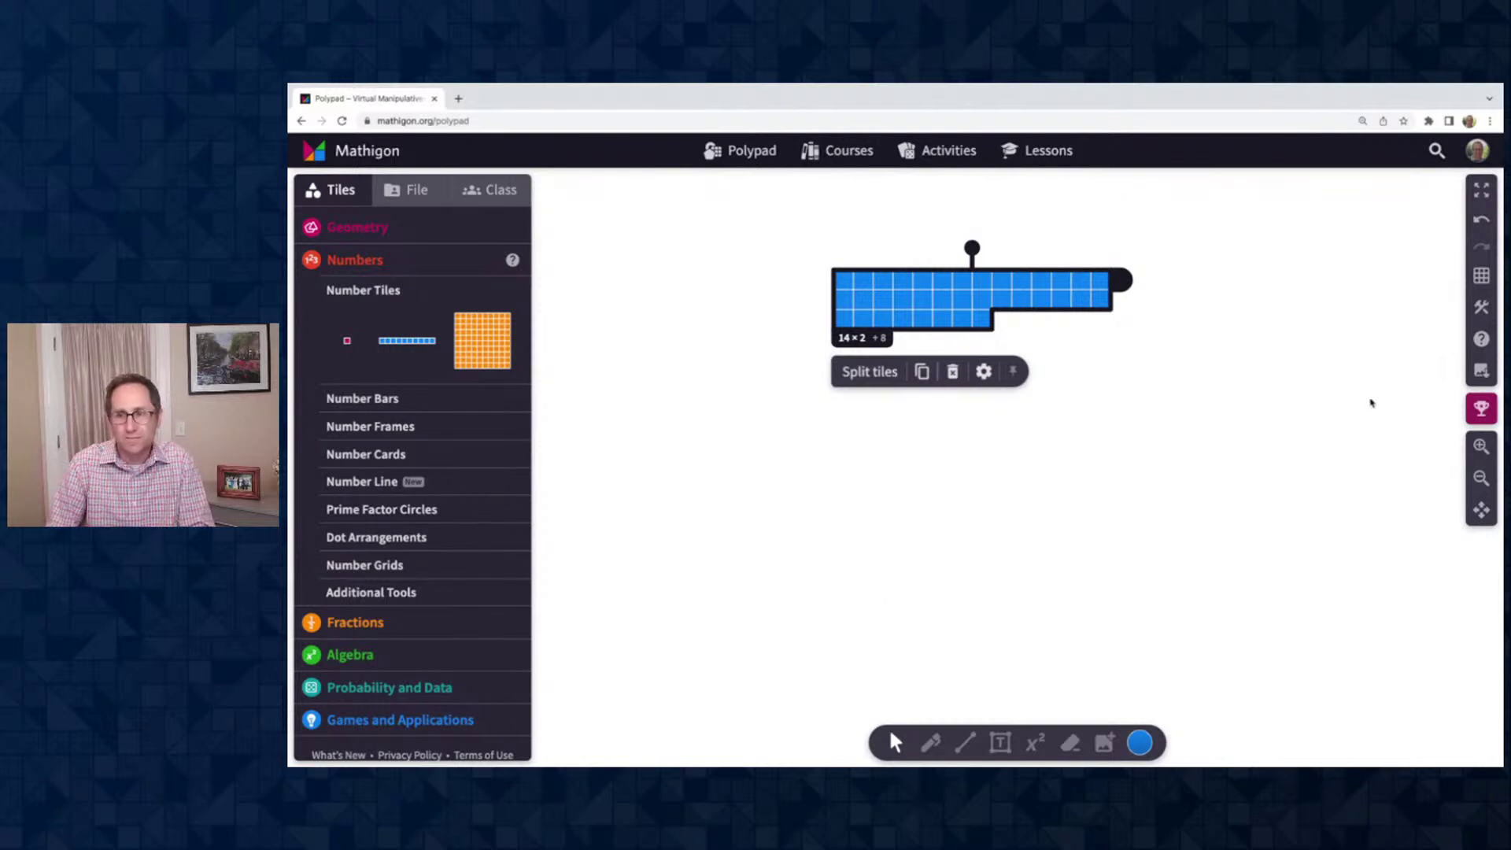
left_click(1481, 446)
left_click_drag(974, 243, 976, 363)
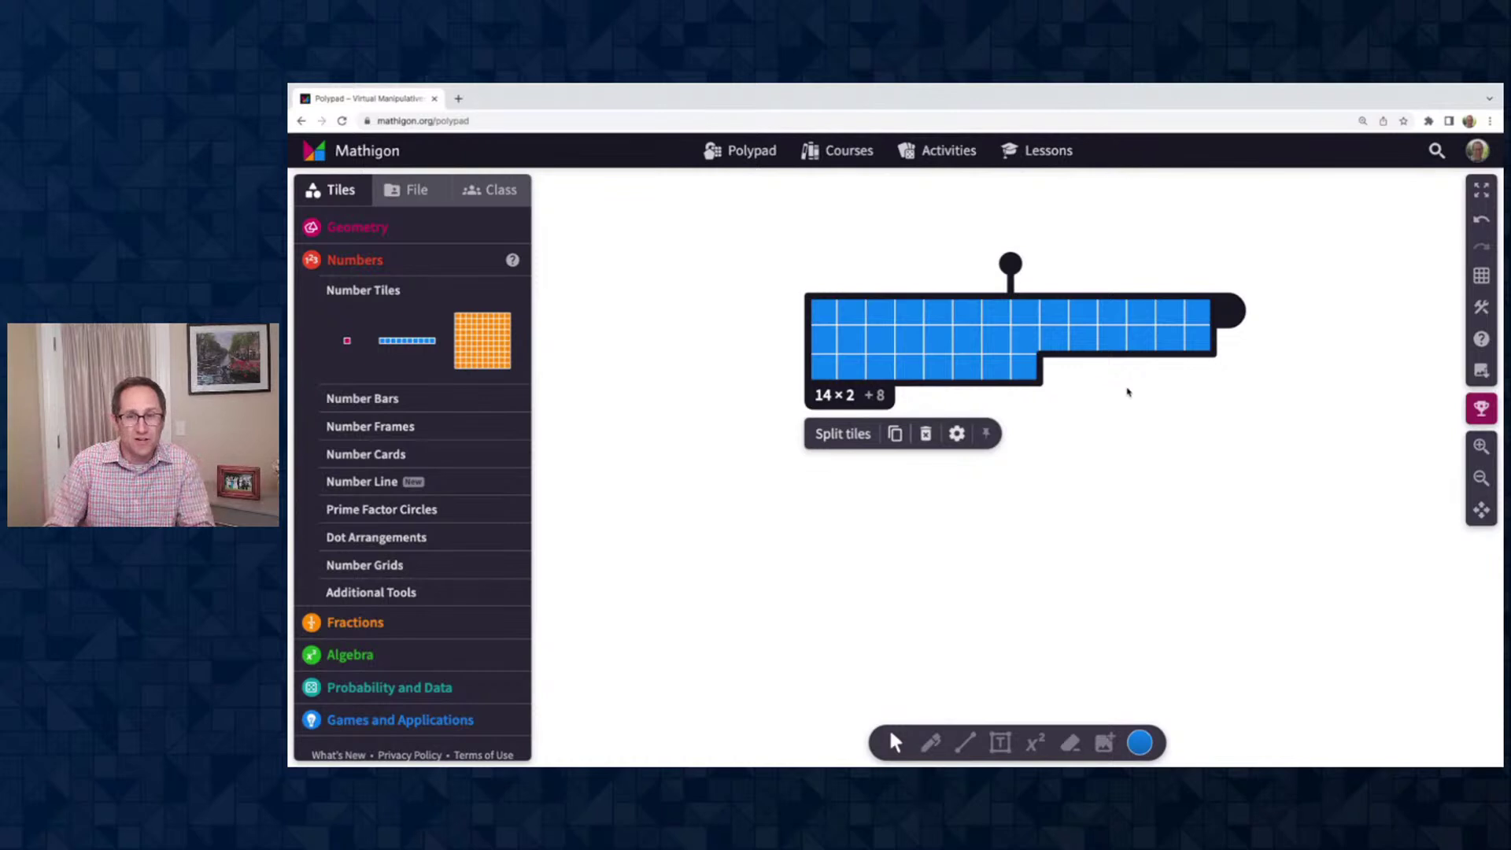
Resize the merged block to a 12 × 3 array and move it to the canvas's upper left
left_click_drag(1214, 325, 1167, 317)
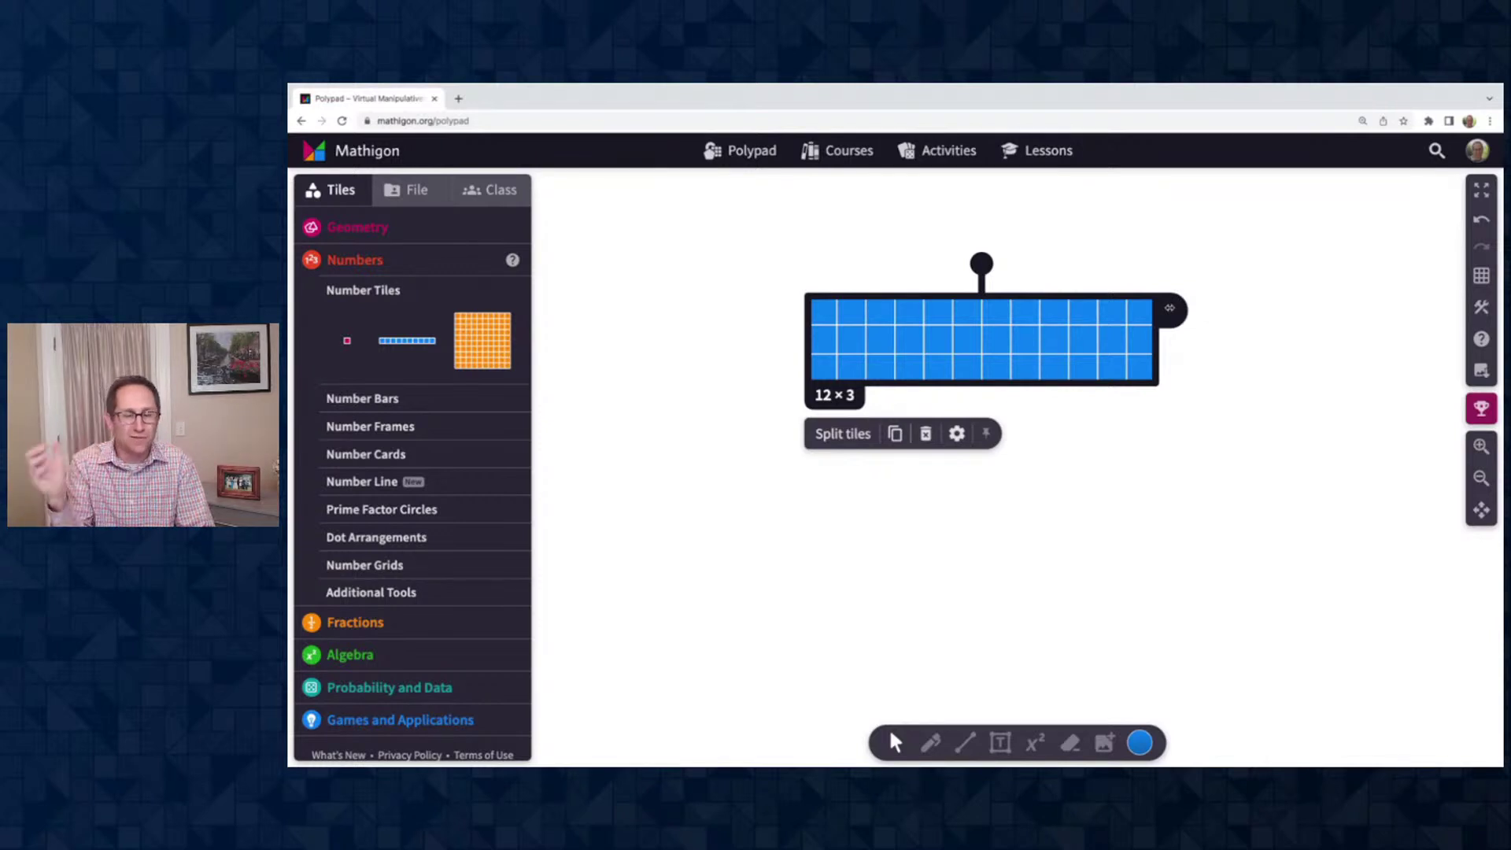
mouse_move(1169, 308)
left_mouse_down()
mouse_move(1002, 308)
mouse_move(1161, 308)
left_mouse_up()
left_click_drag(973, 326, 734, 238)
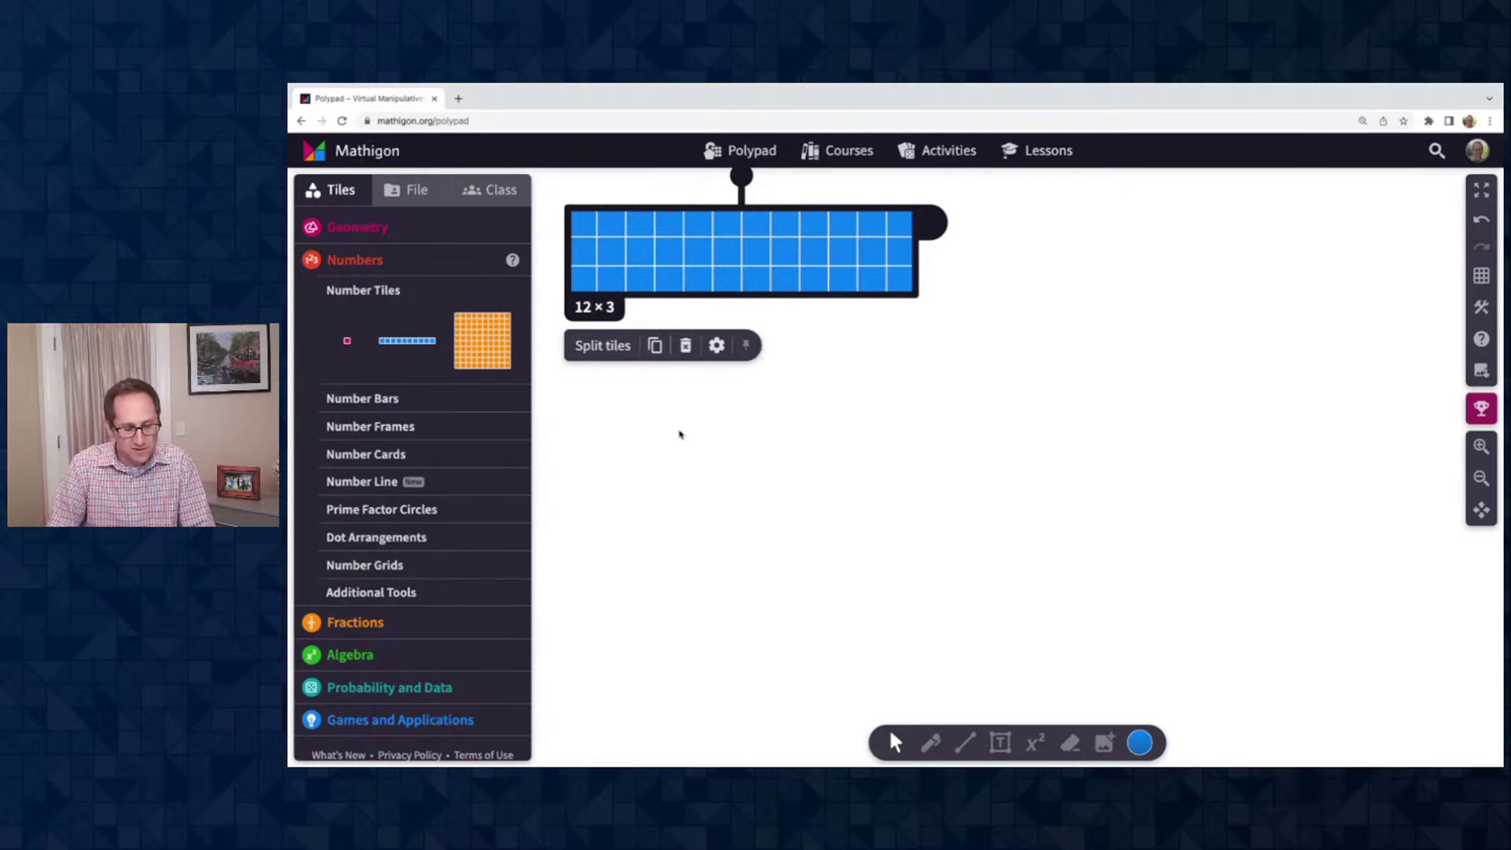
Duplicate the 12 × 3 block, place the copy below it, and resize the copy to 9 × 4
key("ctrl+d")
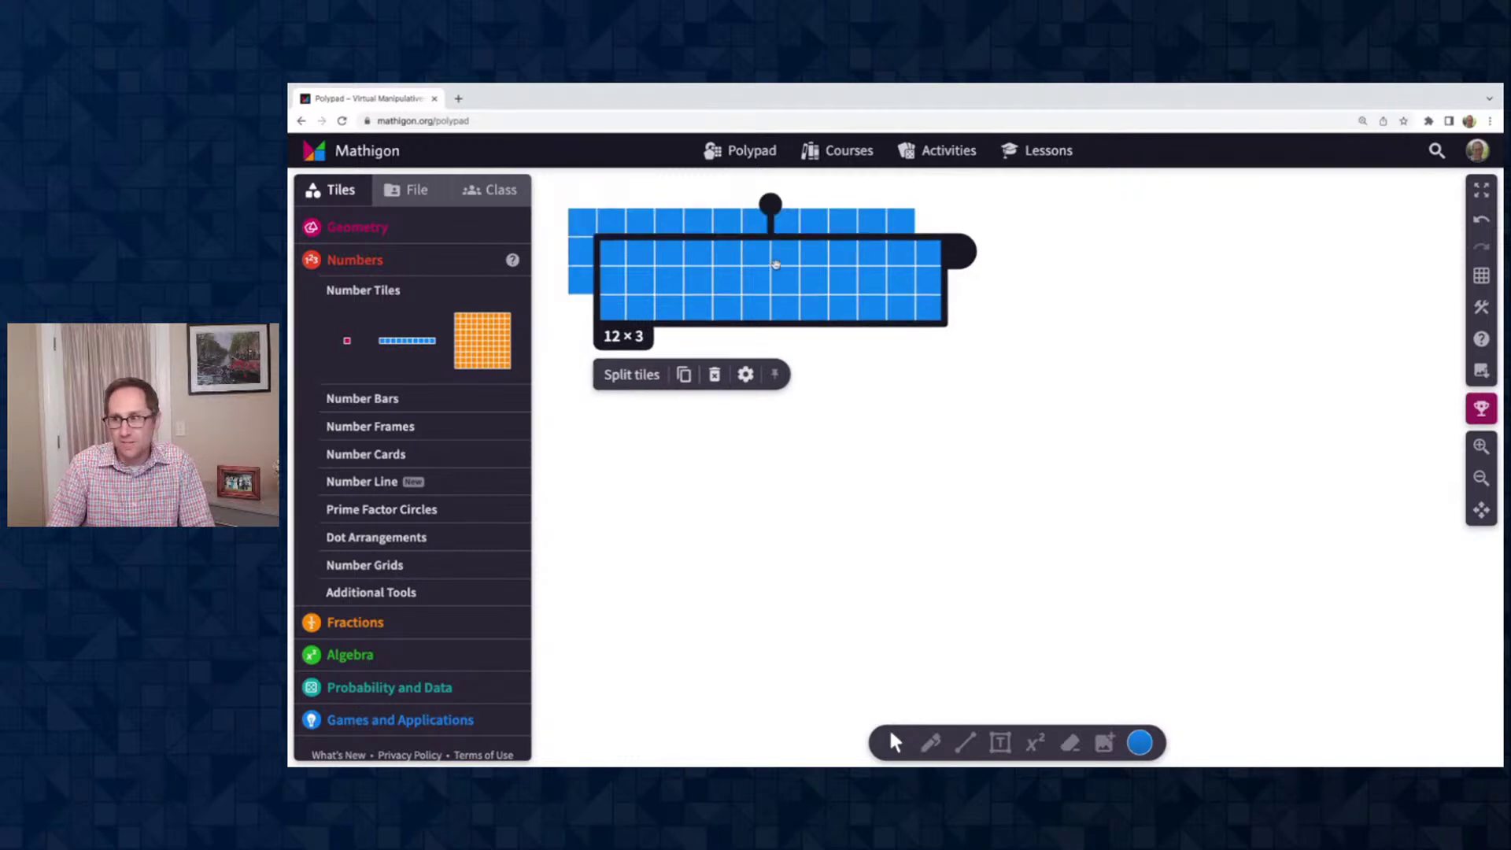
left_click_drag(769, 265, 783, 354)
left_click_drag(974, 354, 888, 361)
Duplicate the 9 × 4 block, move the copy to the right of the 12 × 3 block, and narrow it to eight columns
key("ctrl+d")
left_click_drag(799, 405, 1156, 258)
left_click_drag(1278, 226, 1229, 230)
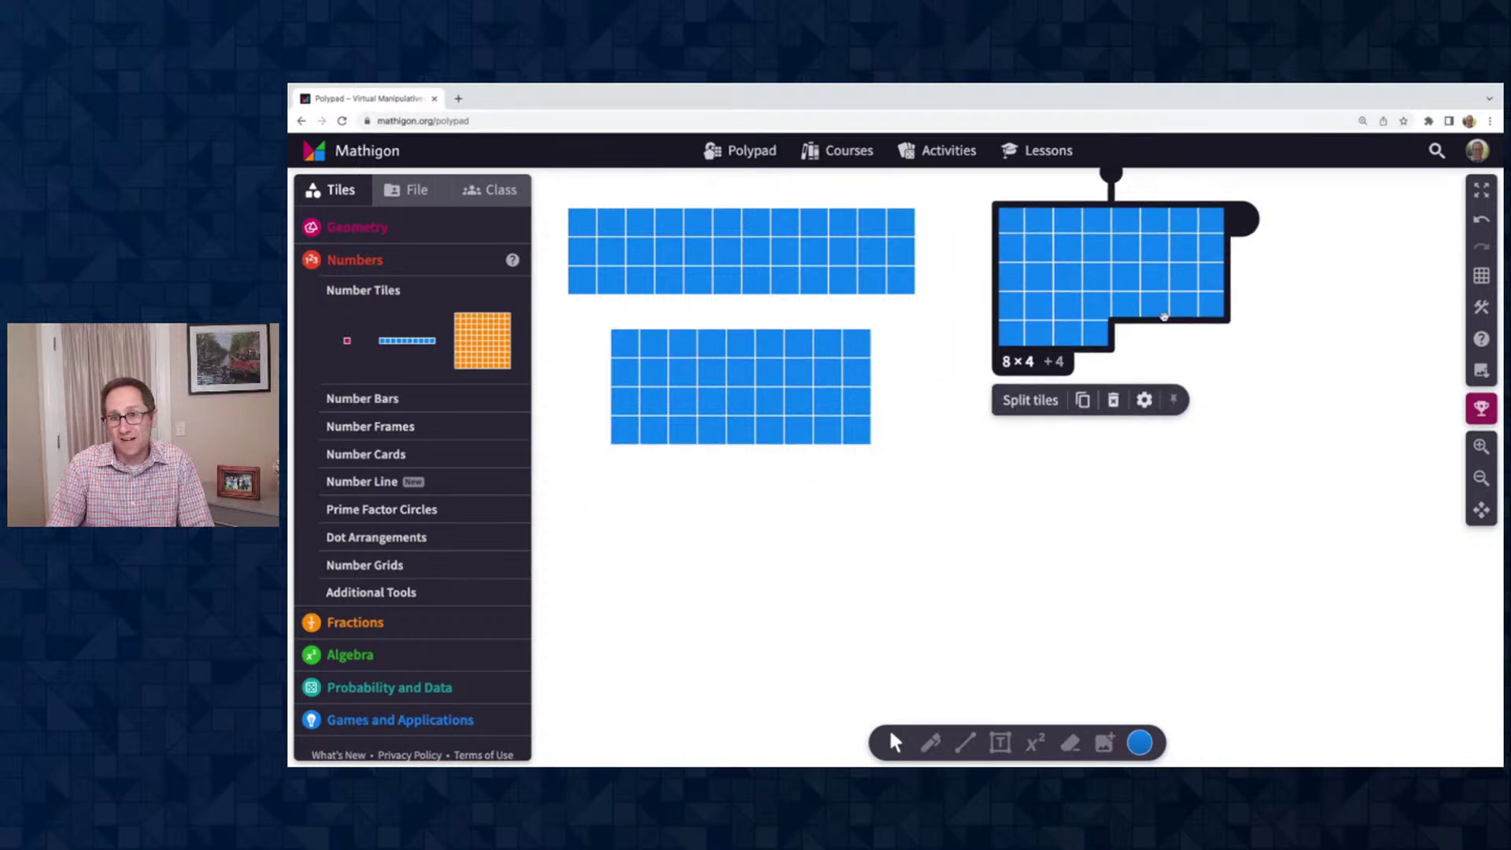
left_click_drag(1131, 319, 1113, 339)
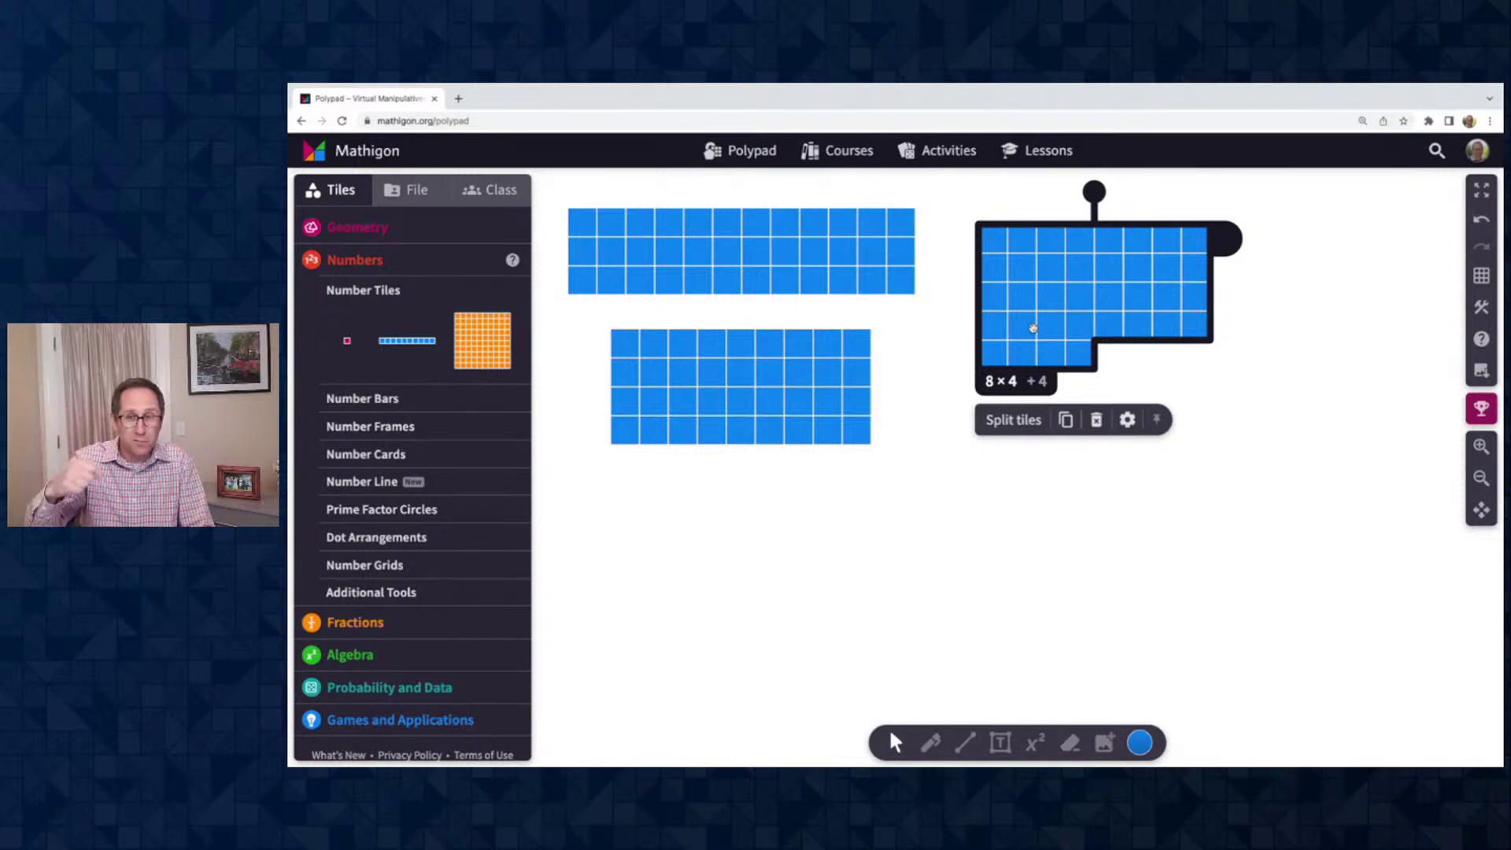
Shift the 9 × 4 block slightly to the right and turn off its Show labels option
left_click(787, 394)
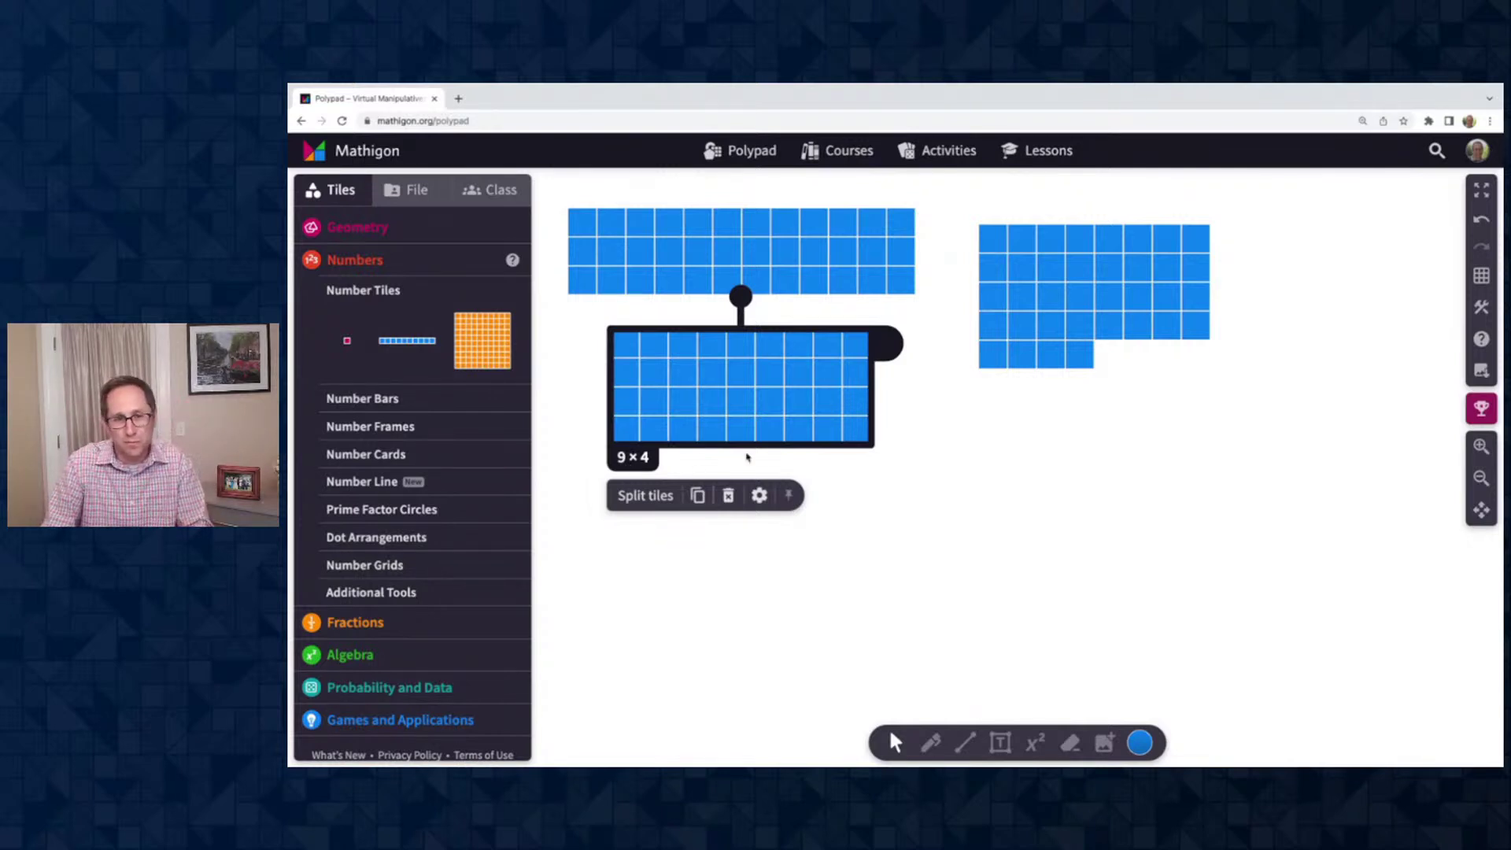
left_click_drag(797, 376, 800, 401)
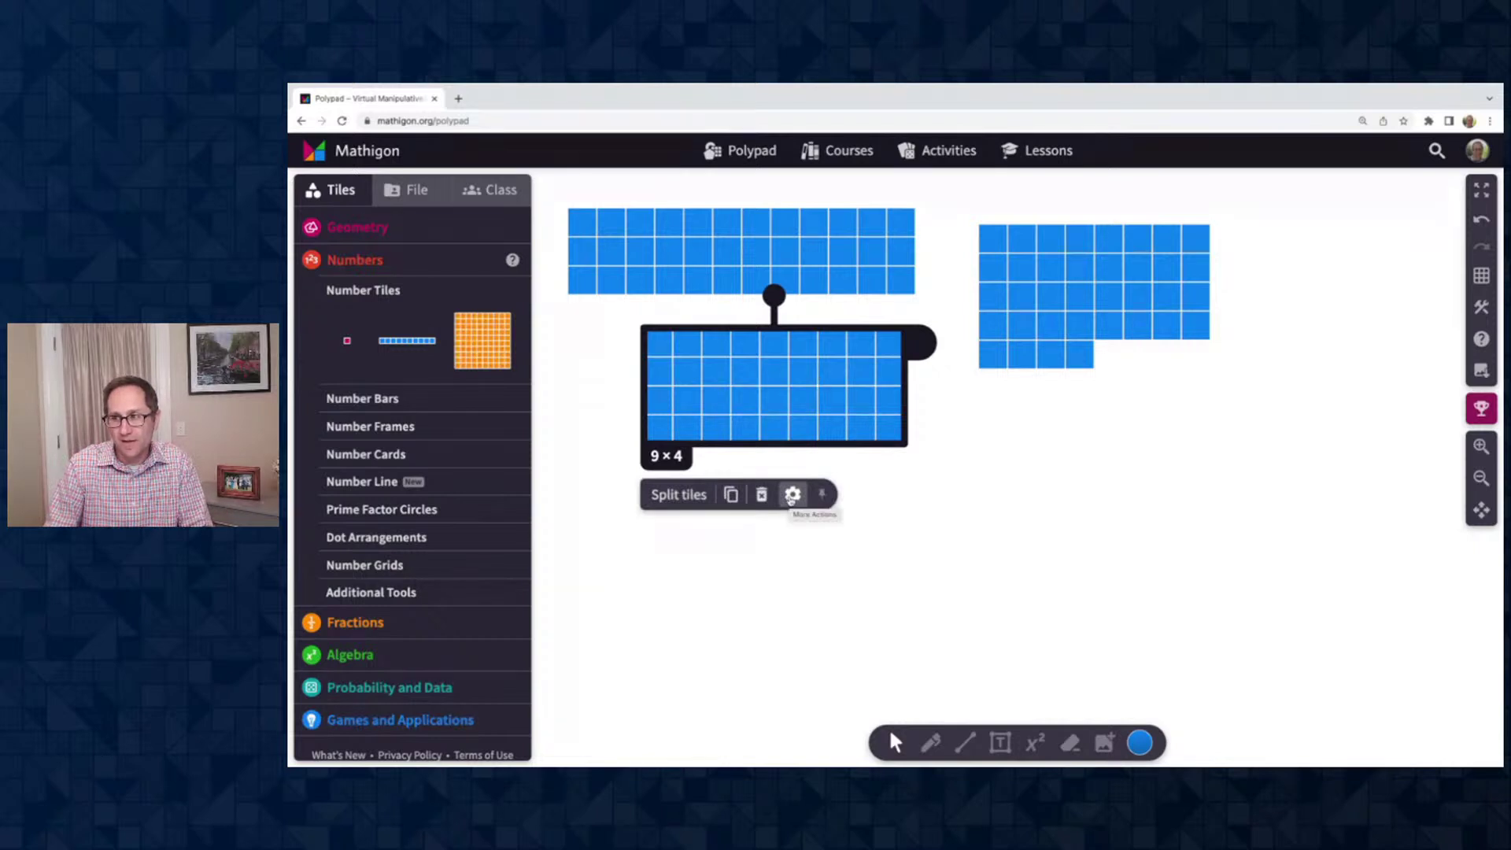
left_click(792, 495)
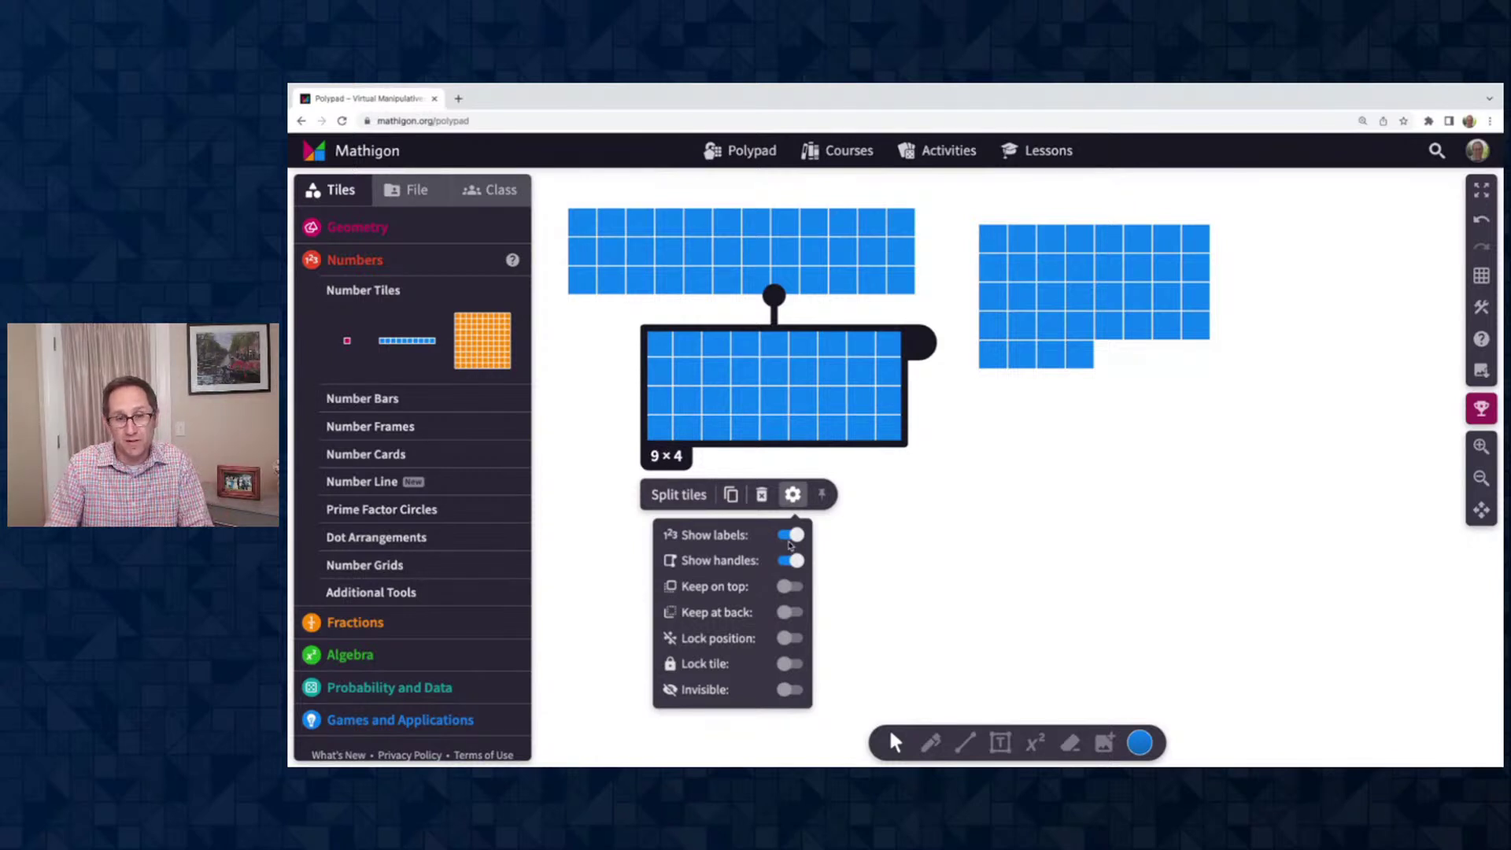
left_click(784, 535)
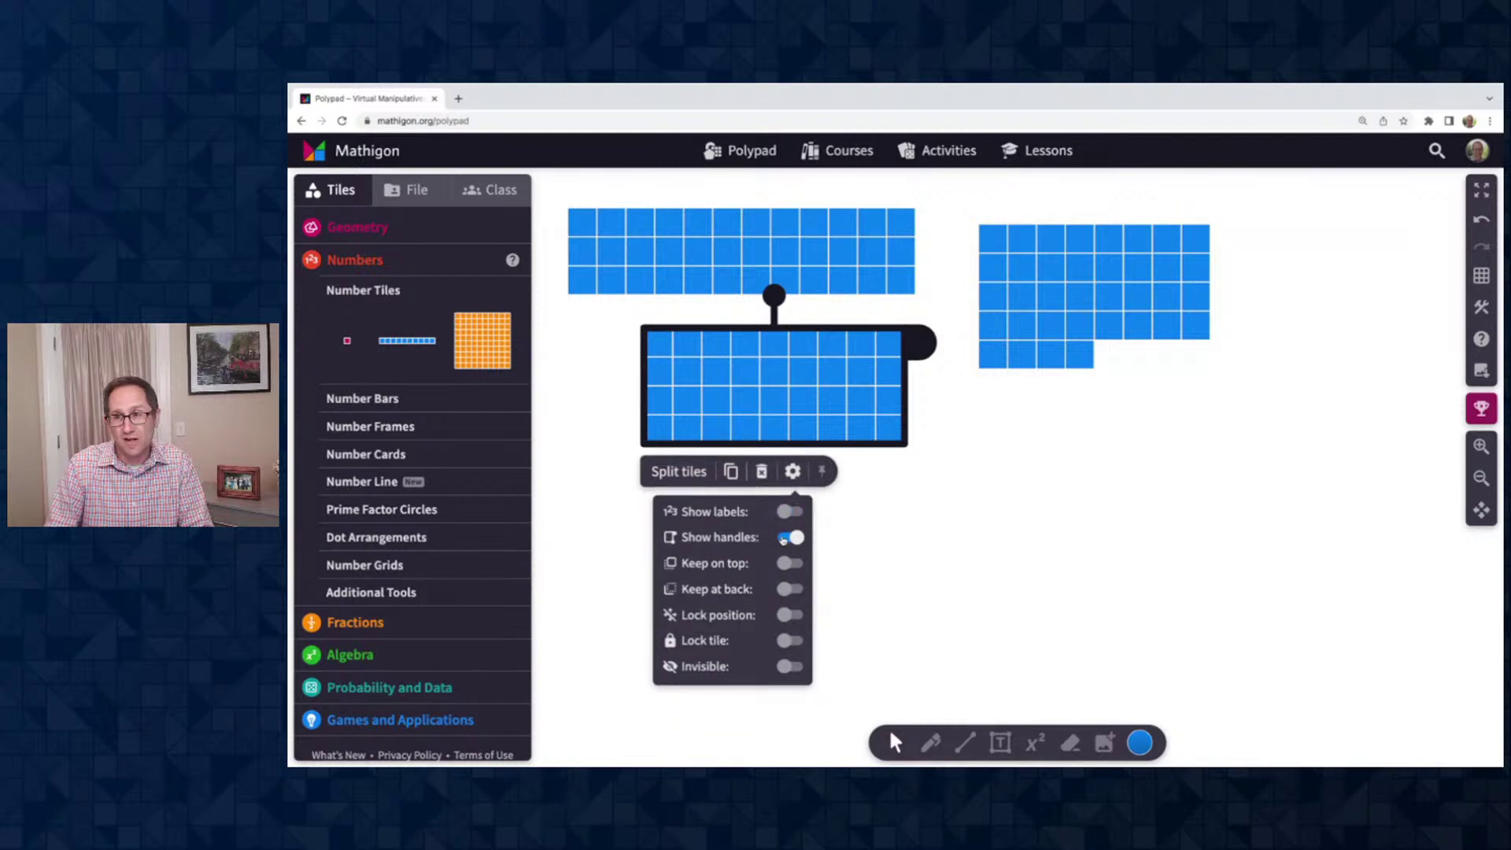
left_click(941, 528)
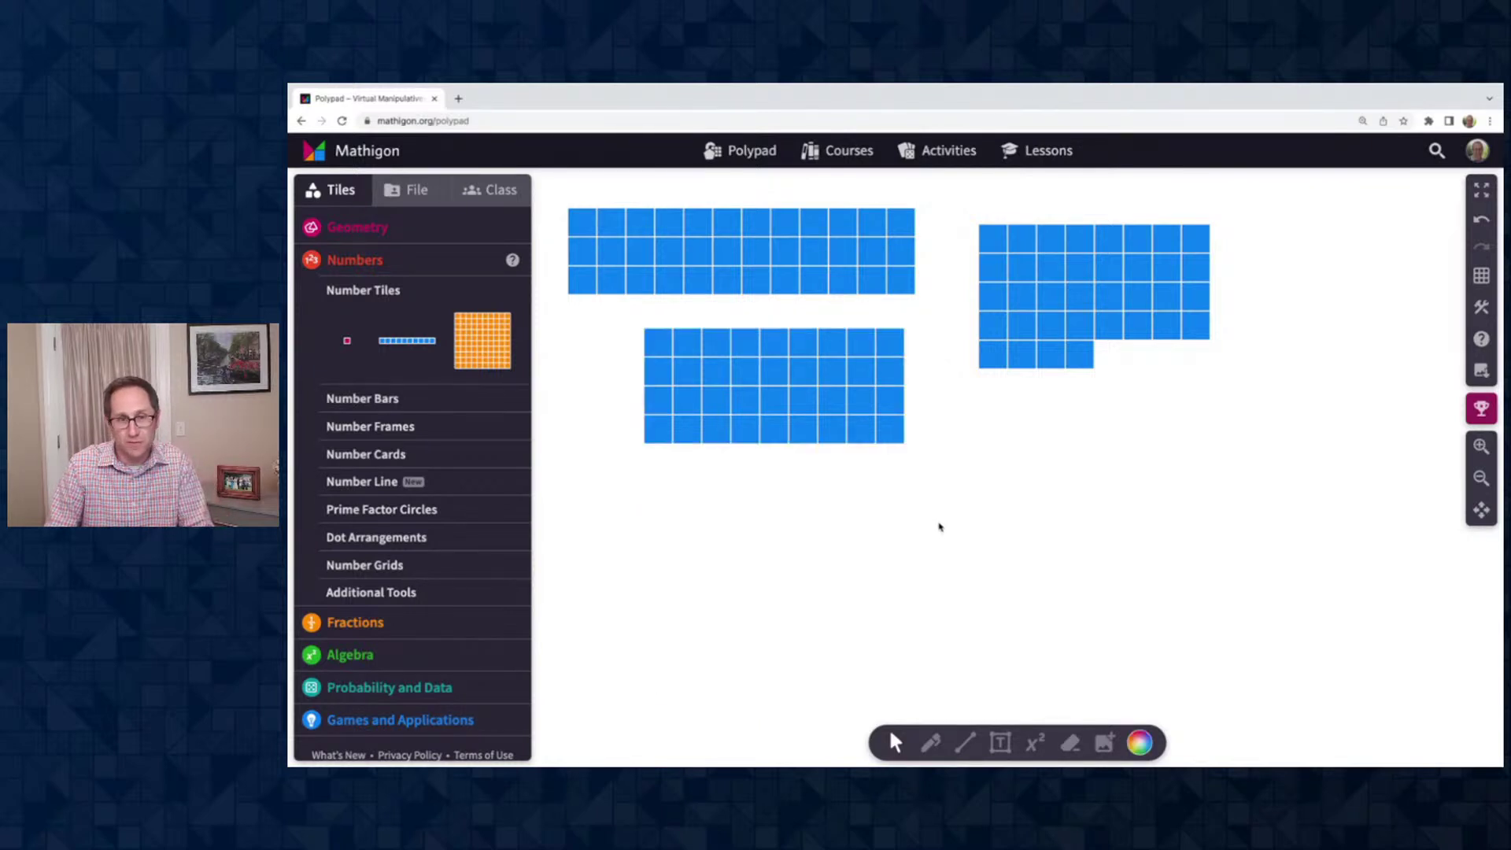
Turn off the Show labels option for the 12 × 3 block
left_click(750, 266)
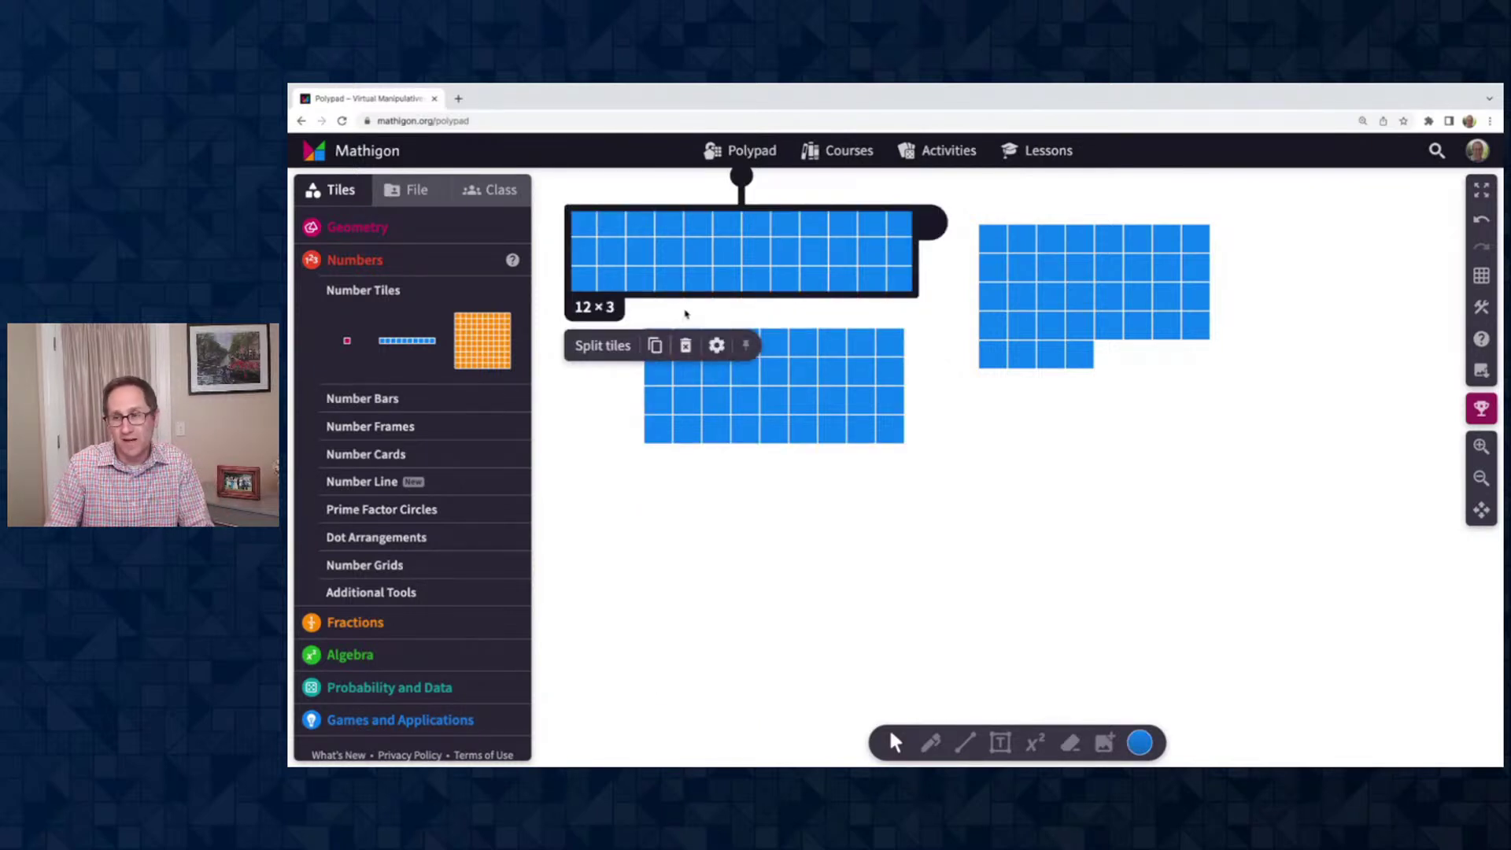
left_click(717, 346)
left_click(716, 387)
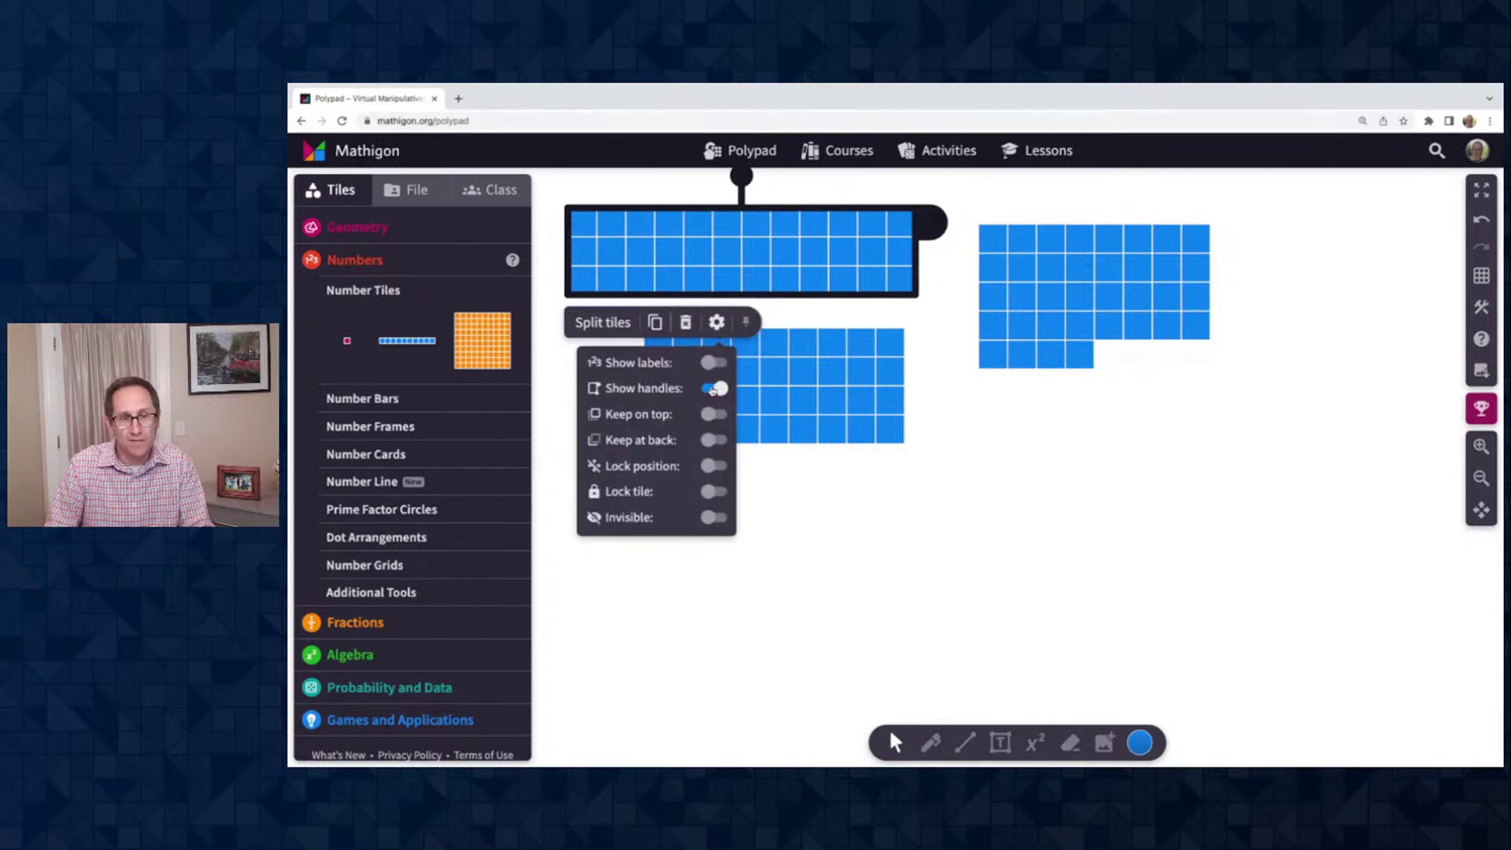
left_click(950, 499)
Duplicate the 9 × 4 block, place the copy below the eight-column block, check its label setting, and delete the copy
left_click(802, 410)
key("ctrl+d")
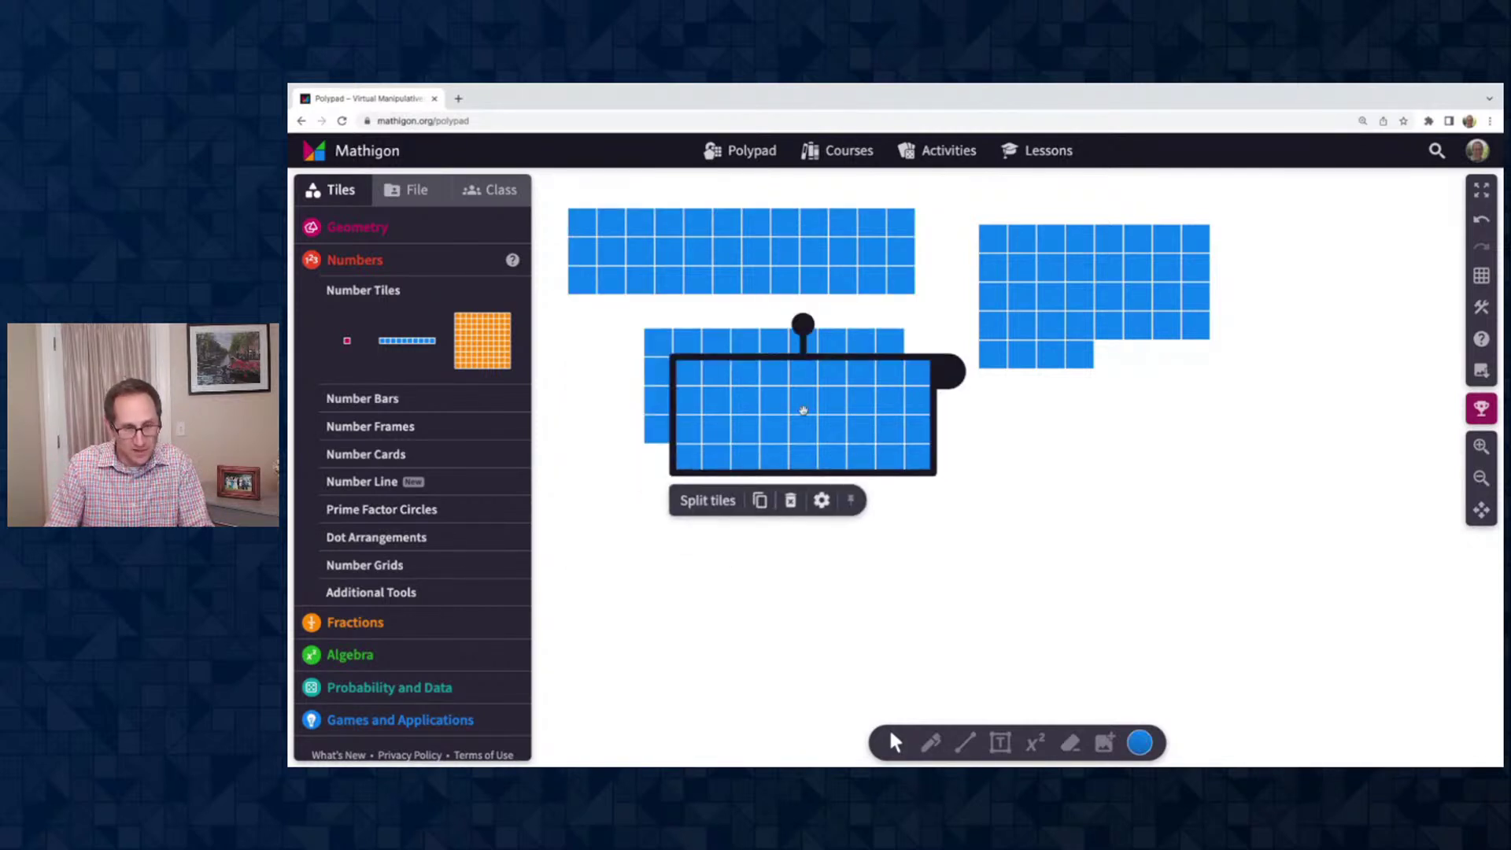
left_click_drag(794, 418, 1093, 502)
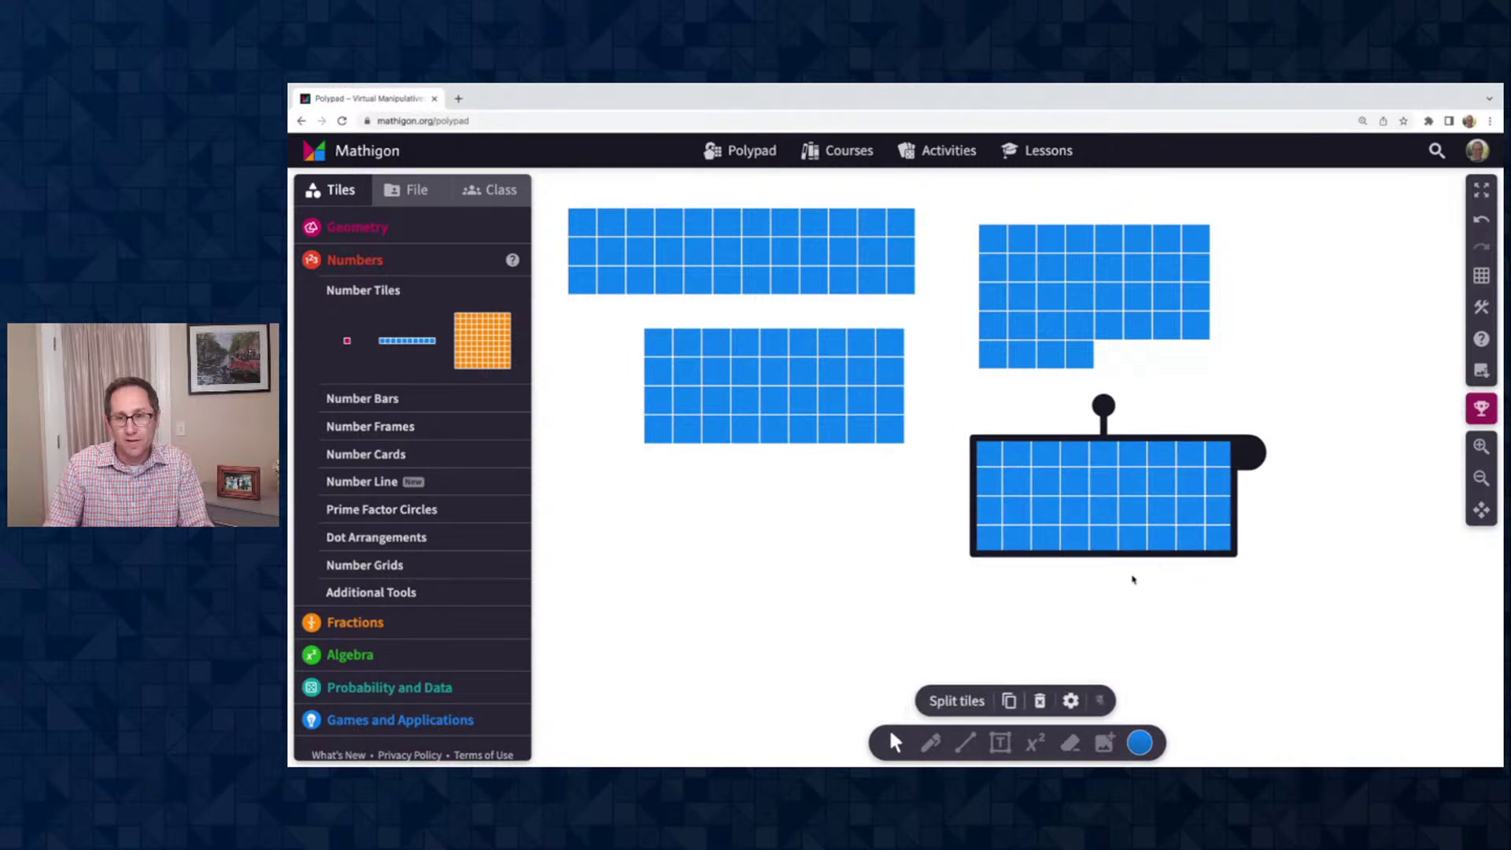
left_click(1121, 581)
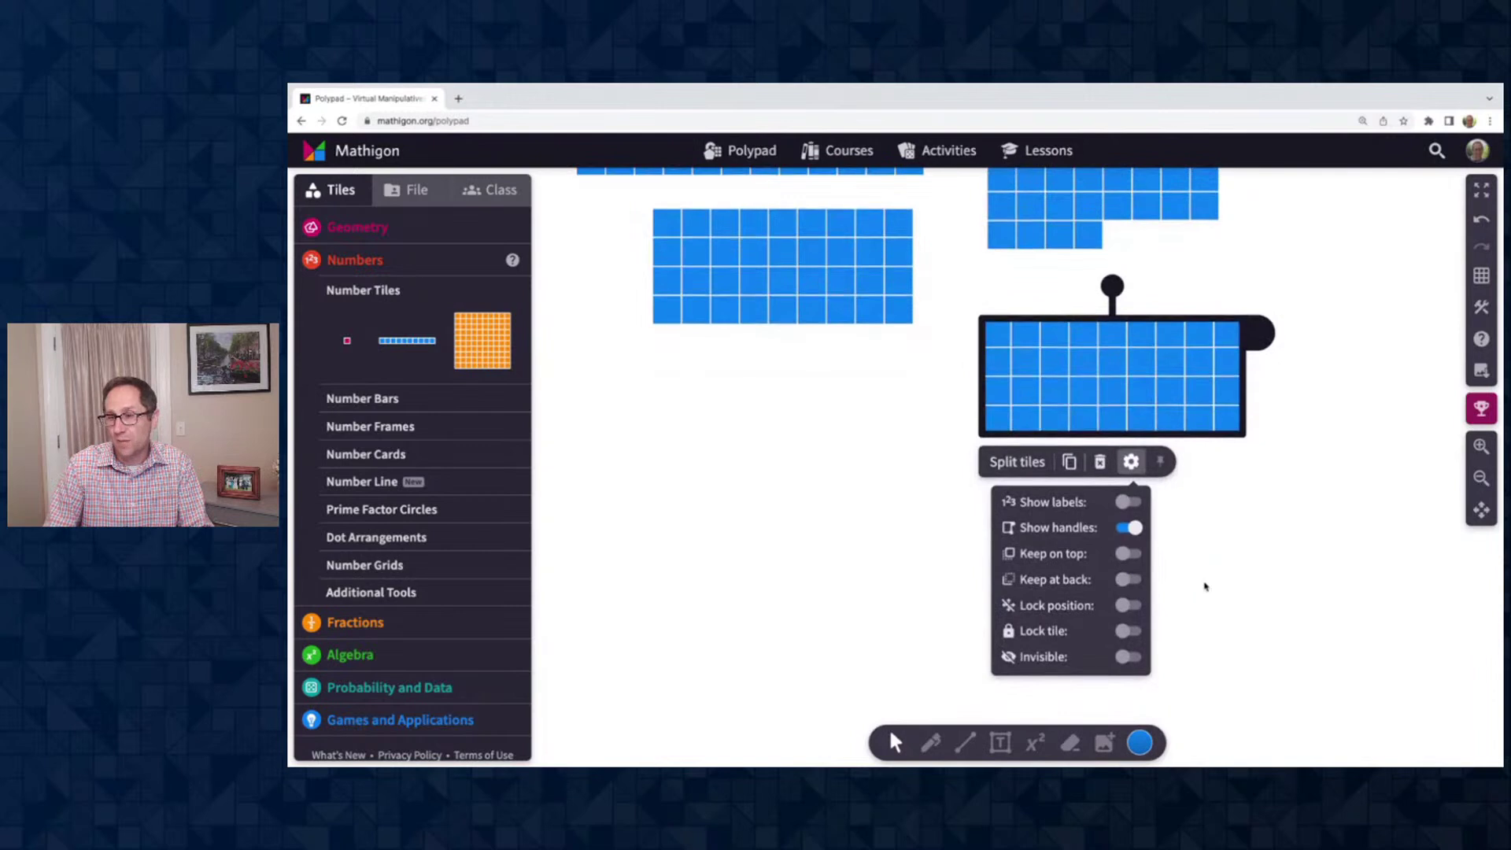
key("Delete")
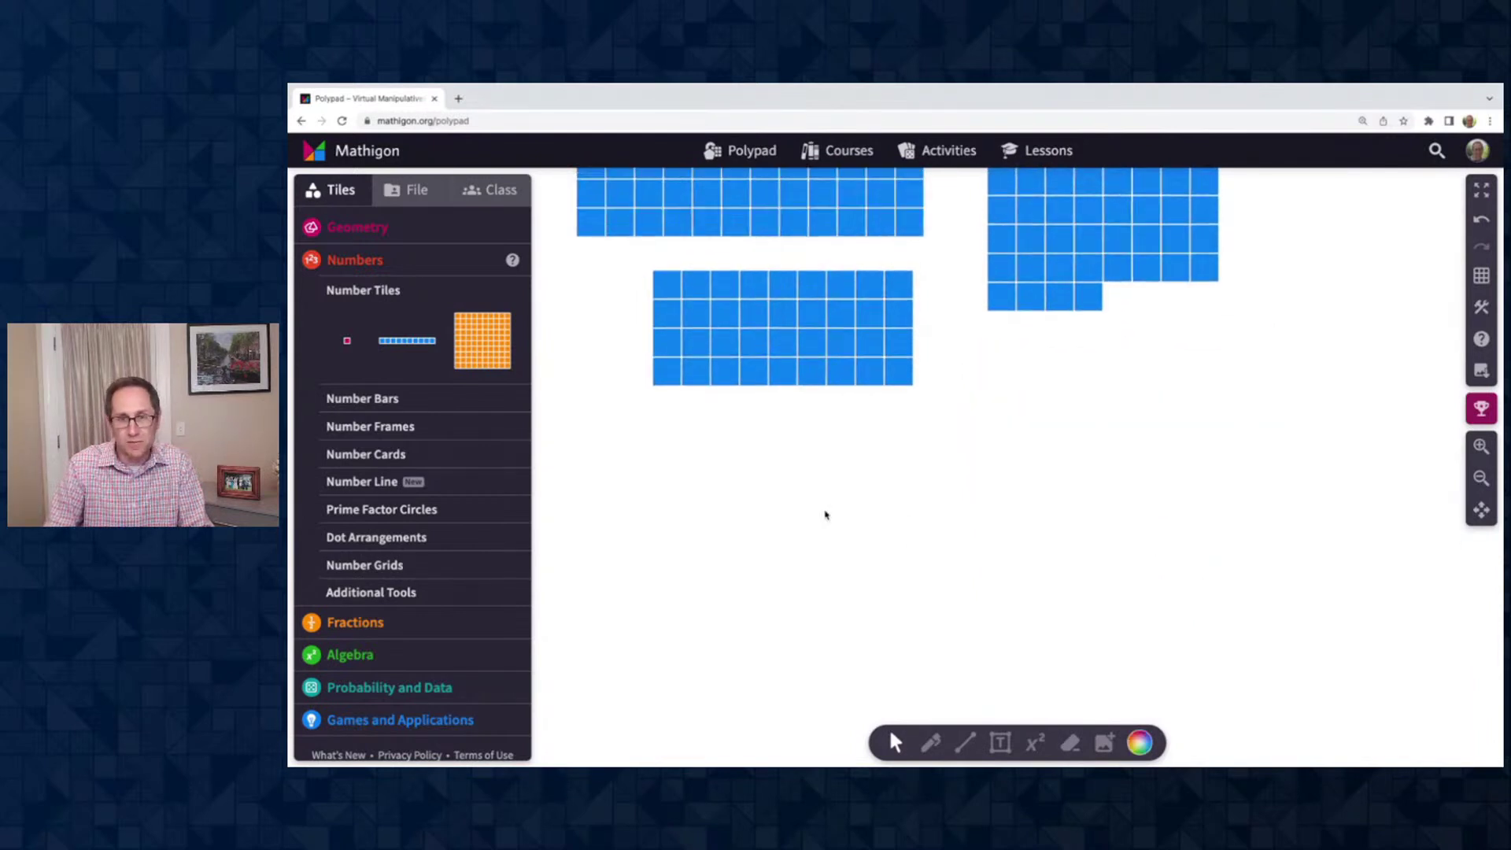
Turn the Show labels option back on for the 9 × 4 block
left_click(802, 465)
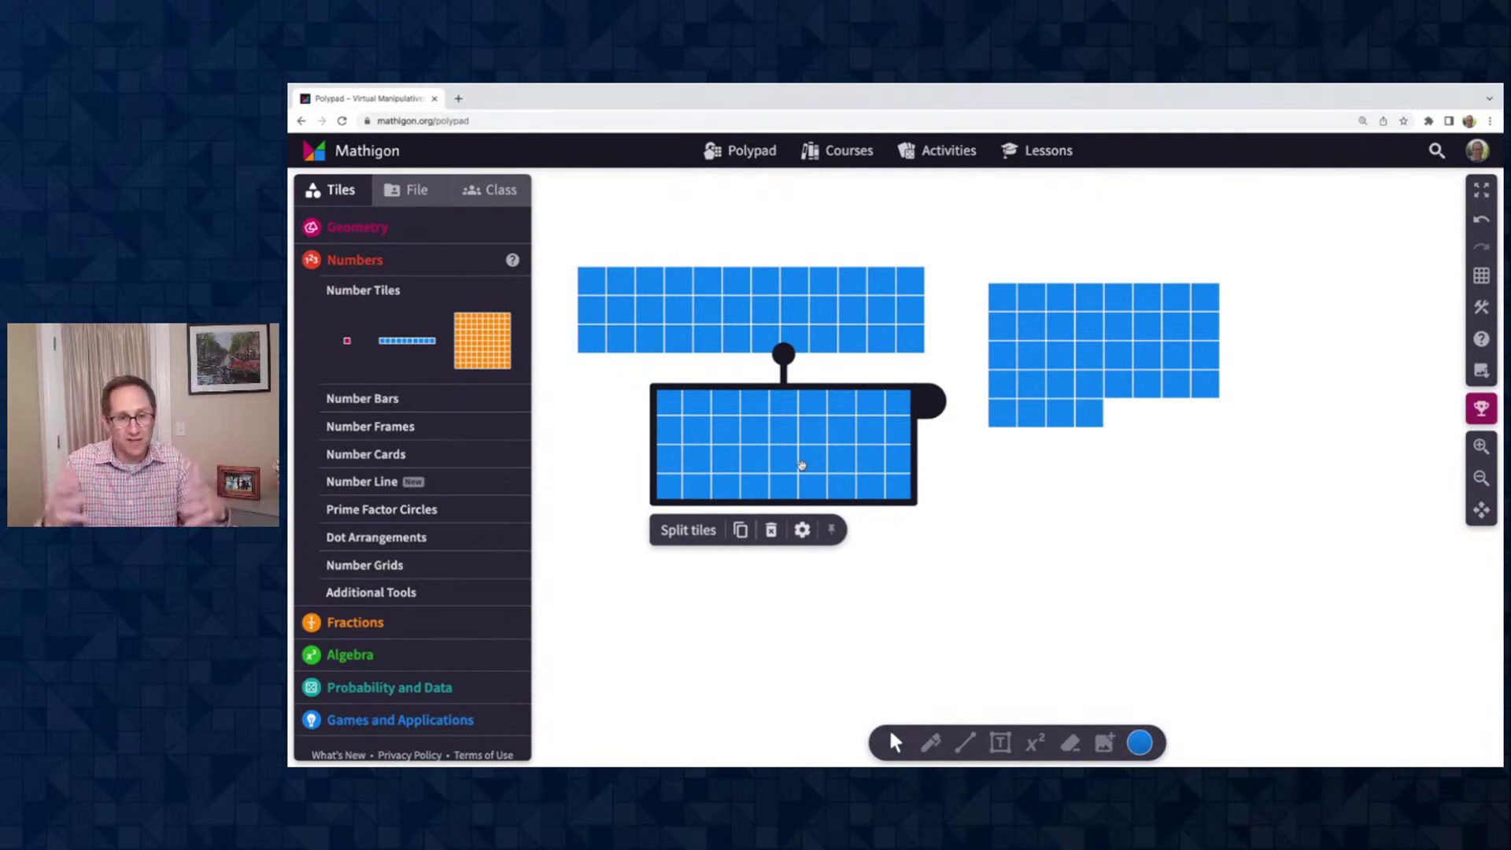
left_click(802, 530)
left_click(800, 569)
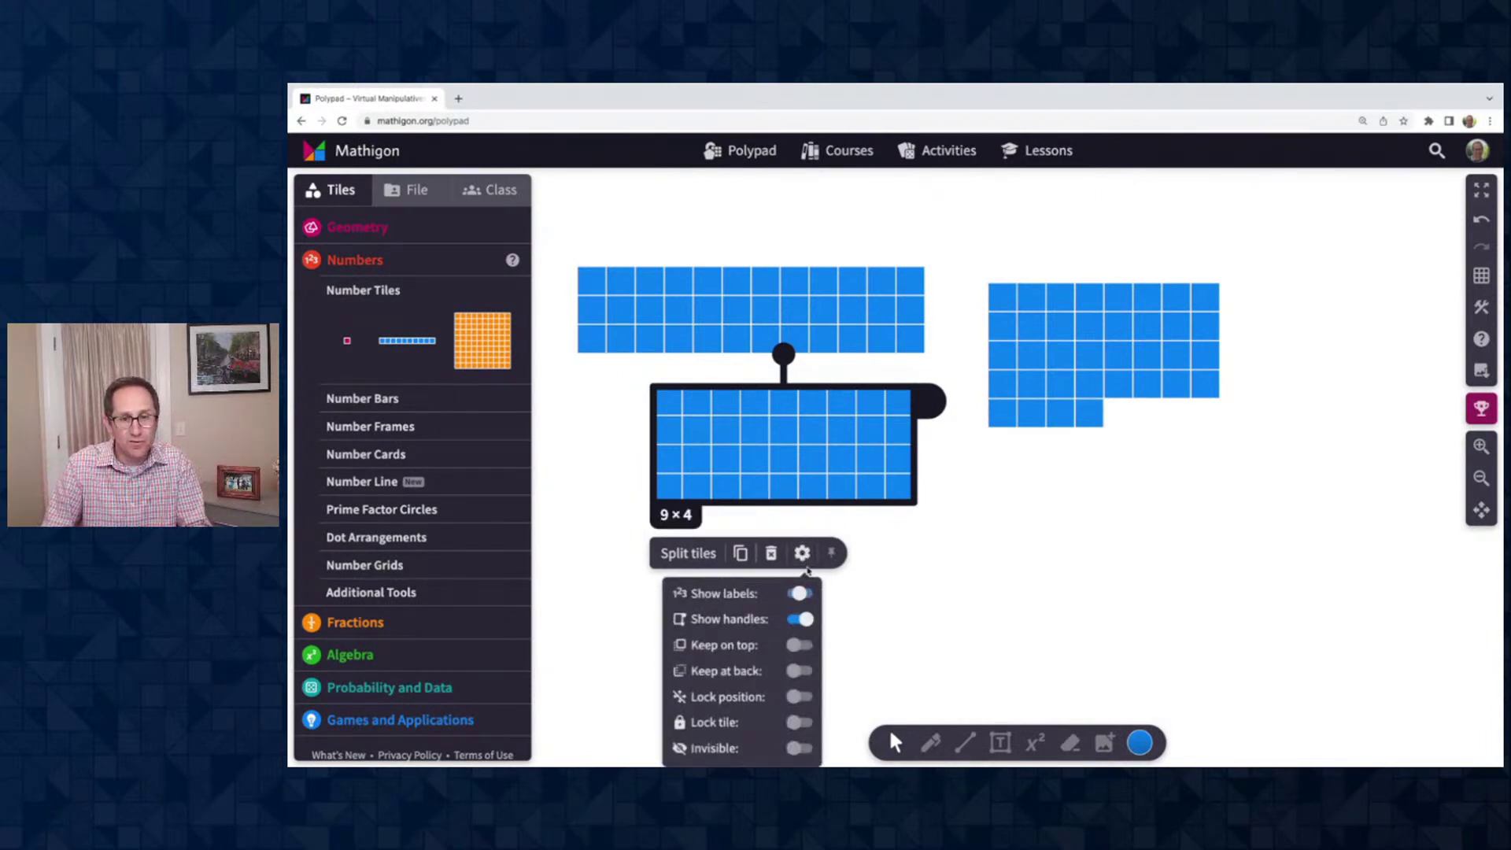
Lay four 8 number bars end to end below the arrays and place a 4 bar under the start of the row
left_click(924, 580)
scroll(968, 572, "down", 2)
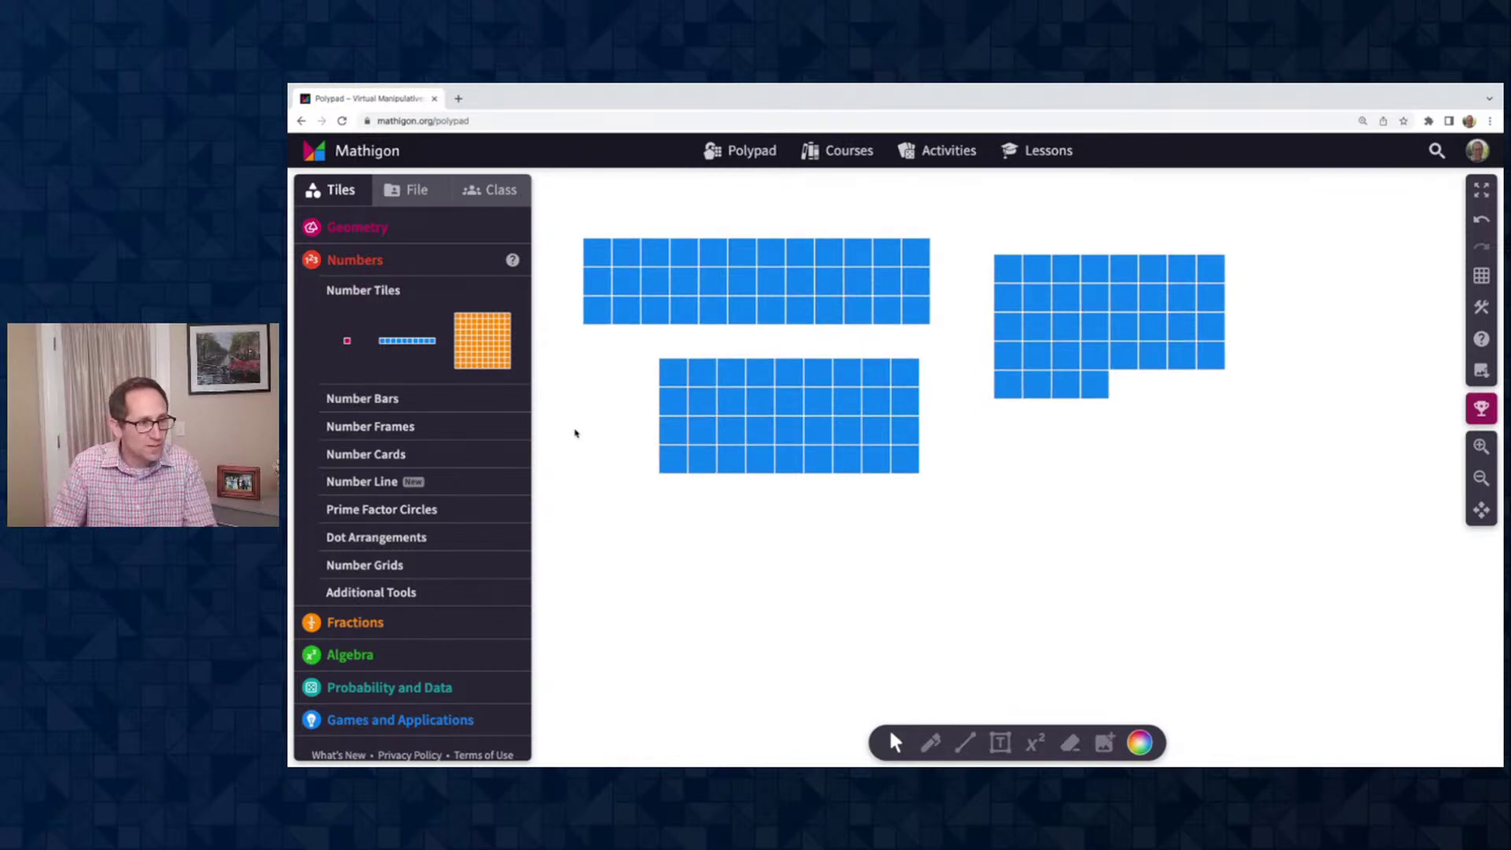
left_click(376, 408)
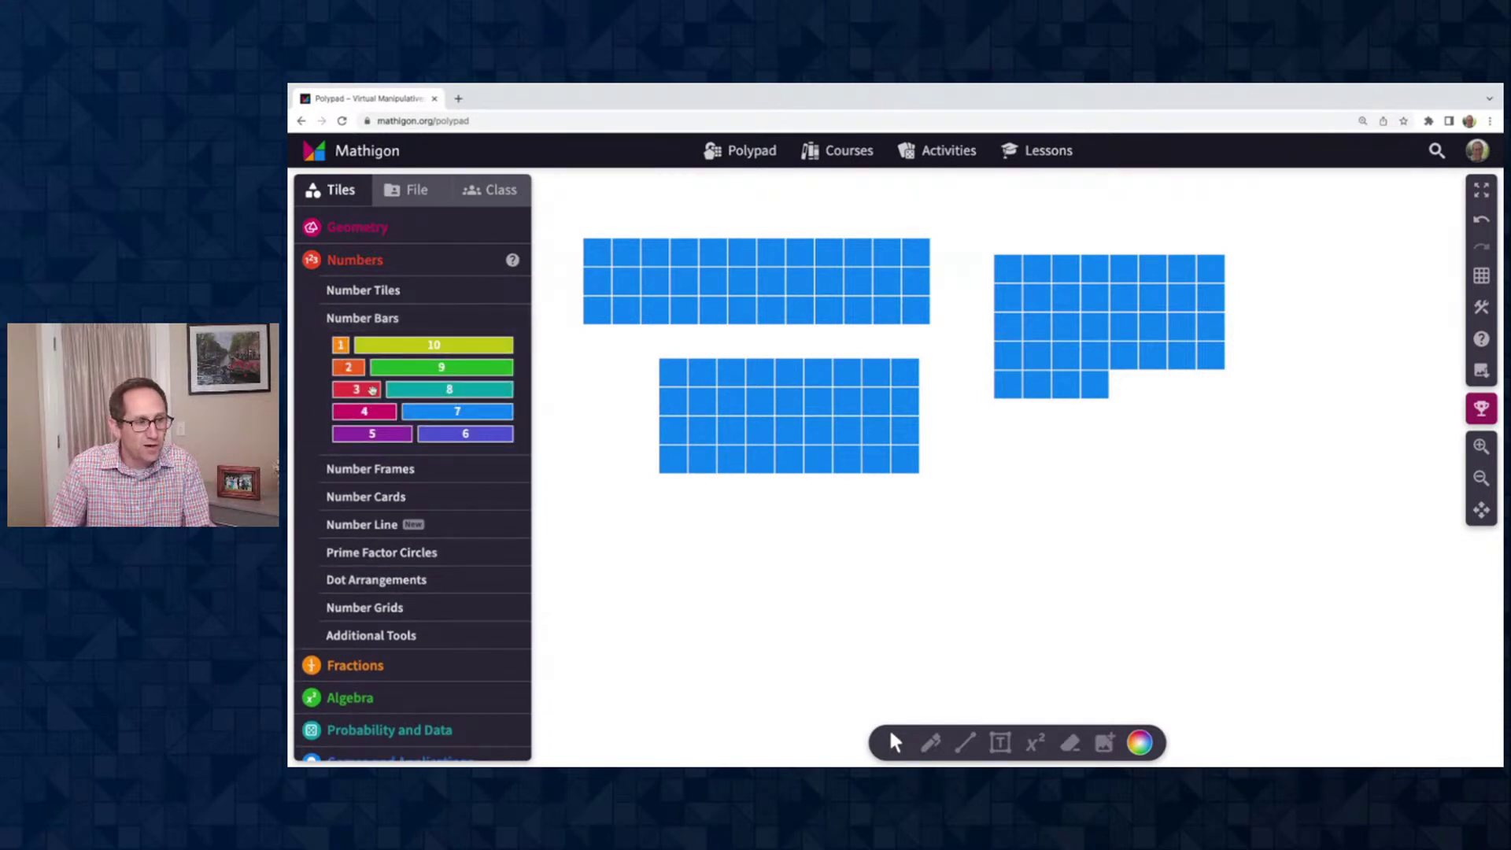
left_click_drag(455, 395, 691, 506)
left_click_drag(472, 395, 1385, 520)
left_click_drag(334, 421, 657, 545)
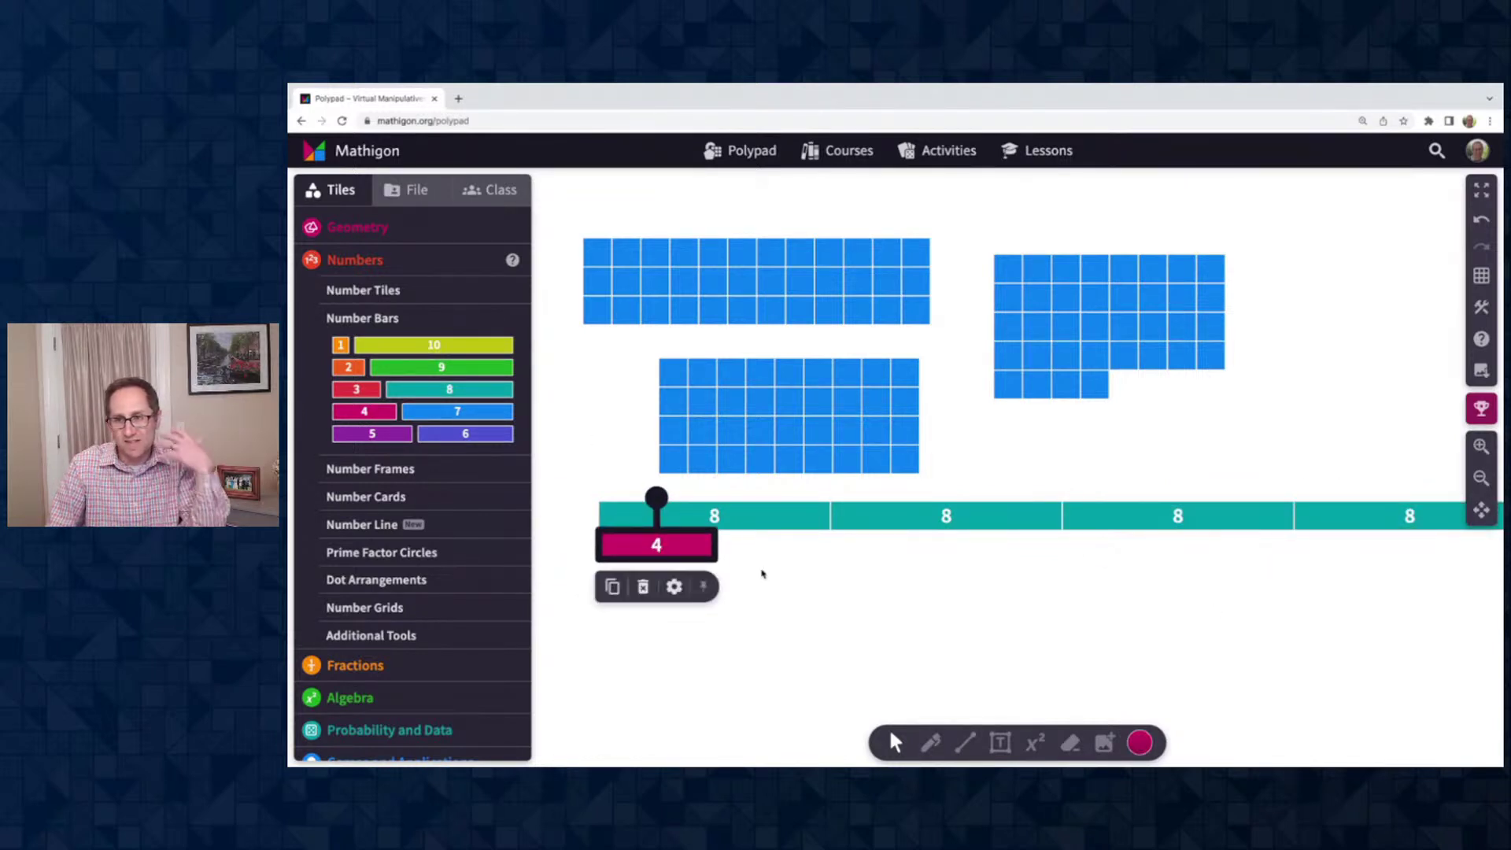
Move two of the 8 bars onto the top two rows of the eight-column block
scroll(1001, 588, "right", 2)
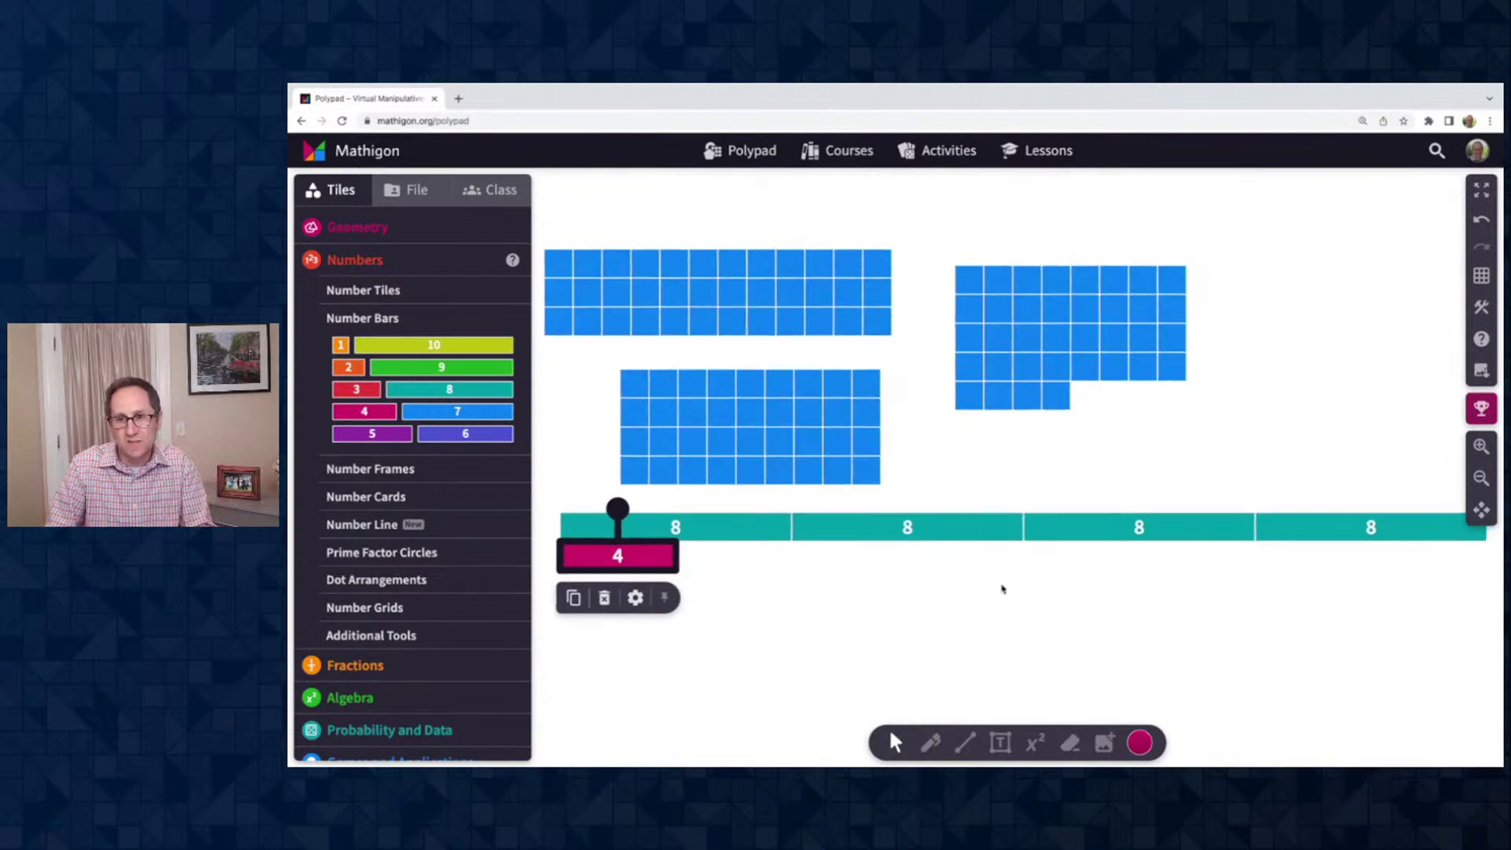
left_click(1476, 476)
left_click_drag(1345, 520, 1076, 299)
left_click_drag(1146, 522, 1083, 327)
Try covering the block's remaining rows with the other two 8 bars and the 4 bar, and undo these three placements
left_click_drag(969, 526, 1121, 361)
left_click_drag(796, 513, 1157, 377)
left_click_drag(691, 550, 1047, 404)
key("ctrl+z")
key("ctrl+z")
key("ctrl+z")
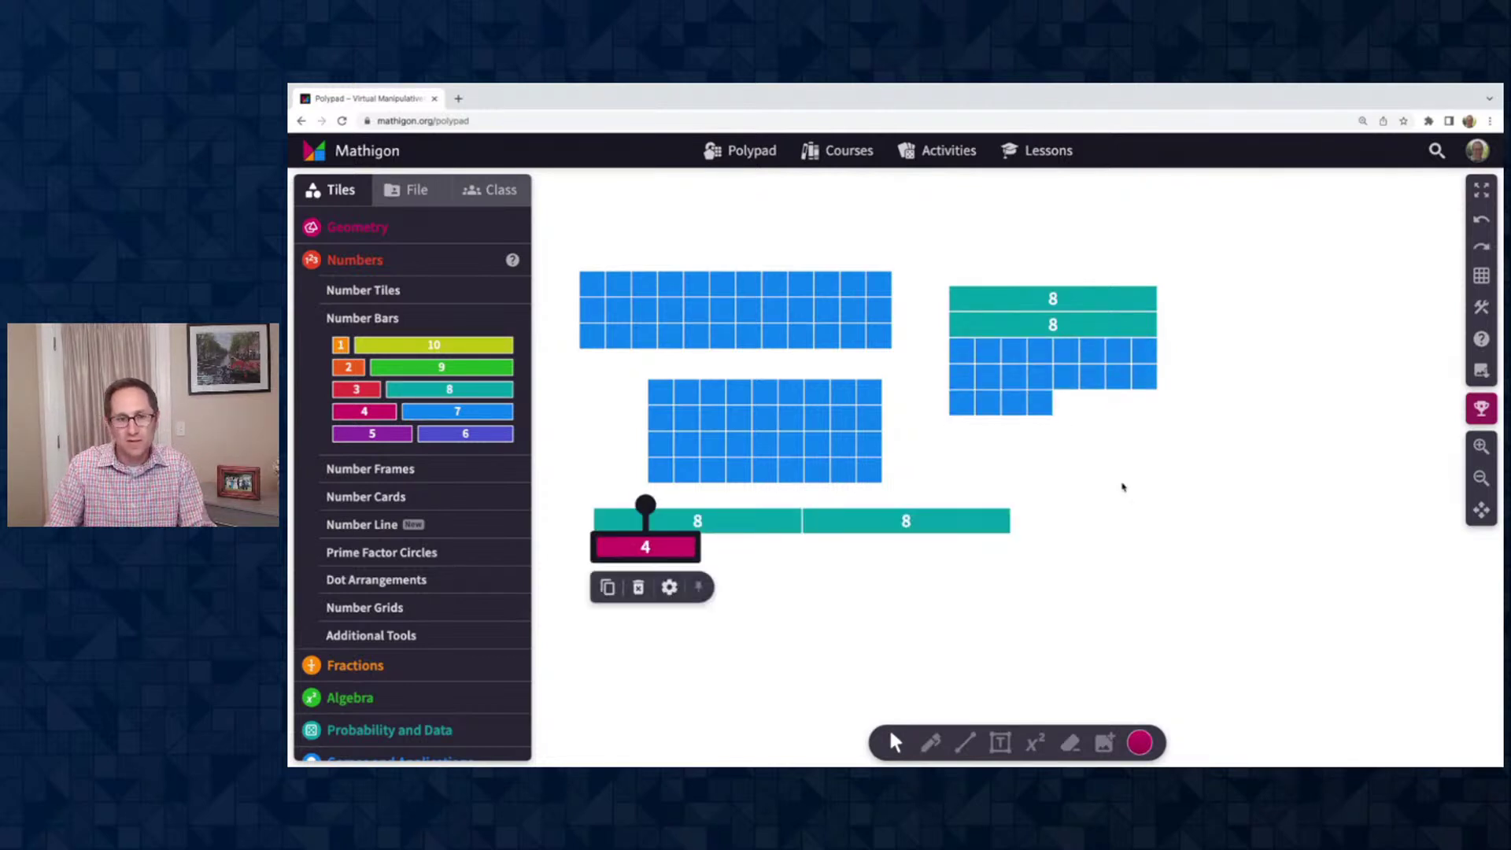
left_click(1119, 510)
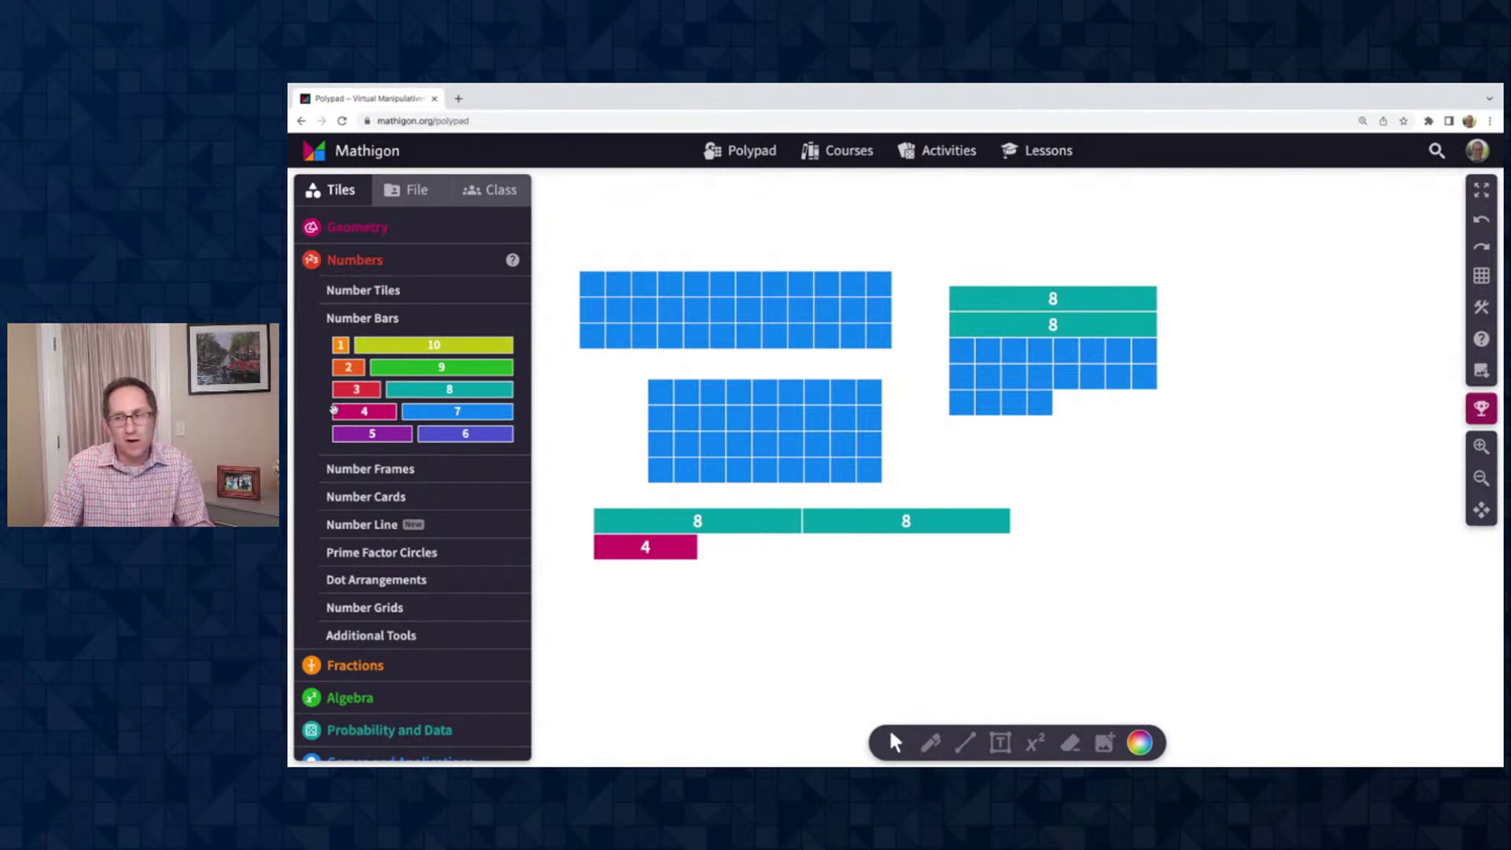
Enable the Alternate tile colours feature in the Customise UI settings and apply it
scroll(610, 490, "left", 2)
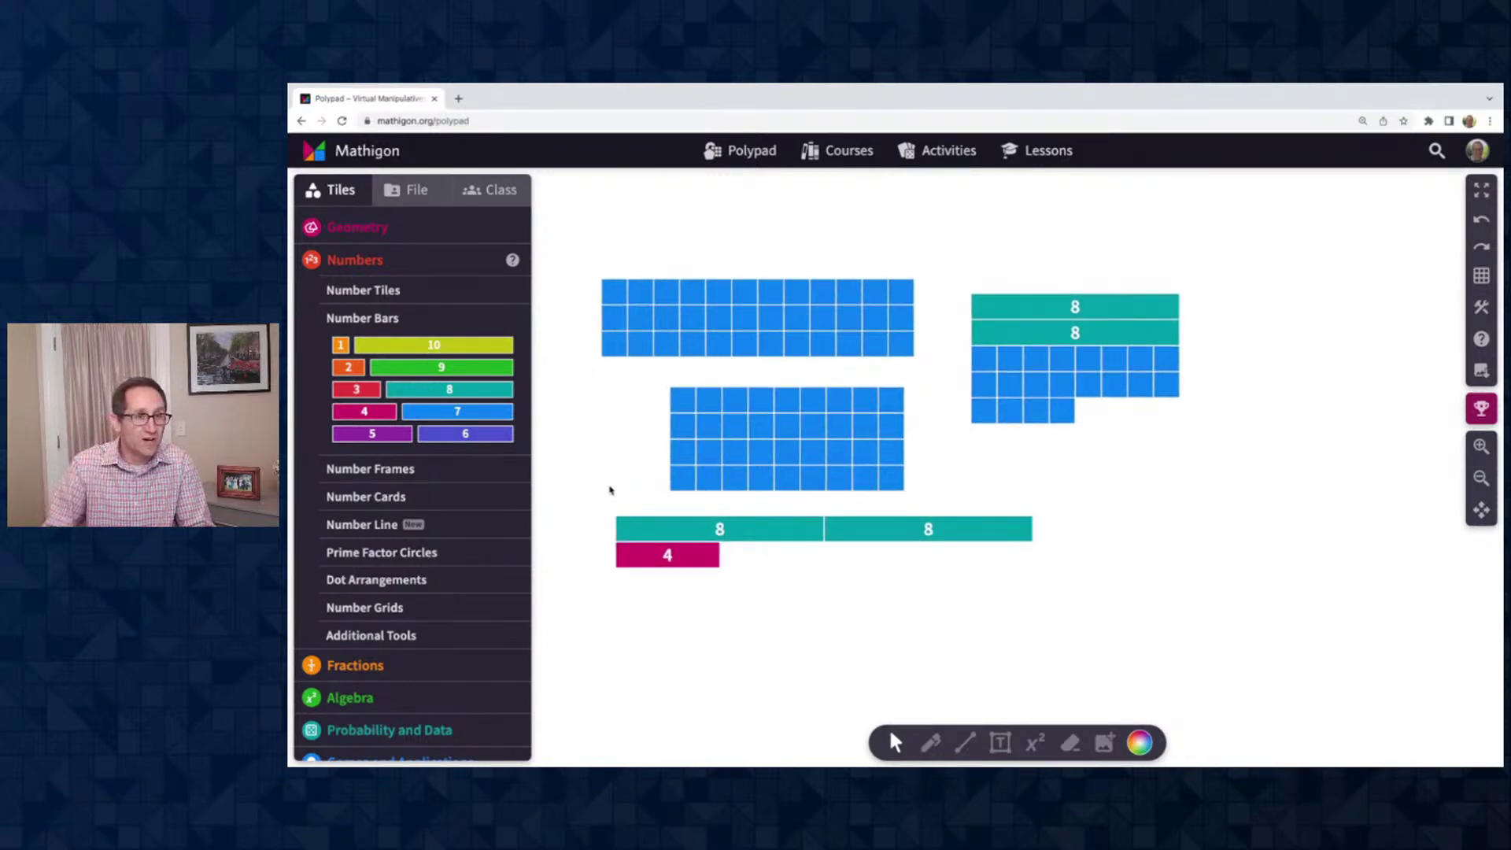
scroll(672, 532, "left", 4)
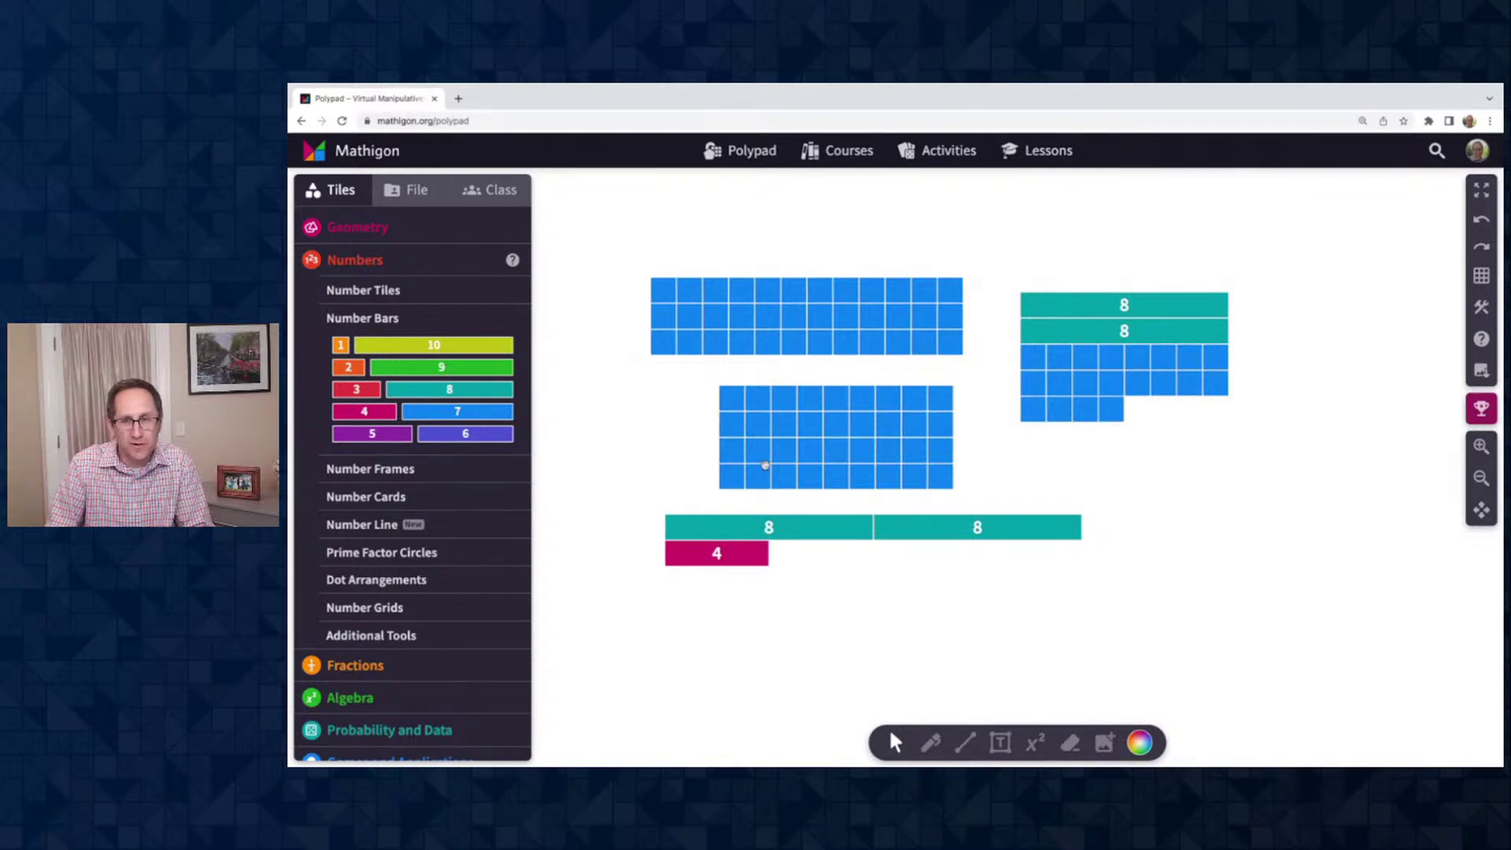
left_click(1476, 447)
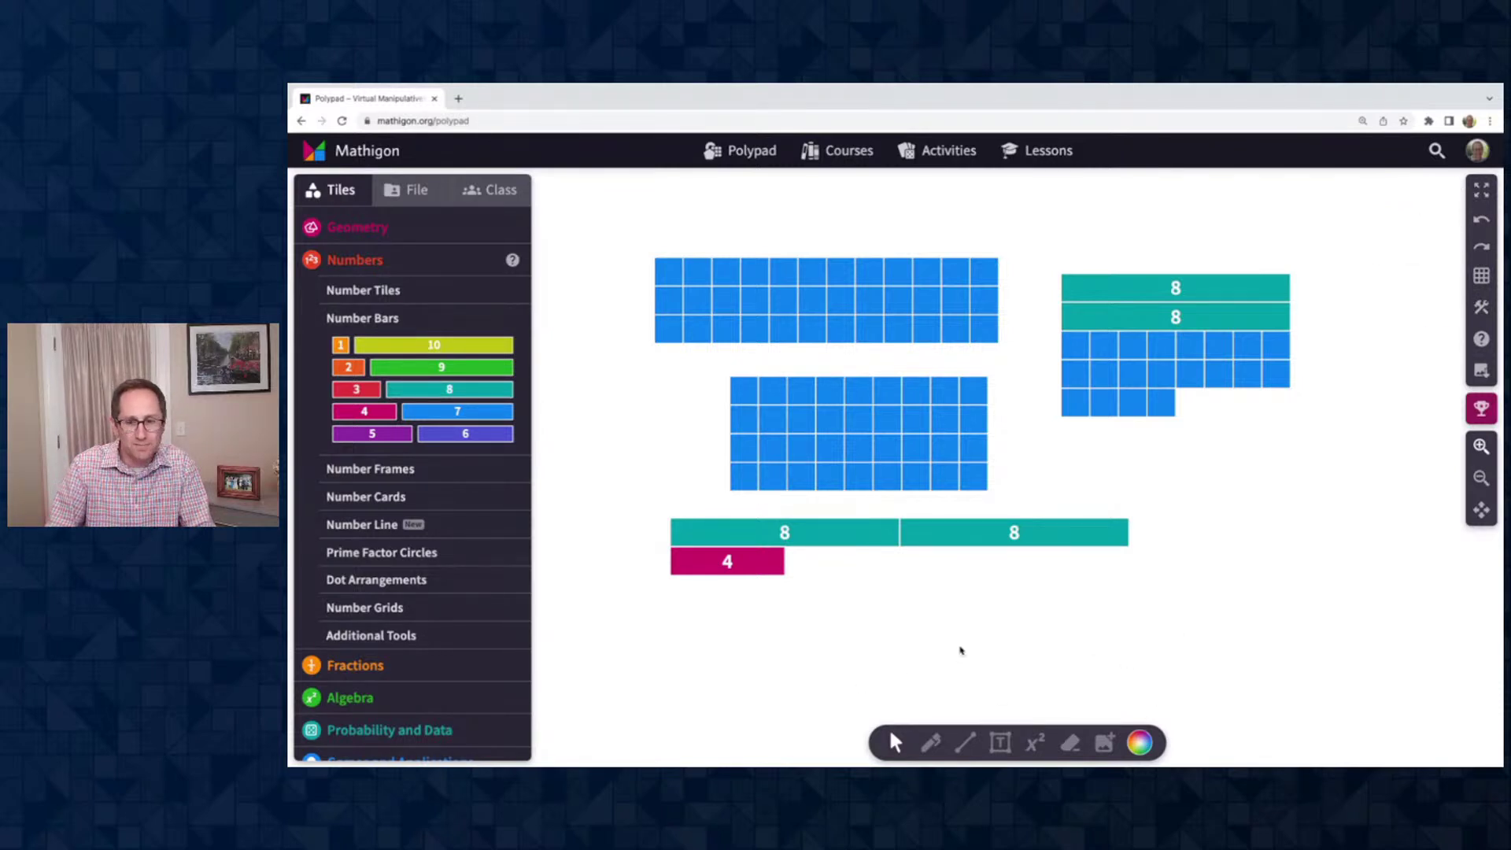
left_click(1061, 536)
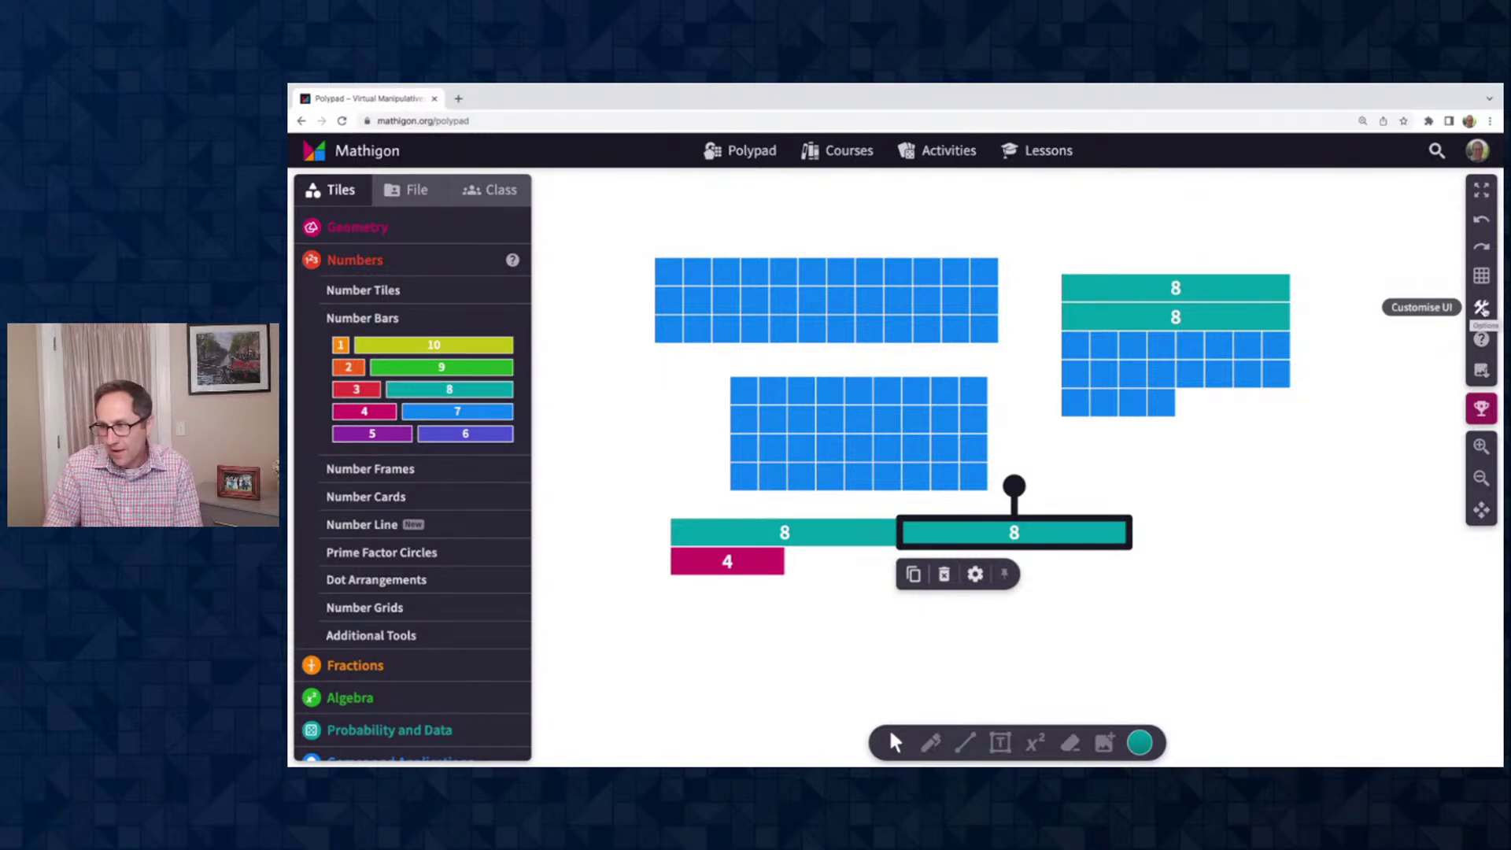
left_click(1481, 308)
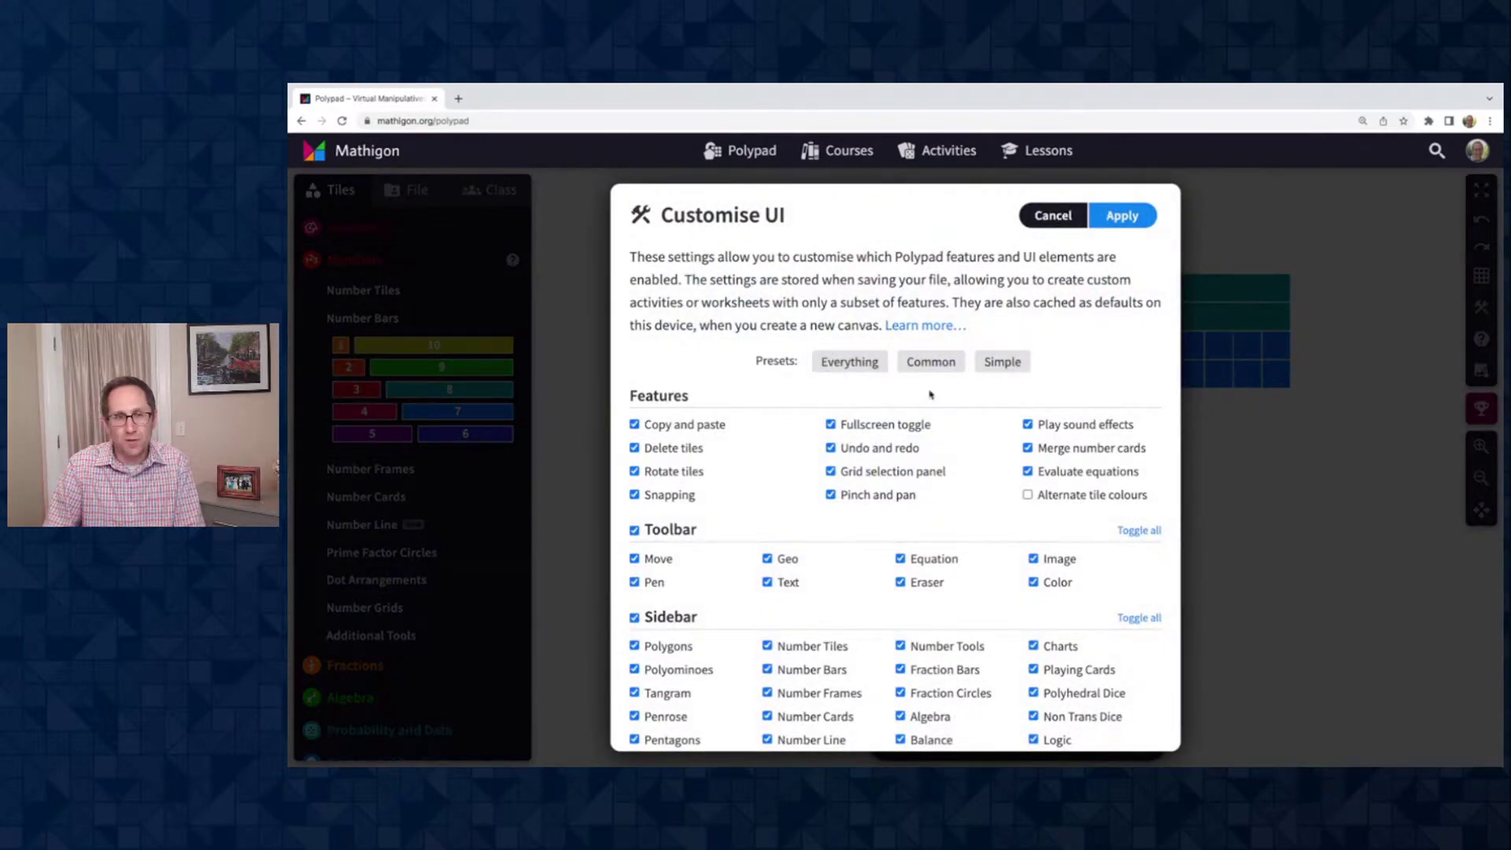
scroll(889, 397, "down", 5)
scroll(881, 401, "up", 5)
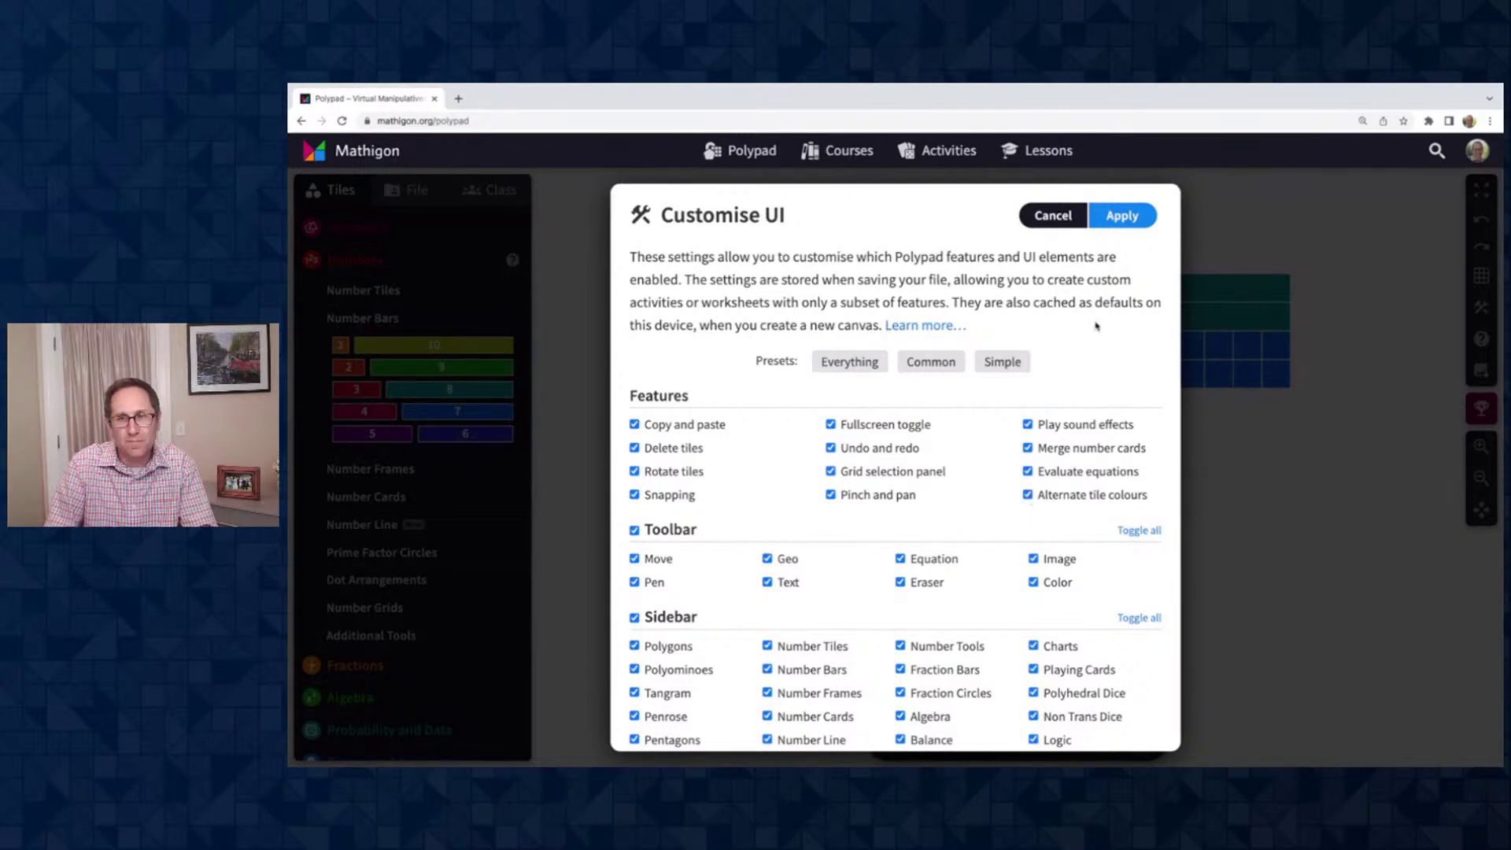
left_click(1118, 223)
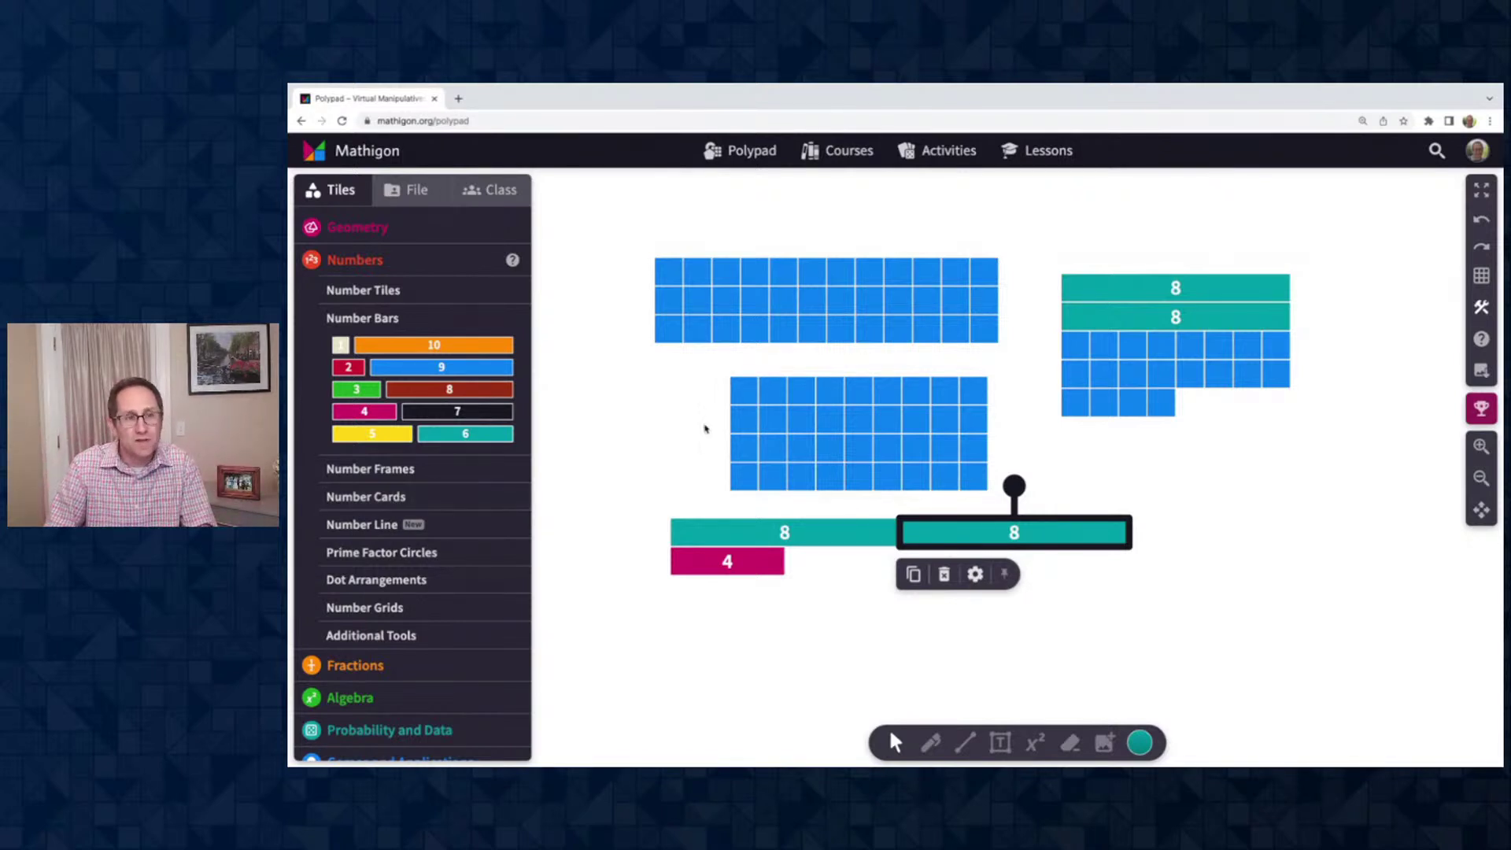
Add an 8 bar in the alternate colour below the eight-column block and recolour it purple
left_click_drag(450, 394, 1208, 463)
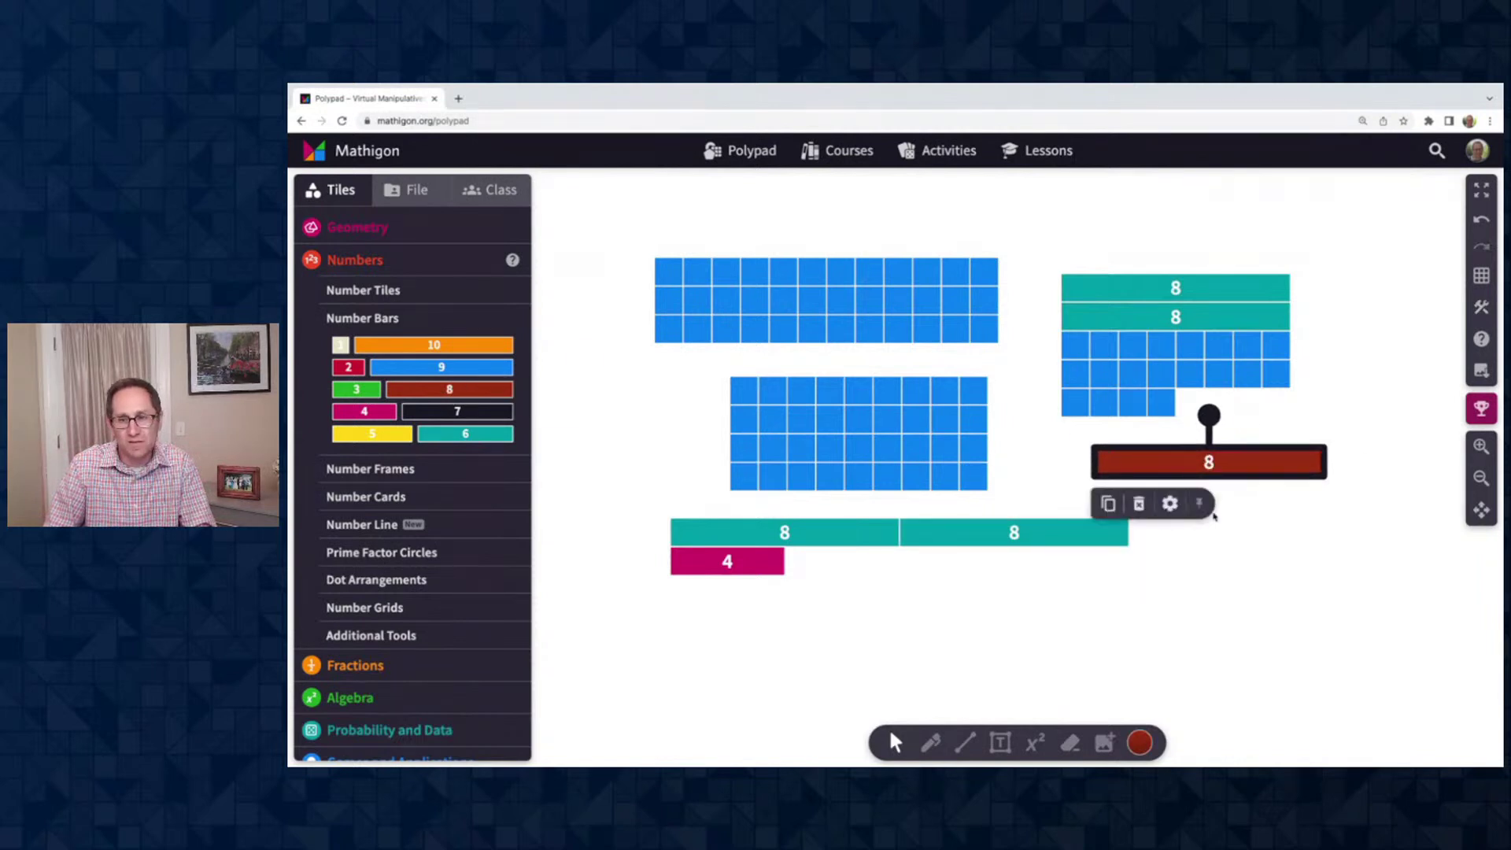
left_click(1137, 739)
left_click(1125, 675)
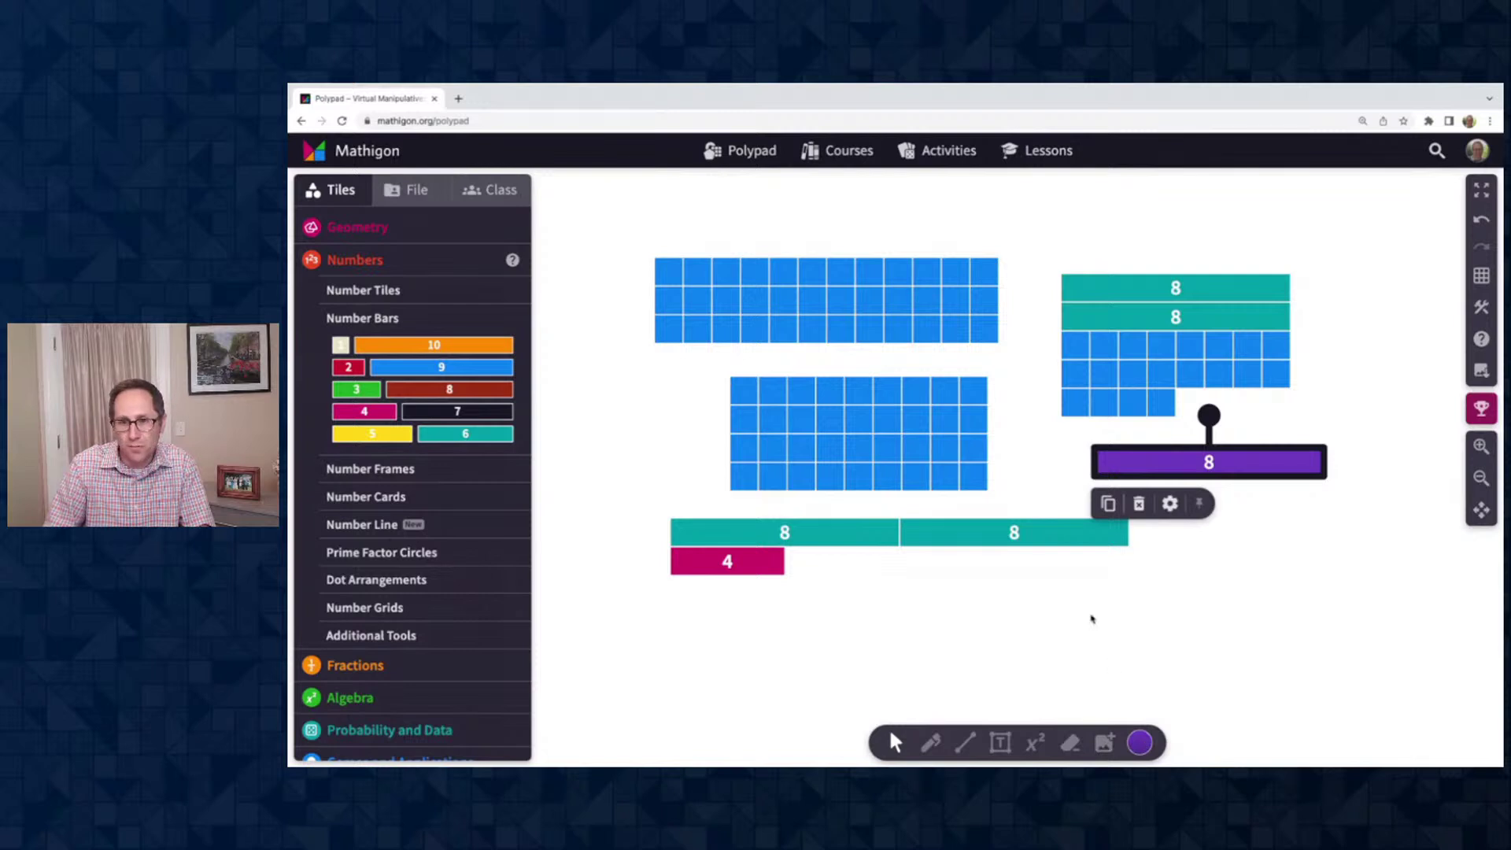
Recolour the 9 × 4 block green and deselect it
left_click(935, 455)
left_click(1143, 747)
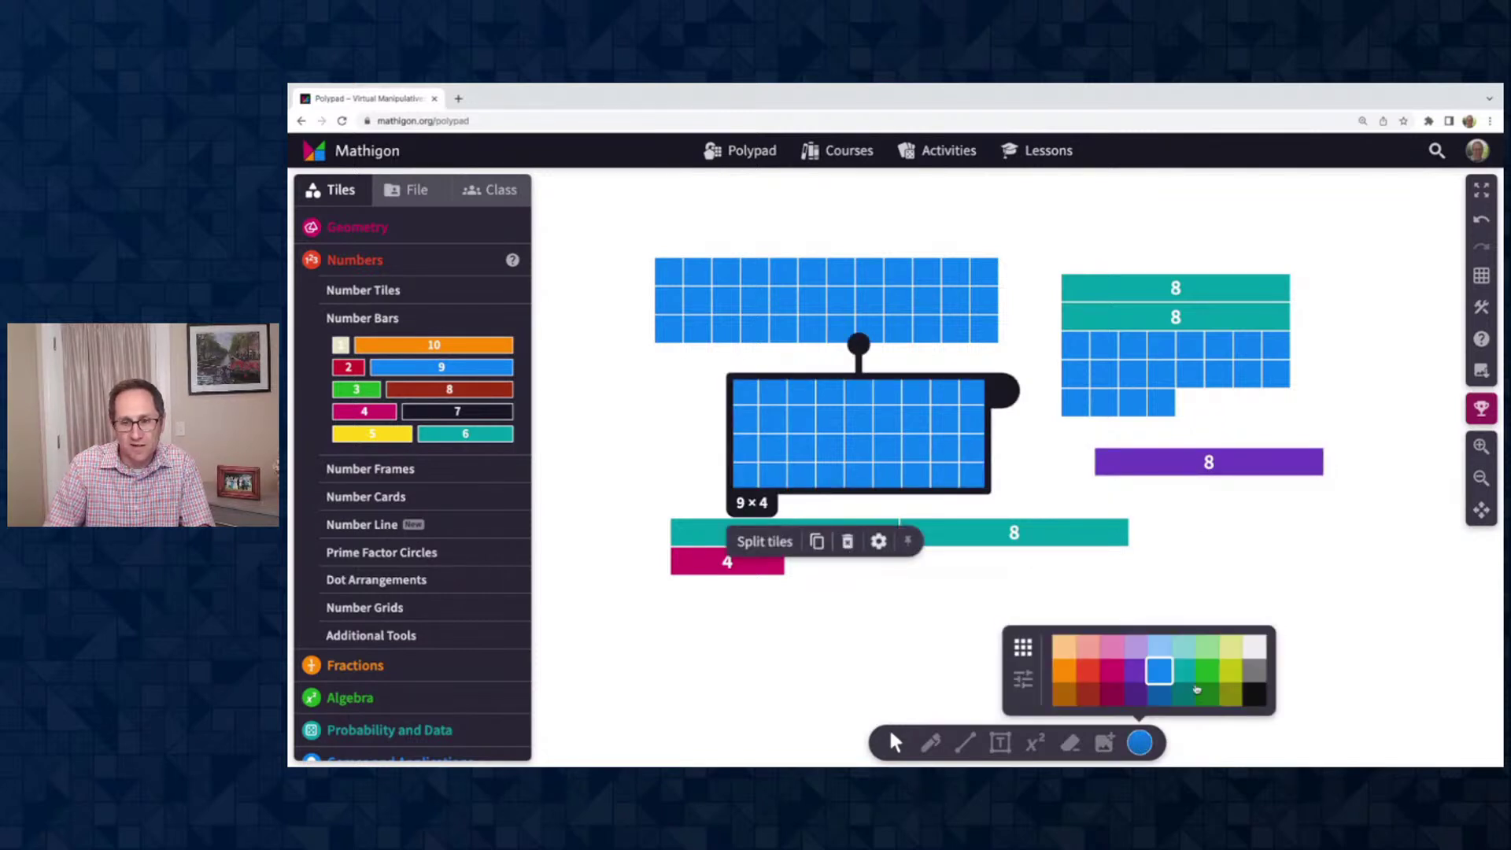
left_click(1204, 669)
left_click(1225, 648)
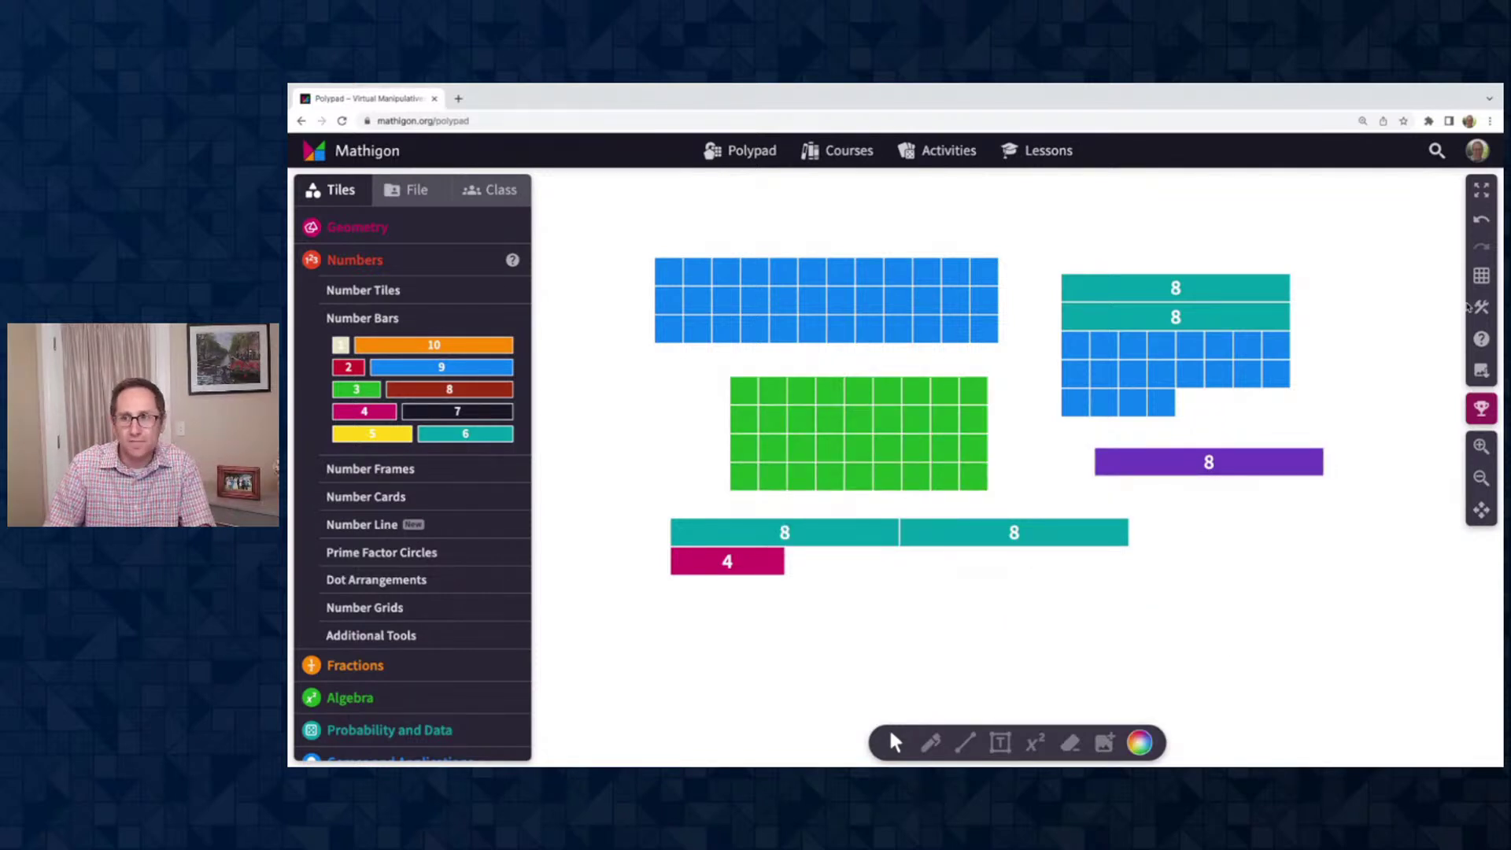
Disable the Alternate tile colours feature in the Customise UI settings and apply the change
left_click(1481, 275)
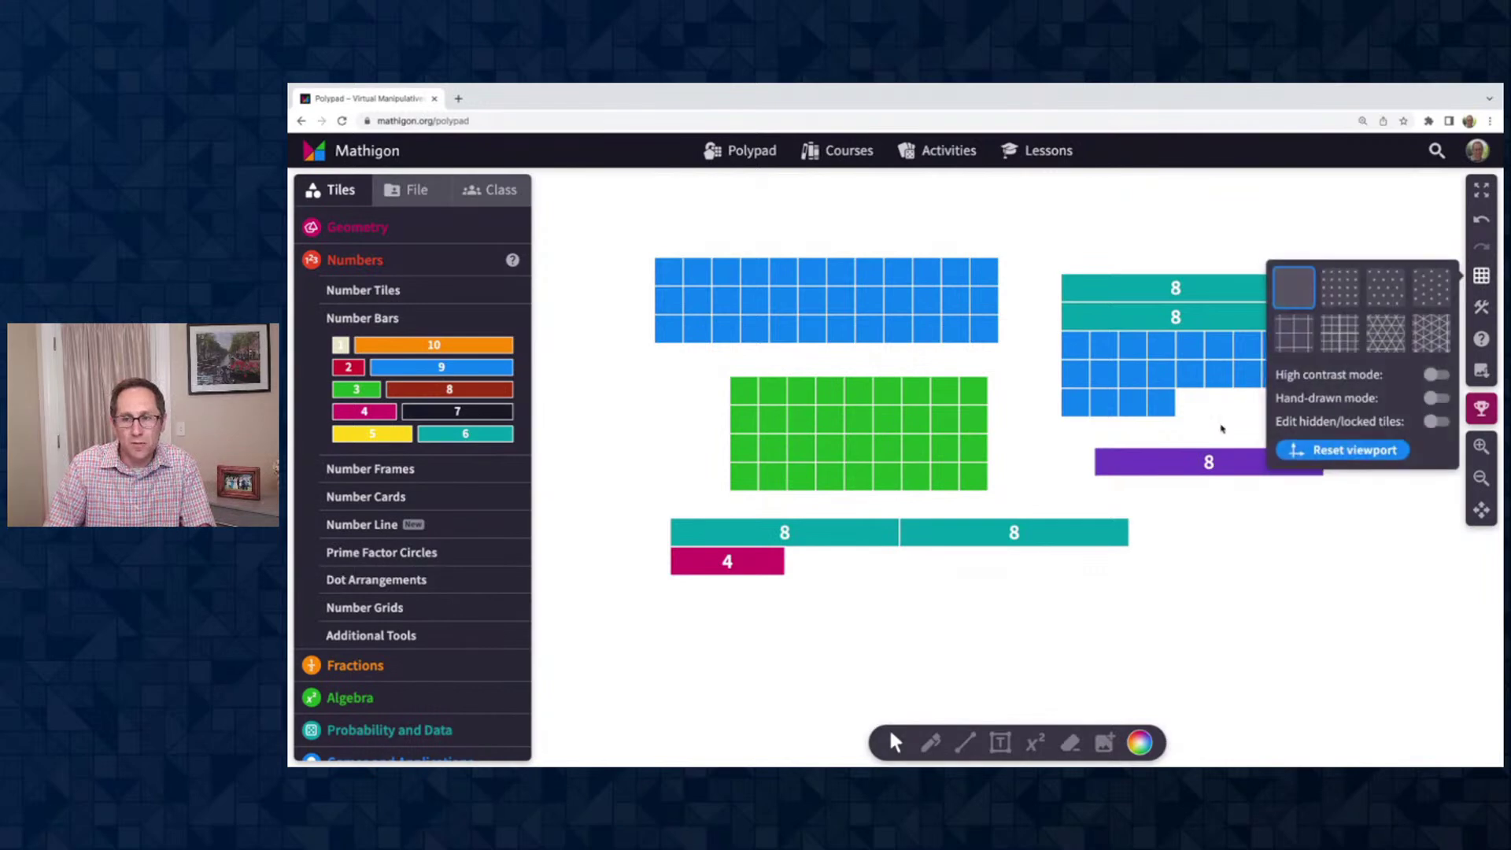
left_click(1479, 306)
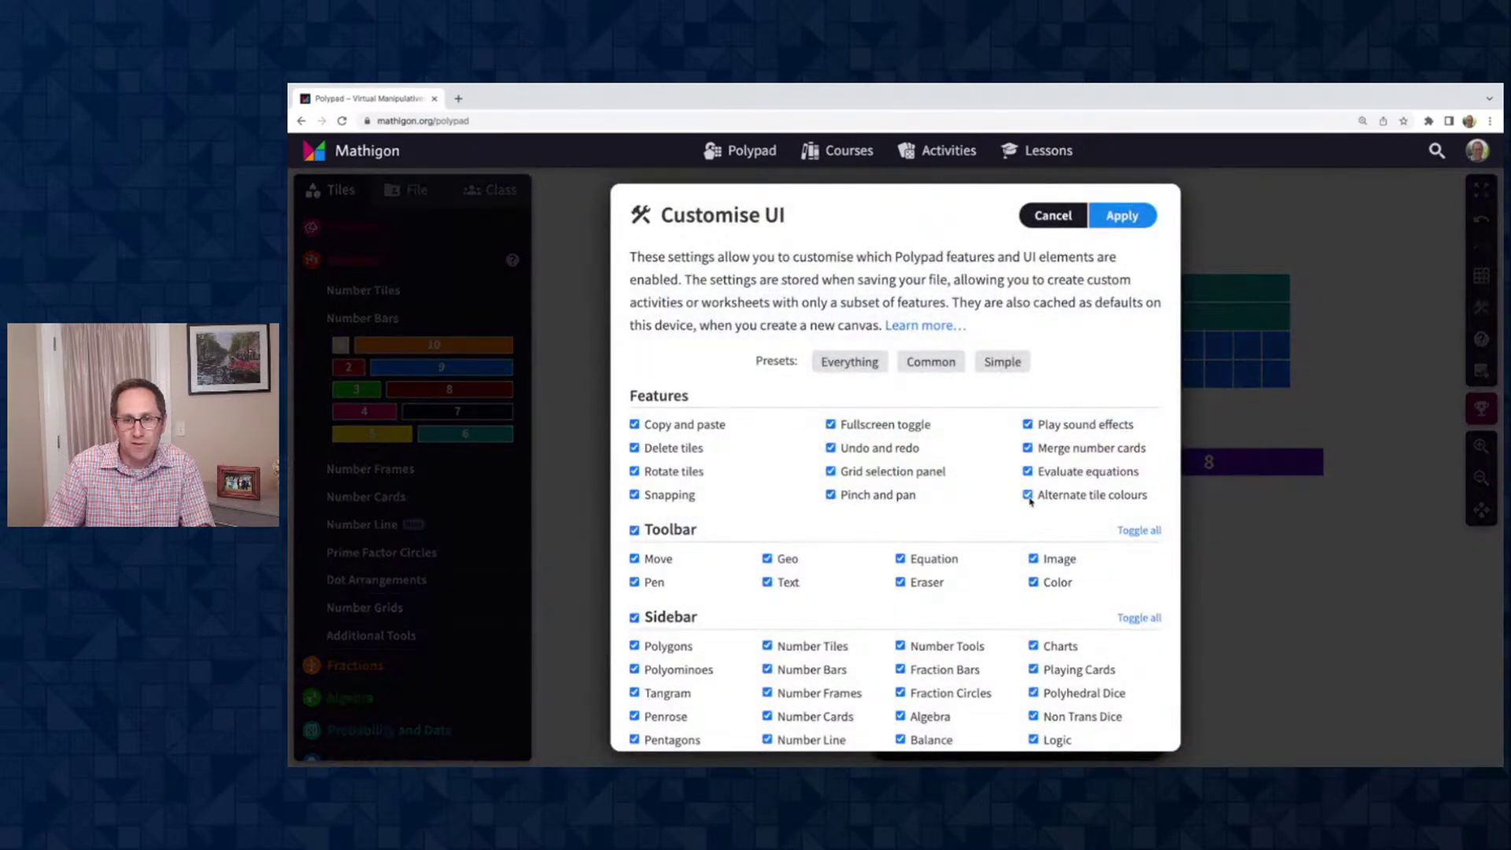
left_click(1122, 217)
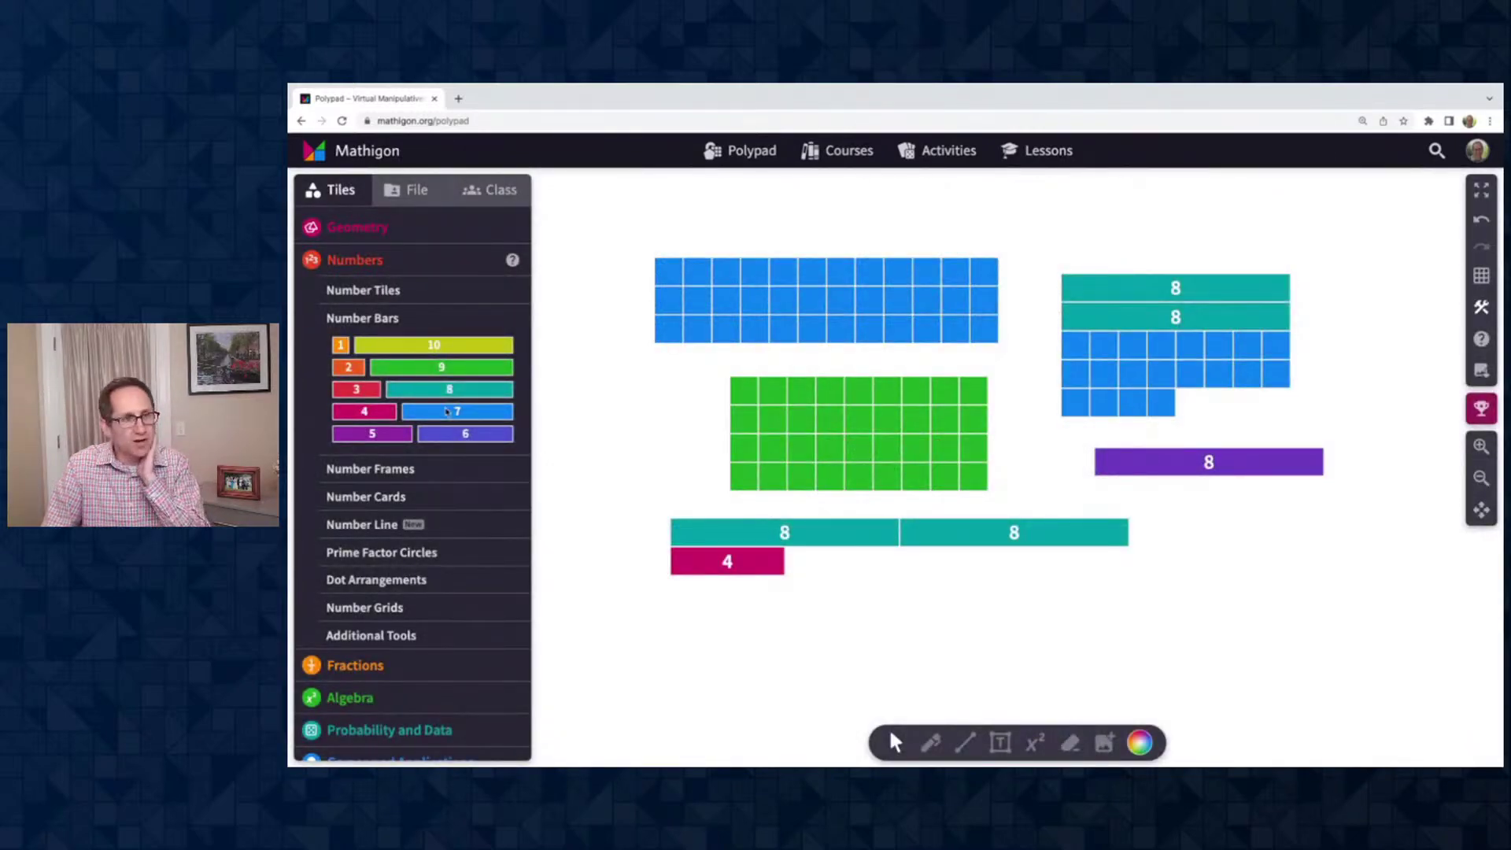
Add an empty ten-frame from the Number Frames set below the number bars and shift it toward the sidebar
left_click(428, 468)
scroll(455, 424, "down", 1)
scroll(682, 422, "down", 1)
left_click_drag(398, 354, 868, 630)
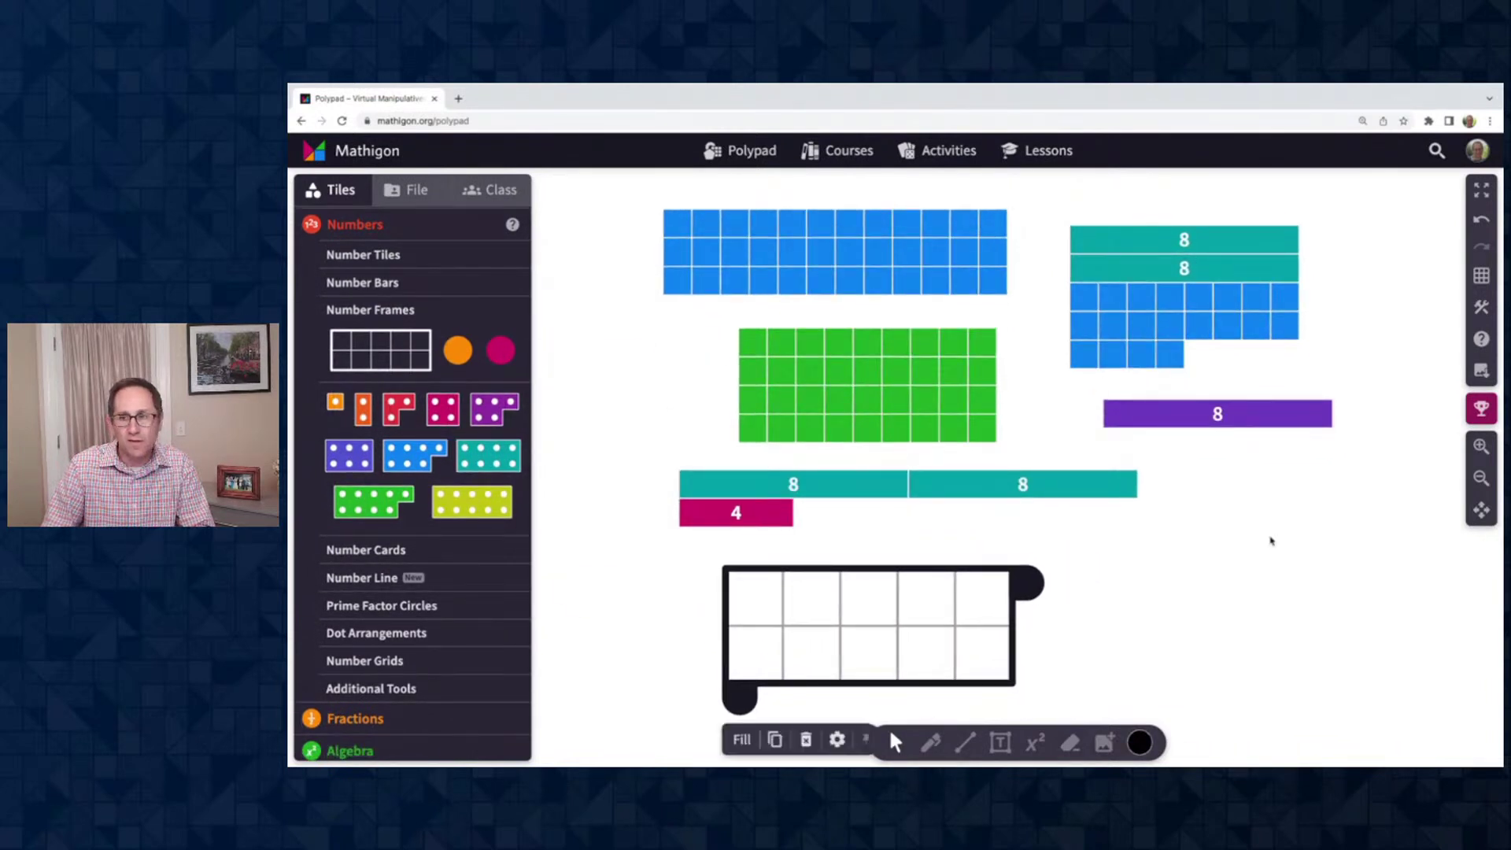
scroll(1212, 562, "down", 1)
scroll(1212, 561, "down", 1)
left_click_drag(872, 595, 754, 598)
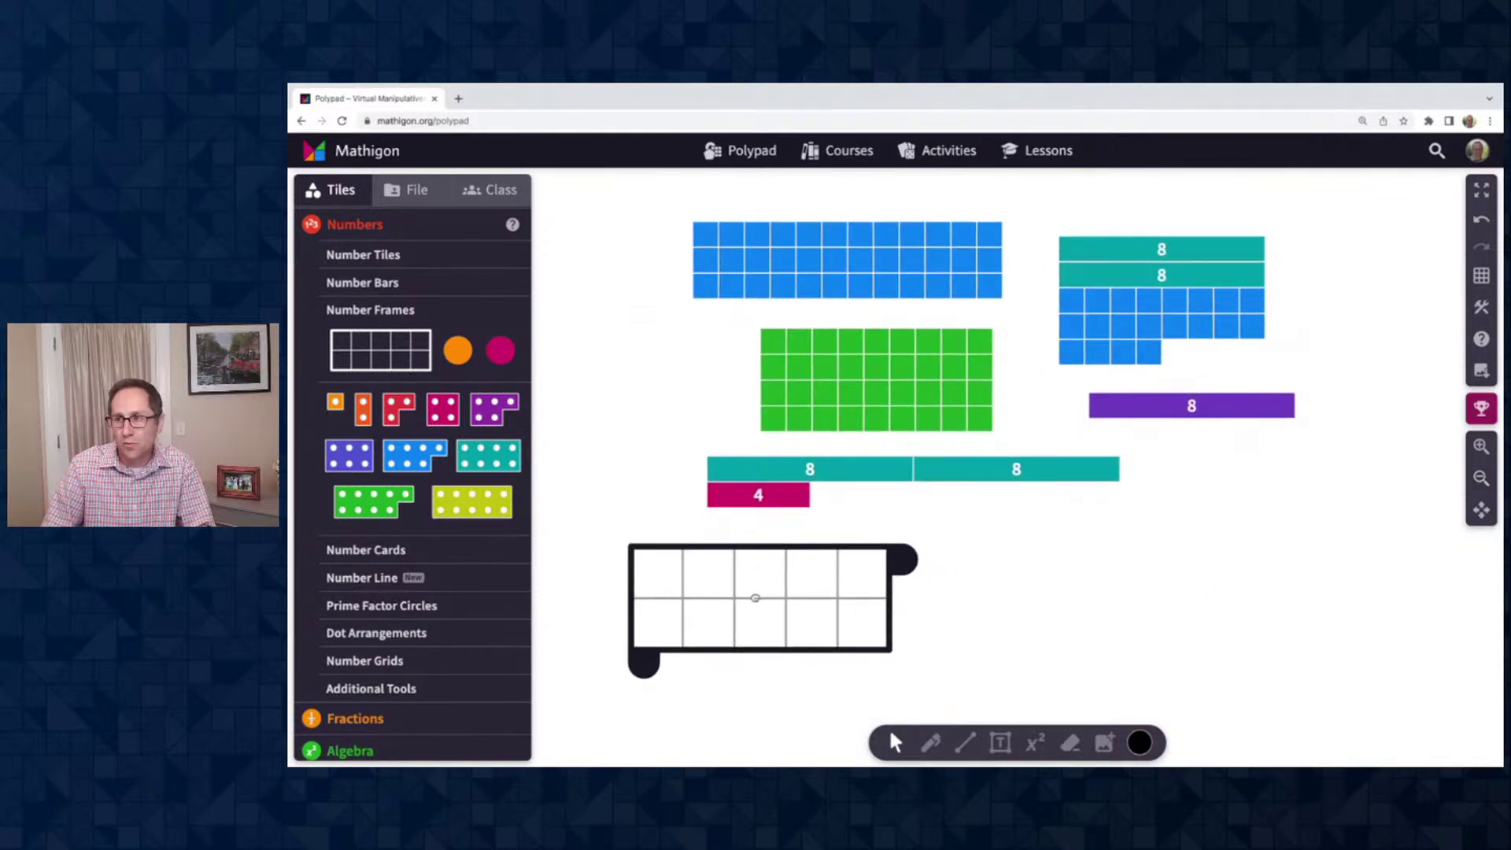
Extend the ten-frame to ten columns and four rows
left_click_drag(906, 563, 1130, 557)
left_click(1262, 546)
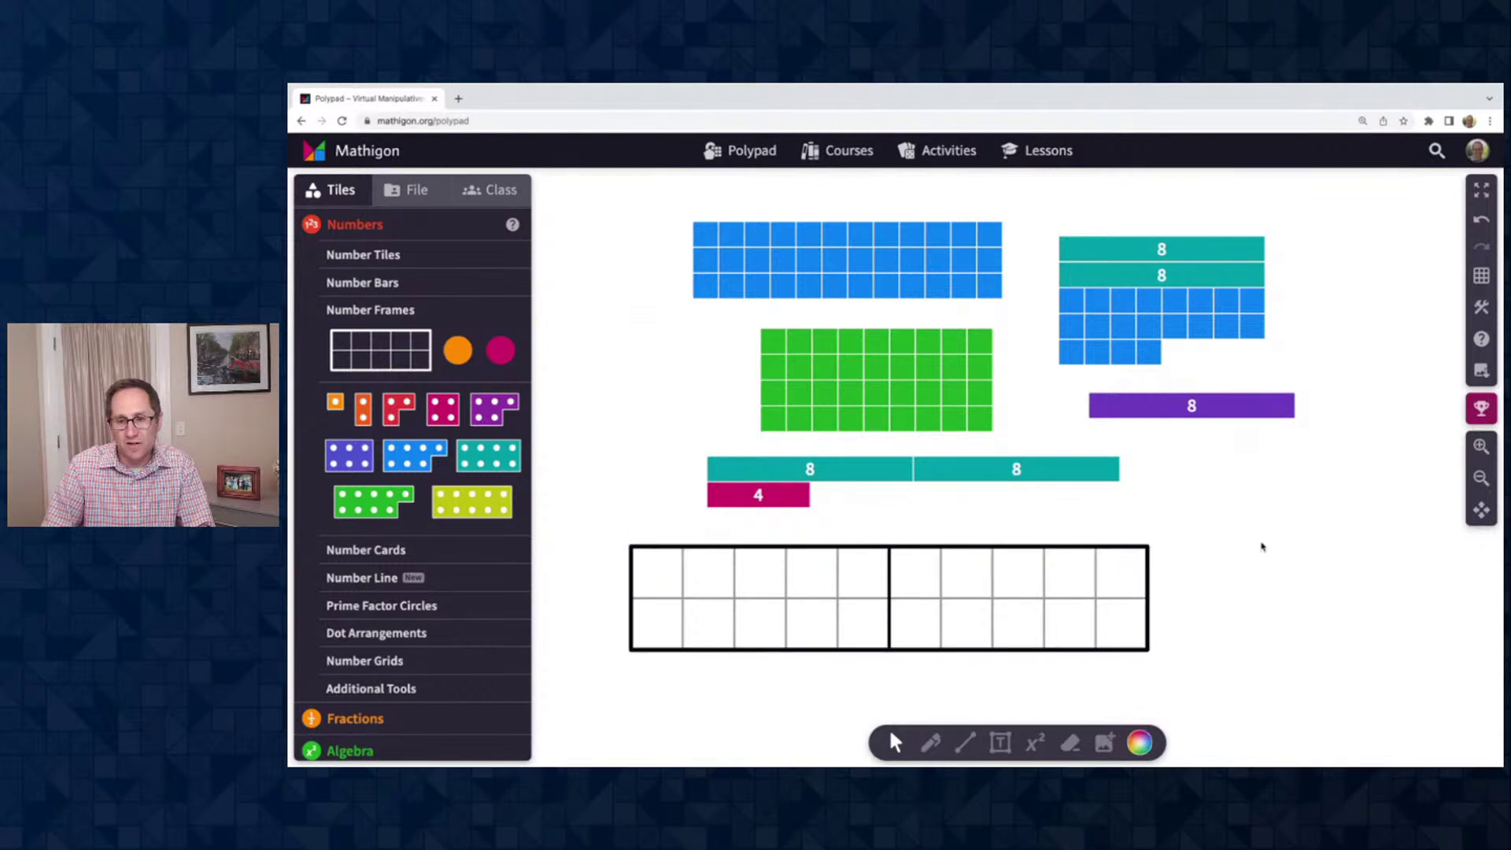
scroll(1182, 543, "down", 5)
left_click(782, 432)
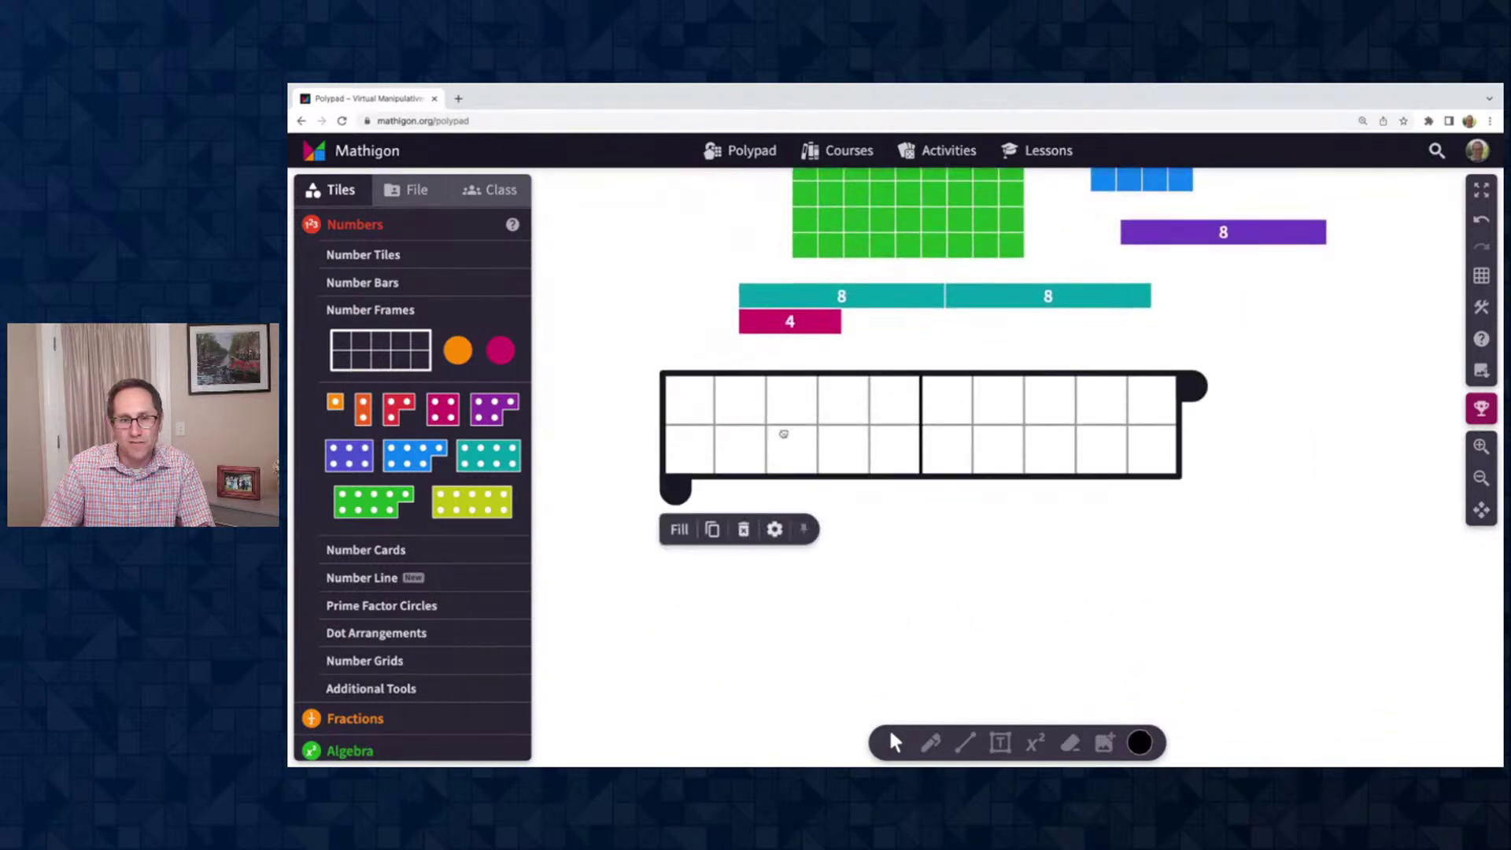
left_click_drag(673, 489, 665, 574)
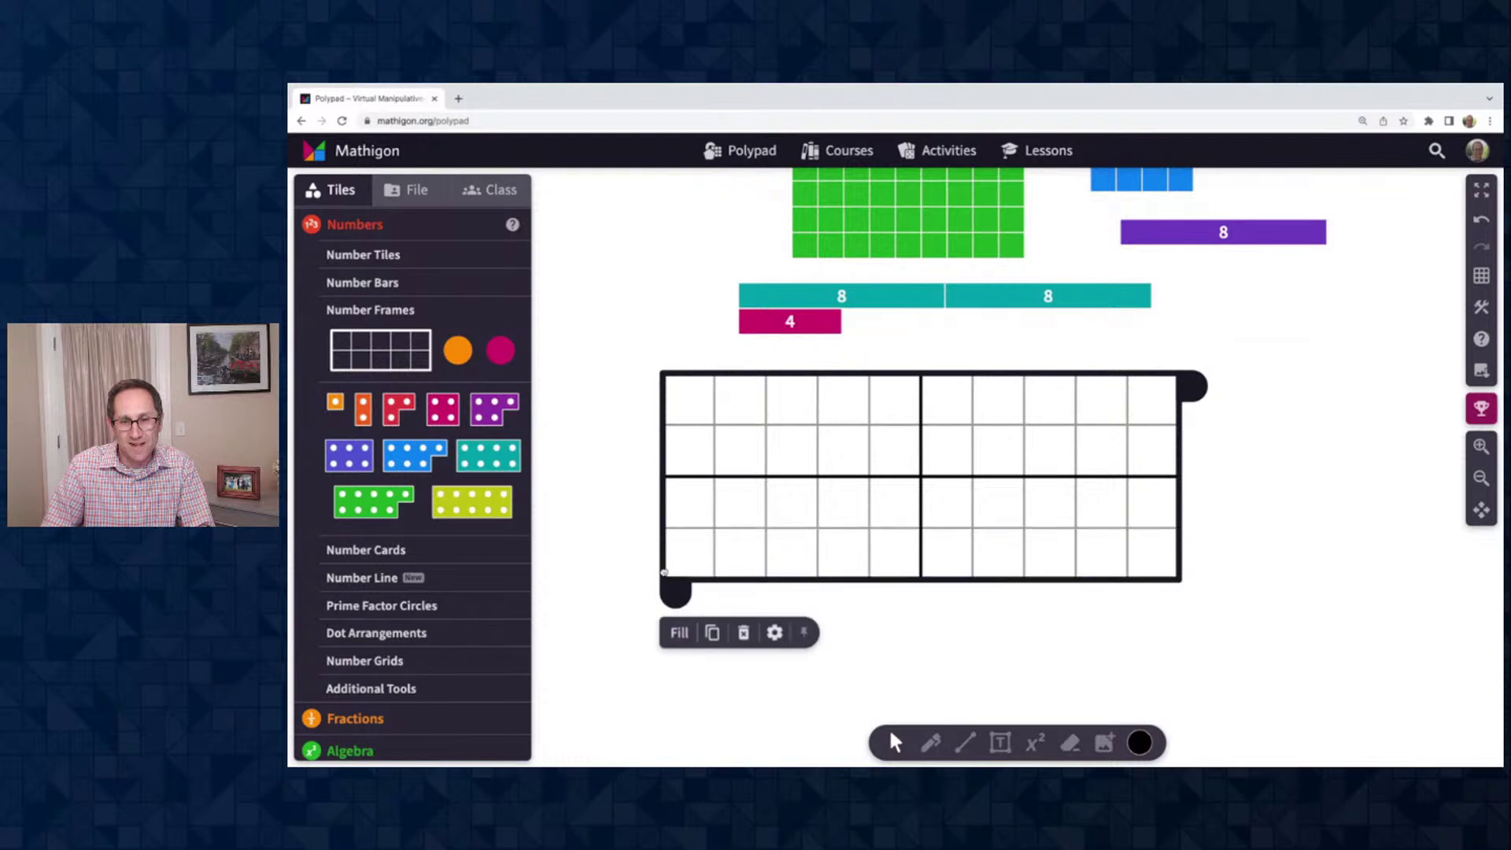
Fill the extended frame with counters and delete the four counters in the last two columns of the lower two rows
left_click(677, 632)
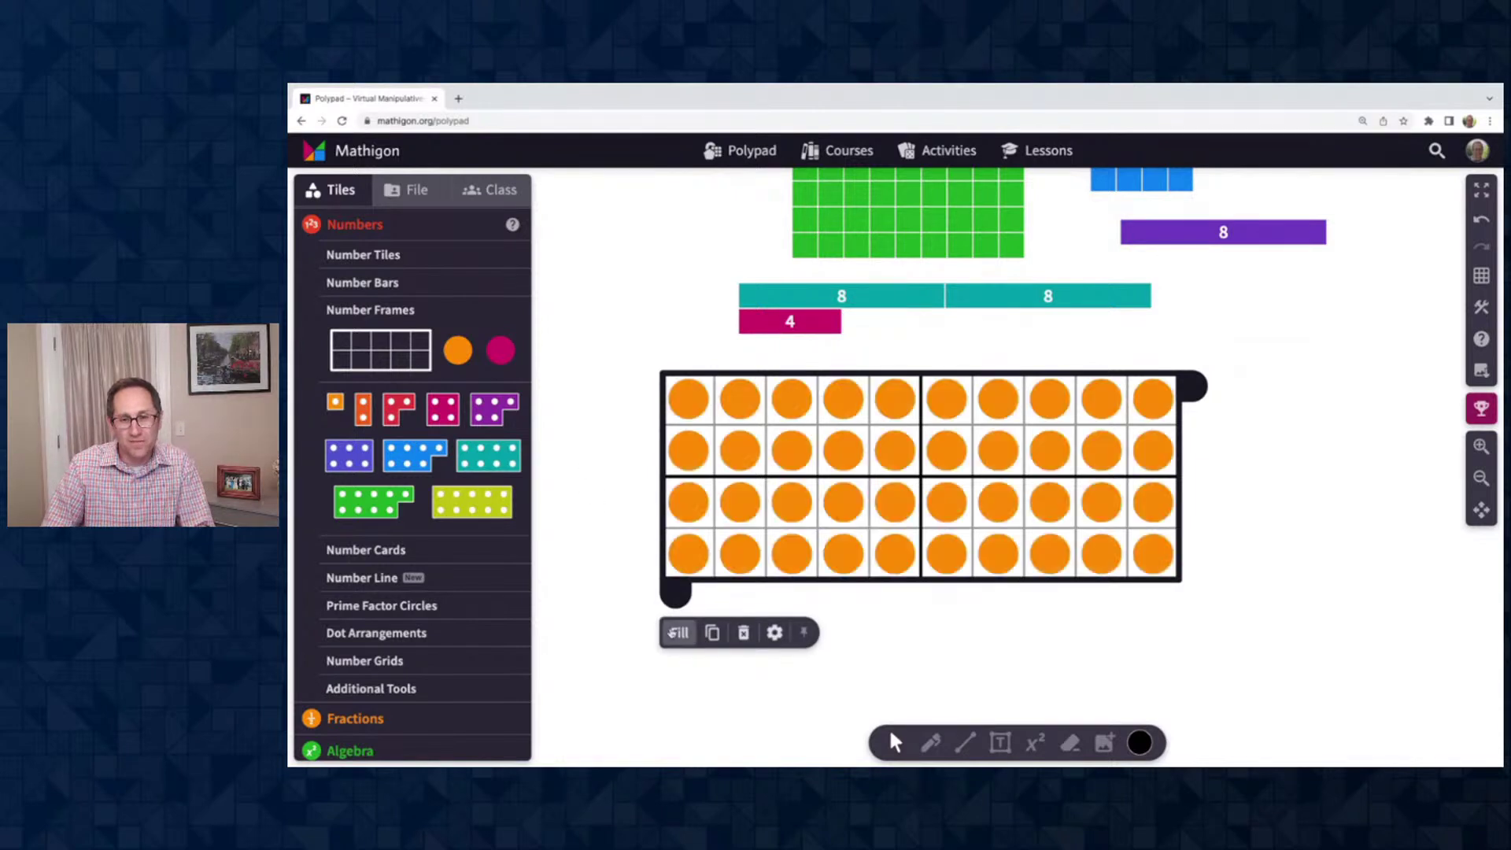
left_click(971, 634)
left_click(1151, 559)
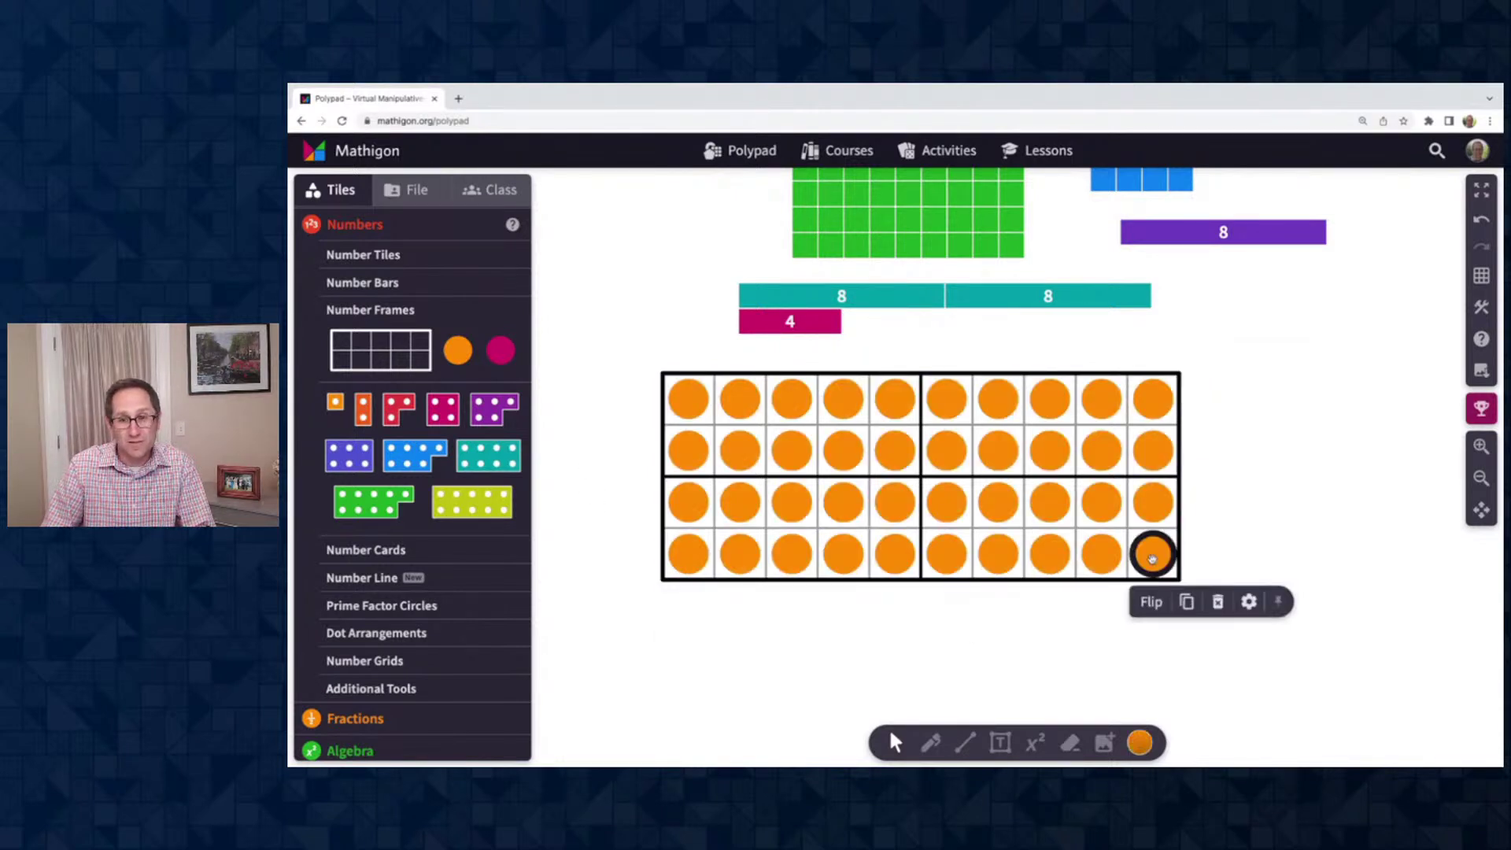
left_click(1151, 559)
left_click(1152, 510)
left_click(1092, 509)
left_click(1094, 543)
key("Delete")
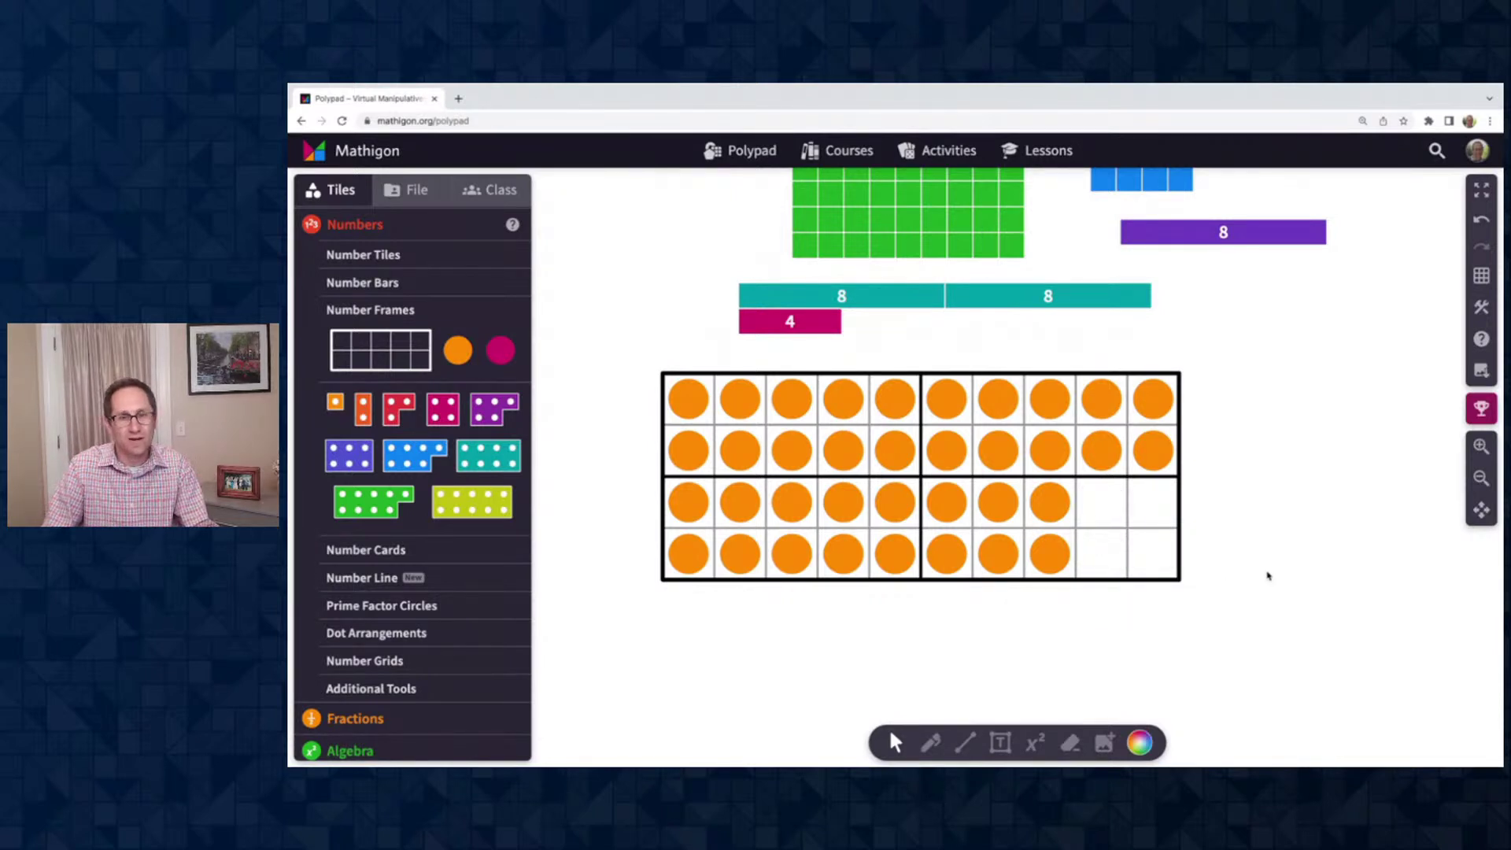
Flip the sixth counter in the frame's top row, flip it back, and deselect it
left_click(942, 403)
left_click(940, 403)
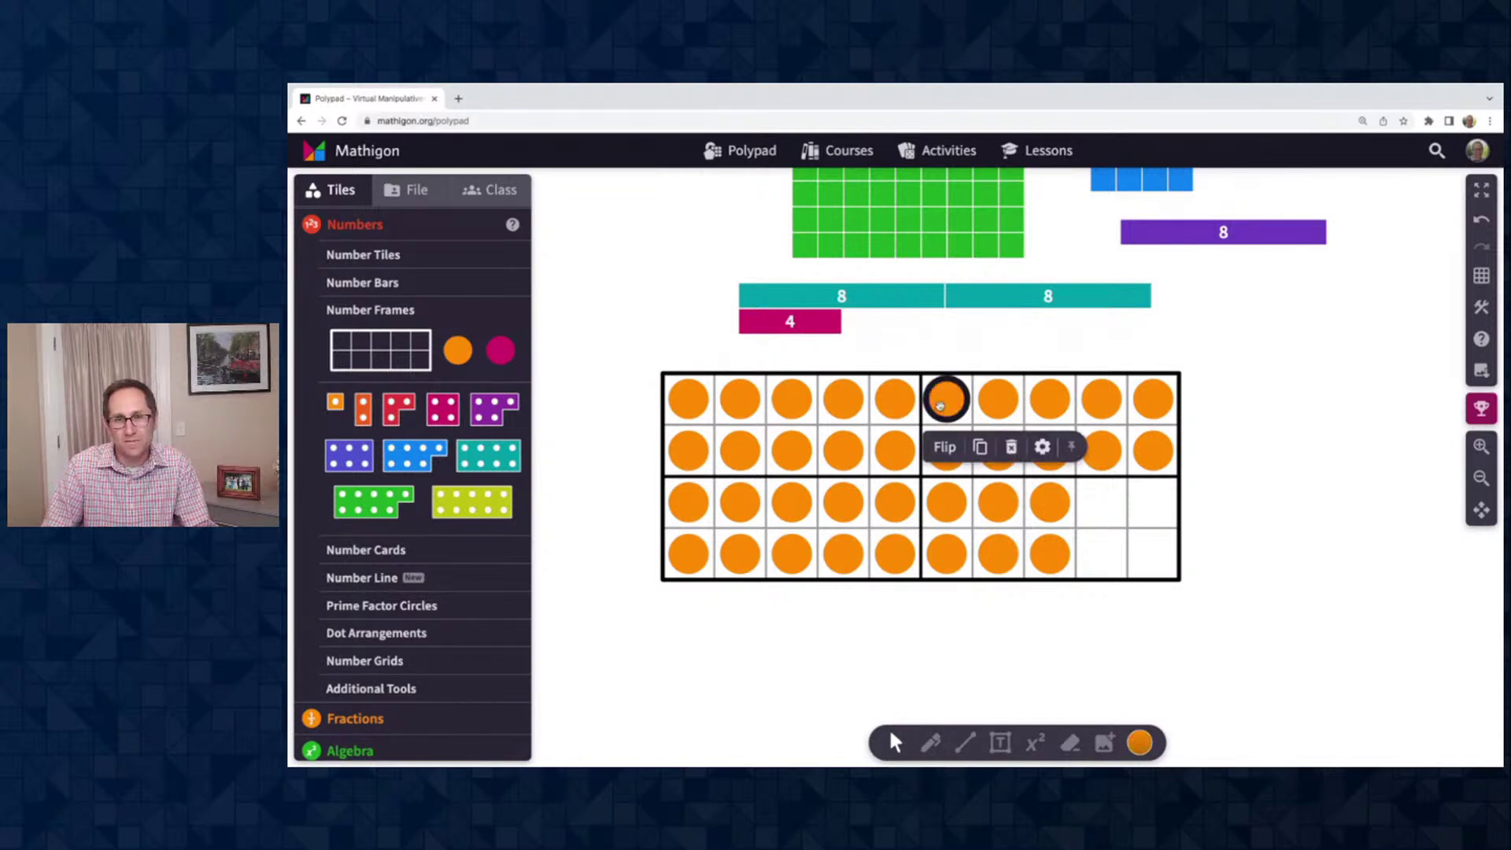
left_click(944, 447)
left_click(944, 447)
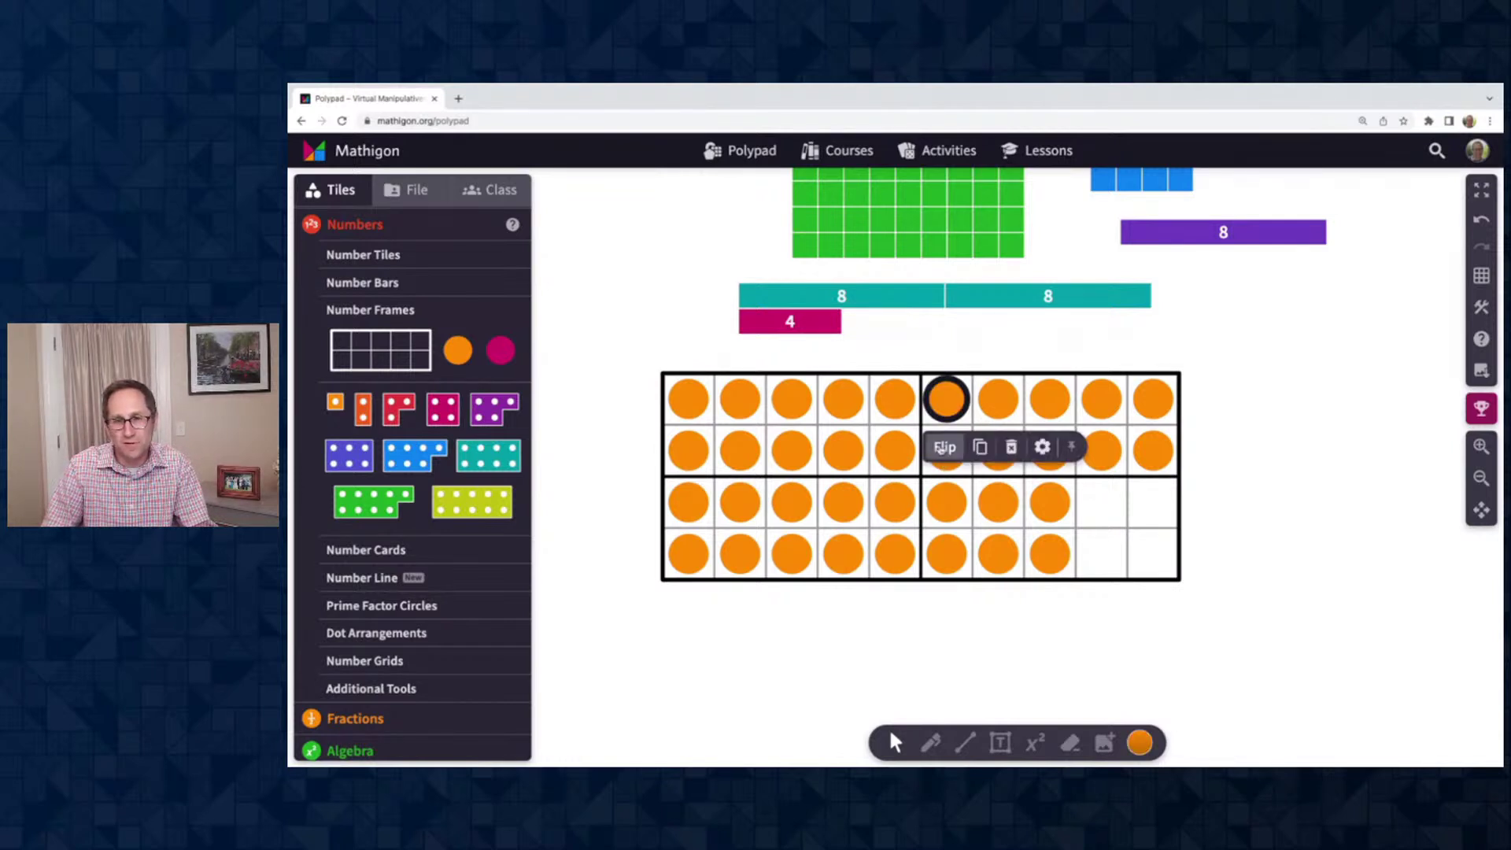
scroll(1264, 521, "right", 2)
scroll(1264, 521, "down", 1)
left_click(1265, 518)
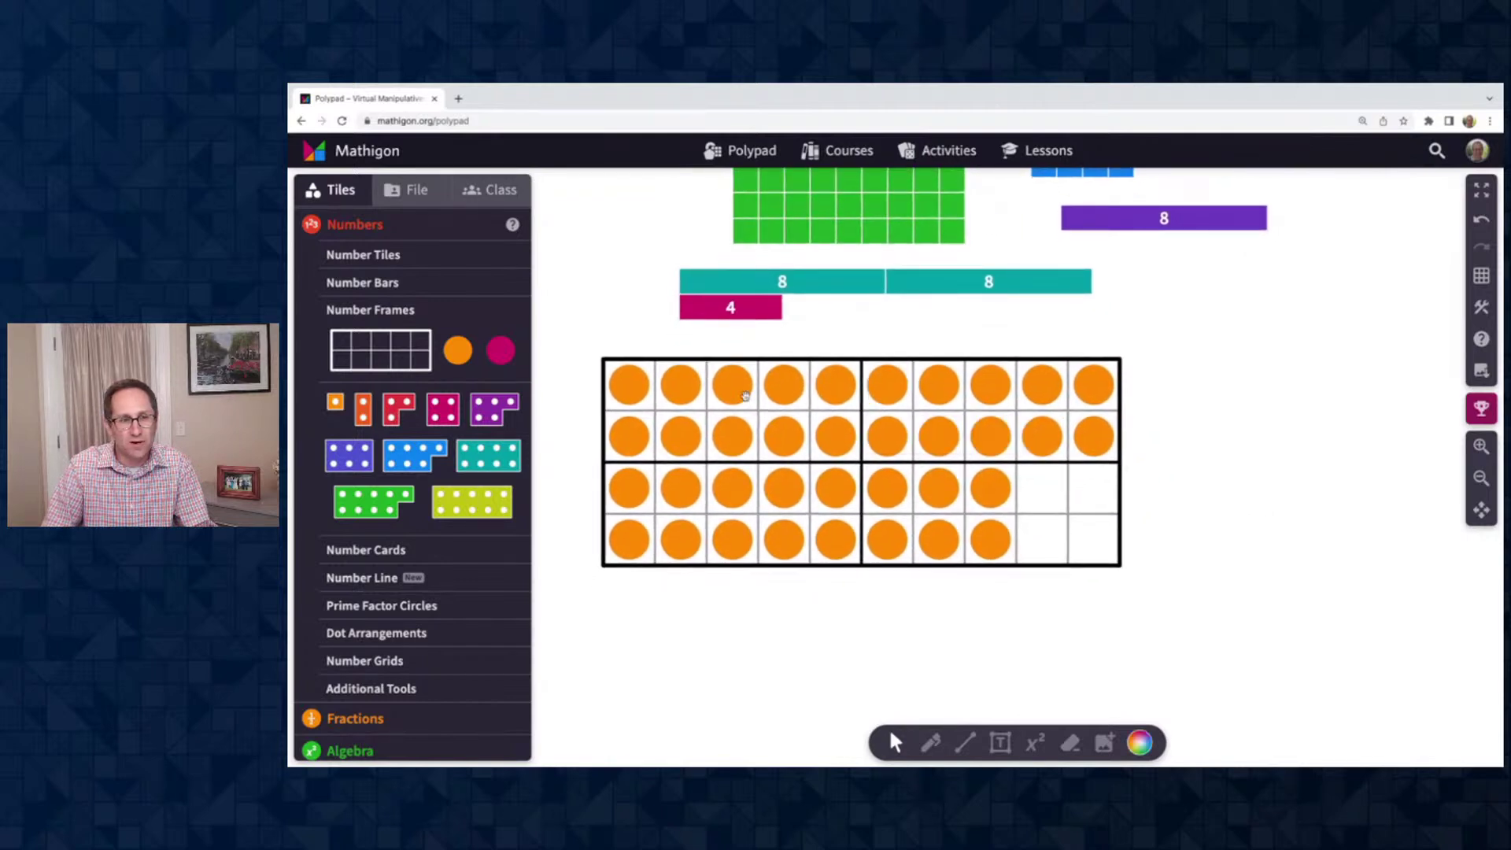
Add another ten-frame beside the large frame, under the purple 8 bar, and fill it with counters
left_click_drag(756, 465, 1283, 328)
left_click(1185, 427)
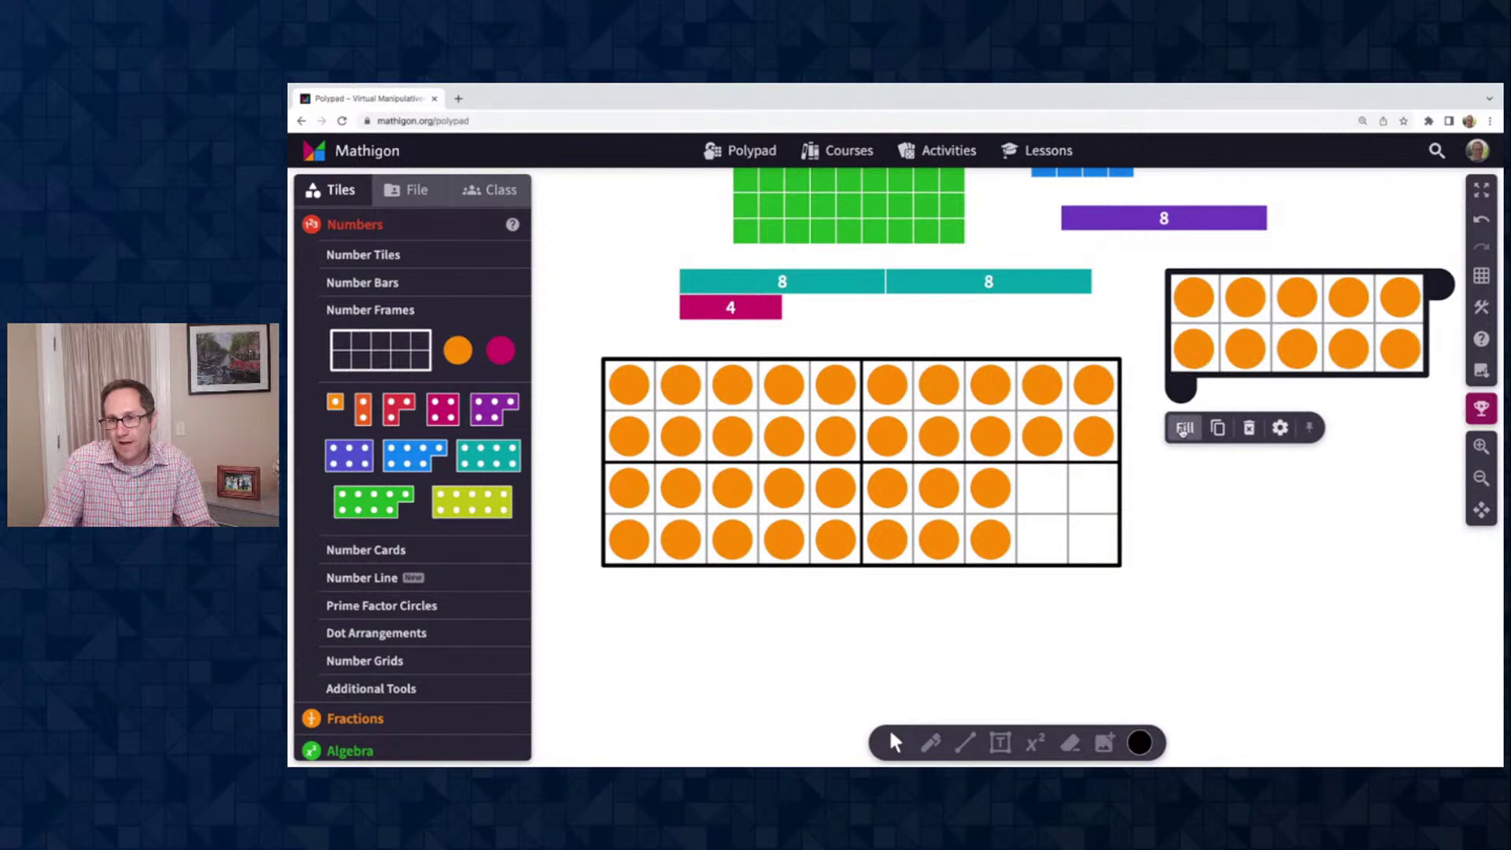
Add a number frame below the filled ten-frame, reduce it to one row of five, and place three orange counters in it
left_click_drag(364, 357, 1297, 470)
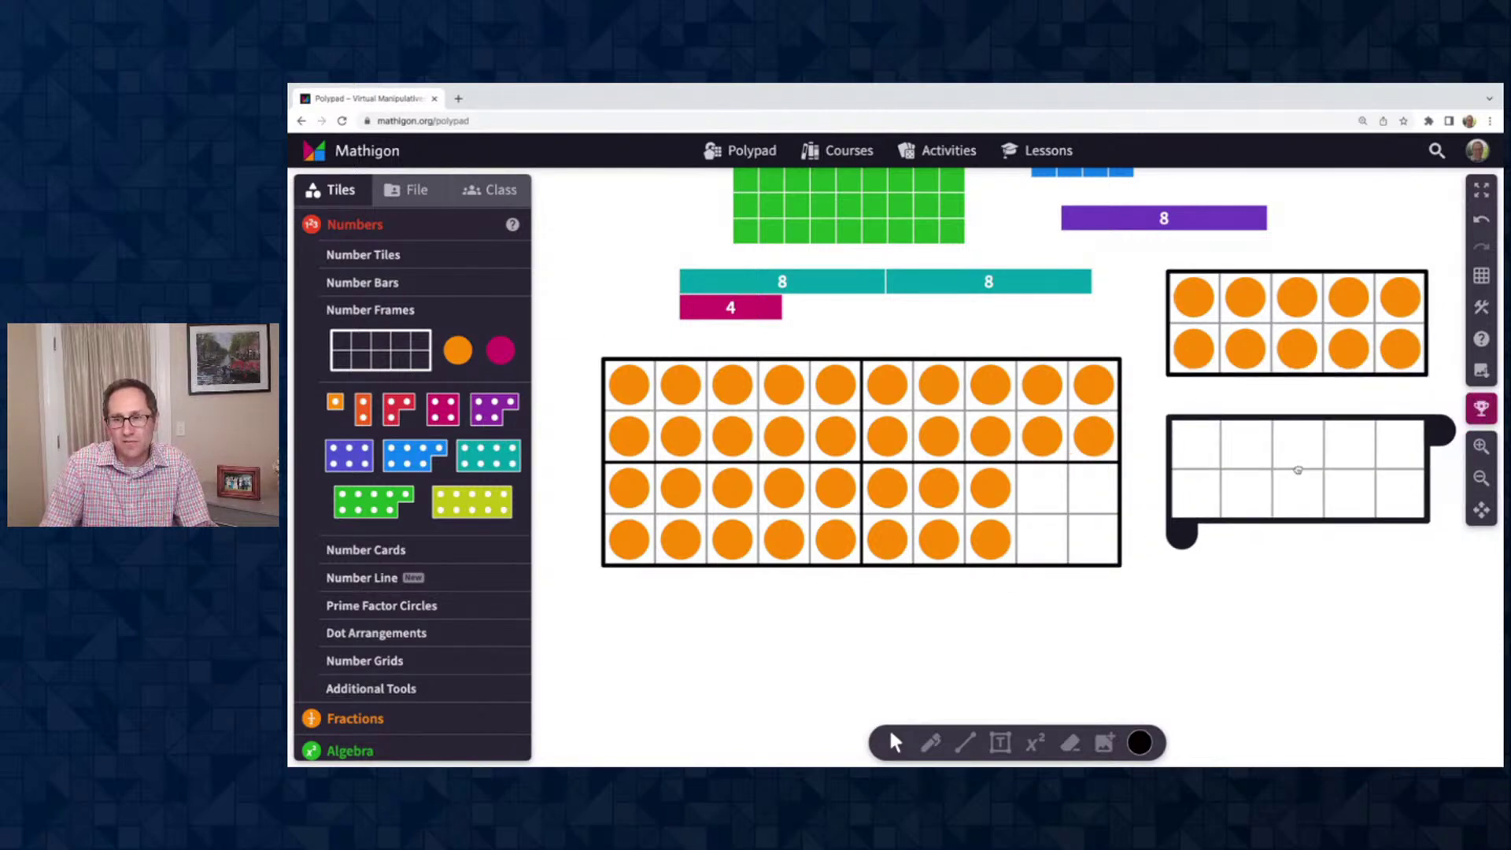
left_click_drag(1183, 536, 1182, 489)
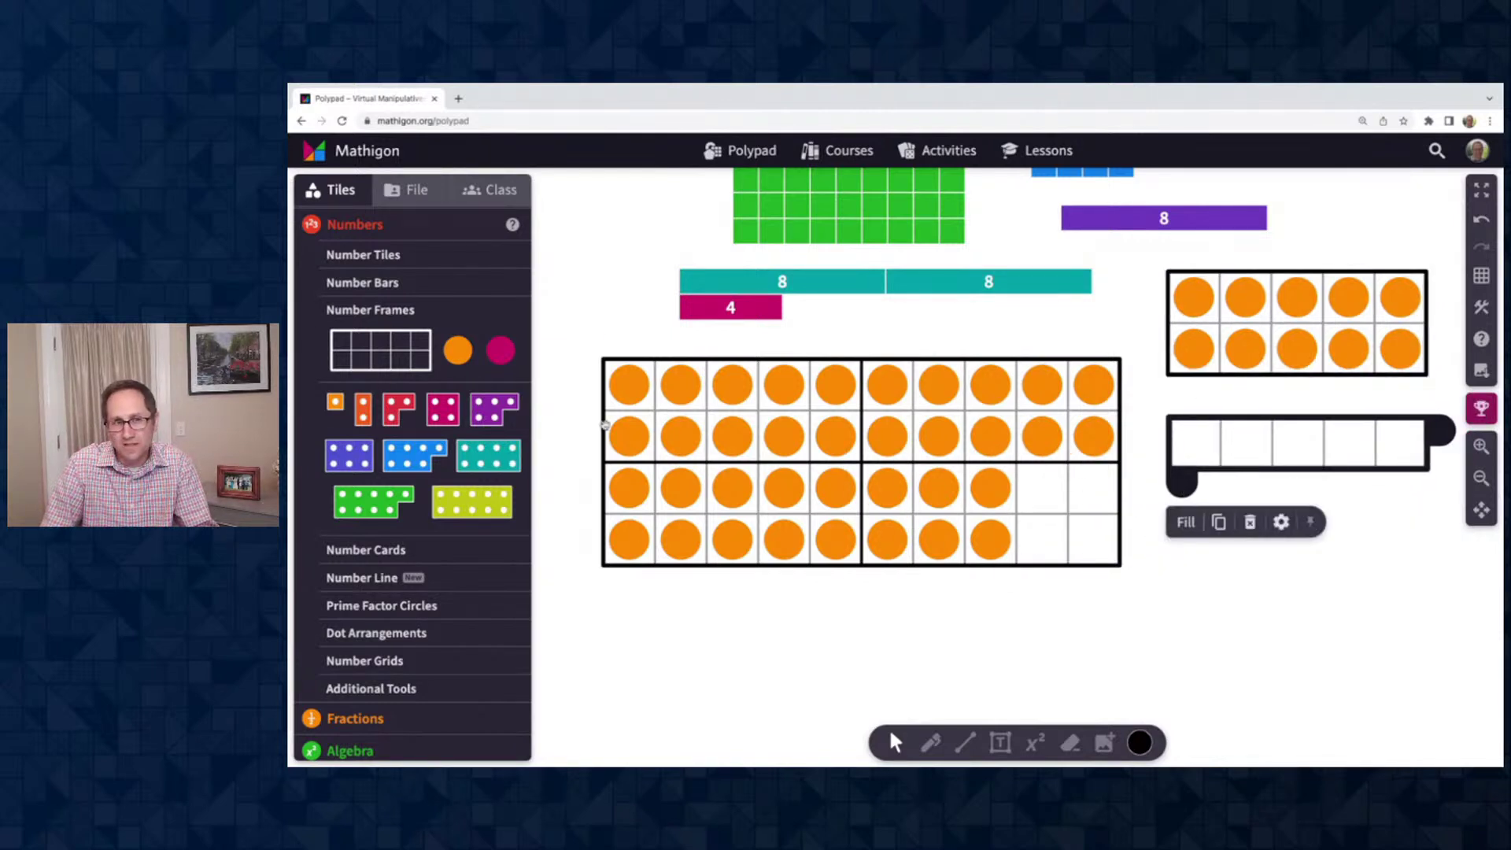
left_click_drag(456, 357, 1249, 455)
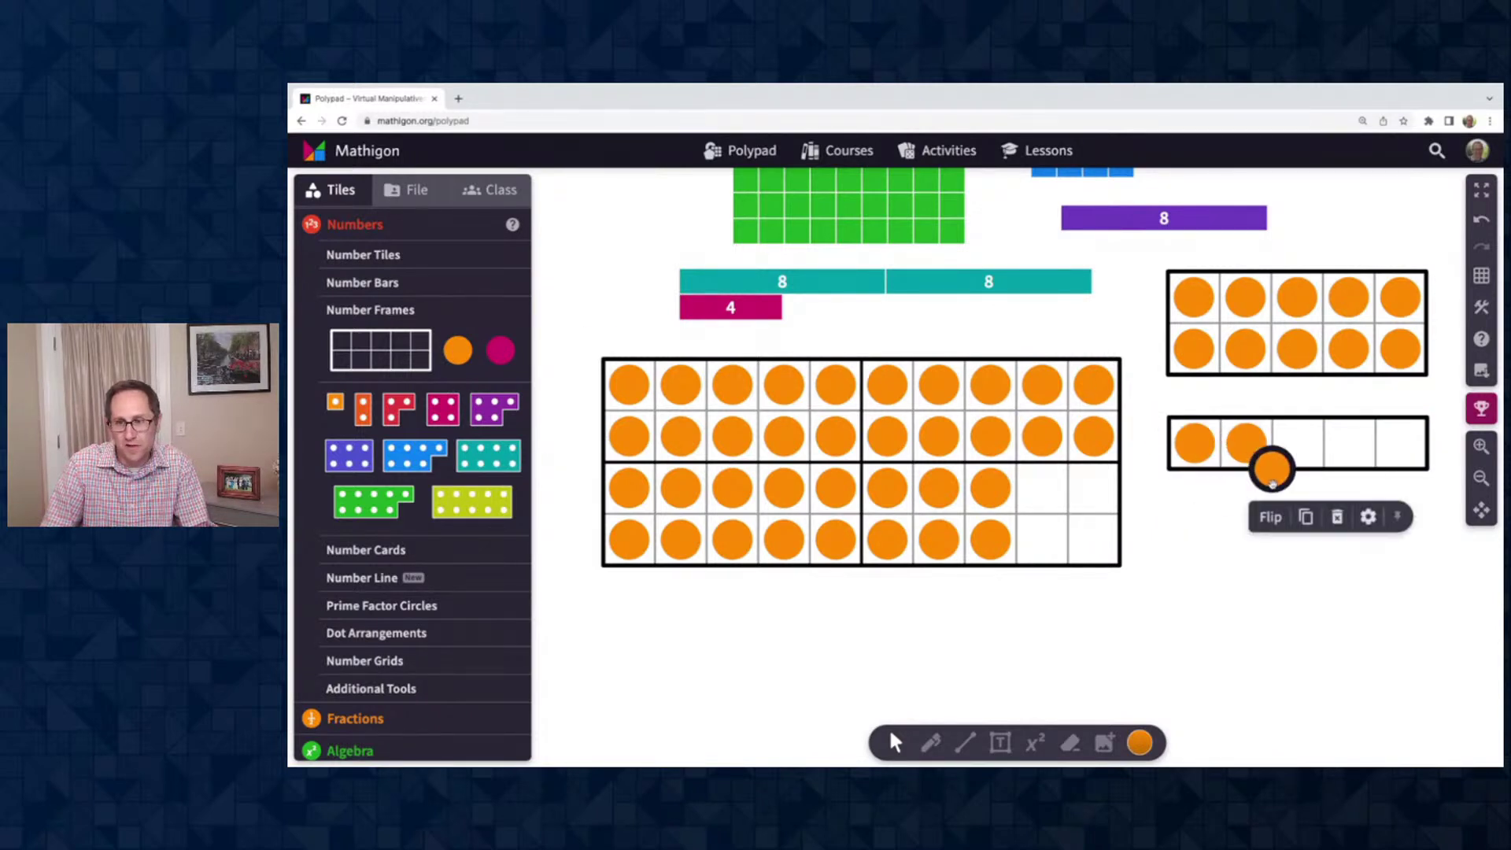
left_click(1300, 465)
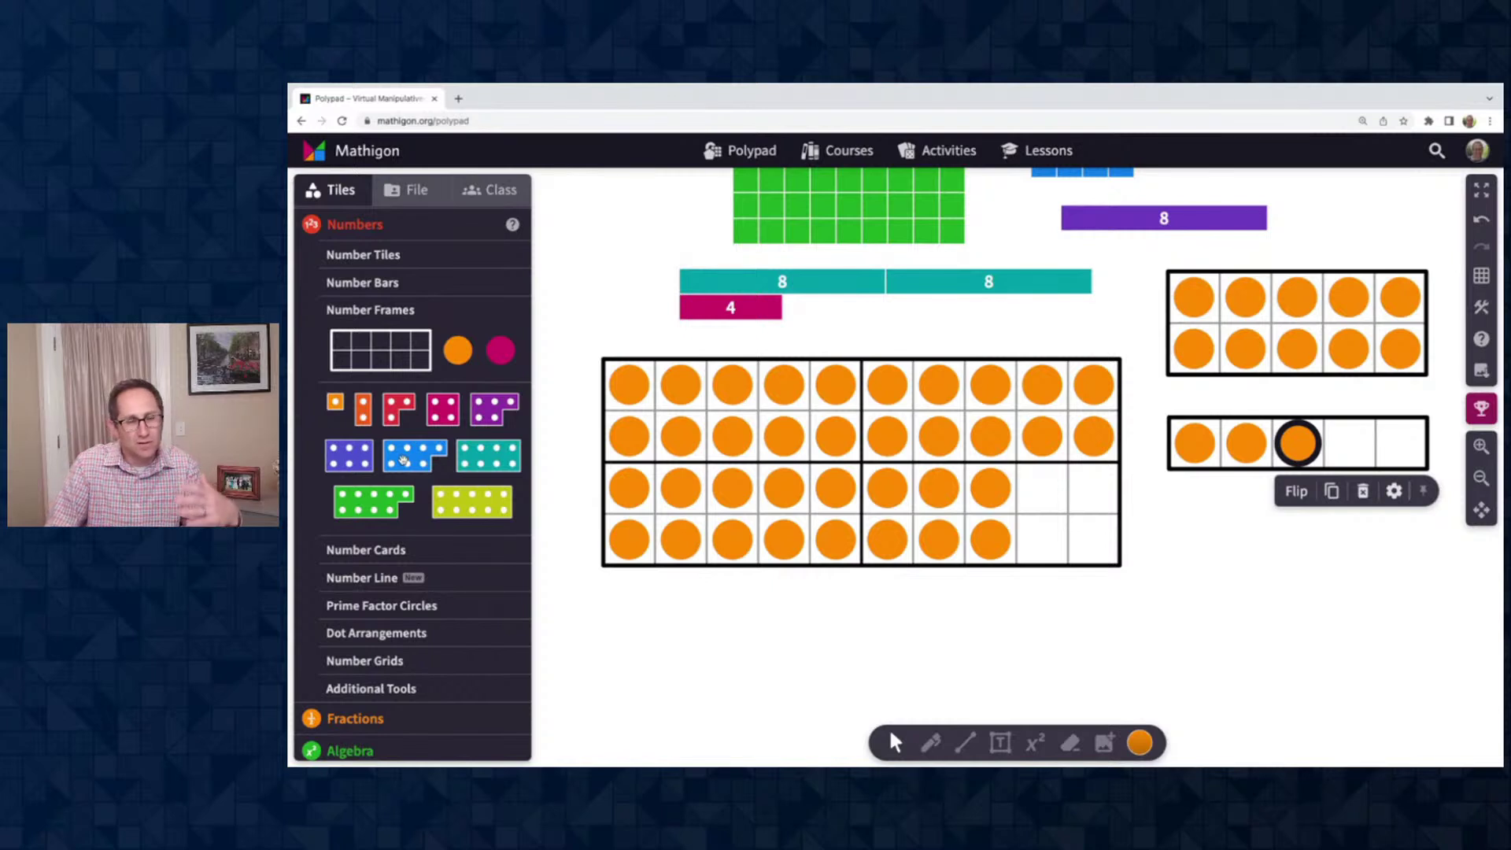
Build a row of three yellow-green ten-dot tiles and one six-dot tile beneath the large number frame
left_click_drag(456, 505, 933, 643)
left_click(572, 484)
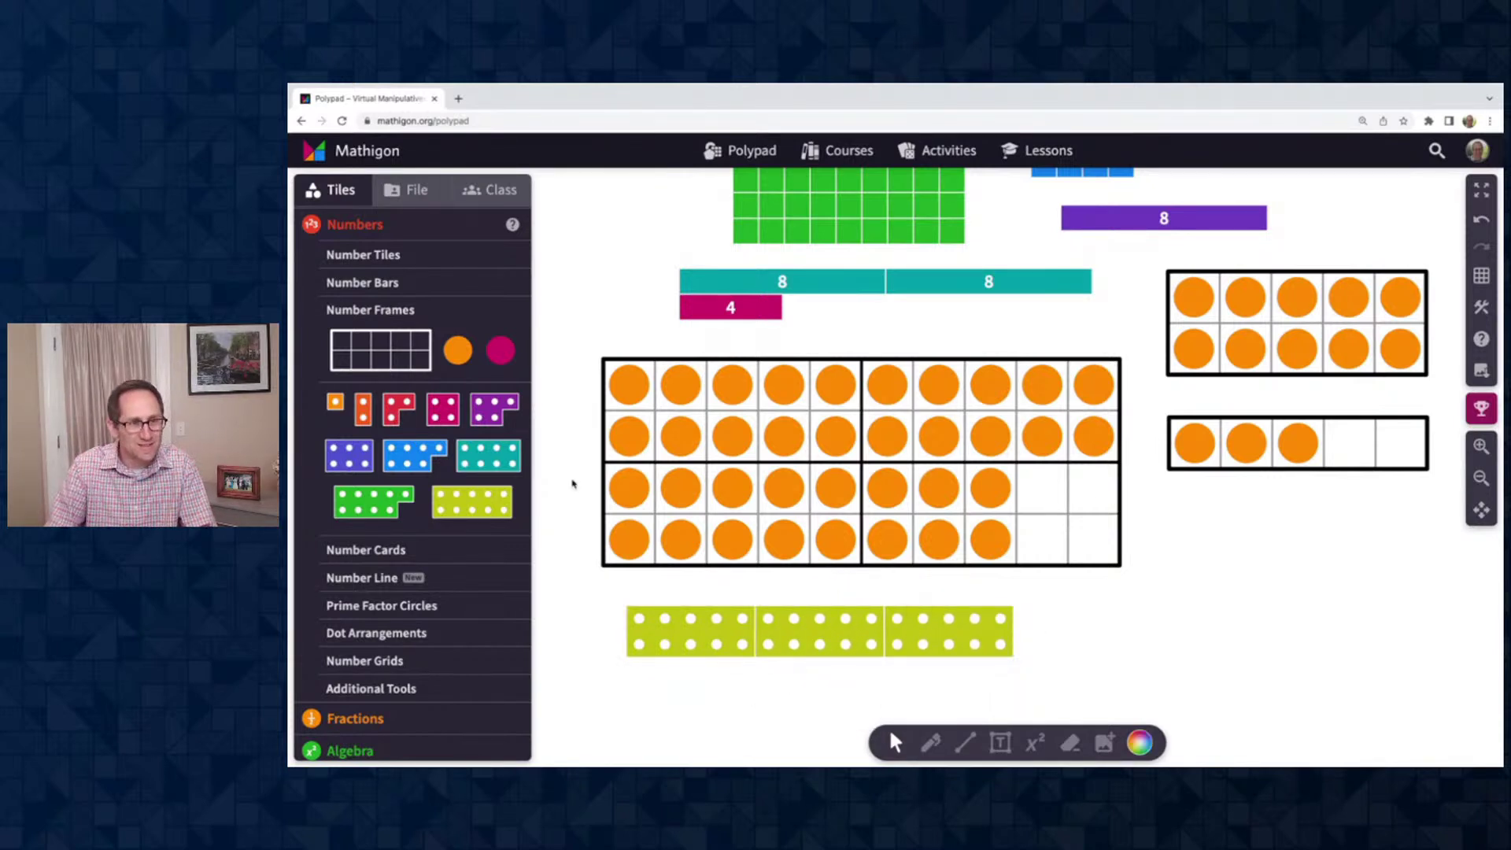
left_click_drag(351, 463, 1052, 630)
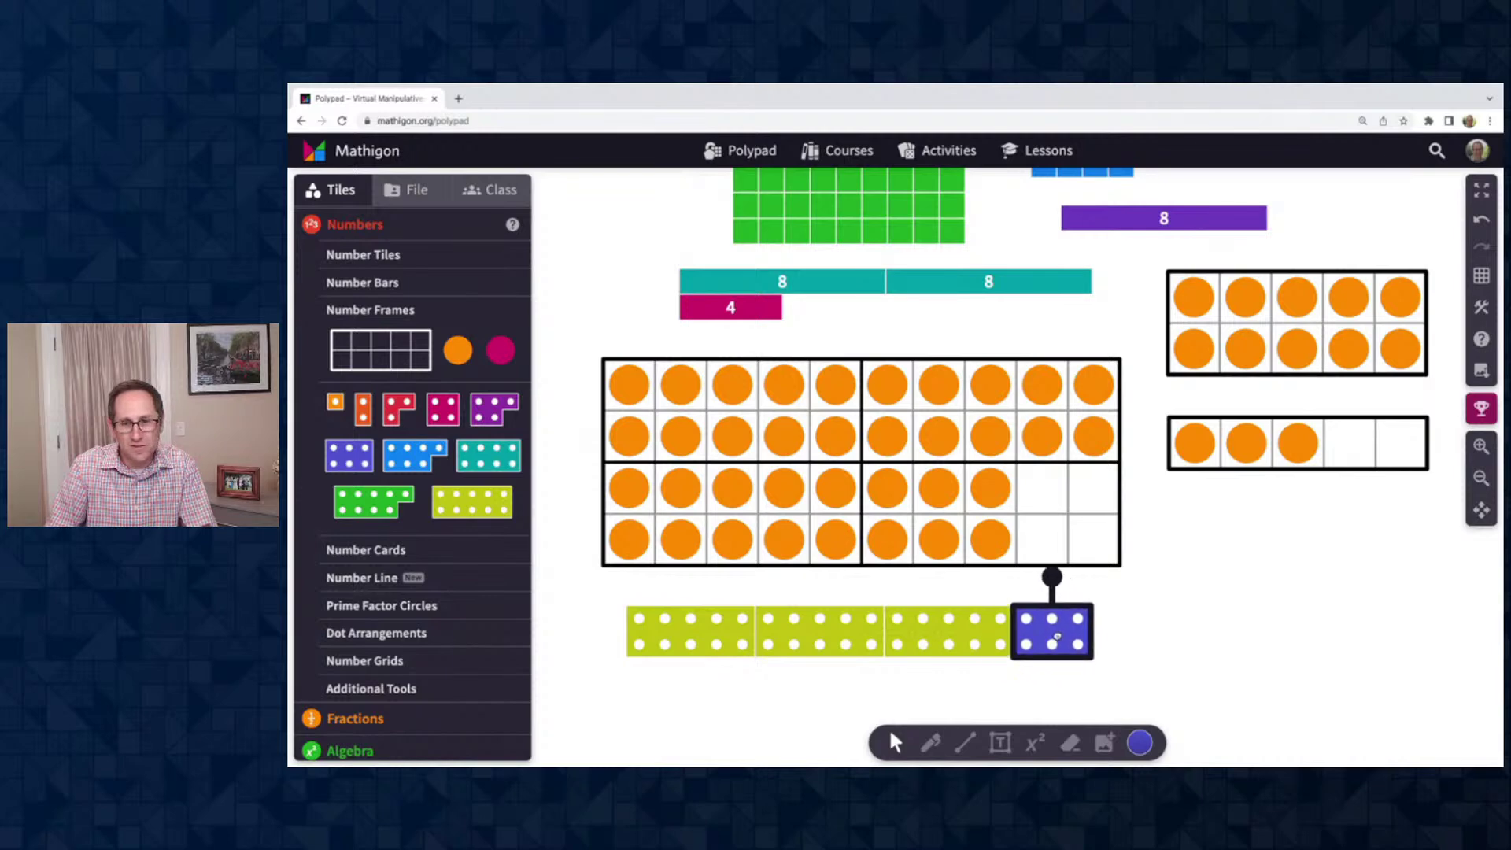
scroll(1237, 540, "down", 5)
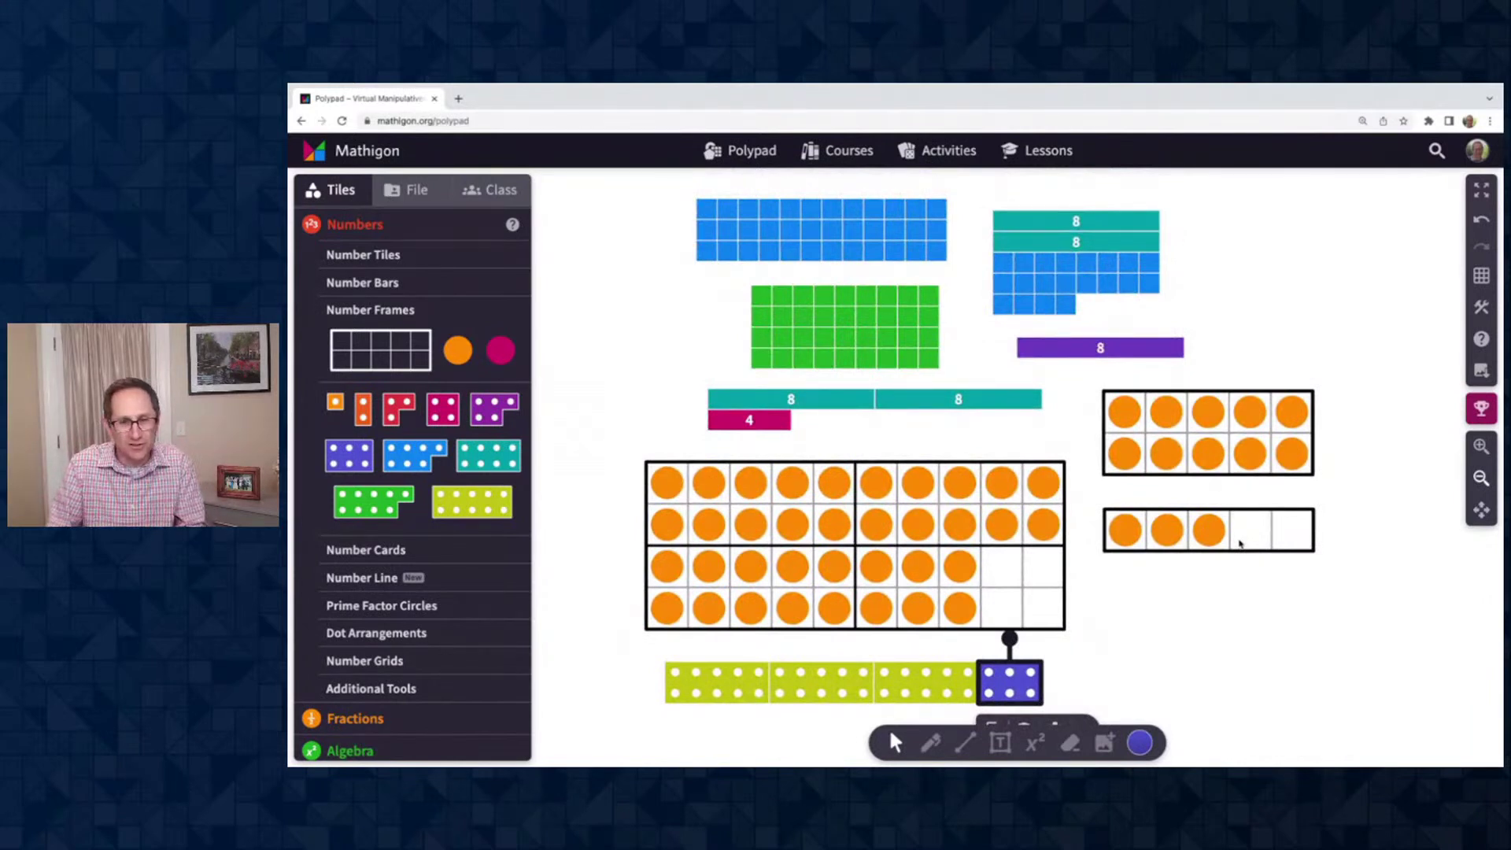
mouse_move(908, 685)
left_mouse_down()
mouse_move(871, 517)
mouse_move(734, 223)
mouse_move(912, 687)
left_mouse_up()
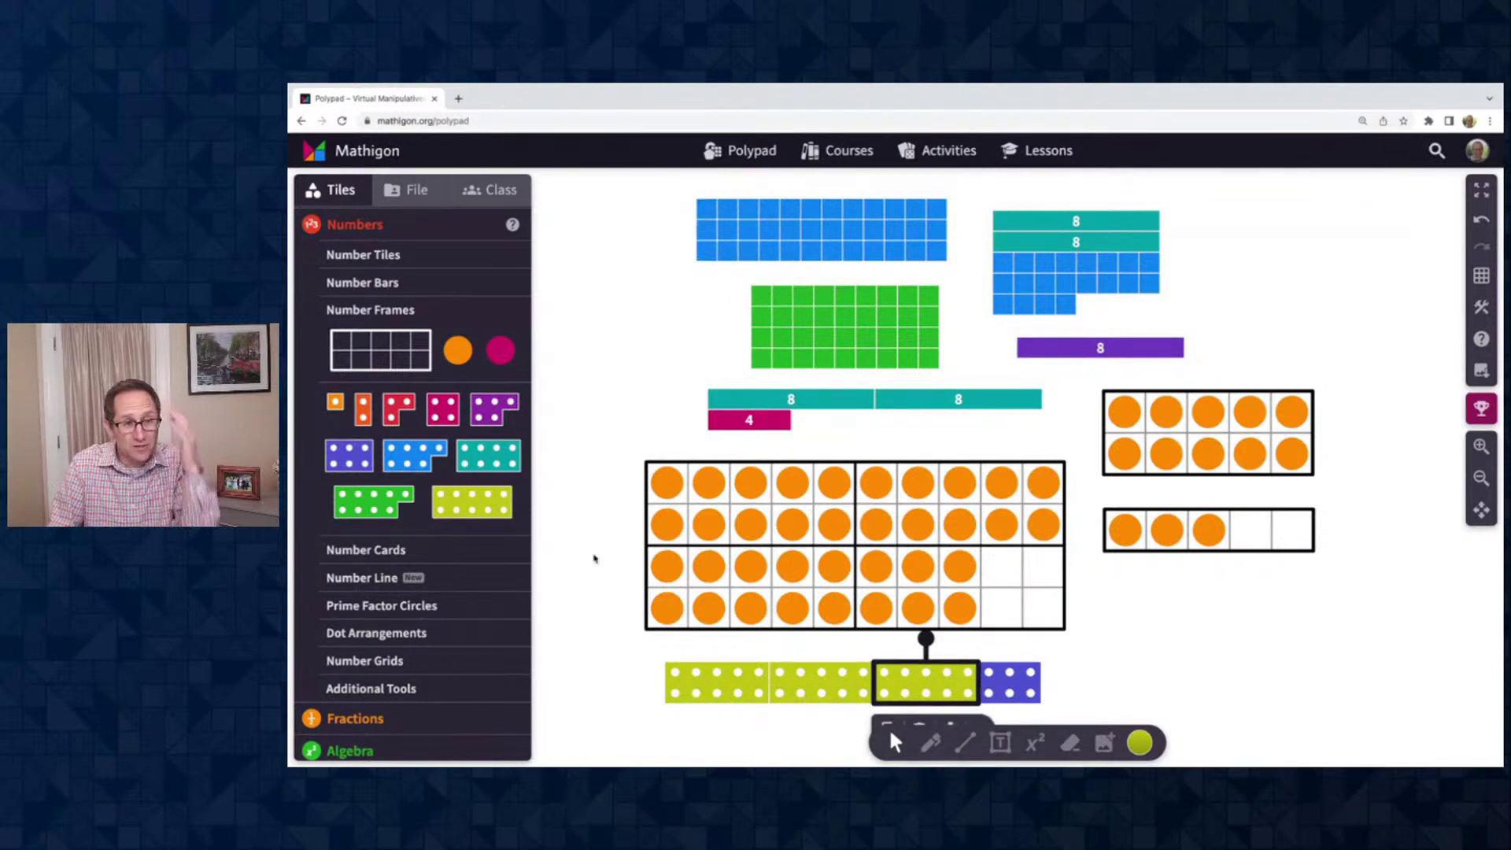
Place four number cards of 8 and one of 4 side by side below the one-row frame
left_click(377, 554)
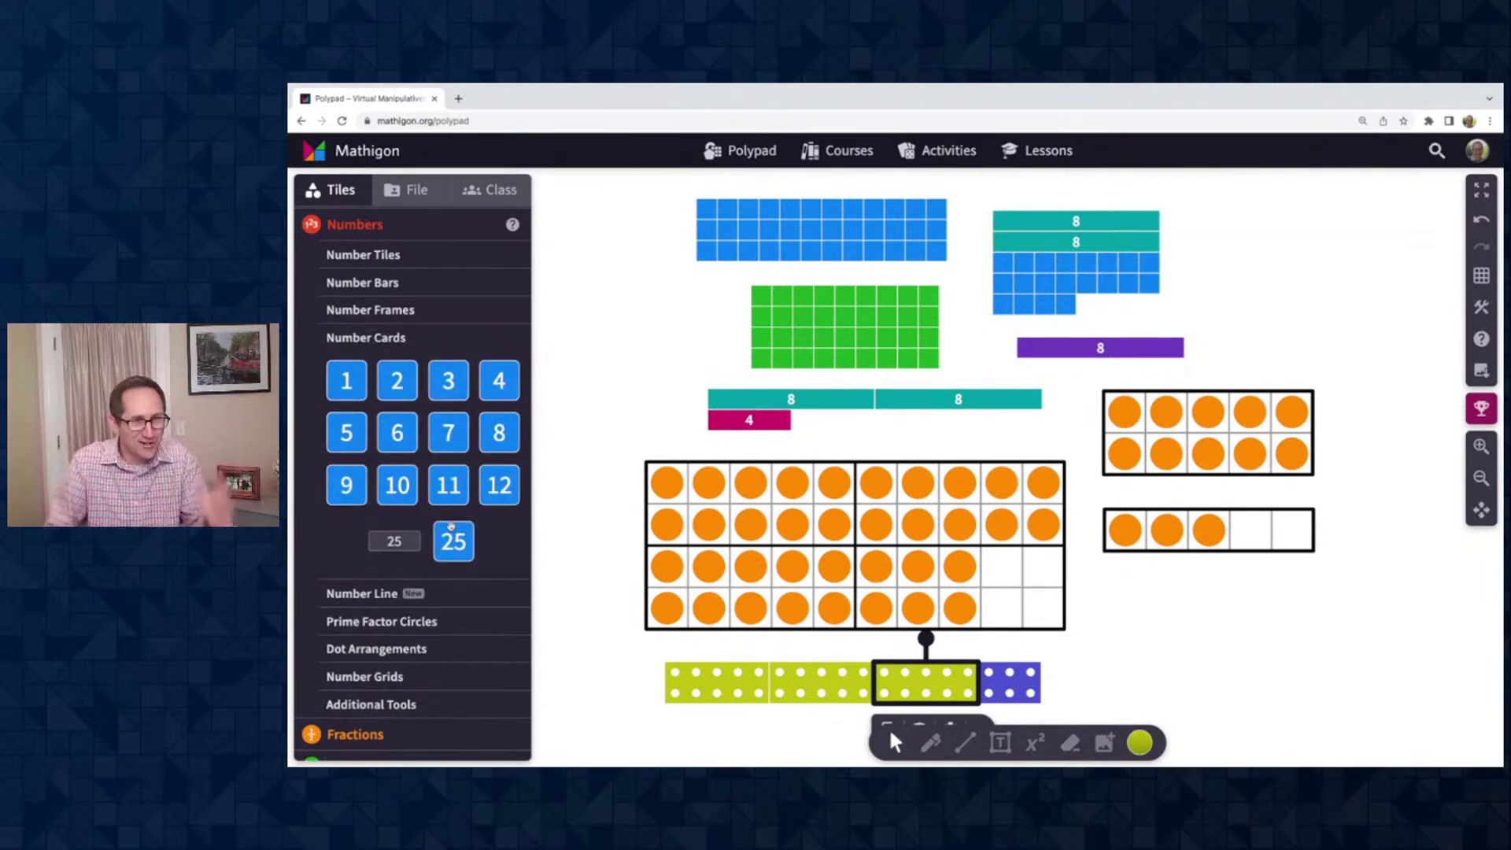
left_click_drag(499, 432, 1237, 598)
key("ctrl+d")
left_click_drag(1216, 665, 1282, 605)
left_click_drag(499, 381, 1326, 607)
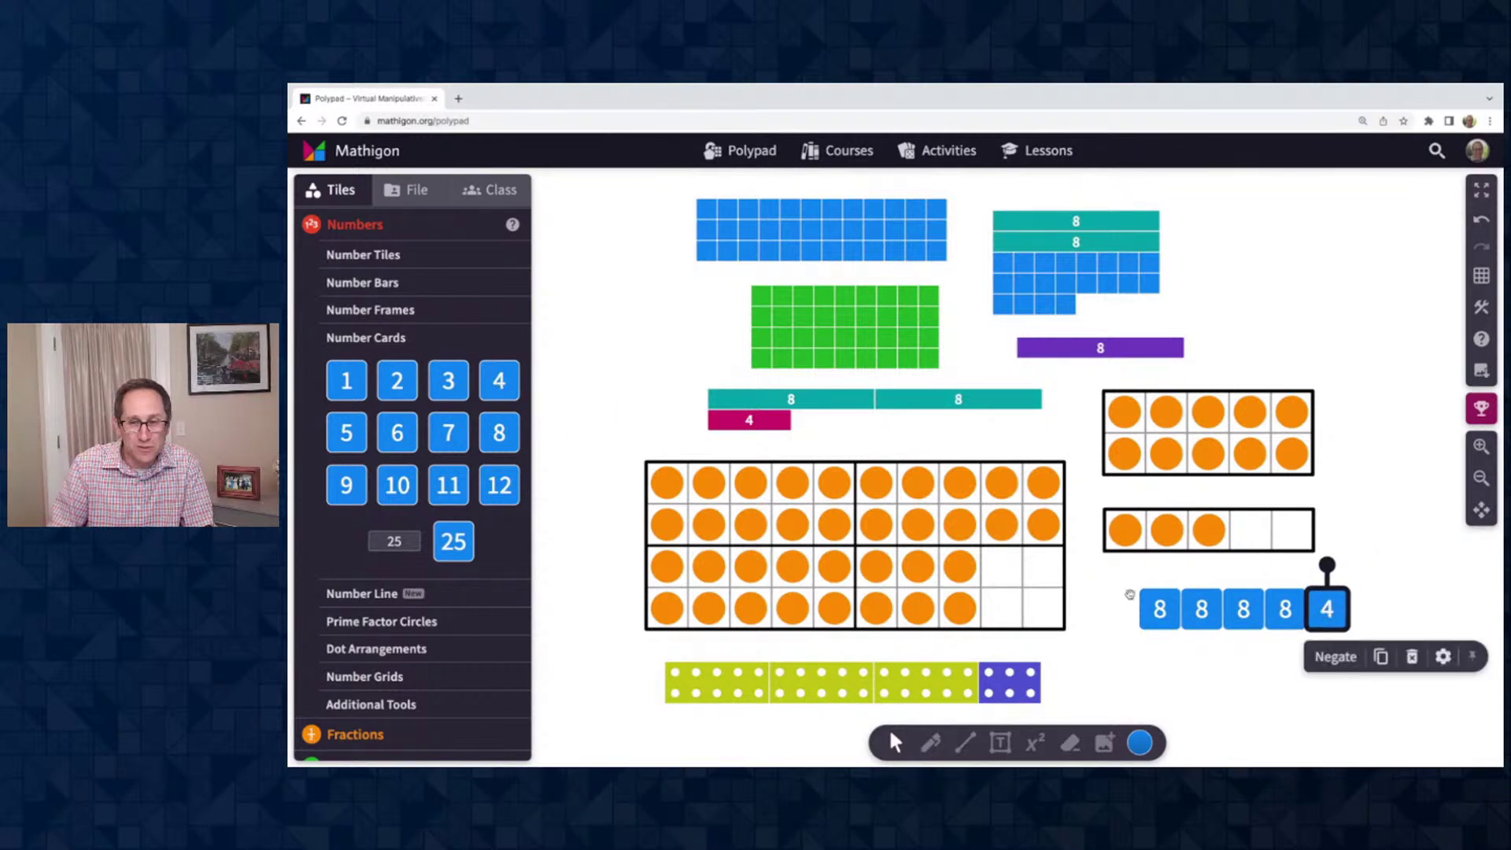
Duplicate the row of number cards directly below and merge the copied cards into a single card
left_click_drag(1088, 585, 1367, 644)
key("ctrl+d")
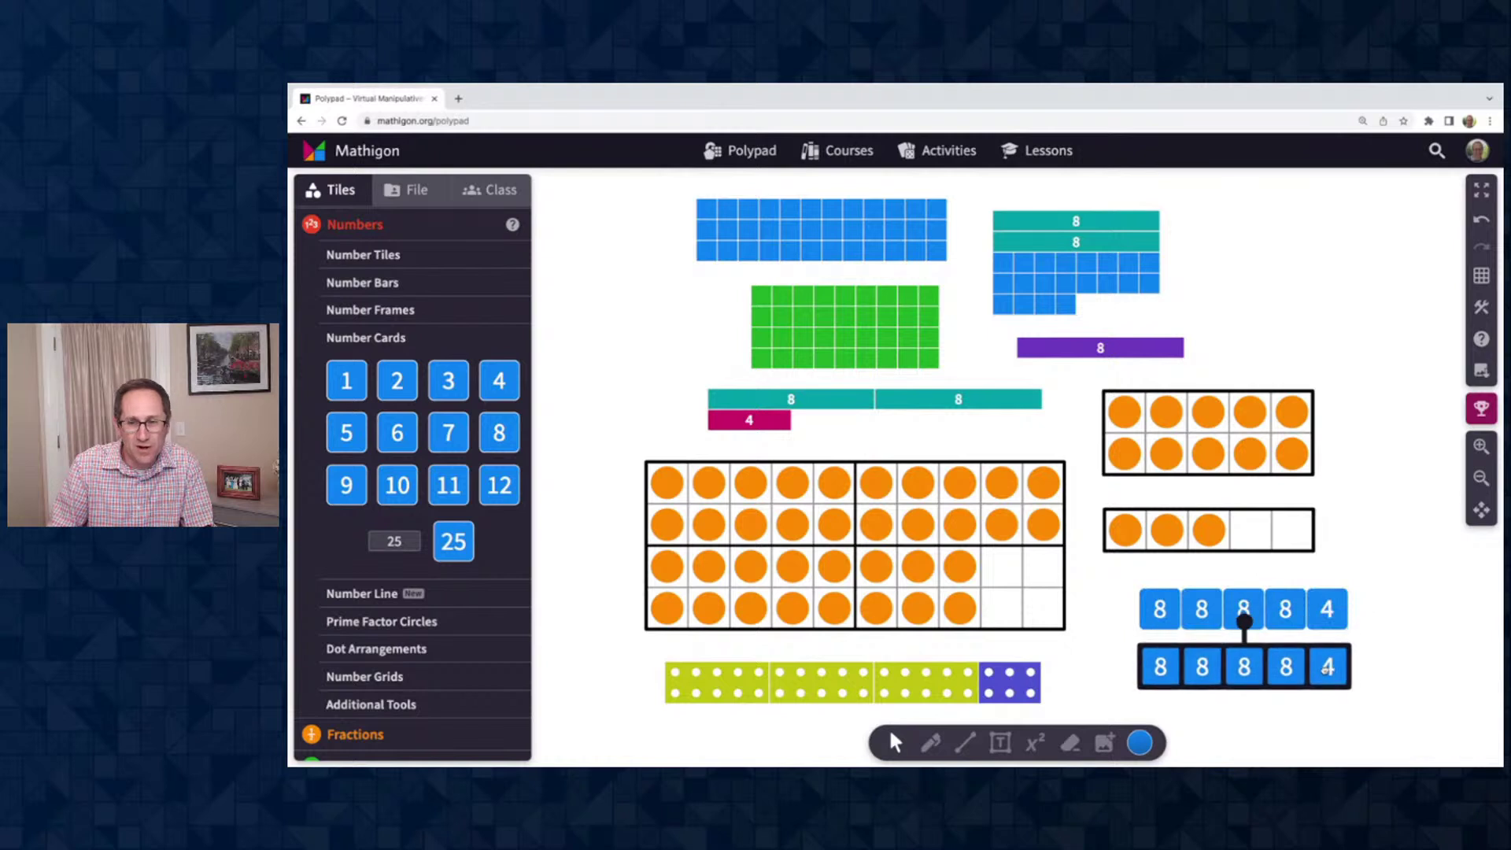
scroll(1375, 575, "down", 3)
left_click(1376, 586)
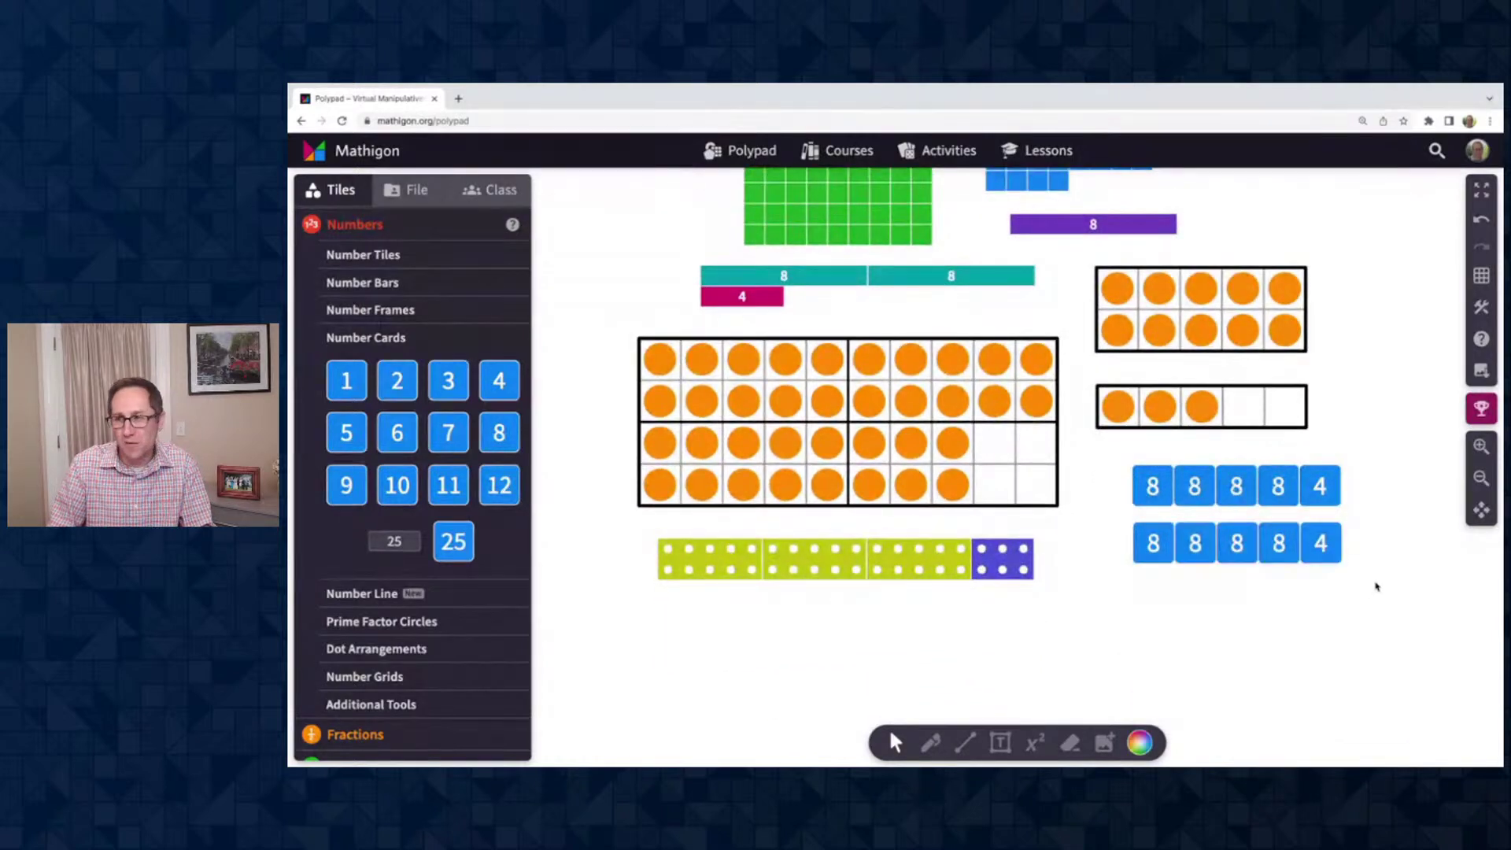
left_click(1325, 548)
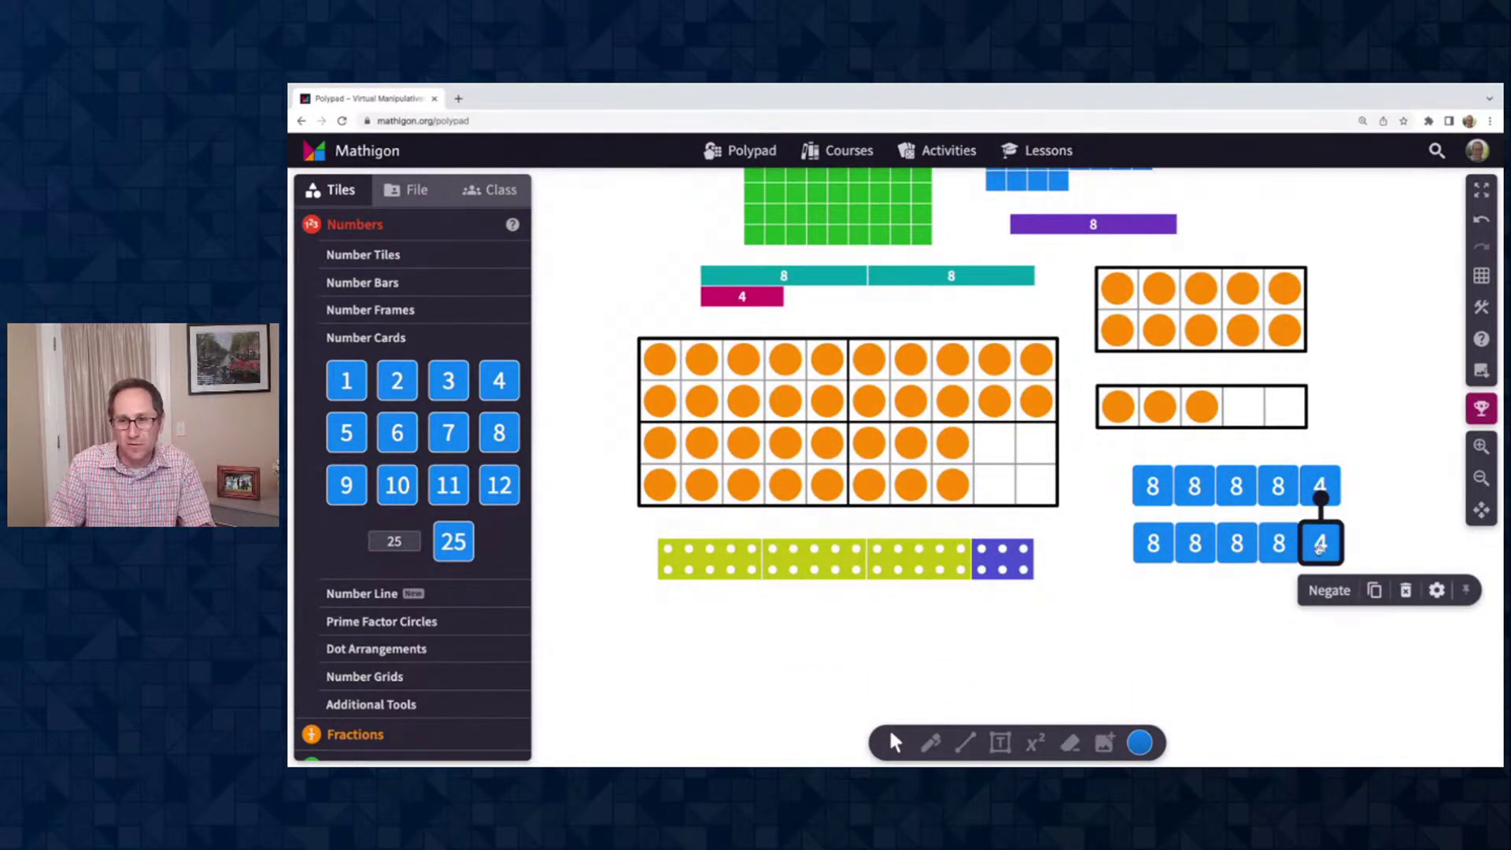
left_click_drag(1320, 548, 1160, 540)
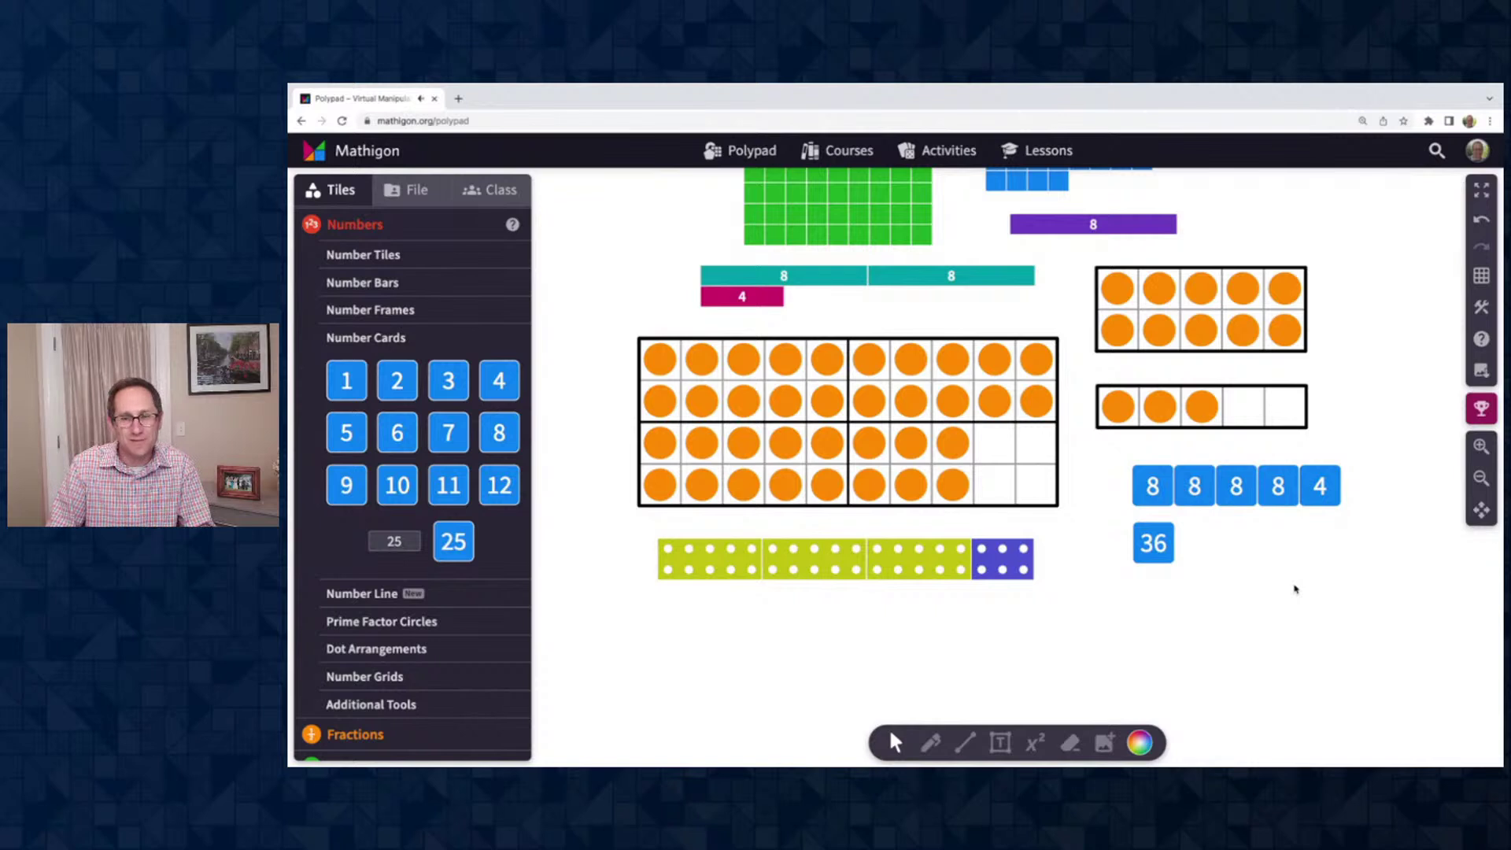
Add a number line below the dot tiles and place the purple 8 bar on it starting at 0
left_click(355, 592)
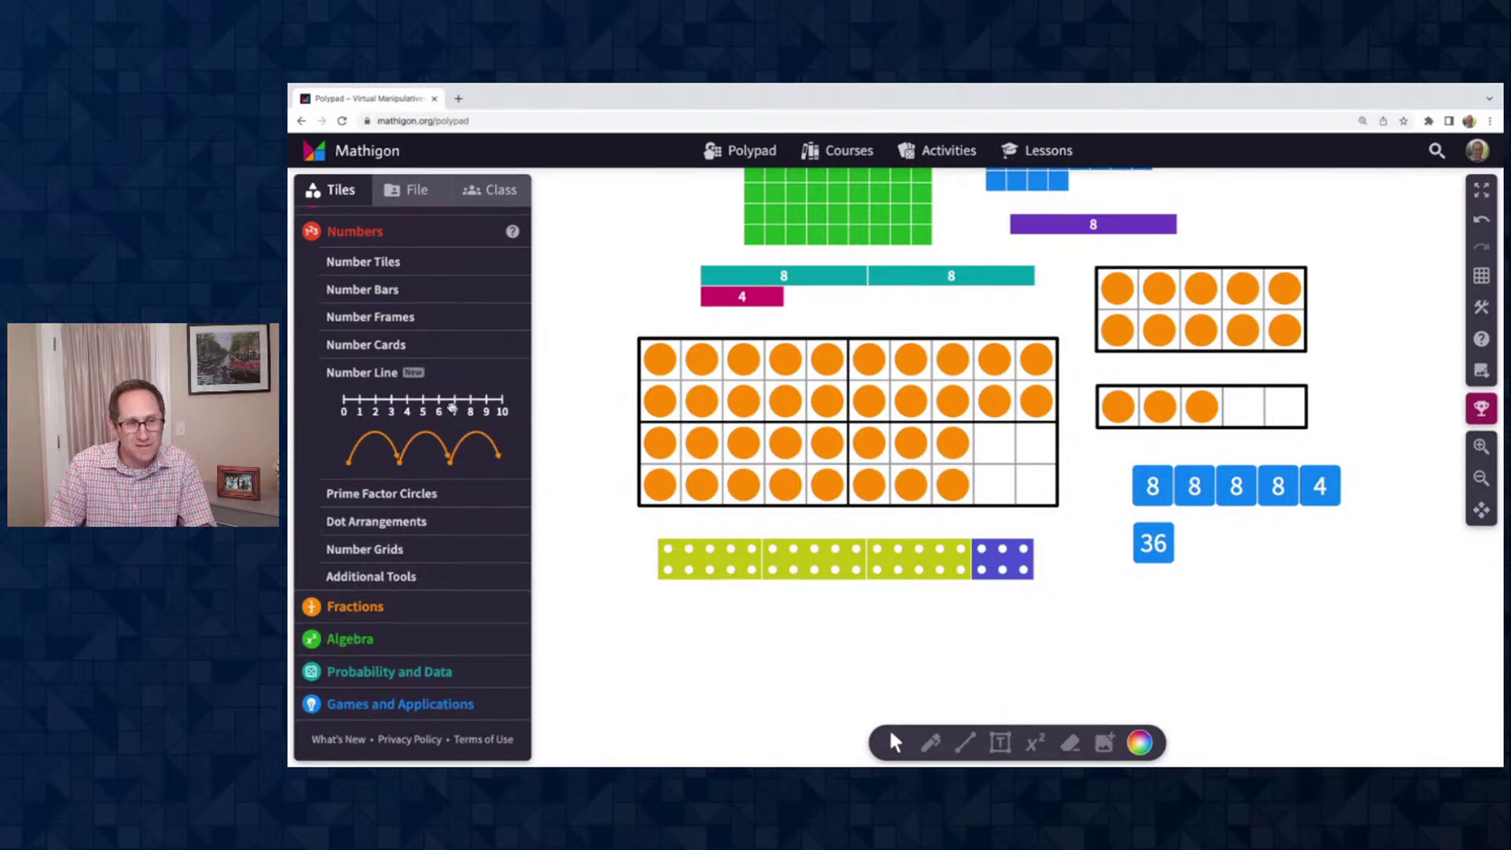
left_click_drag(451, 406, 894, 626)
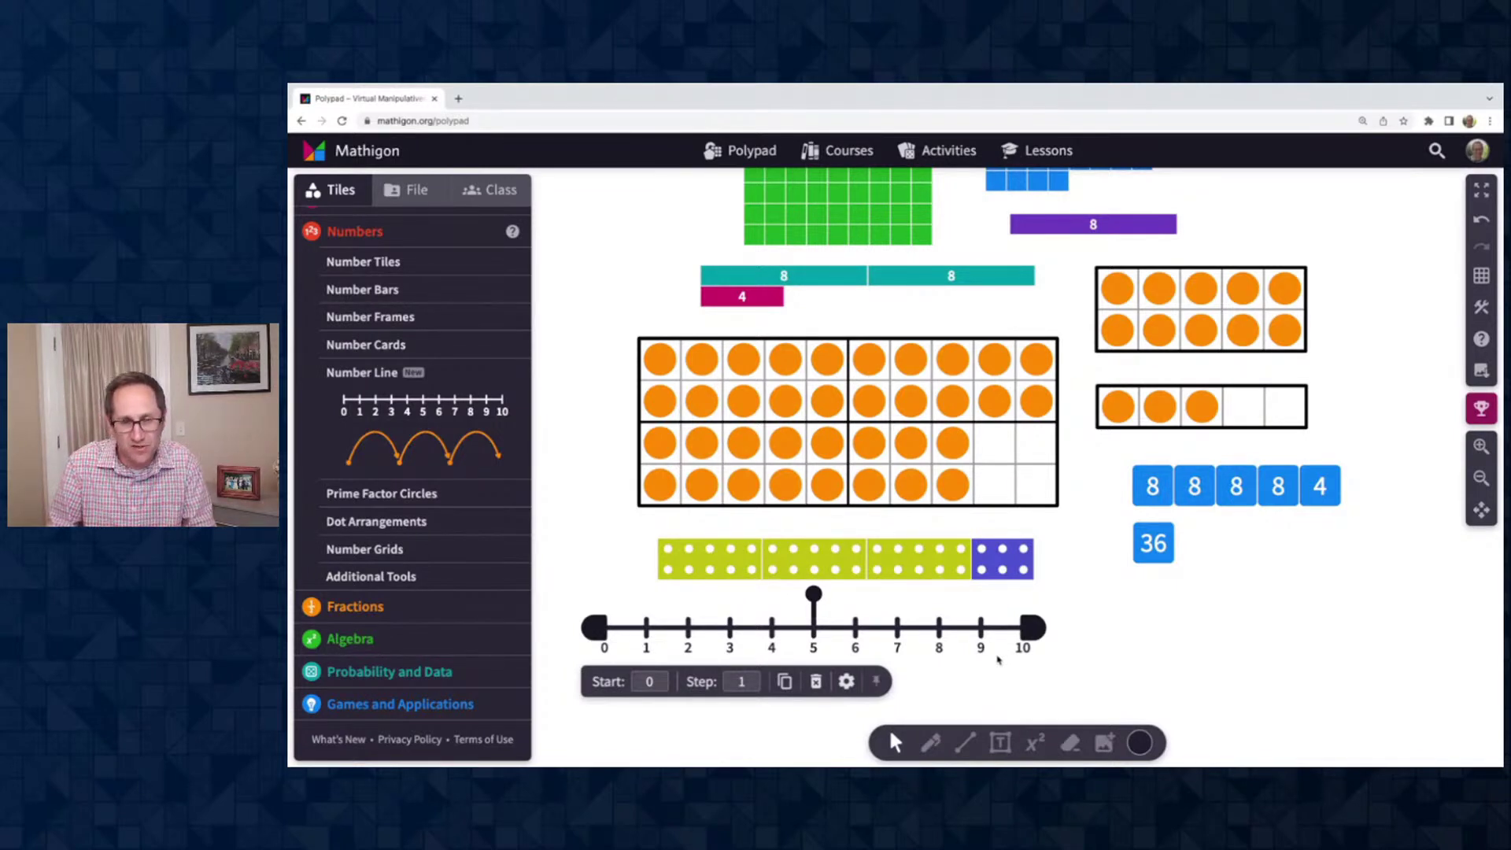
scroll(1028, 624, "down", 3)
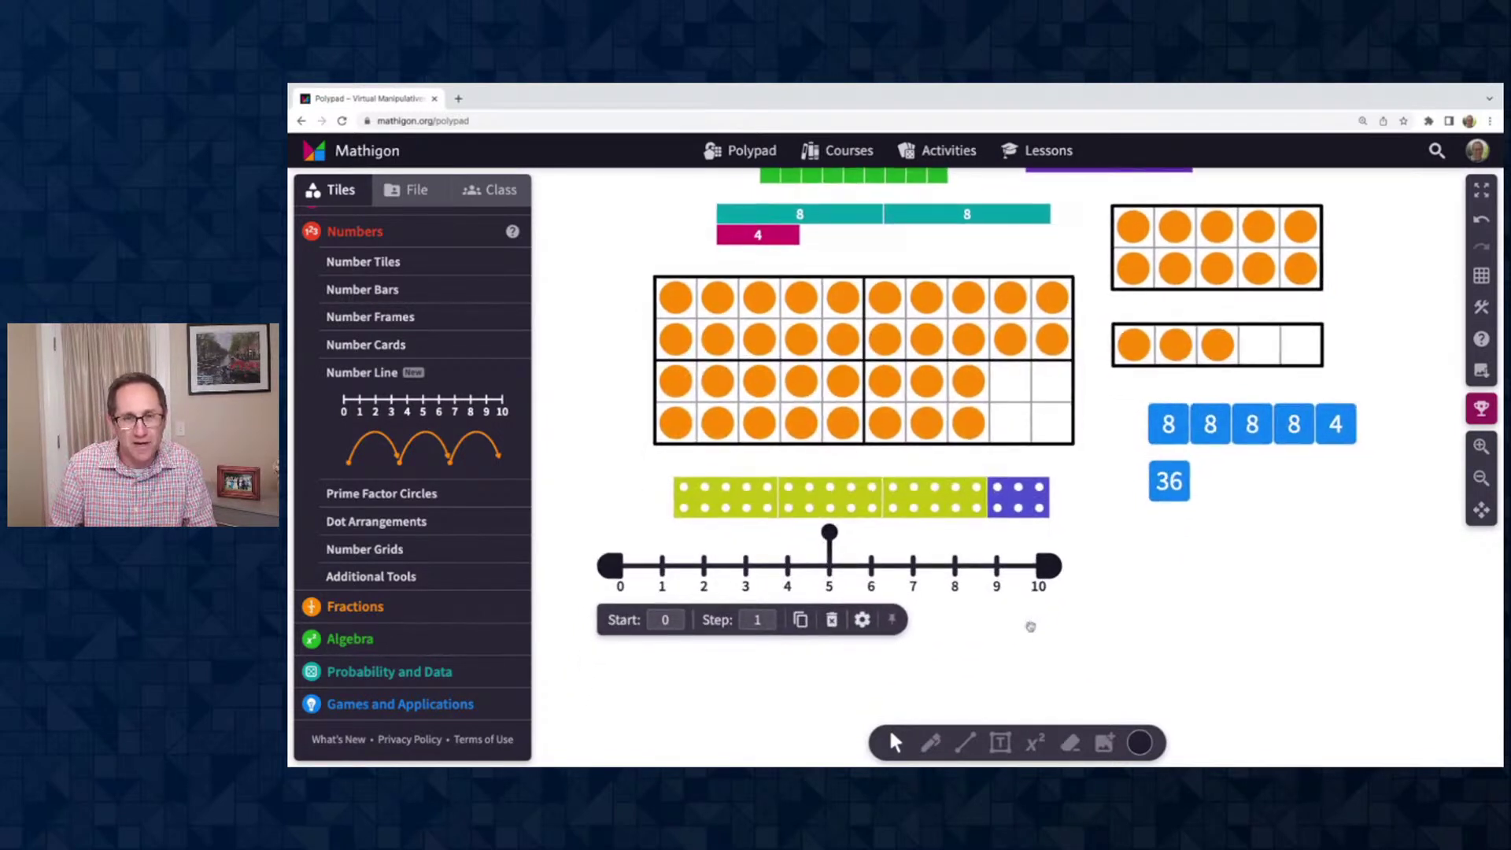
scroll(1031, 602, "up", 2)
left_click_drag(1070, 208, 667, 603)
left_click(861, 643)
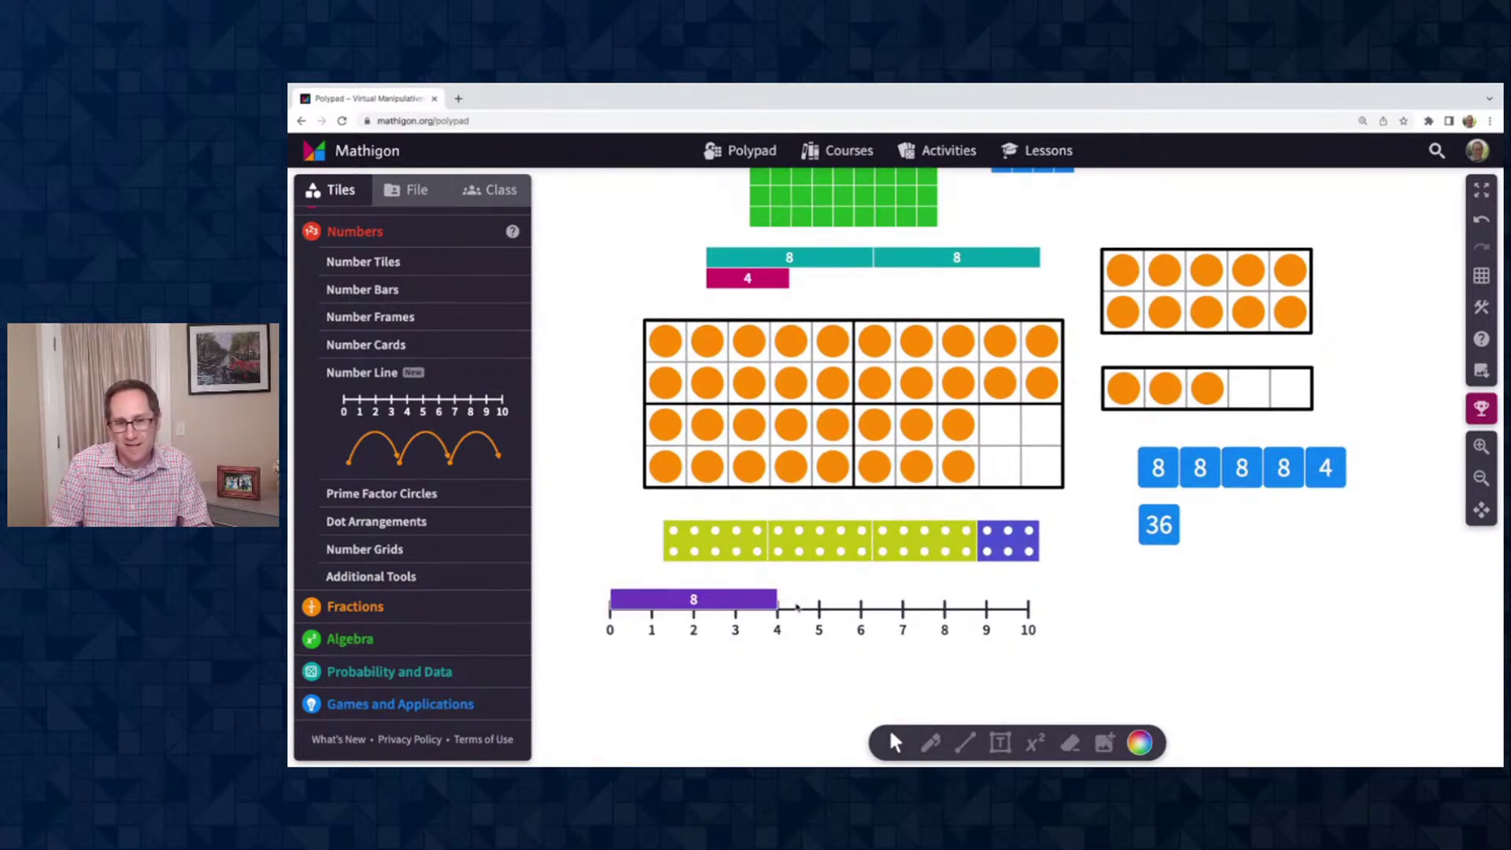
Set the number line's width to 1 and extend the line to 39
scroll(835, 665, "down", 1)
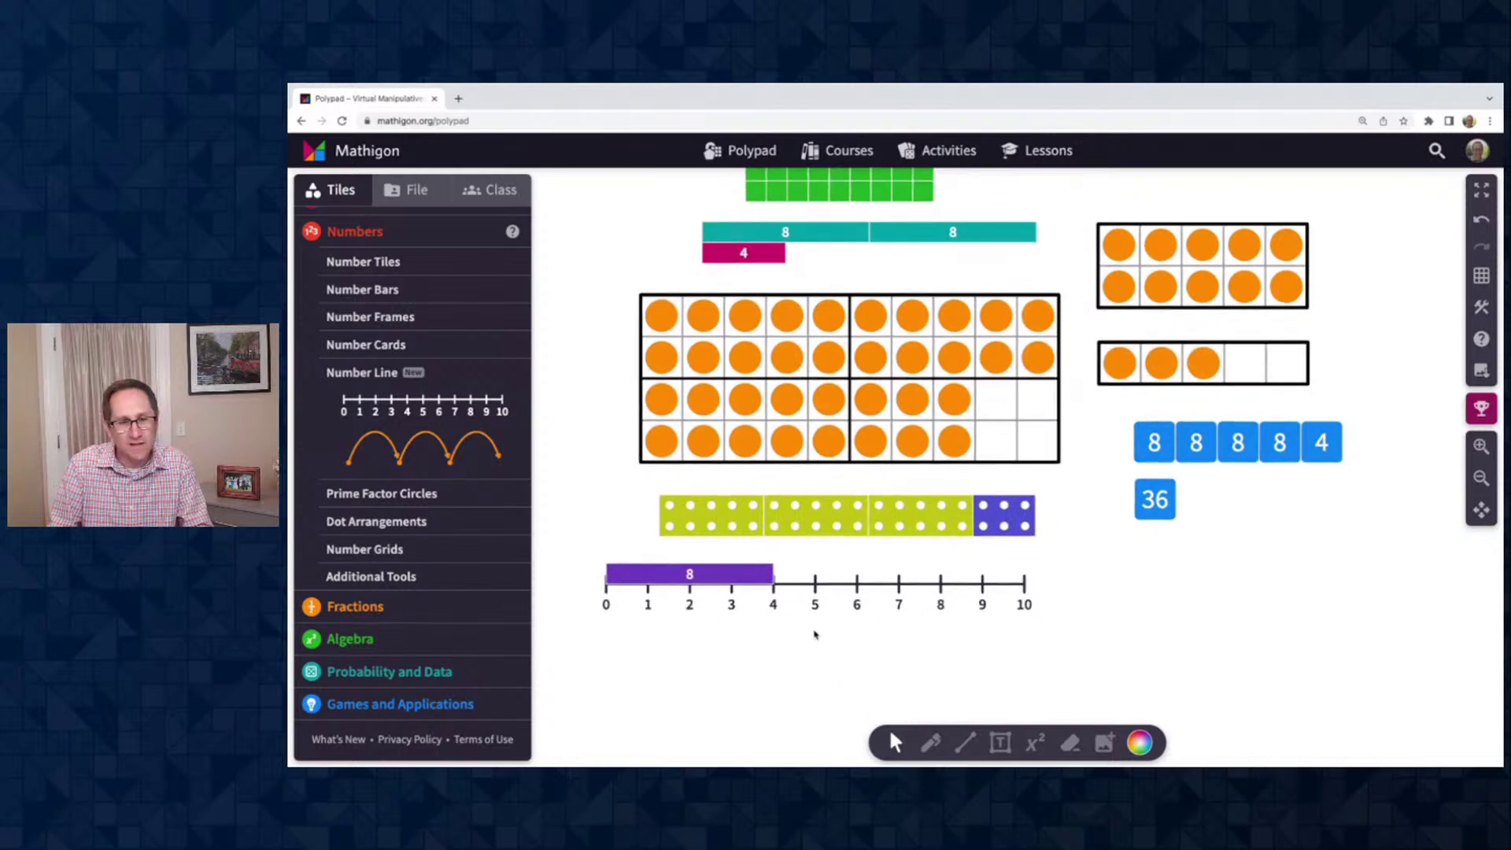
left_click(815, 586)
scroll(985, 626, "down", 1)
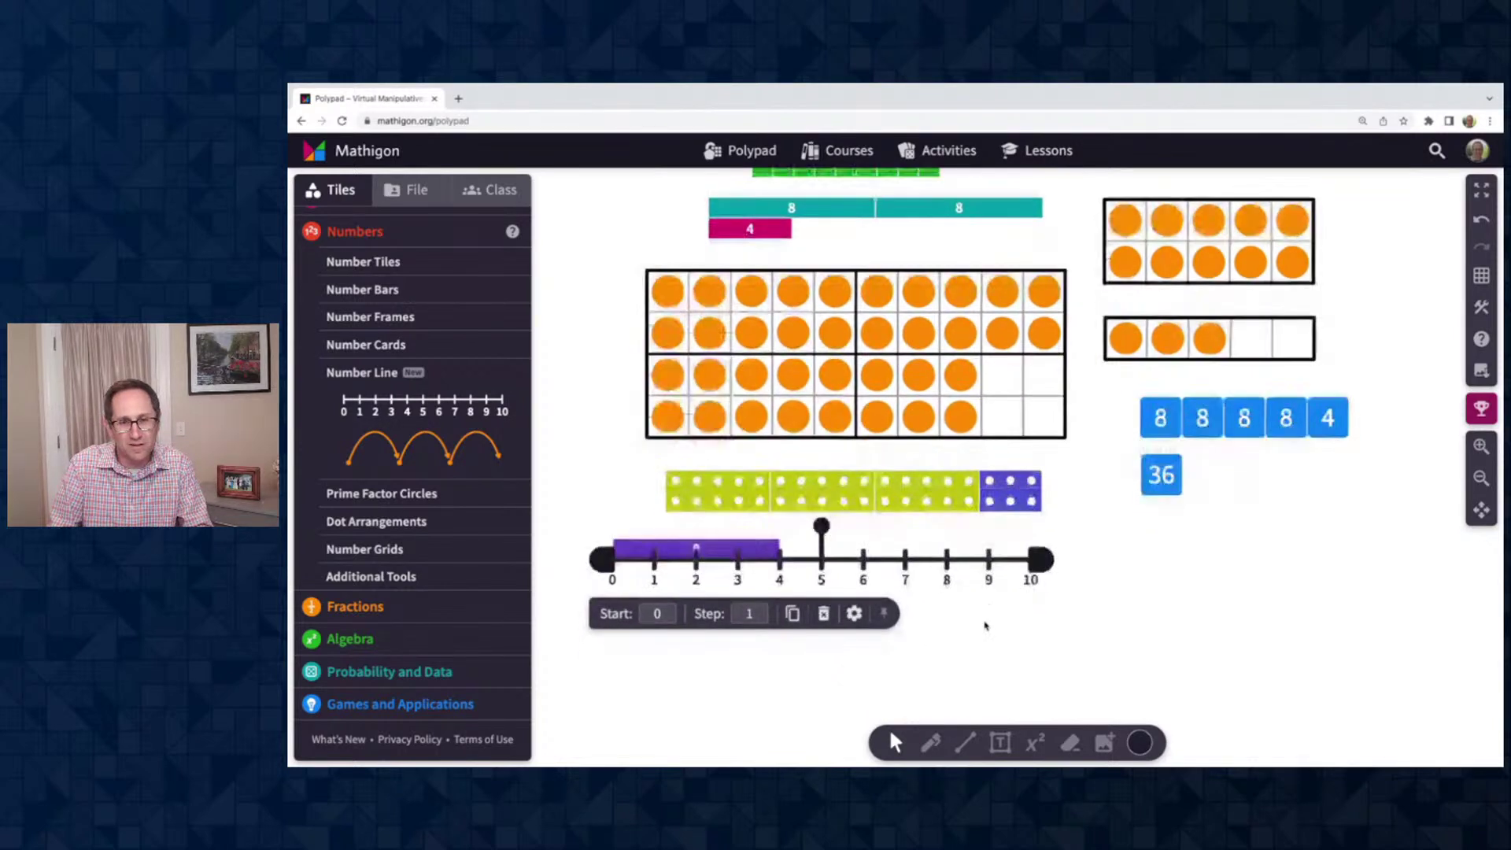
scroll(985, 626, "down", 4)
left_click(991, 537)
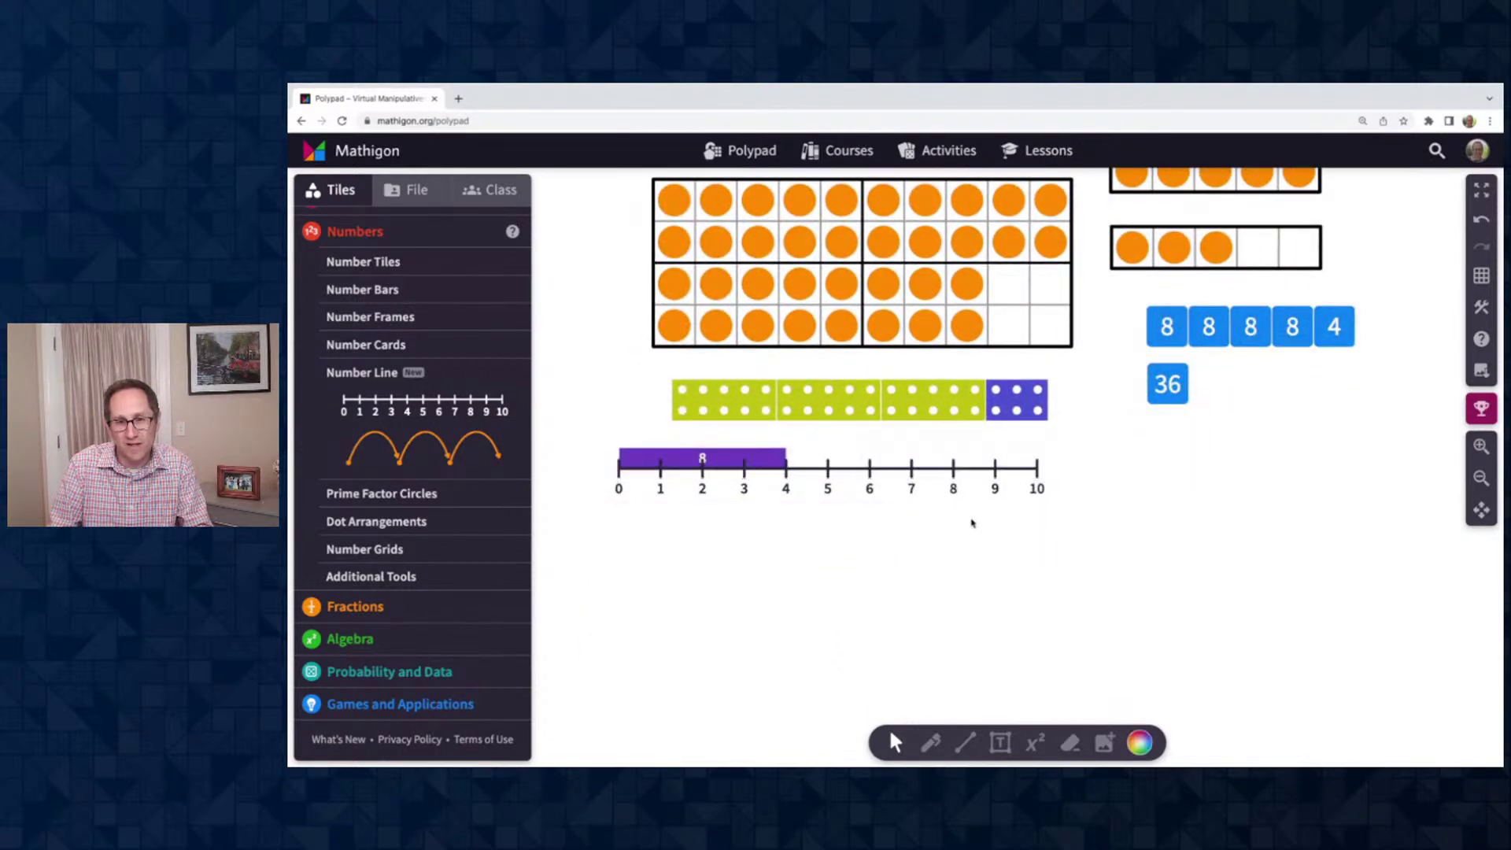
left_click(912, 469)
left_click(860, 523)
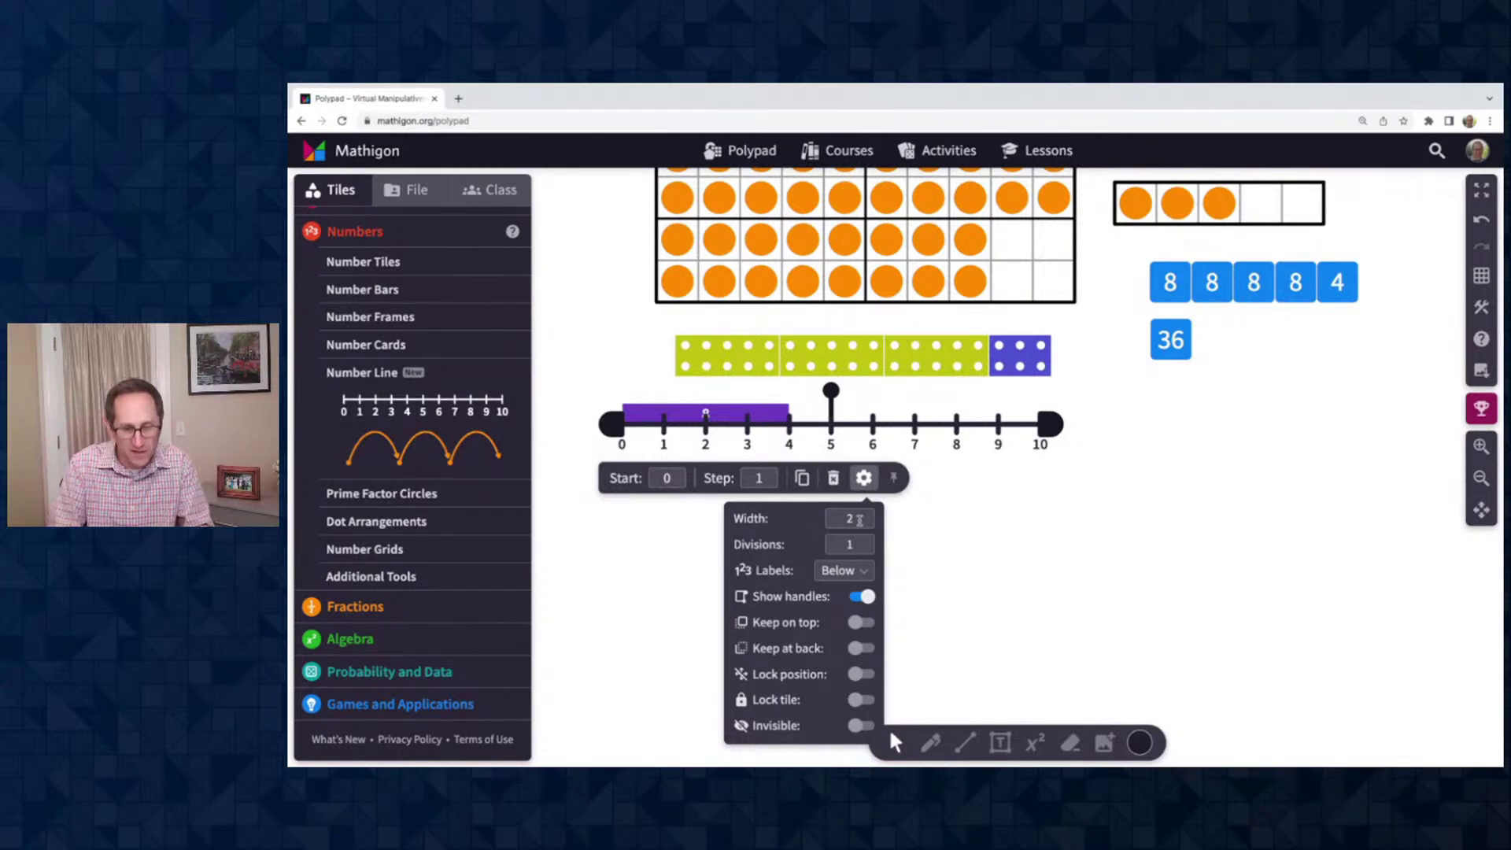
double_click(859, 519)
type("1")
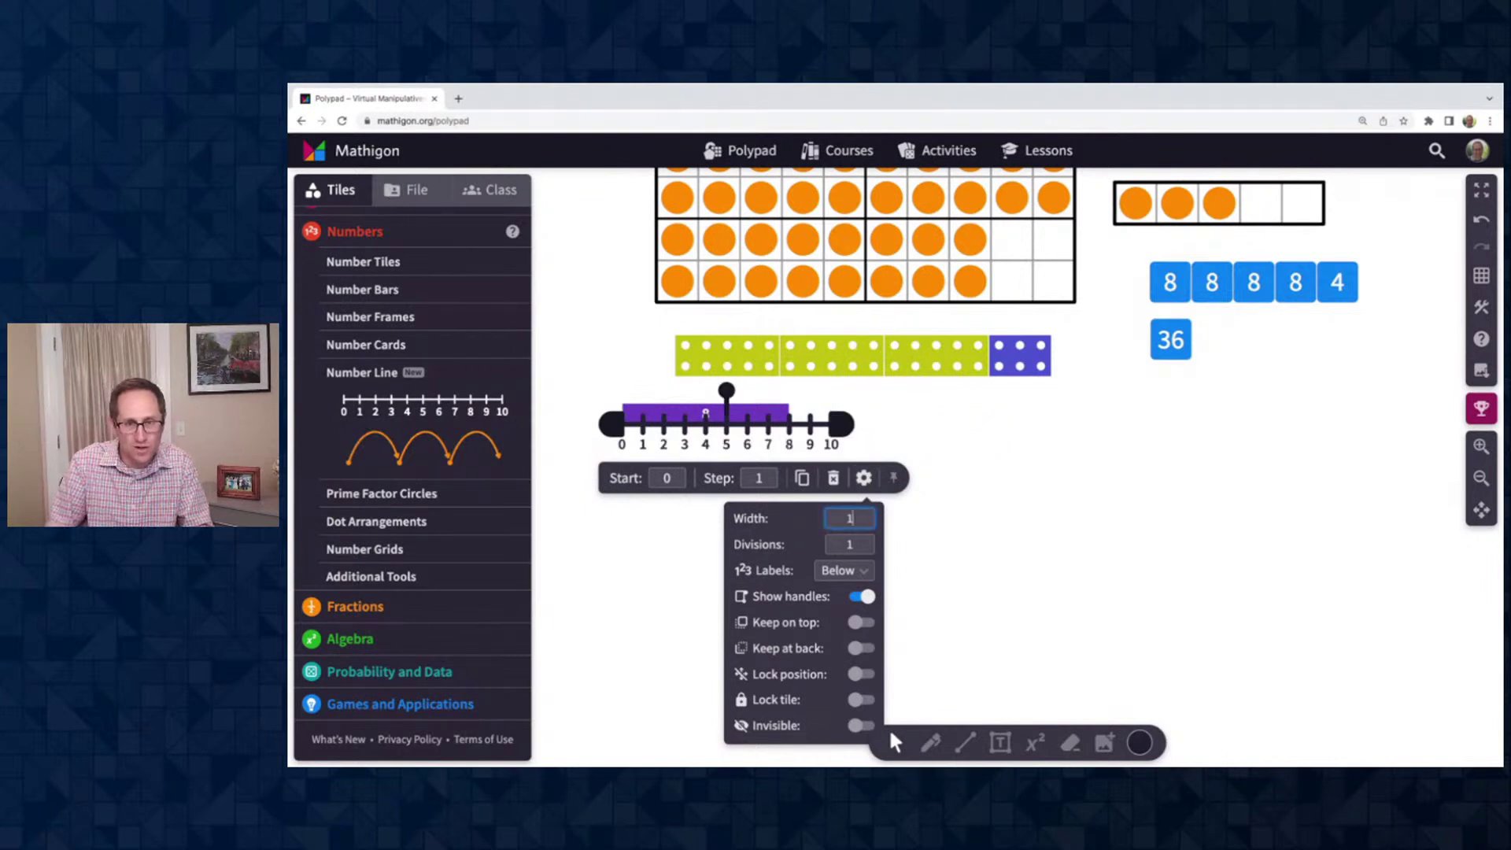
left_click(988, 523)
left_click(831, 425)
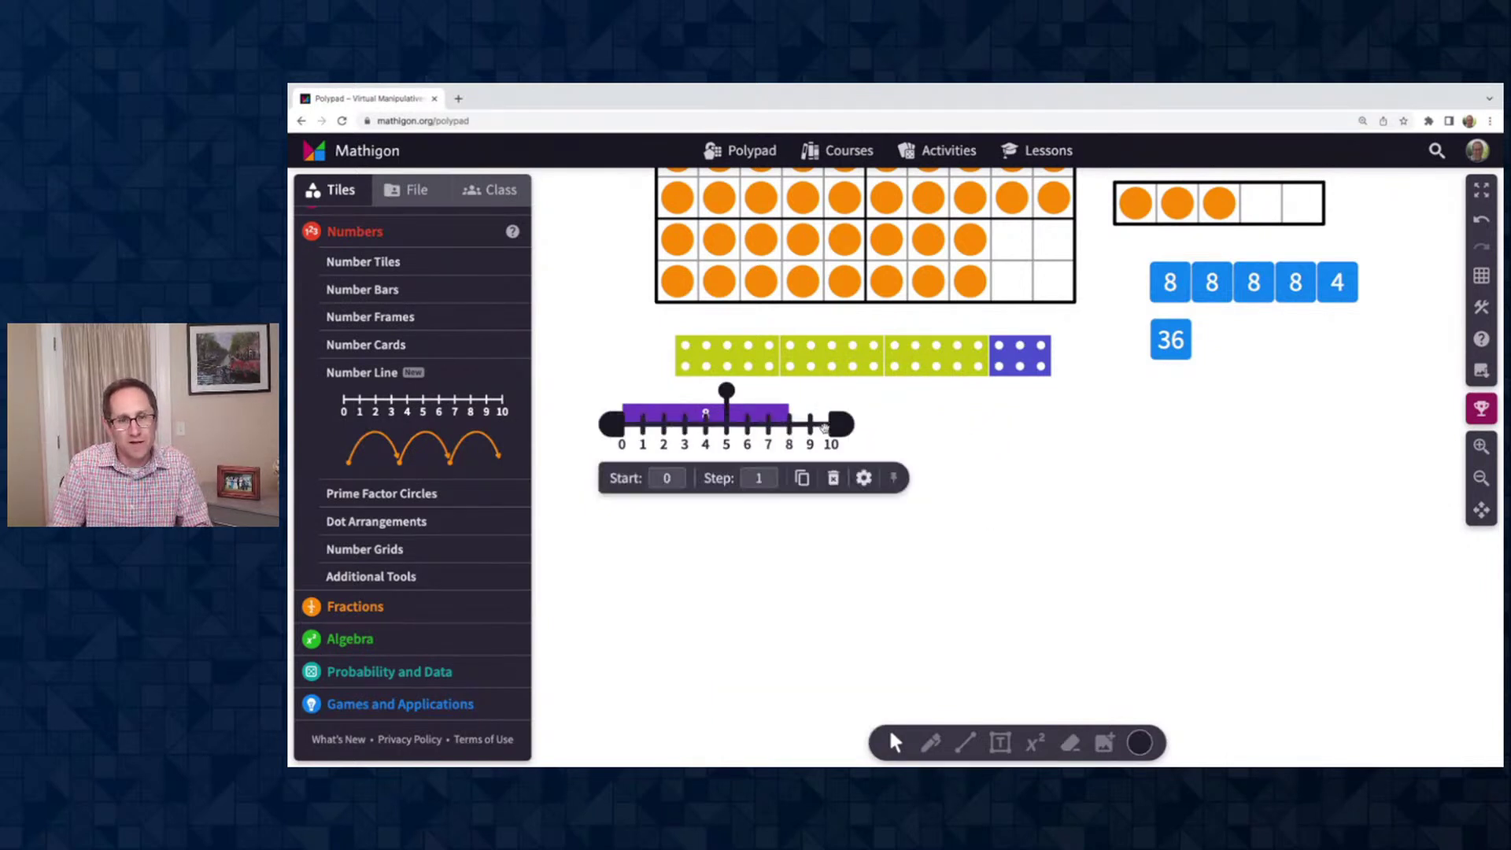
left_click_drag(831, 424, 1448, 425)
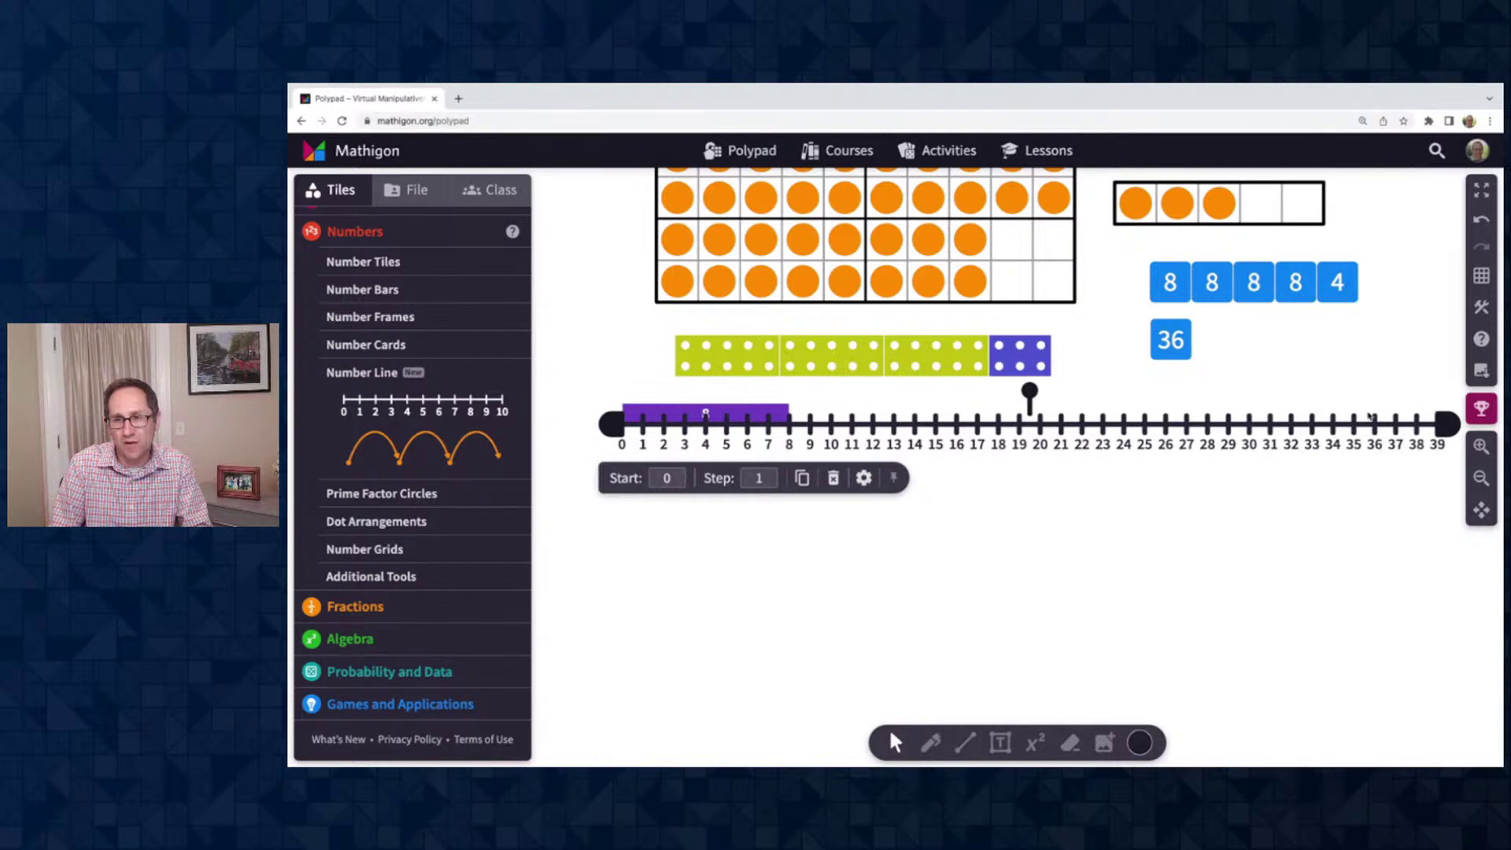
Copy the purple 8 bar three times and line the bars up end to end along the number line to 32
left_click(781, 414)
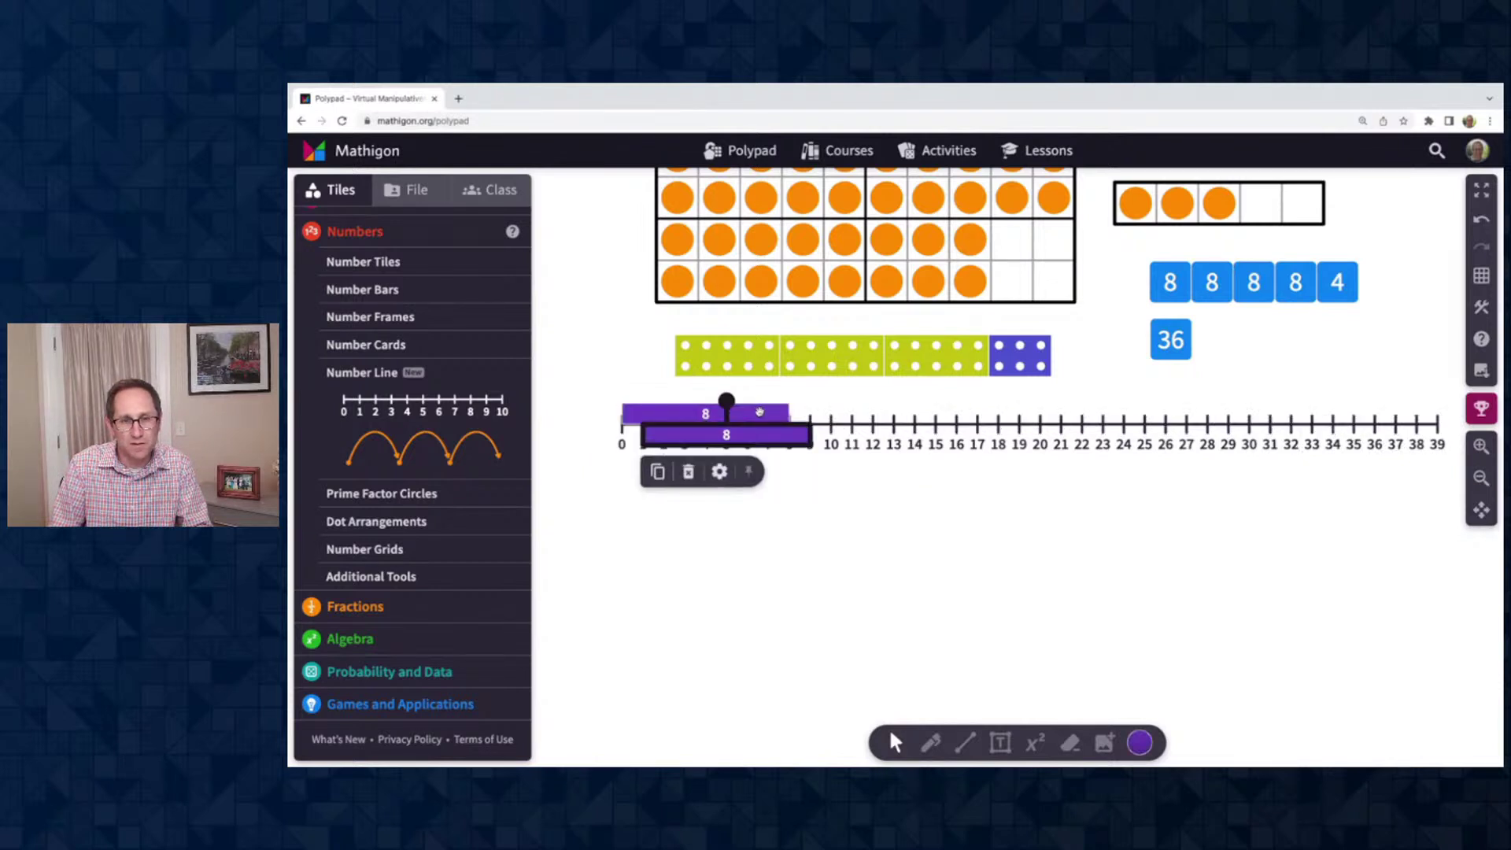
left_click_drag(759, 428, 1223, 414)
left_click(835, 470)
left_click(1072, 415)
left_click(1209, 528)
Copy the magenta 4 bar and place the copy on the number line from 32 to 36
scroll(1208, 528, "up", 3)
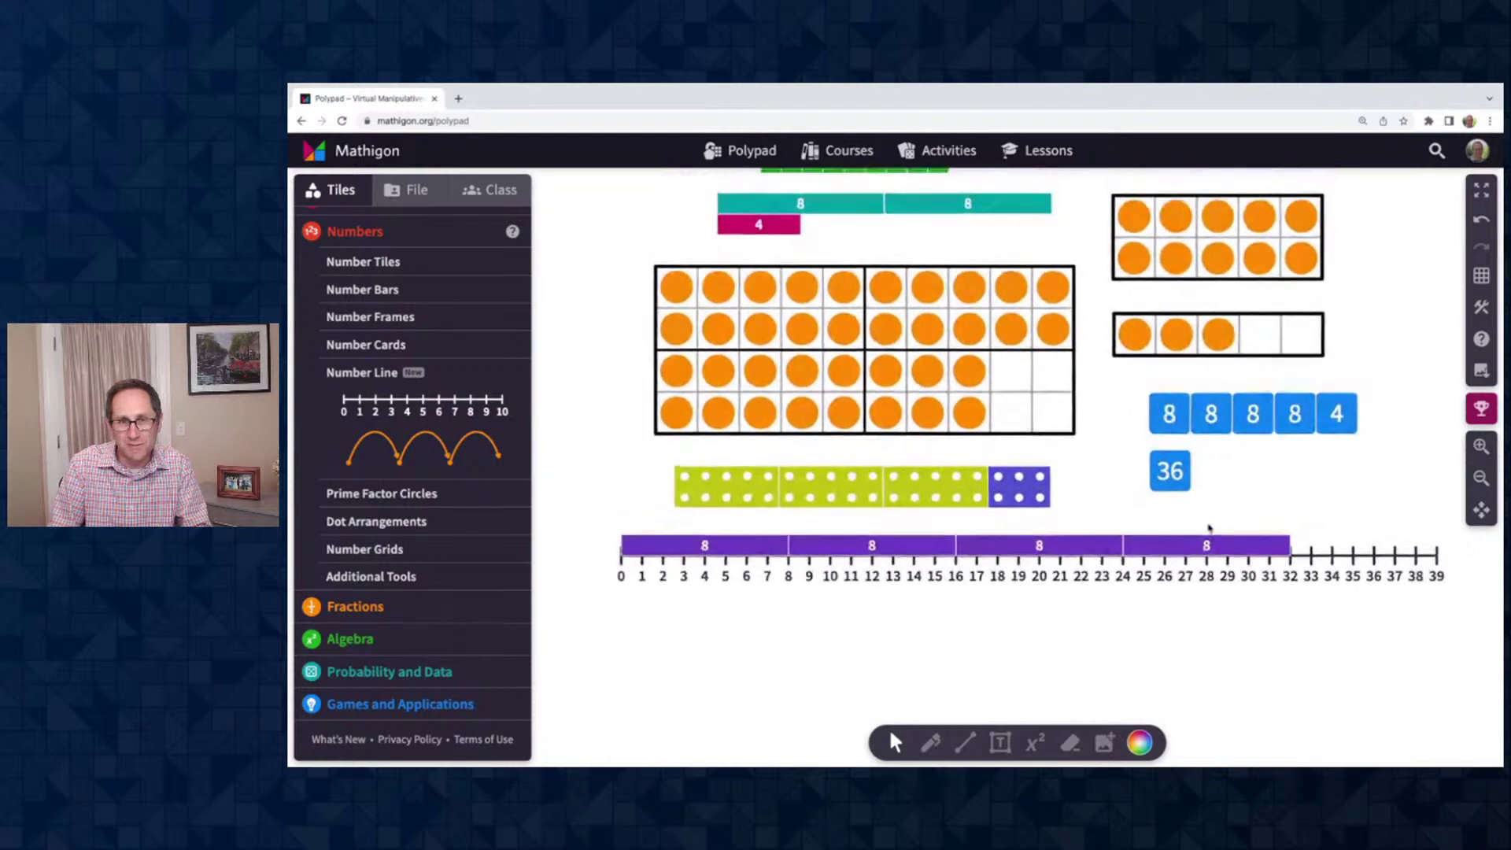
left_click(747, 226)
left_click(765, 263)
left_click_drag(779, 243, 1334, 545)
left_click(1266, 670)
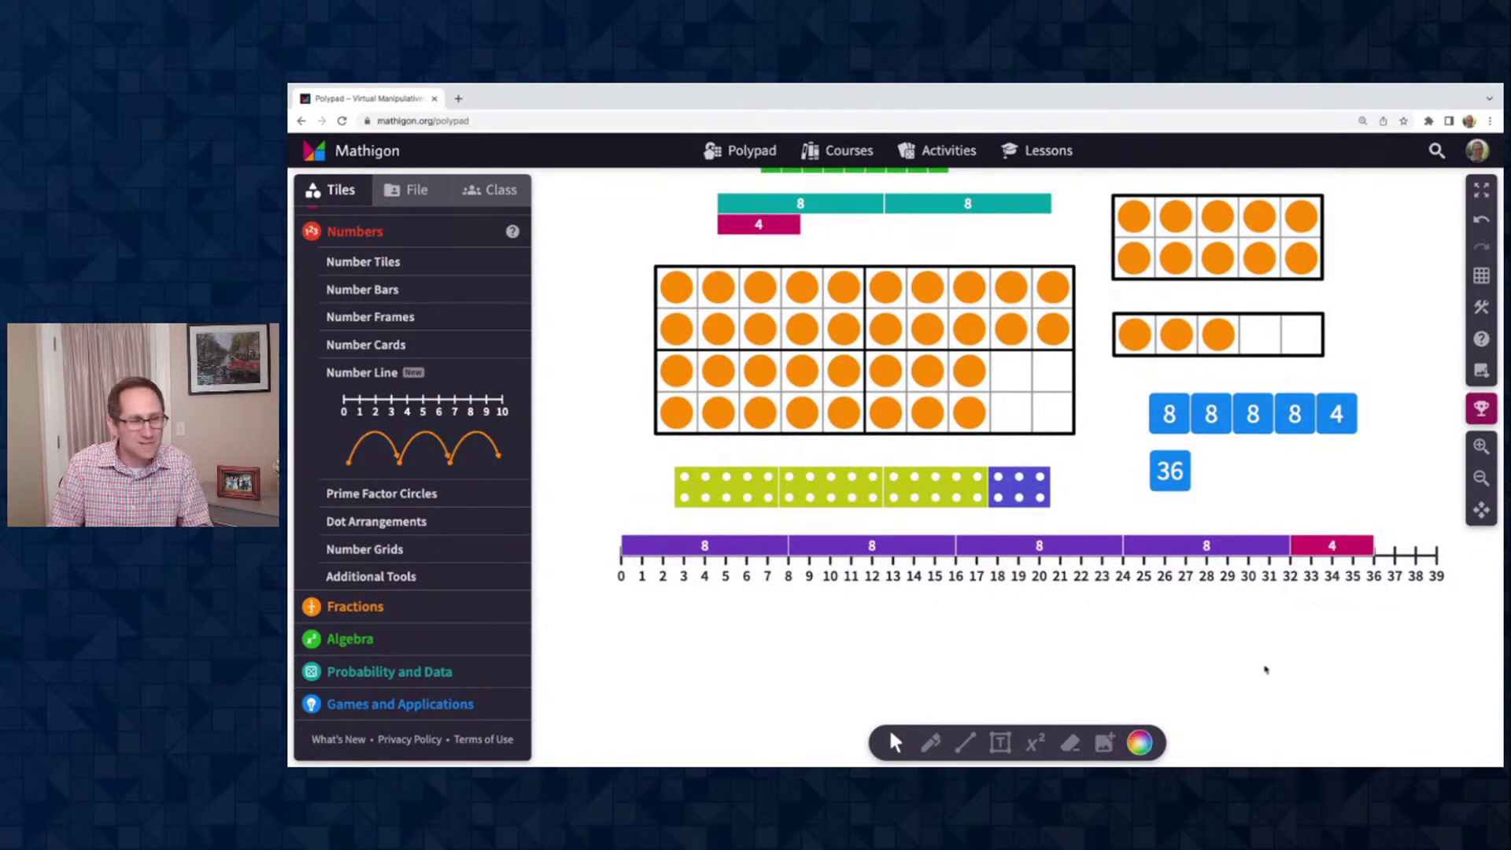
Duplicate the number line and place the copy just below the original
scroll(1083, 628, "down", 1)
scroll(1084, 628, "right", 1)
left_click(970, 523)
left_click_drag(969, 523, 974, 600)
left_click(1024, 666)
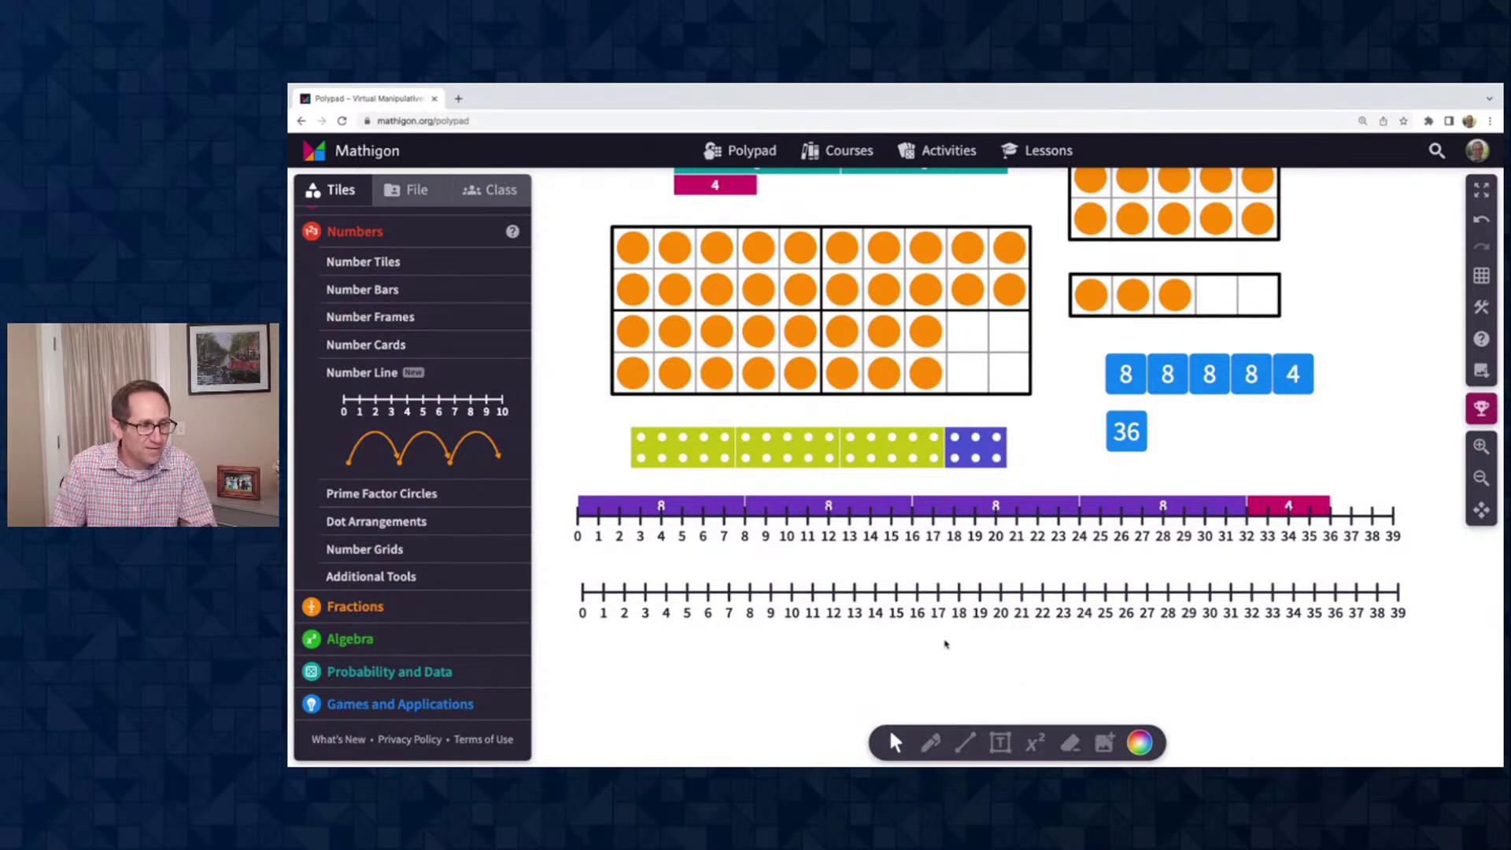
Set the step of the lower number line to 2
scroll(937, 642, "down", 1)
scroll(938, 643, "left", 1)
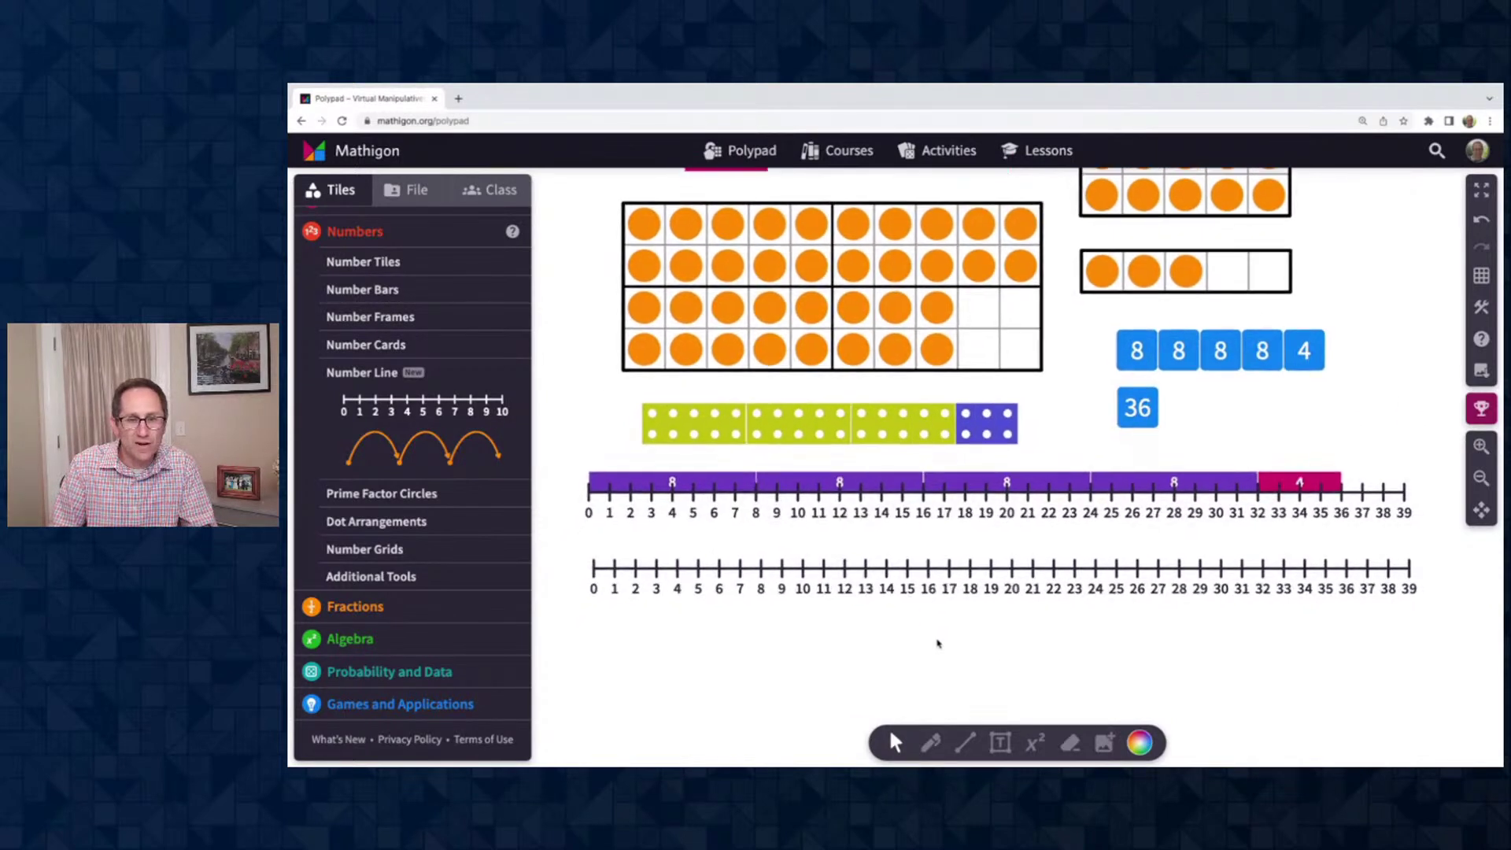
left_click(1001, 568)
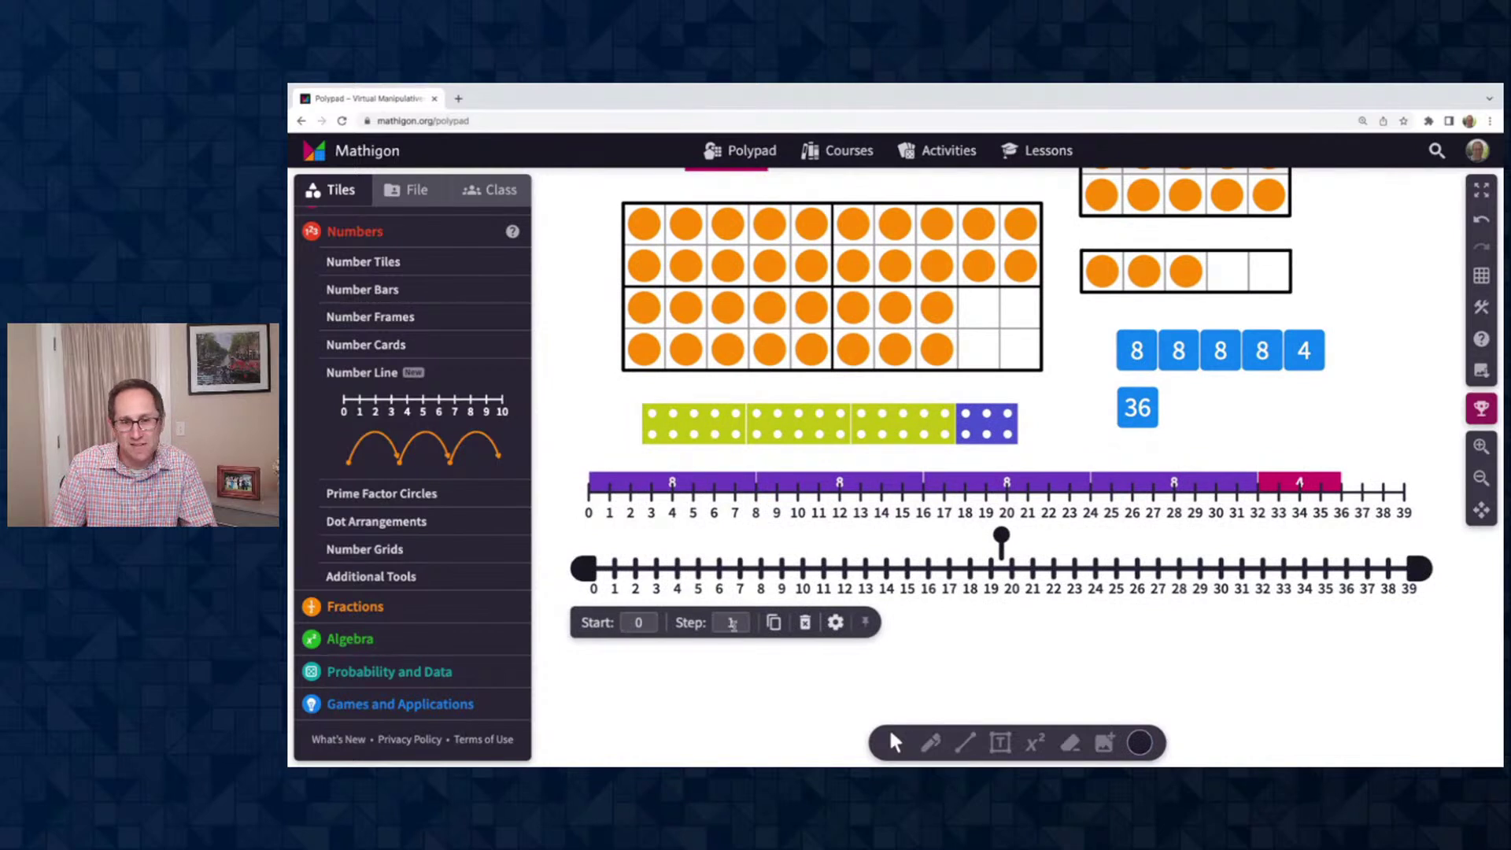
left_click(735, 624)
type("2")
left_click(942, 642)
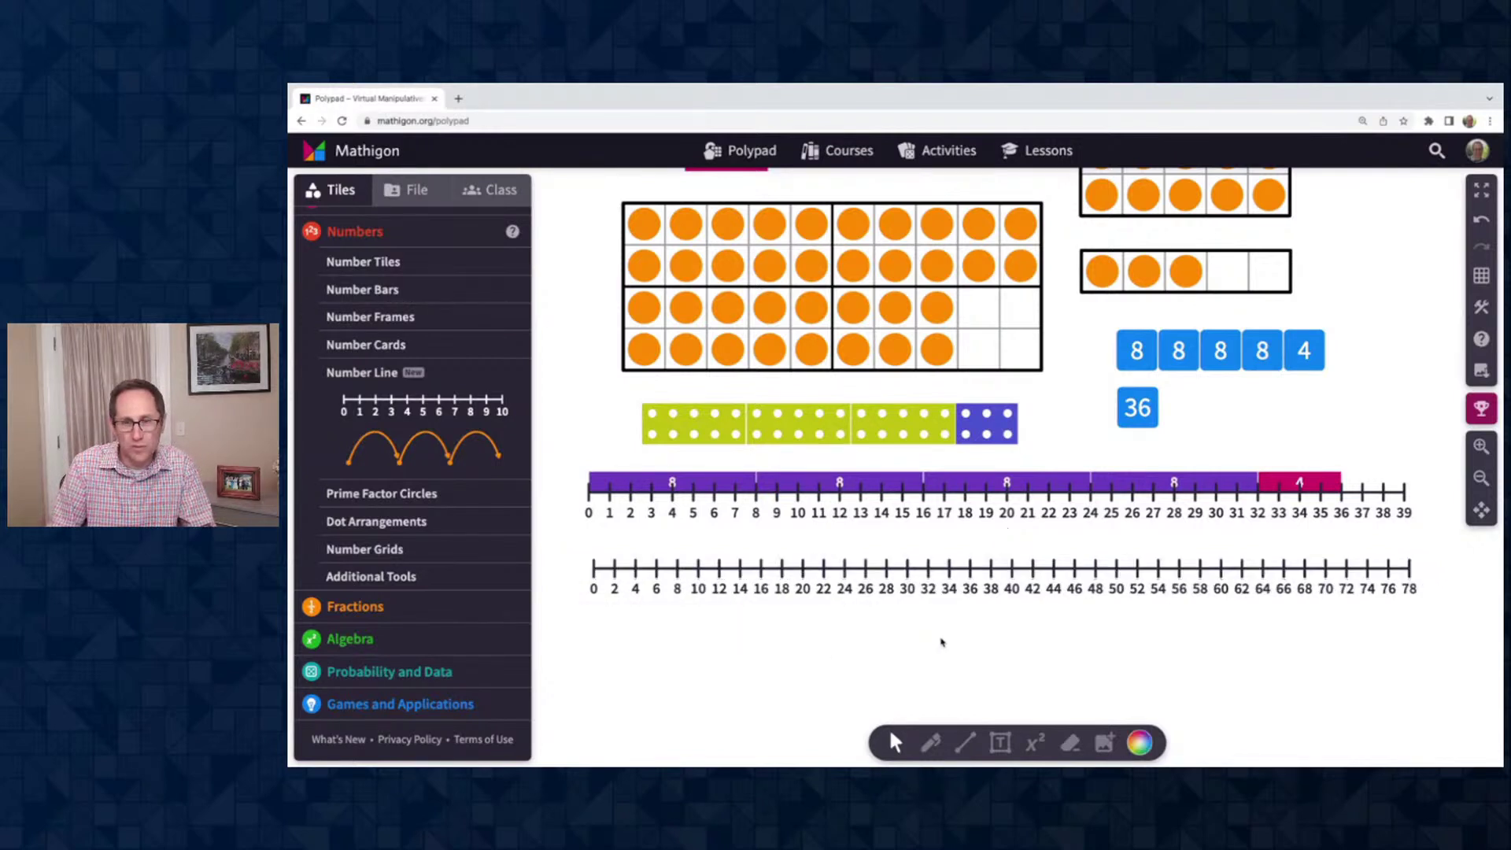
Move the three ten-dot tiles onto the lower number line, end to end from 0 to 30
left_click_drag(702, 421, 652, 545)
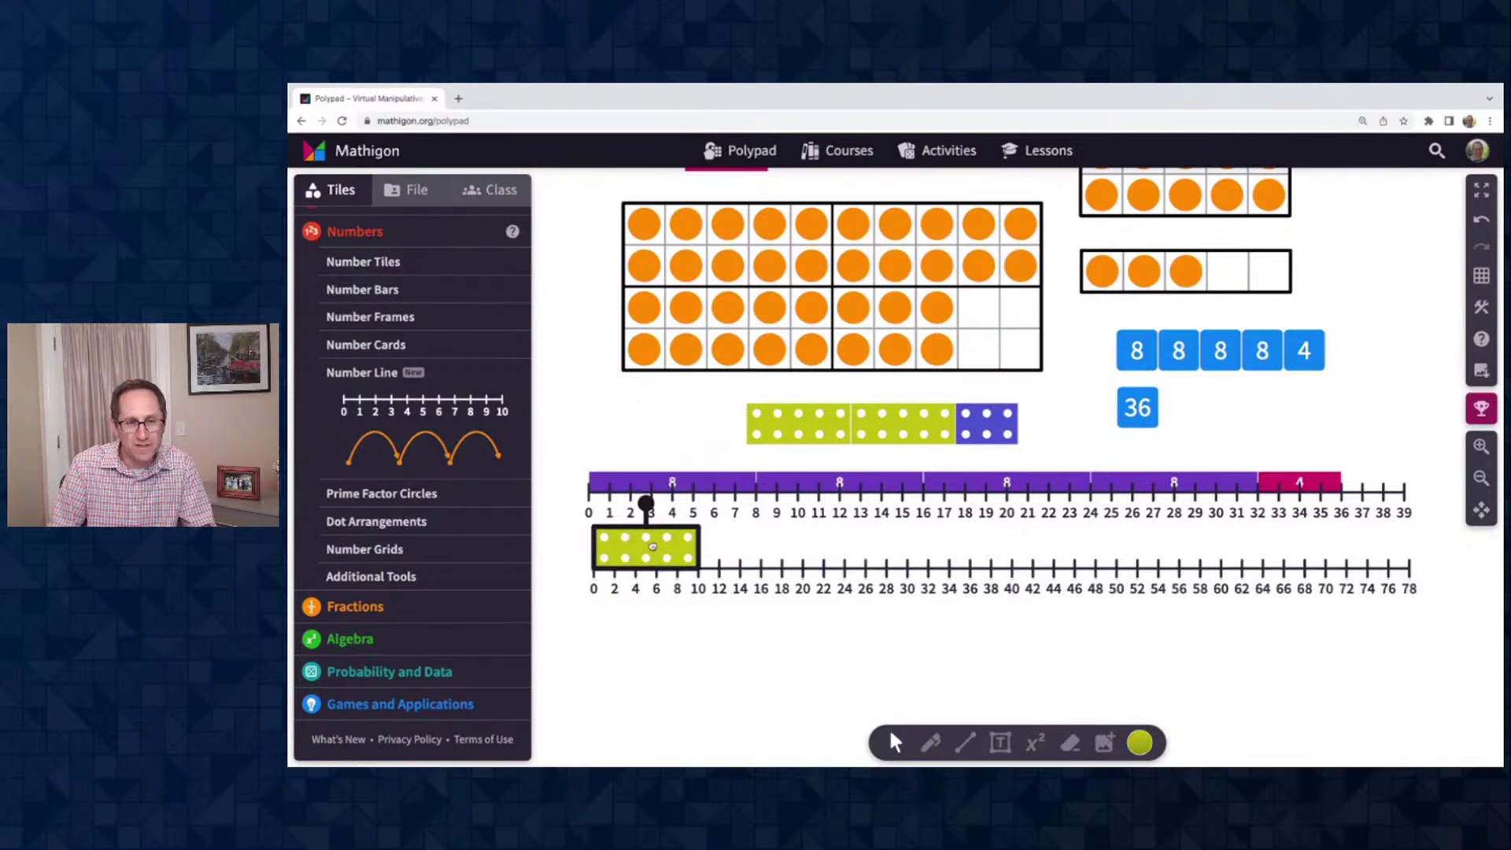
left_click_drag(789, 428, 740, 548)
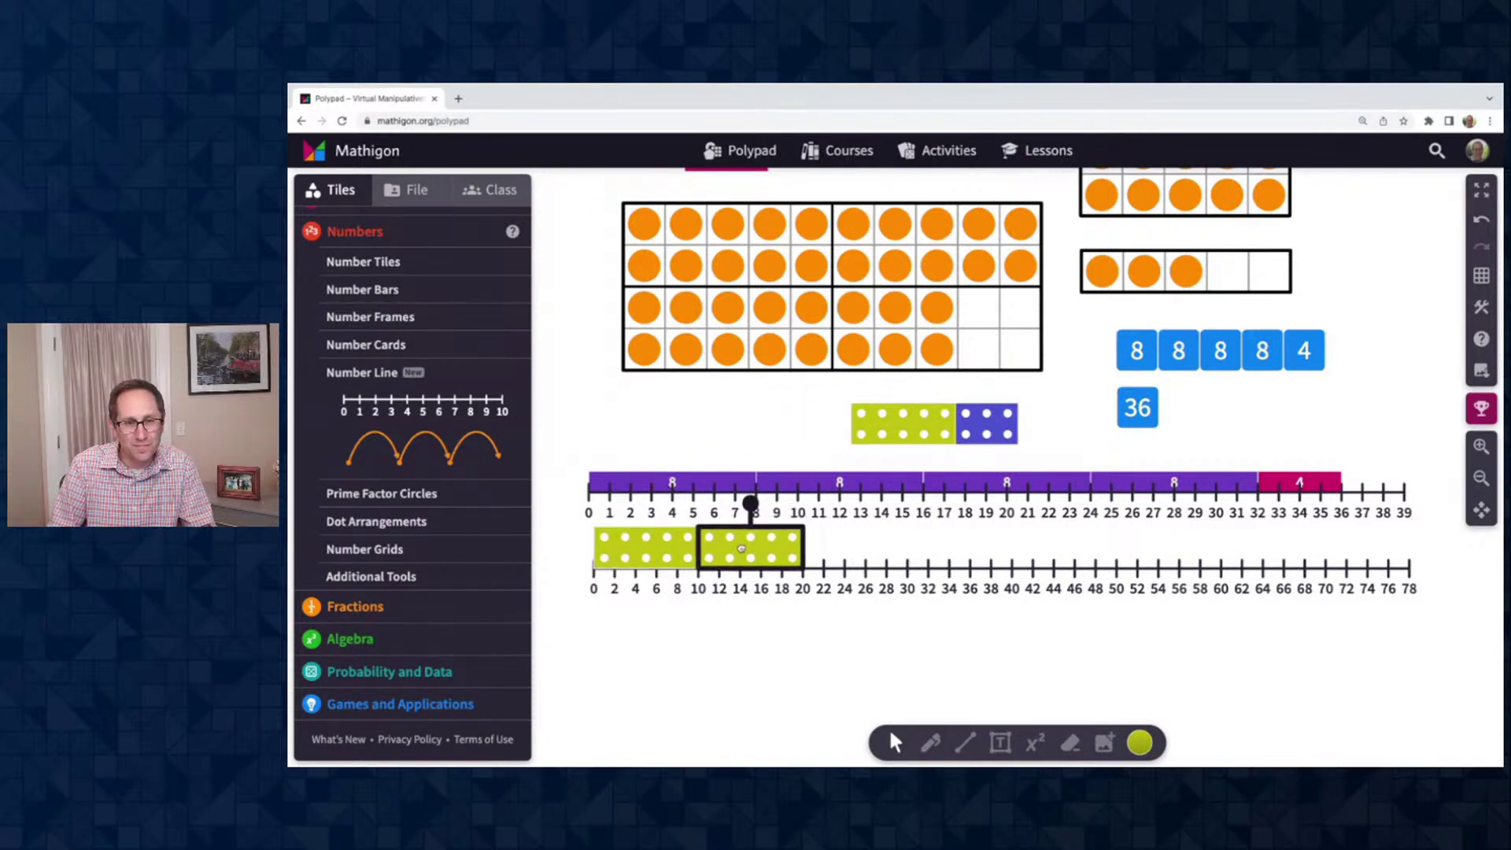
left_click_drag(874, 431, 830, 554)
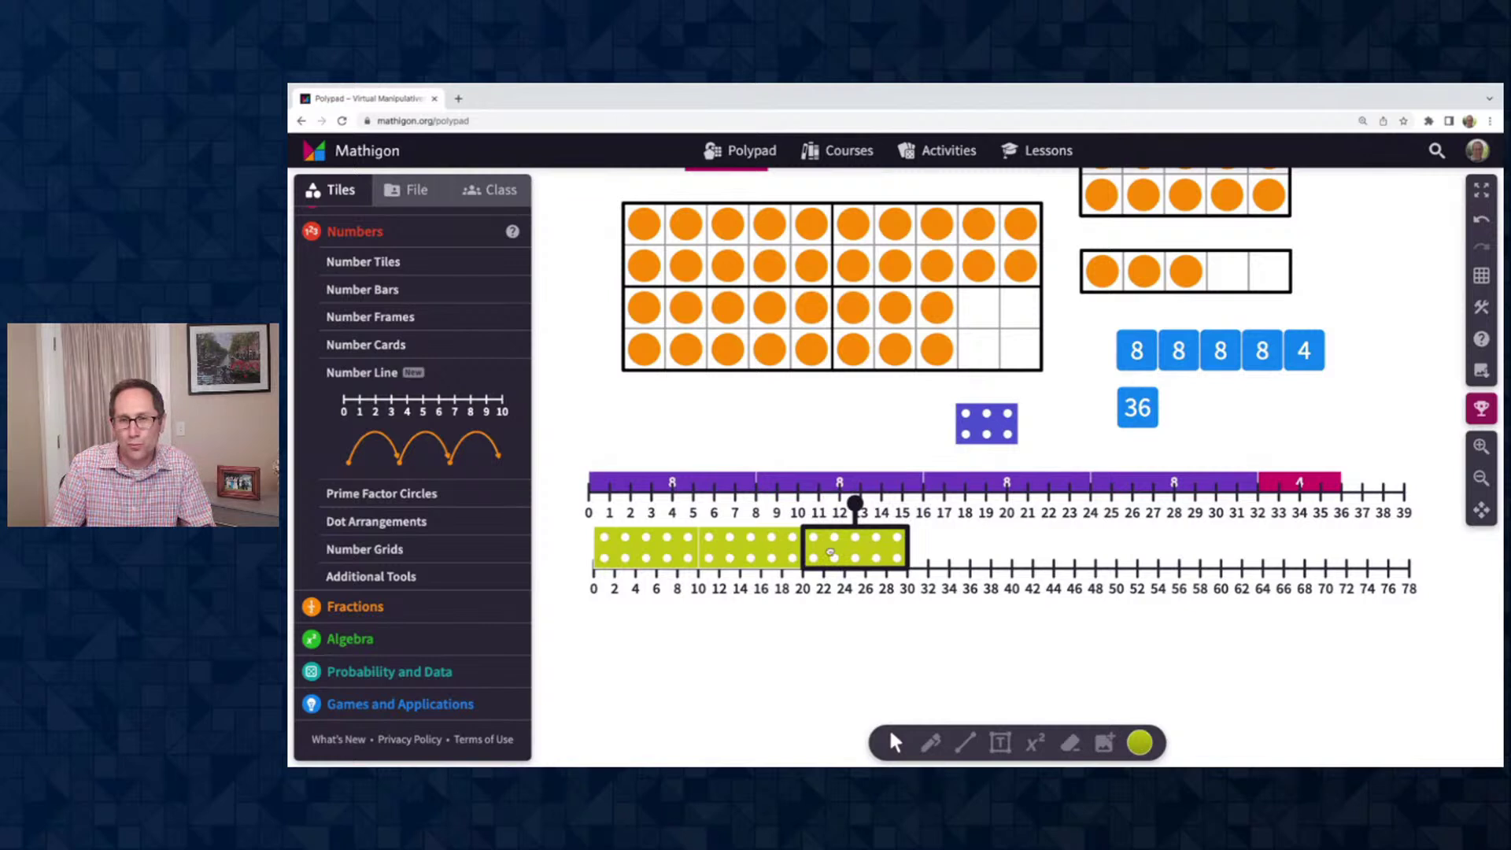
Move the six-dot tile onto the lower number line, directly after the ten-dot tiles, from 30 to 36
left_click_drag(998, 429, 951, 555)
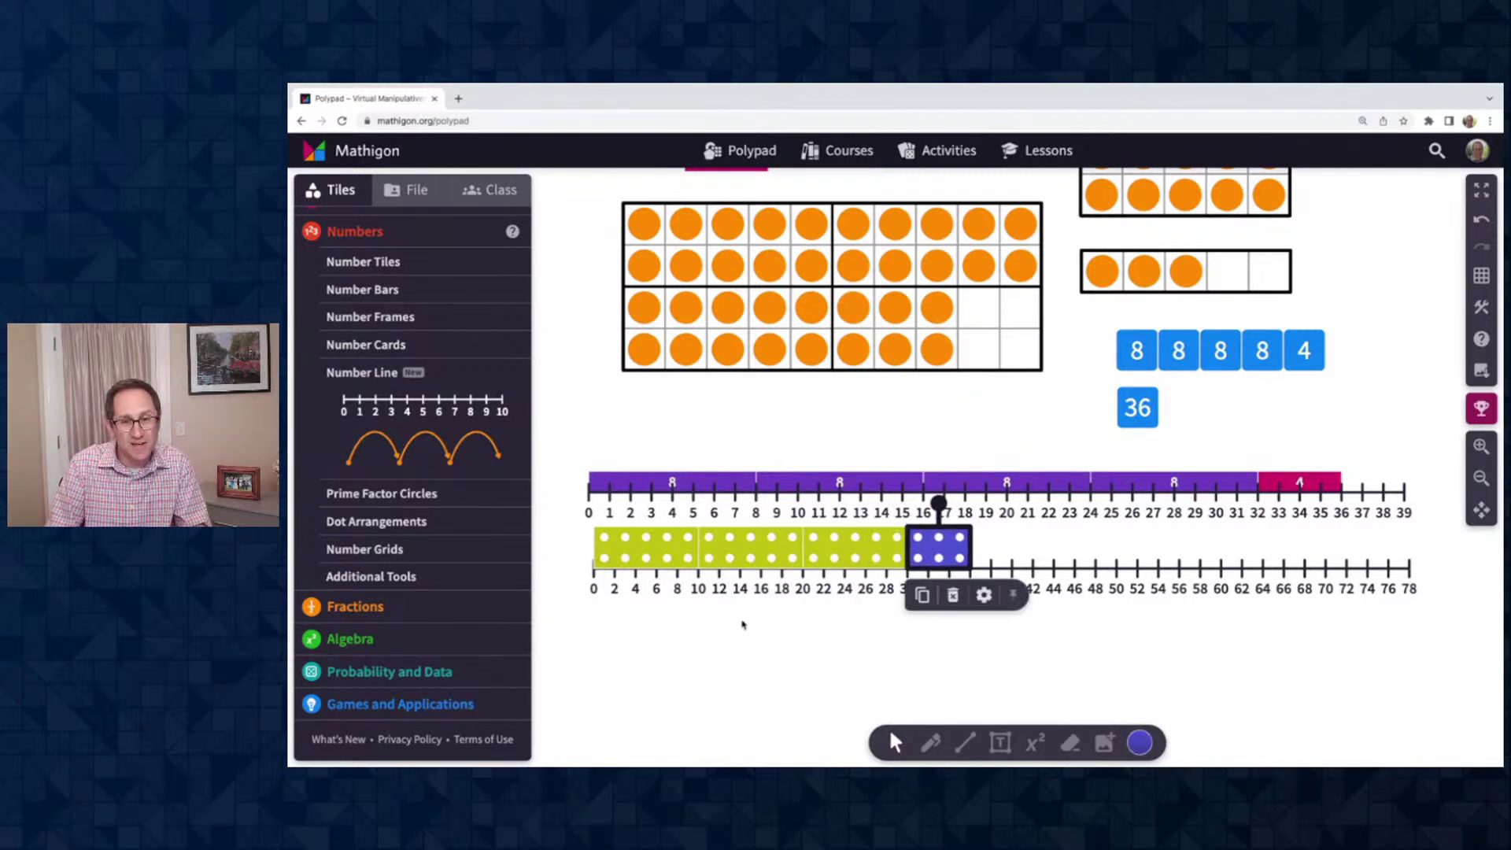
left_click(858, 621)
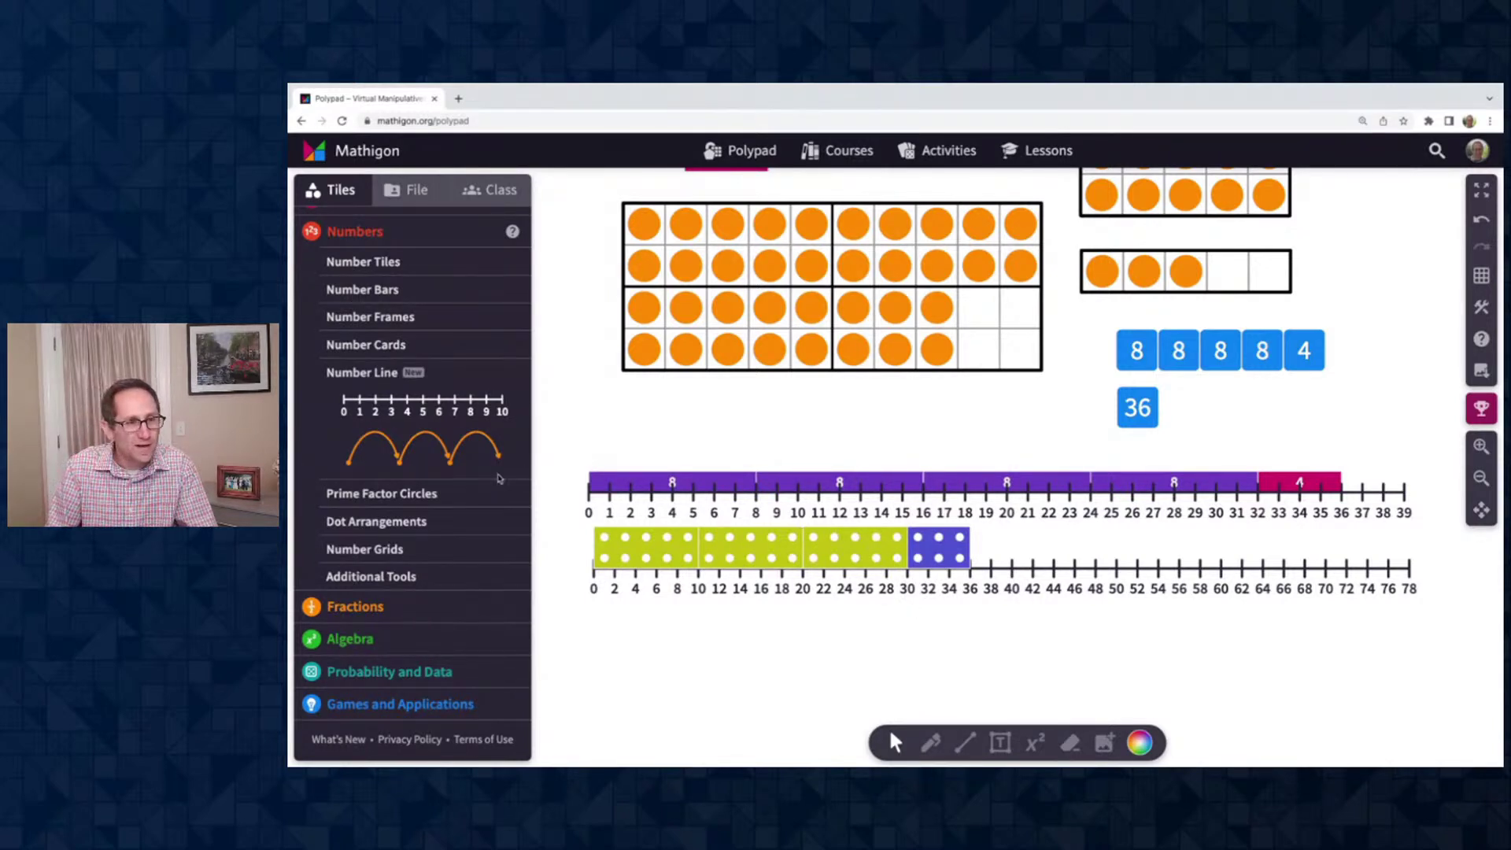
Create a prime factor circle for 36 and place it below the number lines
left_click(462, 493)
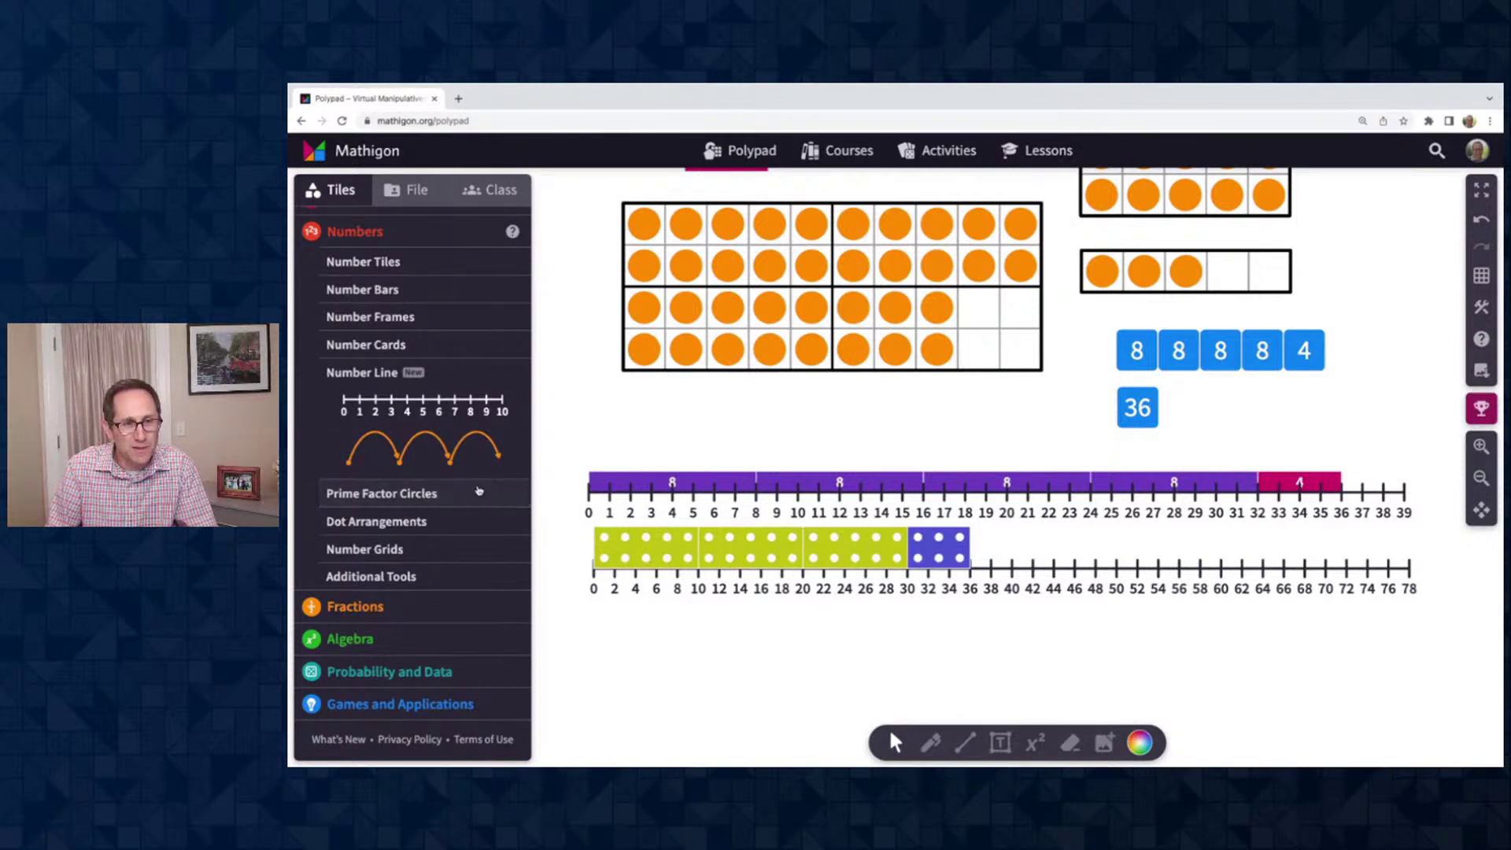
scroll(658, 428, "down", 1)
scroll(658, 428, "down", 2)
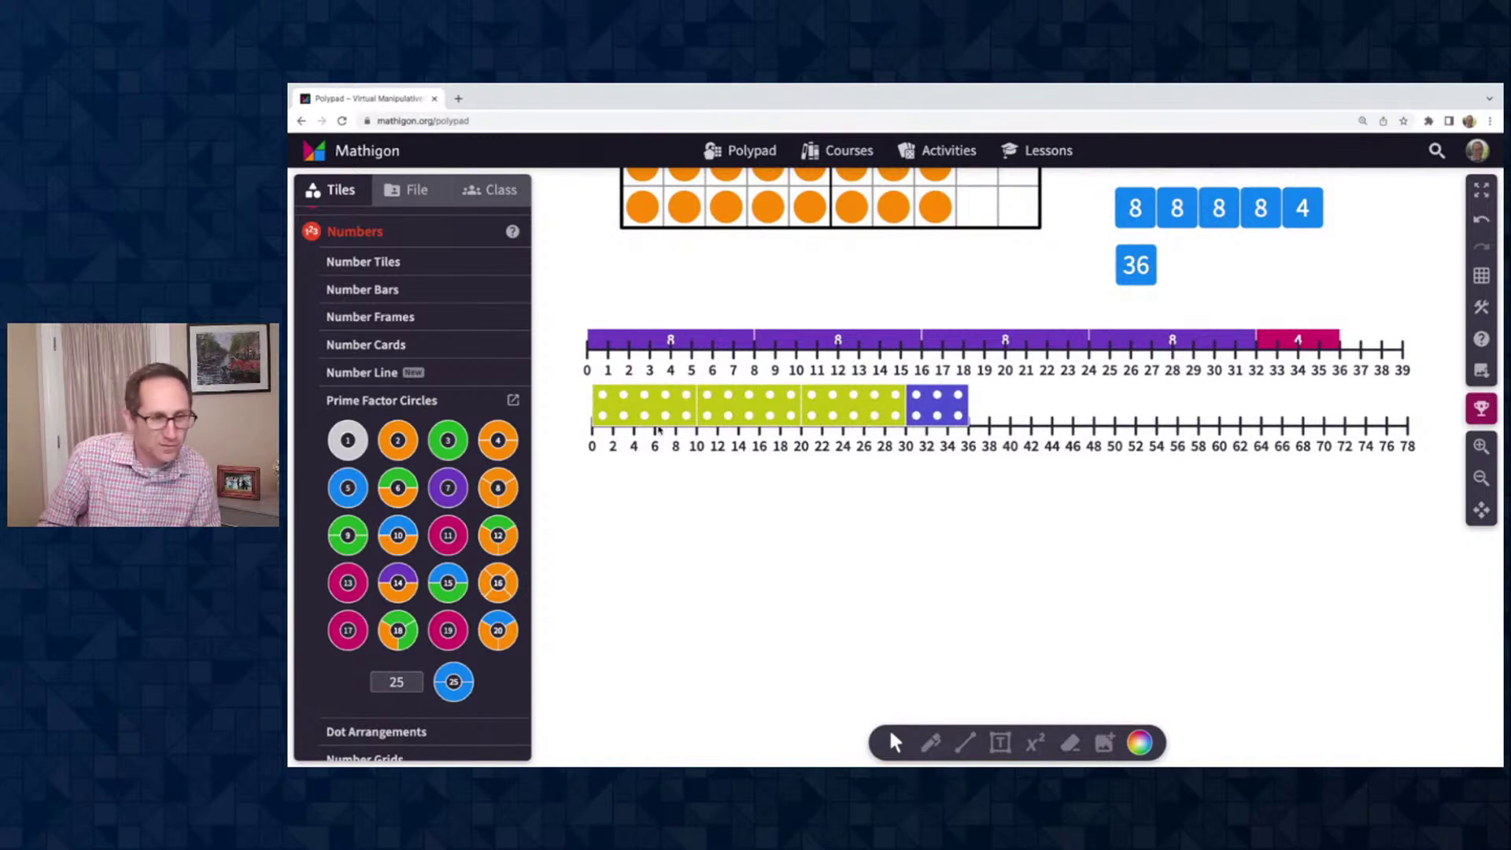
left_click(413, 688)
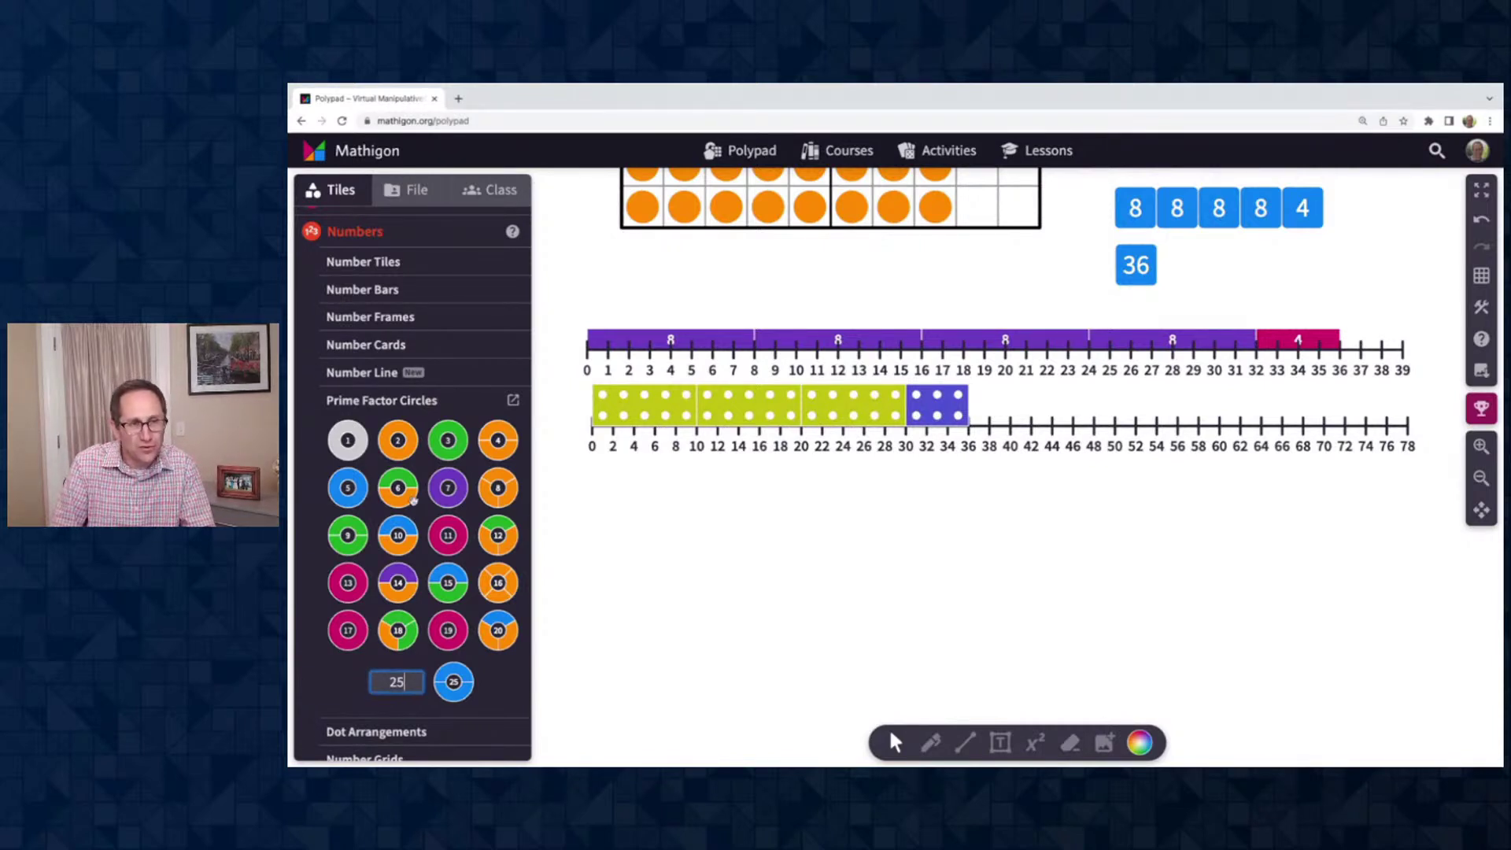
scroll(441, 535, "down", 3)
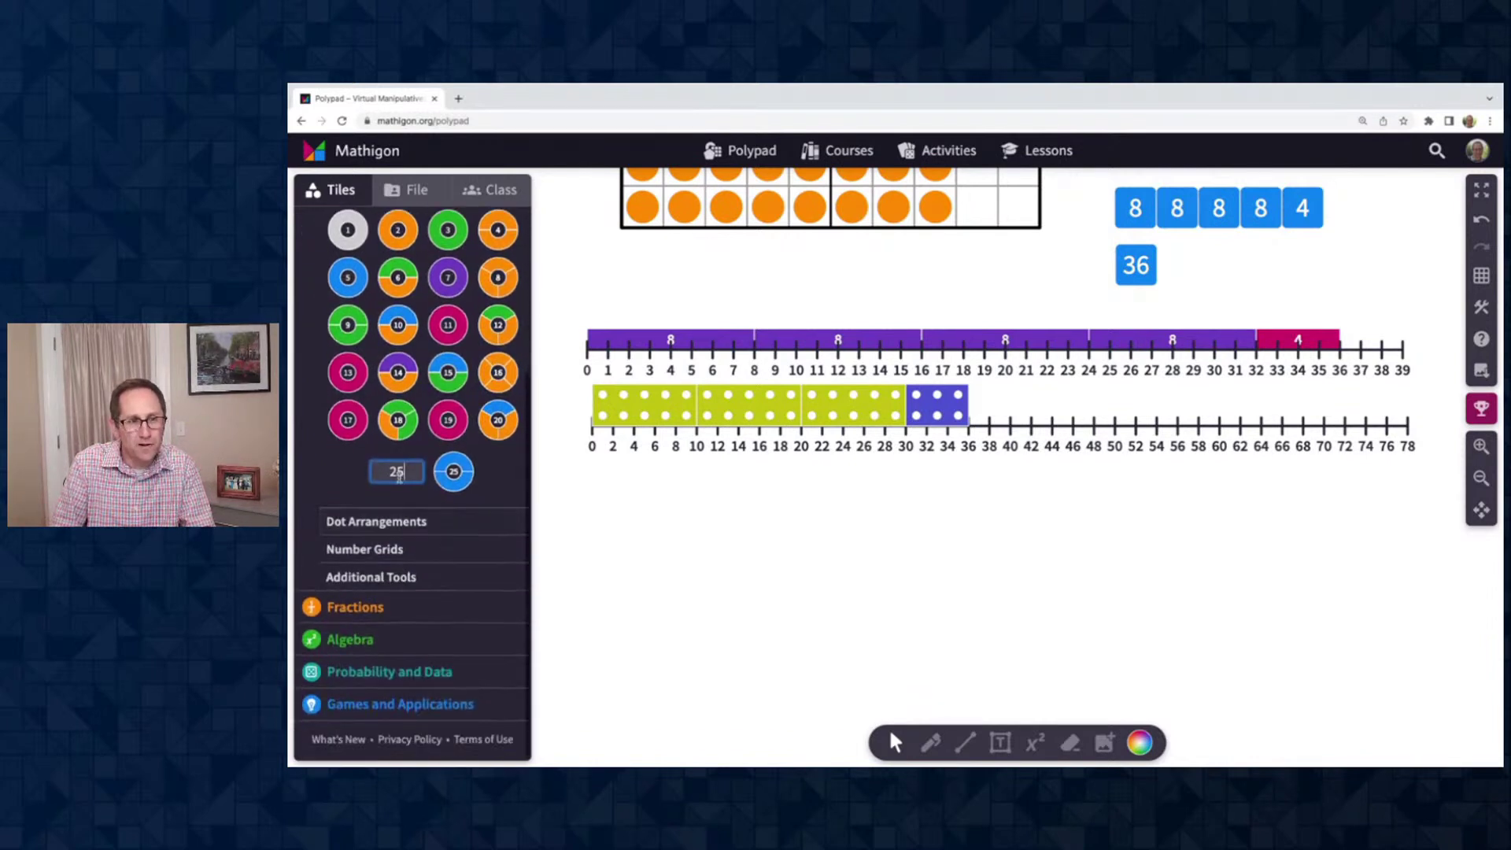
key("BackSpace")
key("BackSpace")
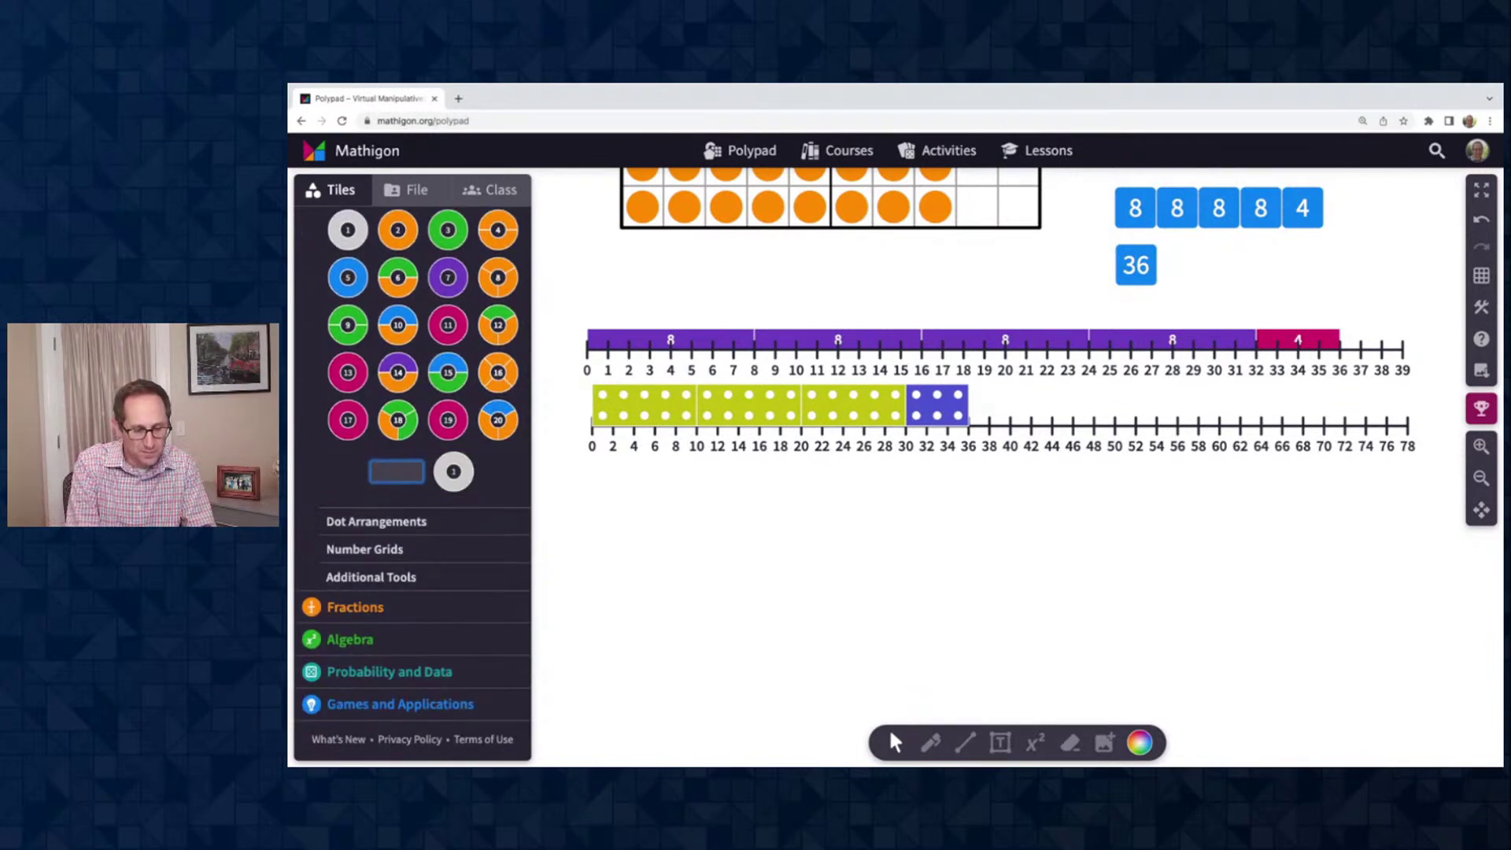
type("36")
left_click_drag(453, 472, 734, 543)
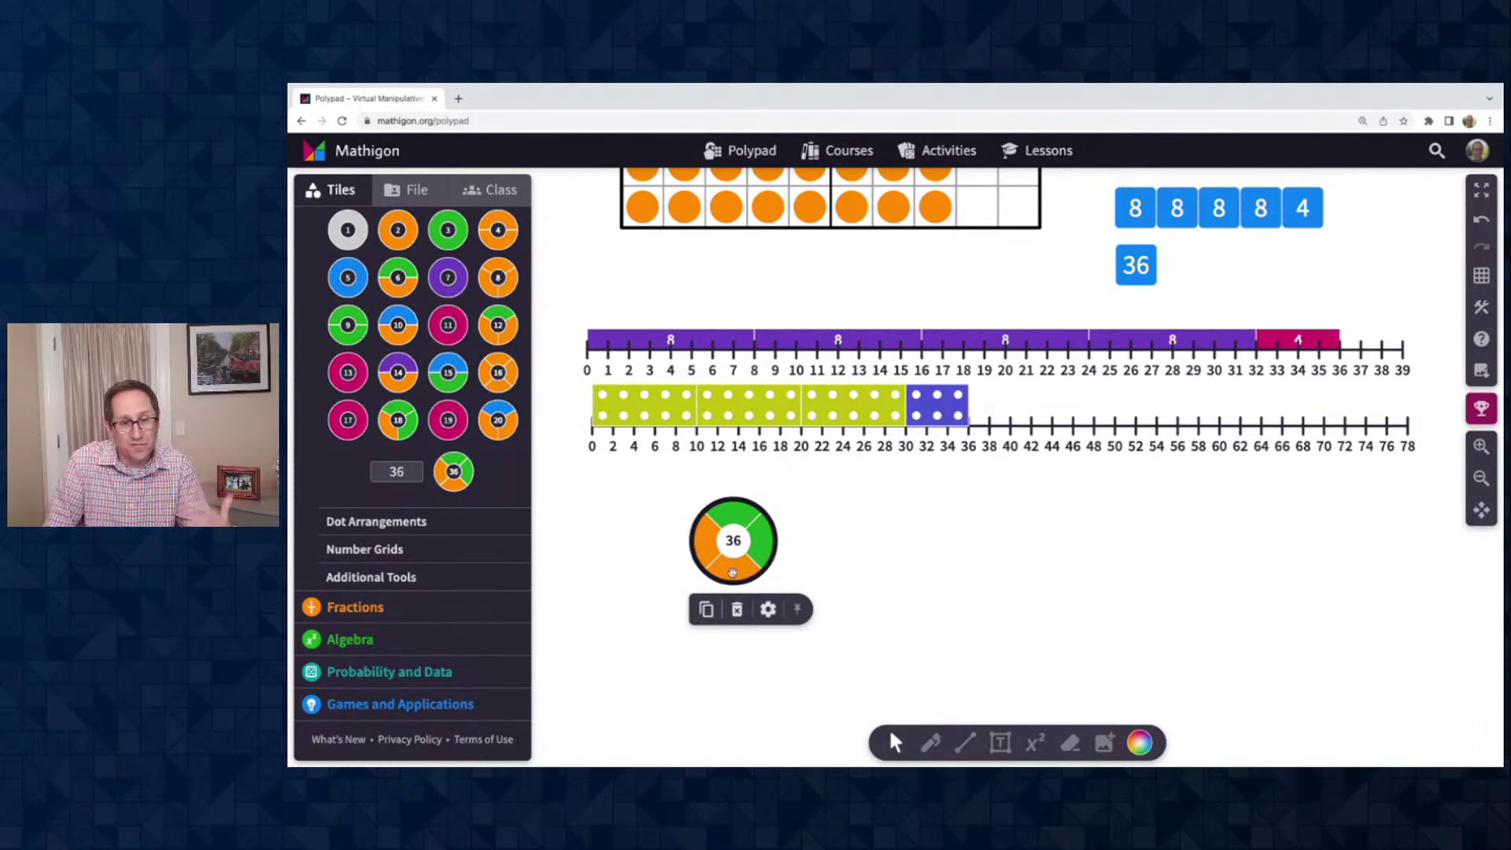
Split the 36 prime factor circle into separate circles of 2, 2, 3 and 3
left_click_drag(733, 572, 841, 570)
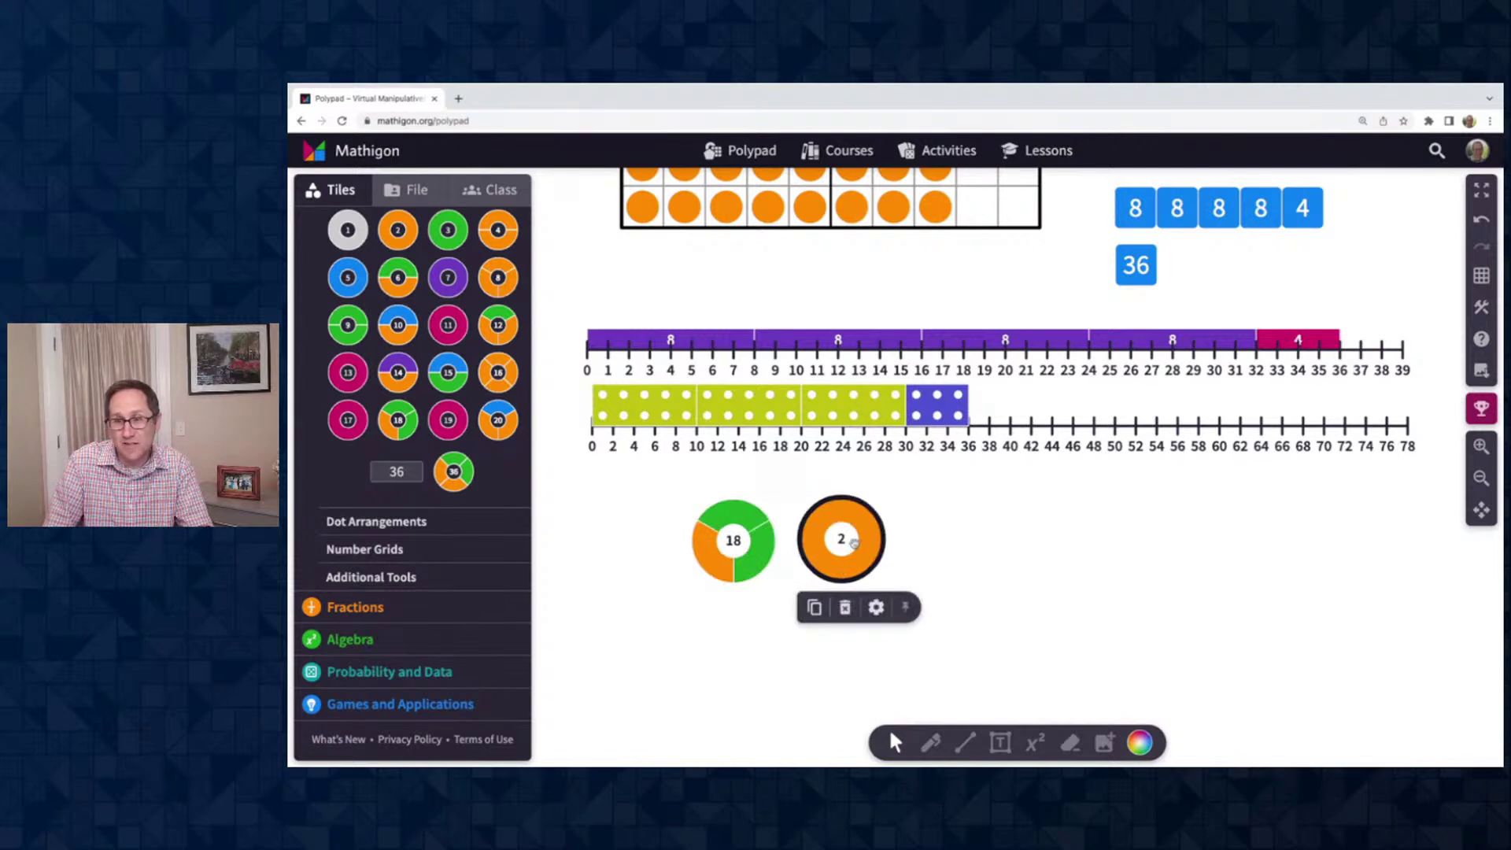
left_click_drag(834, 546, 641, 574)
left_click(764, 559)
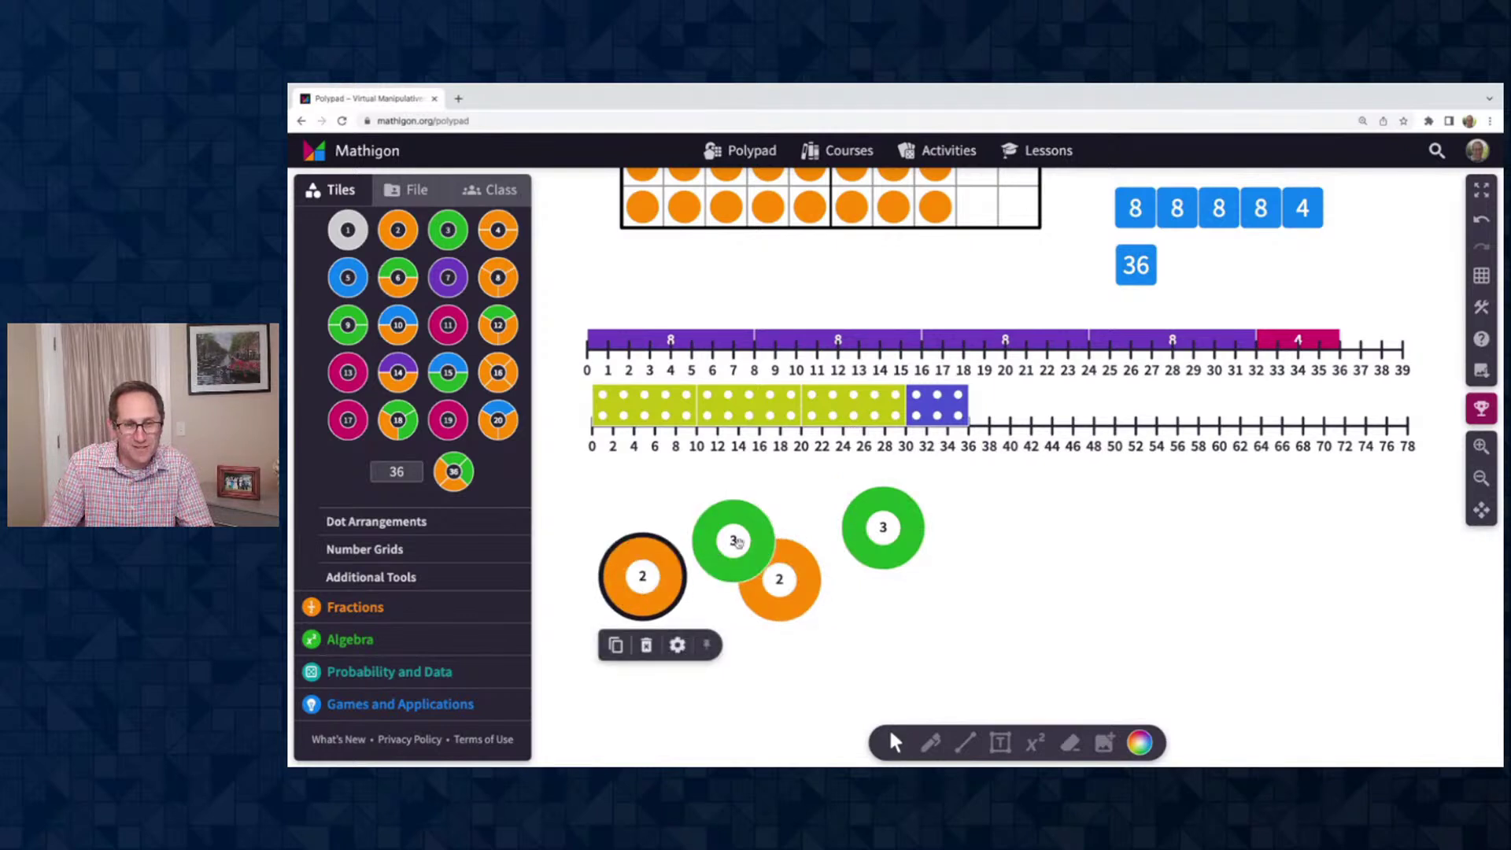
left_click_drag(730, 543, 719, 514)
left_click(929, 642)
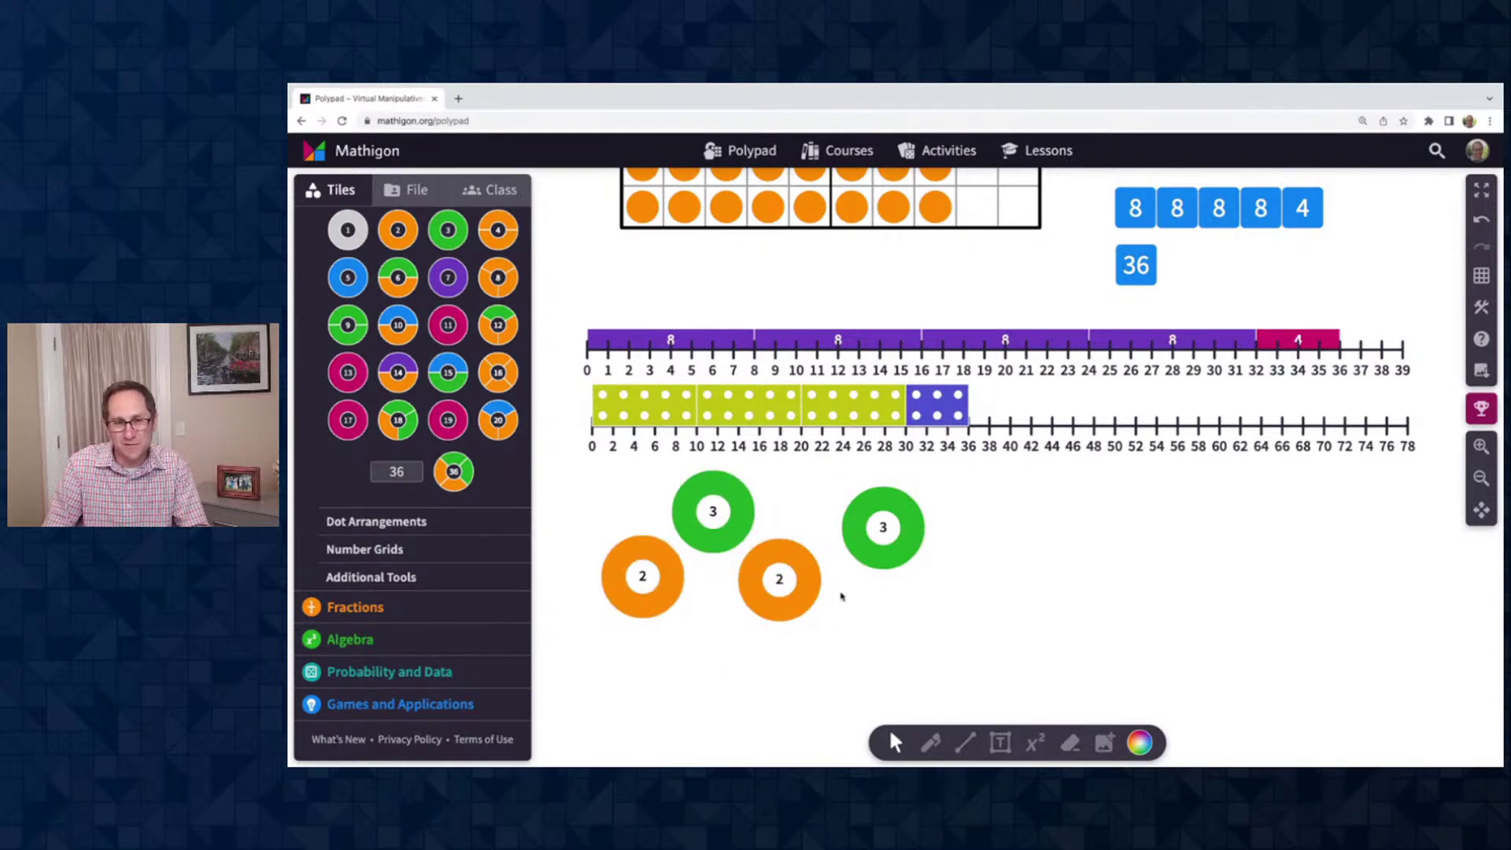
Merge the separate 2, 2, 3 and 3 circles back into one prime factor circle
left_click_drag(642, 577, 712, 511)
left_click_drag(779, 579, 721, 532)
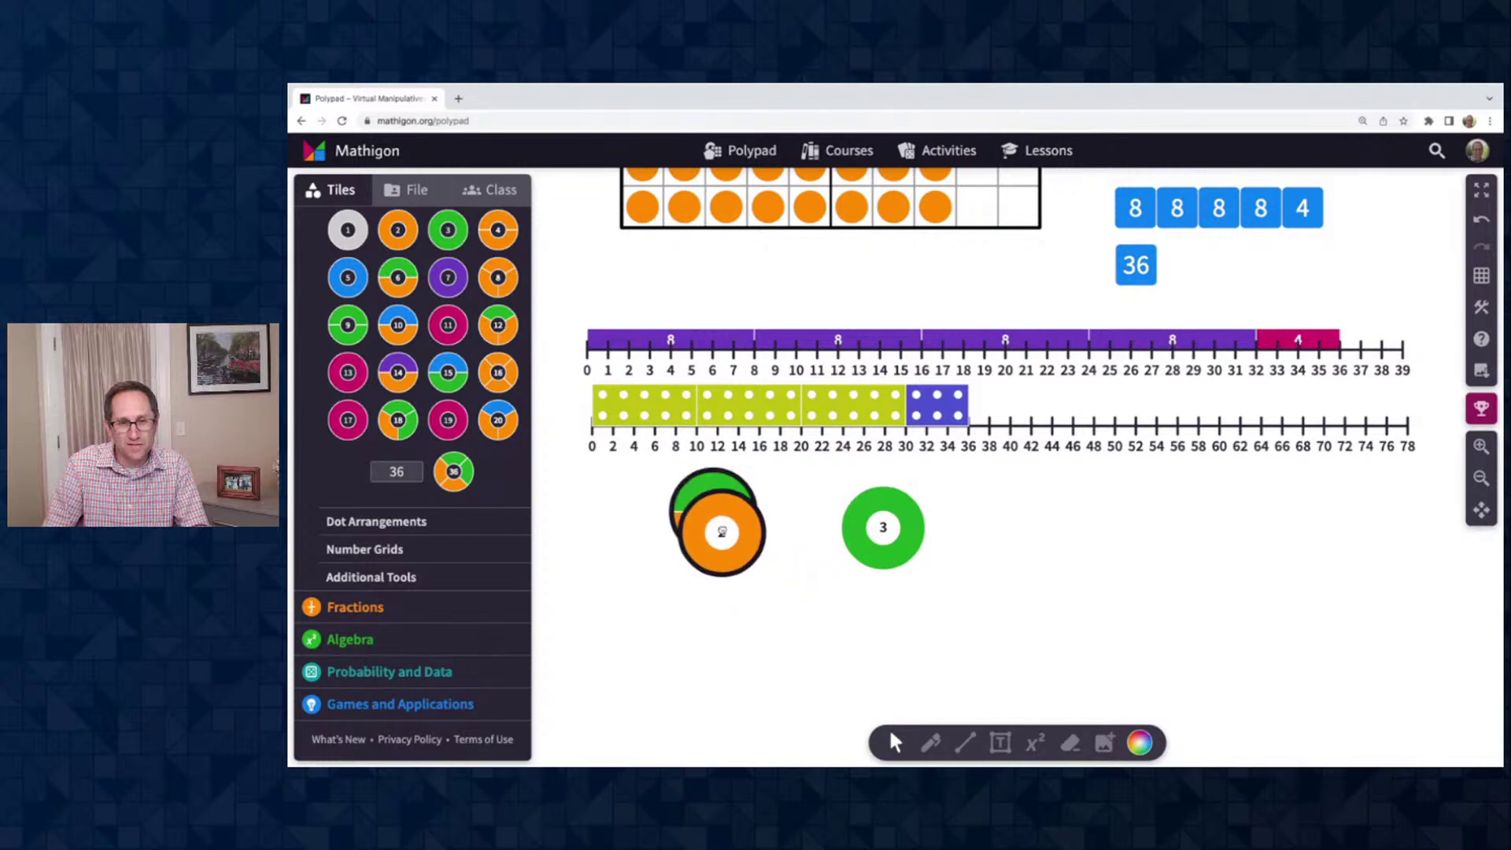
left_click_drag(886, 543, 725, 518)
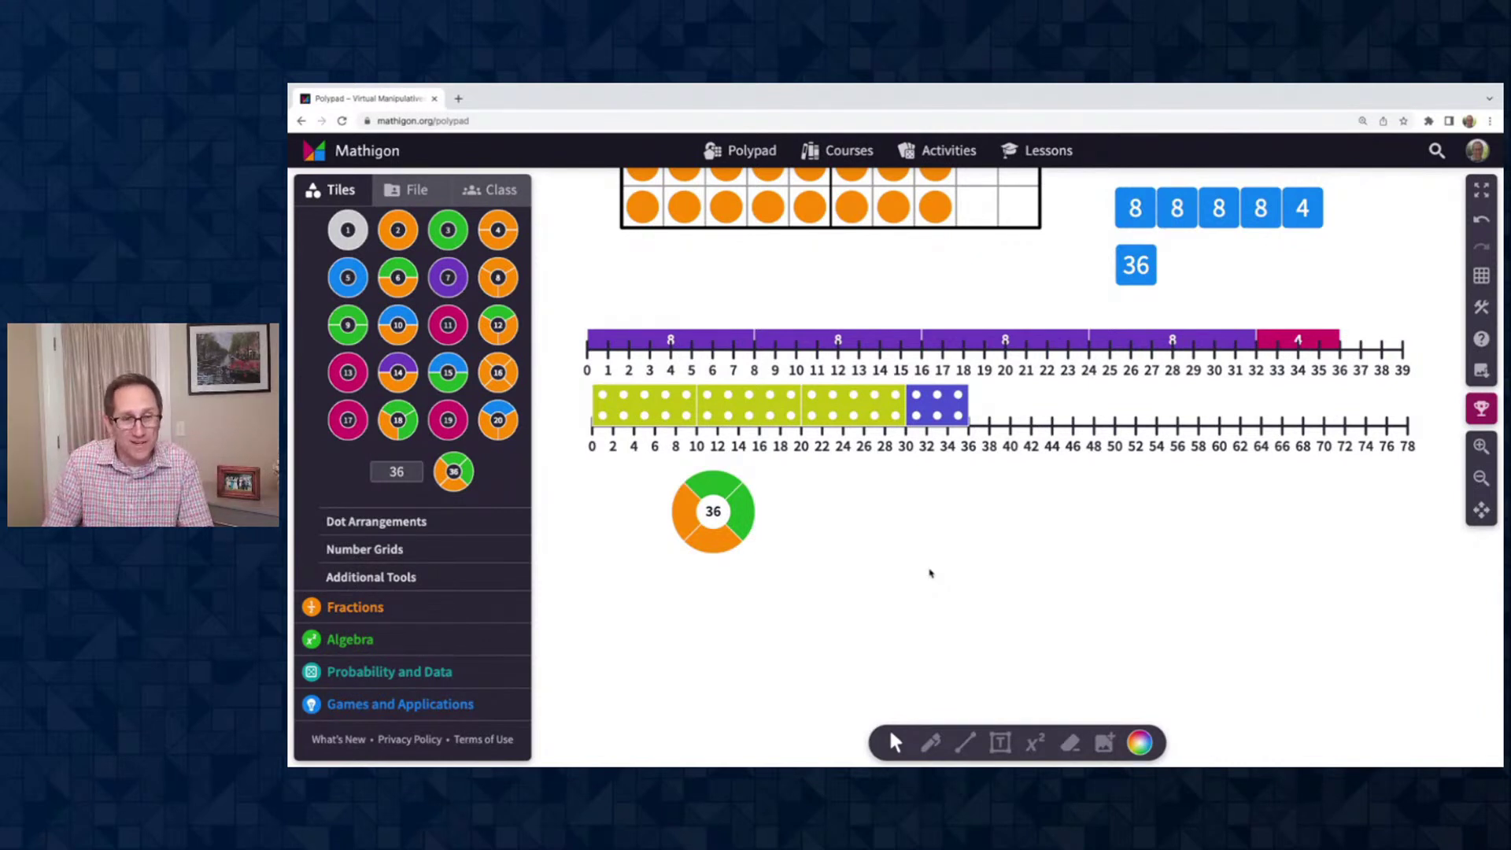
Move the 36 prime factor circle above the number lines, to the right of the blue number cards
scroll(930, 573, "down", 3)
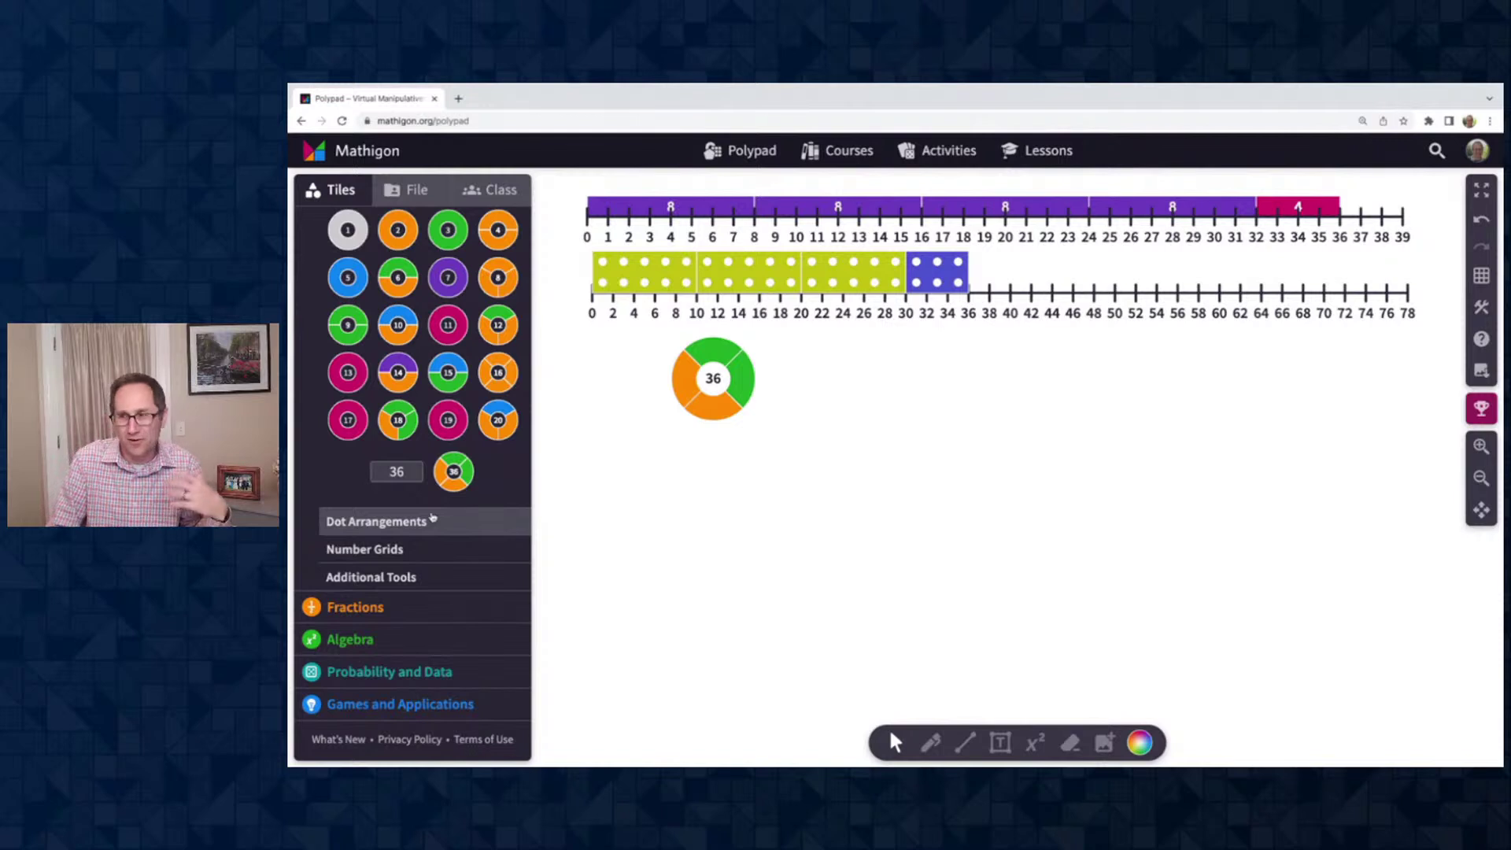
scroll(799, 607, "up", 3)
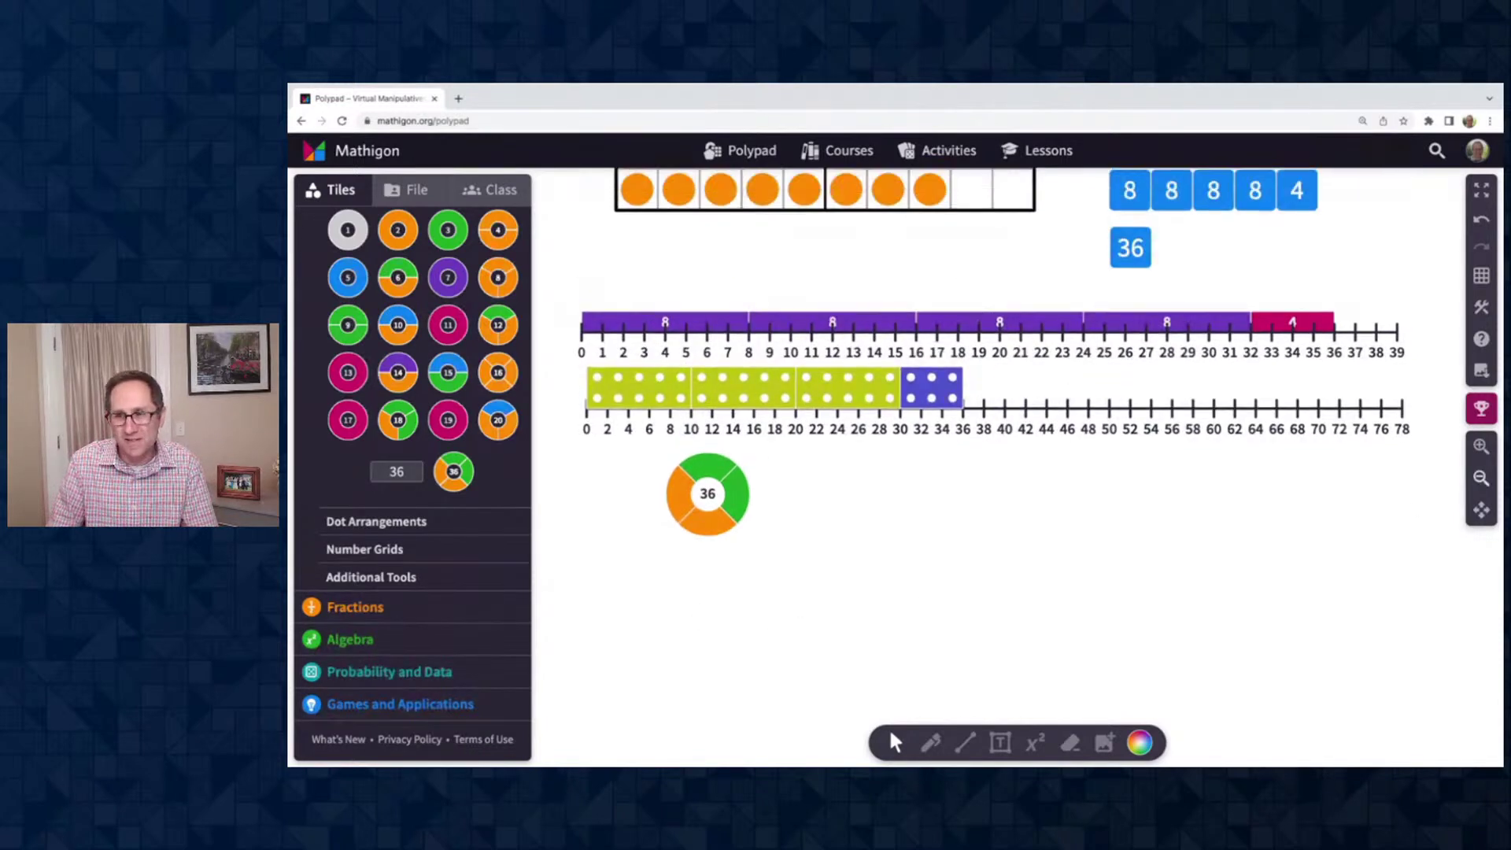
left_click(1481, 478)
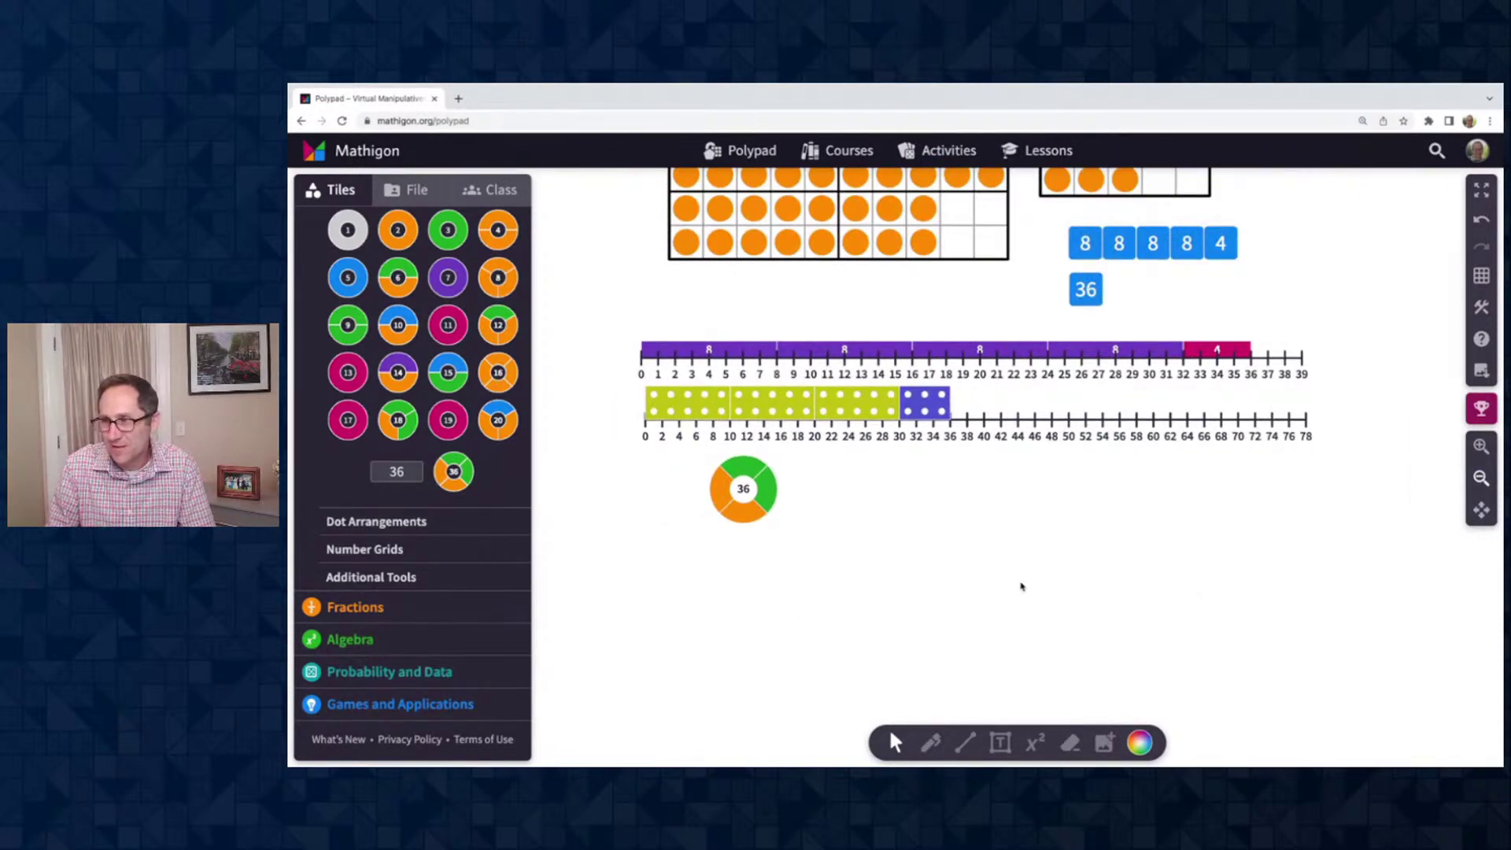
scroll(1020, 586, "up", 6)
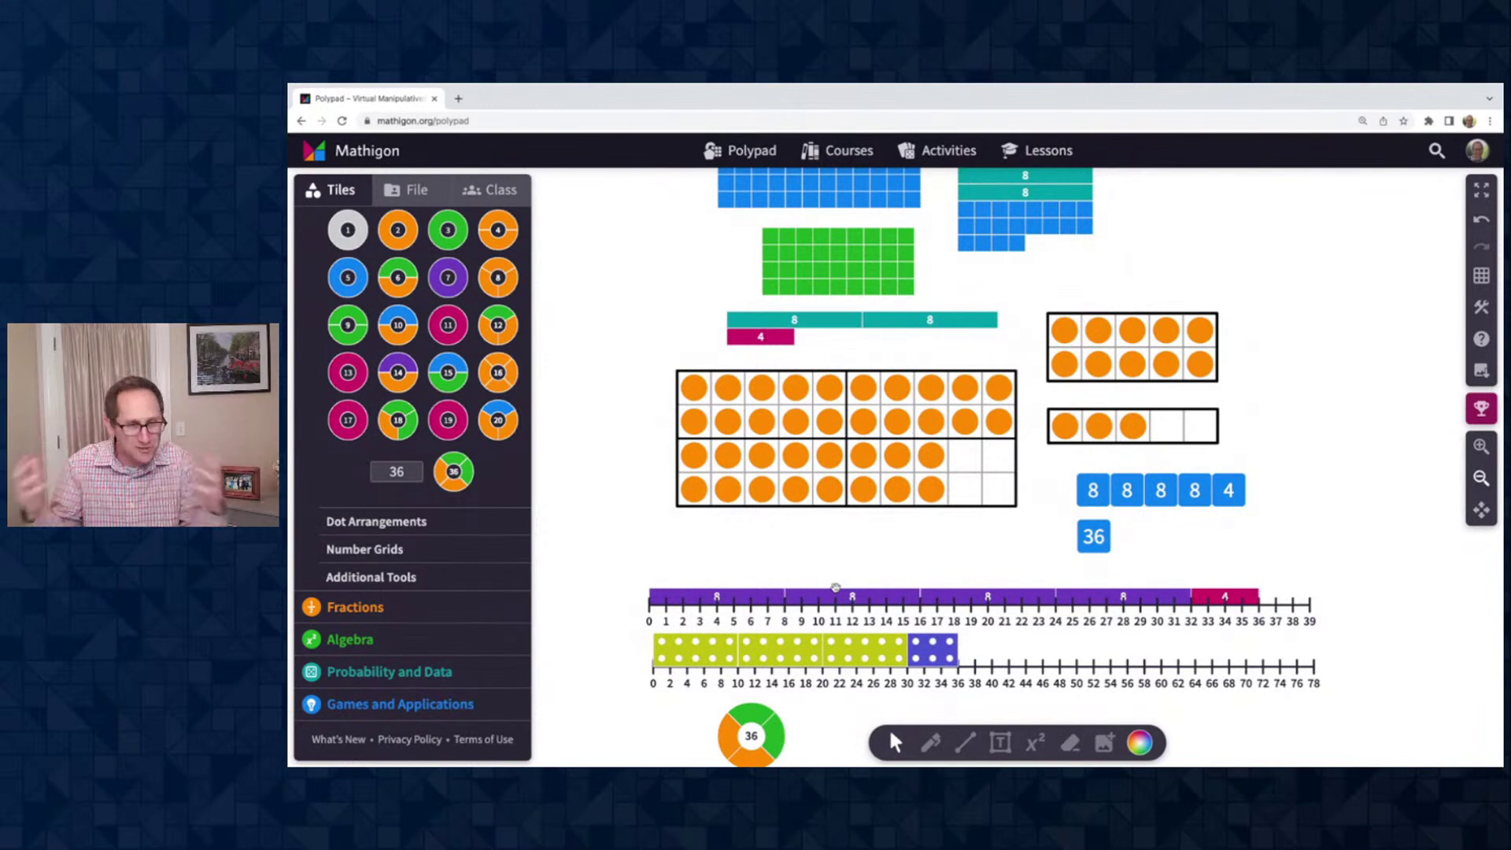
scroll(836, 587, "down", 6)
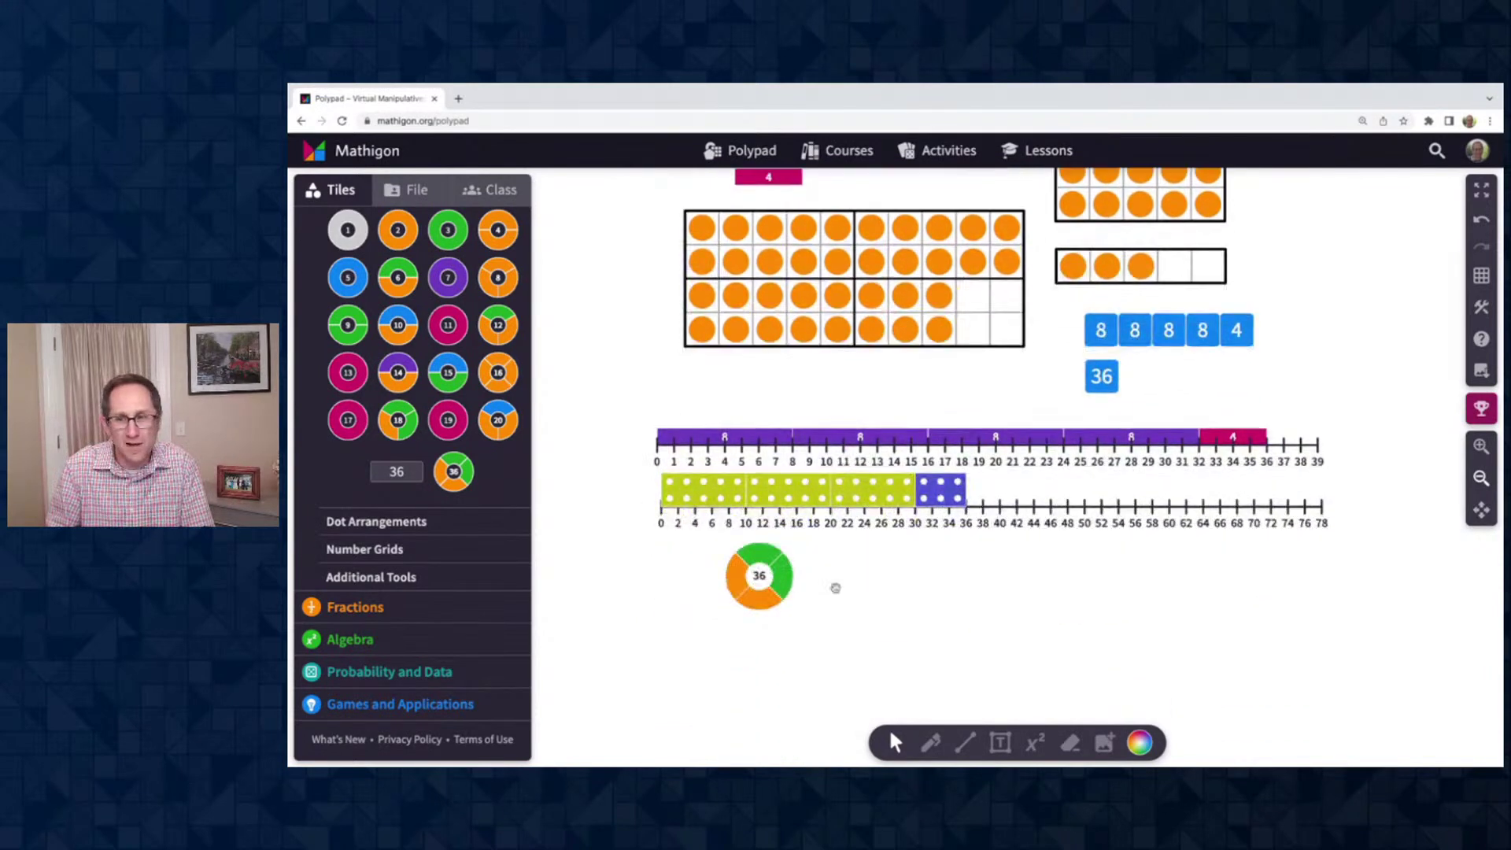
scroll(836, 588, "down", 2)
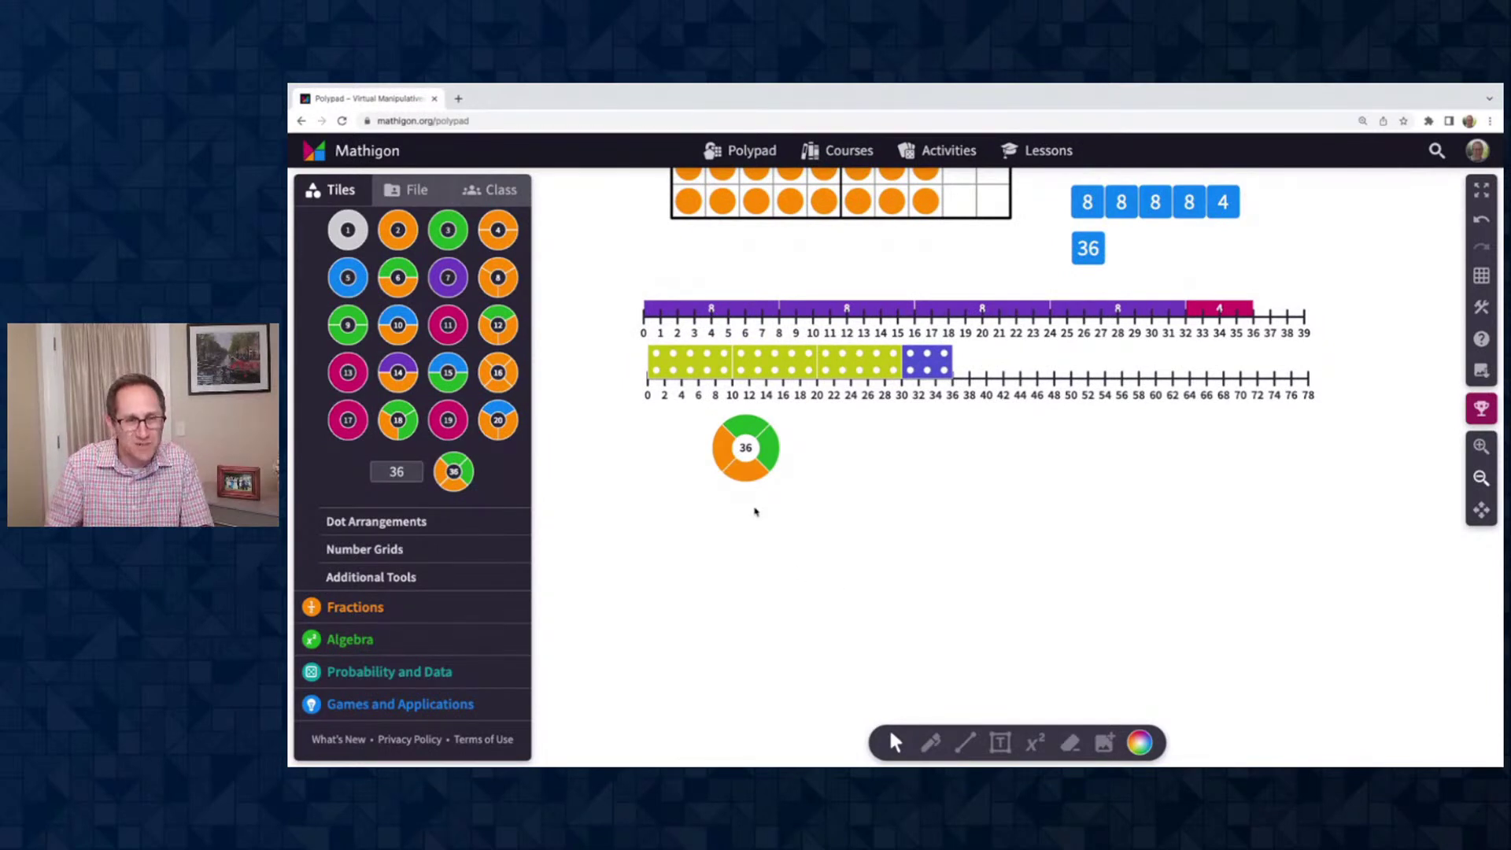
left_click(746, 476)
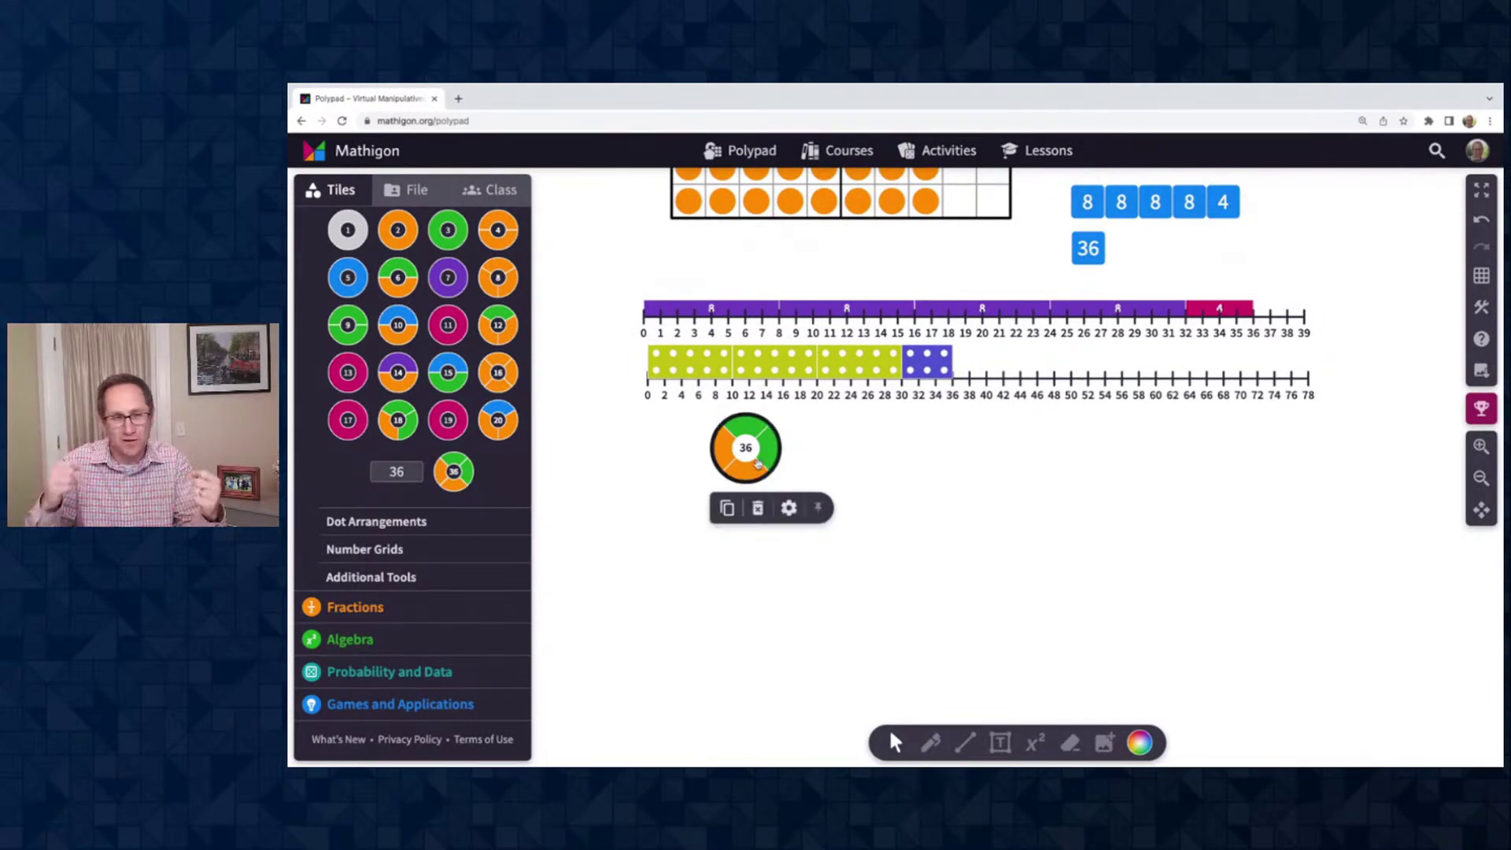
left_click(409, 521)
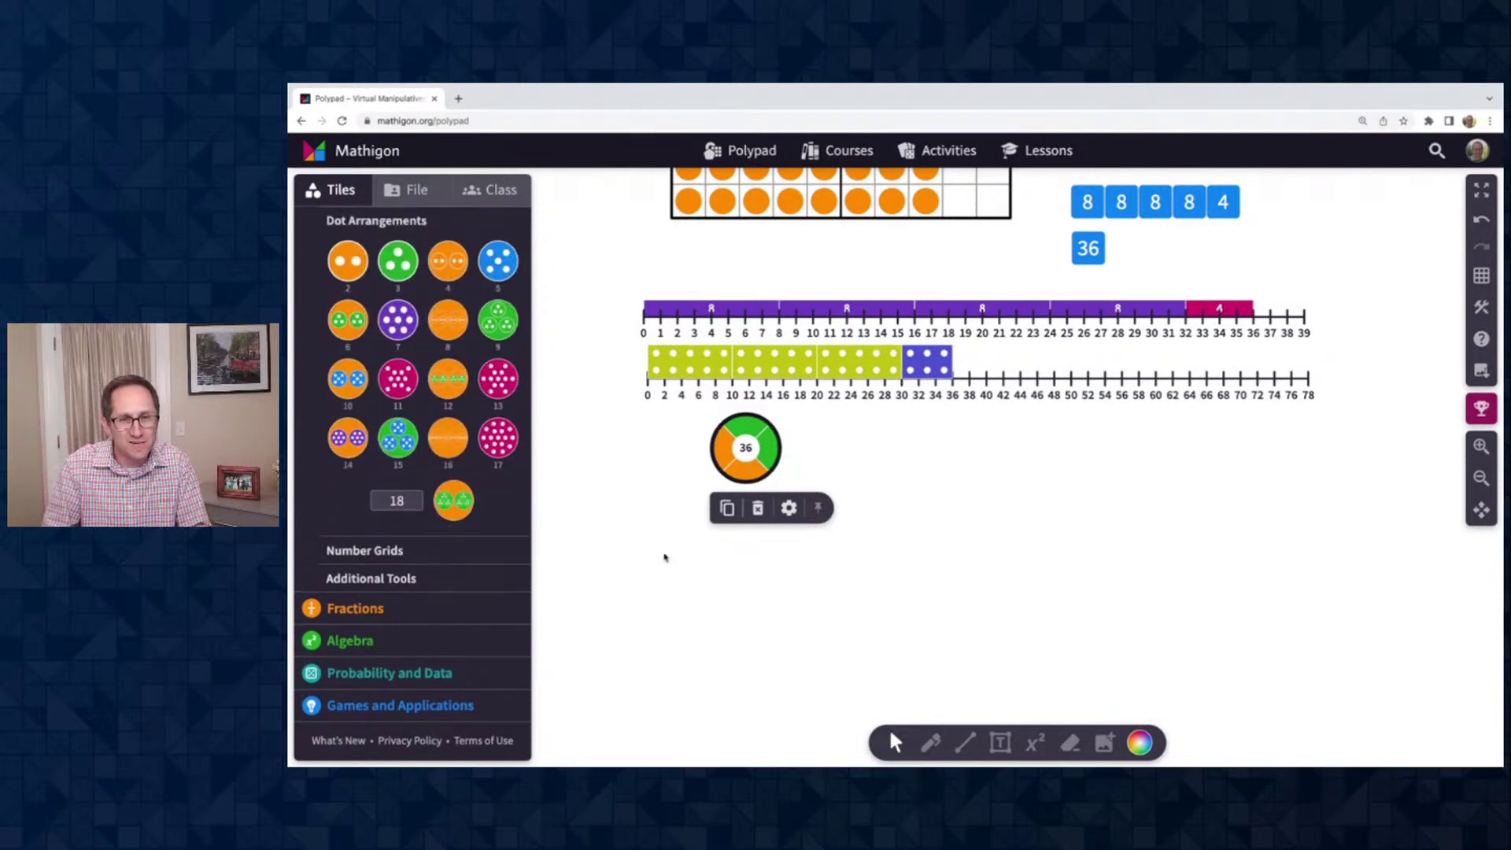
left_click_drag(751, 466, 1345, 228)
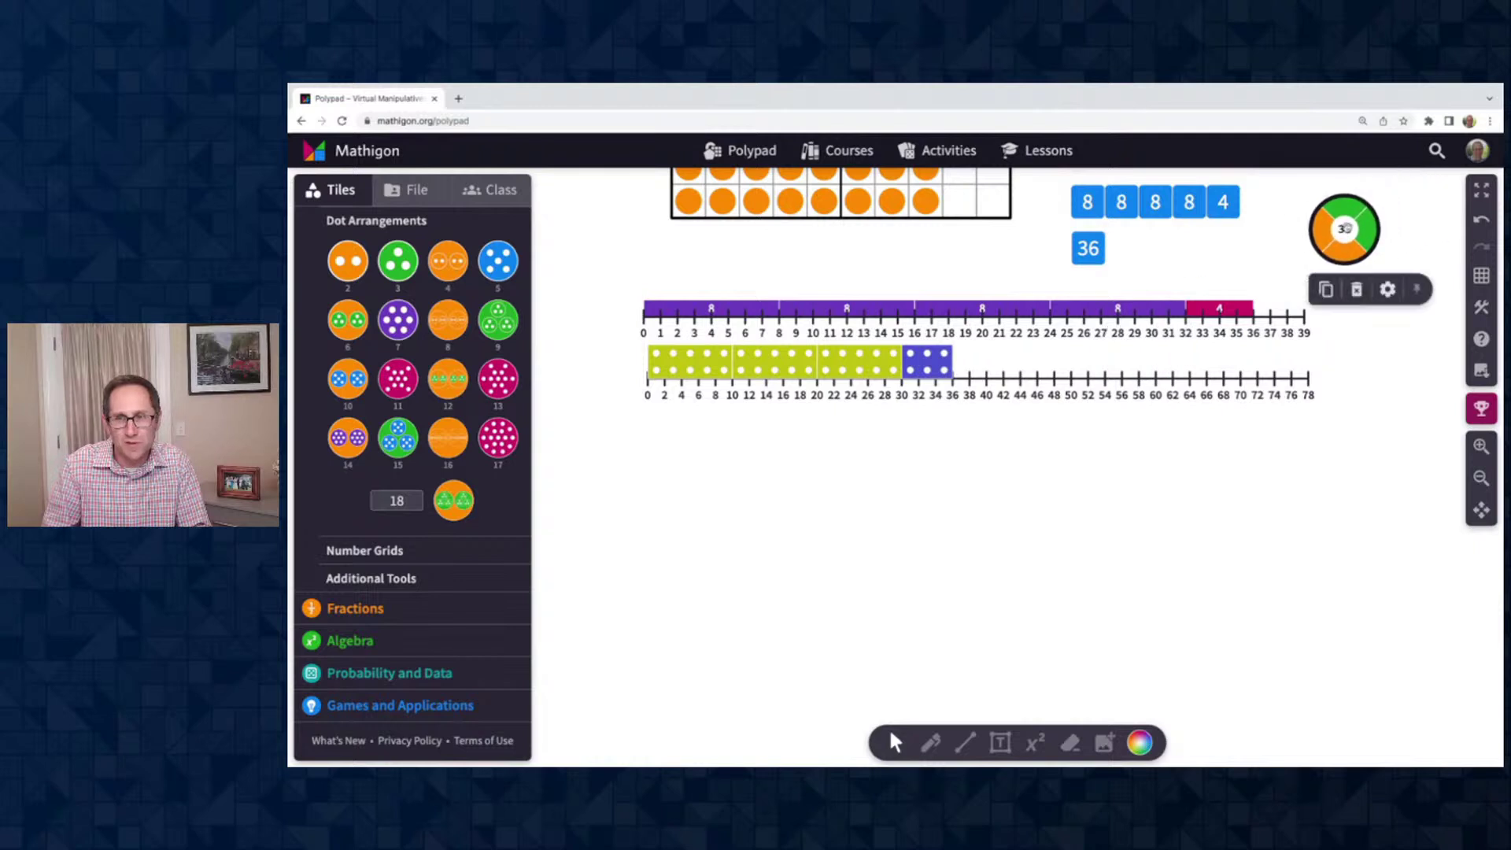
Create a dot arrangement for 36 and place it below the number lines
left_click(397, 500)
key("BackSpace")
key("BackSpace")
type("36")
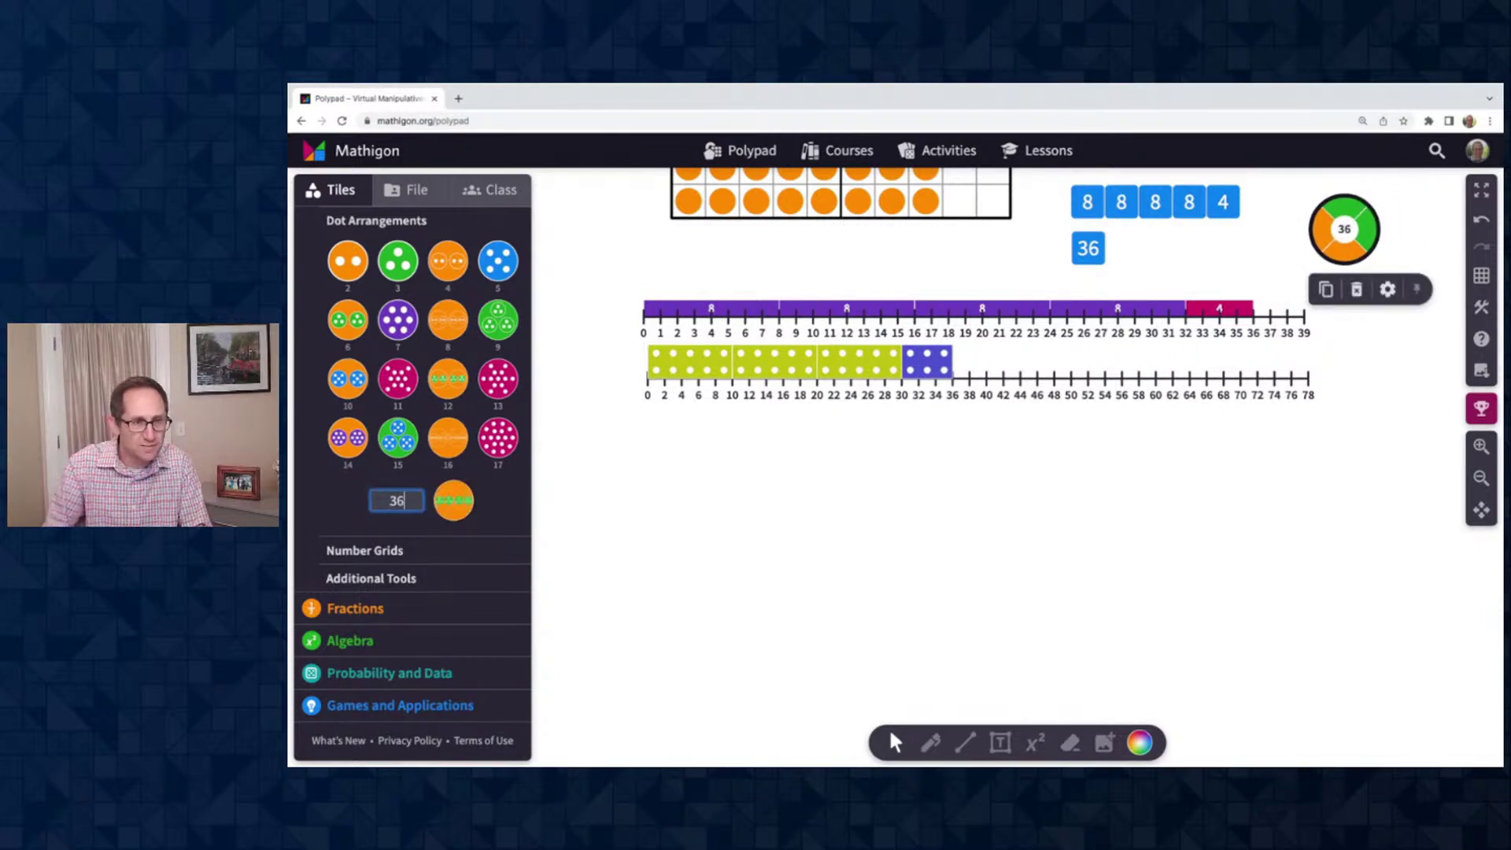
left_click_drag(454, 501, 766, 577)
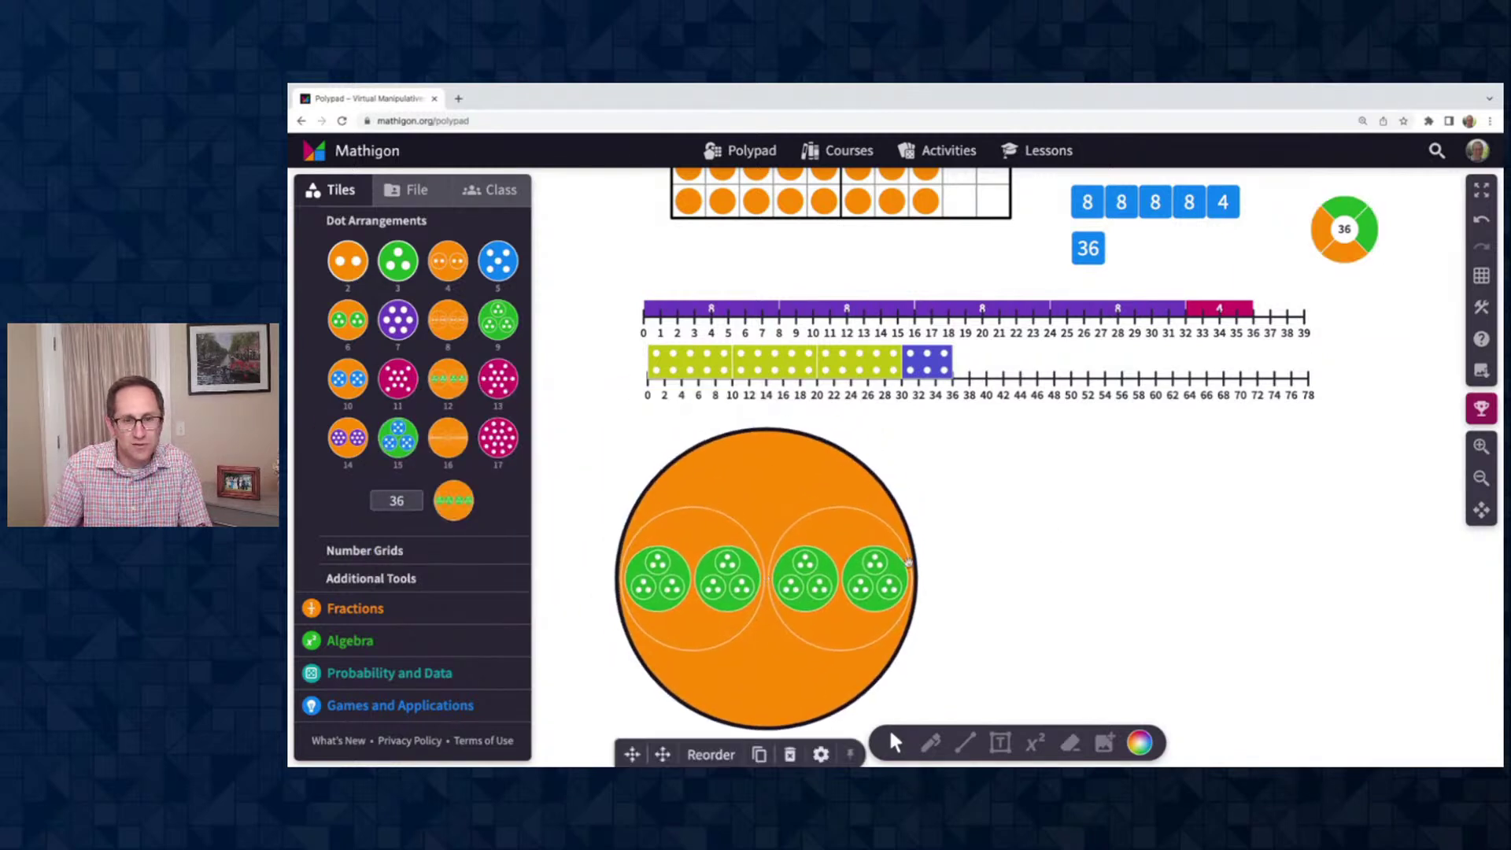
Split a nine-dot group off the 36-dot arrangement and merge it back in
scroll(1061, 534, "down", 2)
left_click_drag(899, 528, 993, 508)
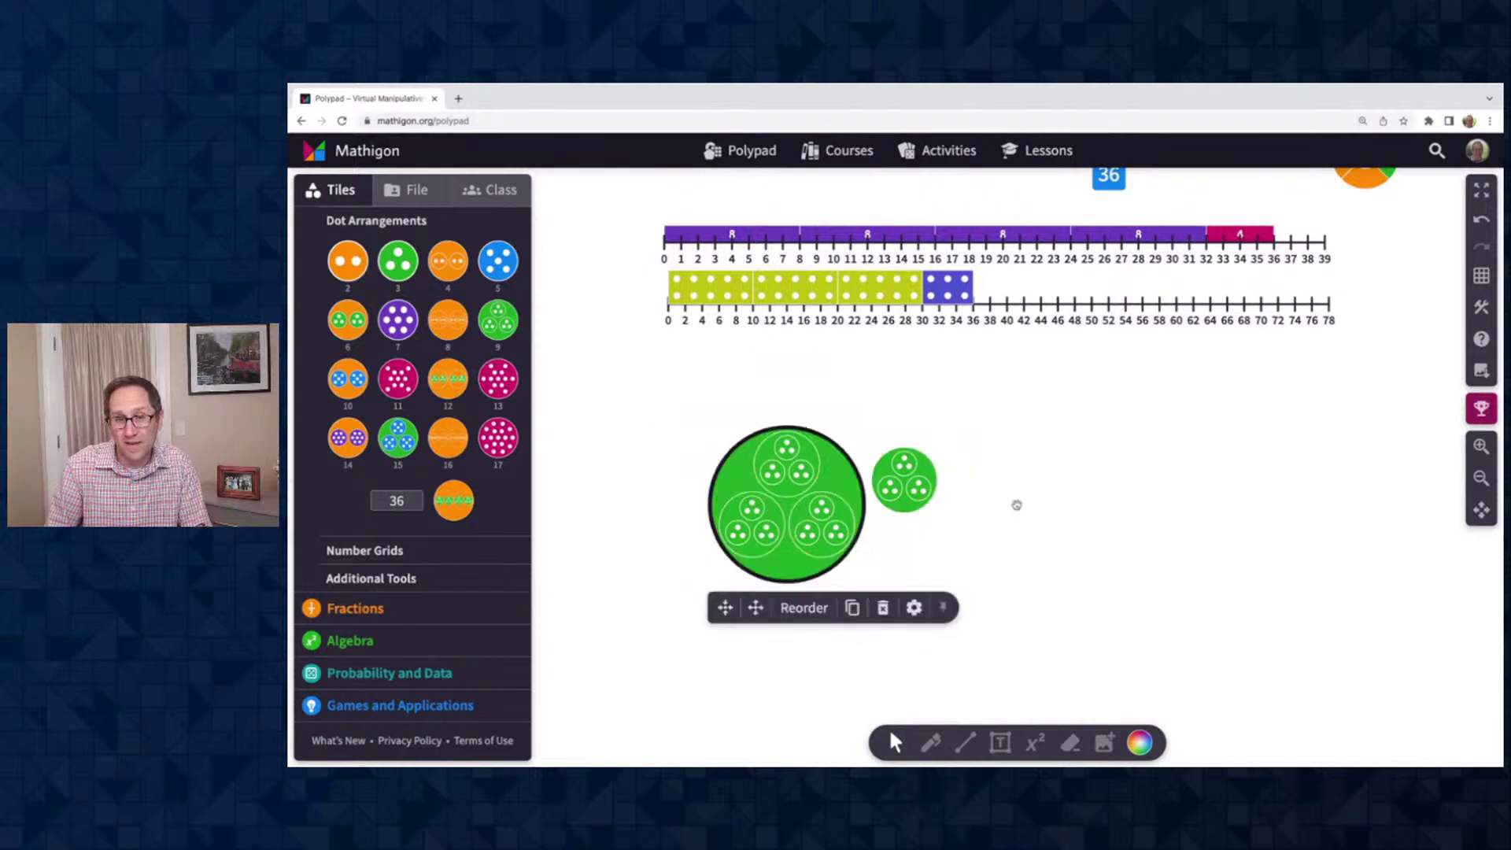
left_click_drag(913, 503, 826, 495)
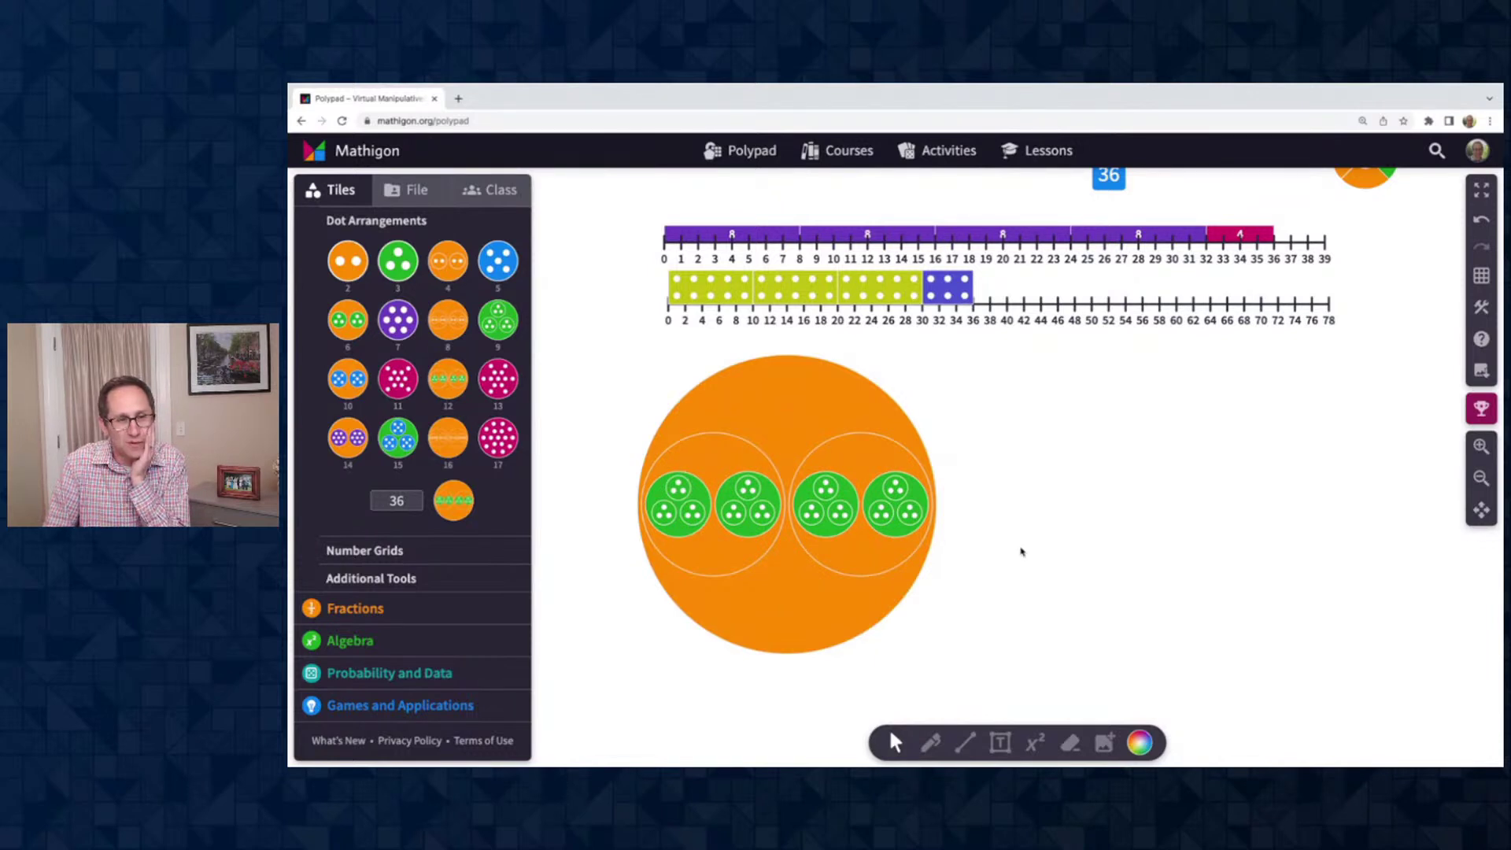
Place two prime factor circles of 2 side by side below the 36-dot arrangement
scroll(1037, 554, "down", 2)
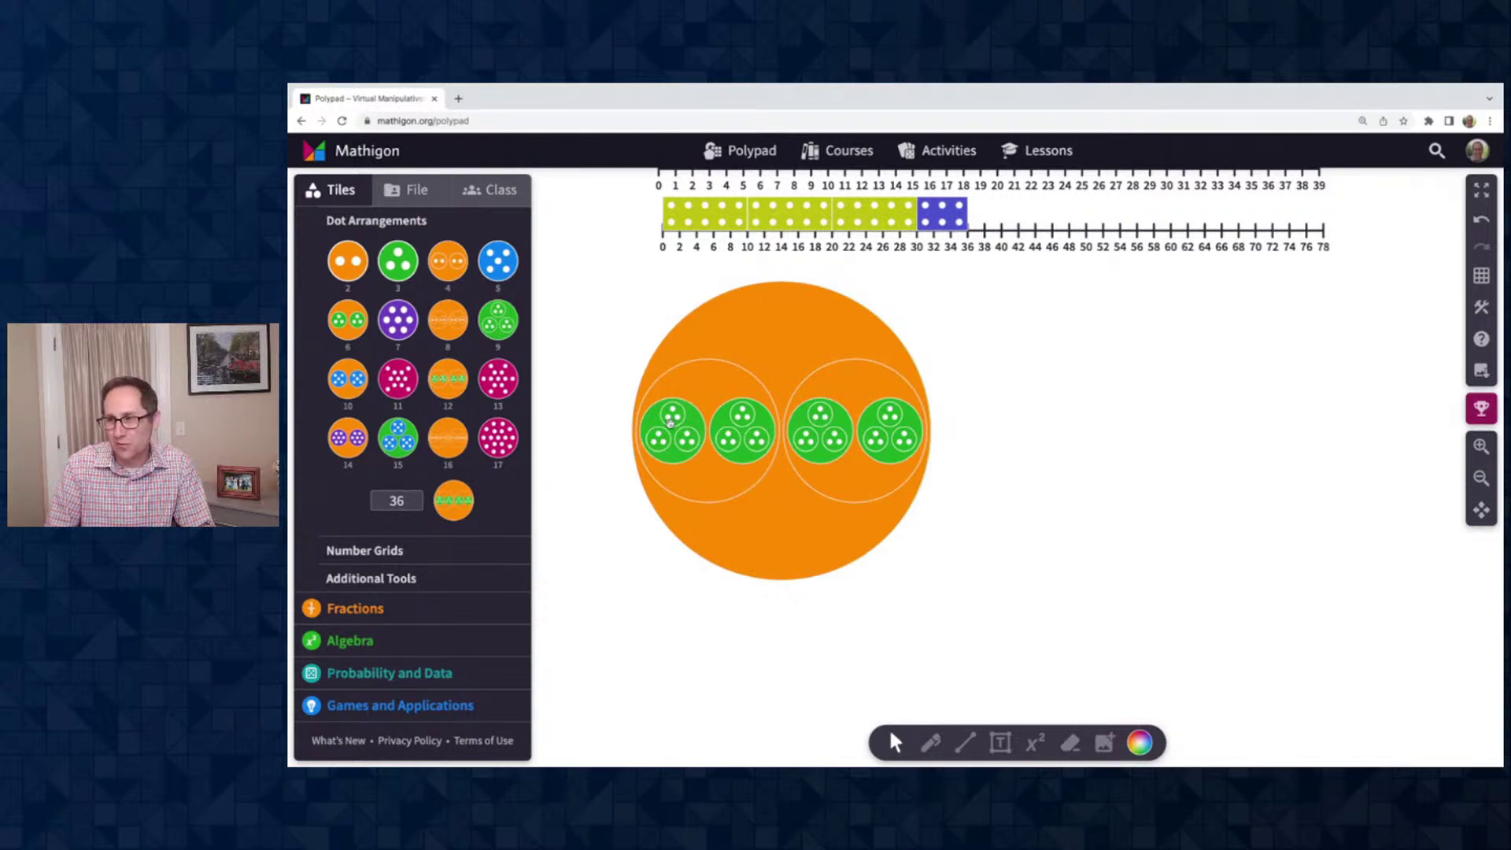
scroll(399, 355, "up", 2)
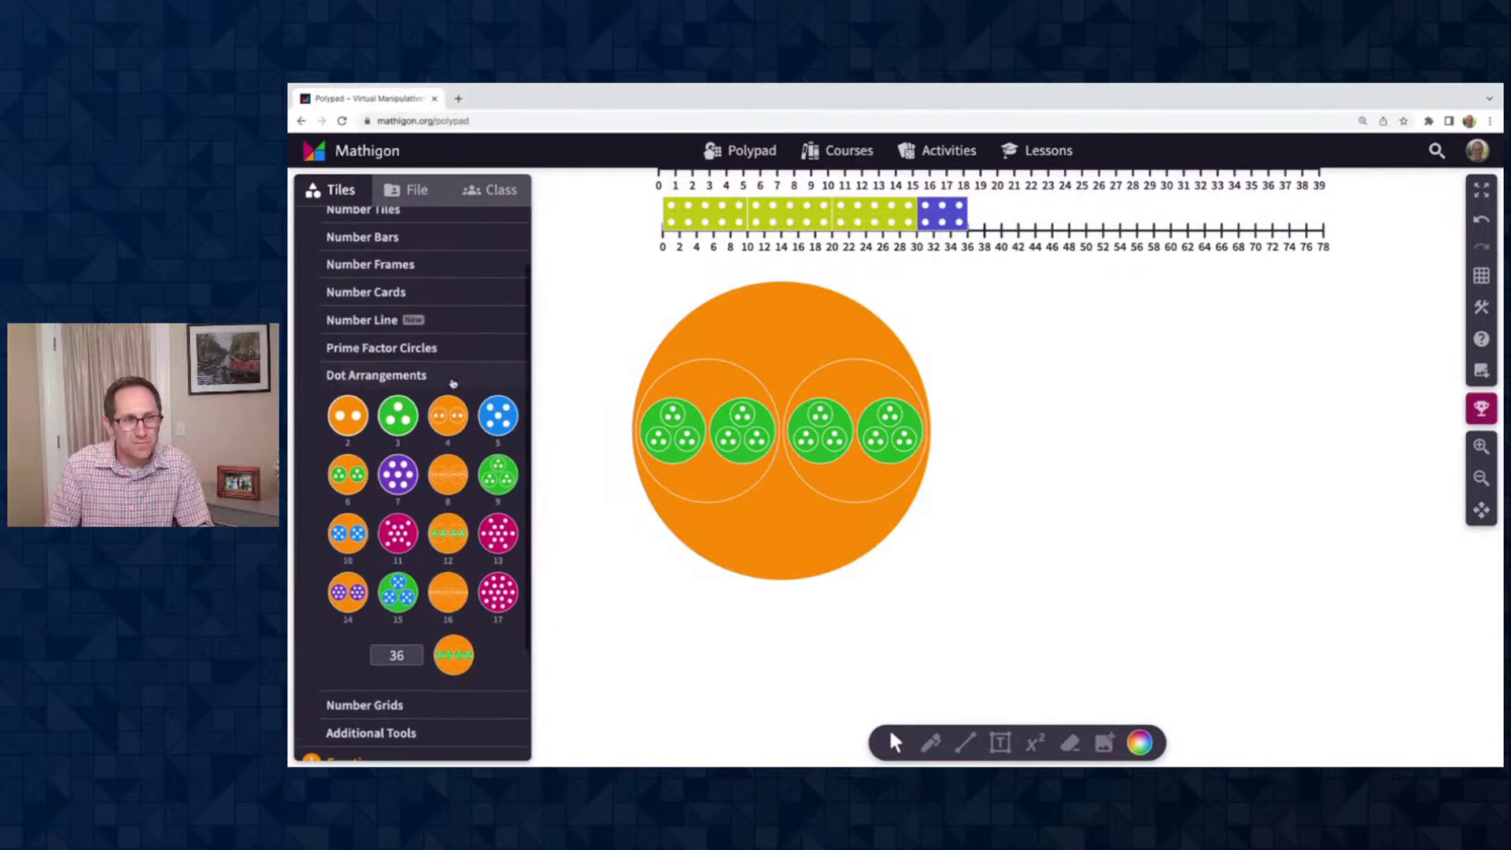
left_click(399, 351)
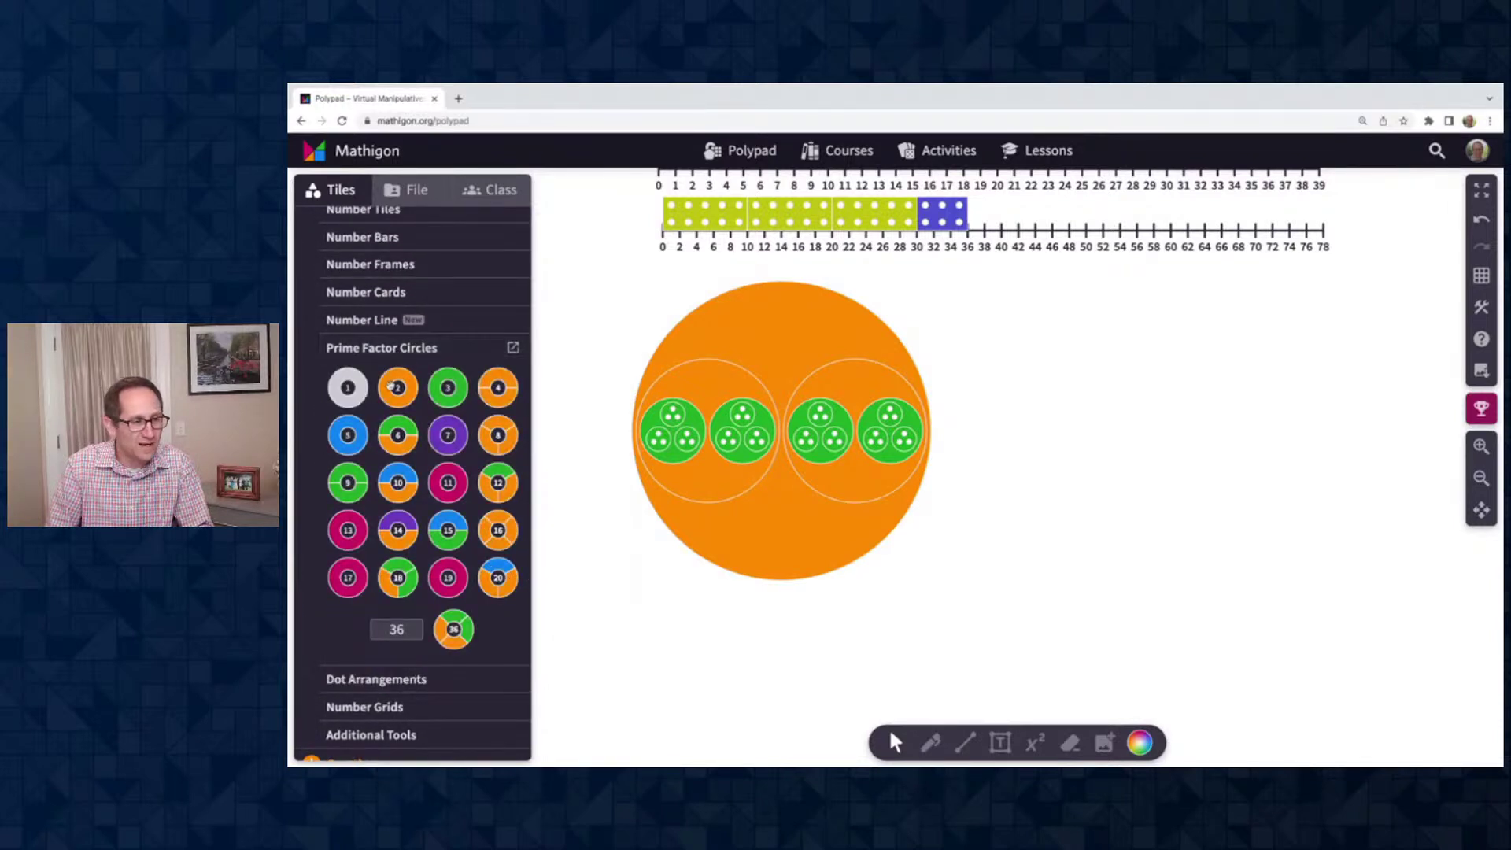
left_click_drag(391, 386, 751, 608)
key("ctrl+d")
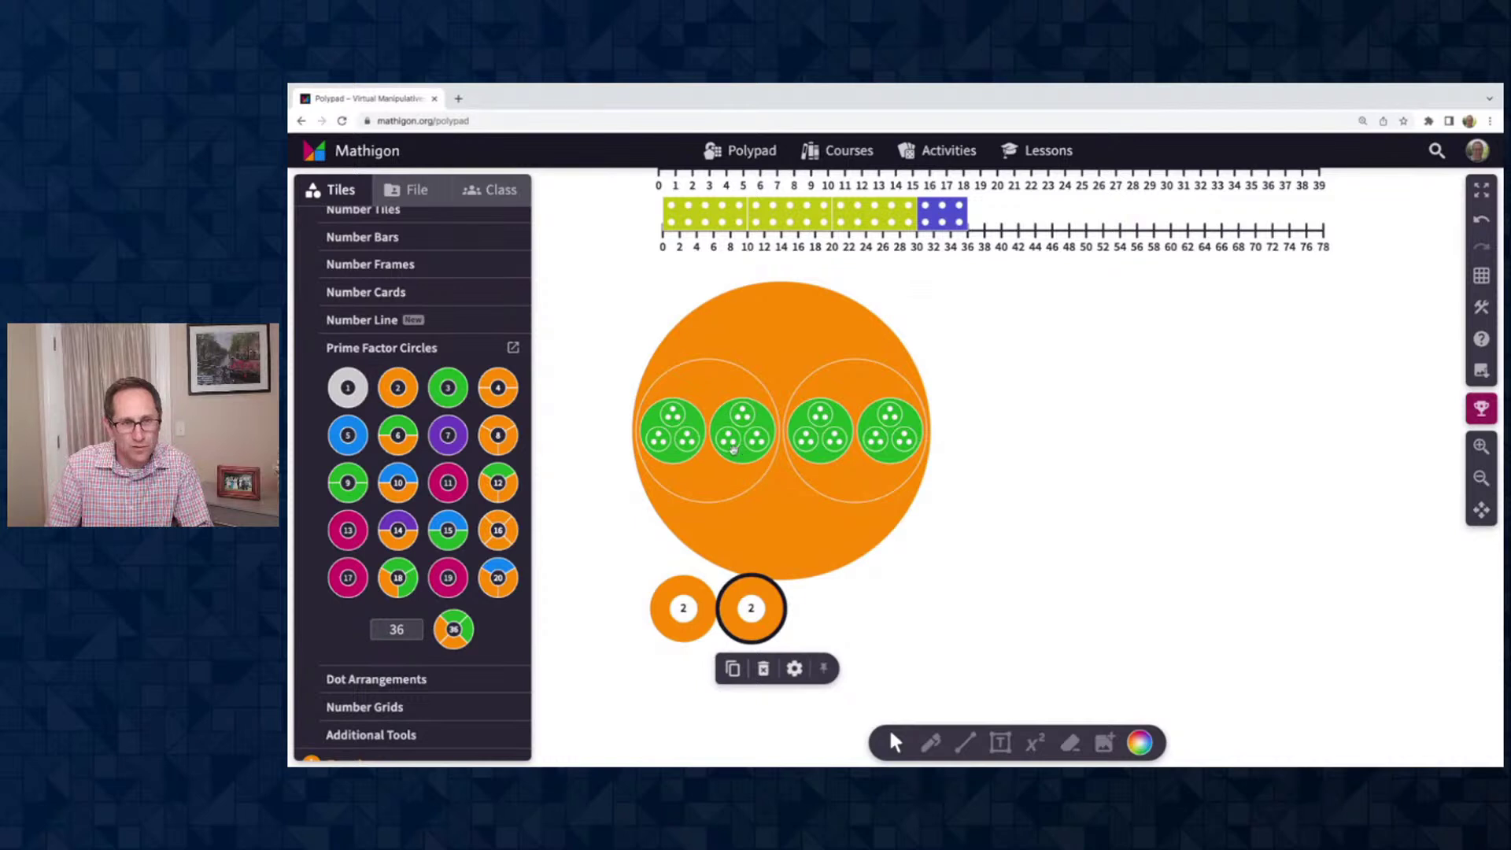
Add two prime factor circles of 3 beside the 2 circles and shift the row of four slightly down
left_click_drag(447, 394, 818, 614)
left_click(752, 608)
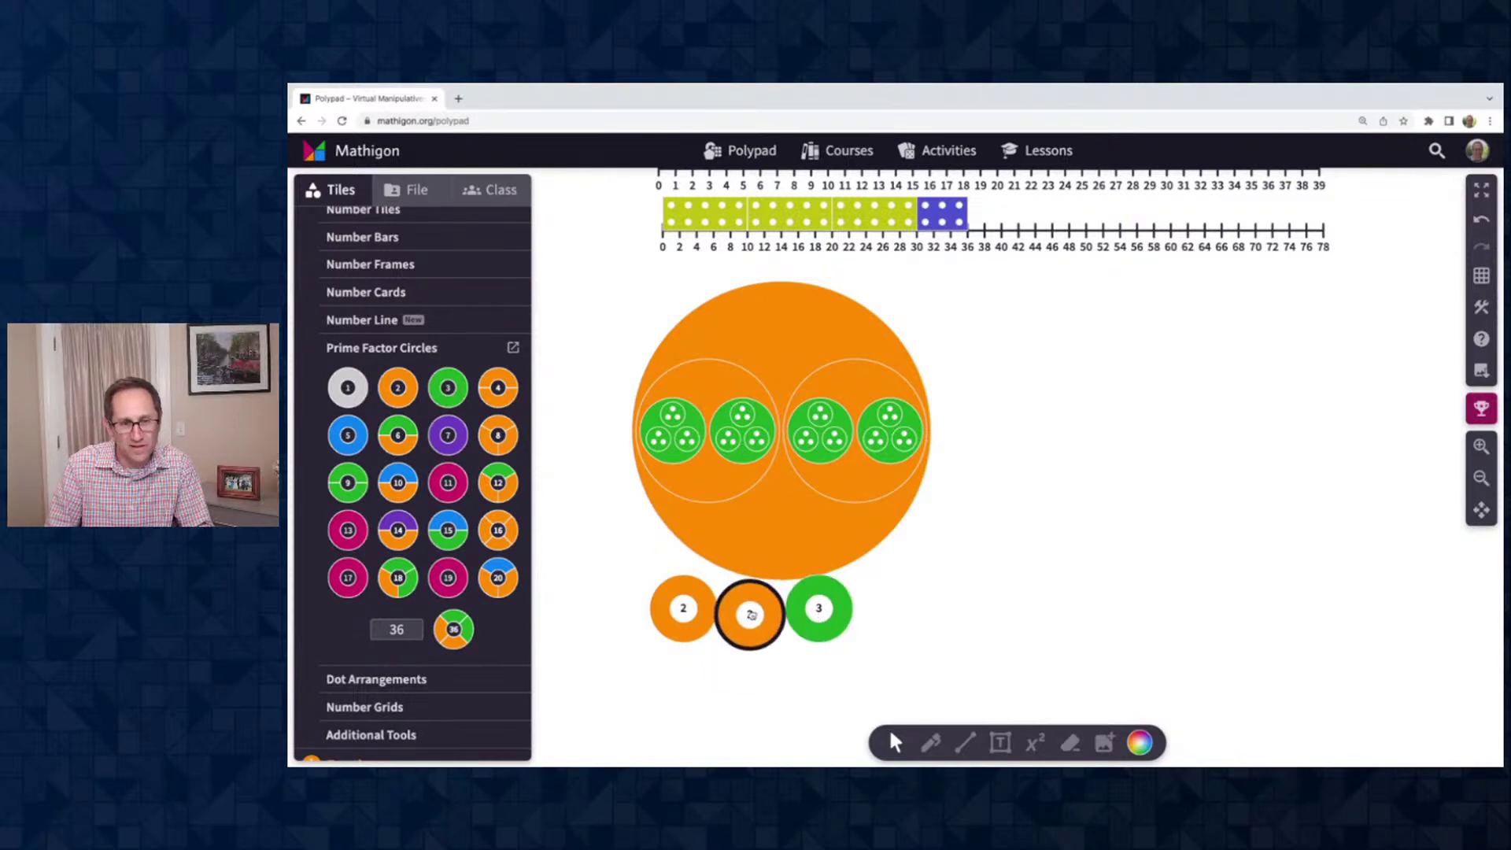
left_click(831, 618)
key("ctrl+d")
left_click_drag(613, 591, 882, 625)
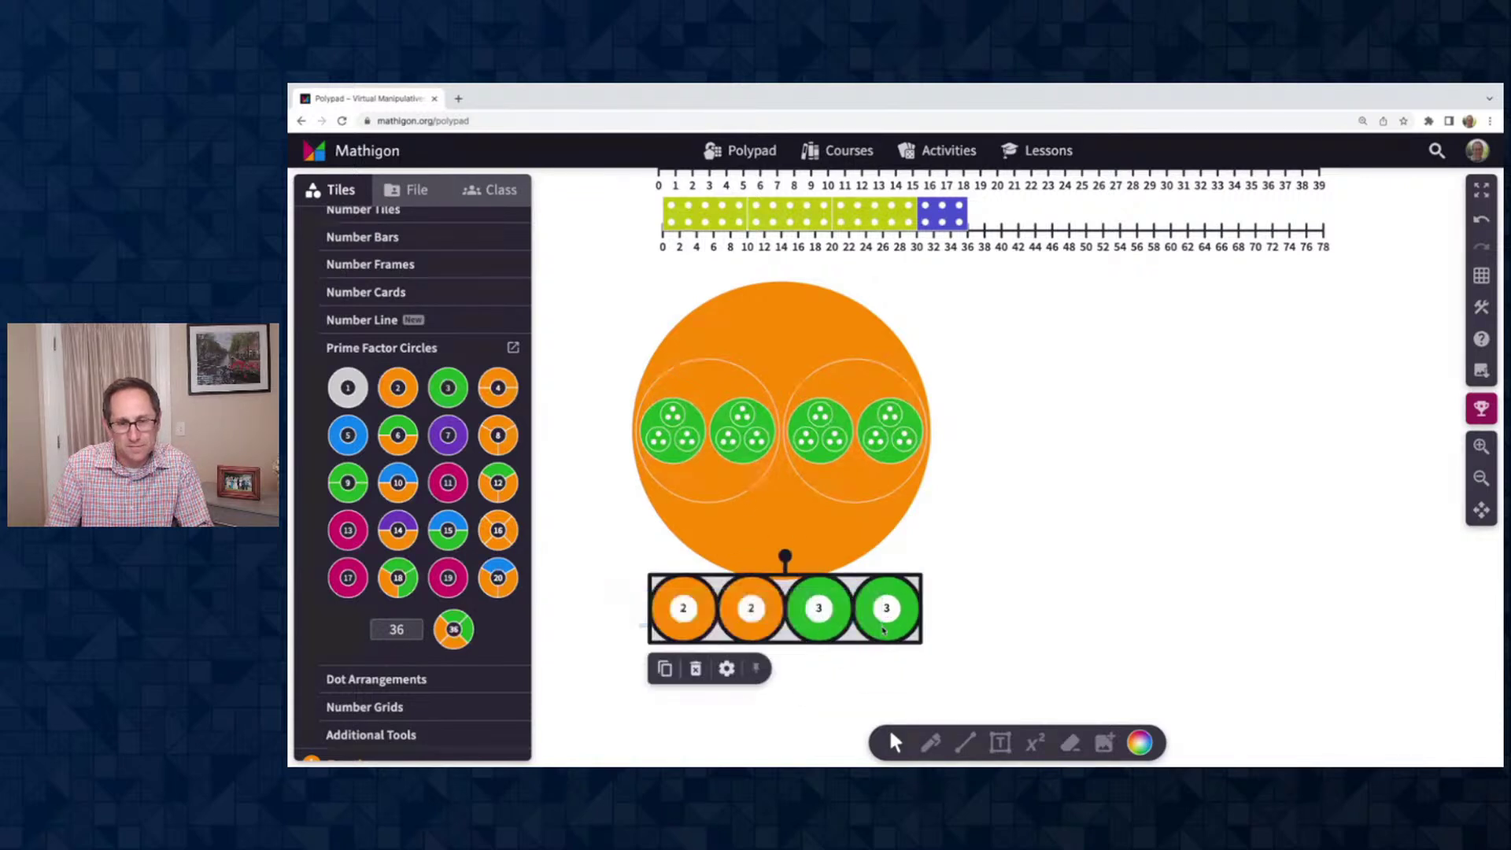
left_click(1063, 607)
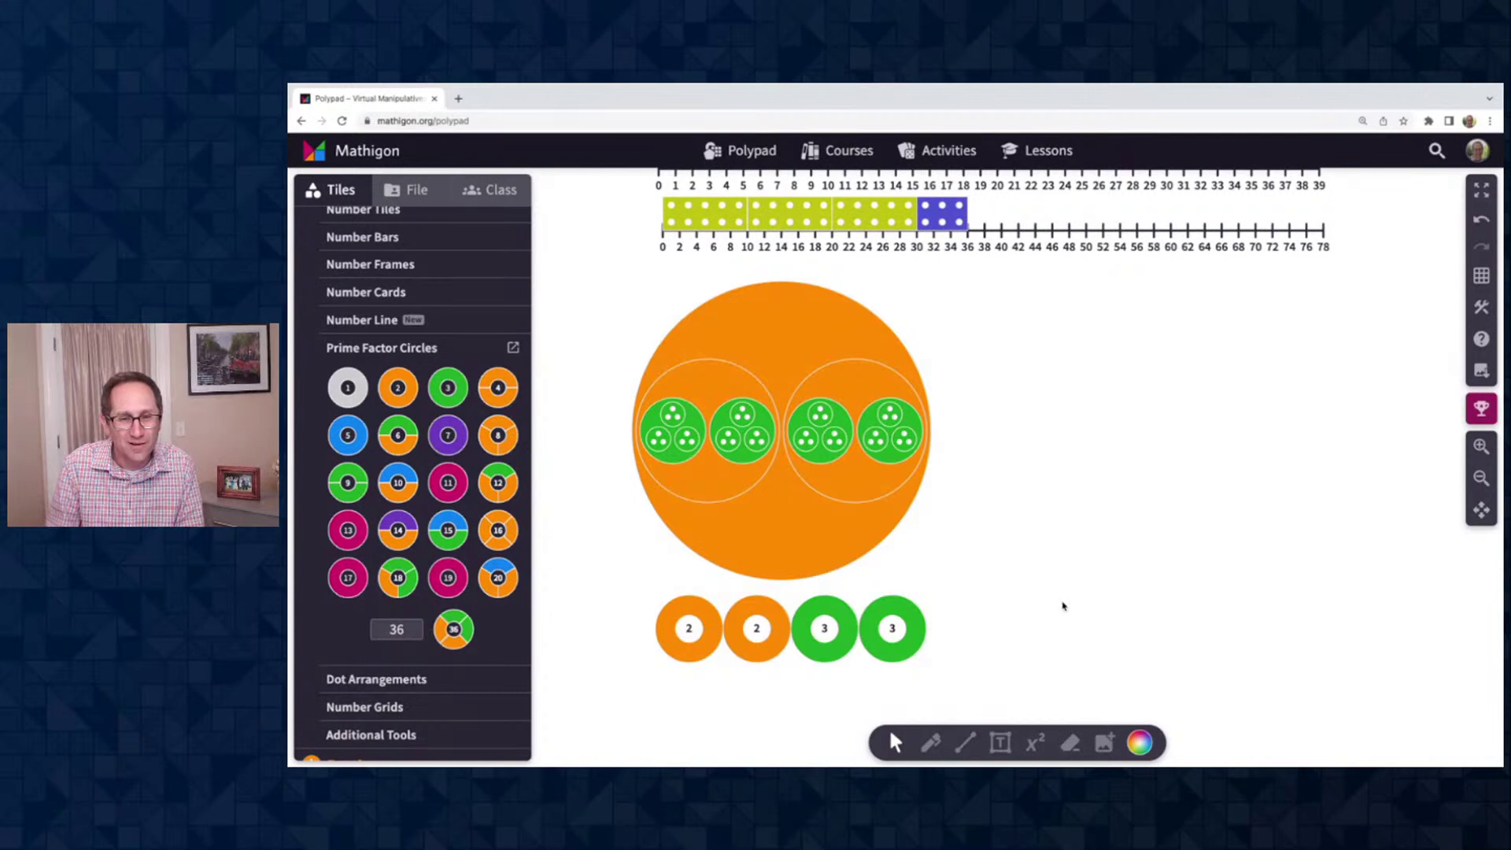
Duplicate the 36-dot arrangement together with its row of four prime factor circles and place the copy beside the original
left_click(767, 545)
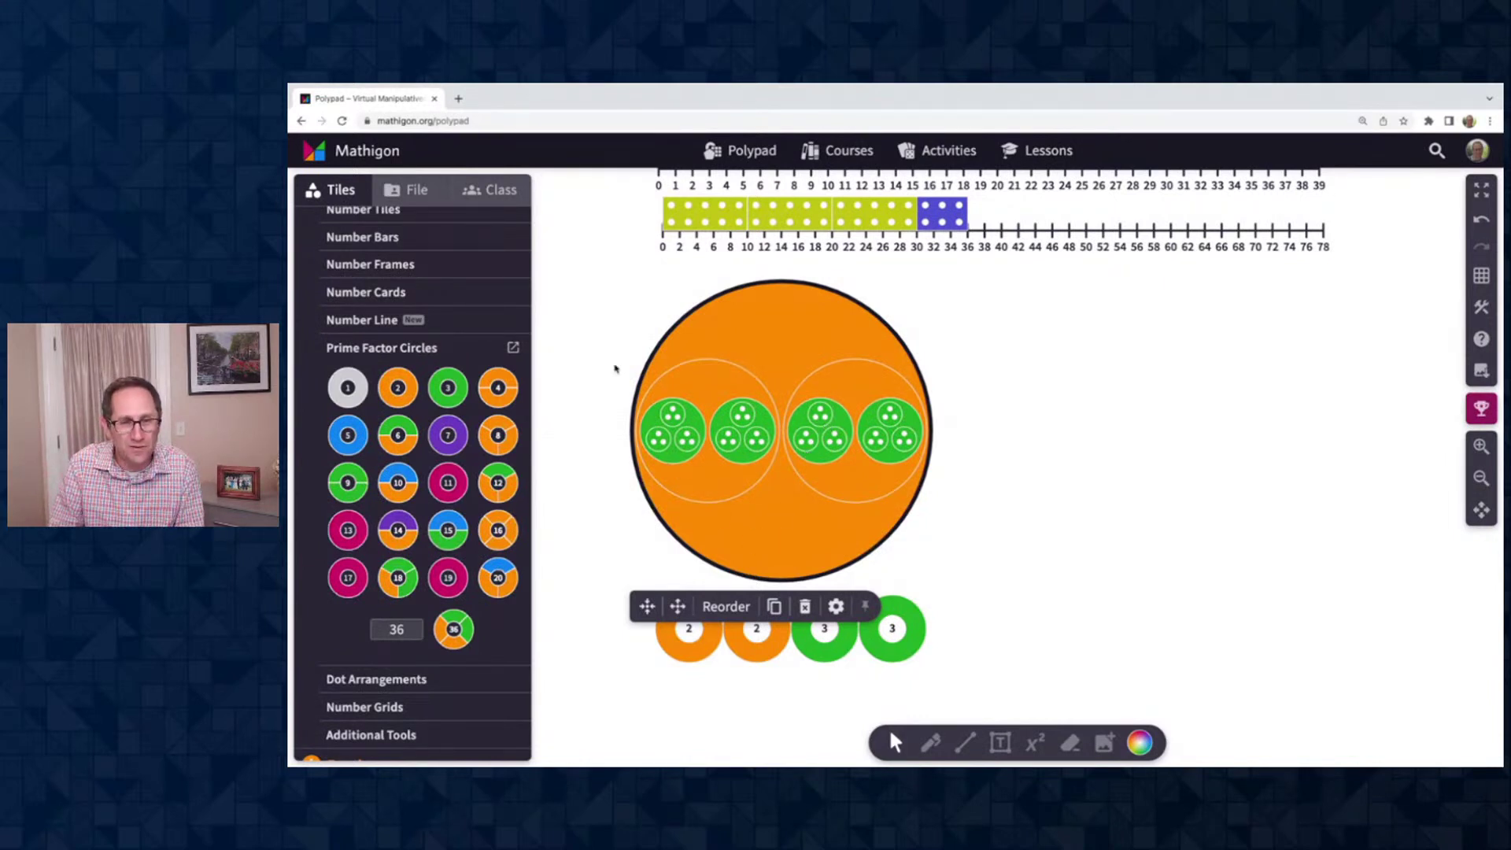
left_click_drag(582, 300, 958, 675)
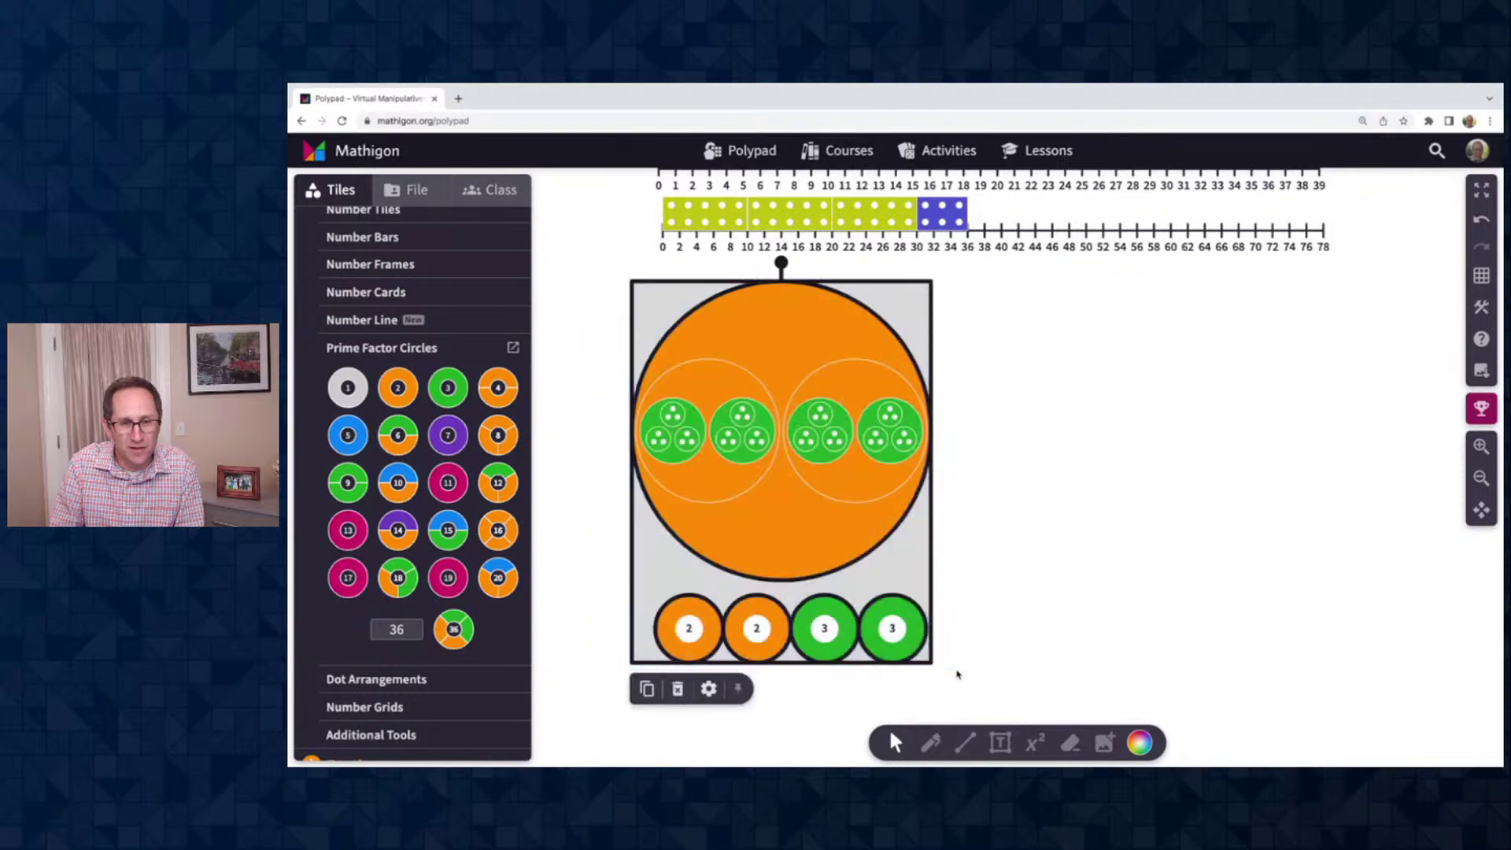
key("ctrl+d")
left_click_drag(822, 566, 1173, 550)
left_click(1372, 529)
Reorder the copied arrangement's factors and rearrange the prime circles beneath it as 2, 3, 3, 2
left_click(1172, 528)
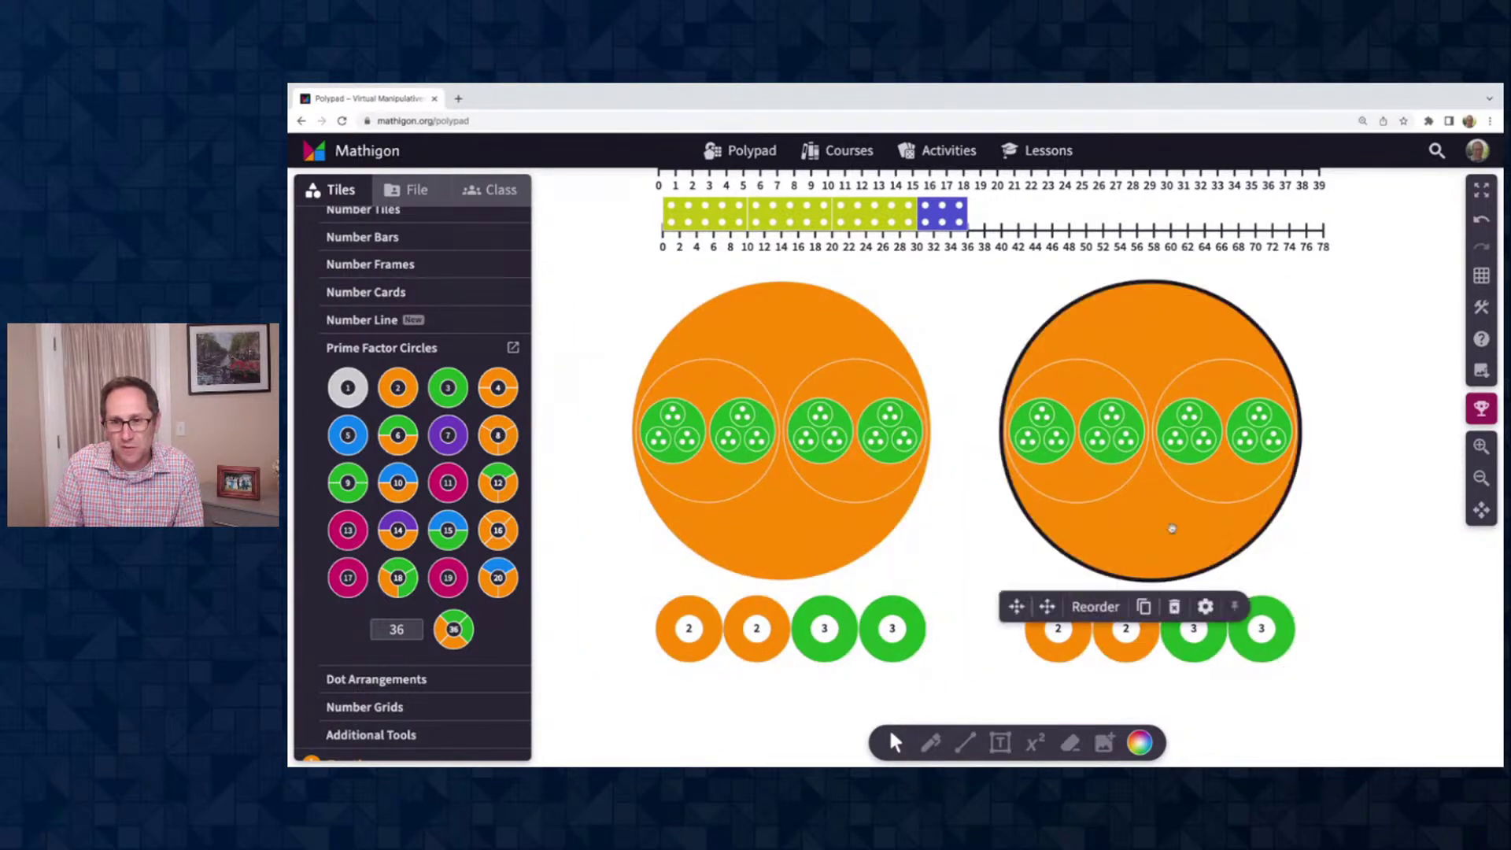
left_click(1111, 608)
left_click(1355, 576)
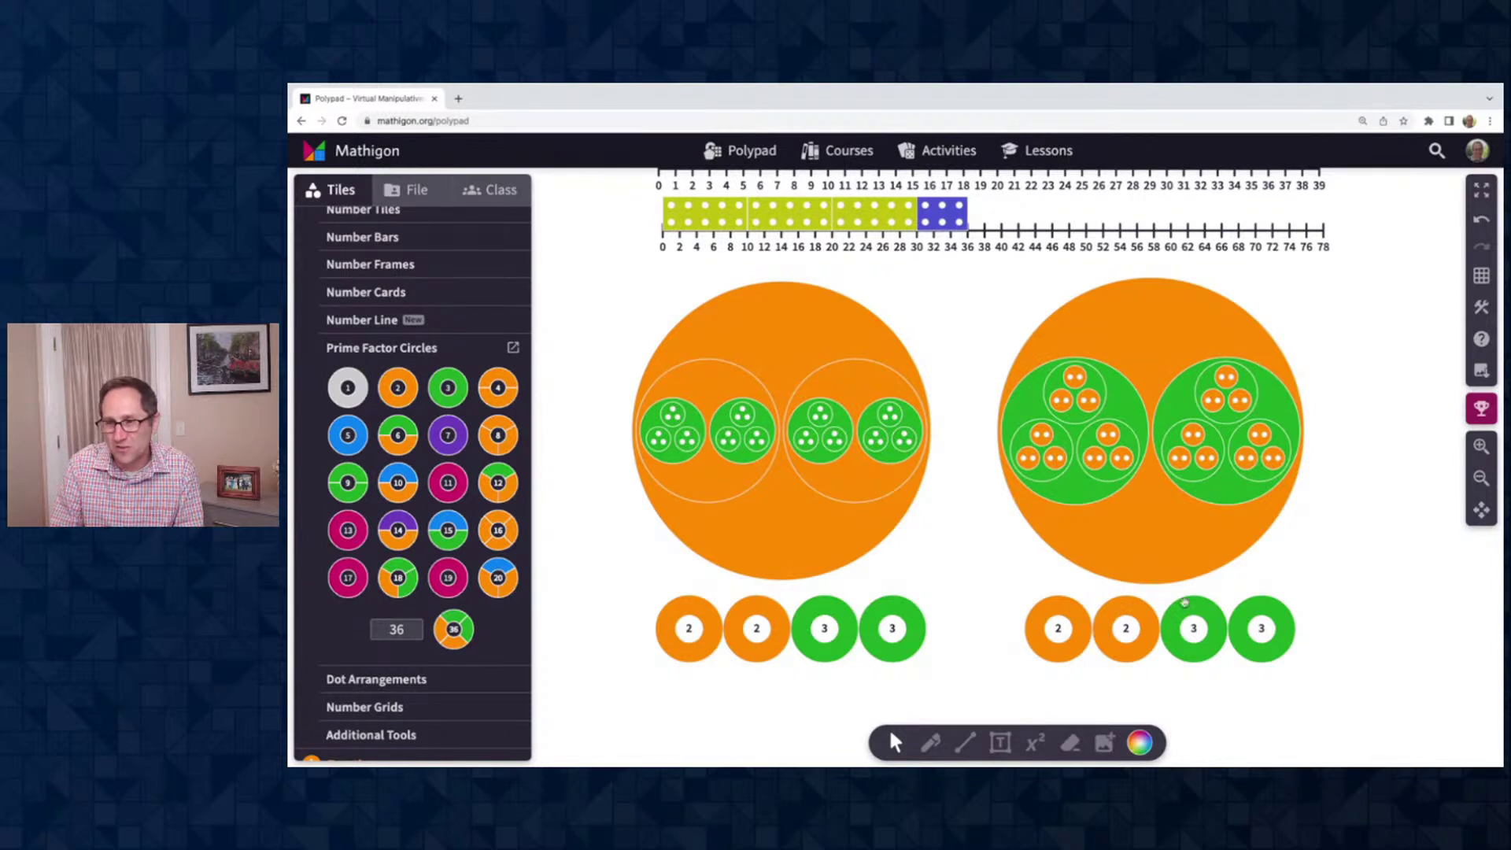
left_click_drag(1059, 628, 1332, 626)
left_click_drag(1018, 613, 1262, 642)
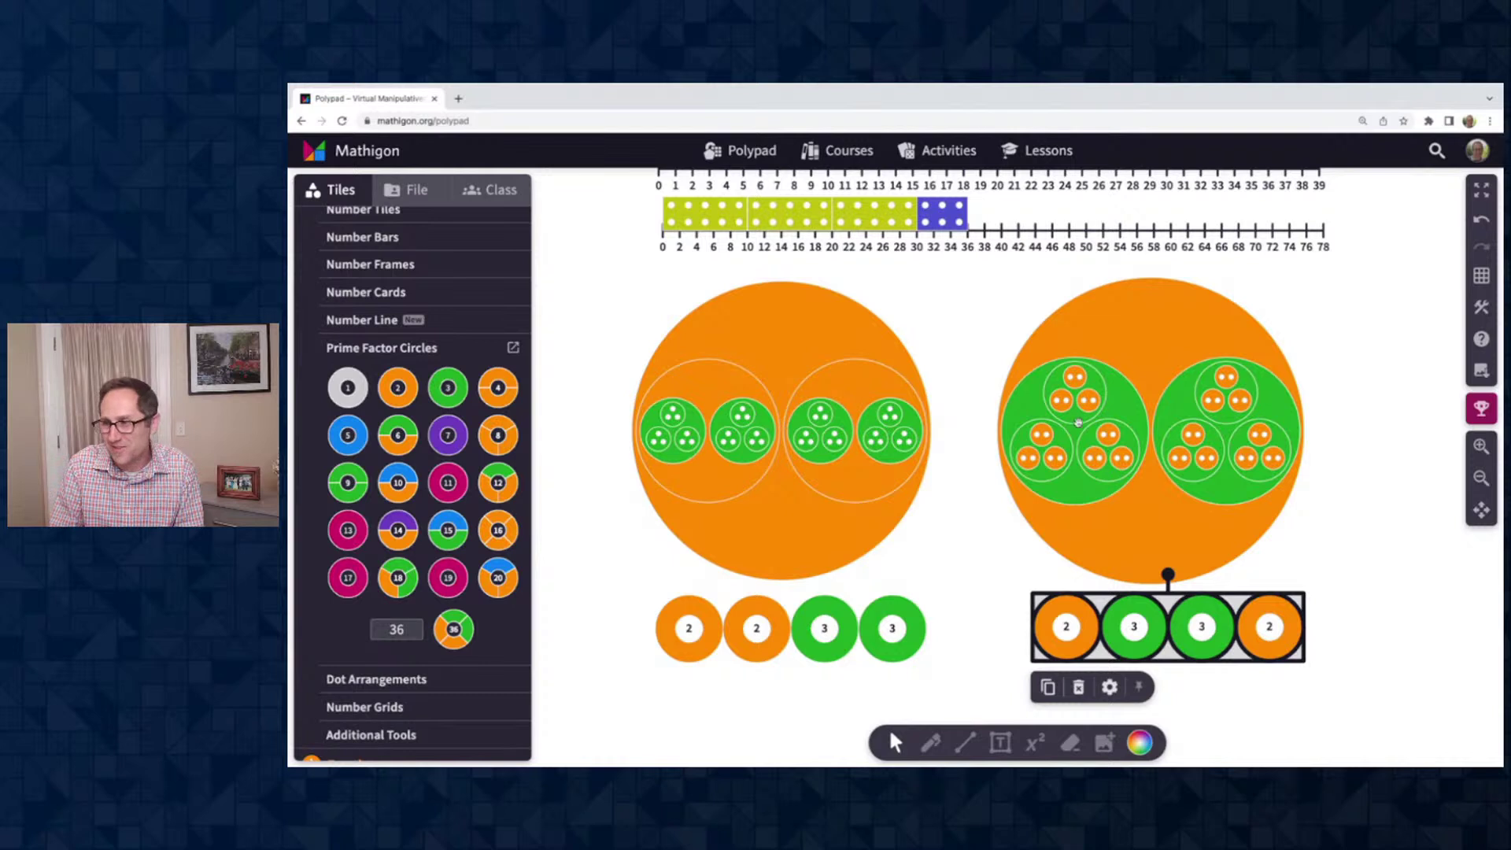
scroll(1226, 501, "right", 3)
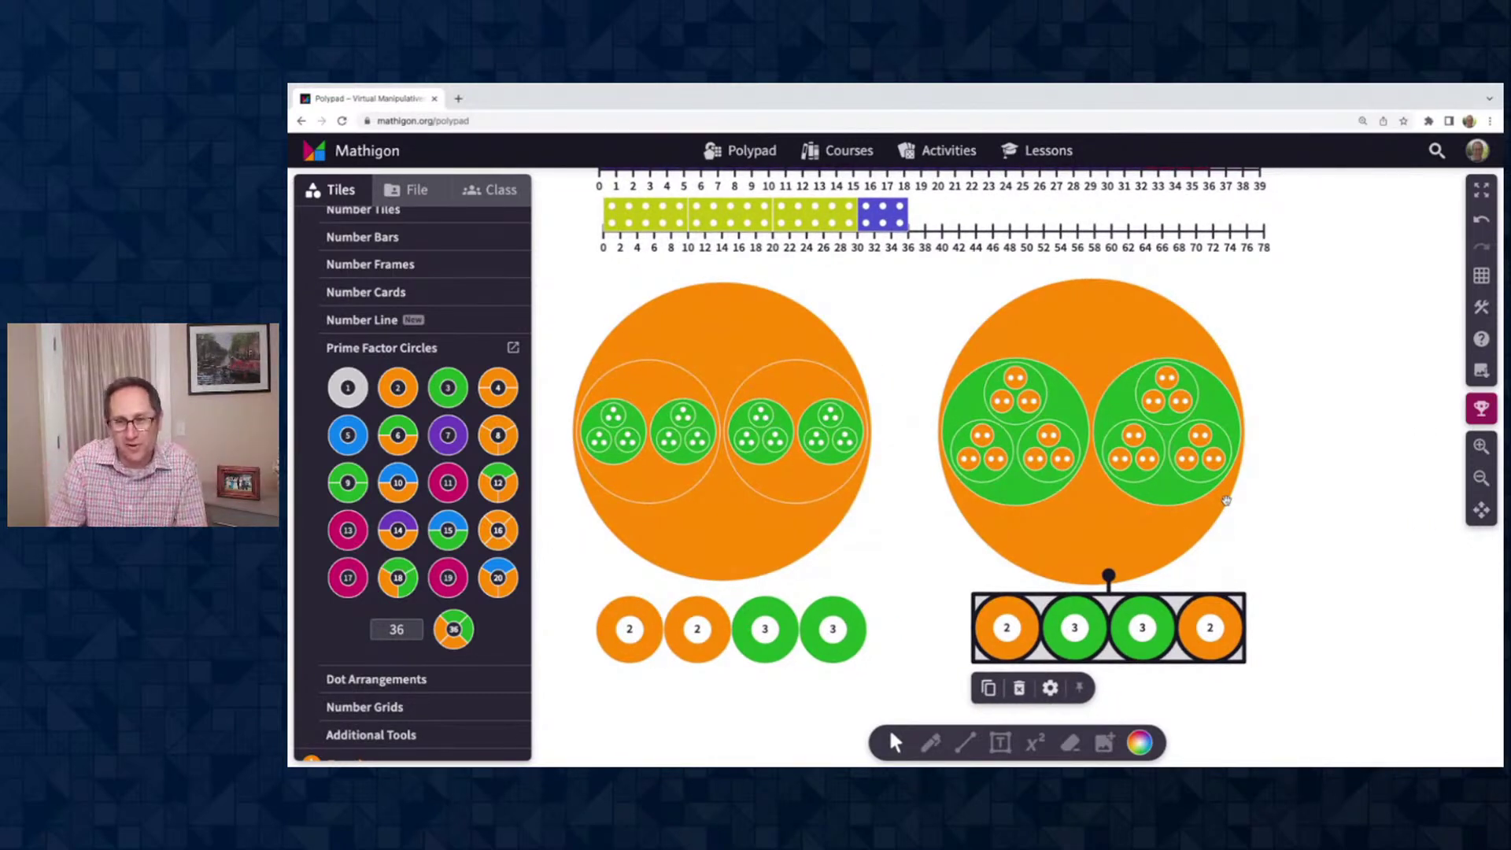
left_click_drag(1125, 624, 1115, 624)
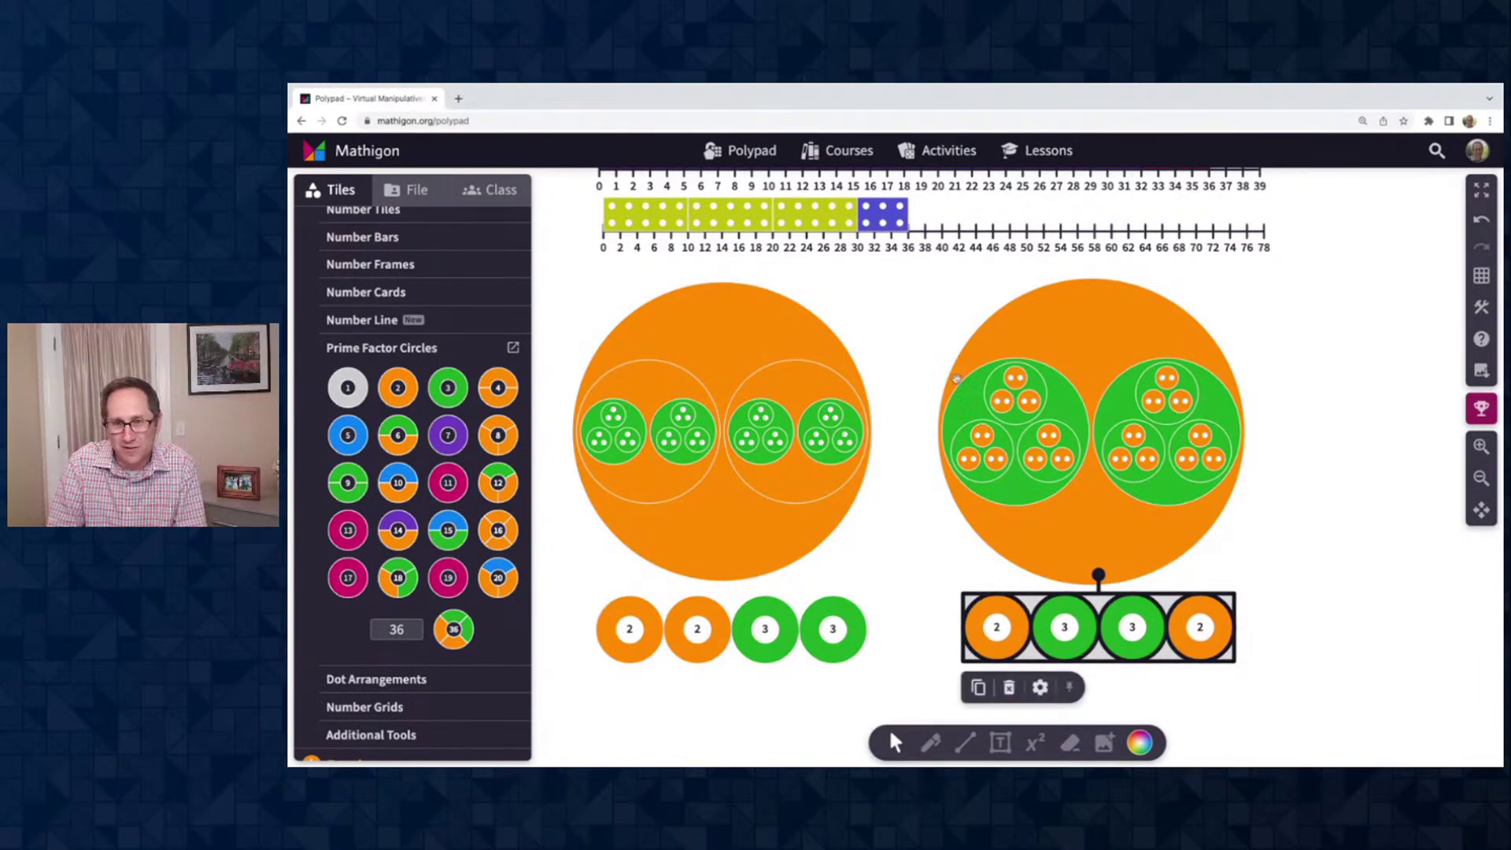
Duplicate the second arrangement with its 2, 3, 3, 2 circles and place the copy beside it as a third set
key("ctrl+d")
left_click_drag(1154, 555, 1469, 550)
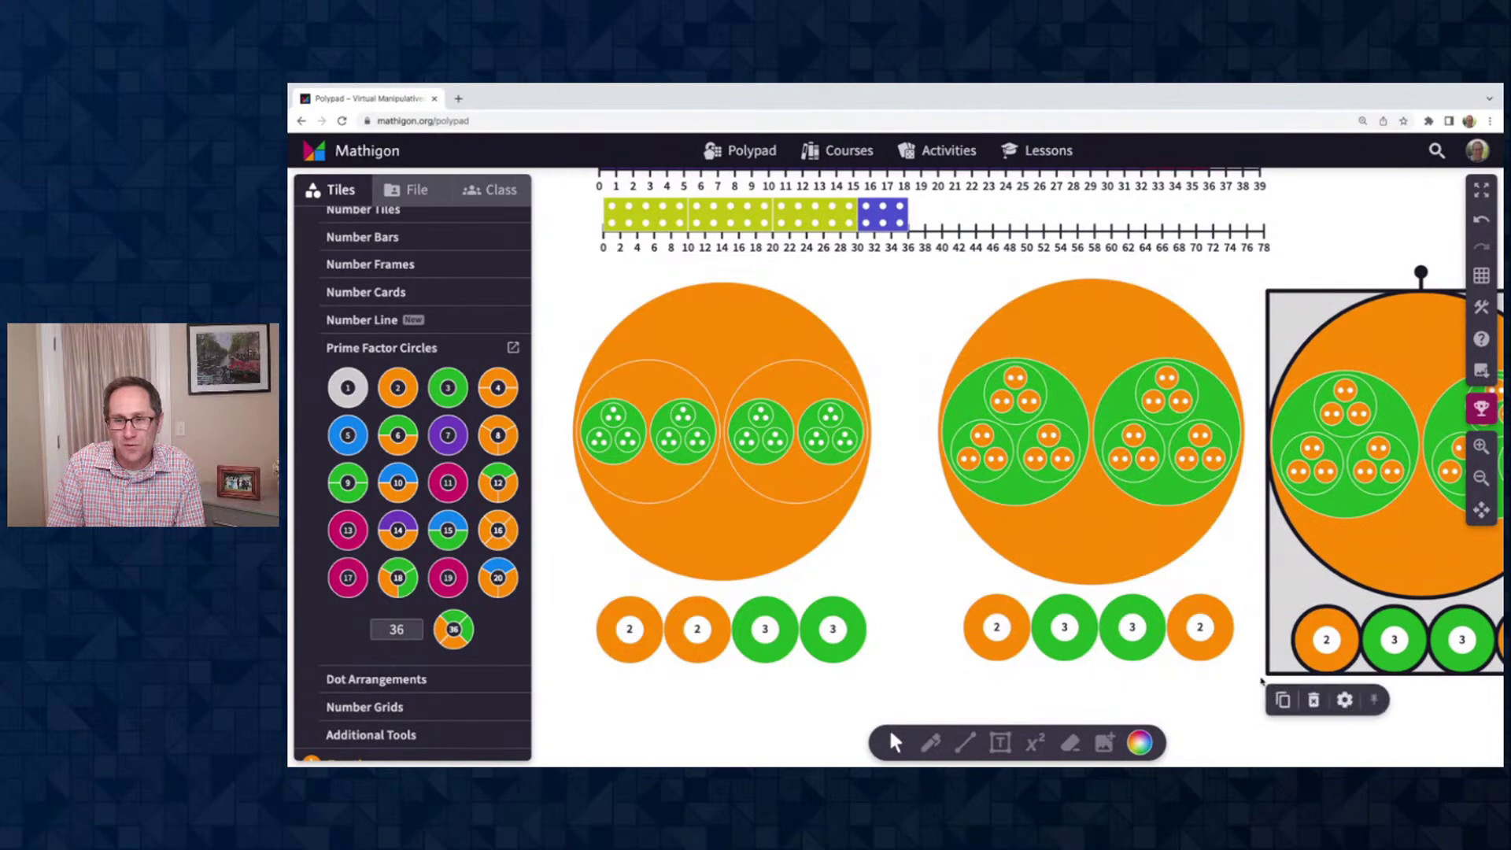
scroll(1218, 691, "right", 5)
left_click_drag(1172, 639, 1235, 669)
left_click(1228, 705)
Rearrange the third set's prime circles as 3, 3, 2, 2 and reorder the dot arrangement above to match
left_click_drag(1102, 630, 1381, 633)
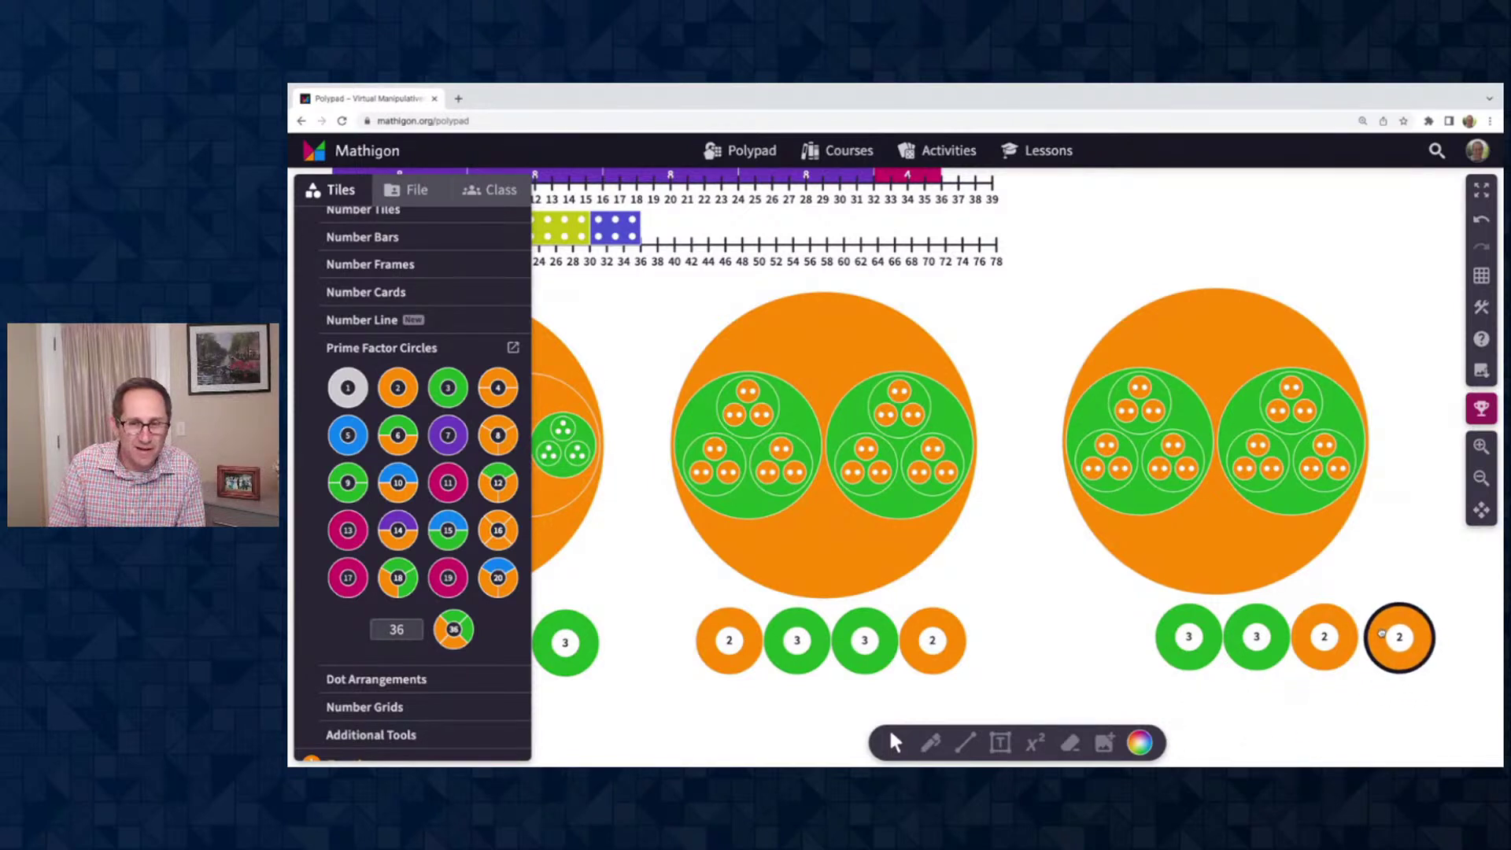
left_click_drag(1123, 617, 1382, 646)
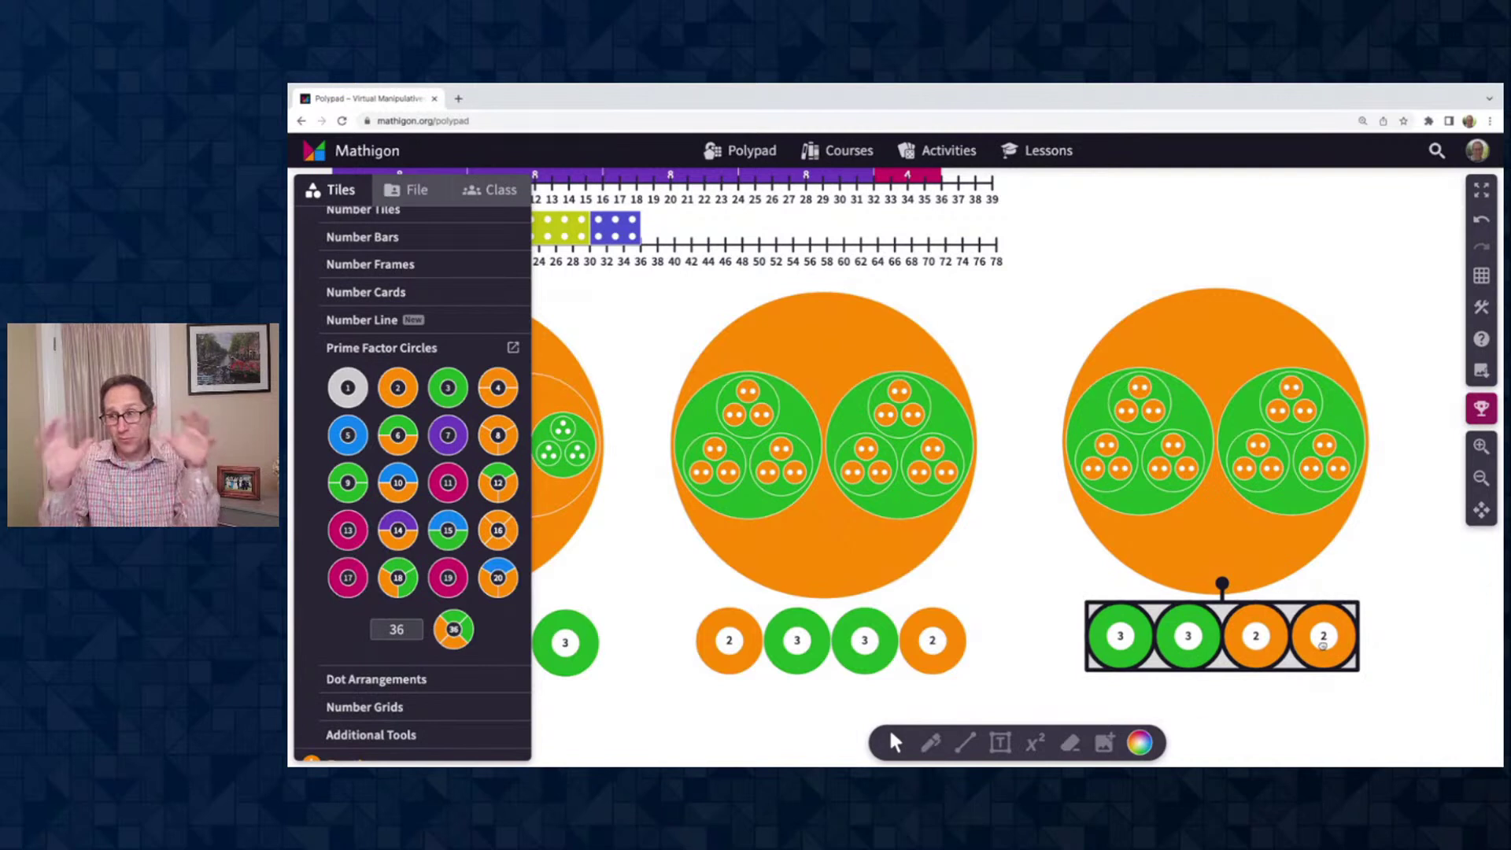
left_click(1322, 645)
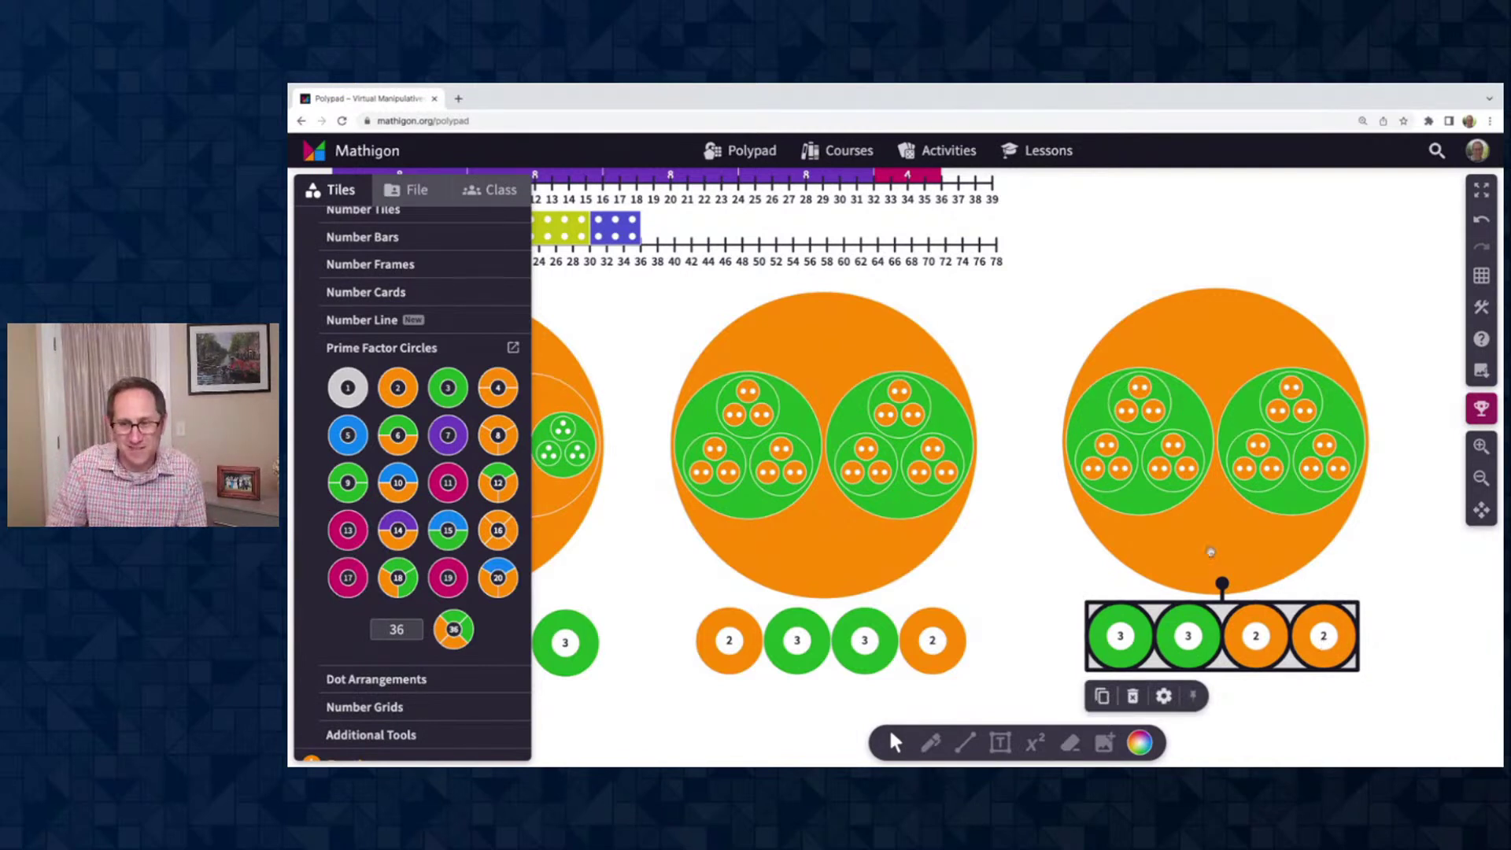
left_click(1209, 552)
left_click(1154, 624)
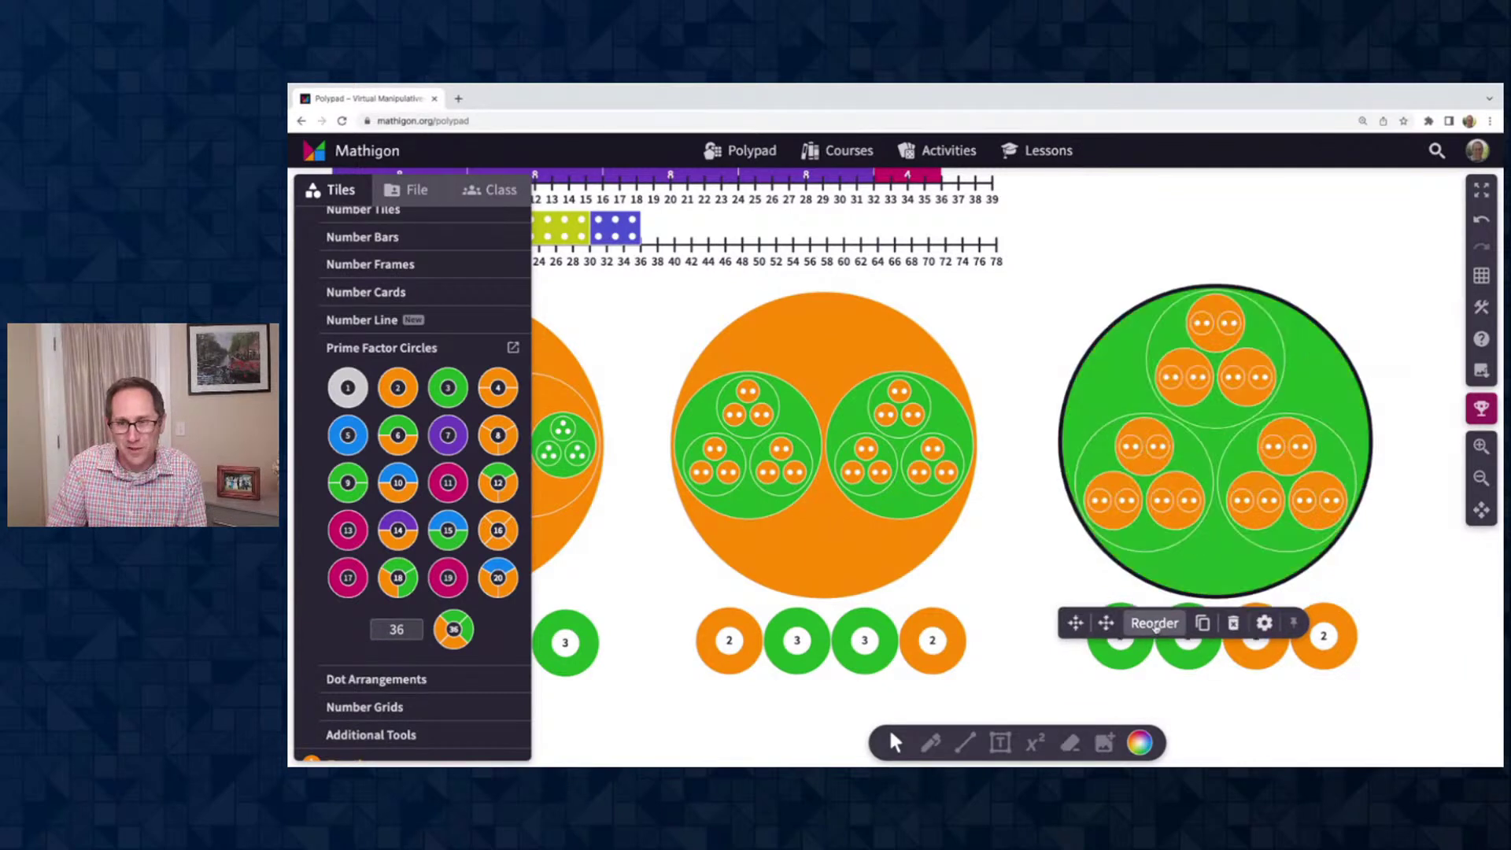
left_click(1406, 569)
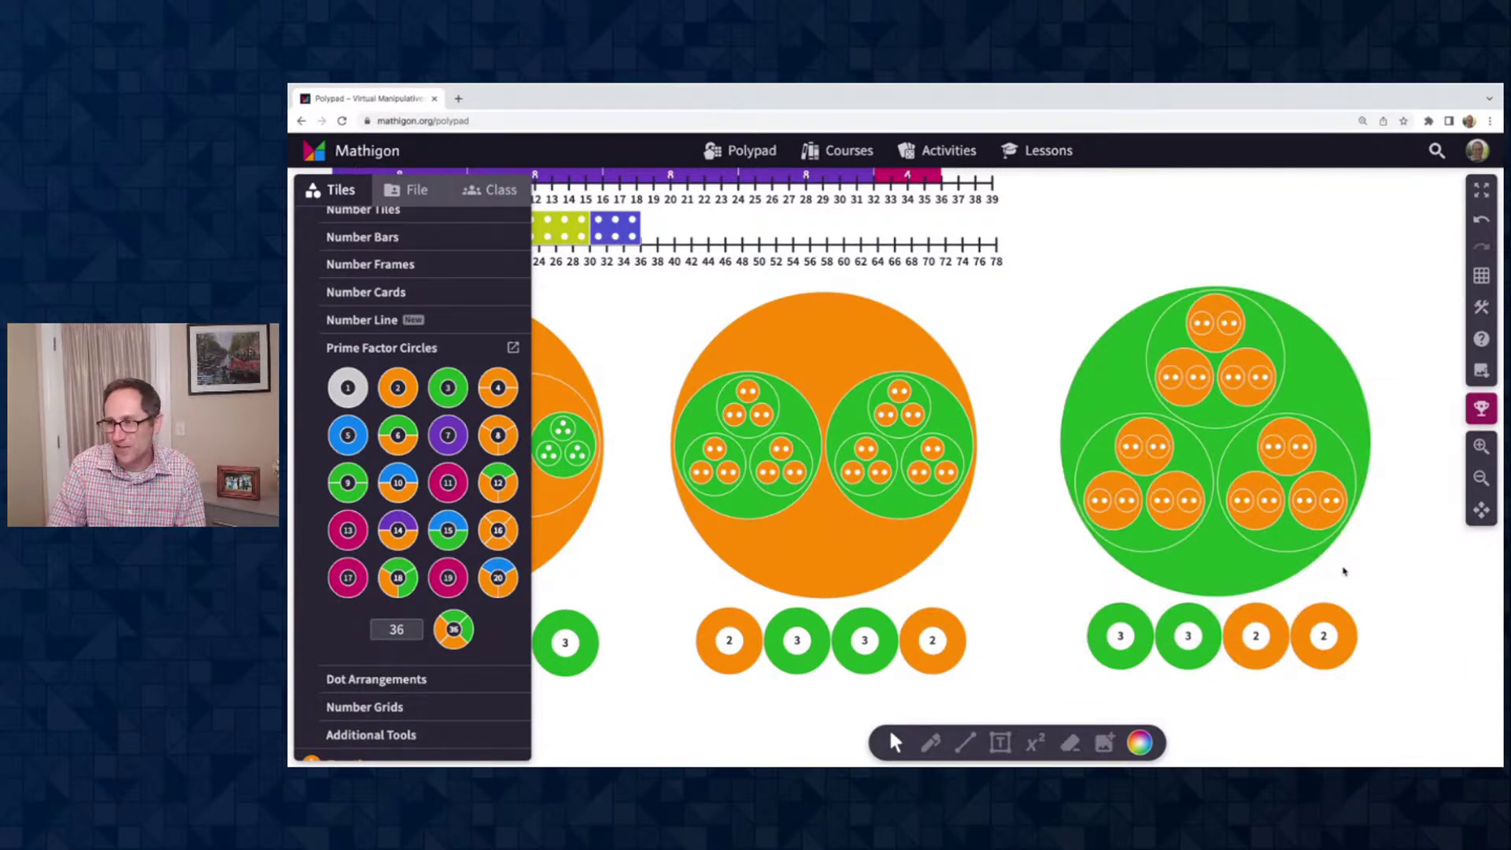
Combine the first arrangement's 3 factors into groups of nine dots and merge its two 3 circles into a 9 circle
scroll(1192, 558, "left", 10)
left_click(840, 559)
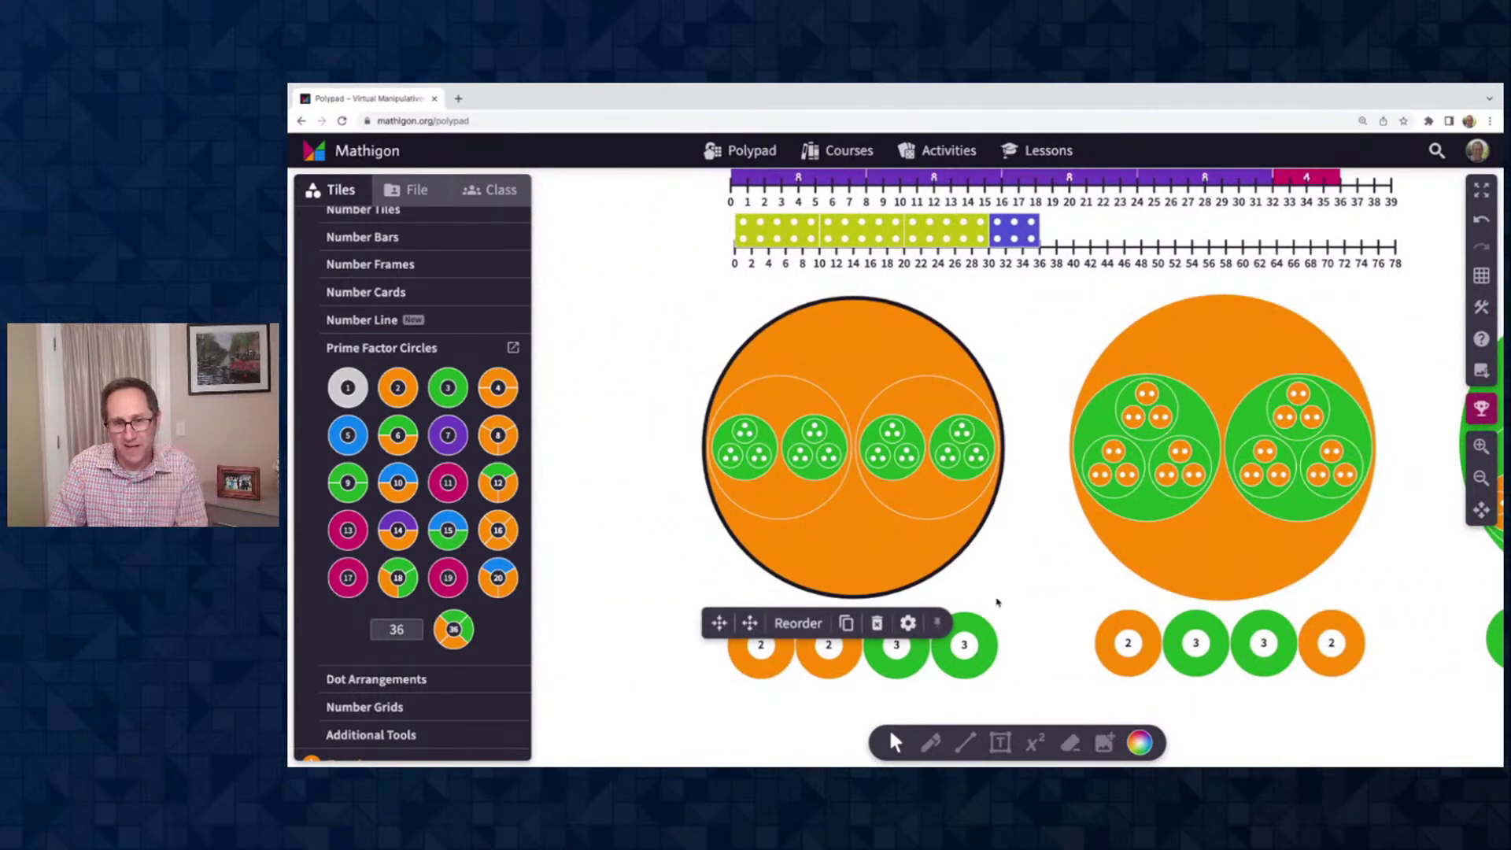
left_click(976, 573)
left_click(868, 560)
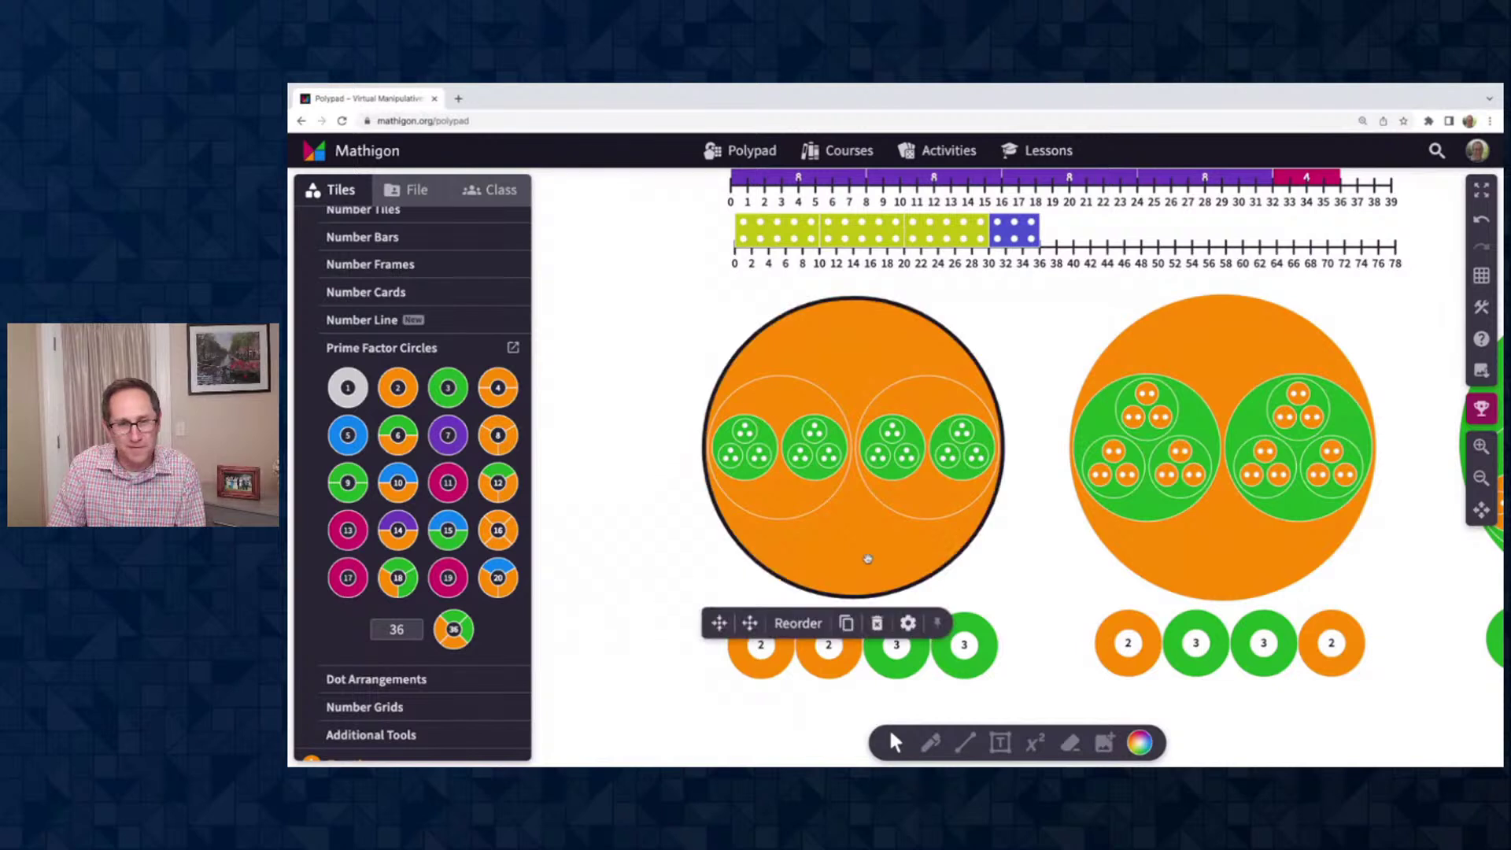
left_click(717, 623)
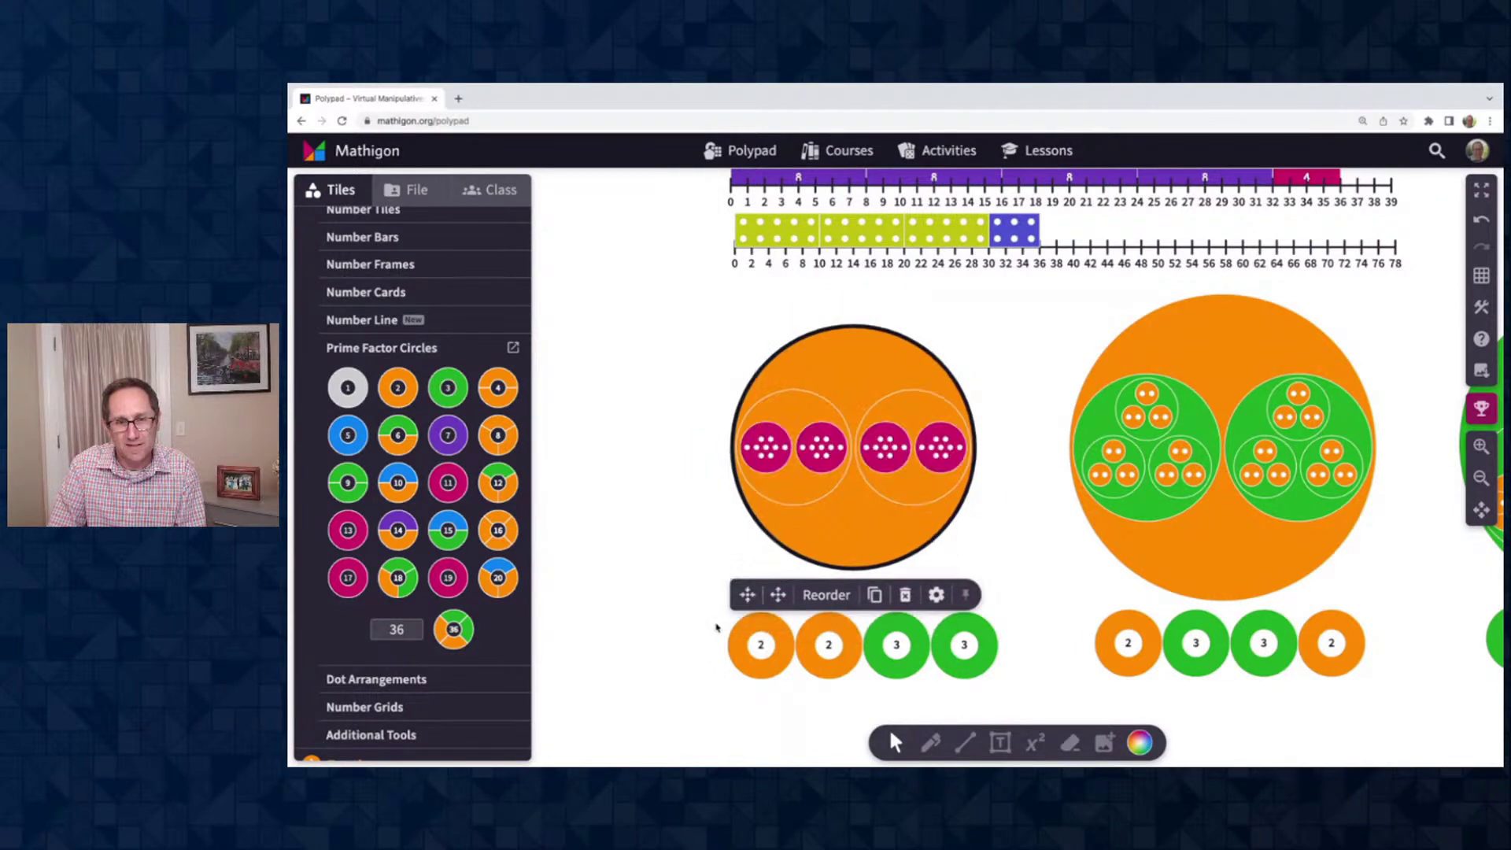
left_click(1078, 608)
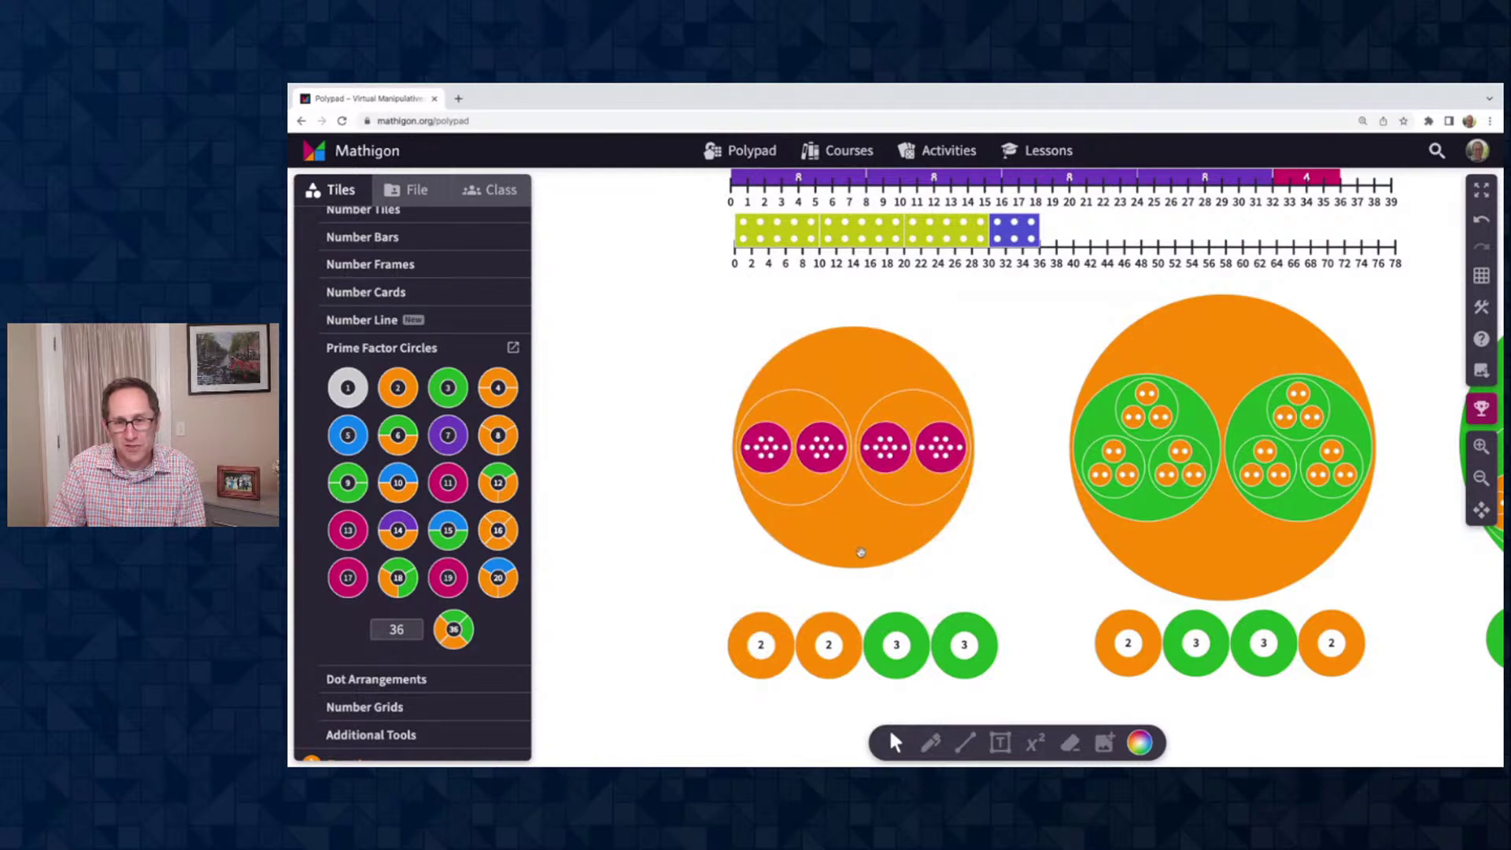
left_click_drag(964, 647, 912, 646)
Combine the first arrangement into two groups of 18, merge the second 2 circle with the 9, and move the circle pair directly beneath it
left_click_drag(851, 535, 823, 558)
left_click(756, 627)
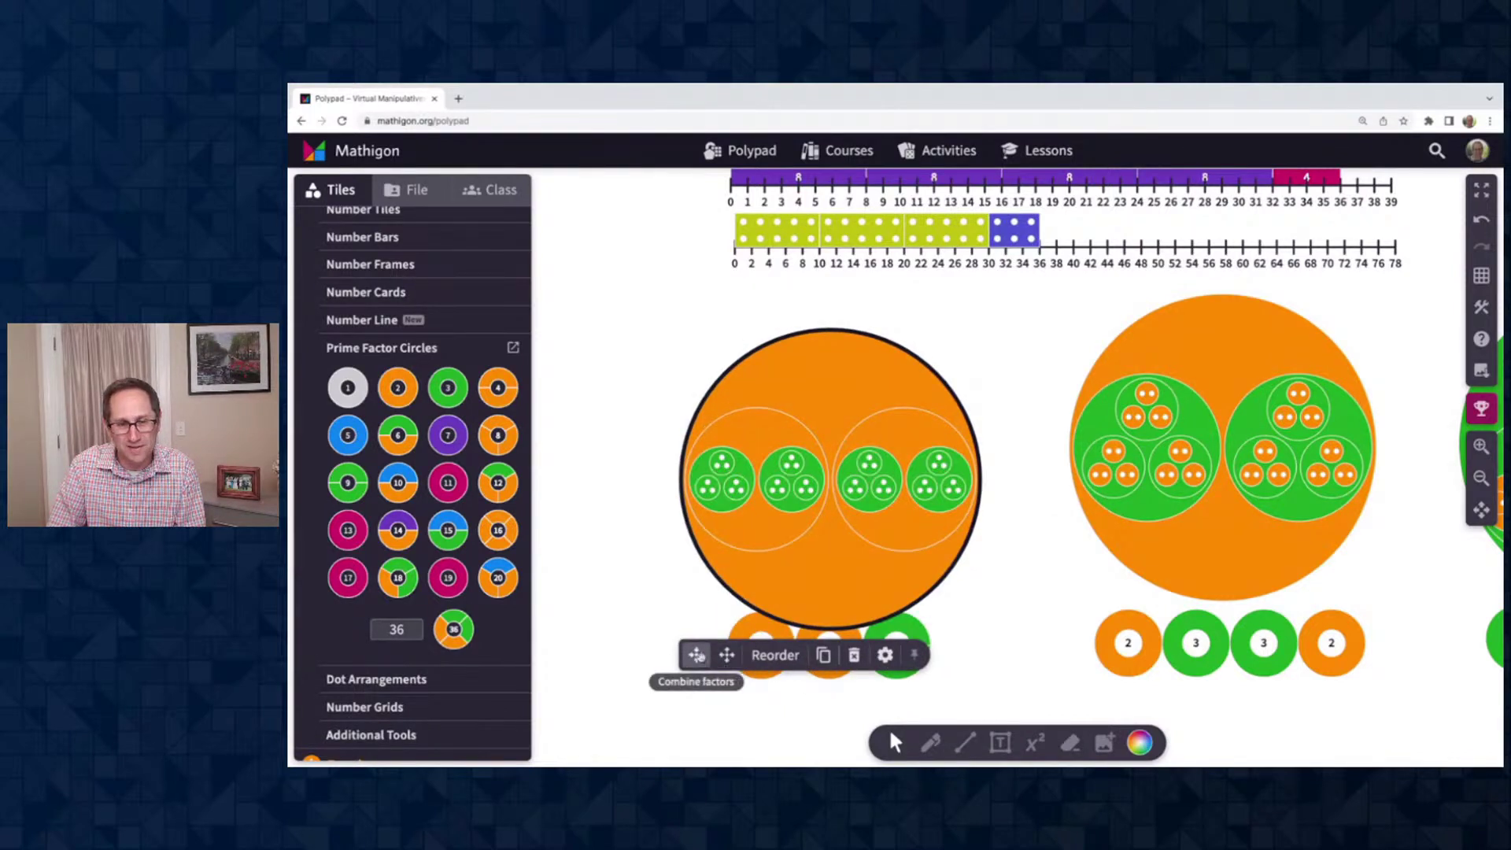
left_click(725, 654)
left_click(726, 624)
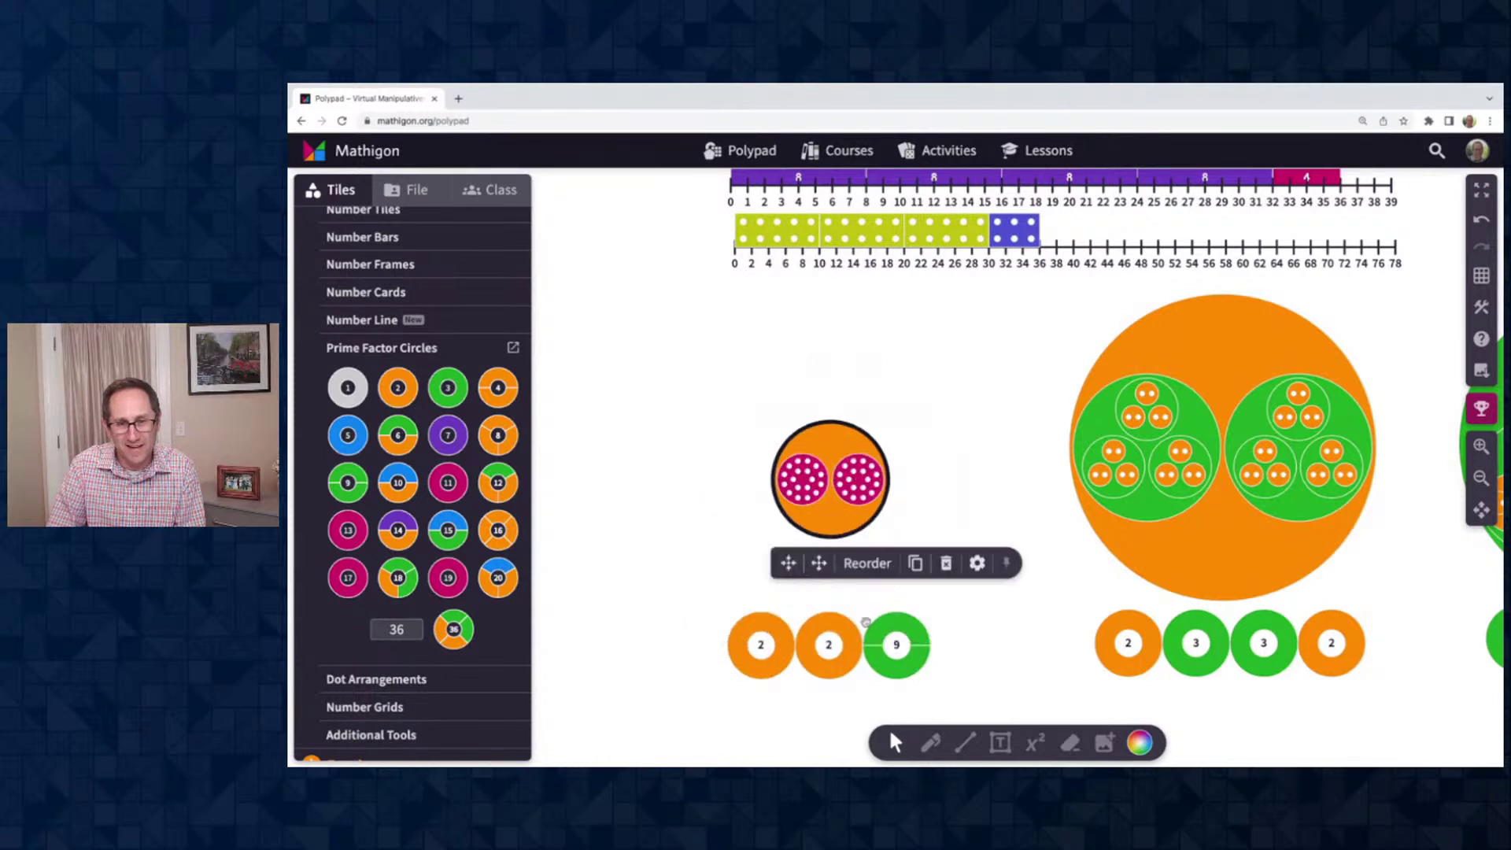
left_click(834, 627)
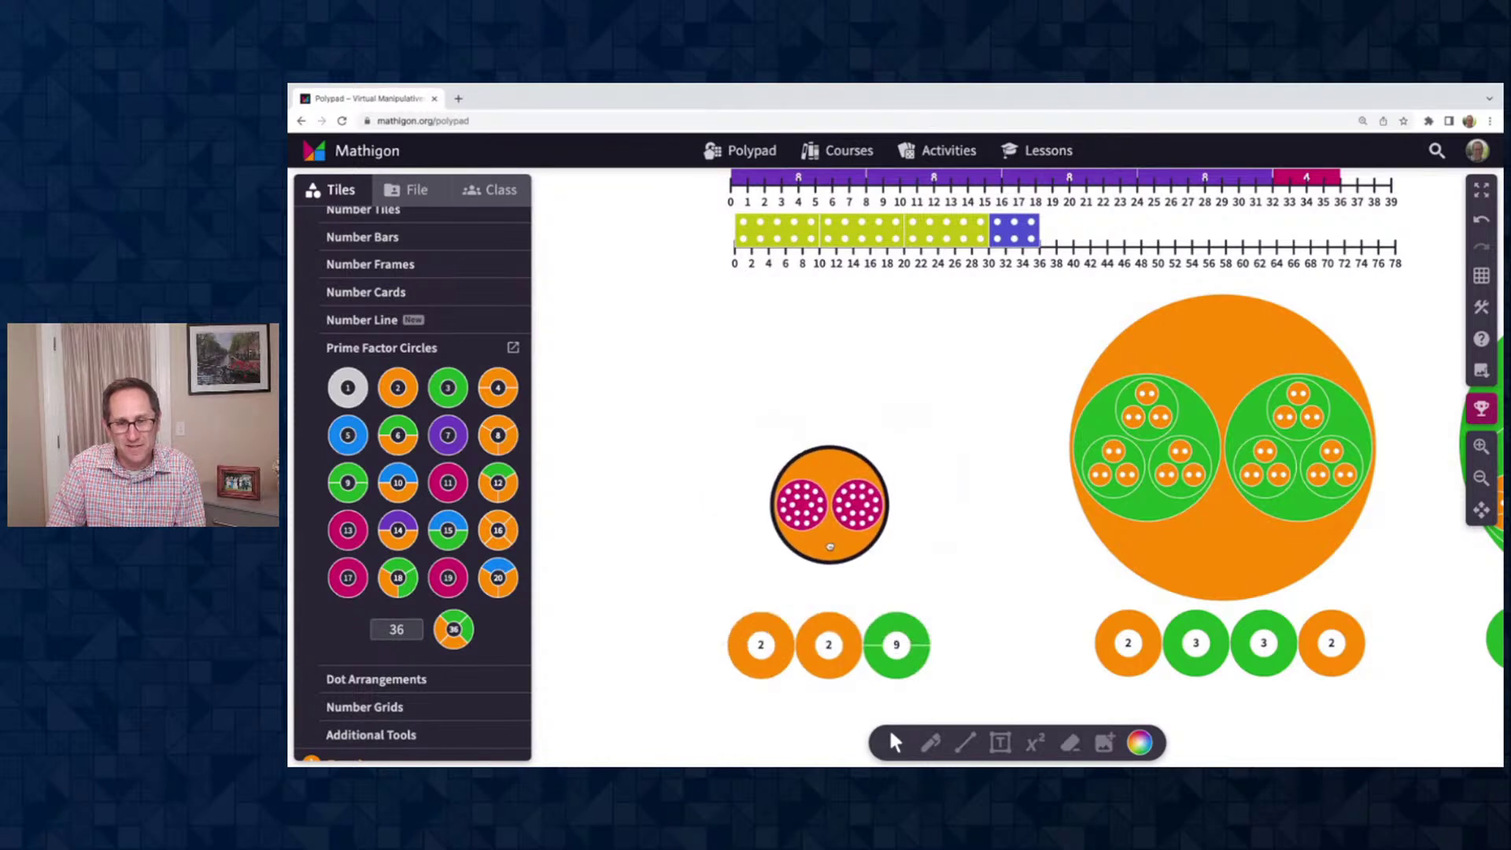
left_click(875, 644)
left_click_drag(700, 615, 904, 617)
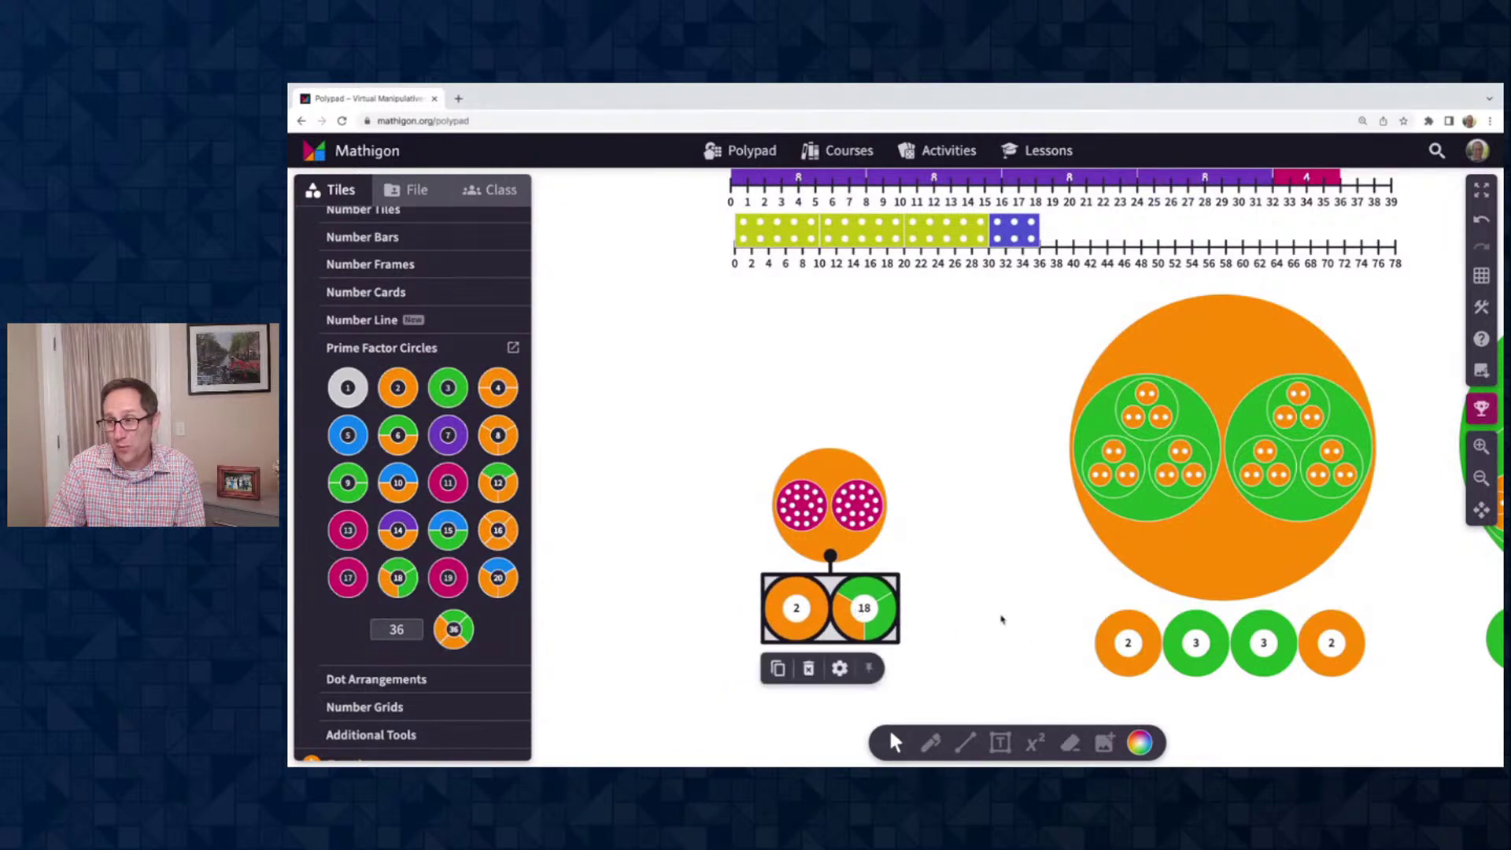
left_click(967, 619)
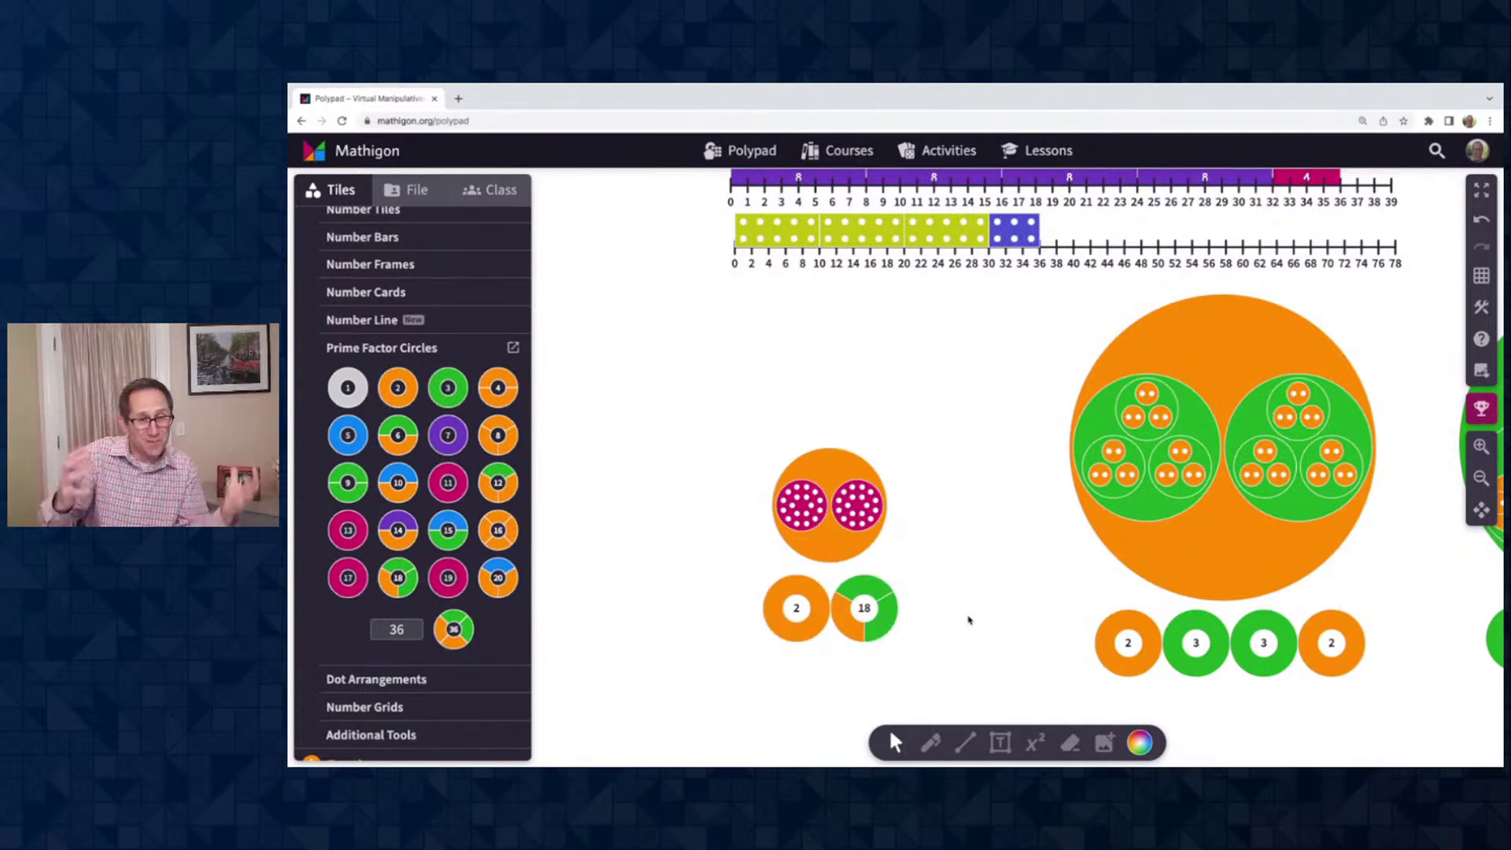
Combine the arrangement into one group of 36 dots and merge the 2 and 18 circles into a 36 circle
left_click(815, 548)
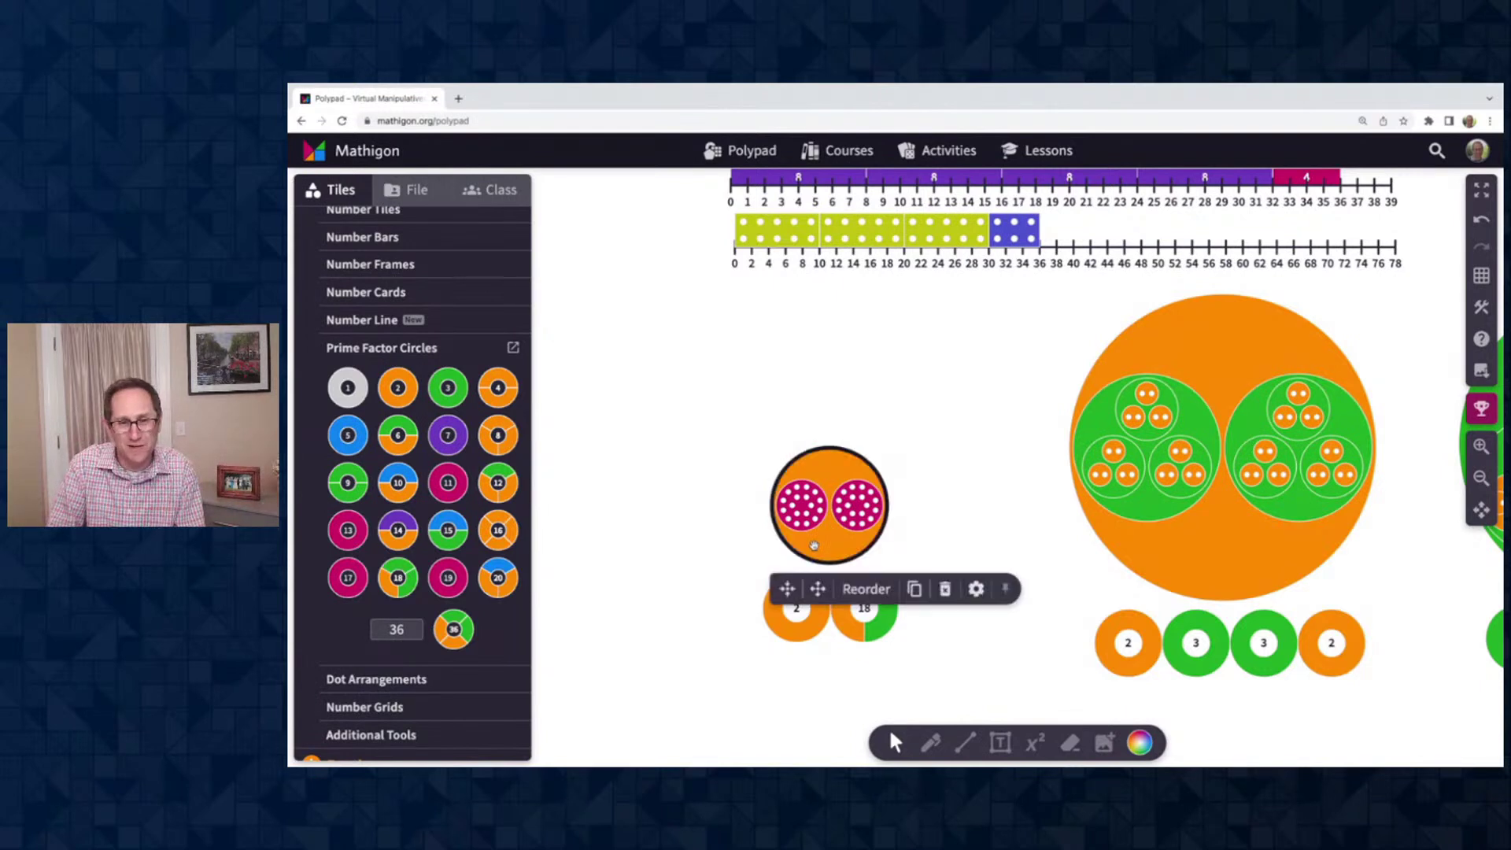
left_click(786, 587)
left_click_drag(862, 604, 807, 600)
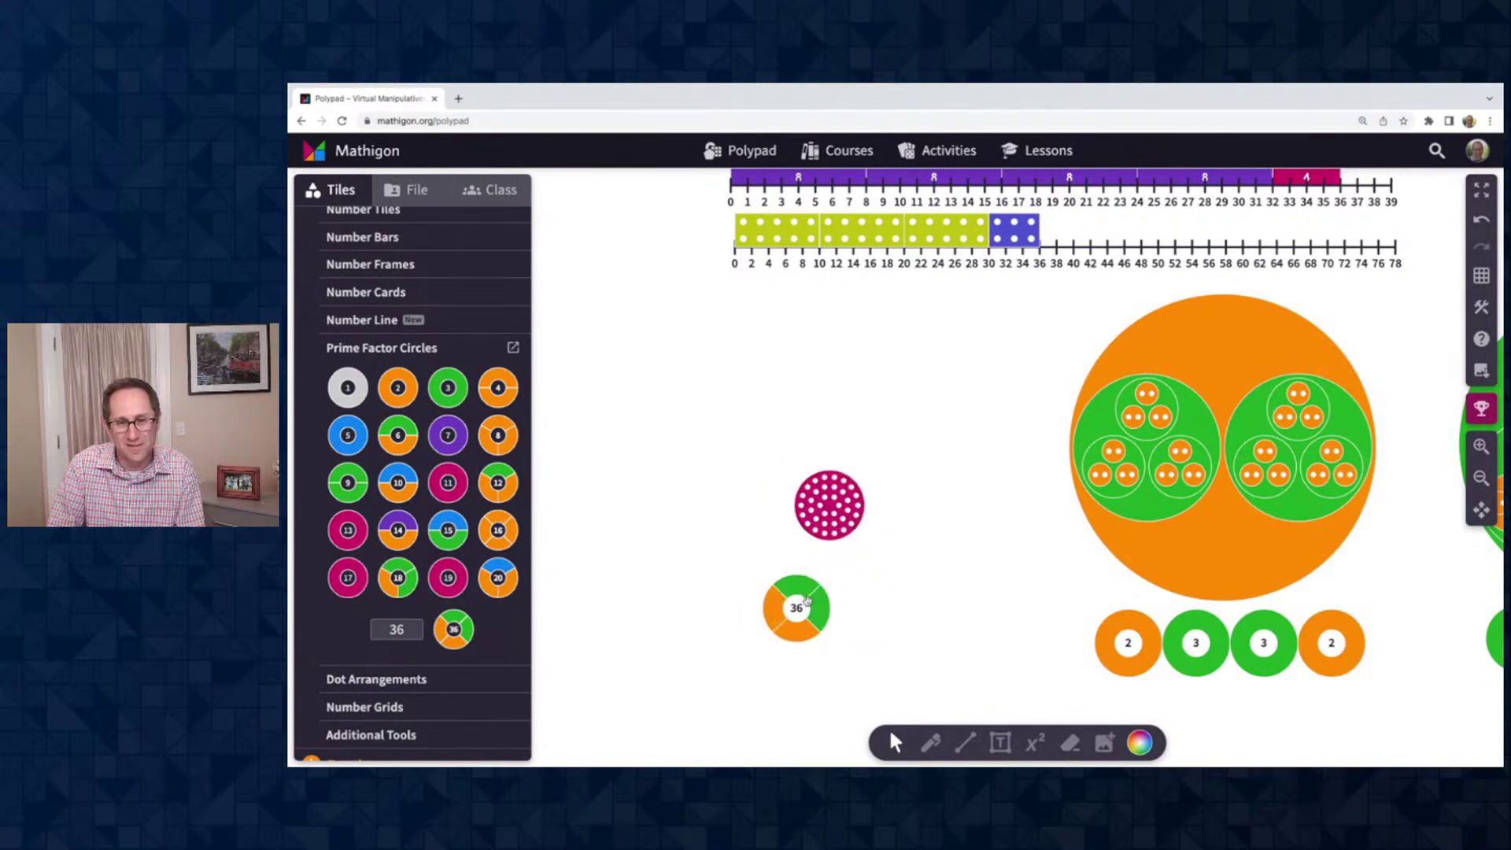
Split the single 36-dot group fully back into its factors of 2 and 3
left_click(836, 528)
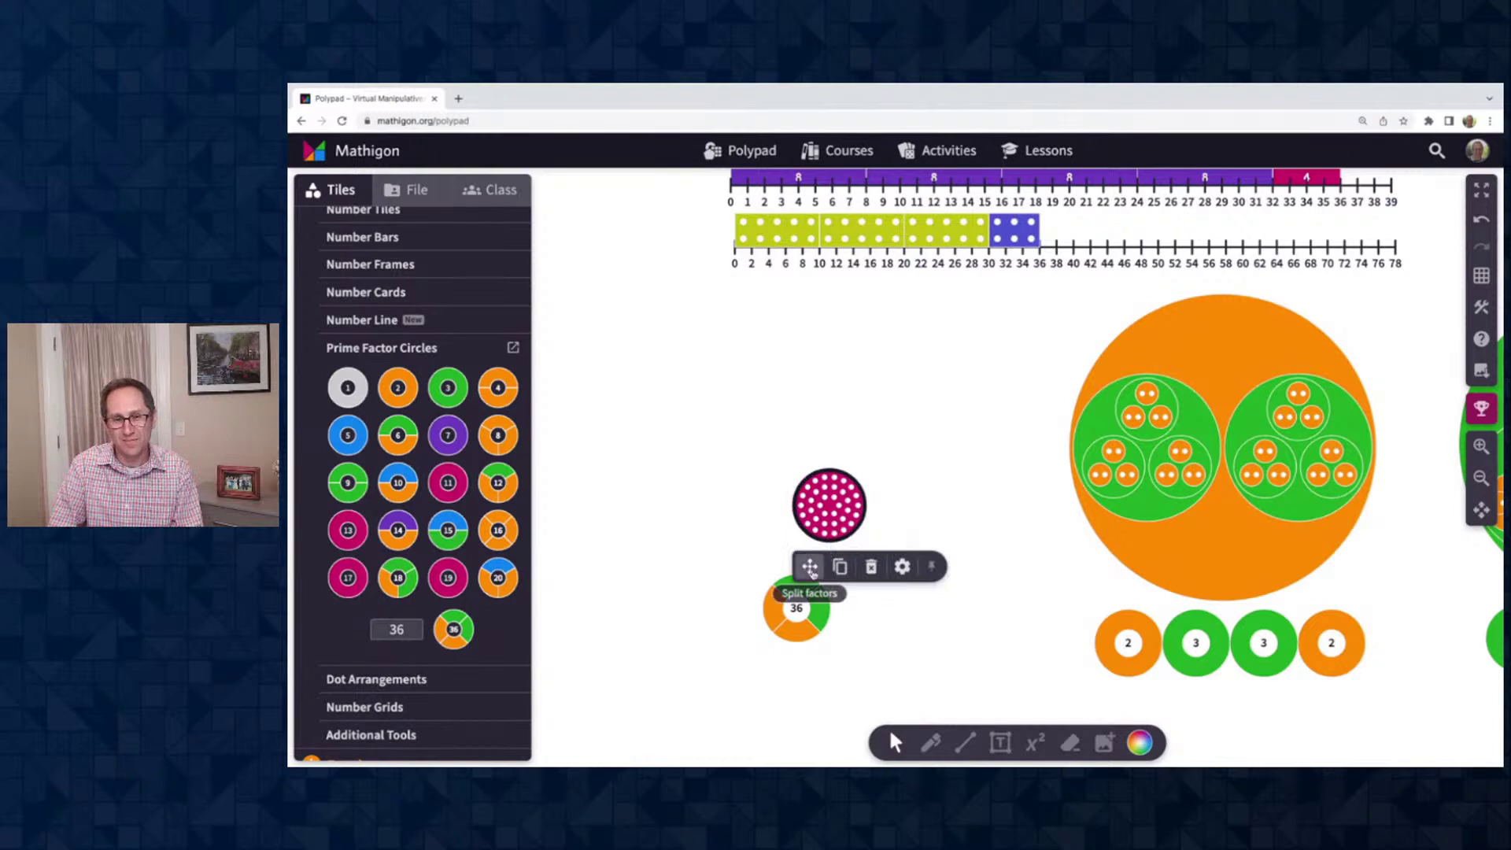
left_click(804, 569)
left_click(818, 588)
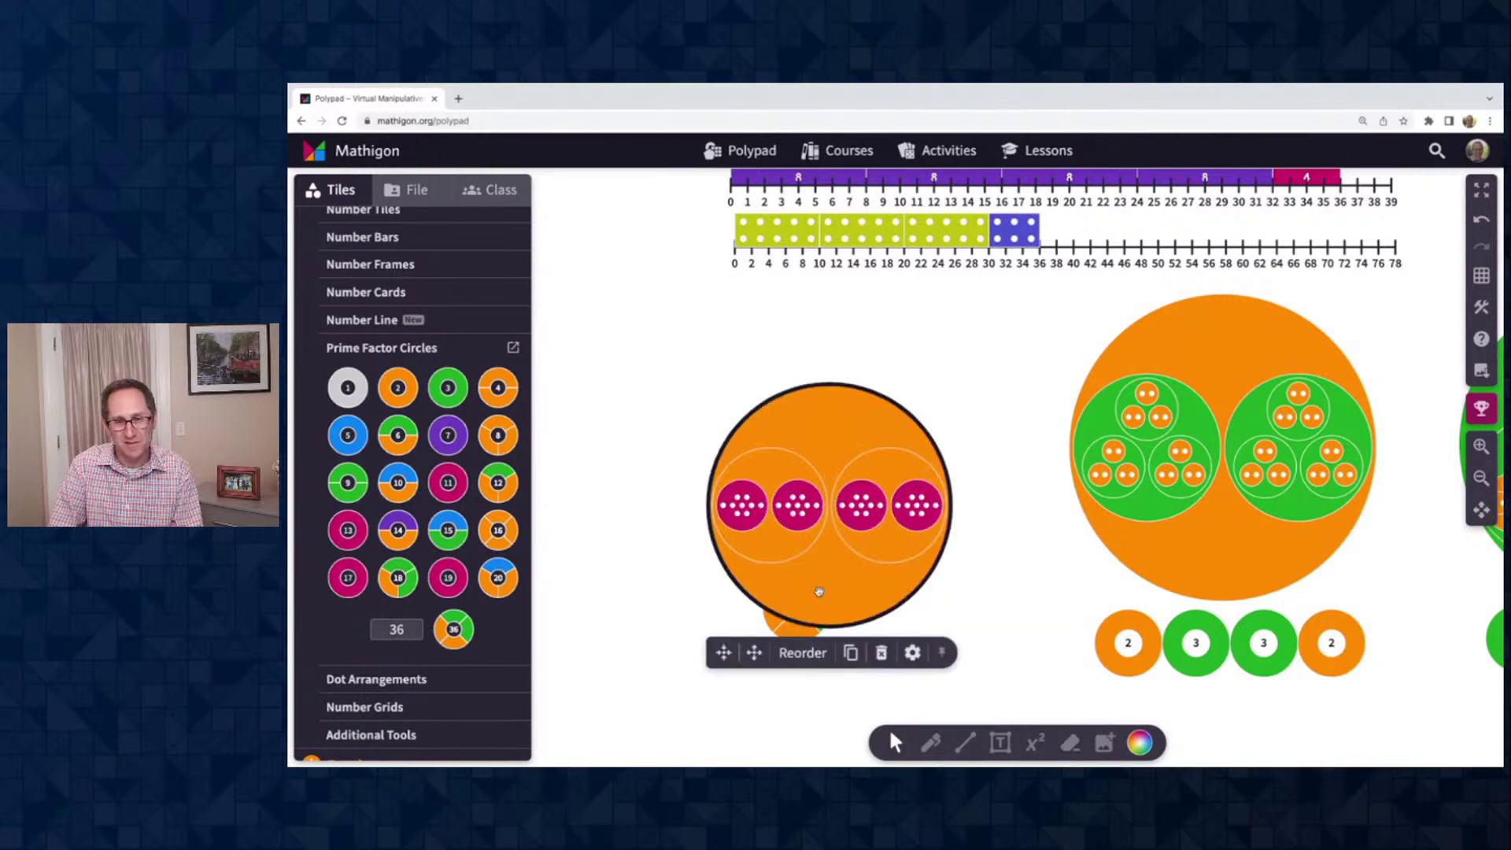
left_click(753, 652)
left_click(757, 681)
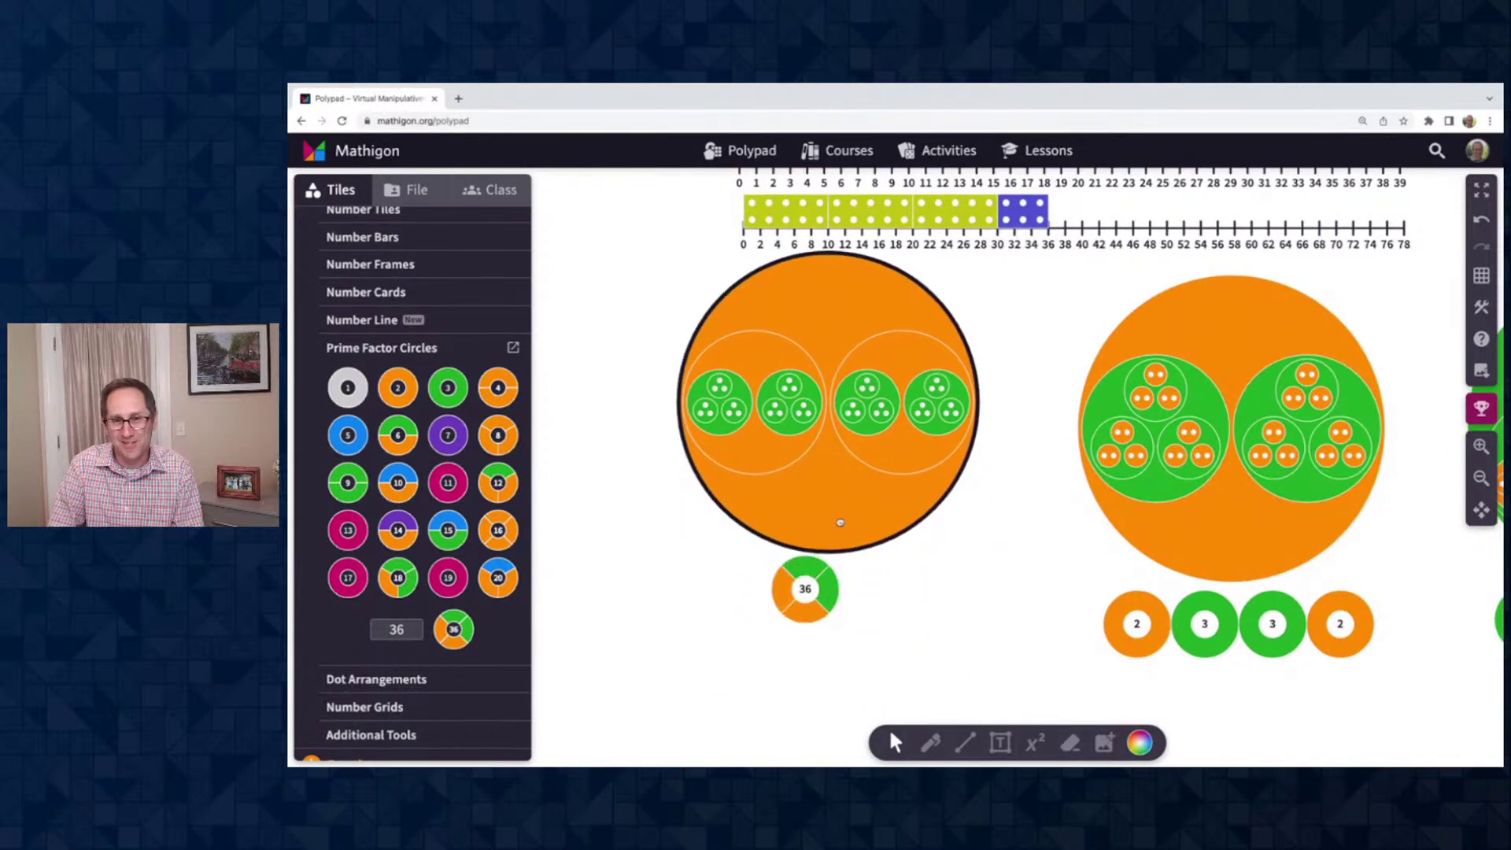
left_click(798, 592)
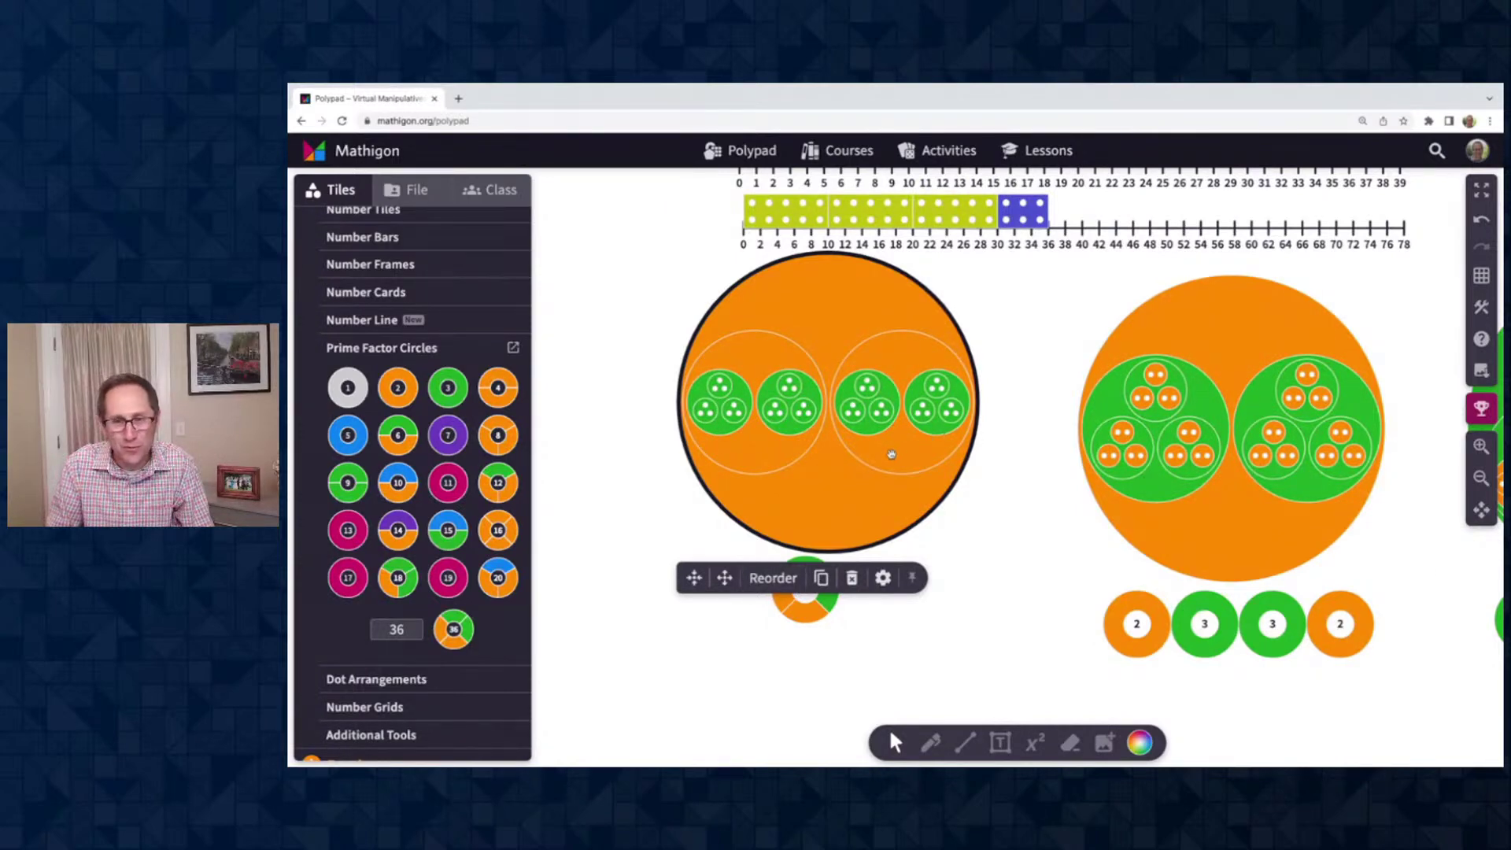
Stack three ten-bead abacus rows directly beneath one another in the empty space below the 36 factor circle
scroll(889, 594, "down", 5)
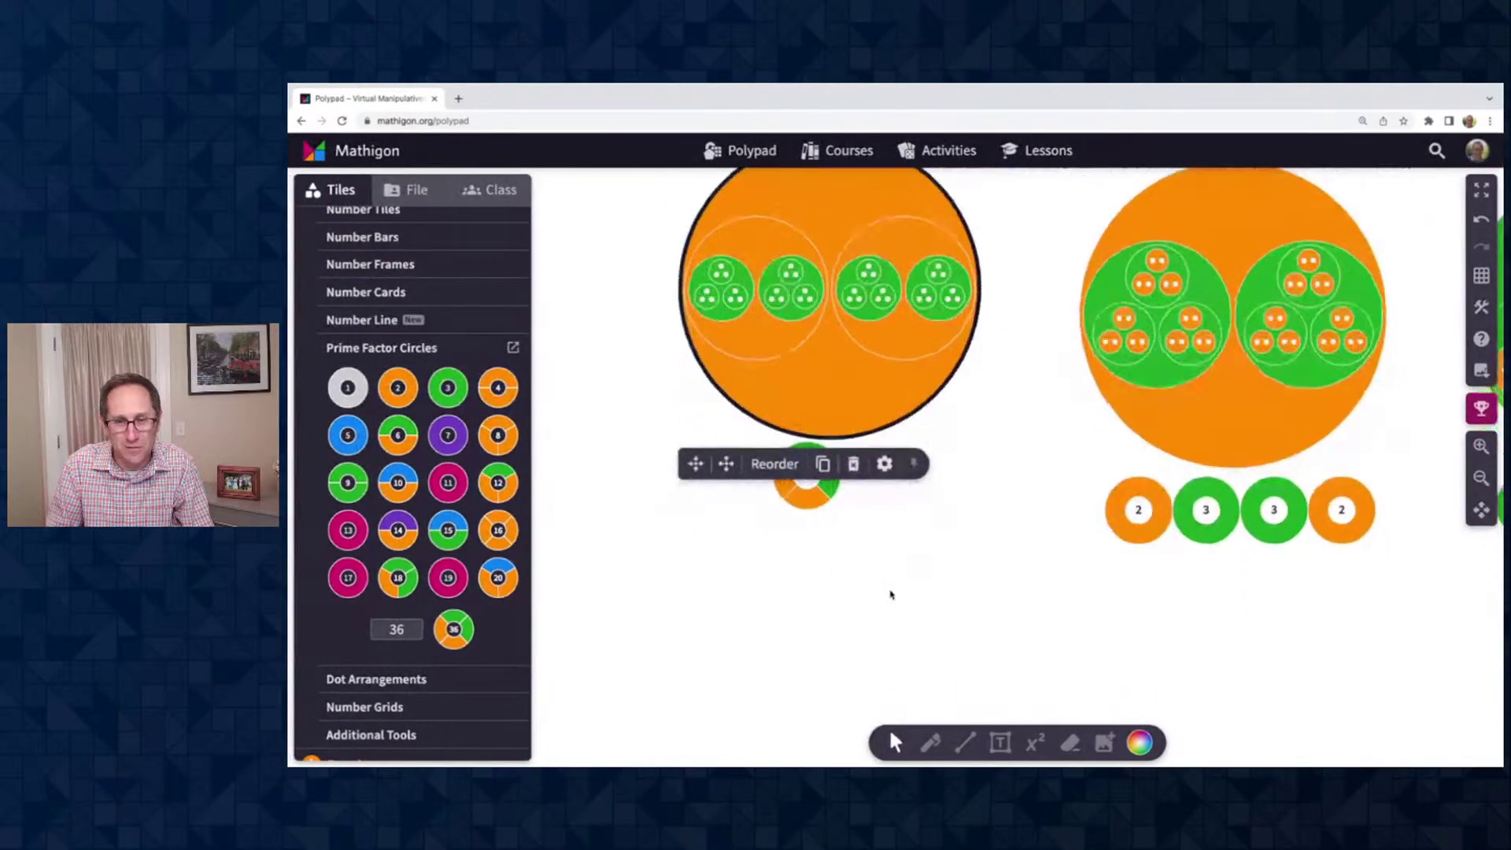
scroll(890, 593, "right", 1)
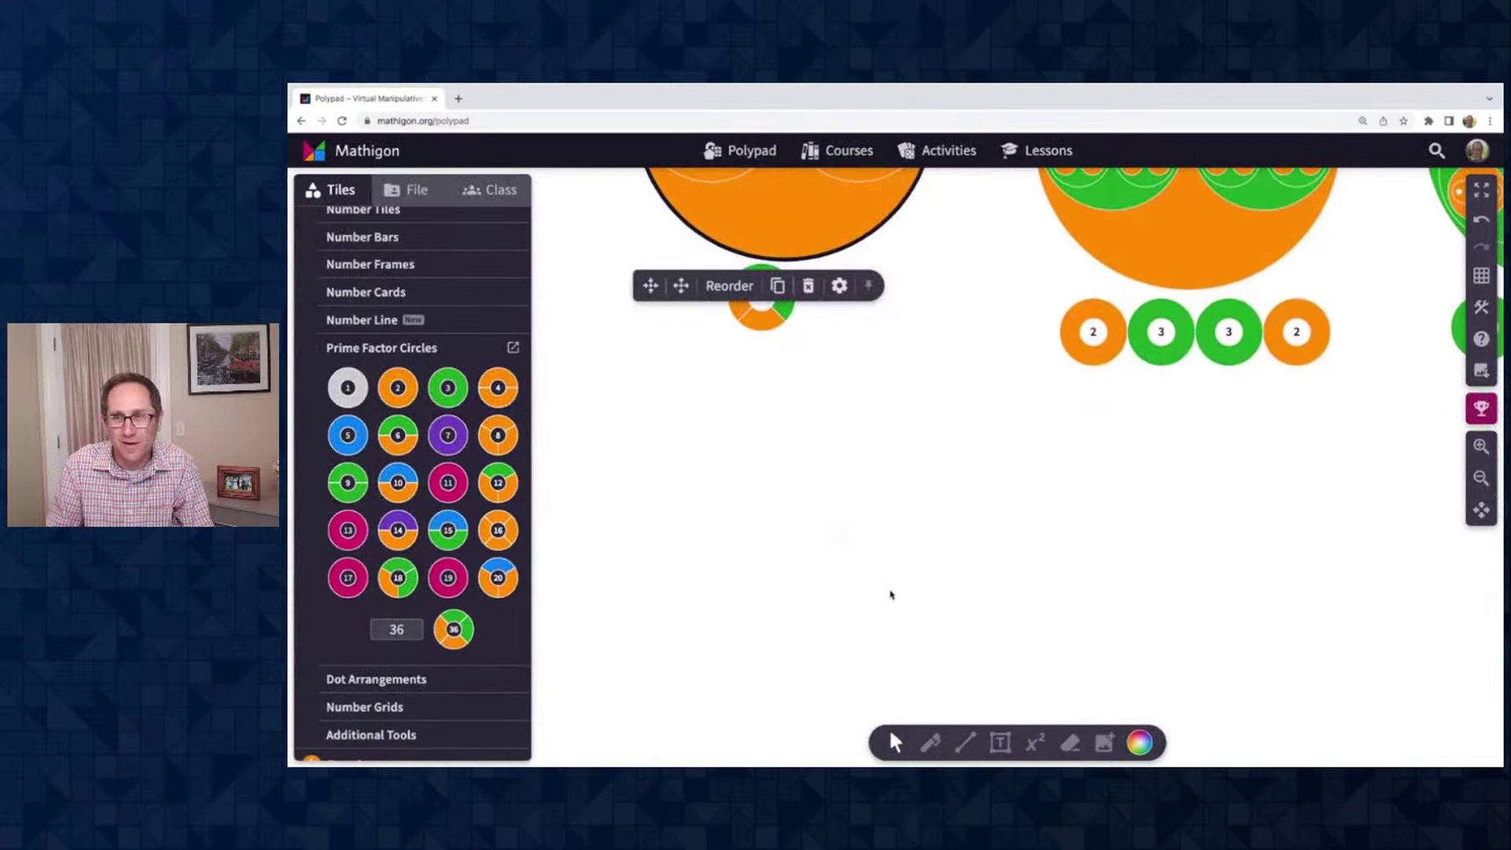
left_click(352, 680)
left_click(354, 705)
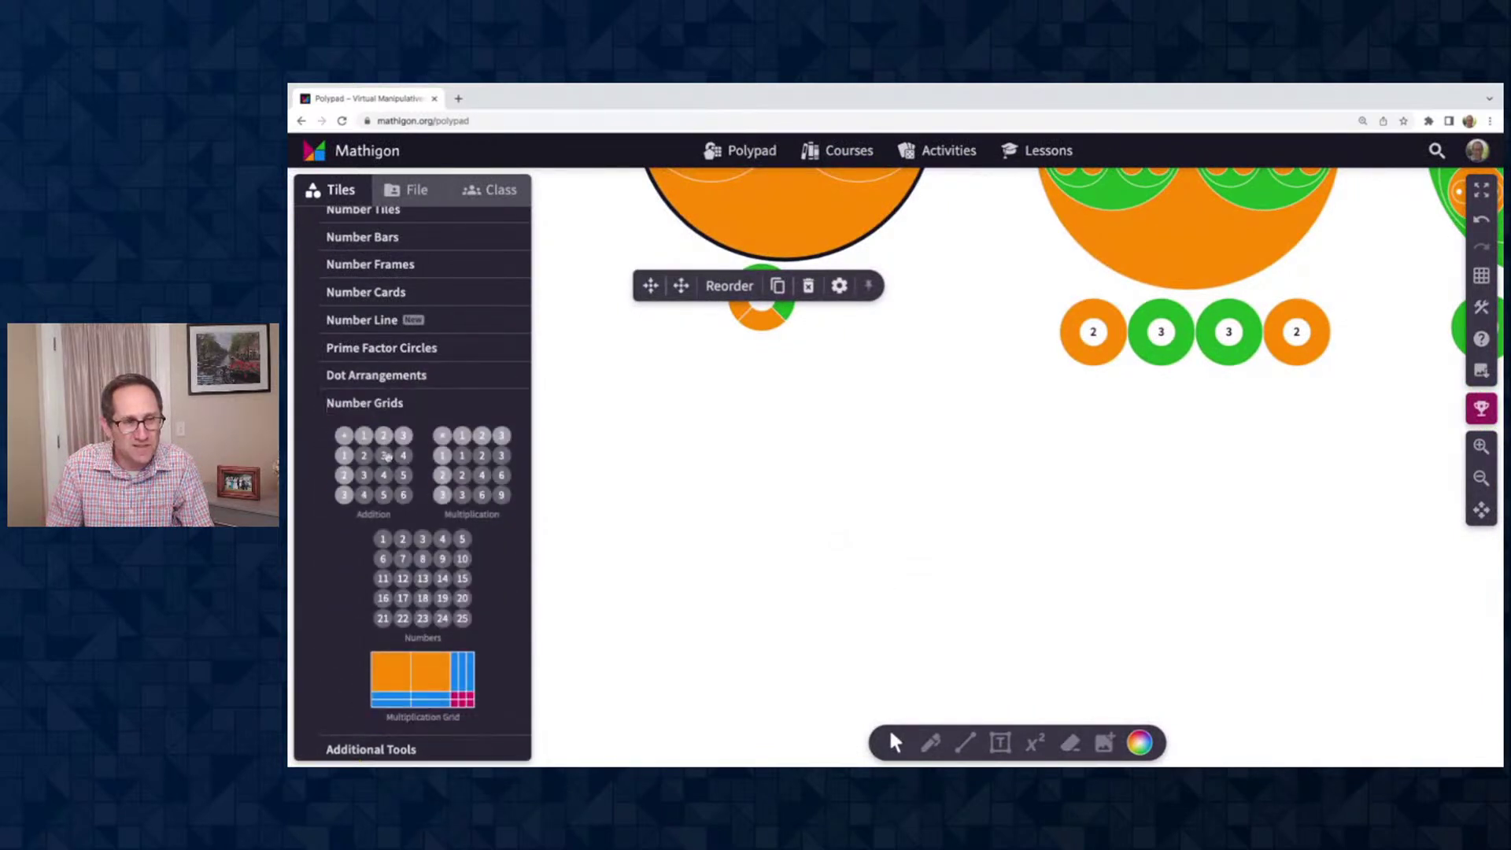
scroll(406, 402, "down", 2)
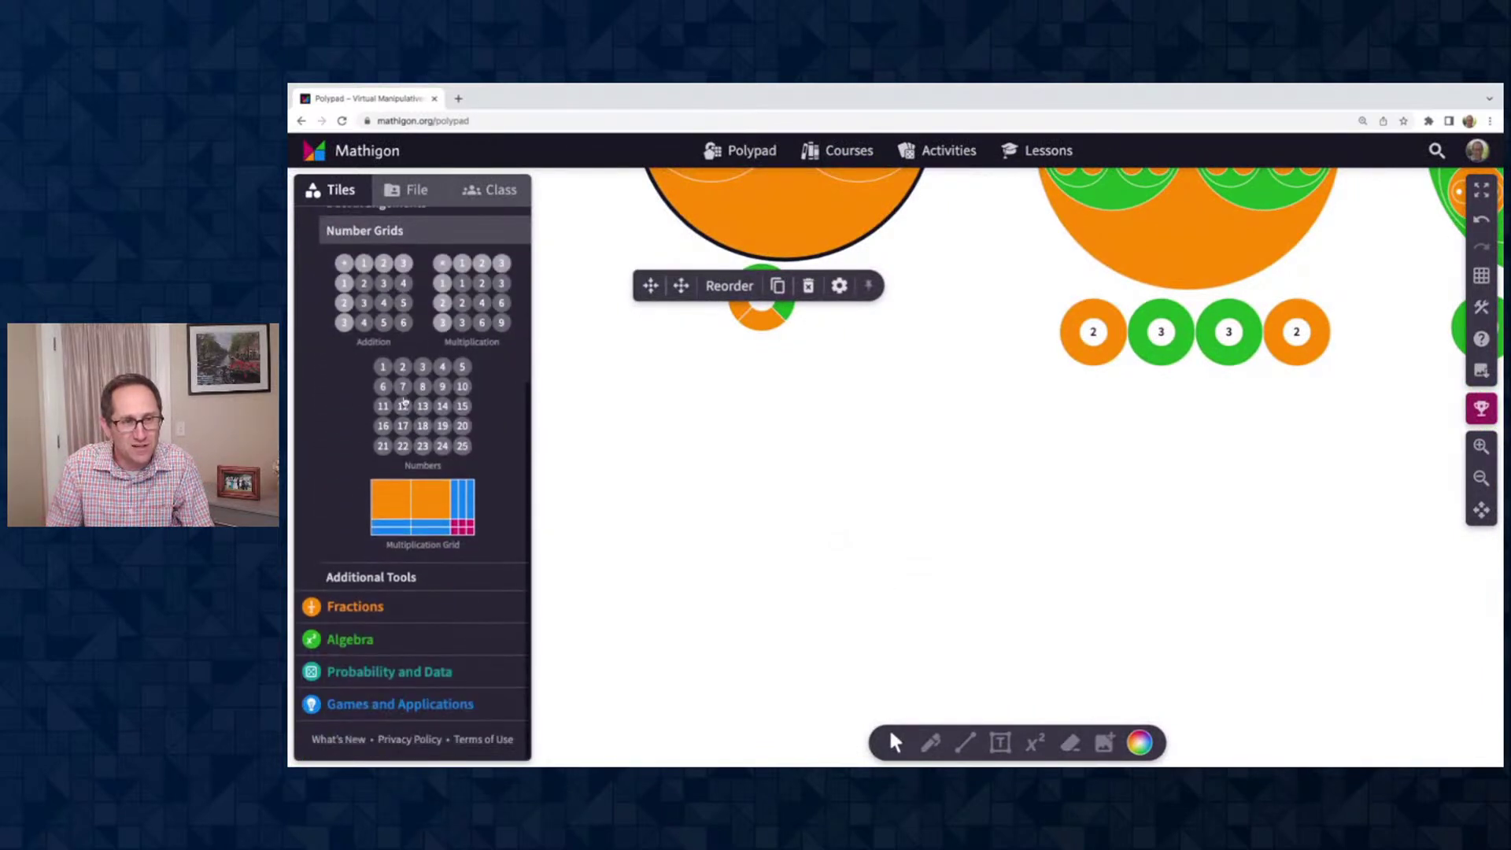
left_click(391, 580)
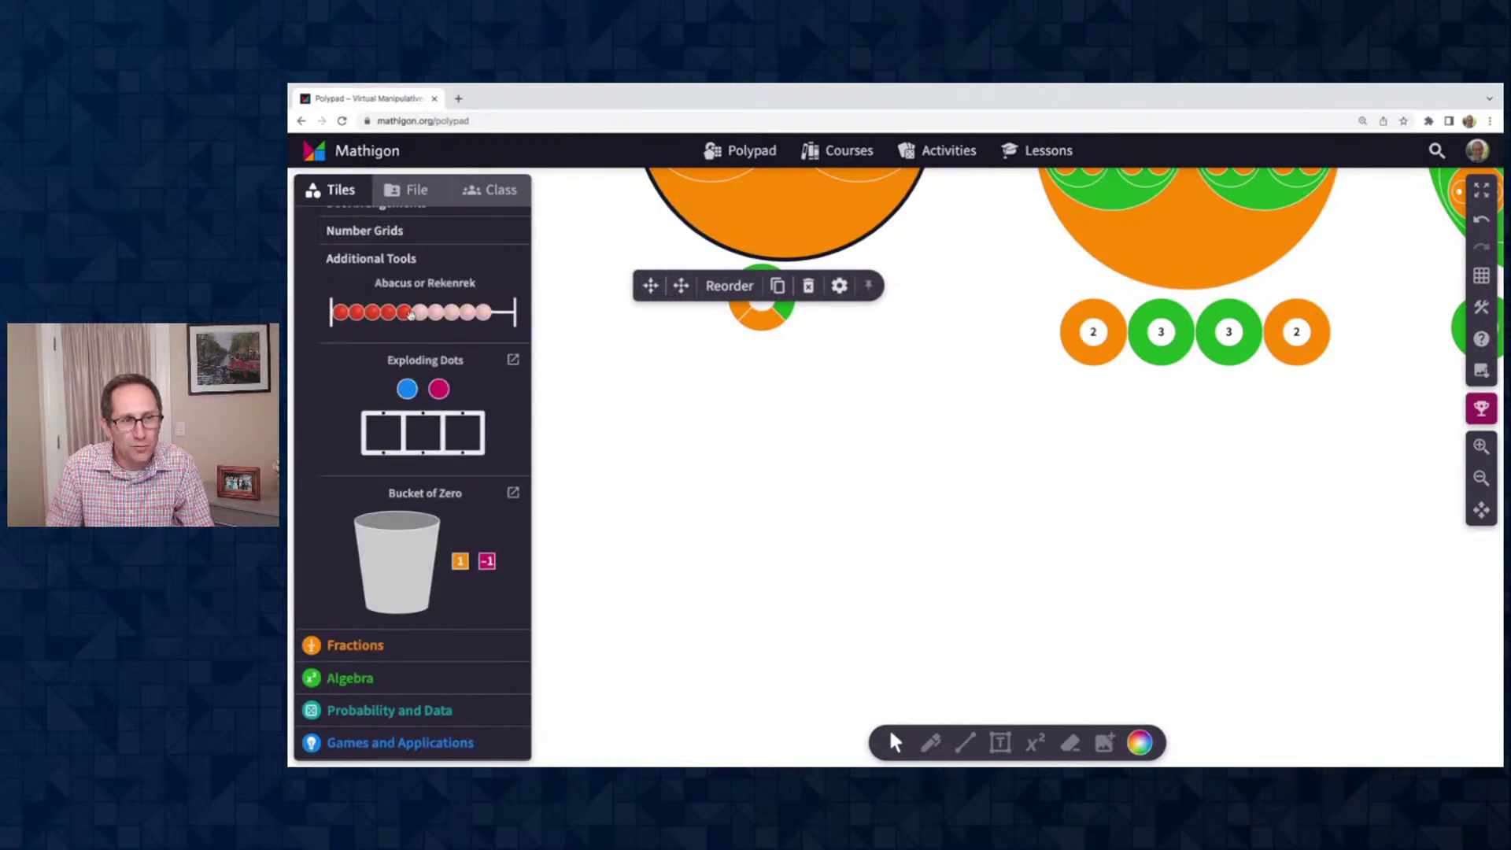
left_click(410, 315)
key("ctrl+d")
left_click_drag(815, 473, 797, 511)
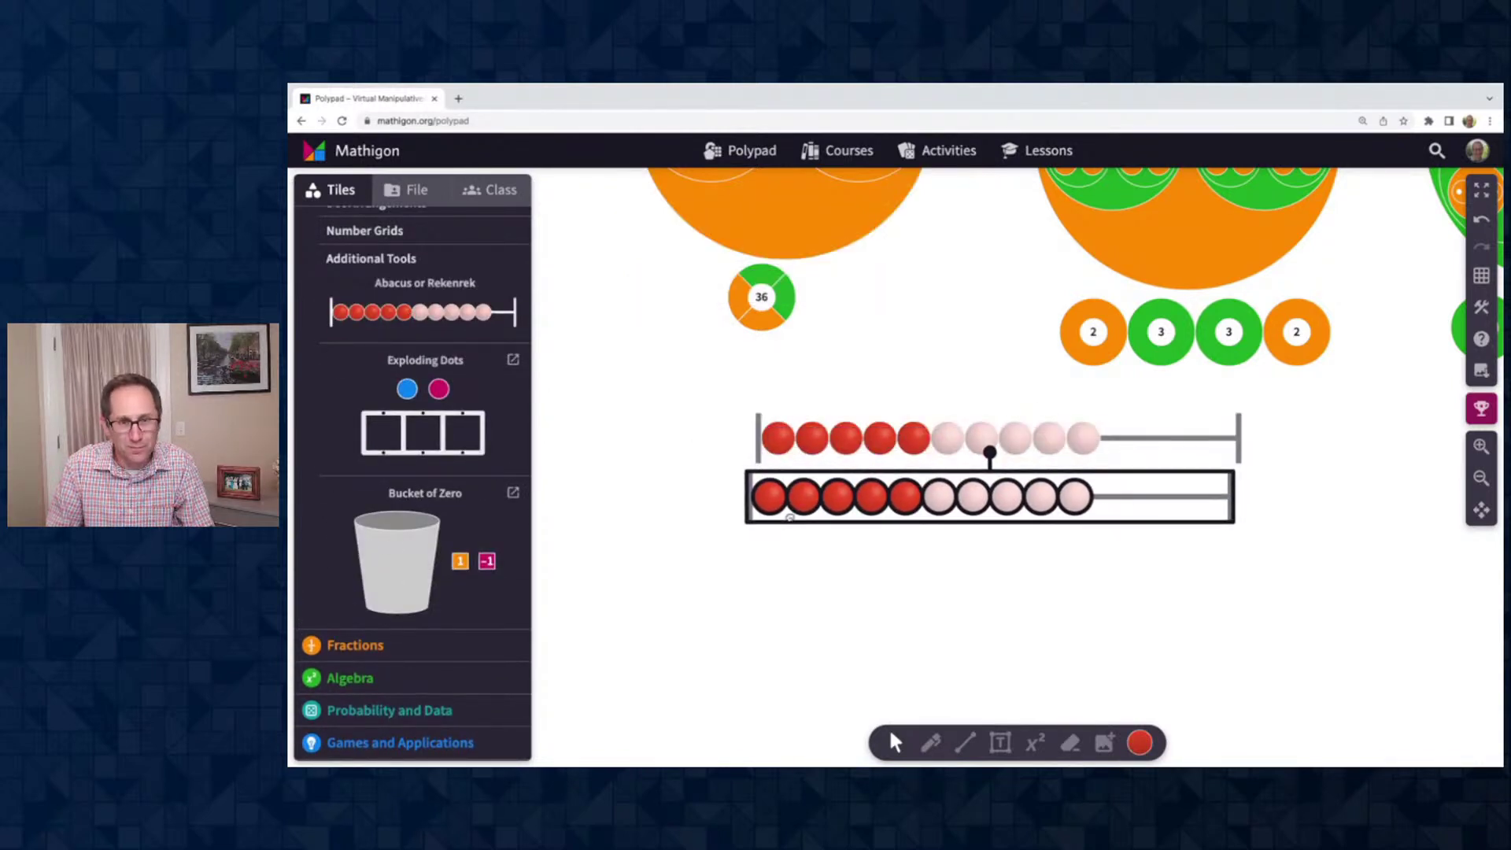
key("ctrl+d")
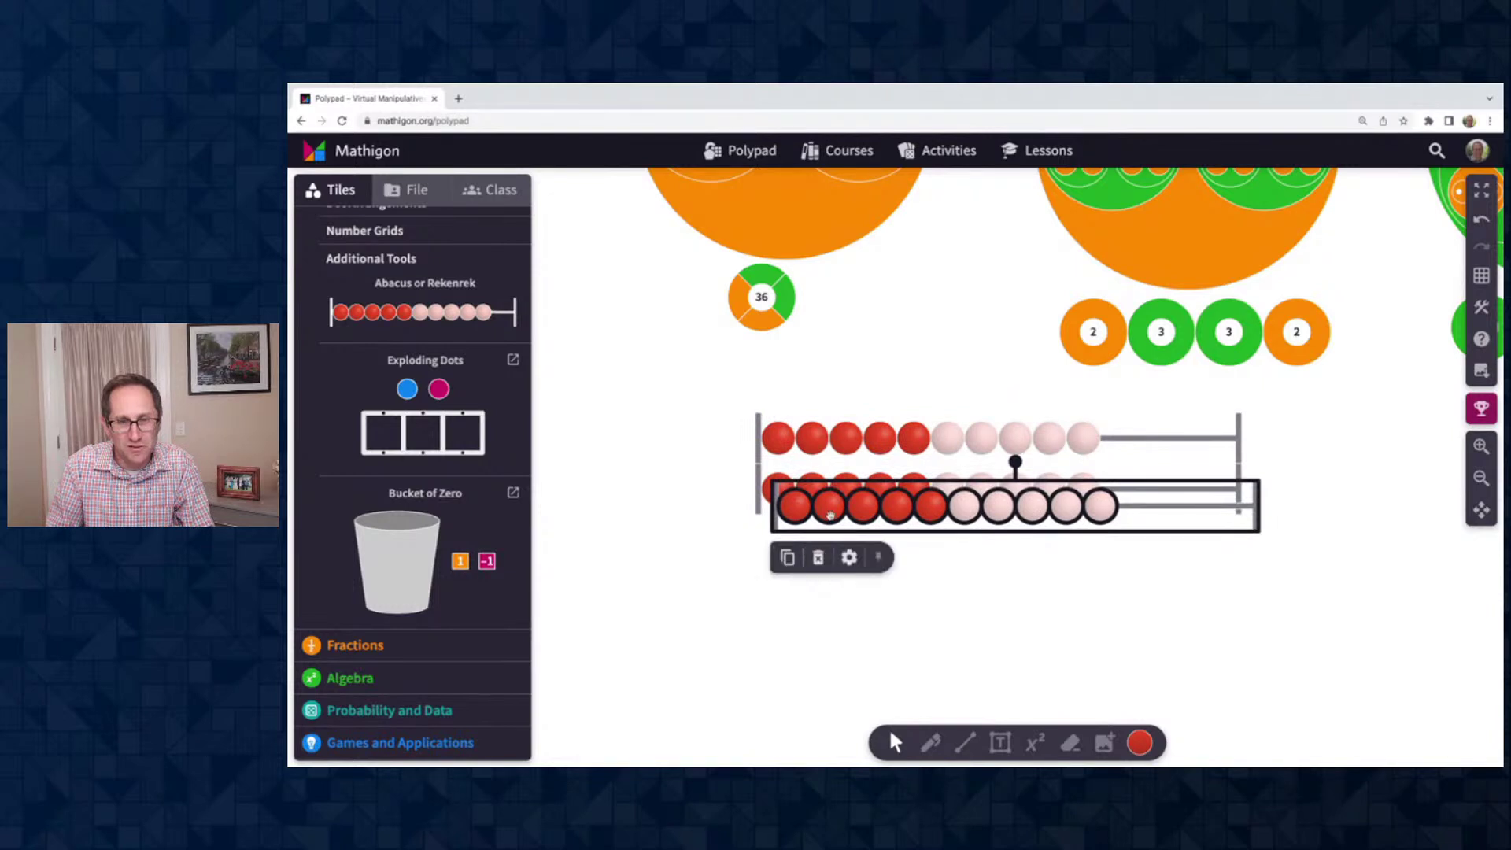
left_click_drag(810, 531, 793, 567)
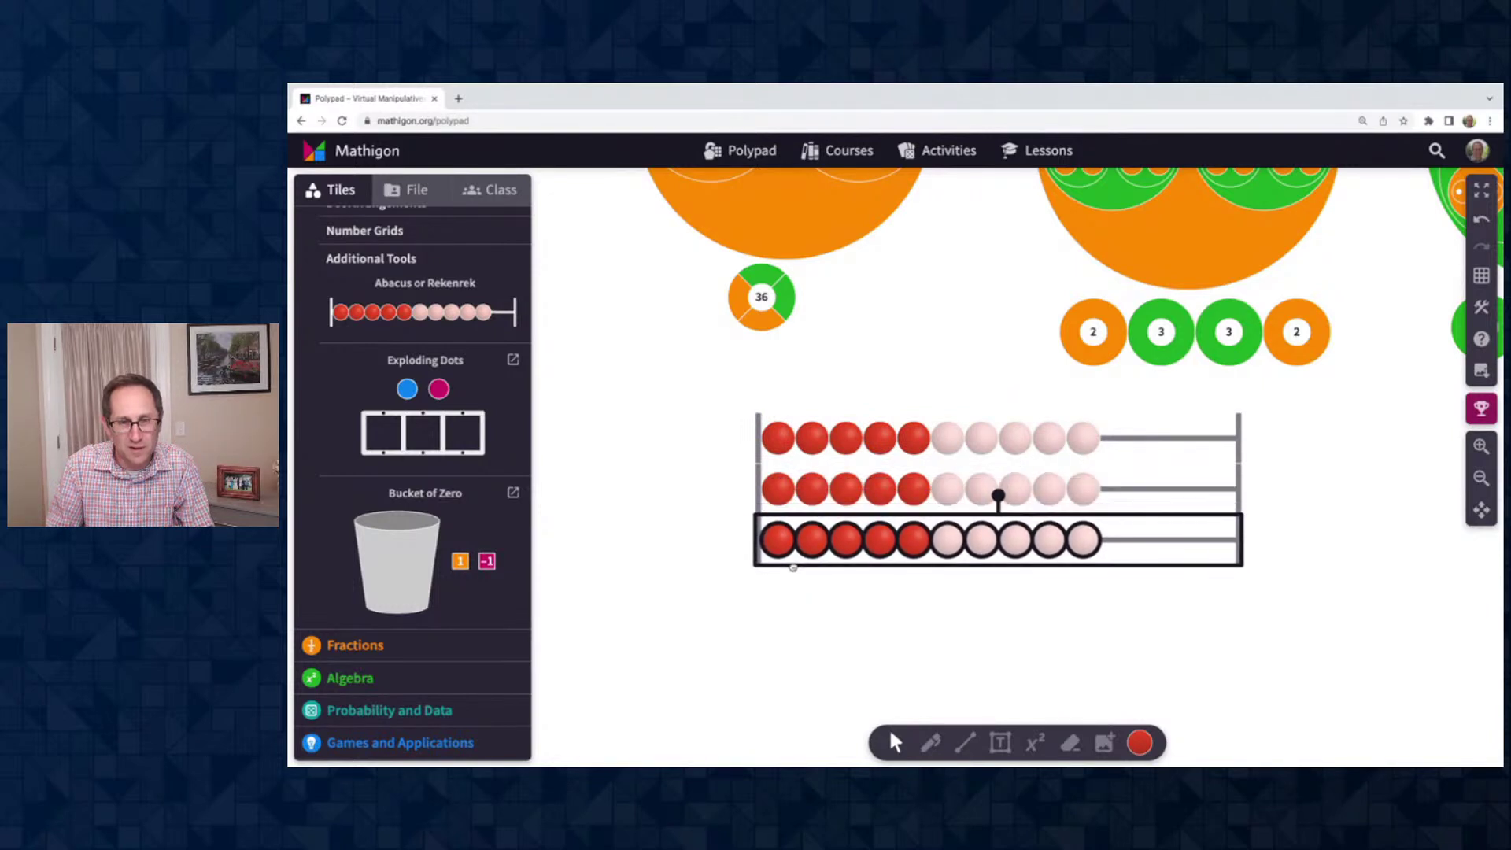
Add a fourth duplicate abacus row under the stack and slide its last four beads to the far end
key("ctrl+d")
left_click(796, 590)
left_click(793, 574)
left_click_drag(791, 587, 774, 620)
left_click(983, 592)
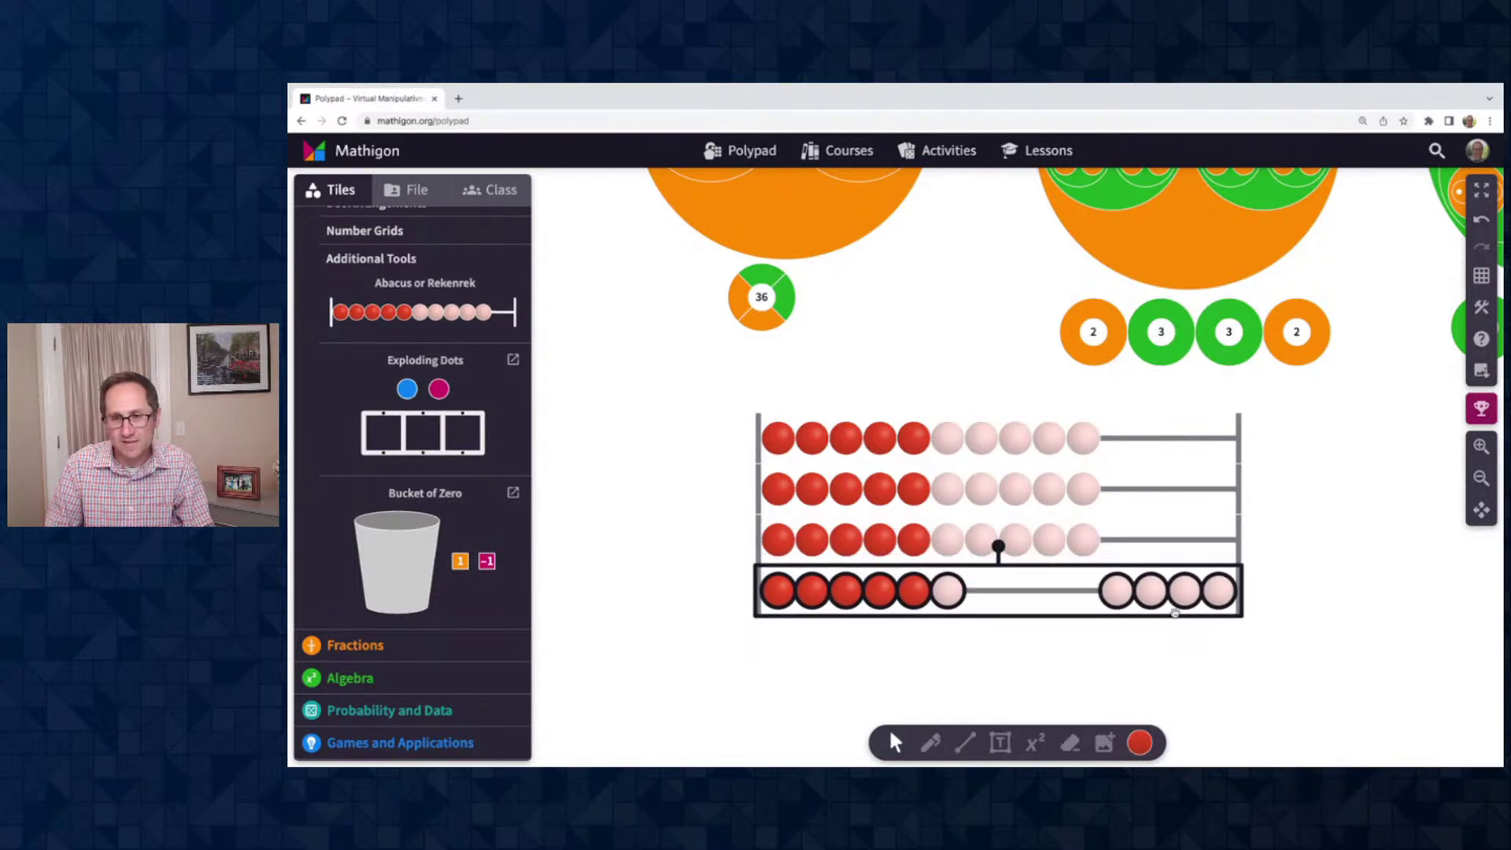
Shift the four abacus rows left together and place a three-box base-10 Exploding Dots board to their right
left_click_drag(685, 398, 1249, 641)
left_click_drag(1085, 524, 890, 521)
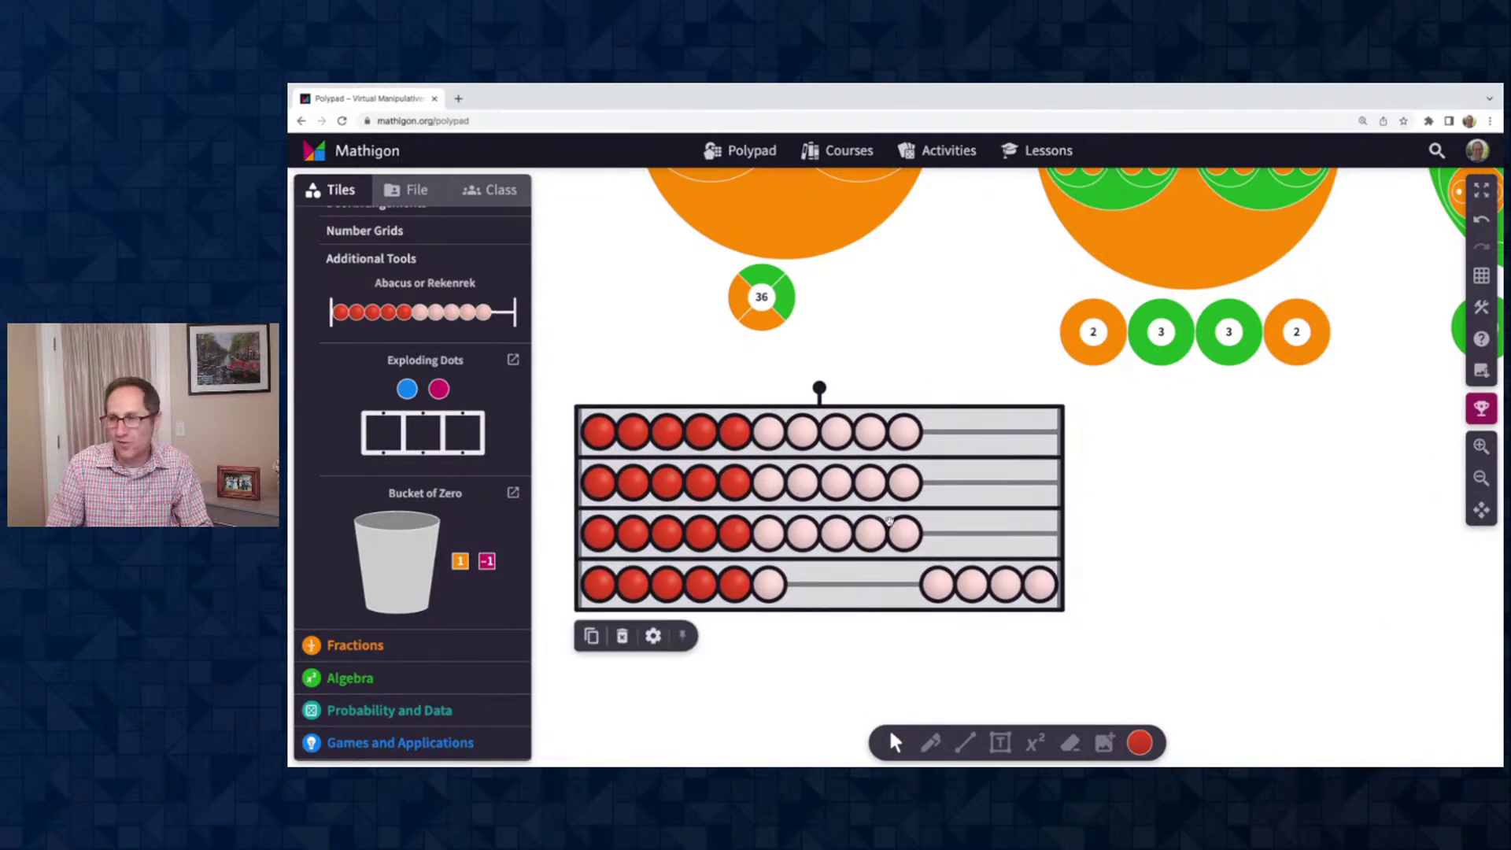
left_click_drag(395, 438, 883, 436)
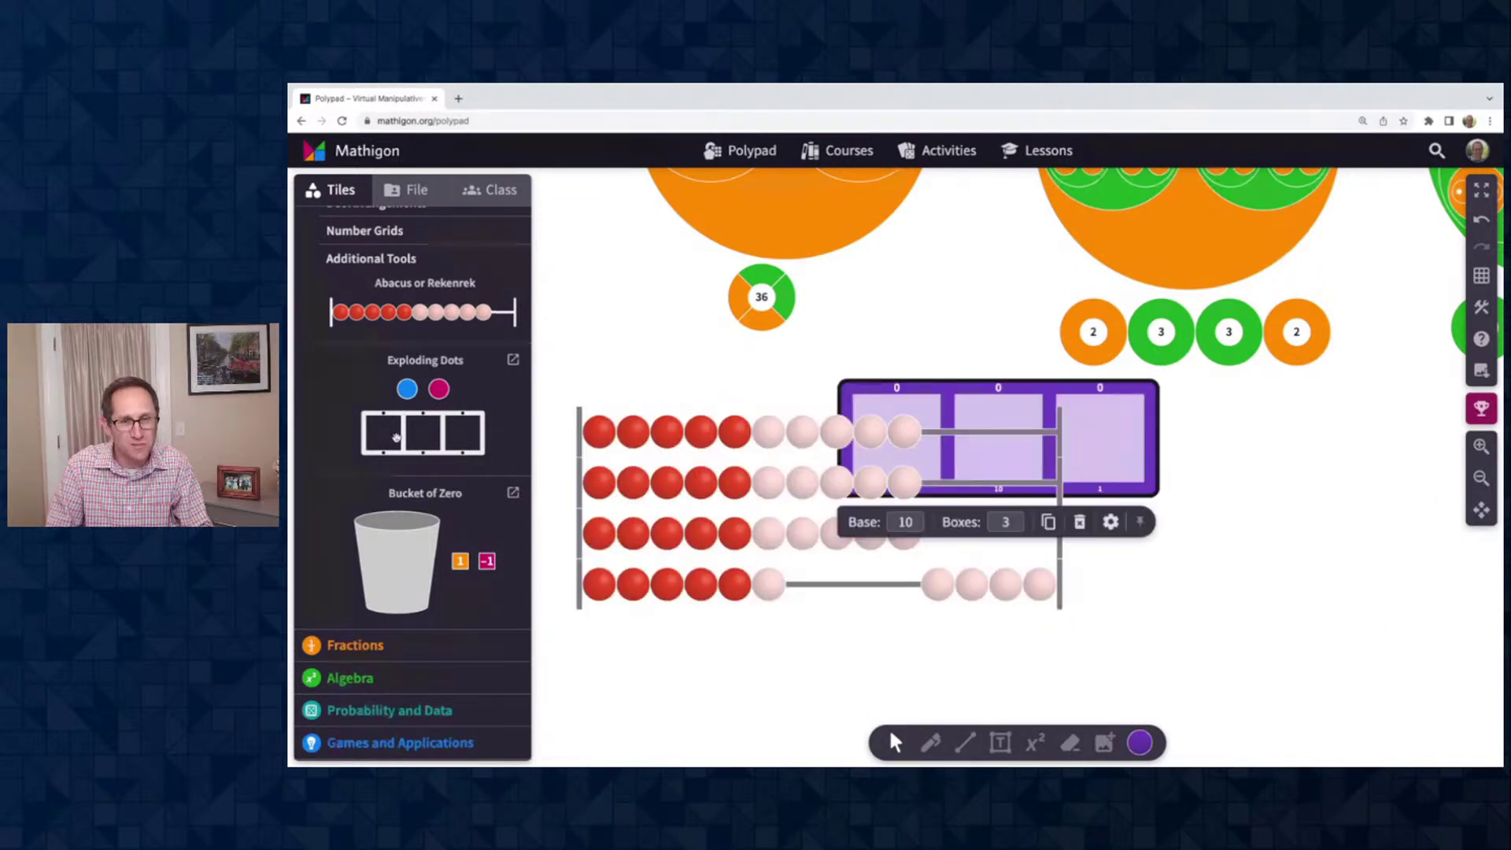
left_click_drag(936, 391, 1217, 453)
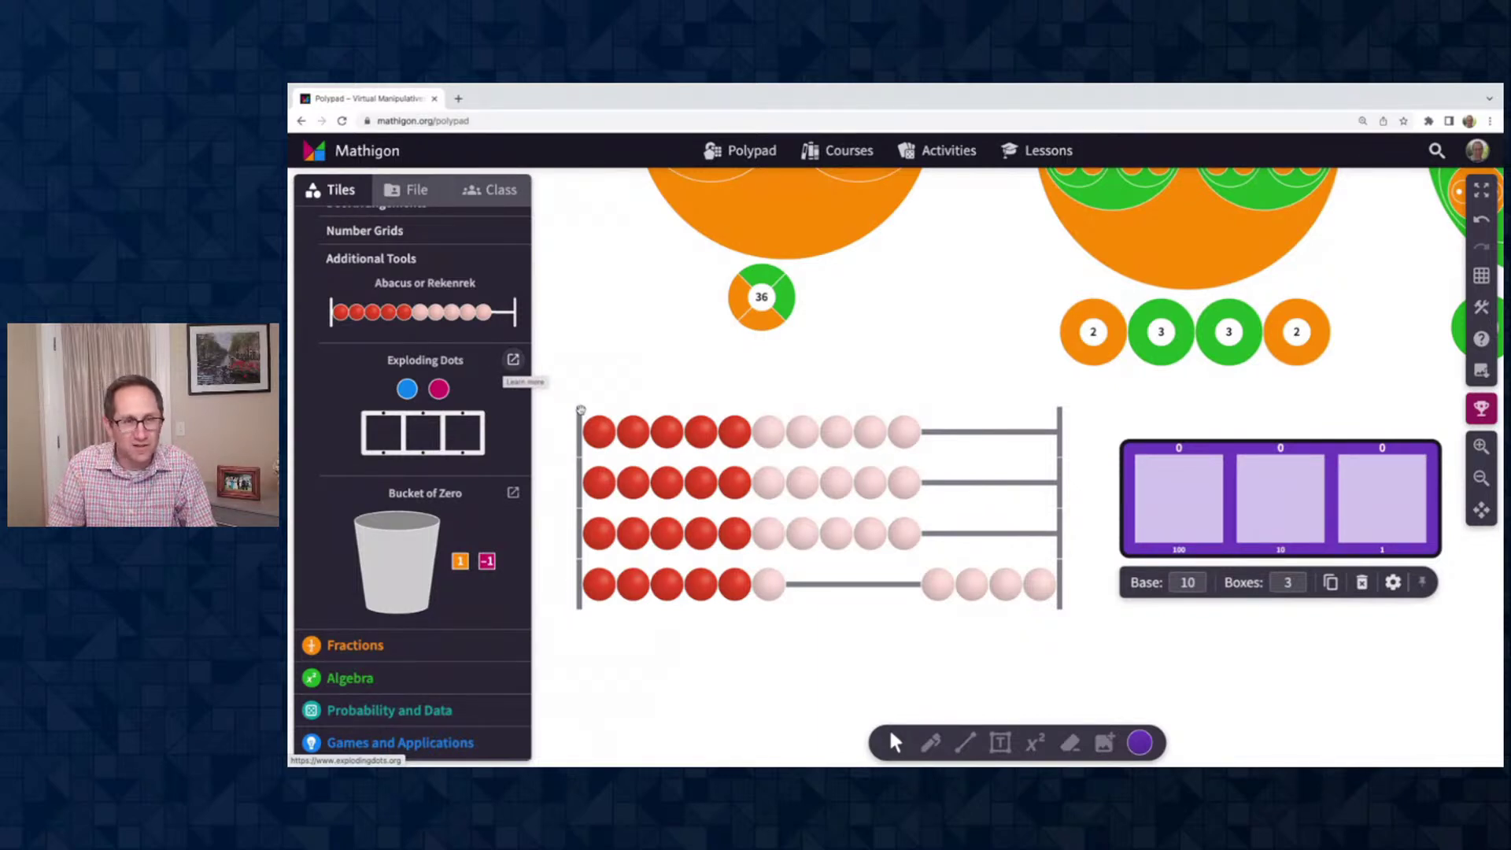
Add 20 blue dots to the ones box of the Exploding Dots board
left_click(407, 389)
left_click(1371, 489)
left_click(1392, 489)
left_click(1371, 509)
left_click(1388, 519)
left_click(1389, 519)
left_click(1388, 520)
left_click(1390, 519)
left_click(1390, 520)
left_click(1389, 519)
left_click(1391, 519)
left_click(1391, 519)
left_click(1392, 521)
left_click(1392, 524)
left_click(1393, 527)
left_click(1394, 530)
left_click(1395, 533)
left_click(1396, 535)
left_click(1397, 538)
left_click(1399, 540)
left_click(1407, 531)
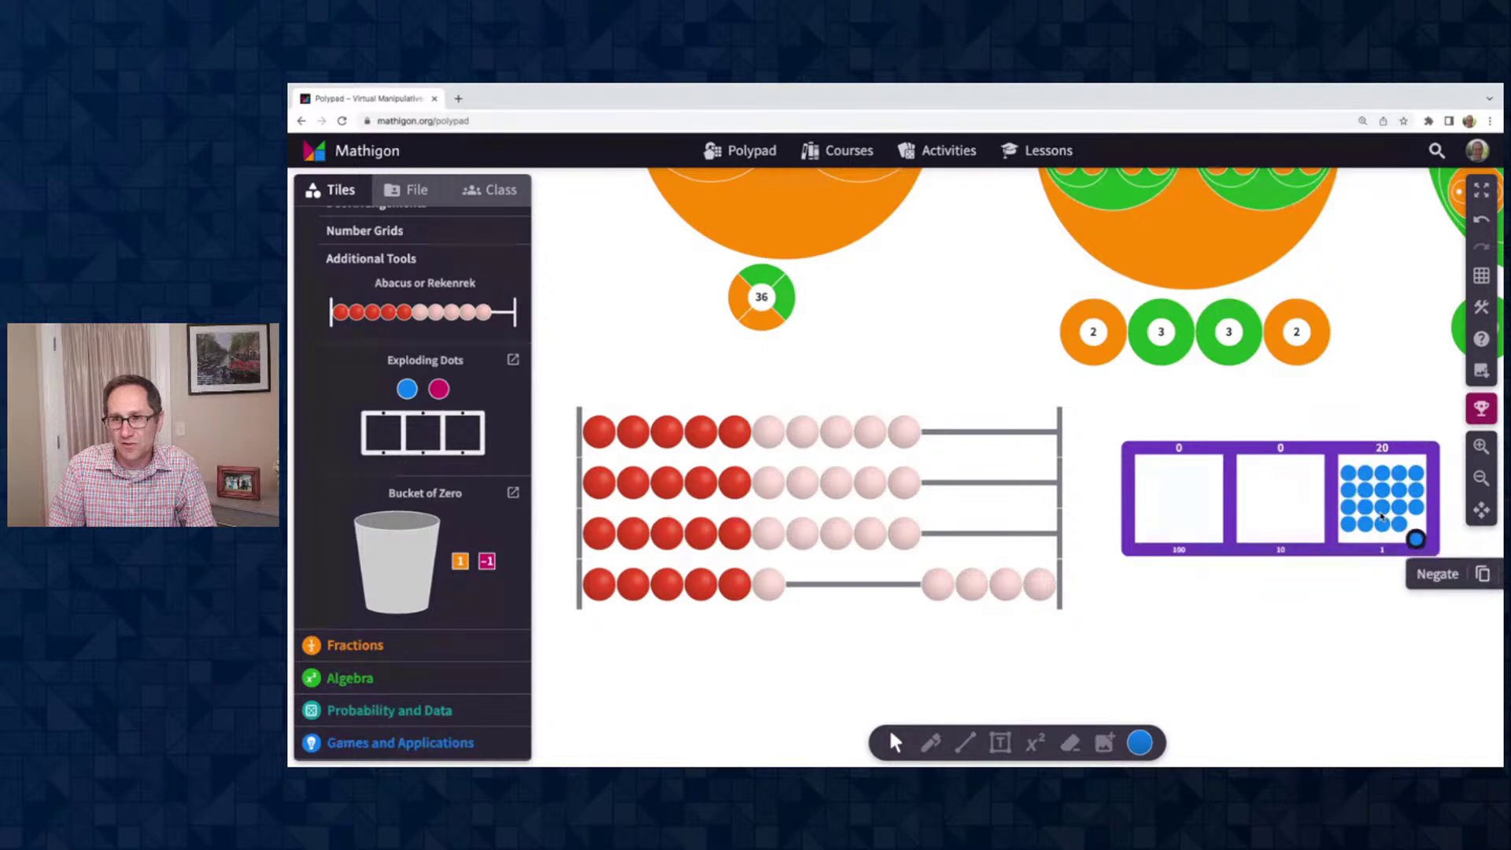
left_click(1323, 613)
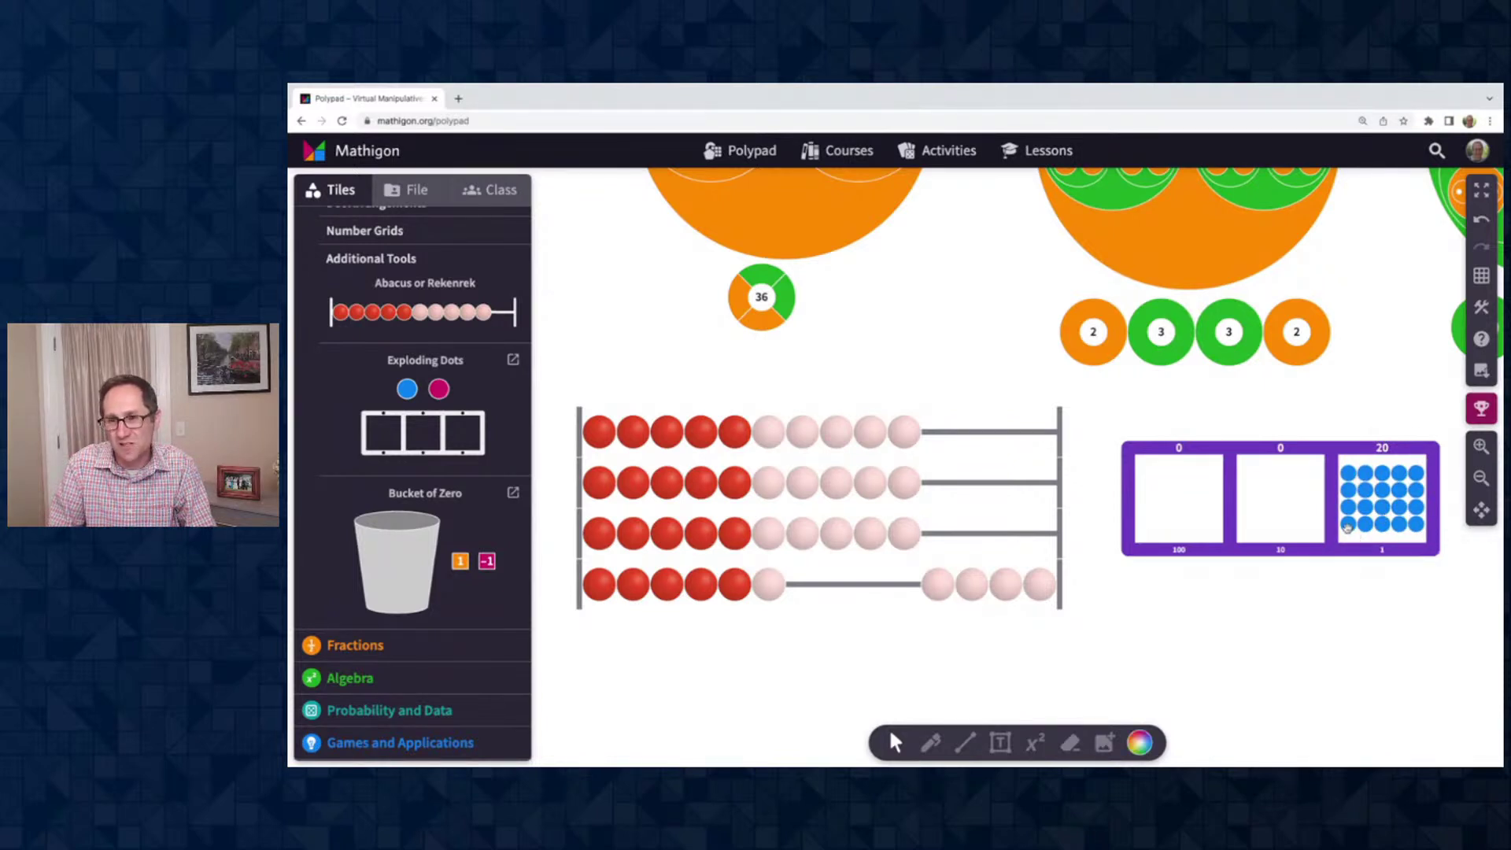
Regroup the 20 ones dots into two dots in the tens box, ten at a time
mouse_move(1347, 524)
left_mouse_down()
mouse_move(1264, 504)
mouse_move(1348, 523)
left_mouse_up()
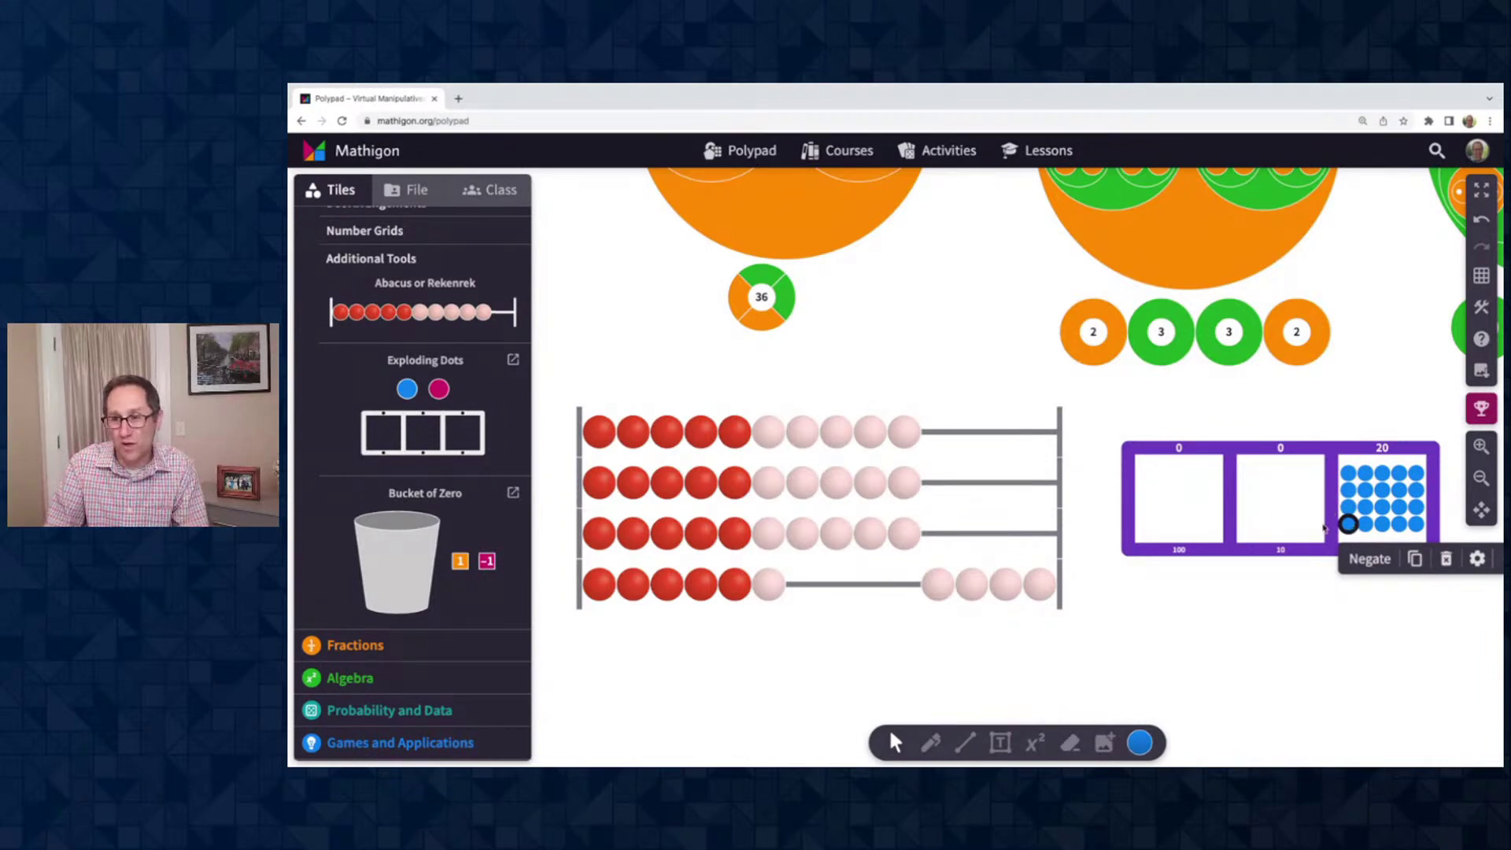
left_click_drag(1348, 523, 1280, 498)
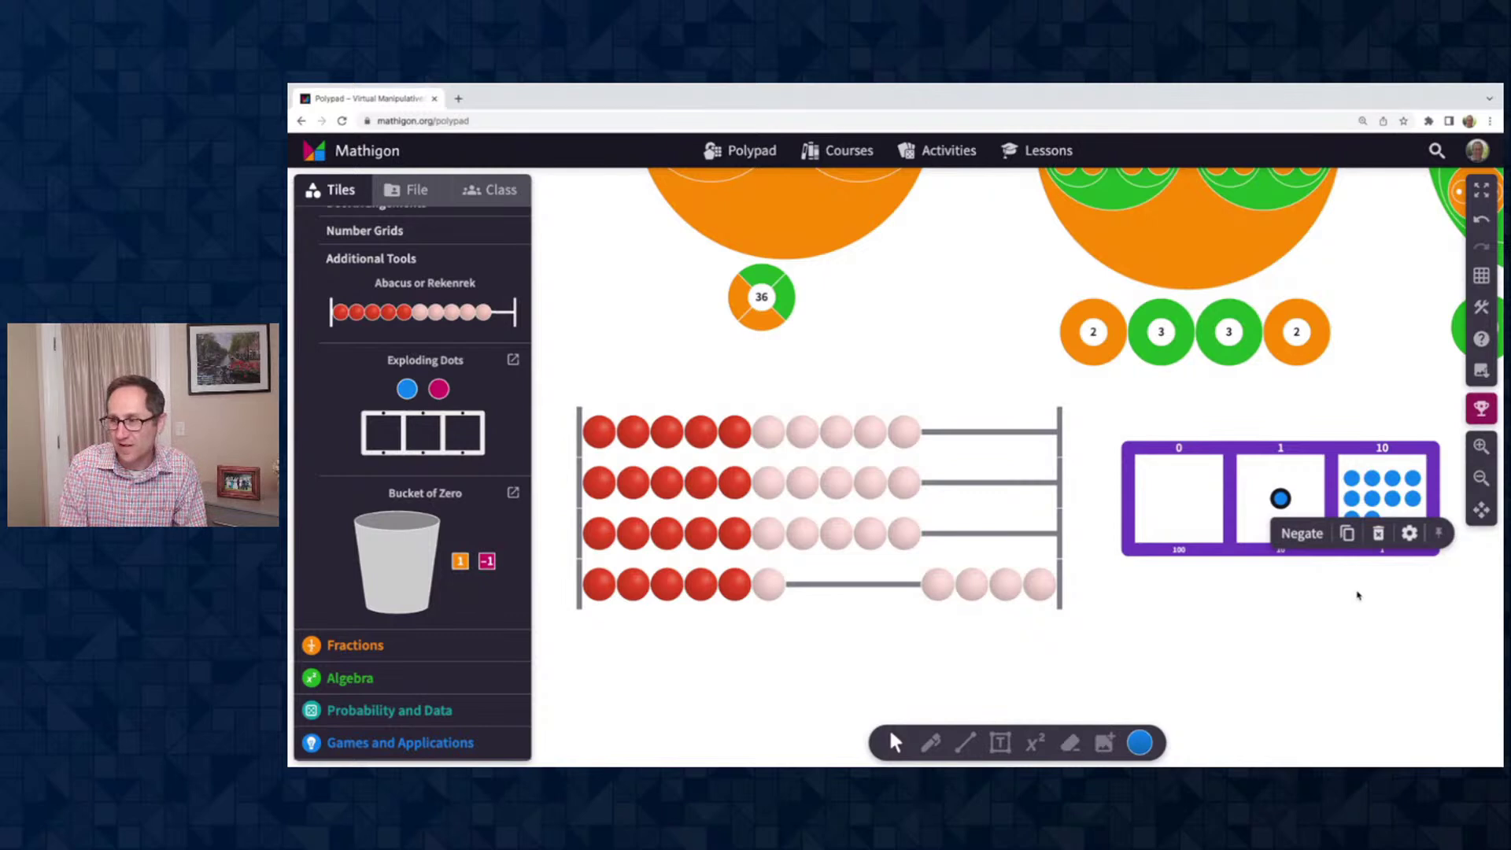
left_click(1311, 607)
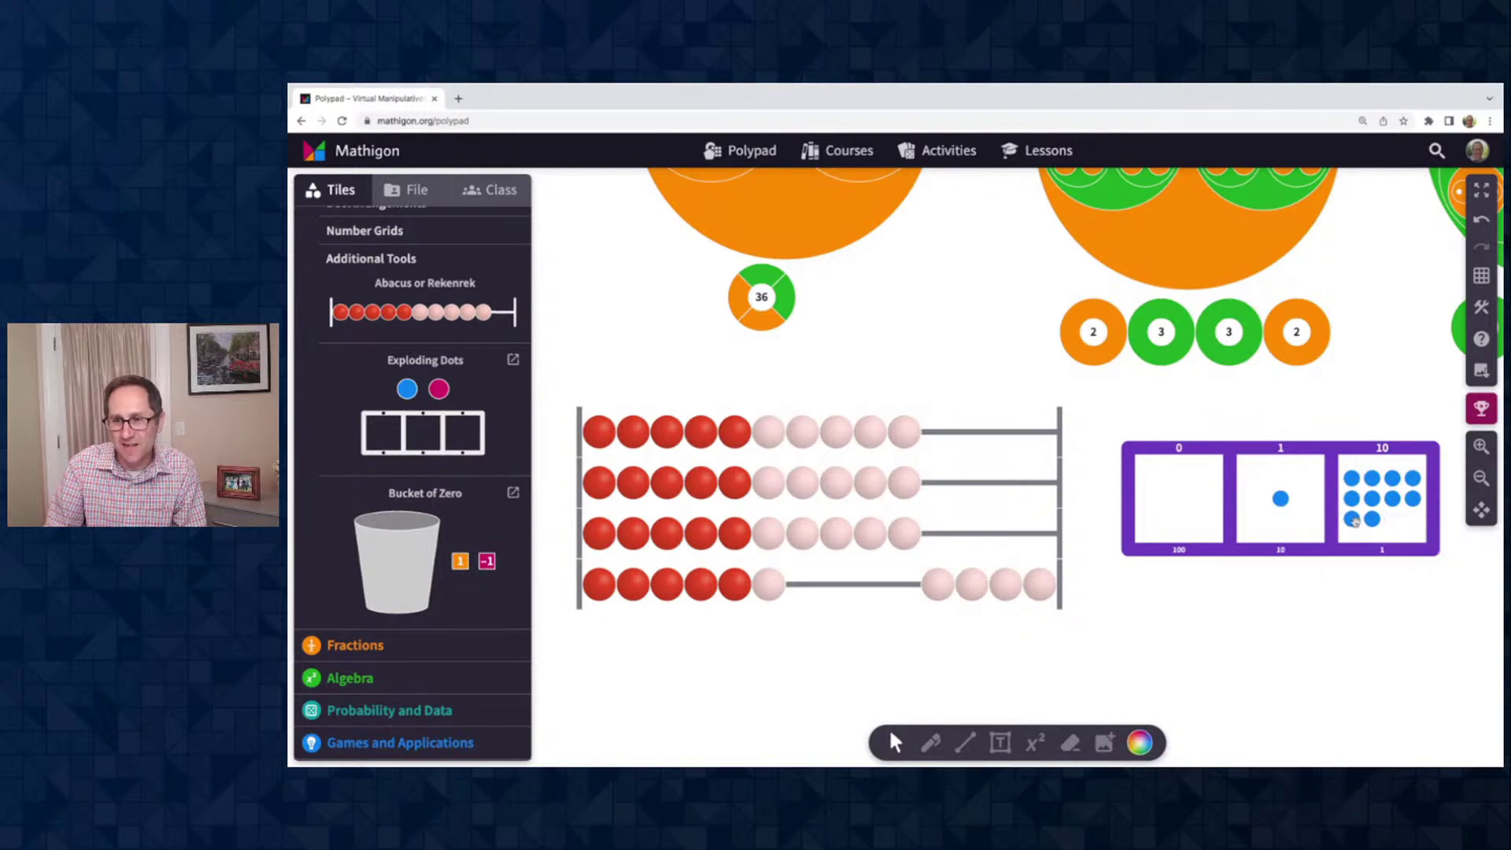
left_click_drag(1353, 517, 1289, 504)
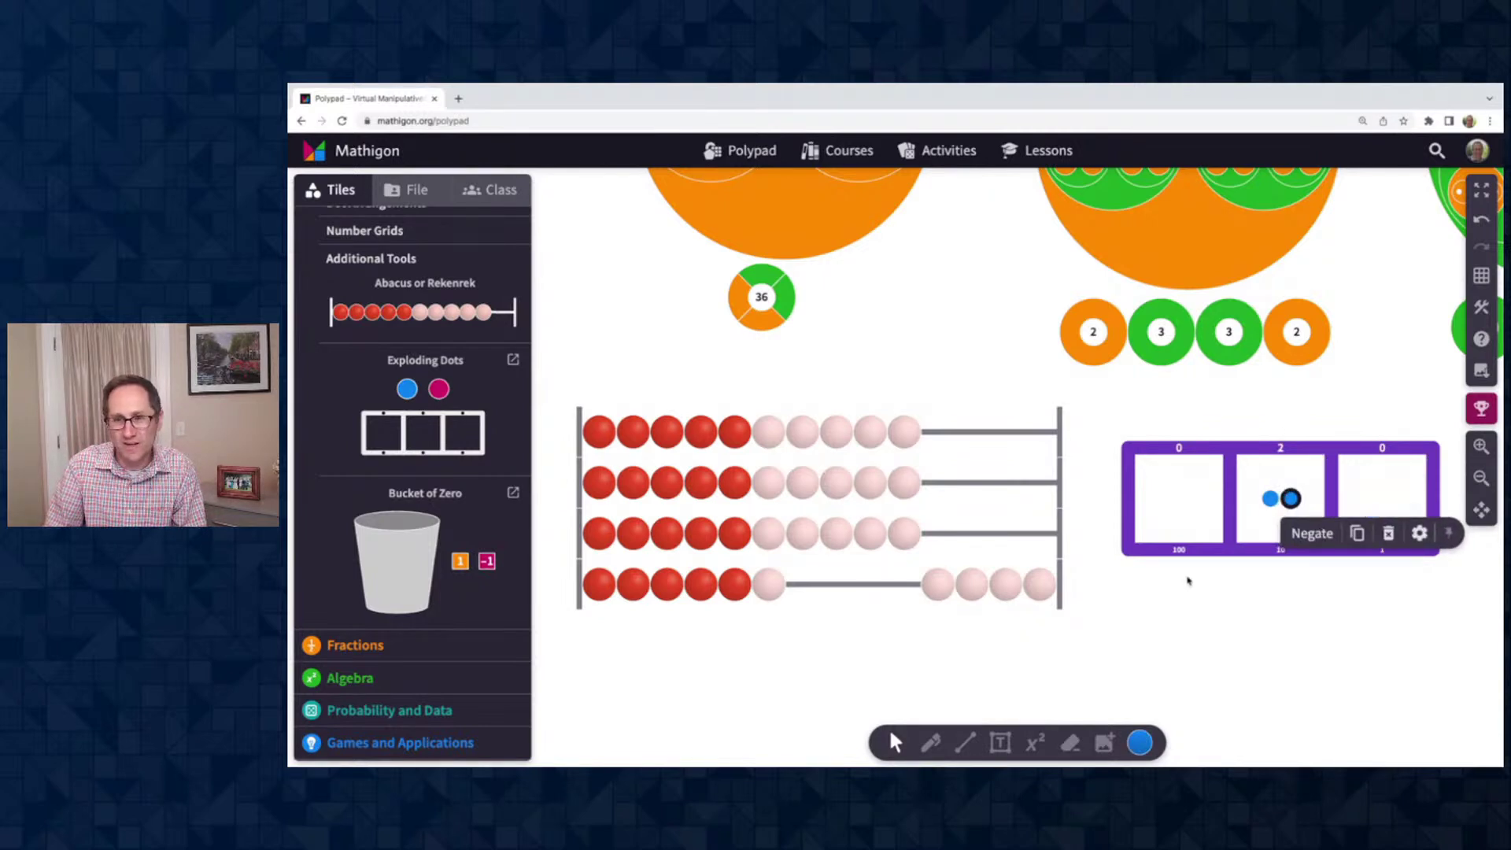
Add 16 blue dots to the ones box and regroup ten of them into a third tens dot
left_click_drag(407, 393, 1382, 498)
left_click(1481, 307)
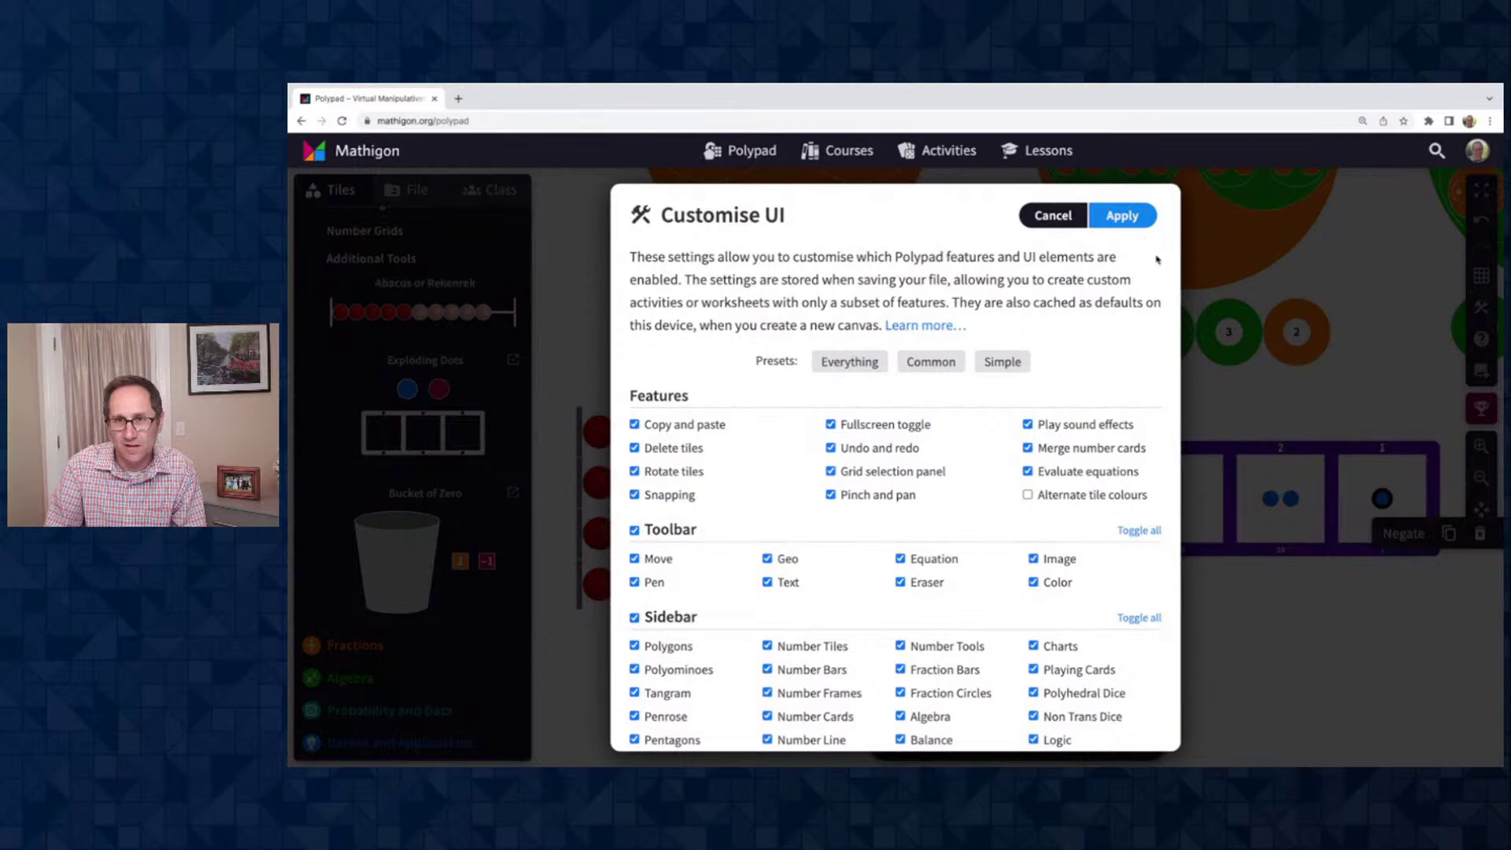
left_click(1122, 215)
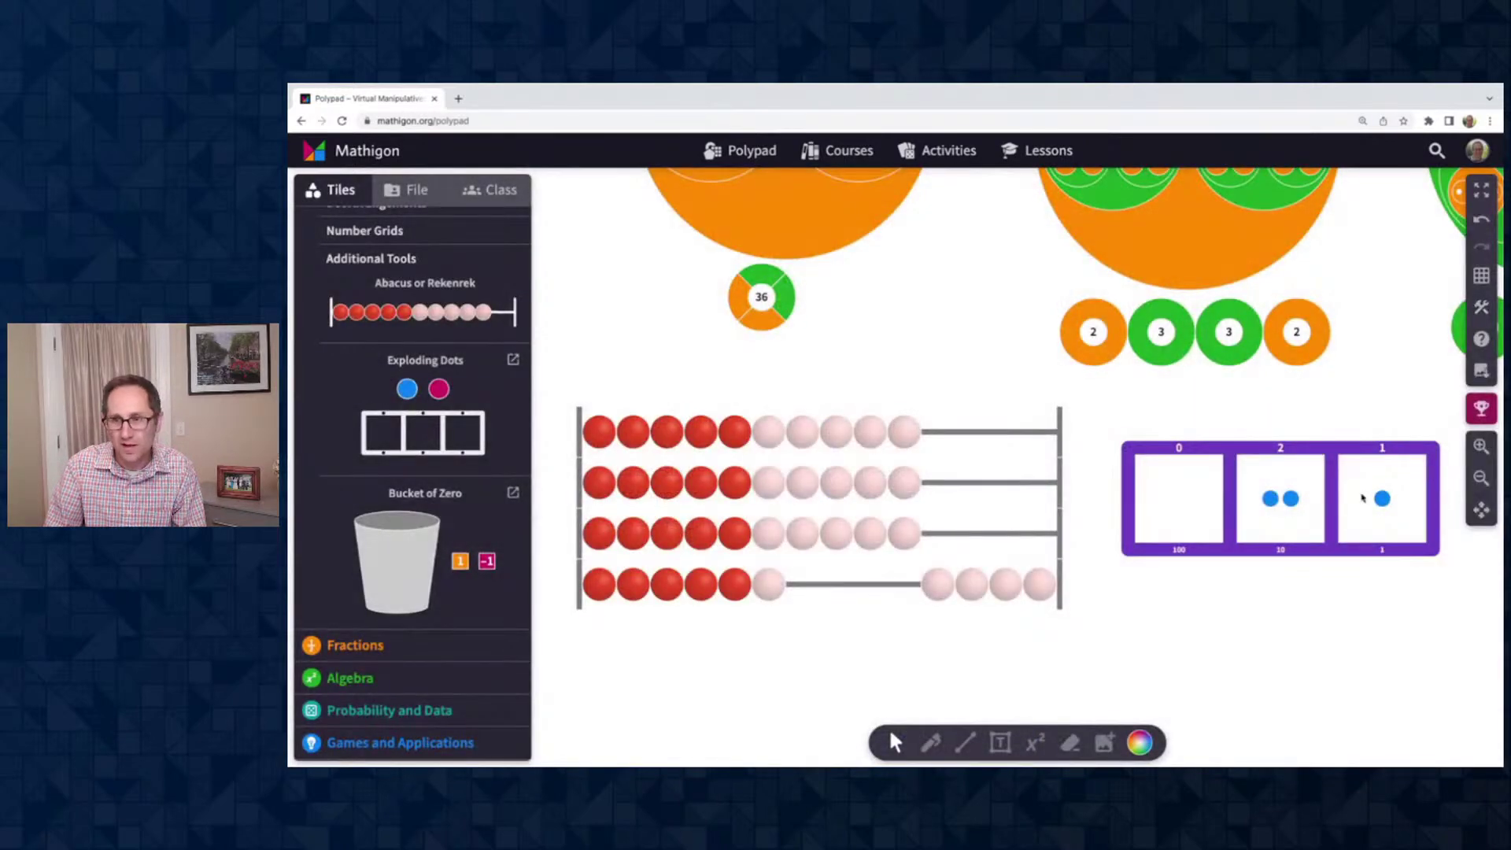
left_click(1383, 498)
left_click(1383, 498)
left_click(1382, 498)
left_click(1382, 498)
left_click(1382, 498)
left_click(1382, 498)
left_click(1382, 498)
left_click(1383, 498)
left_click(1383, 498)
left_click(1383, 498)
left_click(1382, 498)
left_click(1382, 498)
left_click(1383, 498)
left_click(1382, 498)
left_click(1383, 498)
left_click_drag(1358, 528, 1280, 504)
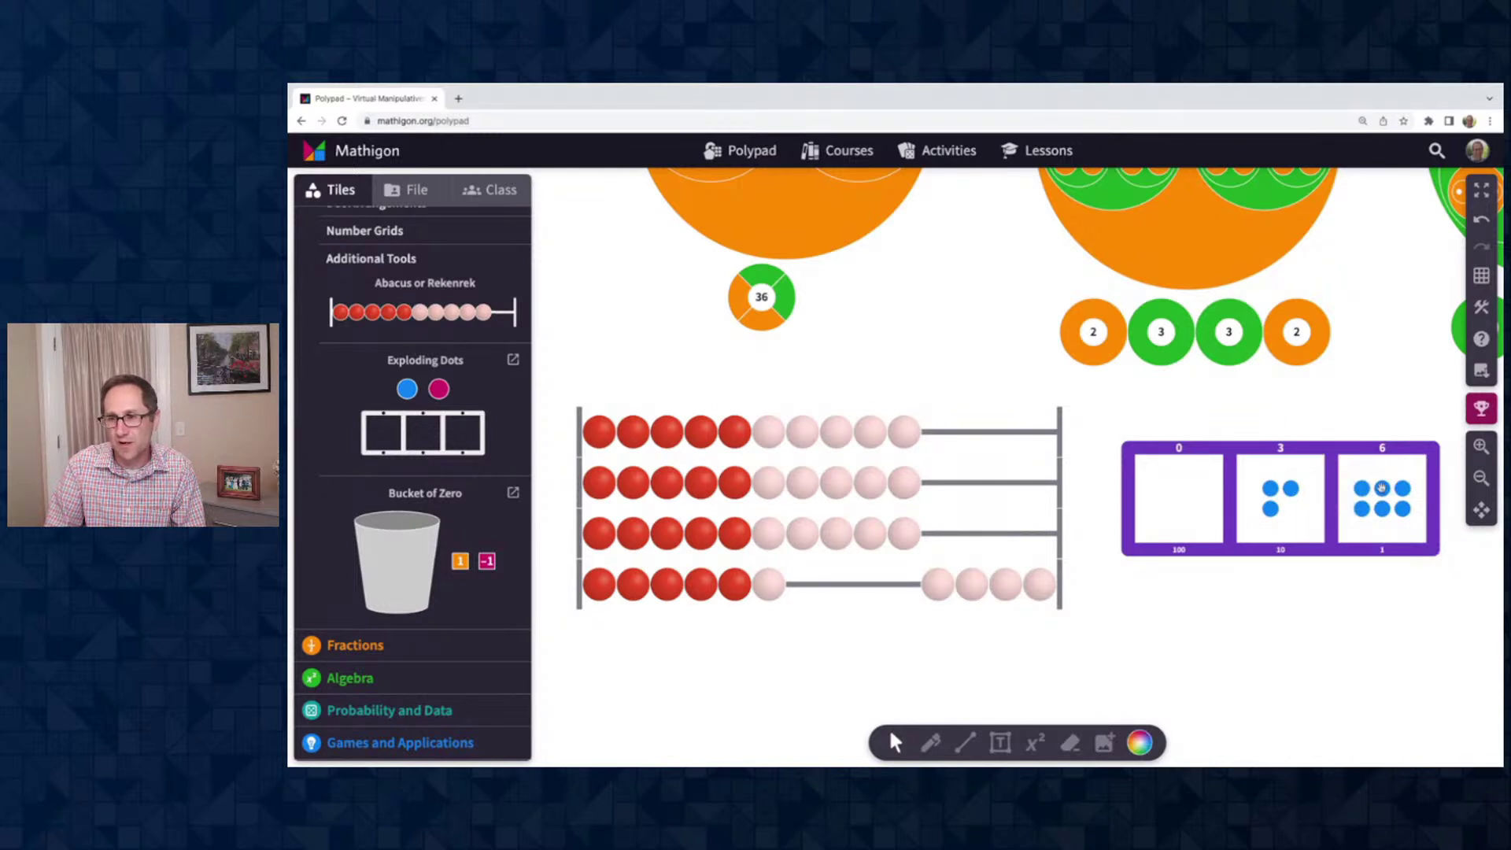
Break the tens dots apart into the ones box, and regroup the ones into three tens and six ones
left_click(1290, 489)
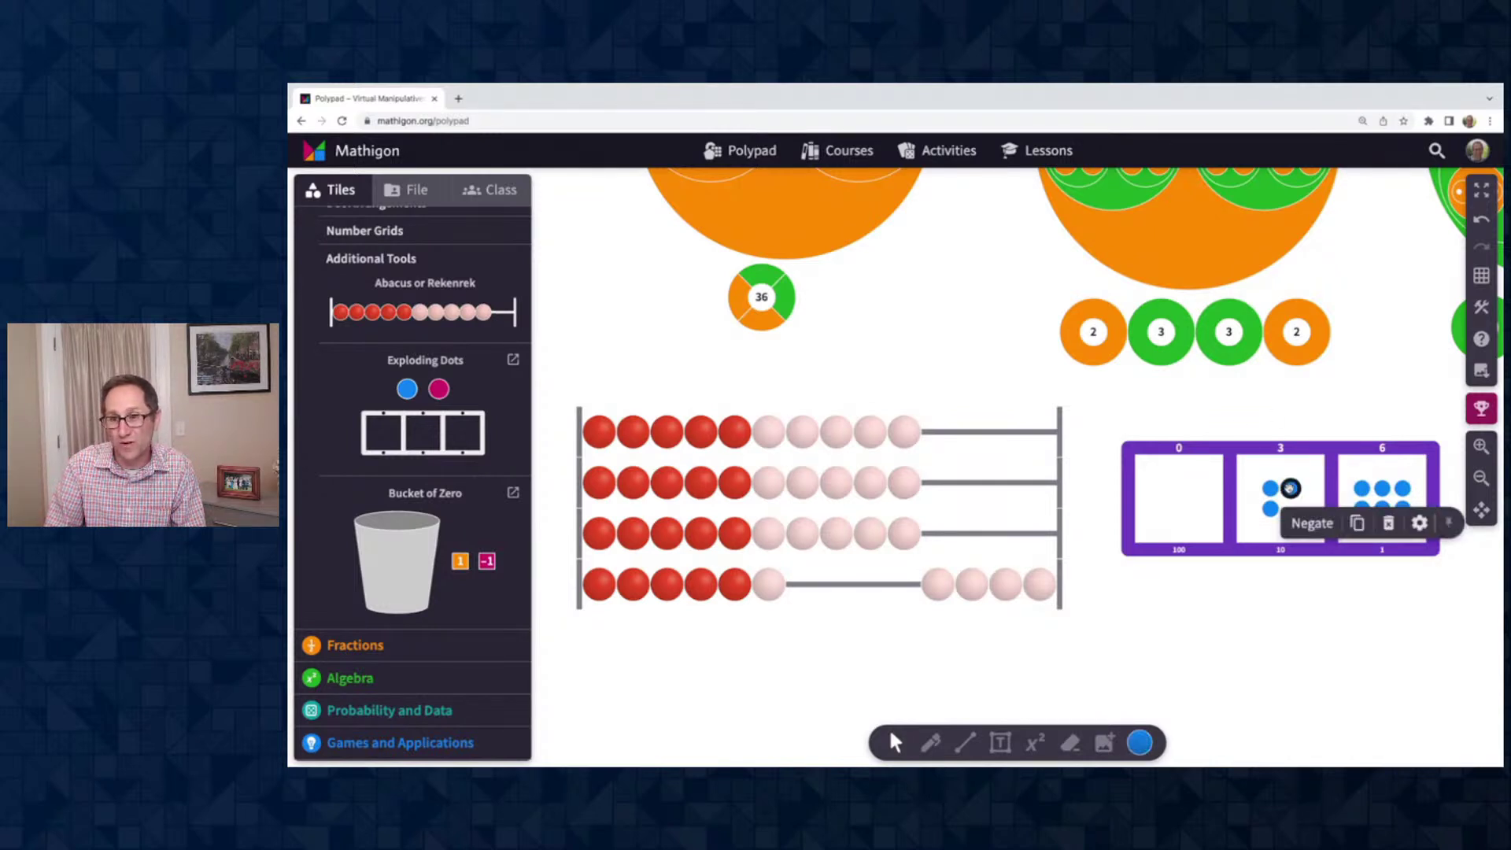
left_click_drag(1290, 489, 1349, 481)
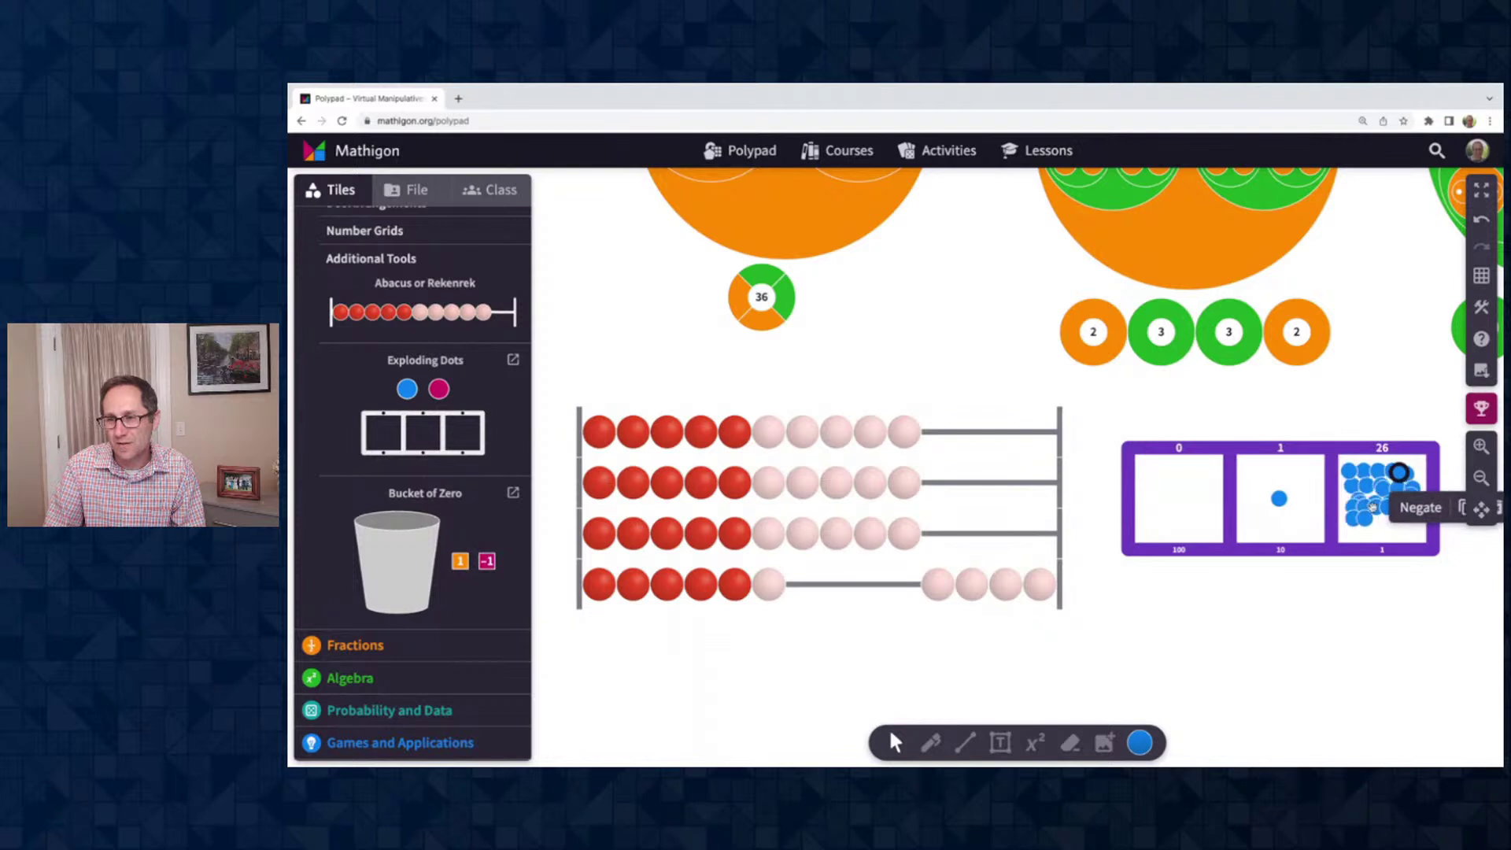
scroll(1338, 606, "right", 3)
scroll(1340, 603, "right", 1)
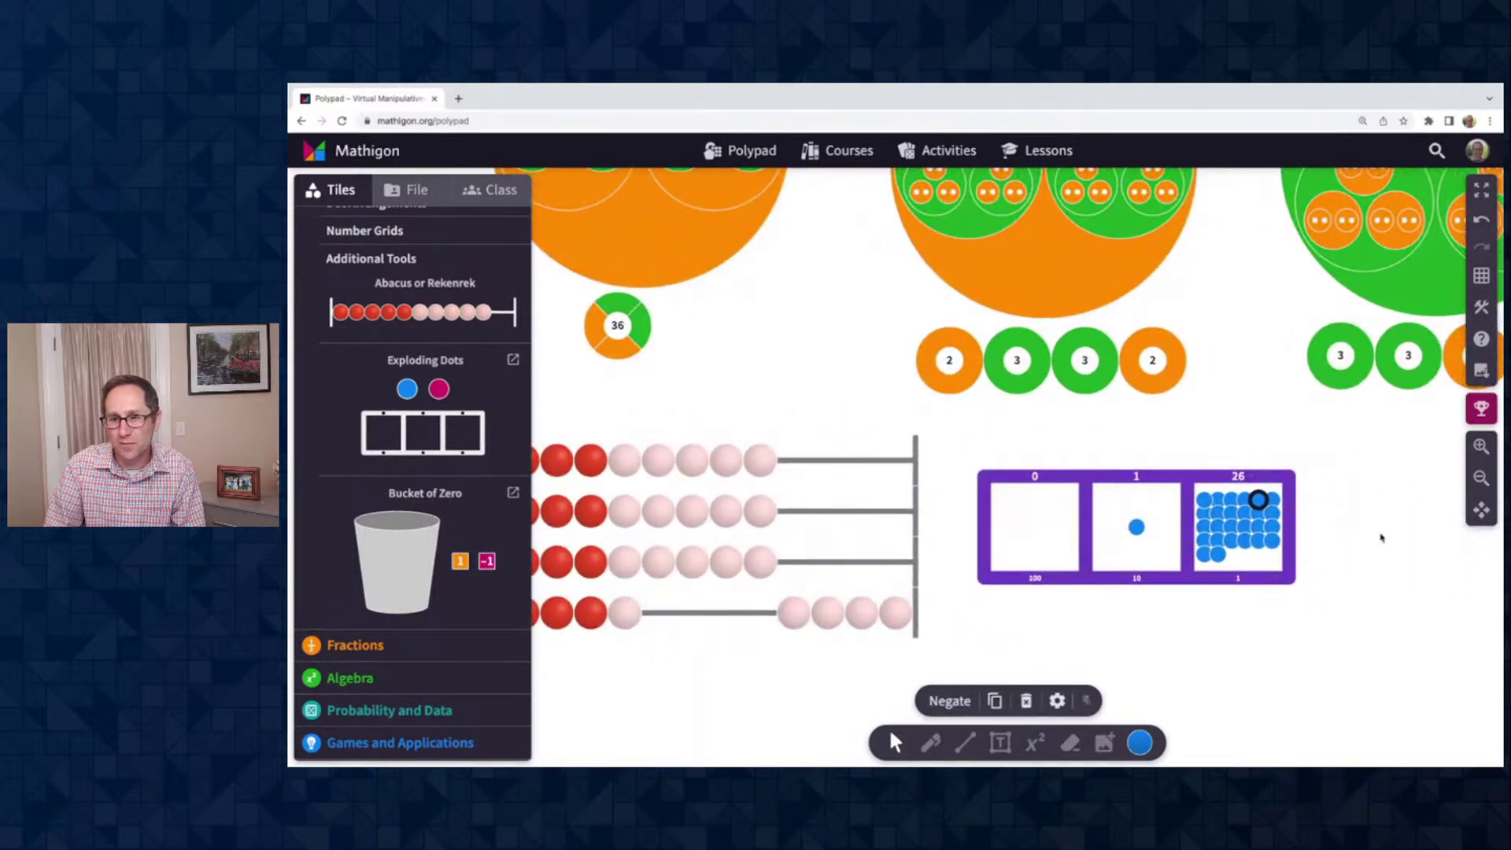
mouse_move(1136, 525)
left_mouse_down()
mouse_move(1184, 535)
mouse_move(1207, 519)
mouse_move(1116, 523)
left_mouse_up()
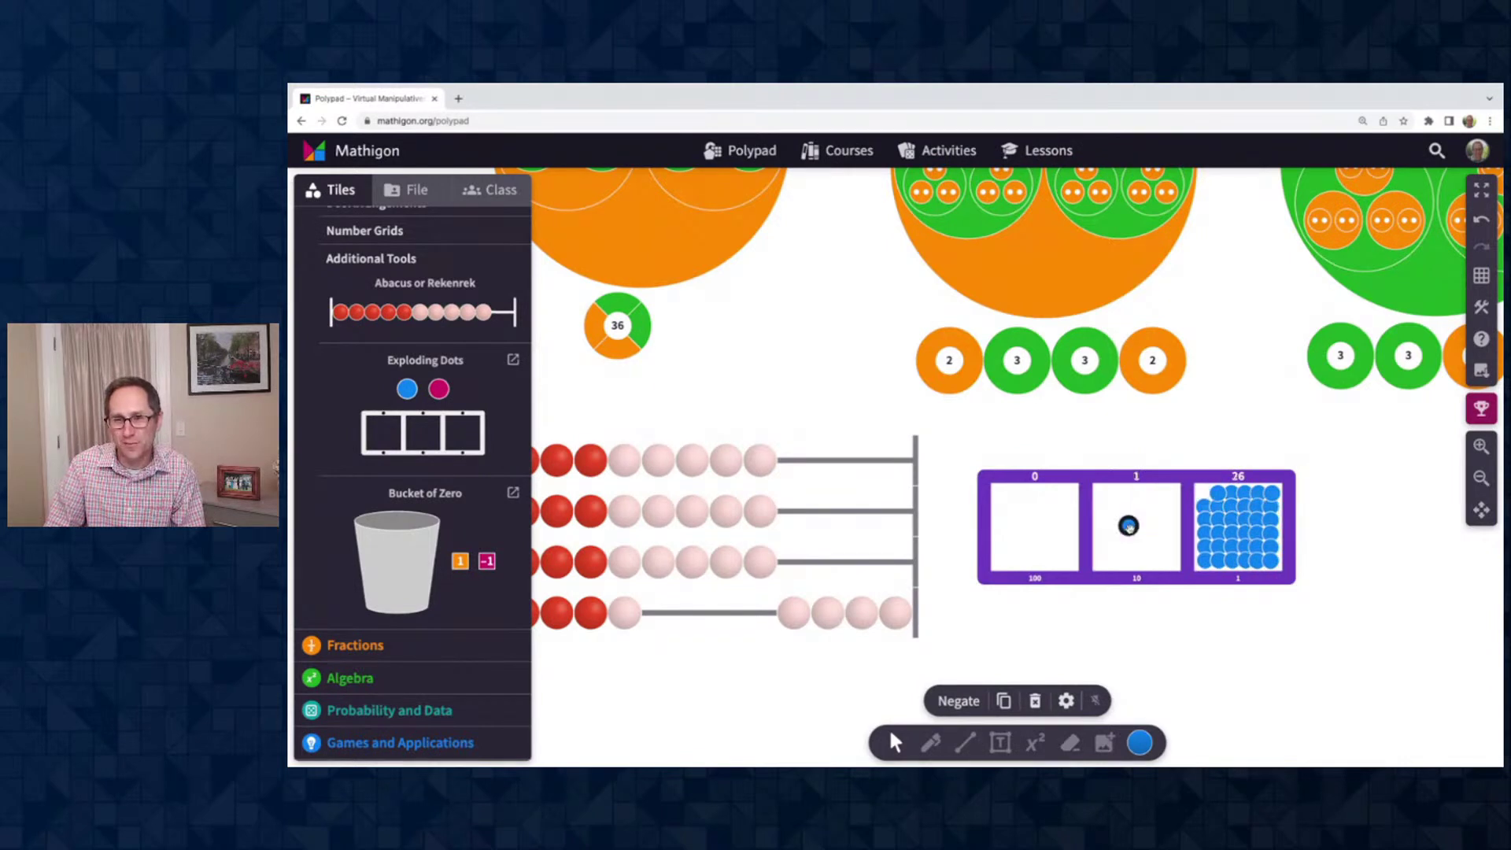
left_click_drag(1218, 501, 1137, 521)
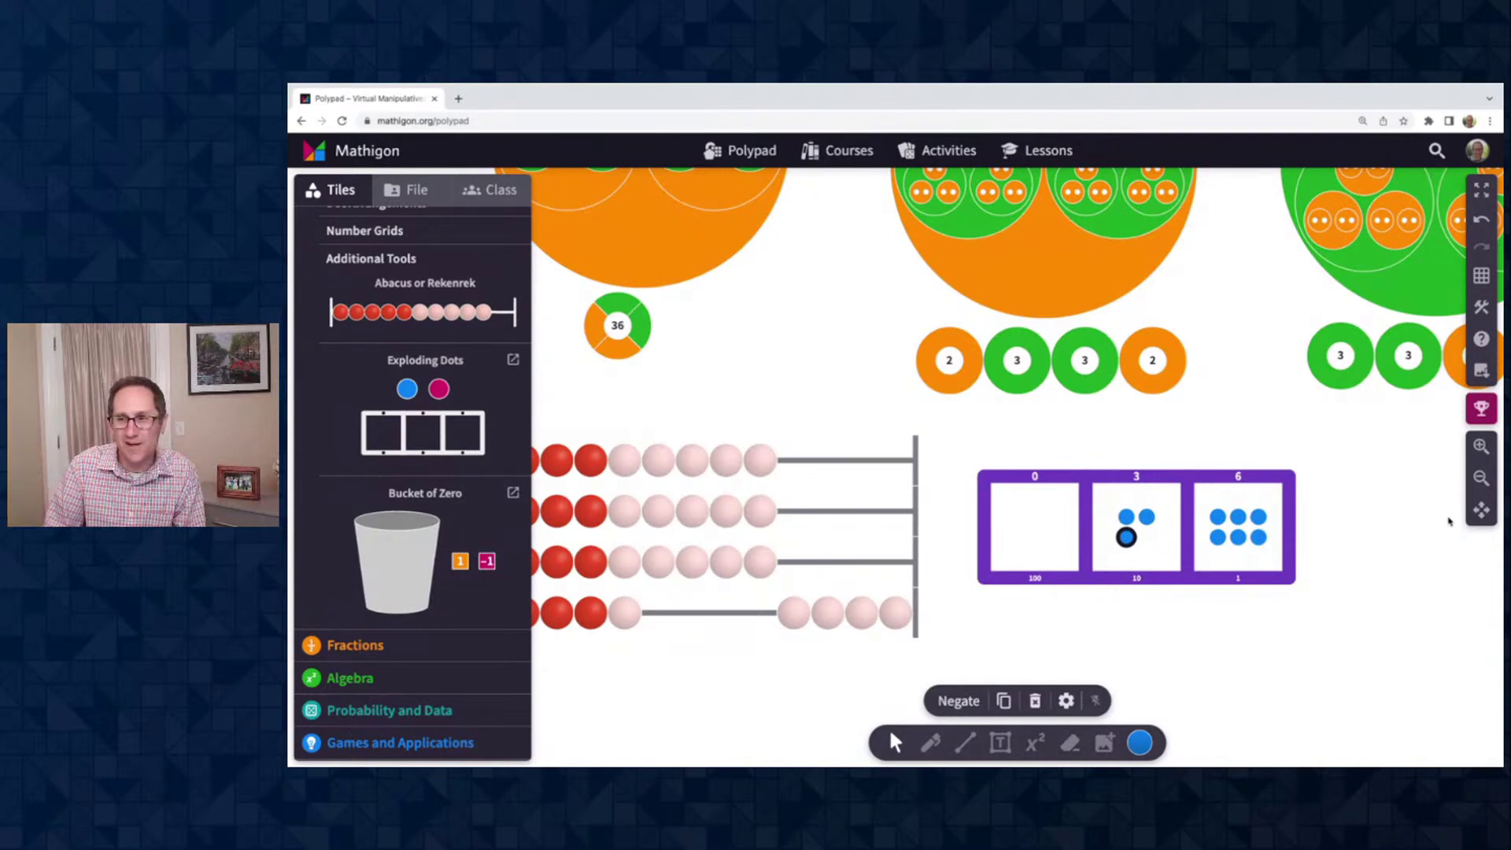
Place an algebra balance scale in the empty area to the right of the number cards and 36 factor circle
left_click(1481, 477)
scroll(1250, 560, "up", 3)
scroll(1249, 560, "up", 2)
left_click(1480, 478)
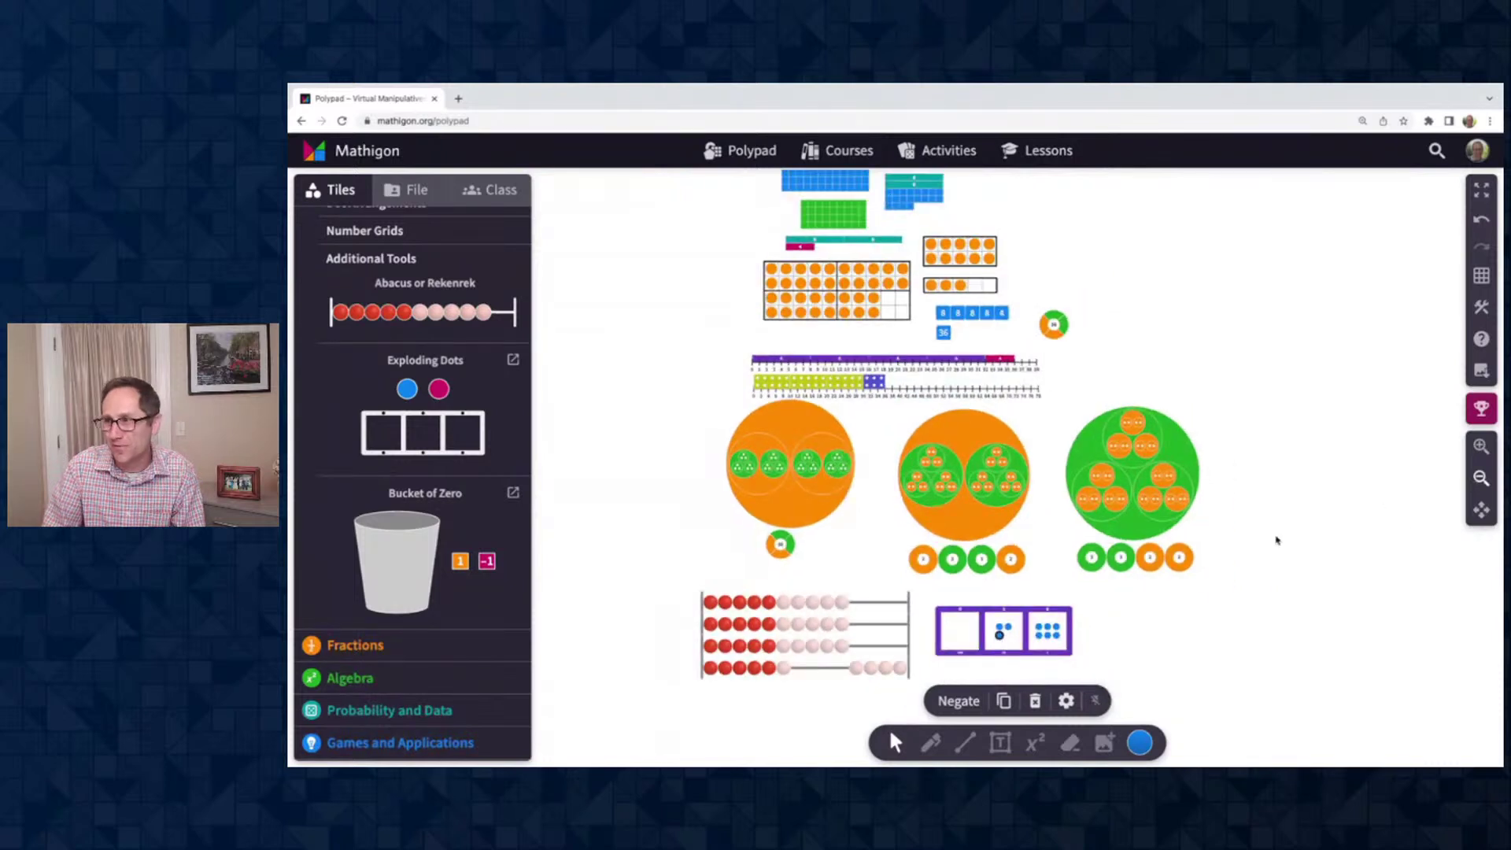
scroll(1156, 578, "up", 1)
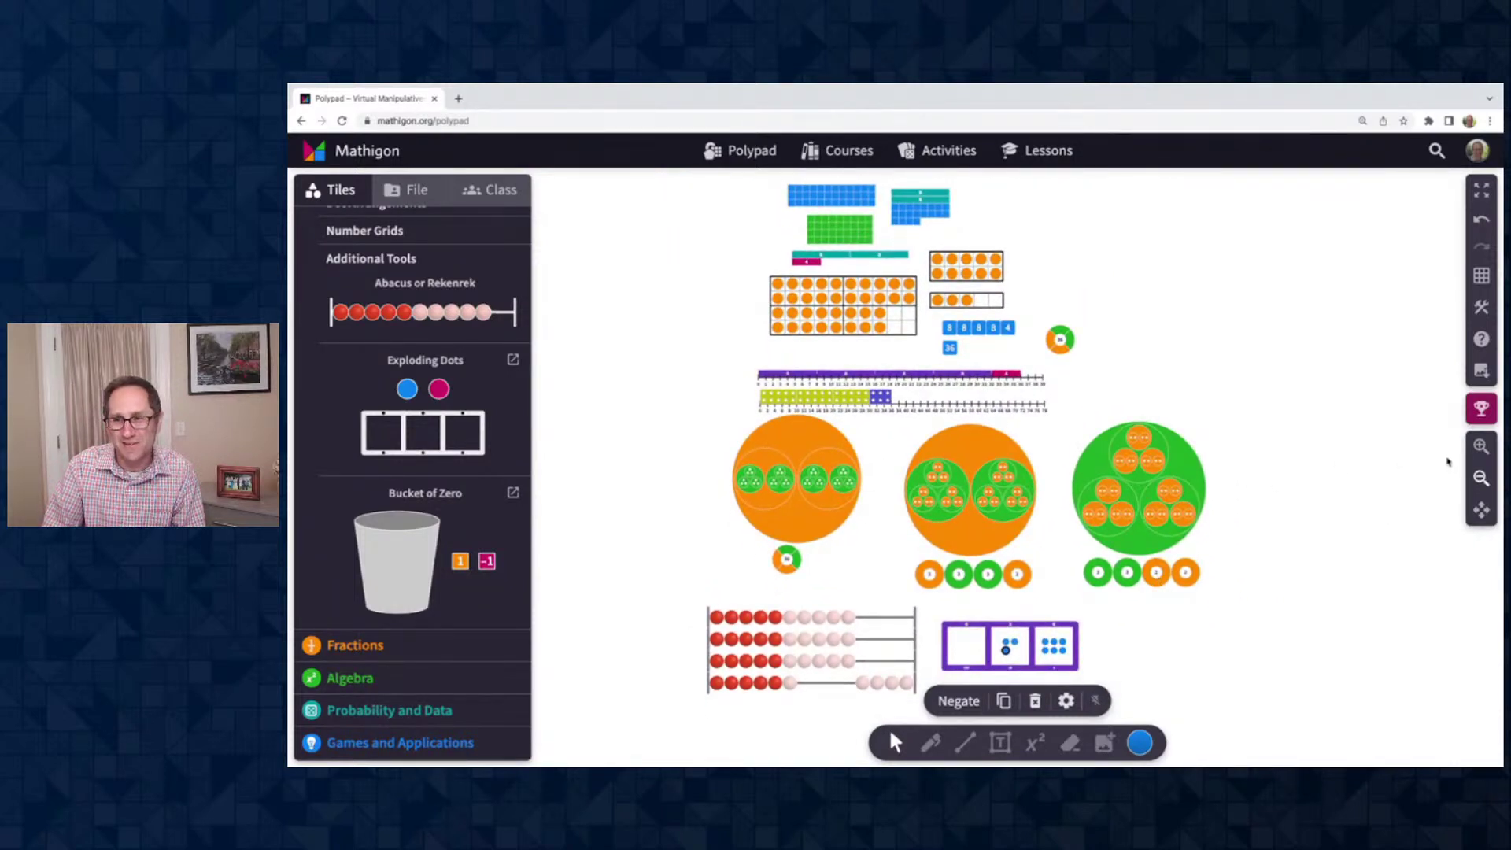
left_click(1480, 447)
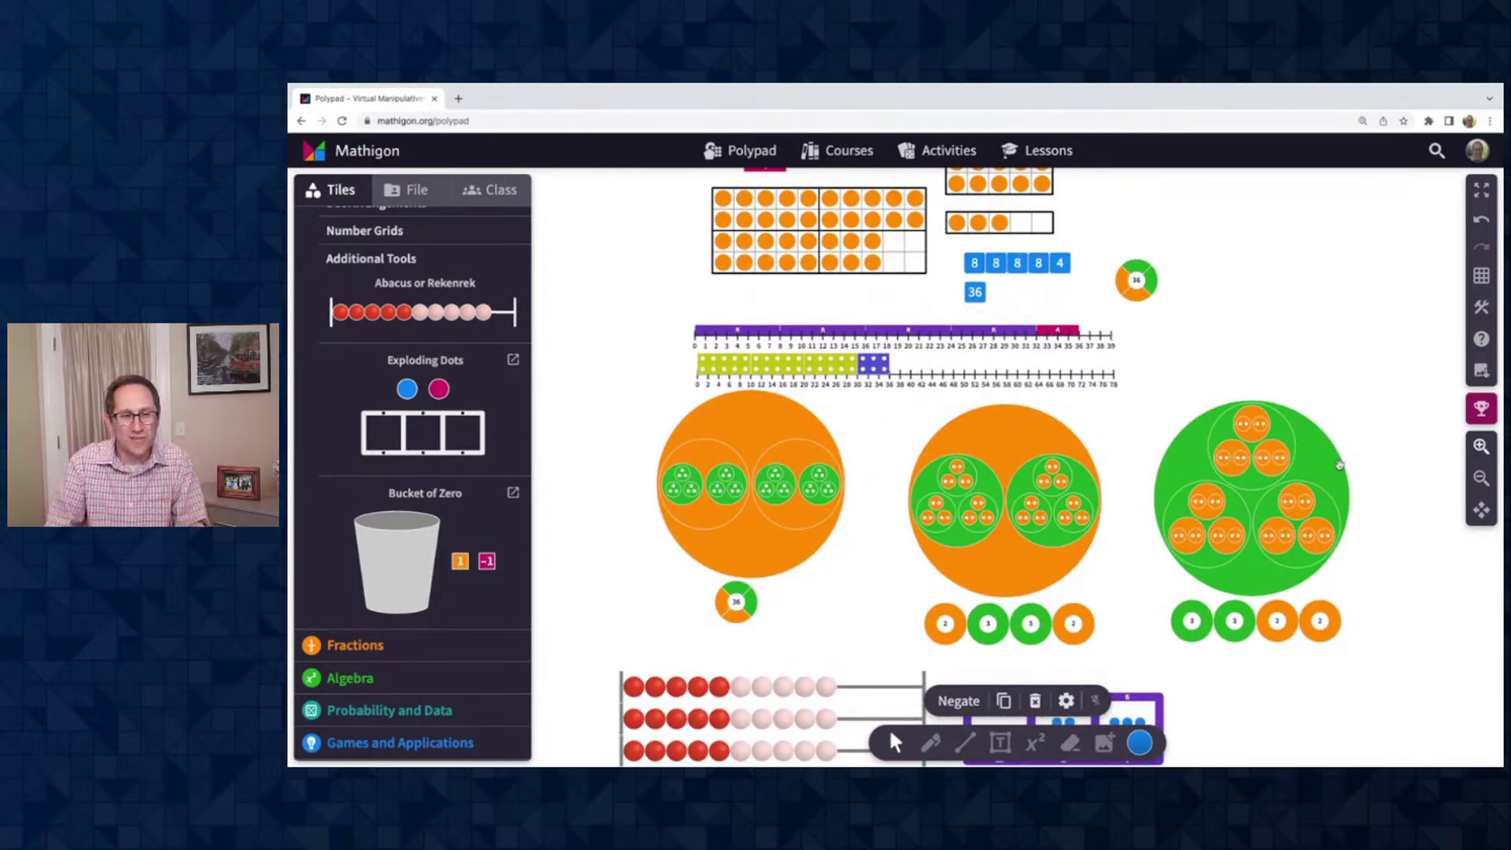
left_click(346, 678)
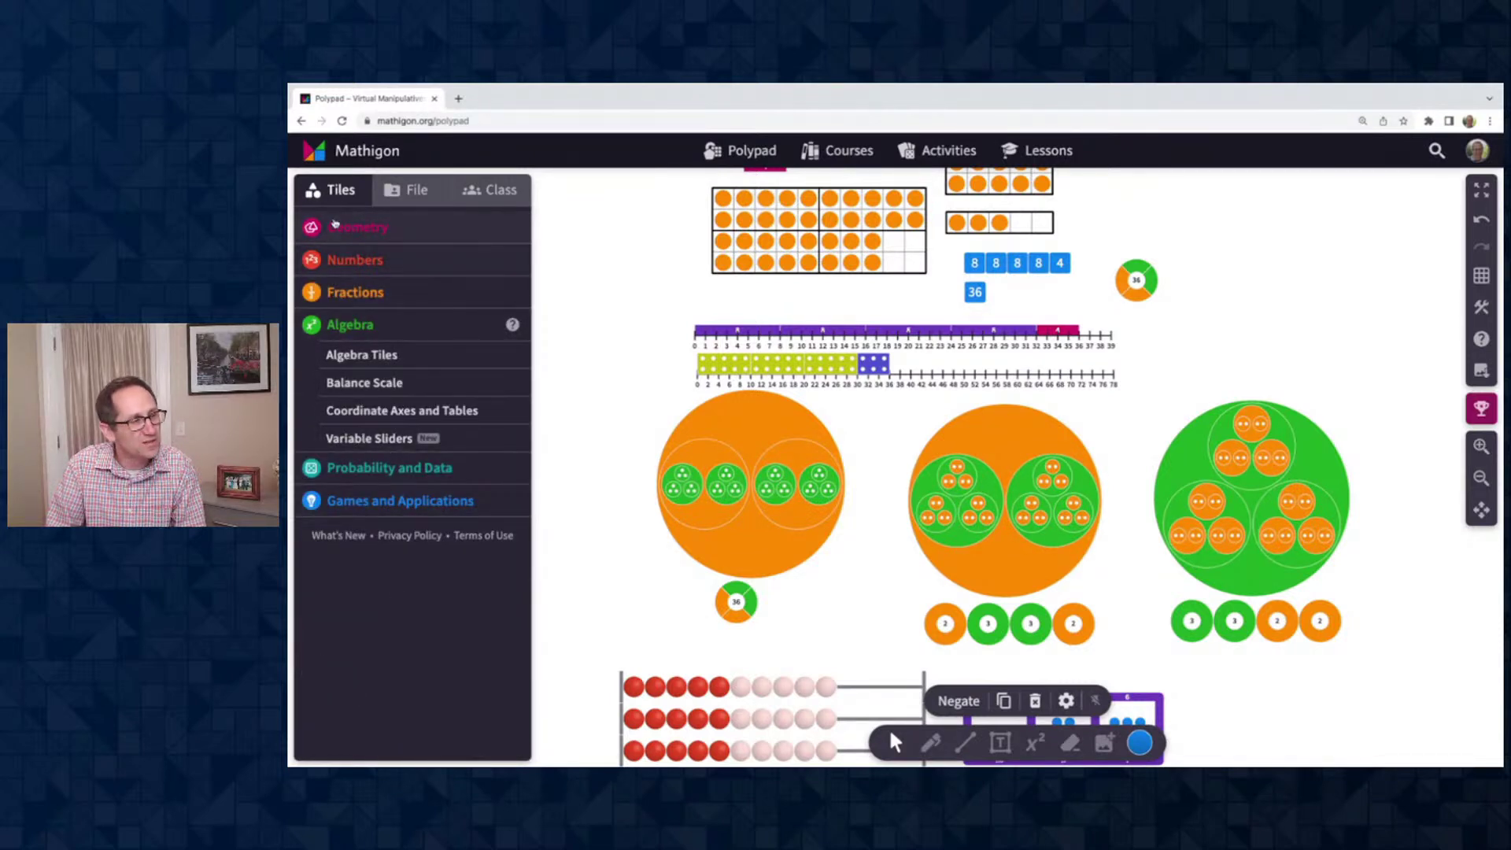
left_click(384, 384)
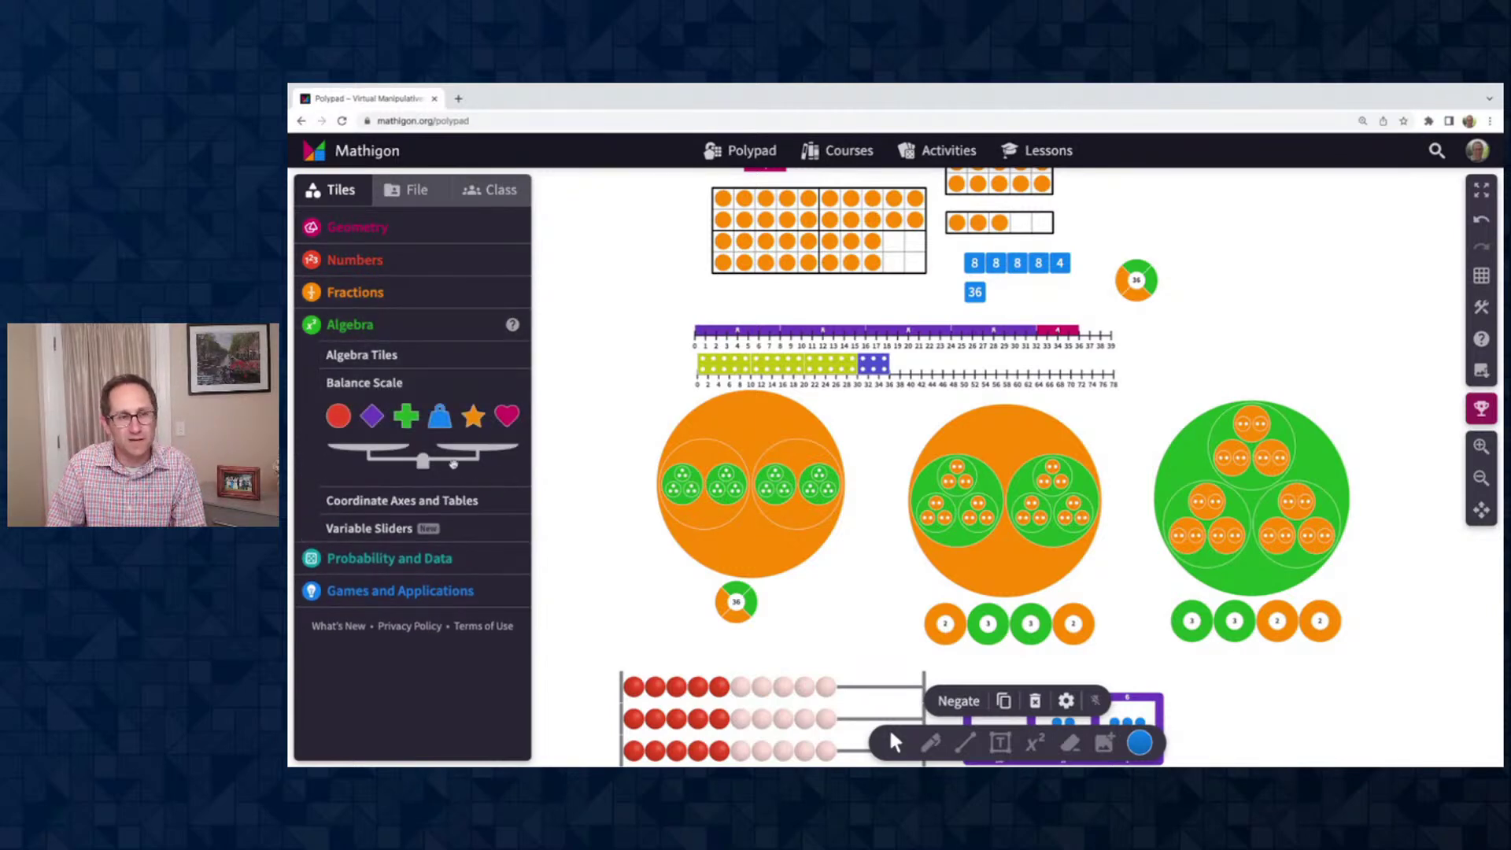
scroll(1099, 398, "up", 1)
scroll(1099, 398, "right", 1)
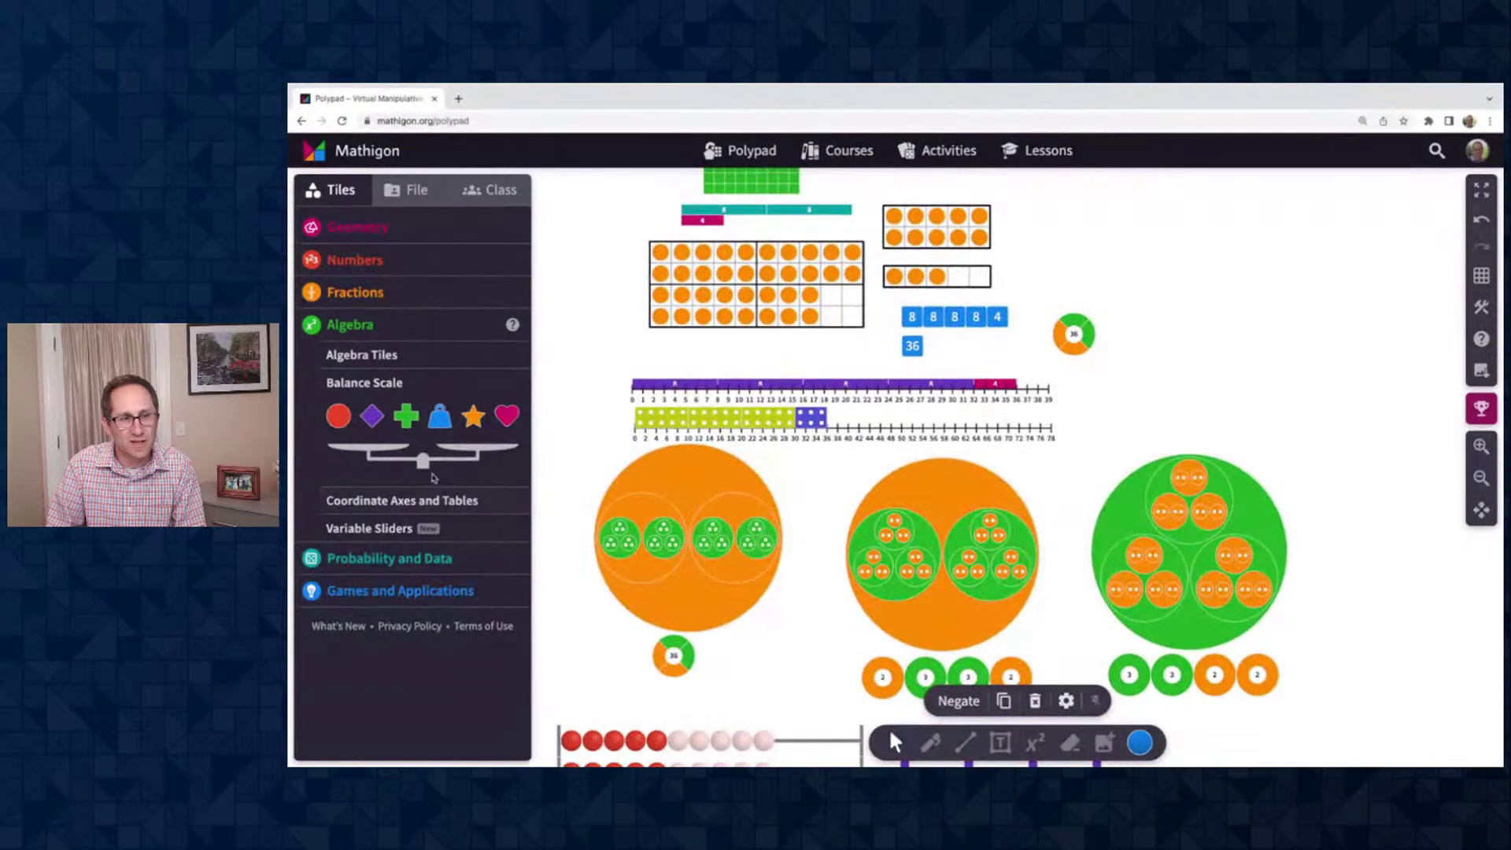
left_click_drag(423, 464, 1241, 323)
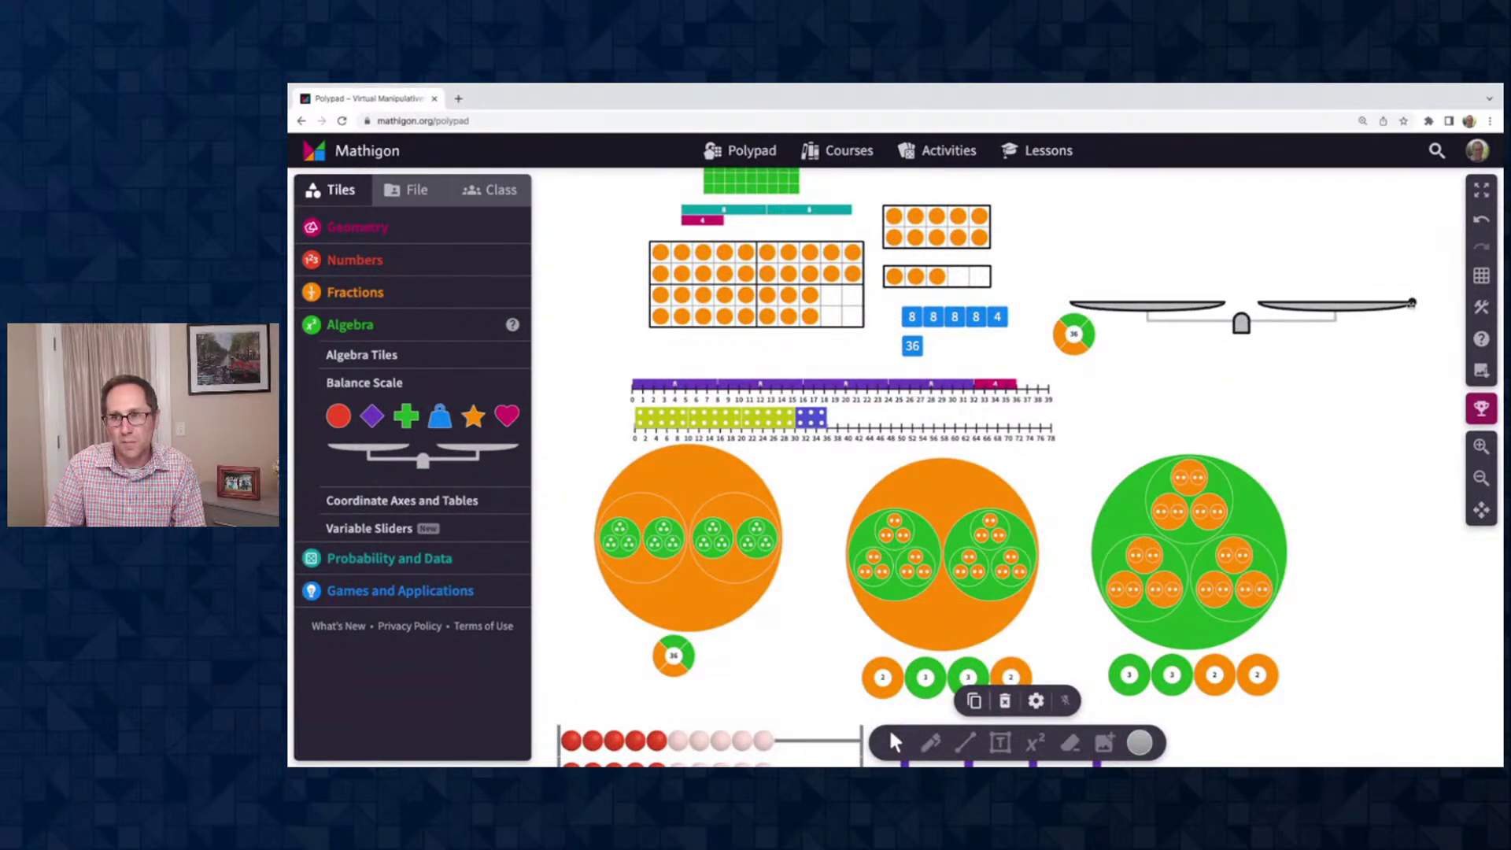
left_click(1481, 446)
scroll(1203, 421, "up", 5)
scroll(1203, 421, "right", 2)
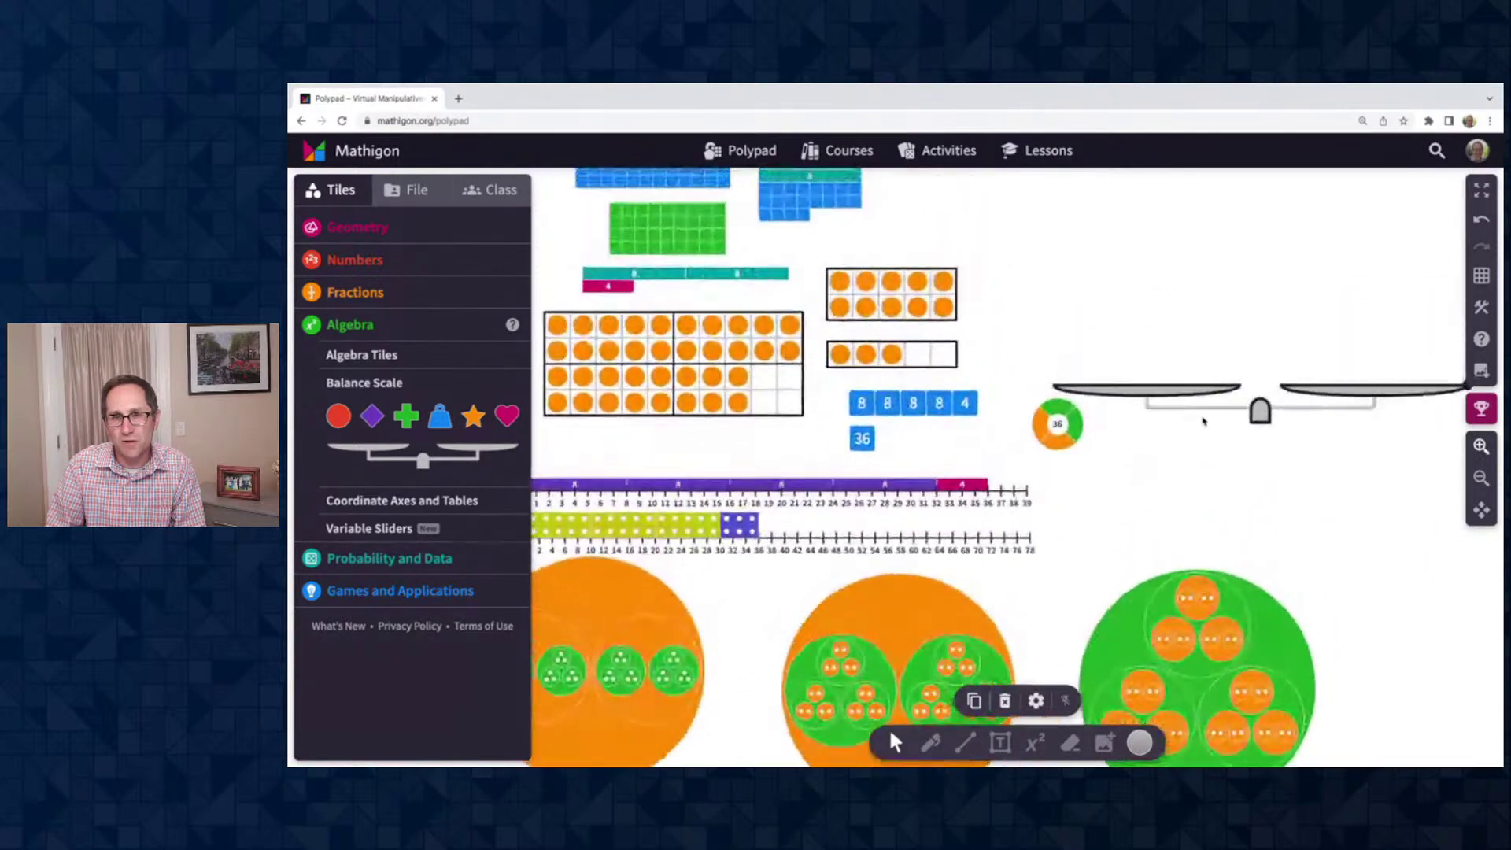
scroll(1203, 421, "down", 2)
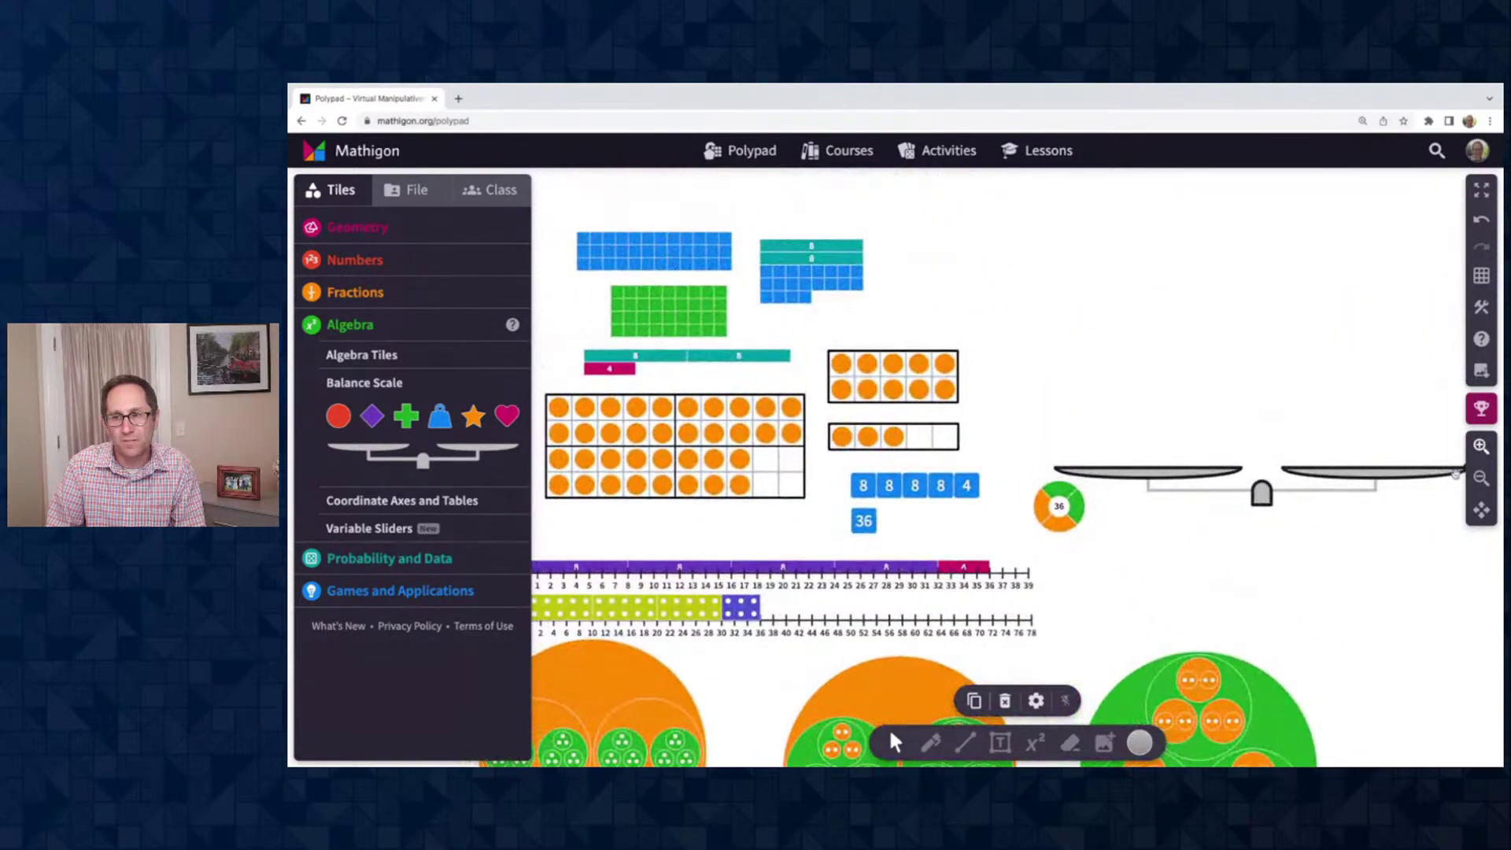
Put the 36 factor circle on the scale's left pan and the number cards 8, 8, 8, 8 and 4 on its right pan
scroll(1253, 533, "down", 1)
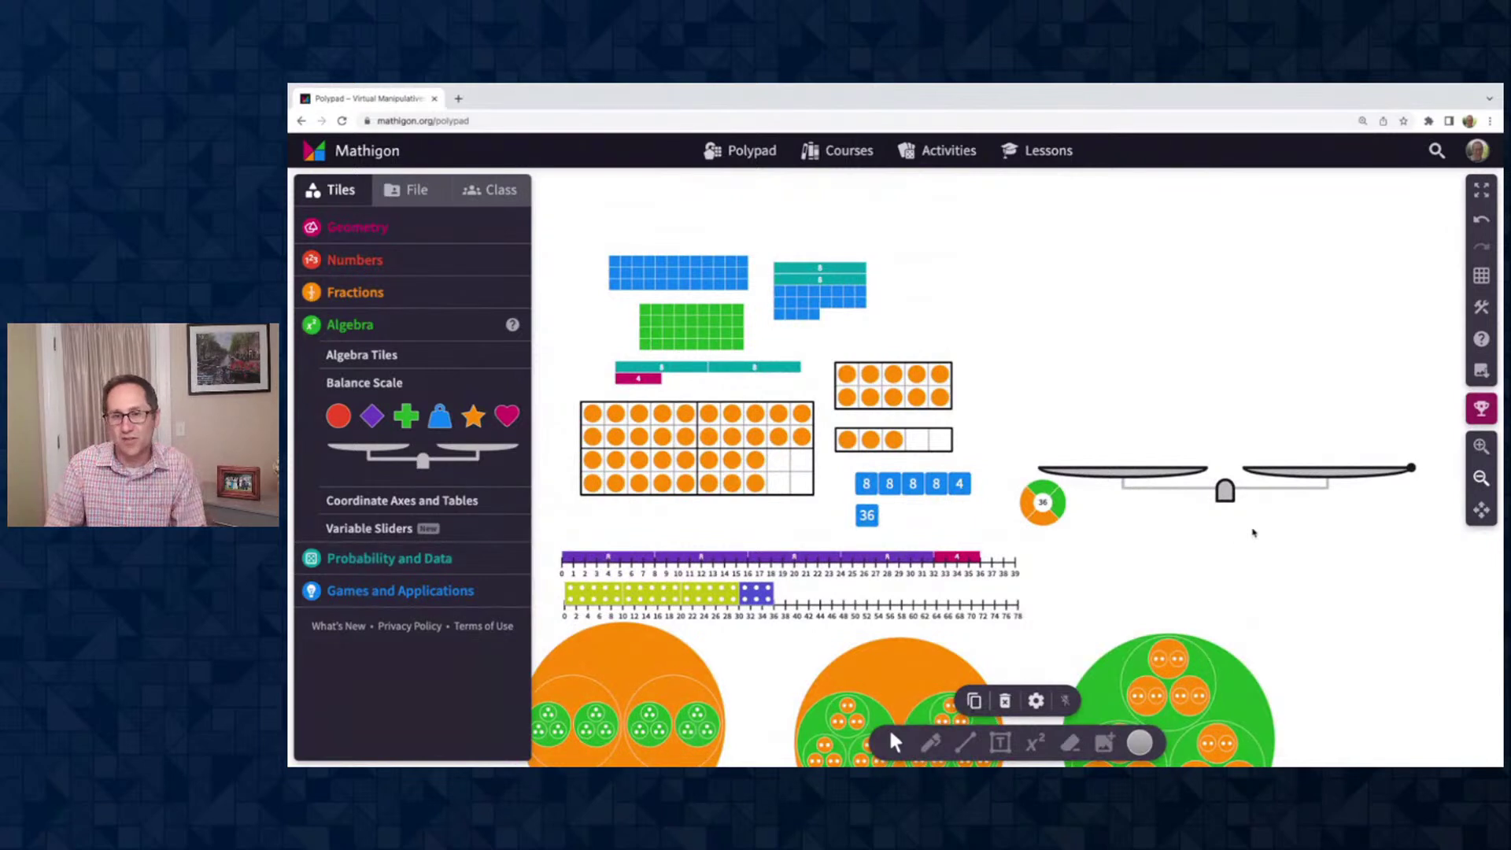
left_click_drag(1038, 508, 1117, 431)
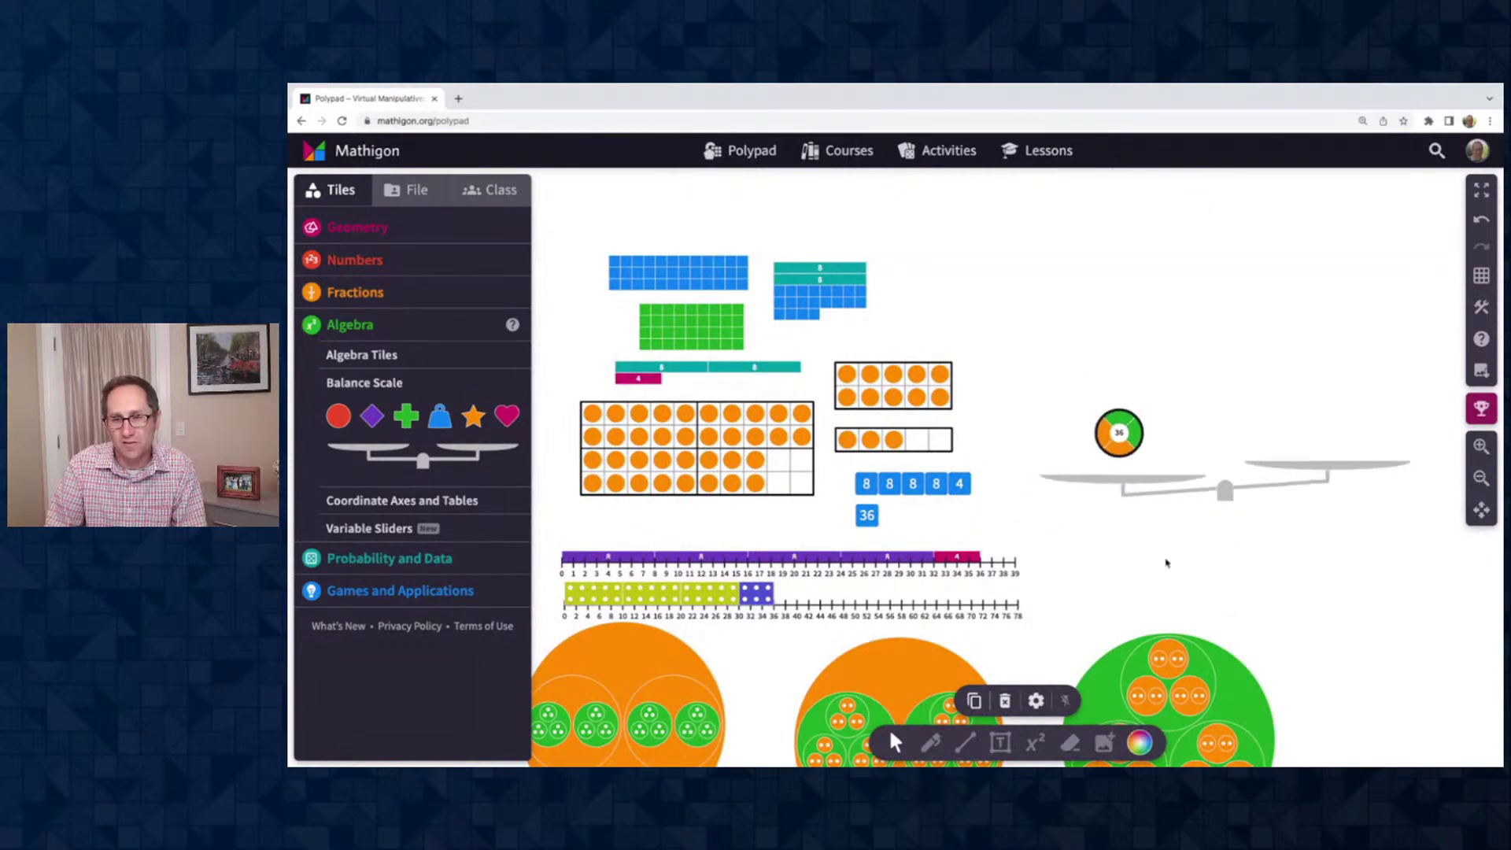
left_click(1187, 585)
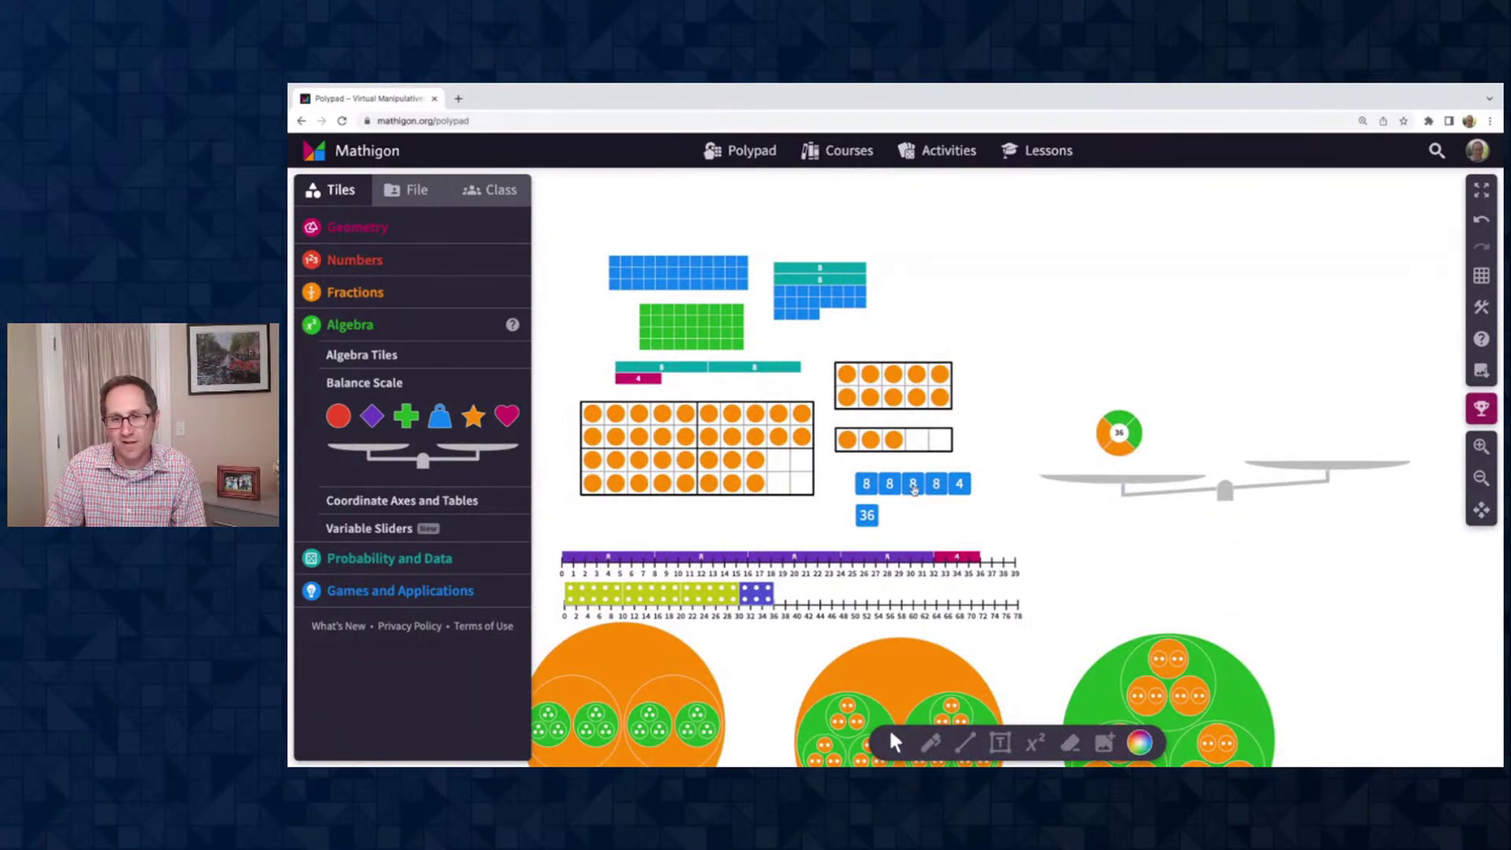
left_click(866, 483)
left_click_drag(957, 483, 1373, 442)
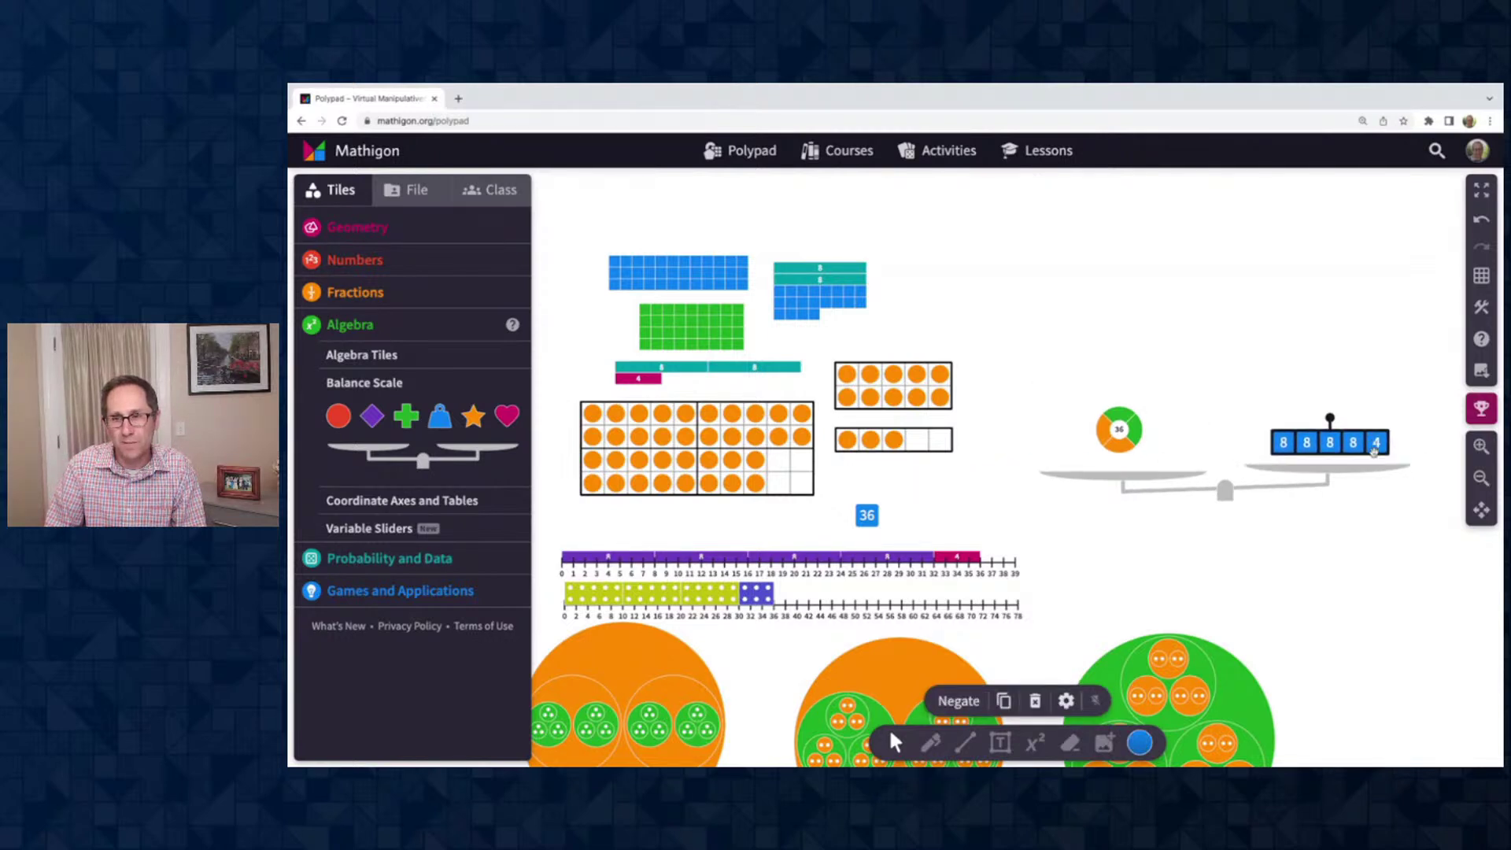
Swap one of the 8 cards on the right pan for a teal 8 number bar
left_click(1481, 445)
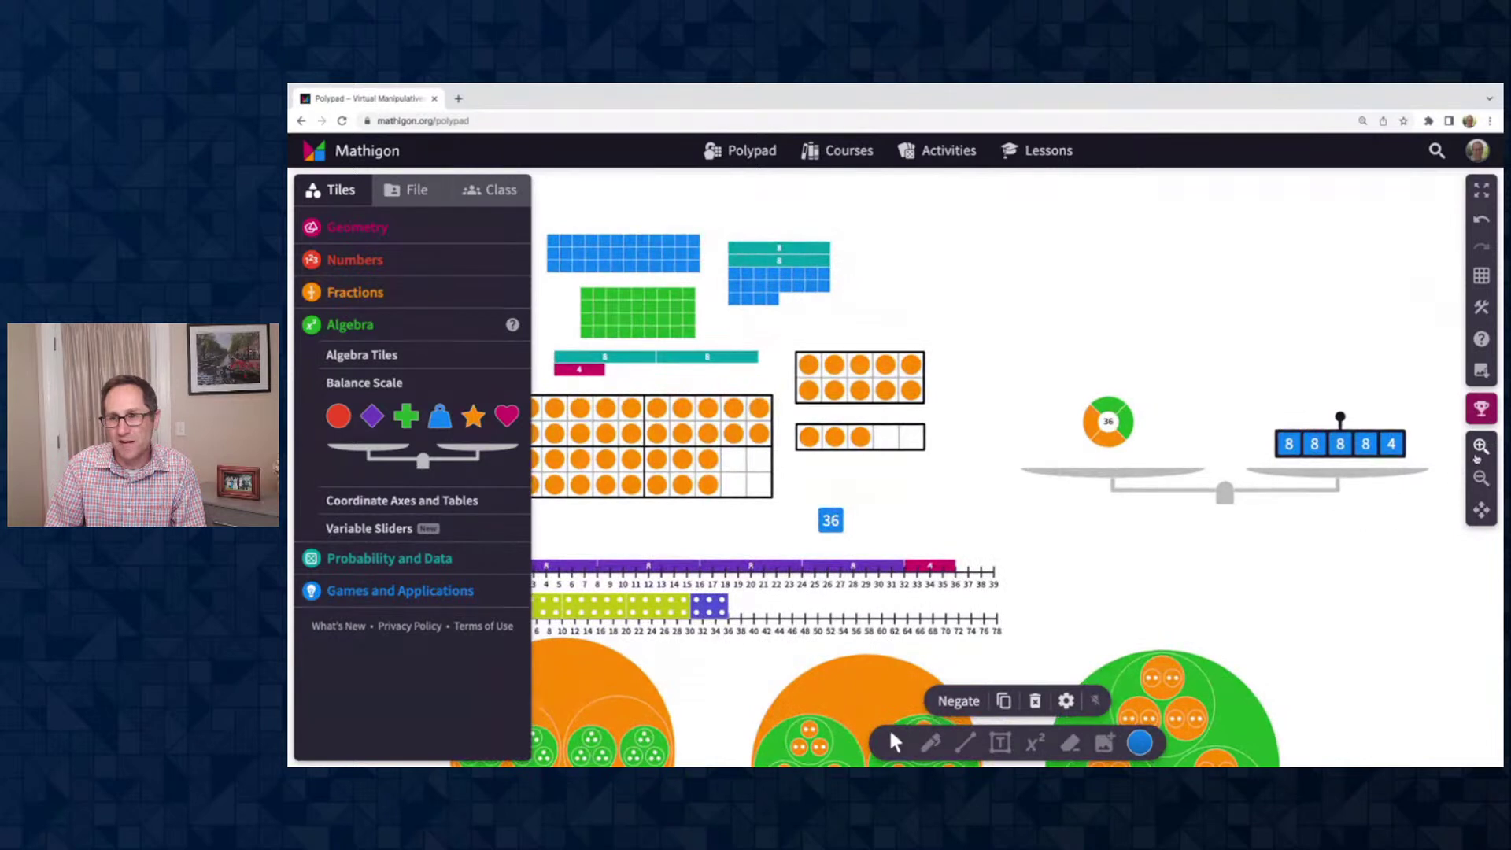
left_click(1480, 450)
left_click(1380, 529)
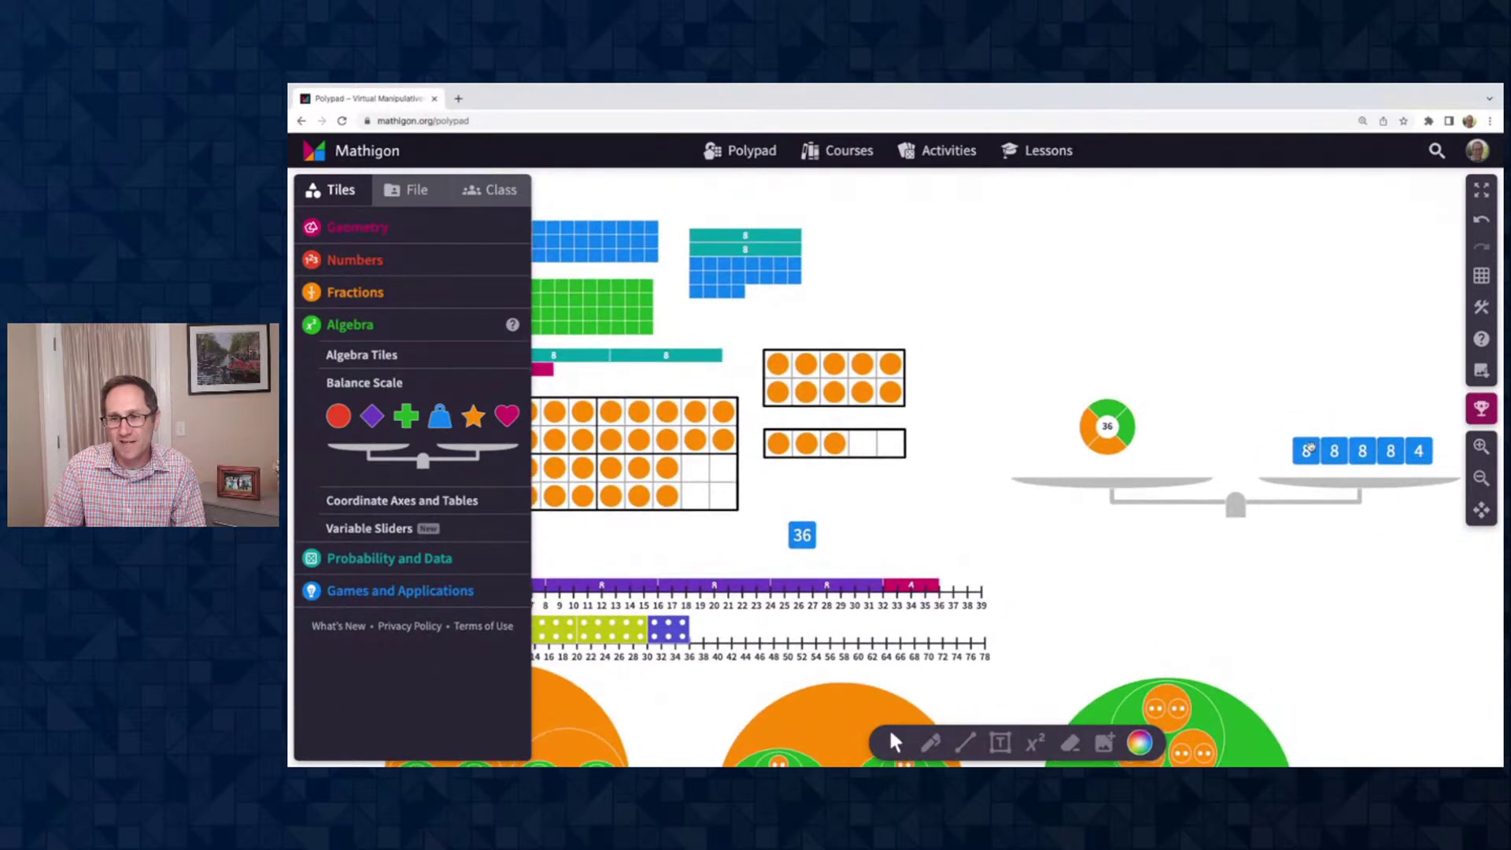
left_click_drag(1310, 447, 1286, 560)
left_click_drag(669, 356, 1365, 402)
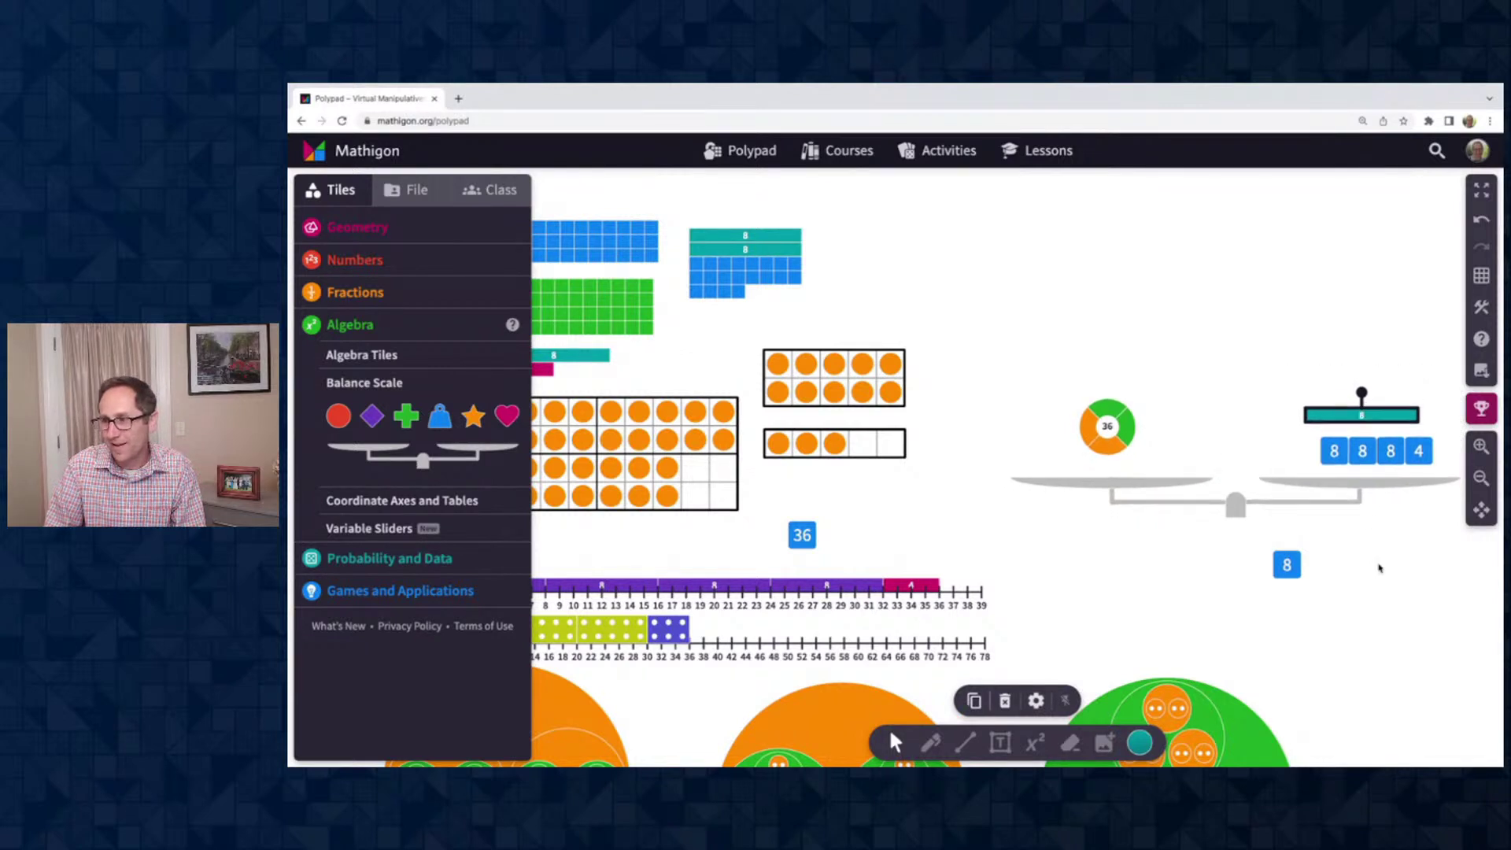
Take the 36 factor circle off the left pan and put the green 9 × 4 array there instead
left_click(1479, 447)
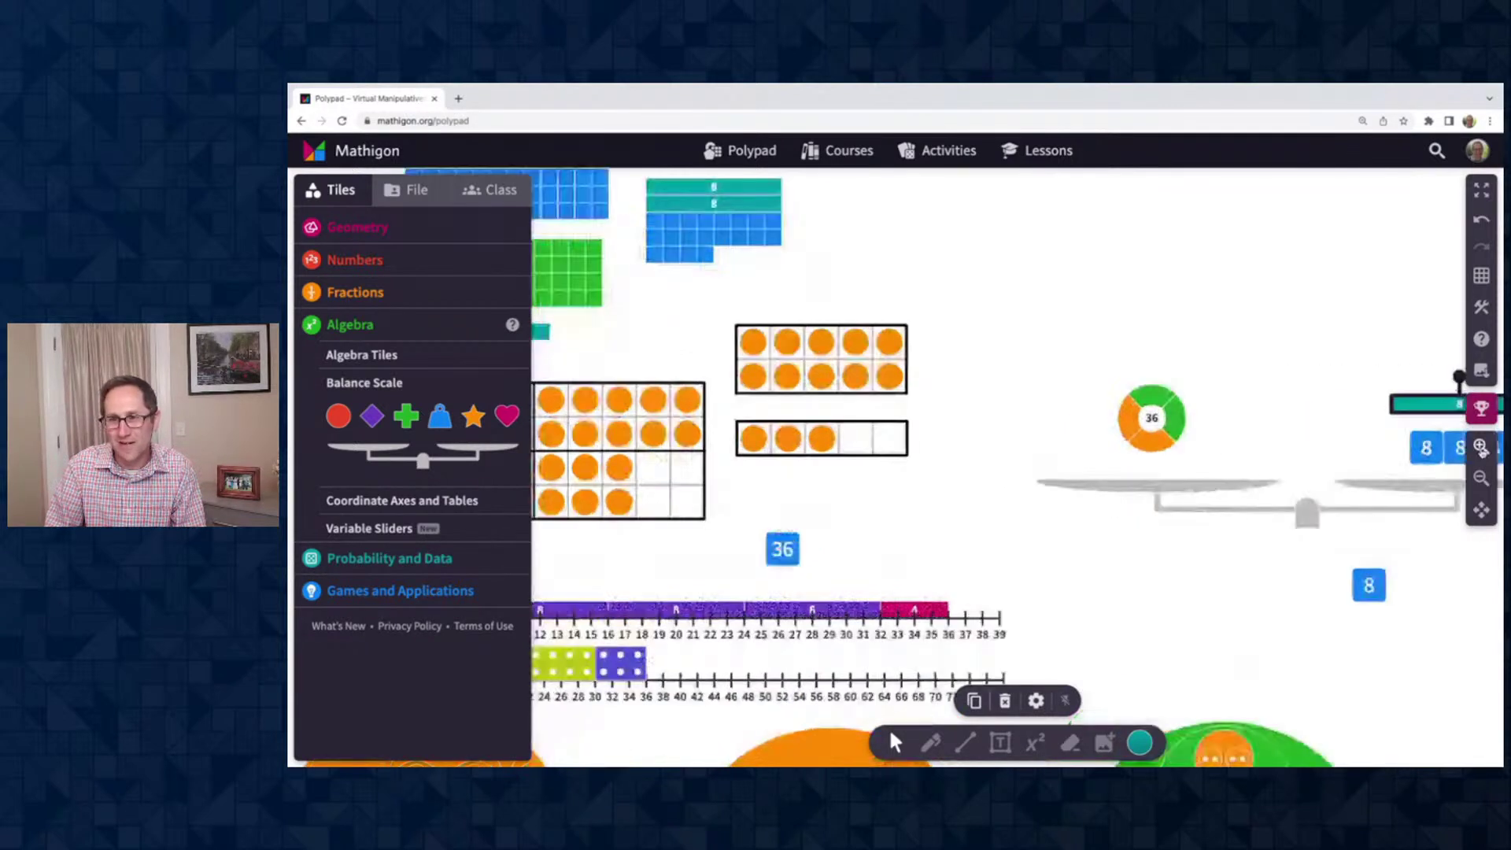
left_click(1479, 447)
left_click_drag(1059, 446, 995, 619)
scroll(744, 303, "left", 2)
scroll(744, 302, "left", 3)
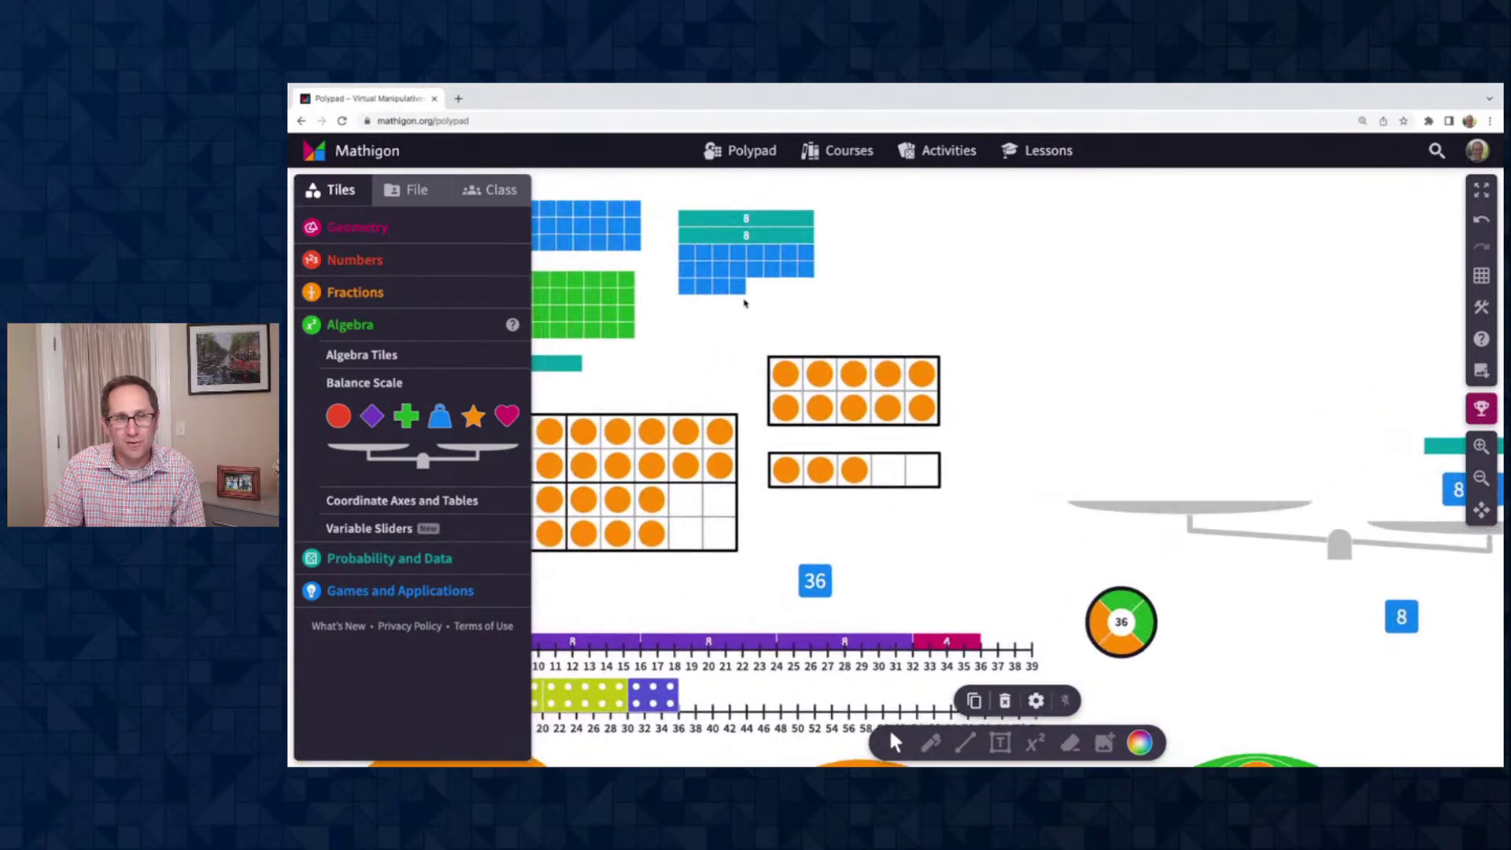
left_click_drag(712, 303, 1328, 445)
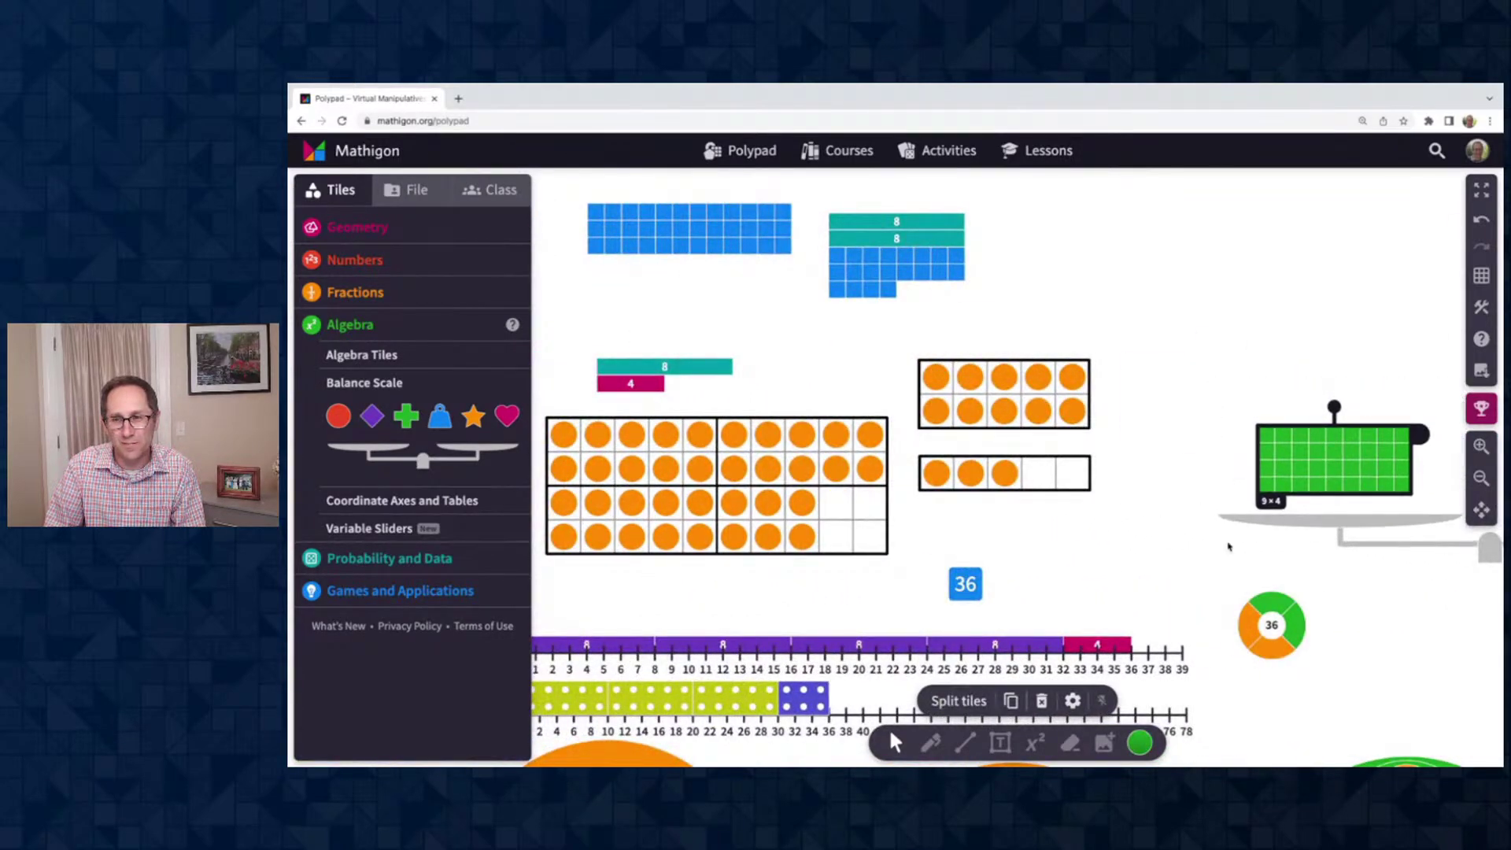
scroll(1199, 551, "right", 5)
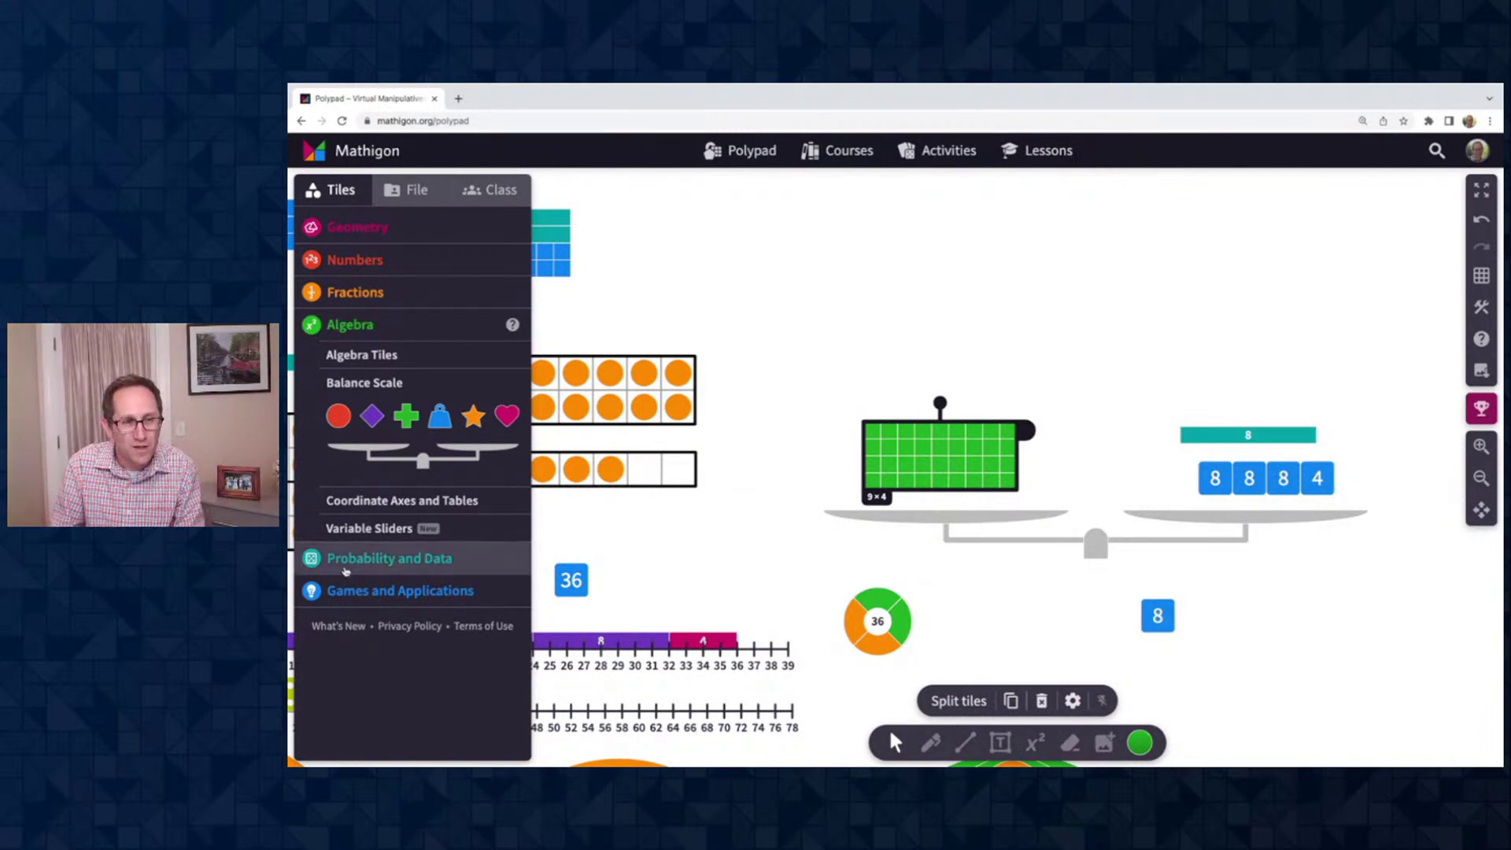
Add dice above the balance scale, roll one to a three, and delete the three dice showing two
left_click(376, 560)
left_click(378, 395)
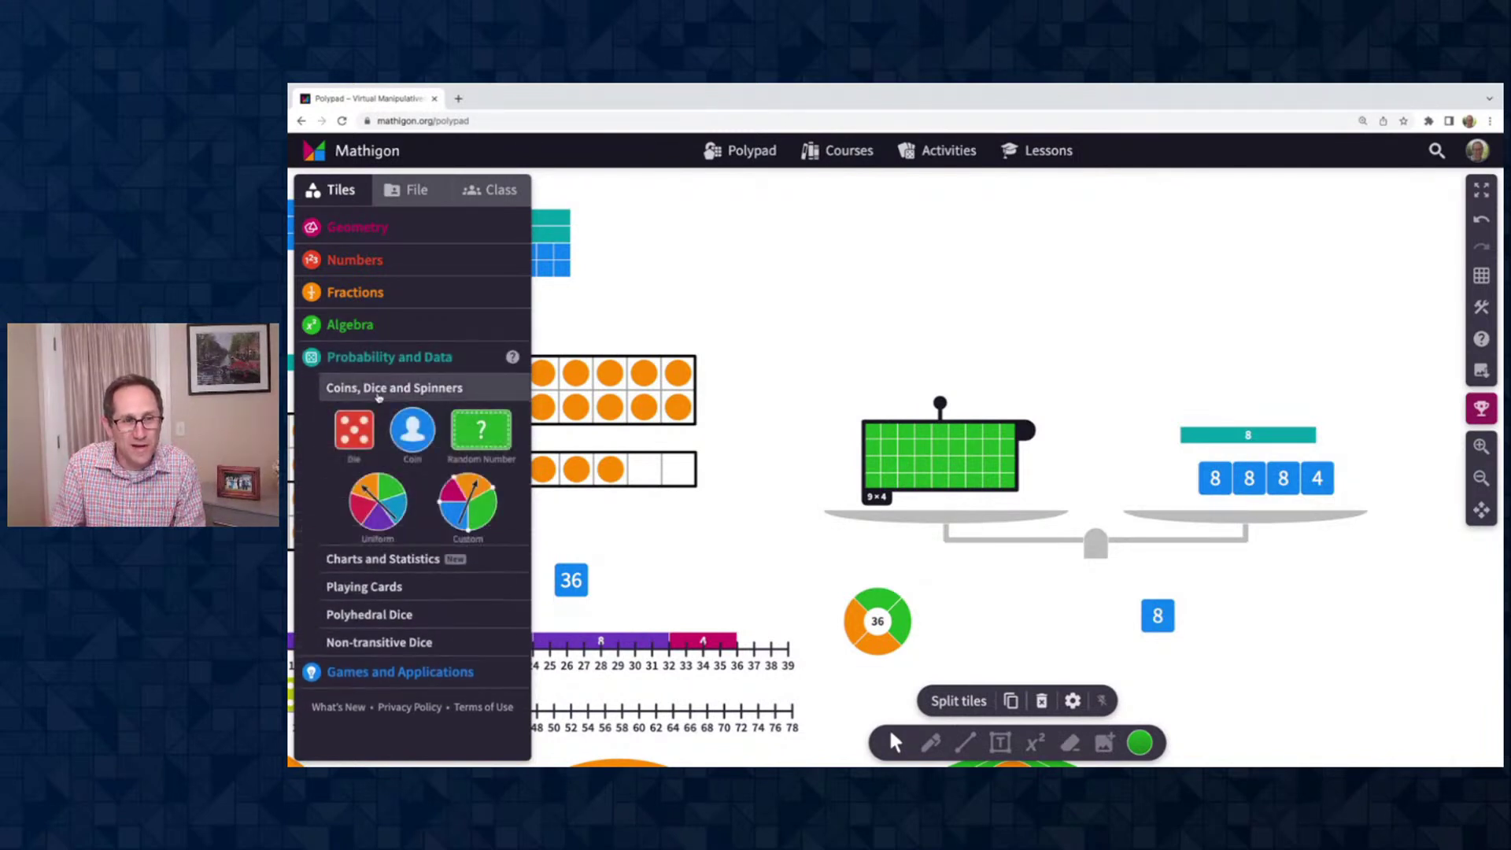
left_click_drag(354, 429, 955, 244)
left_click(959, 700)
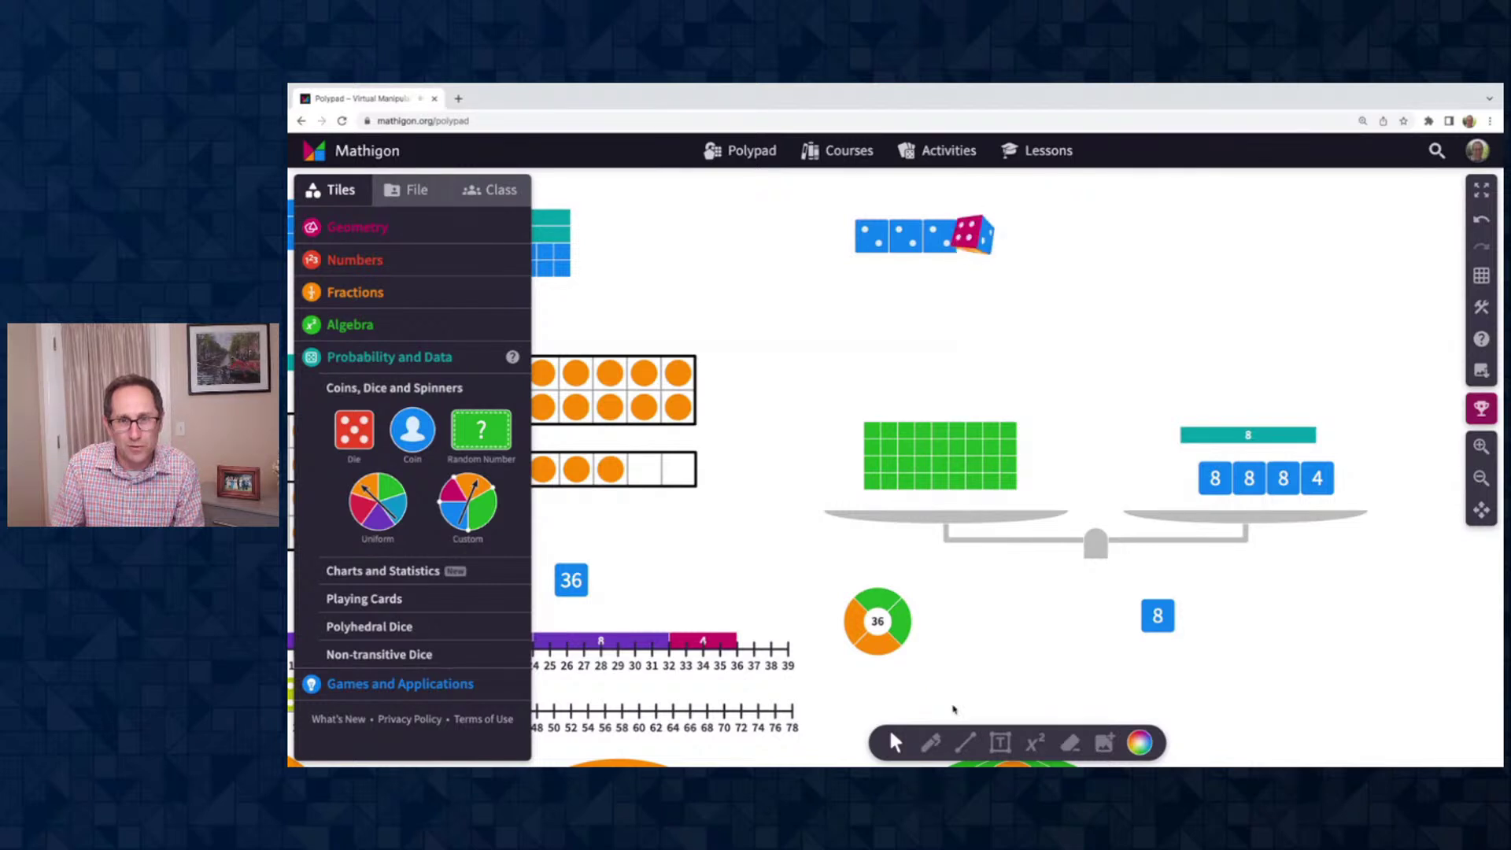
left_click(845, 228)
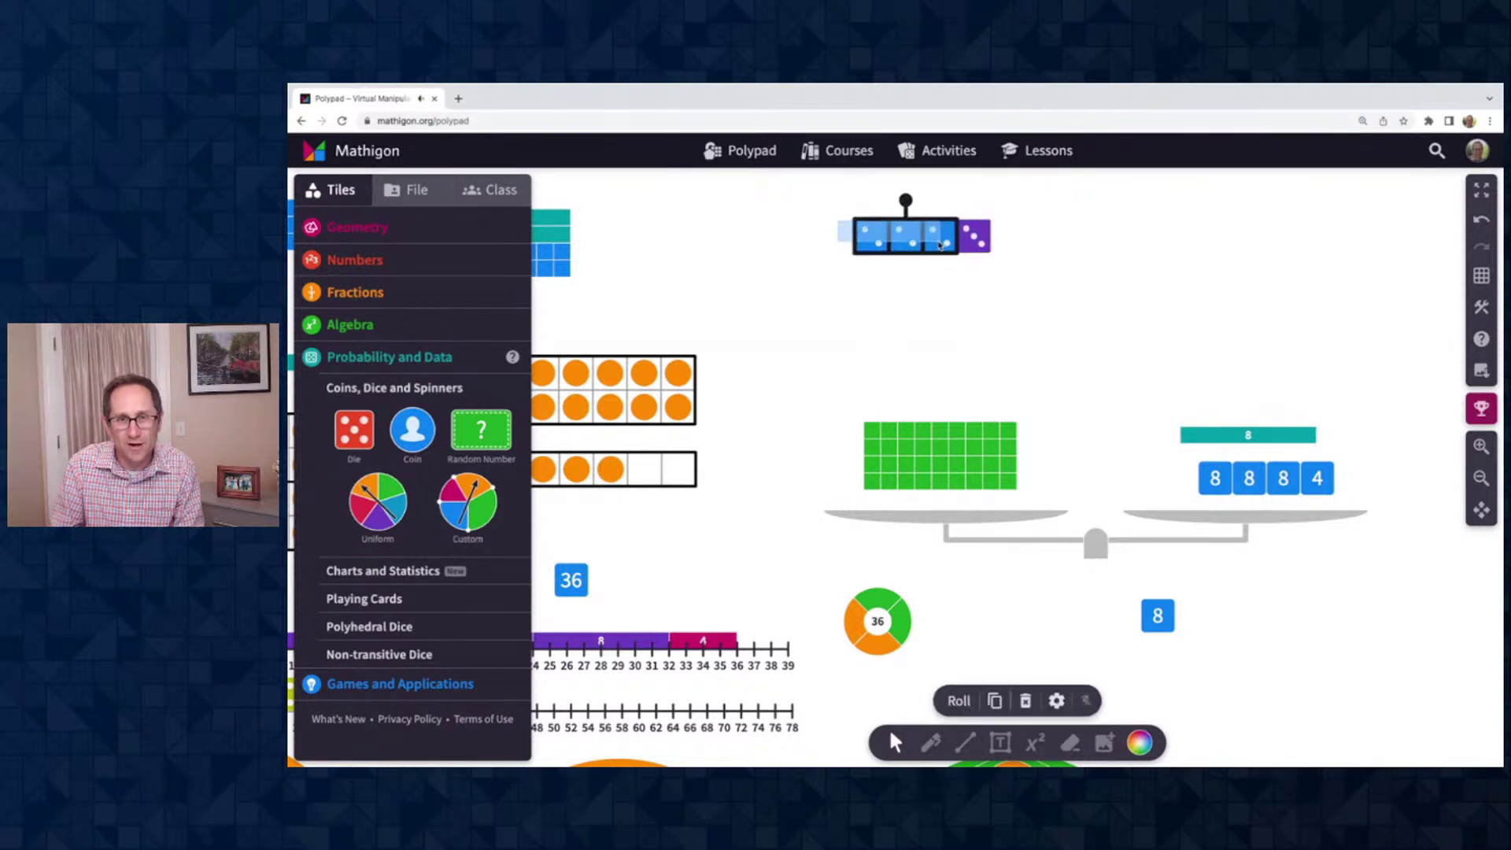
key("Delete")
left_click(966, 229)
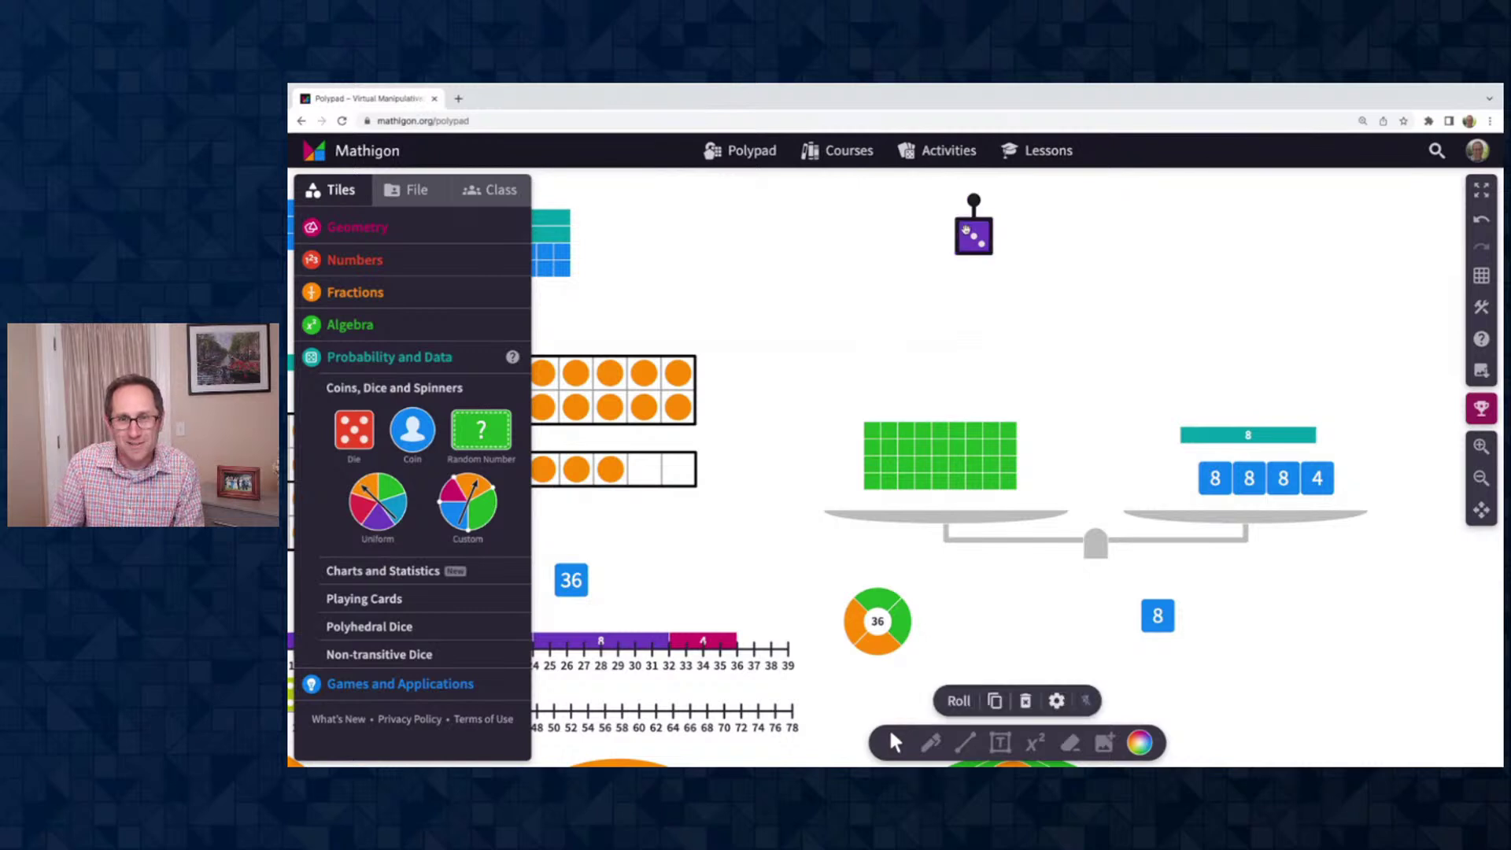
Copy the die showing three into a block of three rows of four dice
left_click_drag(967, 230, 1074, 234)
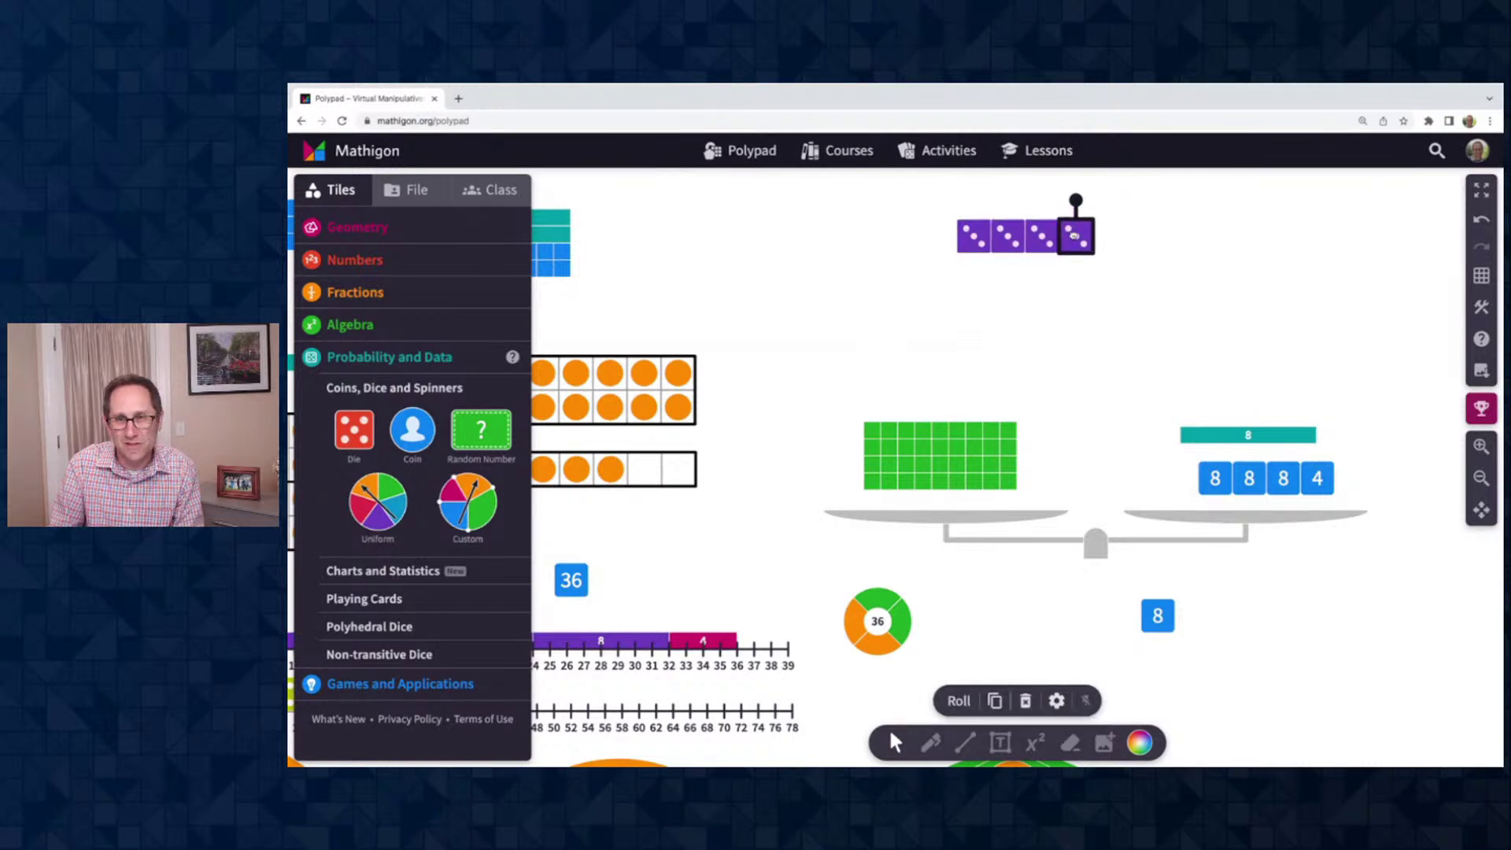
left_click_drag(925, 223, 1070, 309)
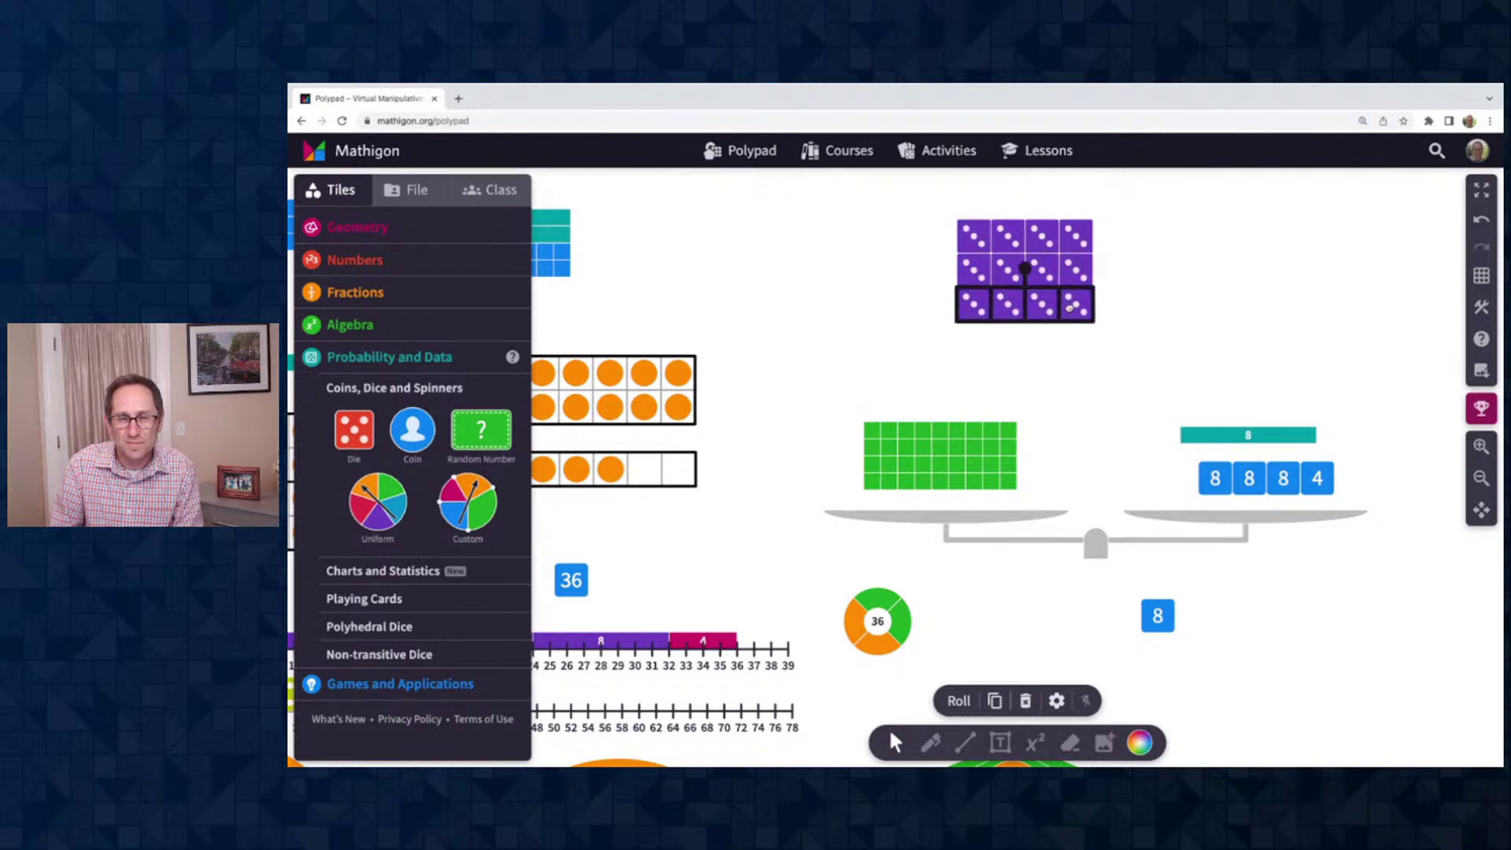
left_click(1117, 313)
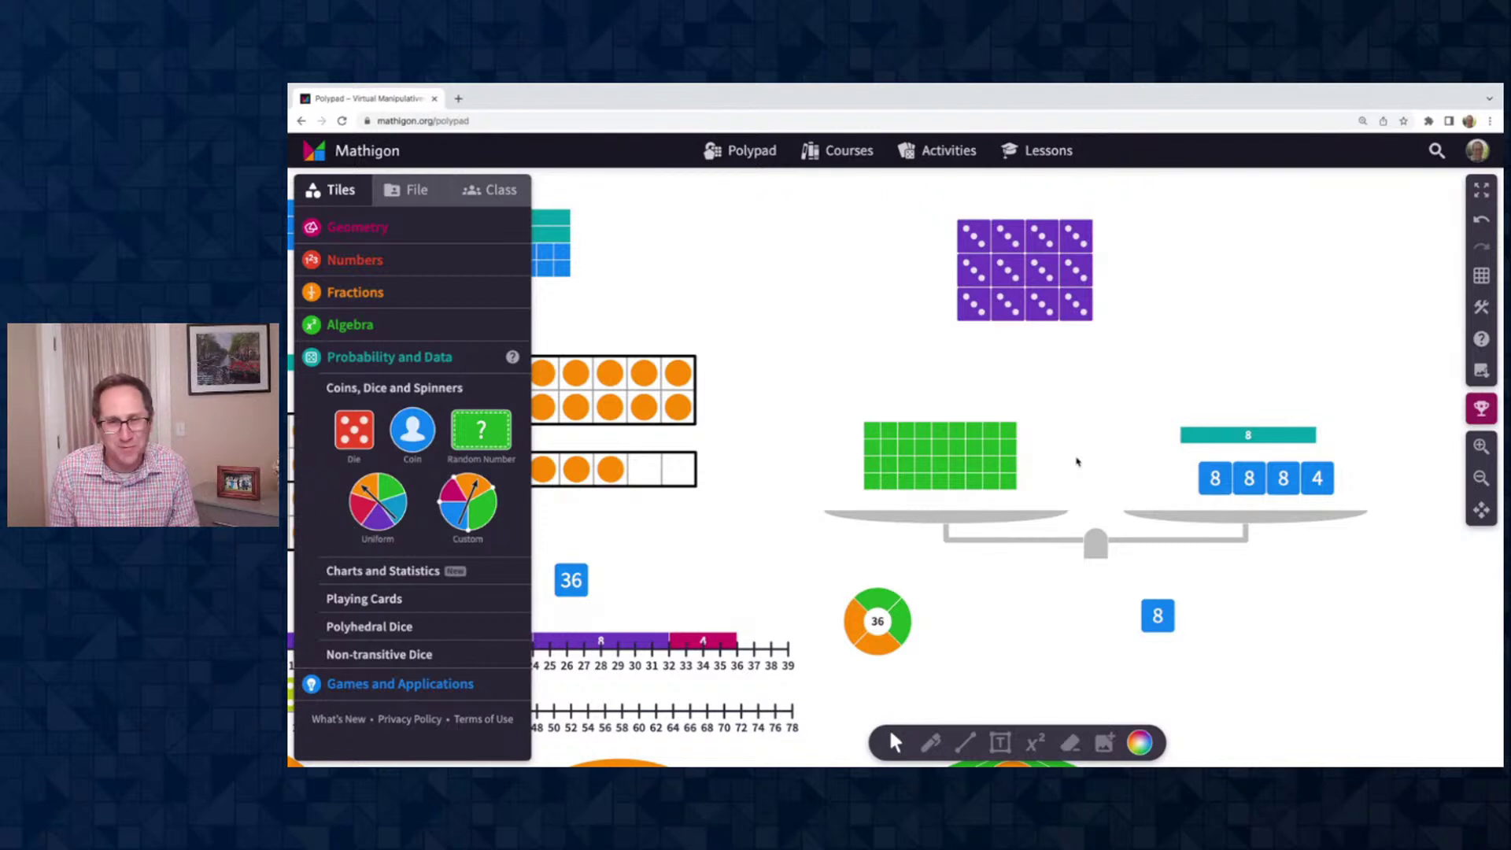
Replace the green 9 × 4 array on the left pan with the block of twelve dice
left_click(874, 422)
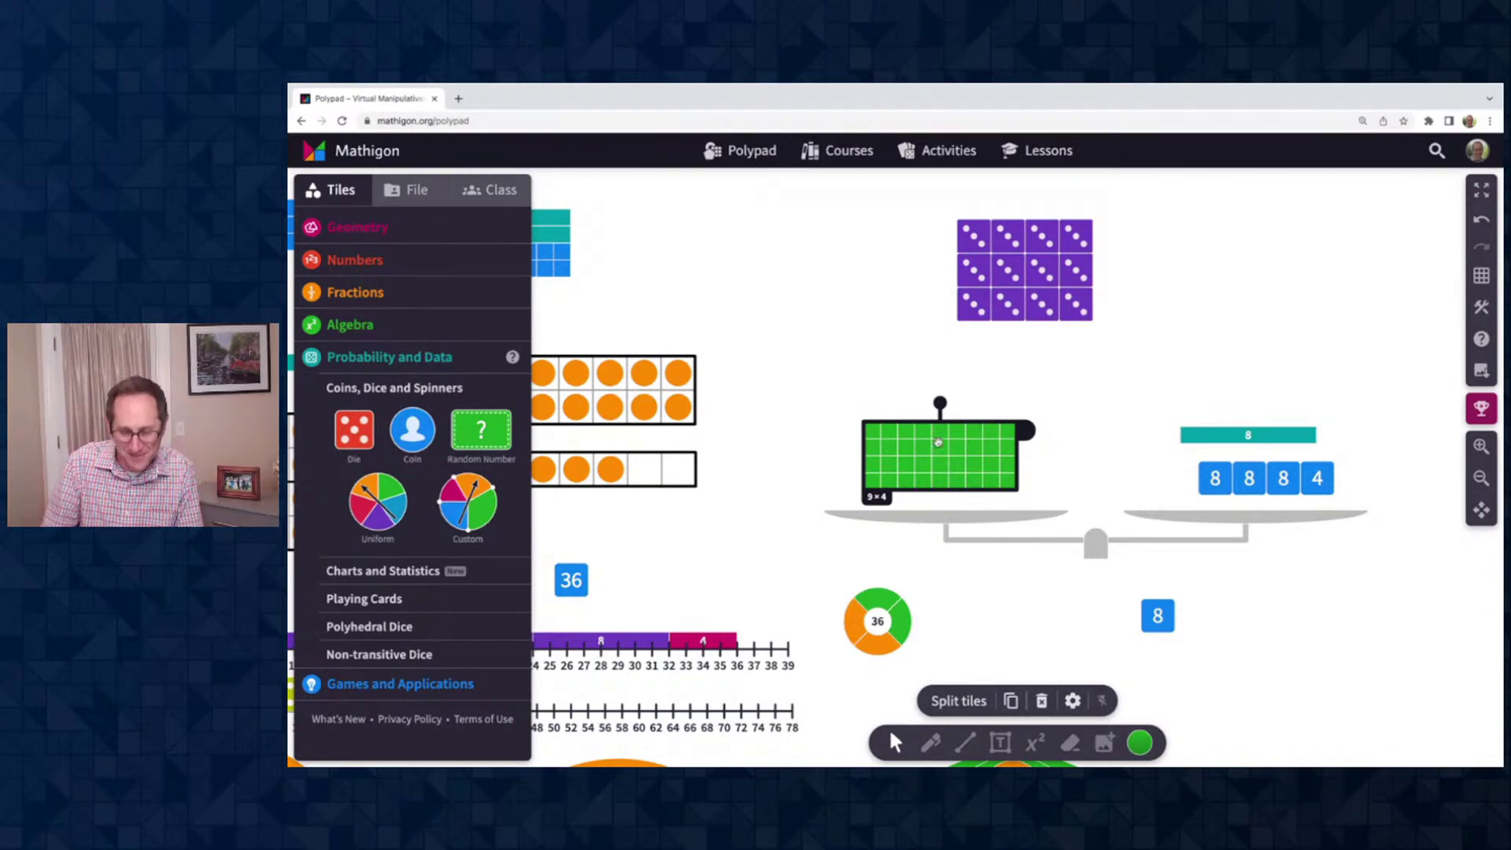
key("Delete")
left_click_drag(1070, 299, 981, 470)
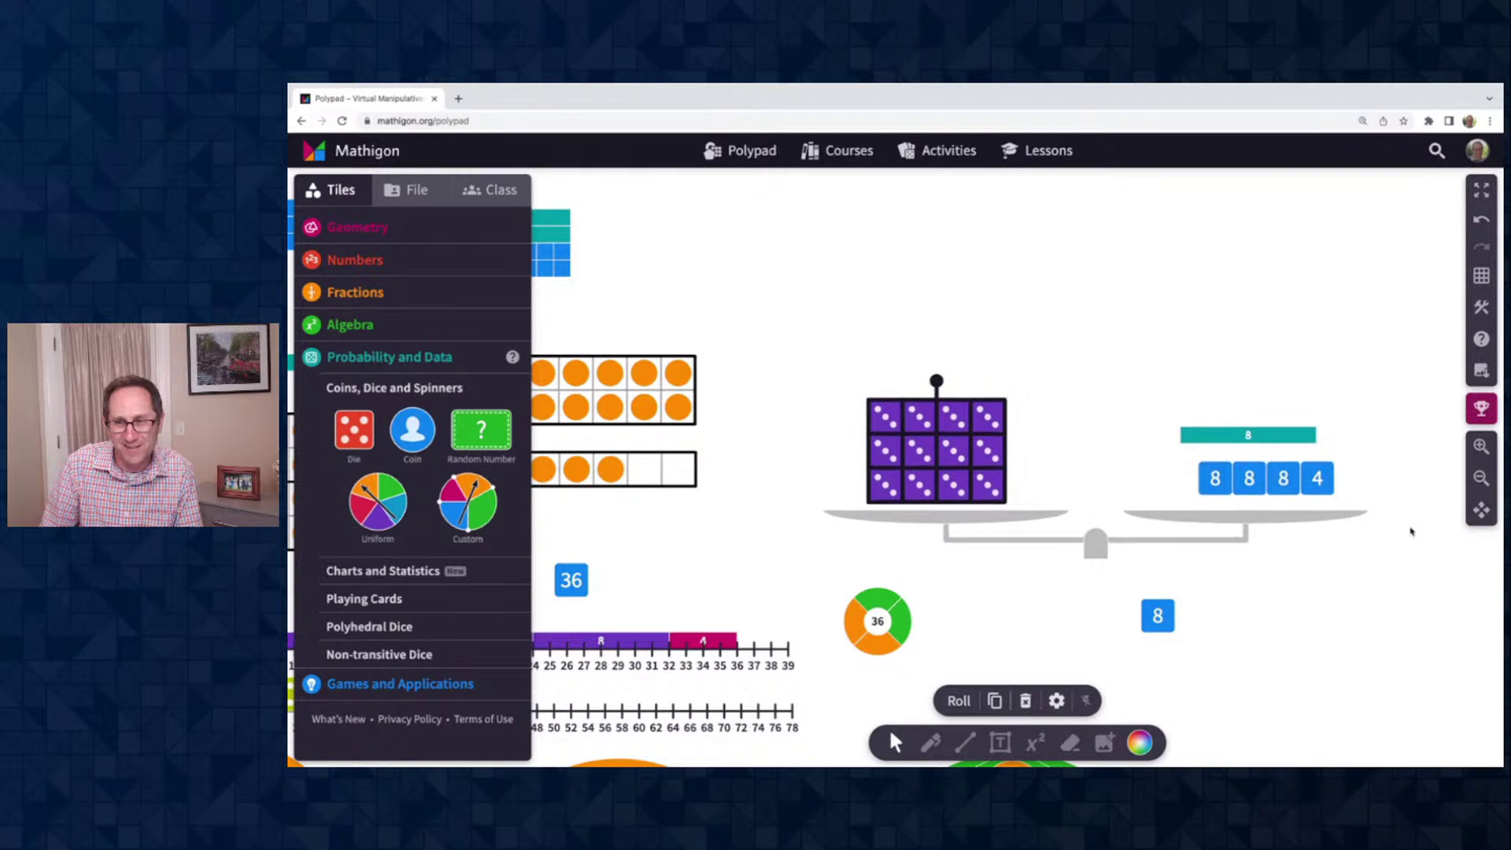
left_click(1481, 445)
scroll(1323, 526, "down", 1)
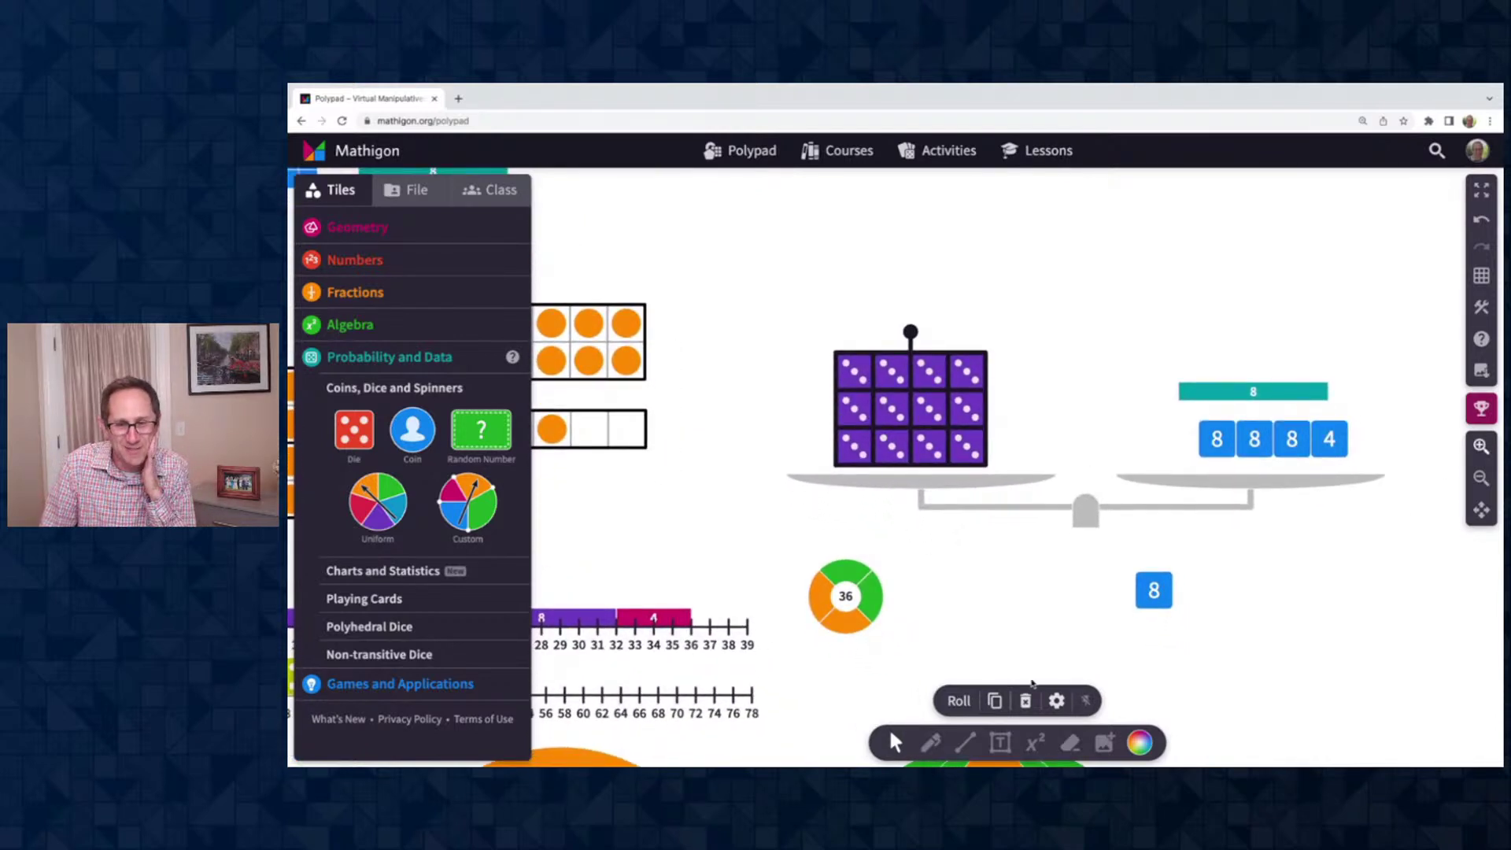
Roll the twelve dice on the left pan repeatedly to compare their total with the right pan's tiles
left_click(957, 701)
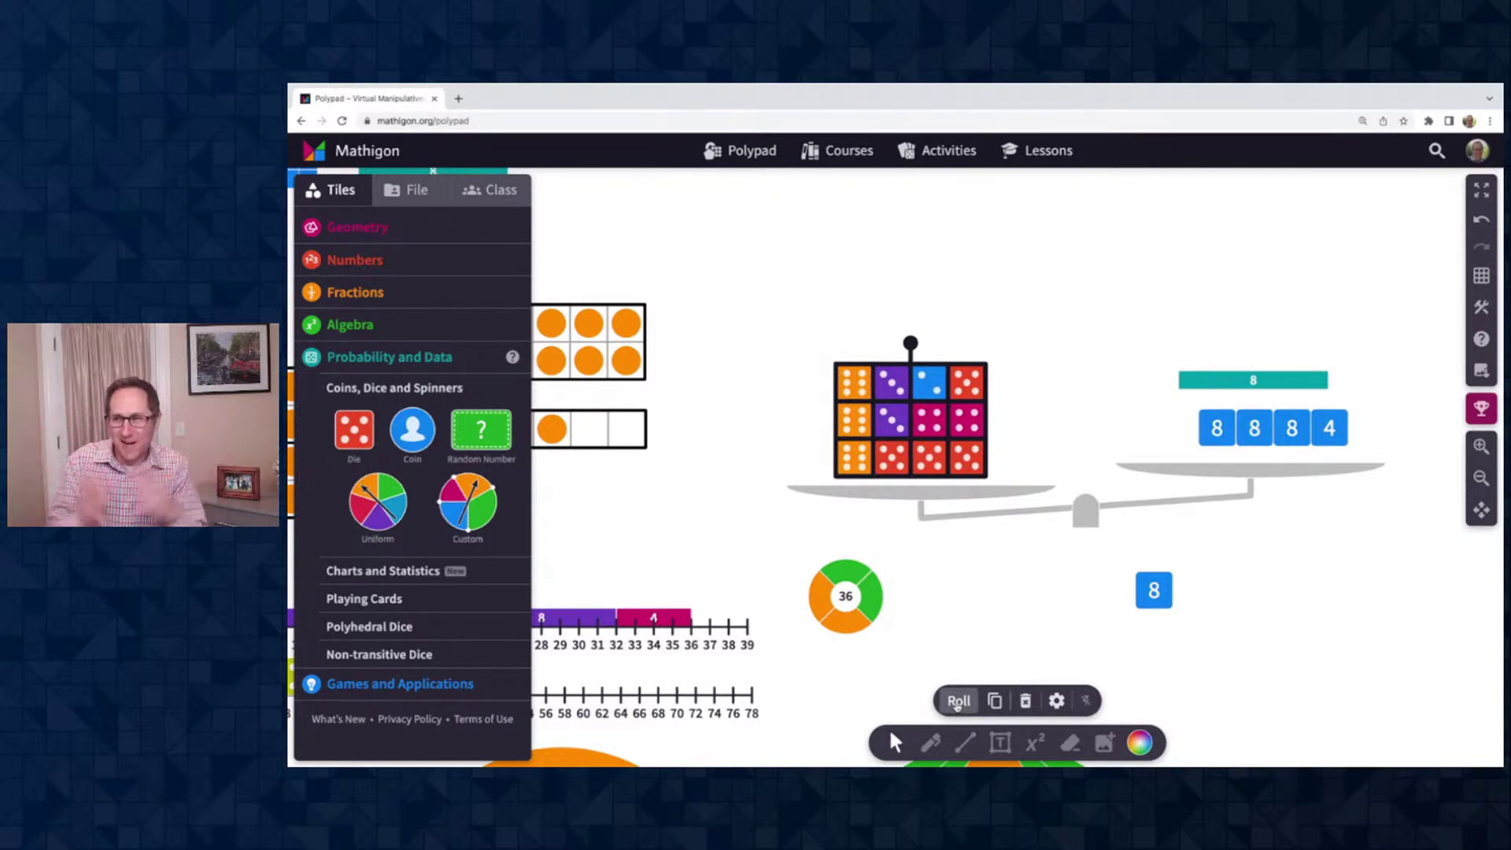
left_click(956, 701)
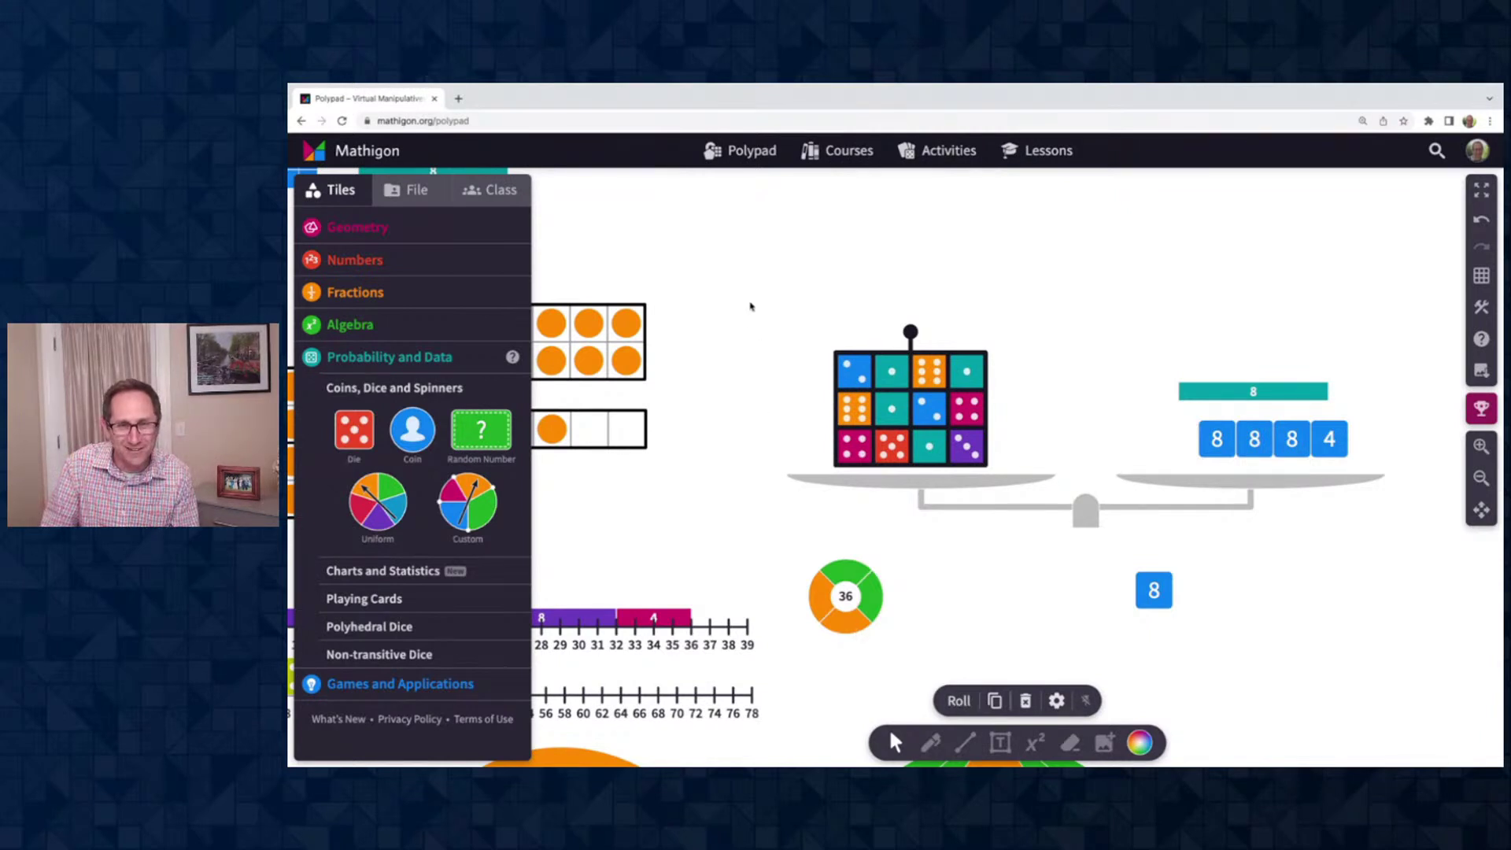
left_click_drag(734, 295, 1437, 542)
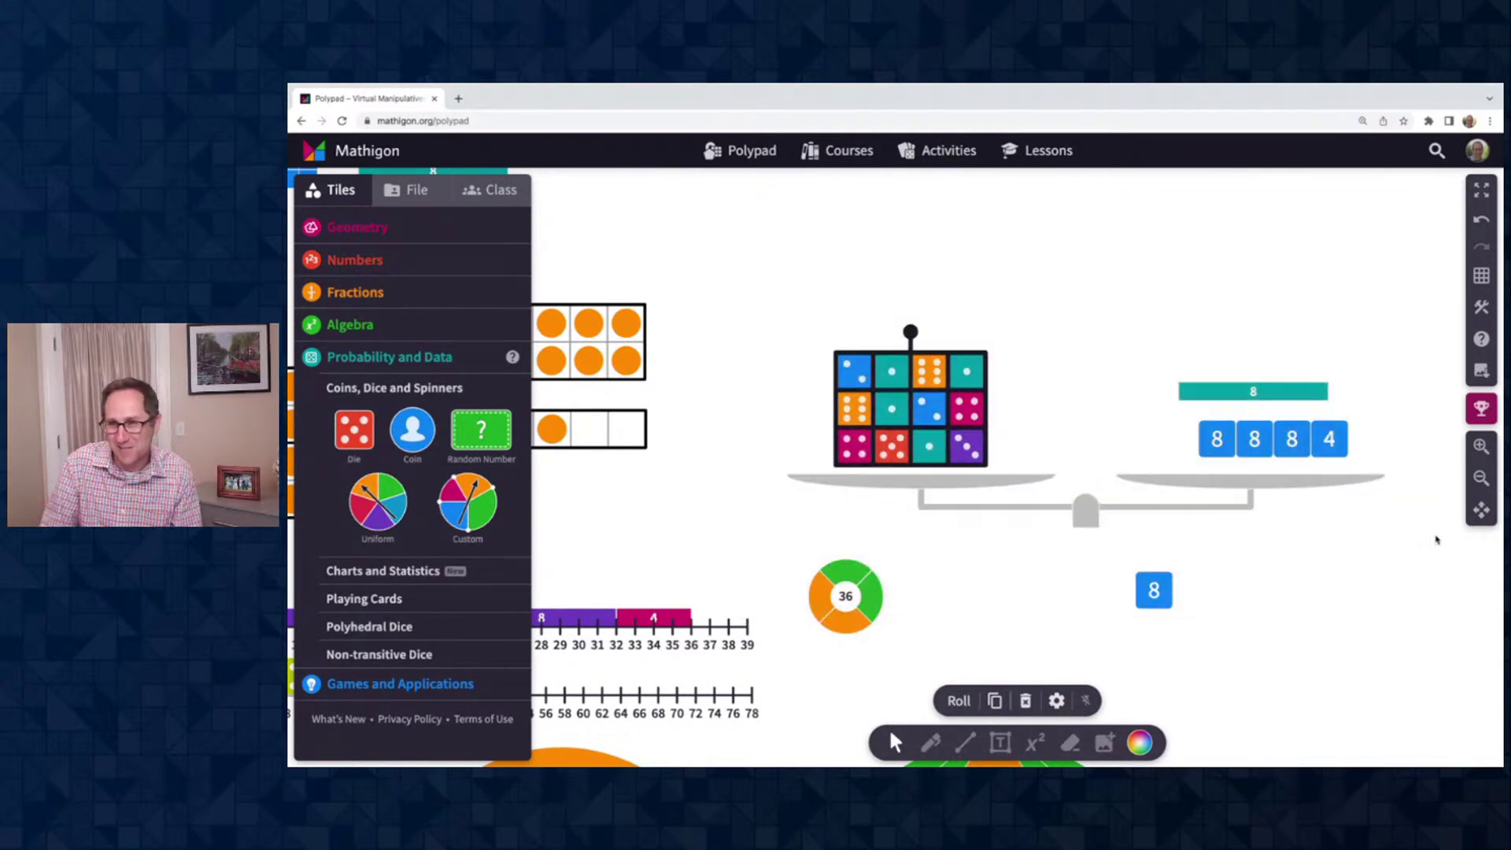
left_click(958, 699)
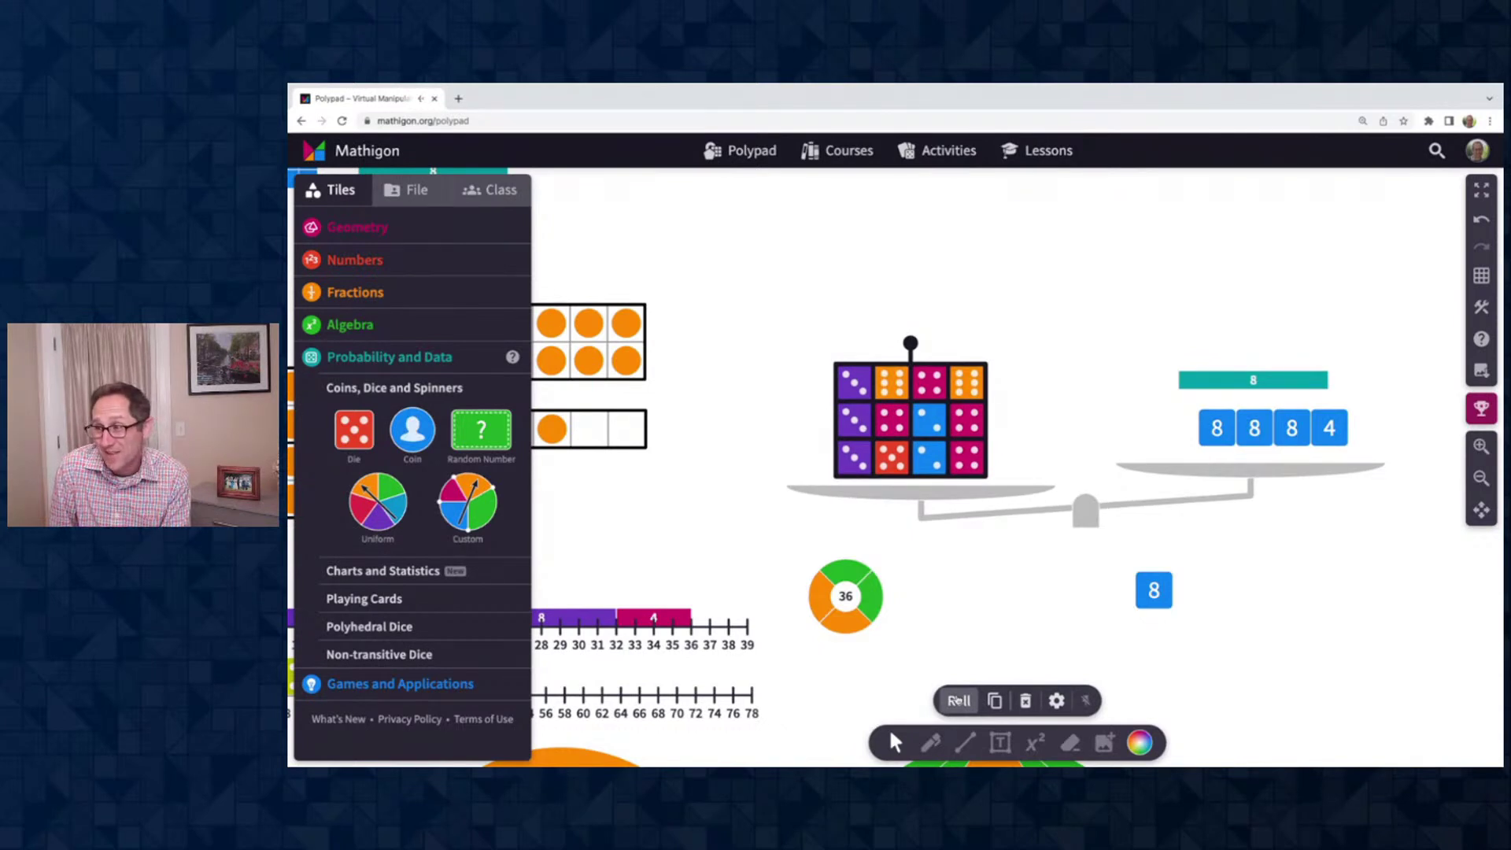
left_click(958, 699)
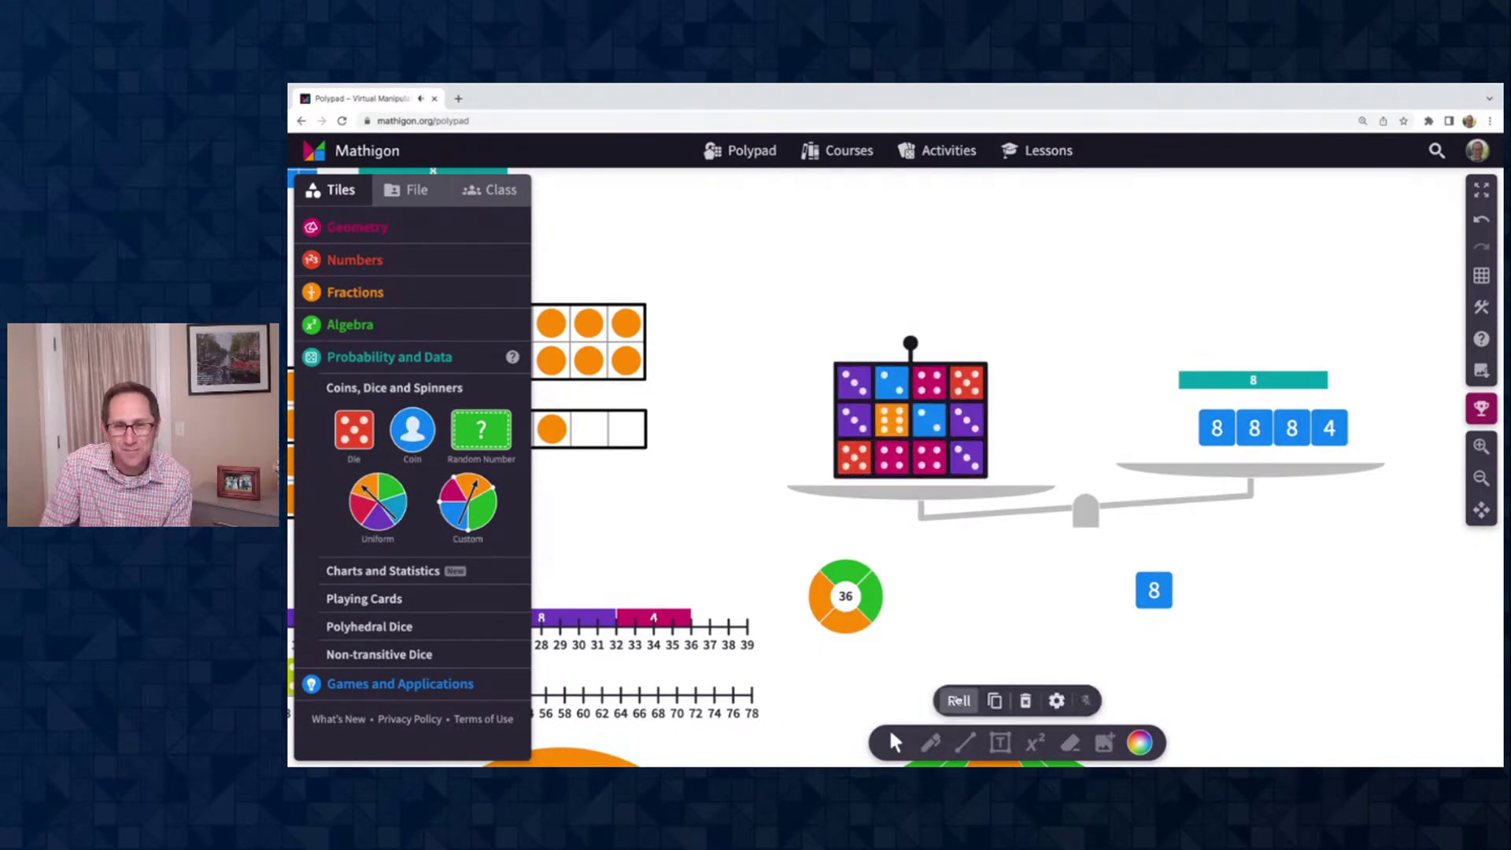
left_click(959, 699)
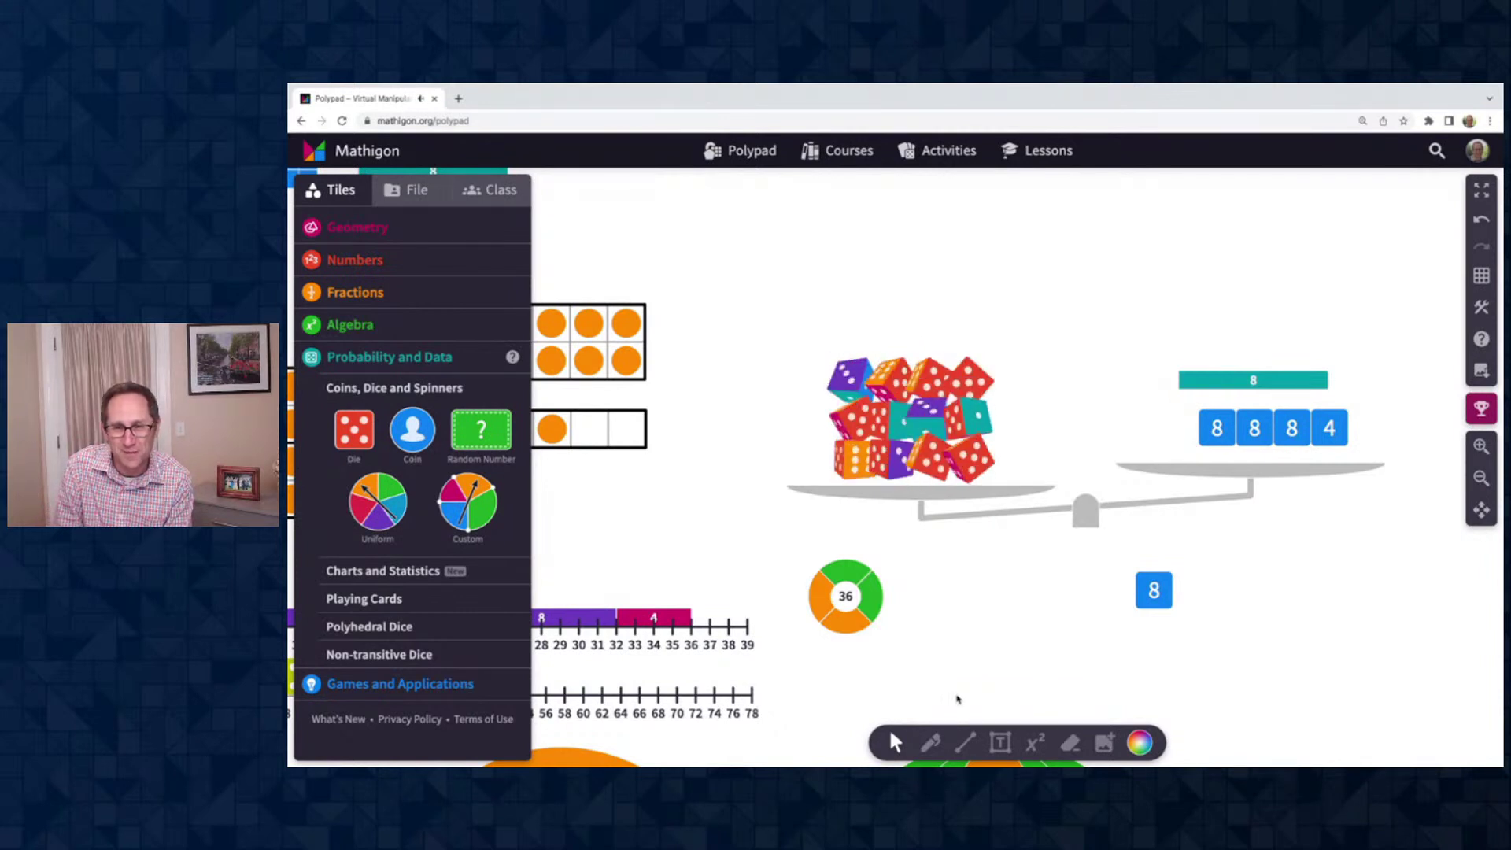
left_click(958, 699)
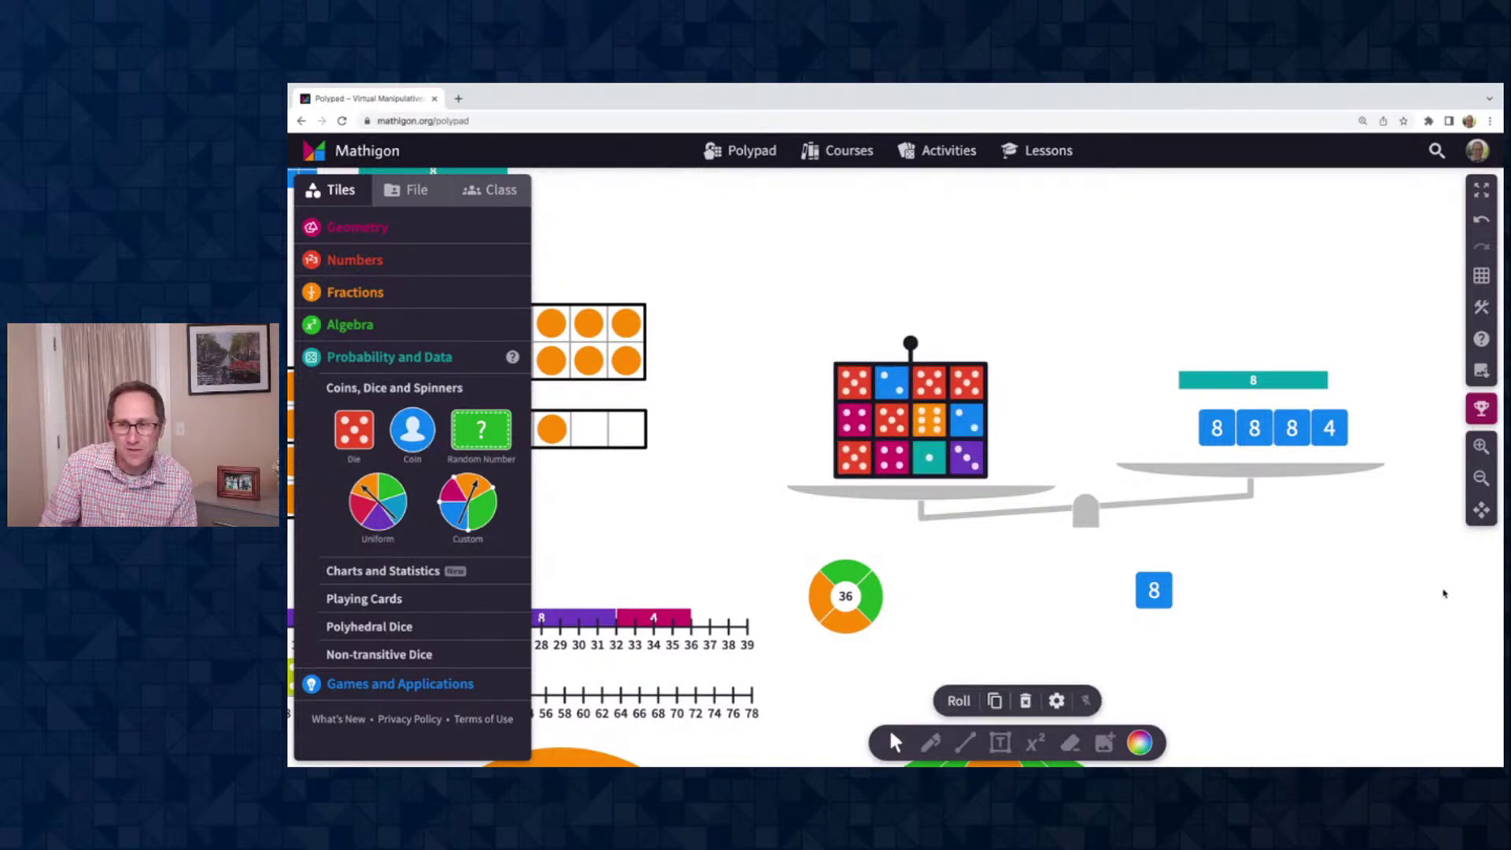
Start a new blank Polypad, discarding the unsaved changes to the current one
left_click(1480, 477)
scroll(1207, 498, "left", 5)
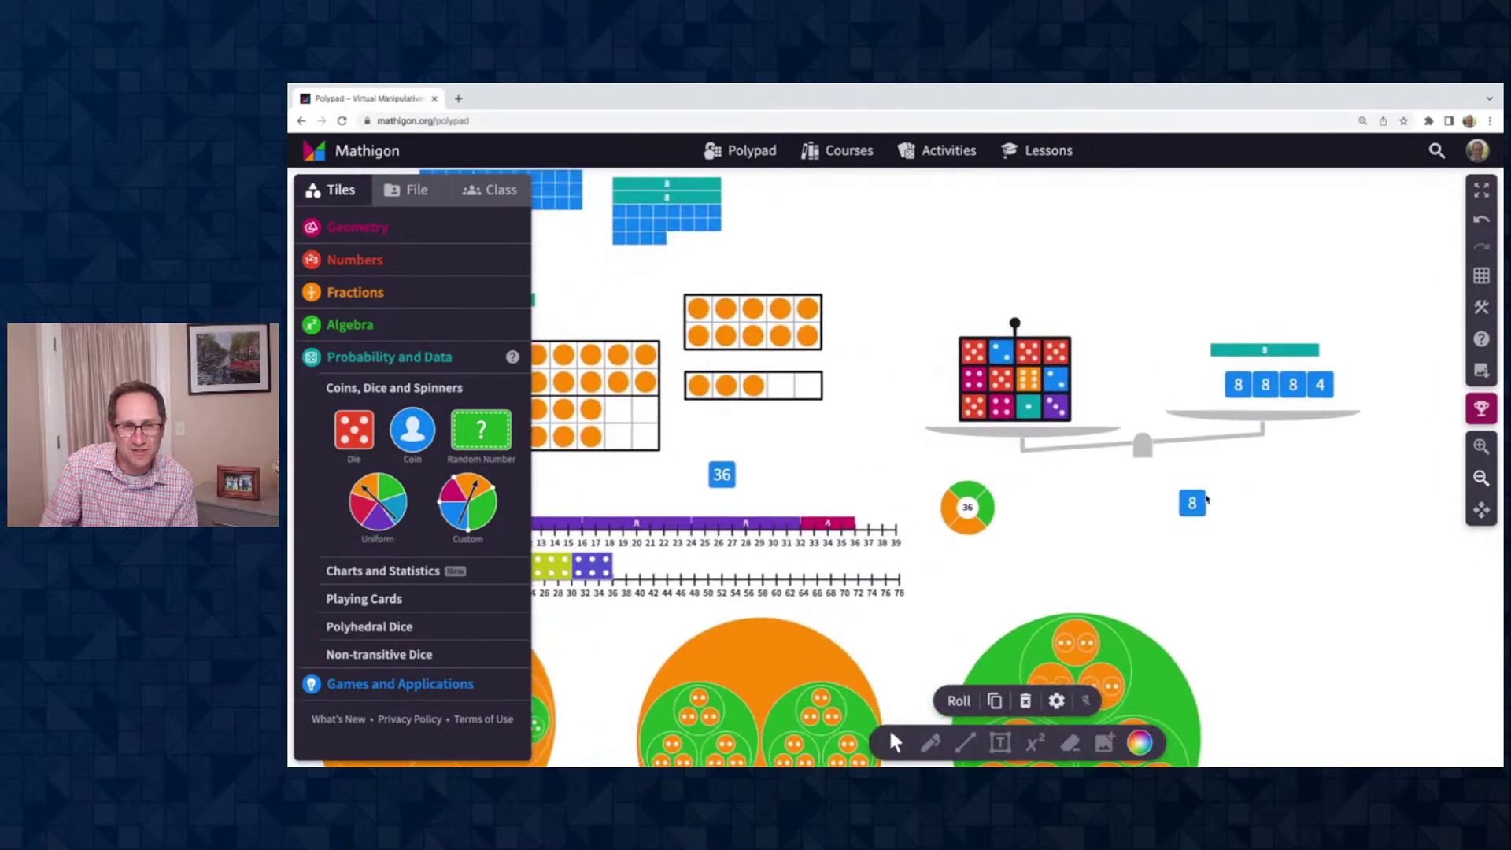
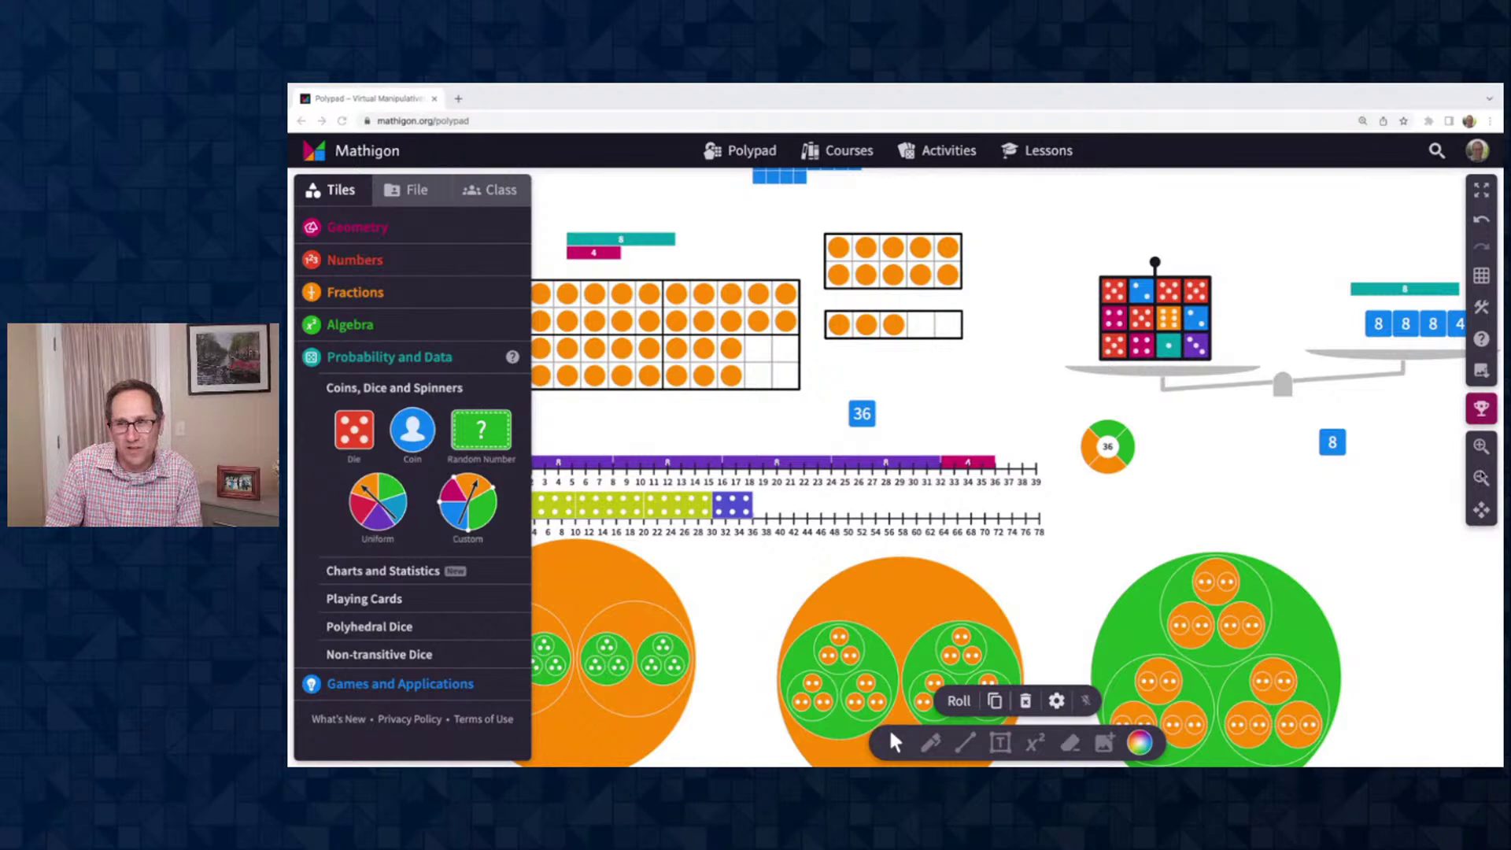
scroll(1196, 484, "down", 5)
scroll(1196, 484, "down", 3)
scroll(1196, 489, "up", 2)
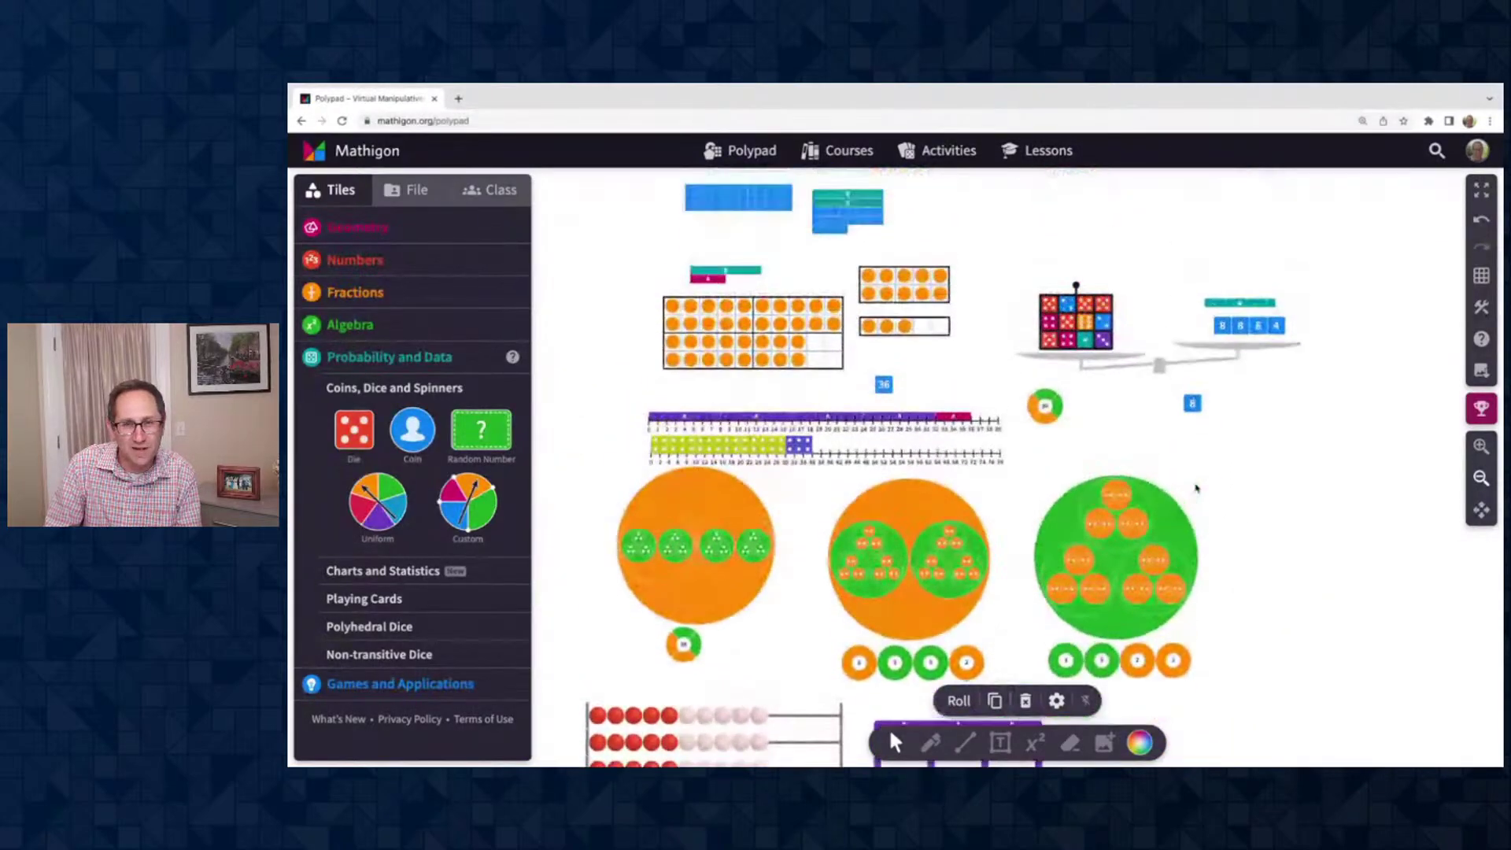
scroll(1195, 488, "up", 2)
left_click(739, 150)
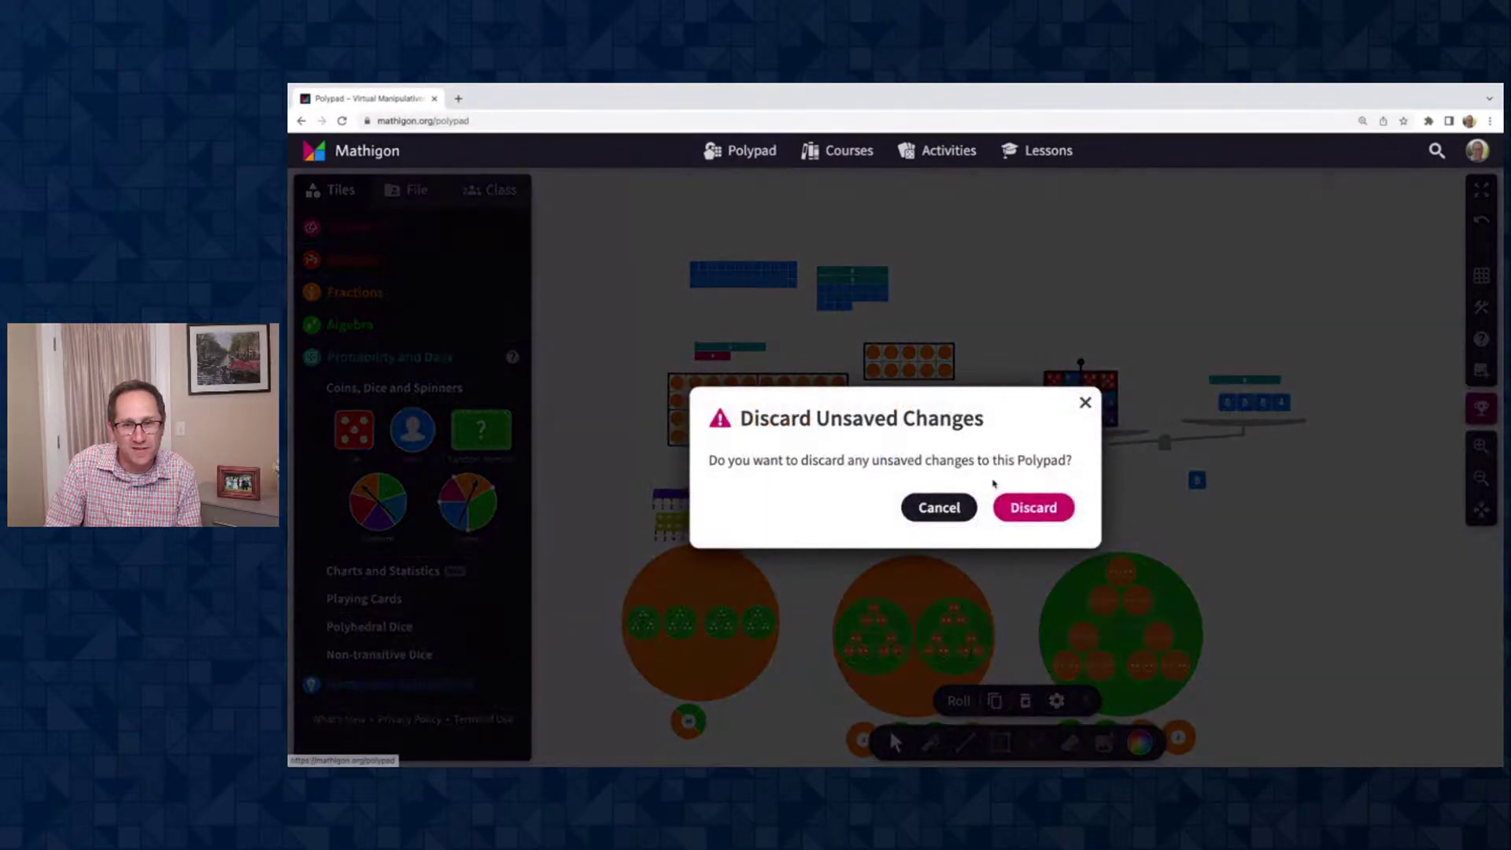
left_click(1033, 507)
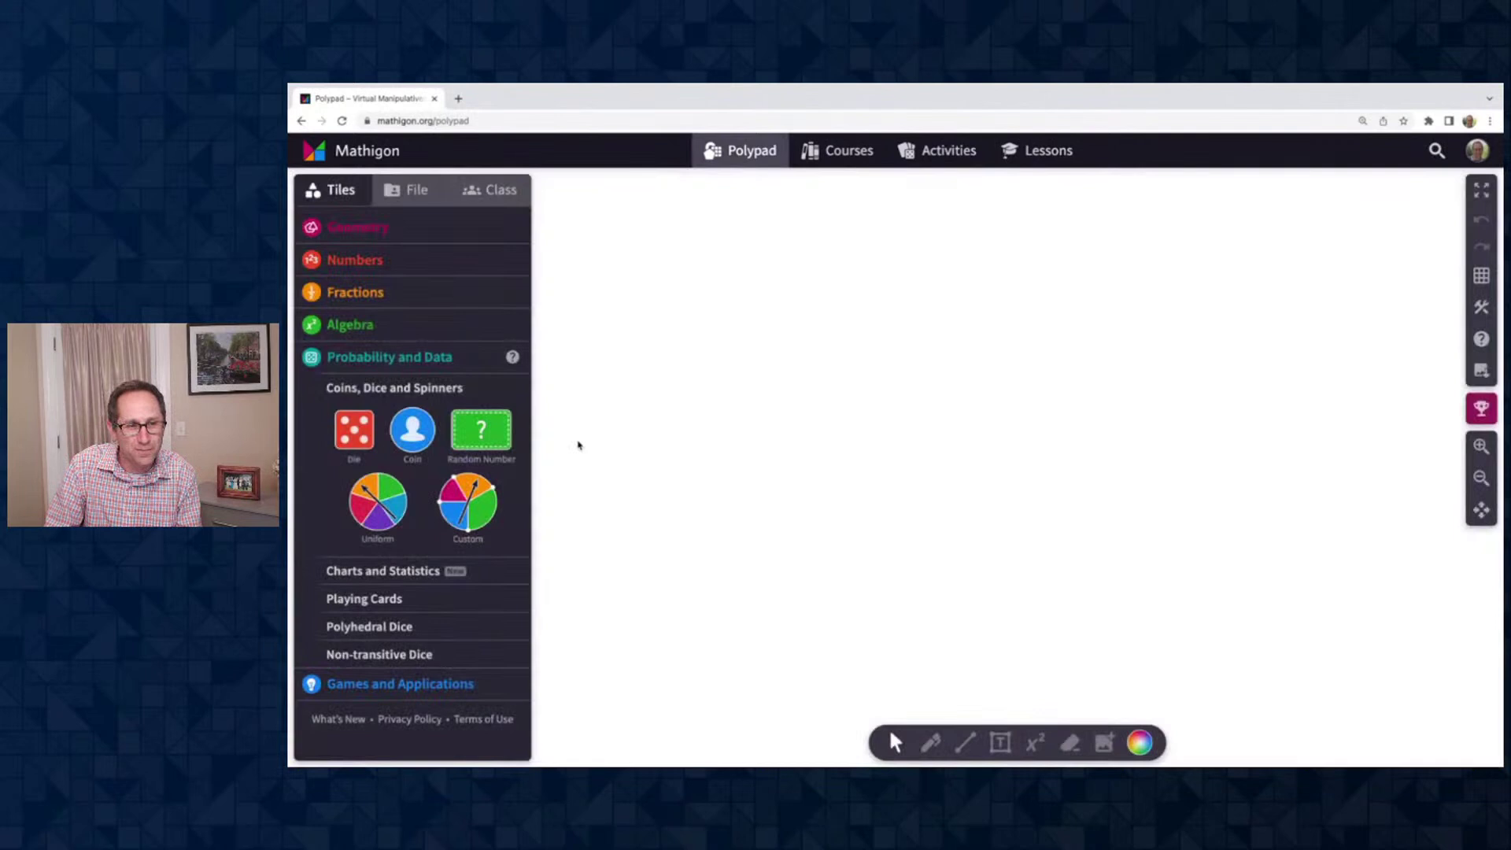
Add a fraction bar of fourths to the canvas, enlarged and placed near the middle
left_click(363, 294)
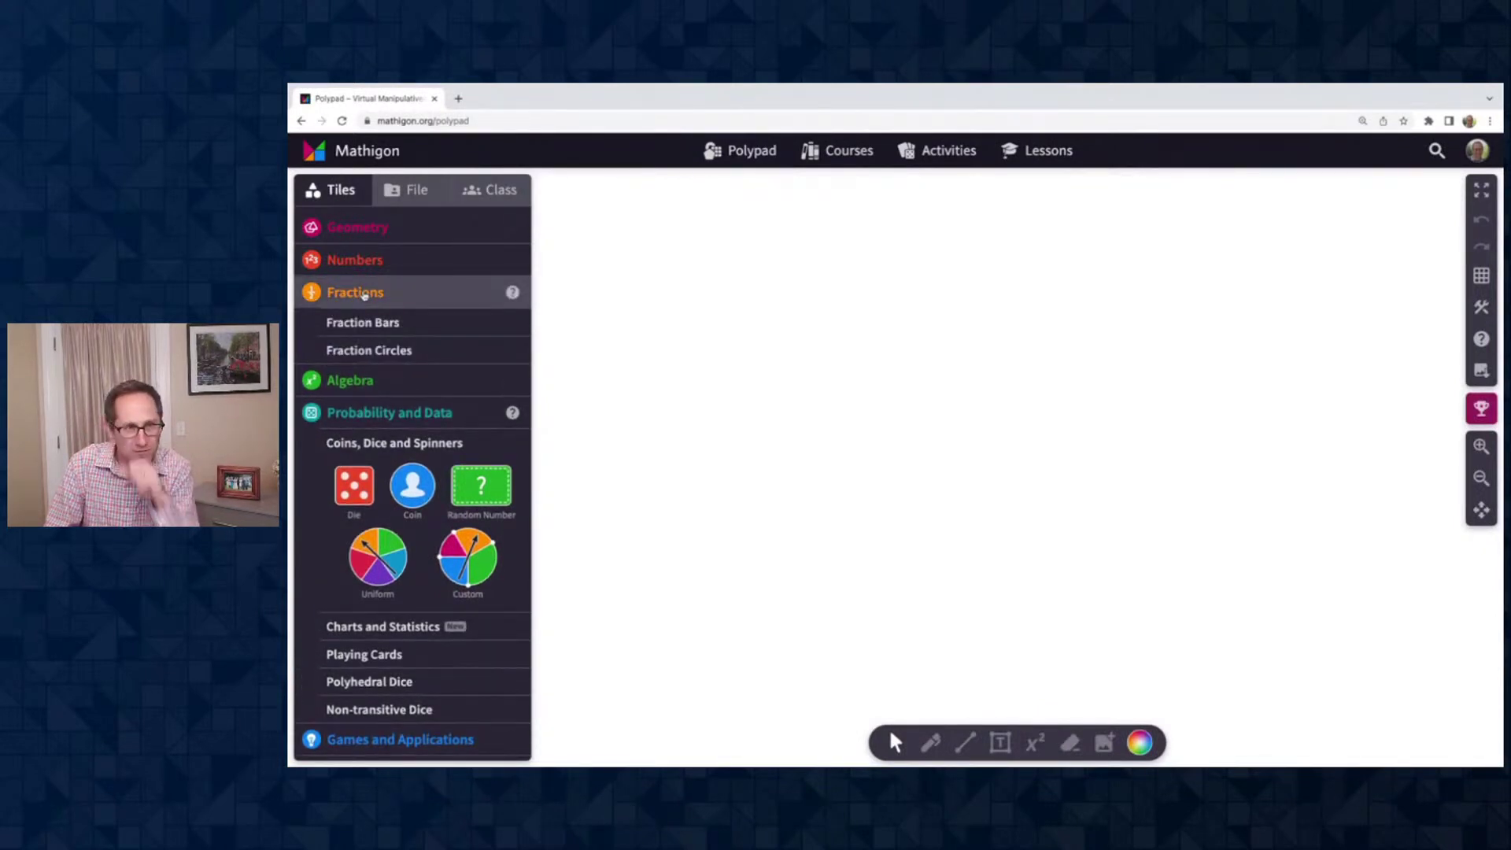
left_click(363, 322)
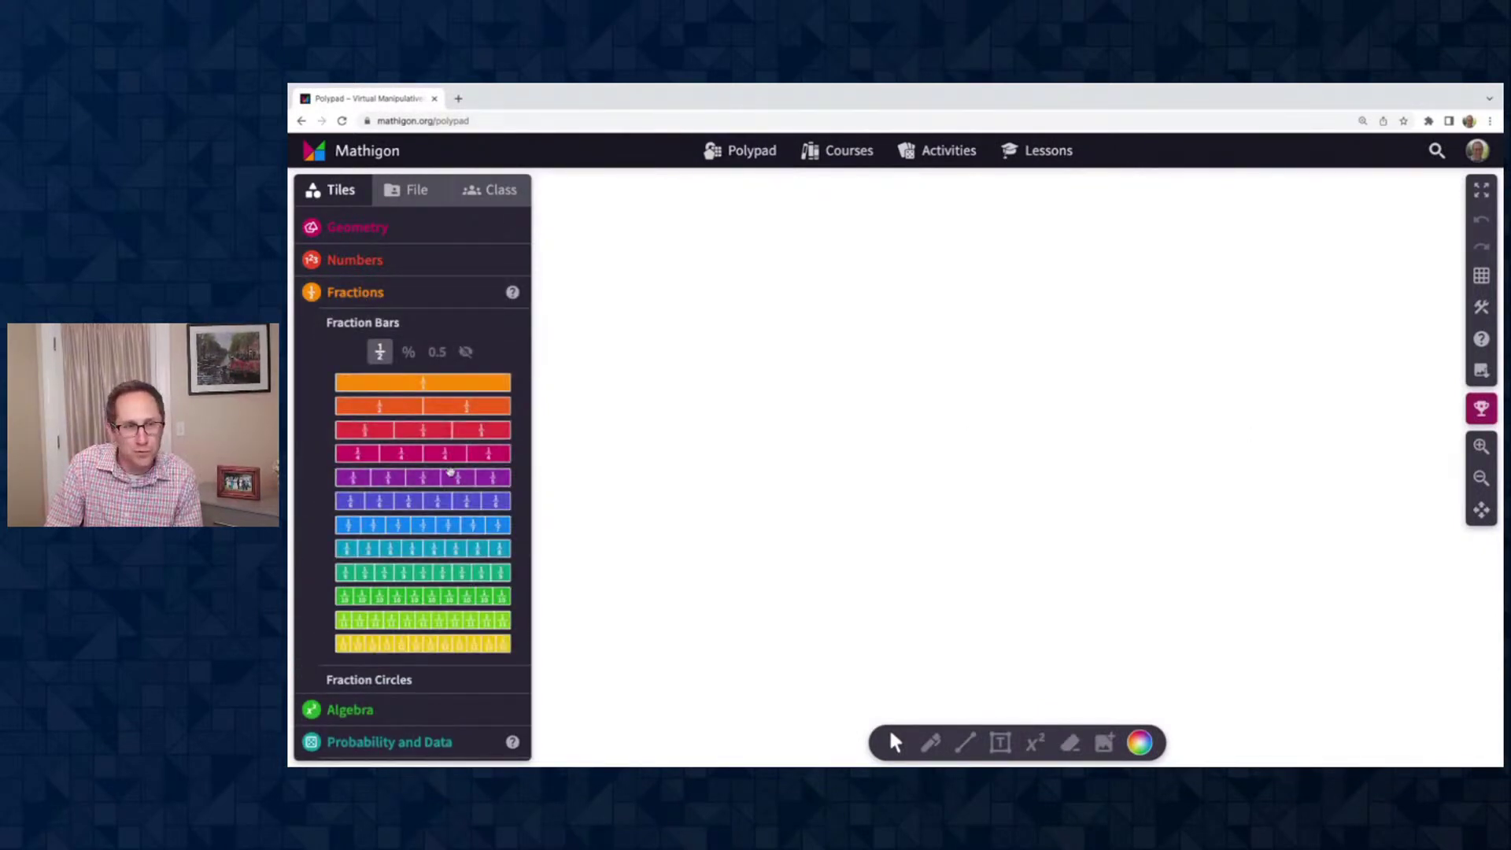
left_click_drag(408, 452, 944, 389)
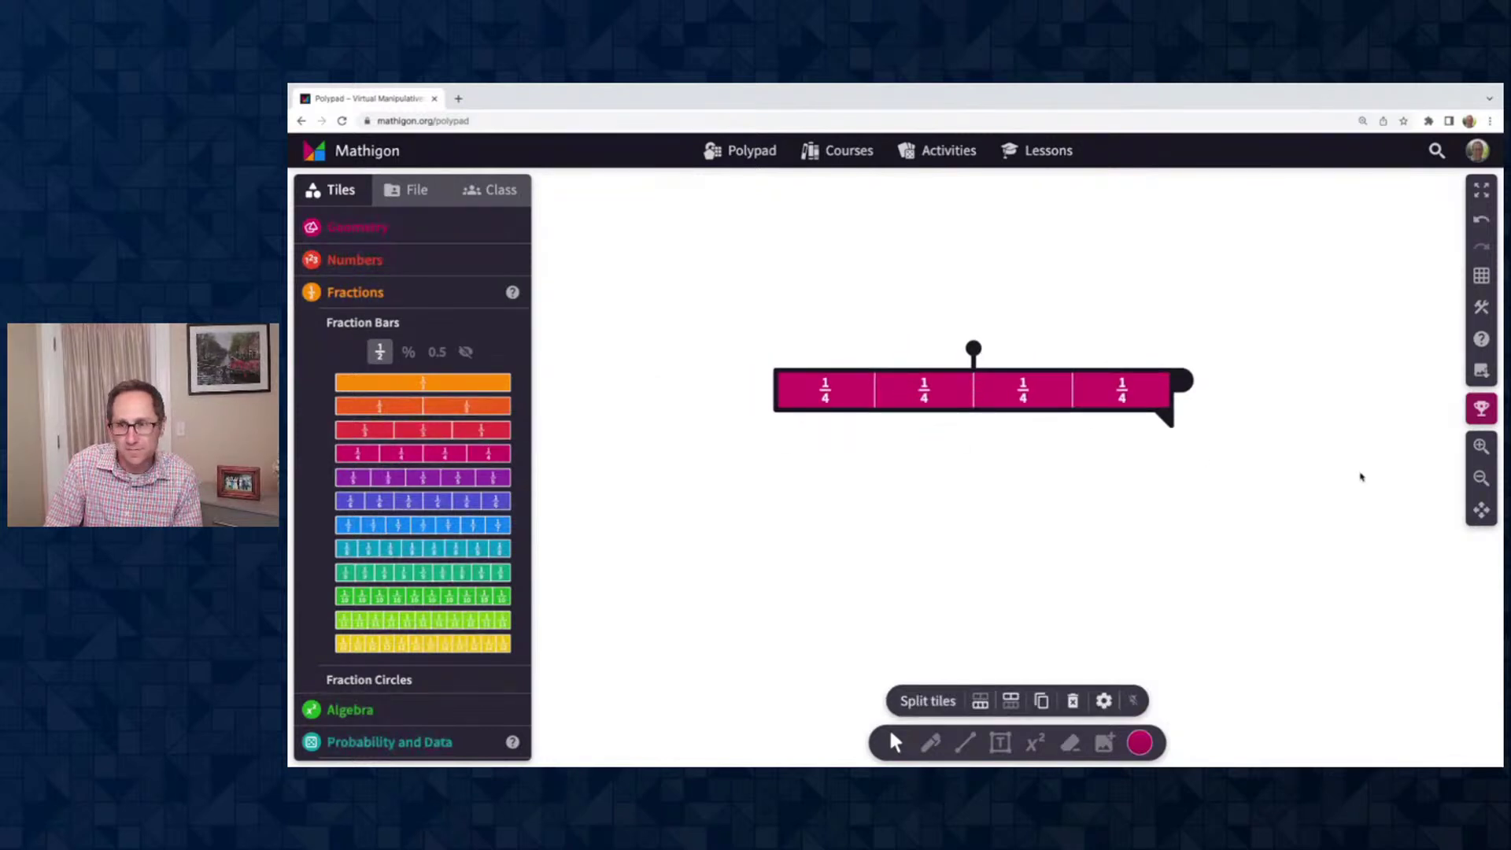
left_click(1484, 445)
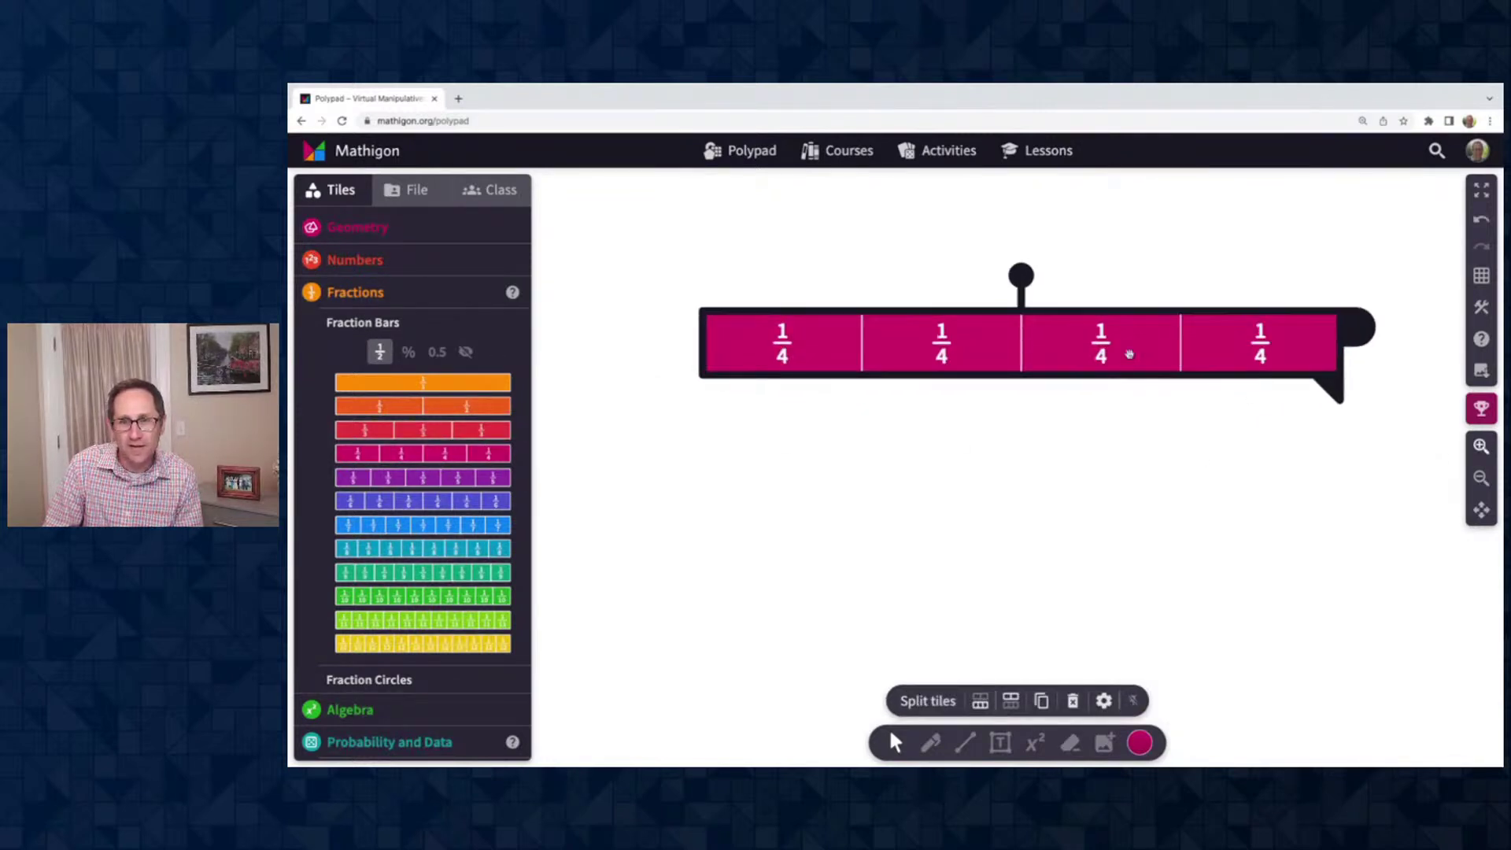
scroll(1047, 385, "up", 2)
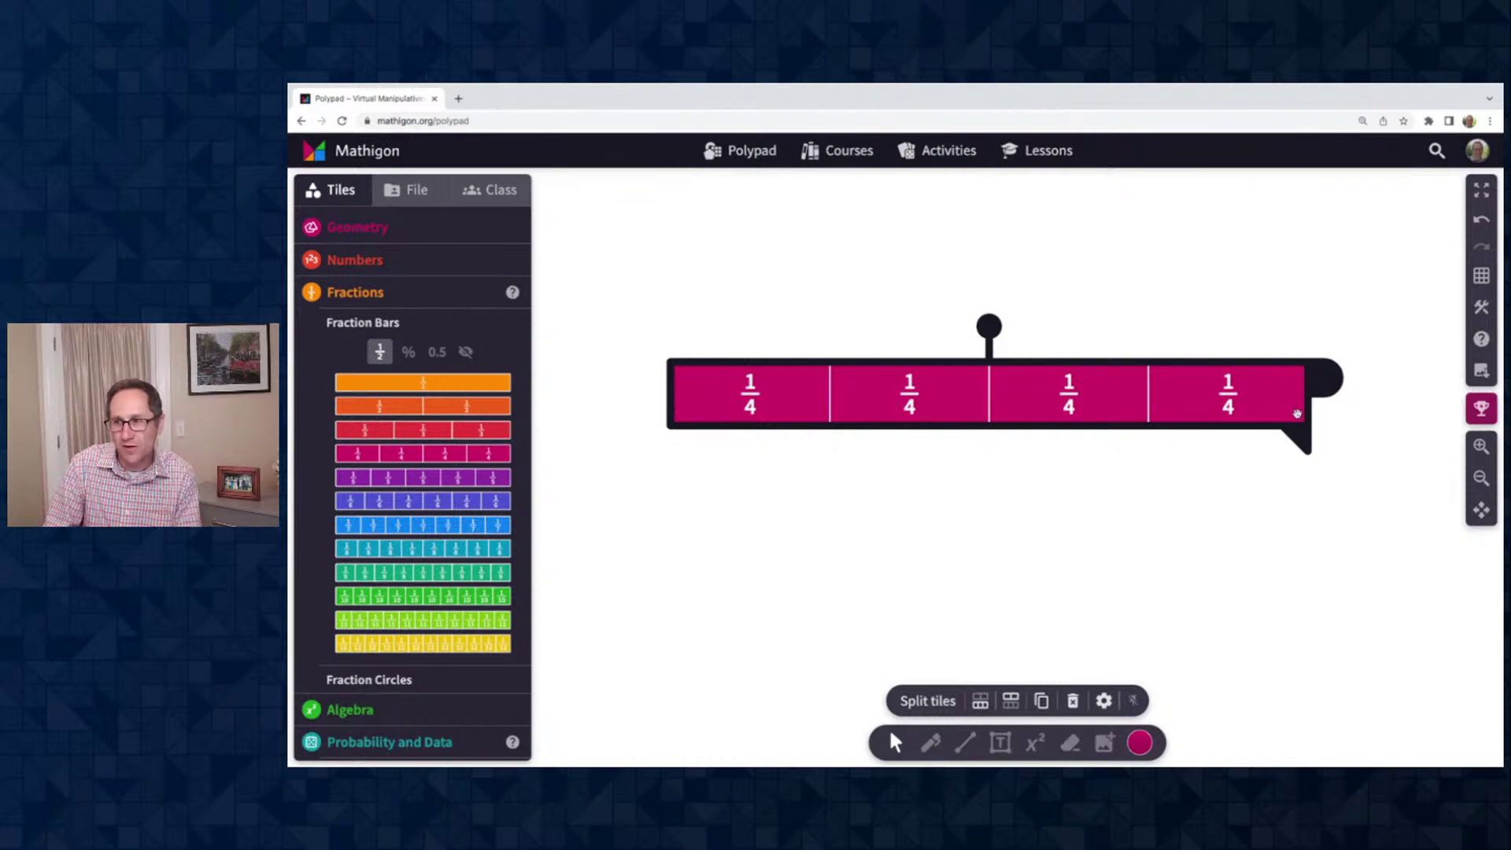
left_click_drag(1230, 383, 1345, 393)
scroll(1074, 386, "right", 3)
left_click_drag(1212, 377, 1270, 383)
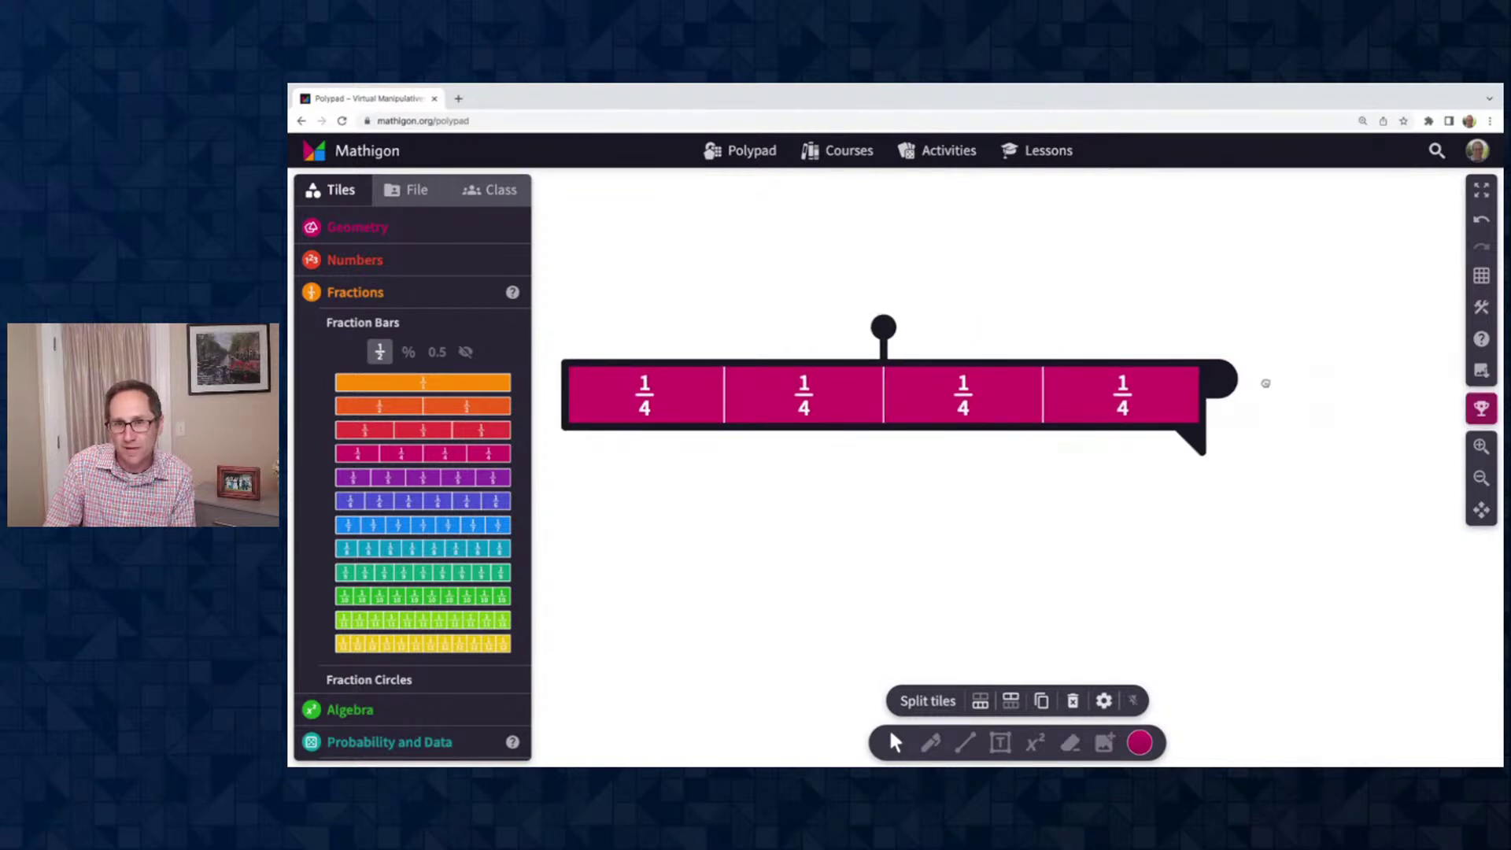
left_click_drag(1067, 391, 1155, 390)
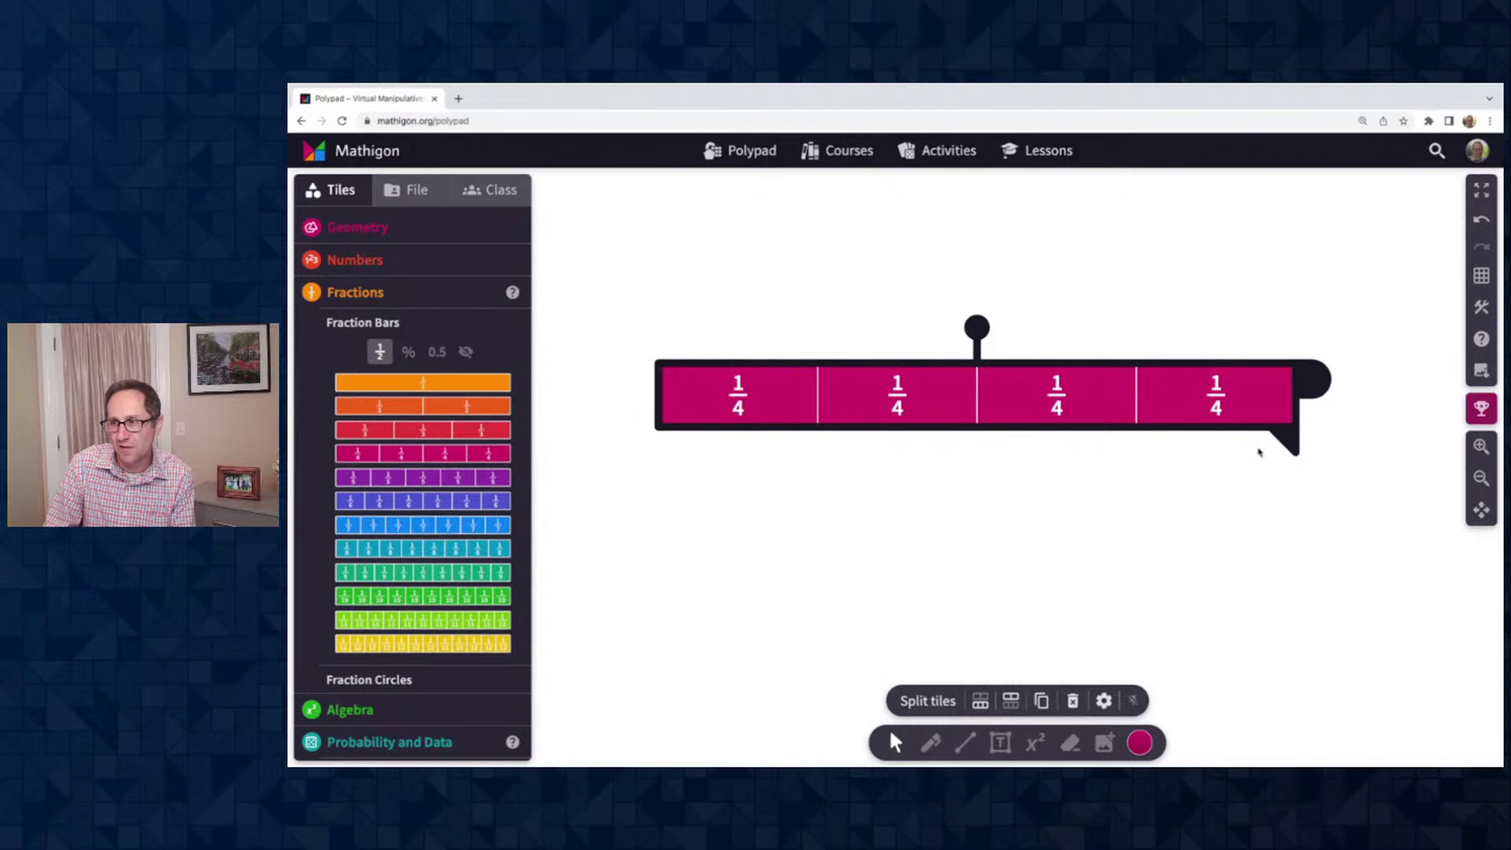
Fade the last two fourths of the bar, then restore all four parts
left_click_drag(1283, 435, 972, 442)
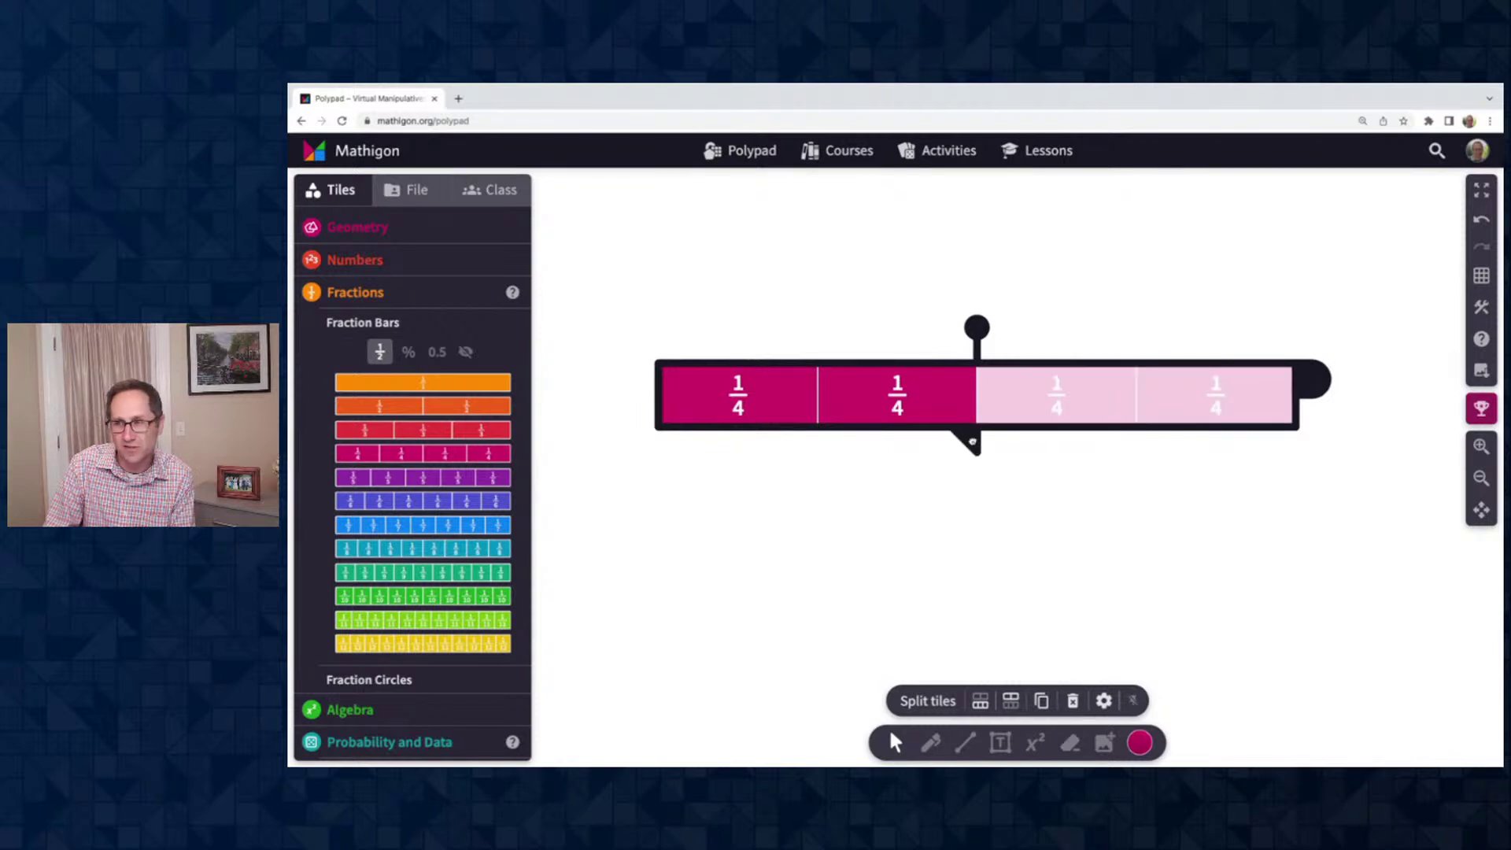
left_click(979, 441)
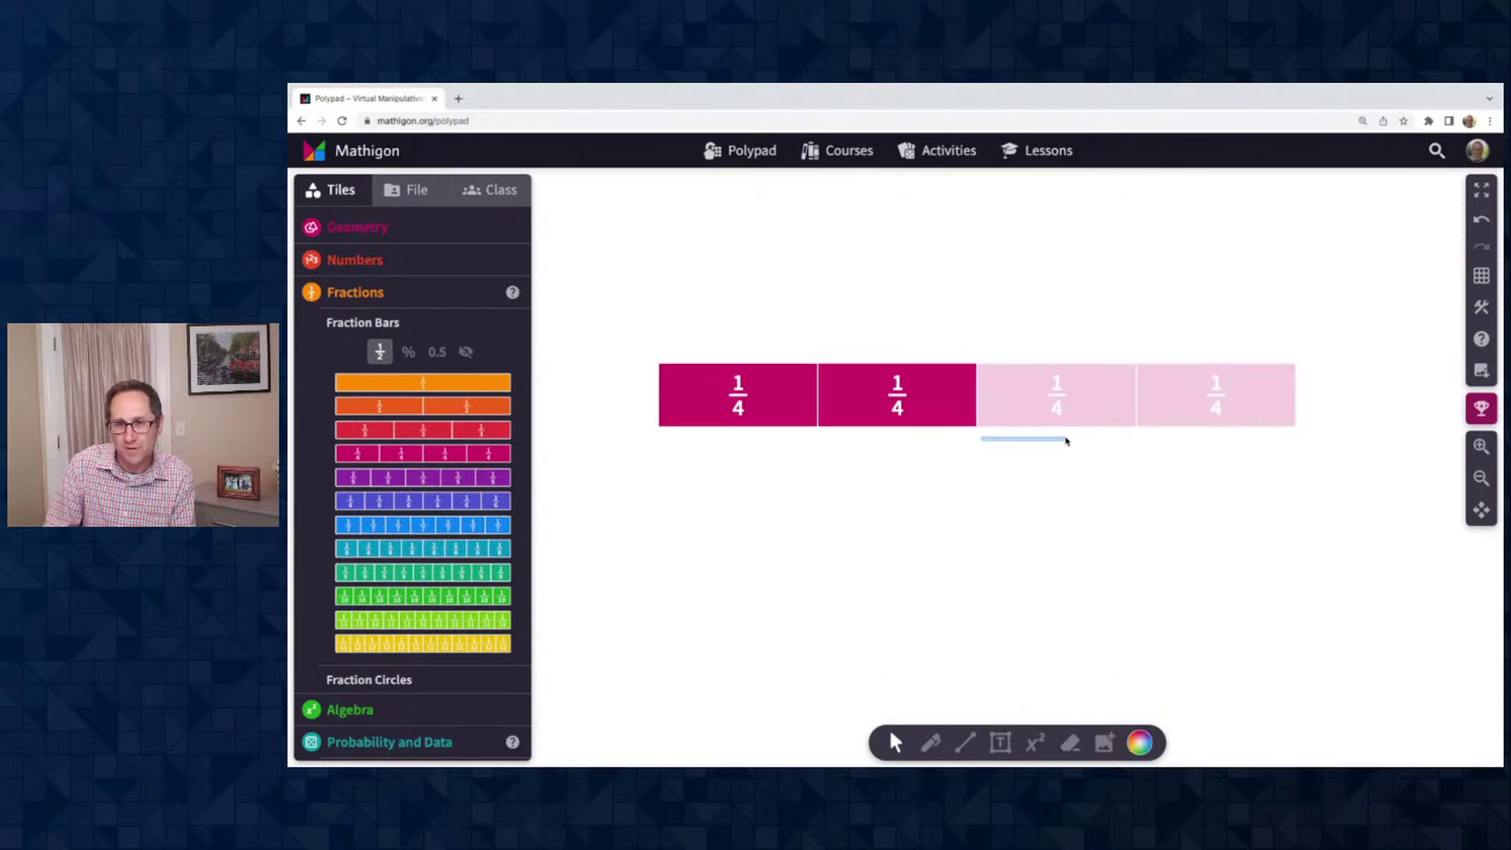
left_click(978, 413)
mouse_move(963, 431)
left_mouse_down()
mouse_move(868, 423)
mouse_move(1290, 445)
left_mouse_up()
Split the fourths bar into four separate 1/4 tiles and spread them apart above and below one another
left_click(1131, 703)
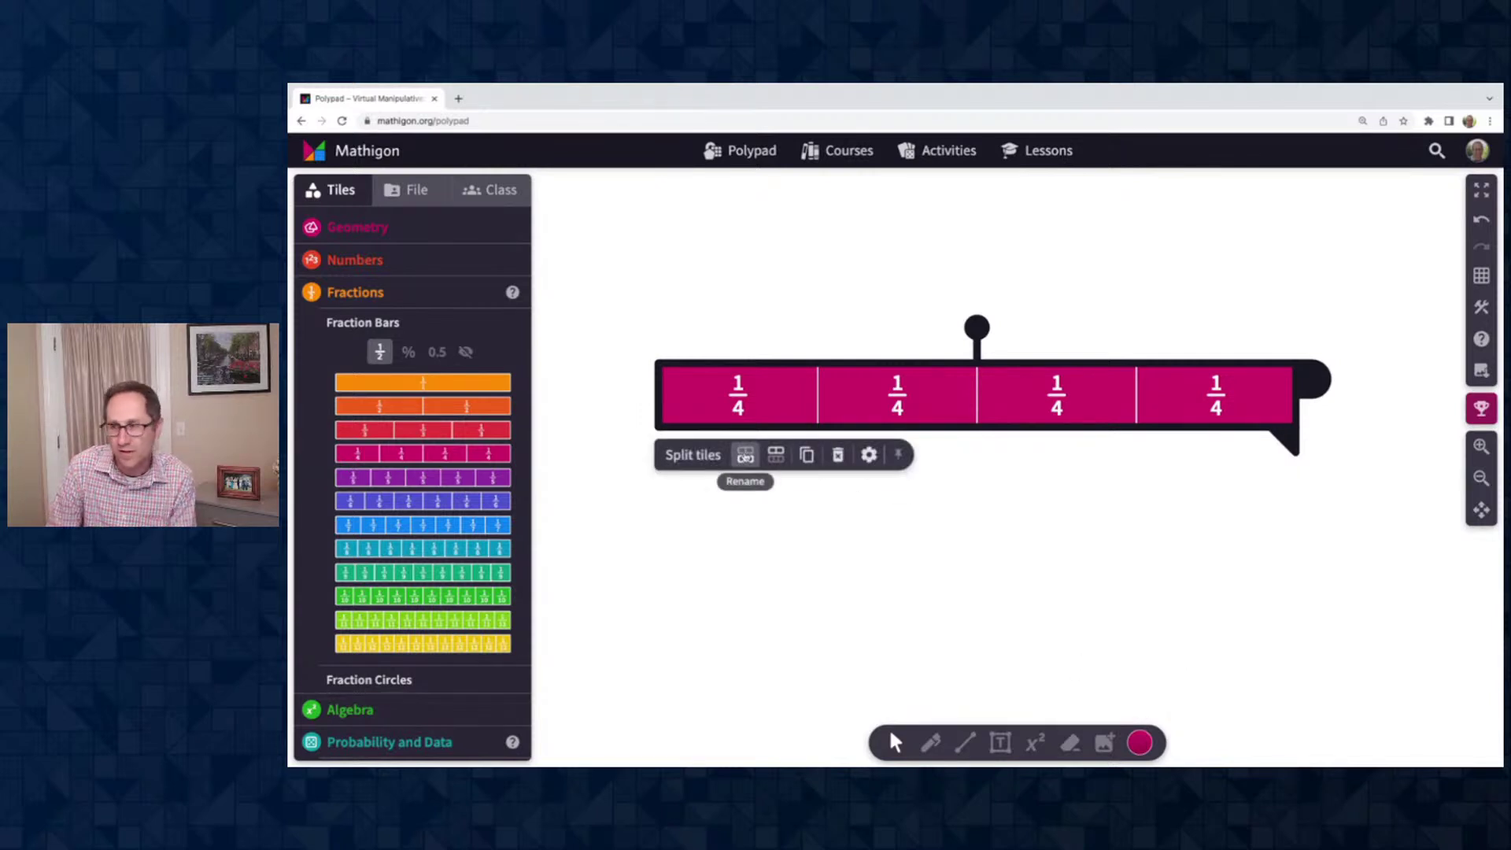
left_click(693, 454)
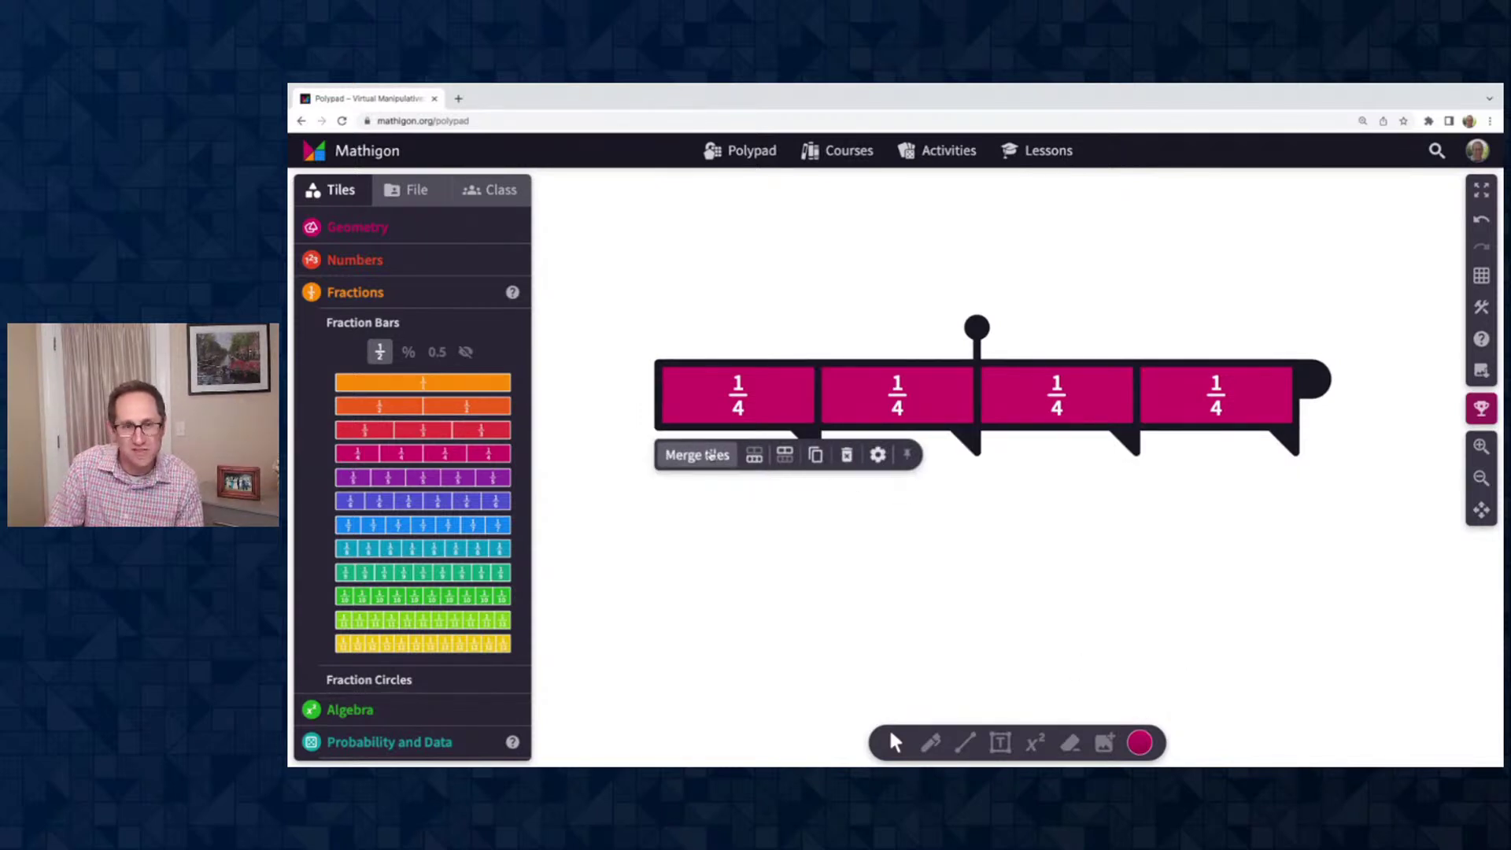
left_click(778, 343)
left_click_drag(756, 374, 732, 268)
left_click_drag(897, 393, 866, 510)
left_click_drag(1023, 397, 1058, 301)
left_click_drag(1188, 396, 1203, 477)
Merge the four scattered 1/4 tiles back into one bar and move it to the middle of the canvas
left_click_drag(619, 216, 1209, 535)
left_click(674, 567)
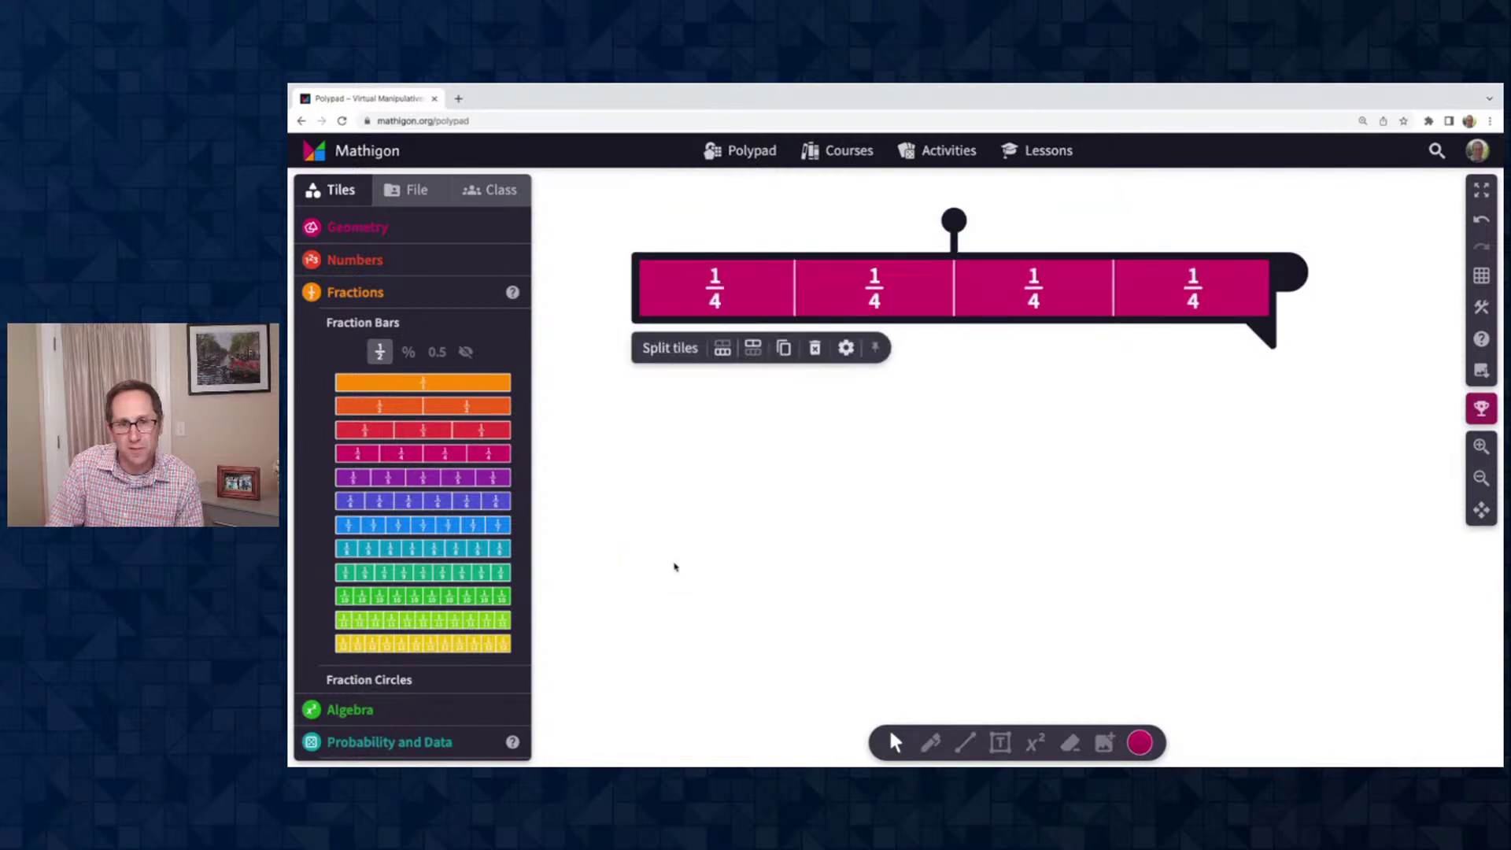
left_click_drag(849, 305, 883, 432)
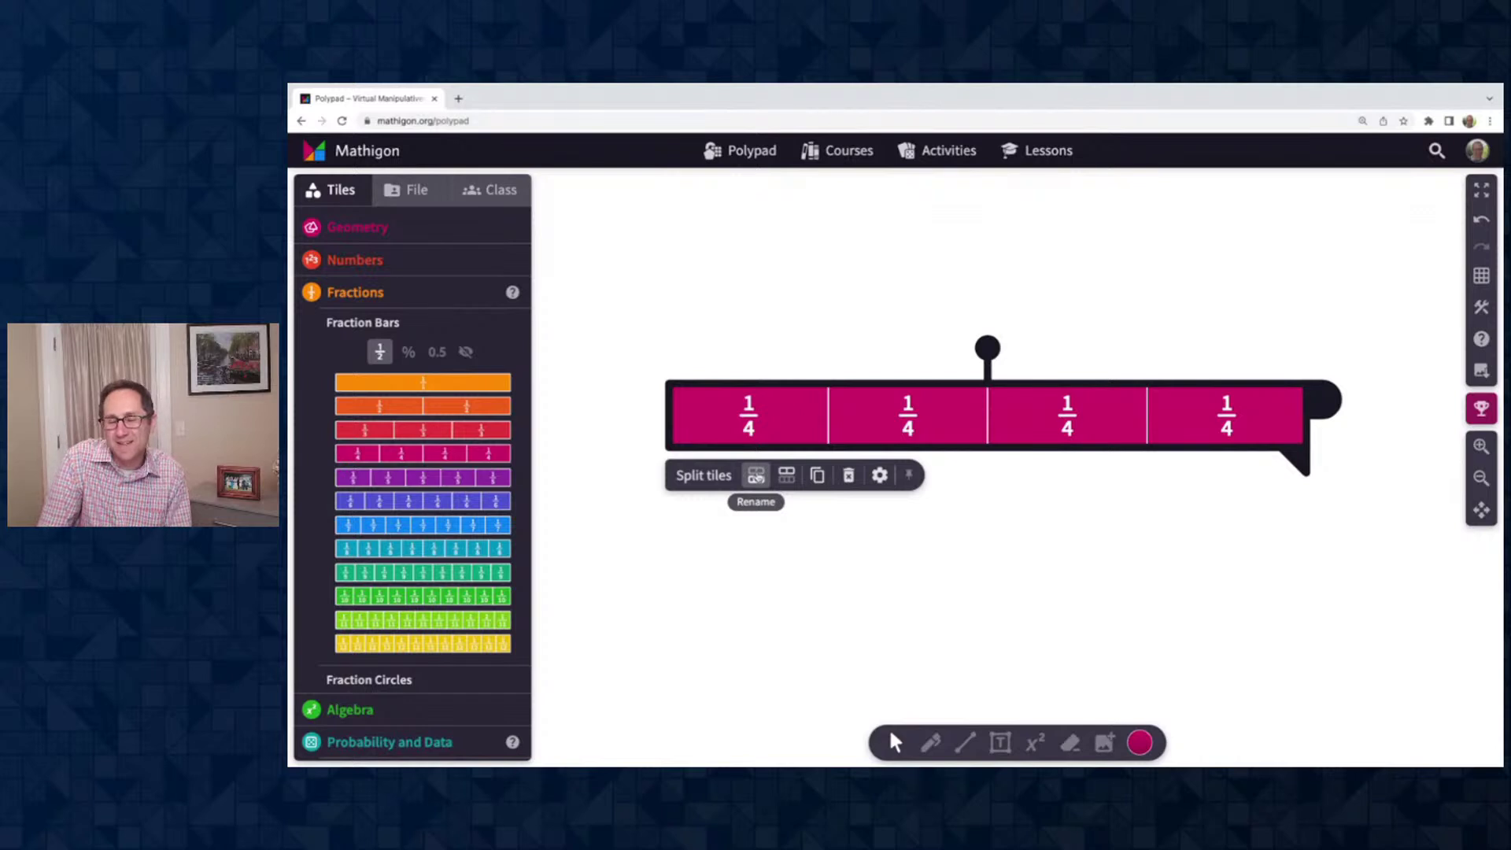
Rename the fourths bar to ninths and add a fraction bar of twelfths beneath it
scroll(756, 476, "up", 5)
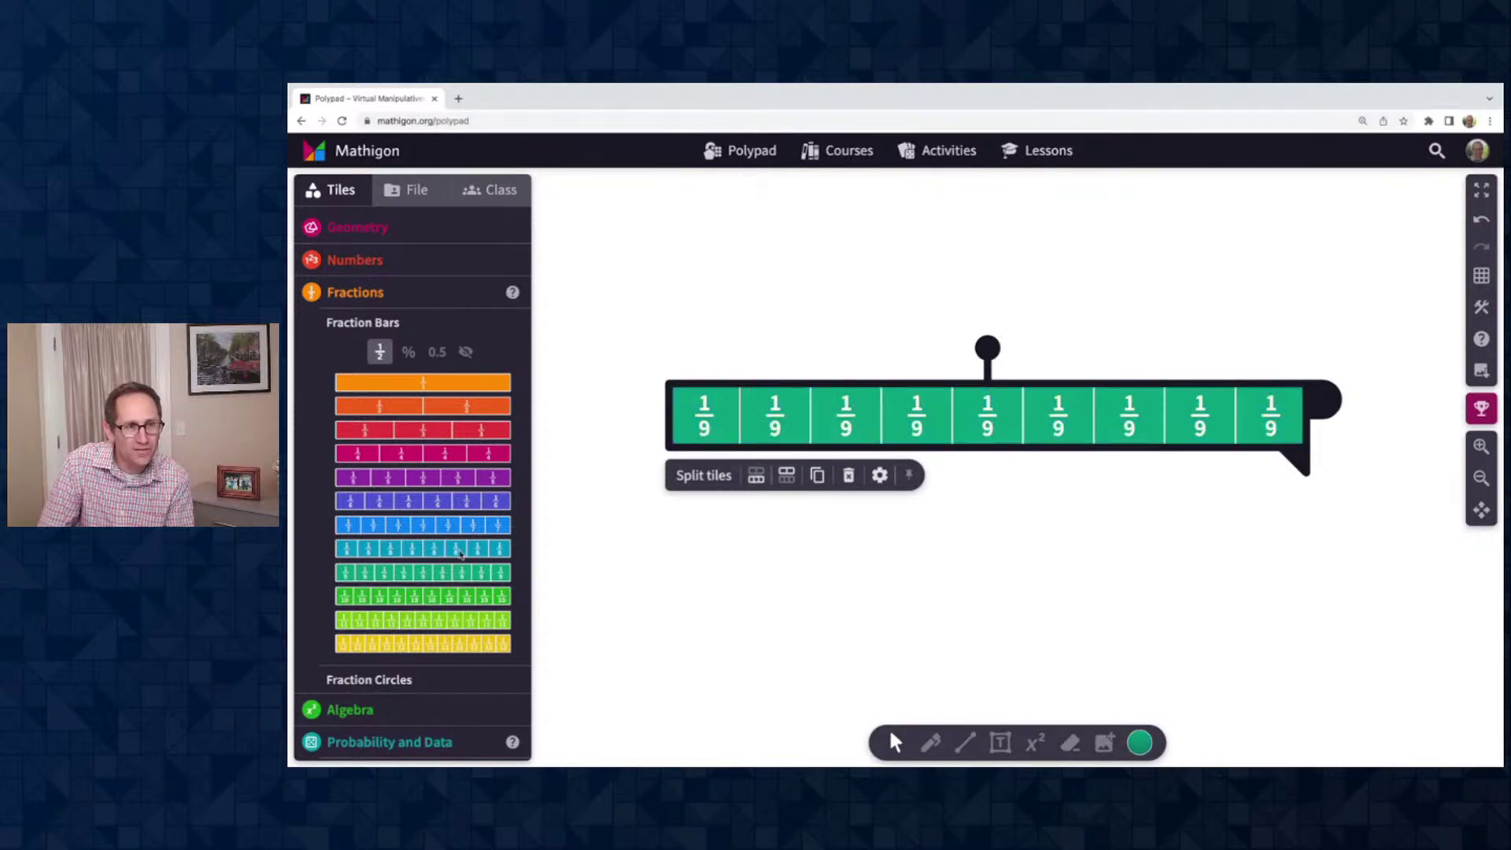
left_click_drag(435, 645, 922, 543)
Rename the ninths bar repeatedly until it is divided into thirty-seconds
left_click(793, 426)
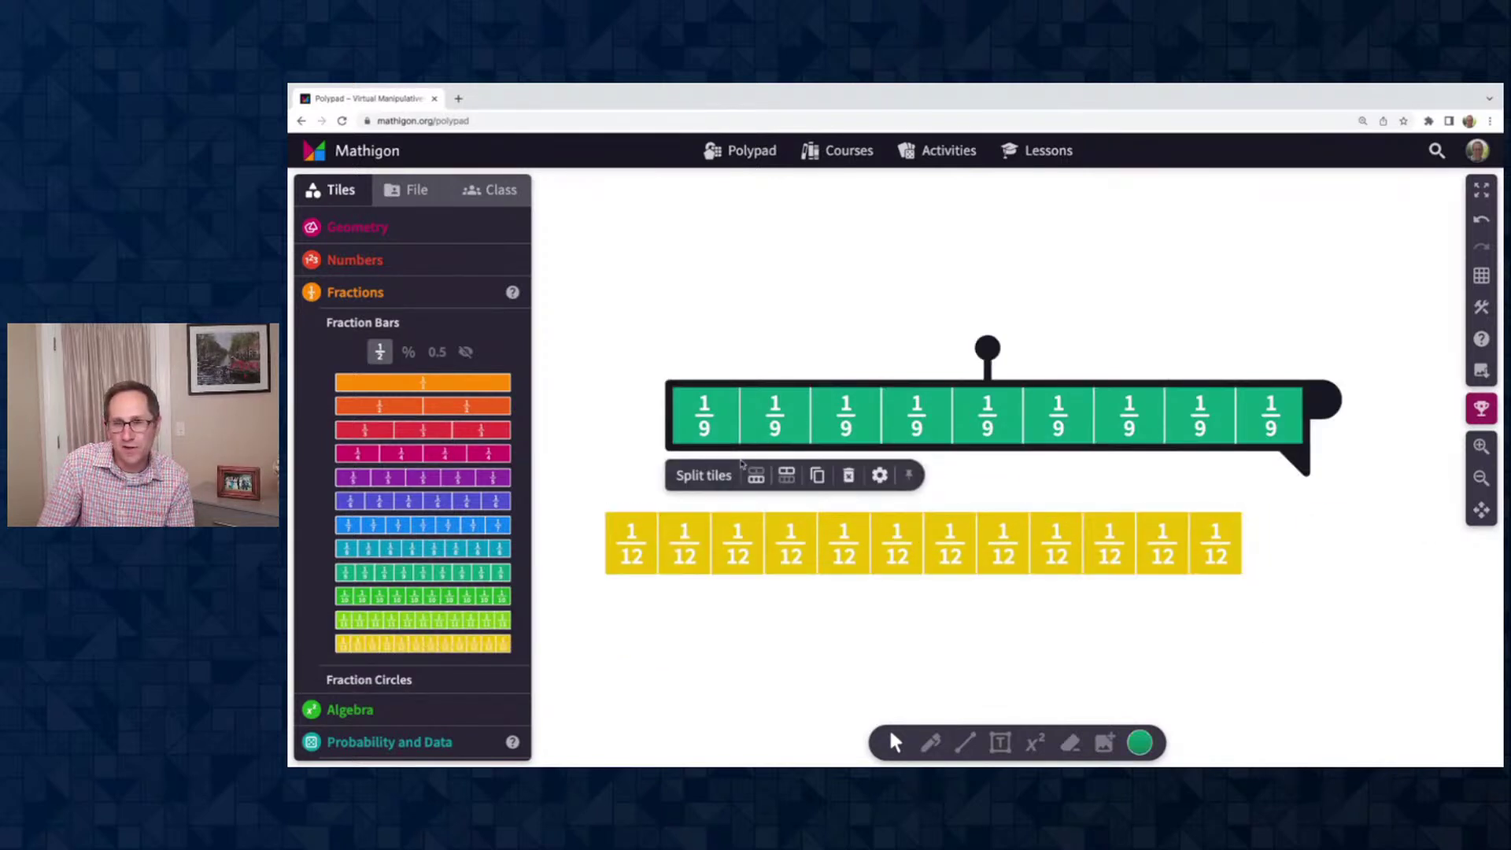
left_click(752, 476)
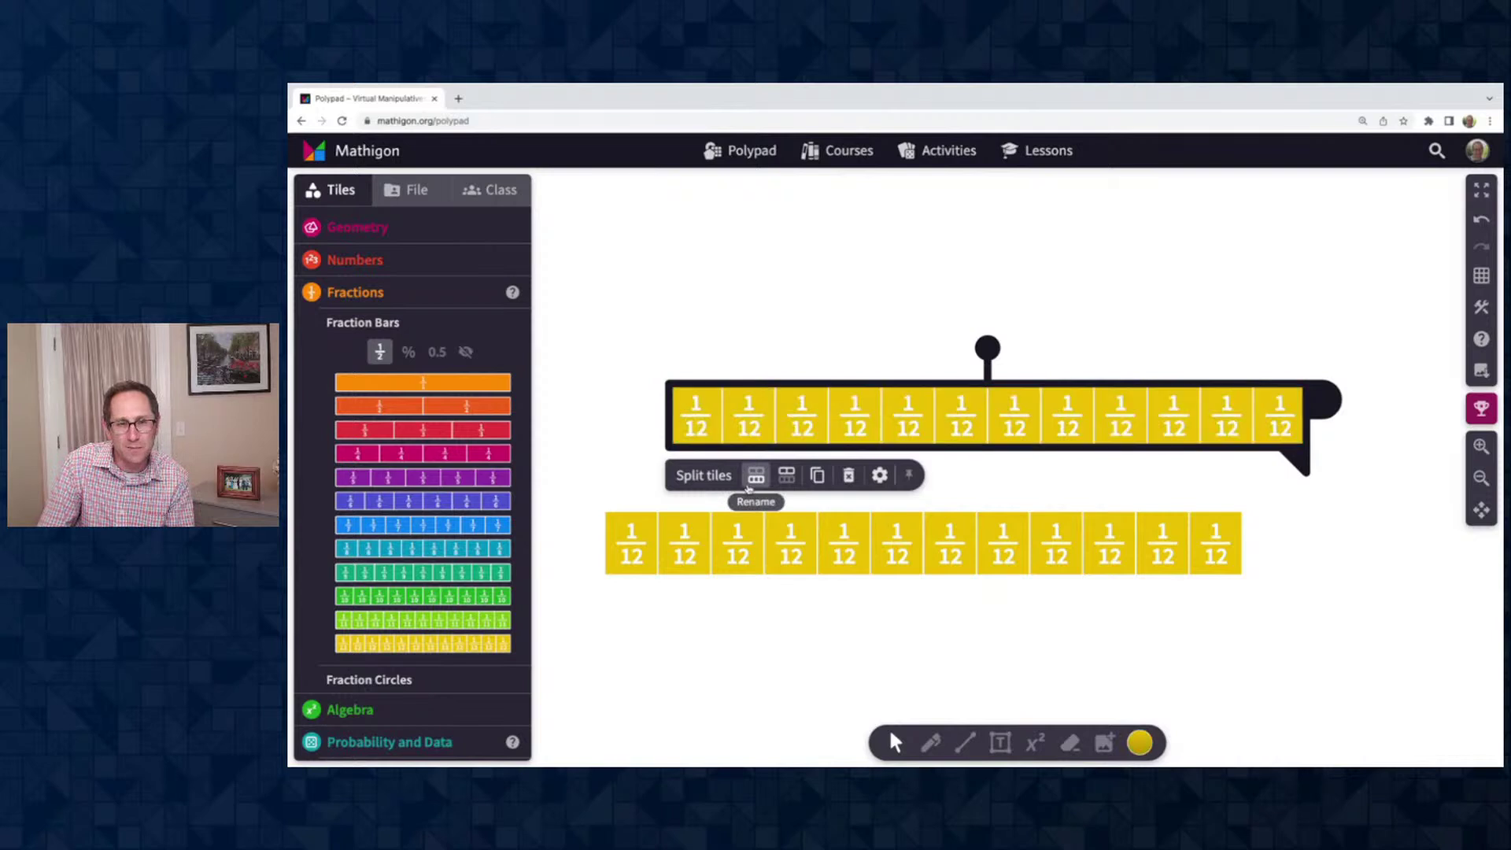
left_click(749, 482)
left_click(749, 482)
left_click(749, 482)
left_click(749, 481)
left_click(749, 485)
left_click(748, 484)
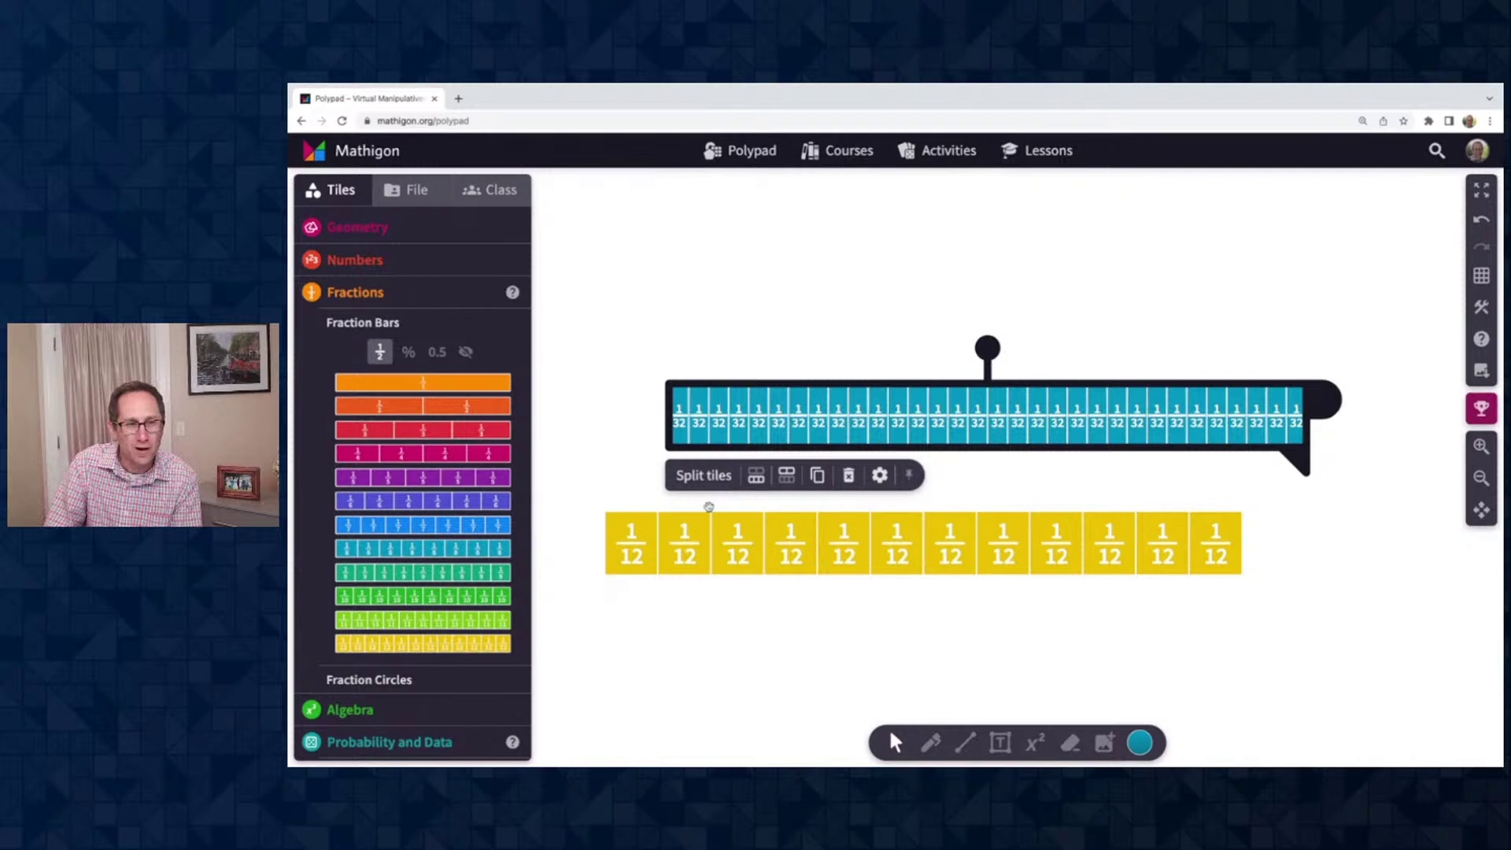
Add a fraction bar of thirds above the other bars and set its labels to Percentage
left_click_drag(397, 430, 826, 284)
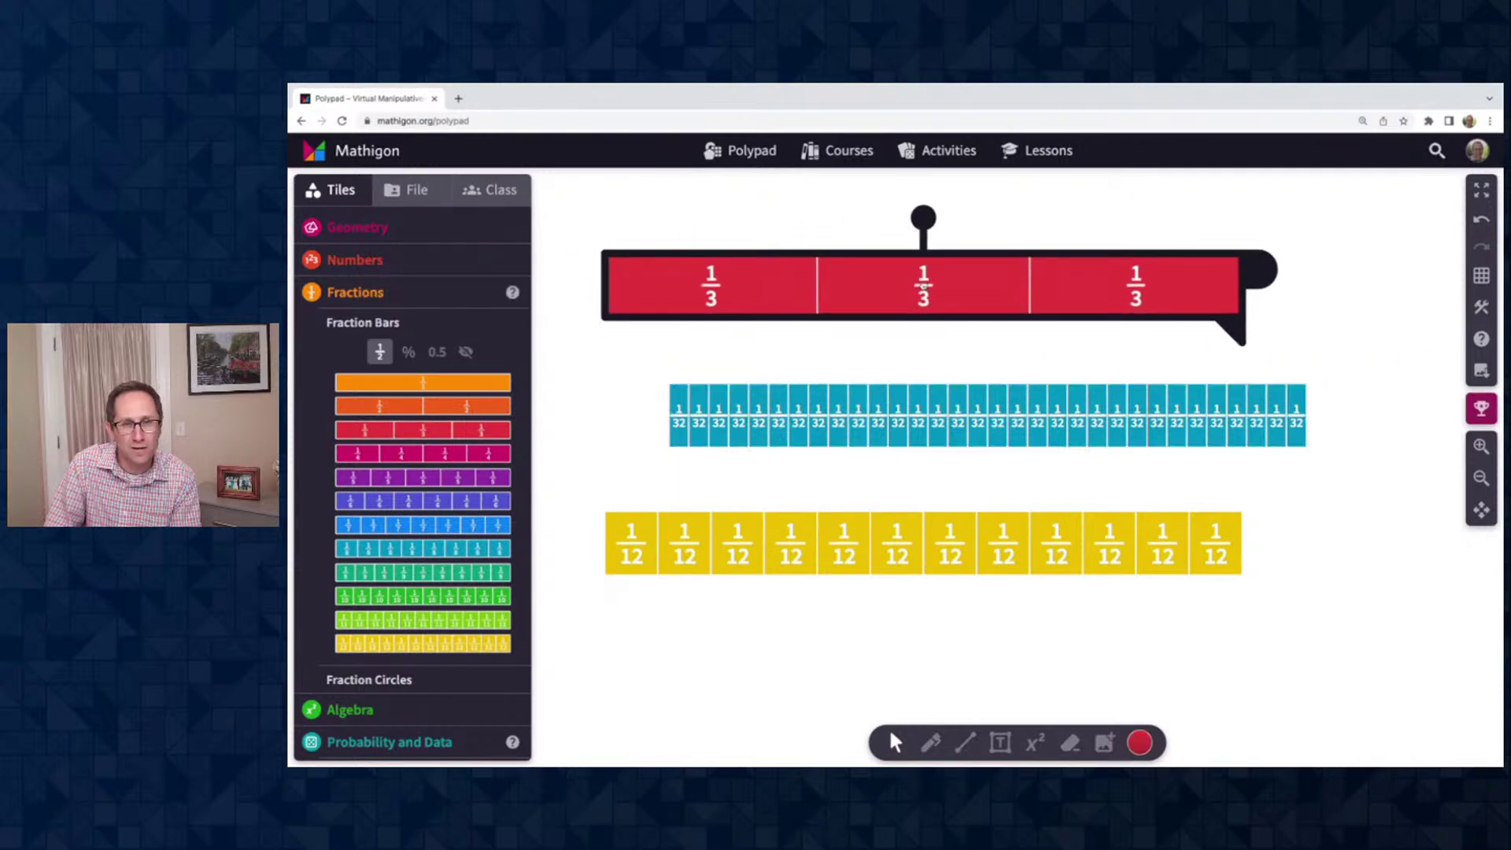
left_click(814, 344)
left_click(798, 387)
left_click(793, 405)
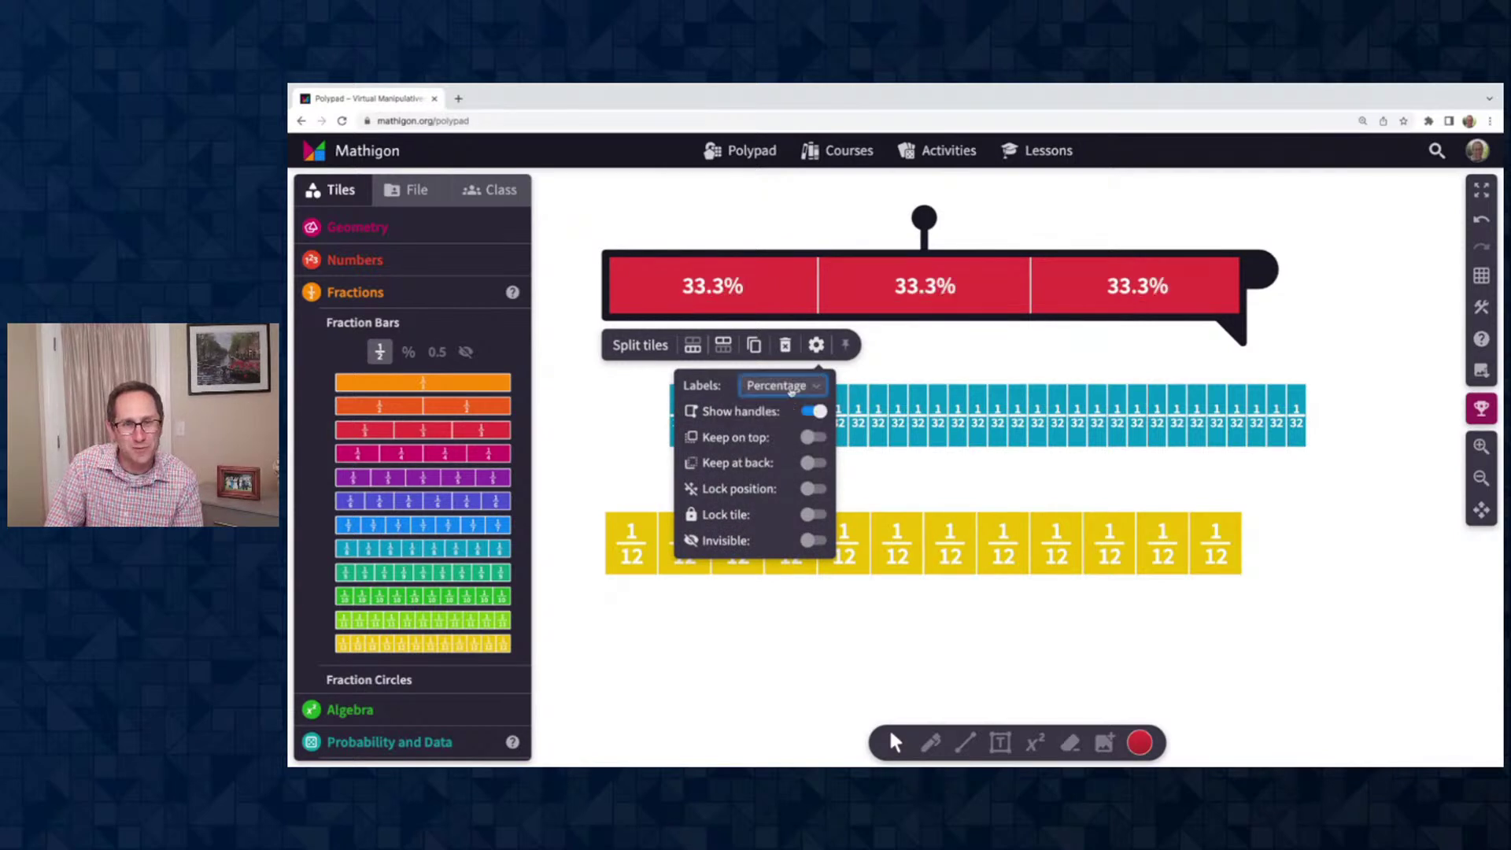
Change the thirds bar's labels to Decimal, then set them to None
left_click(784, 387)
left_click(782, 405)
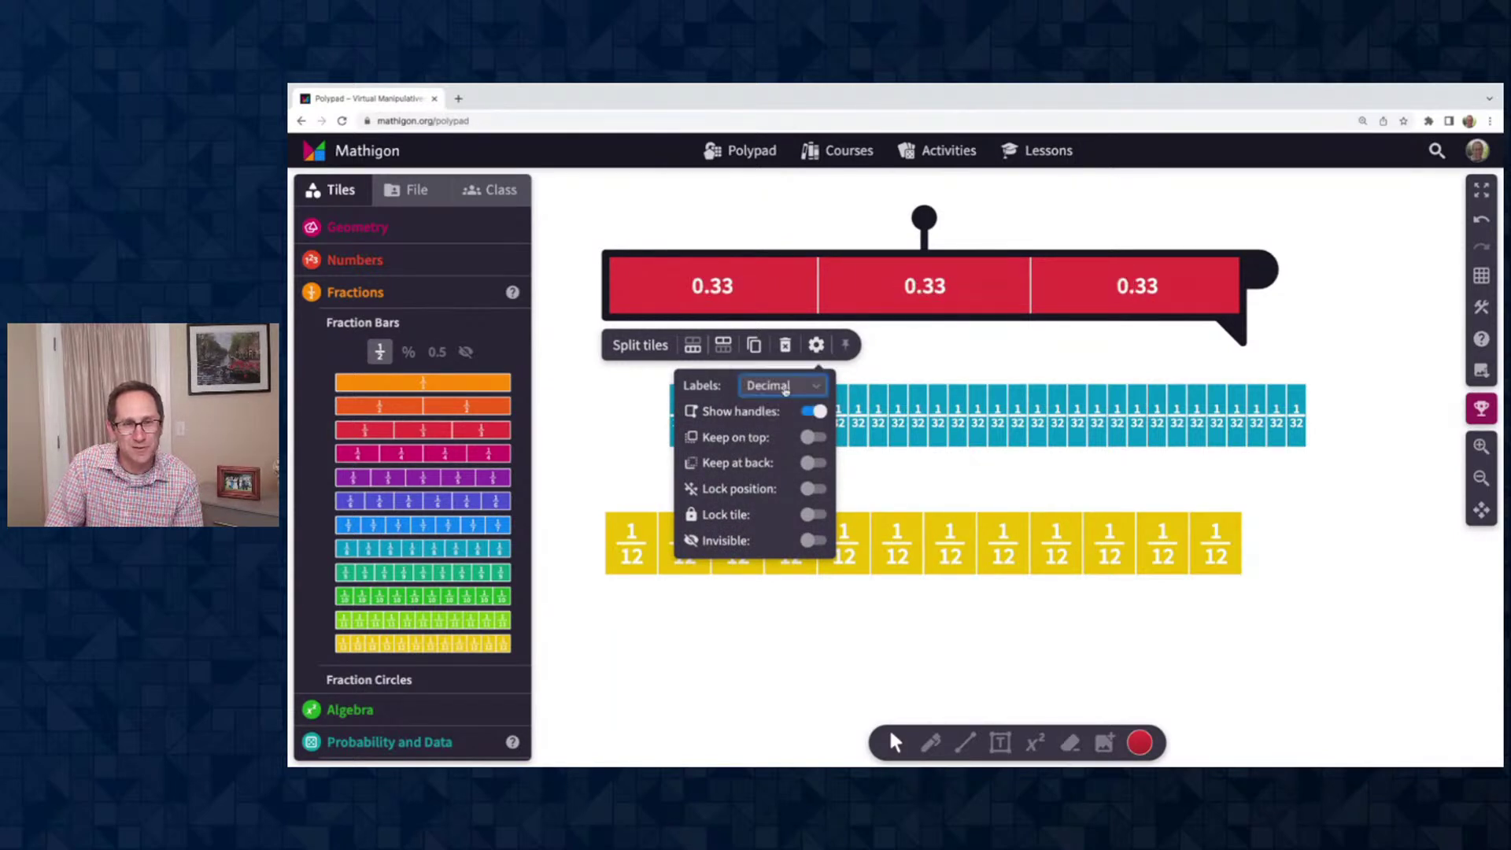
left_click(787, 386)
left_click(782, 406)
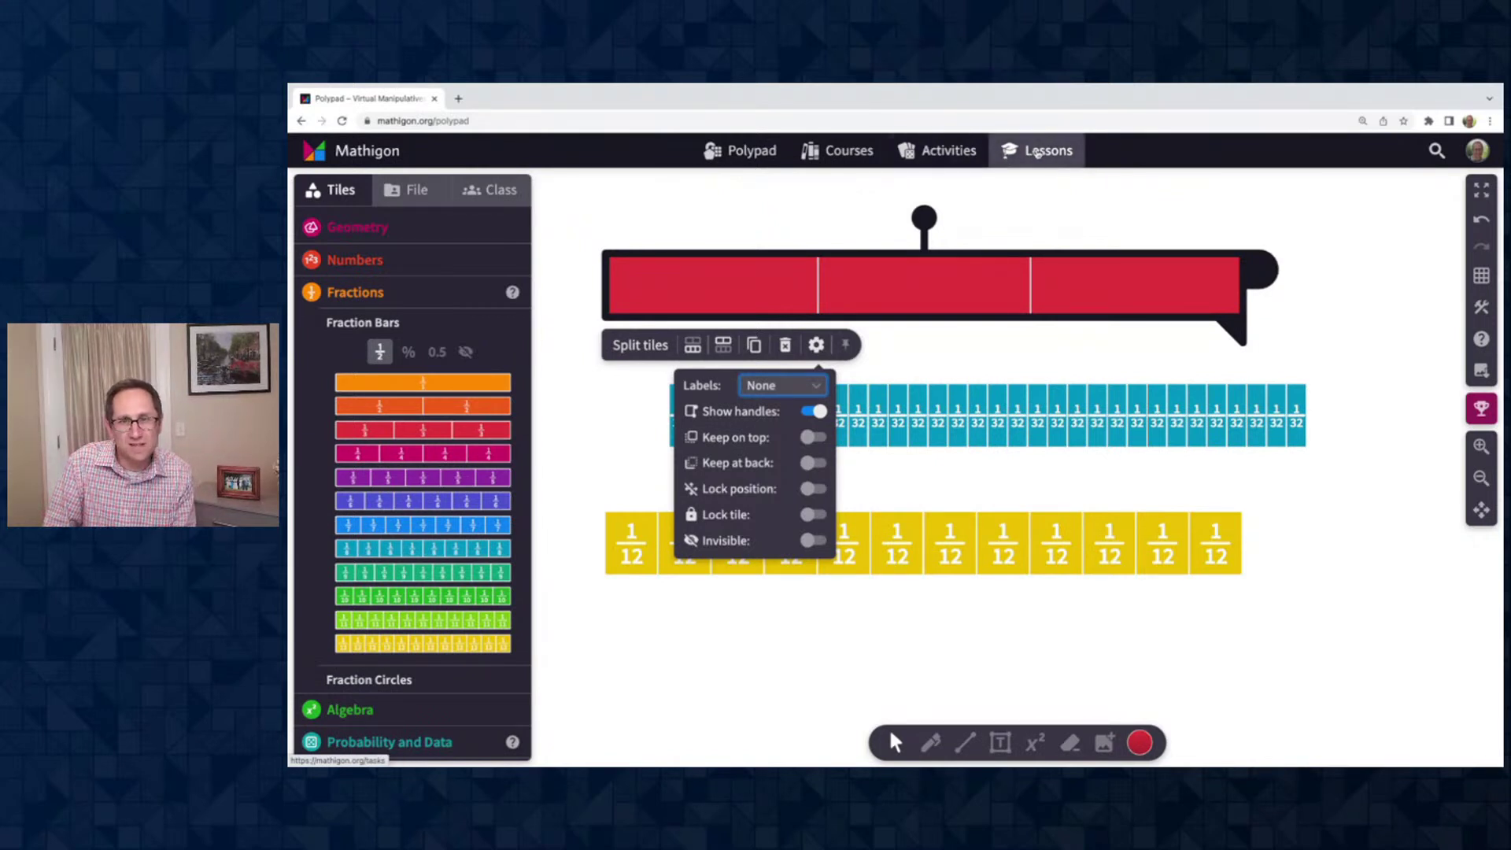
Open the Lessons page in a new browser tab, switch to it and select its web address
right_click(1038, 153)
left_click(1051, 158)
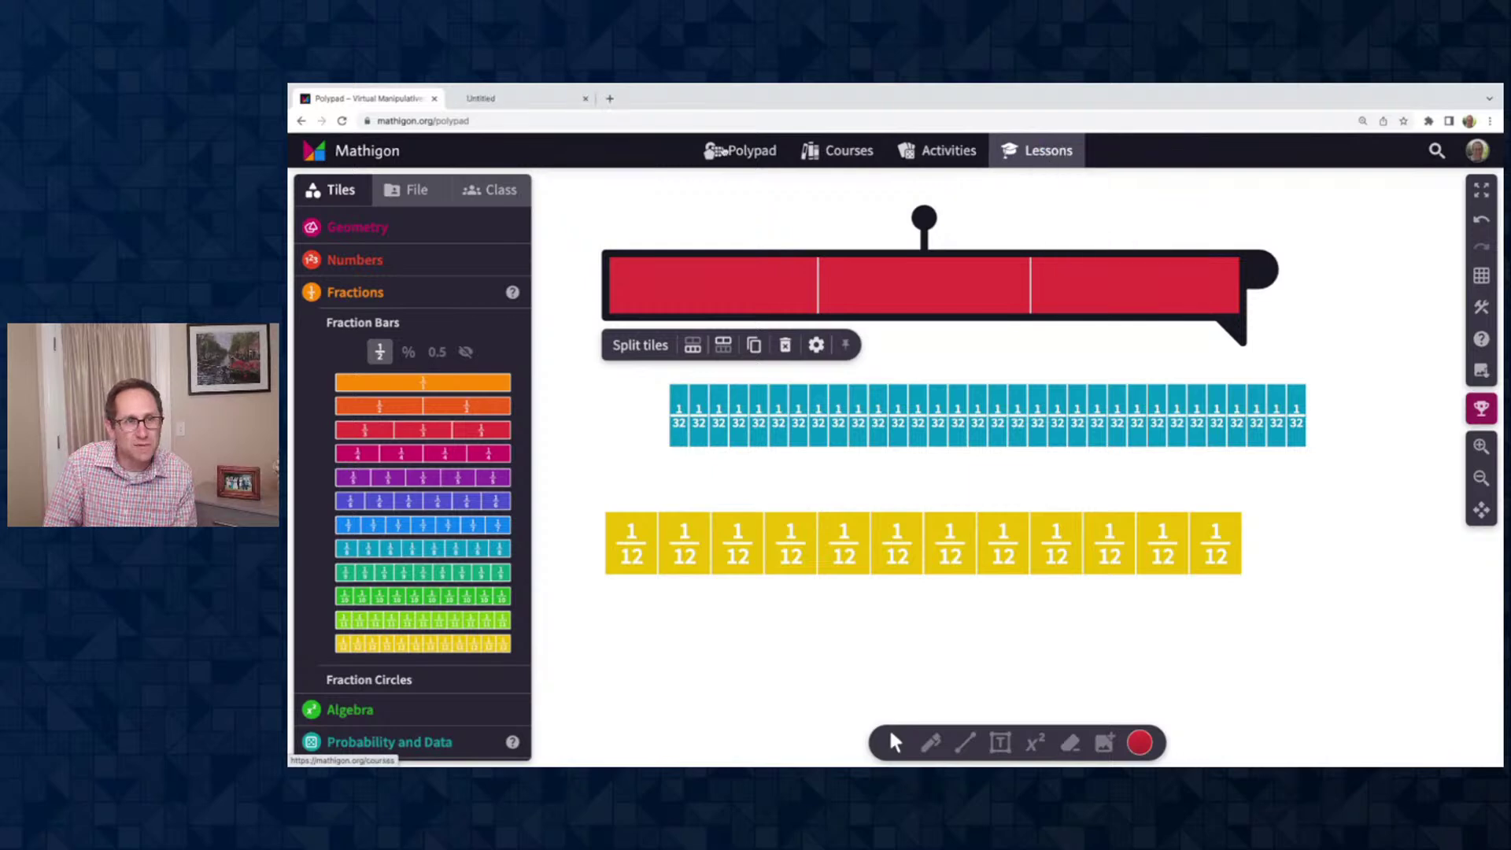
left_click(516, 98)
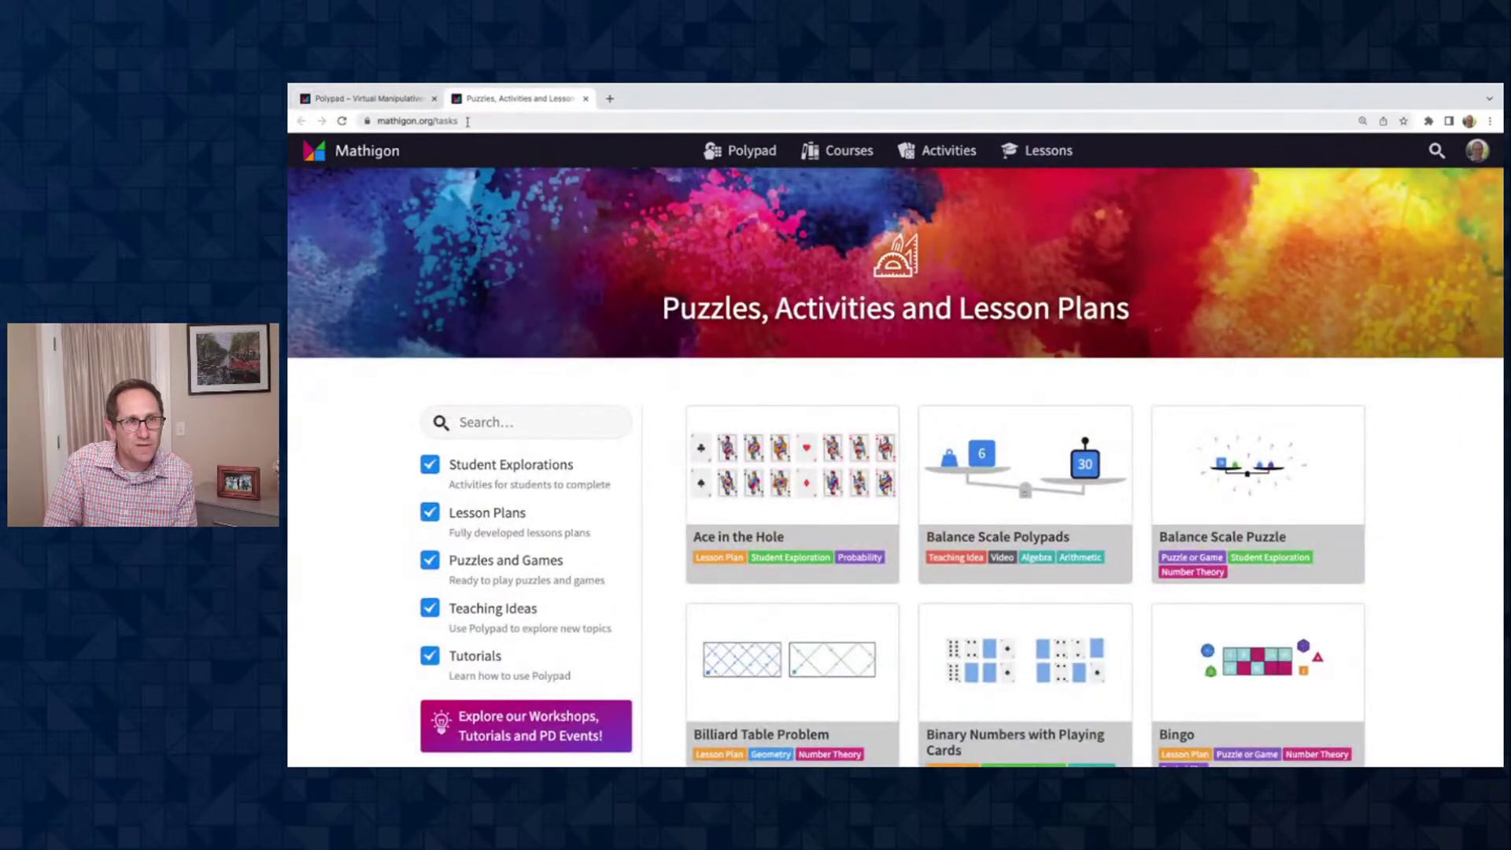
left_click(467, 121)
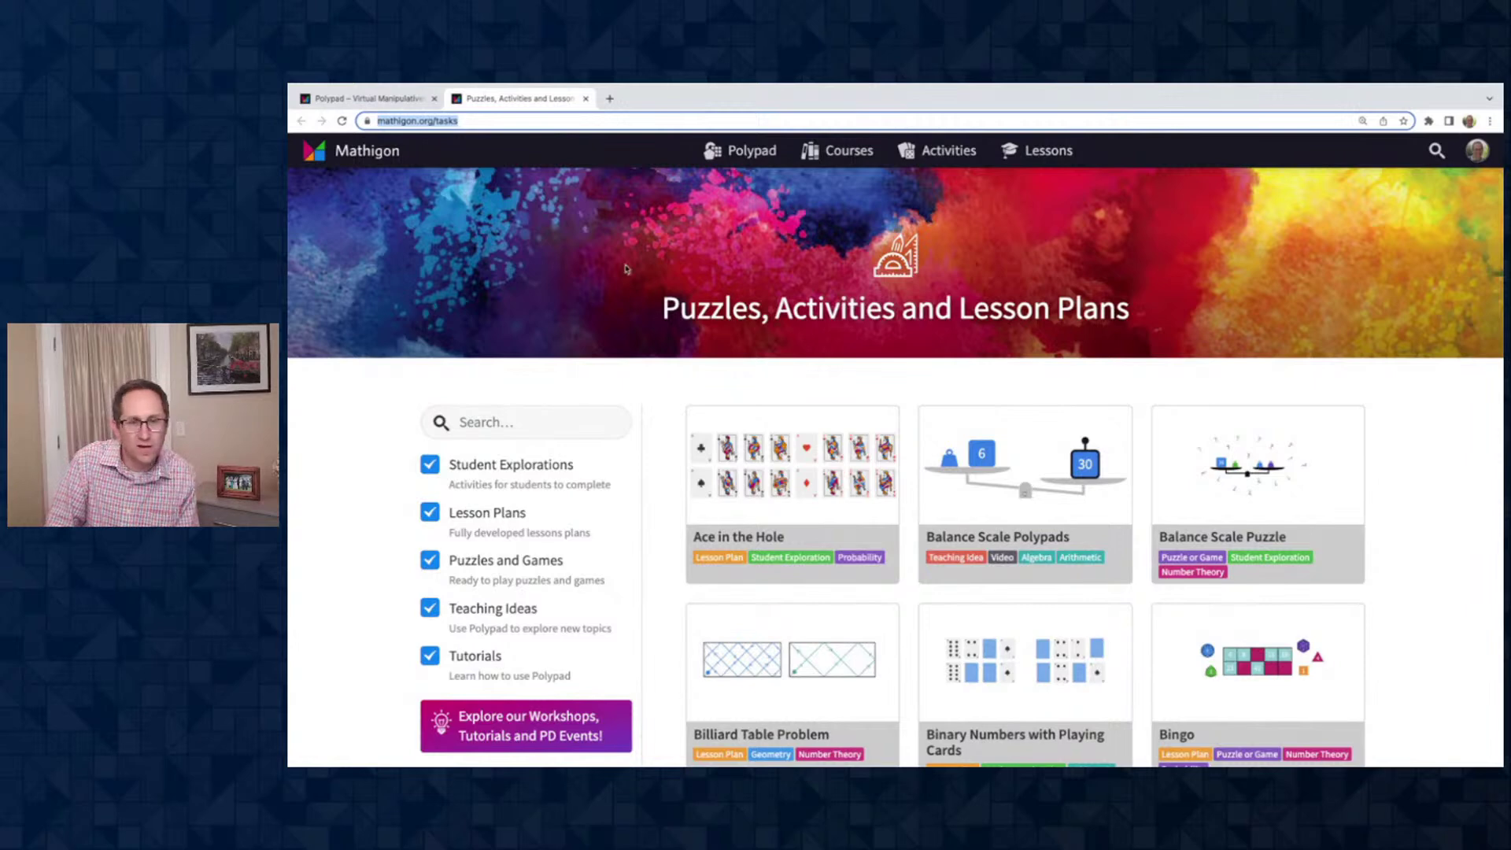
Browse the catalogue of puzzles, activities and lesson plans and open "Class Openers and Math Talks"
scroll(790, 413, "down", 5)
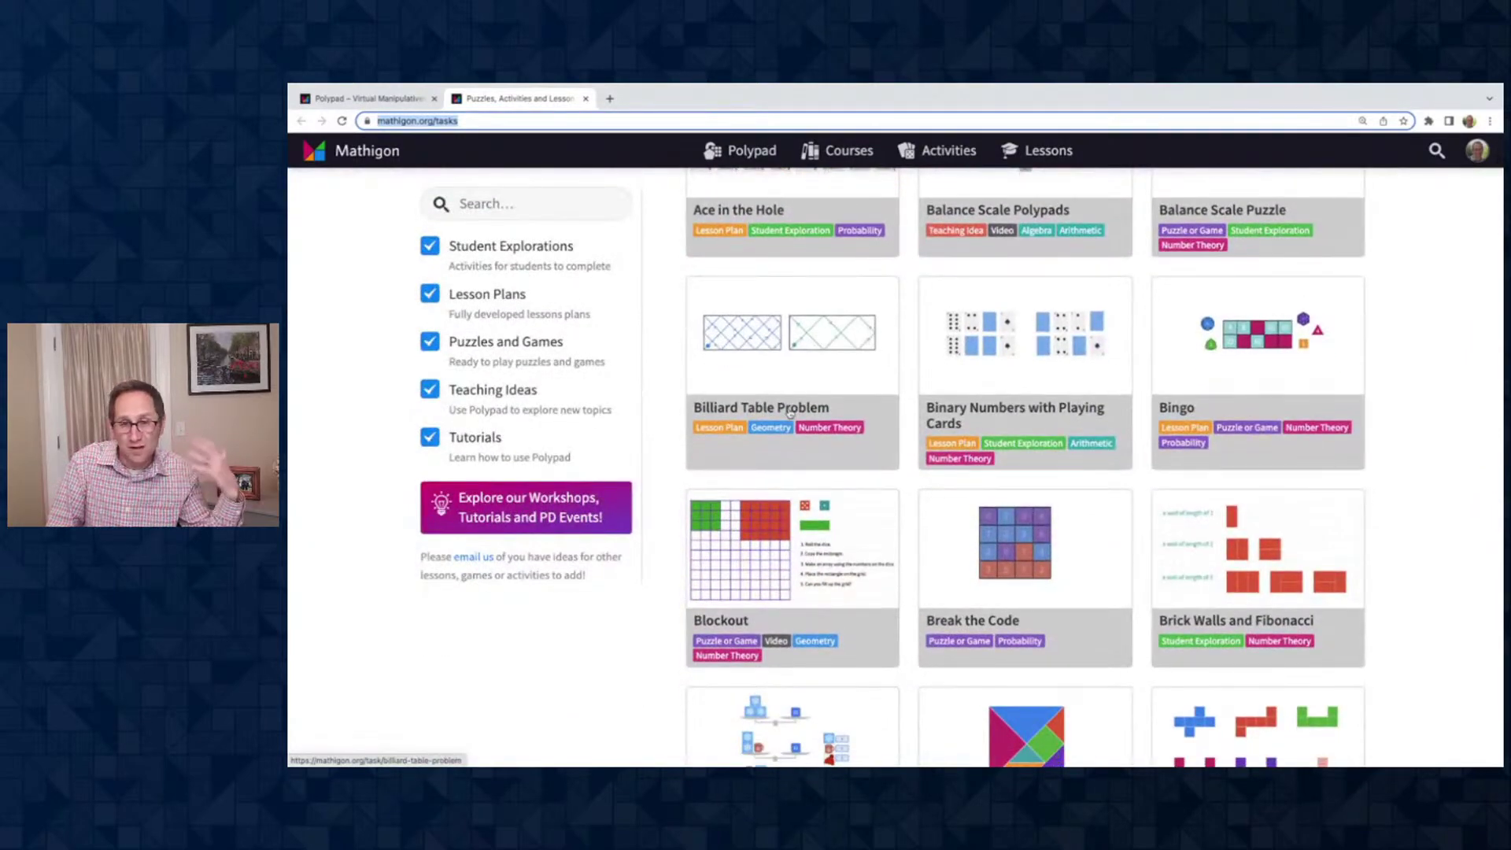
scroll(790, 413, "down", 4)
scroll(790, 413, "down", 11)
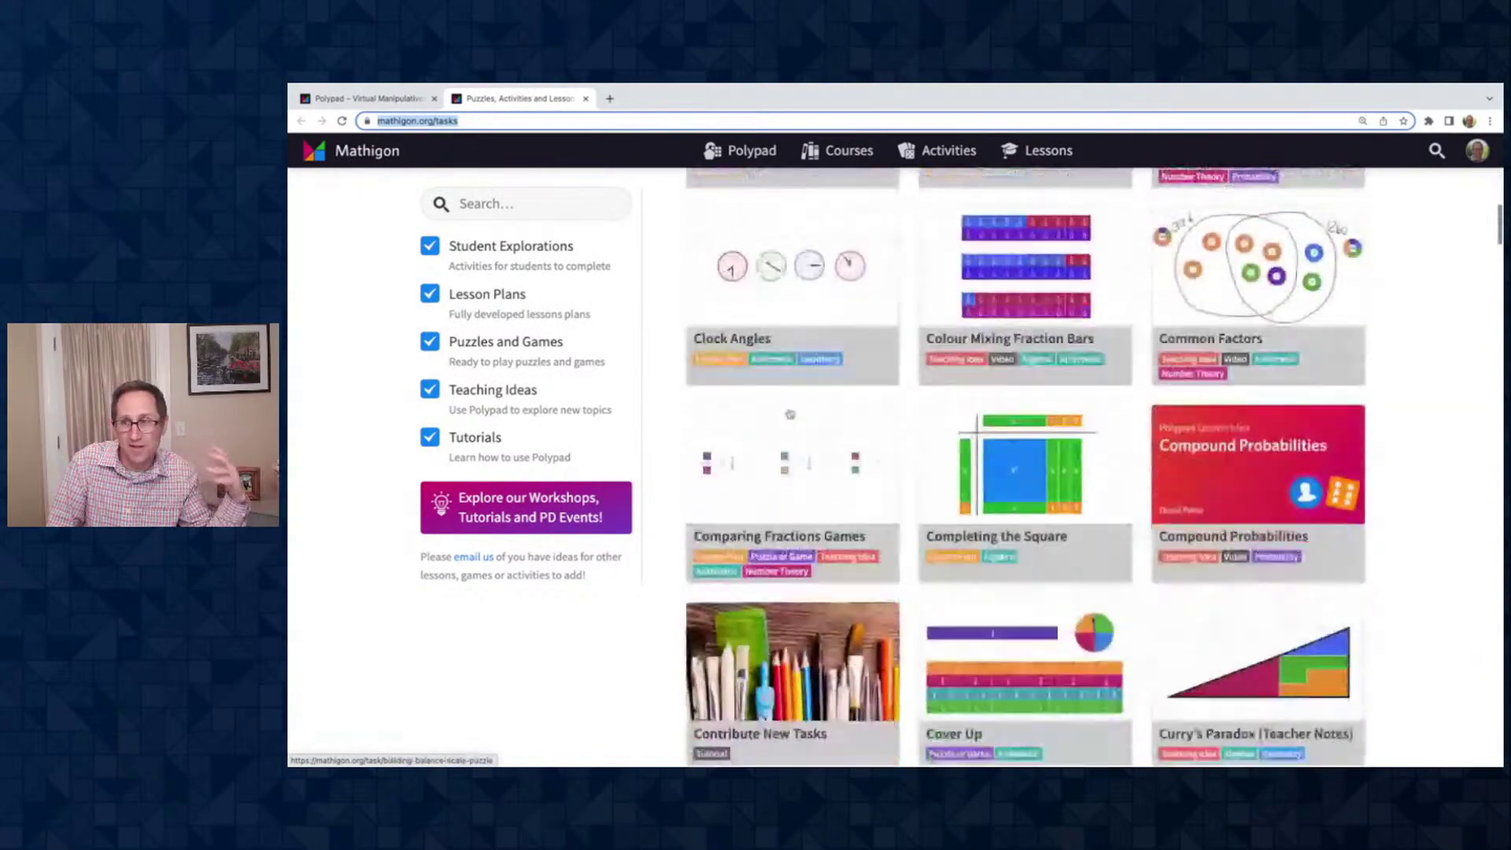
scroll(790, 413, "up", 13)
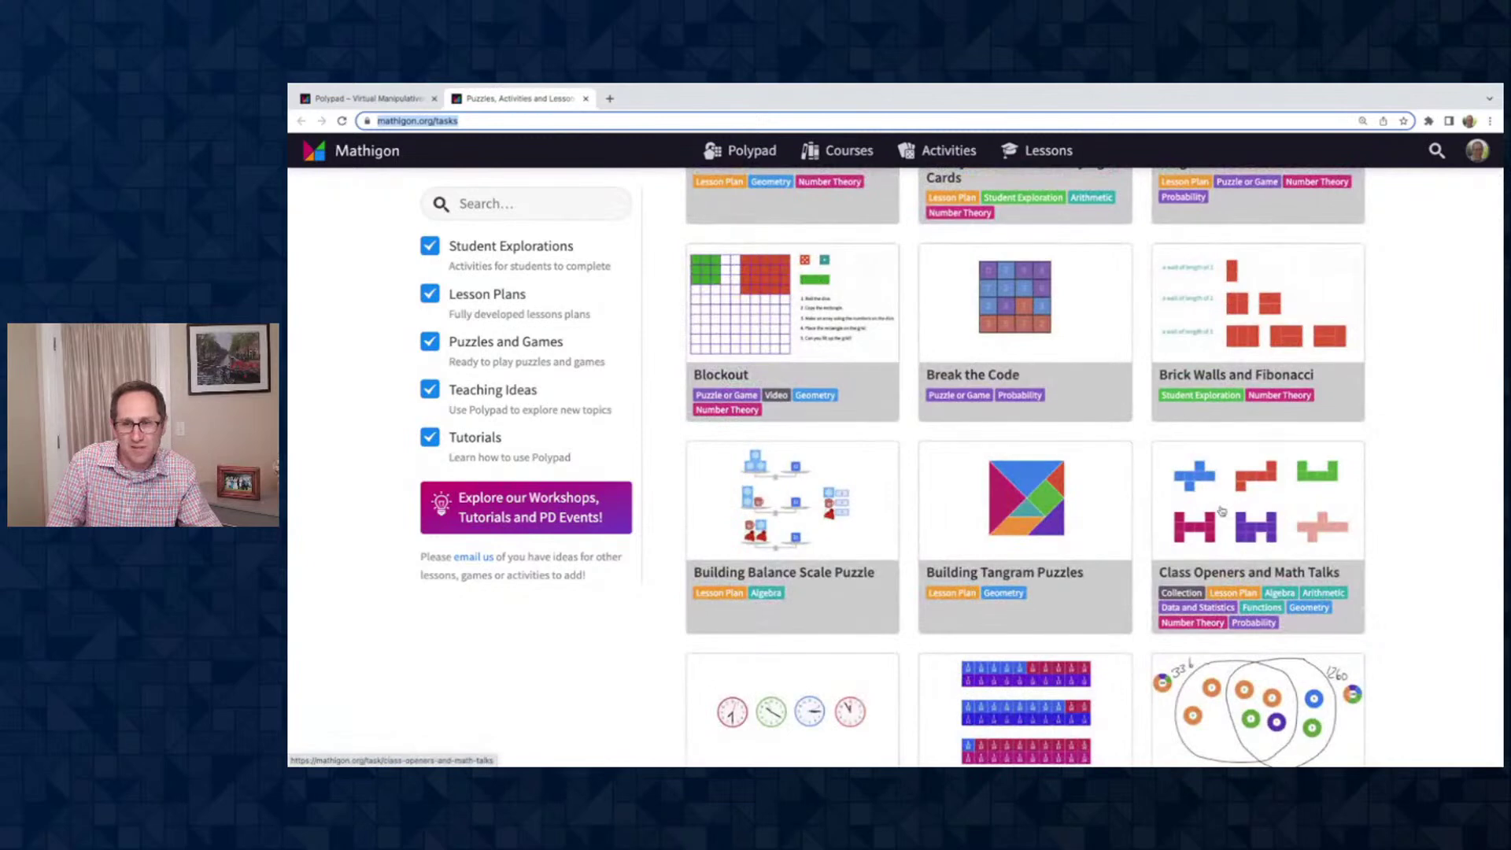
left_click(1221, 510)
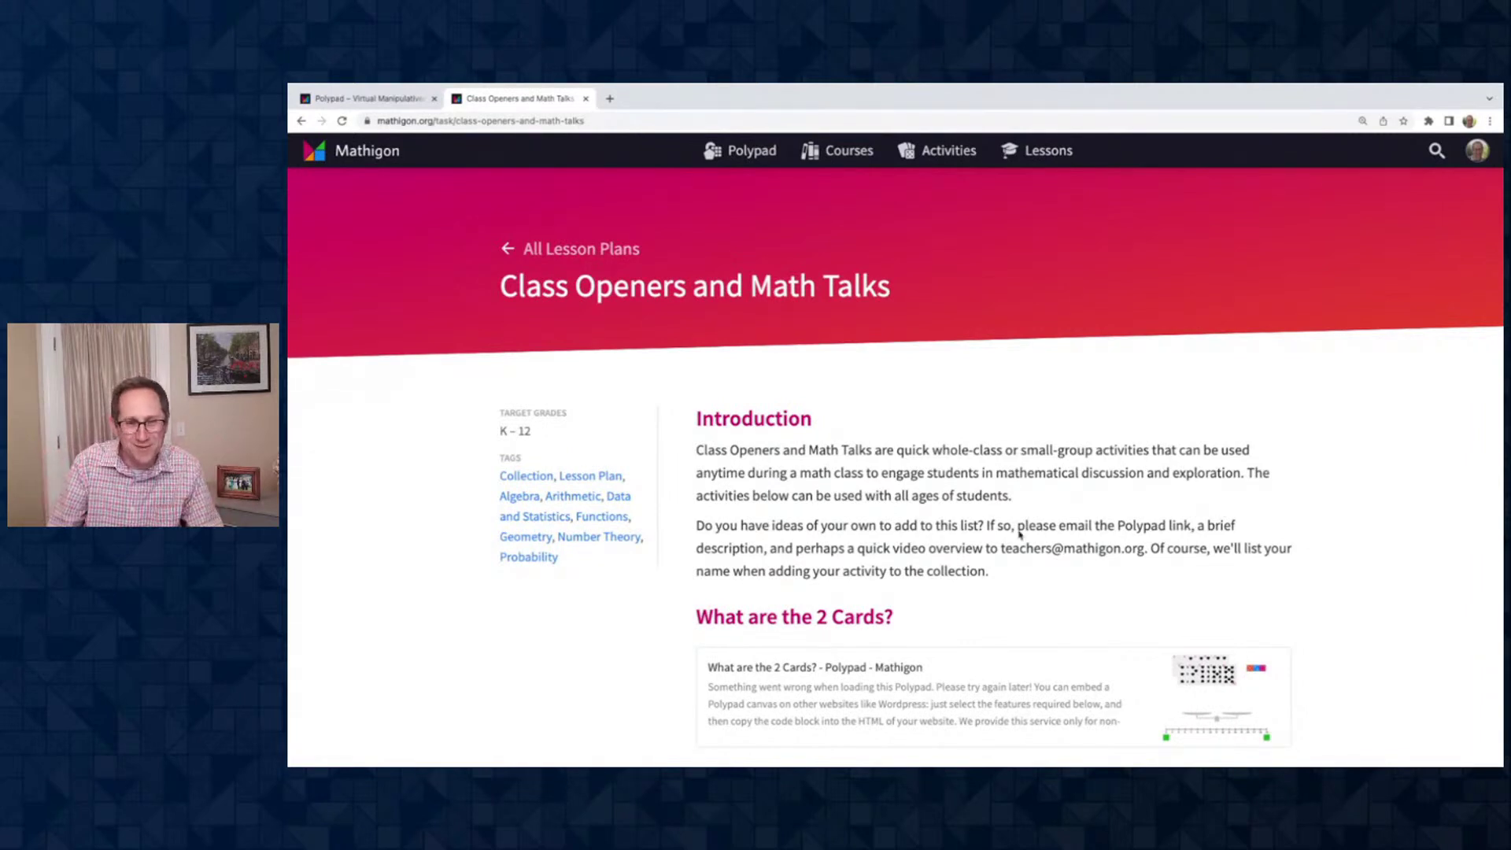
Look through the class opener activities and open the "What are the 2 Cards?" Polypad in a new browser tab
scroll(1019, 534, "down", 3)
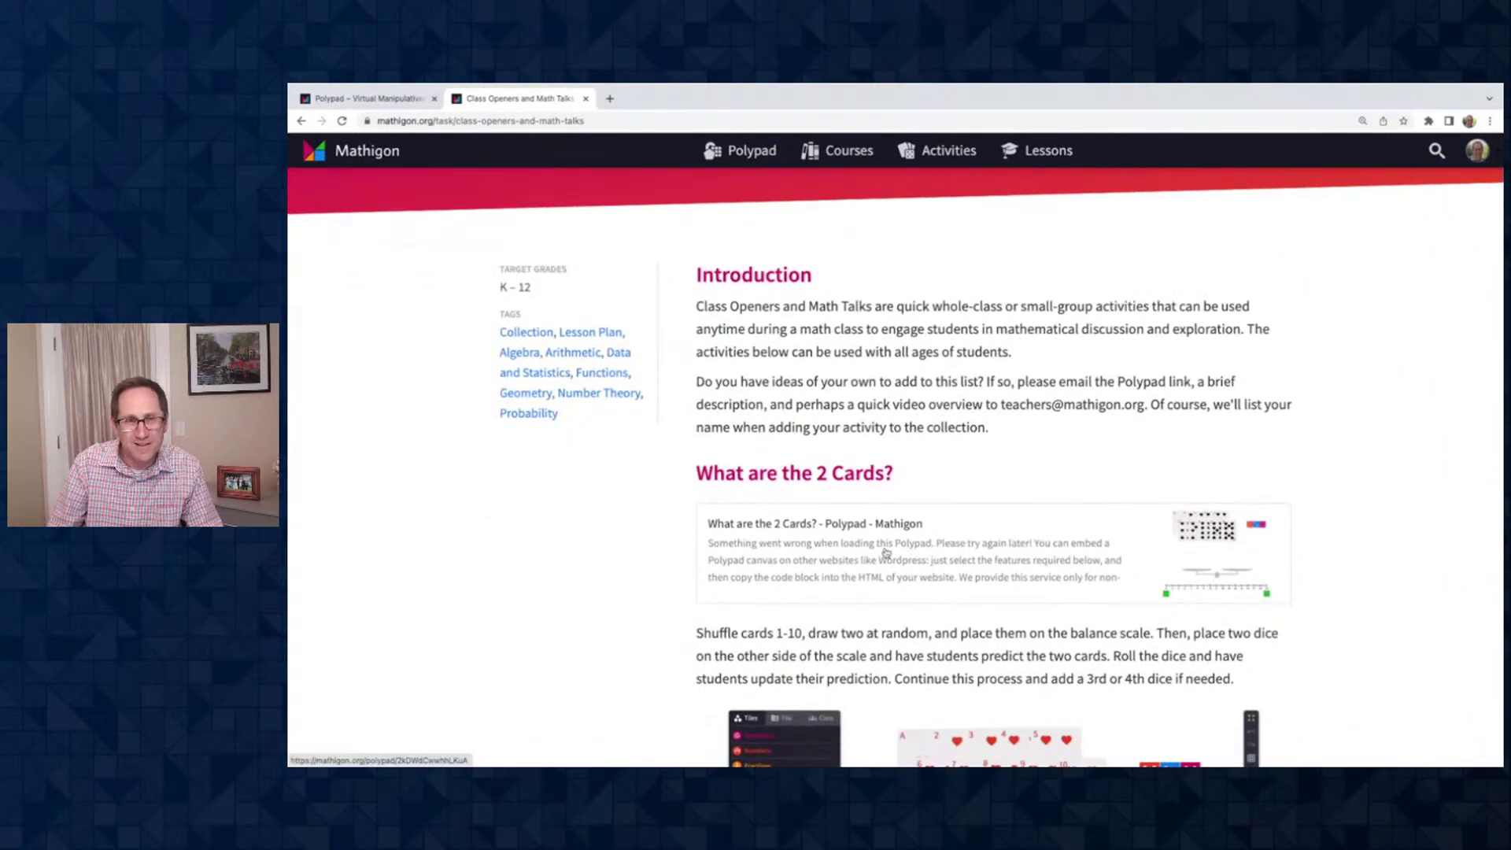
right_click(874, 545)
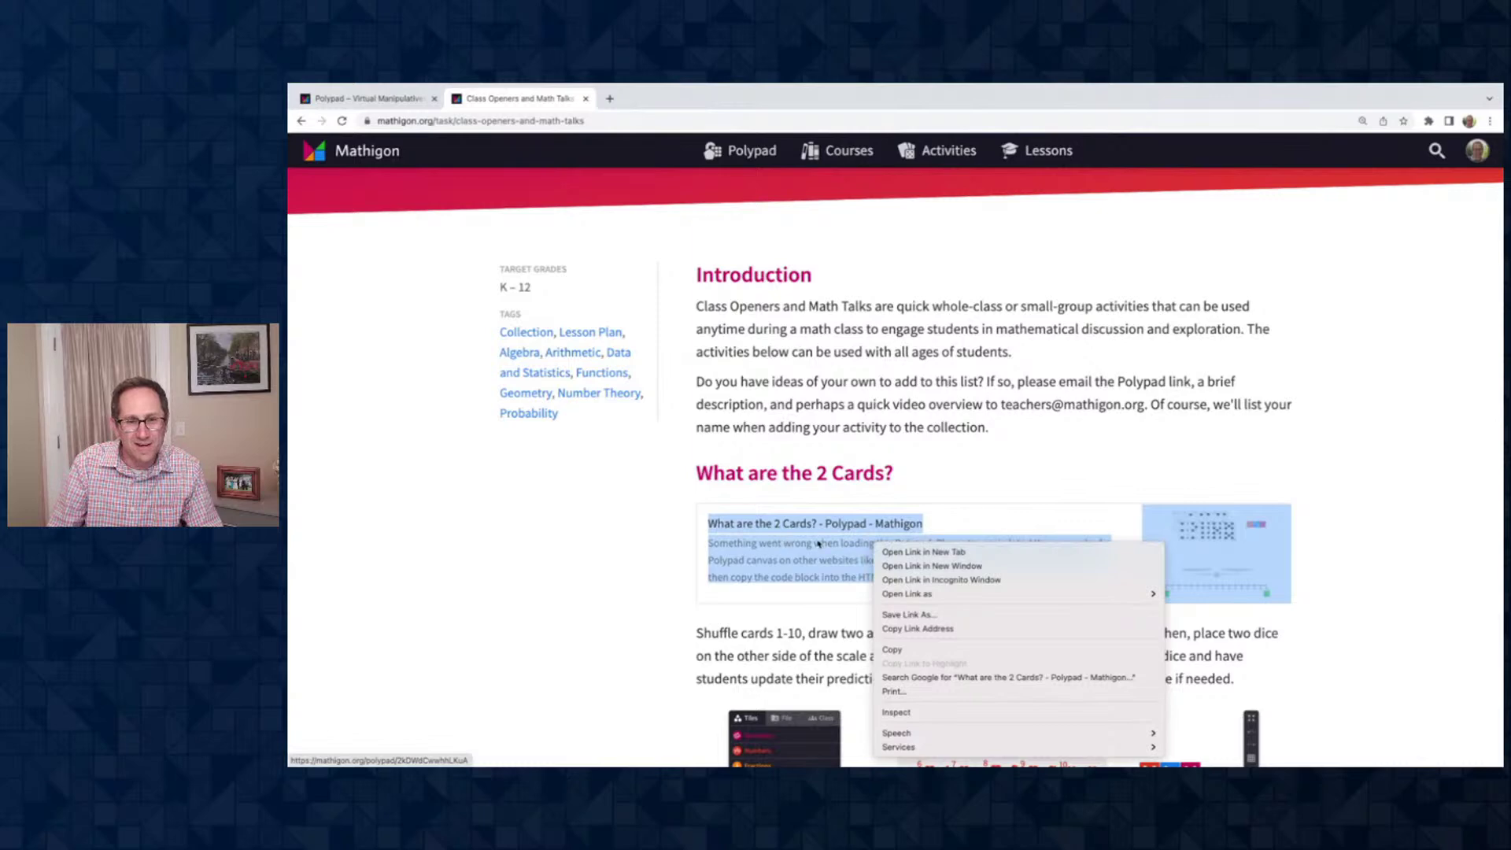
left_click(568, 540)
scroll(771, 458, "down", 5)
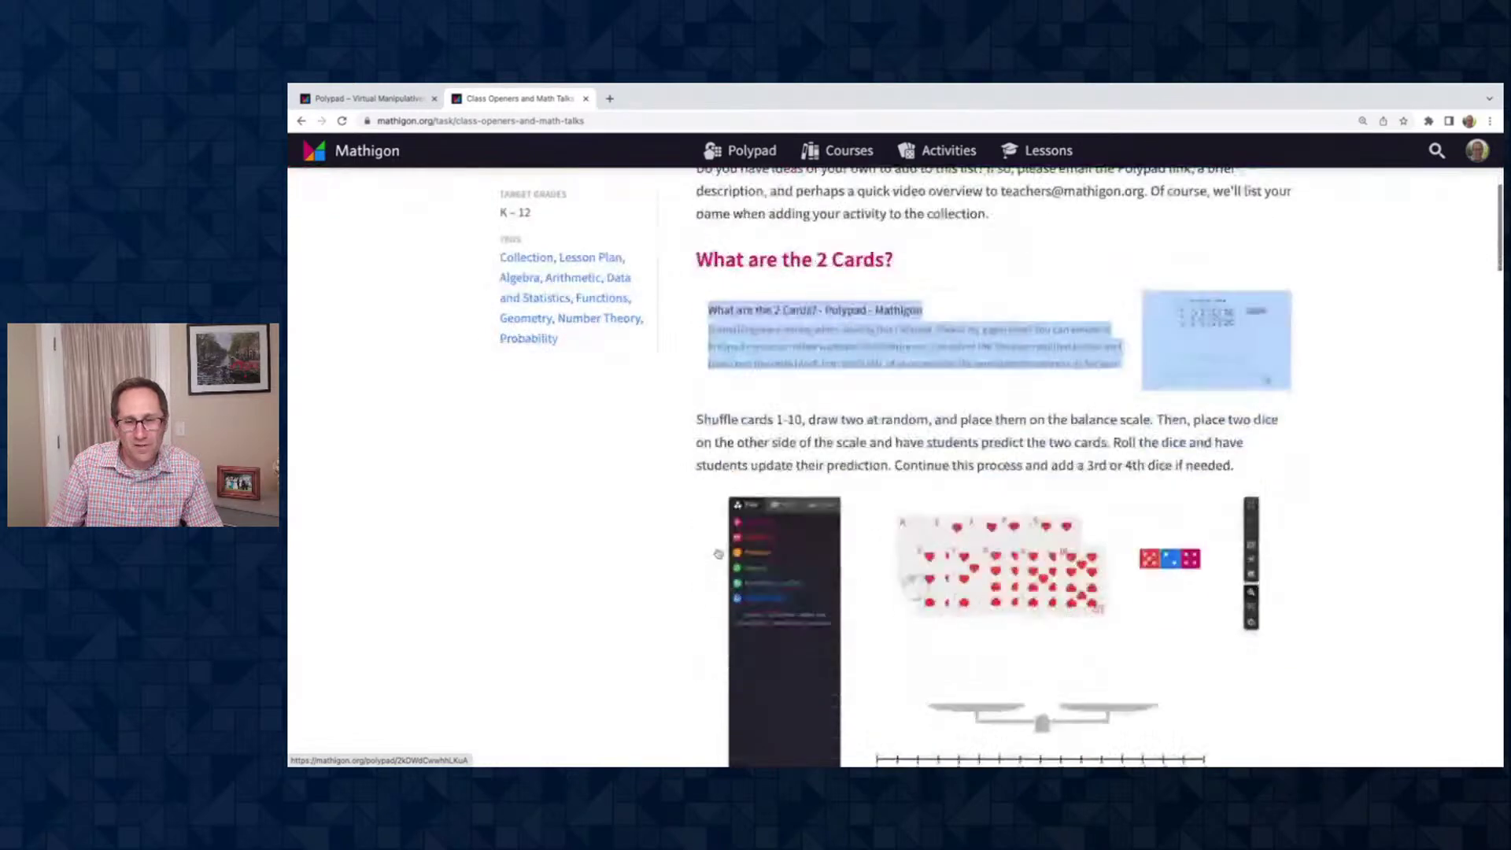
scroll(771, 459, "down", 10)
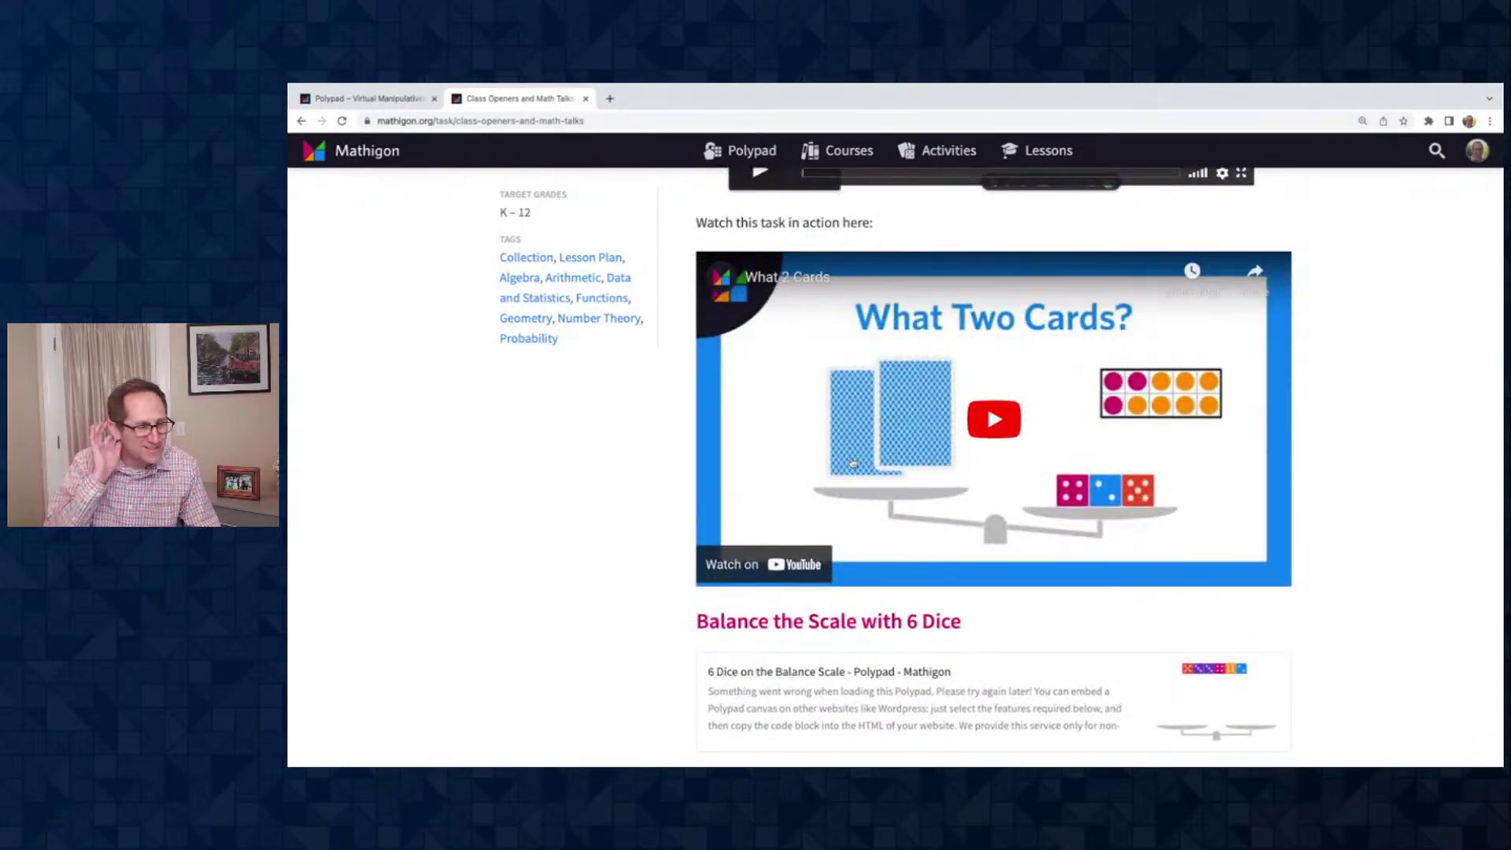
scroll(853, 462, "up", 15)
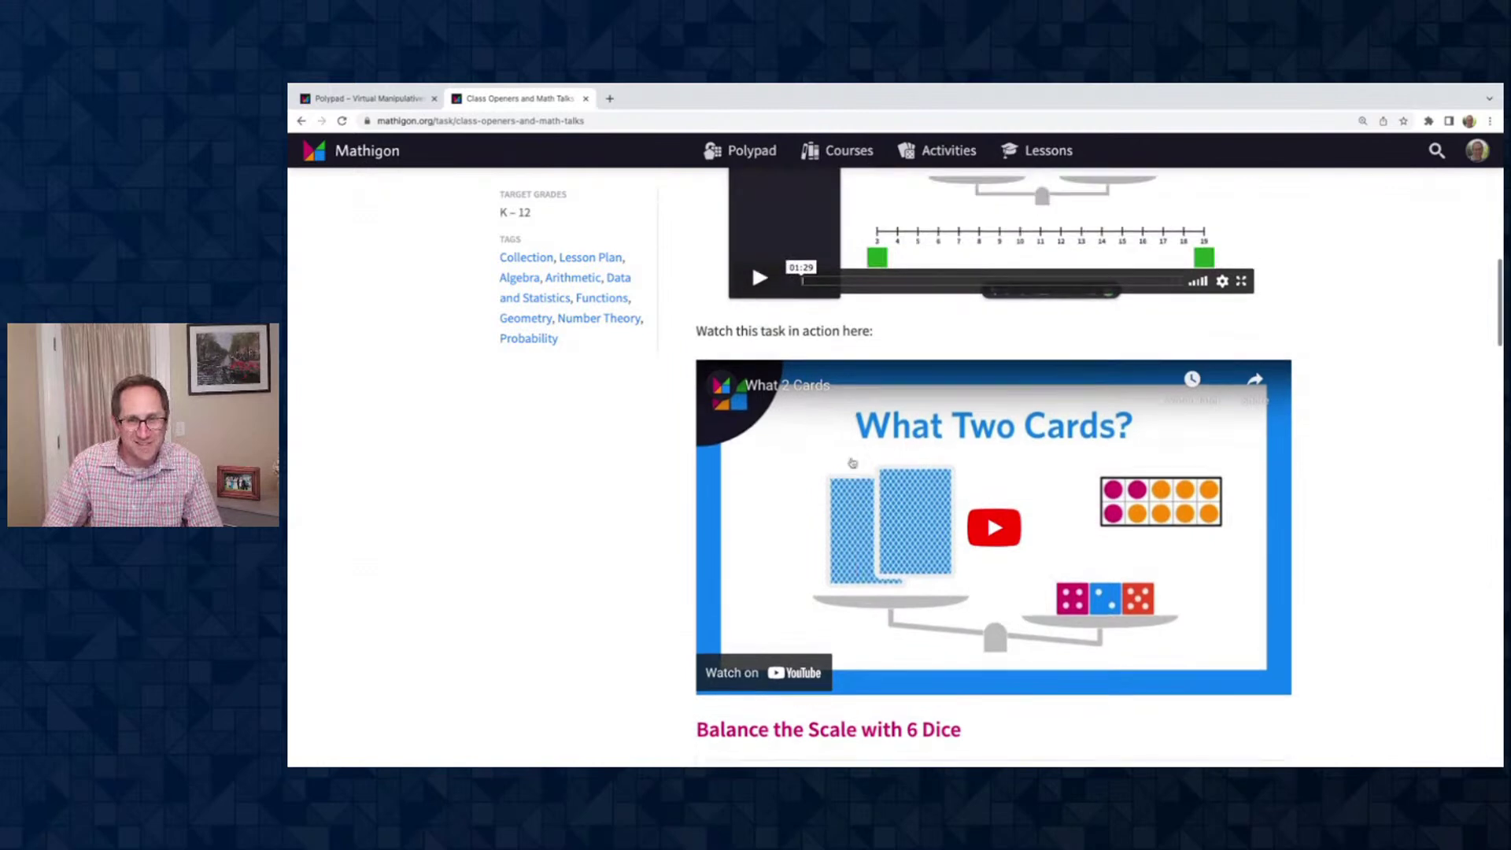
scroll(853, 462, "down", 3)
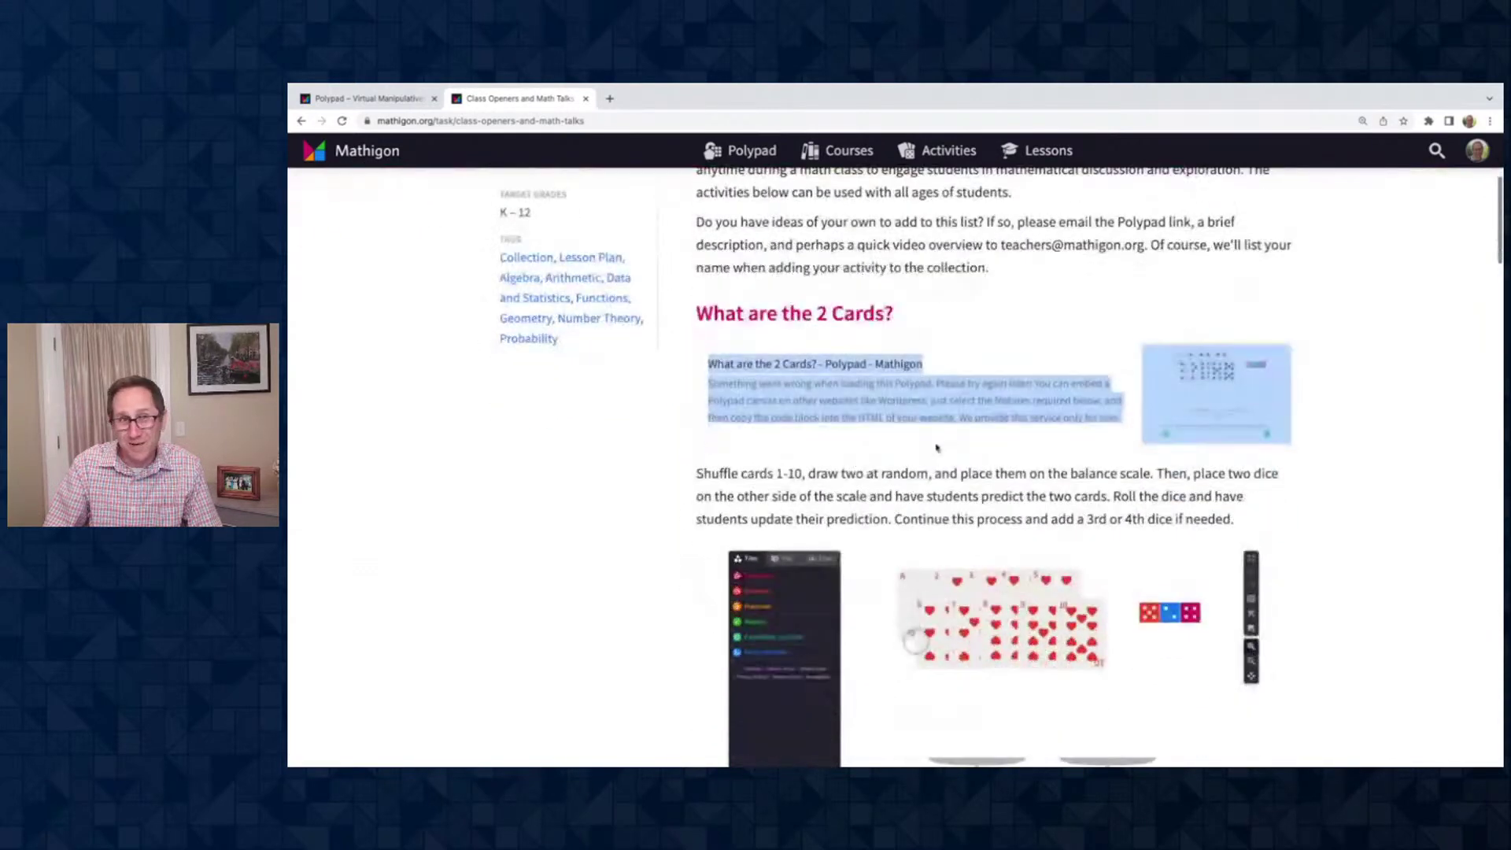
right_click(941, 417)
left_click(964, 422)
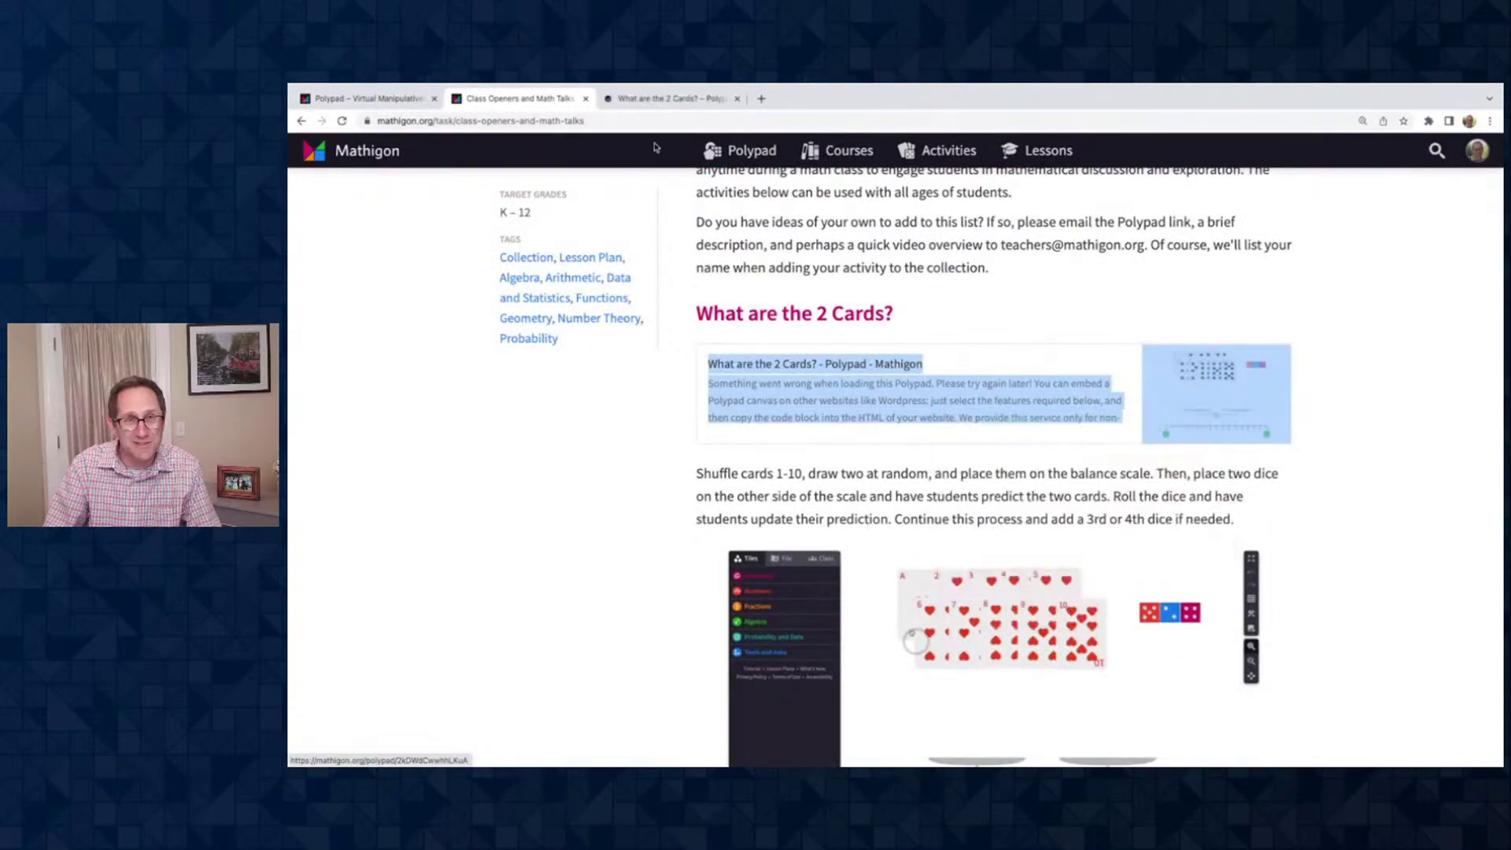
Switch to the "What are the 2 Cards?" Polypad and show the Playing Cards tiles under Probability and Data
left_click(663, 101)
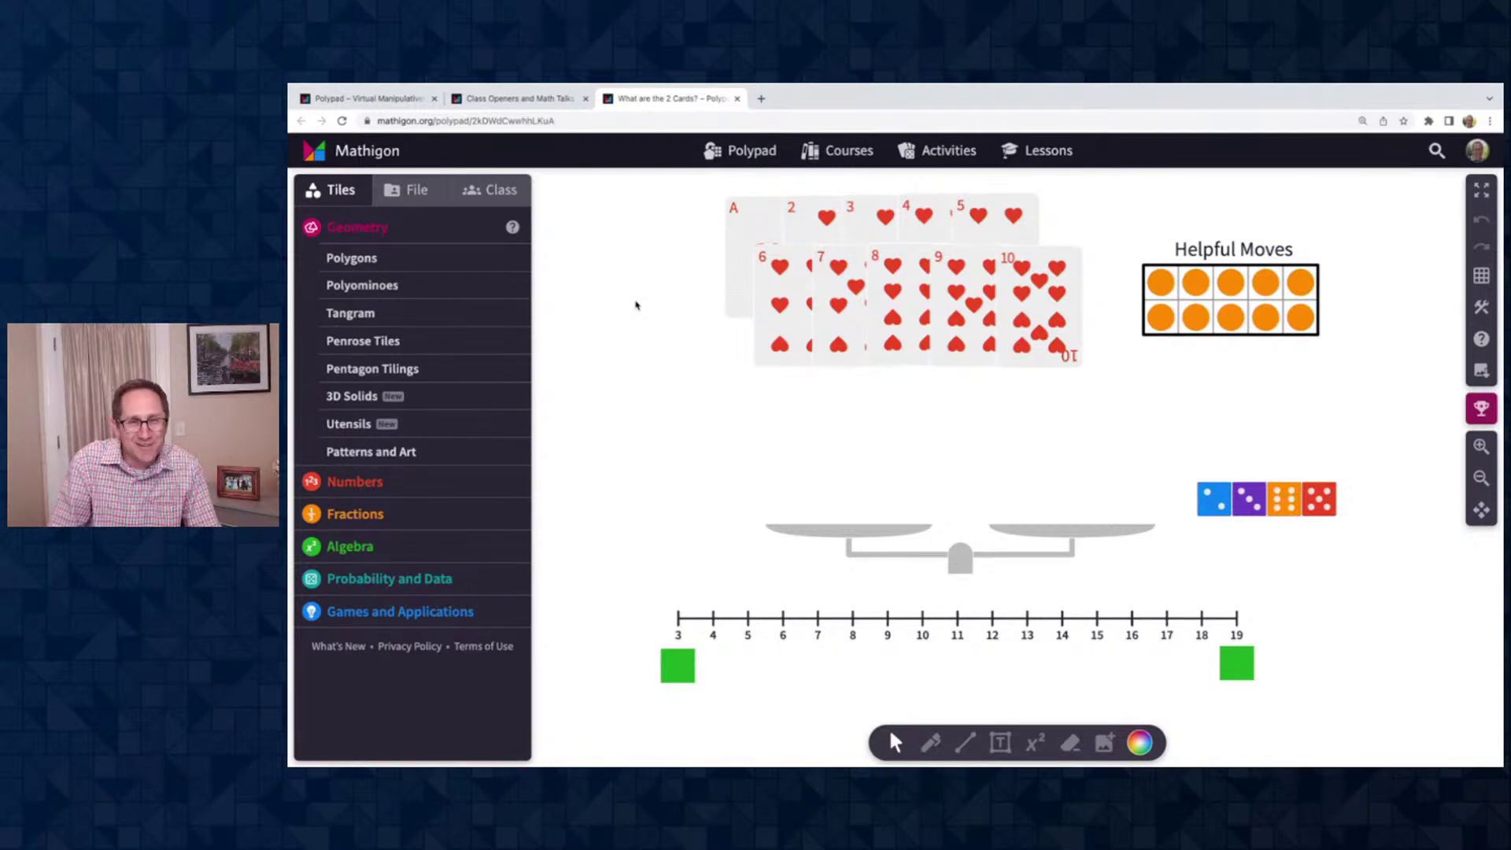
left_click_drag(677, 225, 1031, 338)
left_click(620, 329)
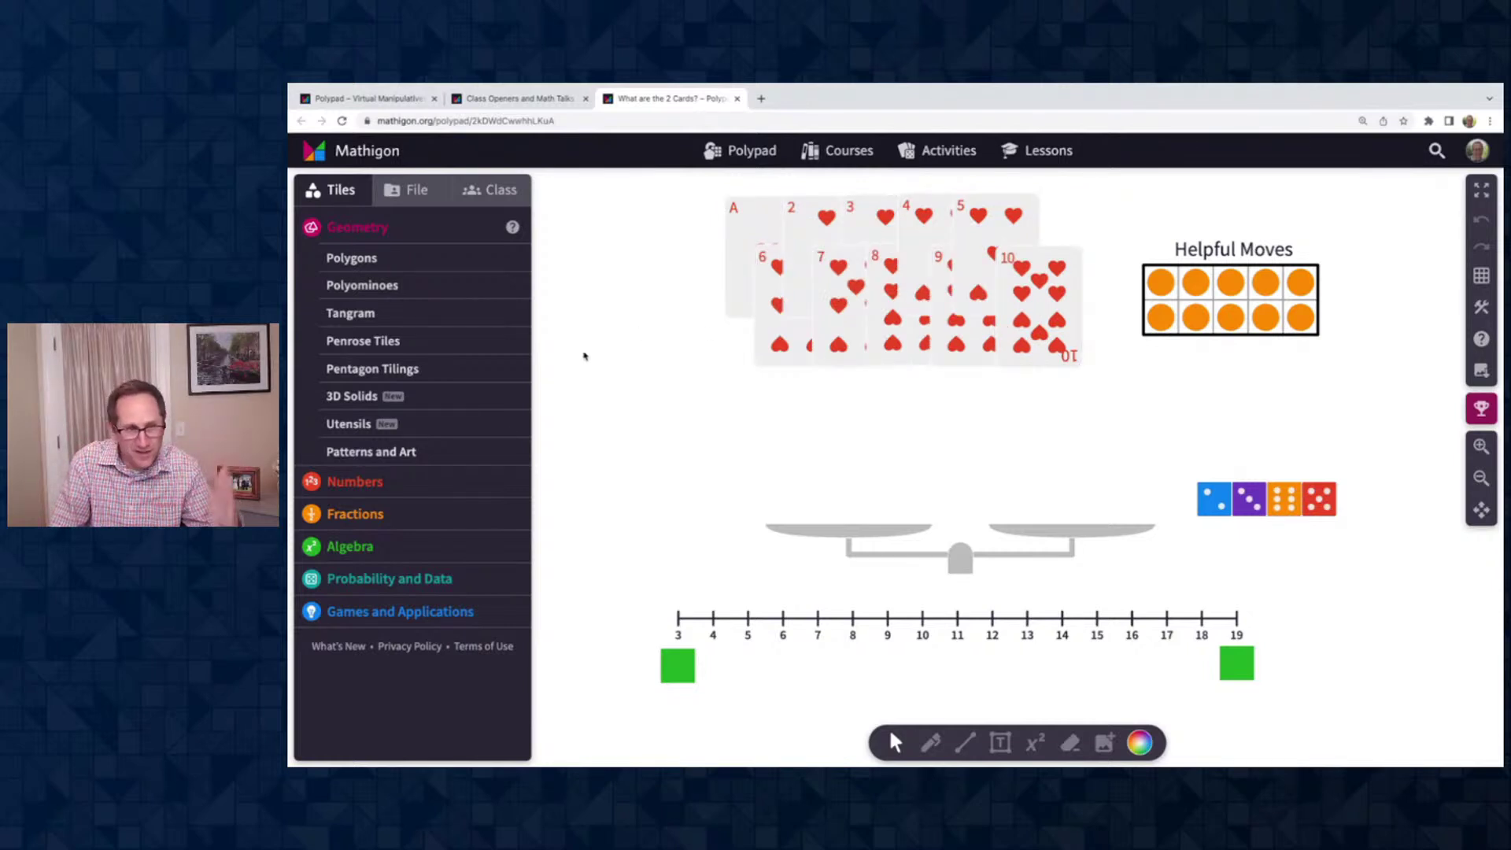
left_click(415, 579)
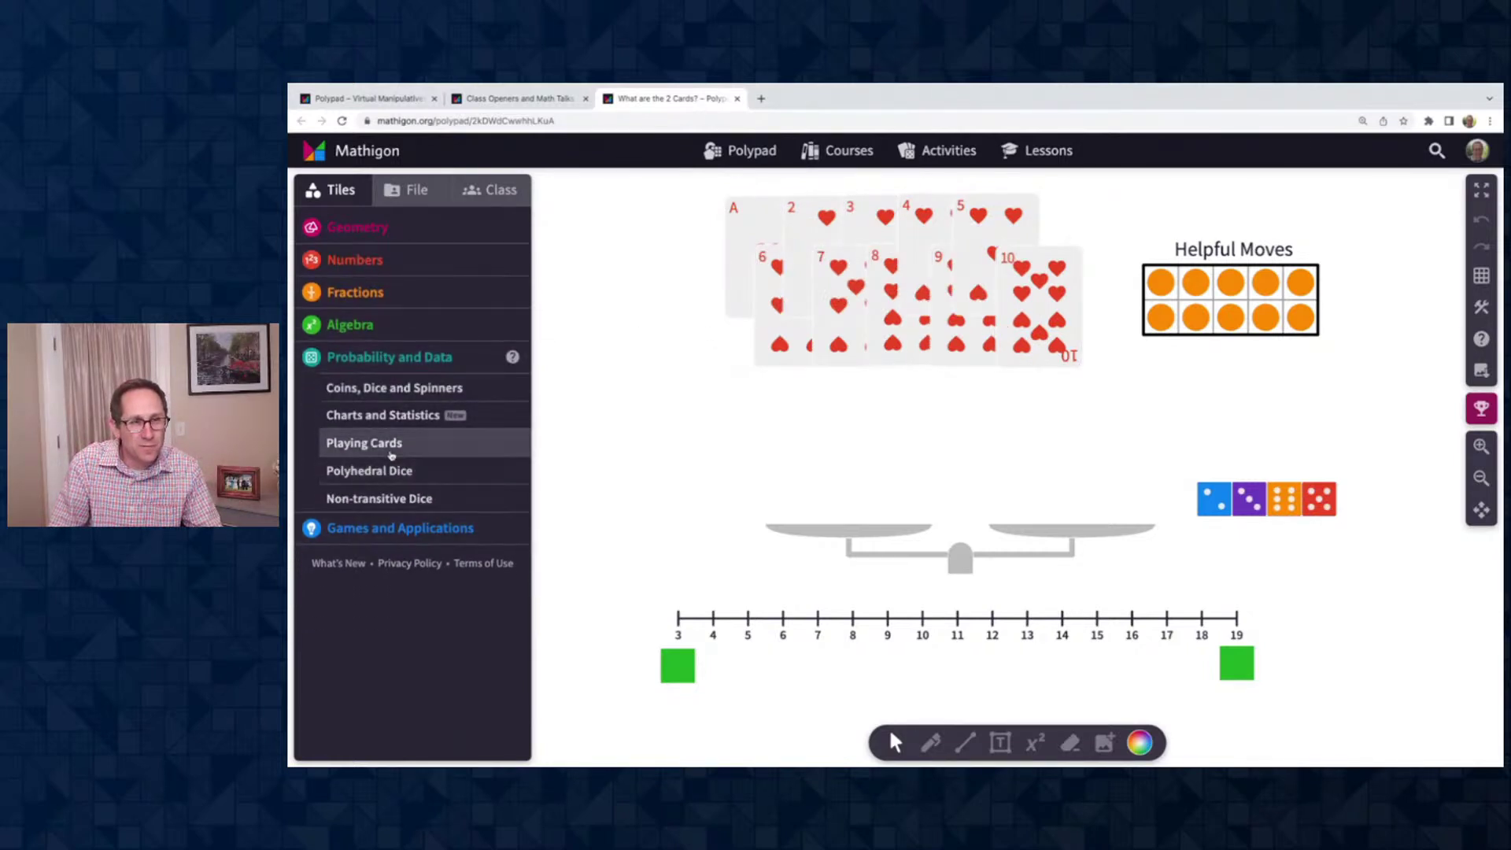
left_click(391, 453)
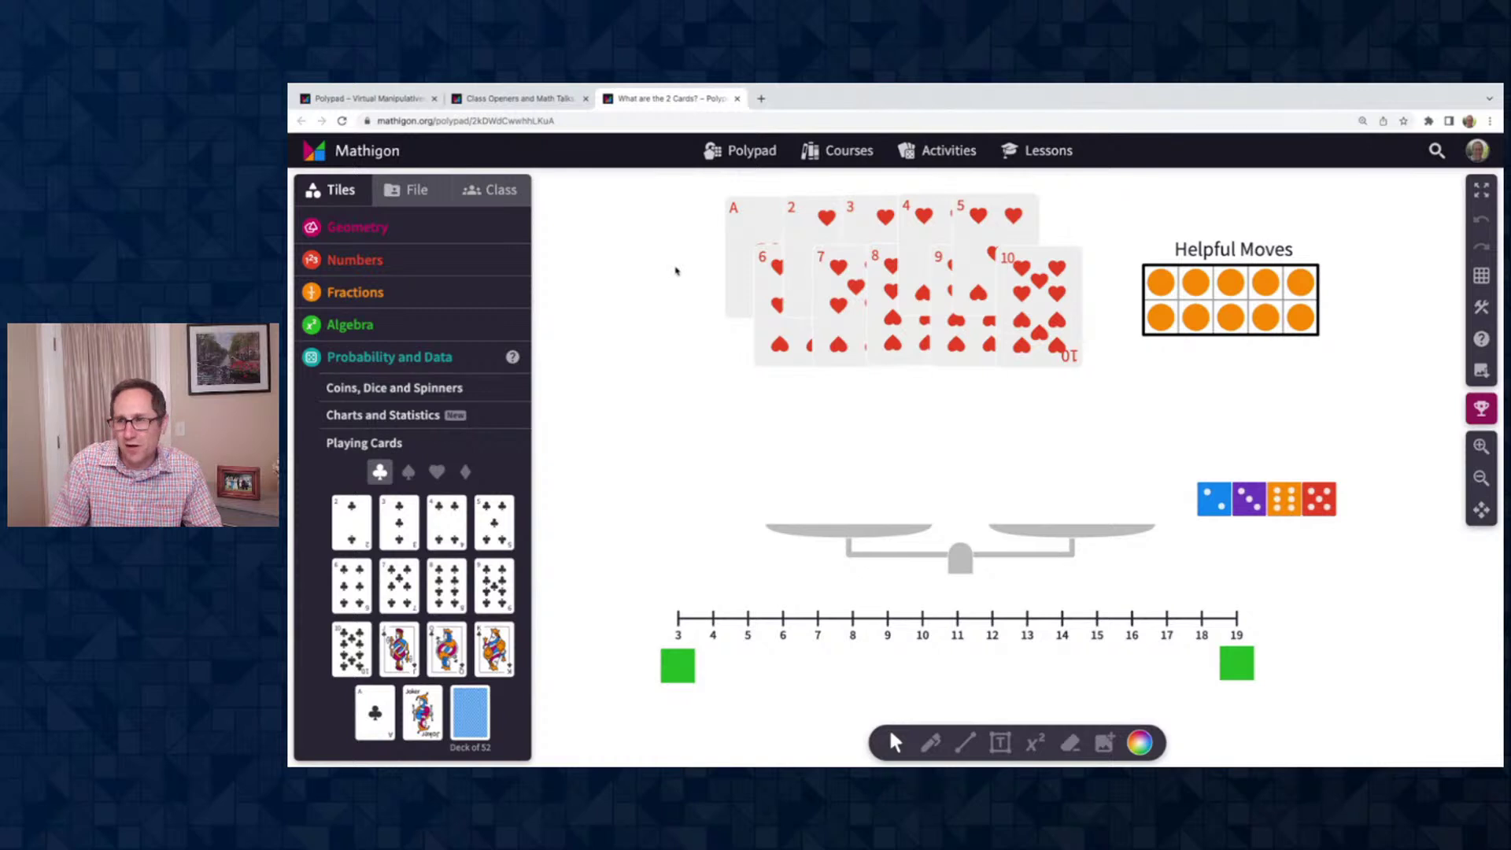
Turn all ten heart cards face down, stack them into one deck and shuffle it
left_click_drag(675, 244, 1020, 372)
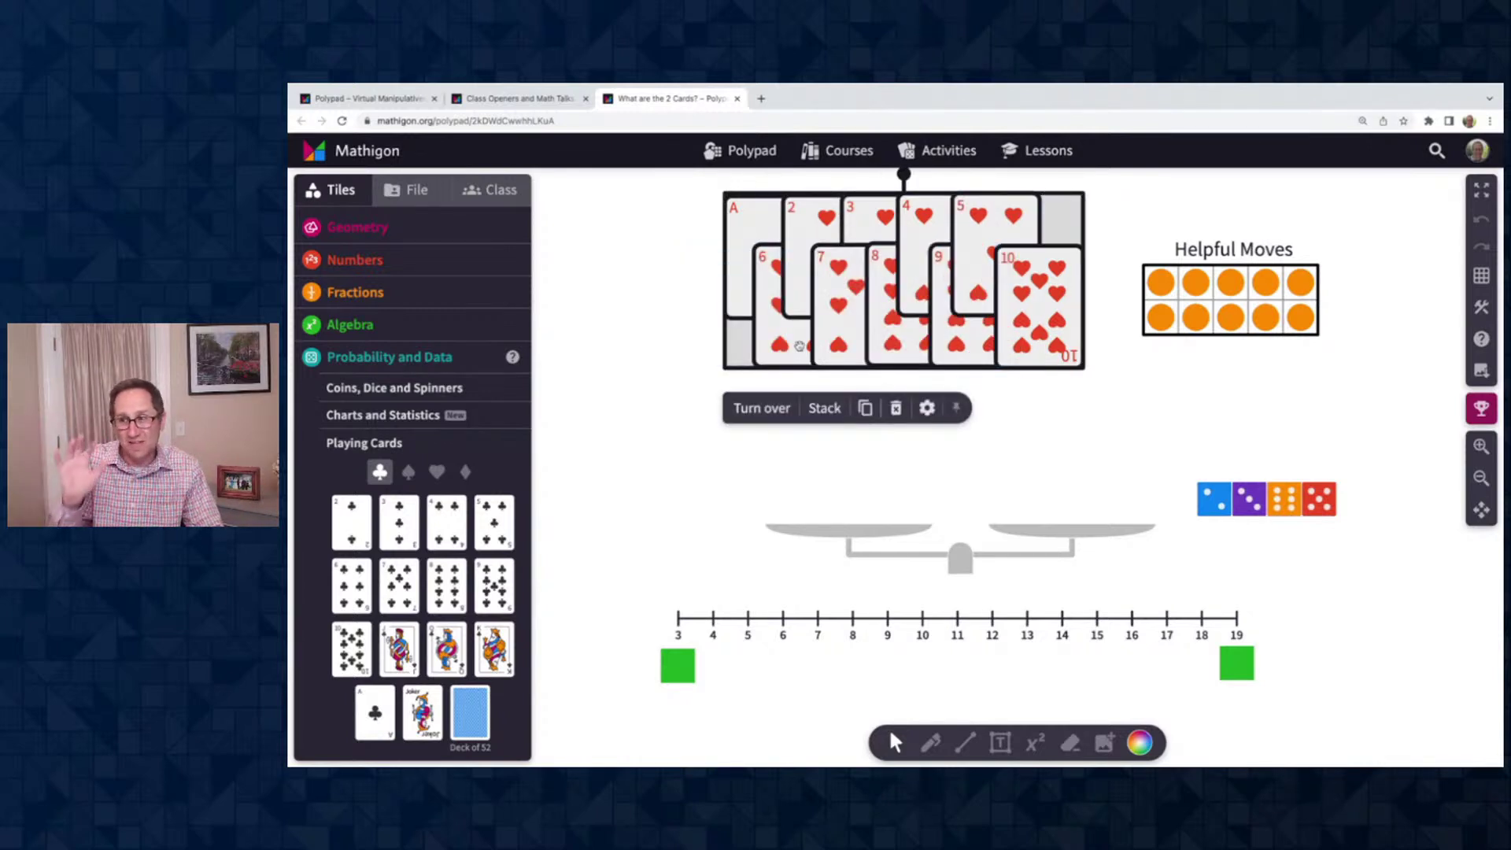
left_click(779, 411)
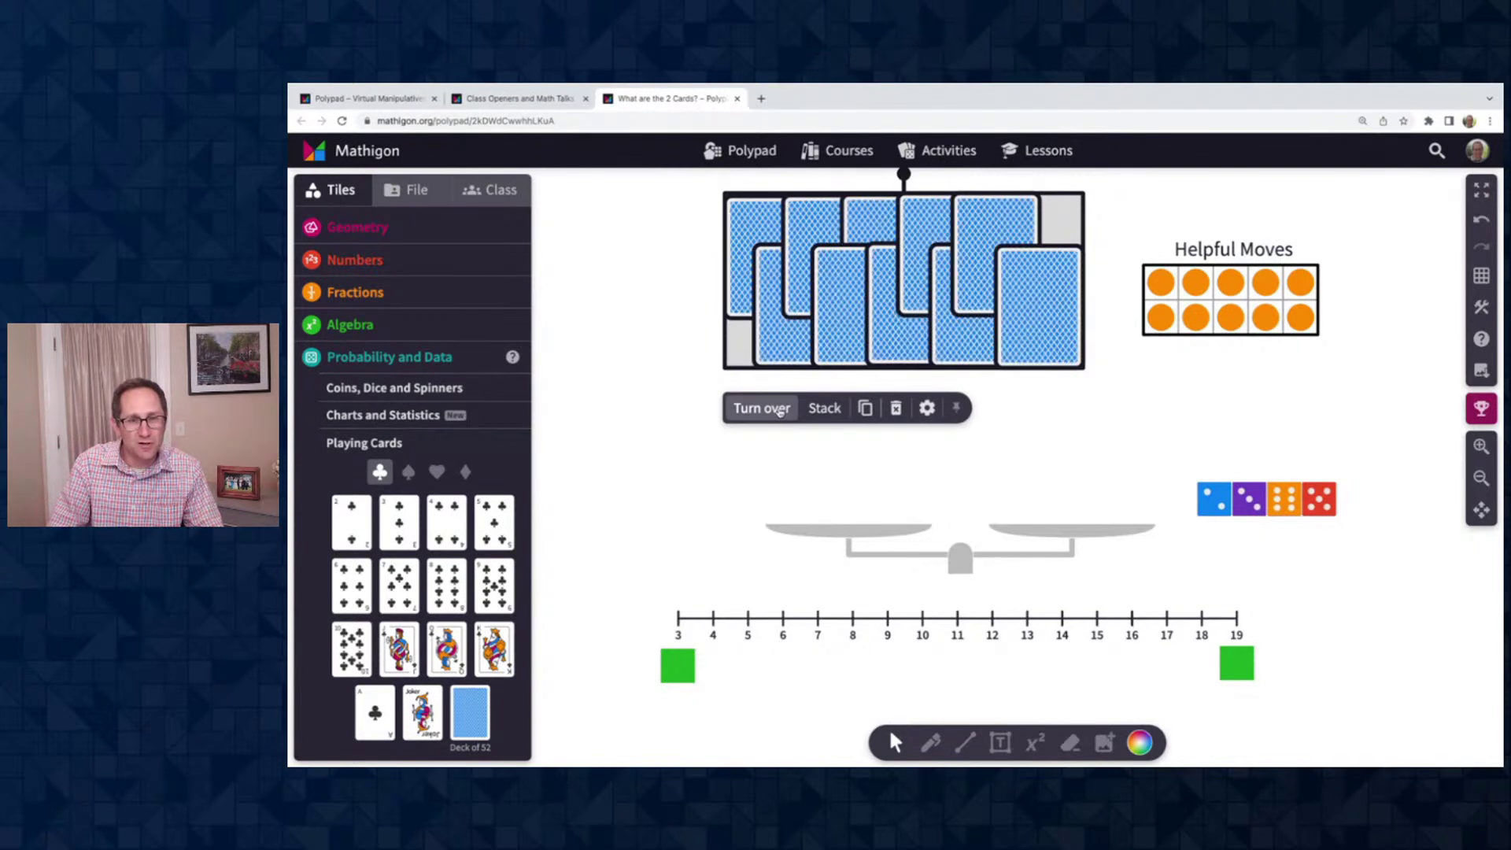
left_click(825, 410)
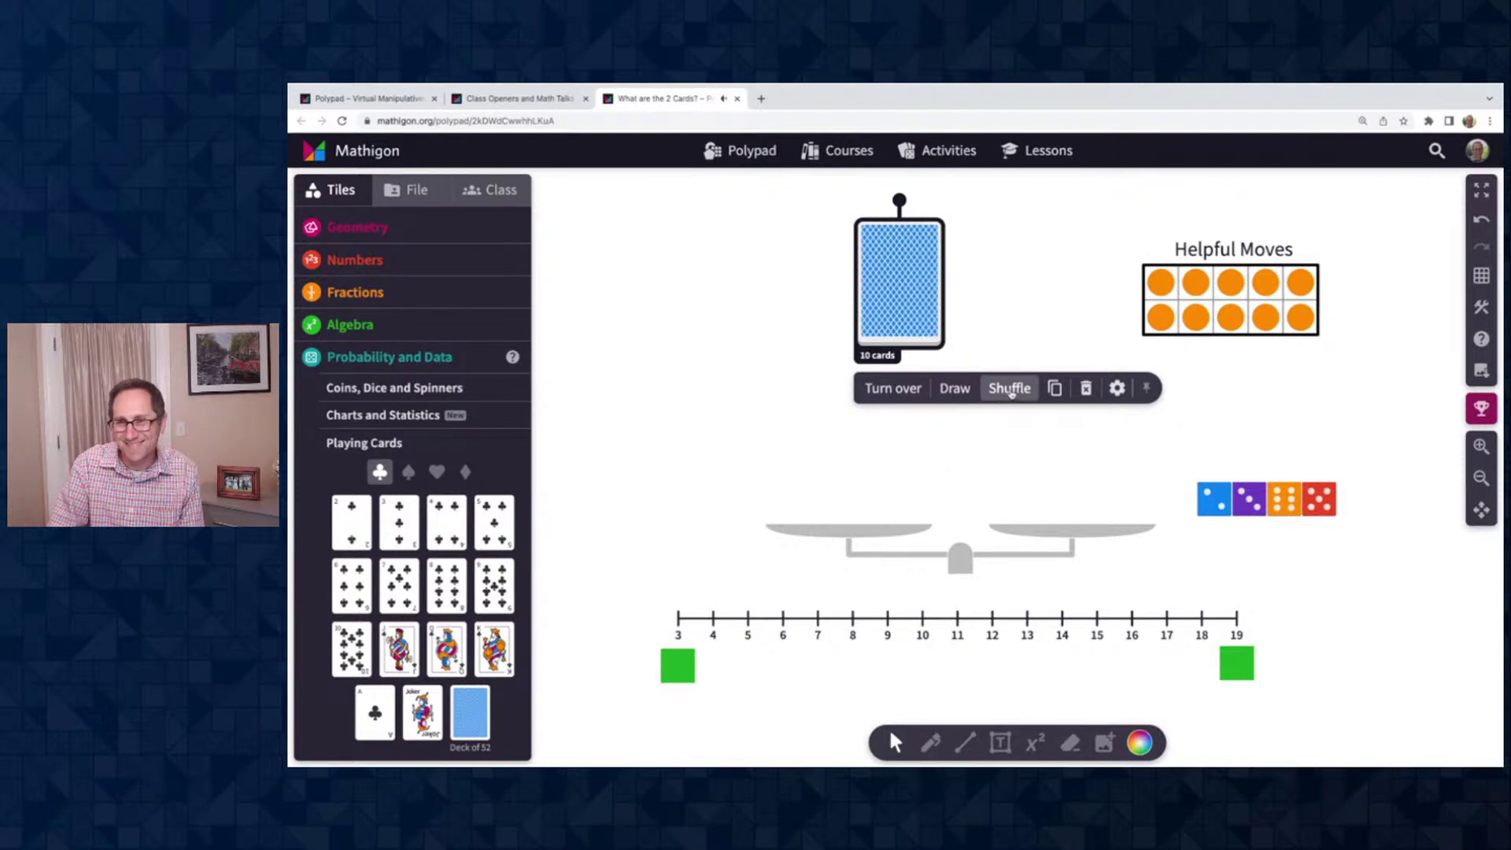
Place two face-down cards from the deck side by side on the left pan of the balance scale
left_click_drag(918, 321, 819, 488)
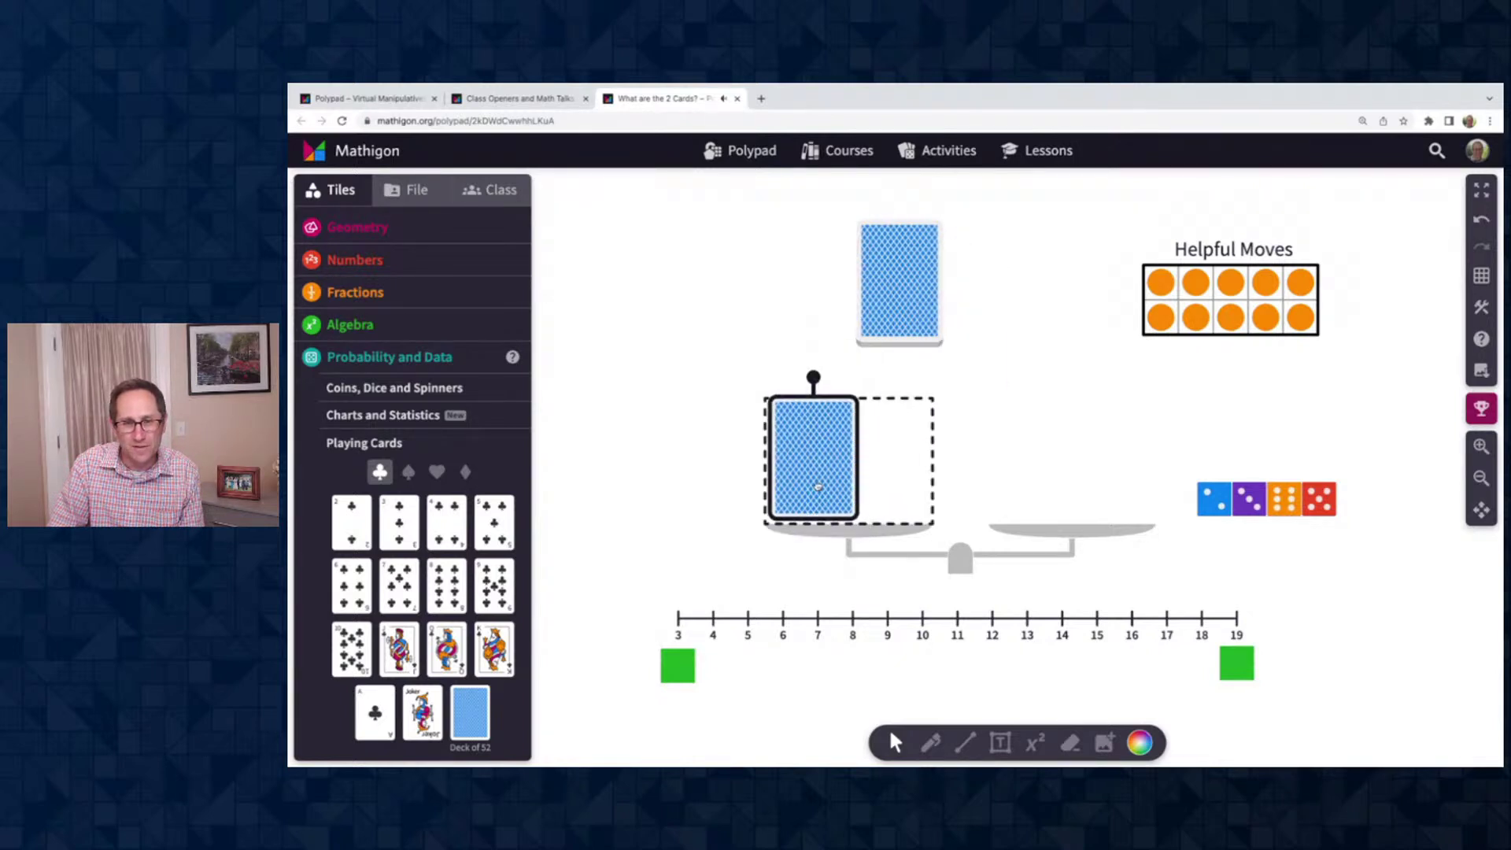
left_click(897, 315)
left_click_drag(889, 318, 878, 510)
left_click(1019, 461)
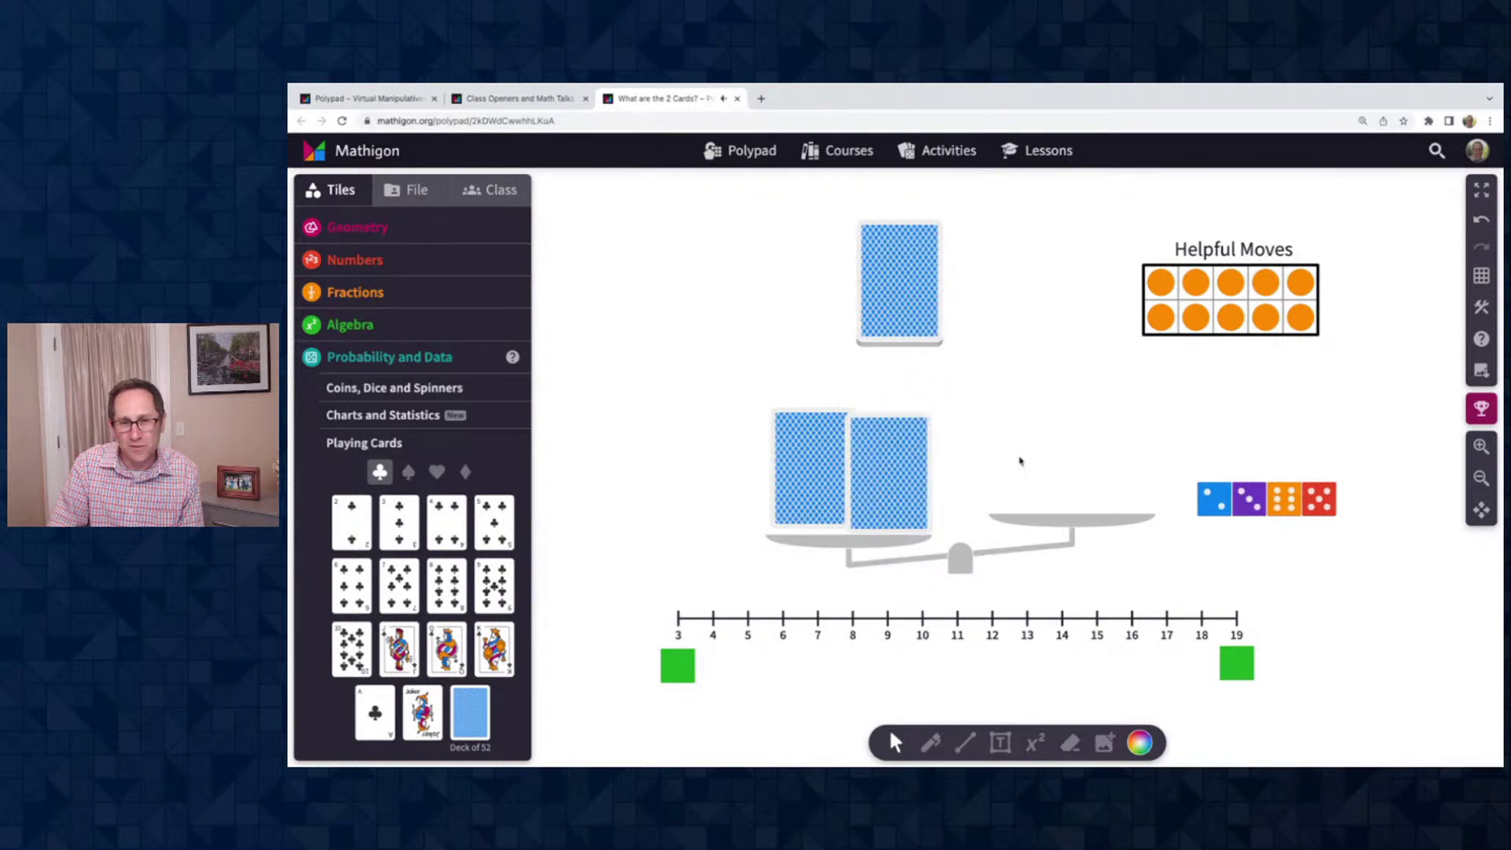
left_click(813, 471)
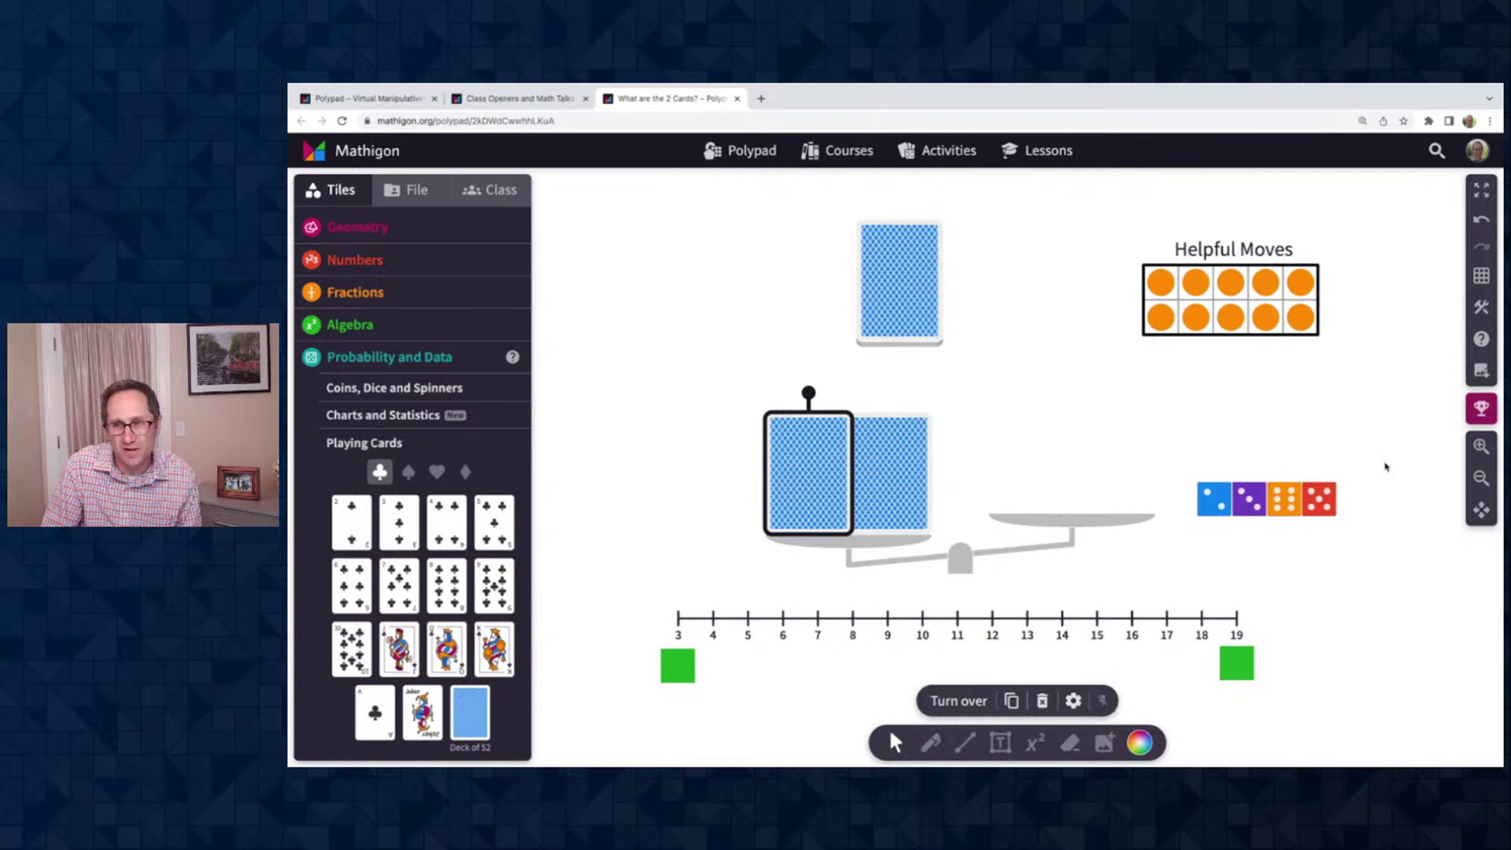
Put the purple die showing 3 and the red die showing 5 on the scale's right pan
left_click(1481, 446)
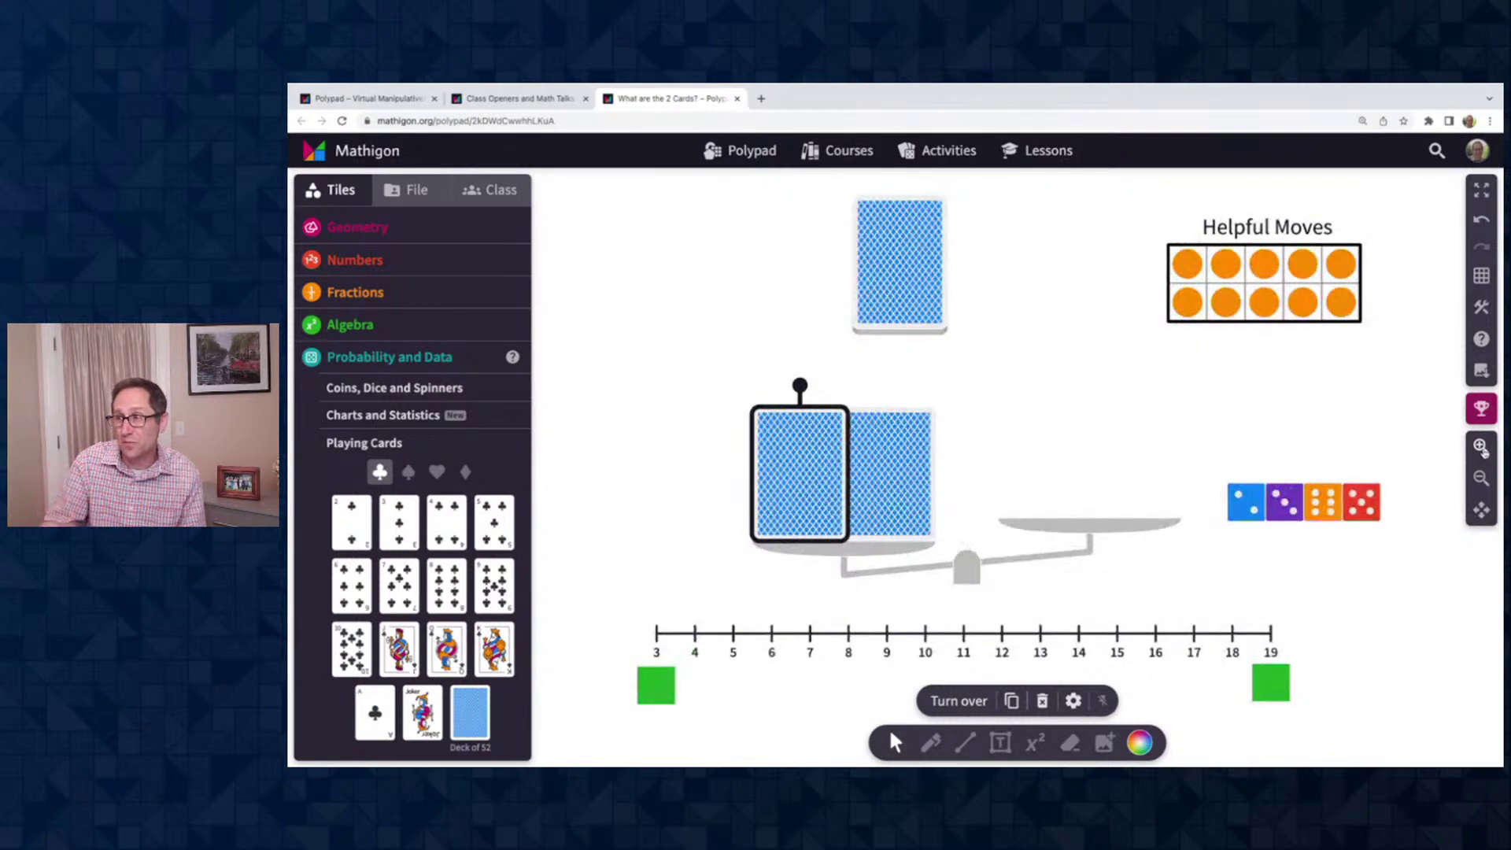
scroll(1183, 477, "down", 1)
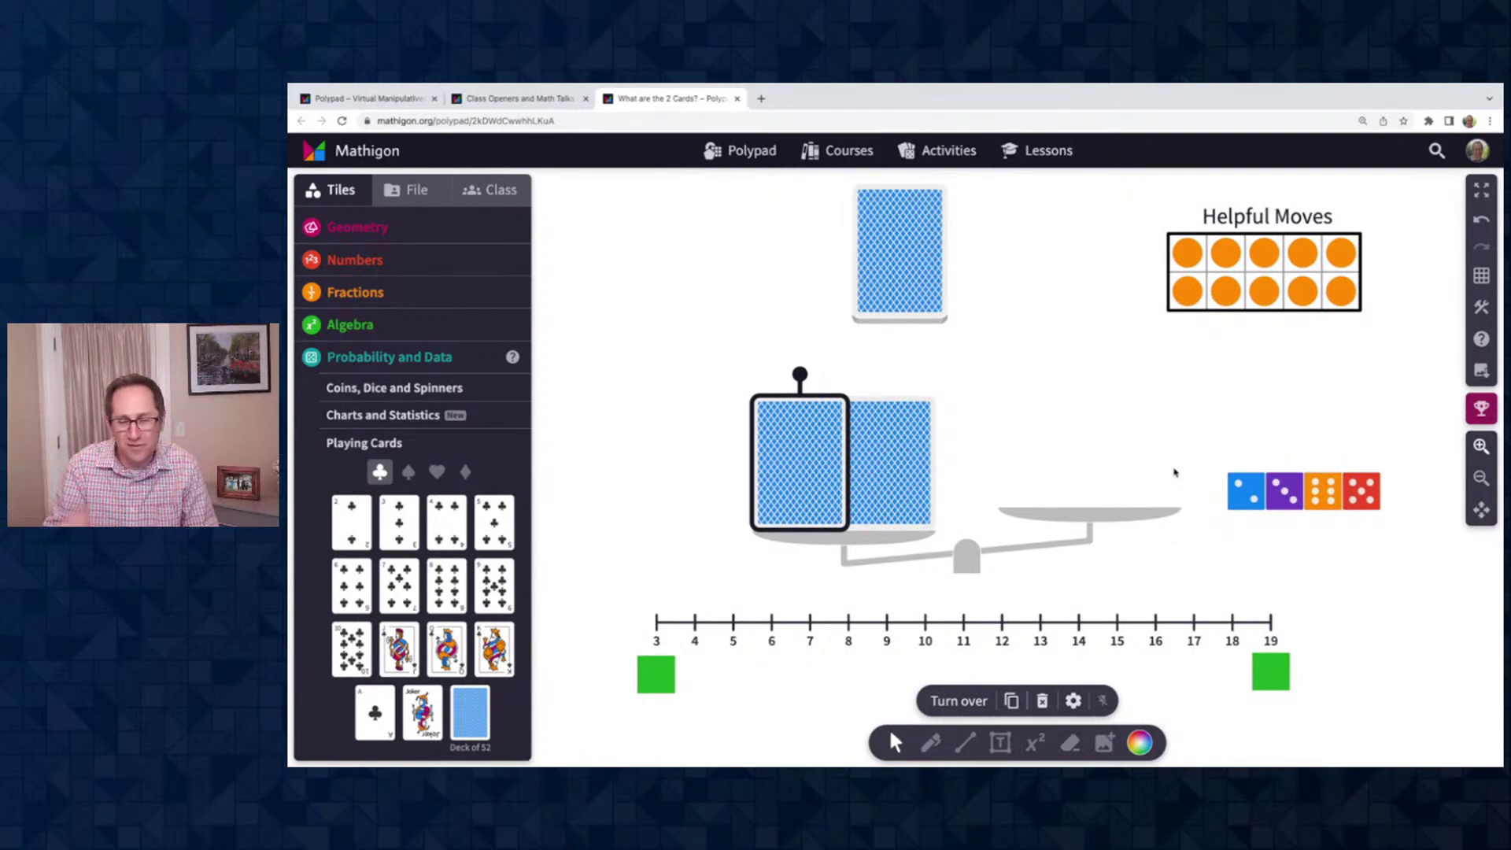
left_click(1285, 493)
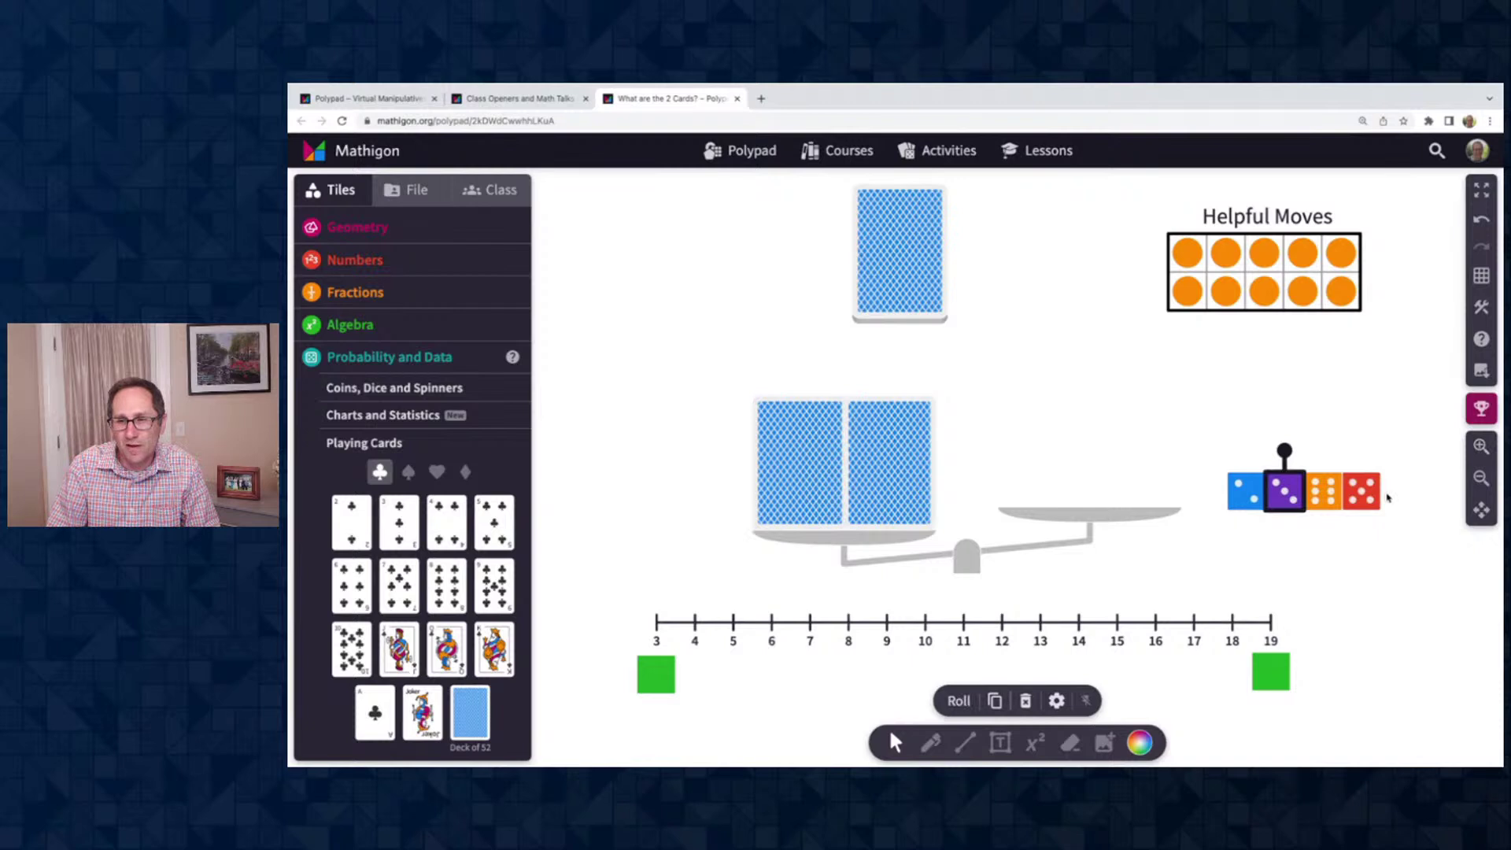
left_click_drag(1287, 494, 1115, 463)
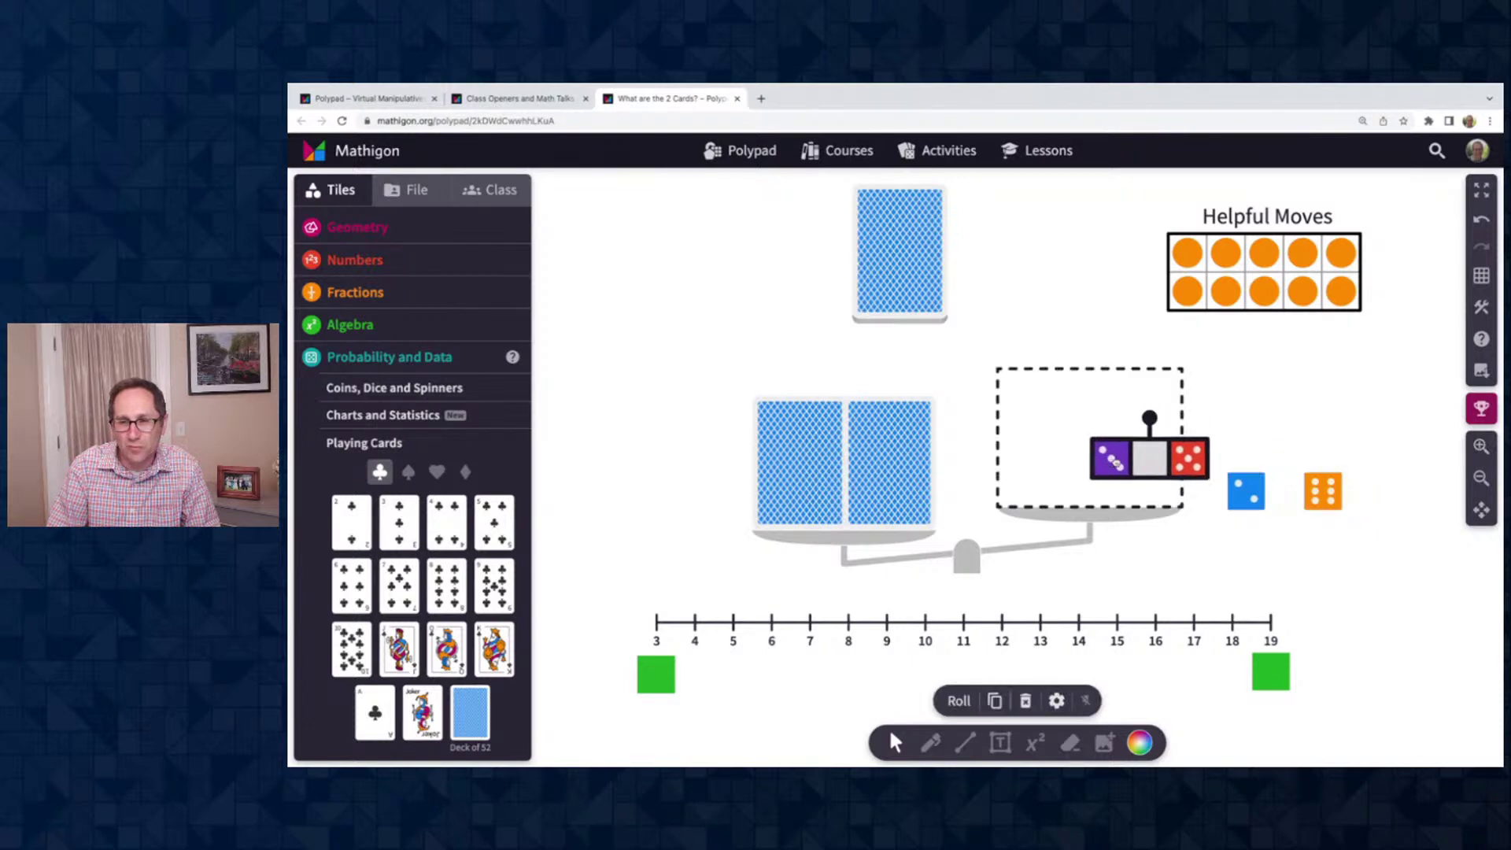
left_click(1178, 565)
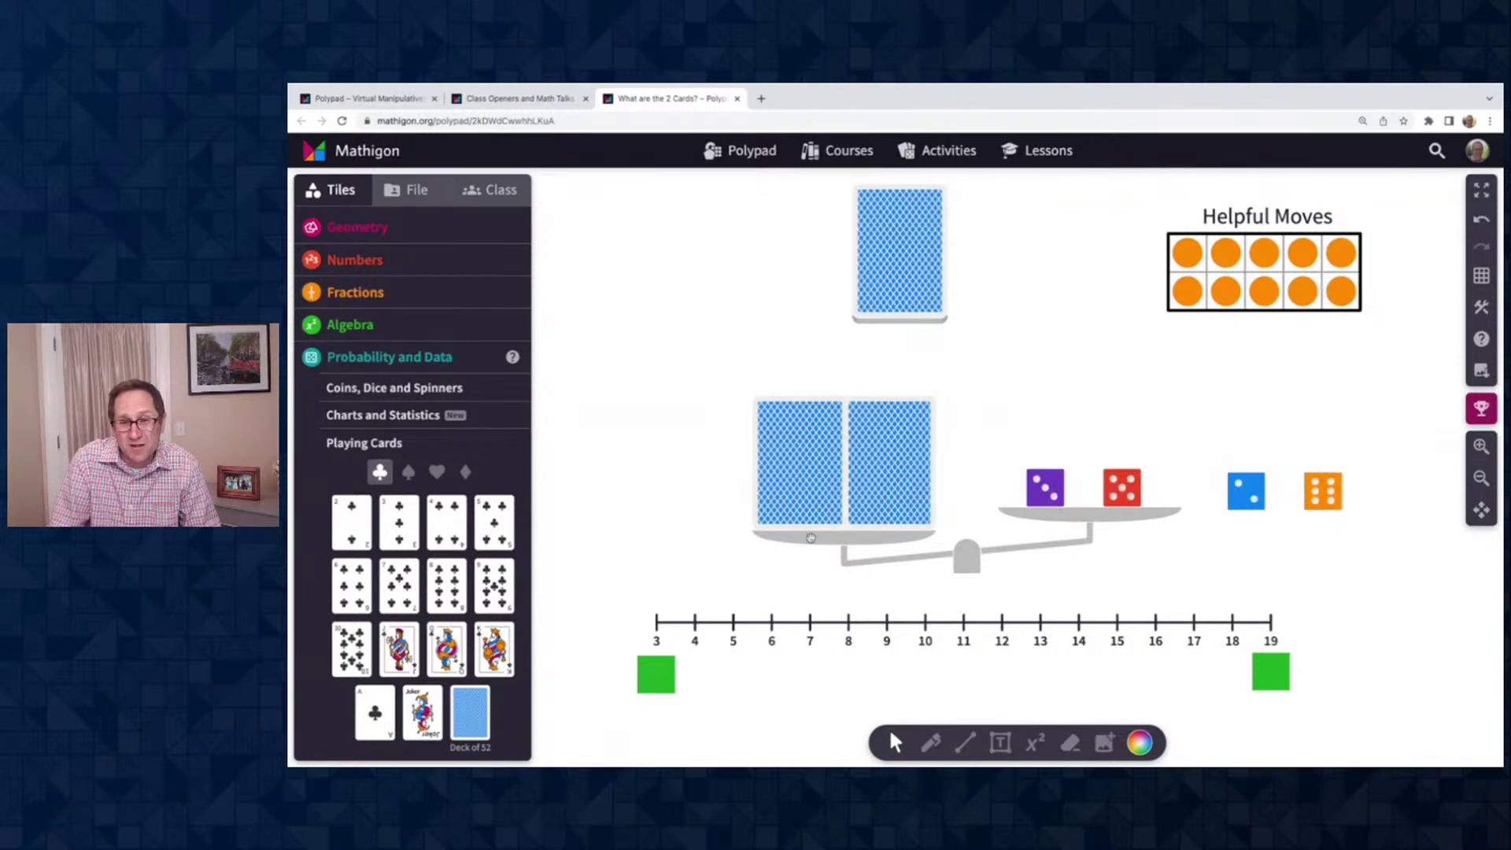
Cover 3 through 8 on the number line with the green tile and flip the first Helpful Moves counter
left_click_drag(647, 678, 646, 648)
mouse_move(649, 675)
left_mouse_down()
mouse_move(649, 648)
mouse_move(854, 628)
left_mouse_up()
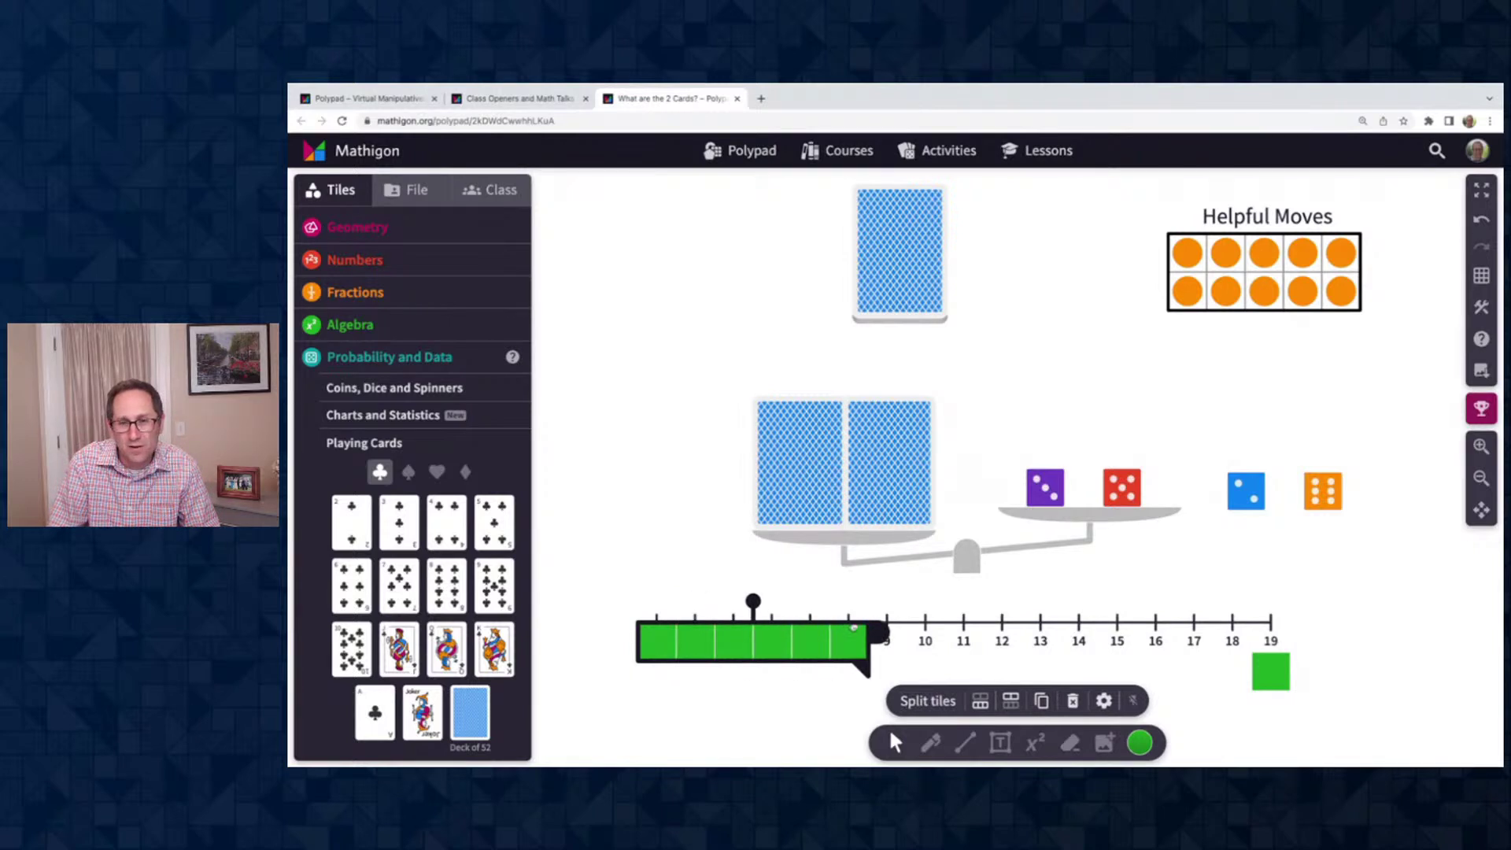
left_click(897, 600)
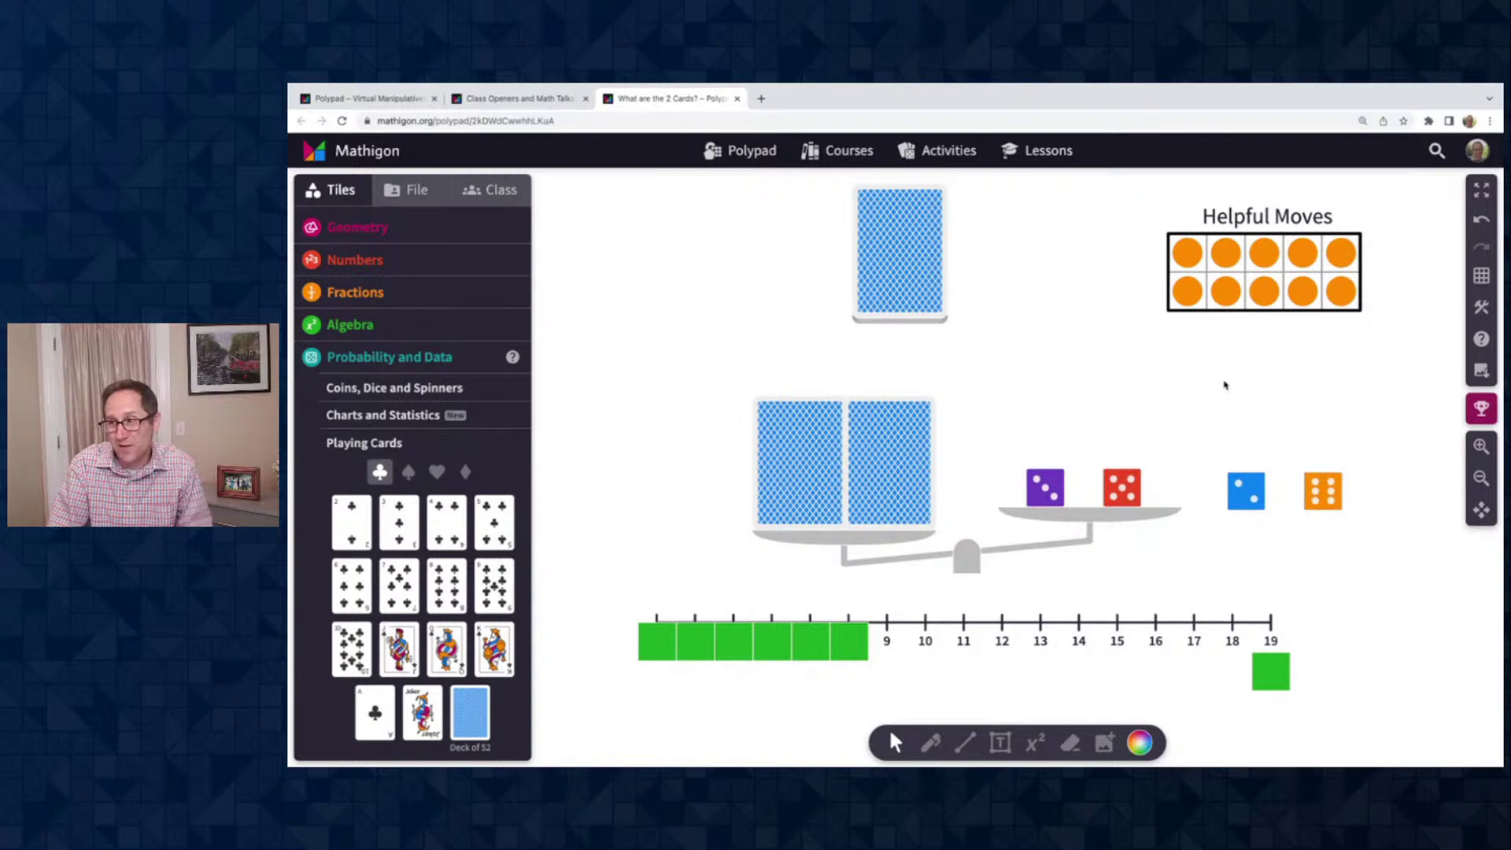
left_click(1184, 252)
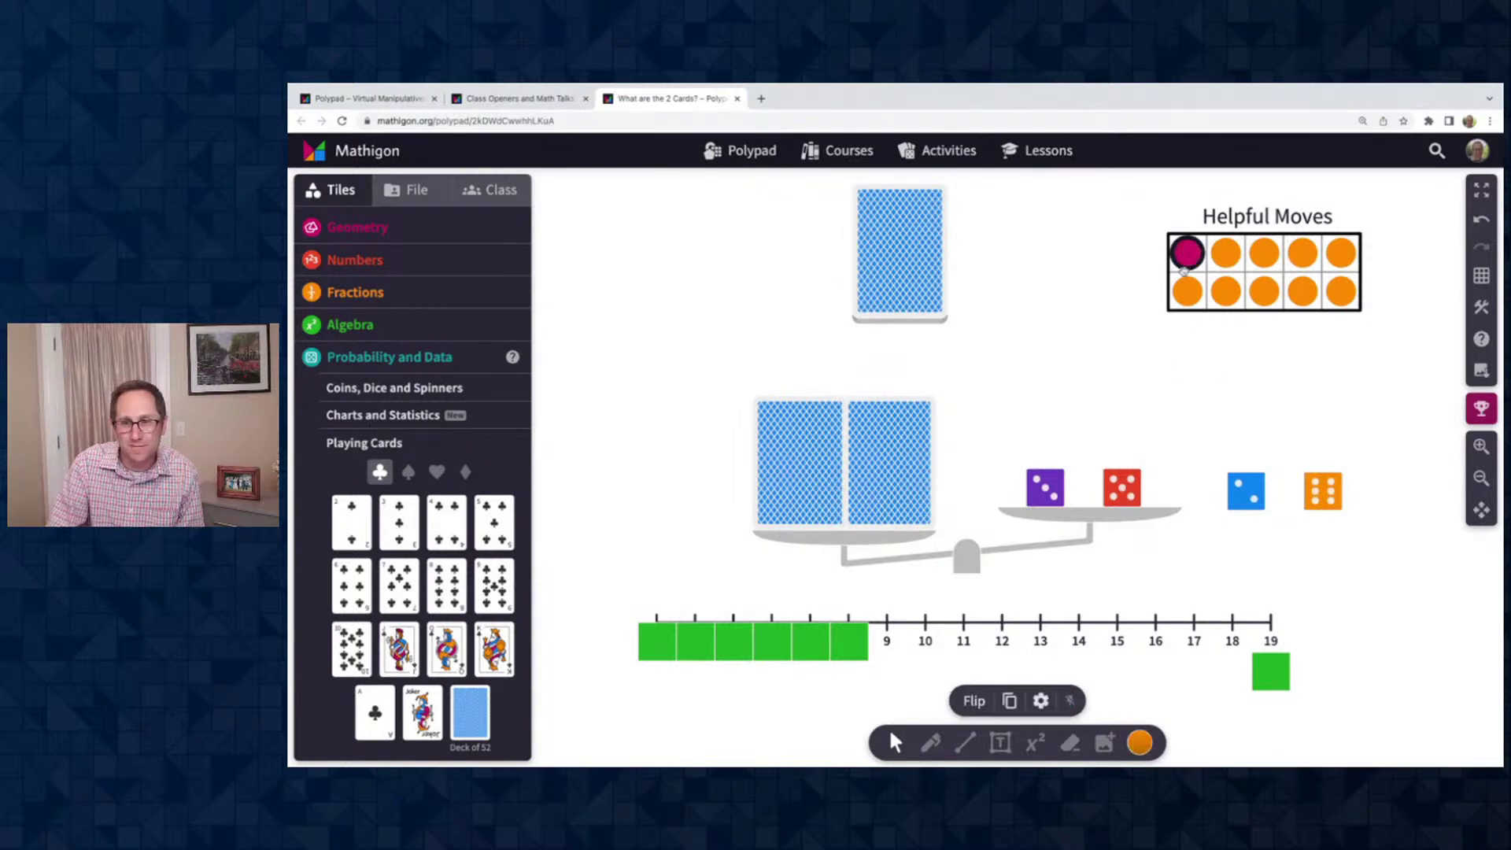
Add the blue die to the scale's right pan and cover 10 through 19 on the number line with the other green tile
left_click_drag(1240, 498, 1081, 496)
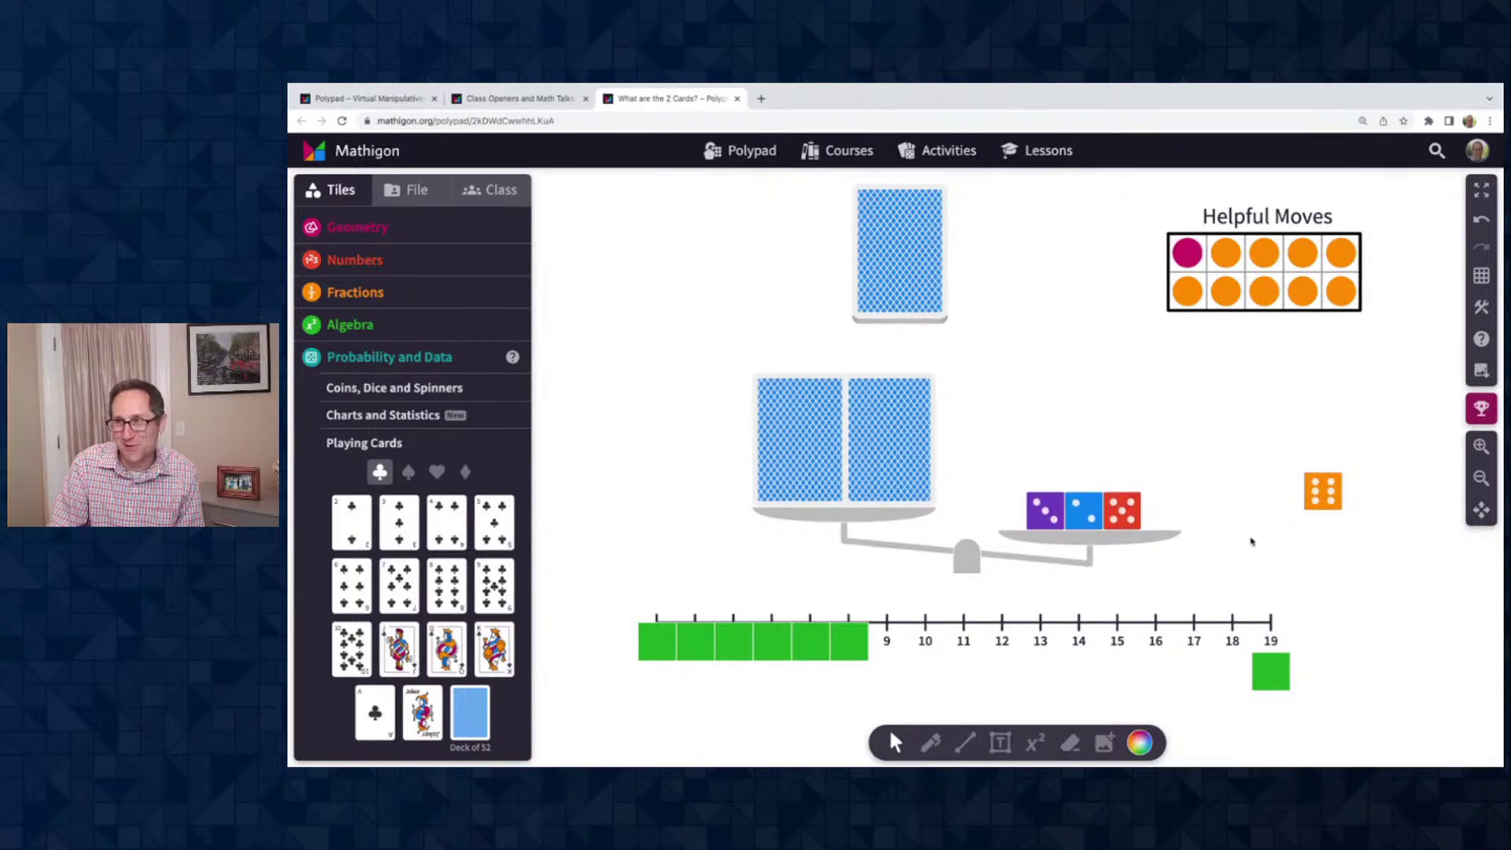
left_click_drag(1265, 666, 897, 650)
left_click(1280, 494)
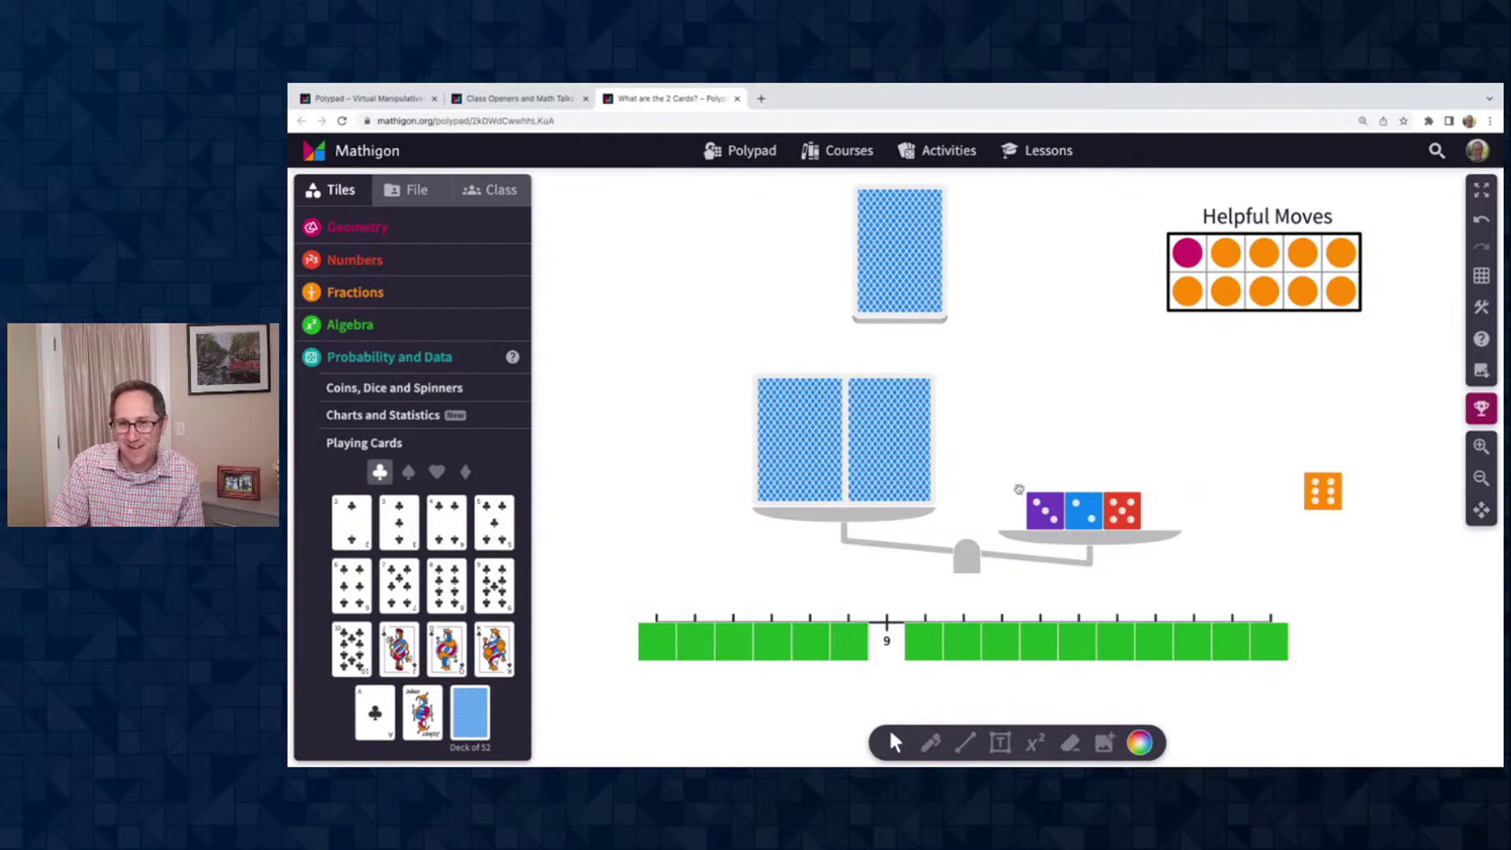
Roll the three dice on the right pan together and flip the first counter in the ten frame's lower row
left_click(1046, 496)
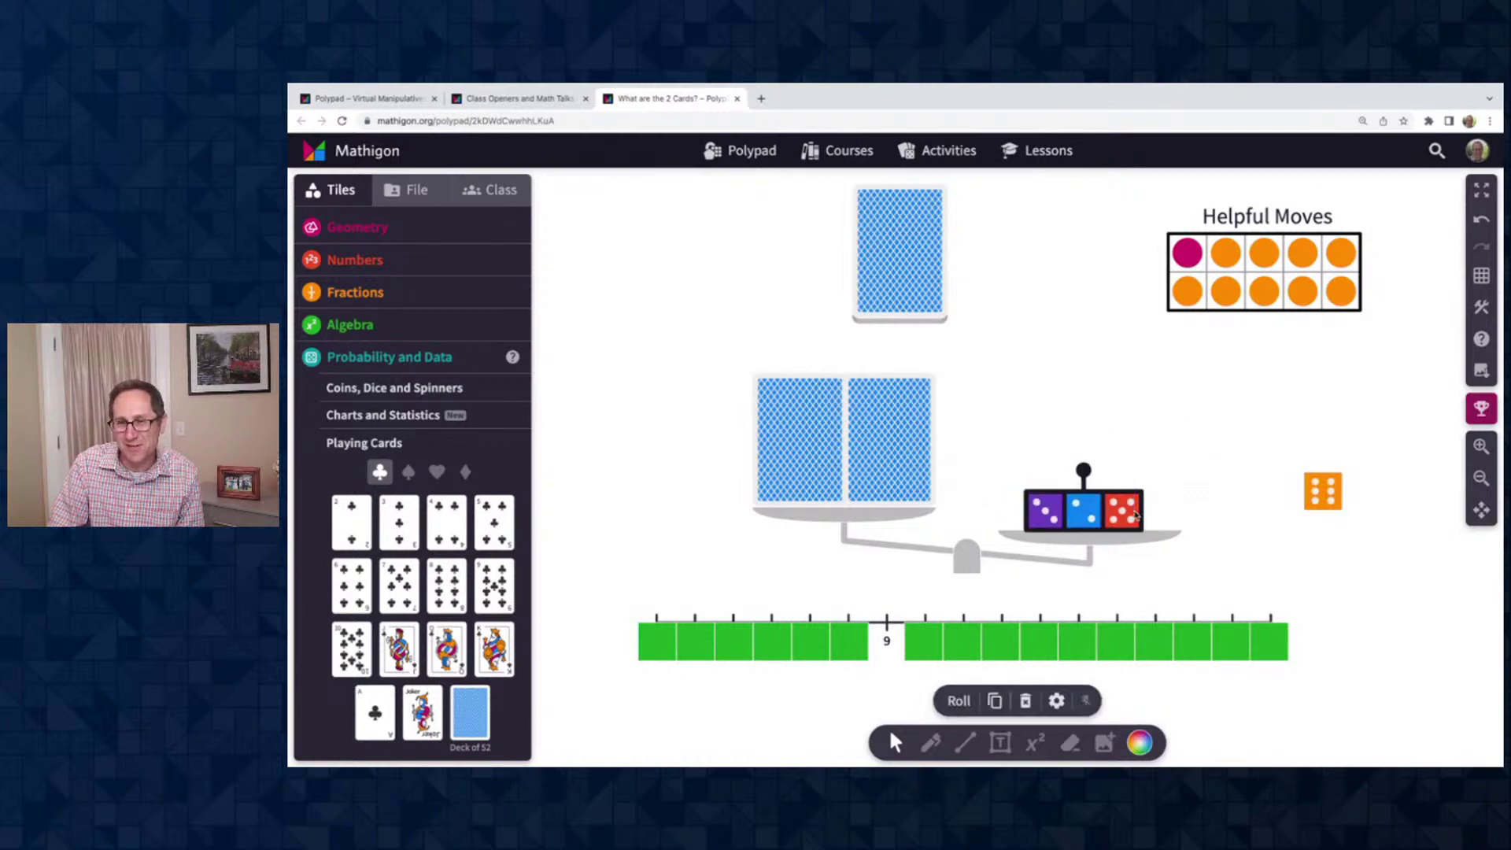
left_click(948, 698)
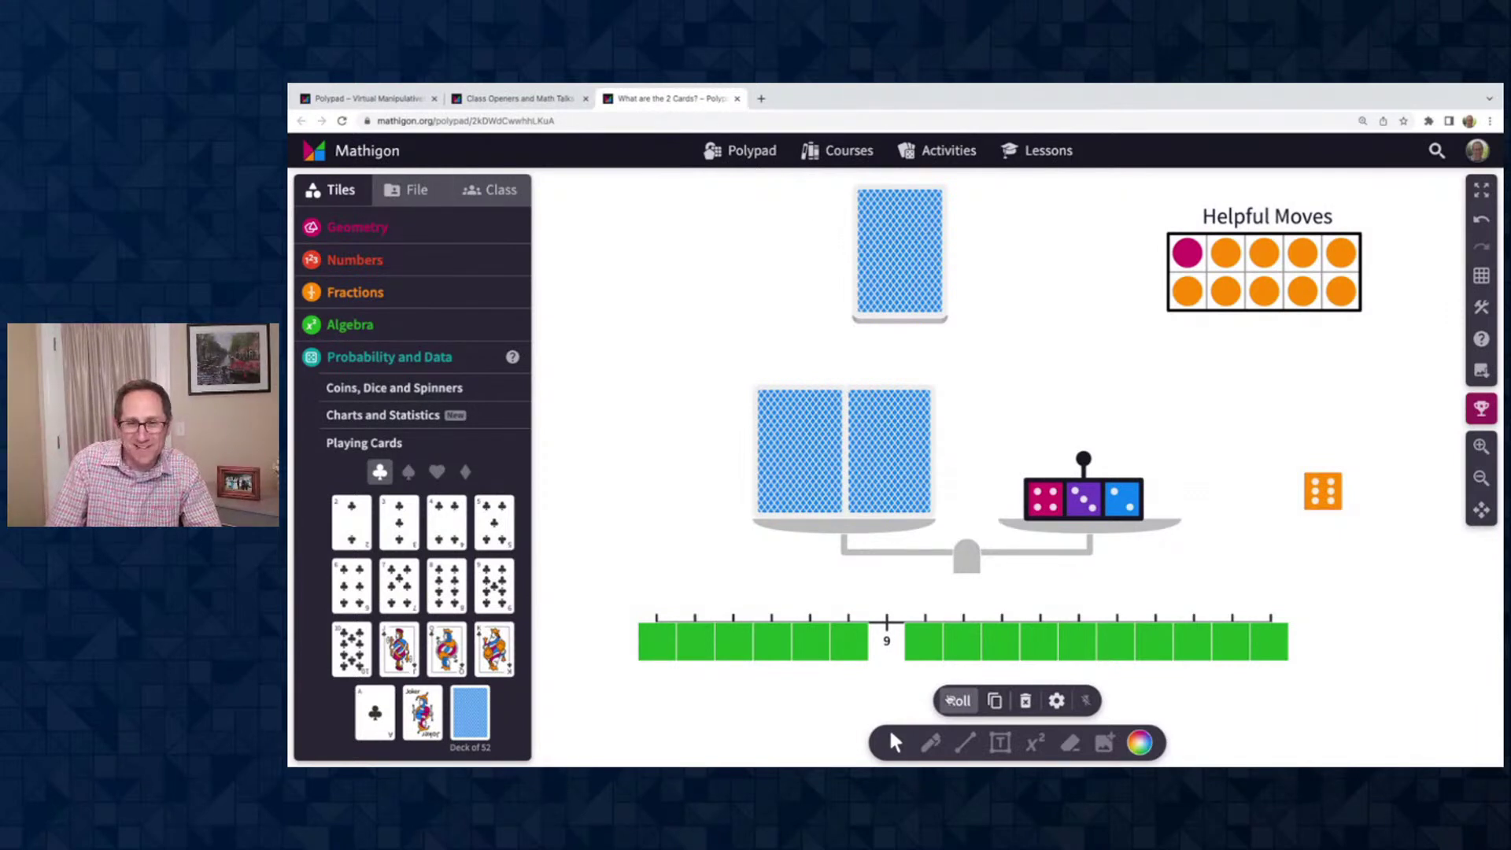
left_click(1191, 295)
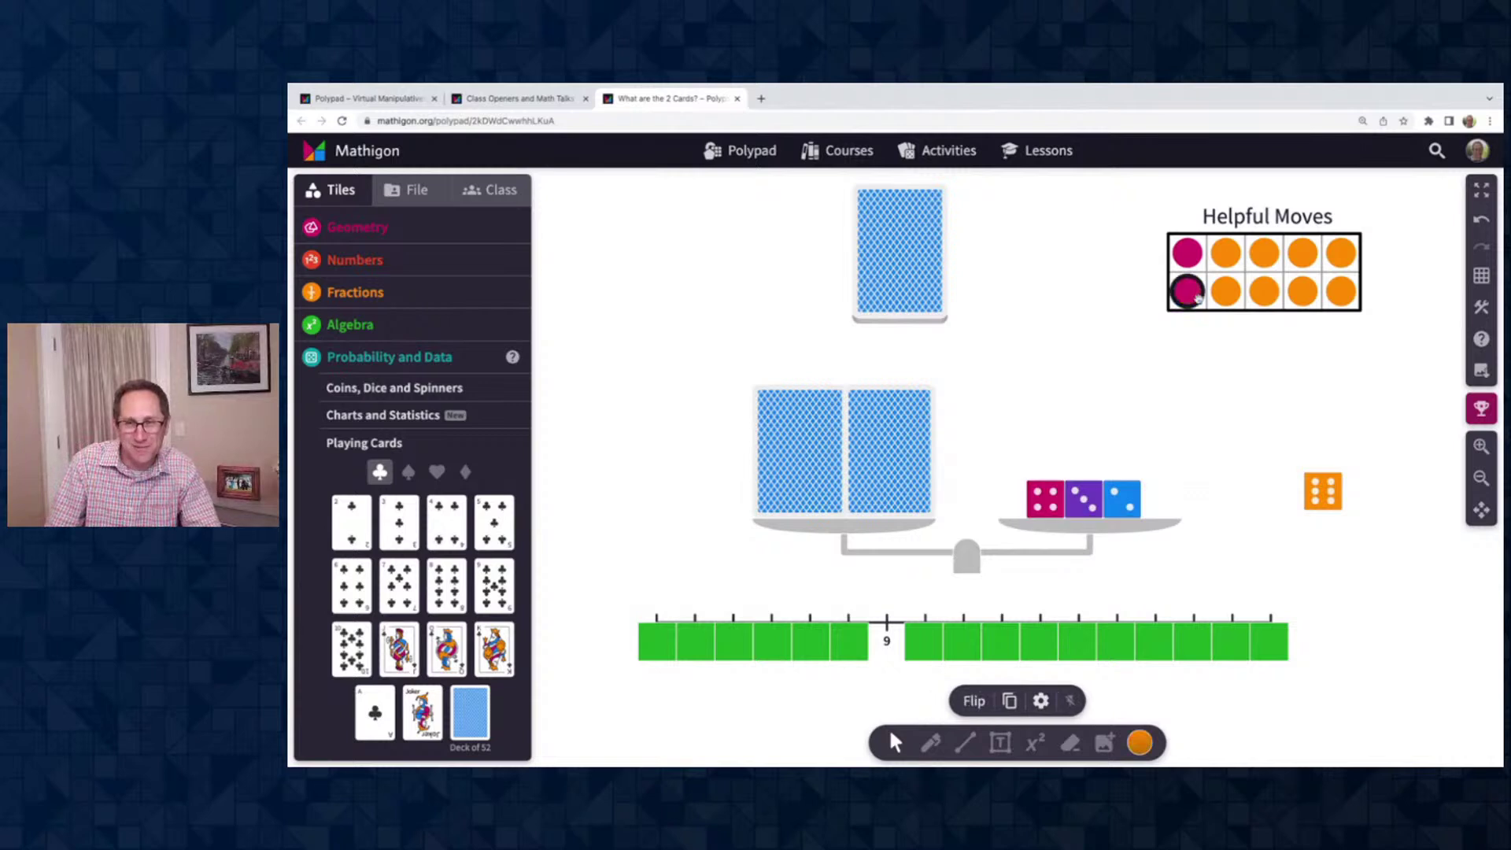
left_click(1210, 496)
Take the right-hand card and the magenta die showing 4 off the scale together, placing them below the Helpful Moves frame
left_click(878, 449)
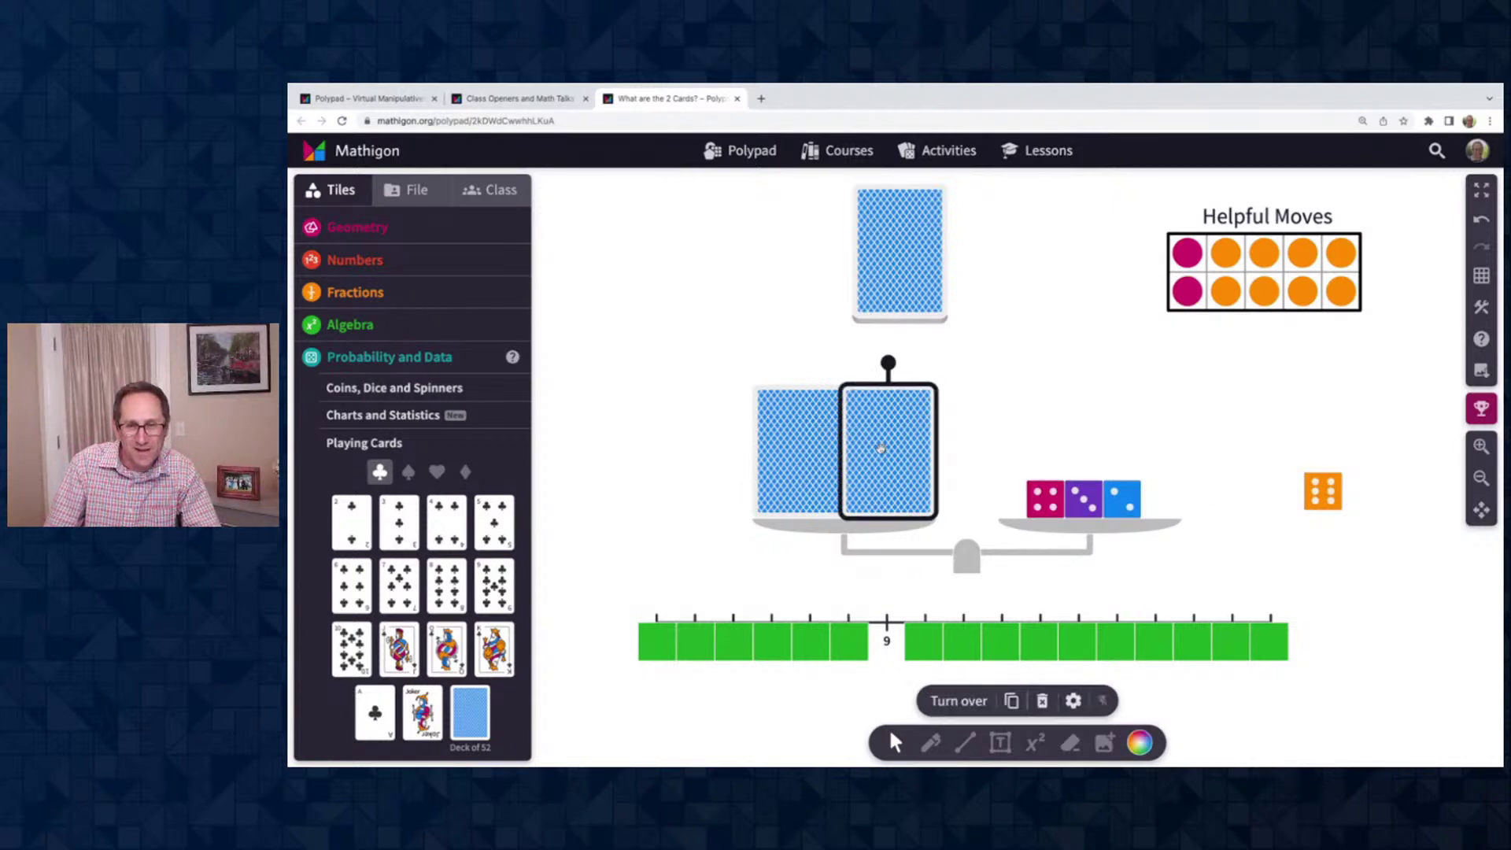
left_click(1037, 500, "shift")
left_click_drag(1036, 501, 1395, 435)
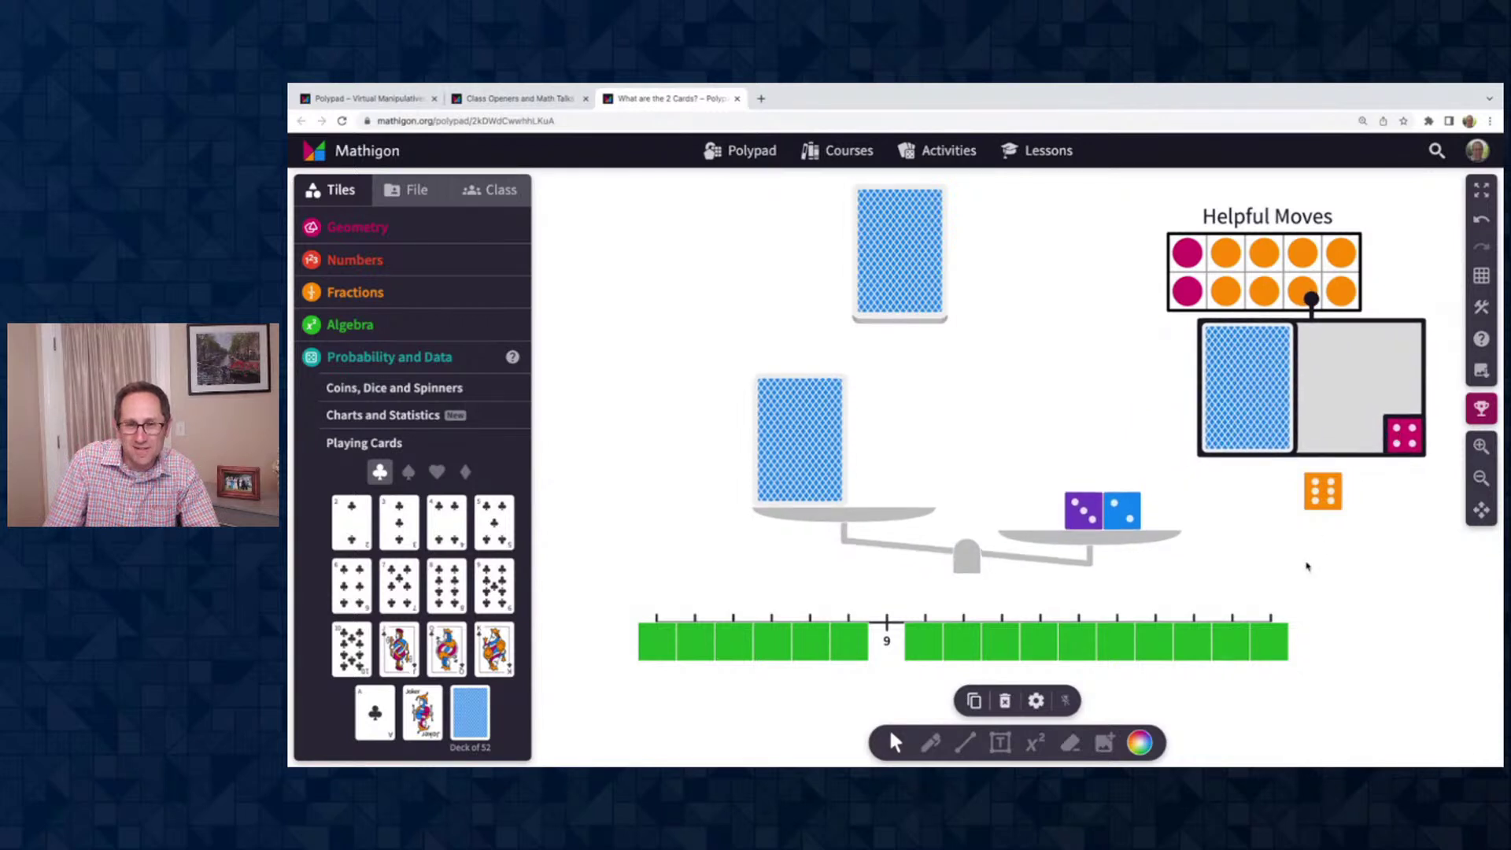
left_click(1269, 568)
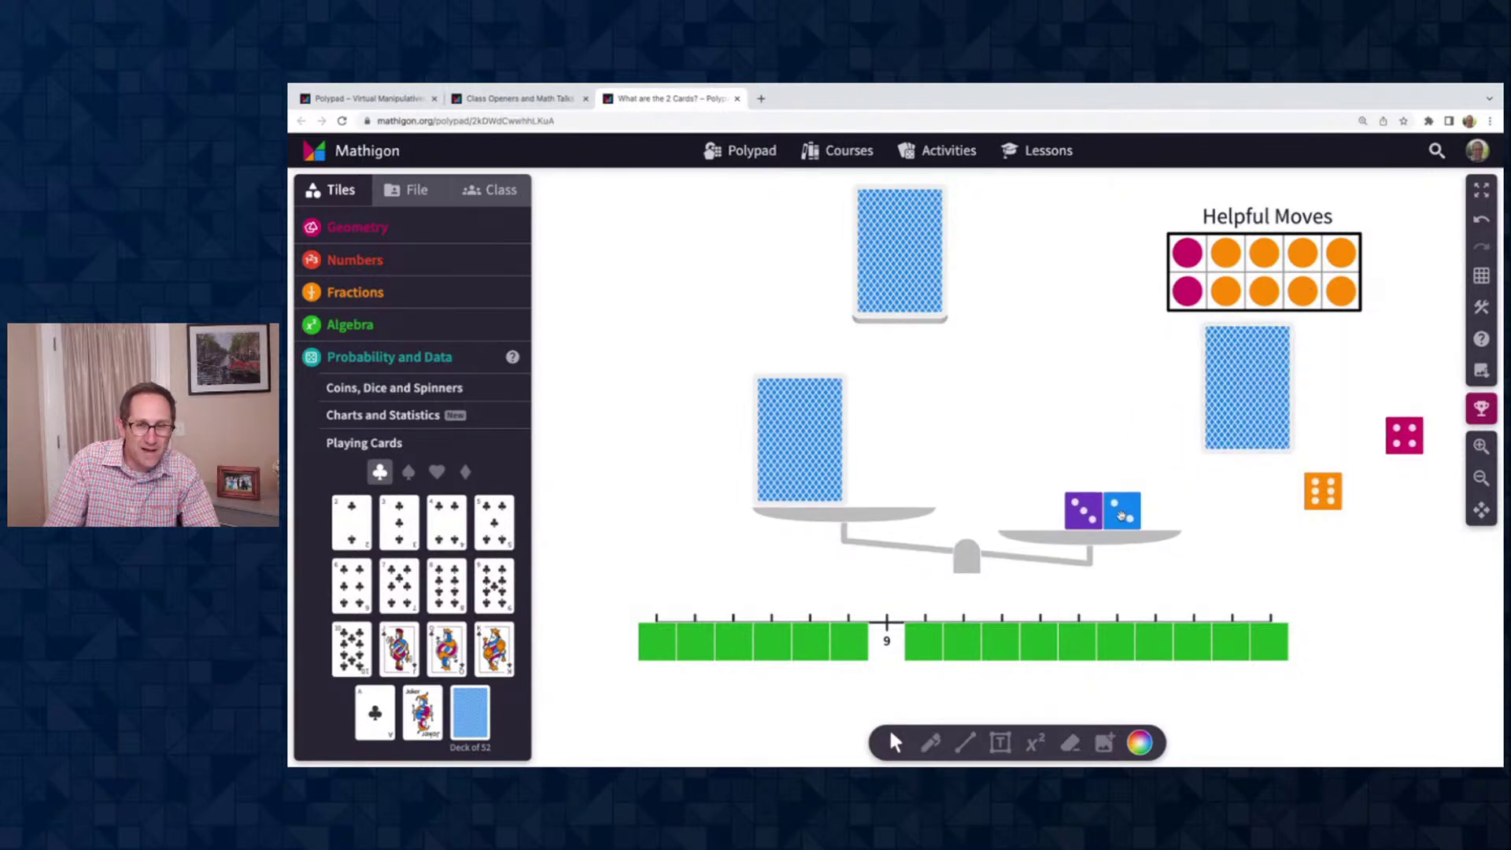
Move the blue die off the scale and flip both counters in the ten frame's second column
left_click(1223, 251)
left_click_drag(1120, 508, 1292, 530)
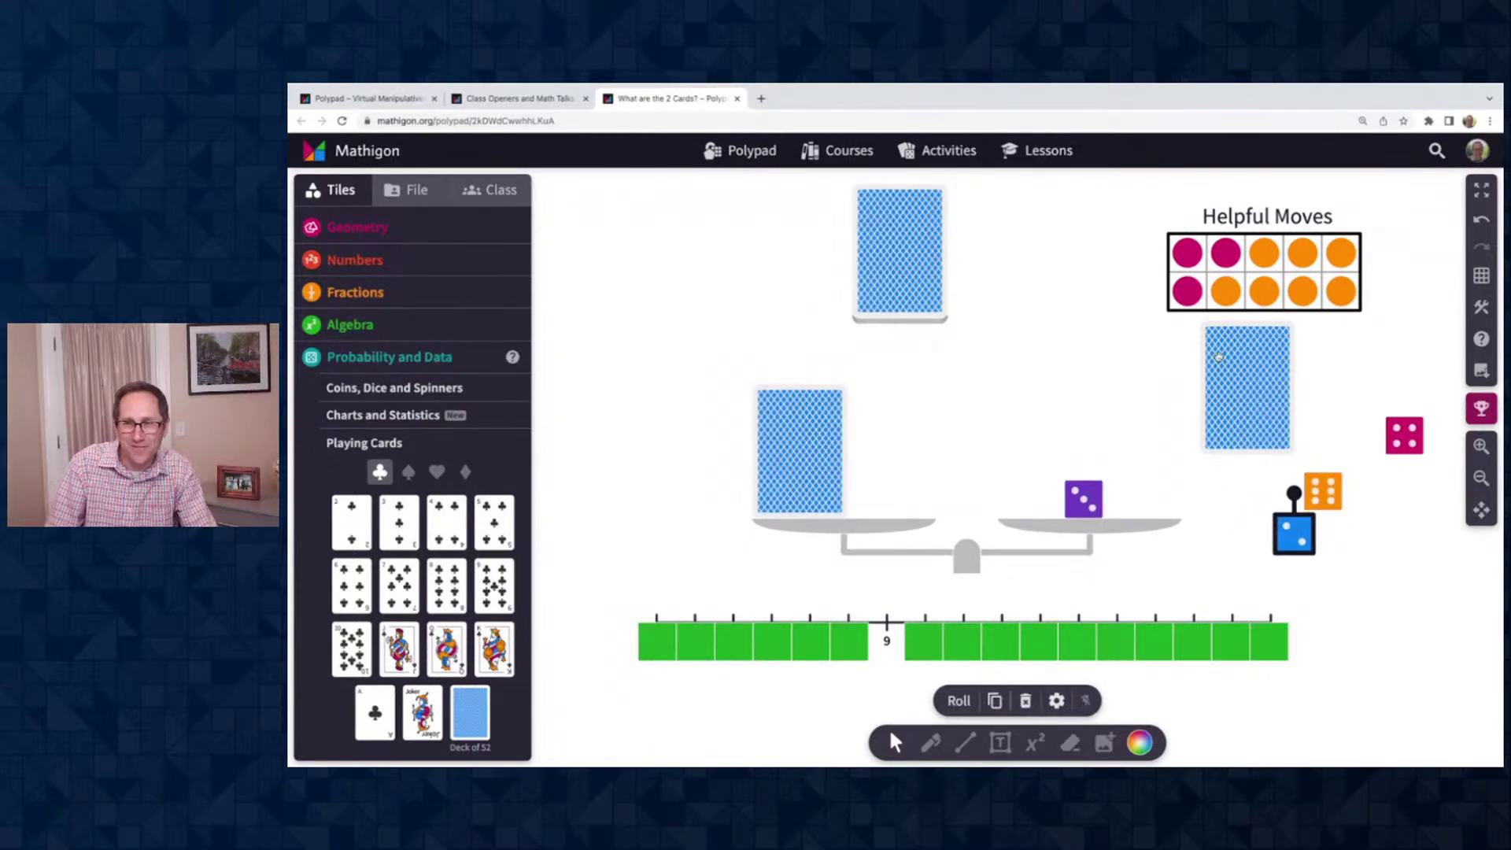
left_click(1225, 293)
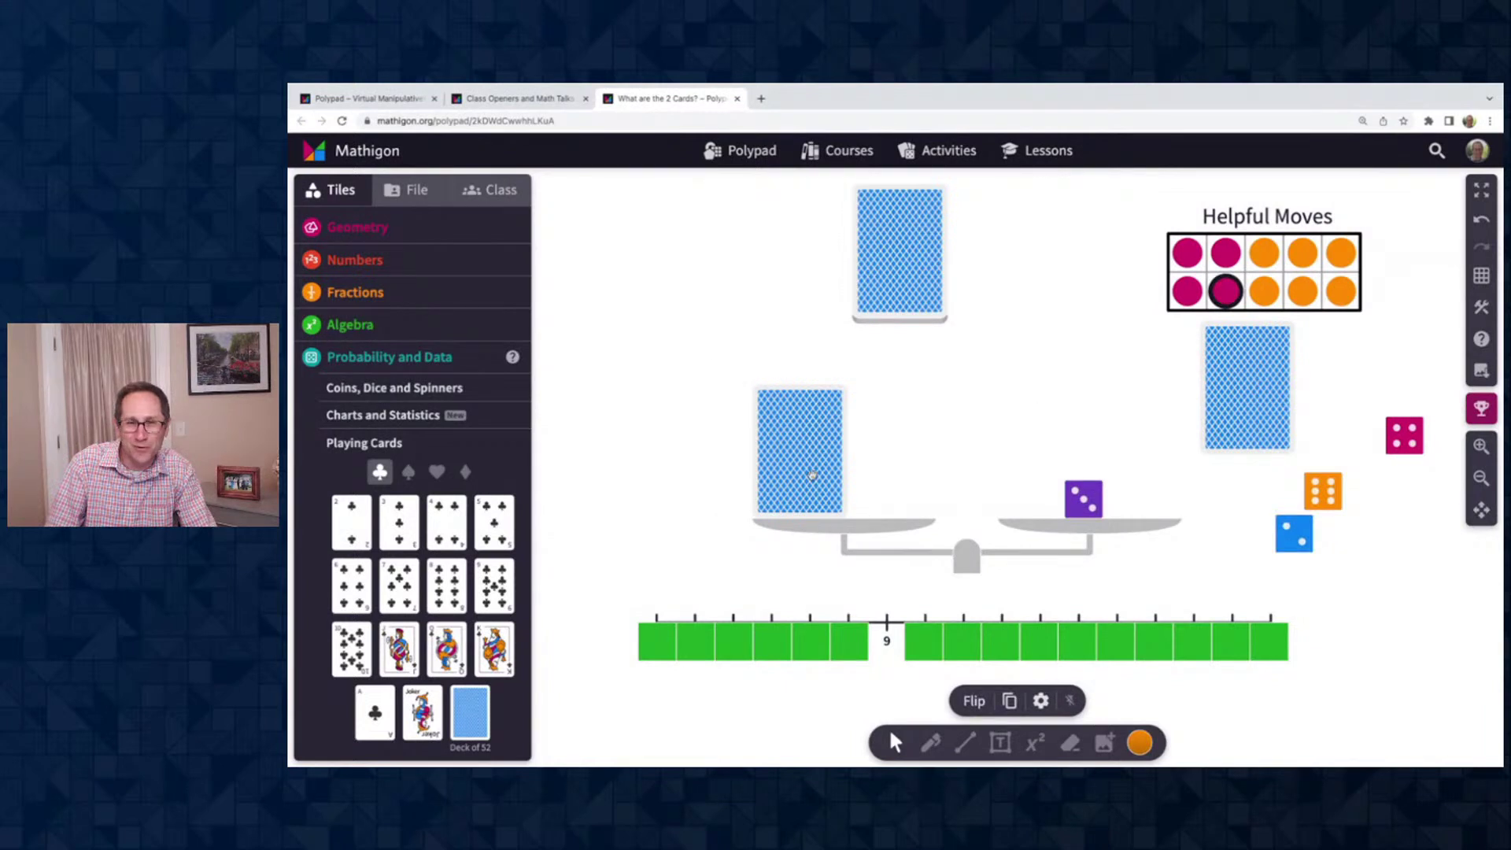
Turn over the card on the scale and the card set aside to reveal both faces
left_click(812, 475)
left_click(957, 697)
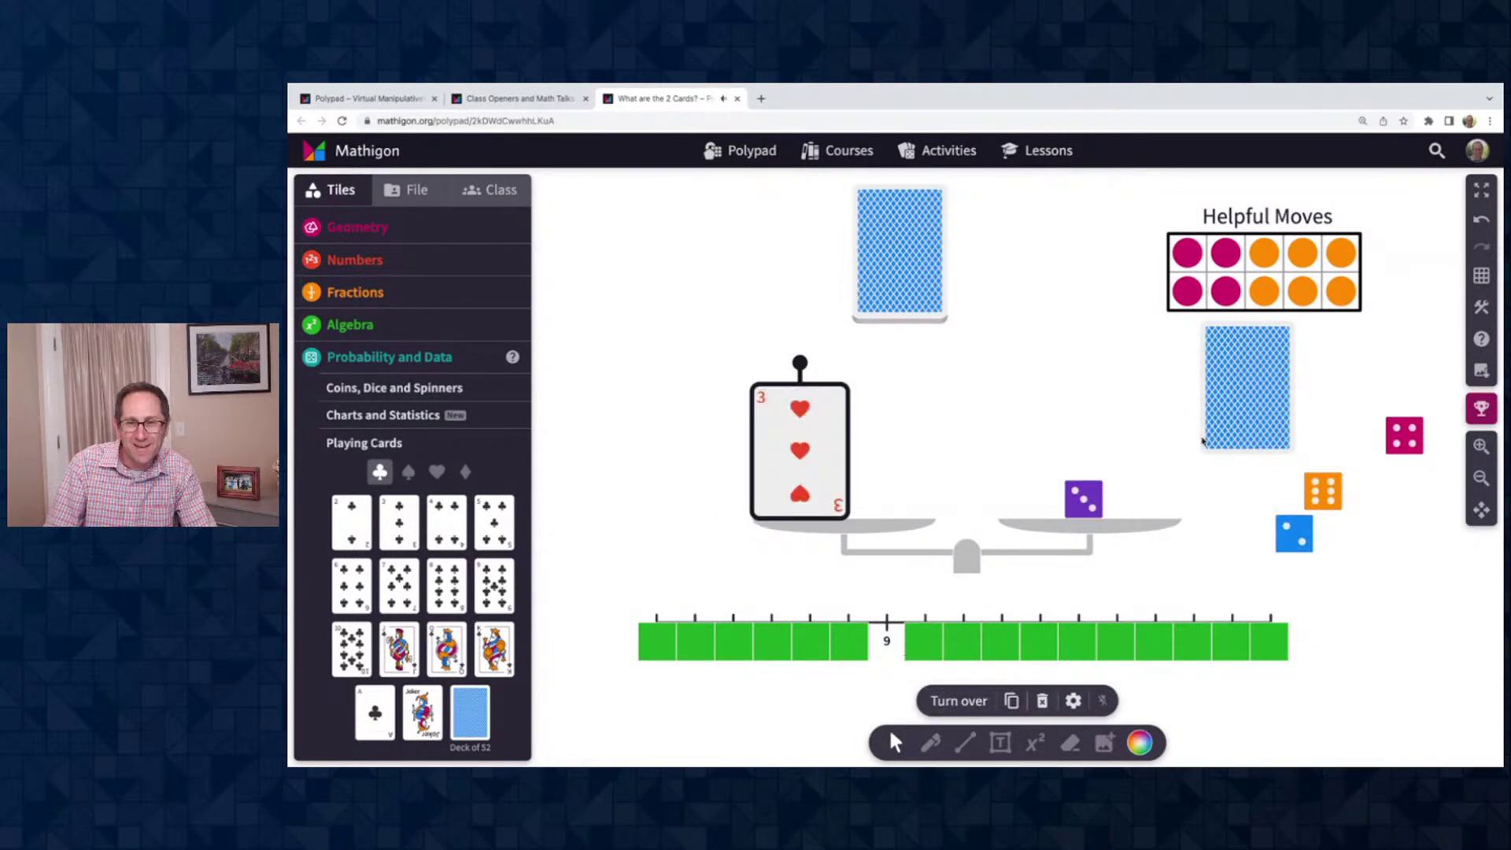
left_click(1219, 429)
left_click(954, 701)
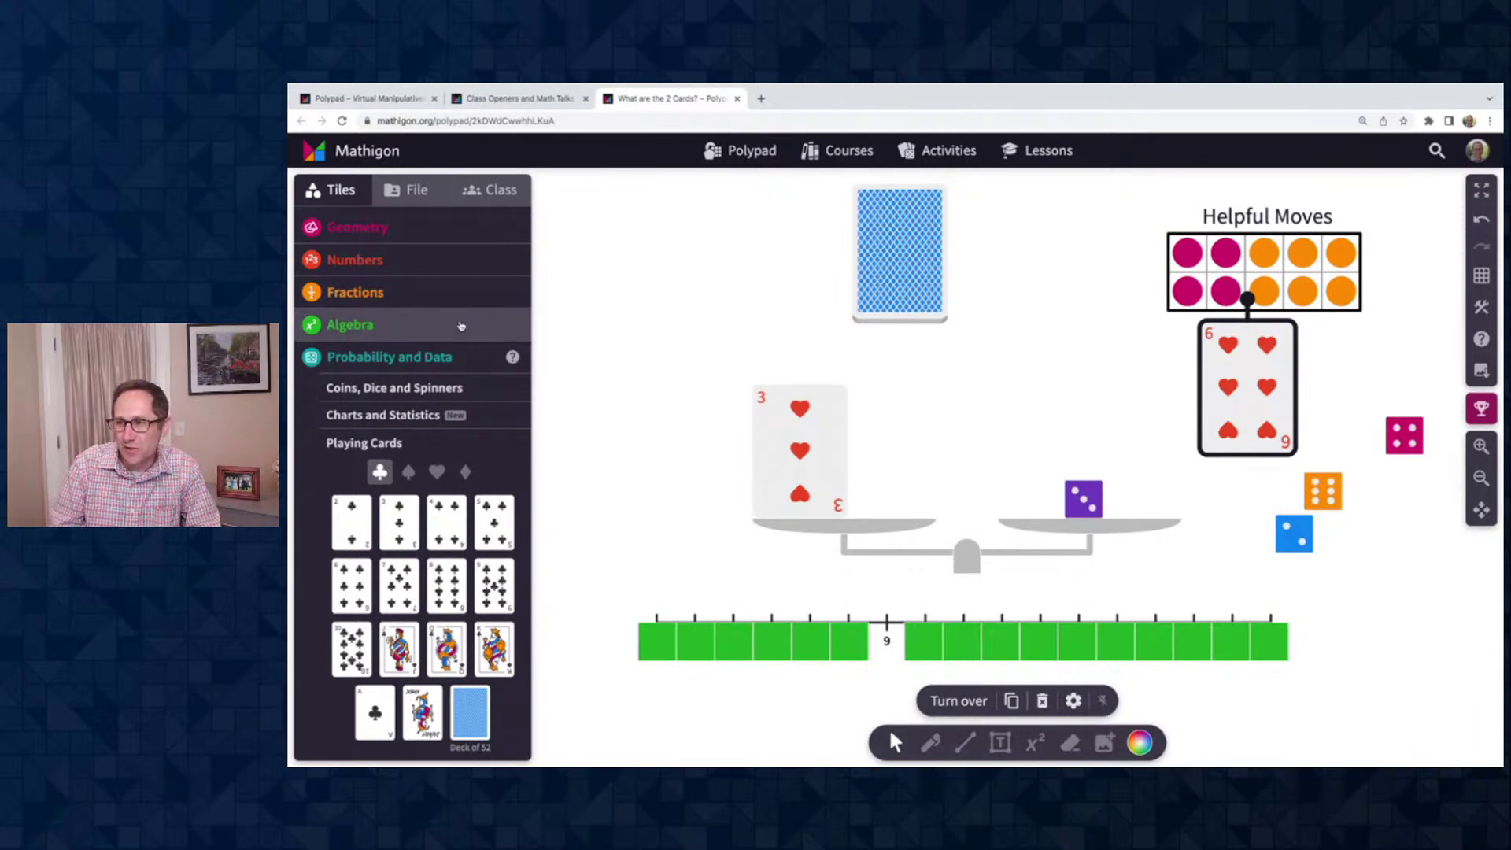
Open "Arrange 1-20" from the library's 00 Numbers and Fractions folder, discarding the unsaved changes, and select its web address
left_click(408, 191)
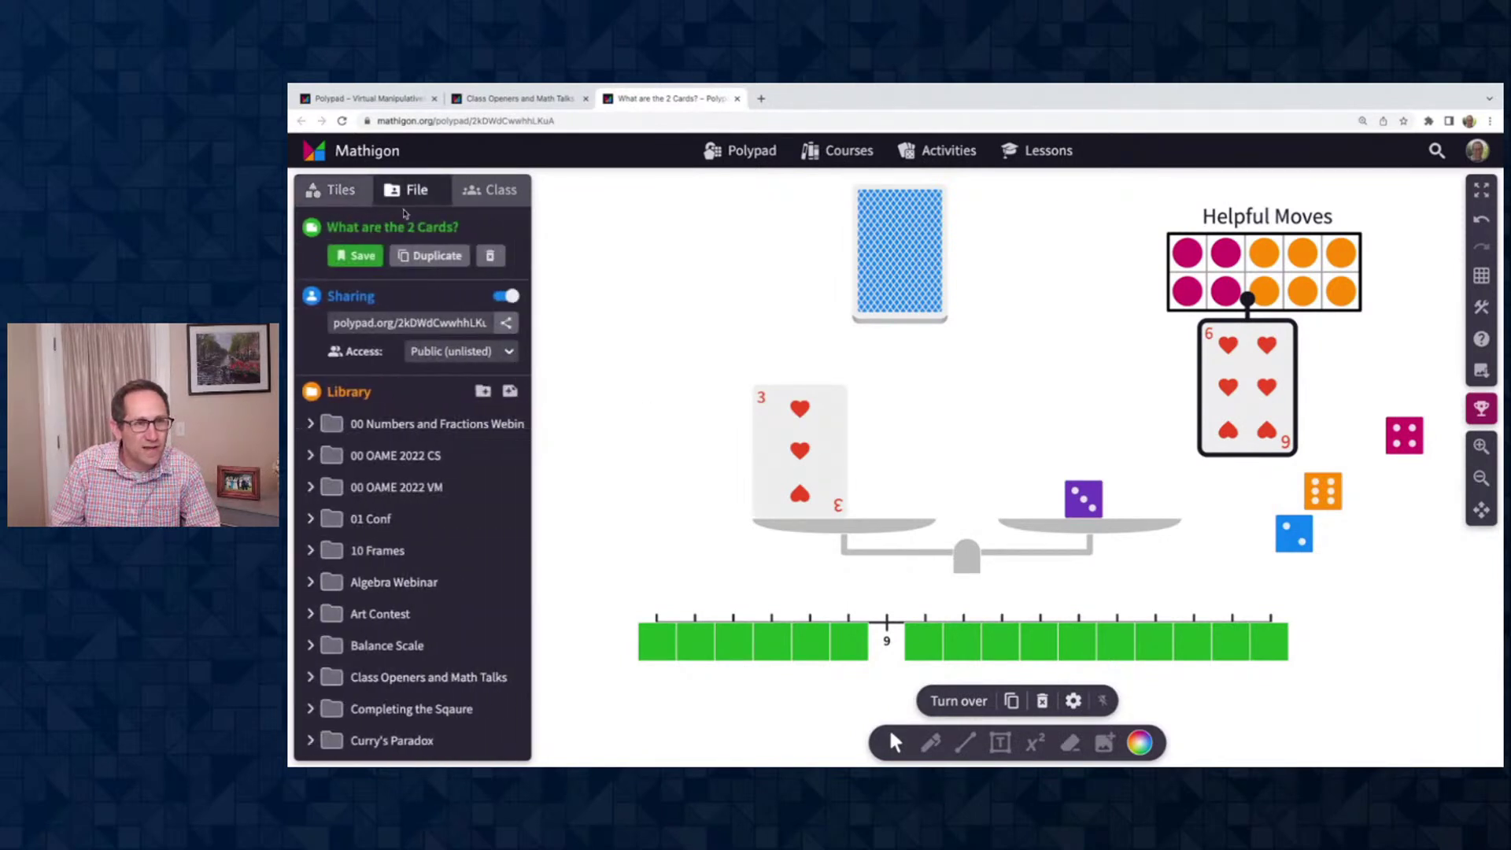
left_click(310, 423)
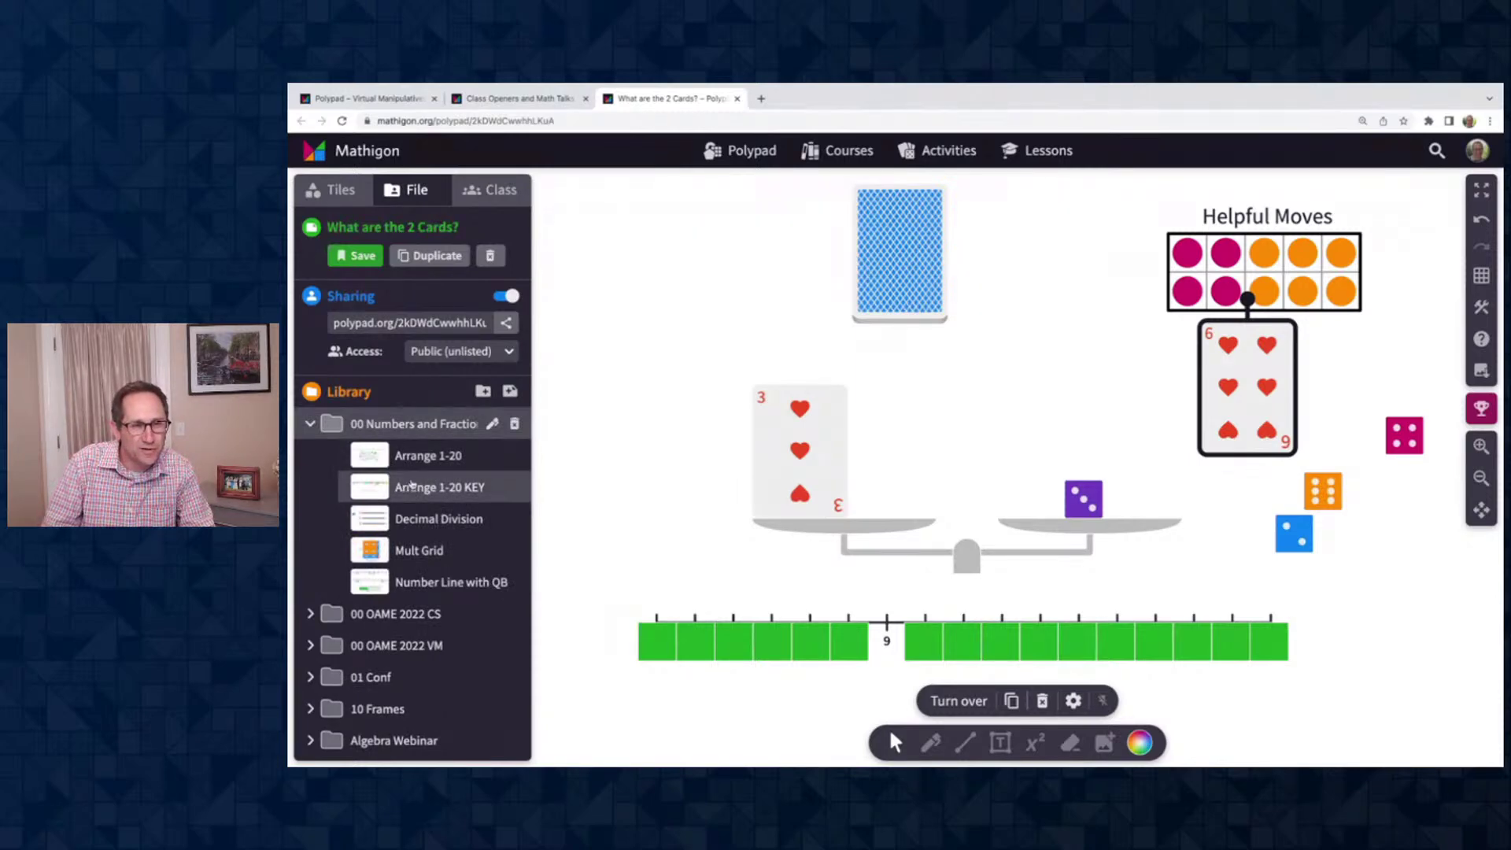
left_click(417, 456)
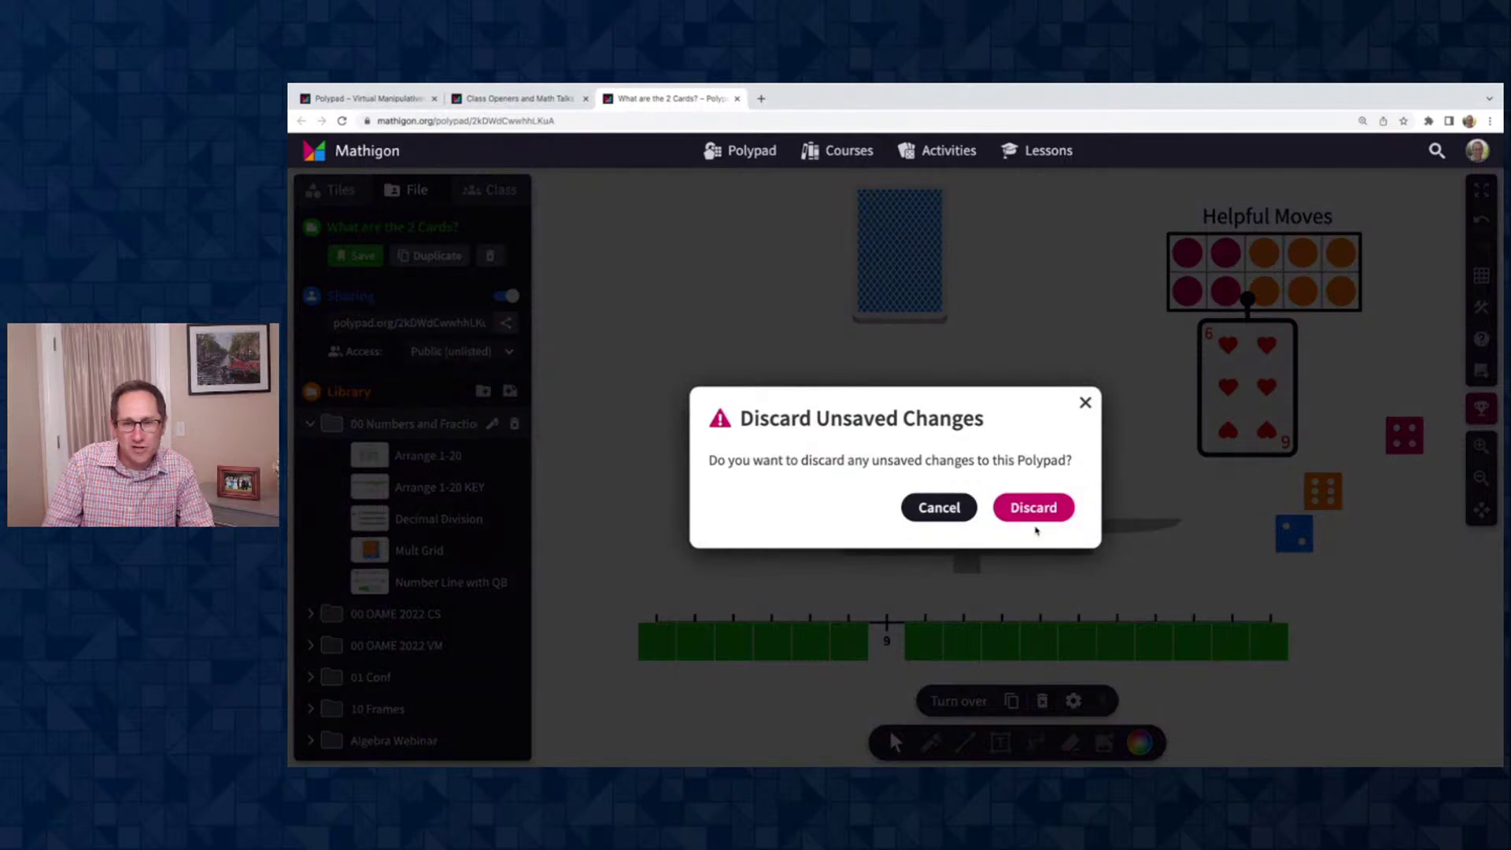
left_click(1035, 513)
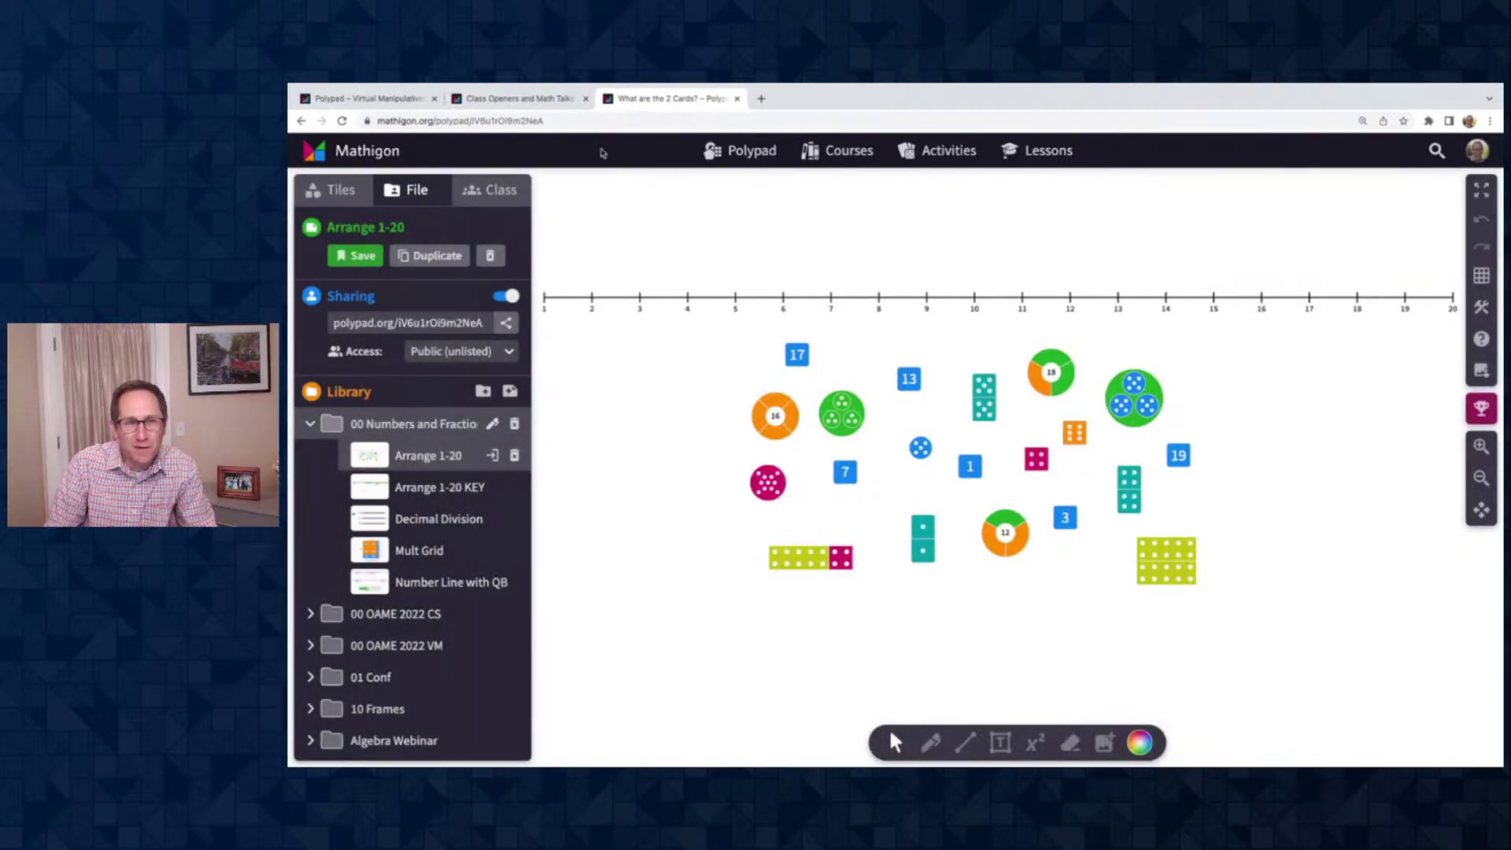
left_click(560, 120)
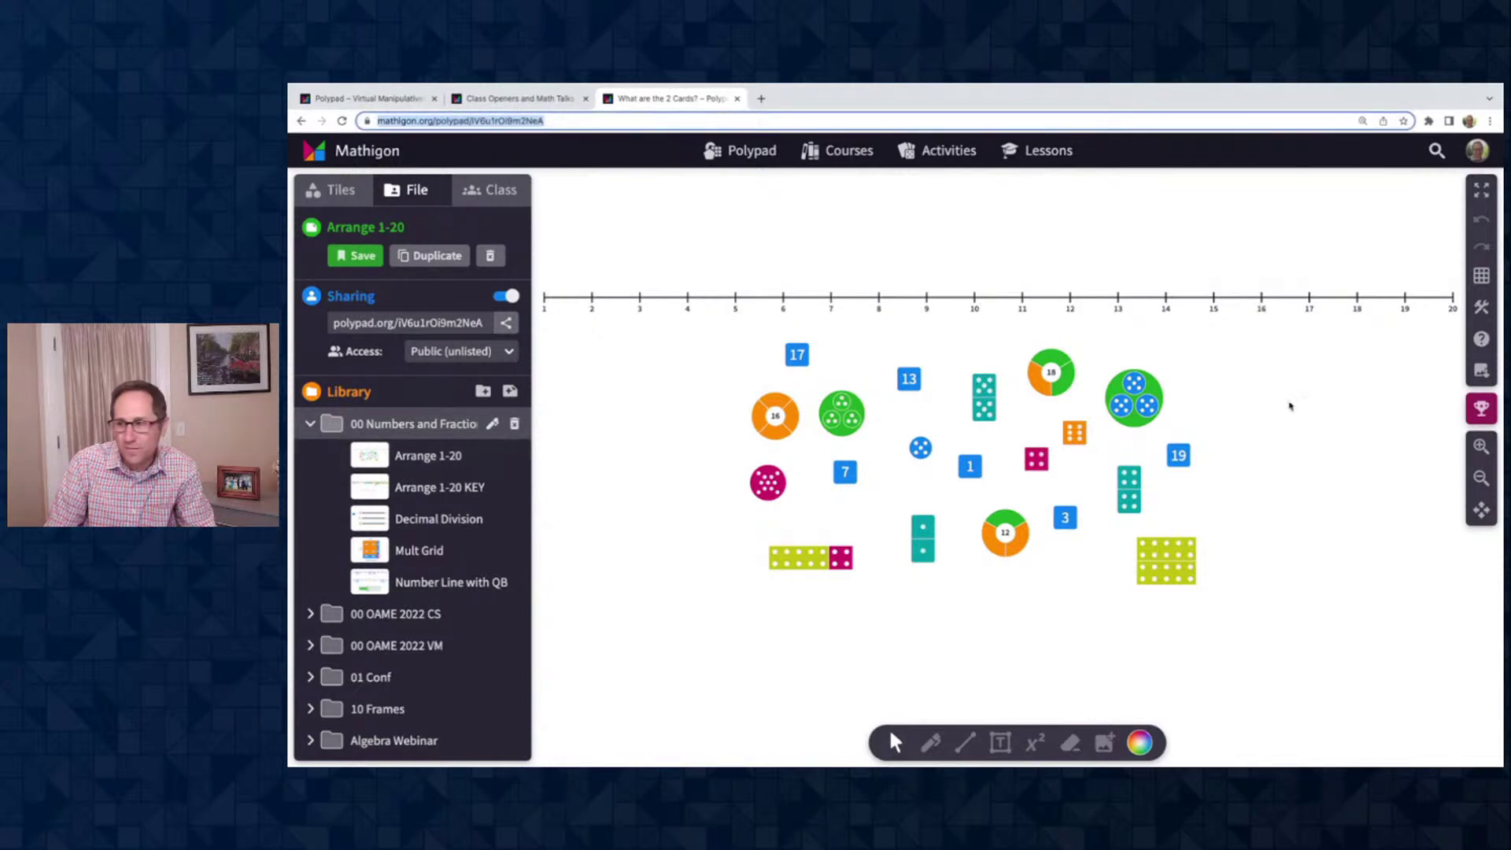
key("alt+Tab")
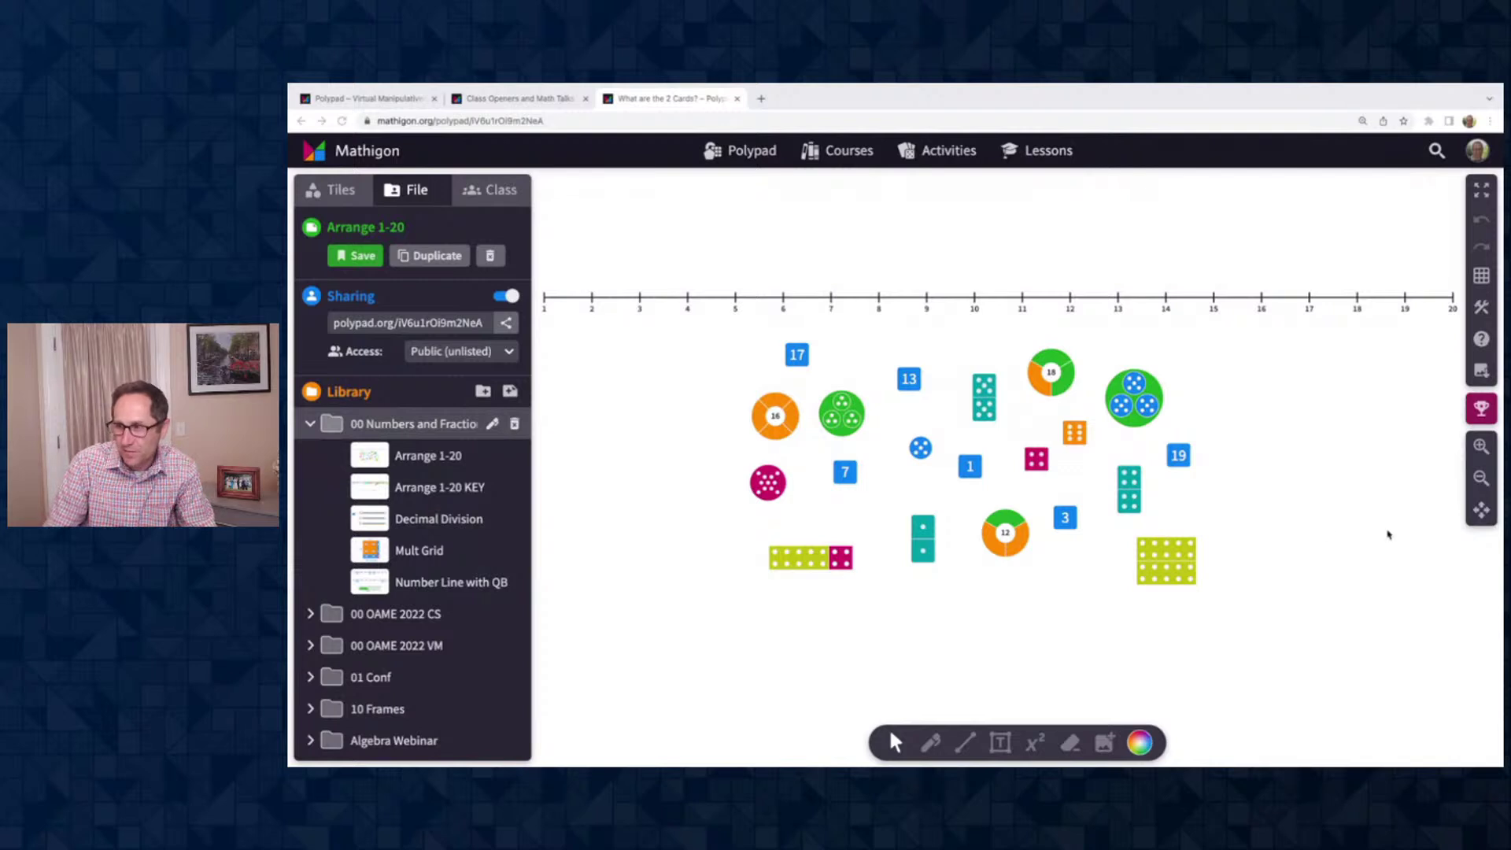
key("alt+Tab")
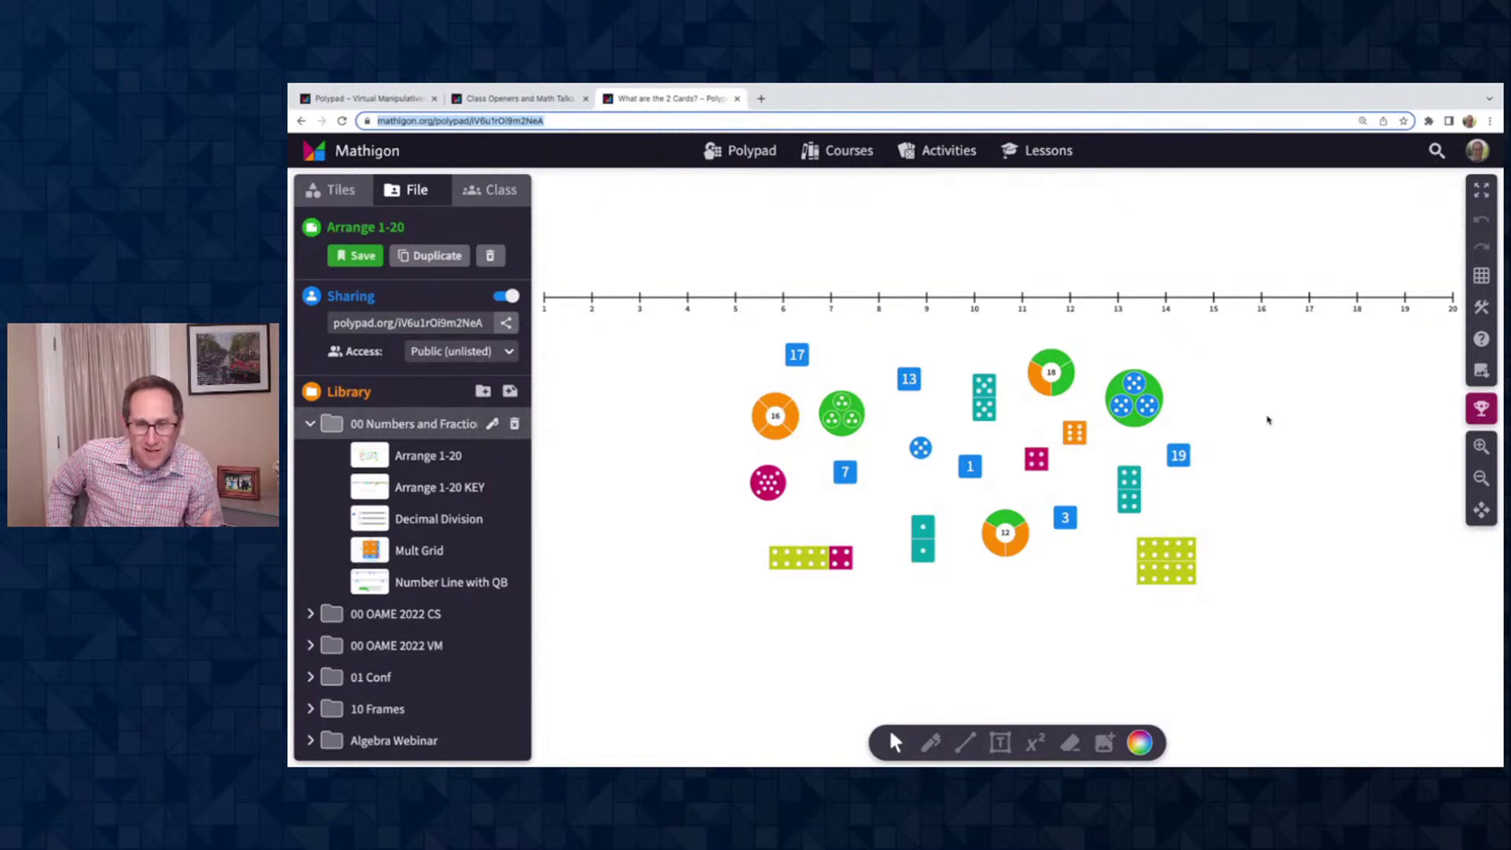
Place the 1 card, the two-dot domino, the 3 card and the magenta 4 die under 1 to 4 on the number line
left_click_drag(970, 466, 545, 321)
left_click(959, 500)
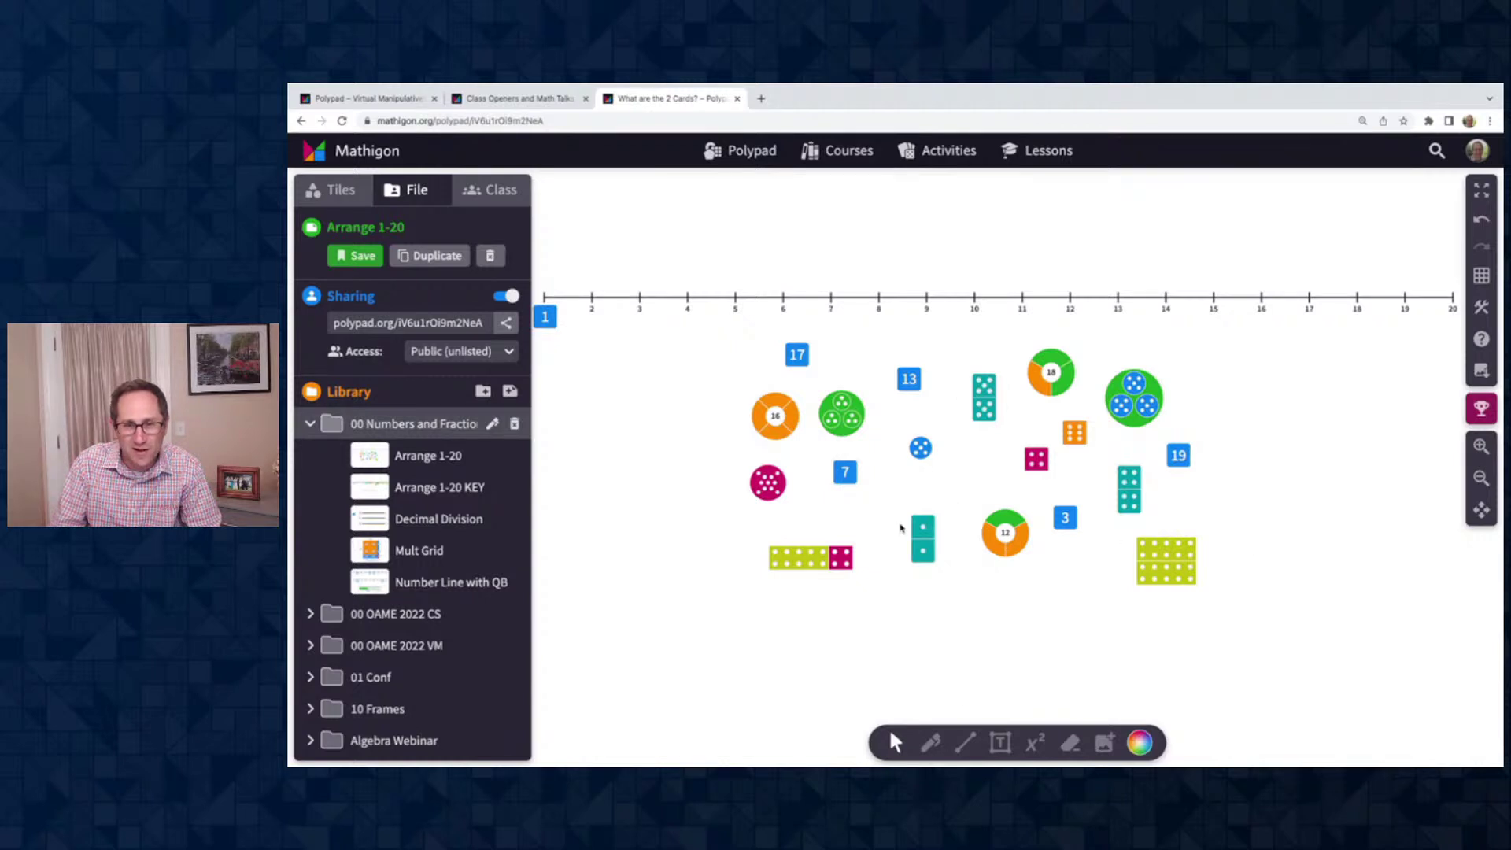
left_click_drag(925, 551, 594, 340)
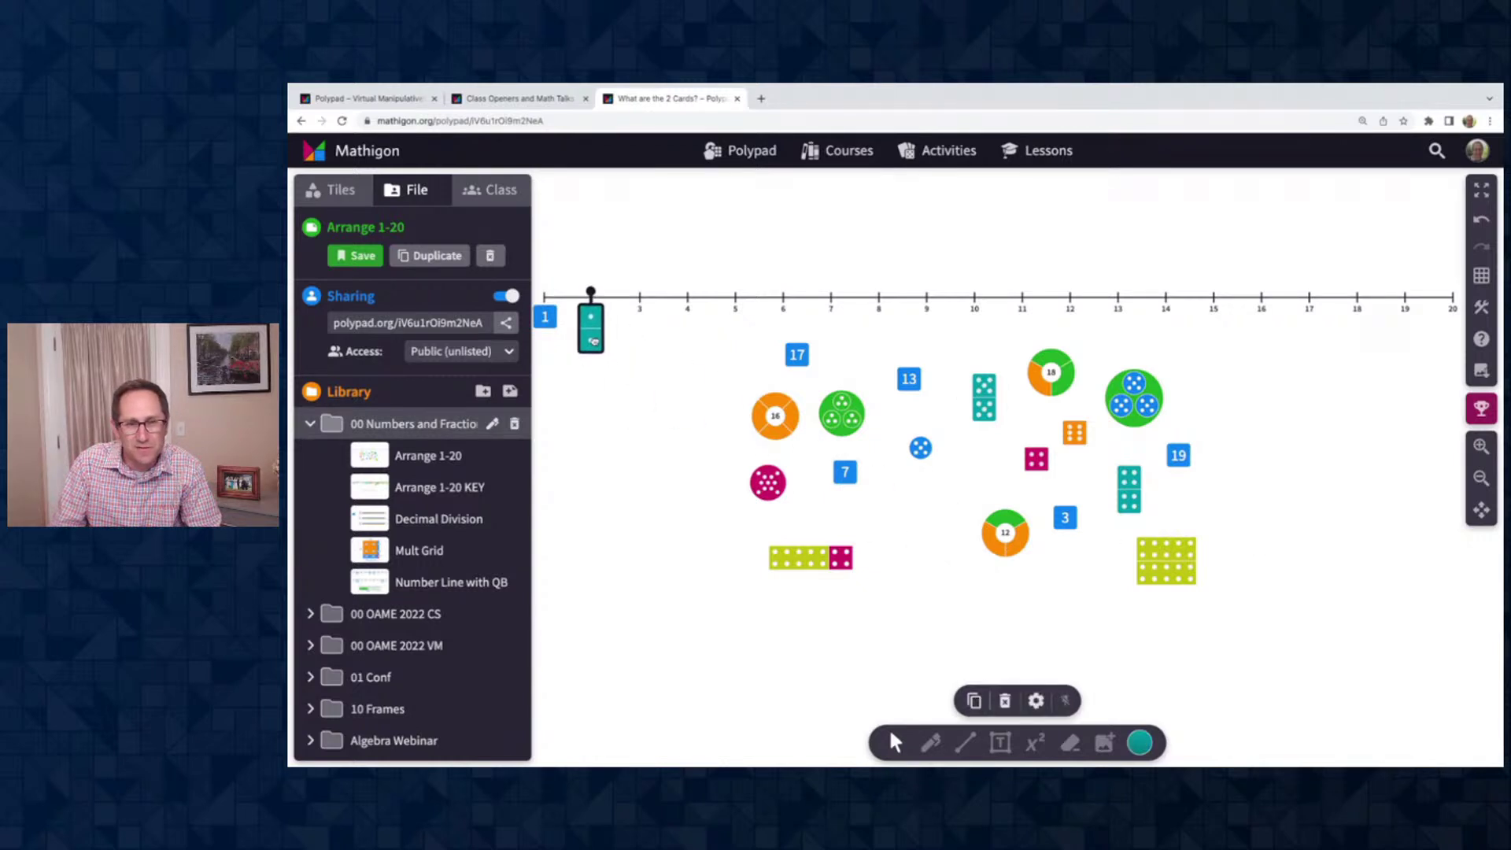
left_click_drag(1065, 518, 639, 317)
left_click_drag(1036, 458, 684, 315)
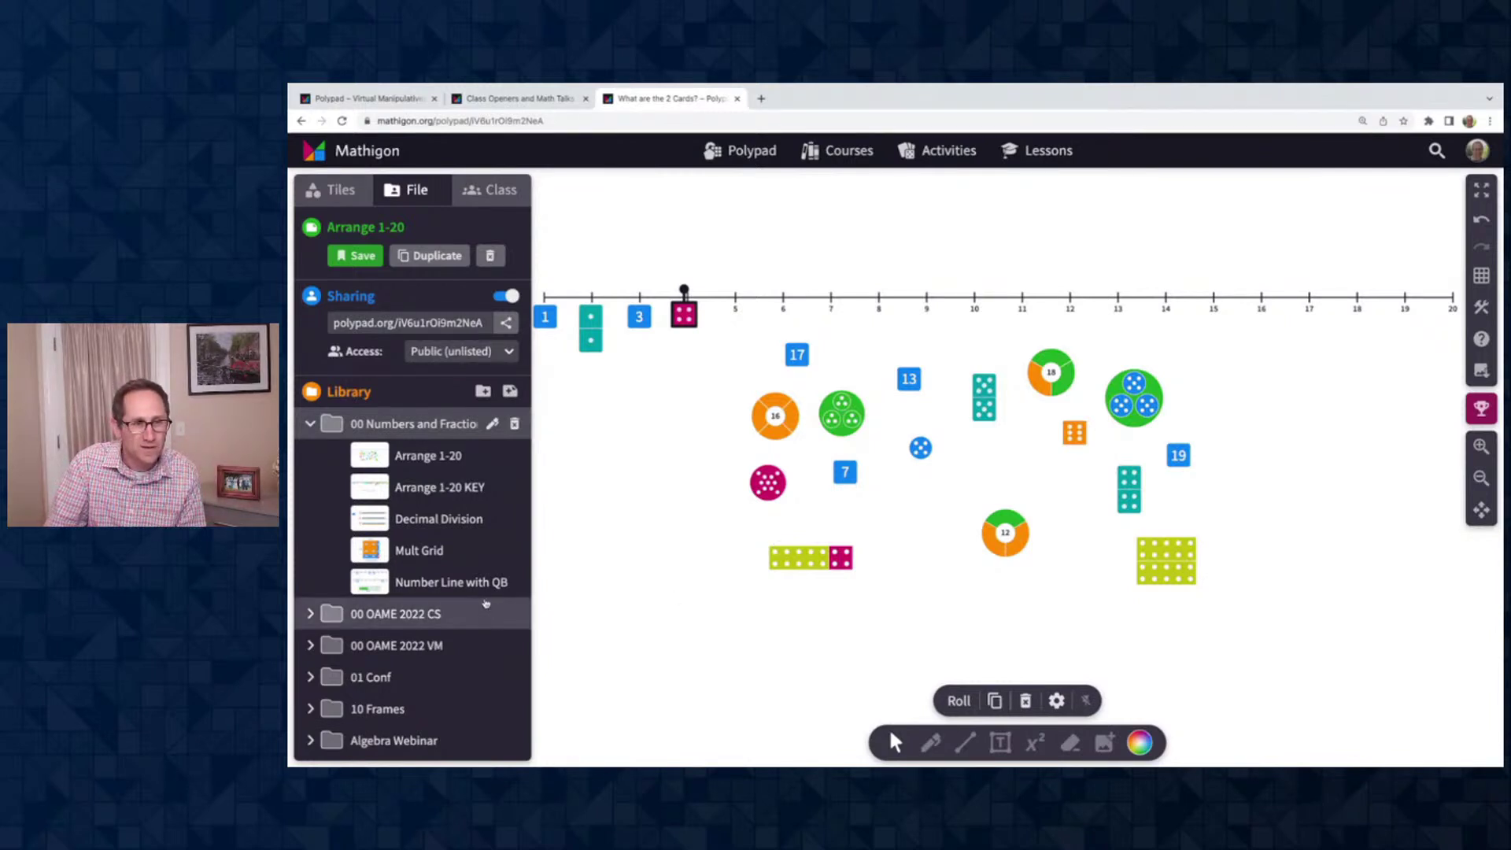
Open "Arrange 1-20 KEY" from the library, discarding the unsaved changes, and shift the balance scale slightly down
left_click(435, 489)
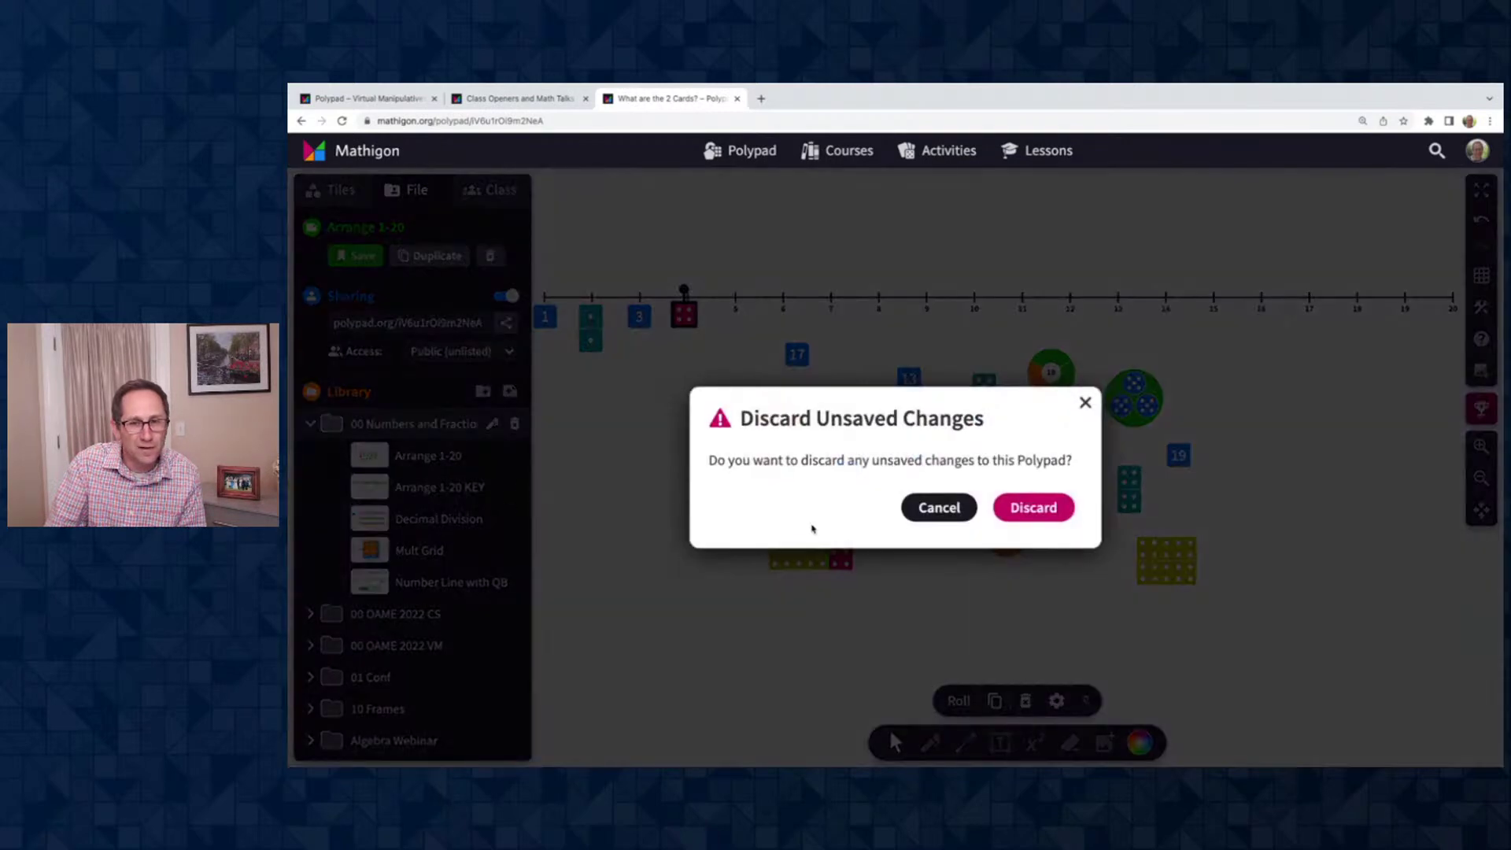
left_click(1032, 509)
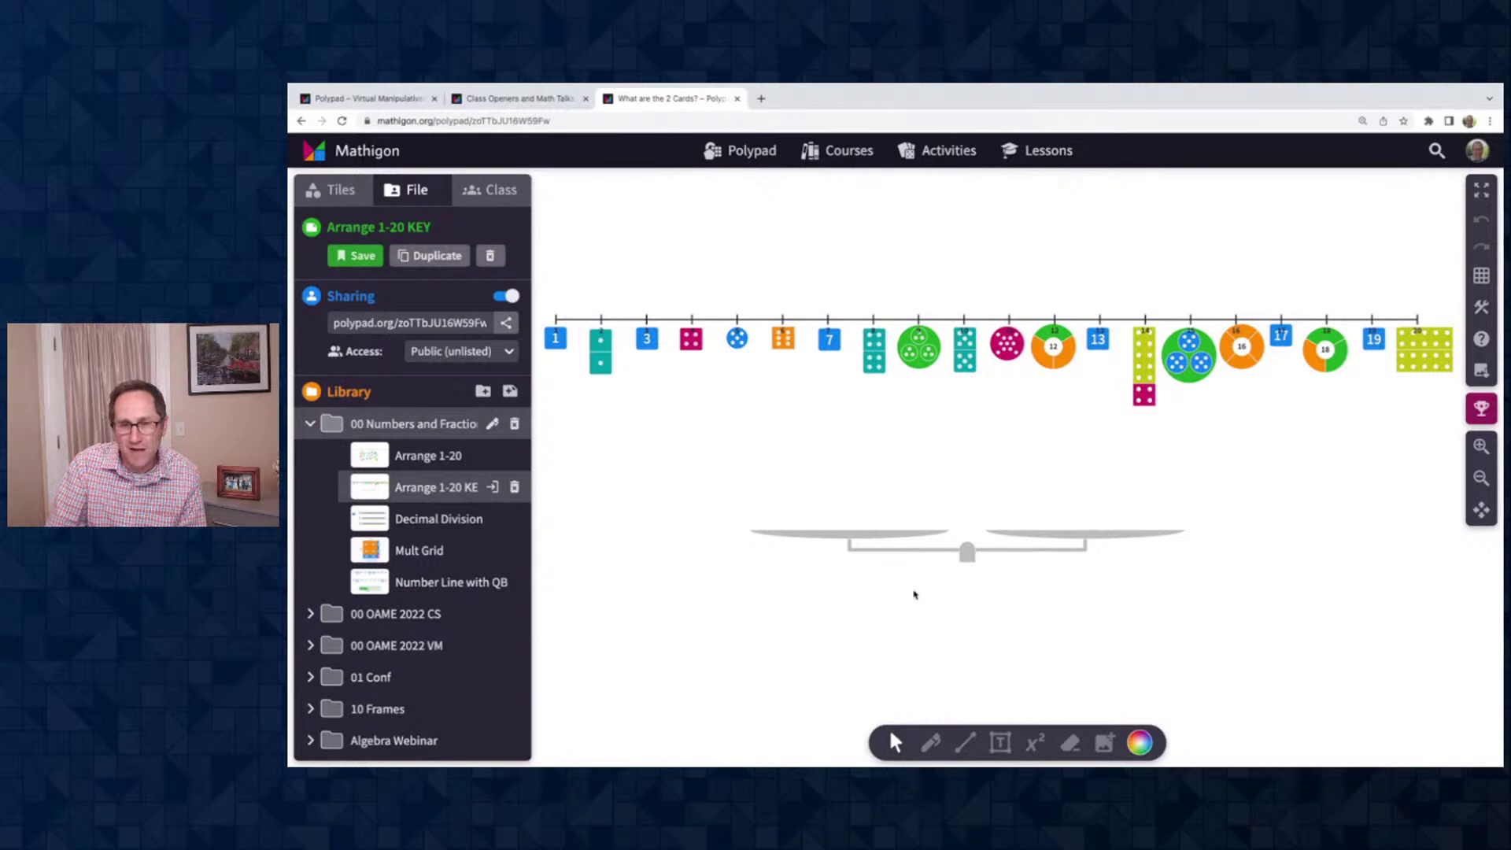
left_click_drag(958, 546, 963, 565)
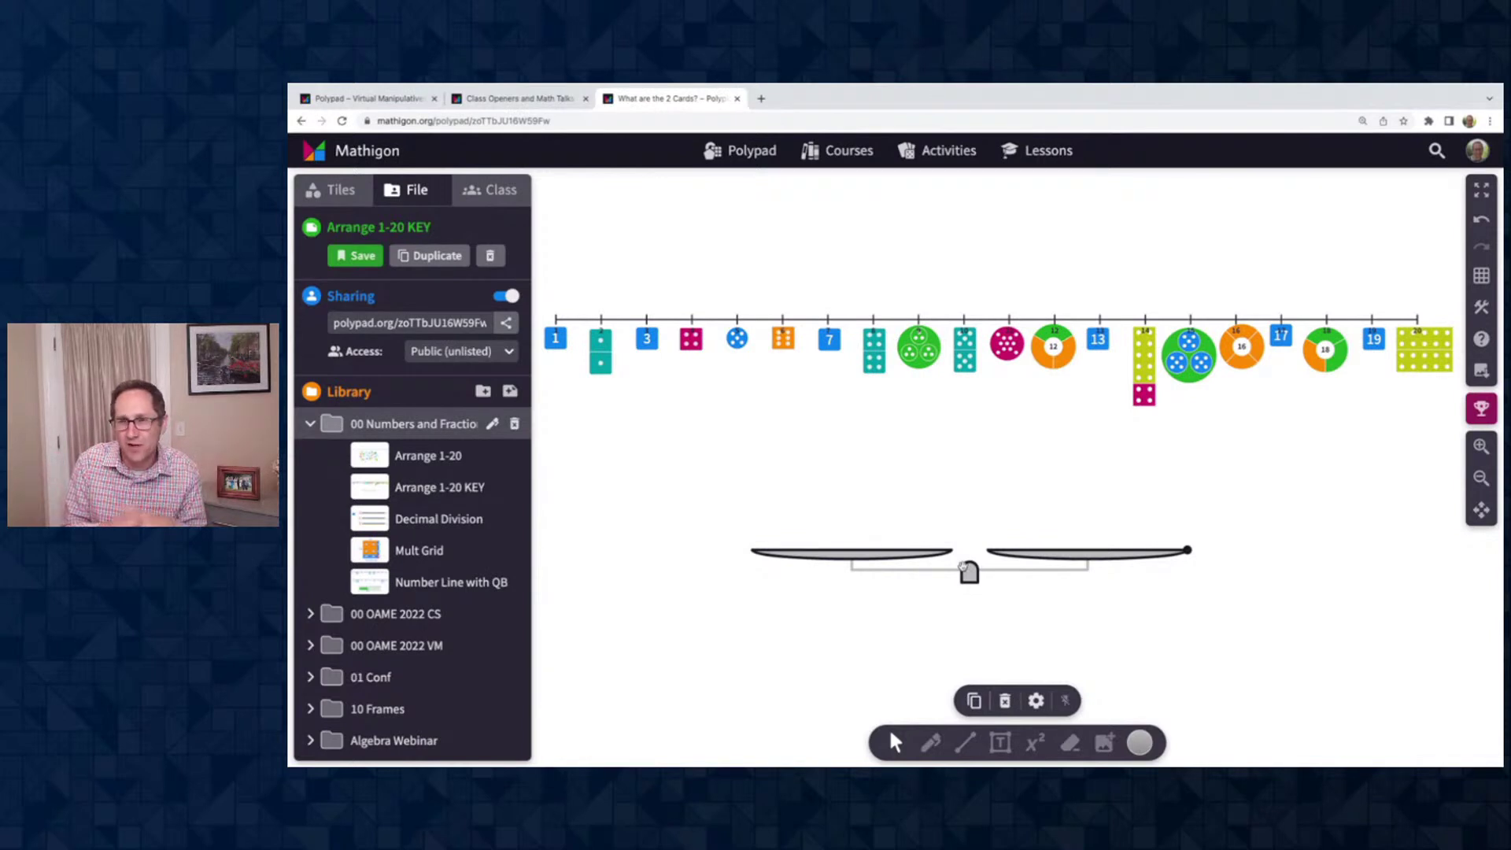
Place the 7 card and five-dot circle on the scale's left pan, and the ten-dot and two-dot dominoes on its right pan
left_click_drag(829, 339, 807, 515)
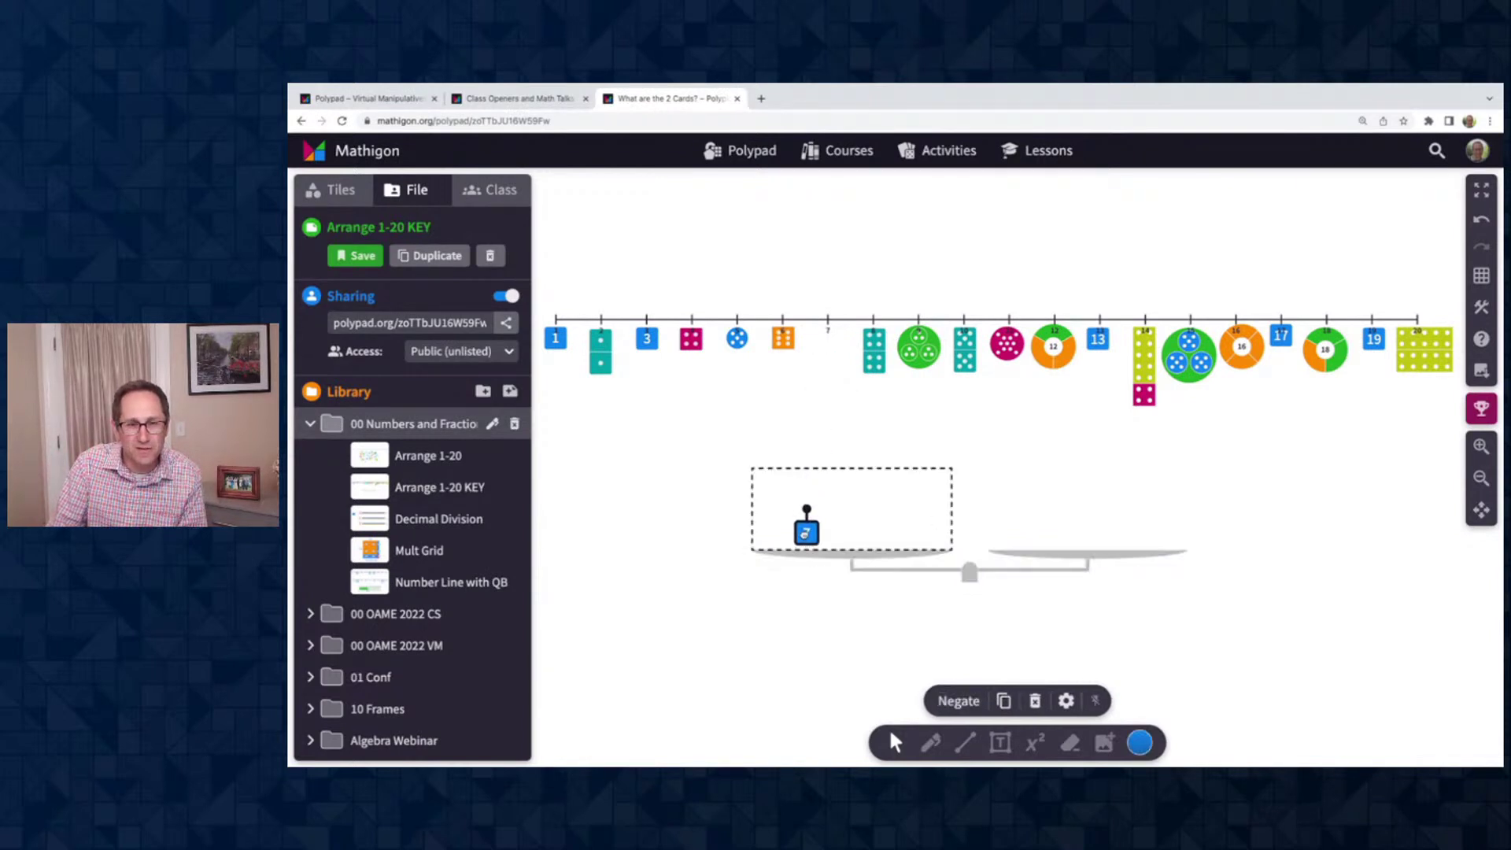
left_click_drag(737, 338, 869, 525)
left_click_drag(964, 350, 1053, 494)
left_click_drag(600, 350, 1107, 503)
Select the four tiles on the scale together and move them to the empty area below it on the left
left_click_drag(793, 480, 1118, 548)
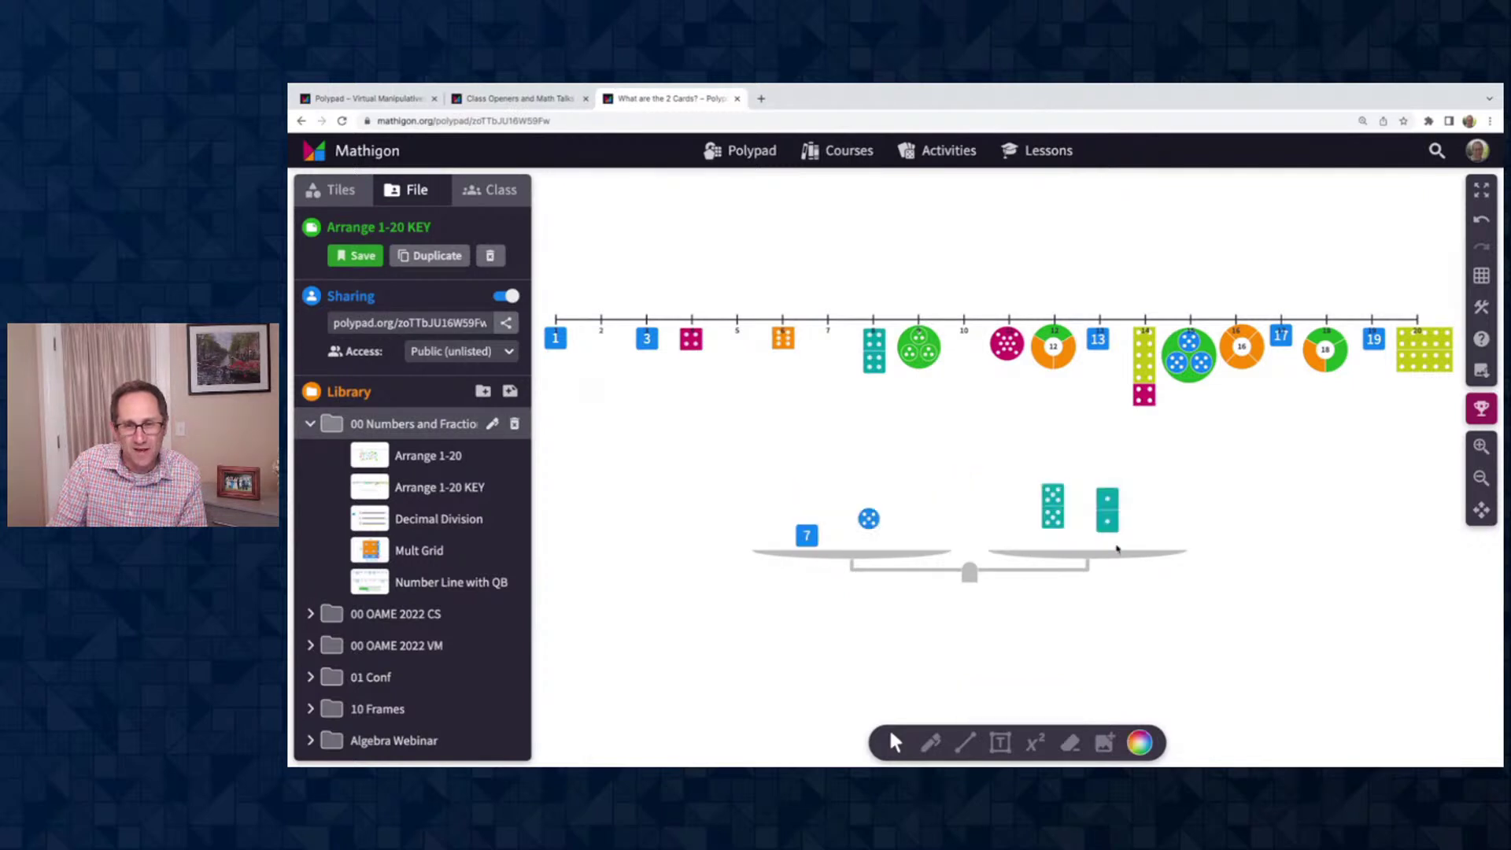
left_click_drag(754, 476, 1100, 536)
left_click(762, 468)
left_click_drag(763, 468, 881, 651)
left_click(971, 449)
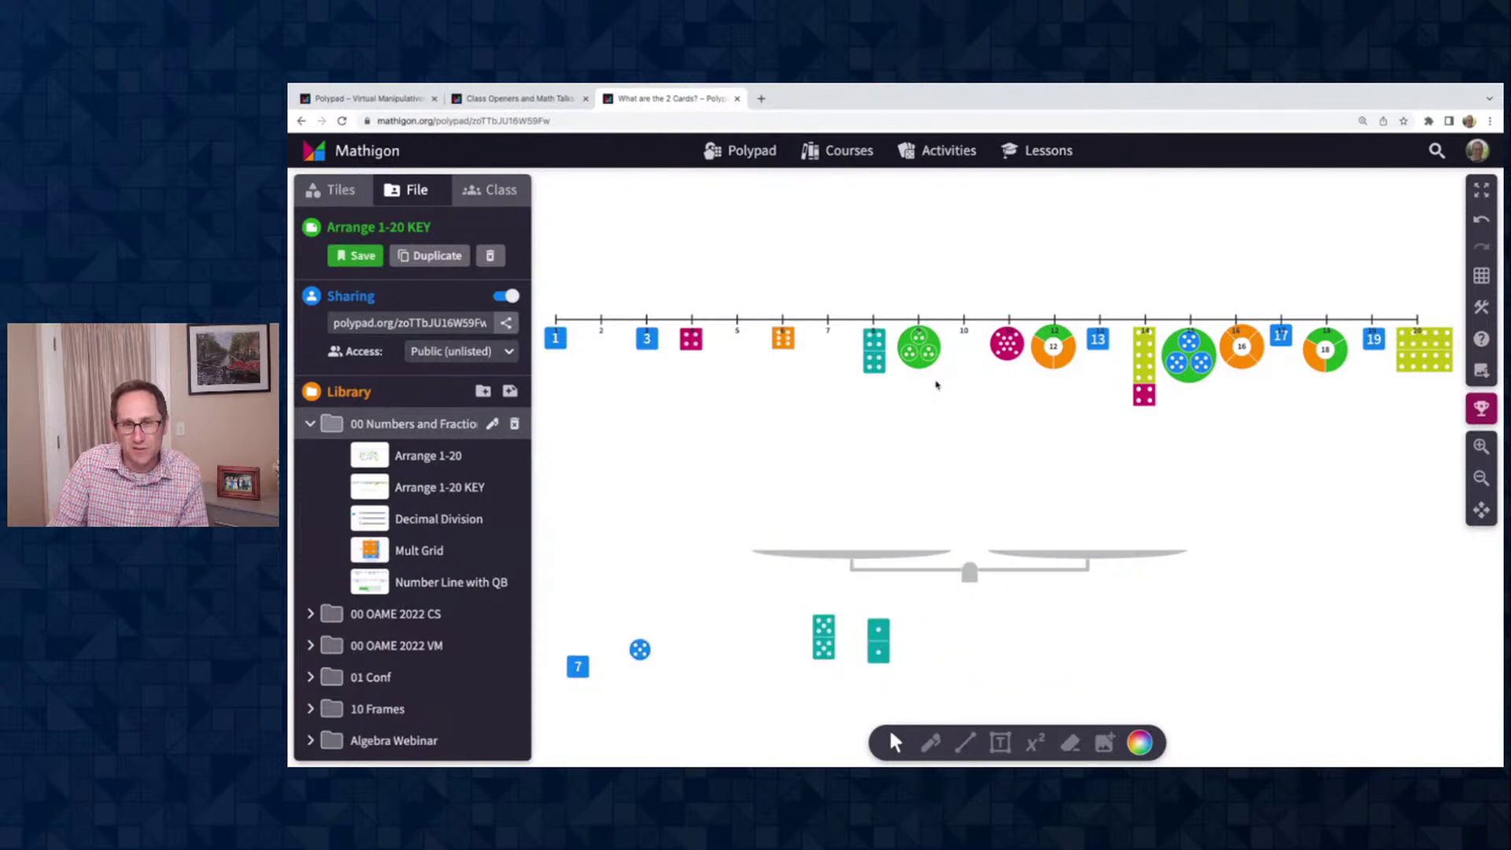
Place the green nine-dot circle and magenta 4 die on the scale's left pan, and the 12 factor circle and 1 card on its right pan
left_click(925, 356)
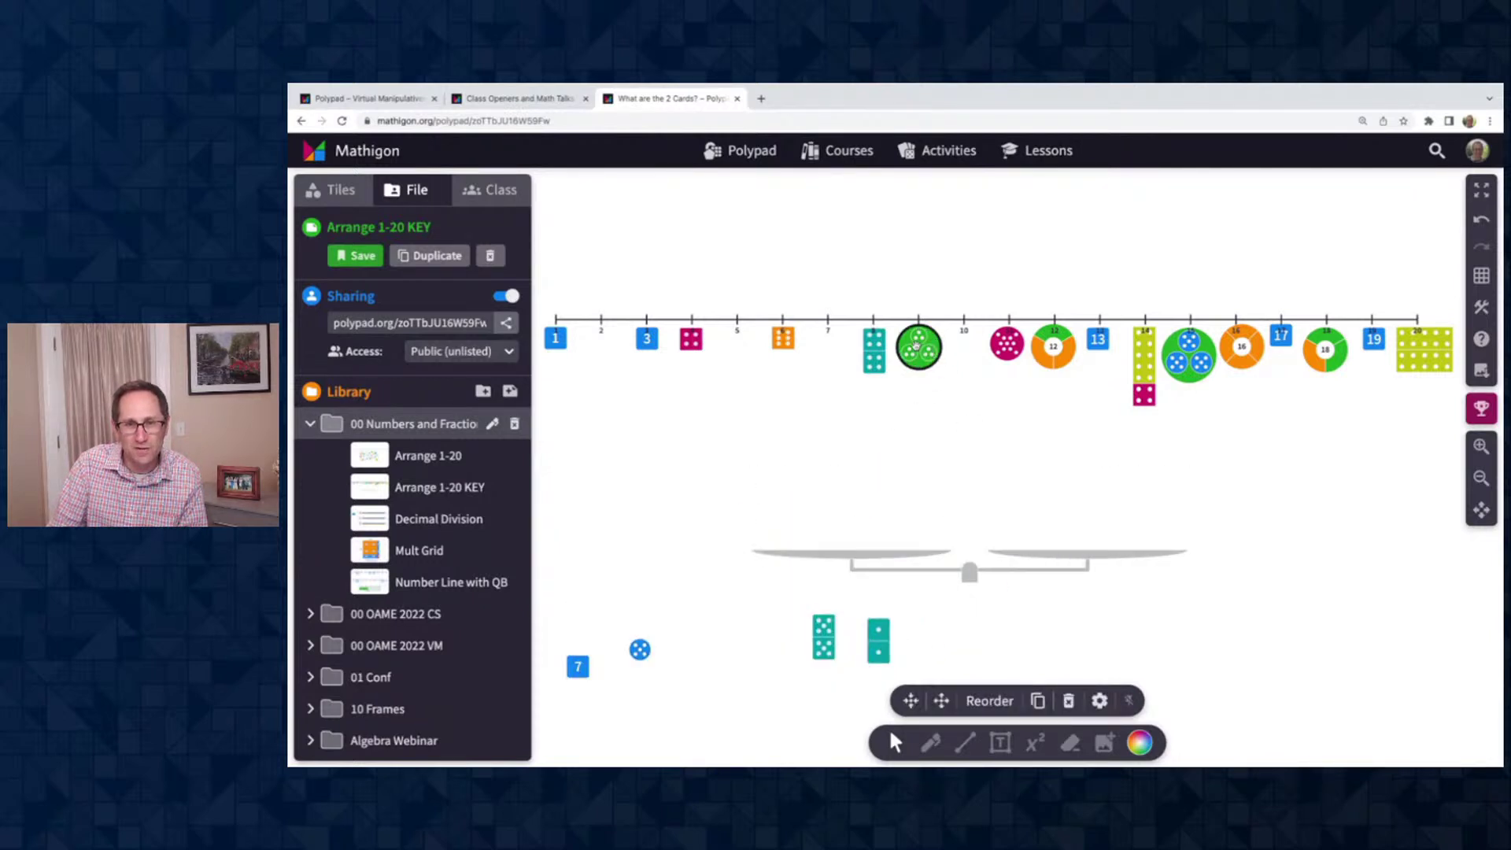
left_click_drag(901, 337, 826, 480)
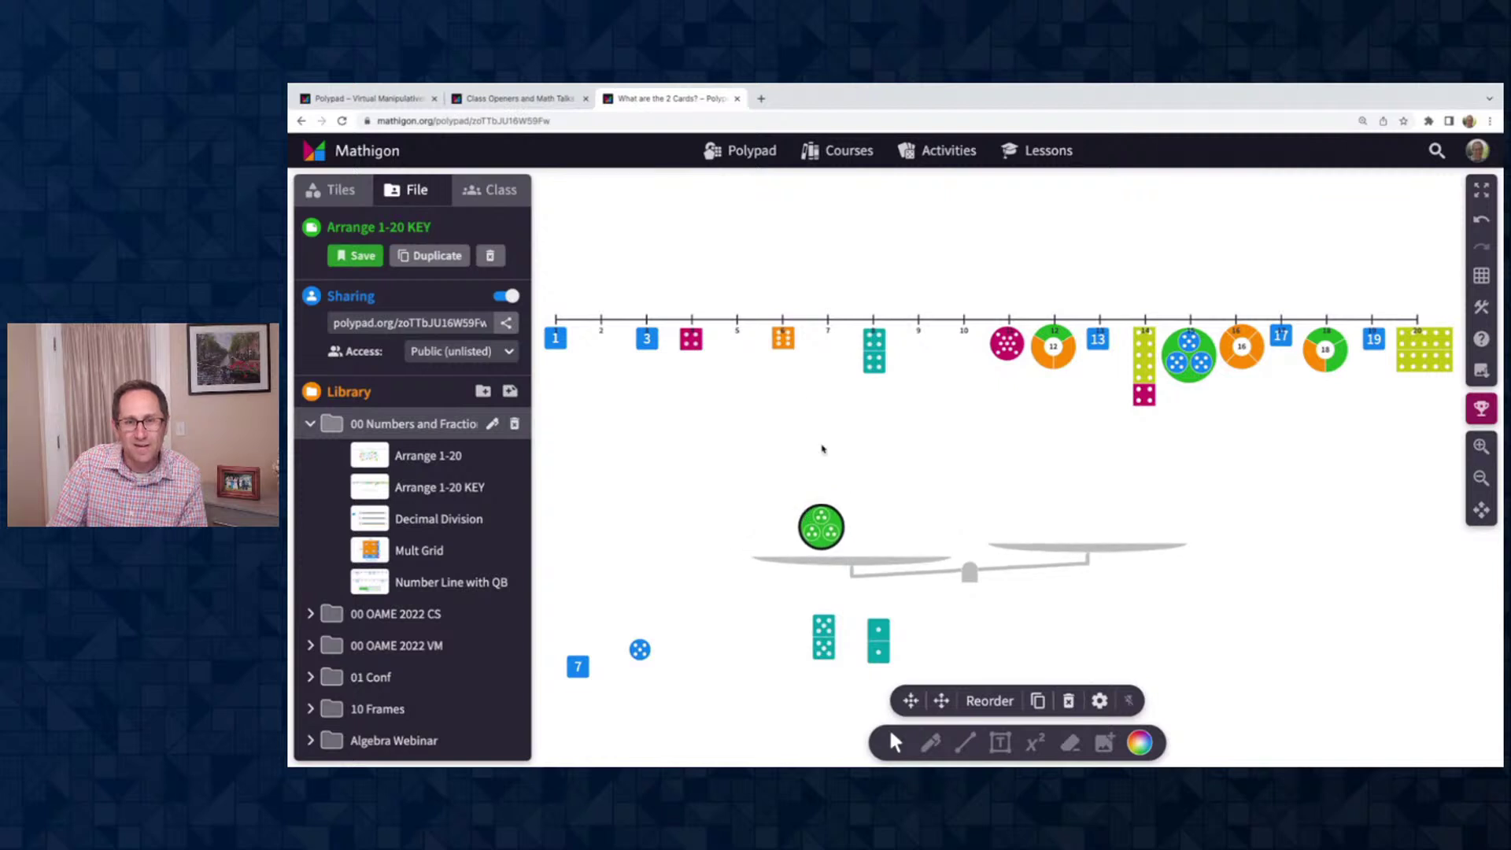
left_click_drag(698, 347, 890, 539)
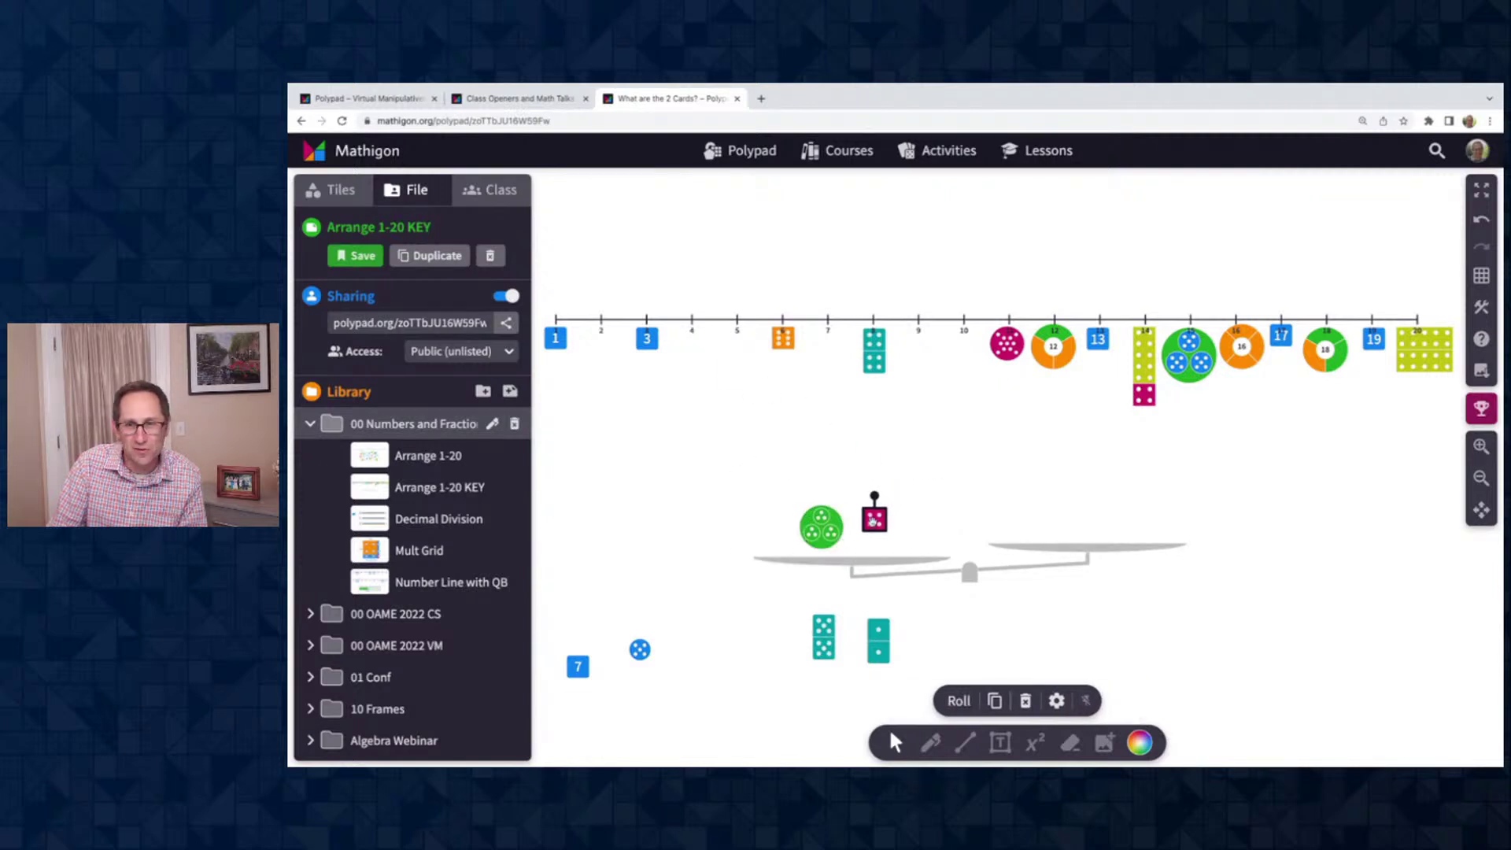
left_click_drag(1054, 344, 1046, 508)
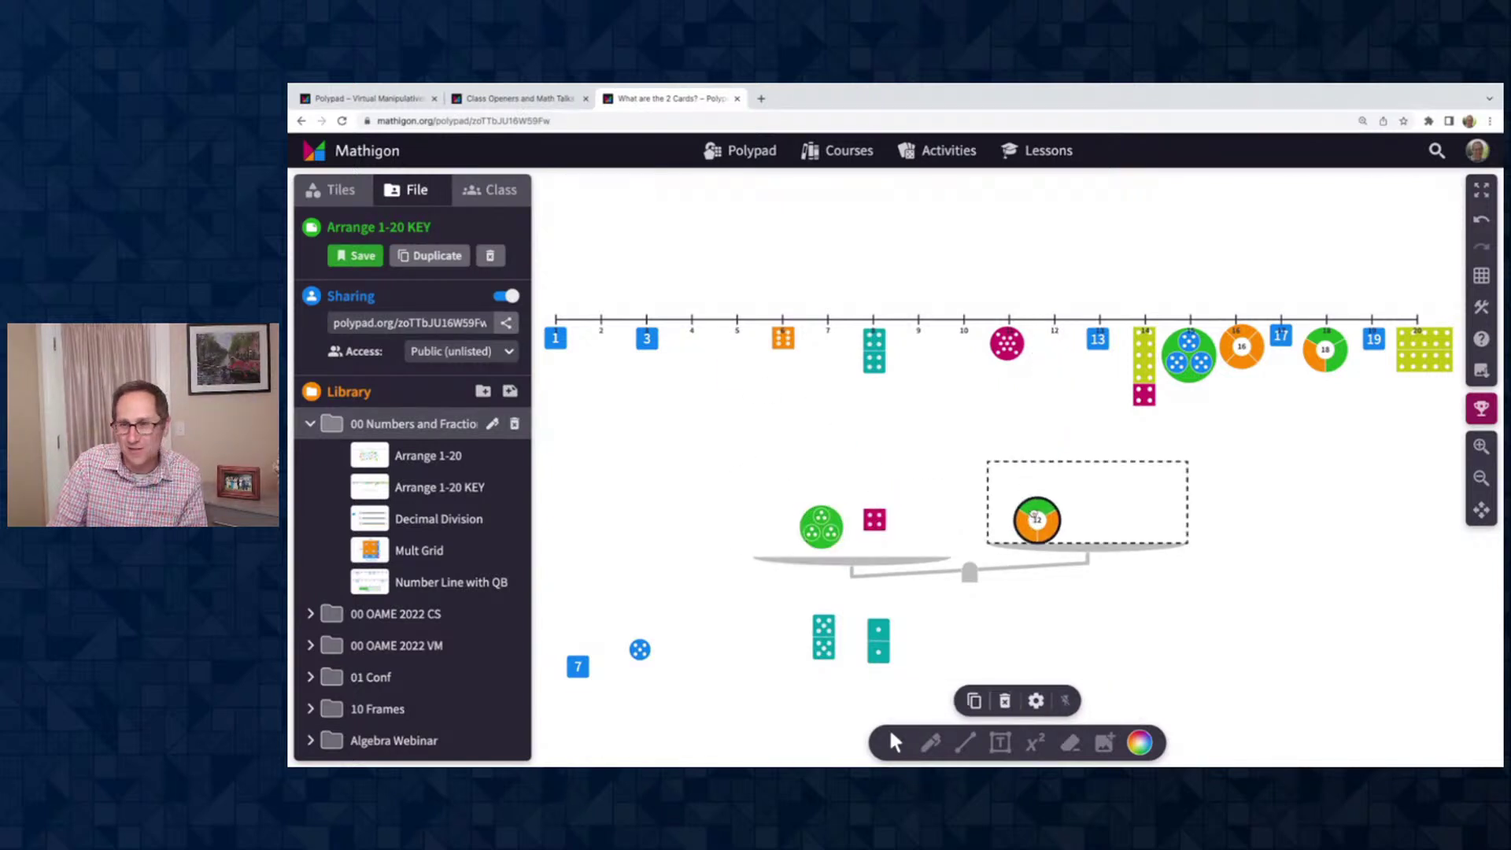
left_click_drag(551, 342, 1105, 518)
Move the second set of tiles off the scale to the lower right, and bring each set's tiles closer together
mouse_move(782, 479)
left_mouse_down()
mouse_move(1155, 551)
mouse_move(1347, 635)
left_mouse_up()
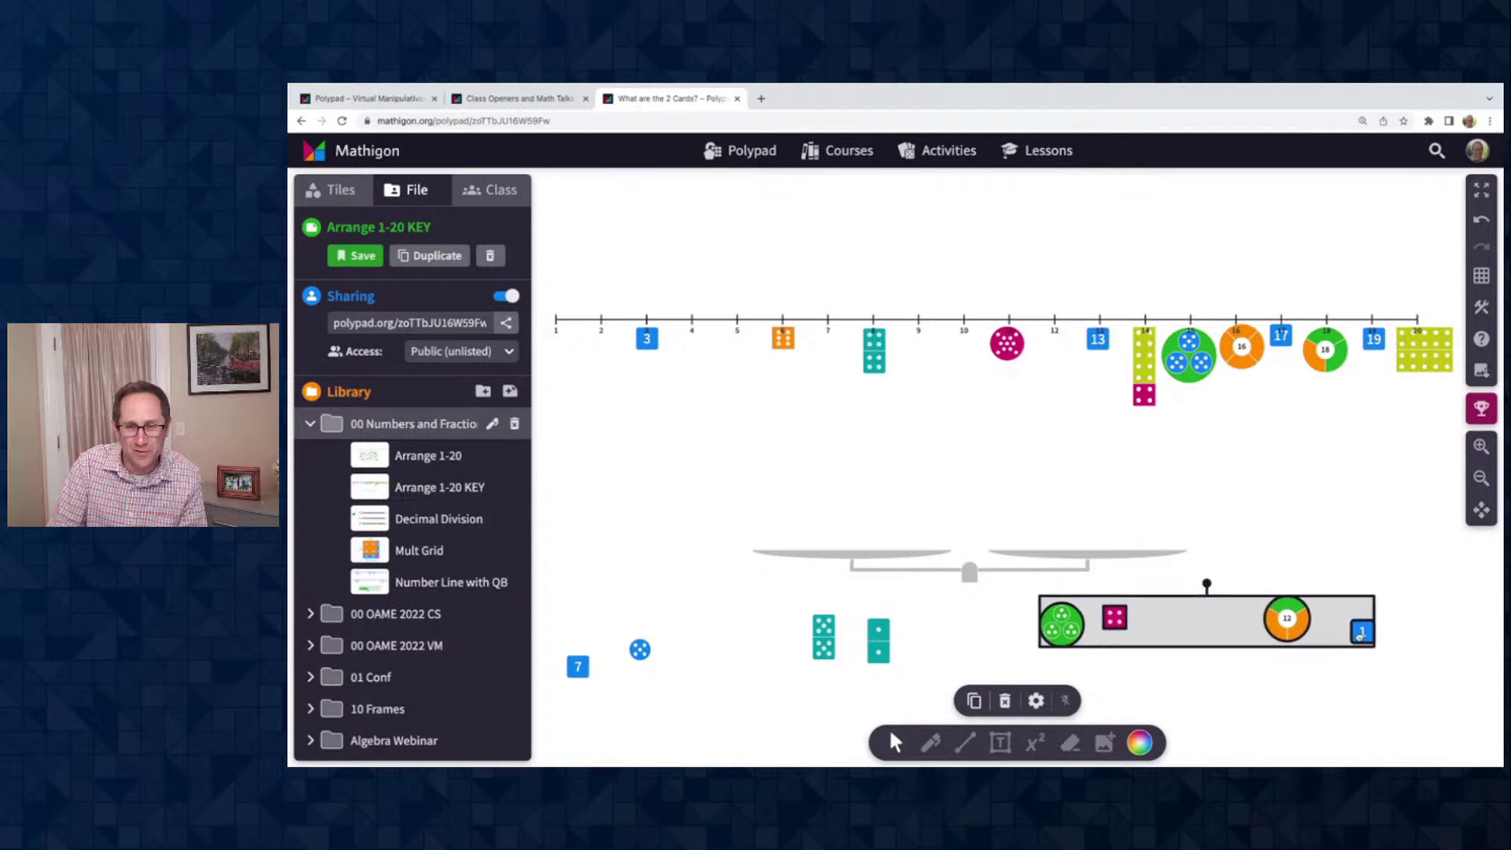
left_click_drag(776, 600, 928, 669)
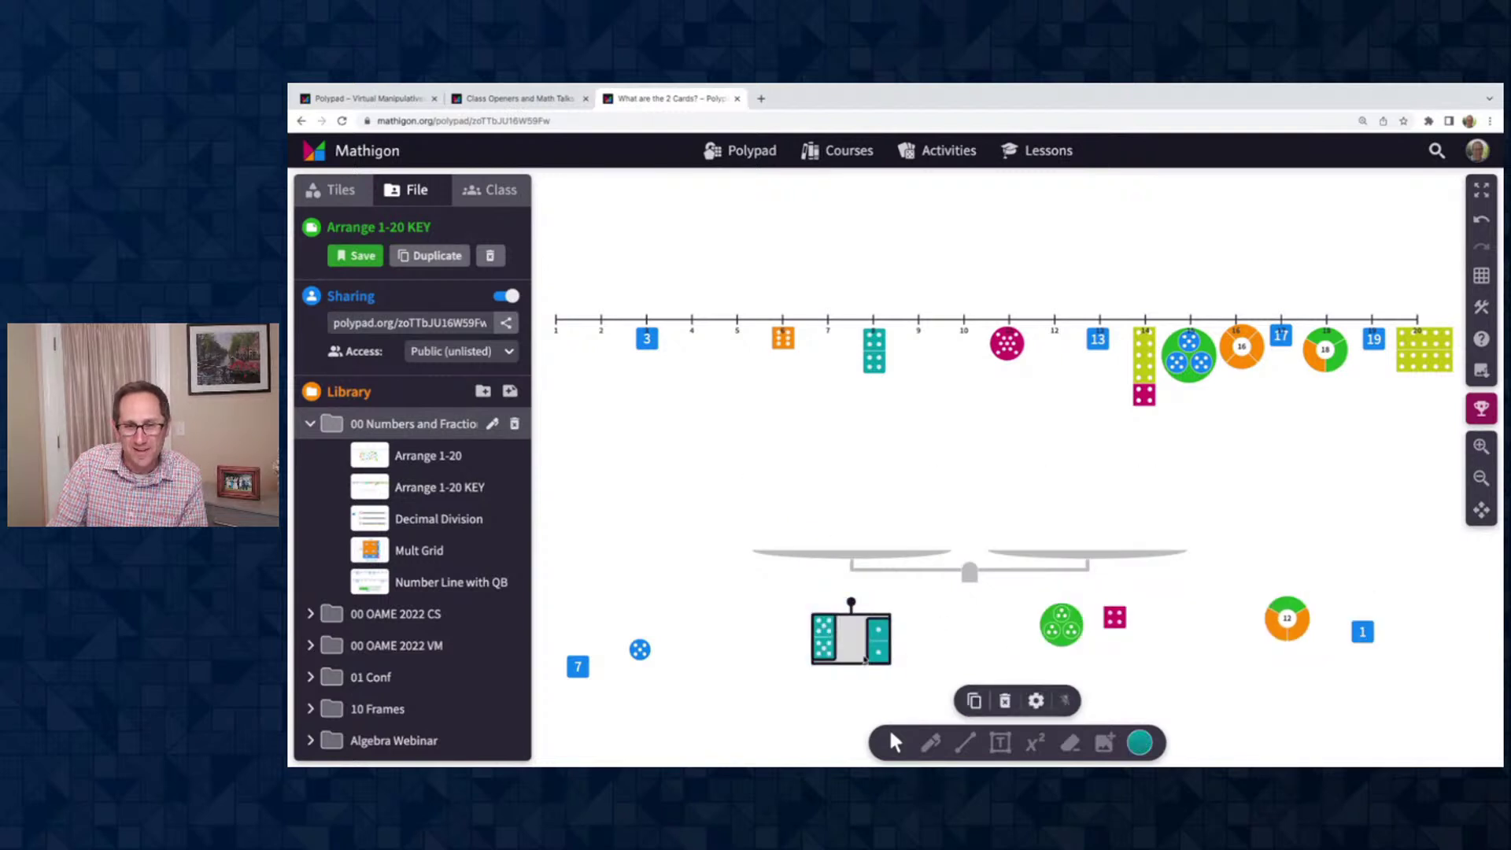
left_click(761, 616)
mouse_move(753, 598)
left_mouse_down()
mouse_move(903, 671)
mouse_move(722, 688)
left_mouse_up()
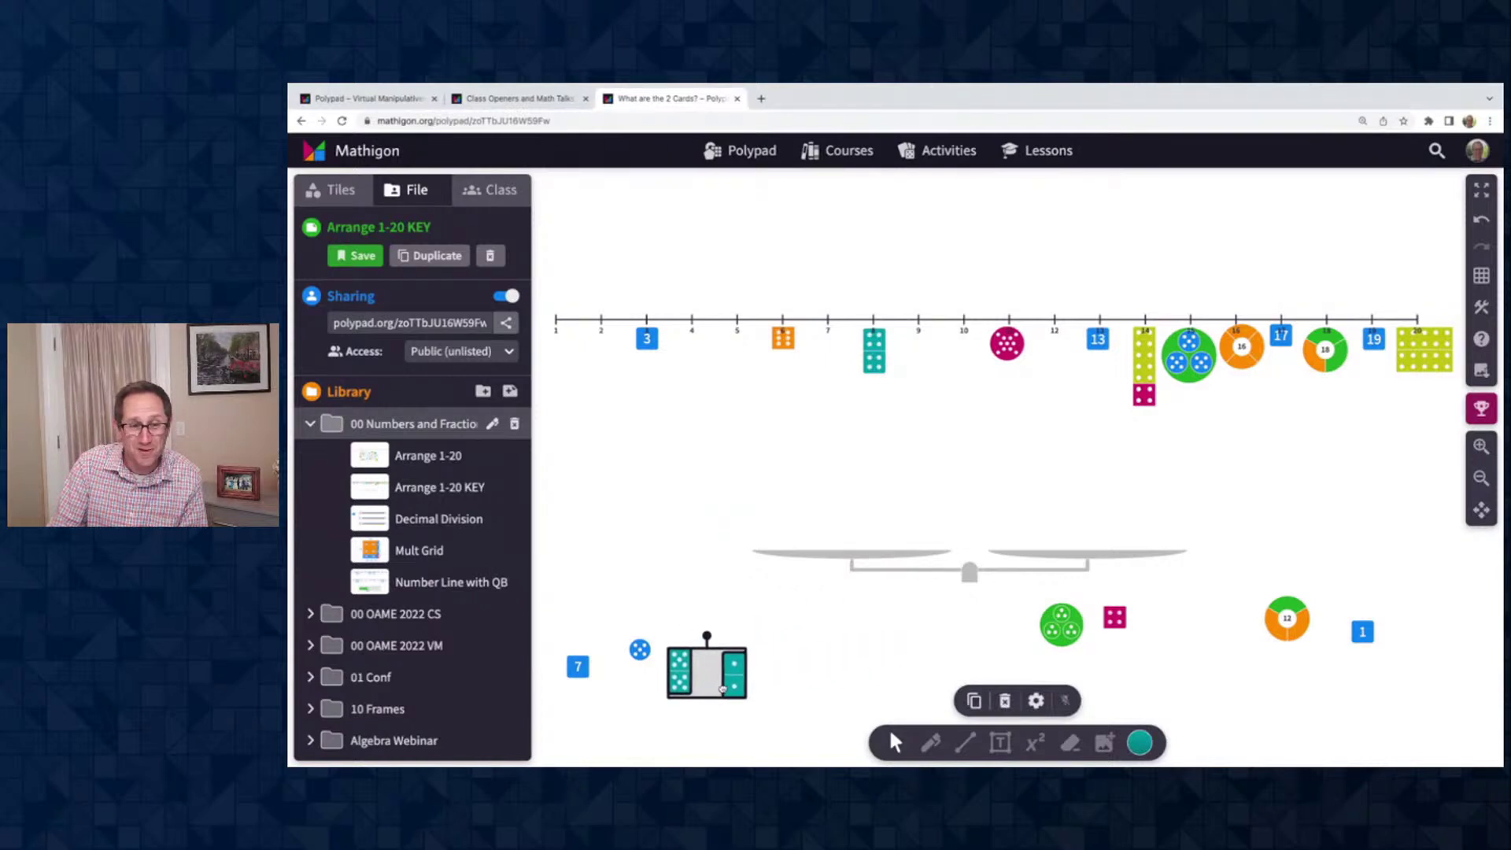
left_click(1016, 603)
left_click_drag(1021, 598, 1375, 563)
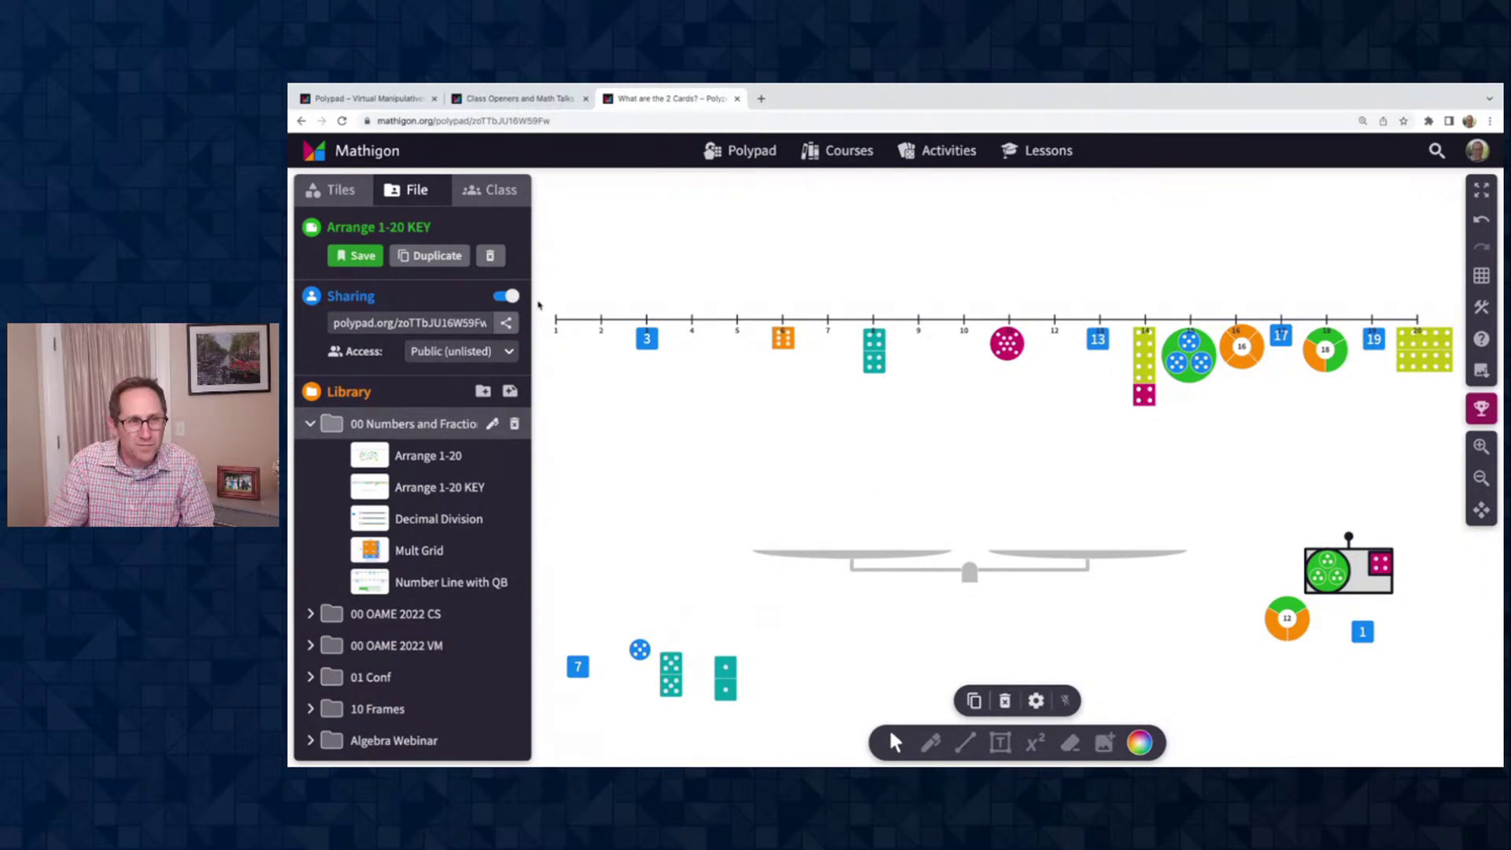
Return to the tile library, collapse the Probability and Data category and expand Numbers
left_click(342, 192)
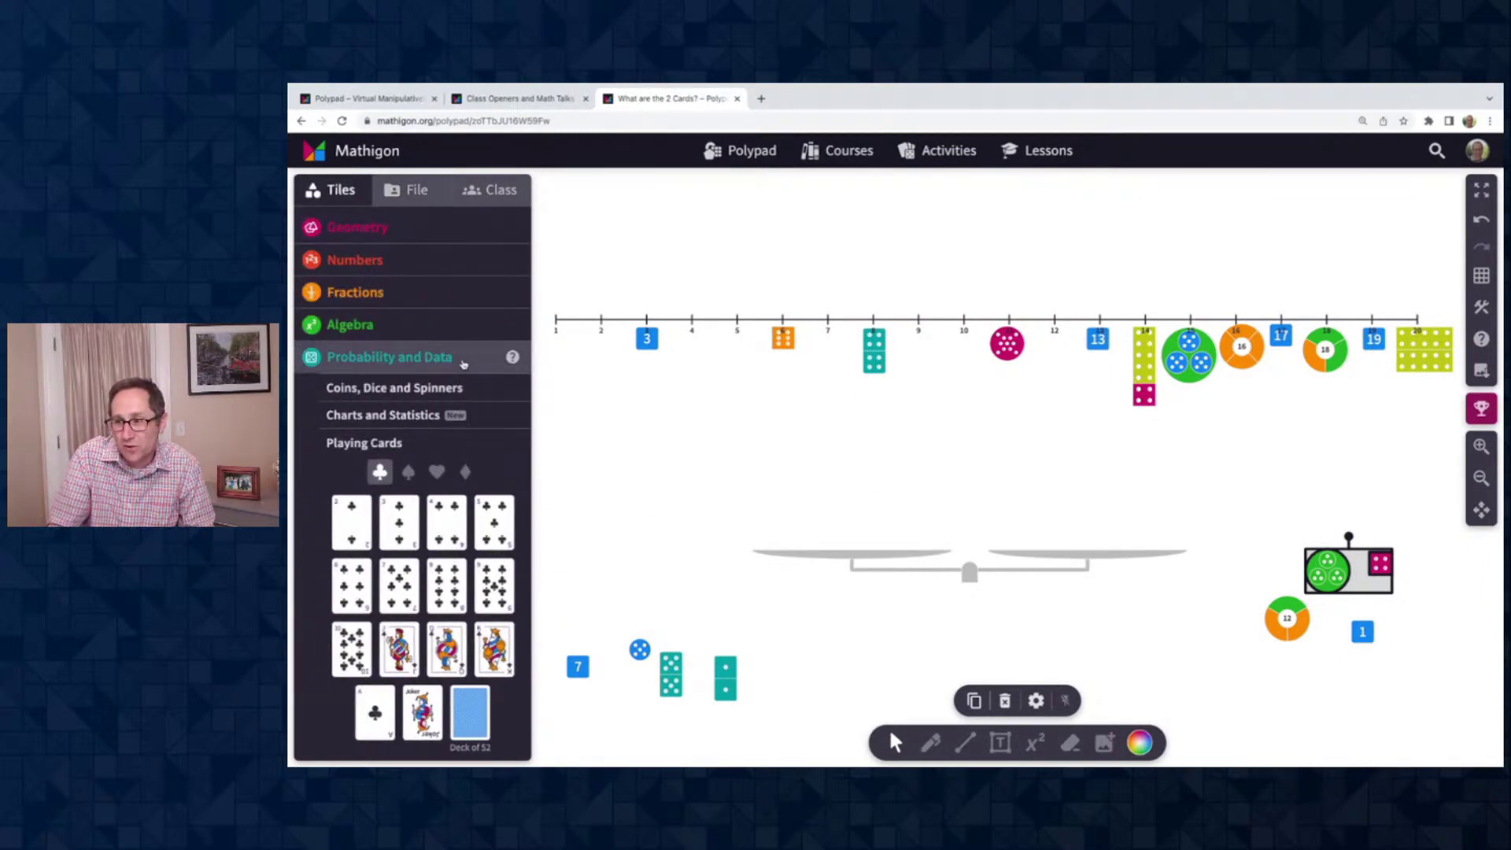
left_click(379, 263)
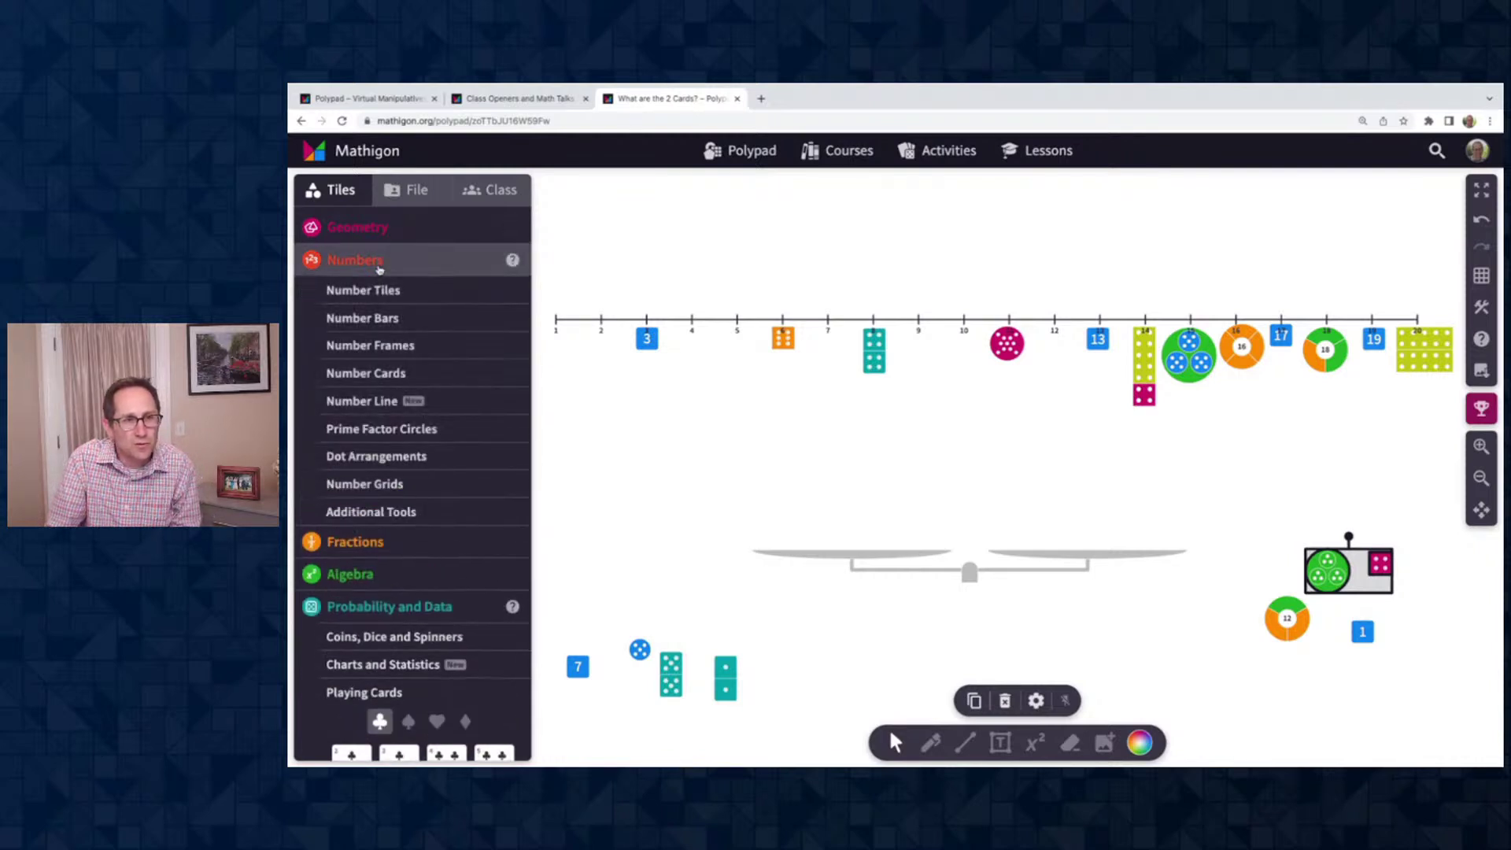
left_click(373, 267)
left_click(364, 356)
left_click(362, 356)
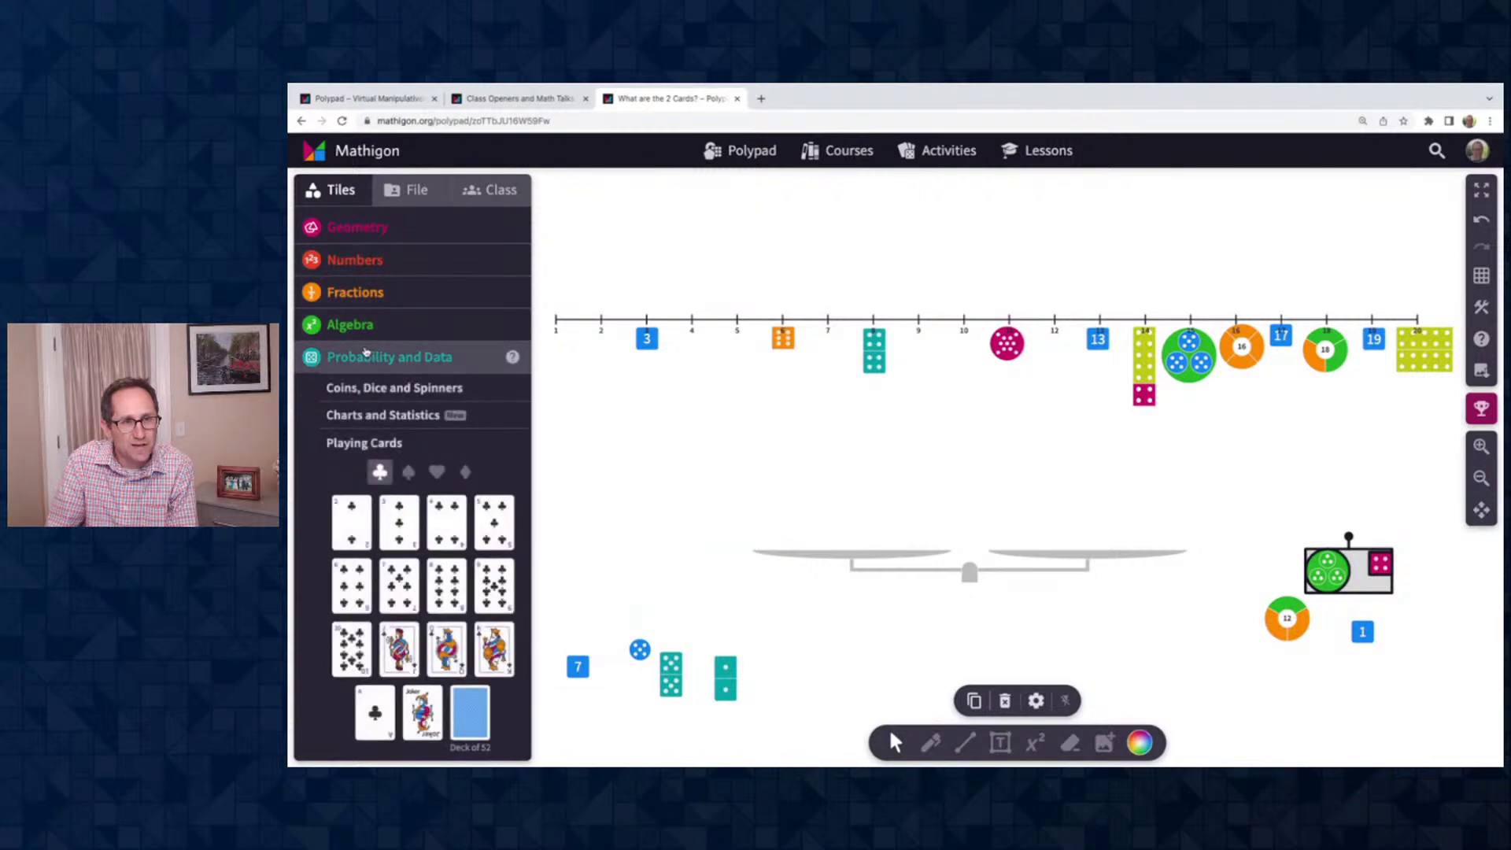
left_click(361, 355)
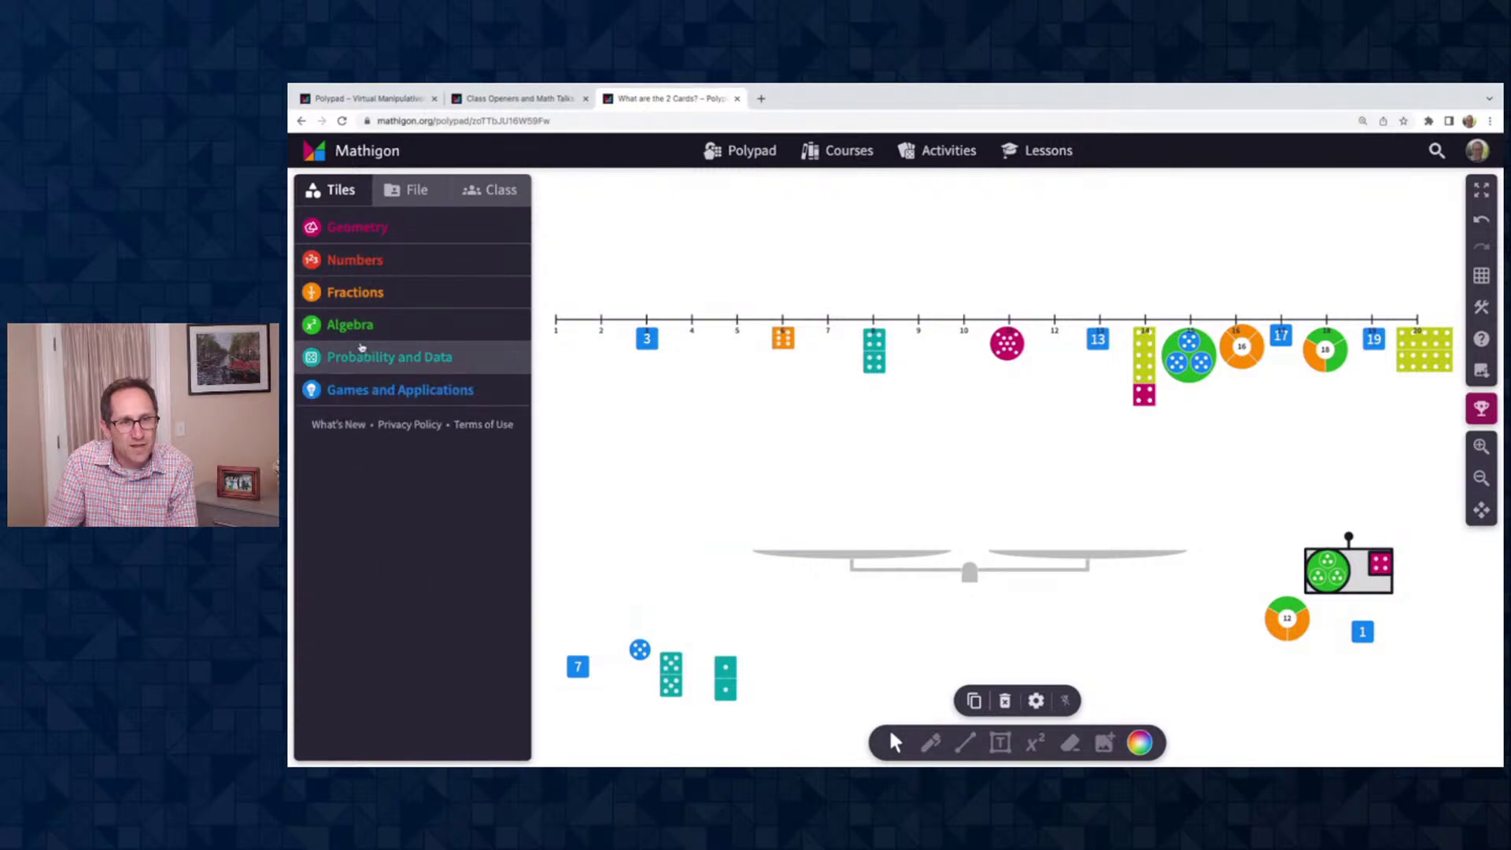
left_click(366, 262)
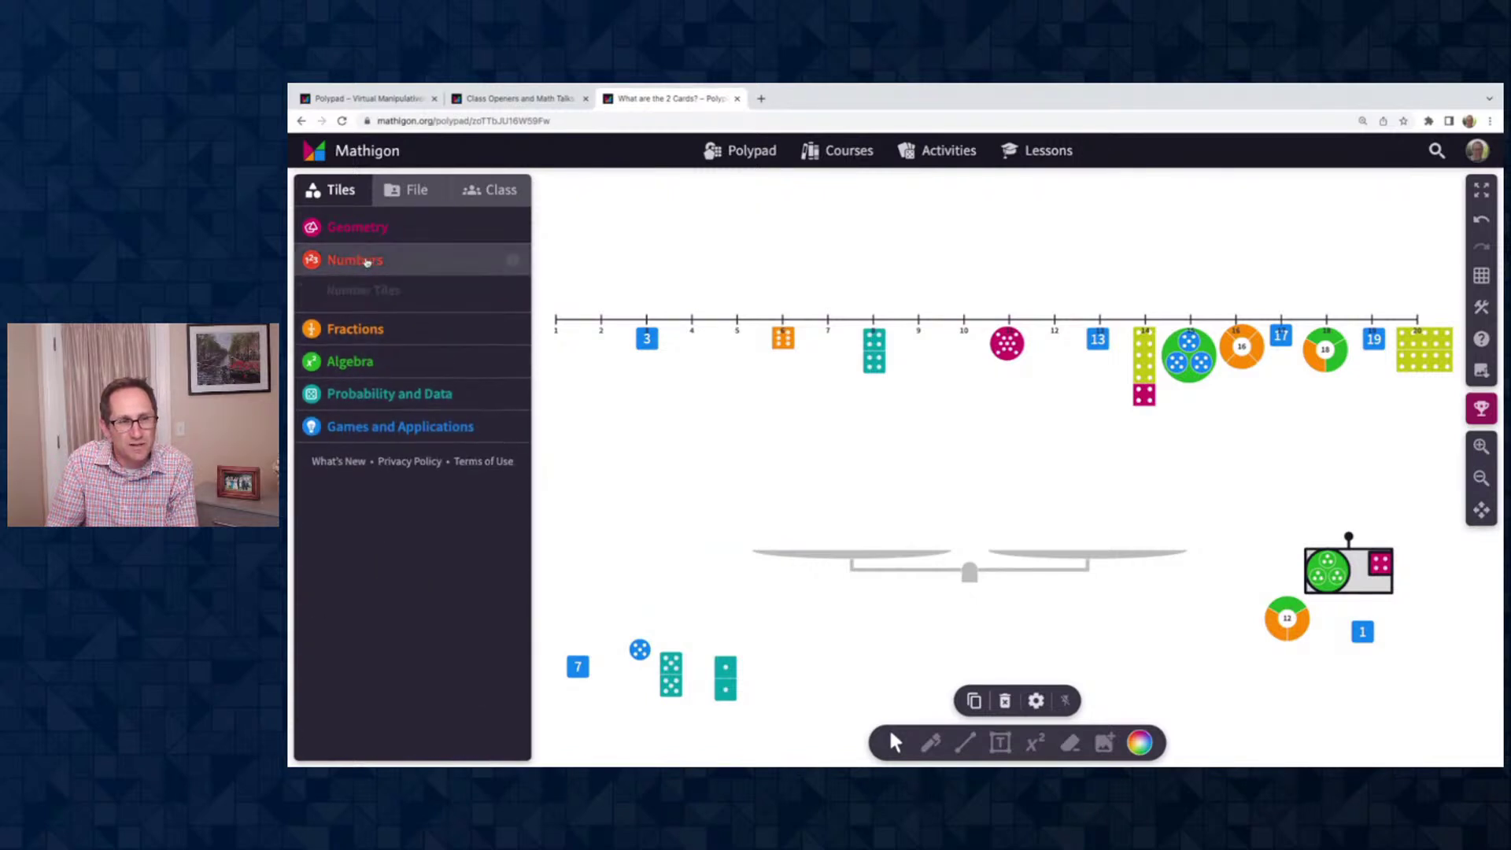
Open the Numbers instructions in a new browser tab and look through the tutorial down to the Number Line section
right_click(512, 260)
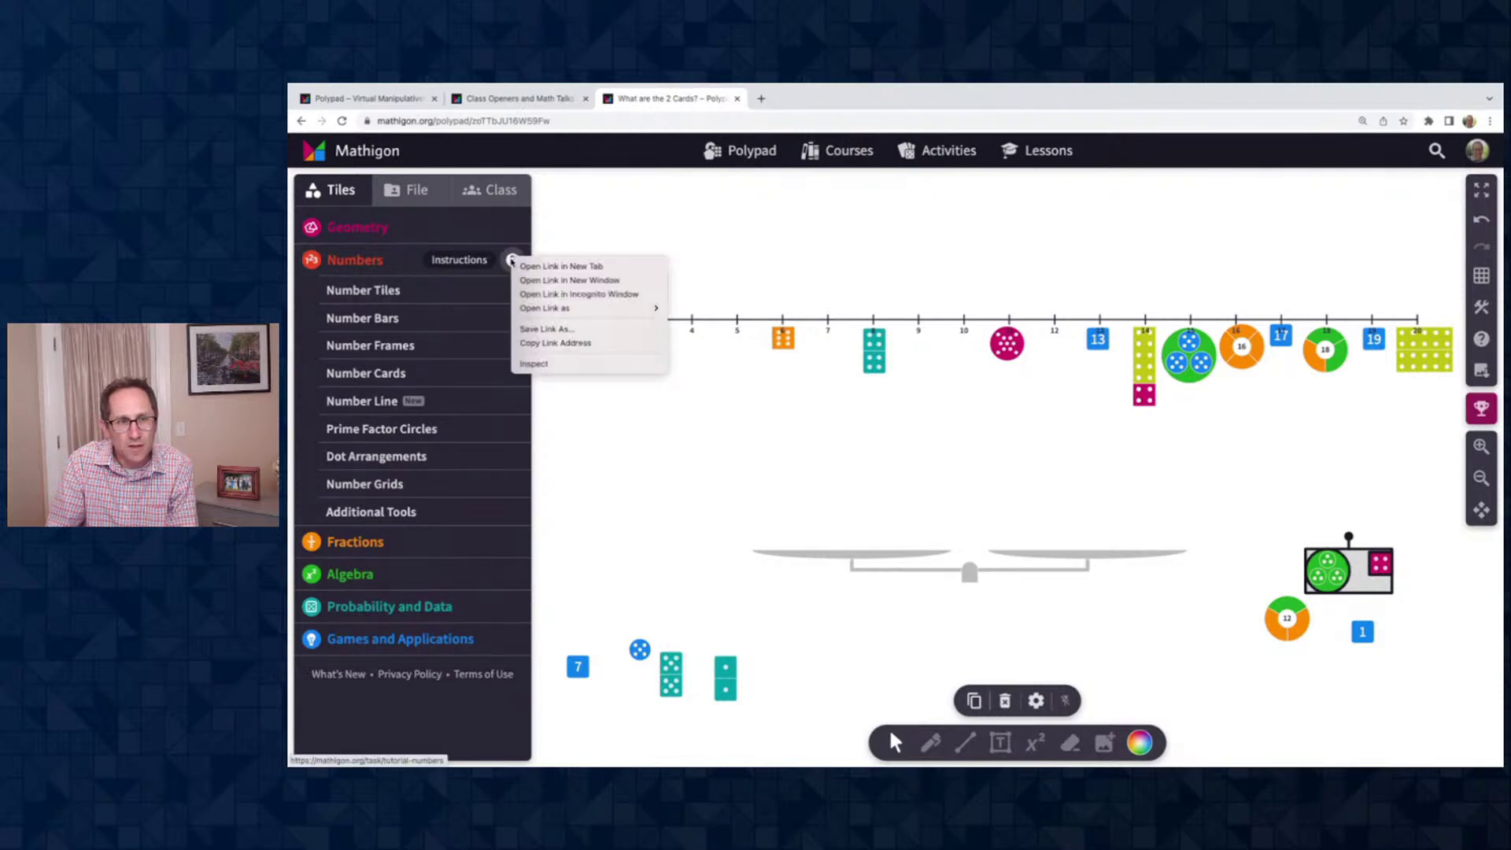
left_click(527, 268)
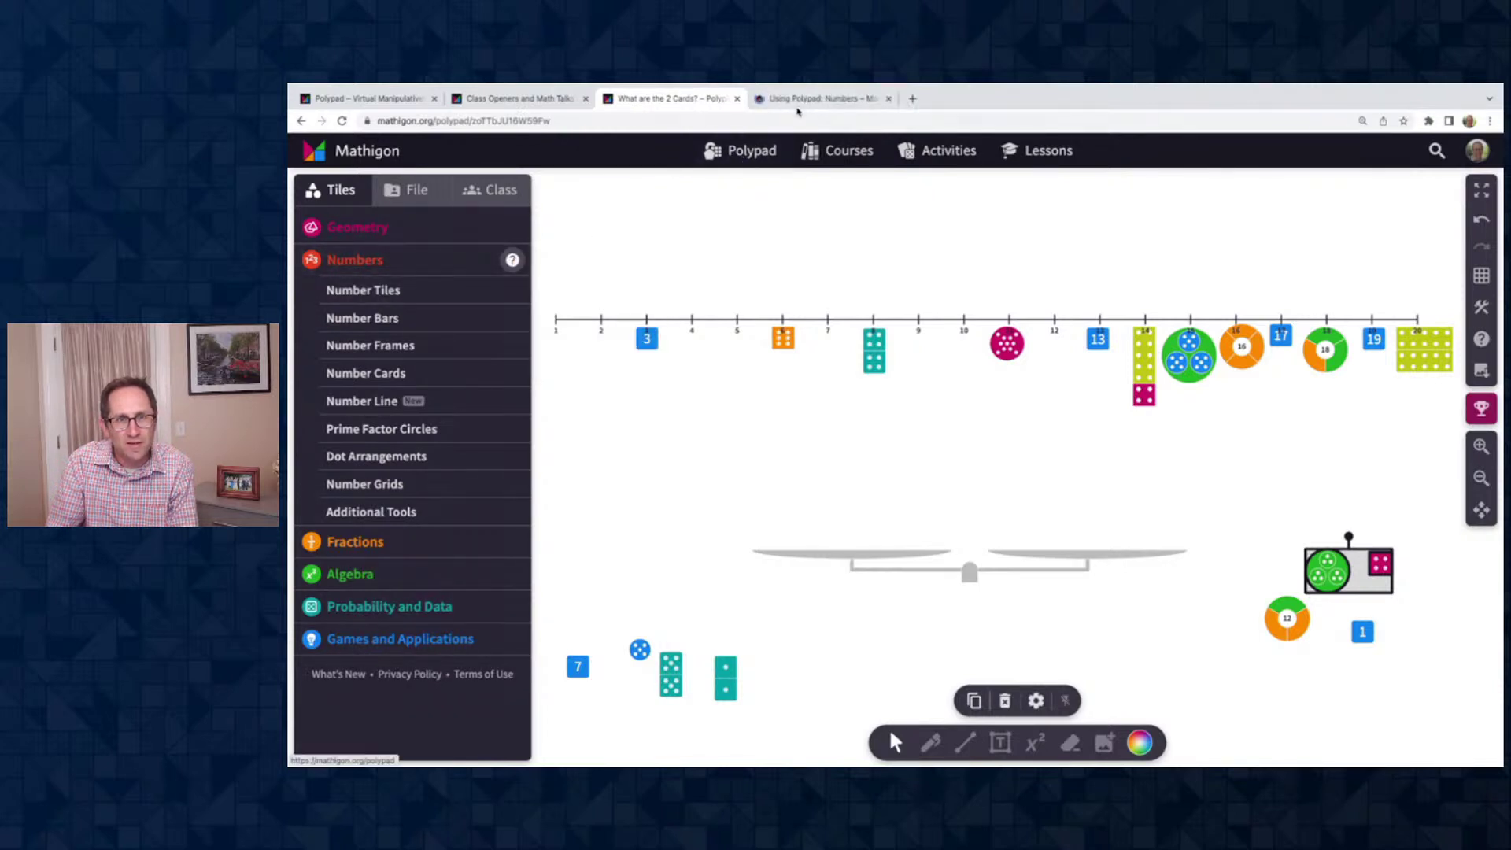
left_click(819, 98)
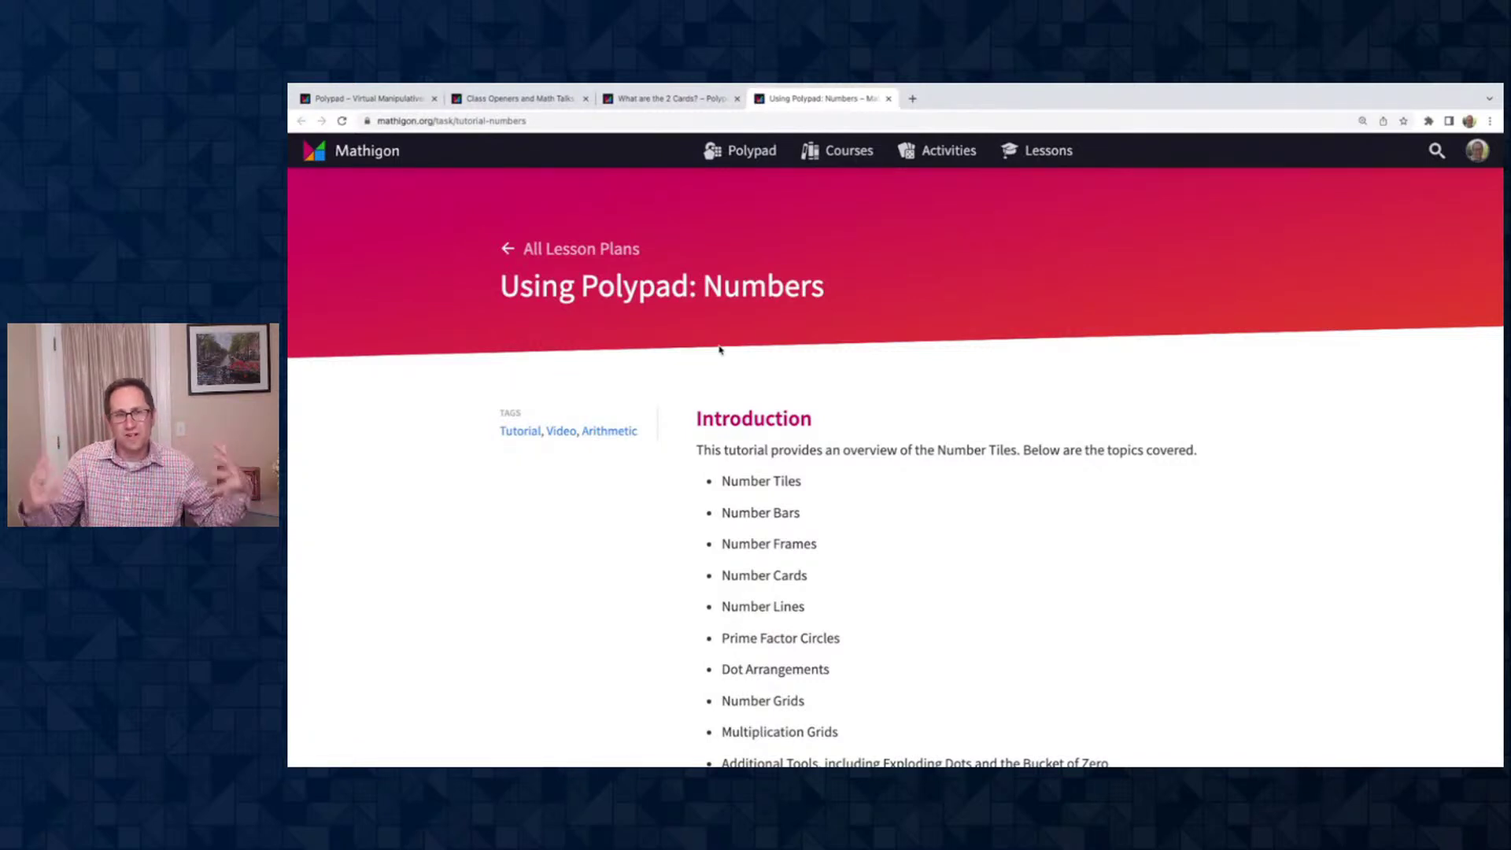
scroll(721, 346, "down", 3)
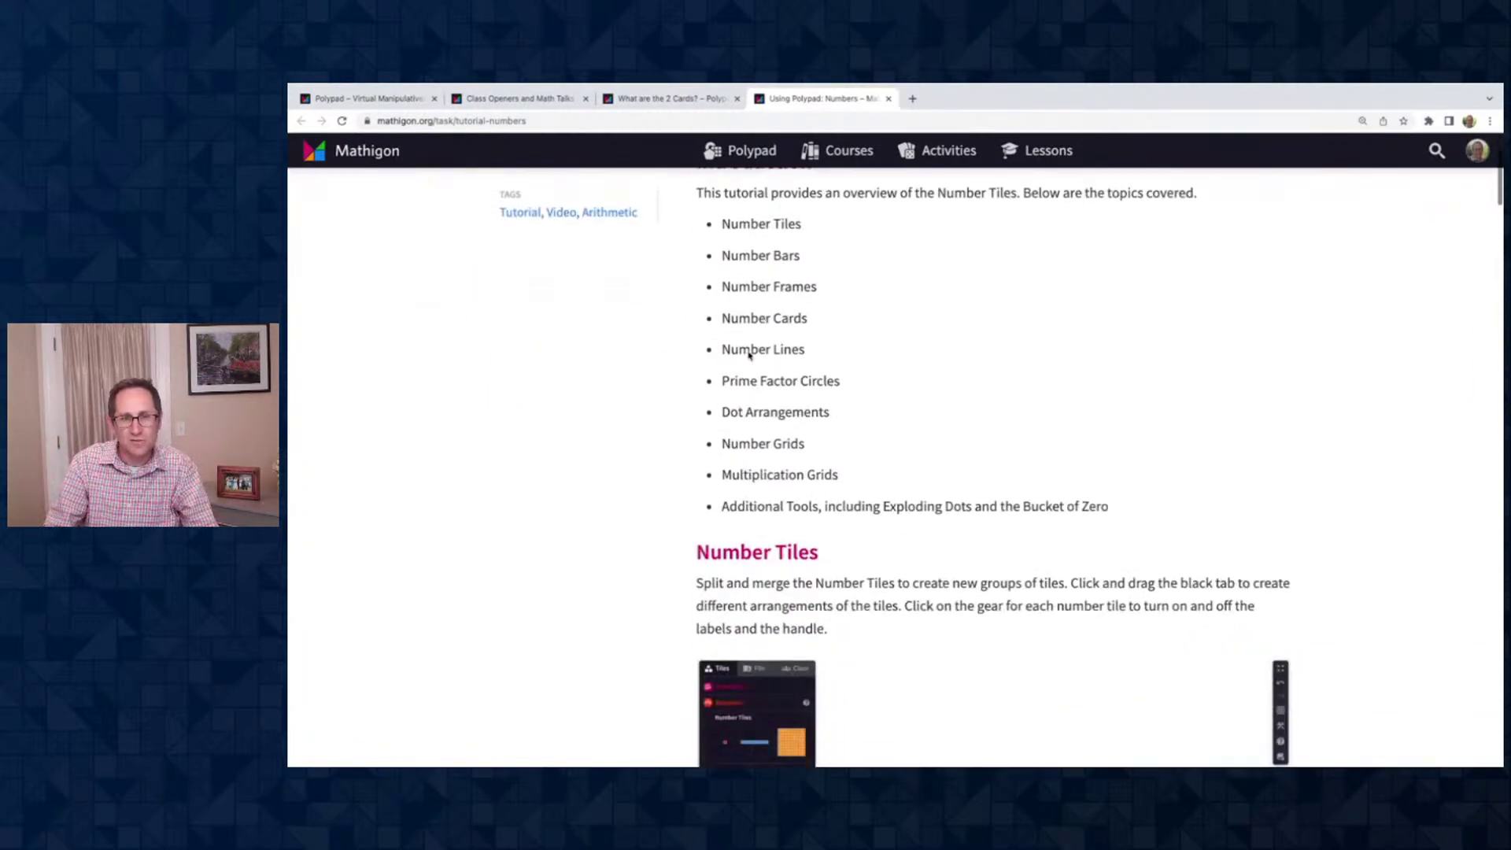
scroll(761, 476, "down", 20)
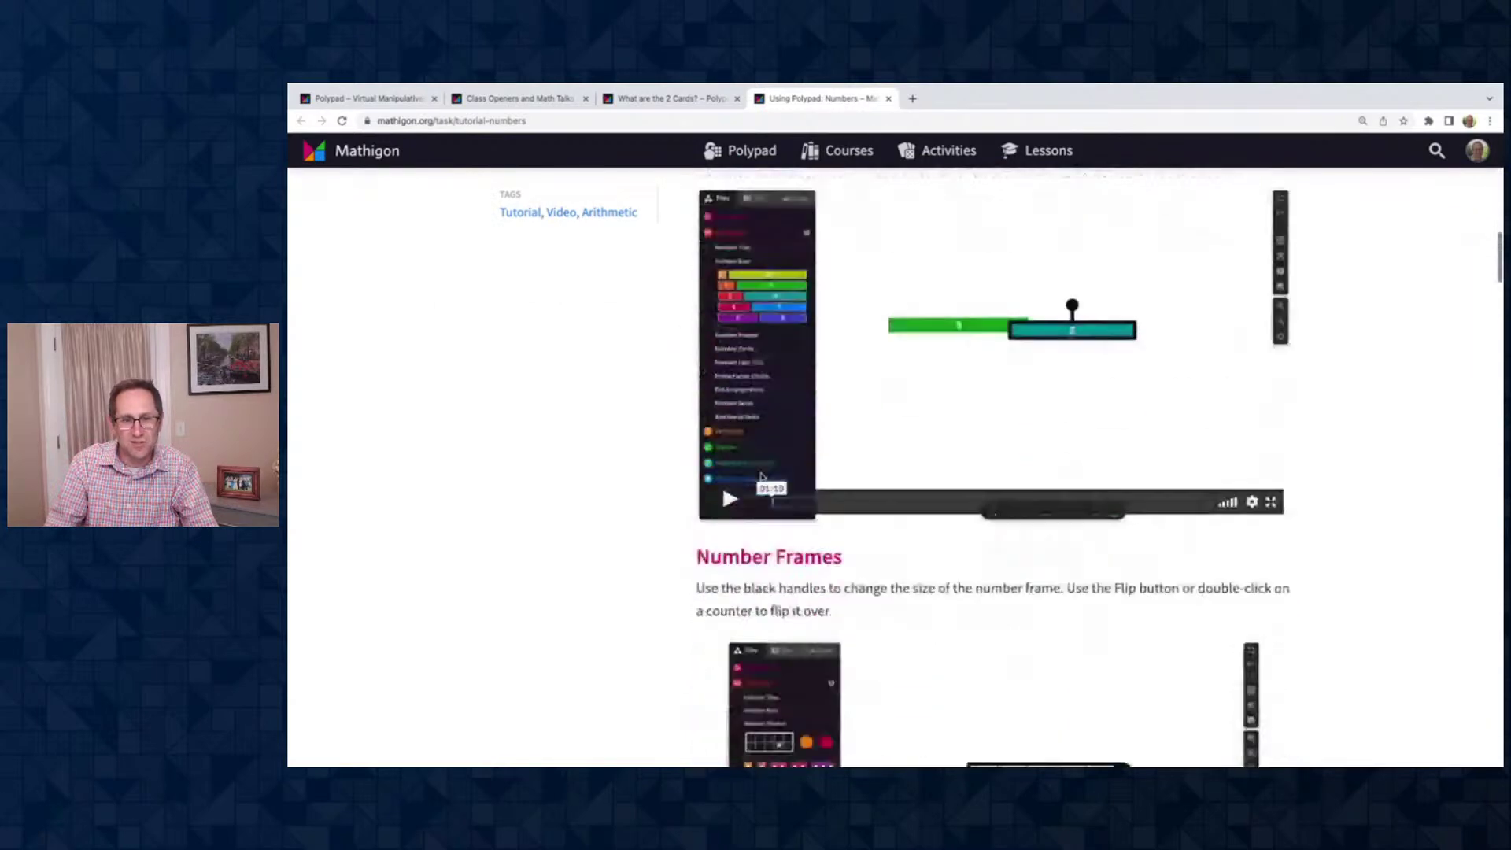
scroll(761, 477, "down", 7)
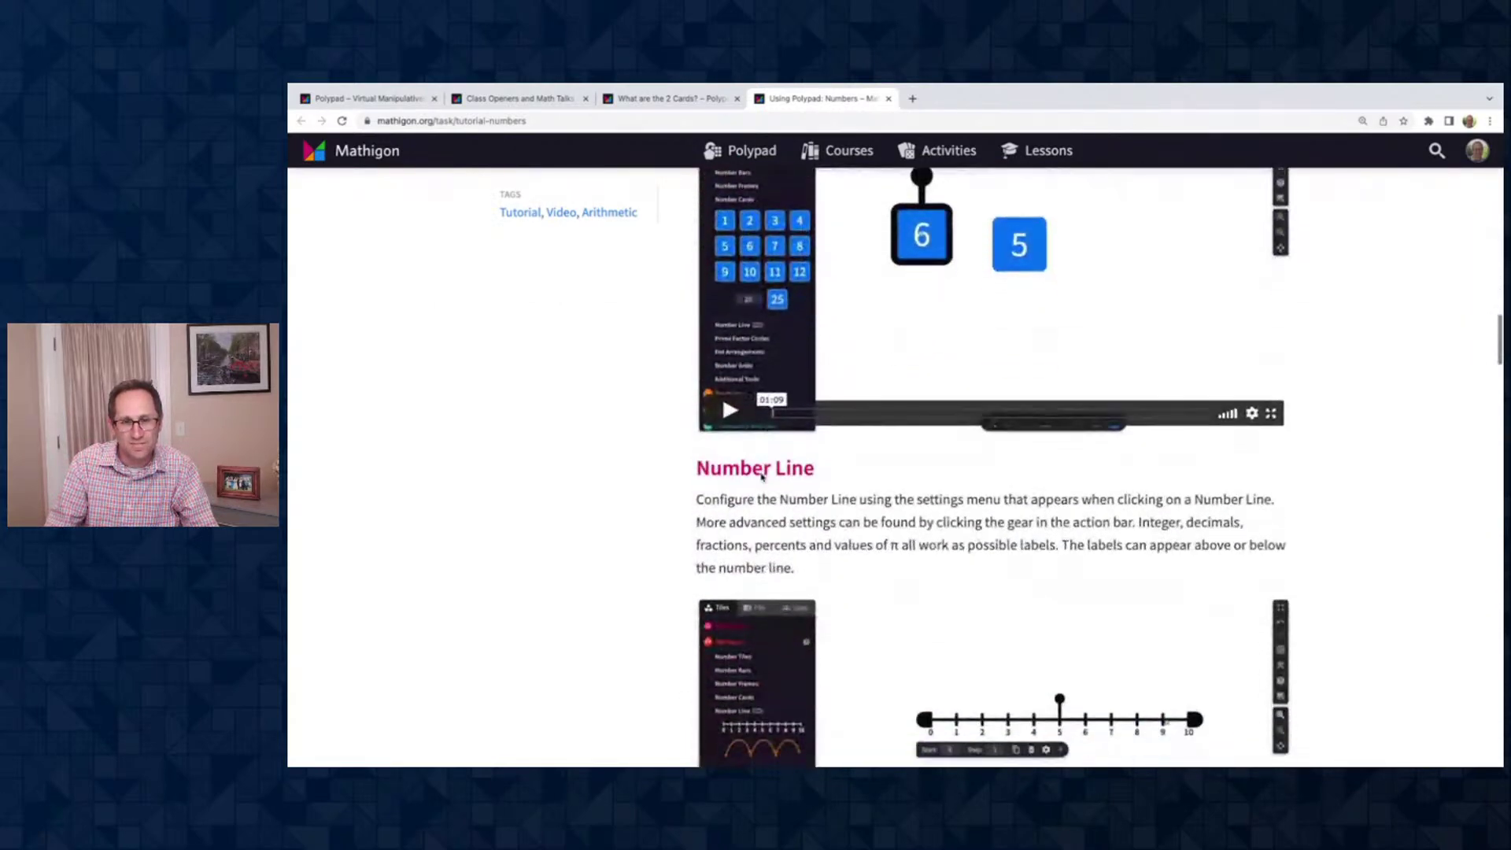
scroll(762, 476, "up", 1)
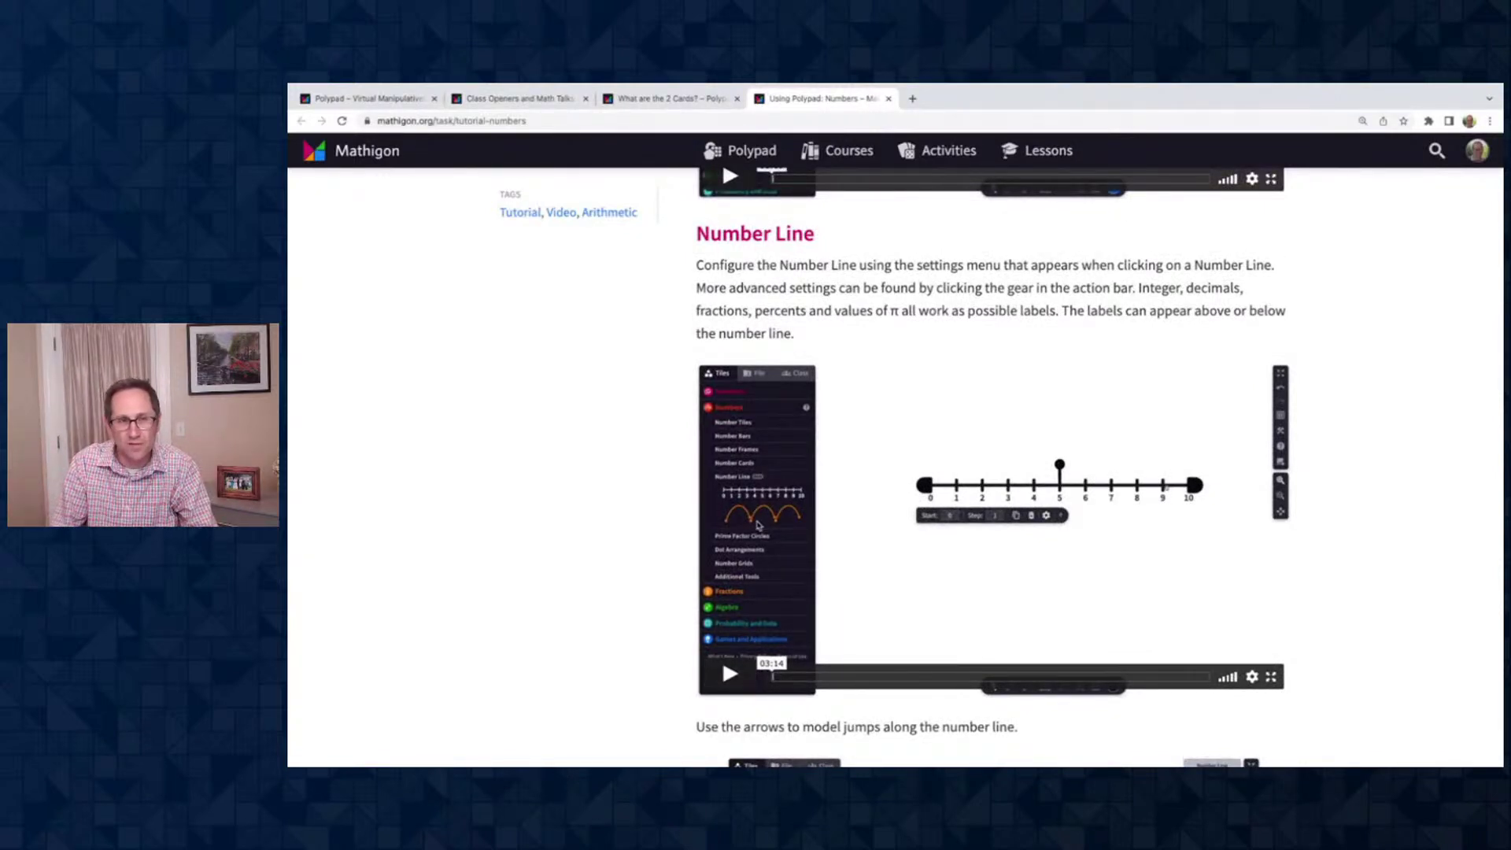
Return to the polypad, look into the Geometry and Fractions tile categories, and open Help and Support
left_click(668, 98)
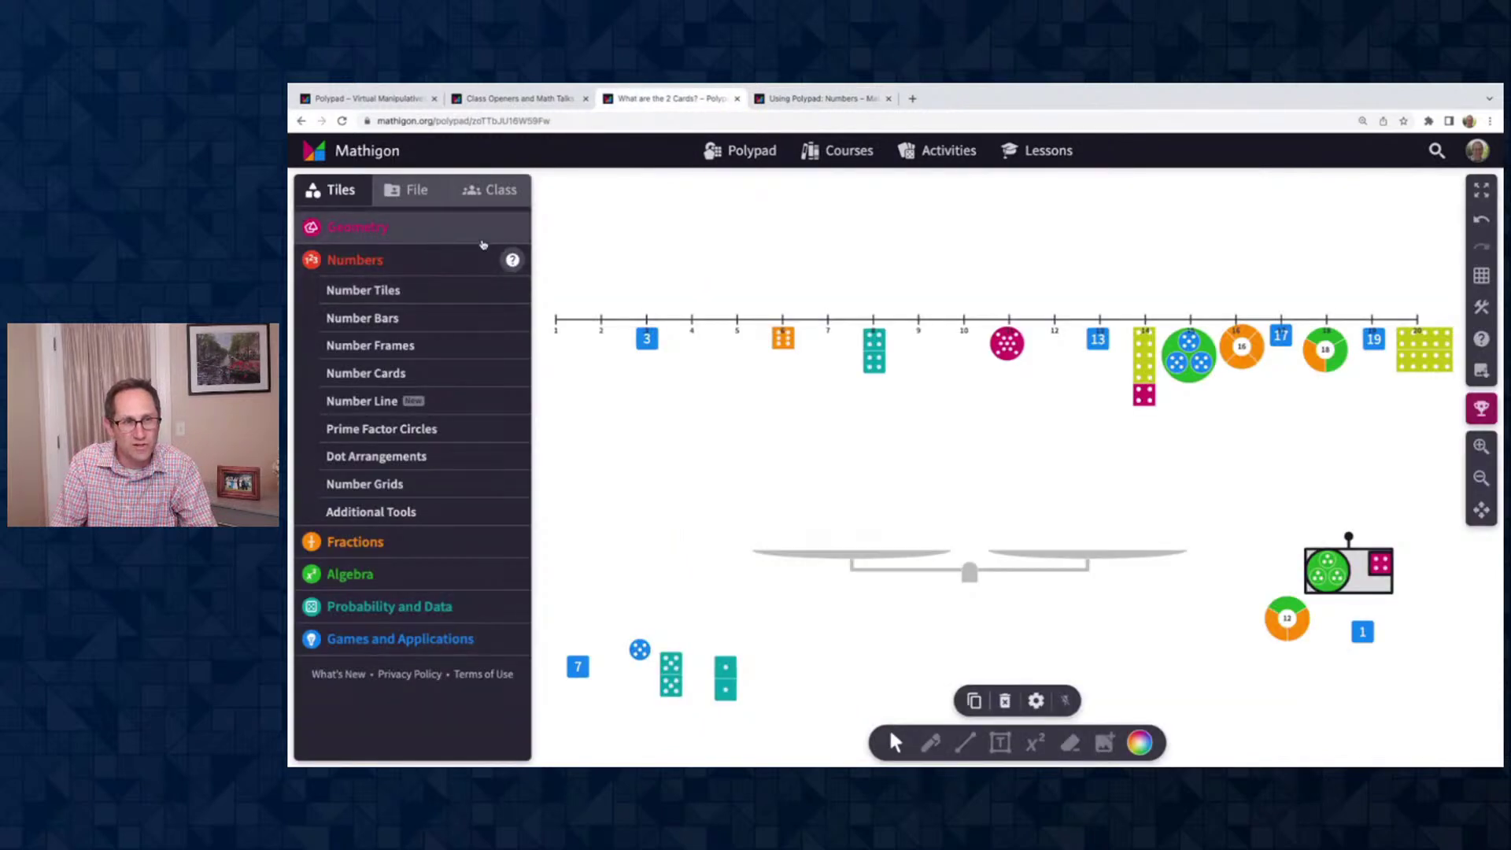
left_click(455, 233)
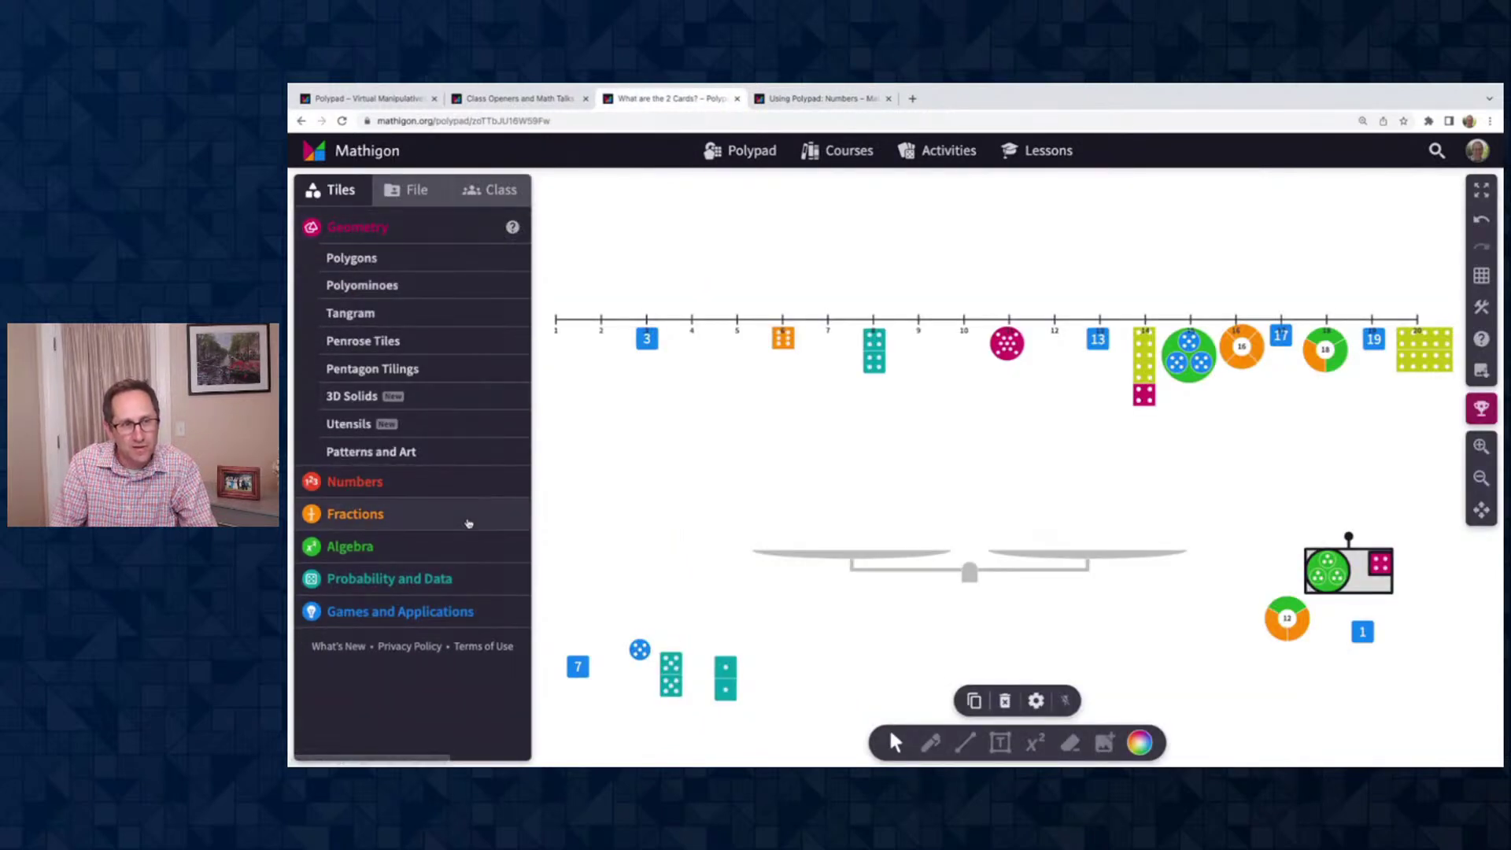
left_click(468, 521)
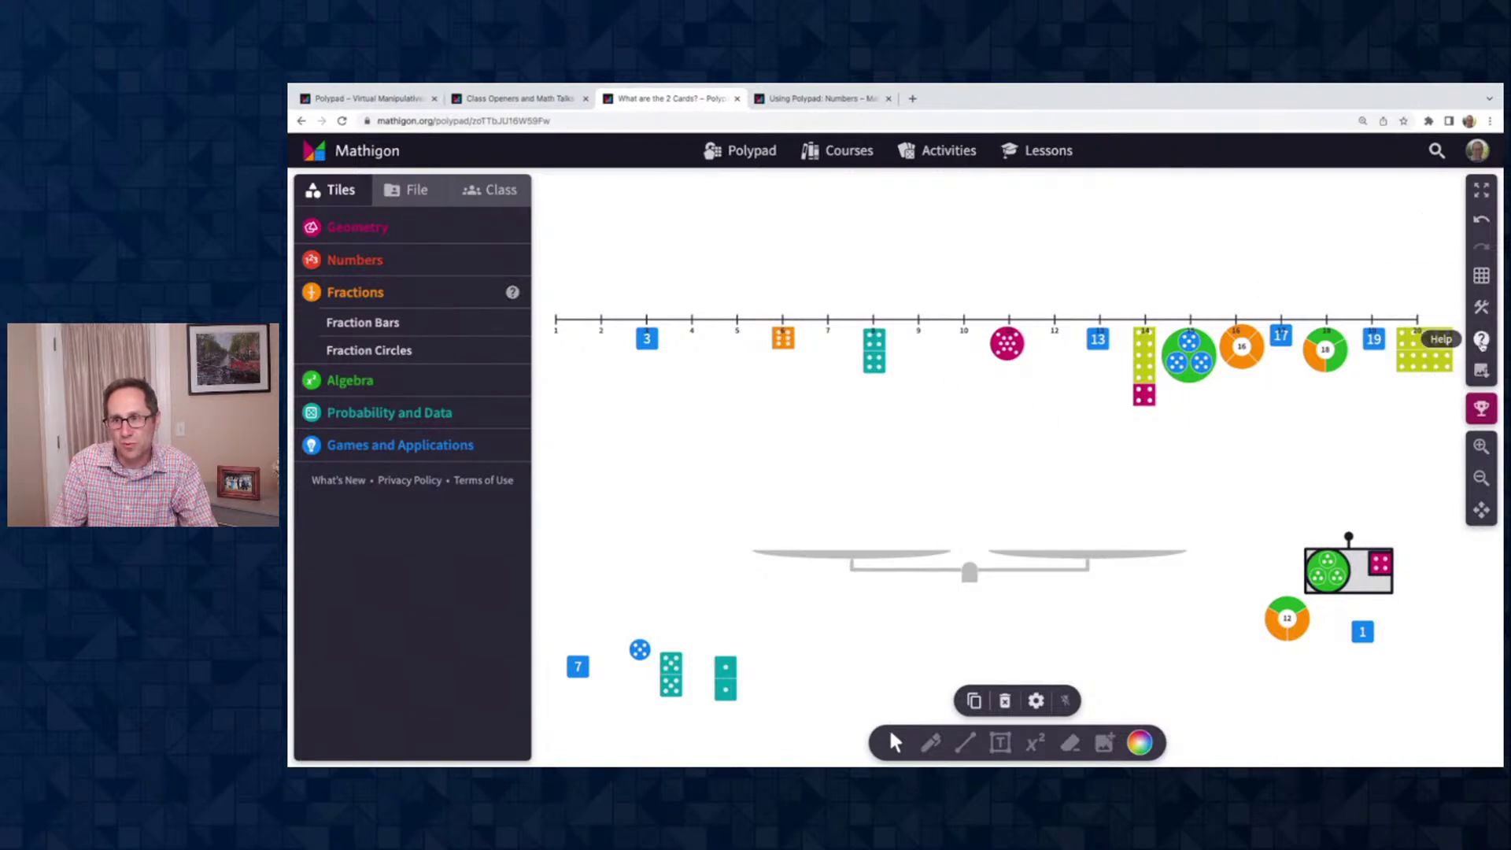
left_click(1481, 341)
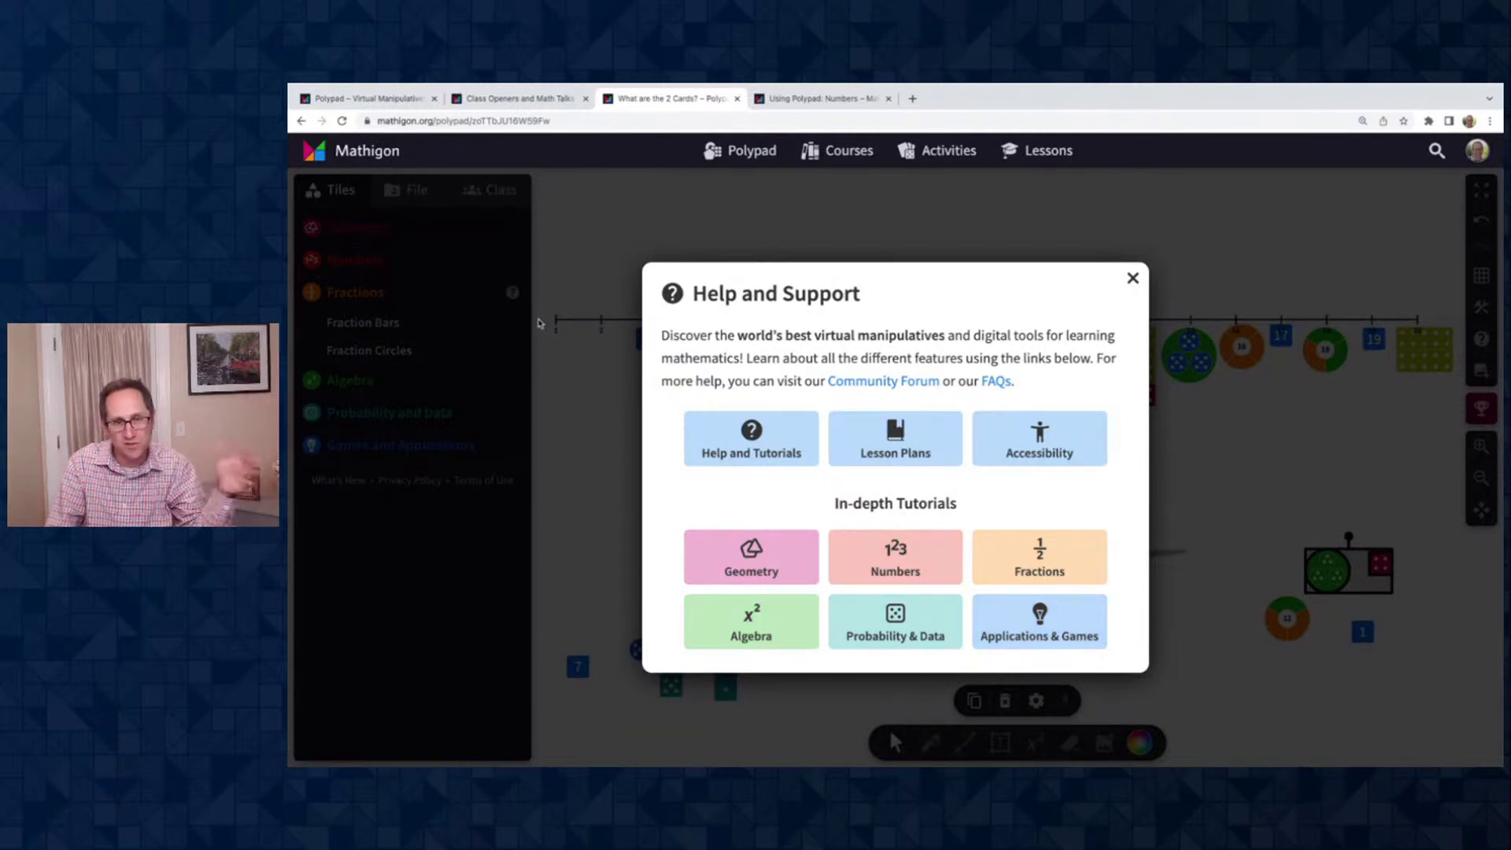
Open Help and Tutorials in a new browser tab, switch to that tab and select the page's web address
right_click(750, 443)
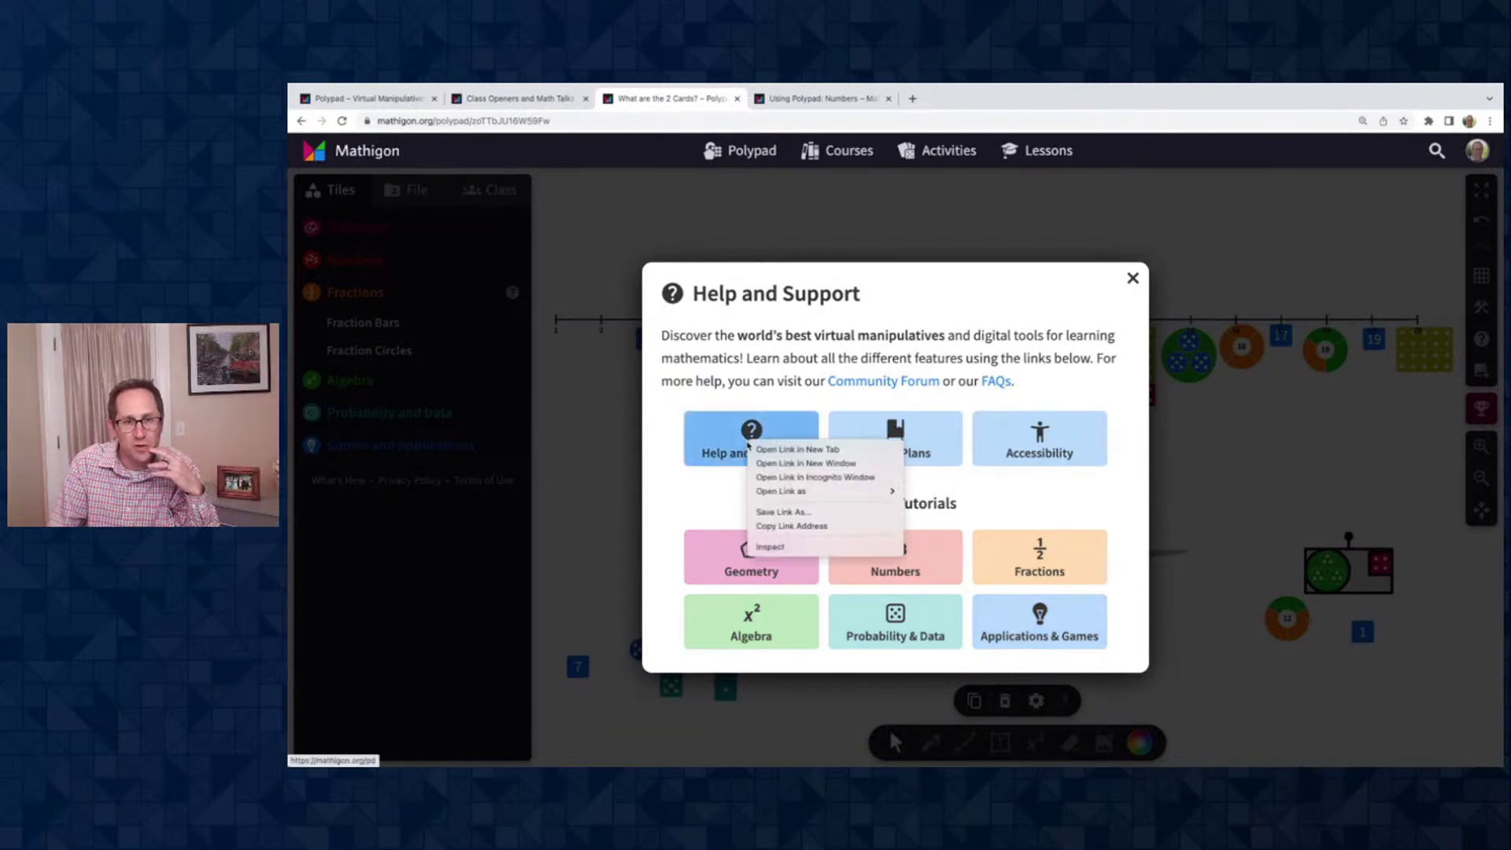
left_click(786, 450)
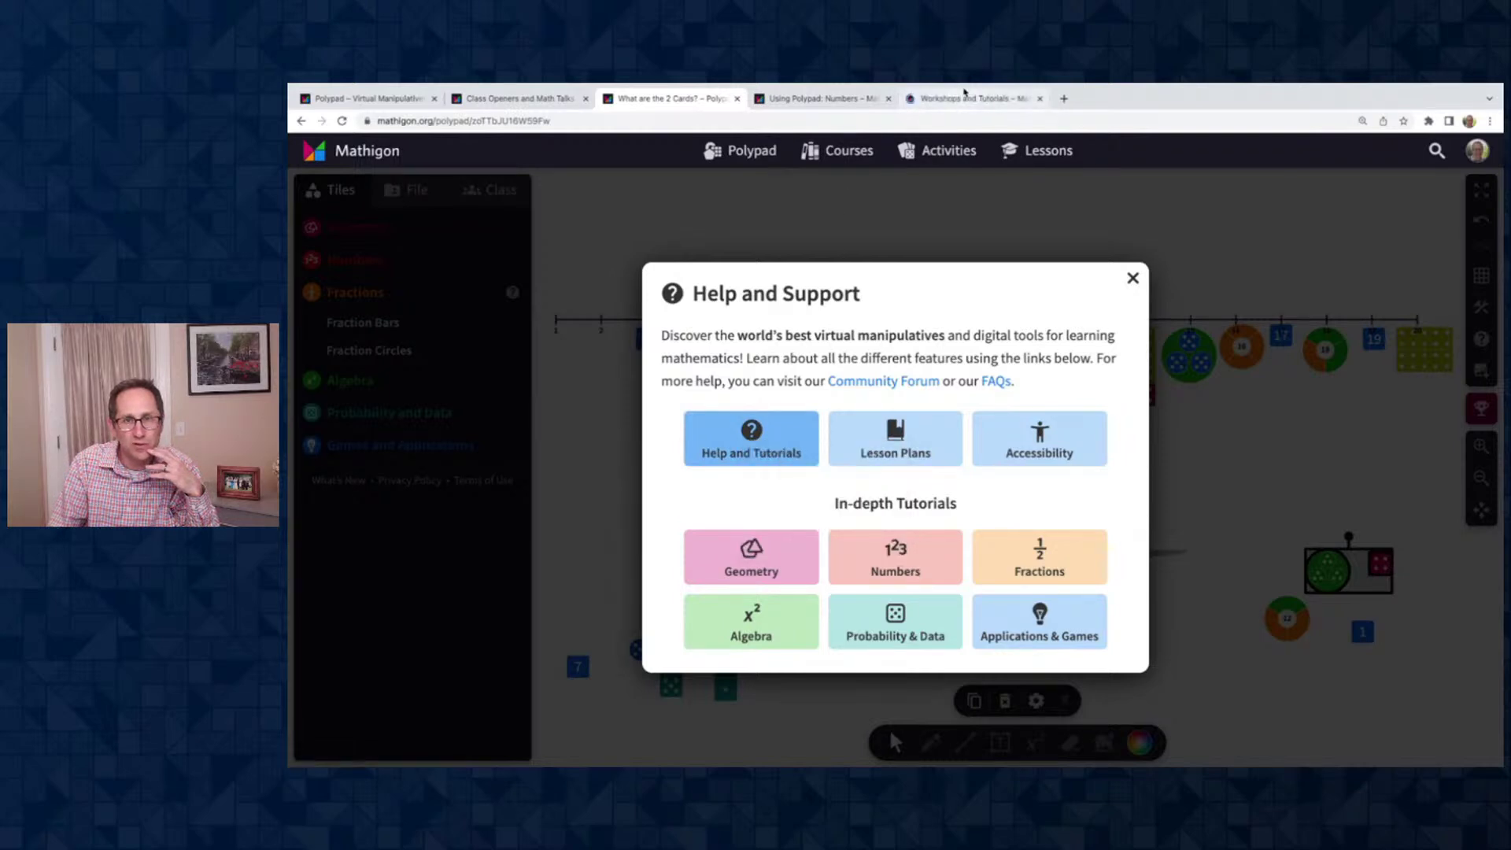
left_click(972, 99)
left_click(568, 118)
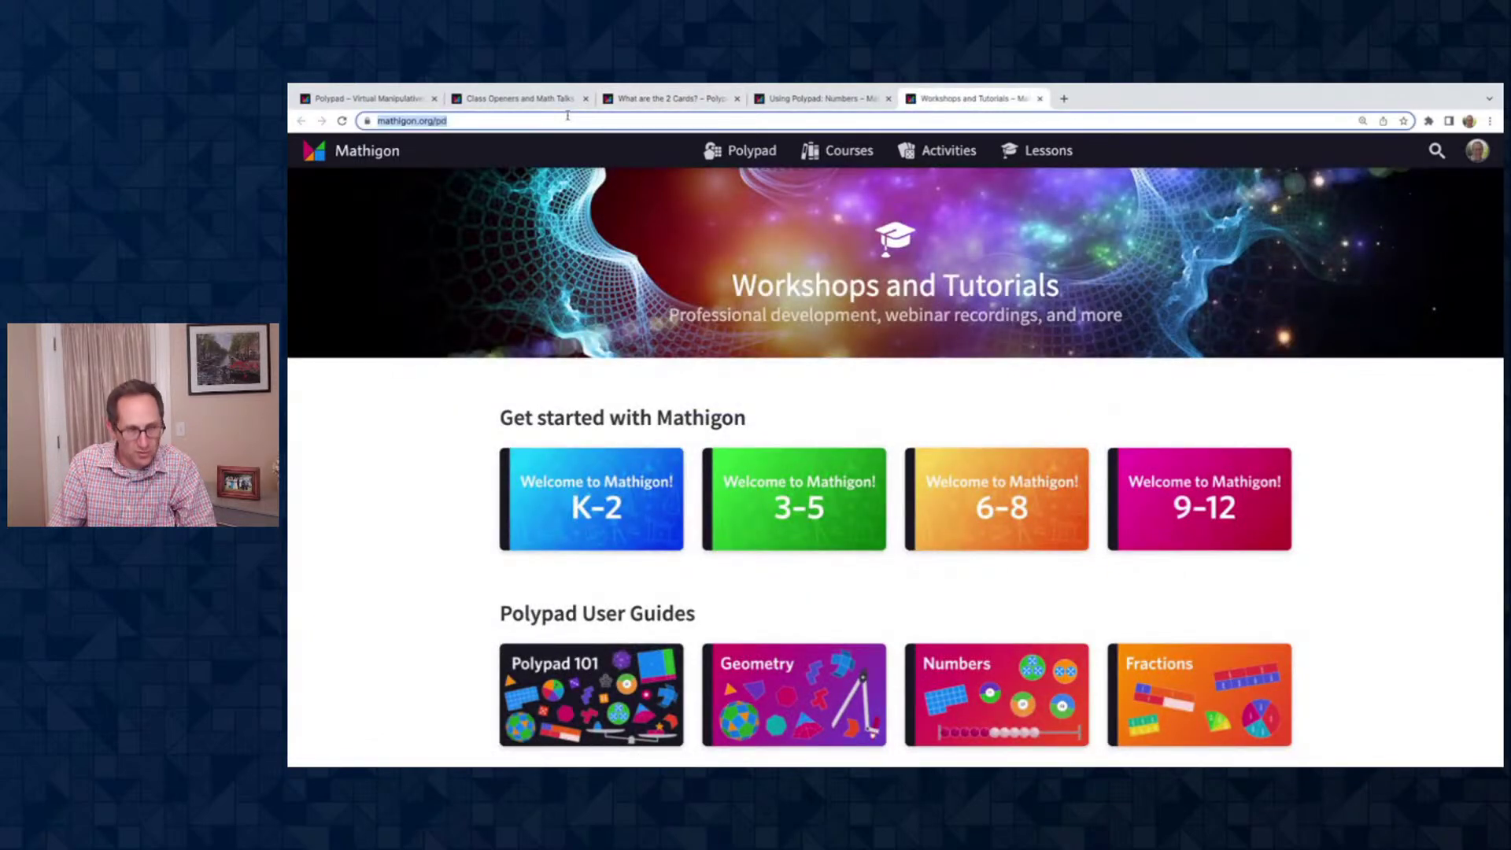
key("alt+Tab")
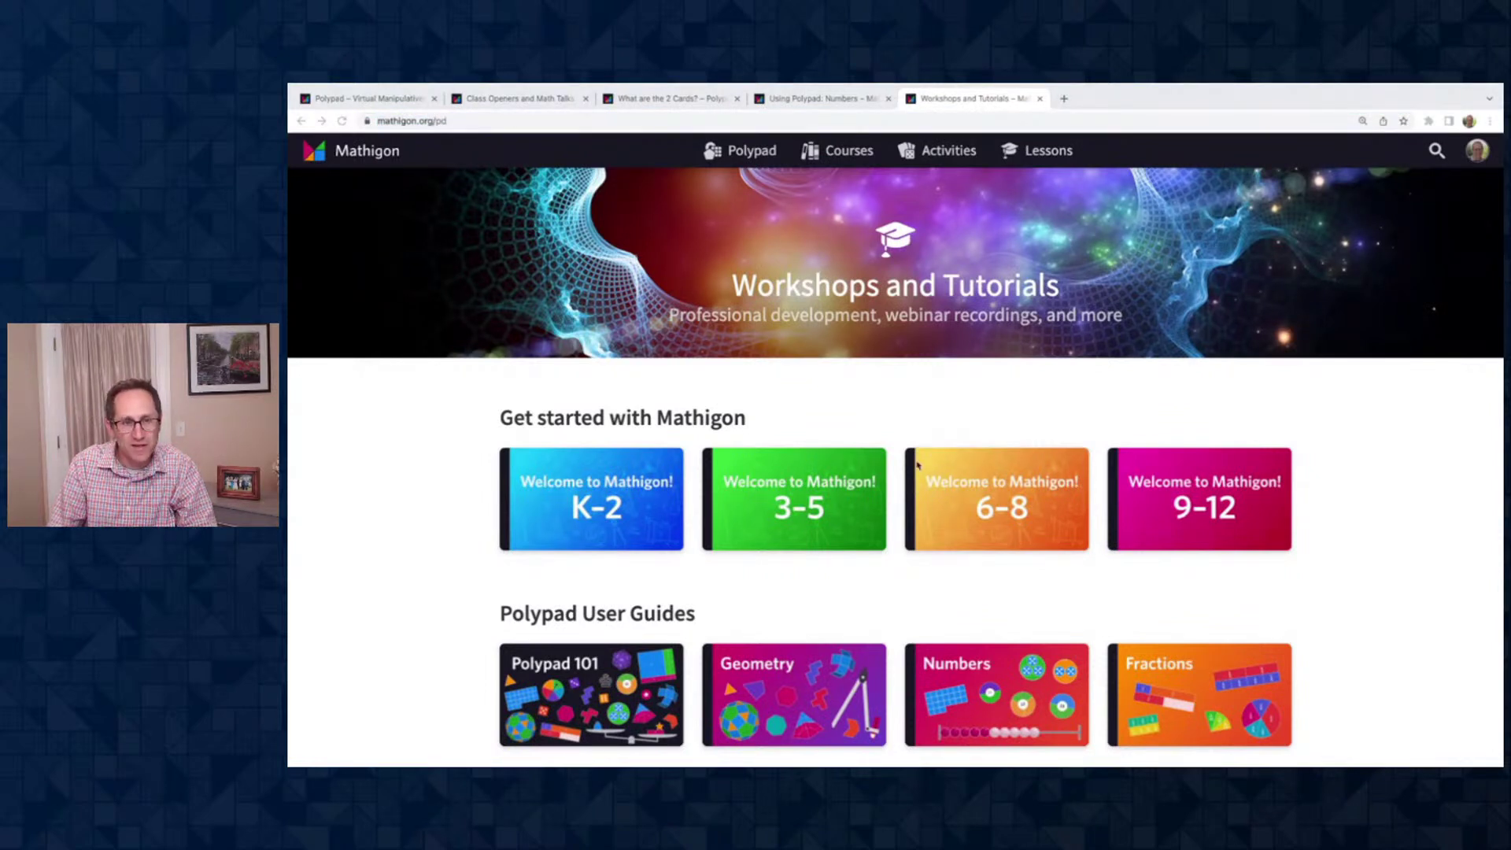
Look through the Workshops and Tutorials page, from the grade-band introductions and Polypad User Guides down to the end of the Polypad Webinars
scroll(917, 464, "down", 1)
scroll(916, 464, "down", 2)
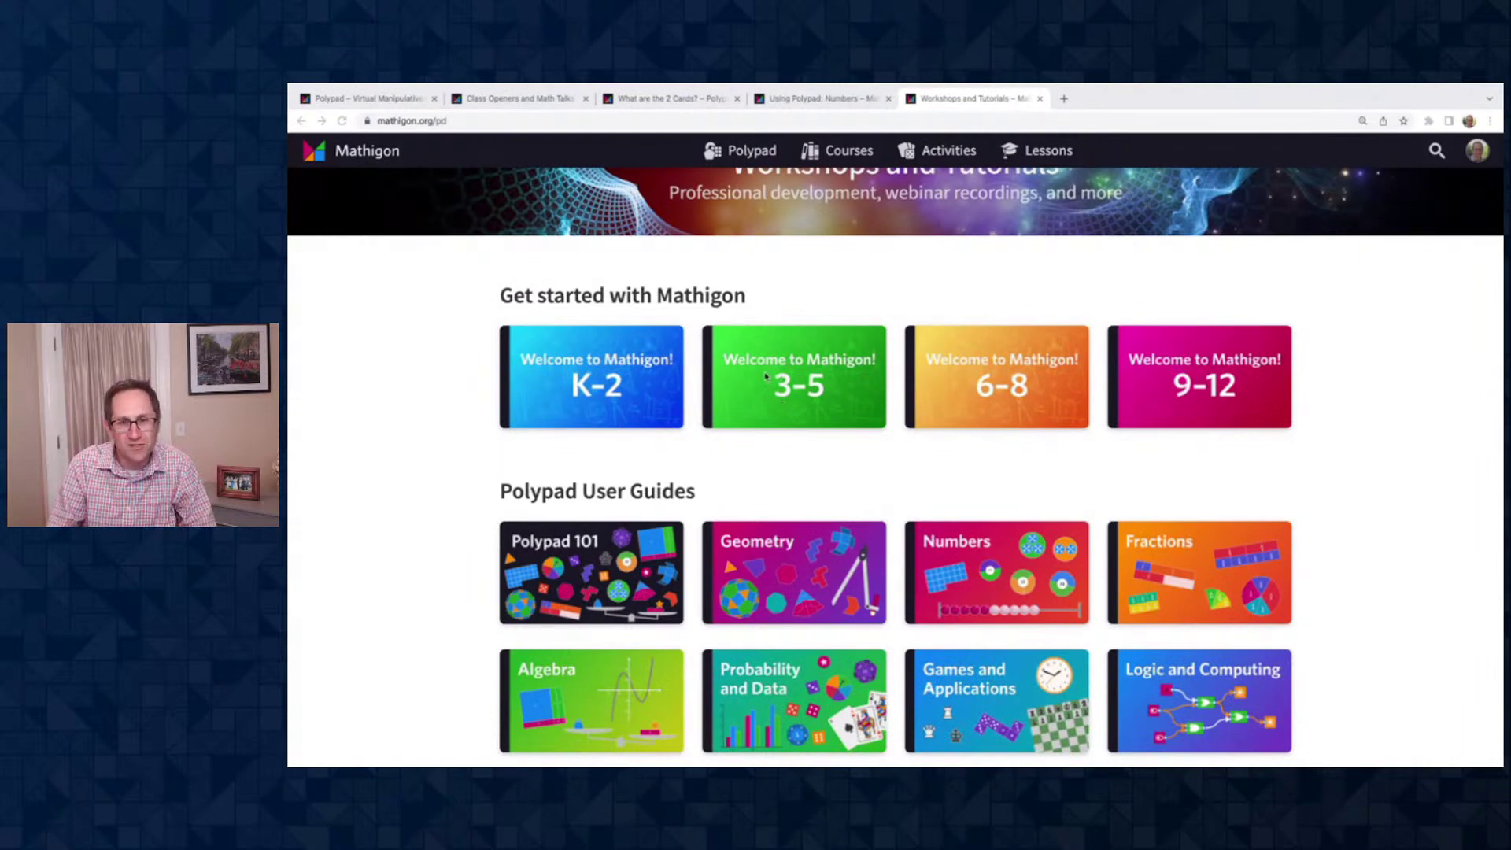
key("super+l")
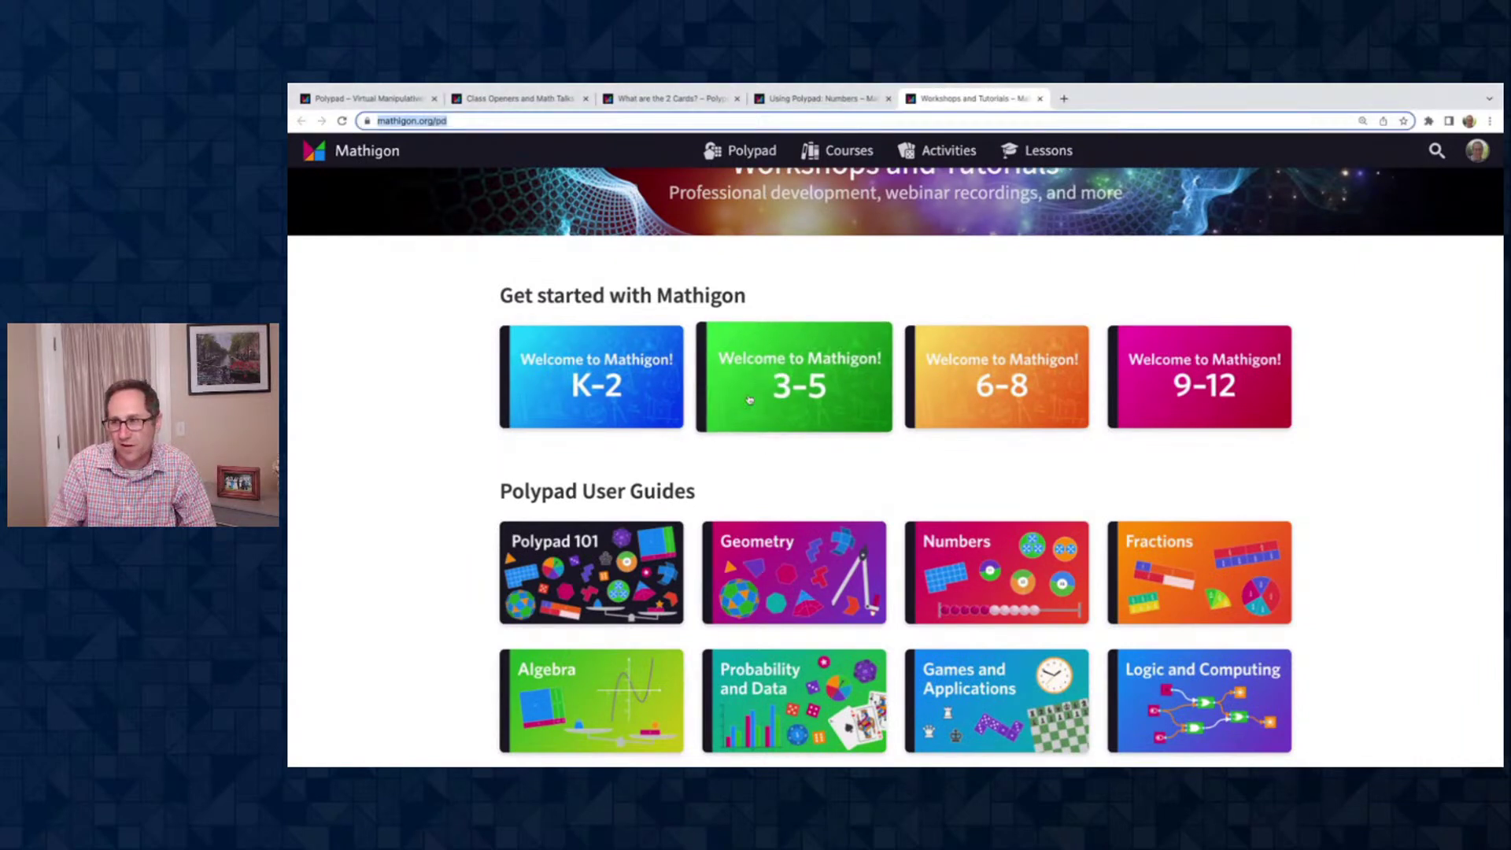
scroll(791, 436, "down", 2)
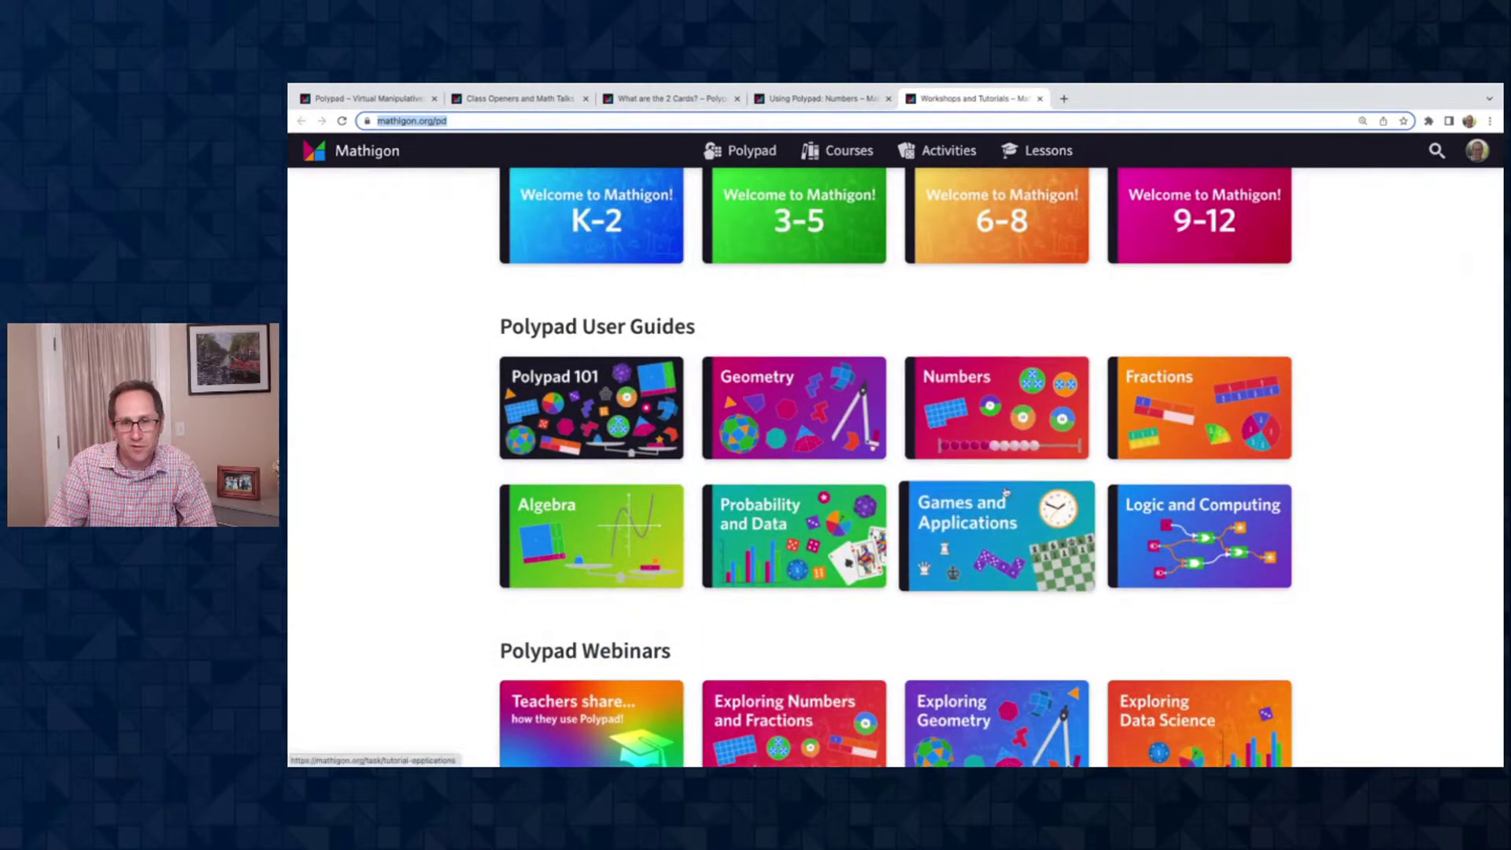
scroll(1195, 425, "down", 3)
scroll(1259, 435, "down", 2)
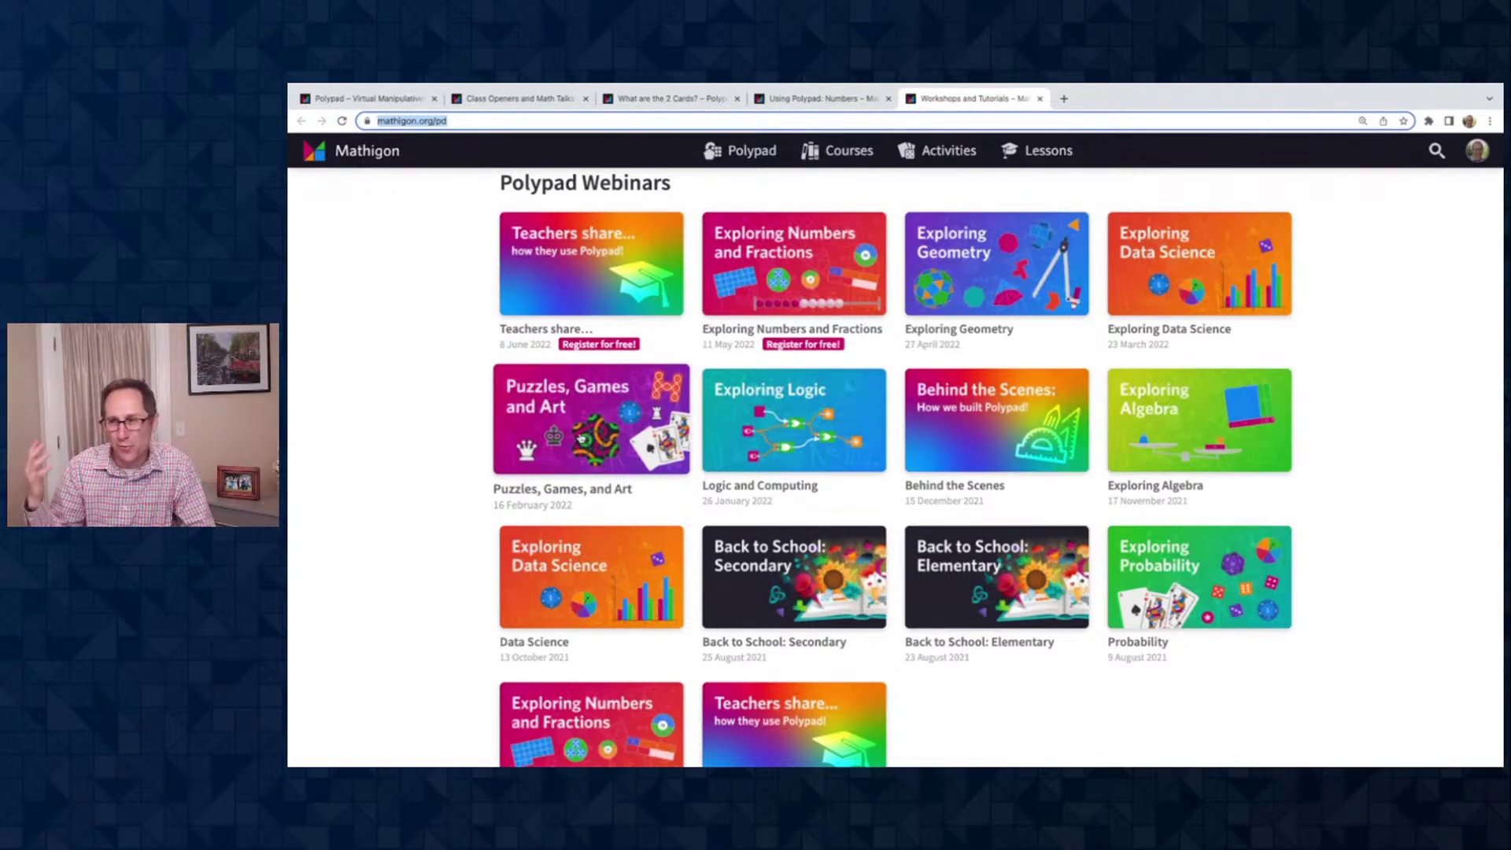
scroll(580, 438, "down", 1)
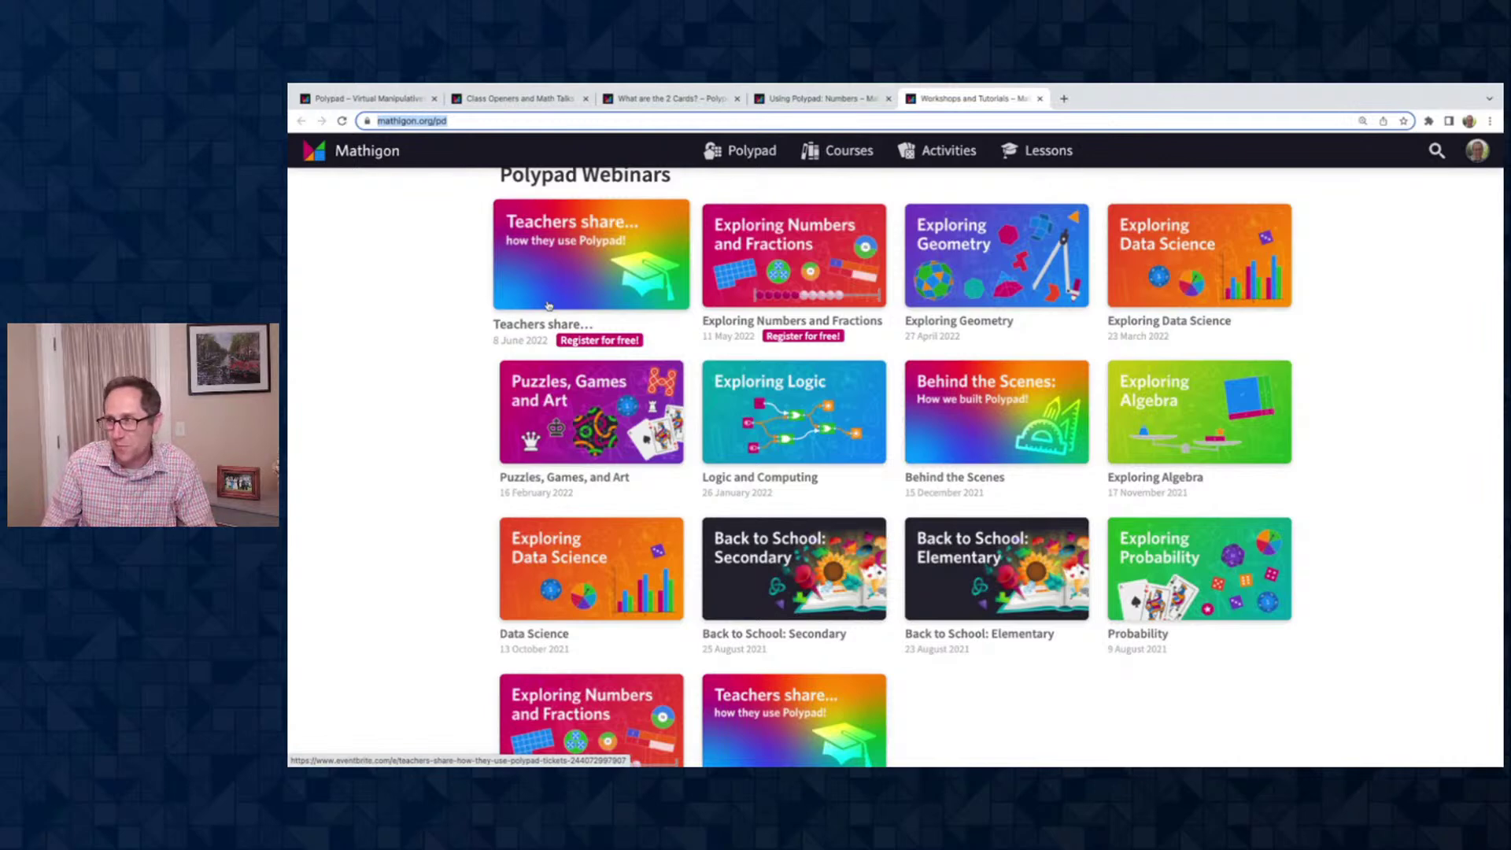
scroll(548, 306, "down", 4)
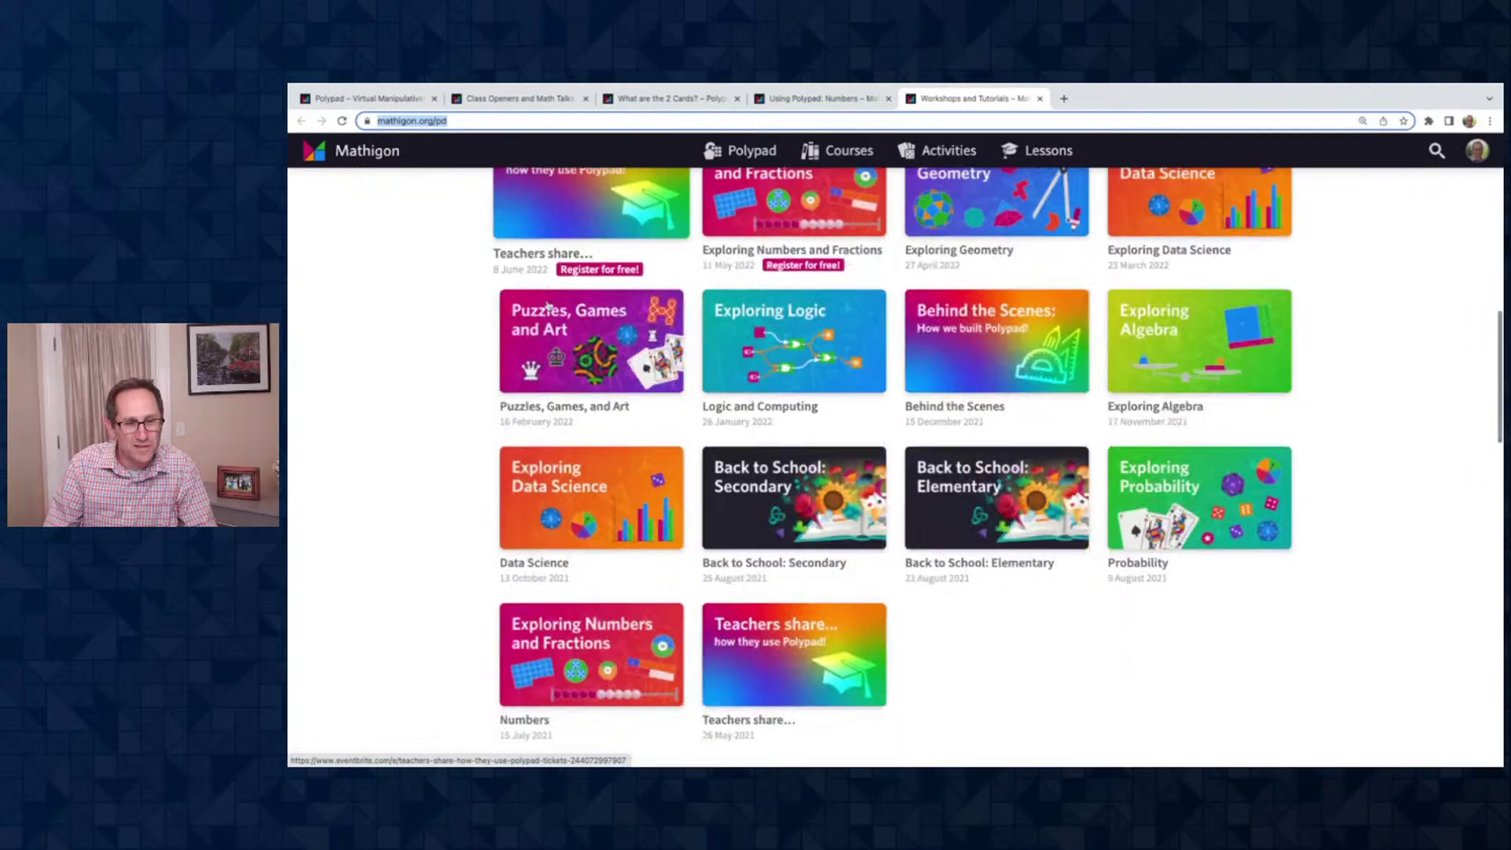
Look through the short video tutorials and the Guest Speaker Series, and open a blank Polypad canvas
scroll(549, 306, "down", 4)
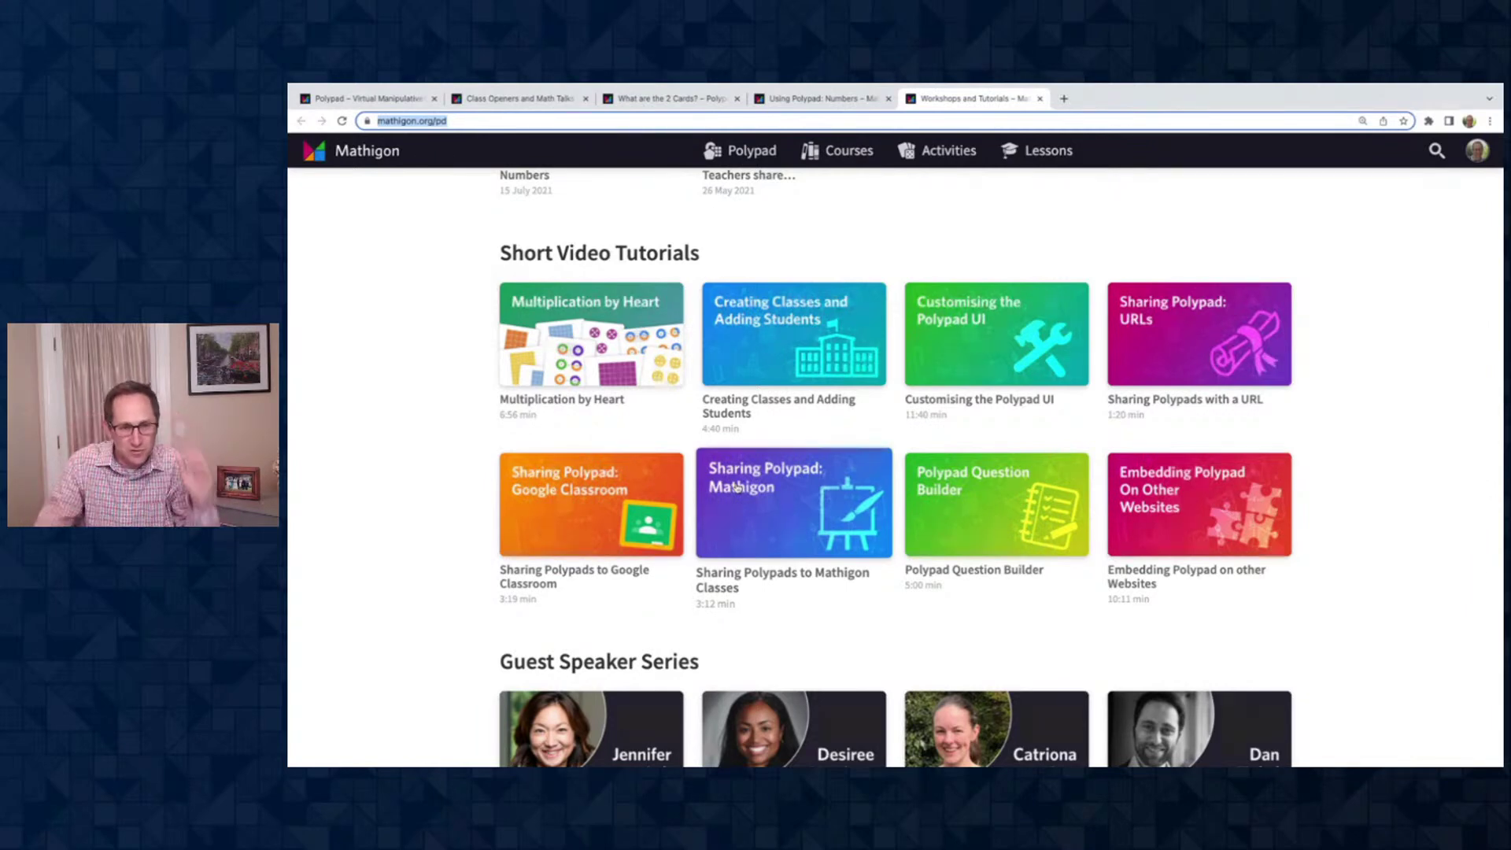
scroll(737, 486, "down", 4)
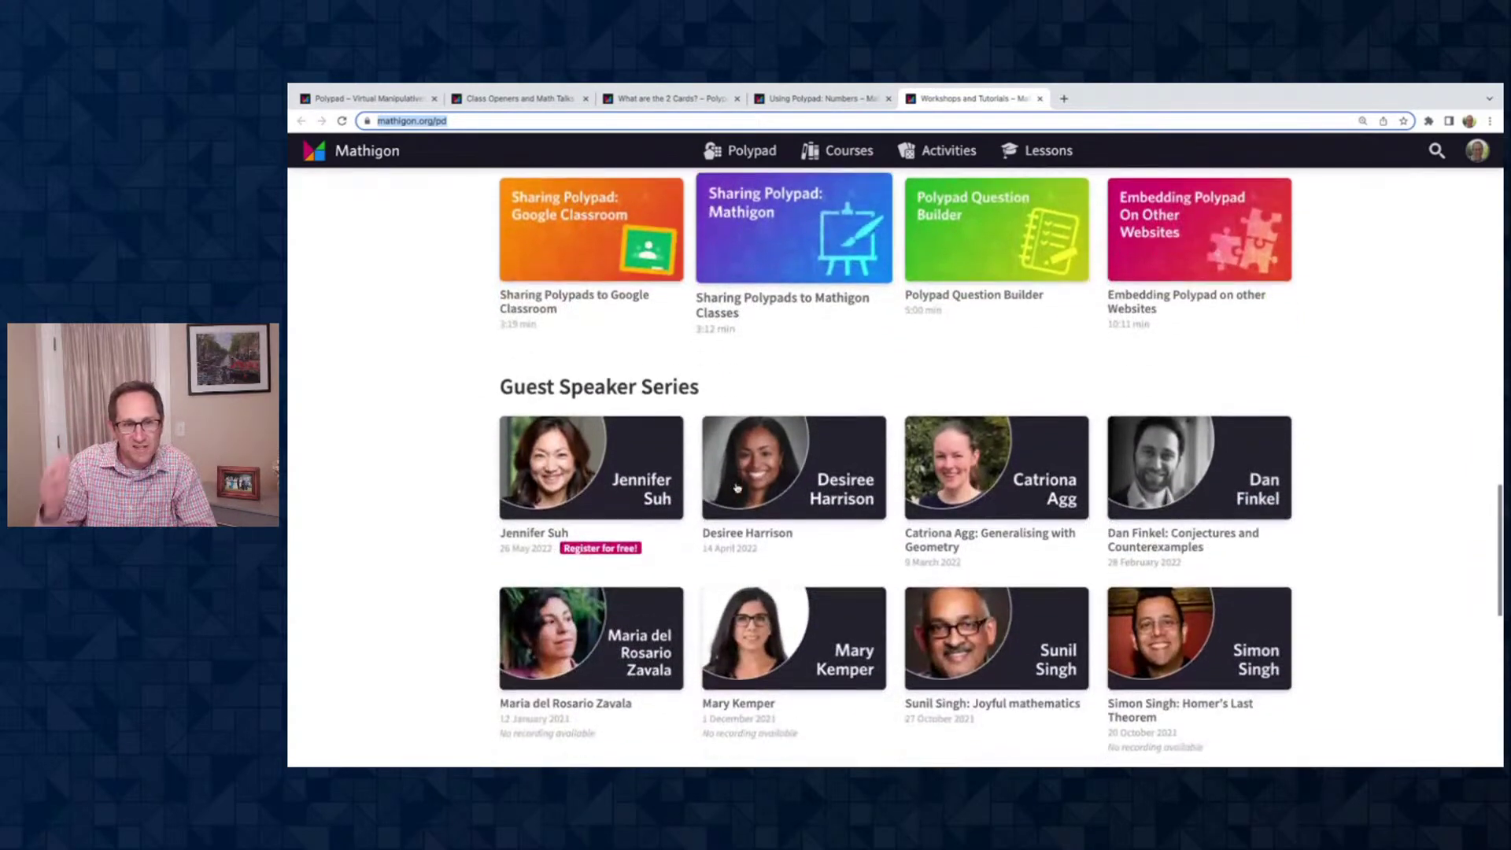
scroll(736, 487, "down", 2)
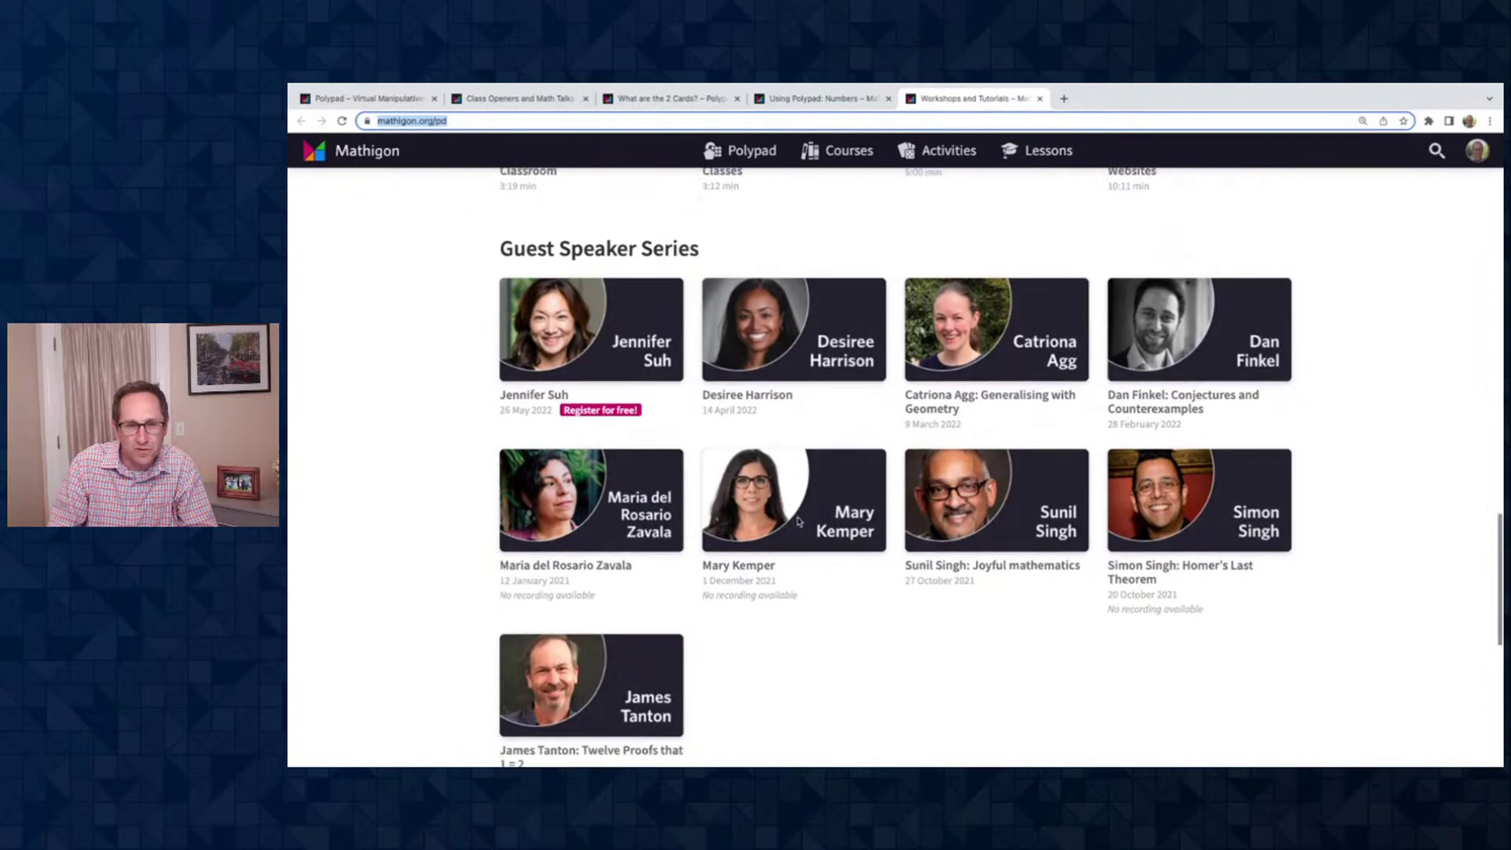
scroll(798, 521, "up", 1)
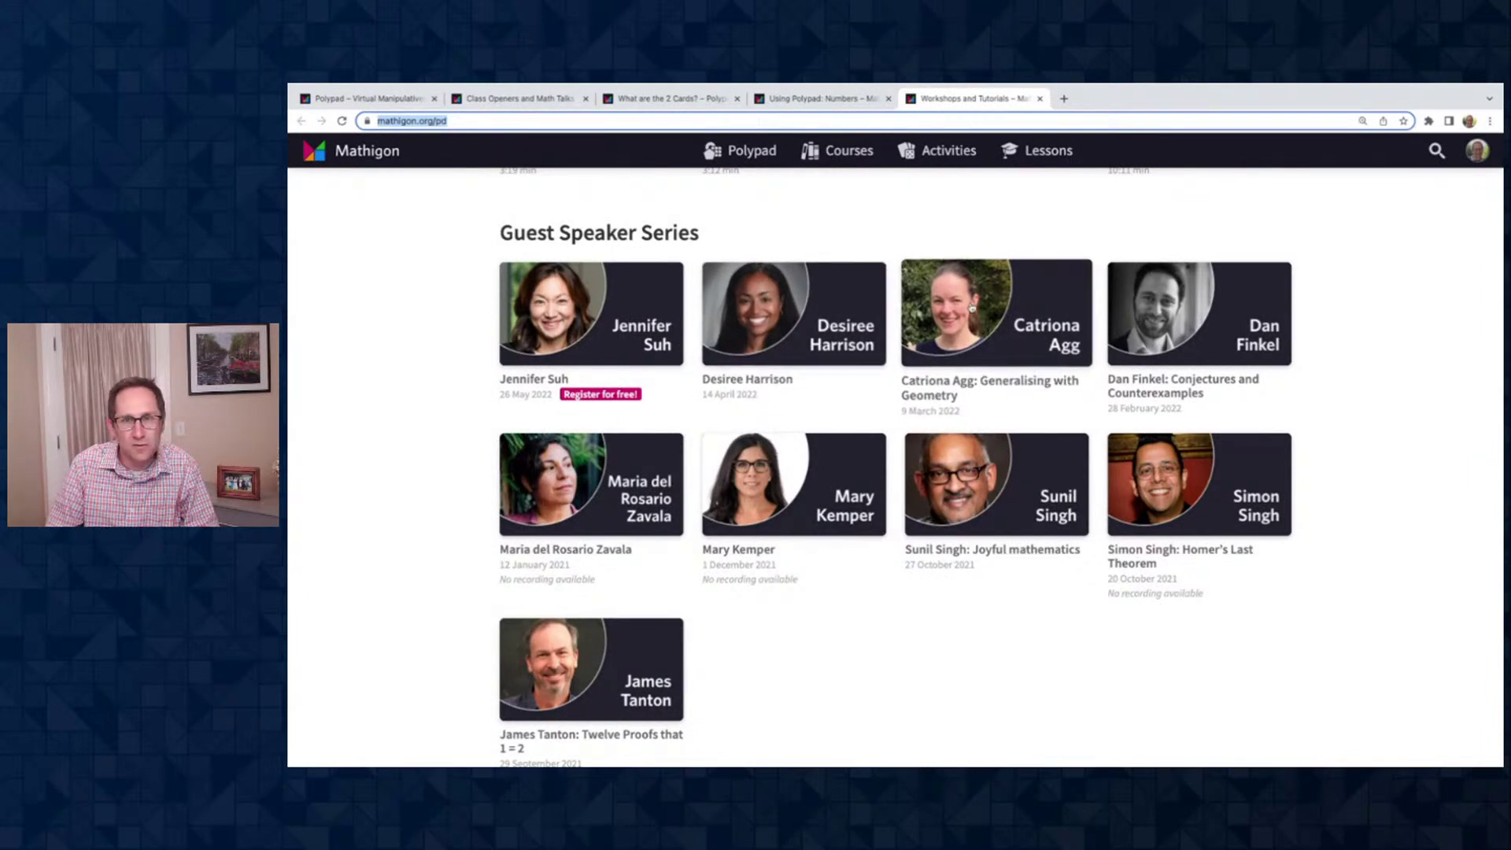
left_click(746, 152)
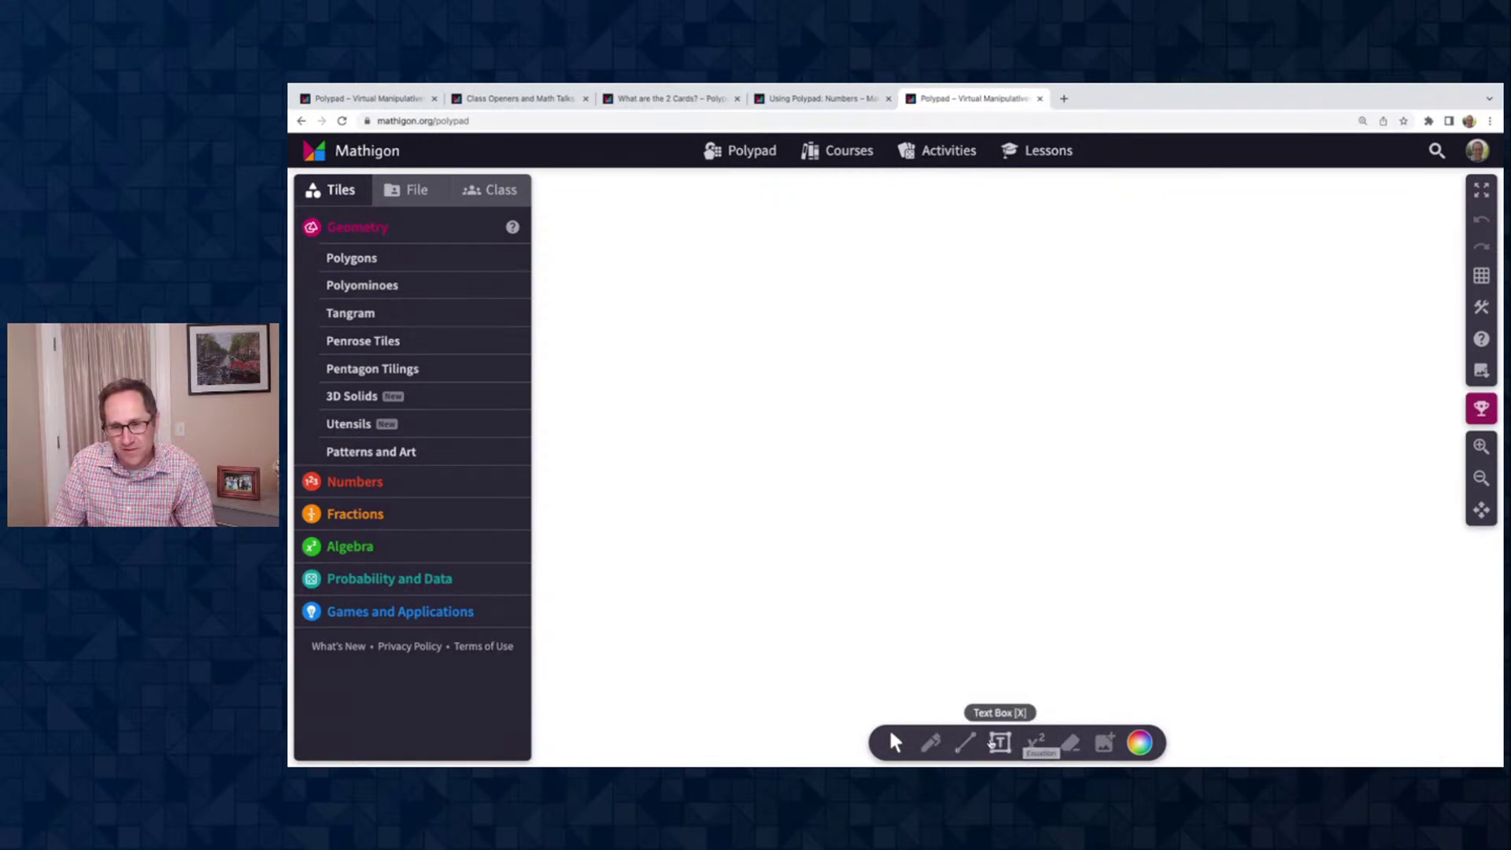
Try a freehand pen stroke across the blank canvas, undo it, and activate the Line tool
left_click(931, 743)
left_click_drag(824, 587, 1074, 515)
key("ctrl+z")
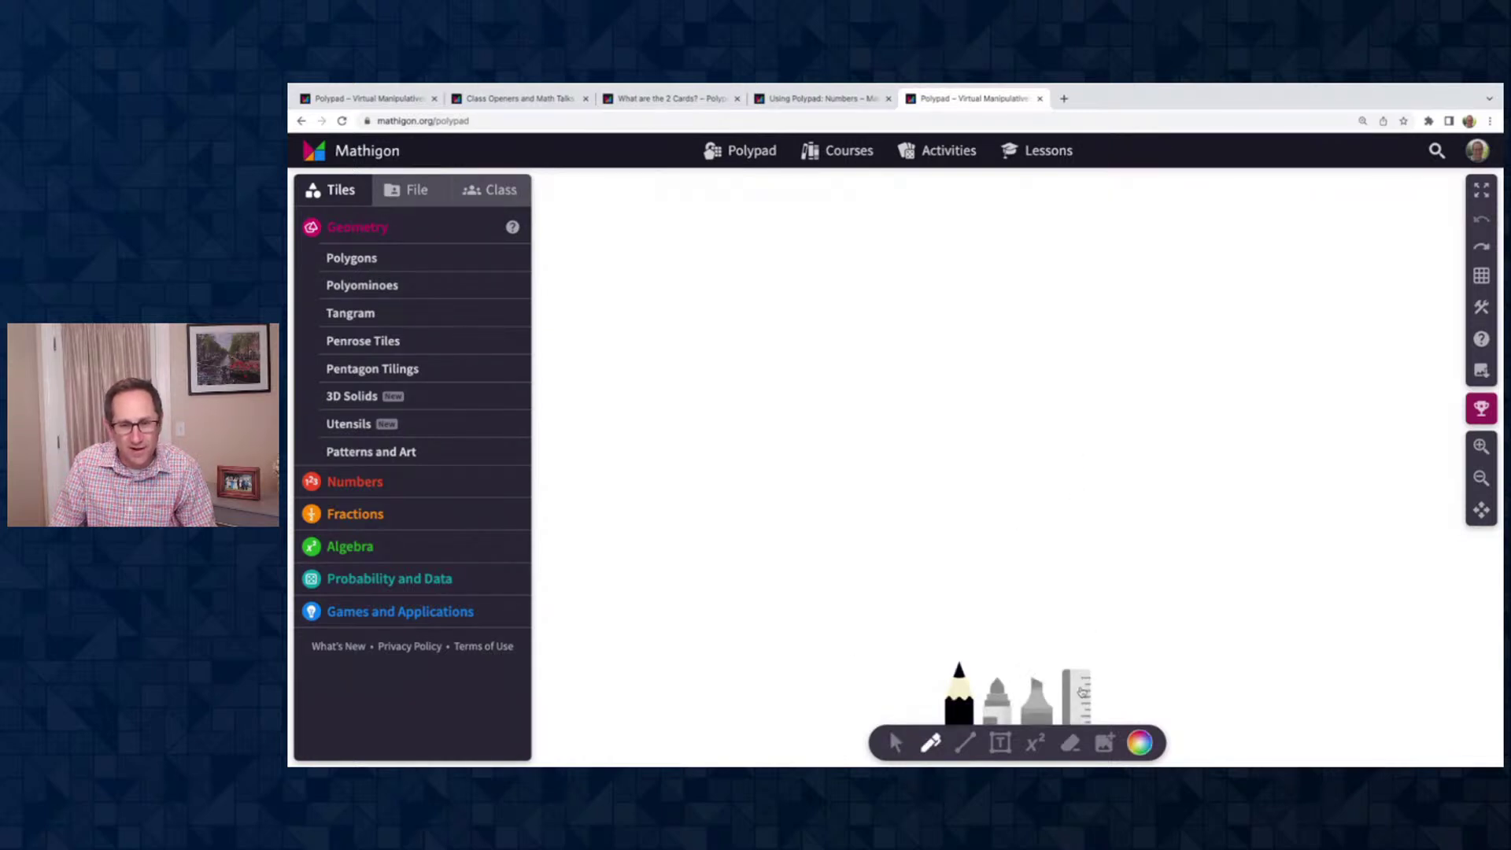
left_click(965, 742)
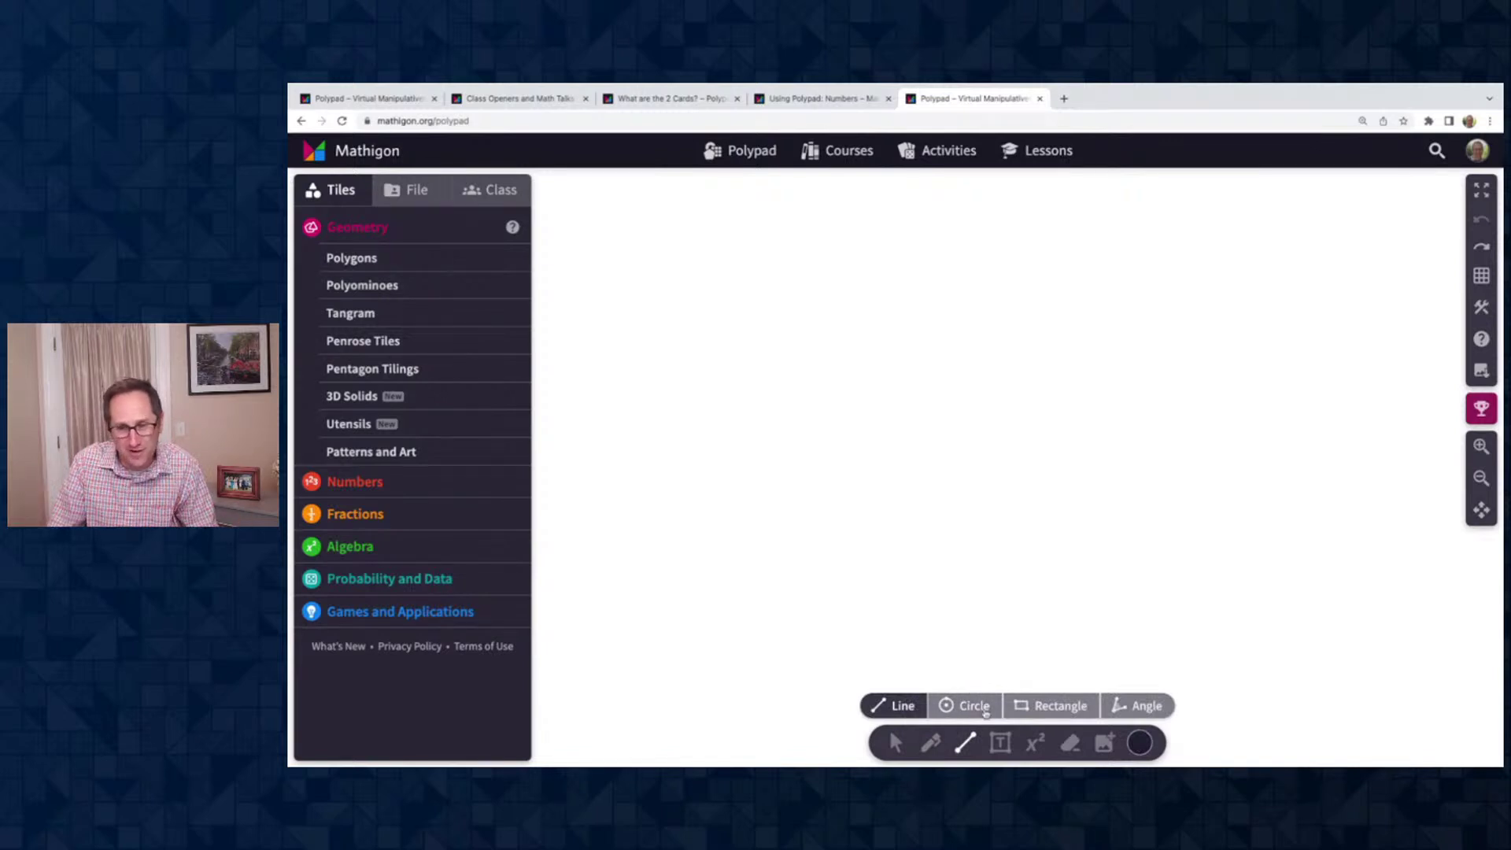
Write the equation 3/5 + 5/6 in the upper middle of the canvas
left_click(1033, 745)
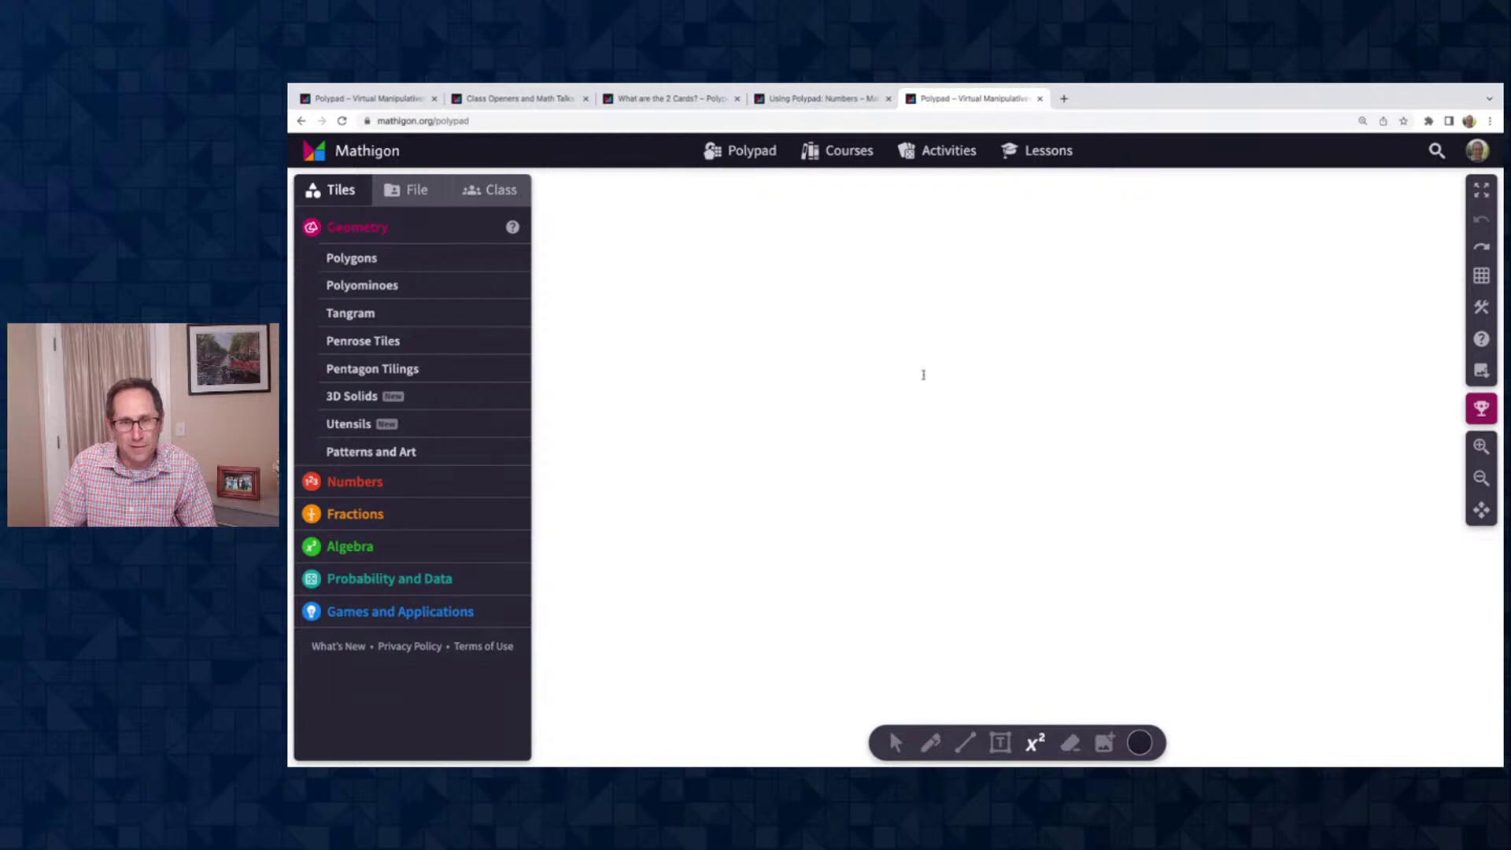
left_click(887, 299)
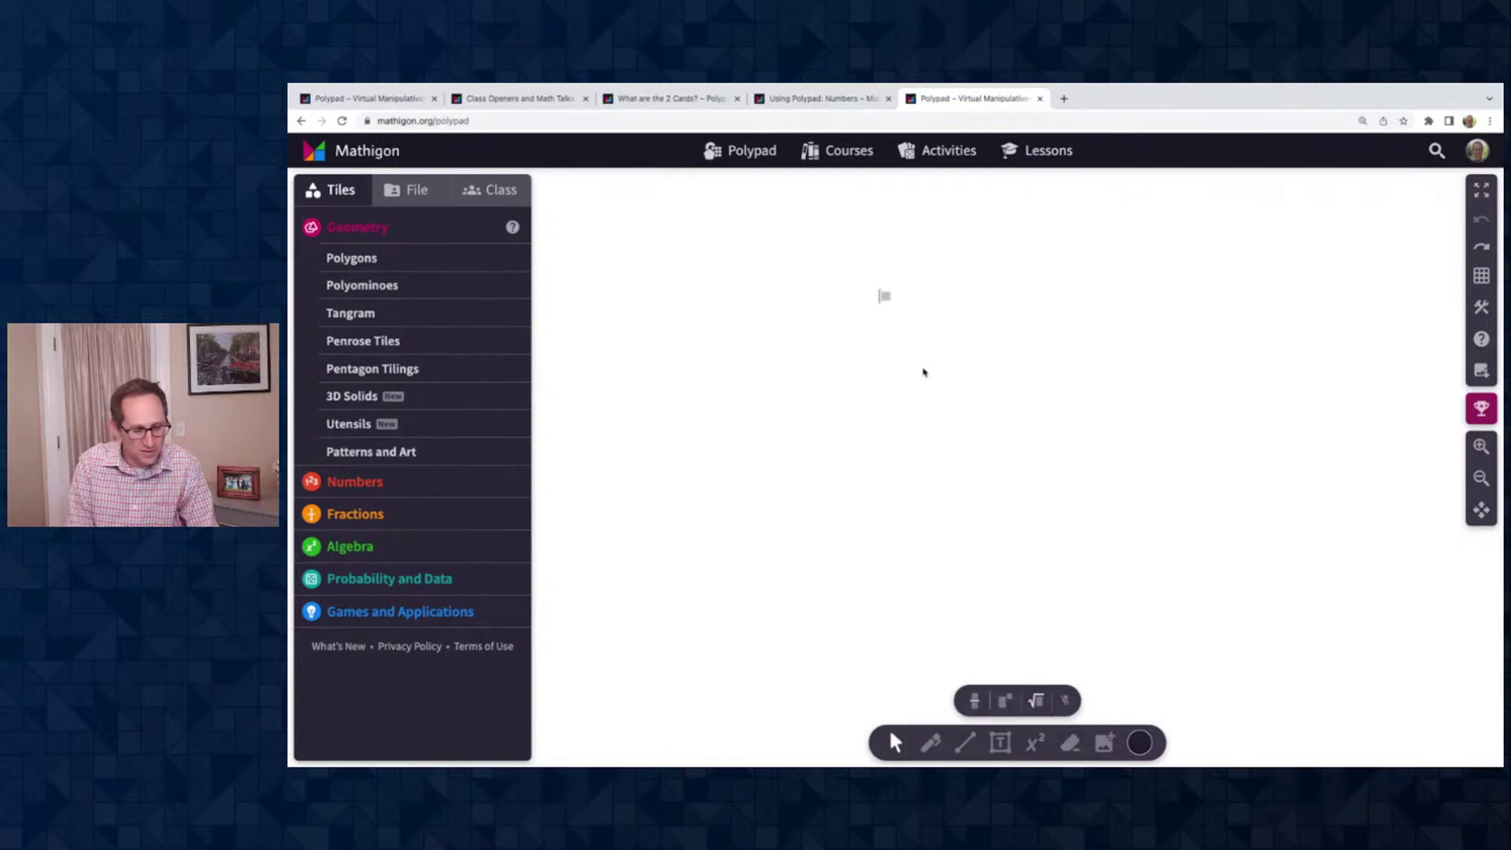
type("3/5")
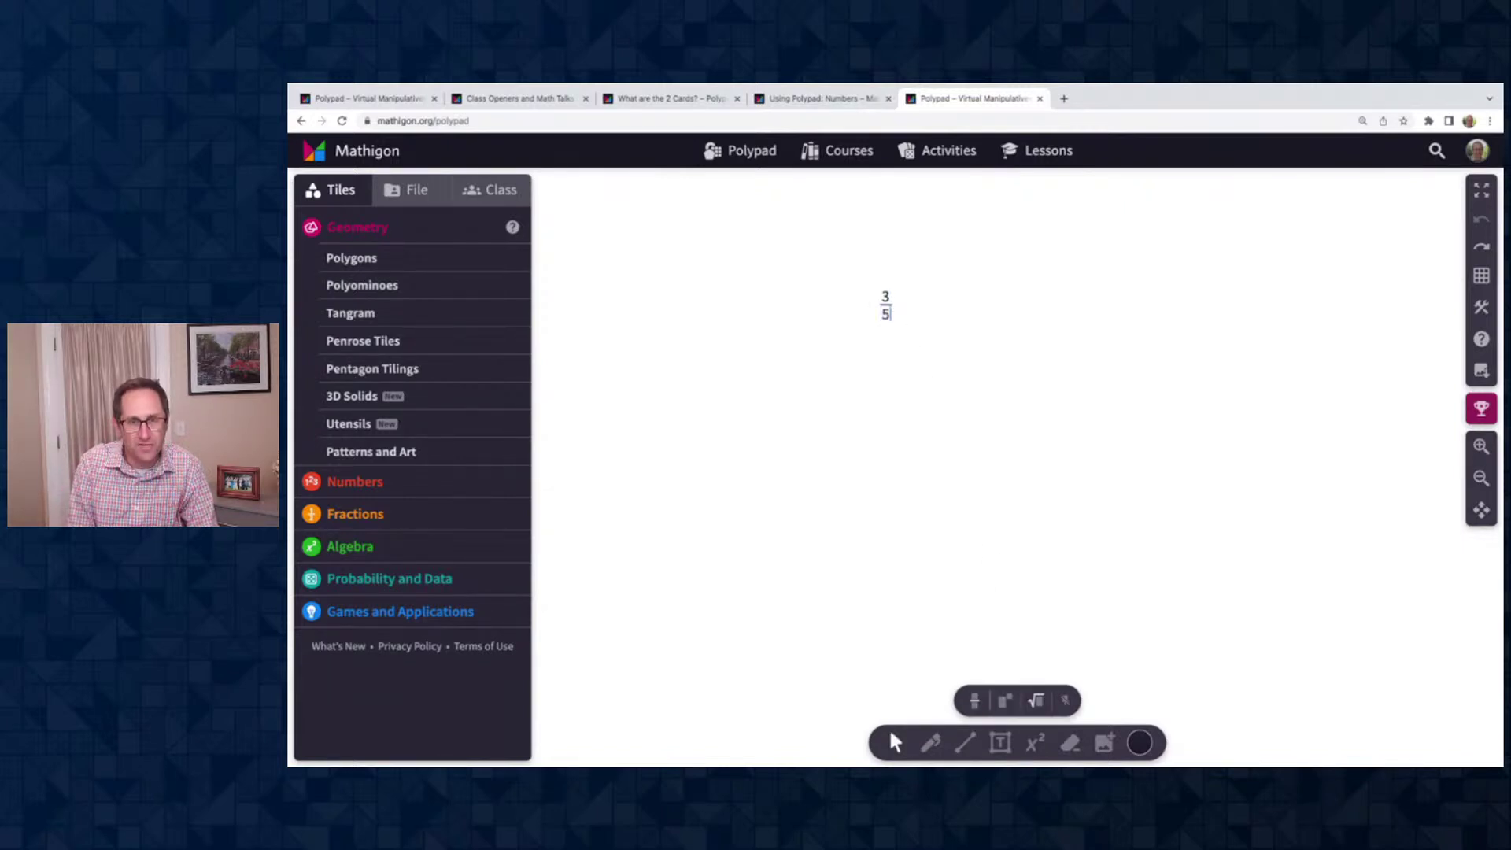
key("Right")
type("+5/6")
left_click(917, 383)
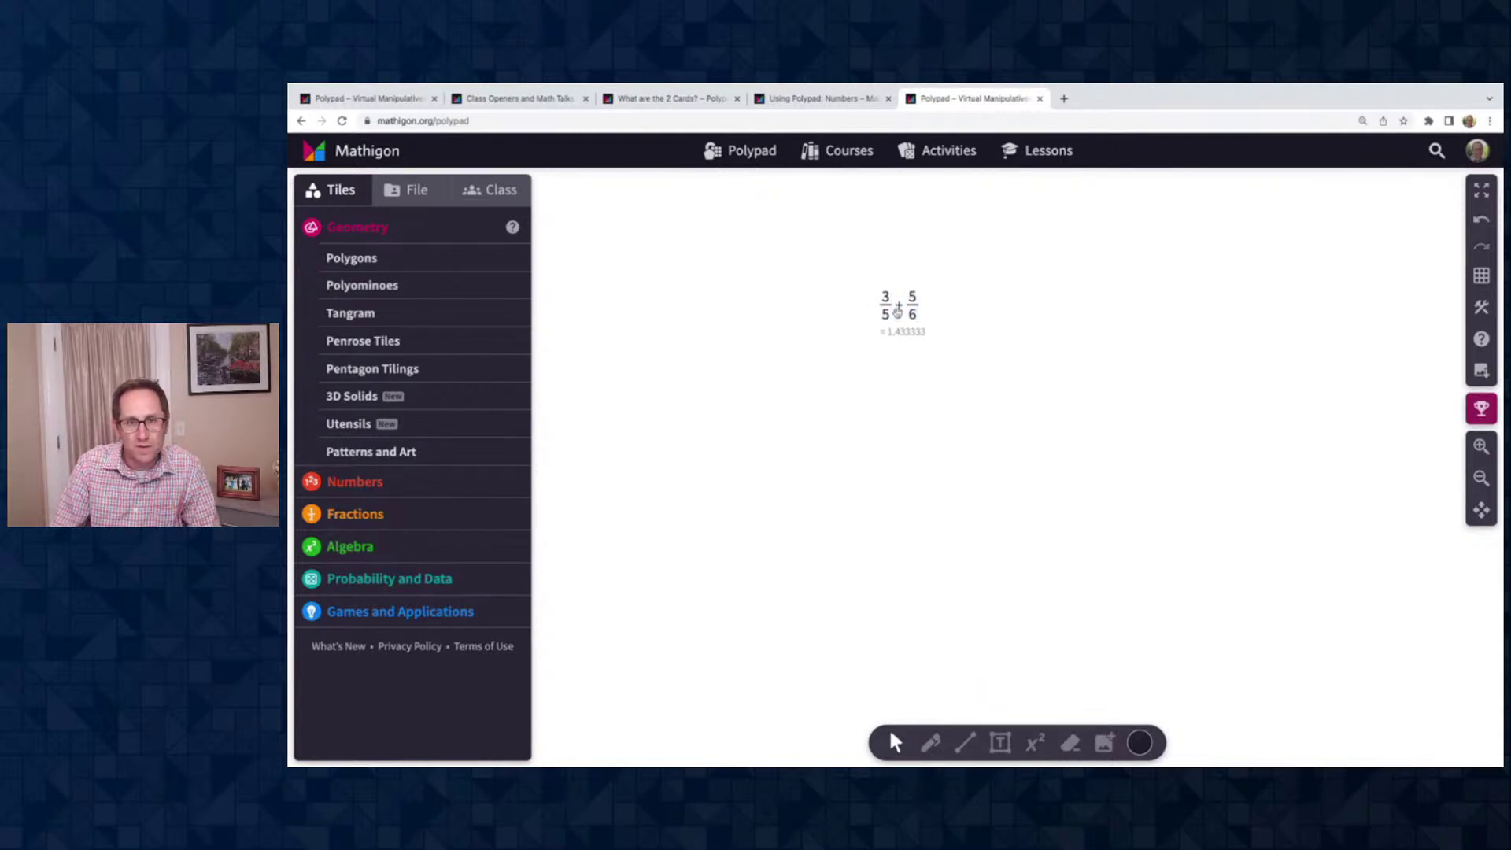
Grow the 3/5 + 5/6 equation by two sizes and move it to the top of the canvas
left_click(900, 311)
left_click(944, 701)
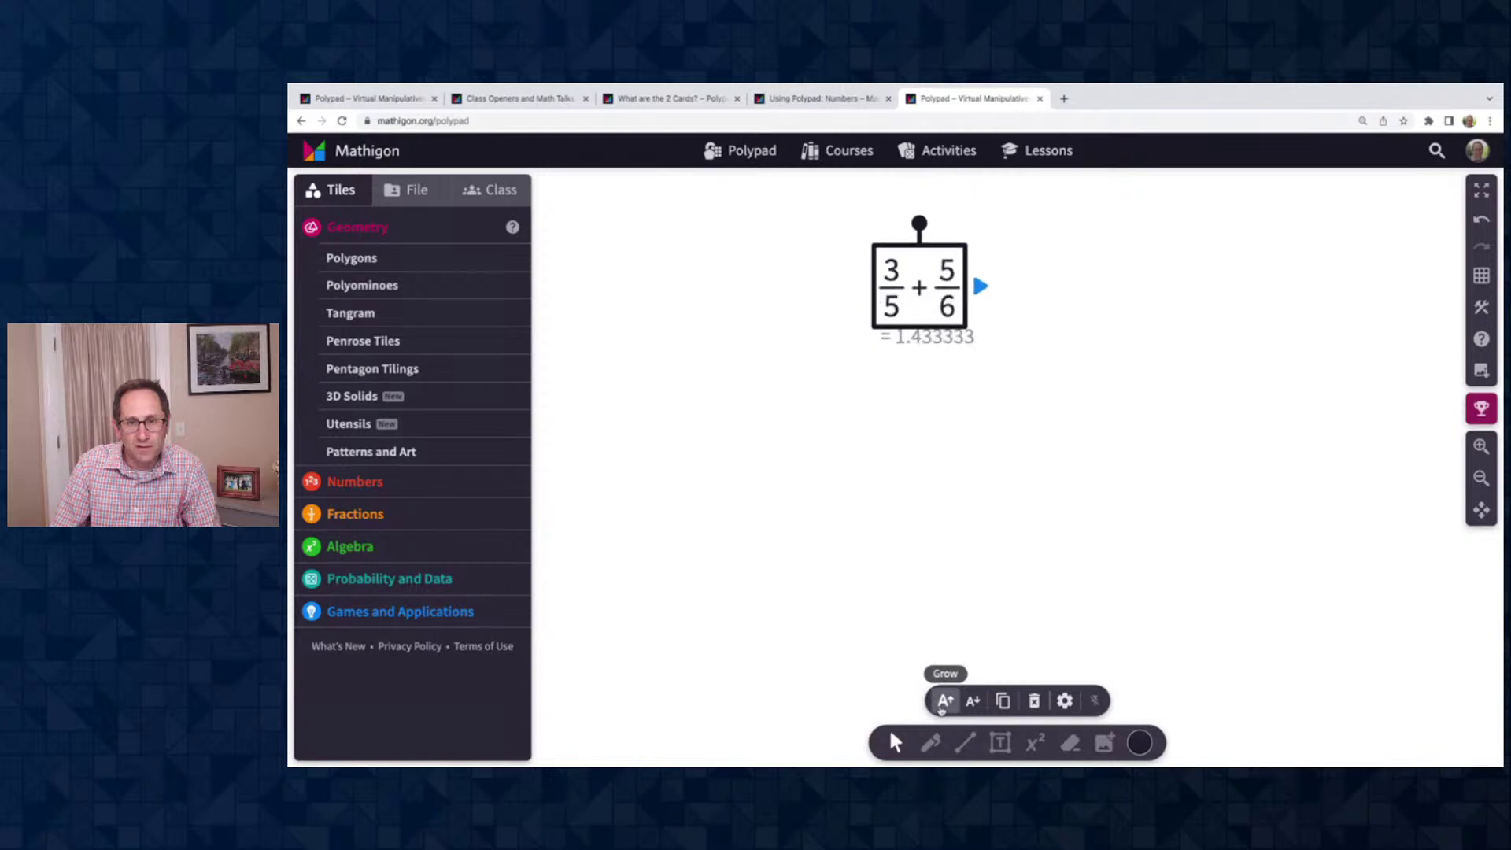
left_click(944, 700)
left_click_drag(931, 262, 984, 253)
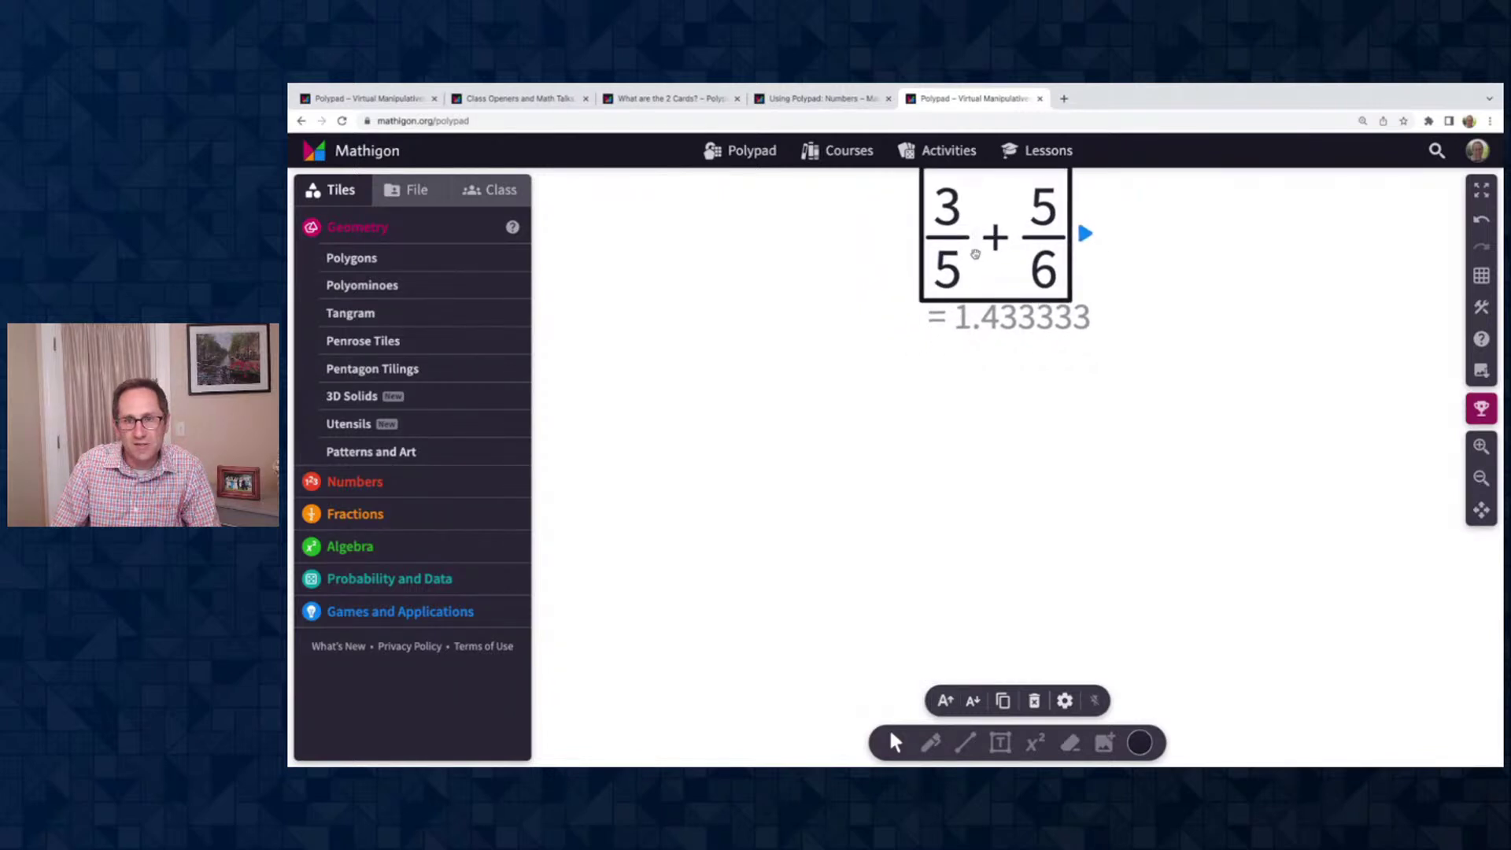
left_click(993, 409)
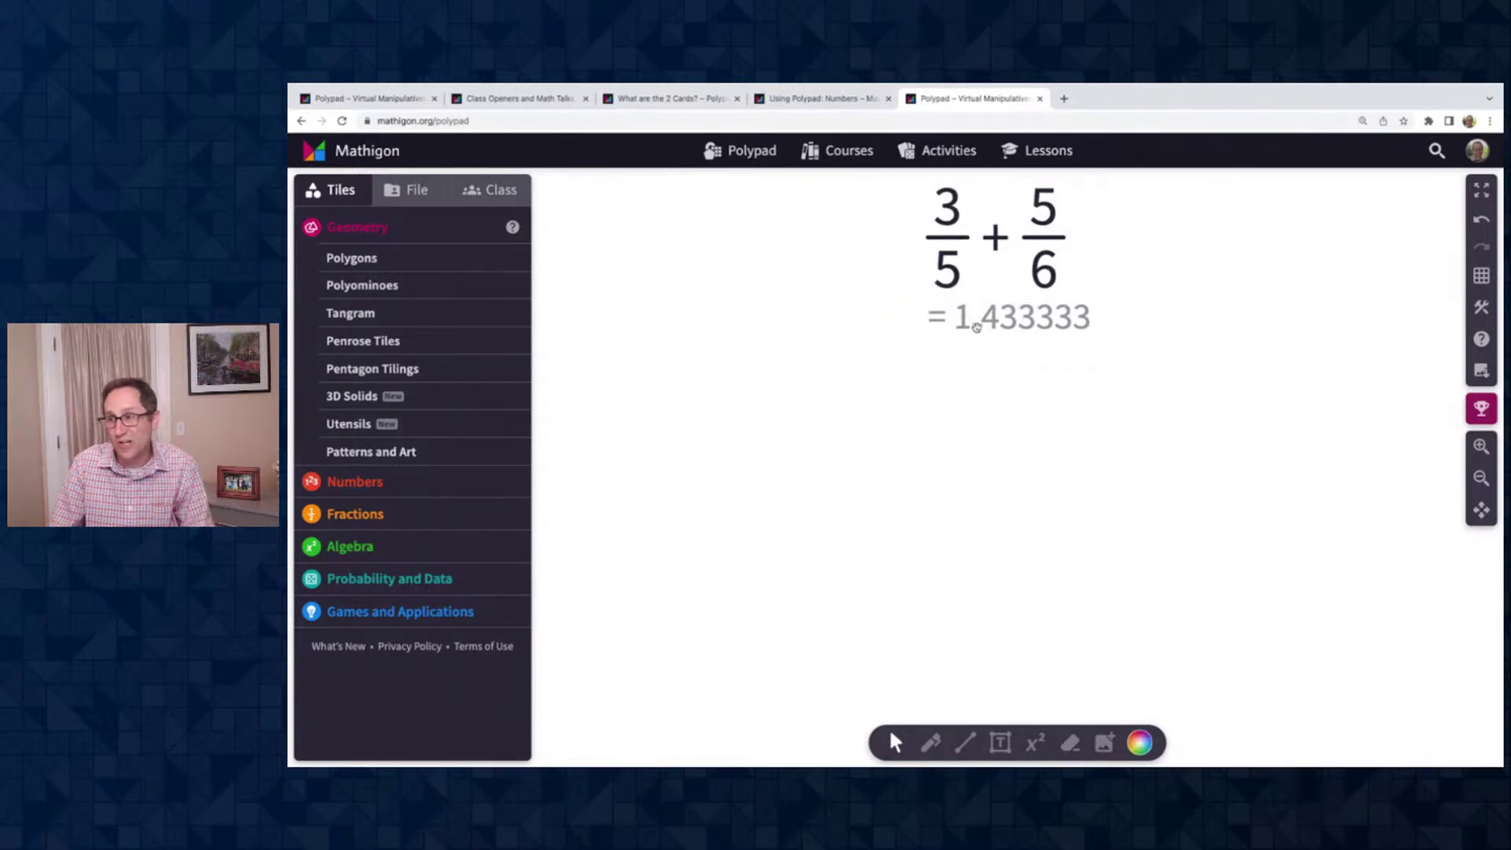
Turn off the Evaluate equations feature in the interface customisation settings and apply the change
left_click(976, 328)
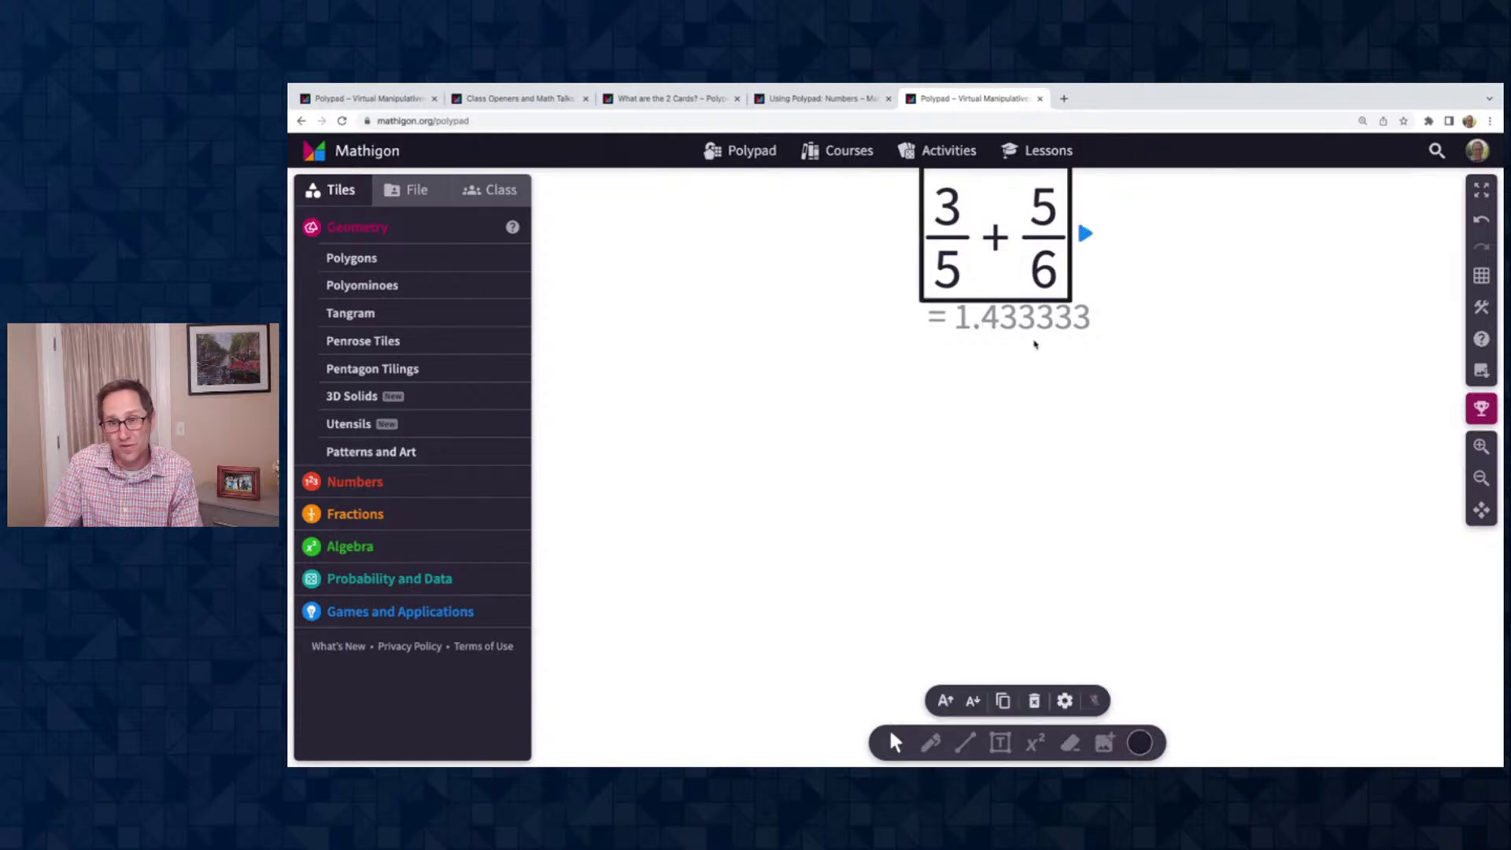
scroll(1060, 366, "right", 2)
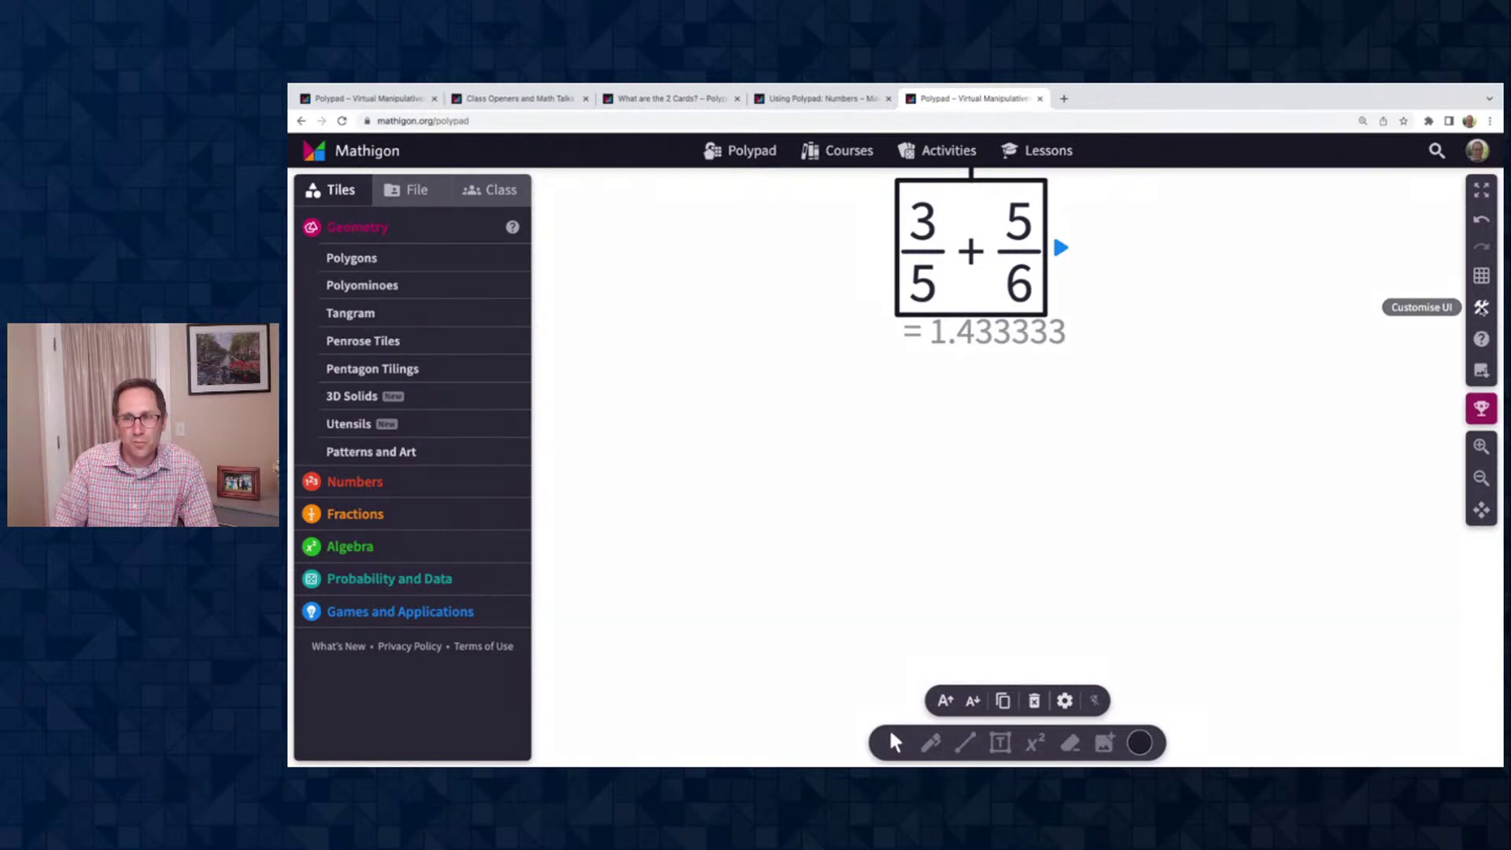
left_click(1480, 309)
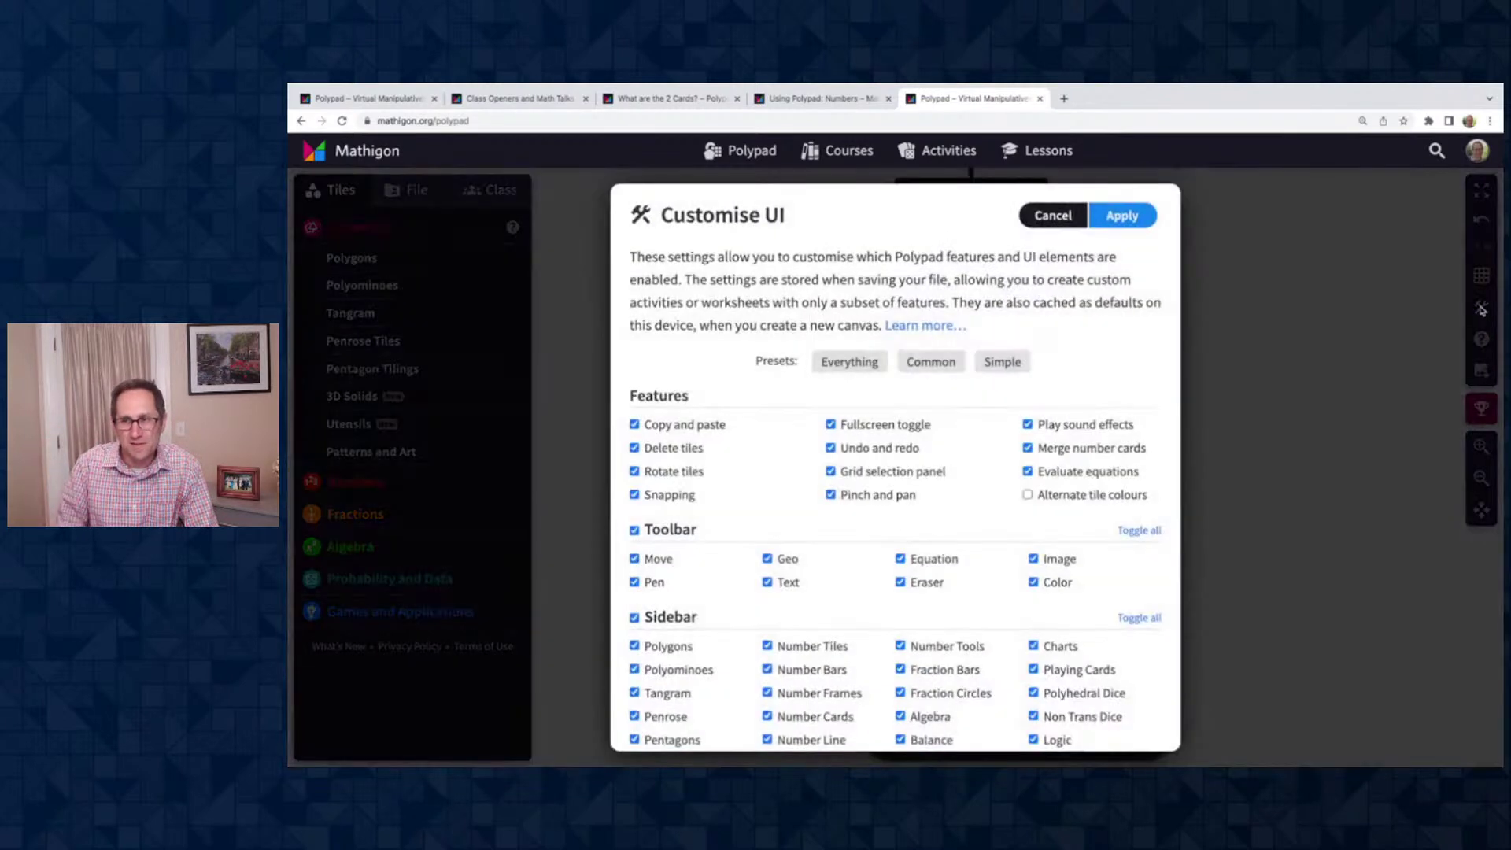
left_click(1028, 471)
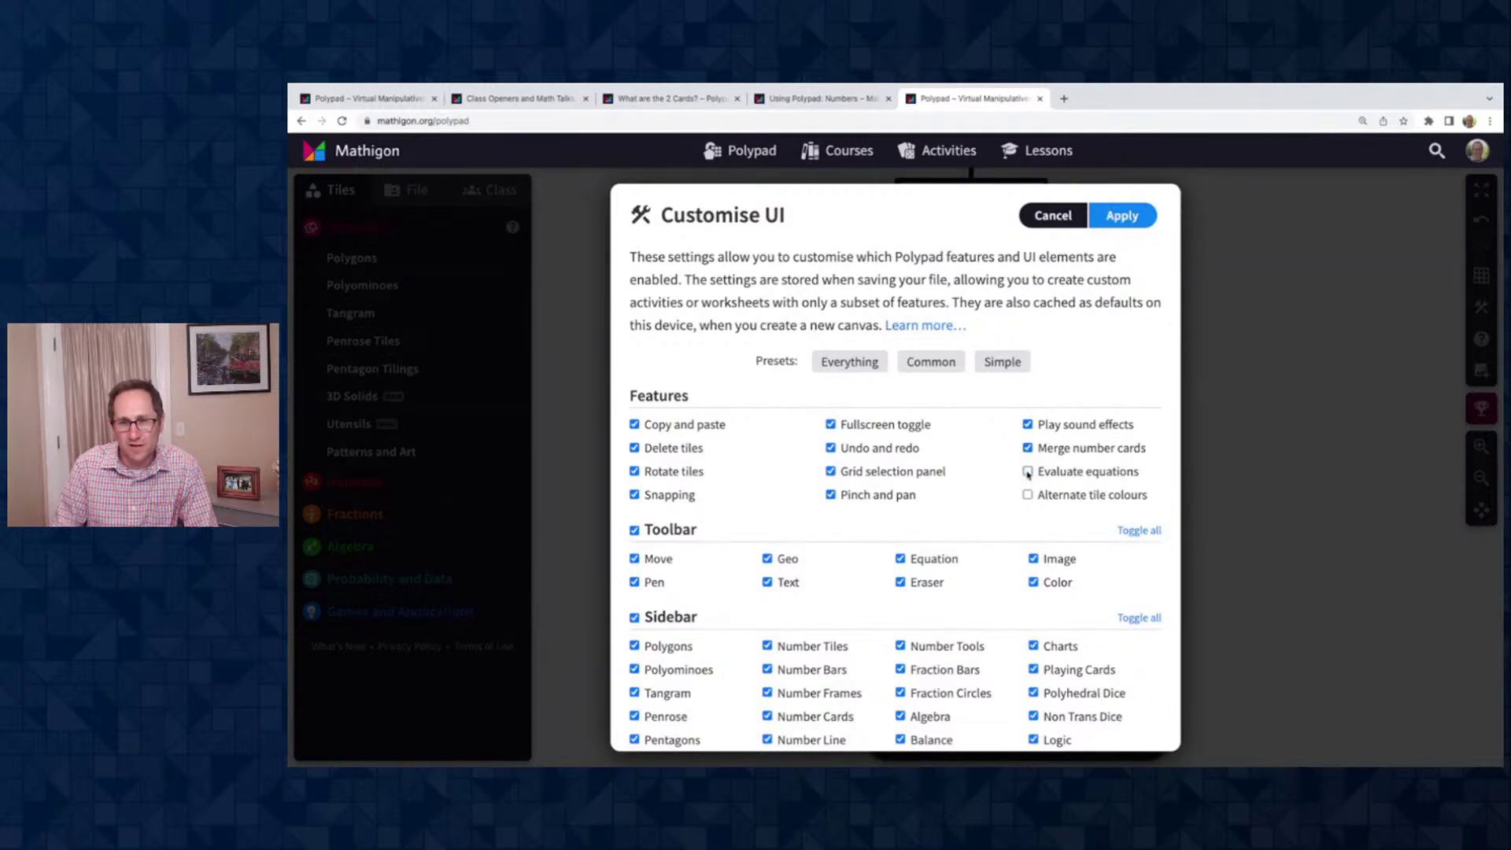
left_click(1123, 219)
Reposition the 3/5 + 5/6 equation near the upper edge of the canvas
left_click(1016, 347)
left_click(989, 282)
left_click(1481, 478)
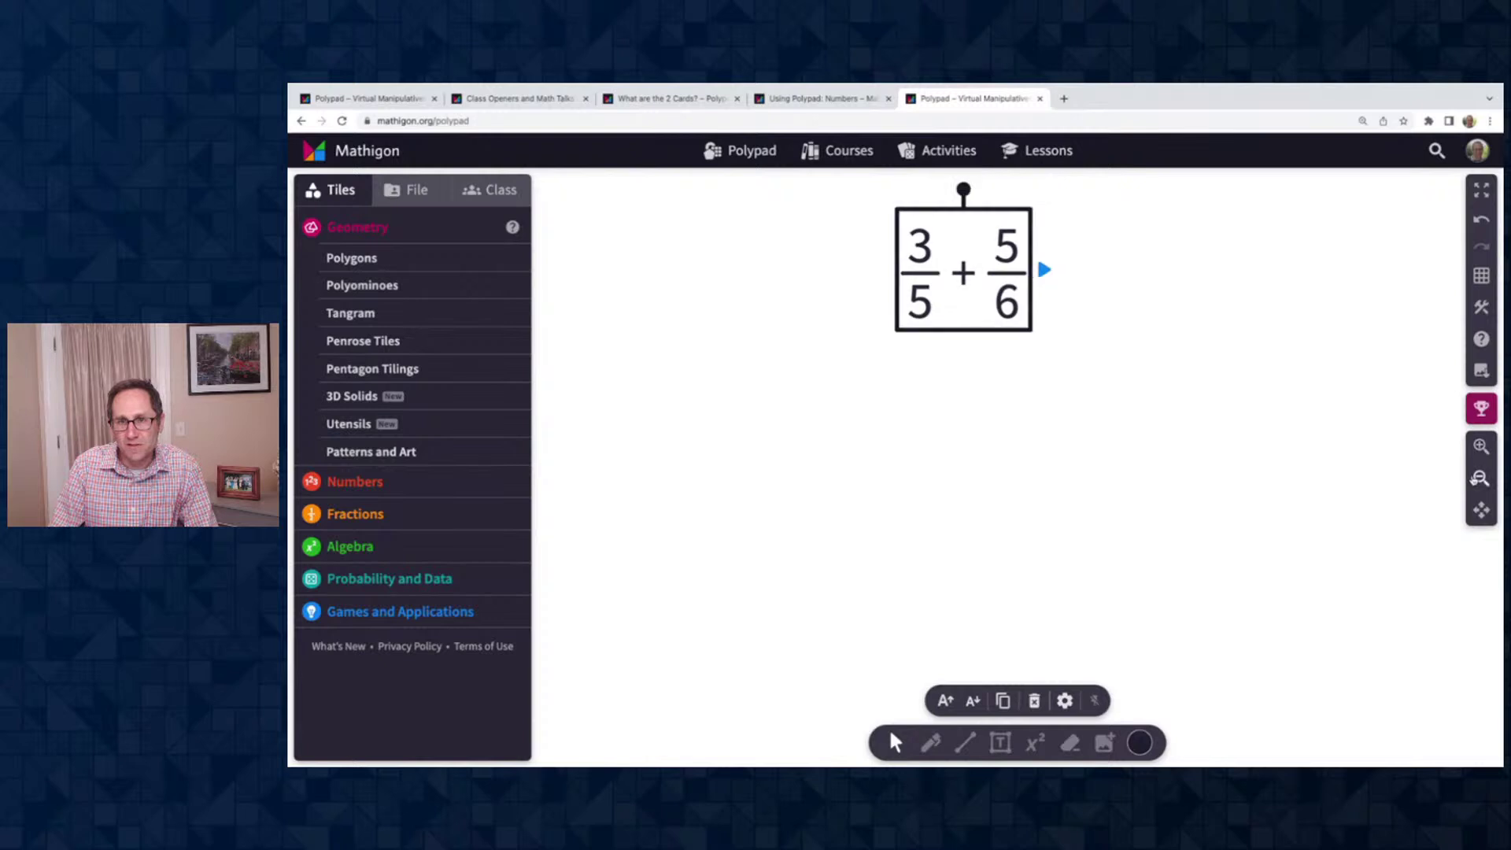
left_click_drag(962, 305, 951, 252)
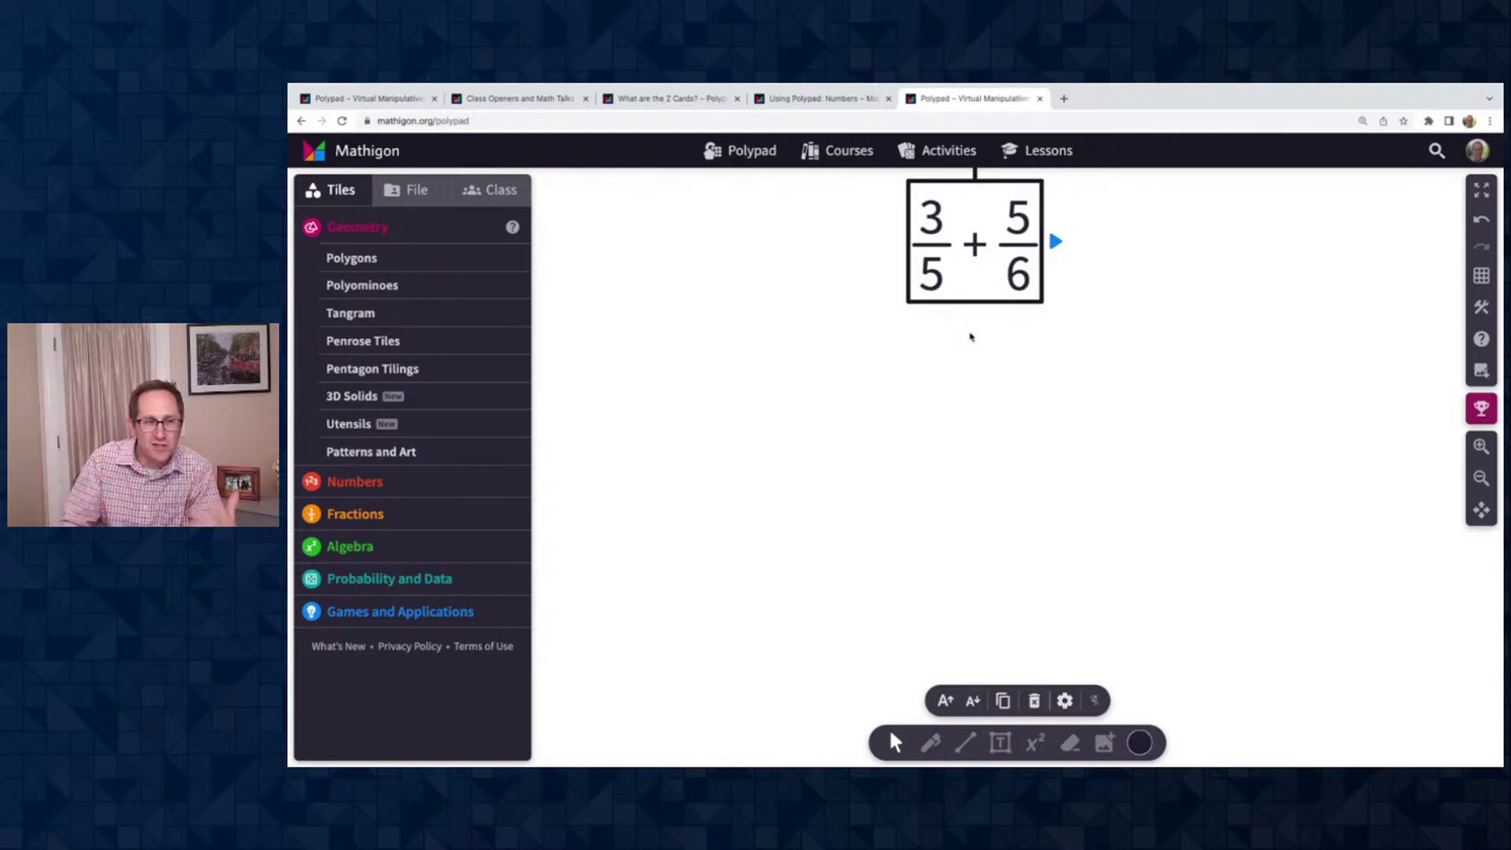
Add a number line from 0 to 10 and place it below the equation
left_click(432, 513)
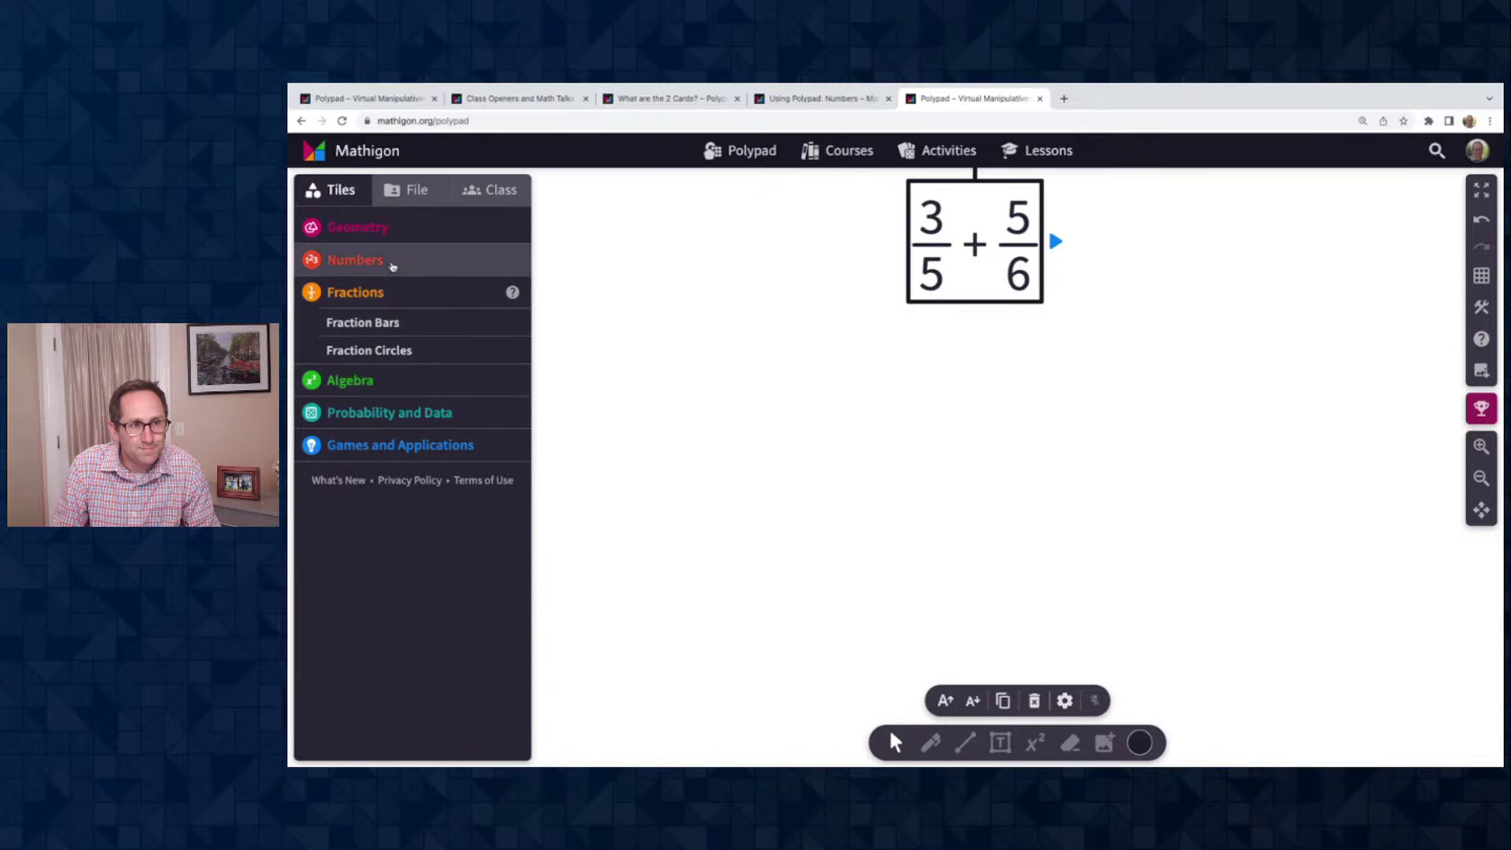
left_click(391, 265)
mouse_move(378, 403)
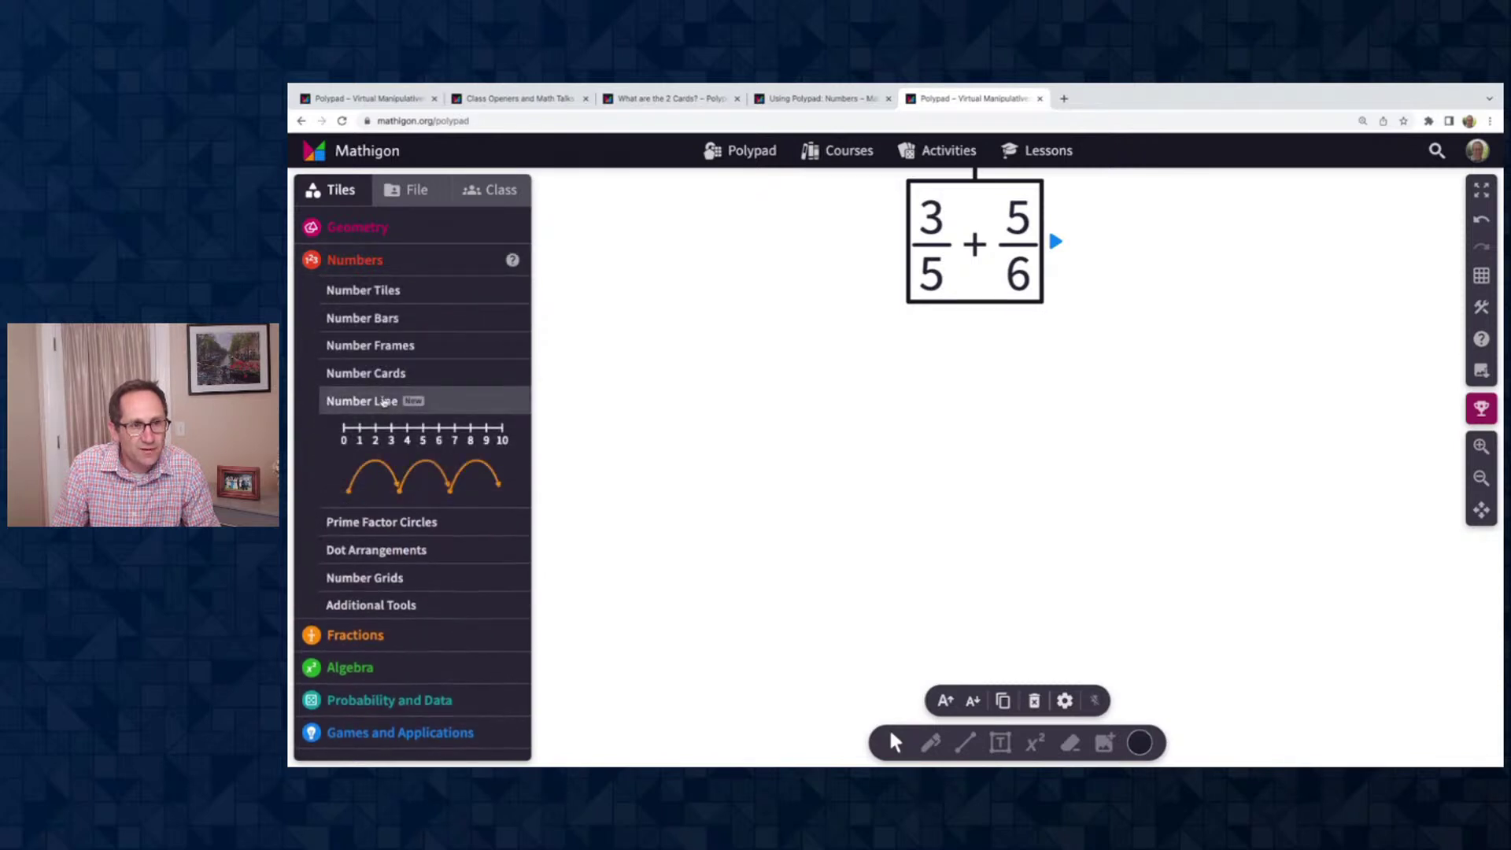
left_click(399, 429)
left_click_drag(899, 443, 829, 376)
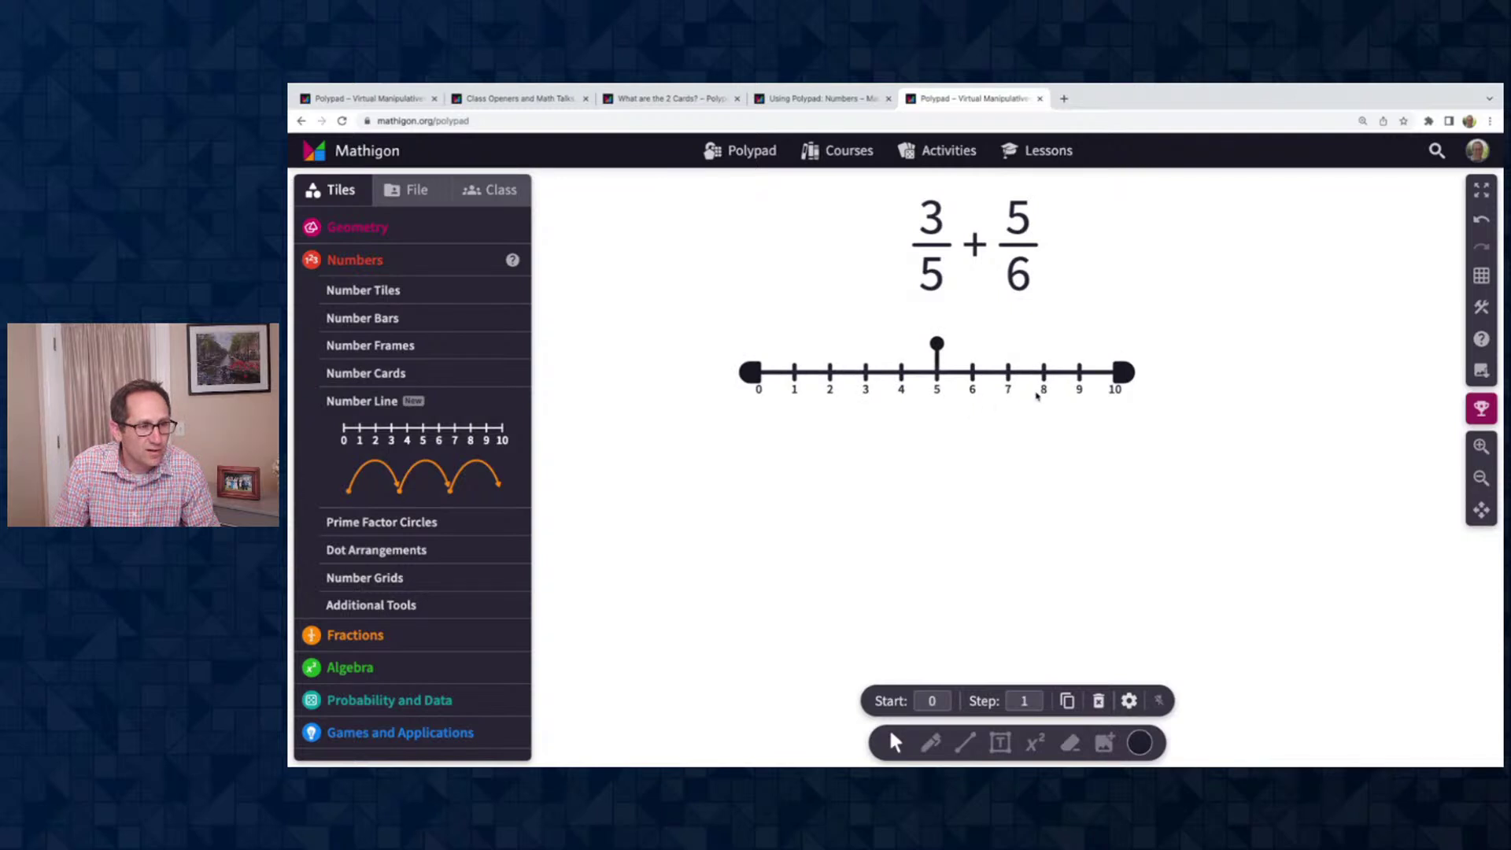
Shorten the number line to end at 2 and set its width to 20
mouse_move(1117, 375)
left_mouse_down()
mouse_move(834, 374)
mouse_move(1157, 374)
mouse_move(1041, 362)
mouse_move(835, 378)
mouse_move(903, 368)
left_mouse_up()
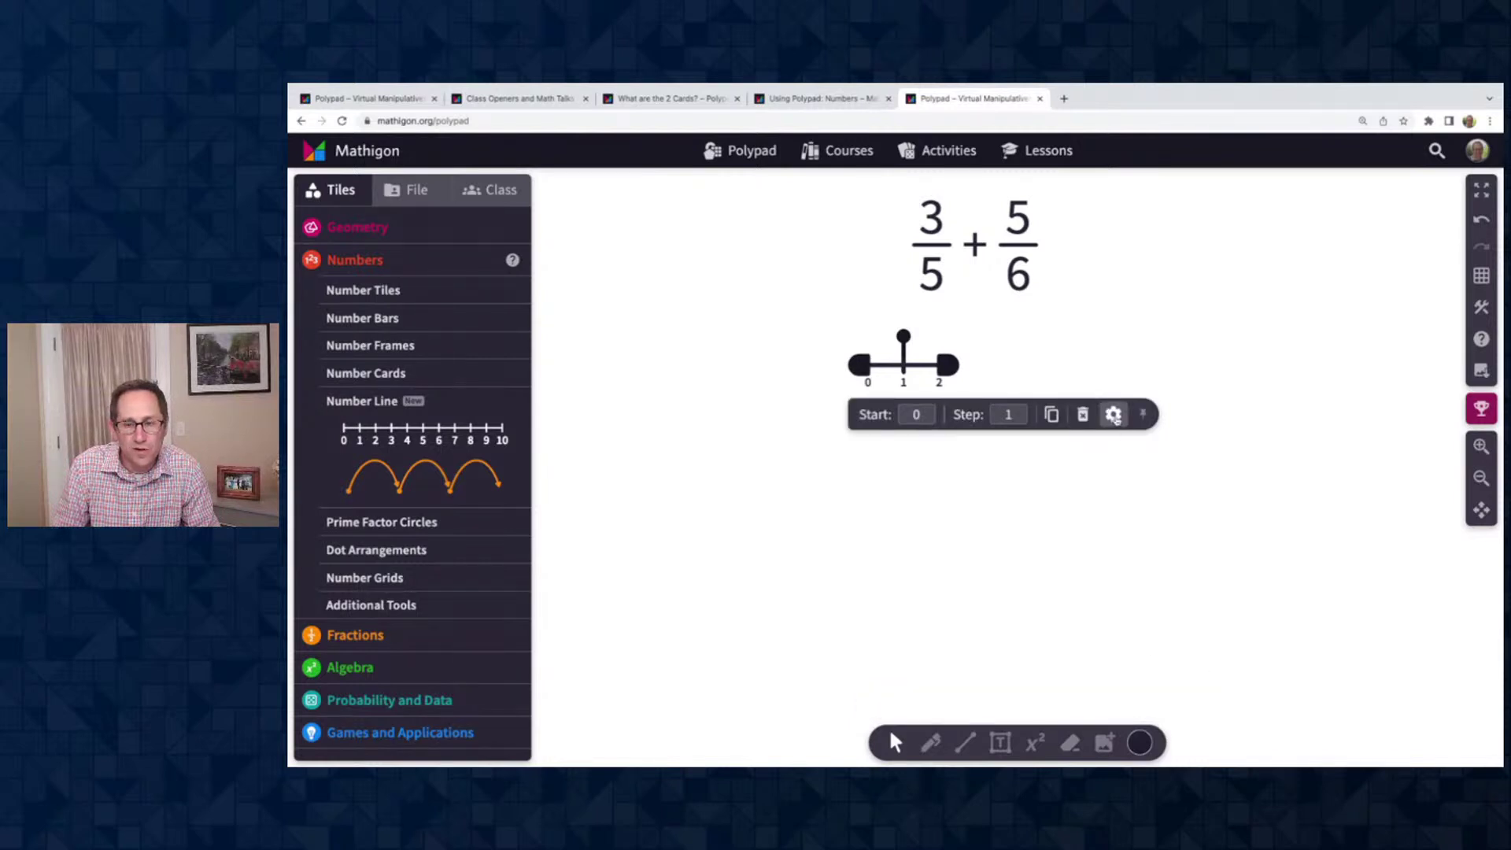
left_click(1112, 414)
left_click(1106, 454)
type("0")
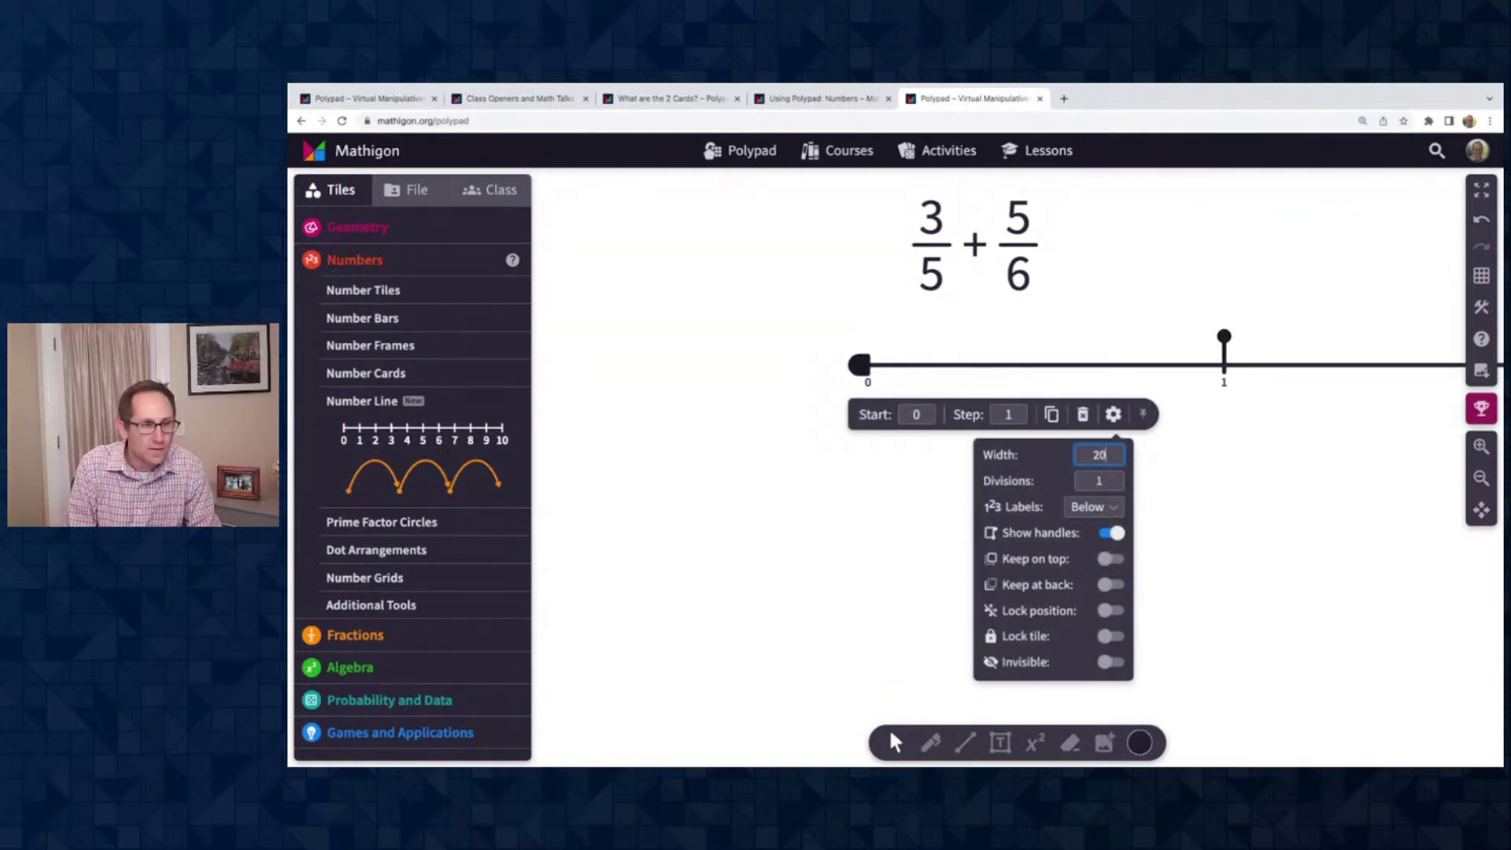
Set the number line's divisions to 2 and centre the line below the equation
left_click(1109, 479)
key("BackSpace")
type("2")
left_click_drag(1220, 364, 1007, 355)
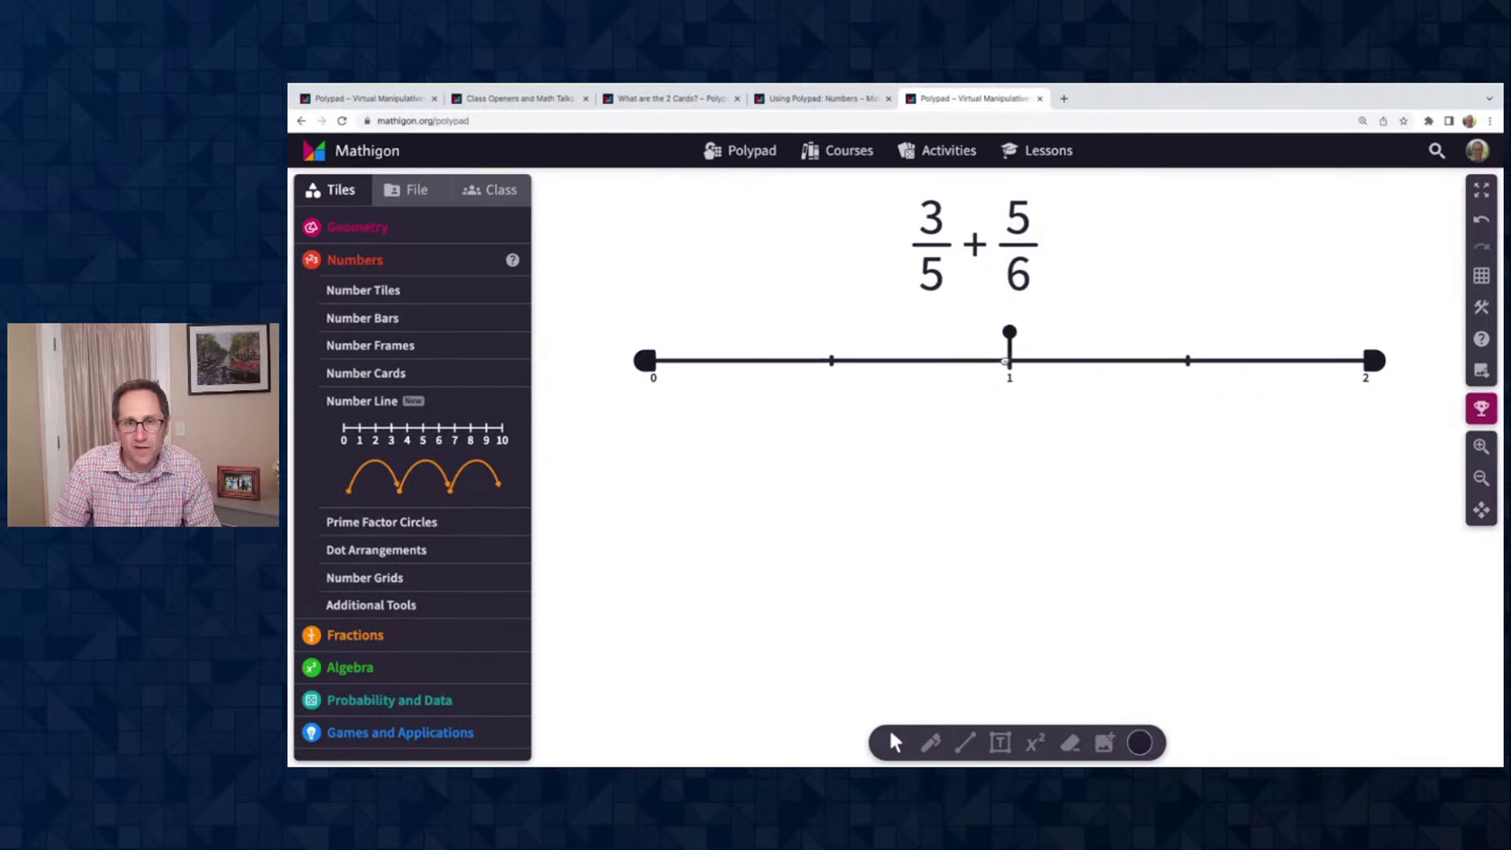
left_click(1013, 443)
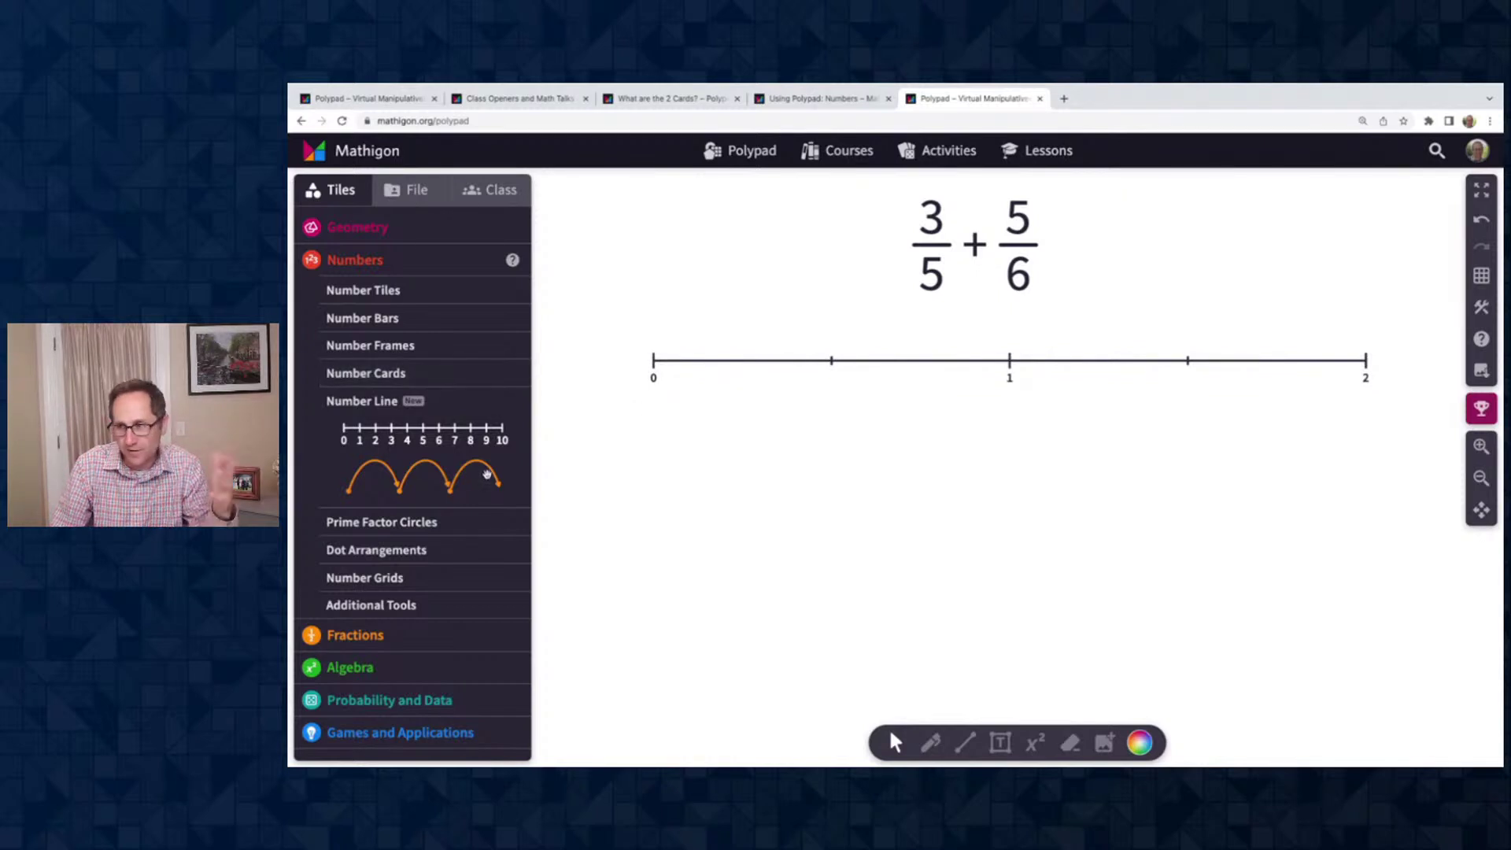
Try a whole 1/1 fraction bar between 0 and 1 on the number line and delete it
left_click(418, 634)
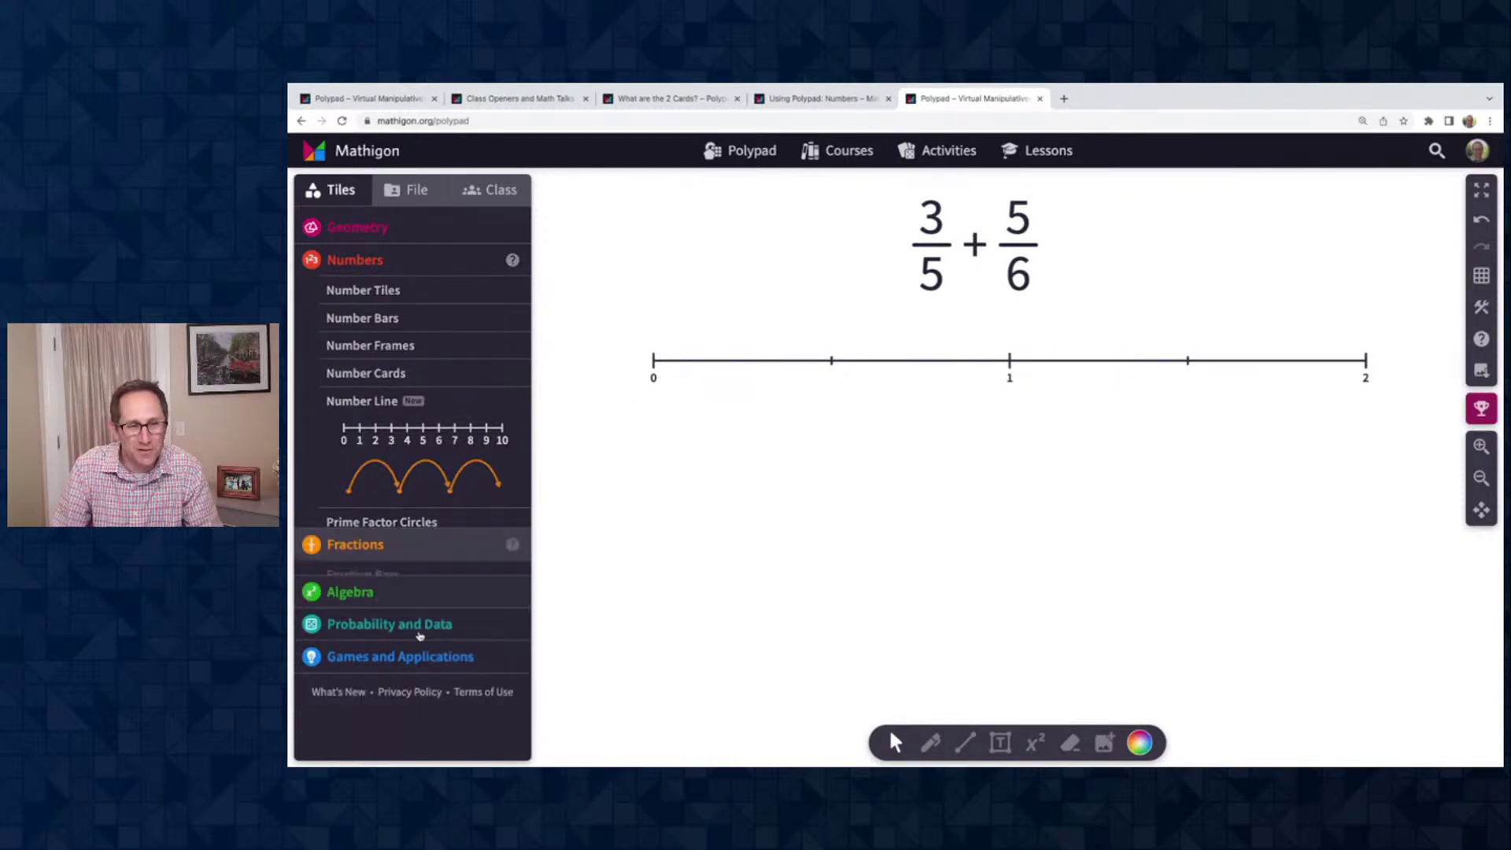
left_click(369, 323)
left_click_drag(423, 382, 832, 342)
left_click(851, 476)
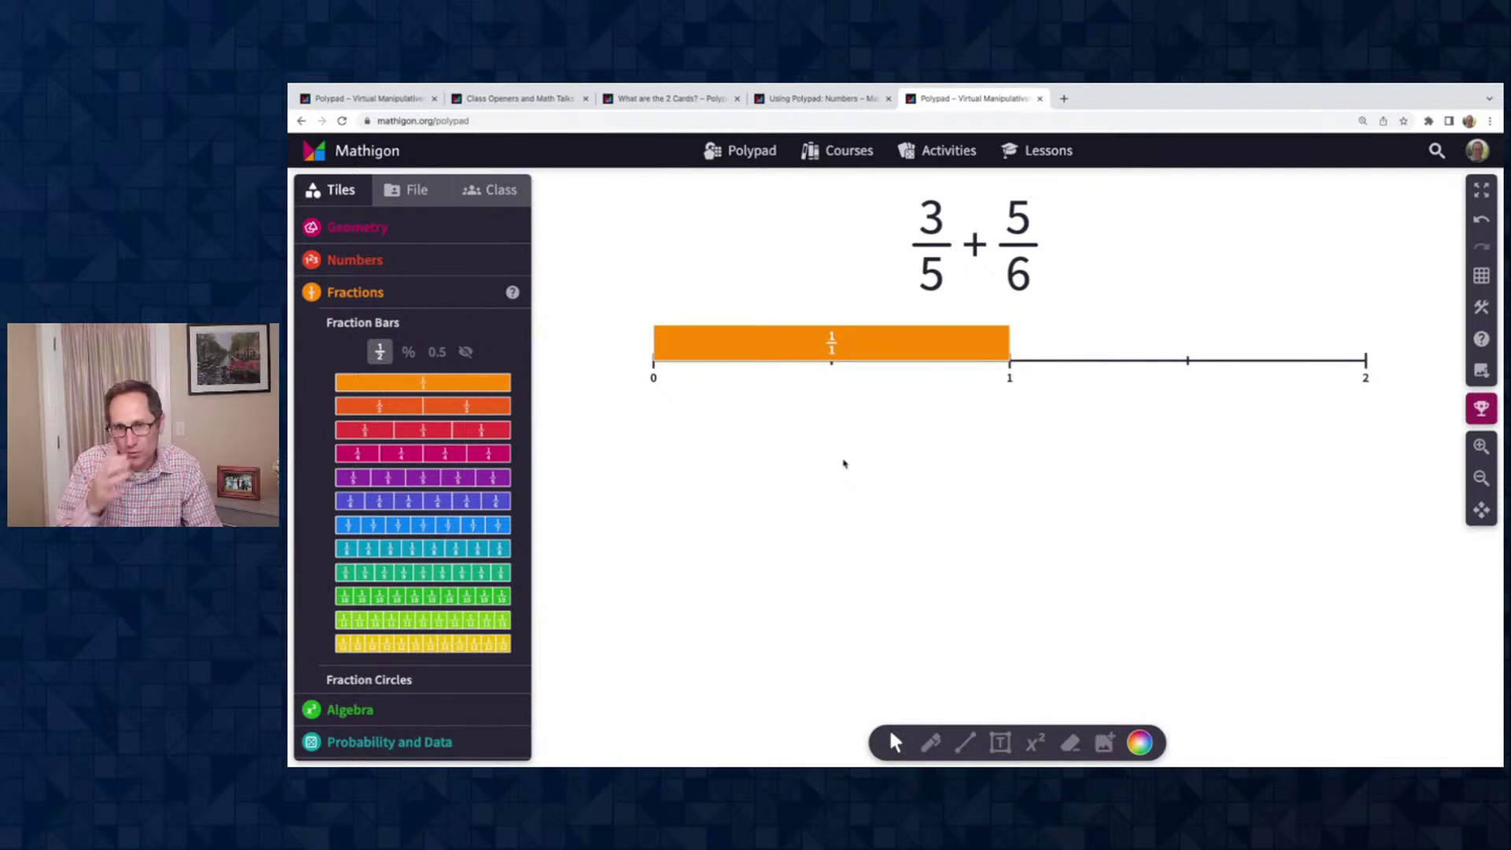
left_click(881, 338)
key("Delete")
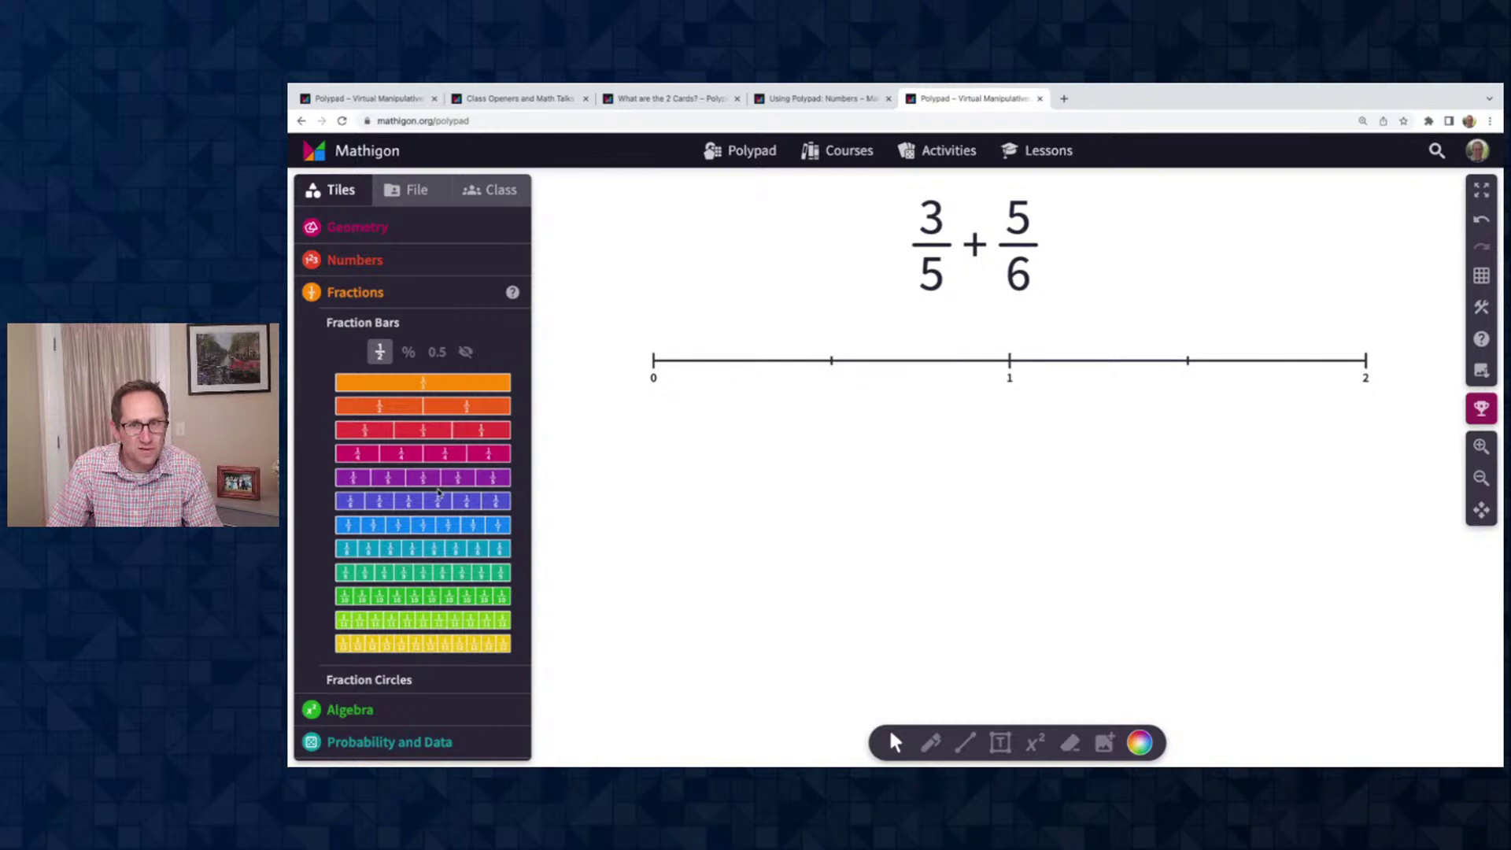
Place a fifths fraction bar on the number line starting at 0 and shorten it to three fifths
left_click_drag(423, 478, 826, 334)
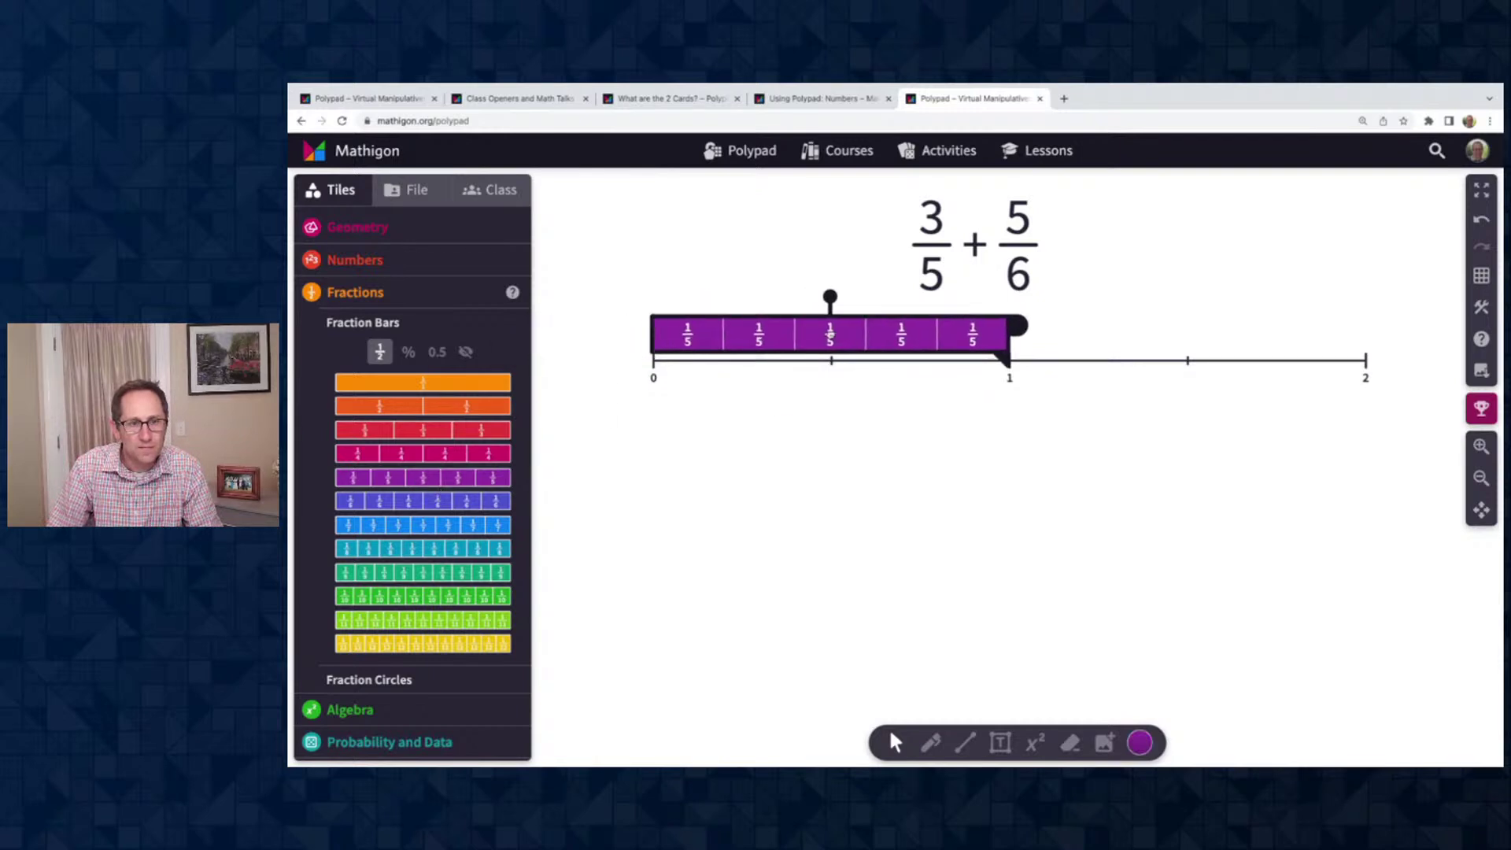
left_click_drag(1015, 329, 877, 345)
left_click(960, 499)
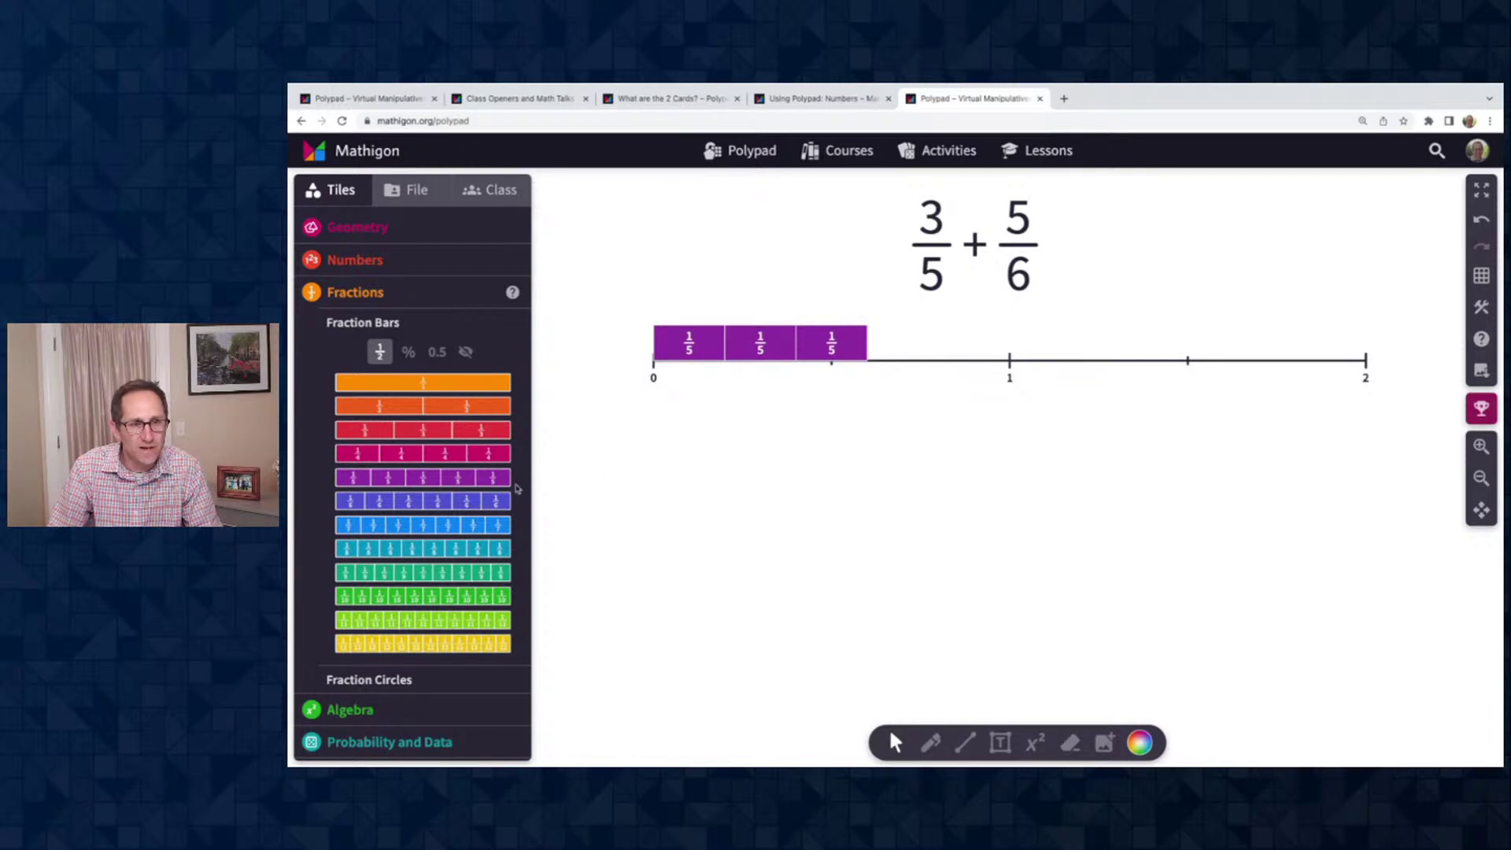
Place a sixths fraction bar directly after the three fifths and shorten it to five sixths
left_click_drag(465, 504, 1133, 345)
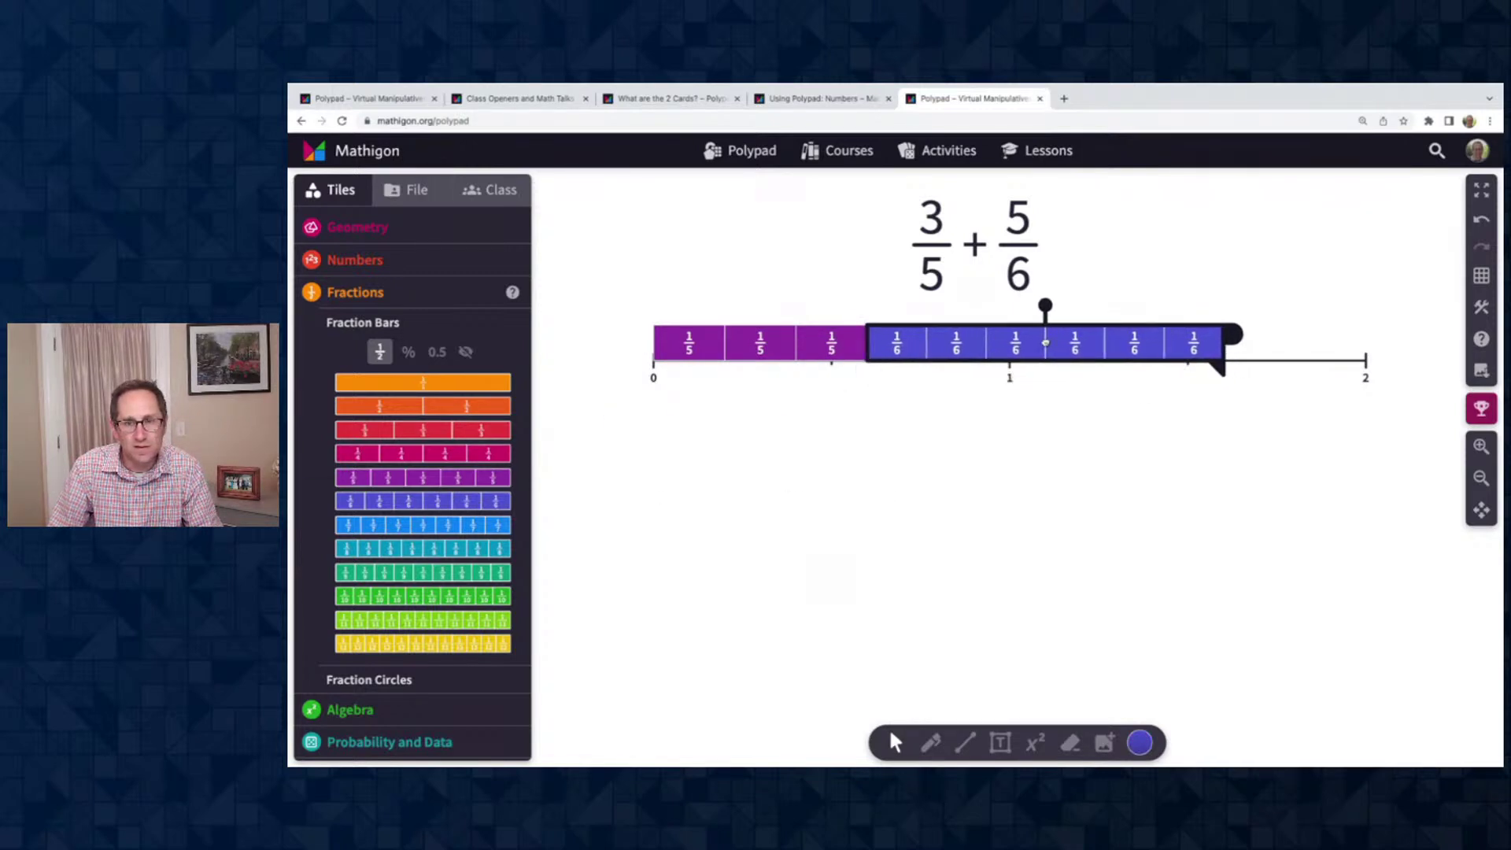
left_click_drag(1229, 332, 1168, 335)
left_click(1214, 511)
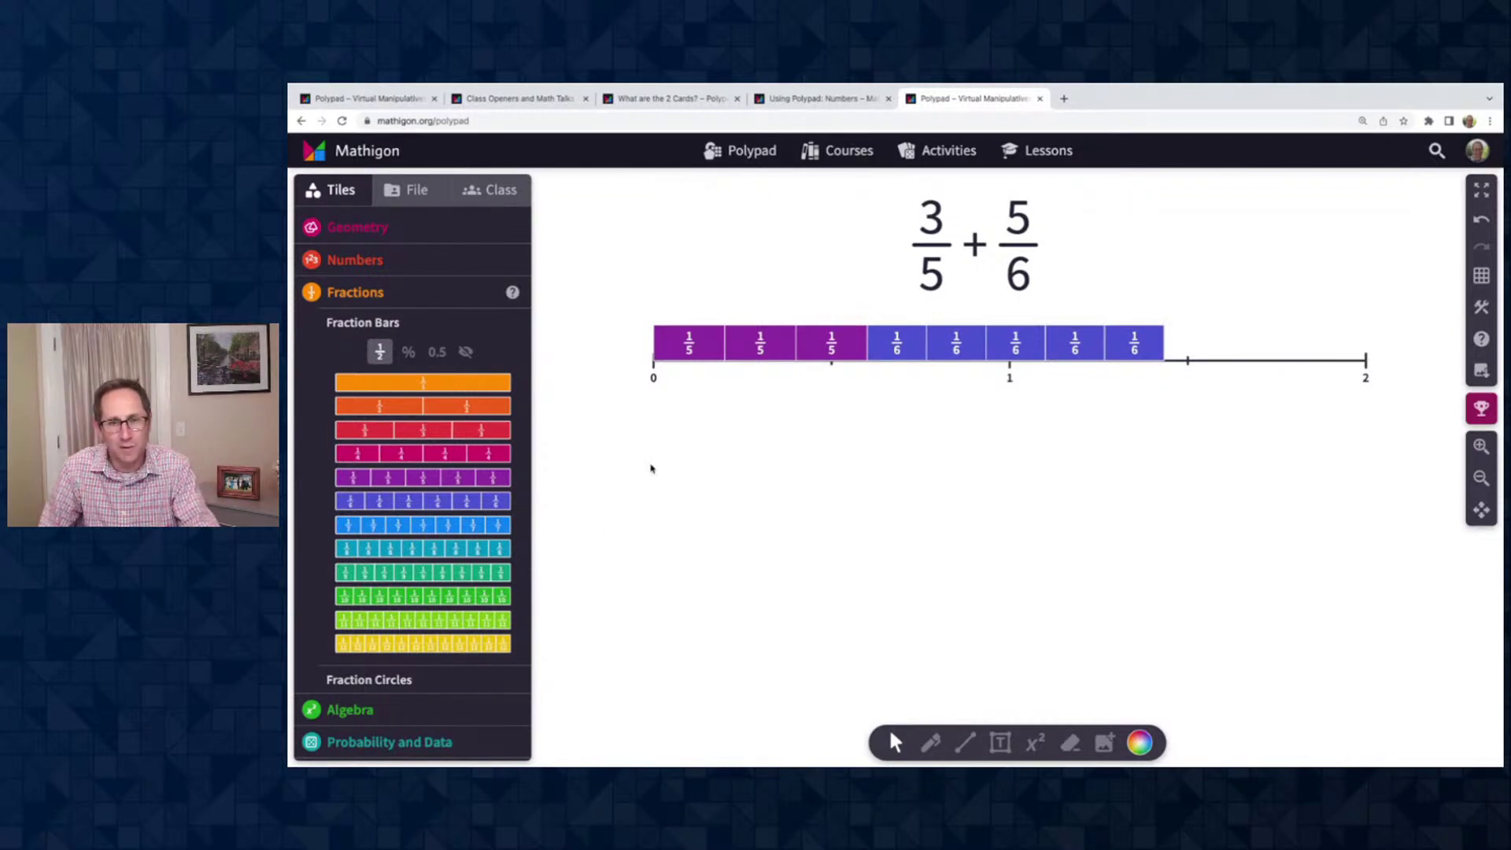
Place two balance scales side by side below the number line
scroll(377, 633, "down", 1)
left_click(356, 641)
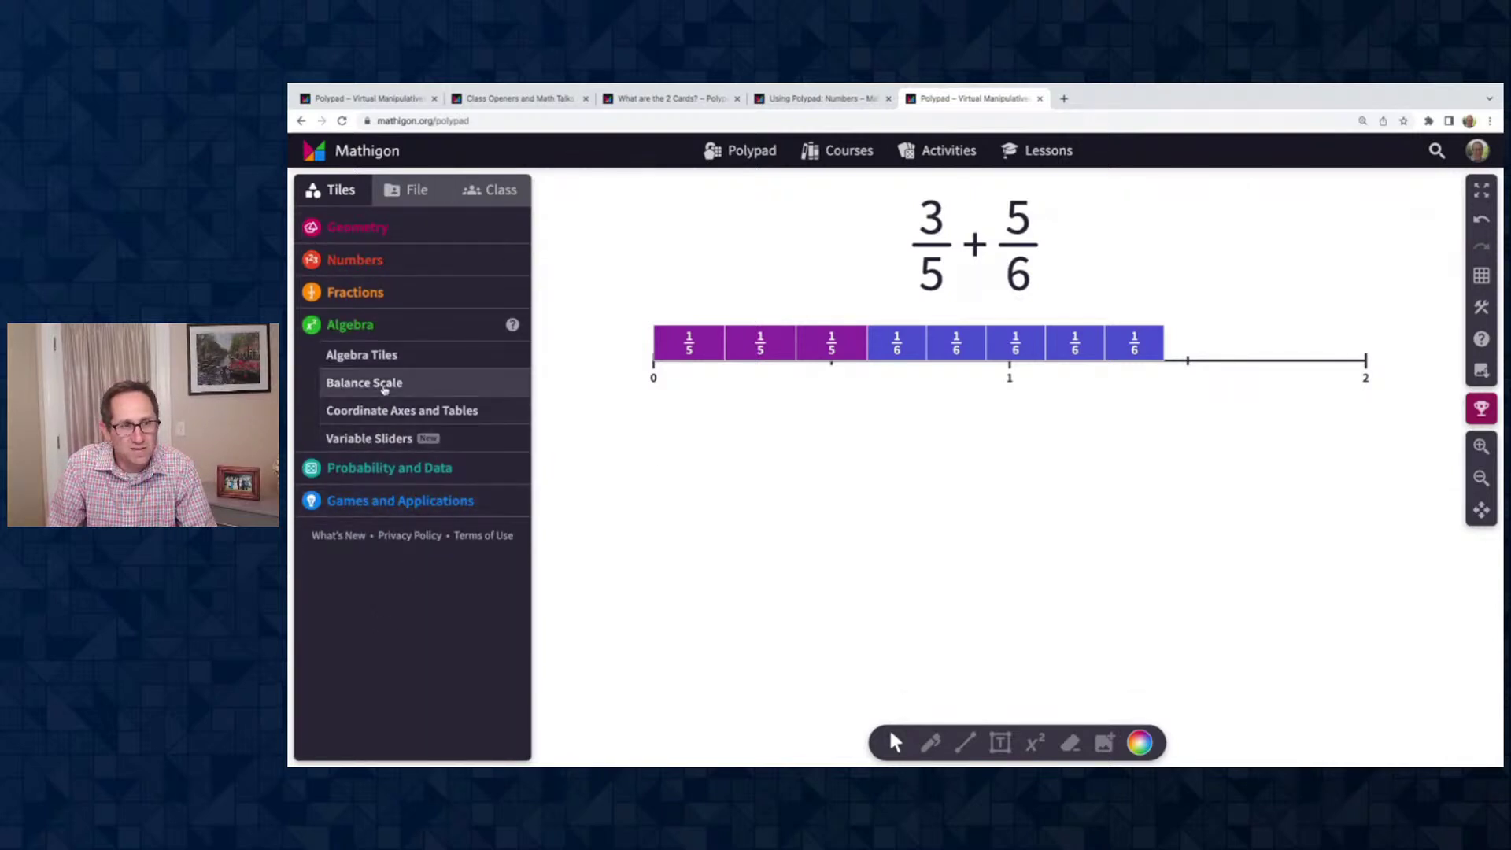
left_click(386, 384)
left_click(415, 470)
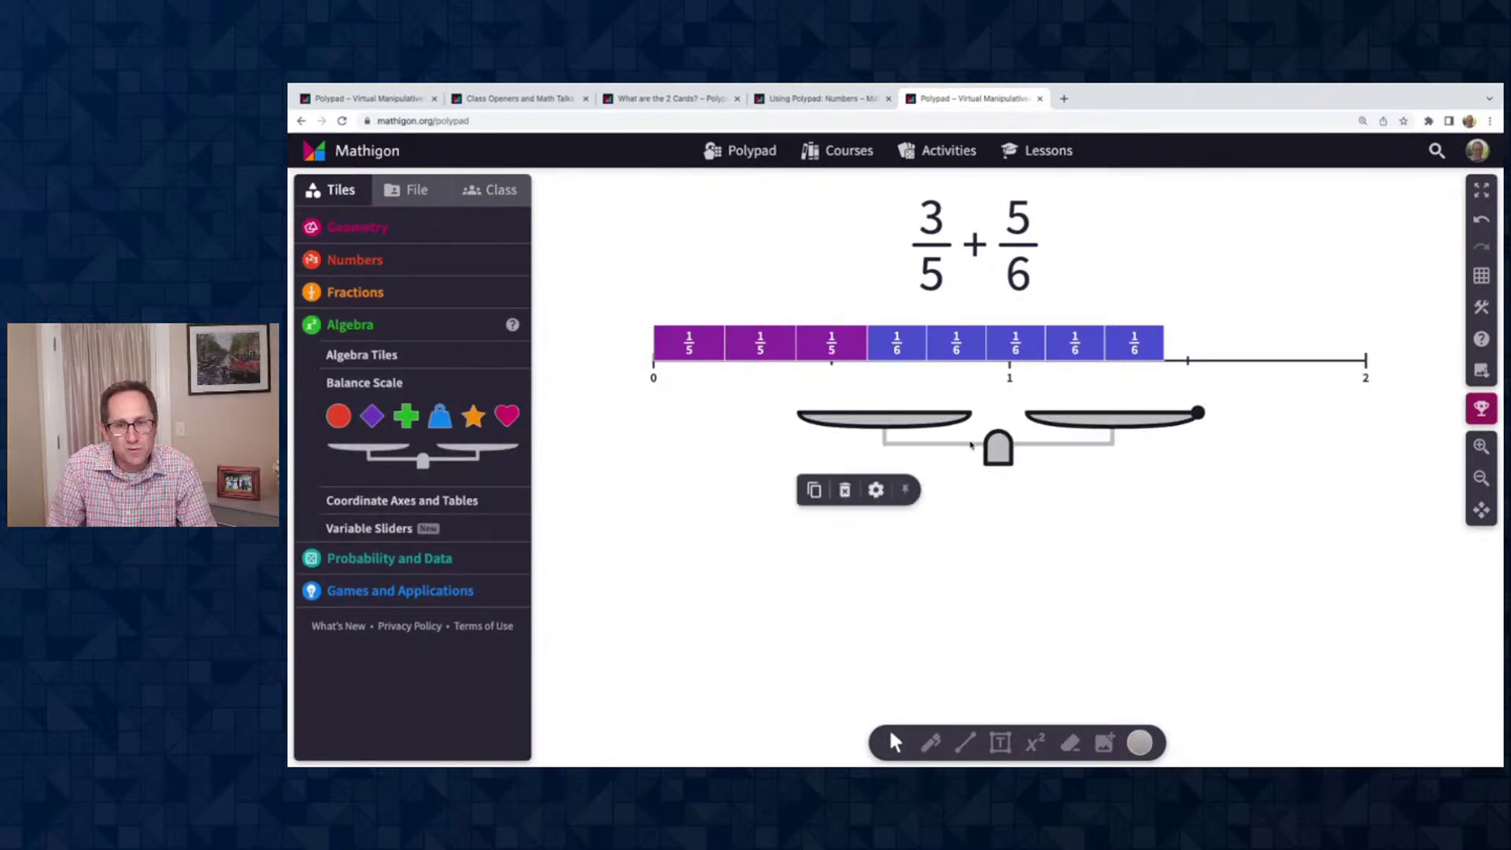
left_click_drag(987, 449, 1224, 631)
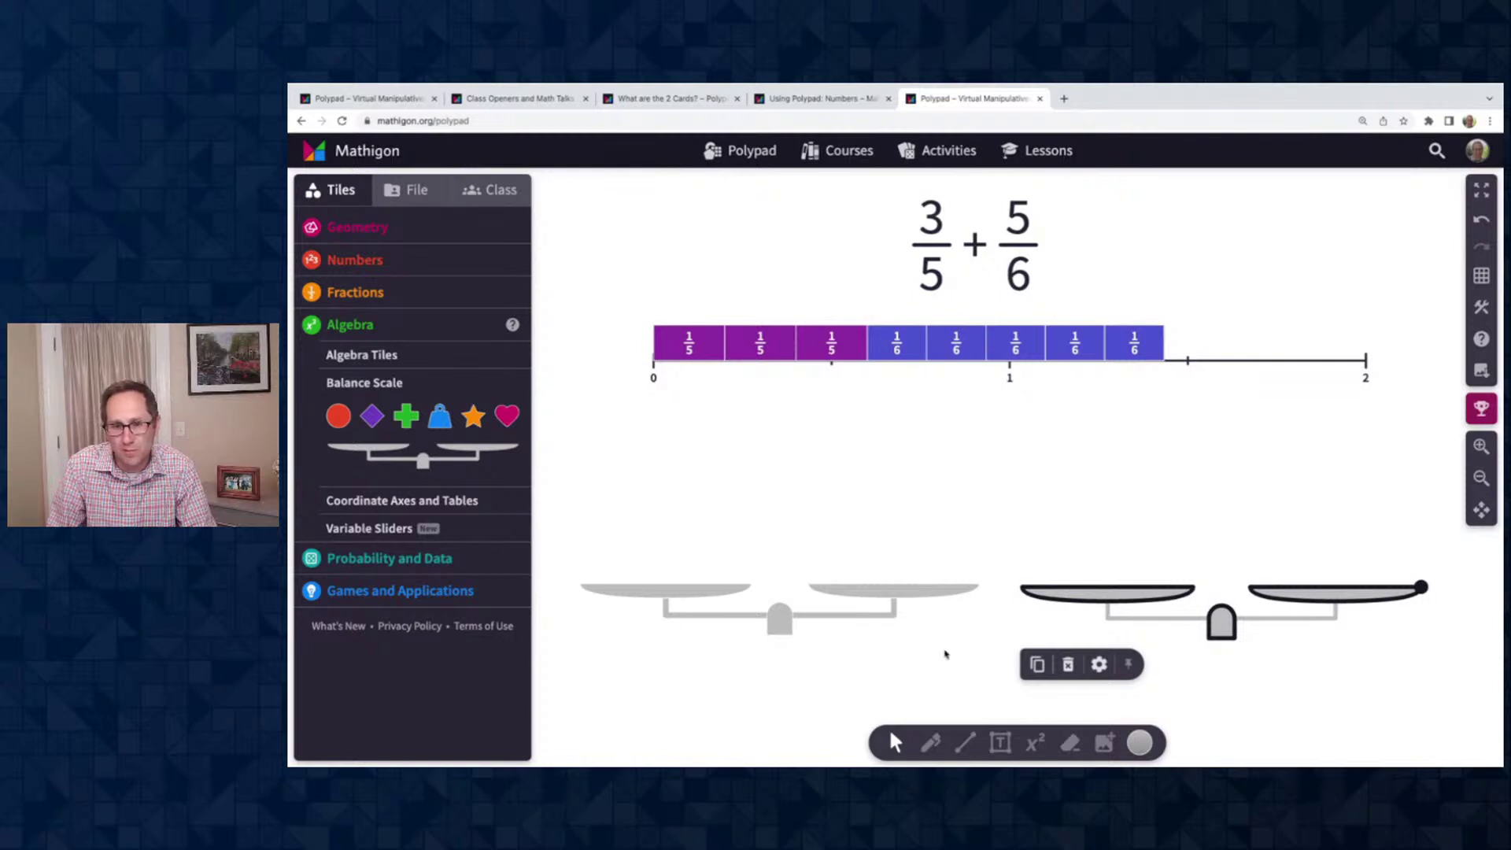
Put a copy of the 3/5 + 5/6 expression on the left pan of each balance scale
left_click(974, 272)
left_click_drag(974, 272, 1074, 504)
left_click(1263, 410)
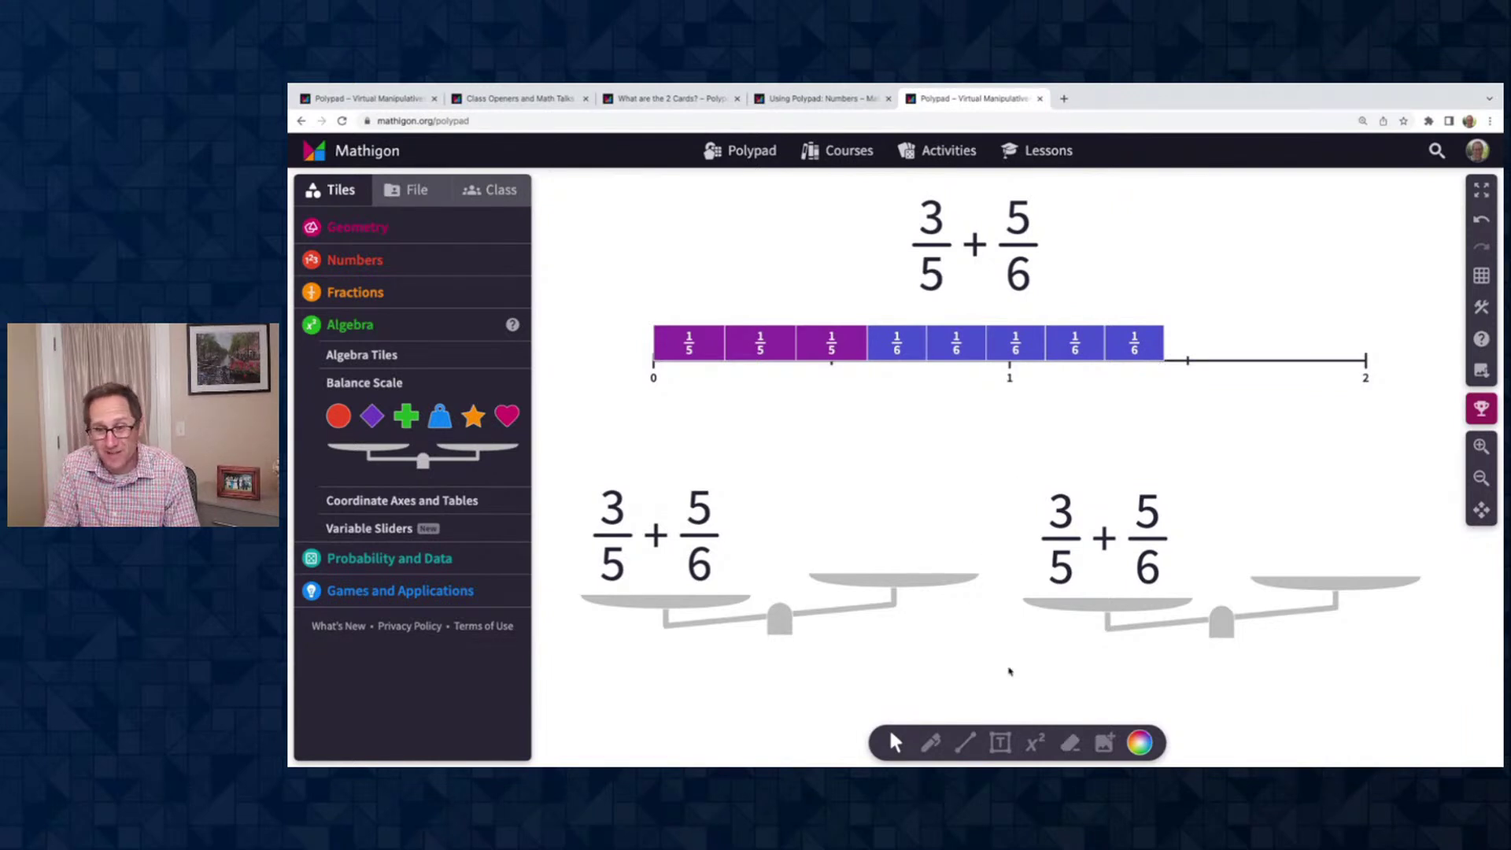
Write the mixed number 1 4/10 as a new equation above the right pan of the first balance scale
left_click(1036, 743)
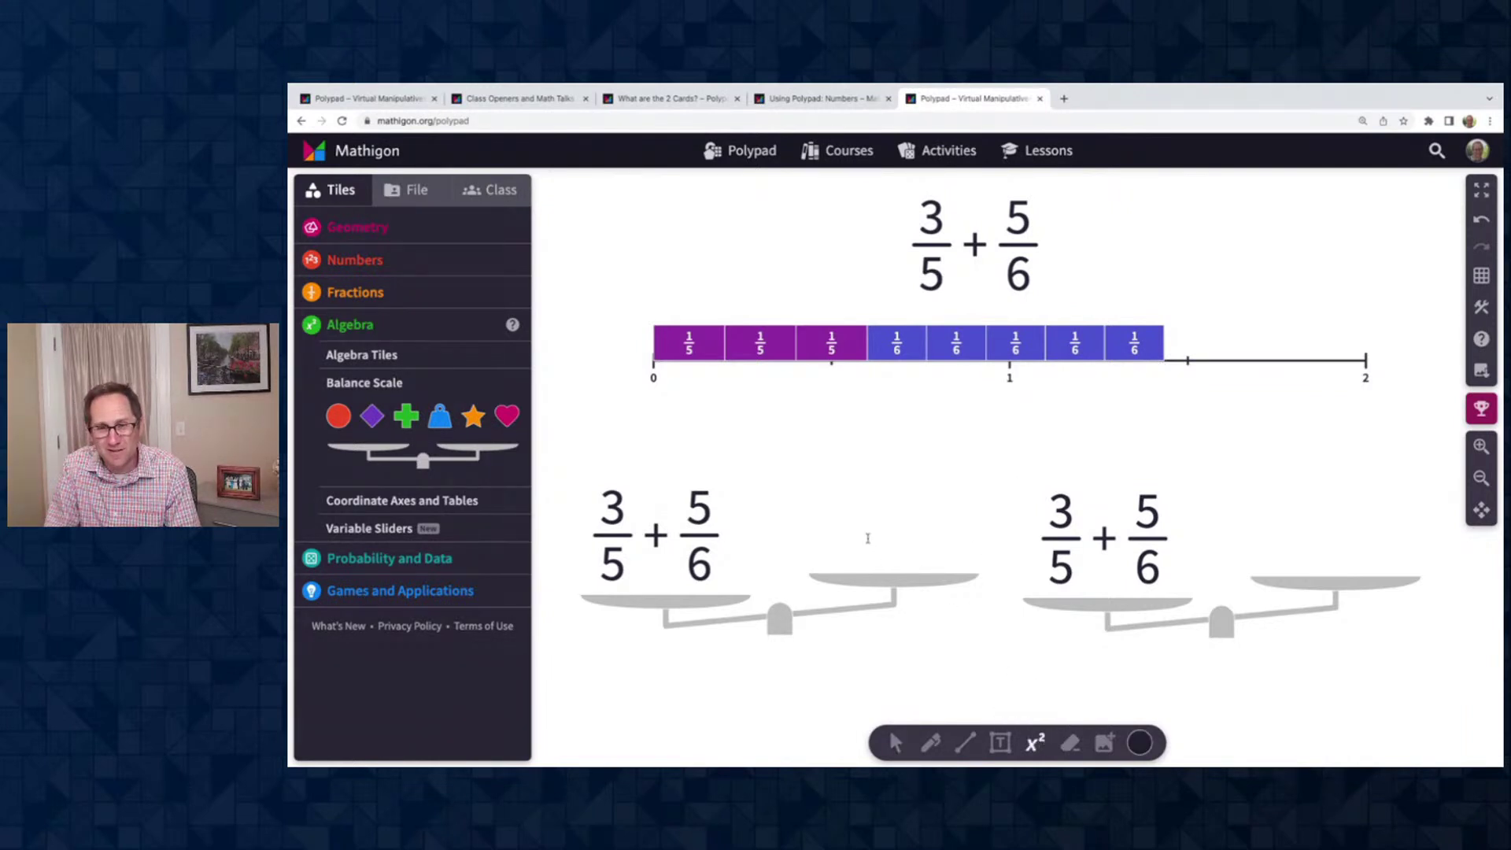
left_click(867, 538)
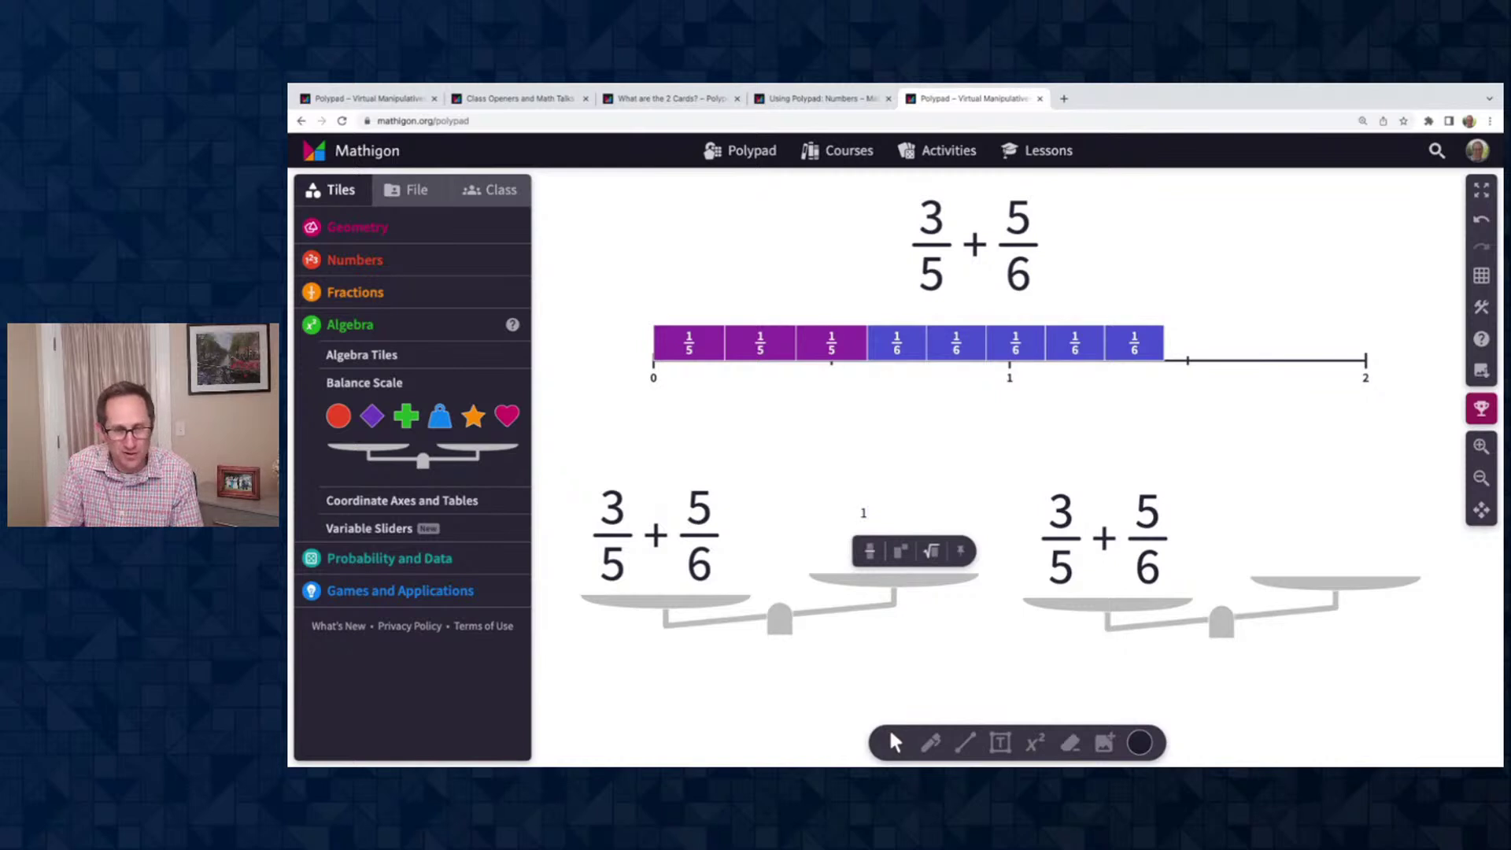
type("14.")
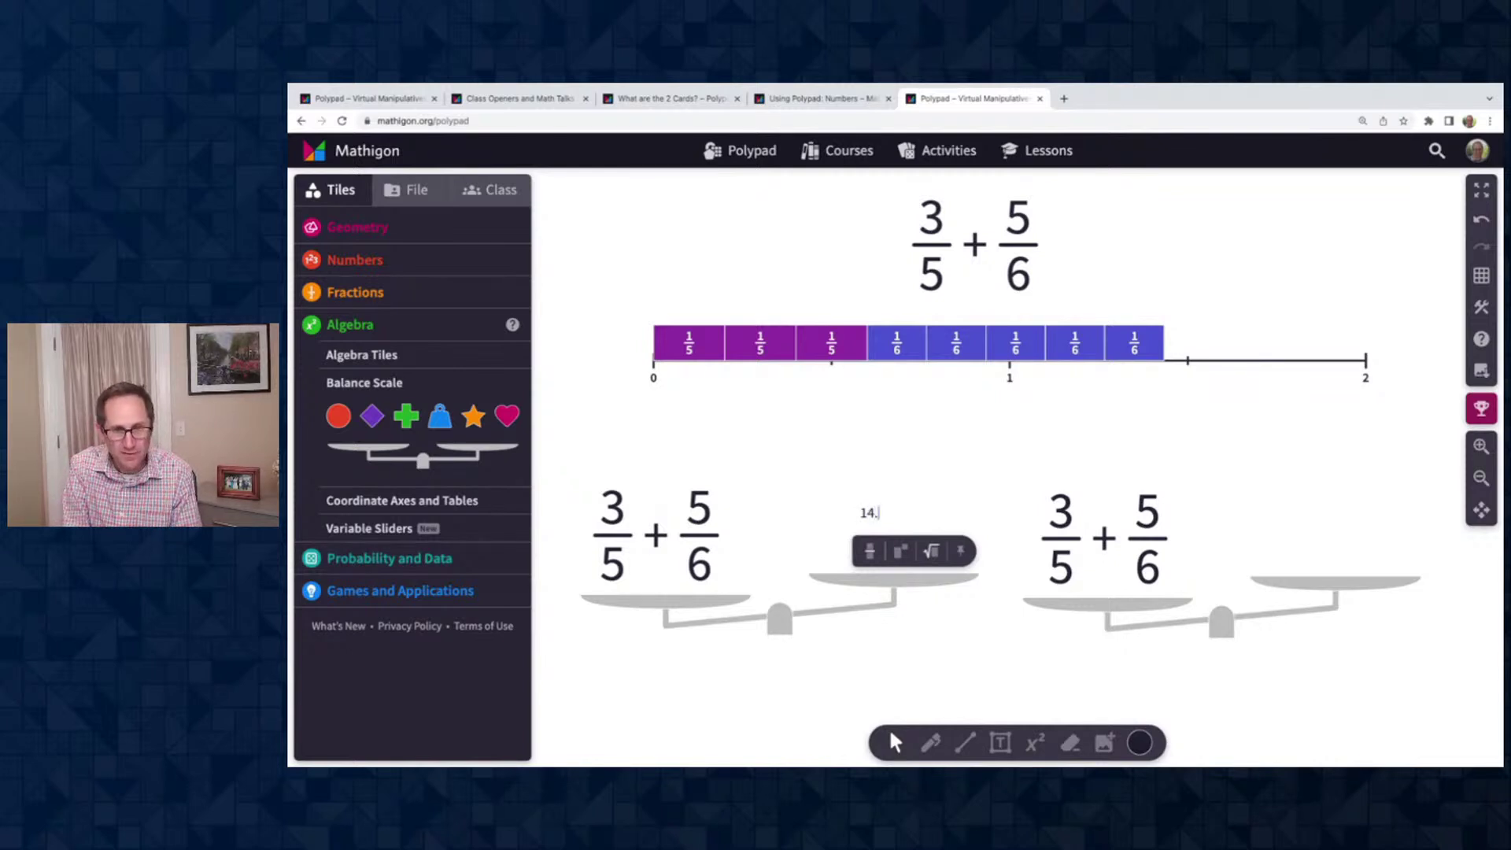
type("/1")
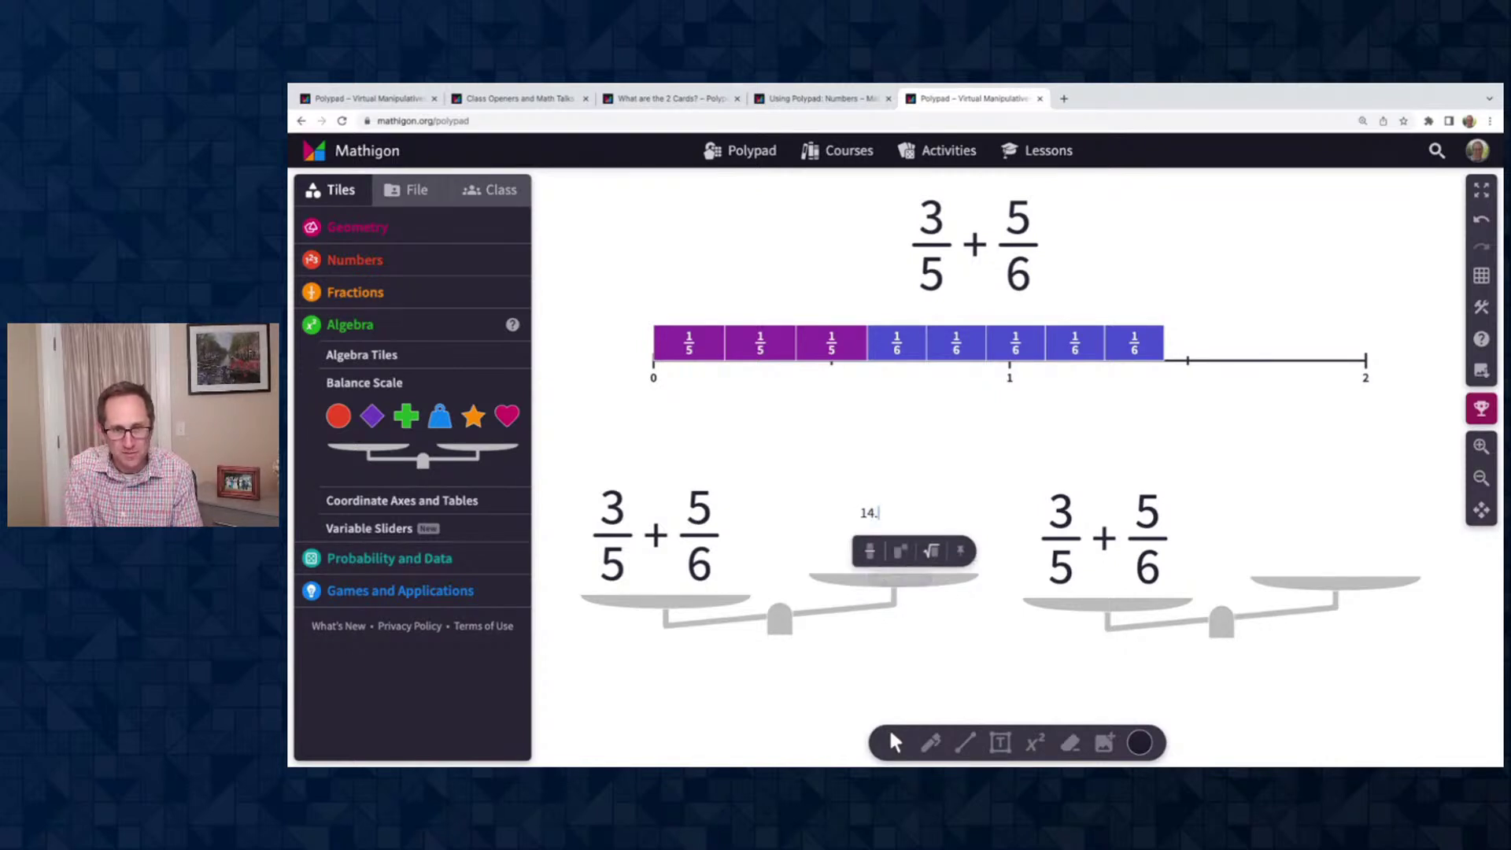
type("0")
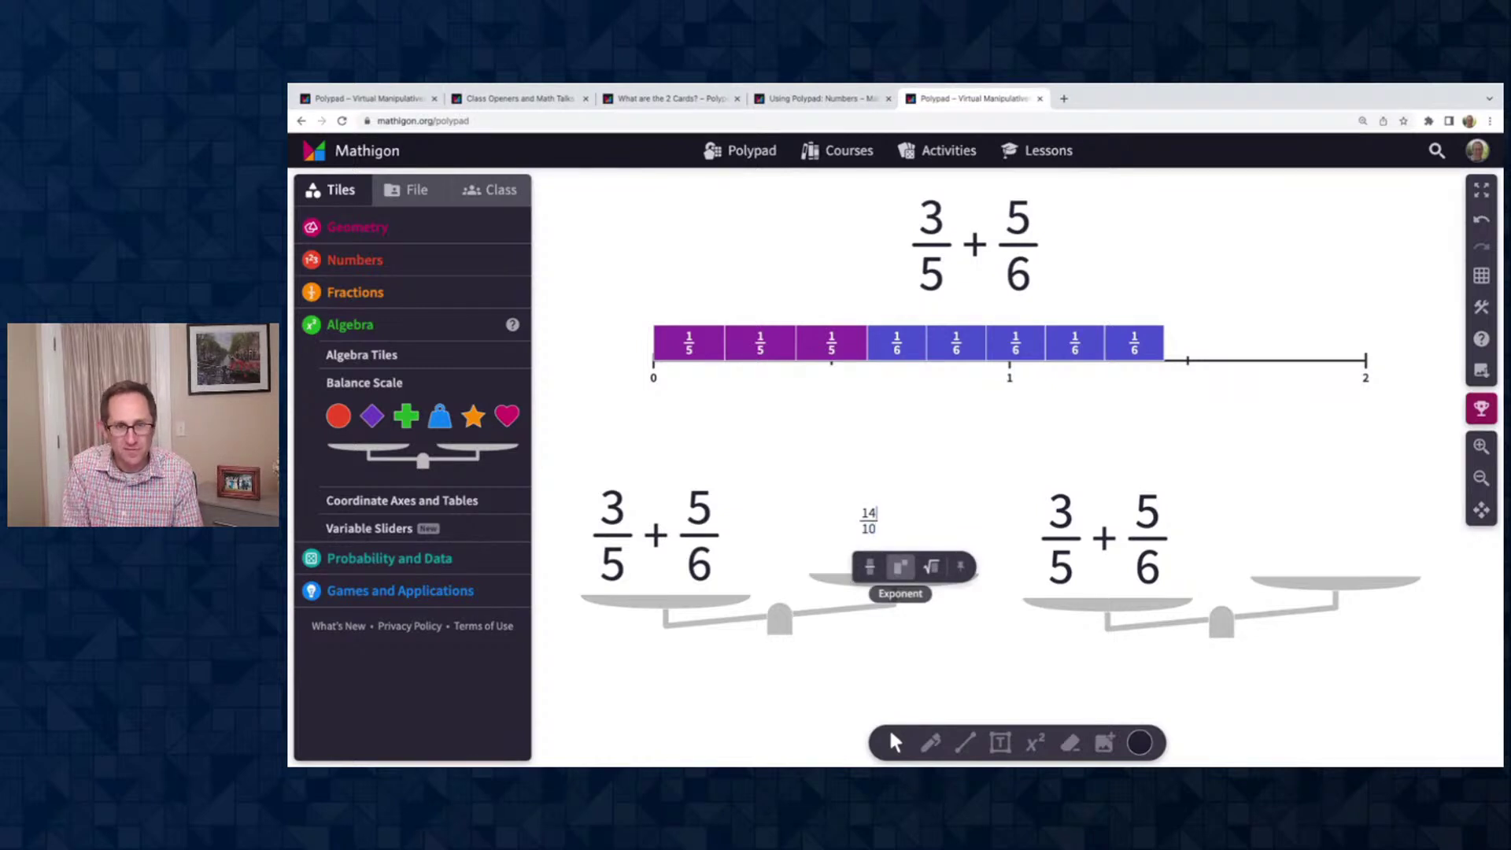
left_click(867, 513)
key("BackSpace")
key("Left")
type("1")
left_click(933, 529)
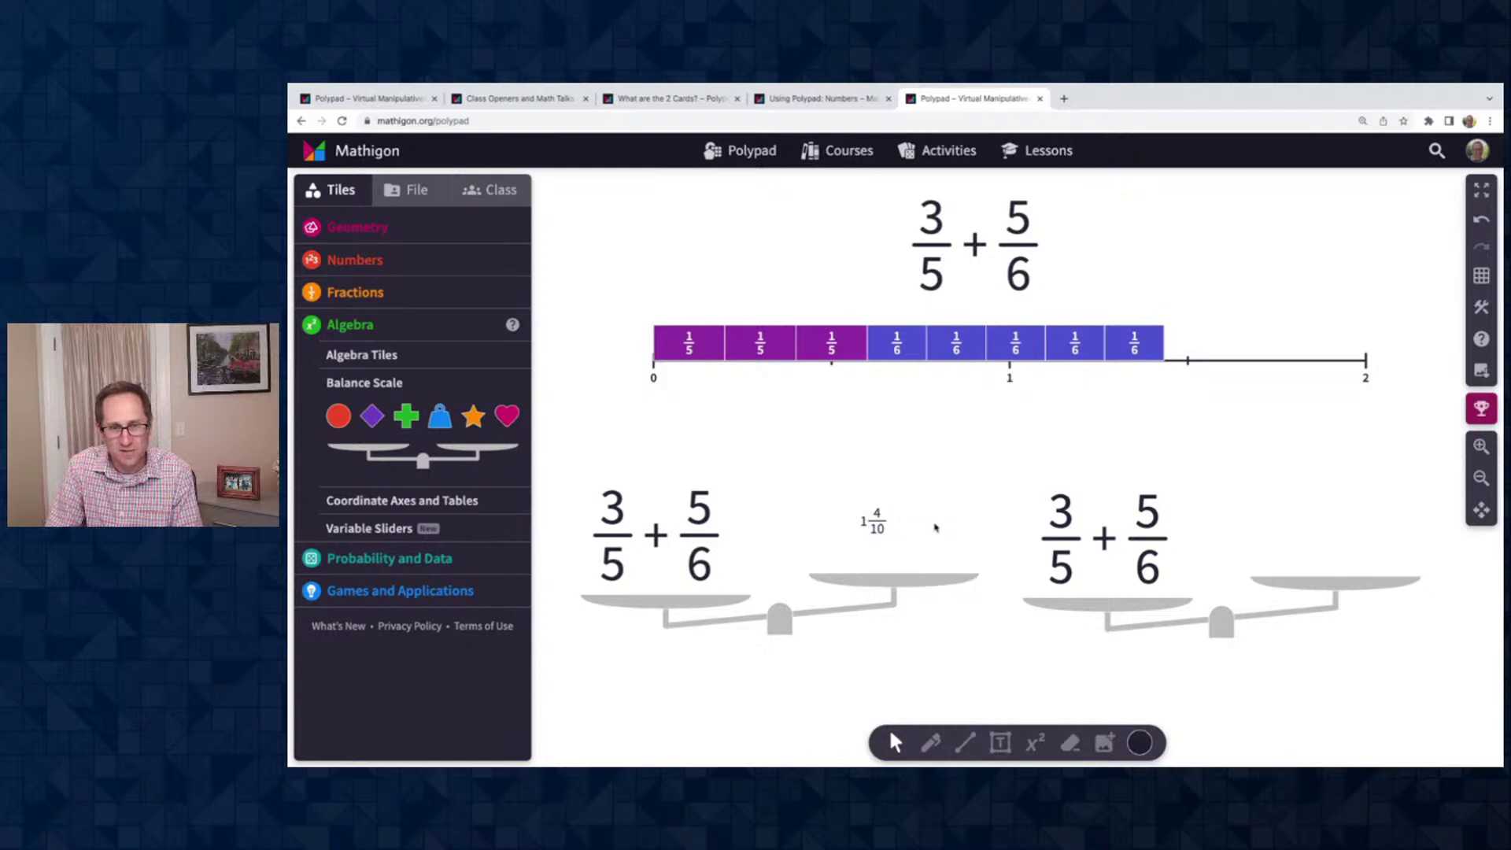
Enlarge the 1 4/10 equation to about the size of the other expressions and set it on the first scale's right pan
left_click(876, 523)
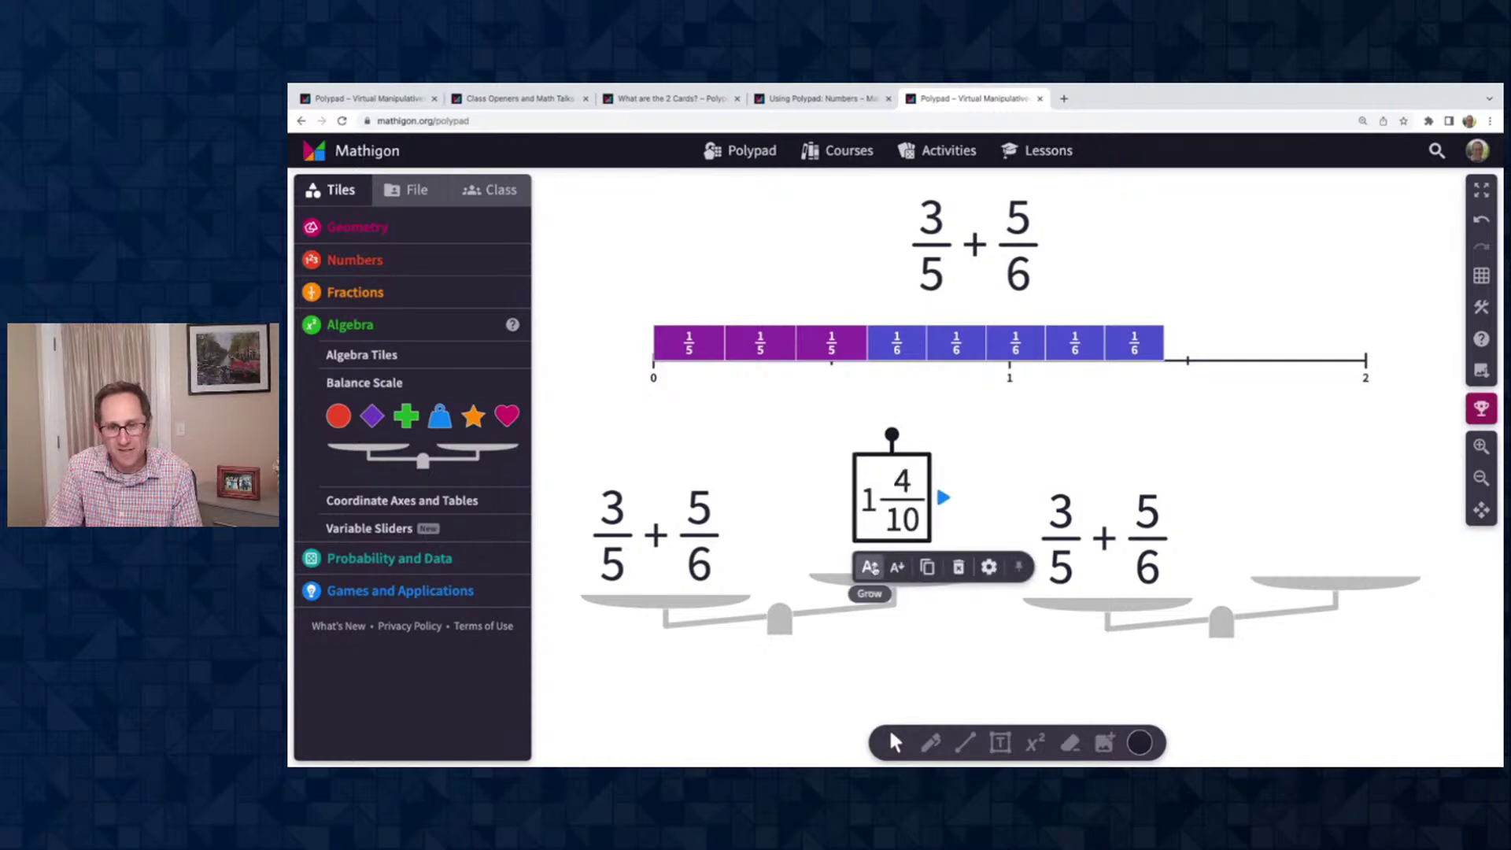
left_click(870, 567)
left_click(888, 510)
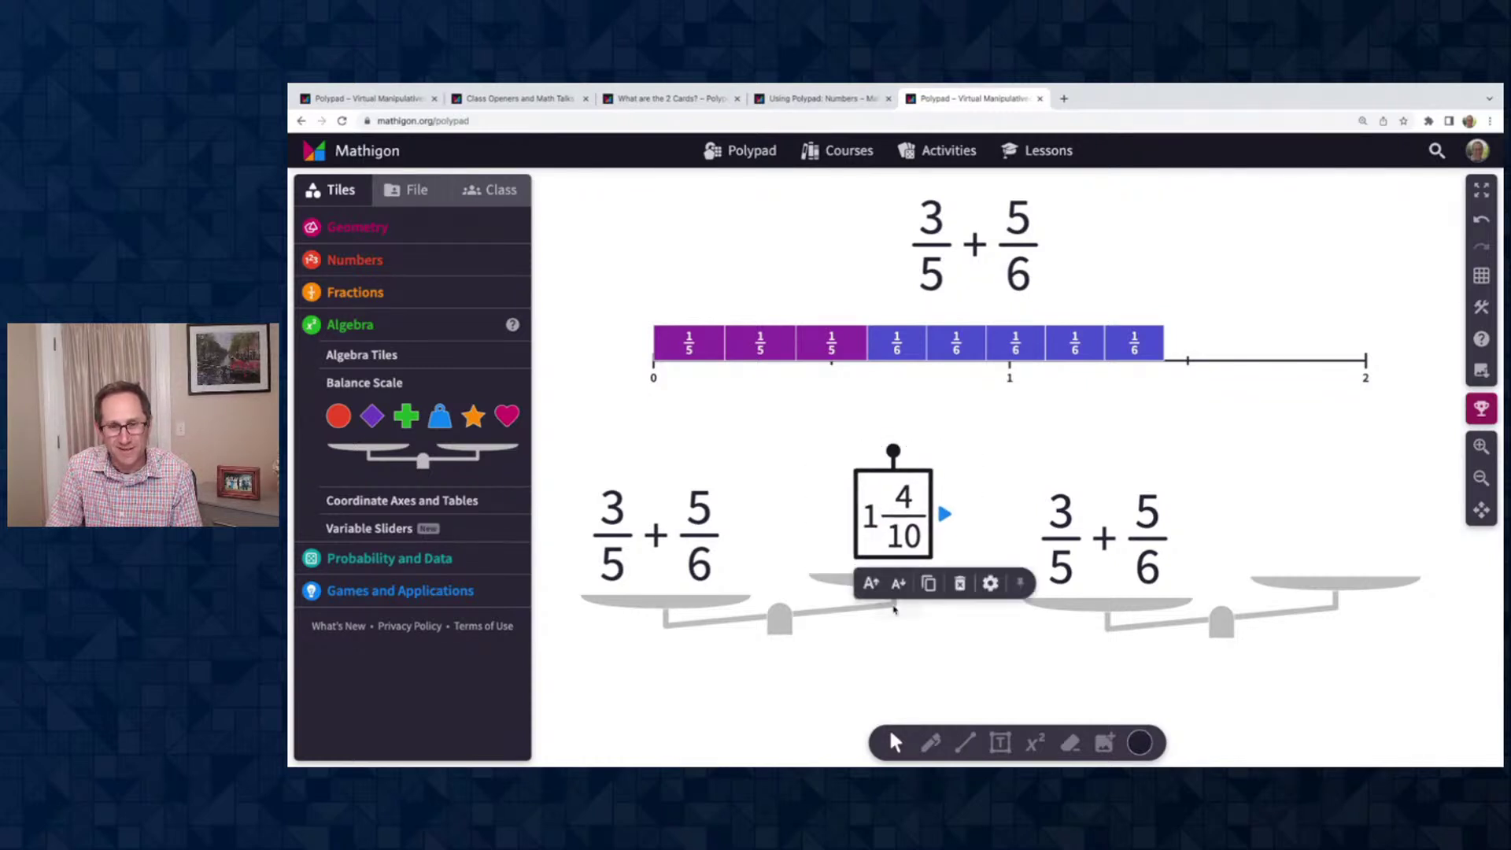
key("Escape")
left_click(898, 511)
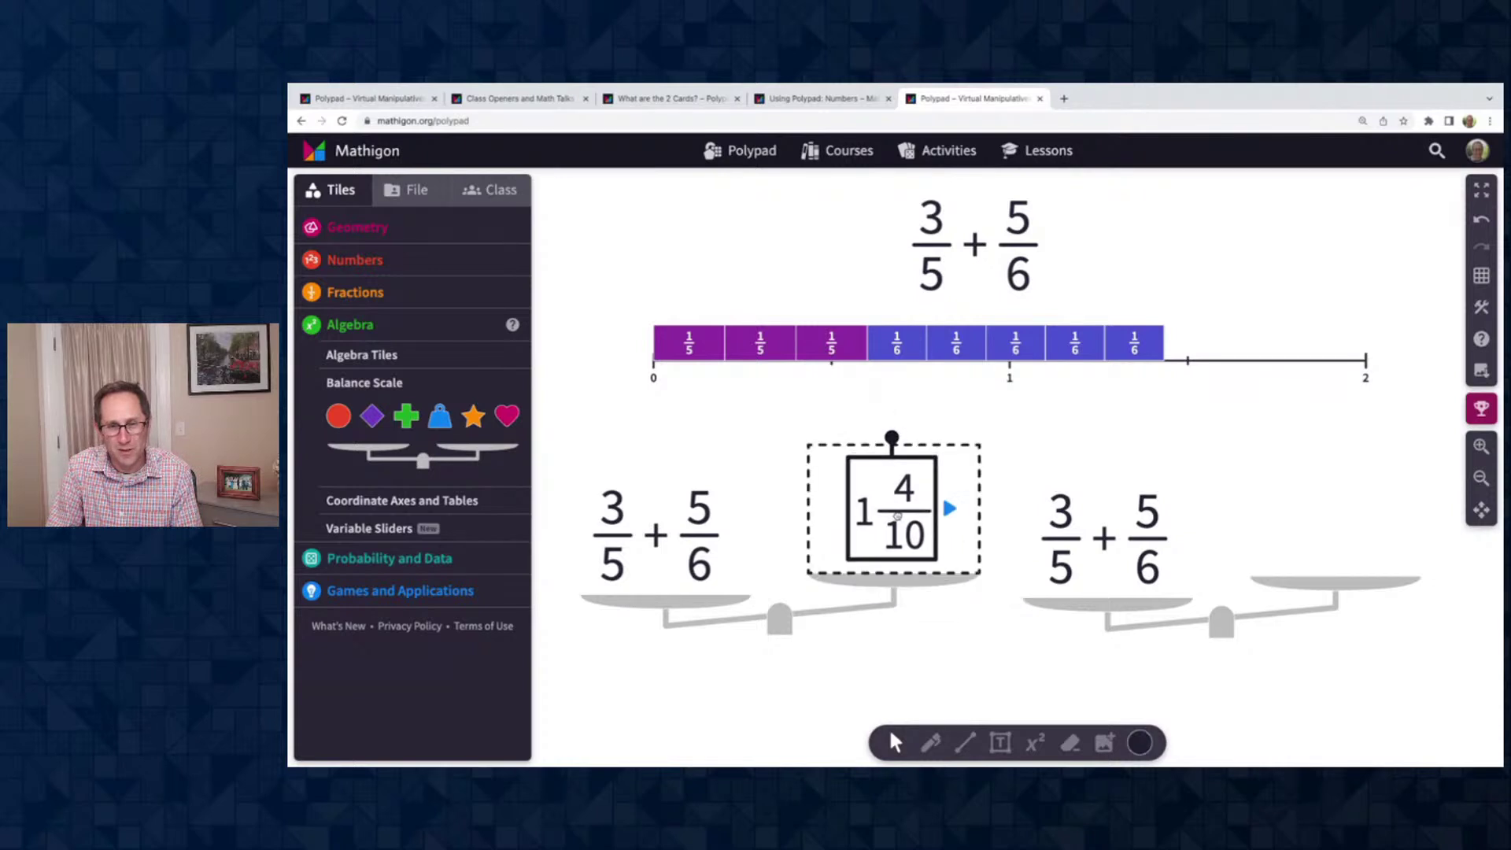
left_click(1021, 445)
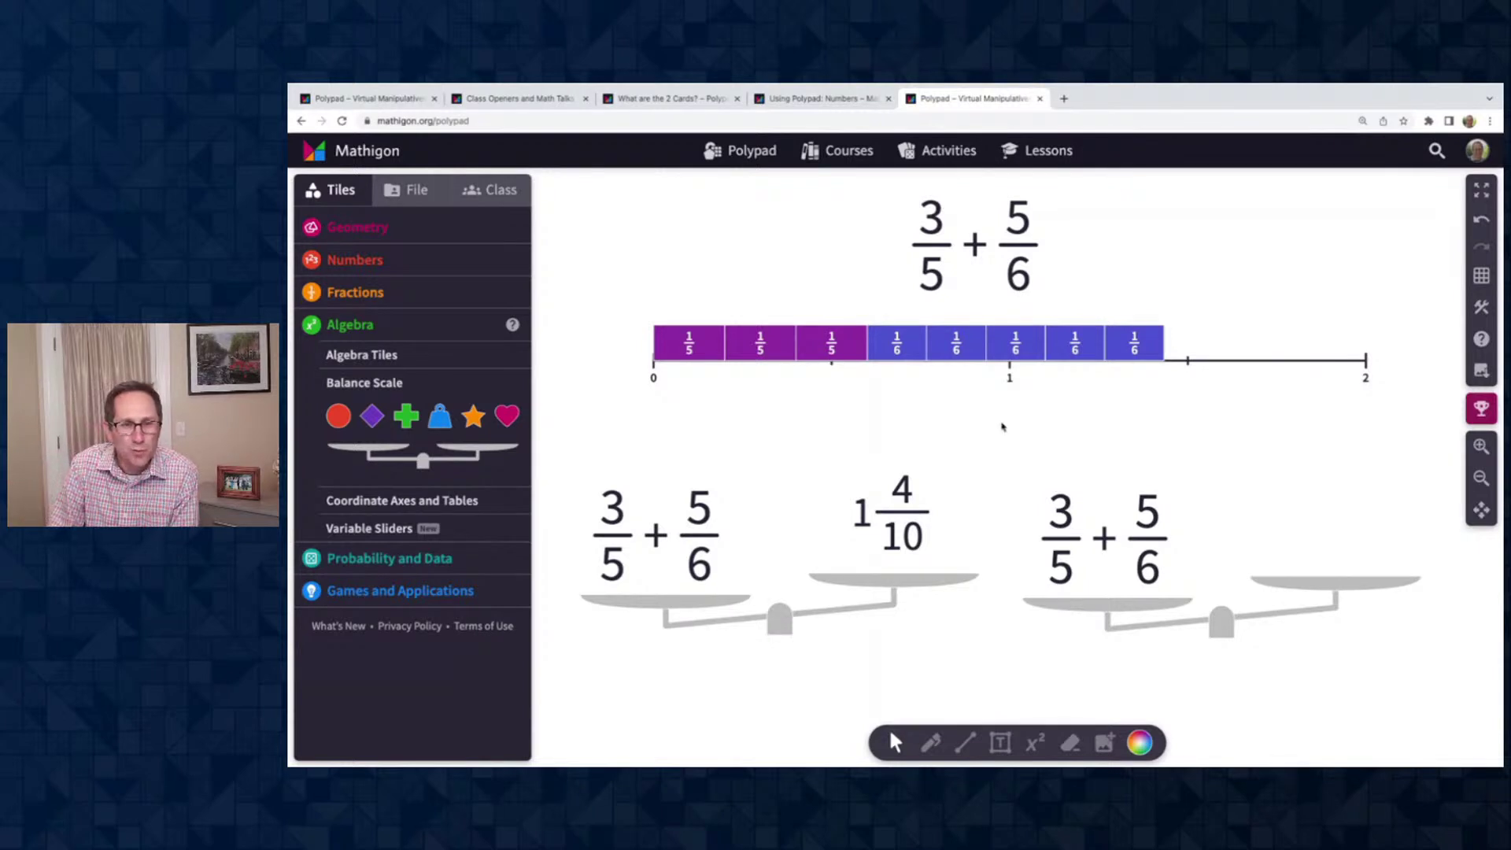
Try renaming a spare fifths fraction bar below the number line repeatedly and delete it
left_click(821, 351)
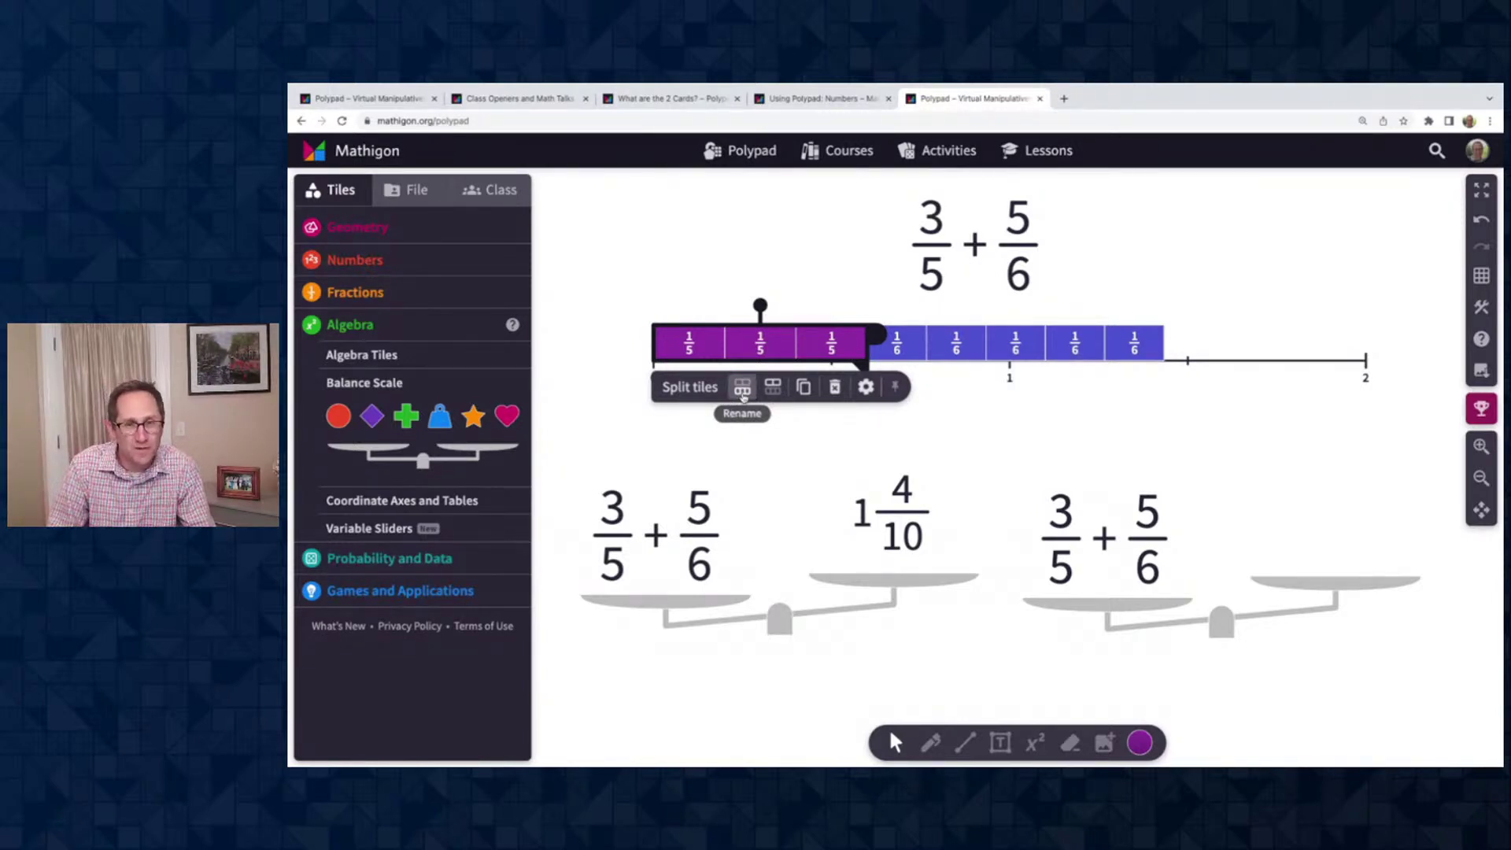
left_click(394, 292)
left_click_drag(395, 476, 1041, 417)
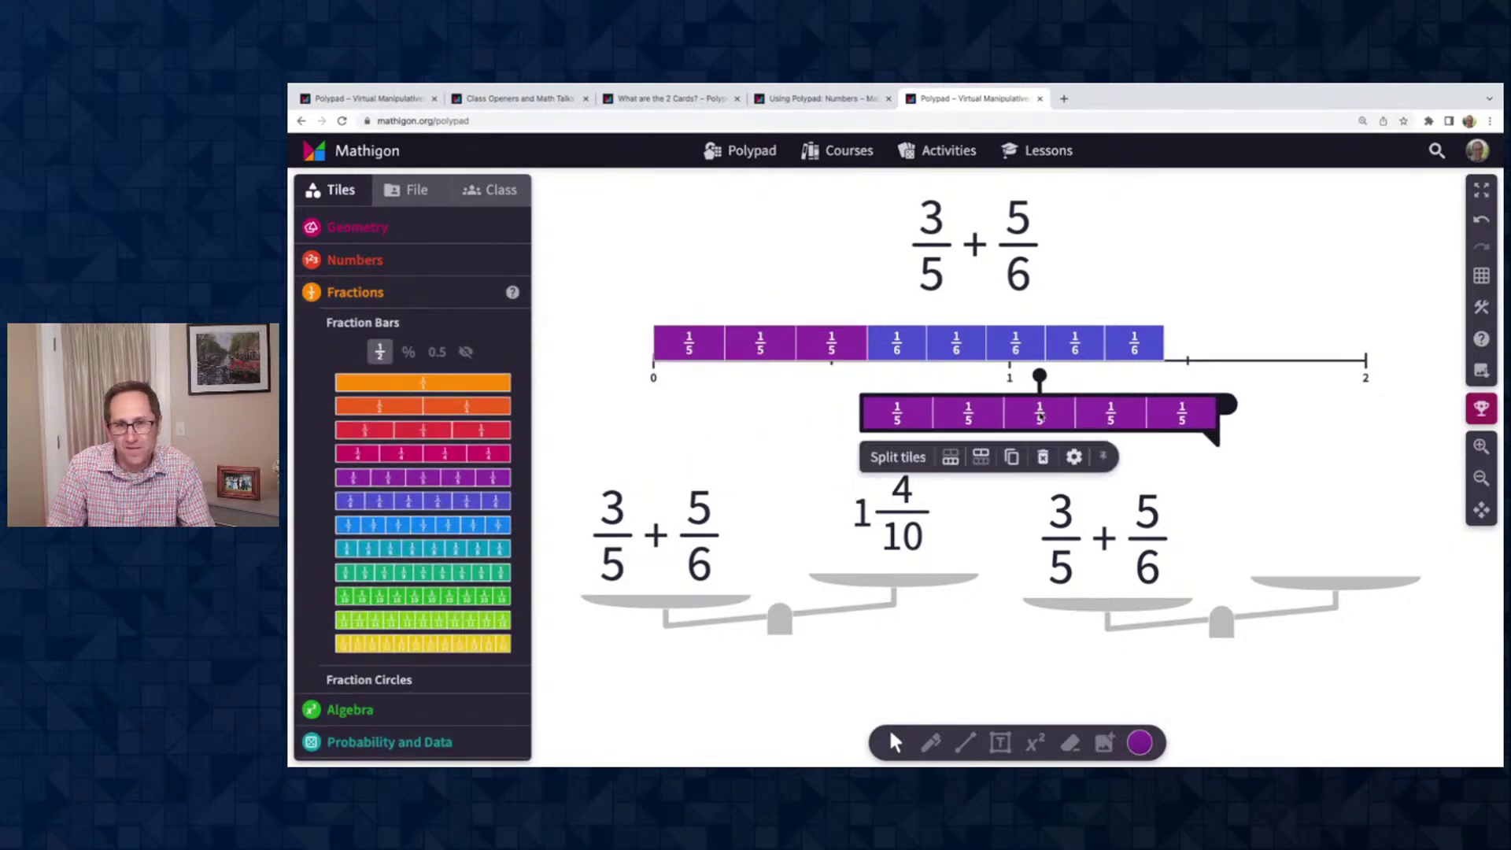
left_click(950, 457)
left_click(951, 458)
left_click(951, 458)
left_click(950, 458)
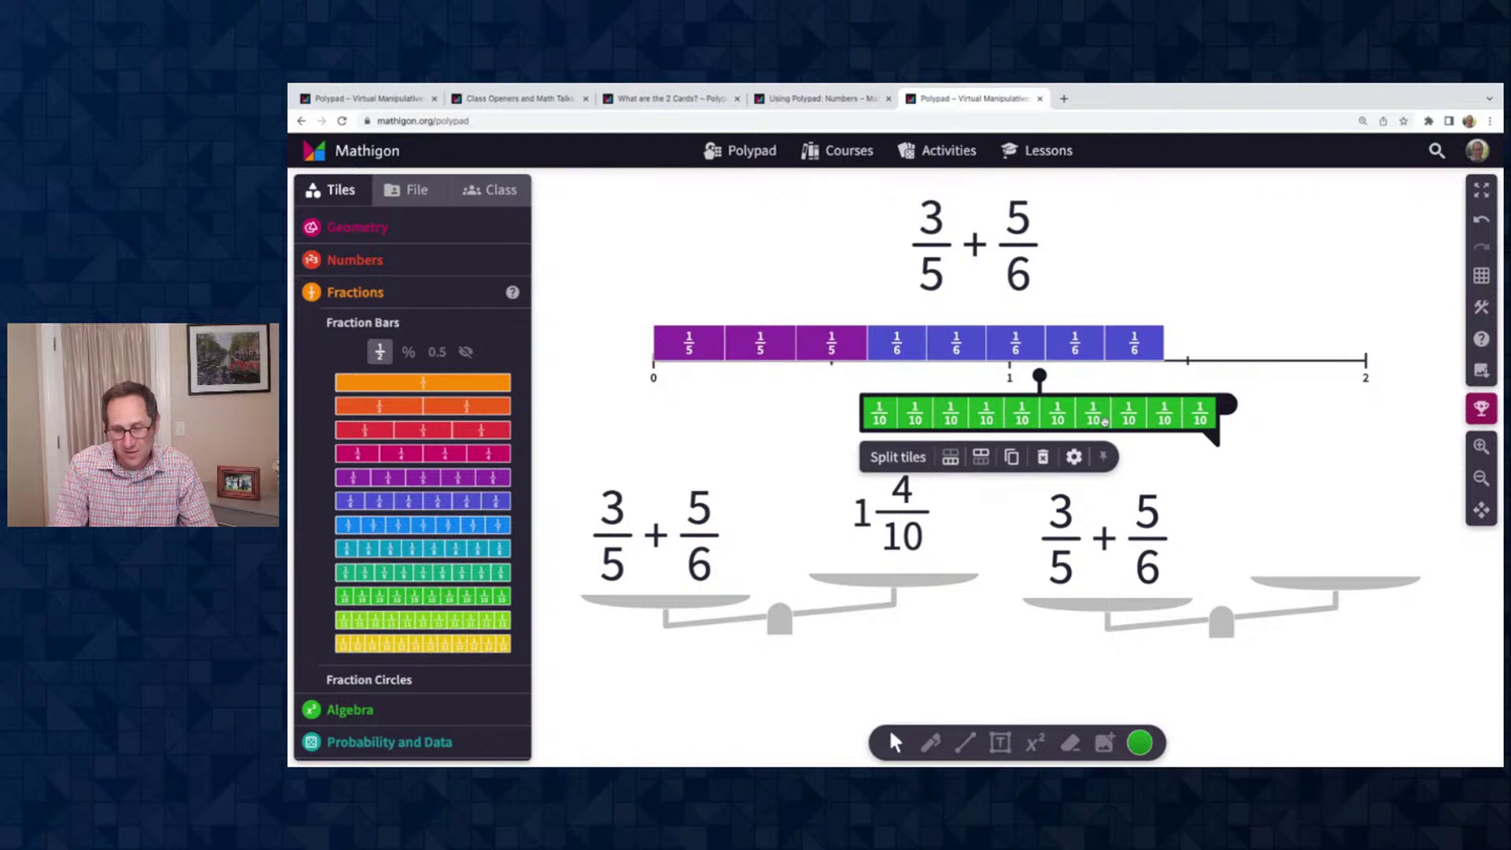
key("Delete")
Rename the three fifths bar as tenths and copy the second scale's 3/5 + 5/6 expression onto its empty right pan
left_click(749, 358)
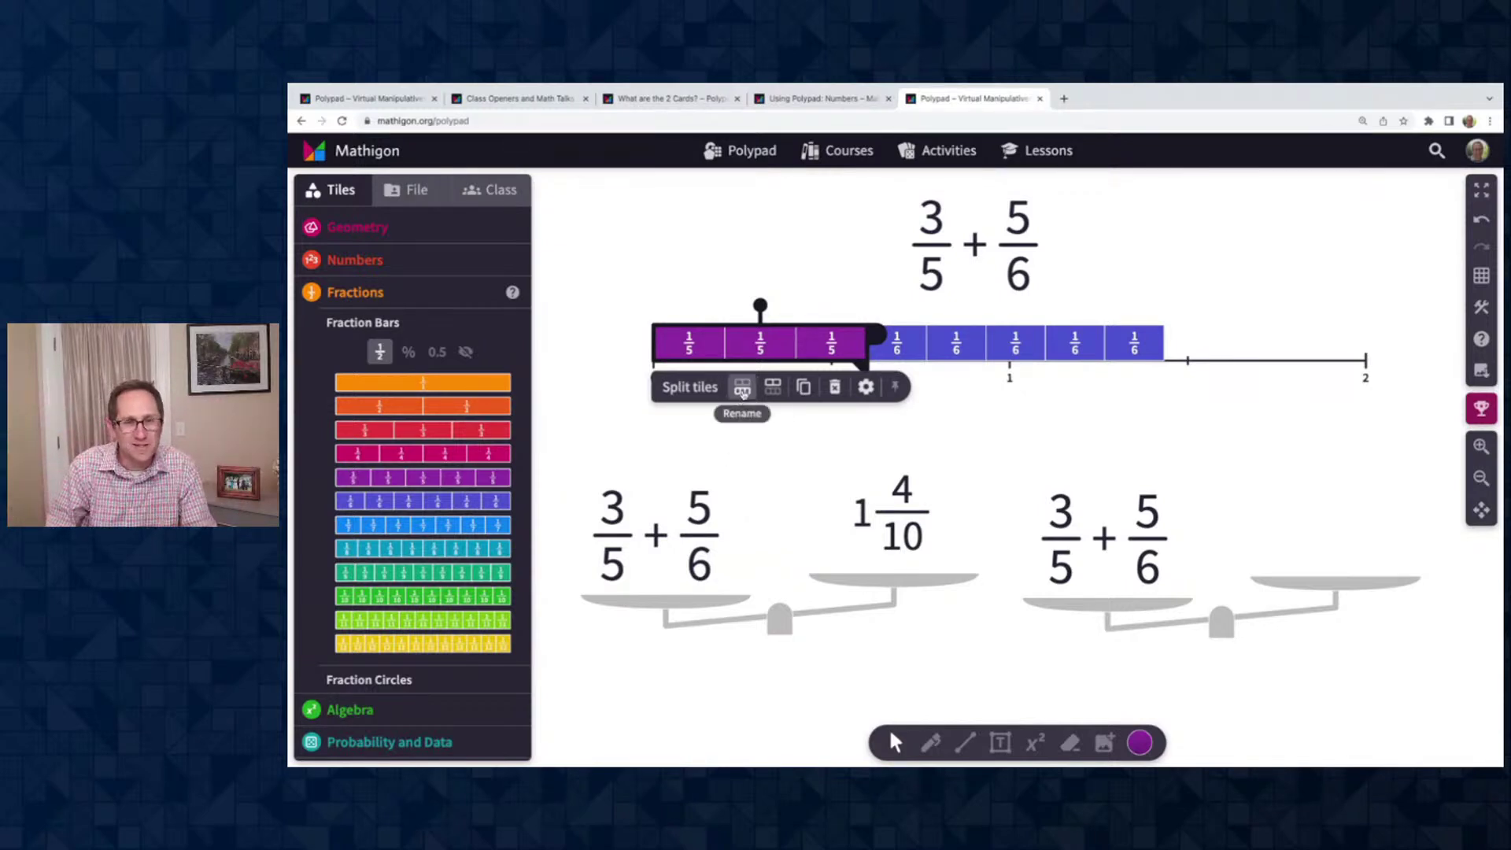
left_click(742, 388)
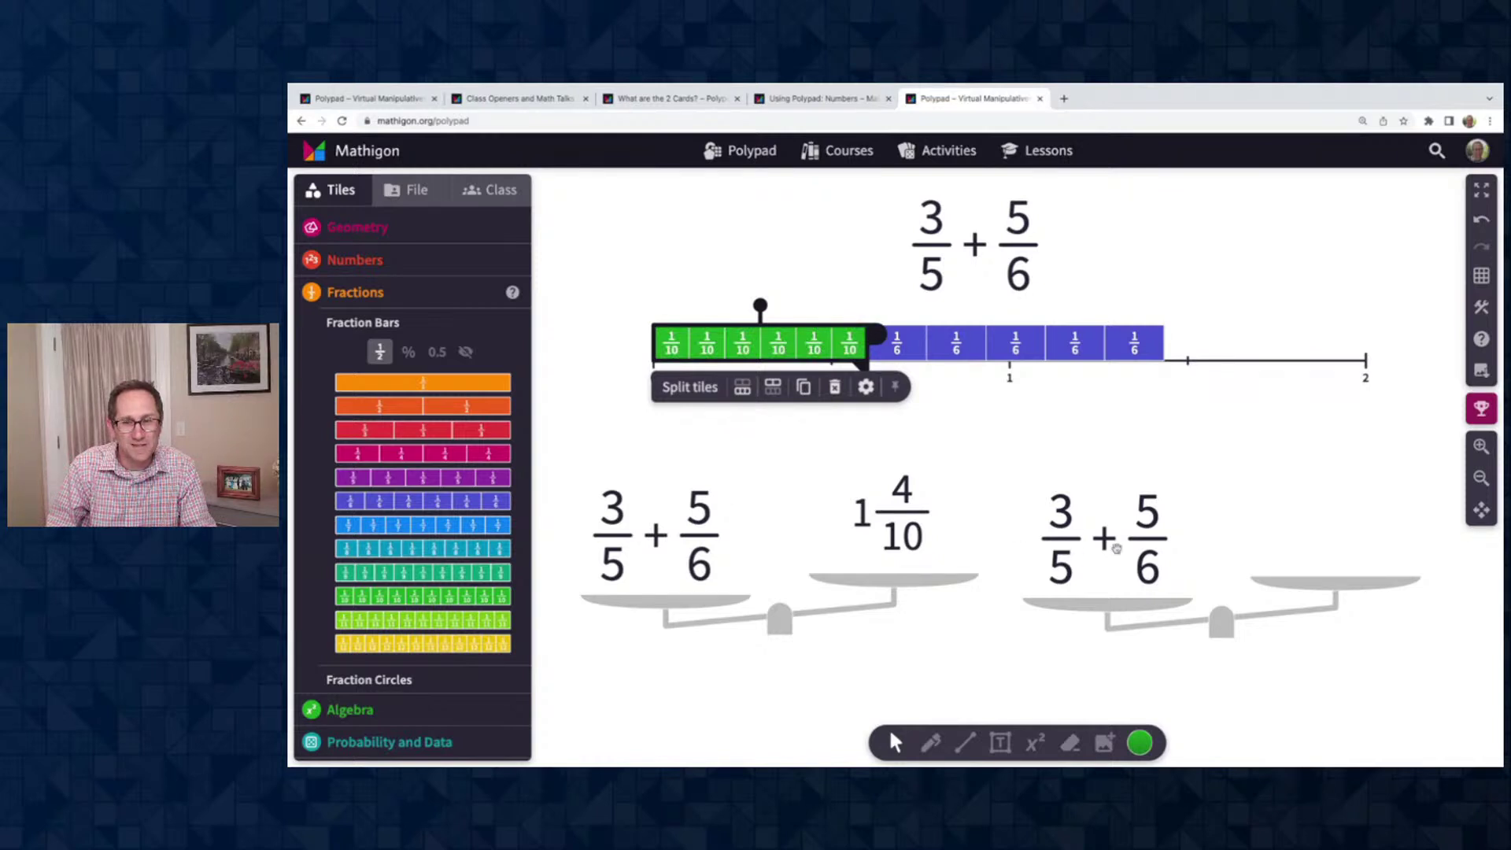
left_click(1127, 549)
left_click_drag(1127, 549, 1348, 519)
Replace 3/5 with 6/10 in the expression on the second scale's right pan
left_click(1306, 510)
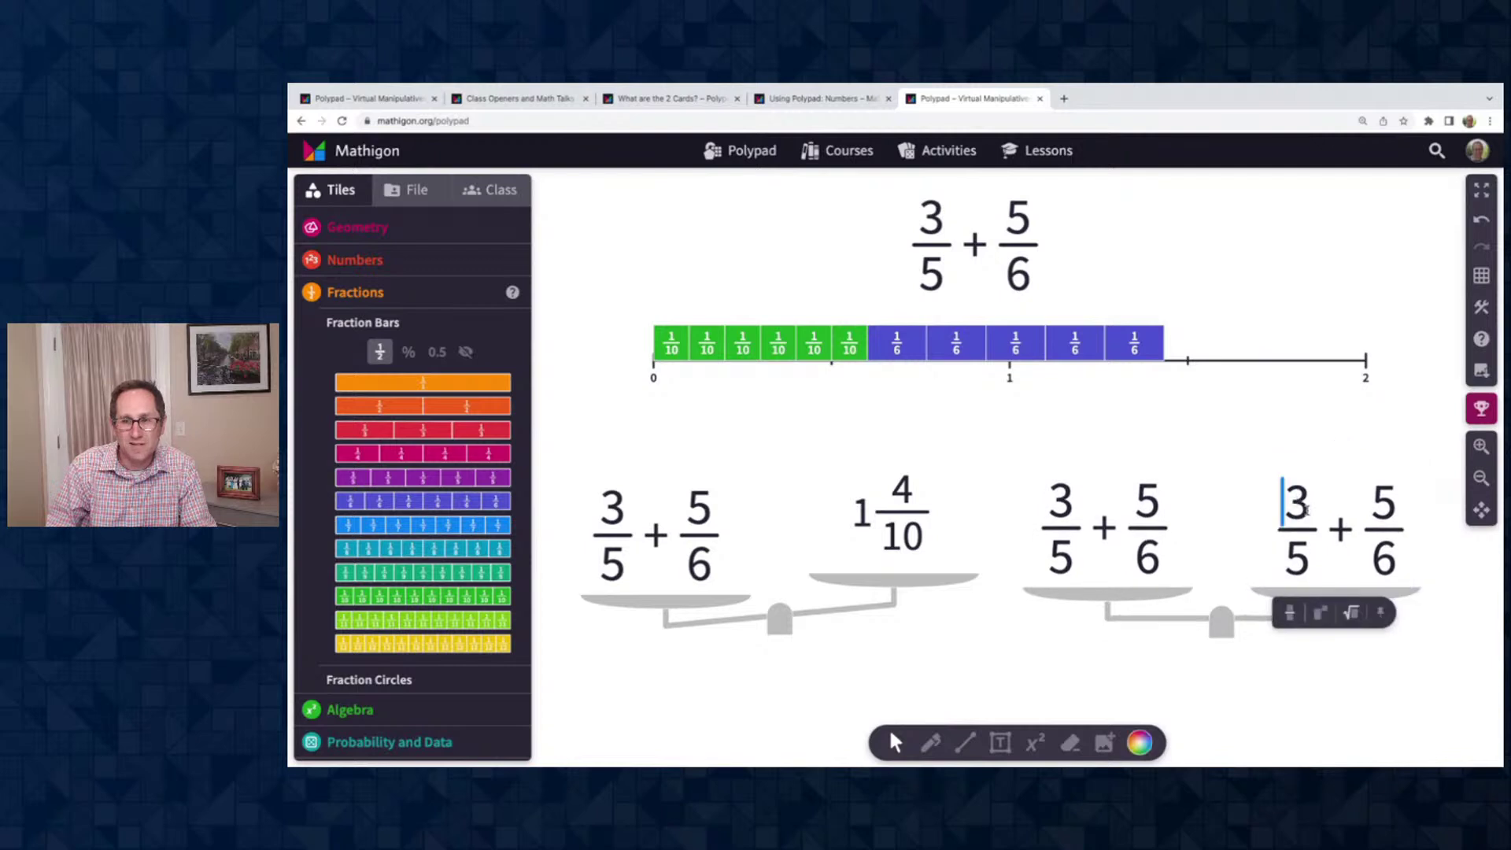
left_click(1357, 645)
left_click(1306, 501)
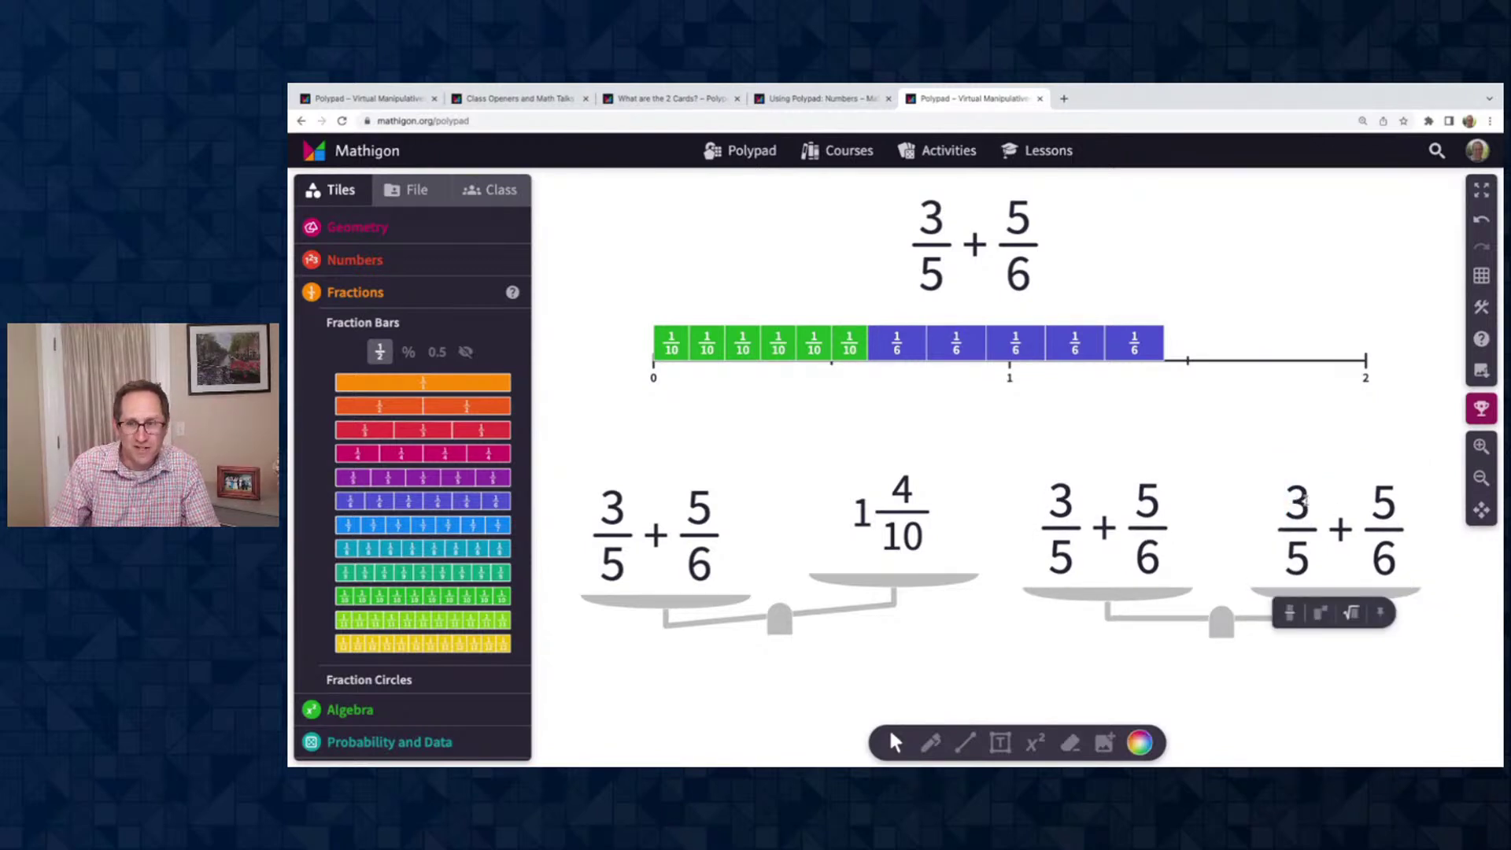
key("BackSpace")
type("6")
key("Down")
key("BackSpace")
type("10")
left_click(1276, 462)
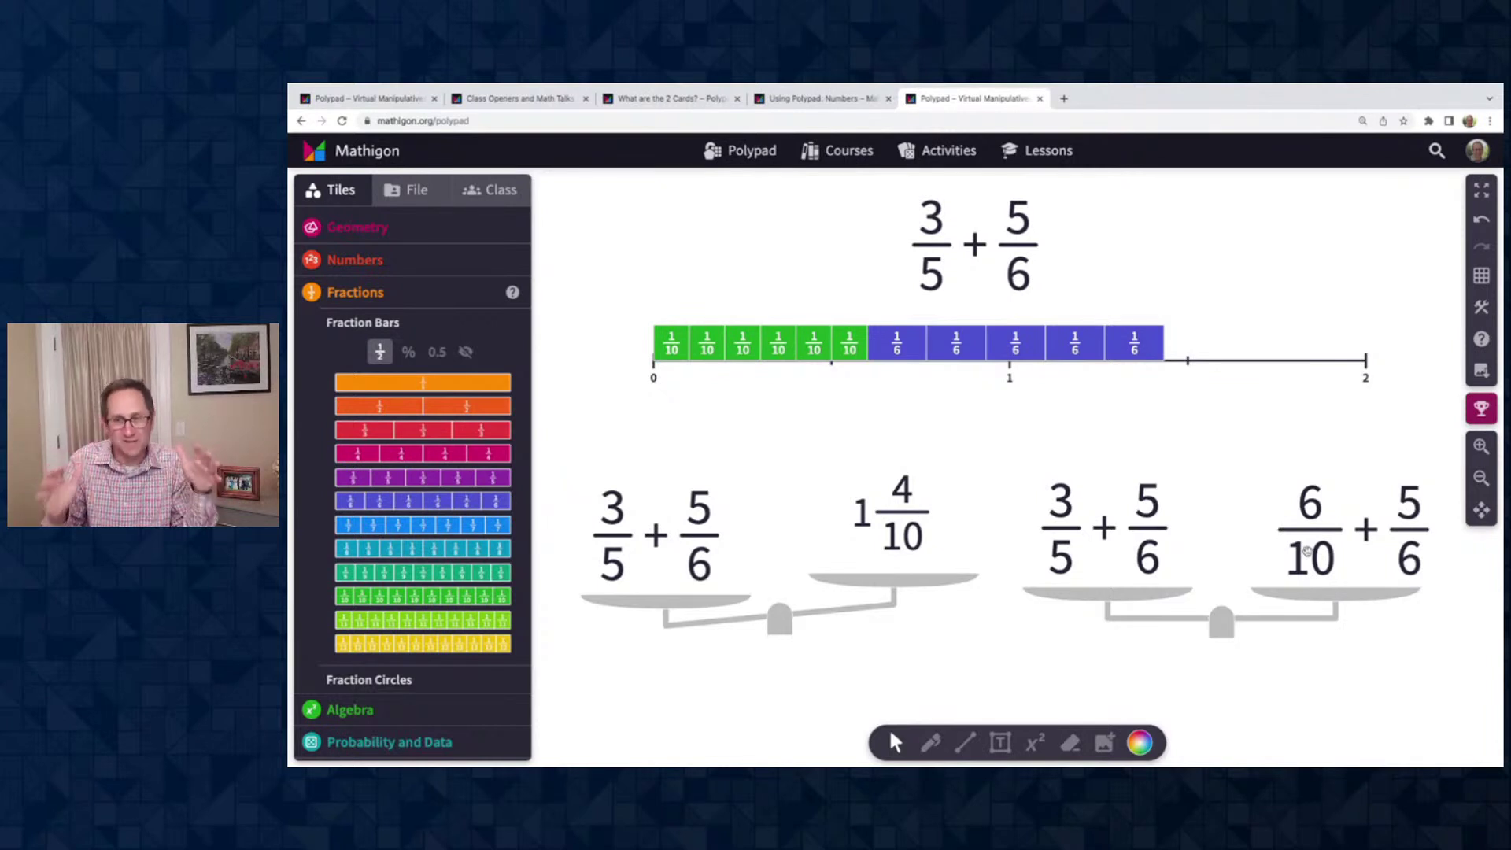
Try 5 as the numerator of 6/10 on the second scale's right pan and set it back to 6
left_click(1307, 491)
key("Right")
key("BackSpace")
type("5")
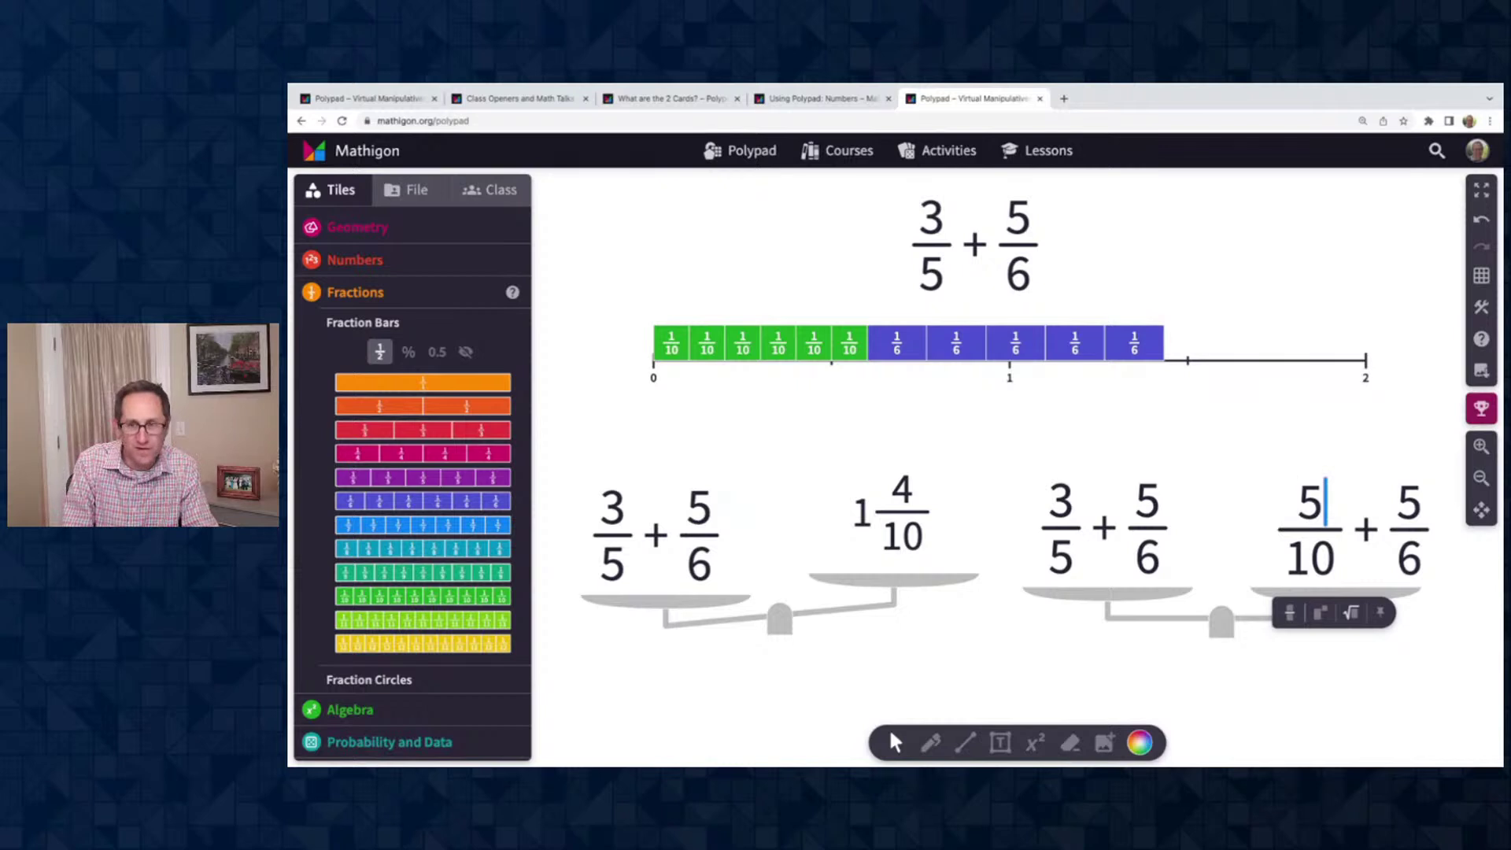
left_click(1293, 440)
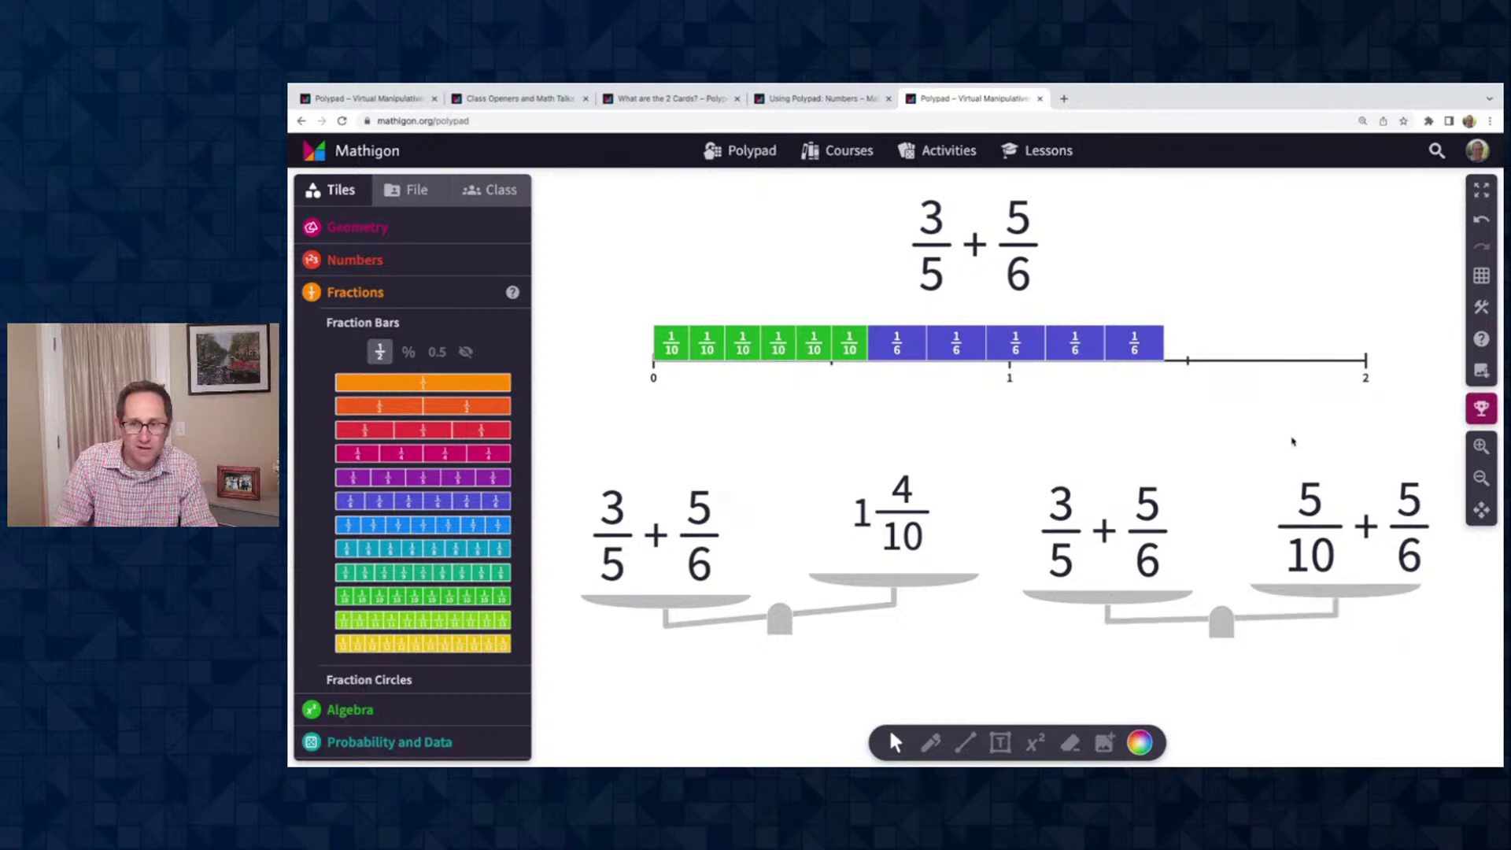
left_click(1325, 510)
key("BackSpace")
type("6")
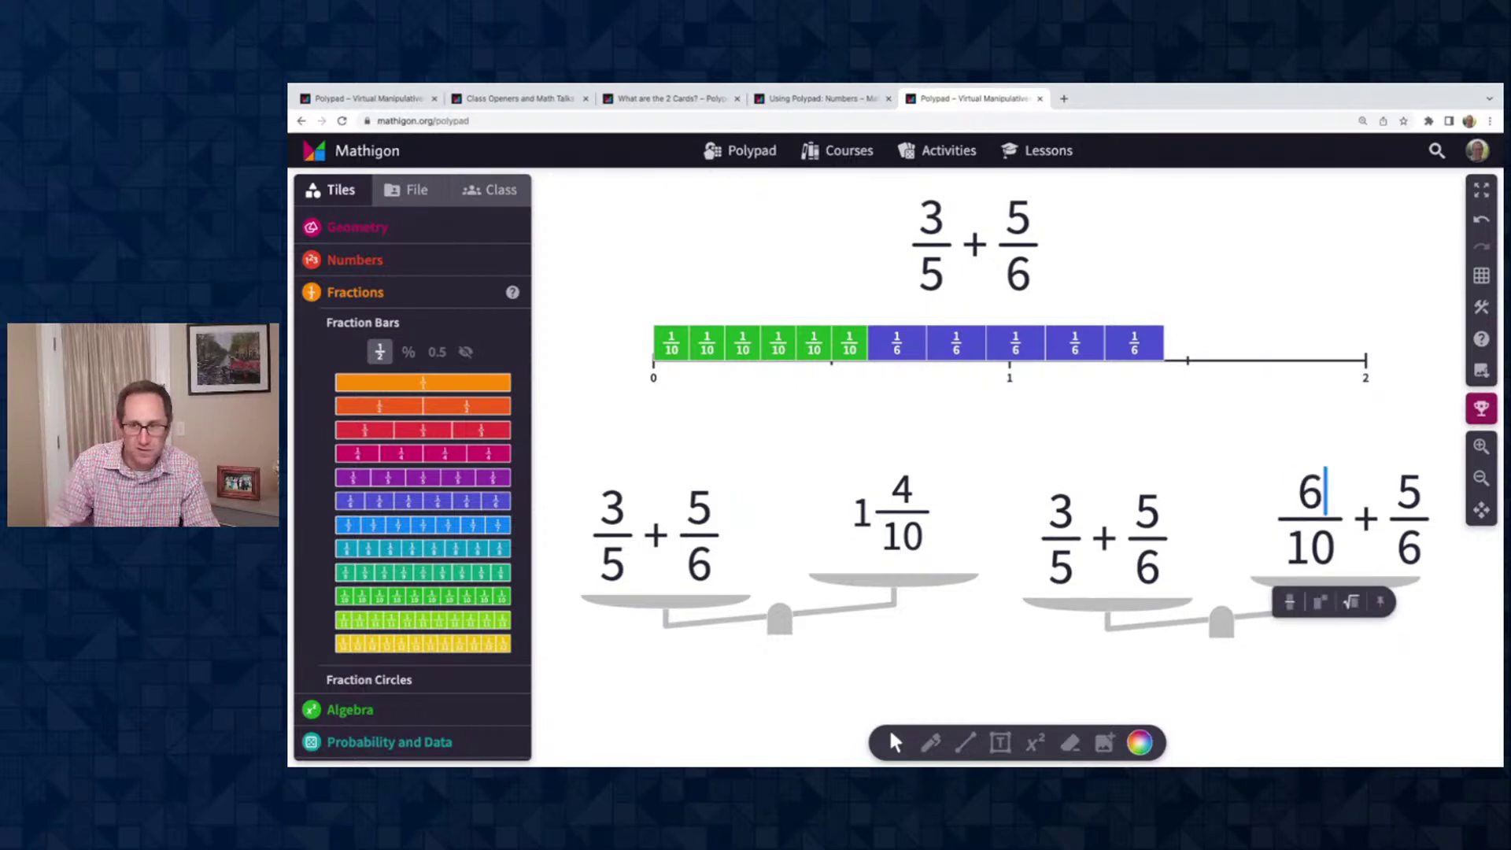
left_click(1254, 438)
Rename the five sixths bar on the number line as twelfths
left_click(993, 359)
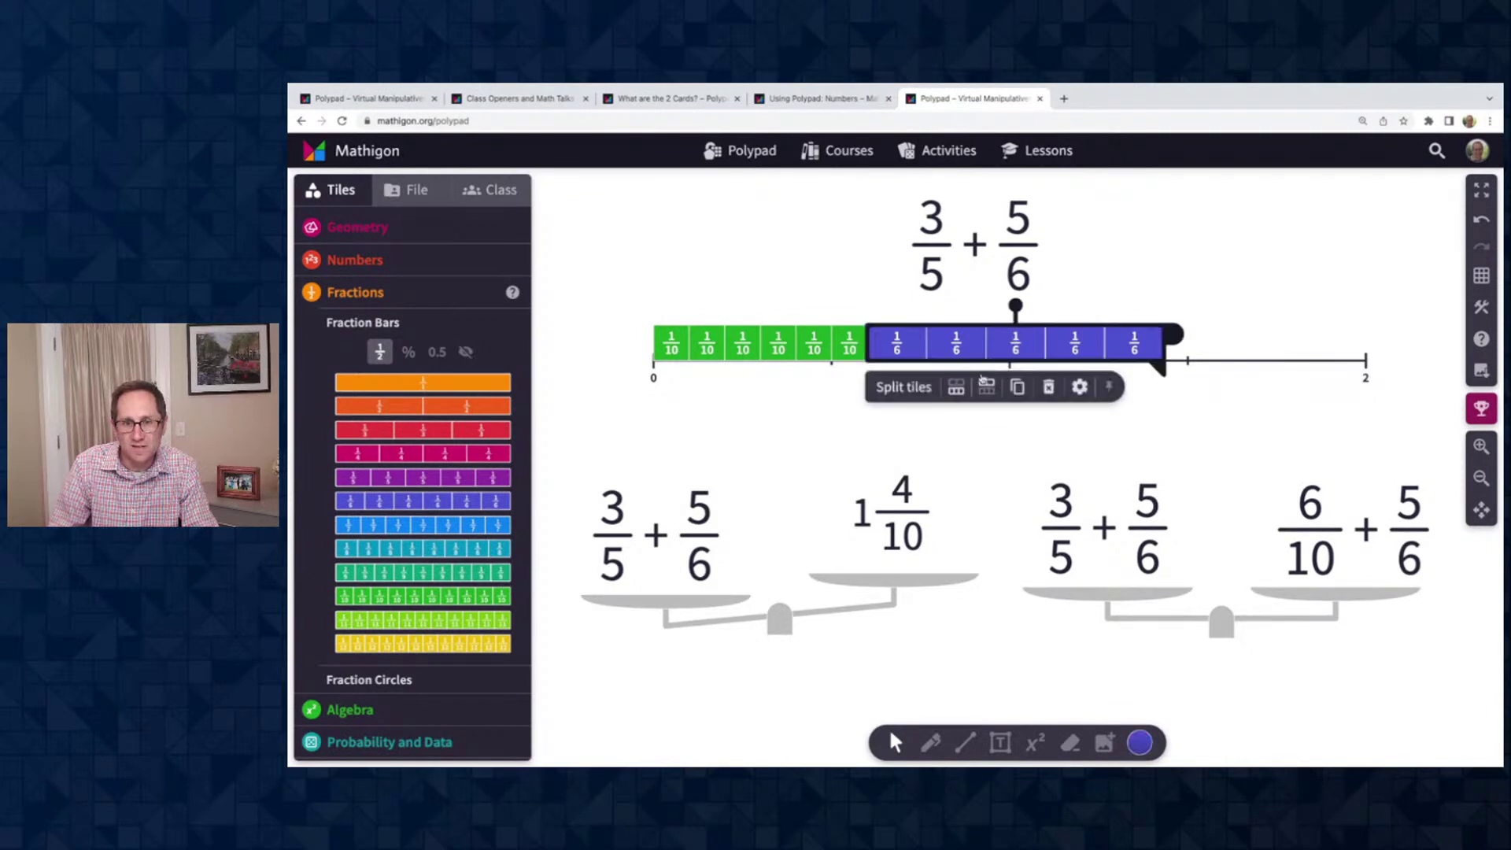
left_click(986, 386)
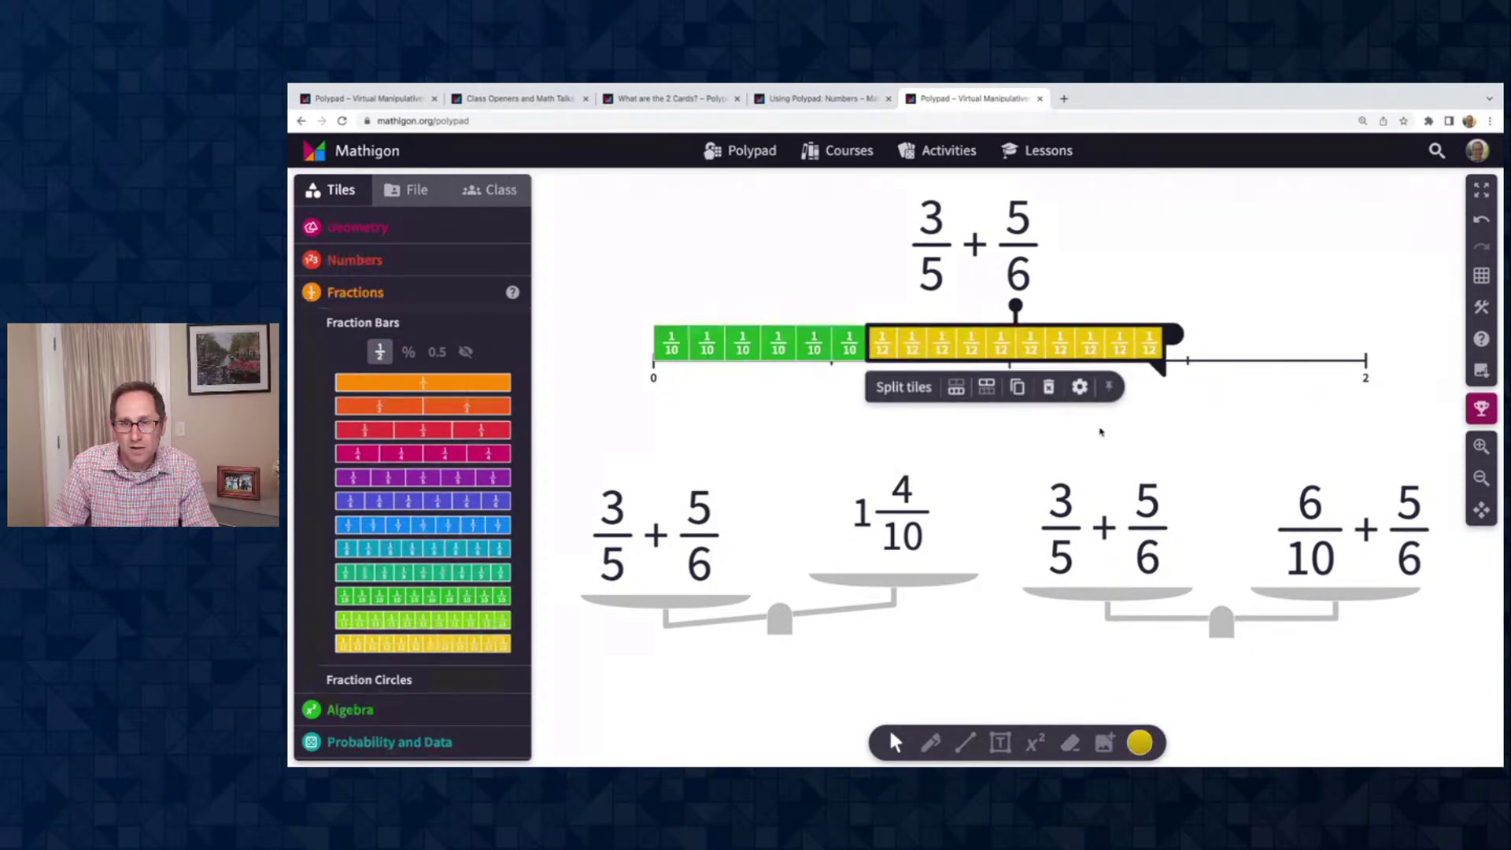
left_click(1159, 447)
Replace 5/6 with 10/12 in the expression on the second scale's right pan
left_click(1396, 505)
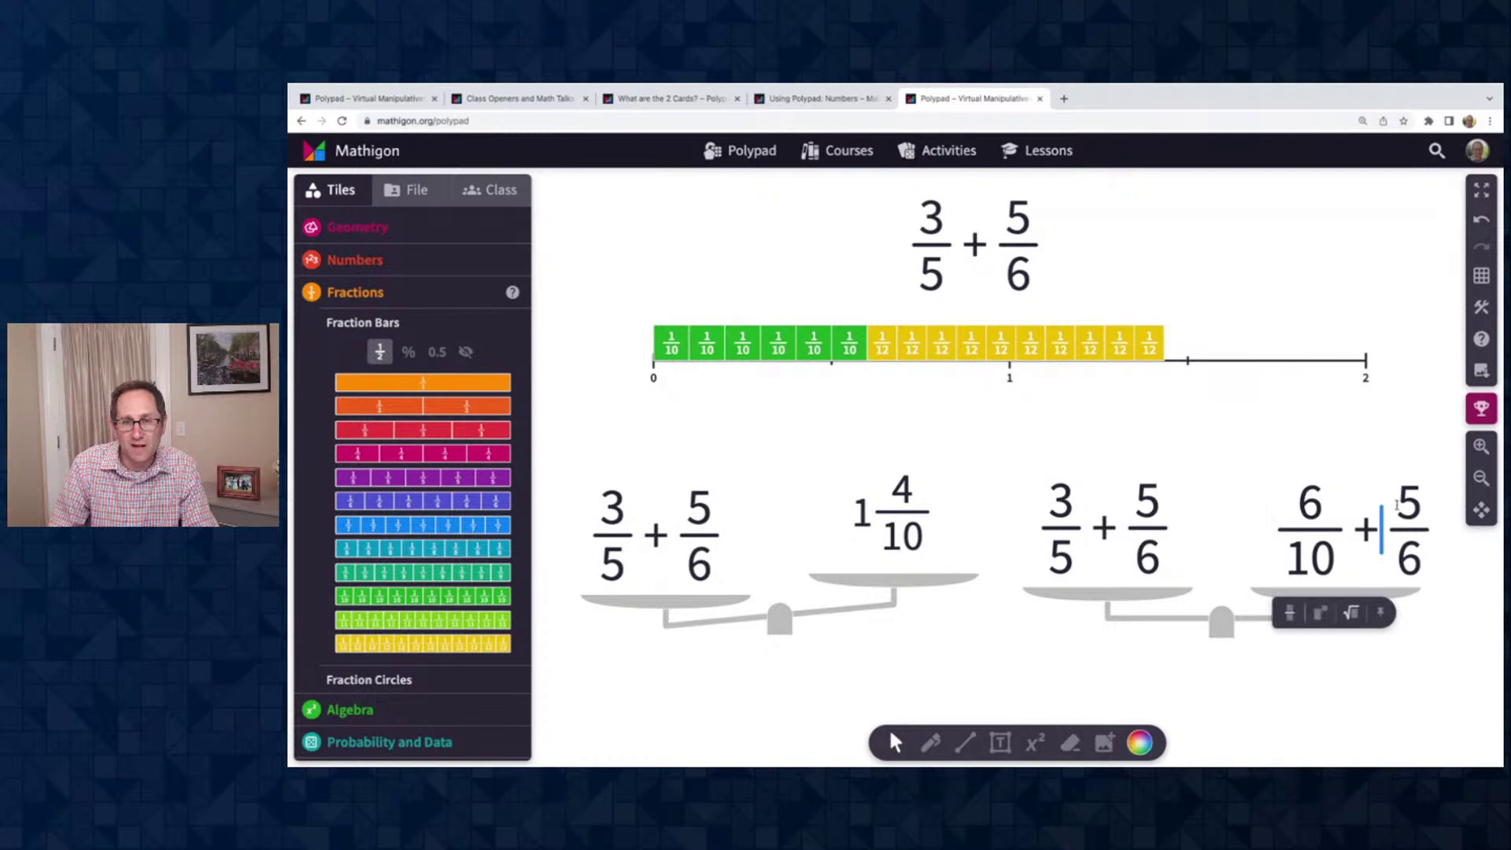
left_click(1423, 503)
key("BackSpace")
type("1-")
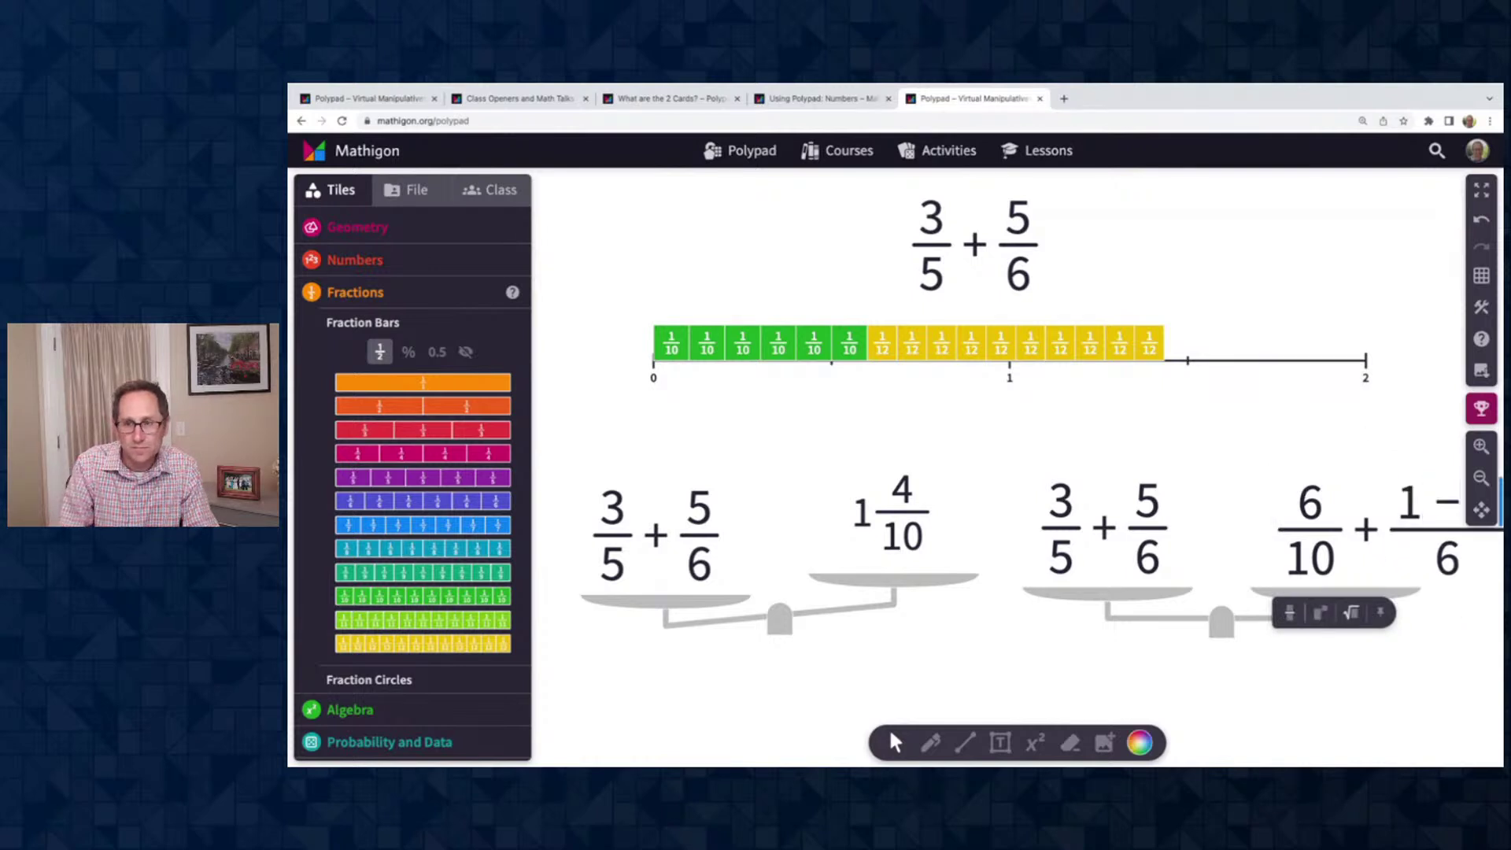
key("BackSpace")
type("0")
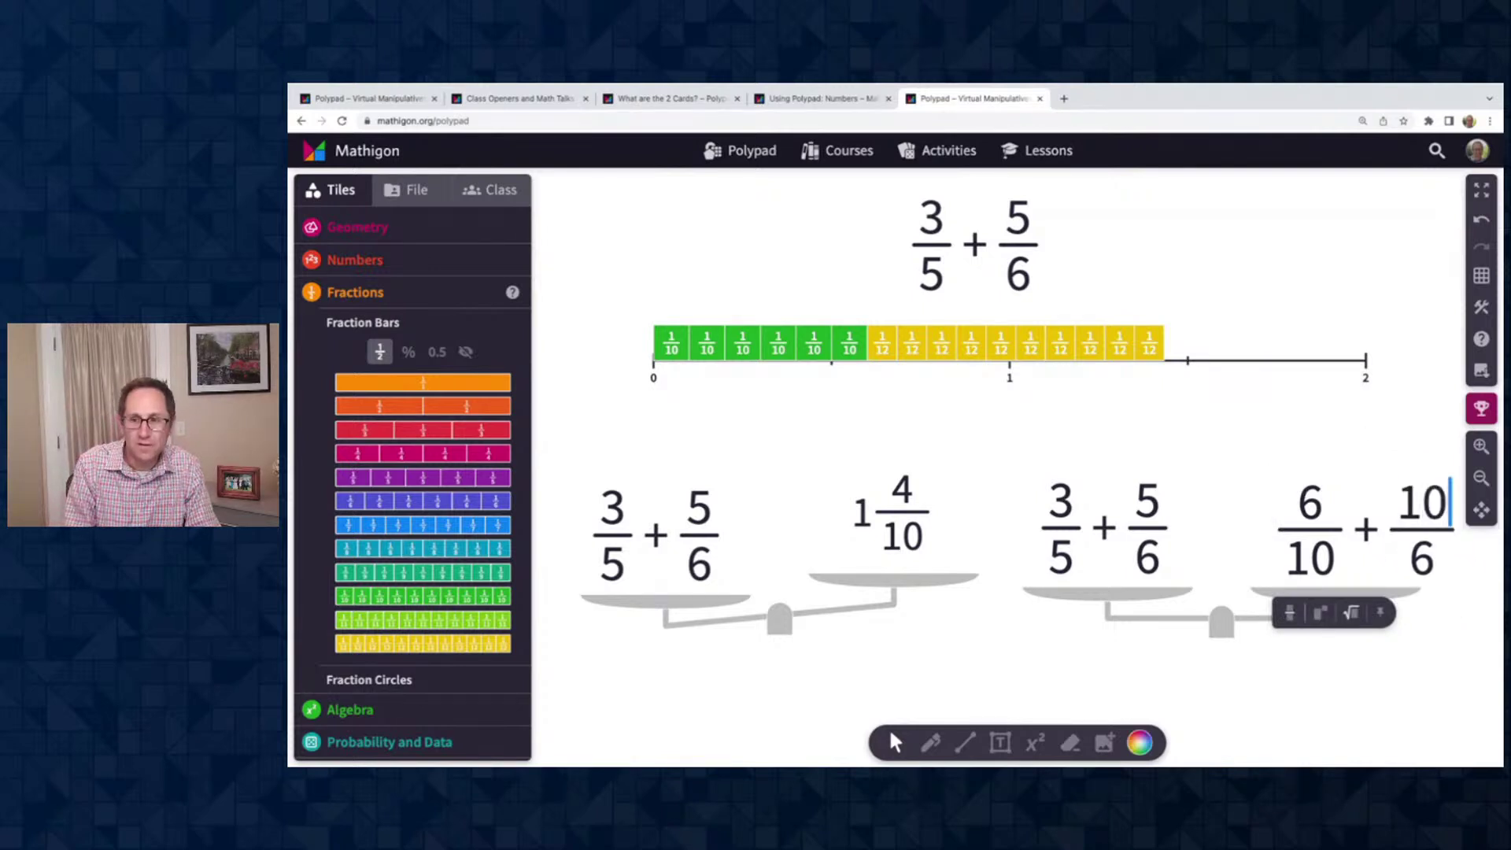
left_click(1439, 557)
key("BackSpace")
type("12")
left_click(1310, 428)
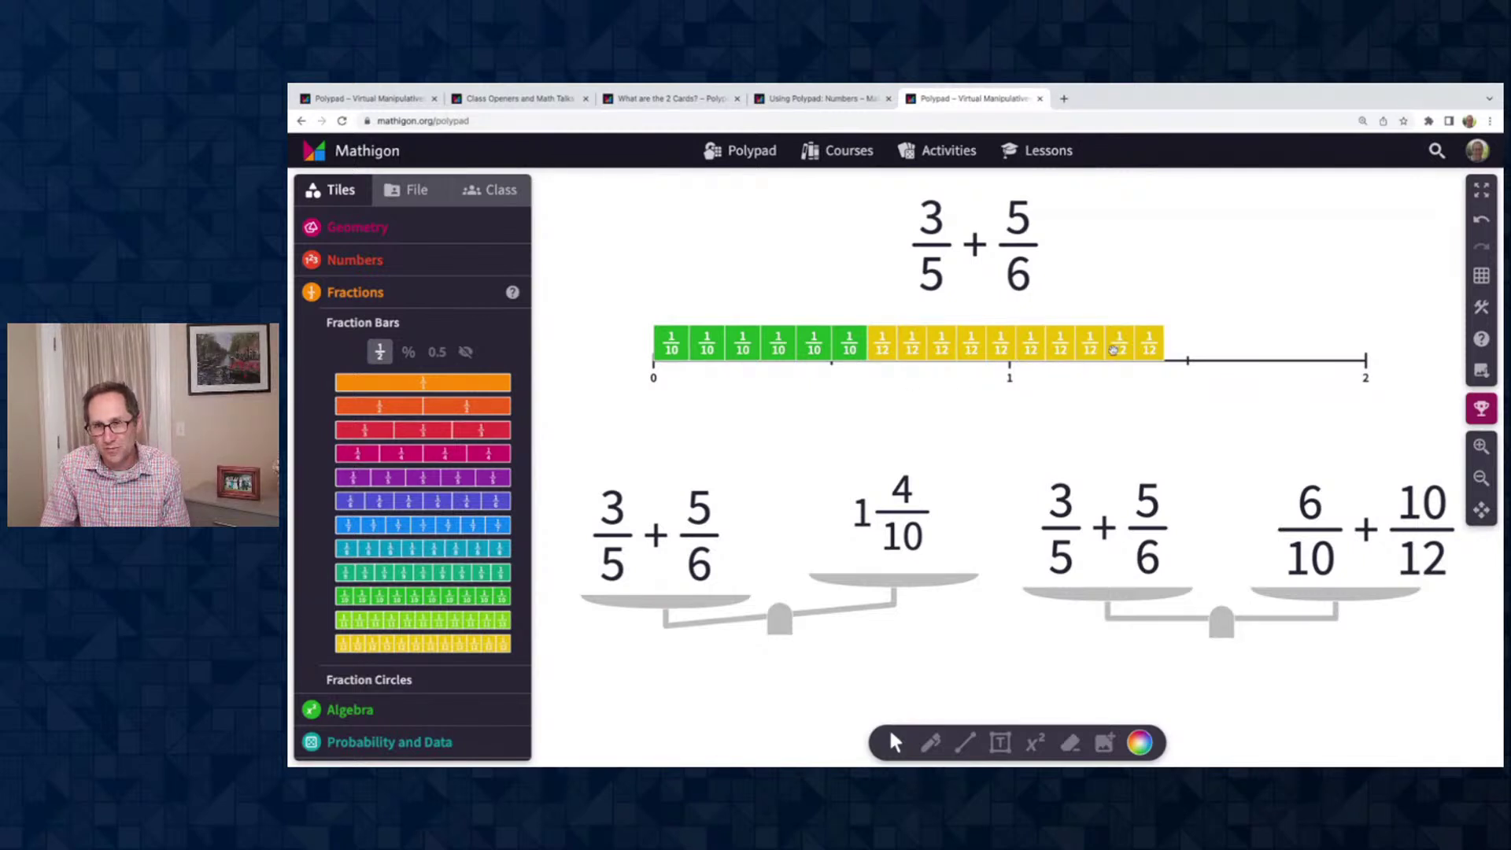
Change the mixed number on the first scale's right pan to 1 5/12
left_click(901, 500)
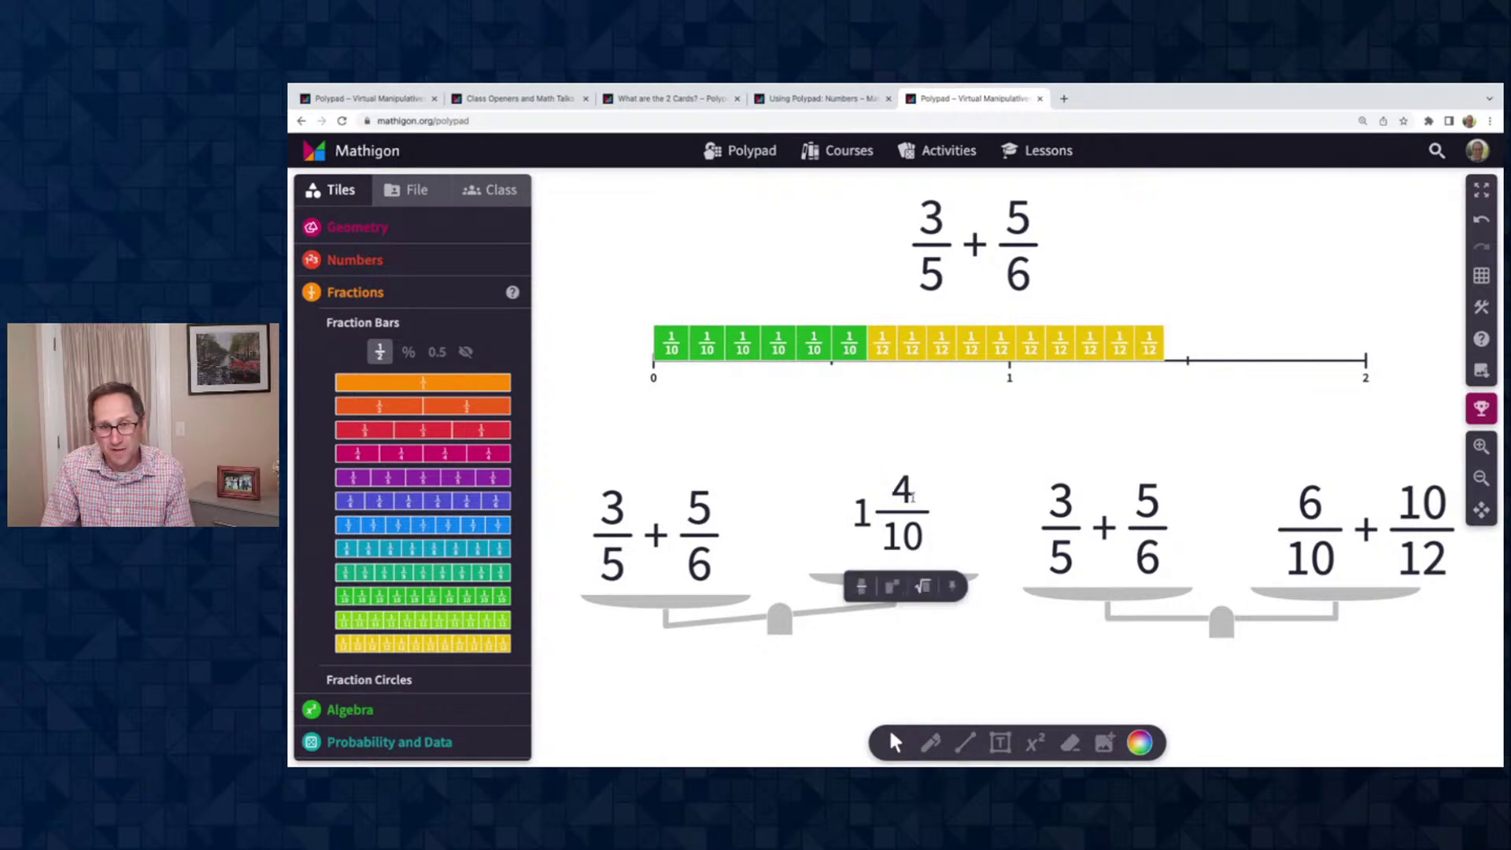
key("BackSpace")
type("5")
key("Down")
key("Right")
key("Right")
key("BackSpace")
type("2")
left_click(921, 378)
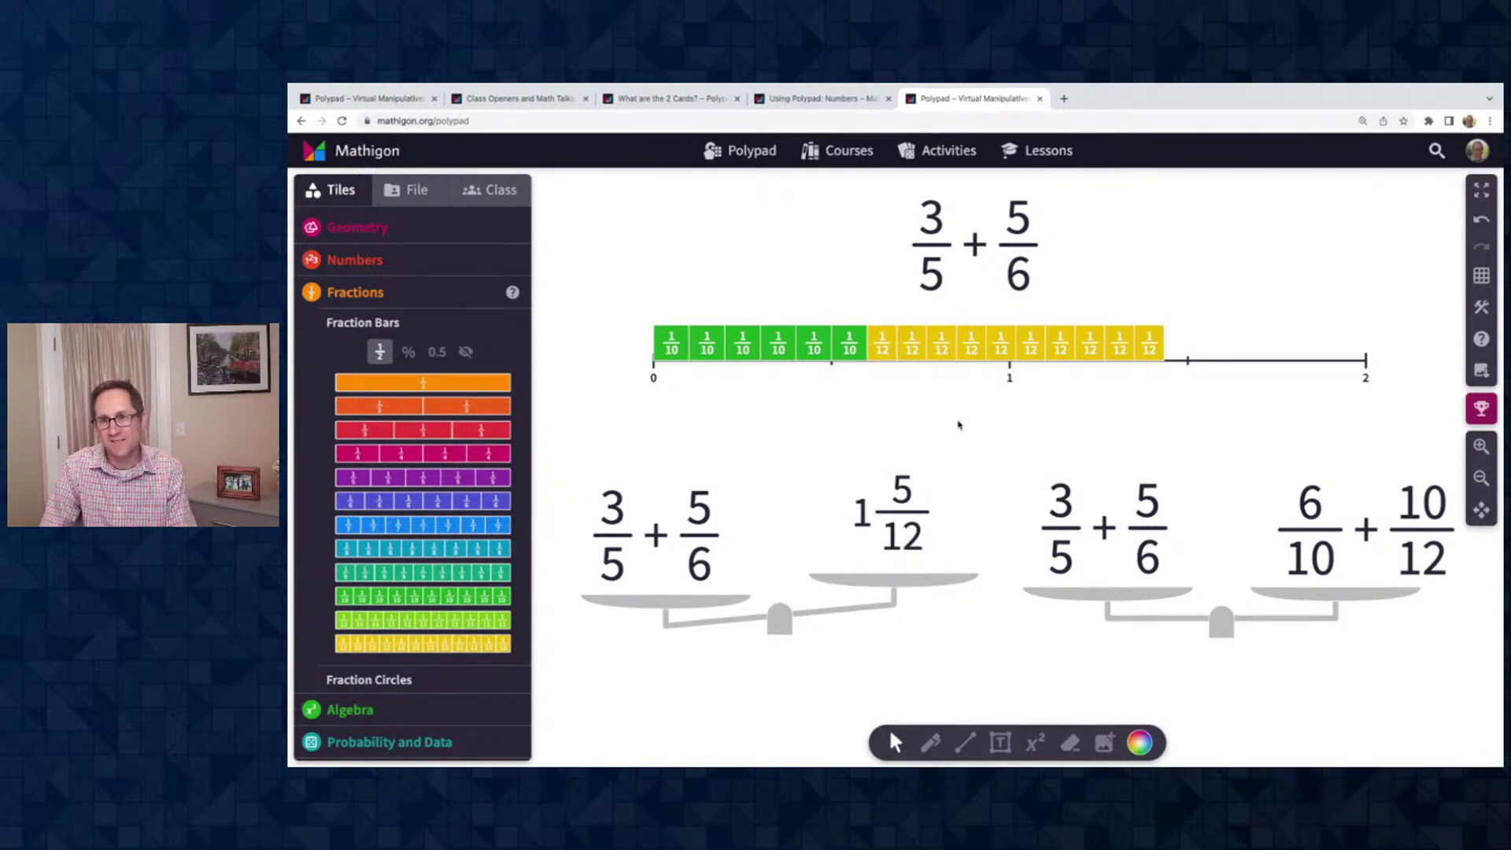
Rename the six tenths bar on the number line as fifteenths
left_click(775, 356)
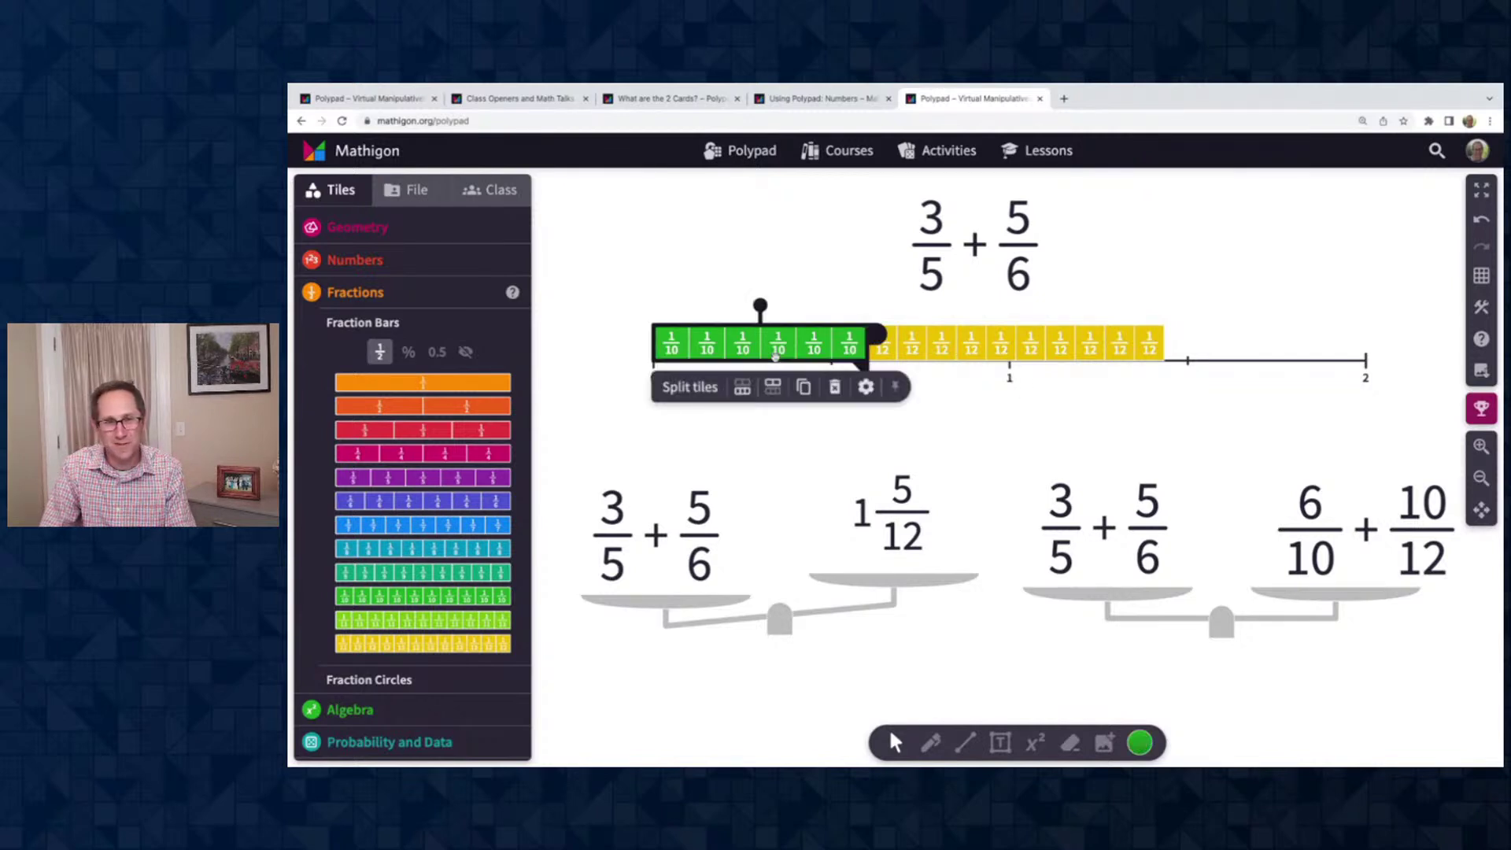
left_click(742, 388)
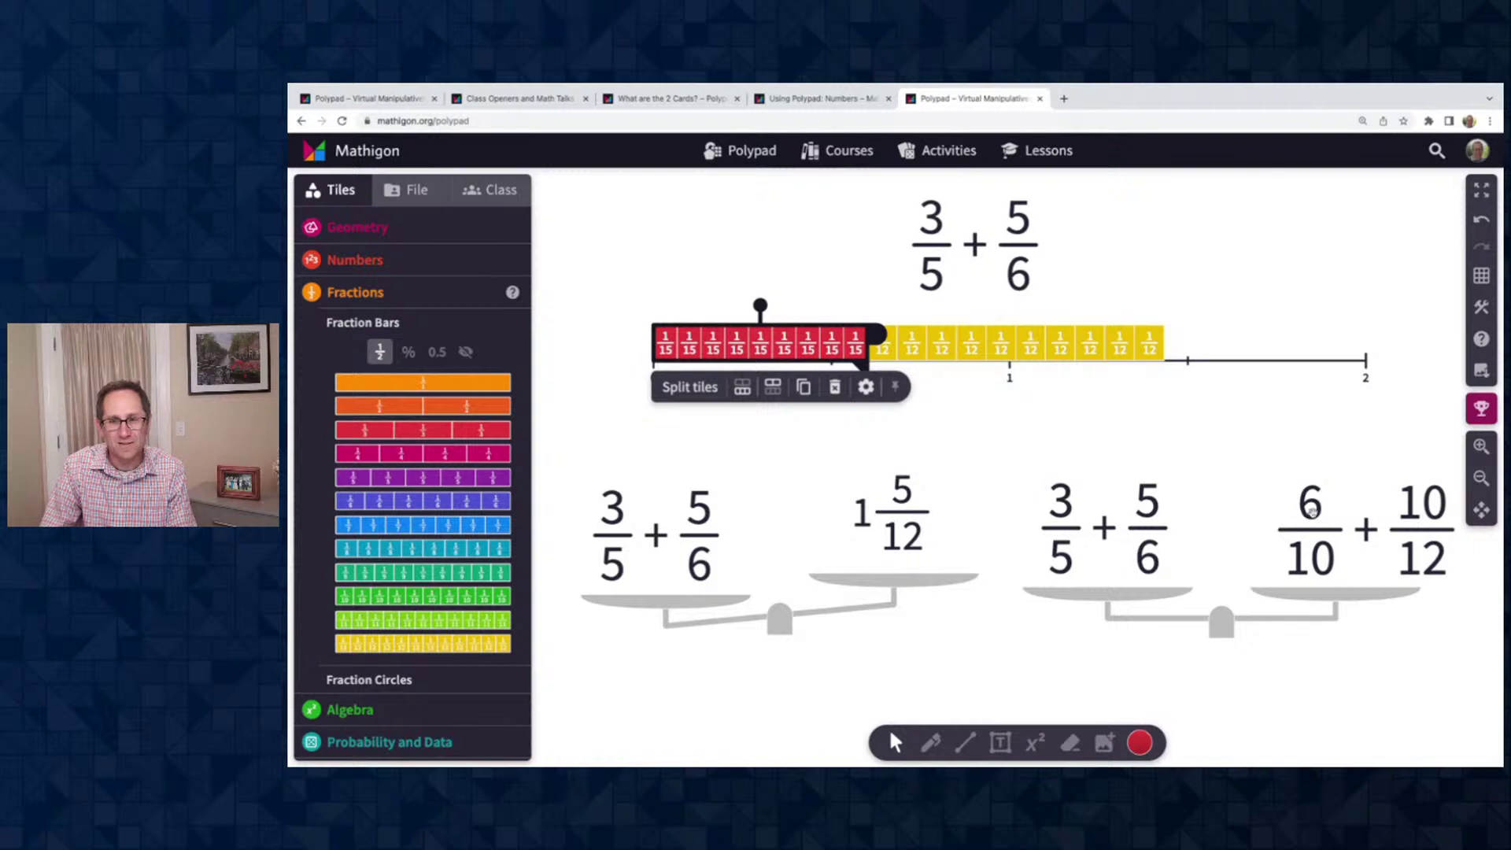
Replace 6/10 with 9/15 in the expression on the second scale's right pan
left_click(1310, 511)
double_click(1310, 512)
type("9")
key("Down")
key("BackSpace")
type("5")
left_click(1216, 421)
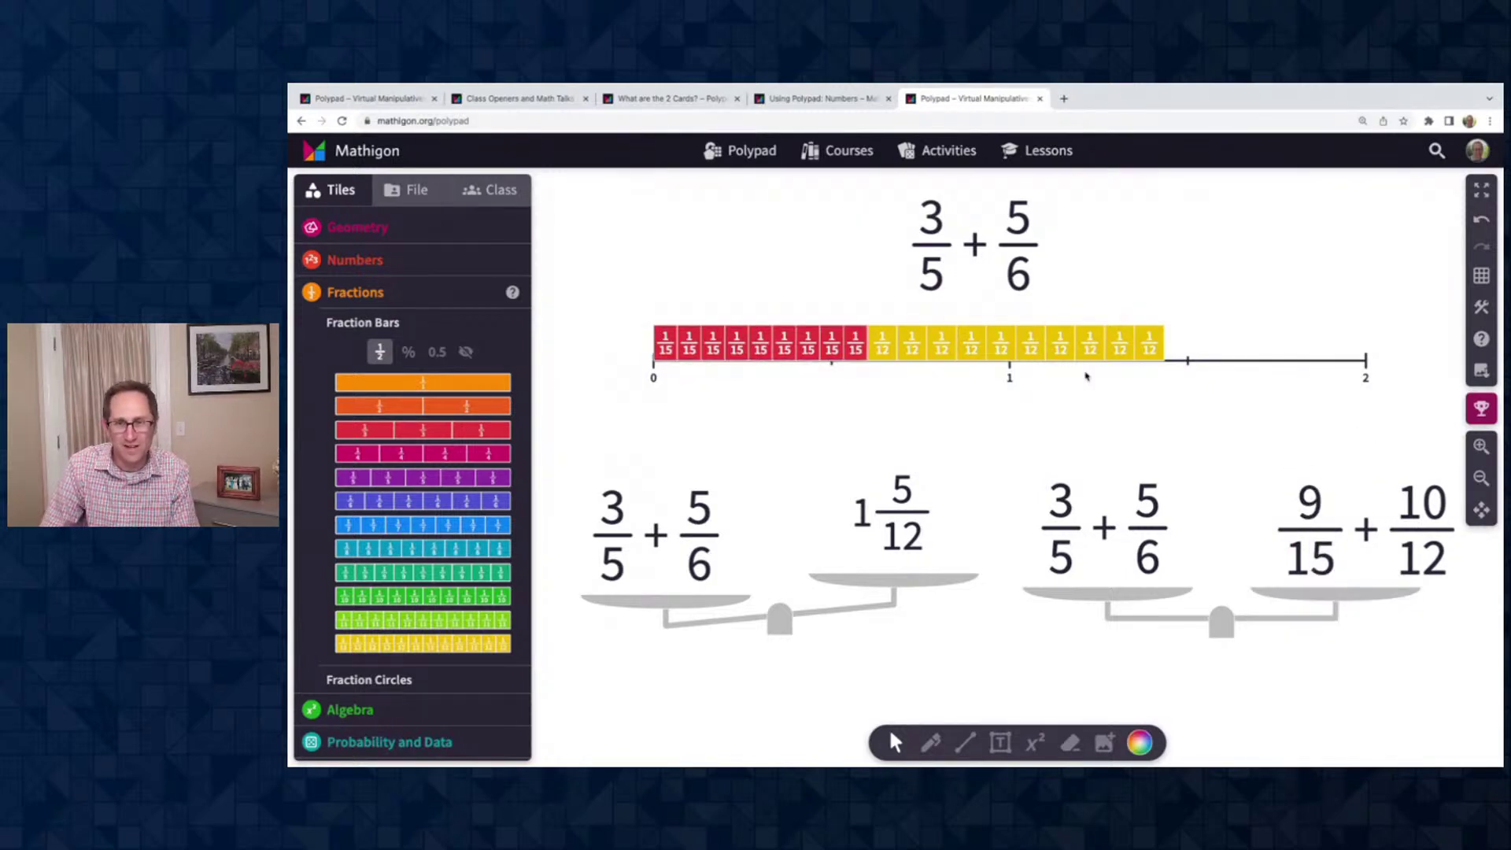
Rename the twelfths bar on the number line as eighteenths
left_click(1080, 350)
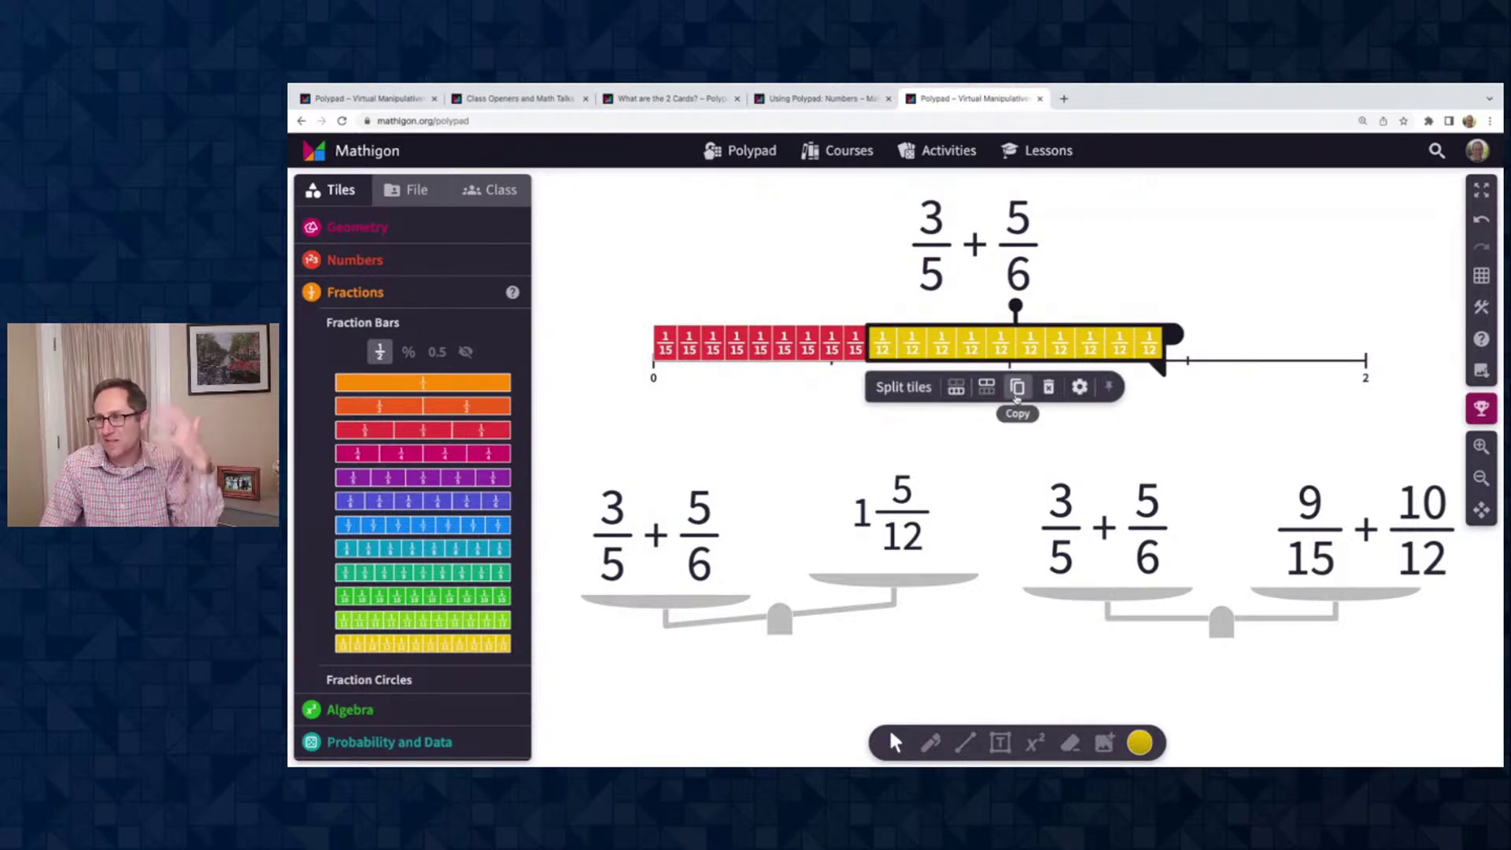
left_click(956, 386)
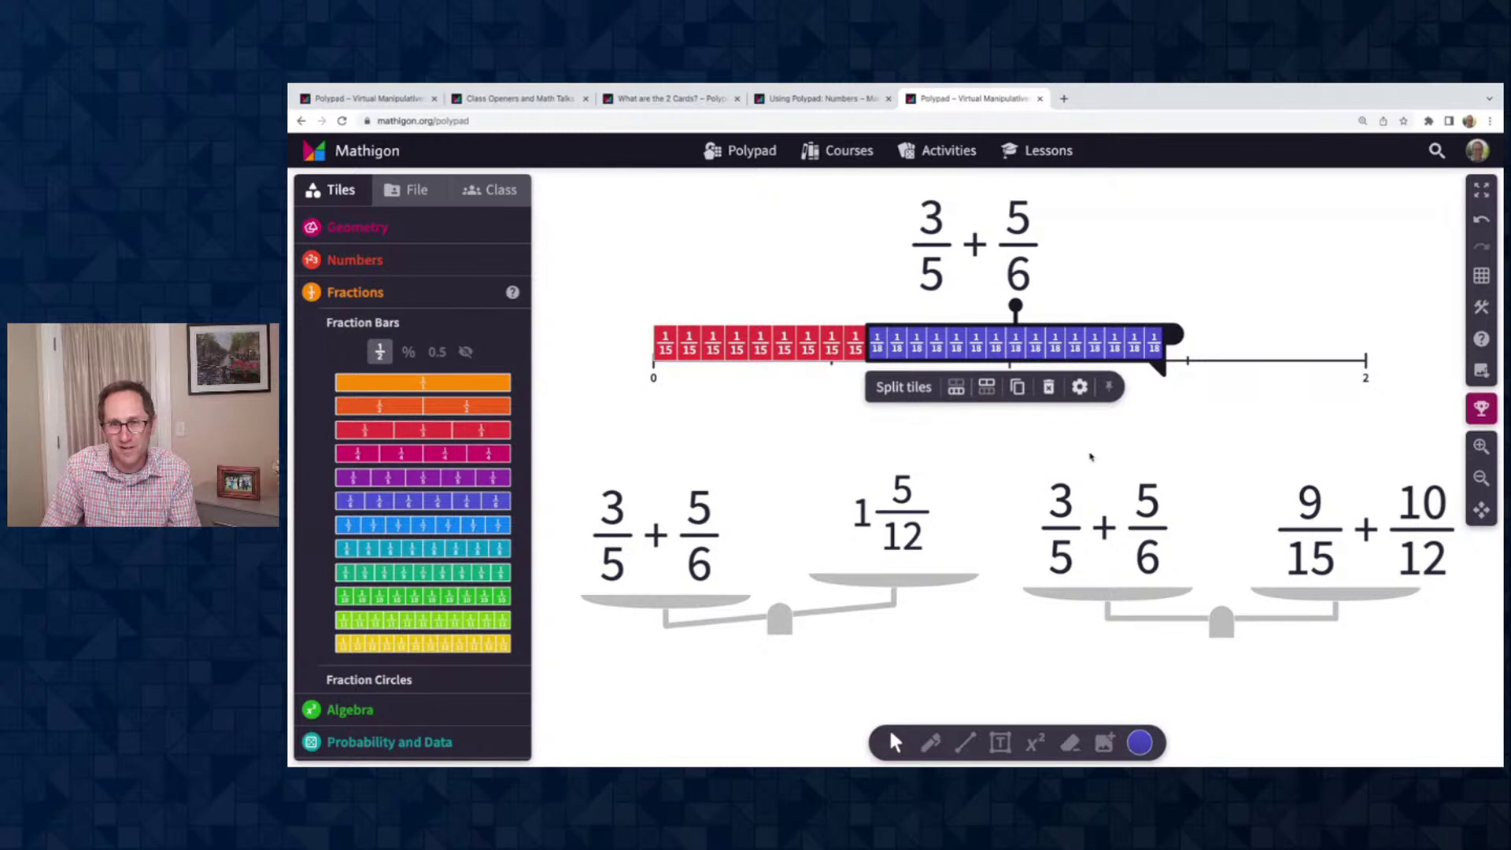
left_click(1091, 446)
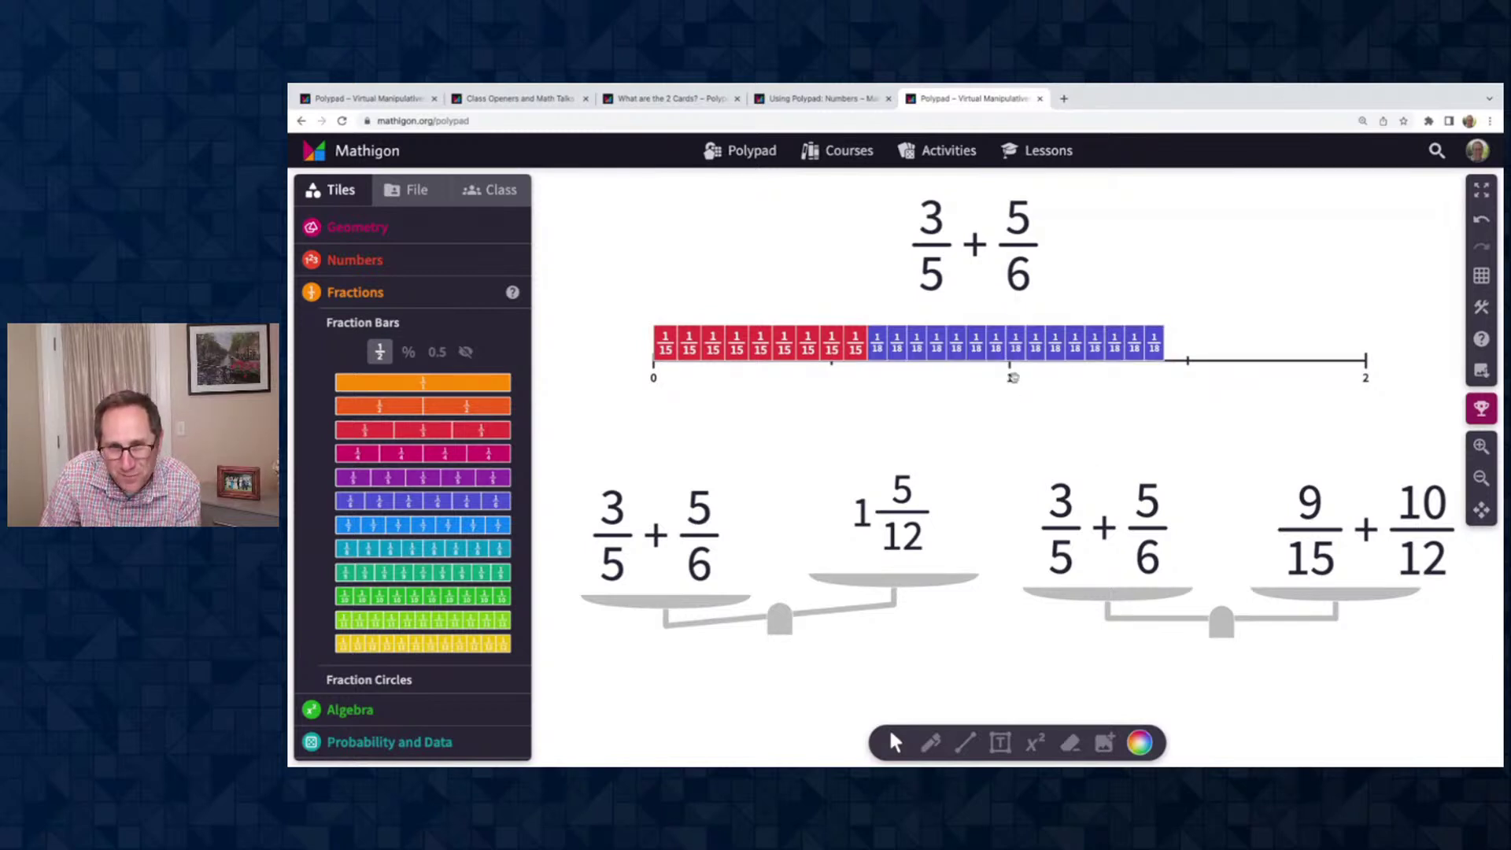
Replace 10/12 with 15/18 in the expression on the second scale's right pan
left_click(1417, 506)
key("BackSpace")
type("5")
key("Down")
key("Right")
key("Right")
key("BackSpace")
type("8")
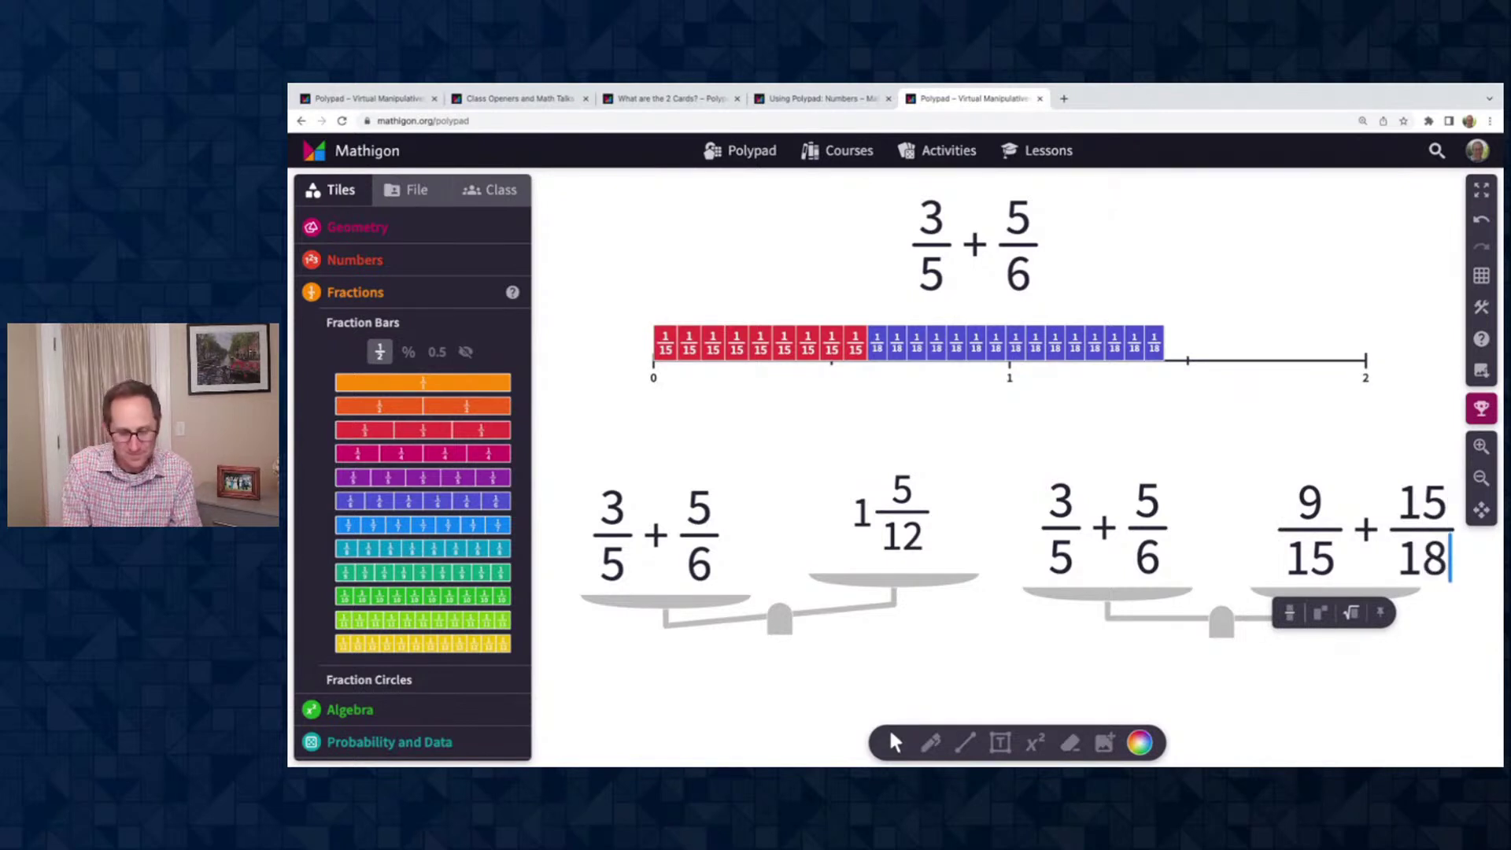
left_click(1052, 414)
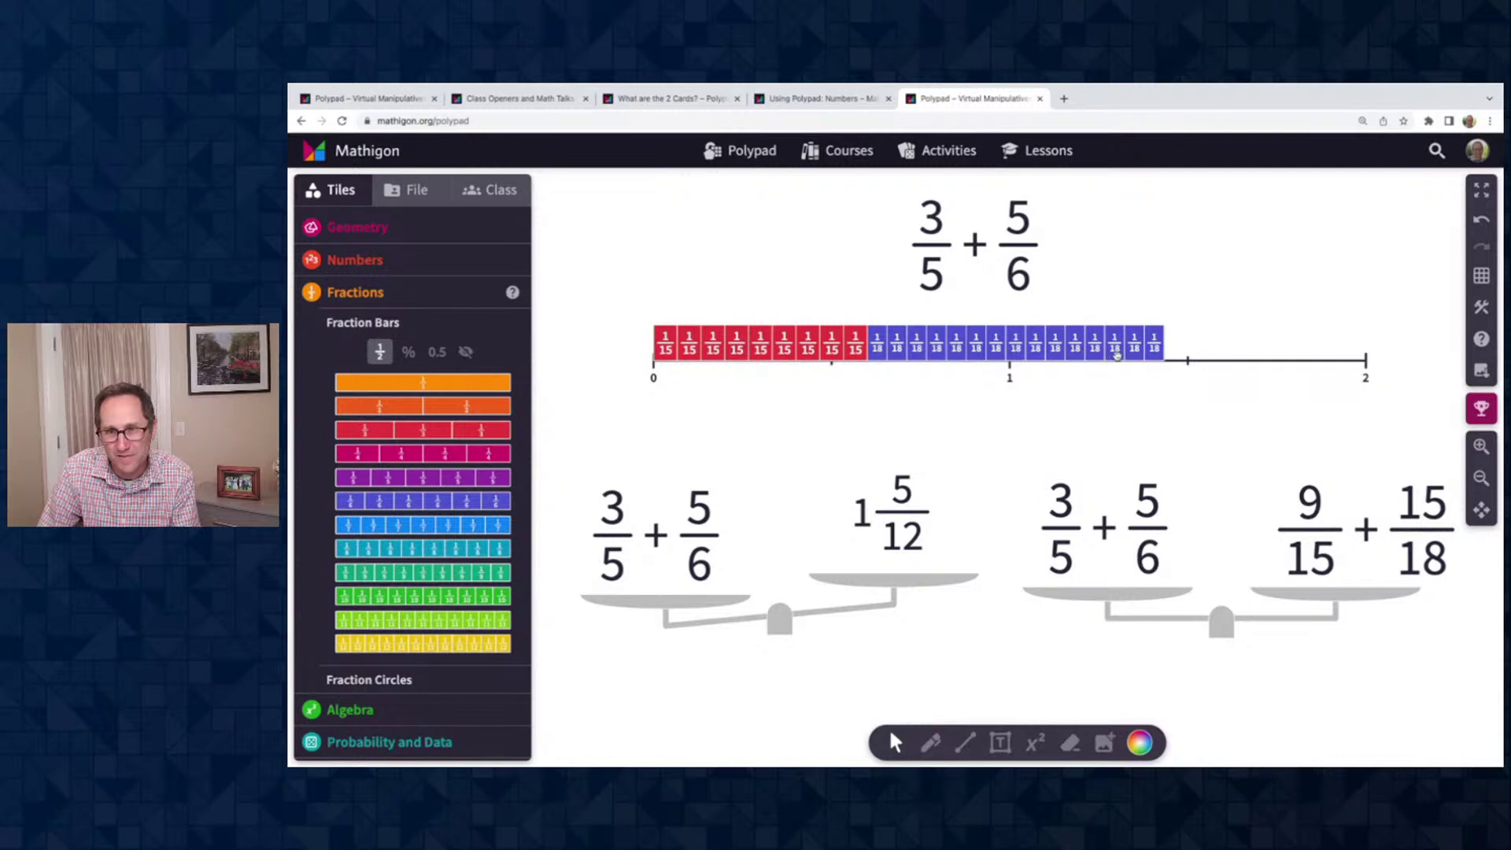
Change the mixed number on the first scale's right pan to 1 8/18
left_click(903, 502)
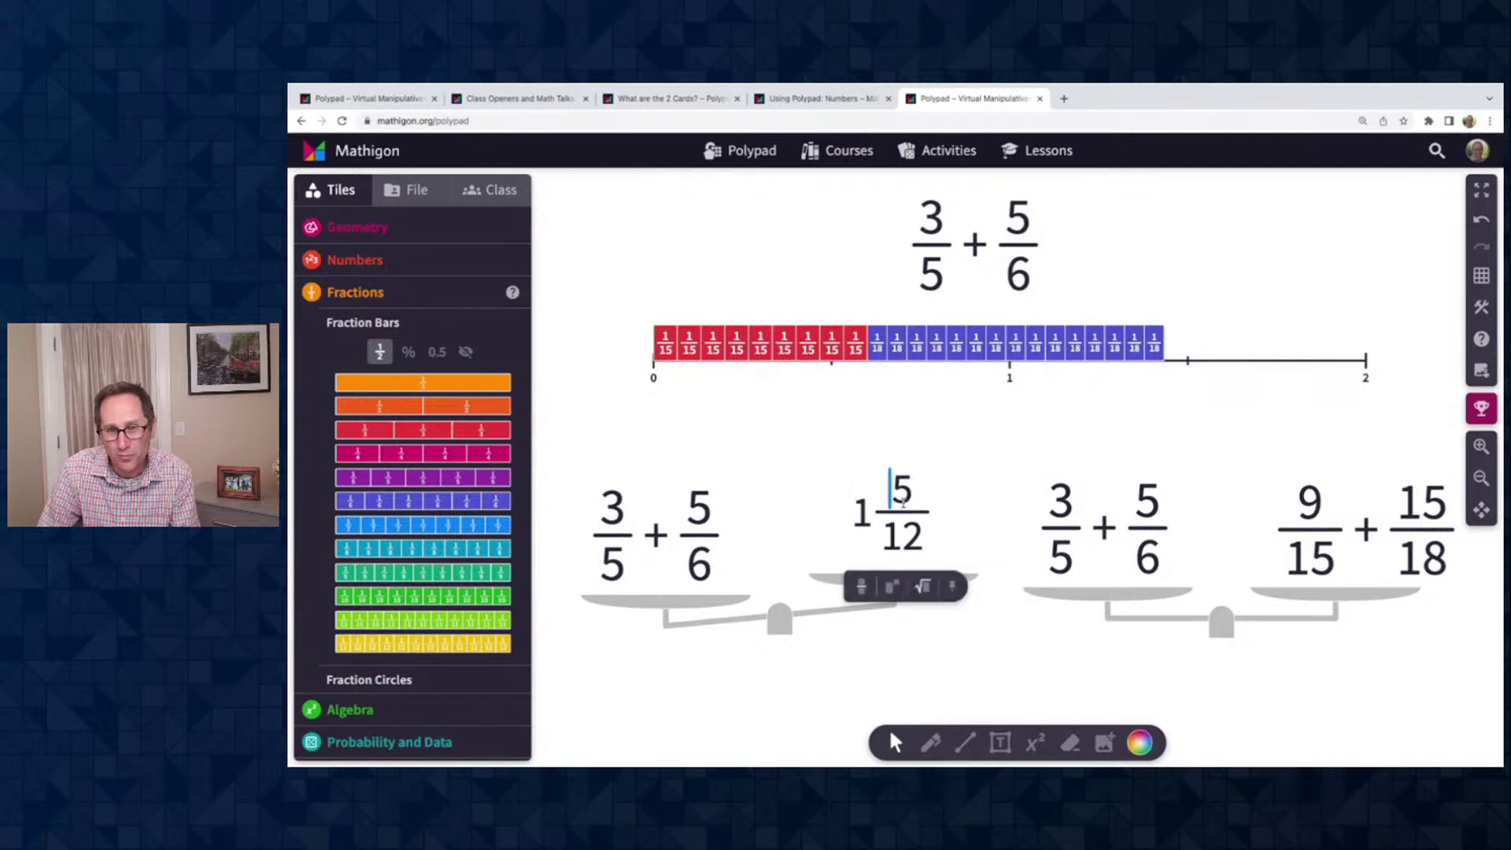
key("BackSpace")
type("8")
key("Down")
key("Right")
key("Right")
key("BackSpace")
type("8")
left_click(899, 445)
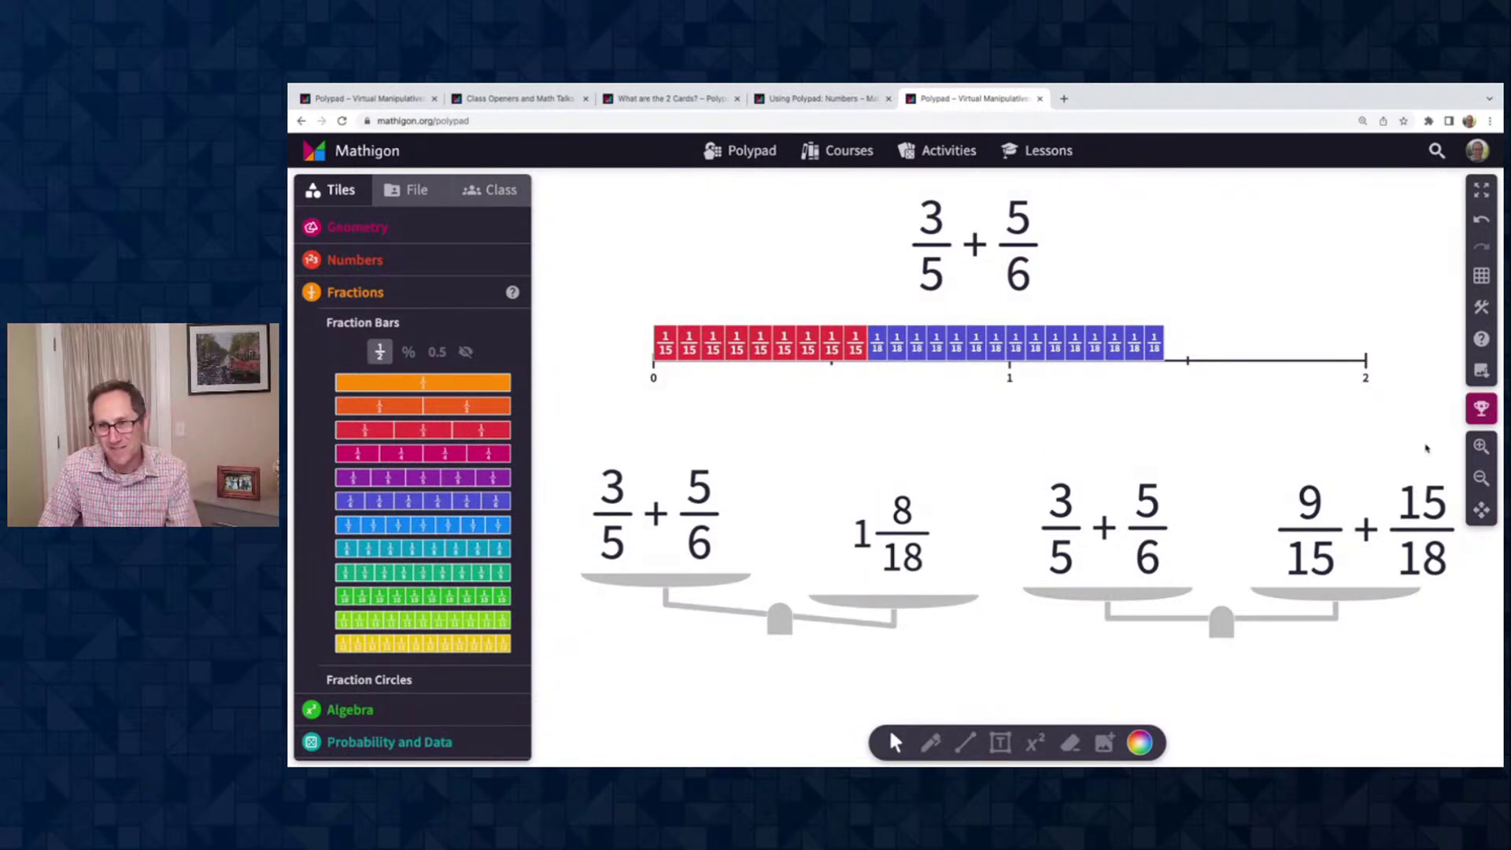
left_click(1481, 446)
left_click(1481, 446)
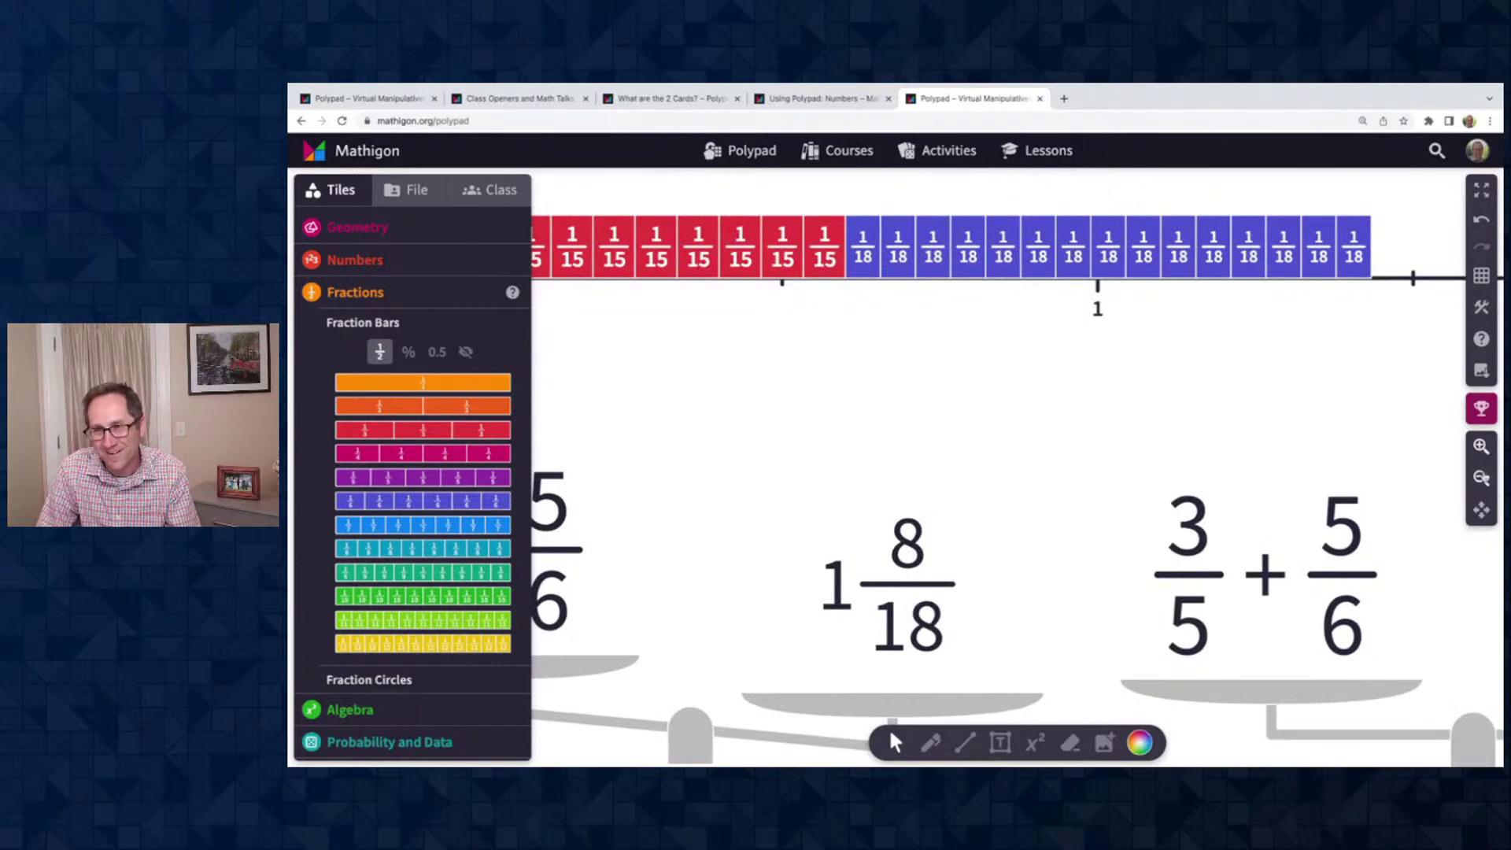
left_click(1482, 477)
left_click(1482, 478)
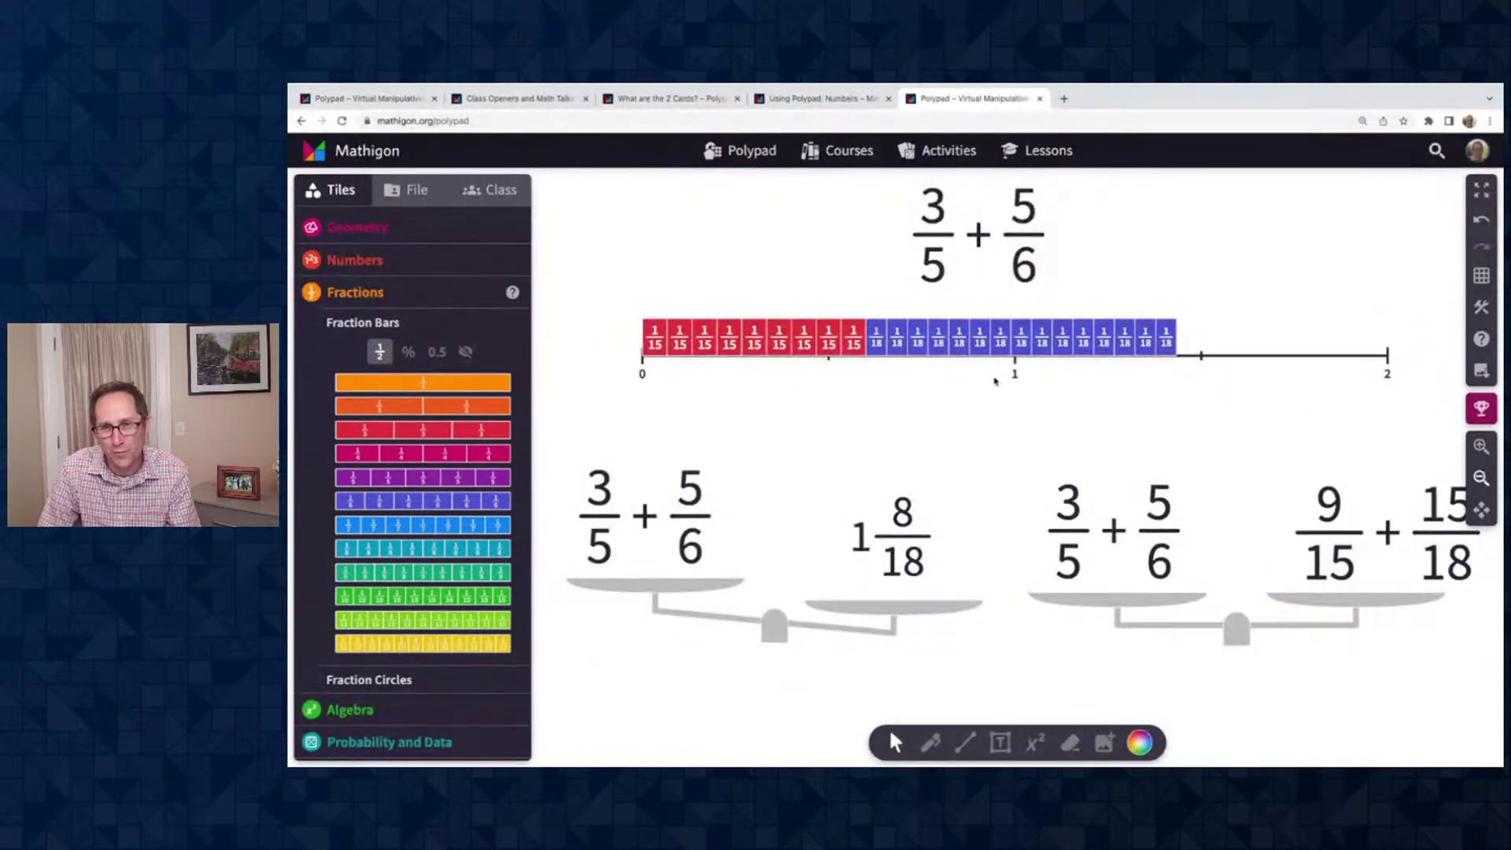
left_click(1482, 477)
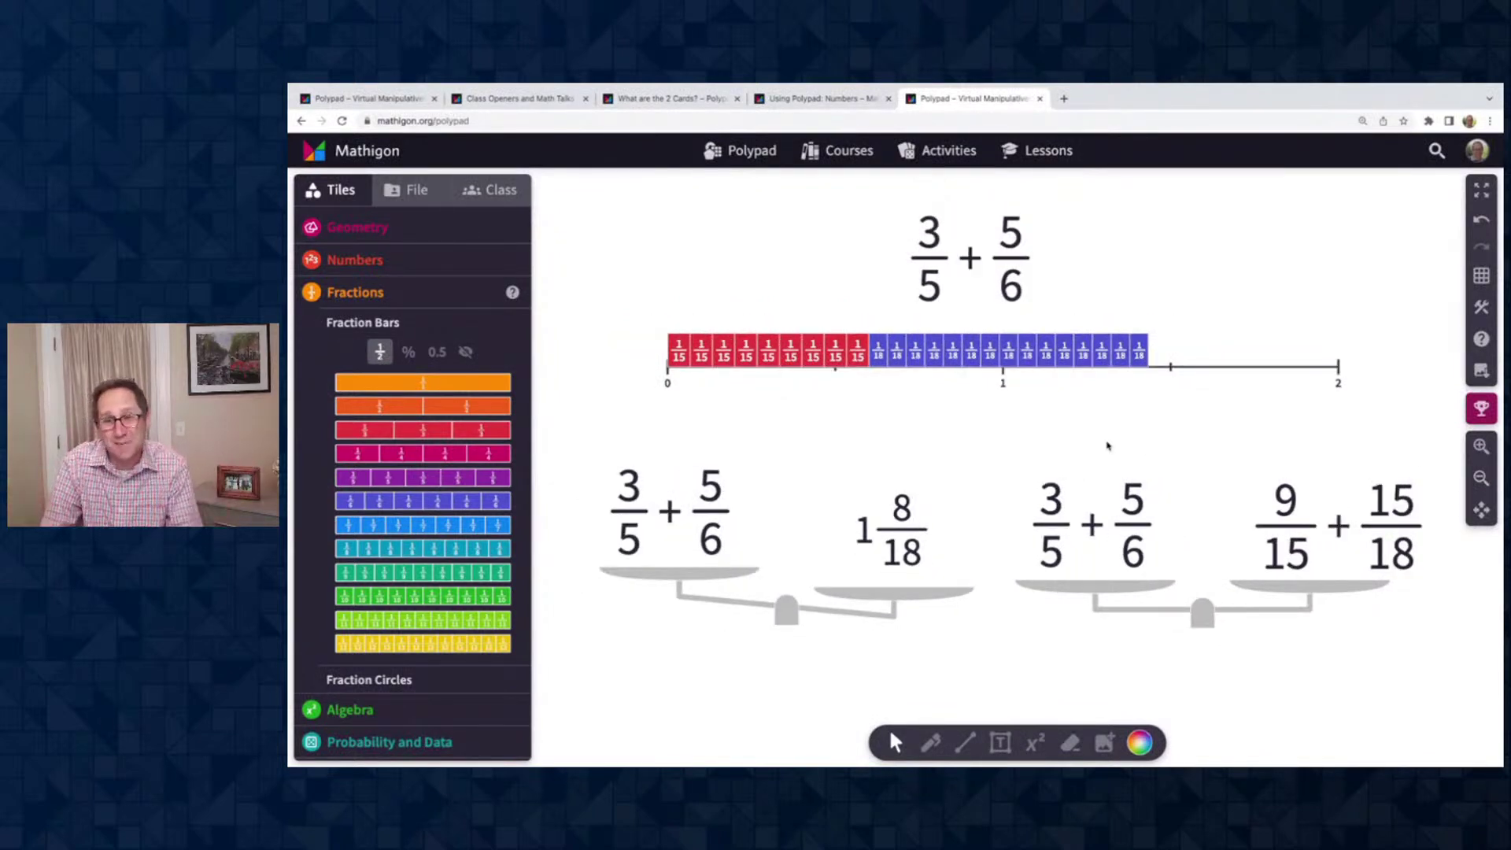
Rename both the fifteenths bar and the eighteenths bar on the number line as thirtieths
left_click(759, 350)
left_click(756, 393)
left_click(754, 393)
left_click(952, 350)
left_click(957, 393)
left_click(958, 393)
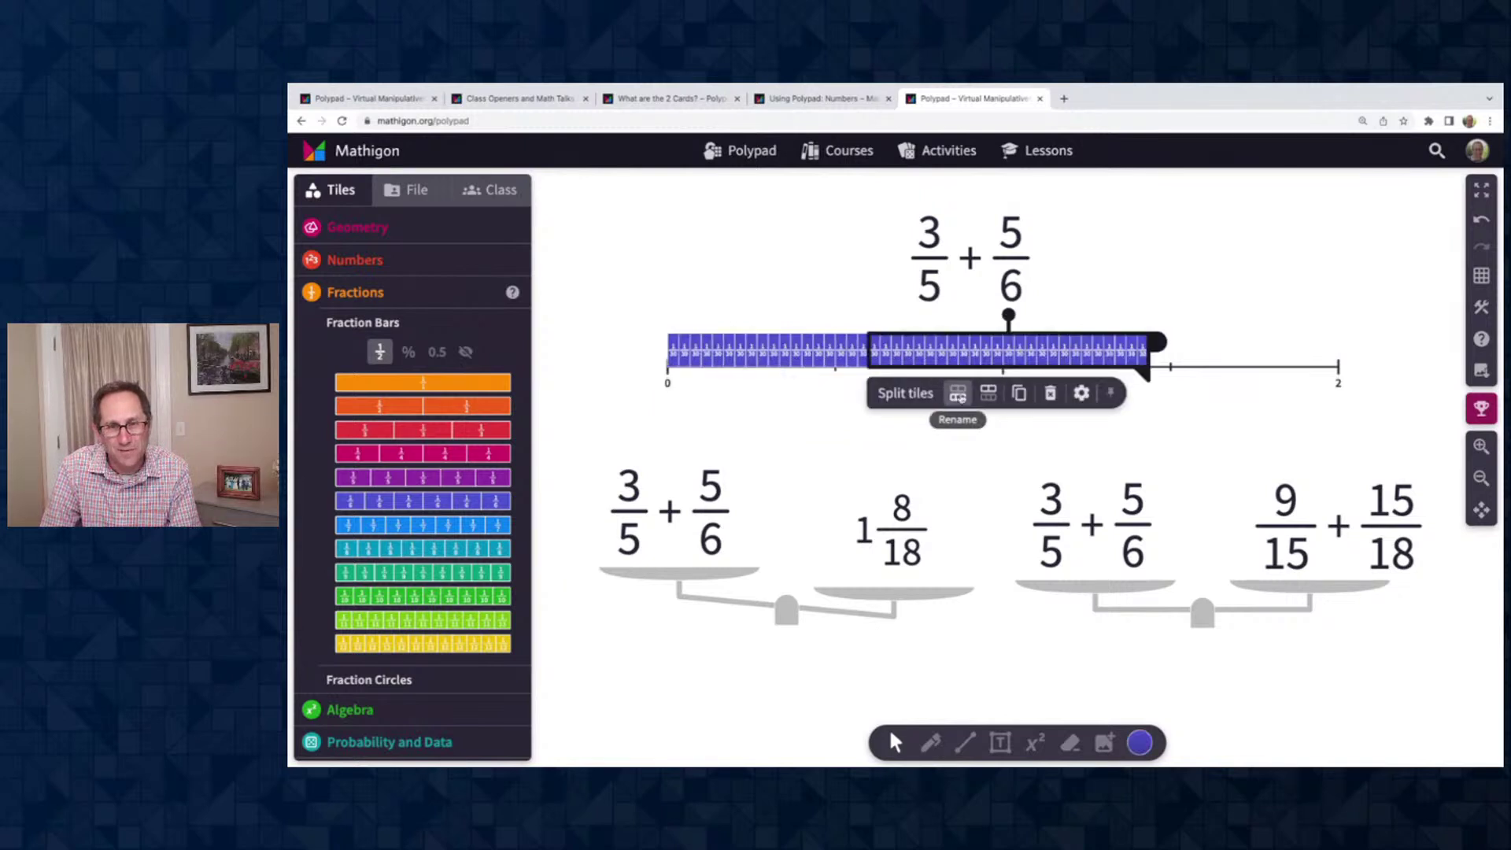
Replace 9/15 with 18/30 in the expression on the second scale's right pan
left_click(1299, 502)
key("BackSpace")
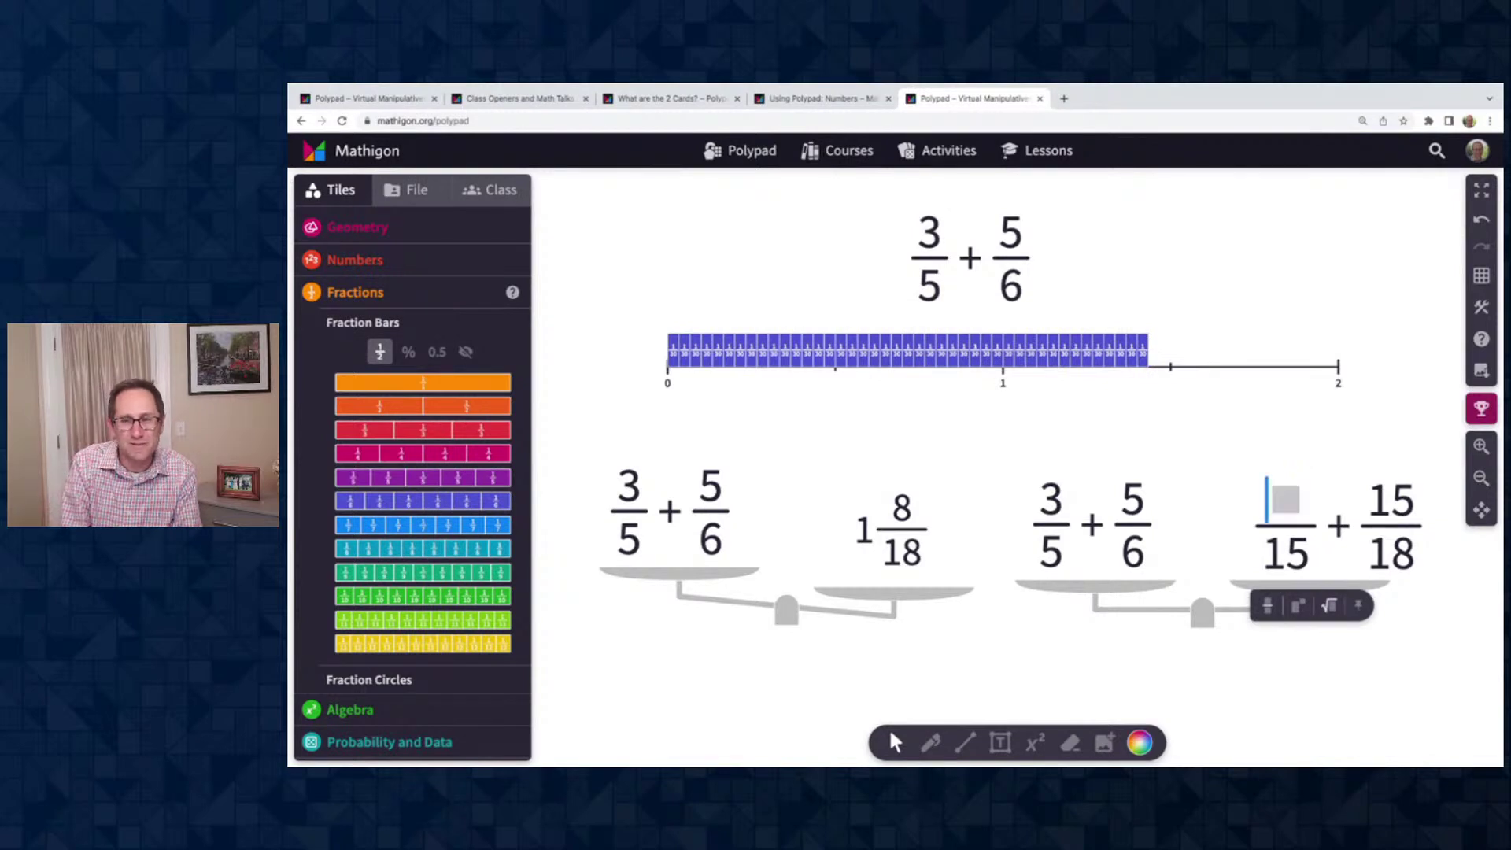
type("18")
key("Down")
key("Right")
key("Right")
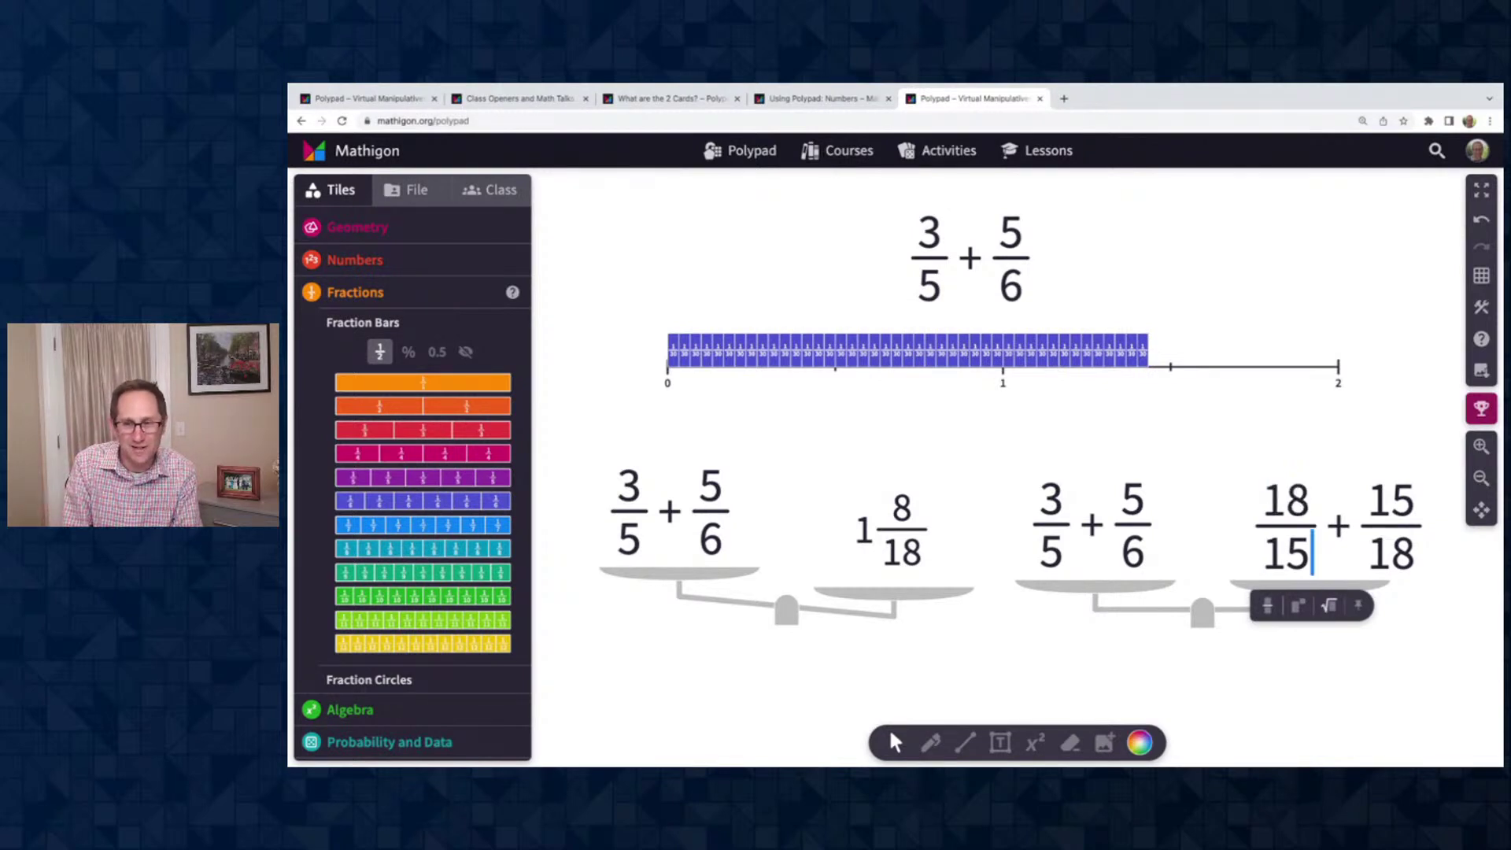
key("BackSpace")
key("BackSpace")
type("30")
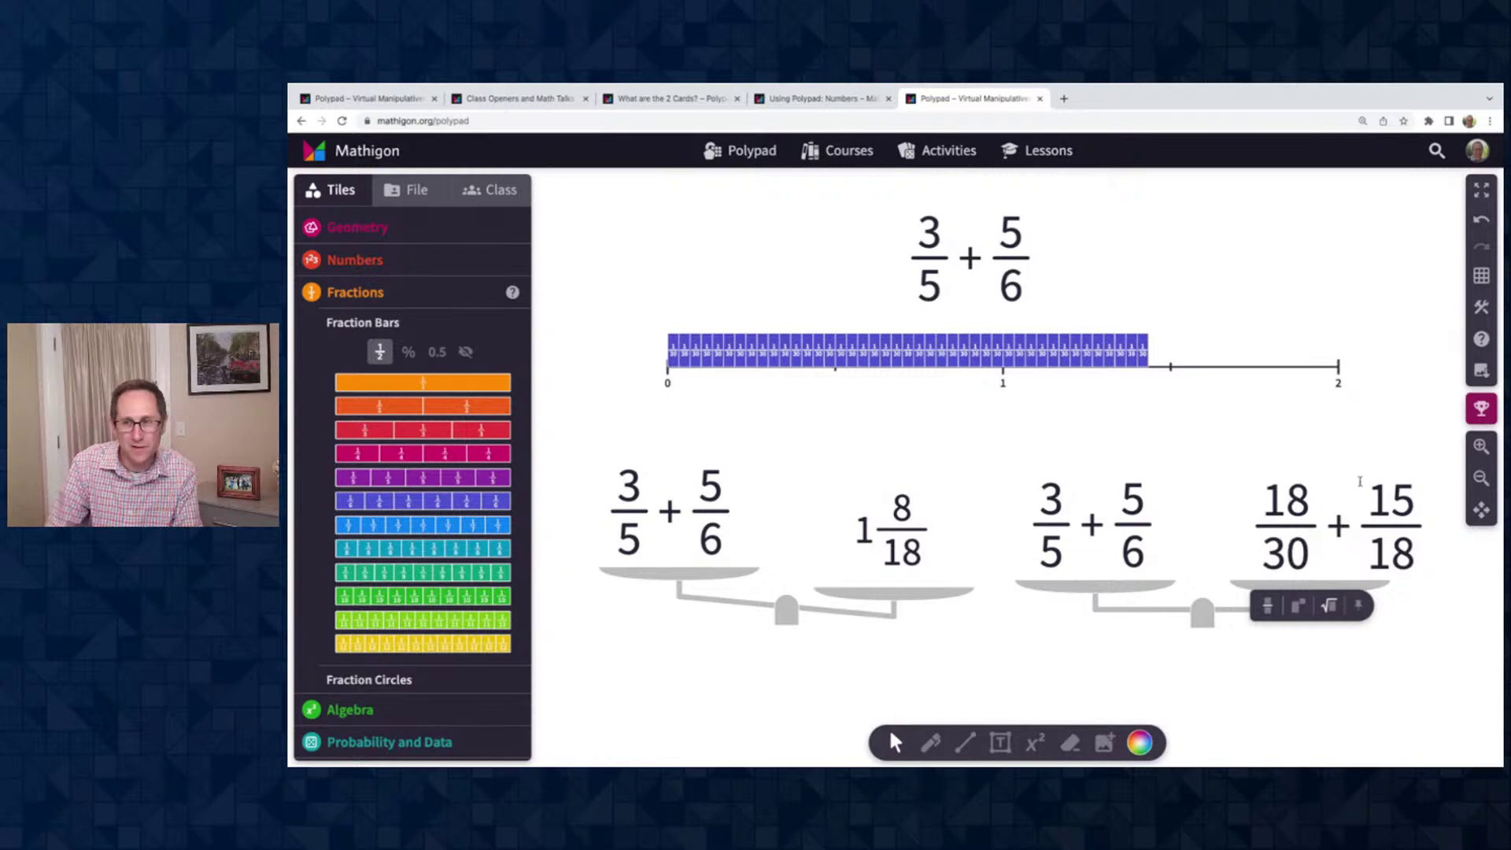
Replace 15/18 with 25/30 in the expression on the second scale's right pan
left_click(1393, 513)
key("Right")
key("BackSpace")
key("BackSpace")
type("25")
key("Down")
key("Right")
key("Right")
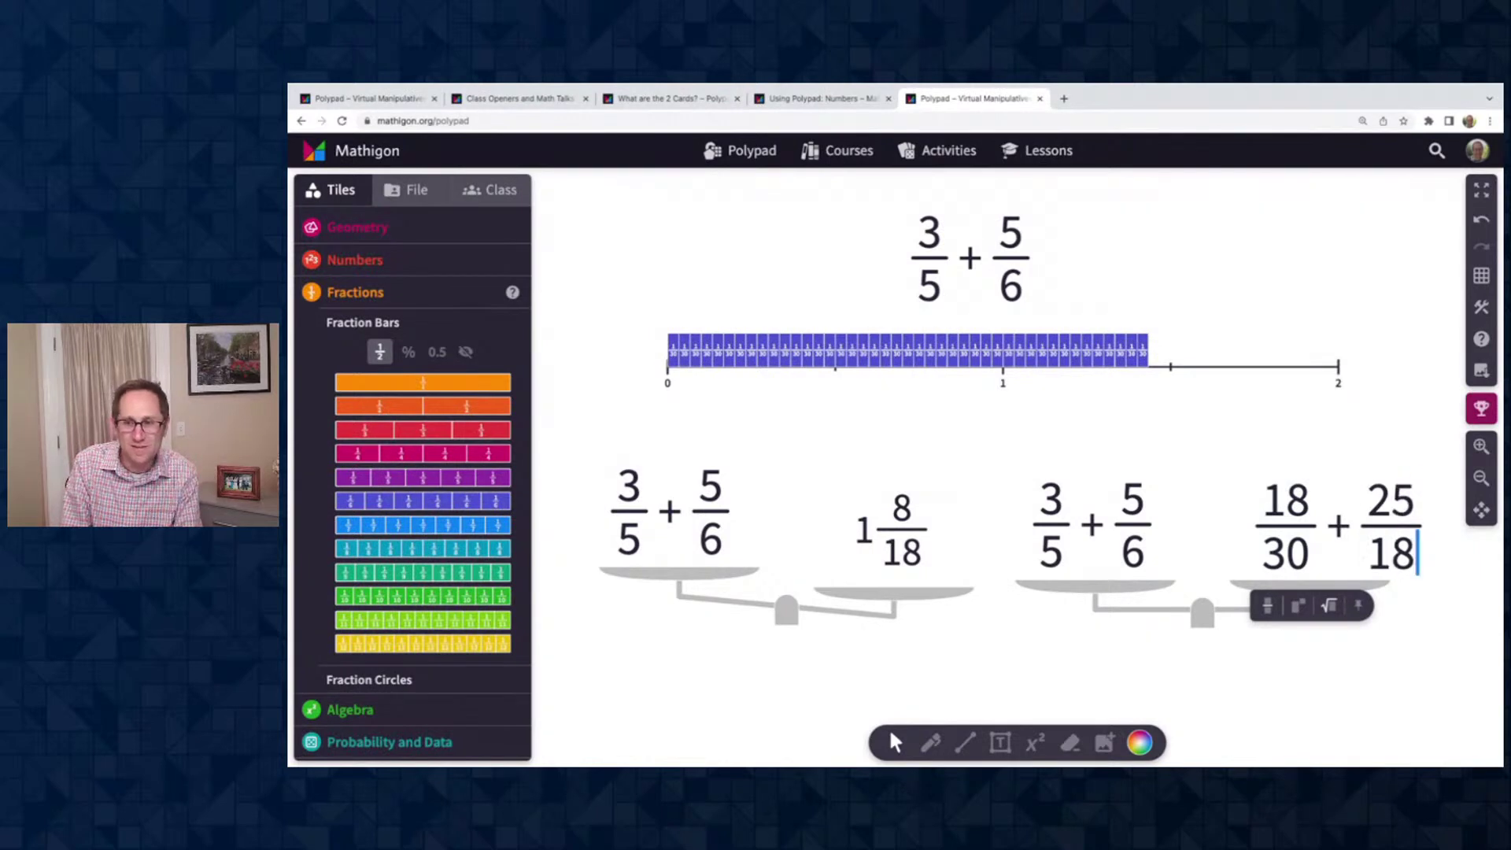
key("BackSpace")
key("BackSpace")
type("30")
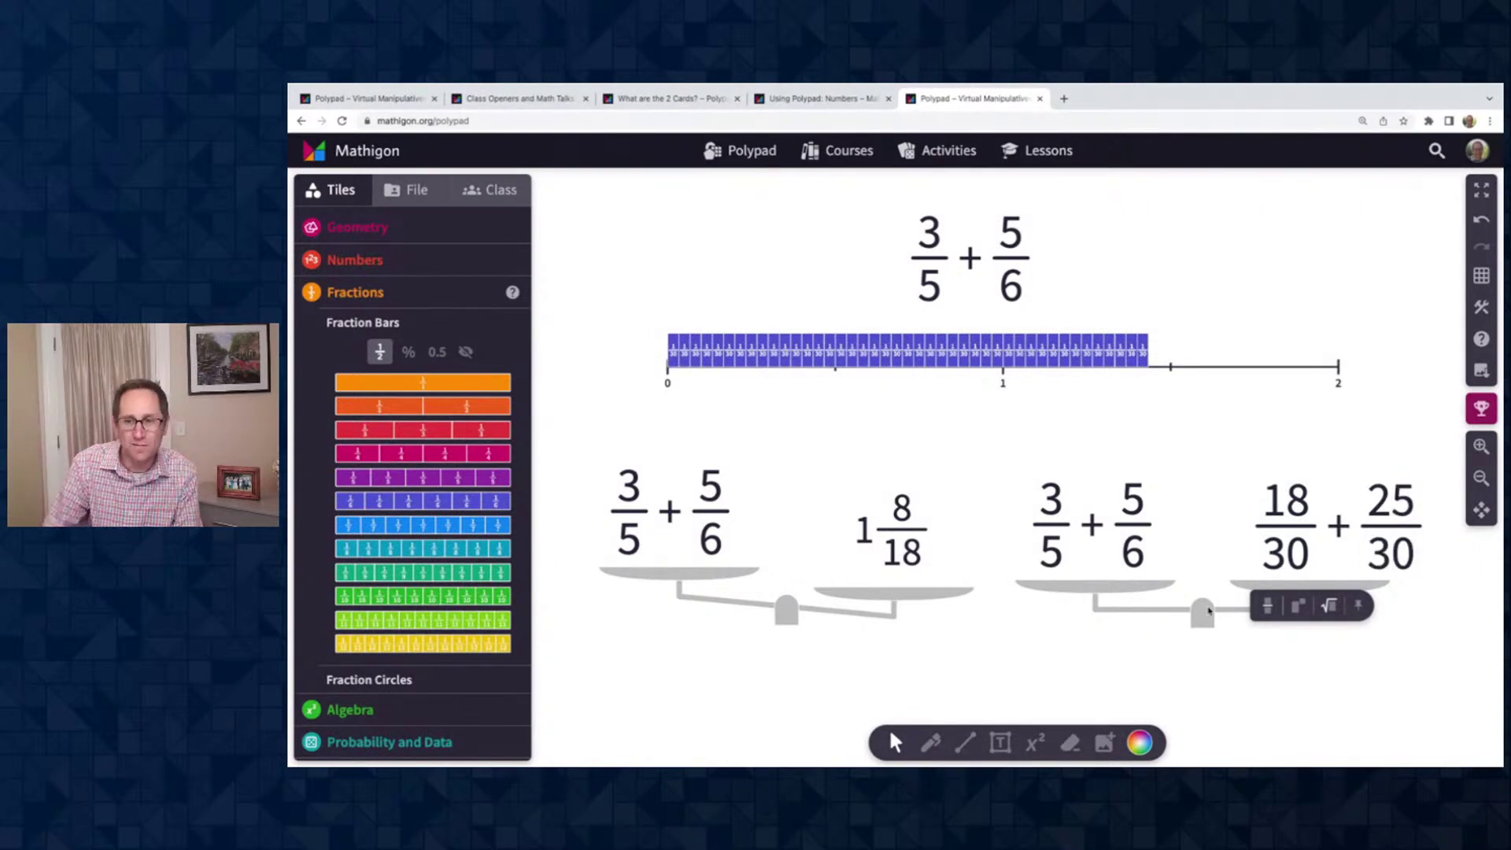
left_click(1107, 691)
Replace the mixed number on the first scale's right pan with the improper fraction 43/30
left_click(927, 548)
key("Up")
key("Left")
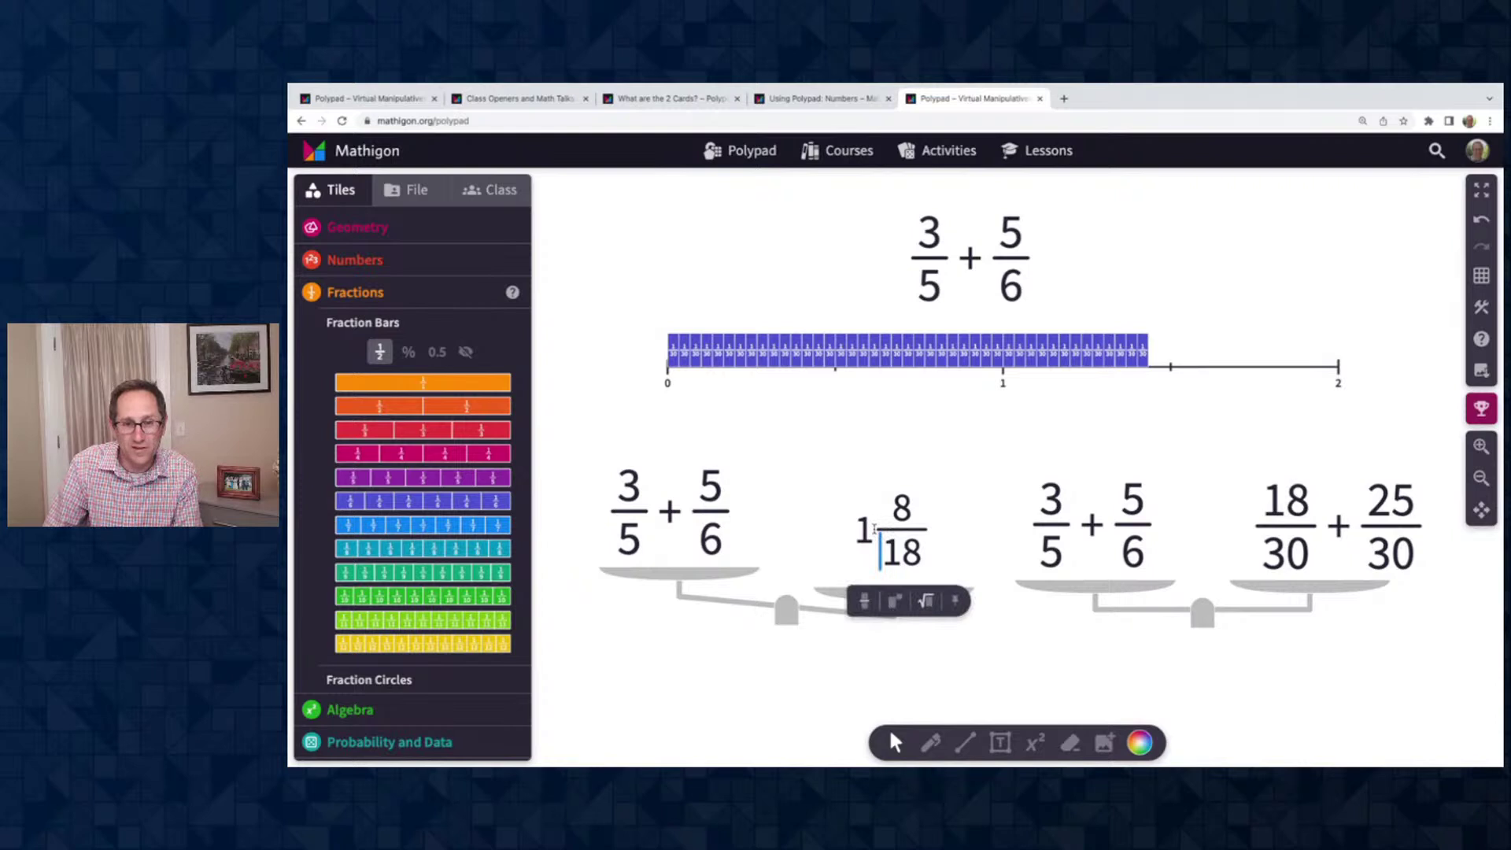
key("BackSpace")
key("BackSpace")
key("BackSpace")
key("Delete")
key("Delete")
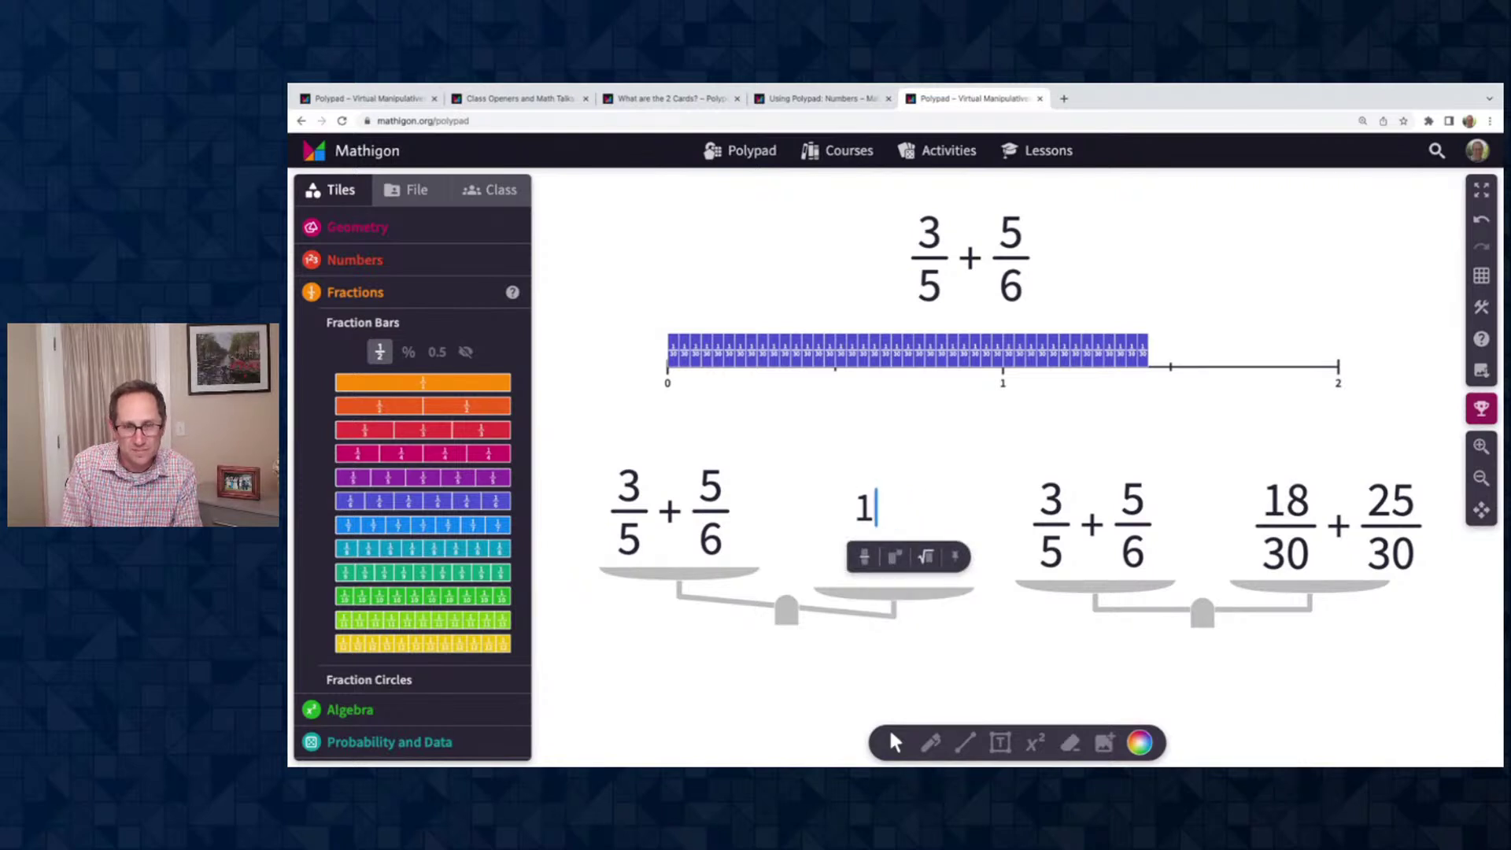
type("43/30")
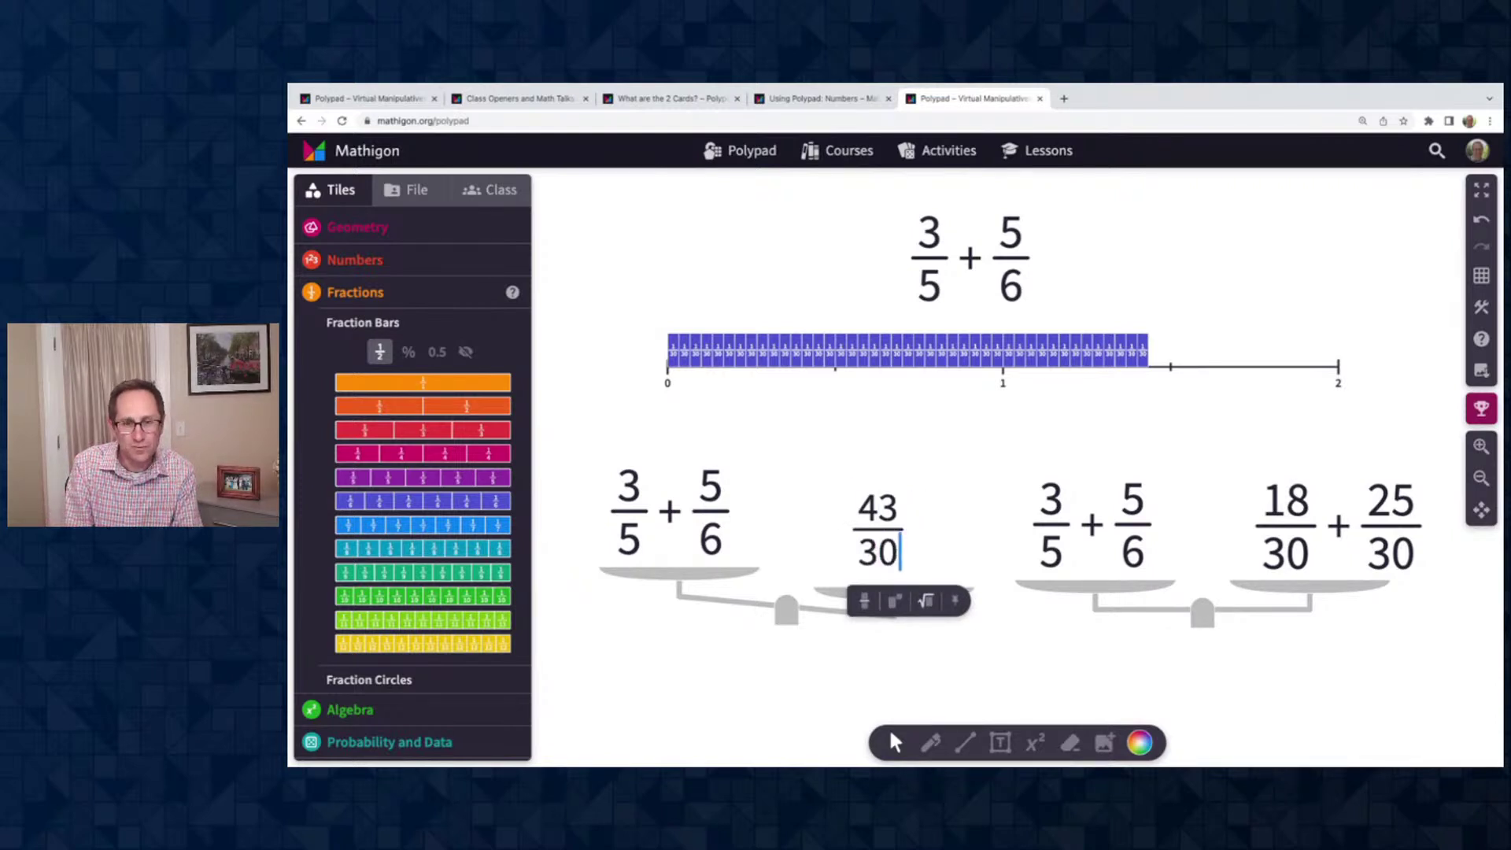
left_click(954, 651)
Rewrite the improper fraction on the first scale's right pan as the mixed number 1 13/30
left_click(875, 519)
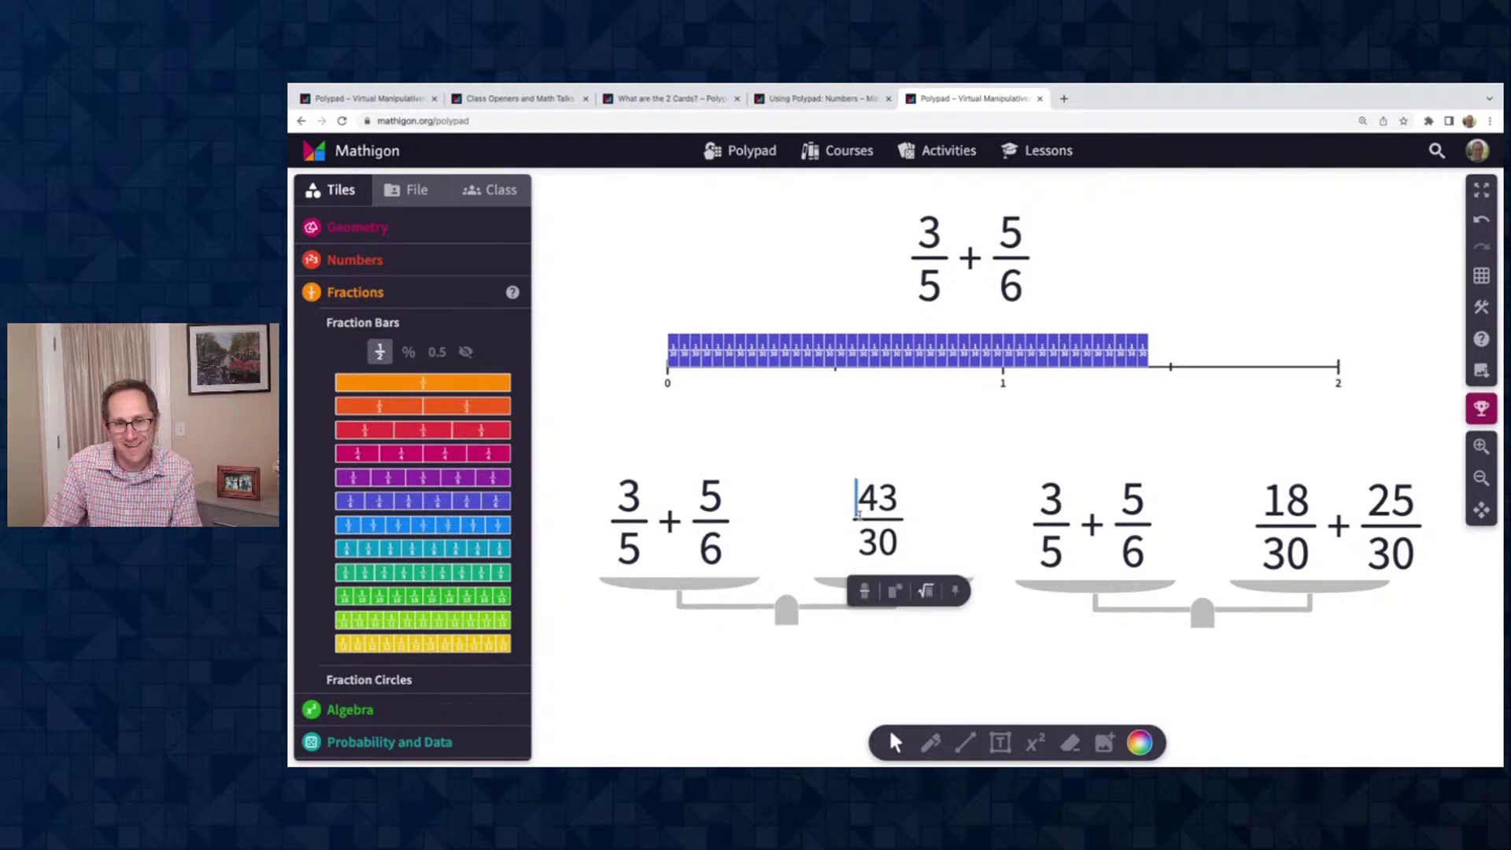
type("1")
key("Delete")
type("1")
left_click(1053, 659)
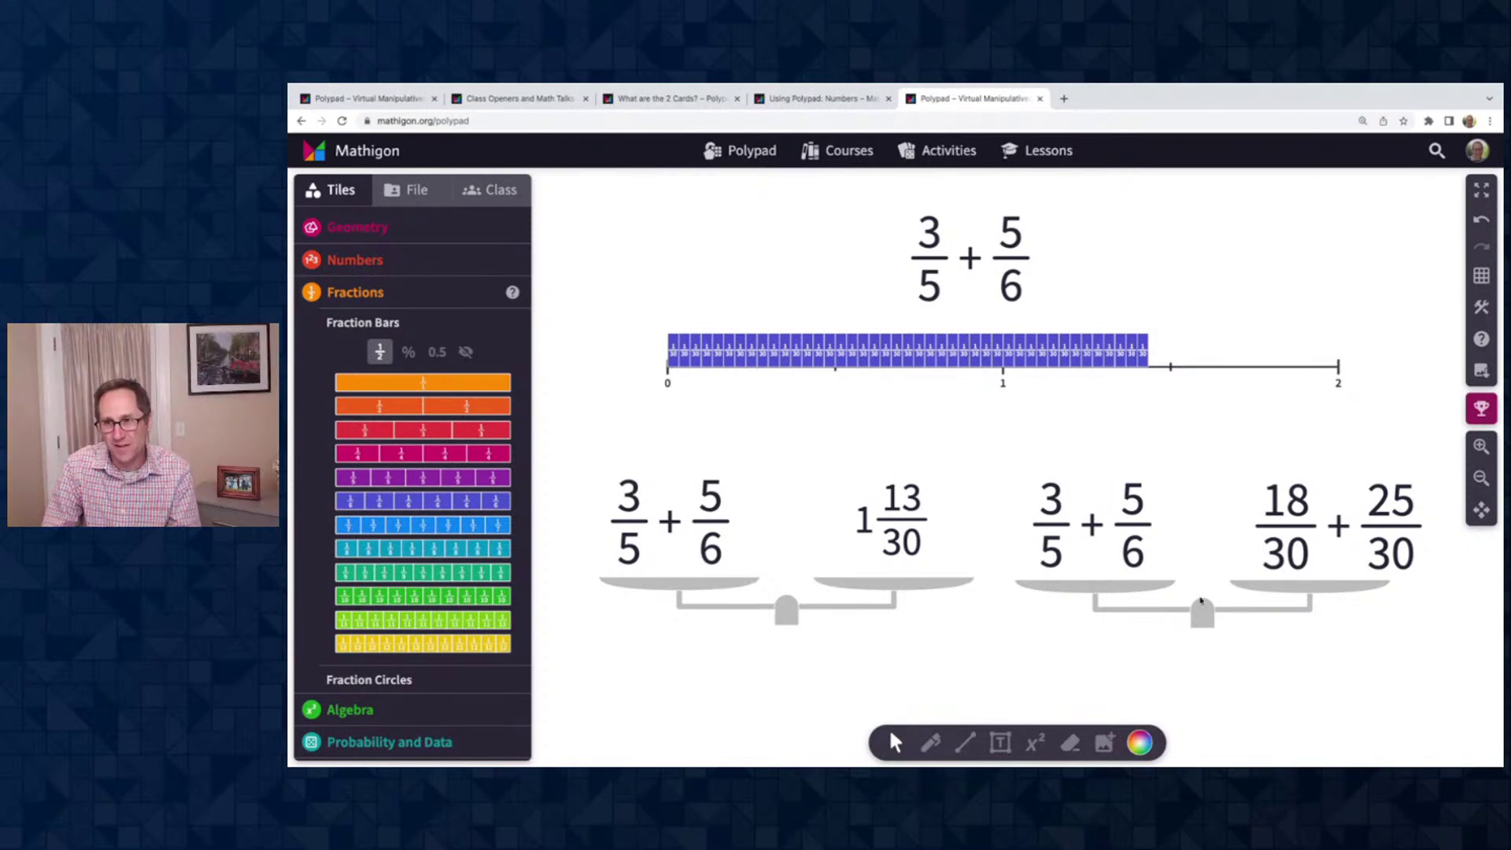
left_click(1481, 446)
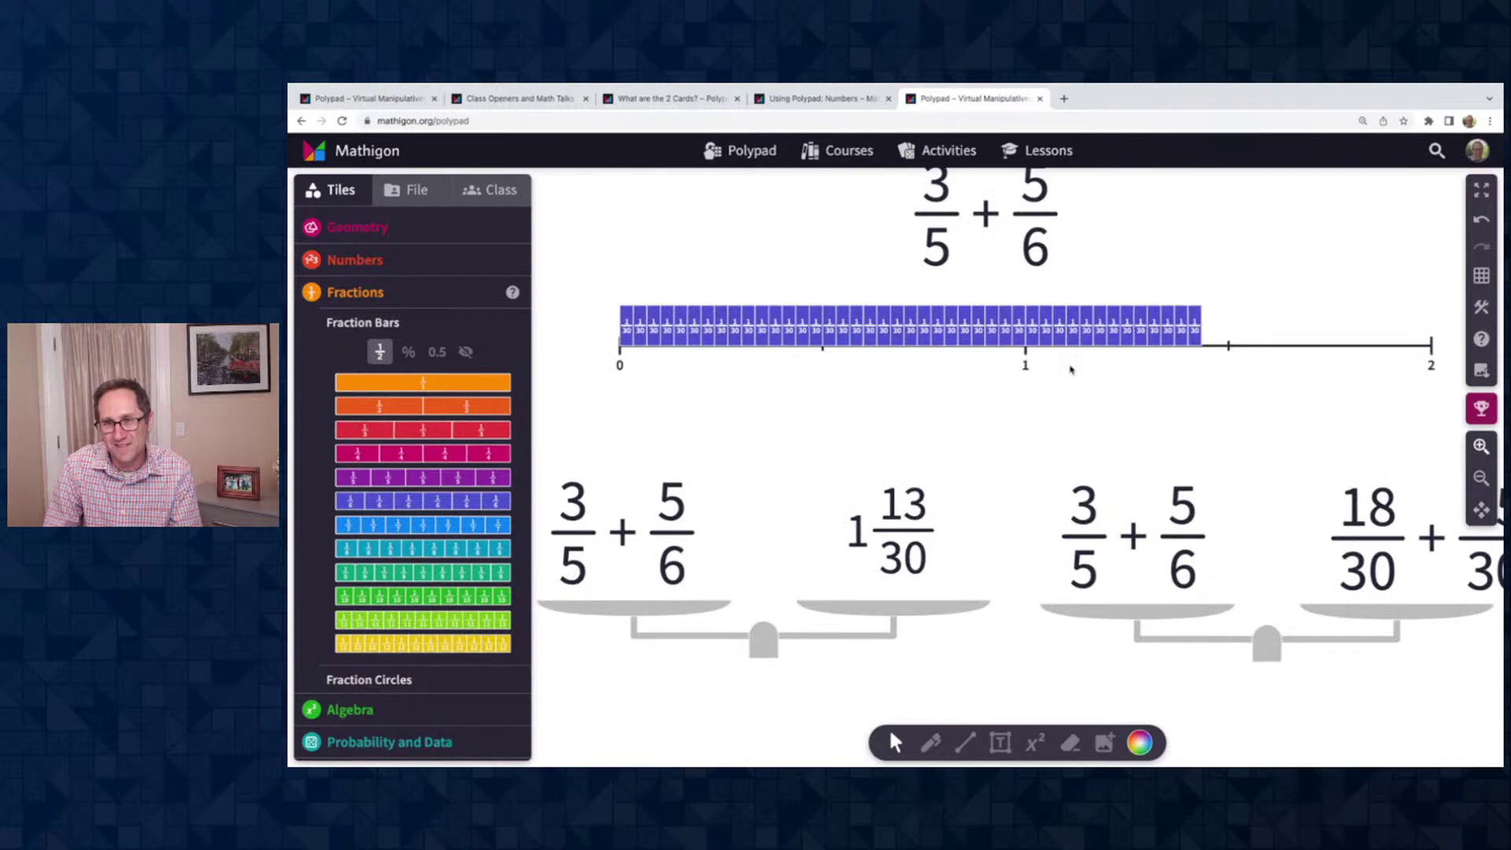
left_click(1482, 480)
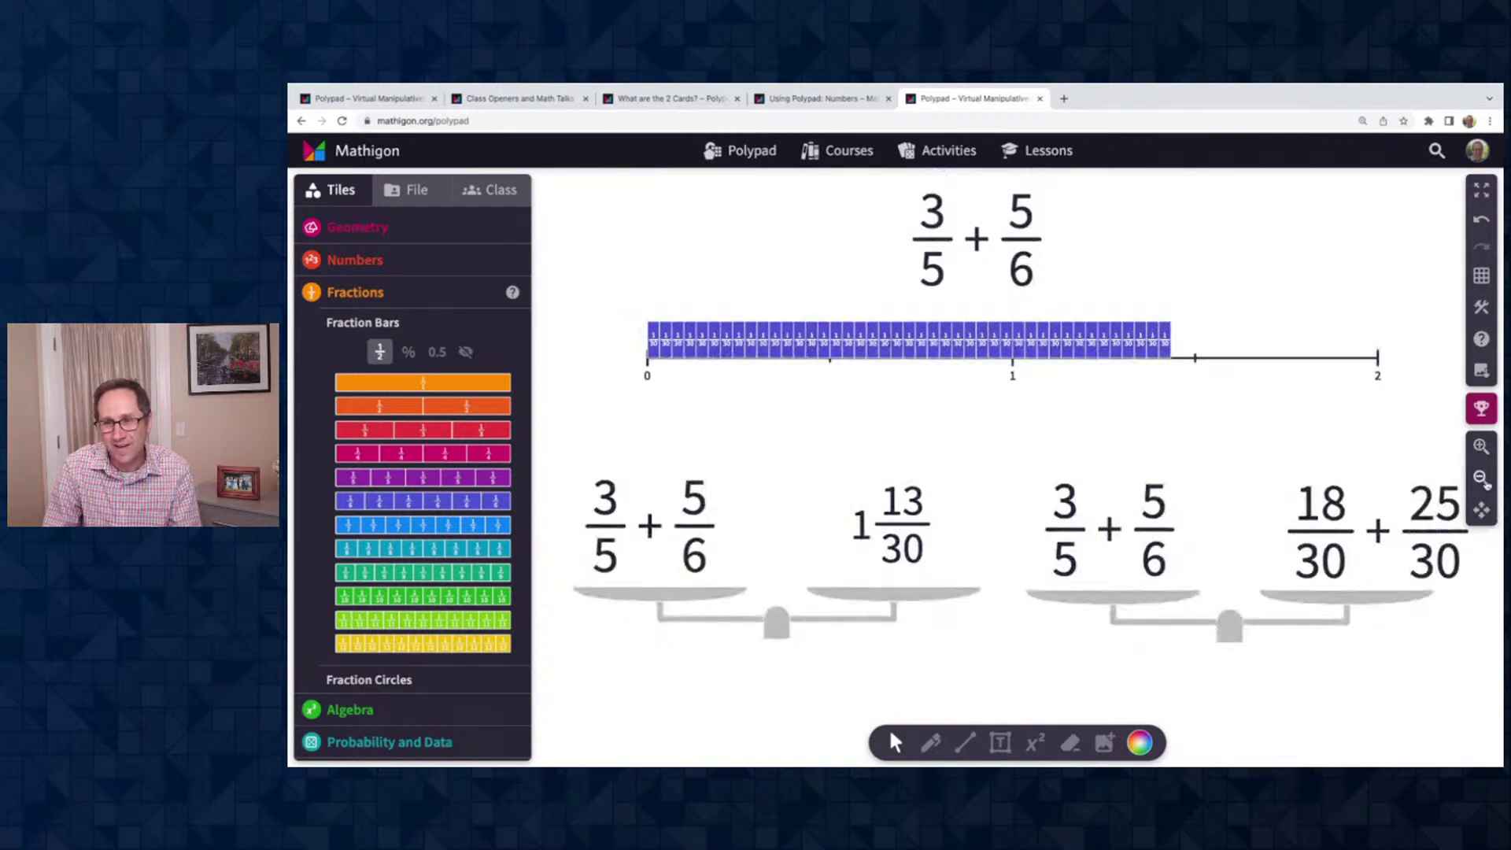
left_click(1483, 479)
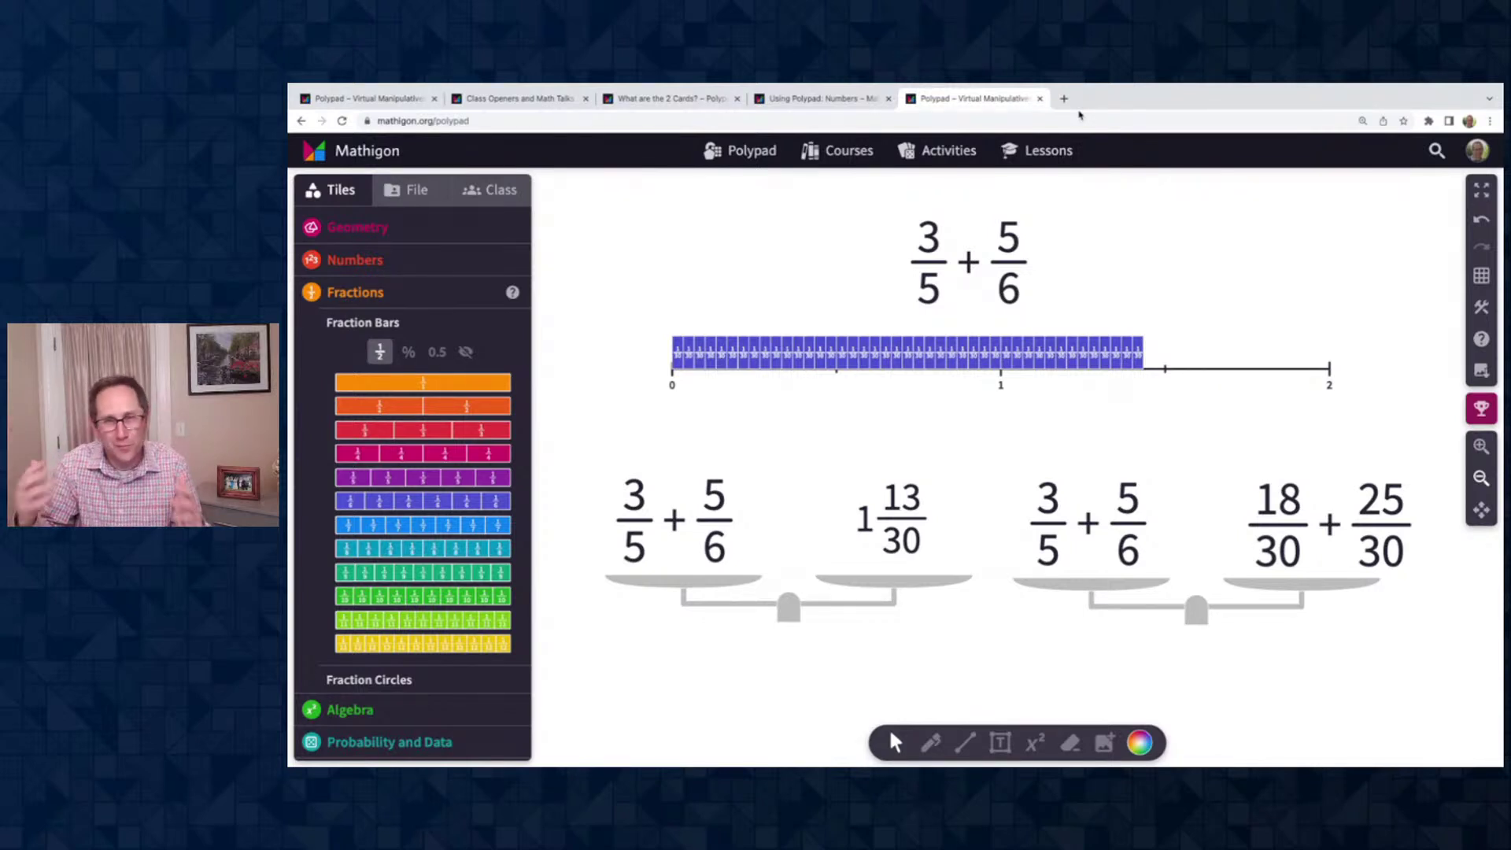
Go to Mathigon's lessons page, leaving the current canvas without saving it
left_click(1046, 151)
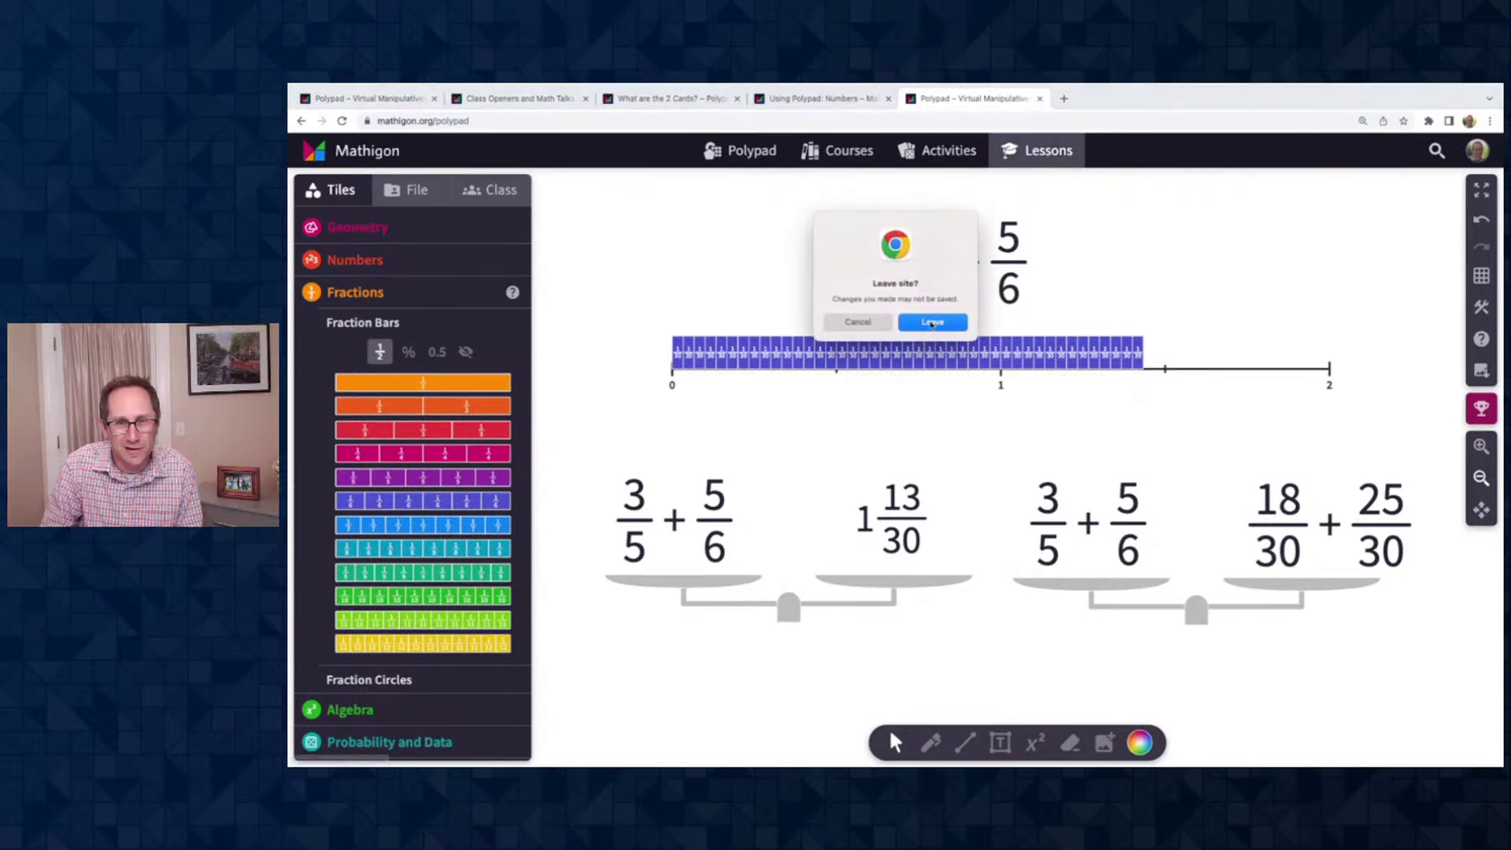
left_click(931, 325)
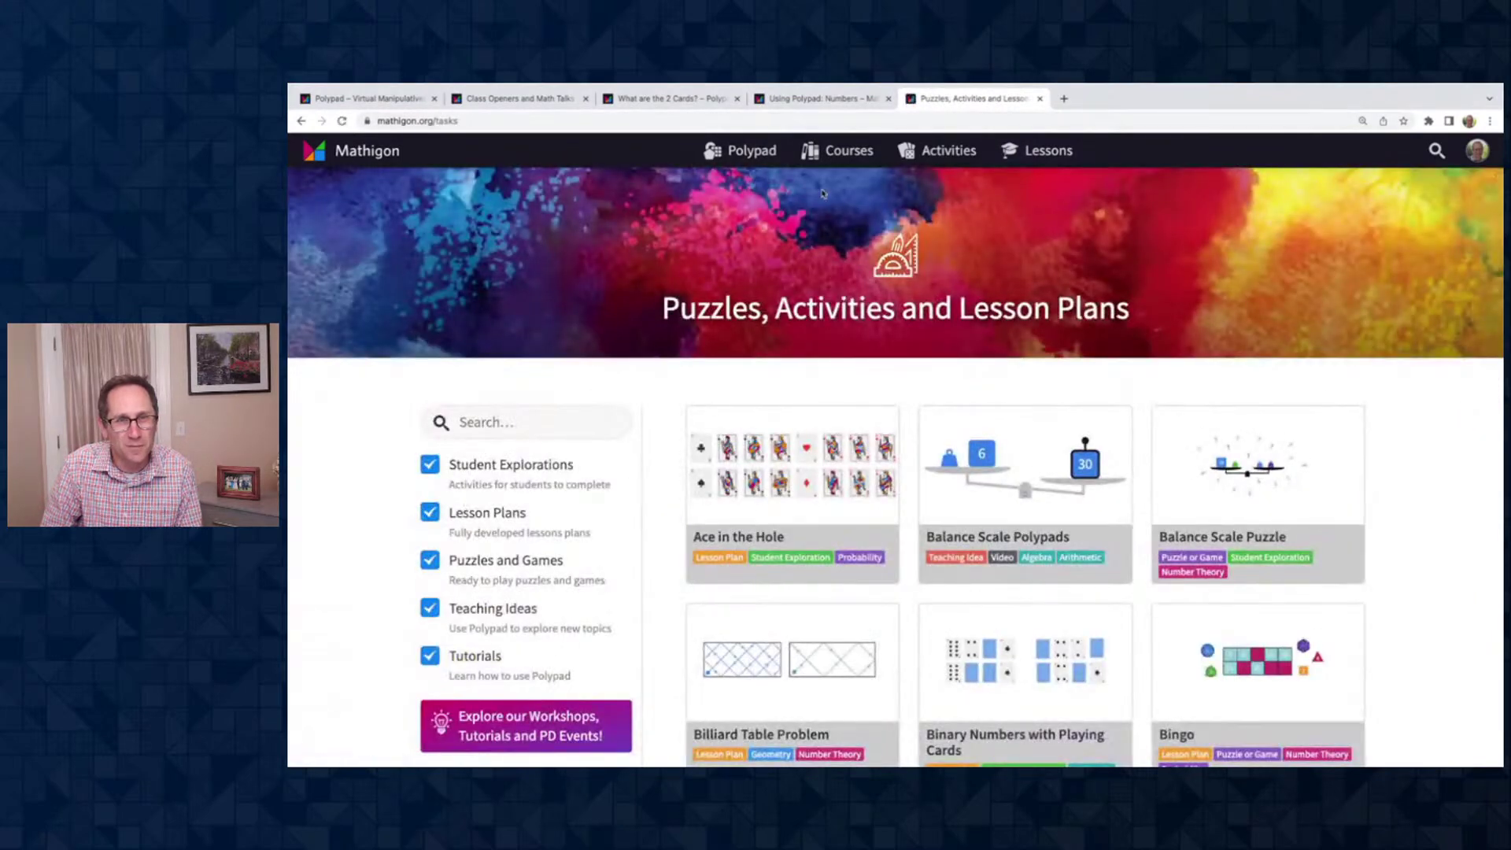
left_click(569, 426)
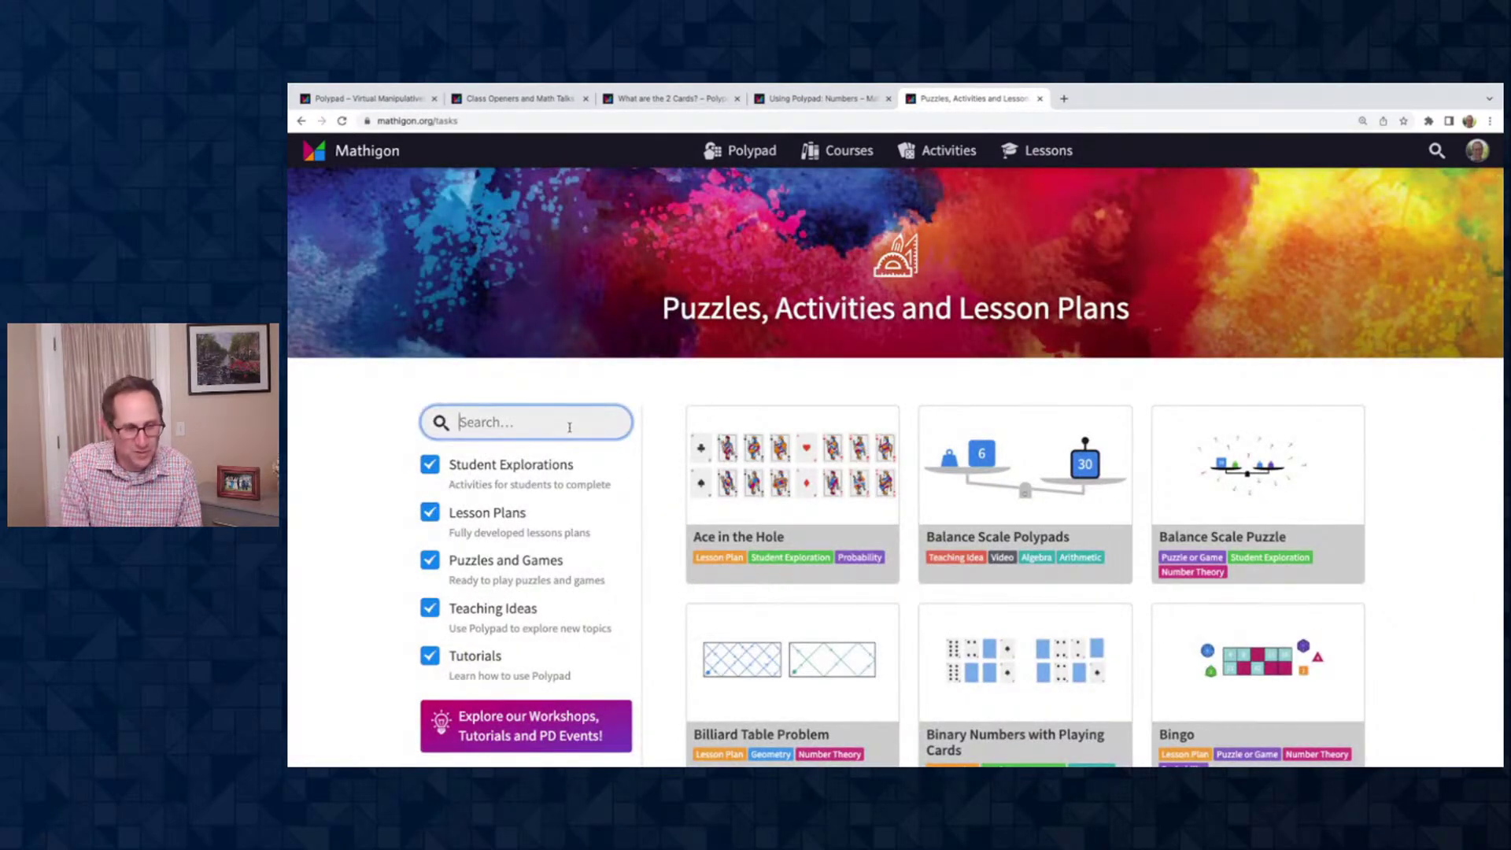
type("decimal")
key("BackSpace")
key("BackSpace")
key("BackSpace")
key("BackSpace")
key("BackSpace")
key("BackSpace")
key("BackSpace")
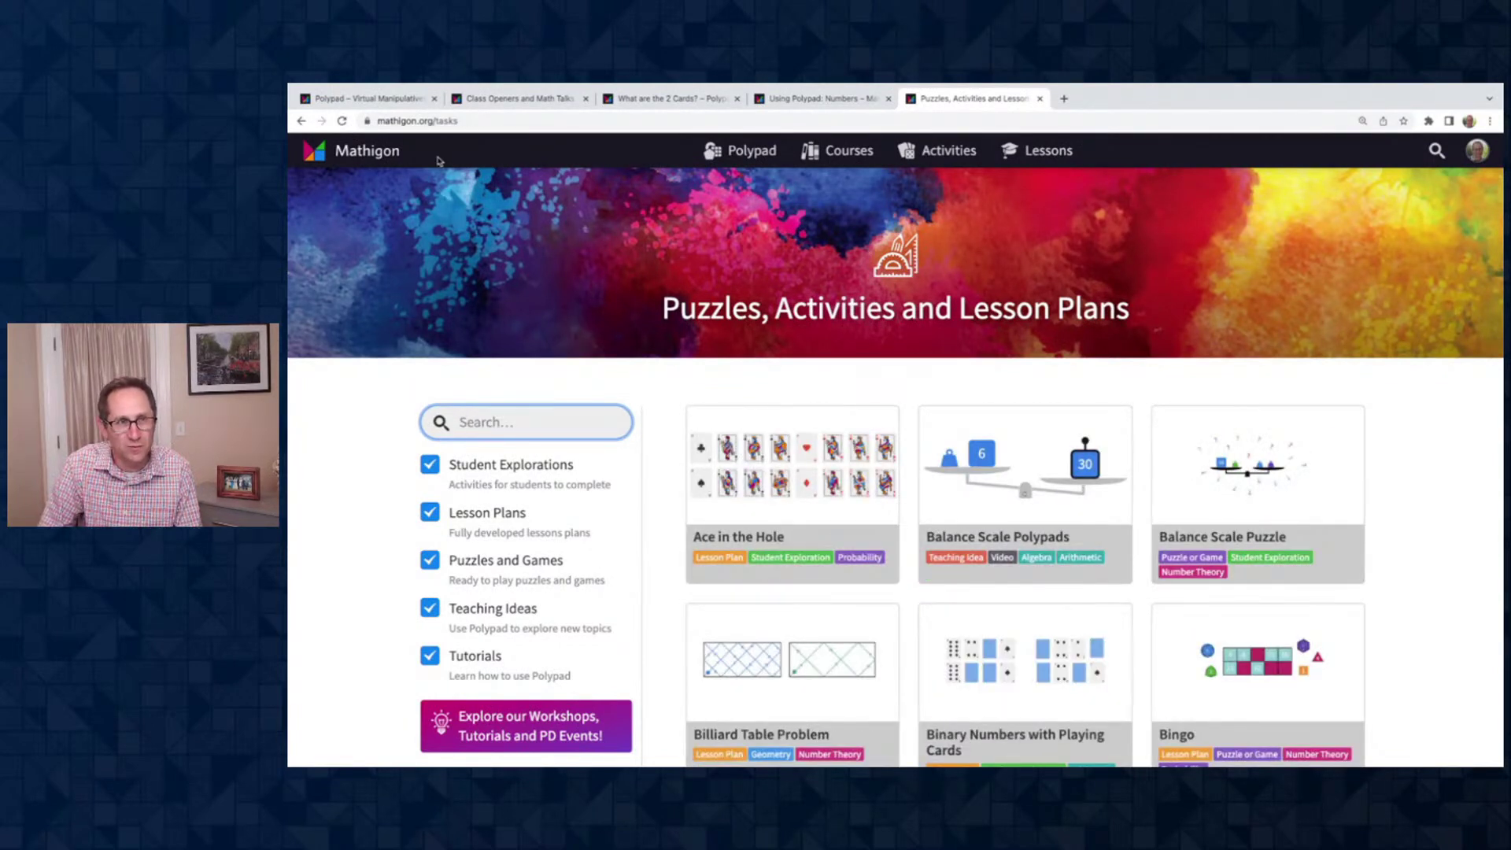
left_click(447, 121)
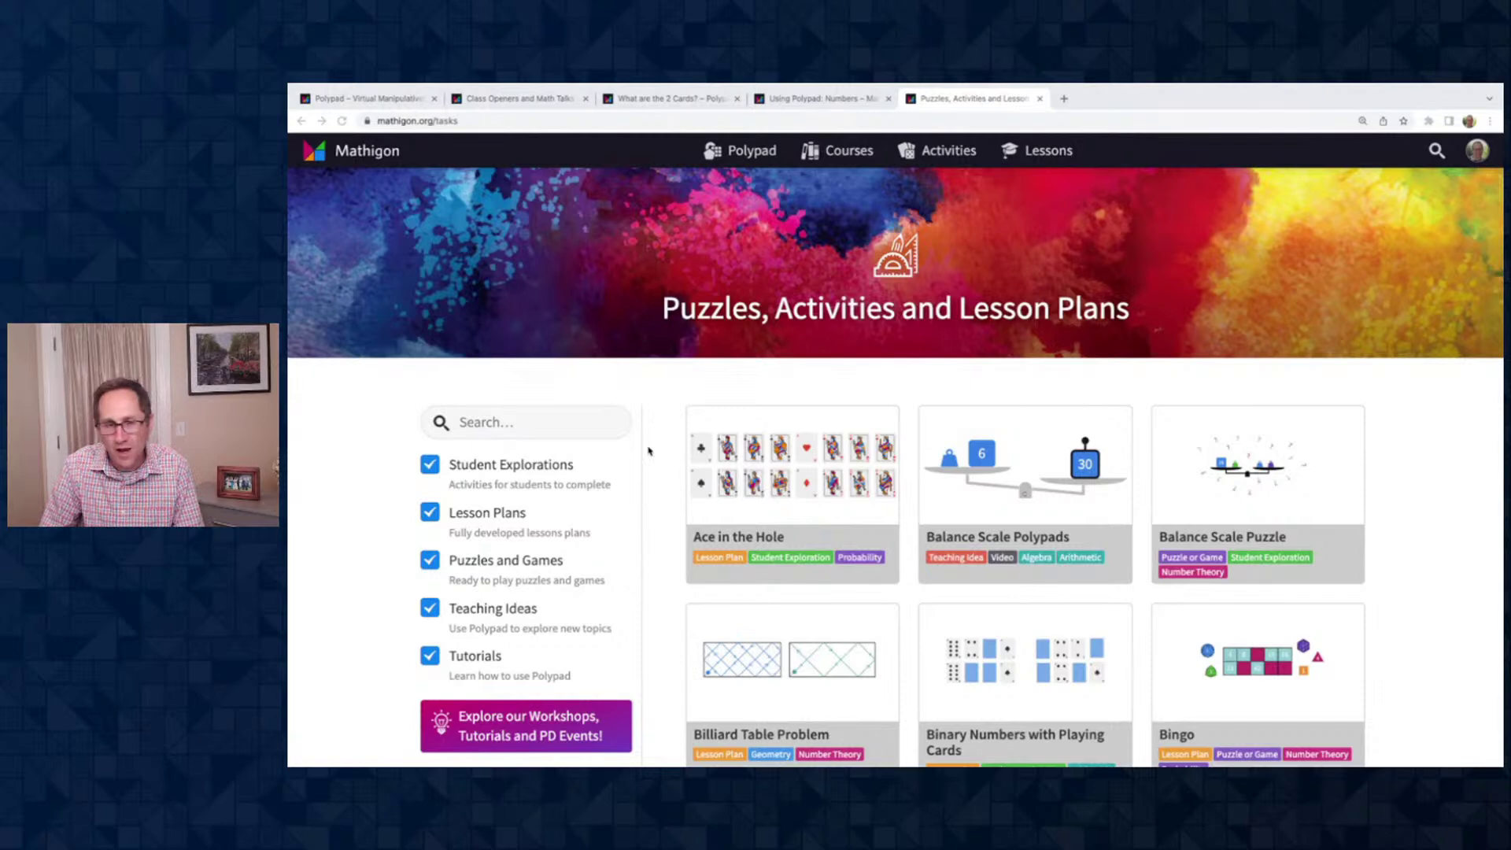
Search the lessons and activities for "fractions", browse the matches, and broaden the search term to "fraction"
left_click(543, 425)
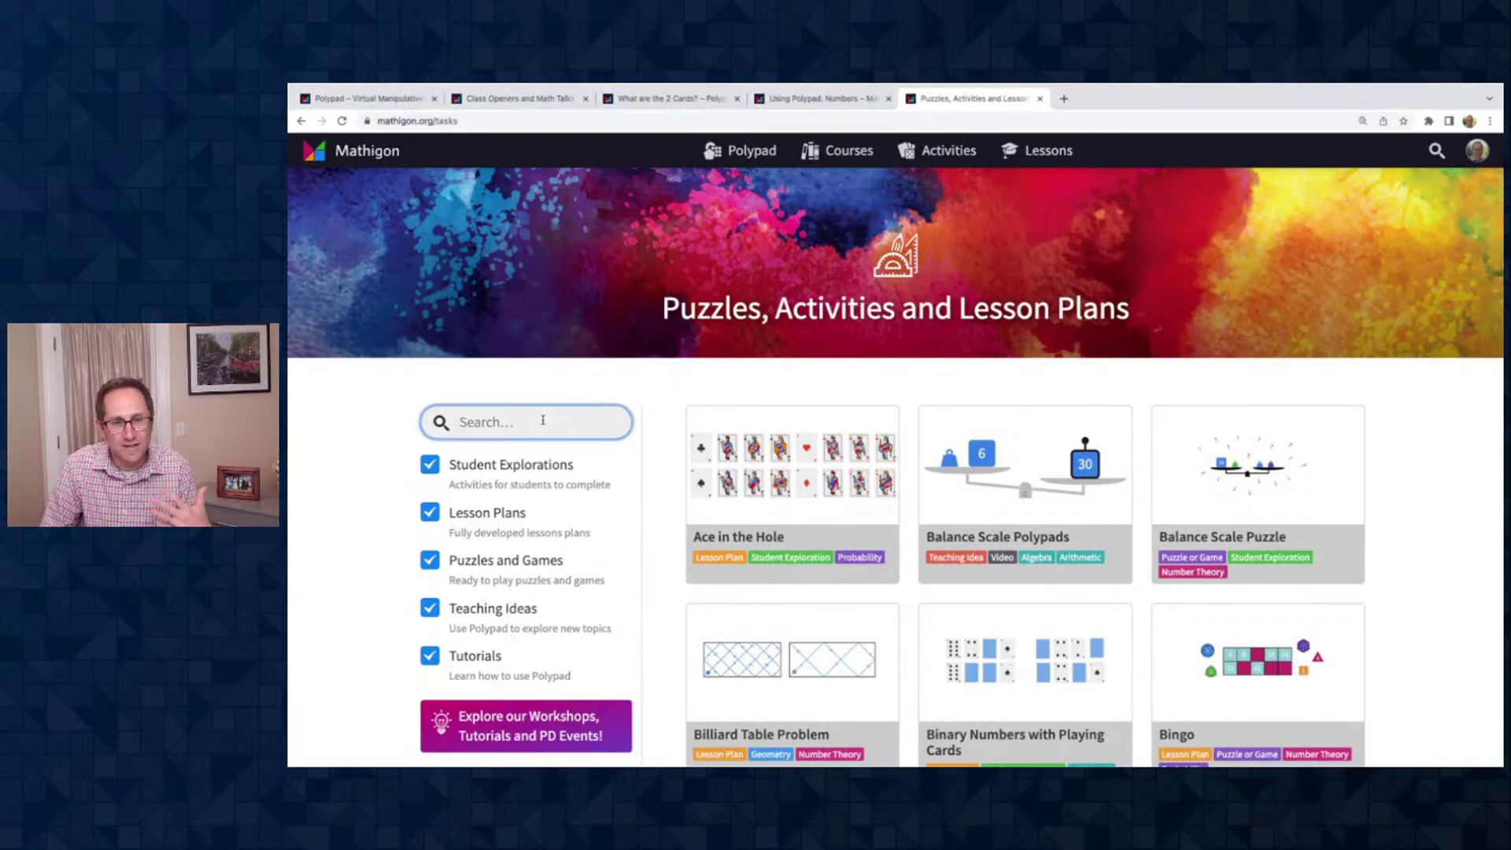
type("fractio")
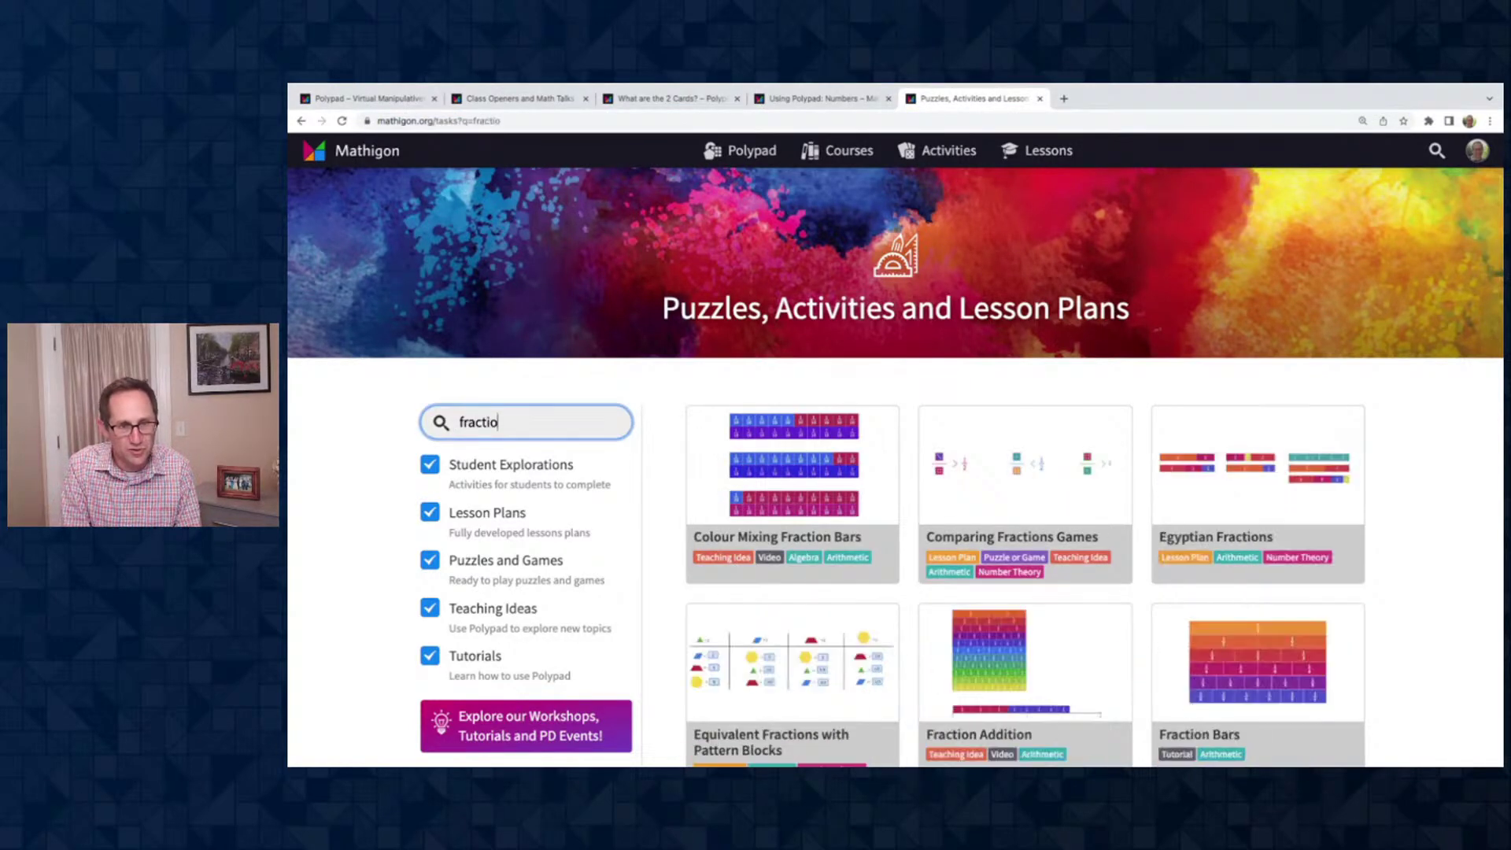
type("ns")
scroll(703, 465, "down", 2)
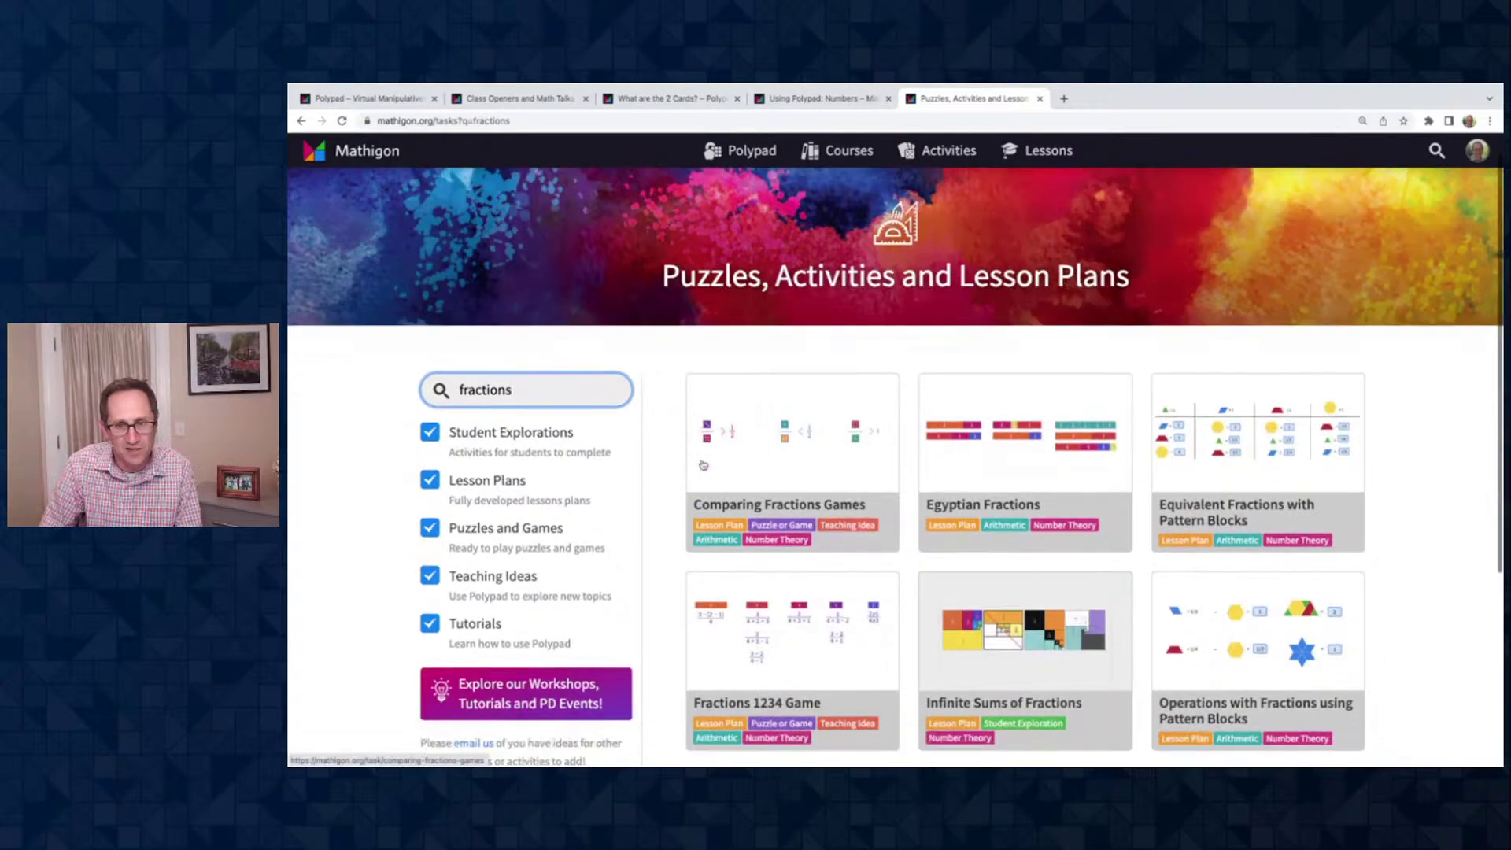
scroll(704, 465, "down", 2)
scroll(704, 464, "up", 5)
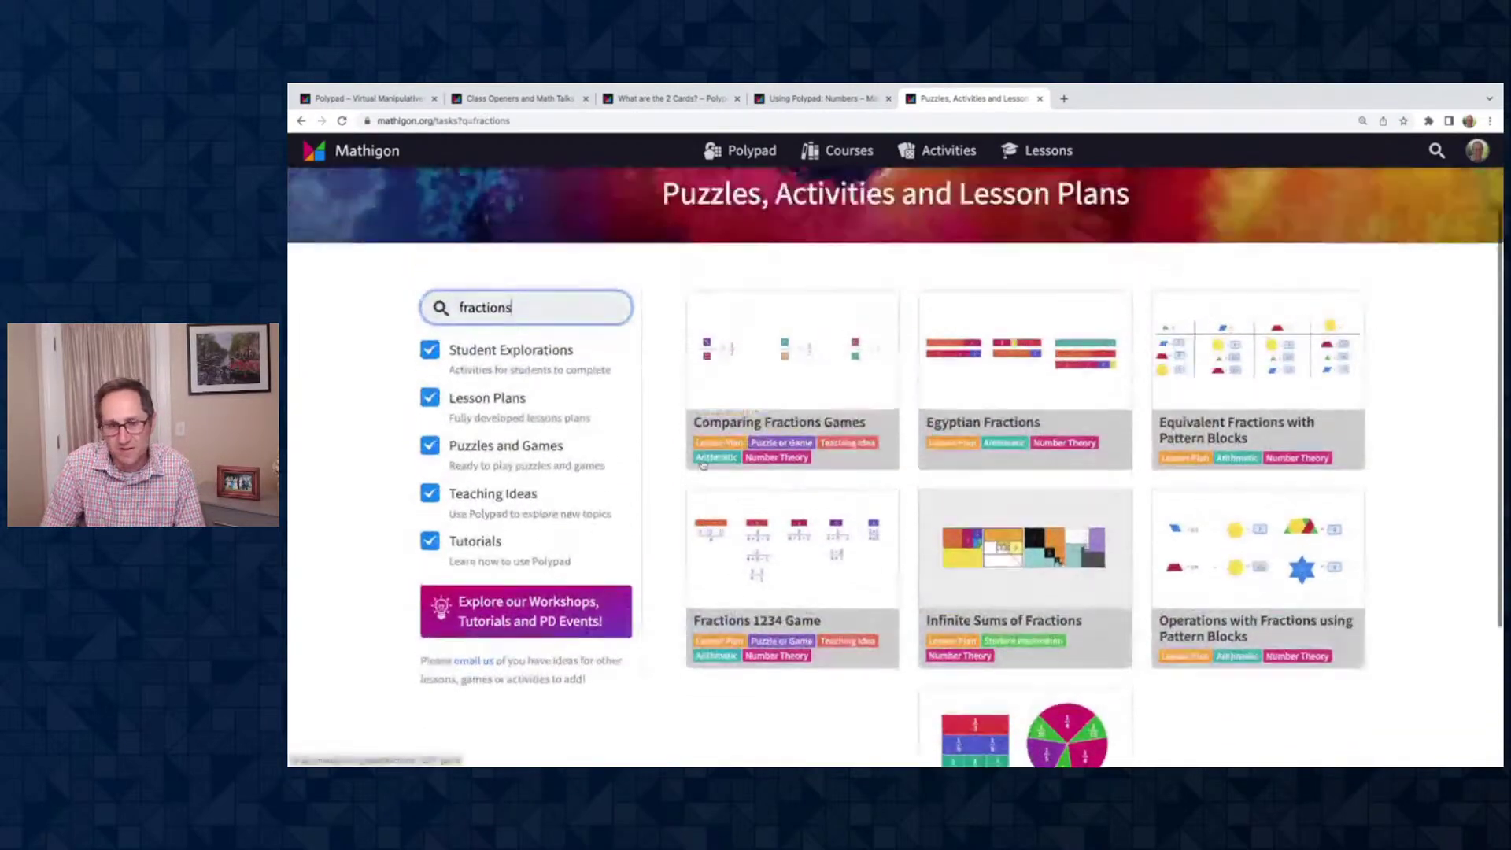
key("BackSpace")
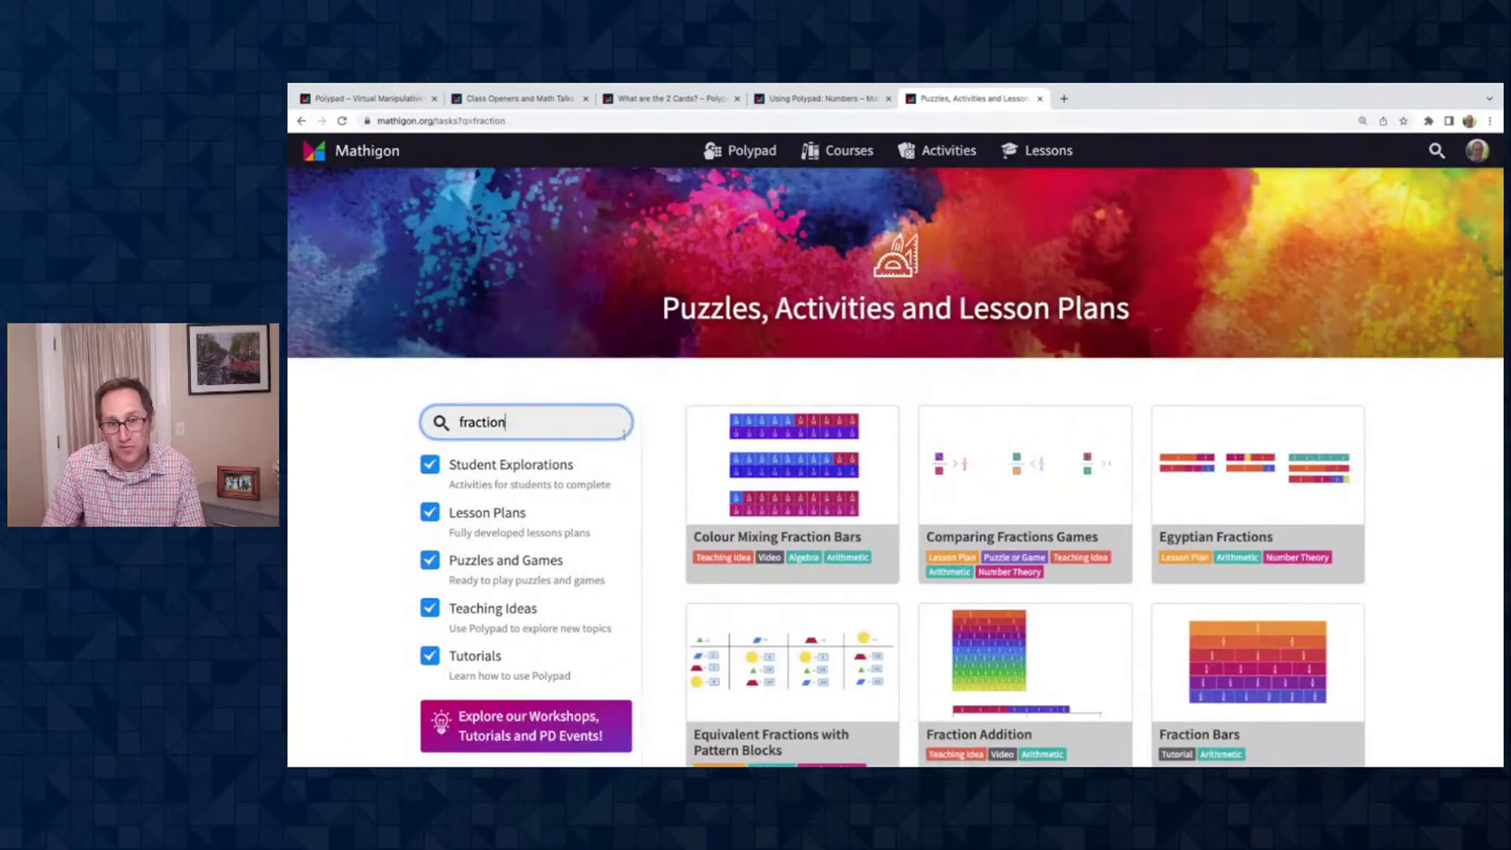
Replace the "fraction" search term with "decim" to find activities about decimals
scroll(861, 503, "down", 2)
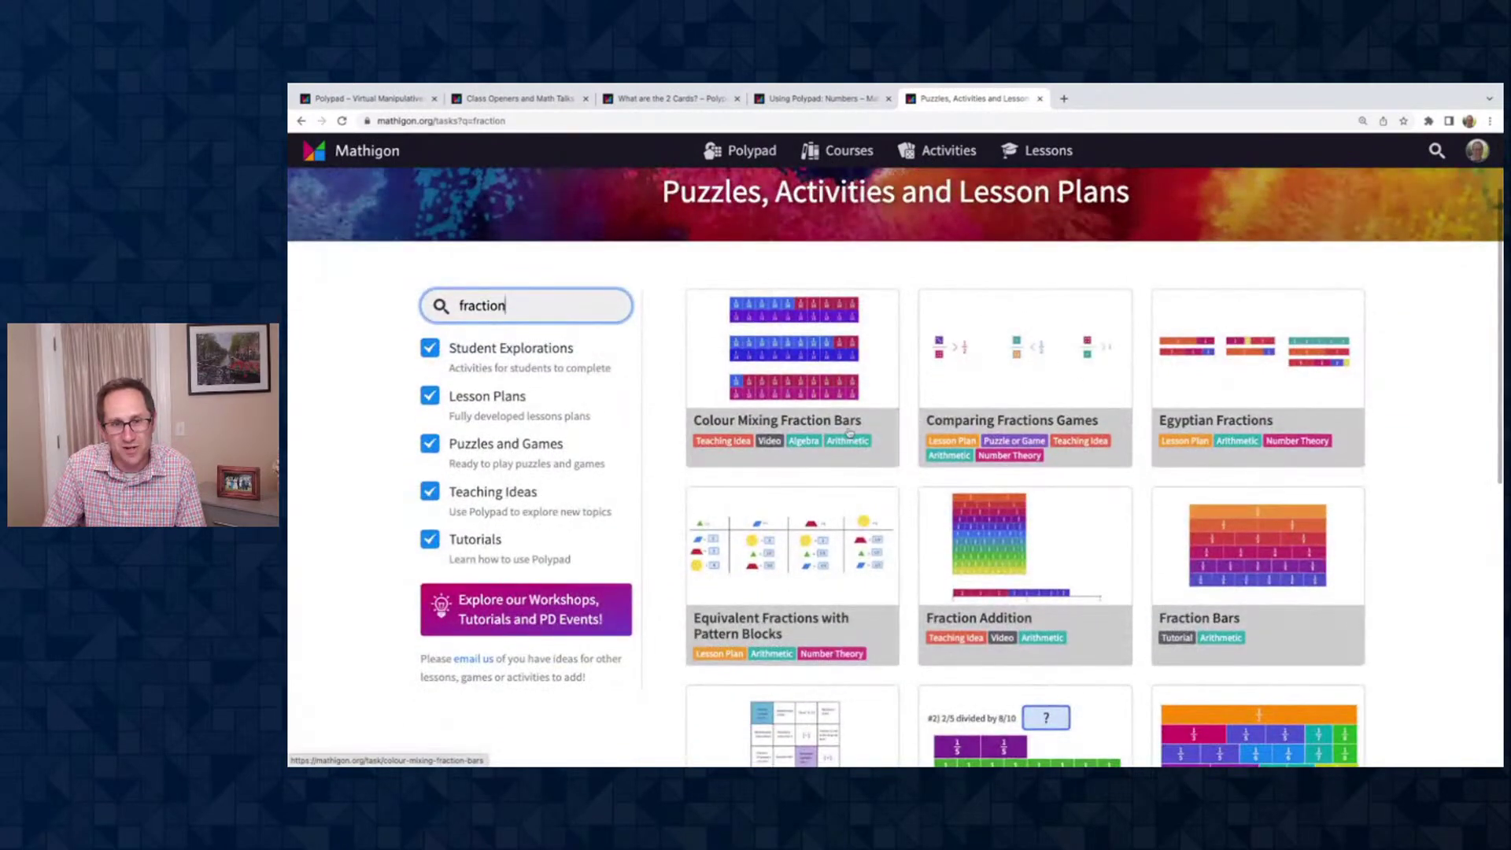
key("BackSpace")
key("BackSpace")
key("BackSpace")
key("BackSpace")
key("BackSpace")
key("BackSpace")
key("BackSpace")
key("BackSpace")
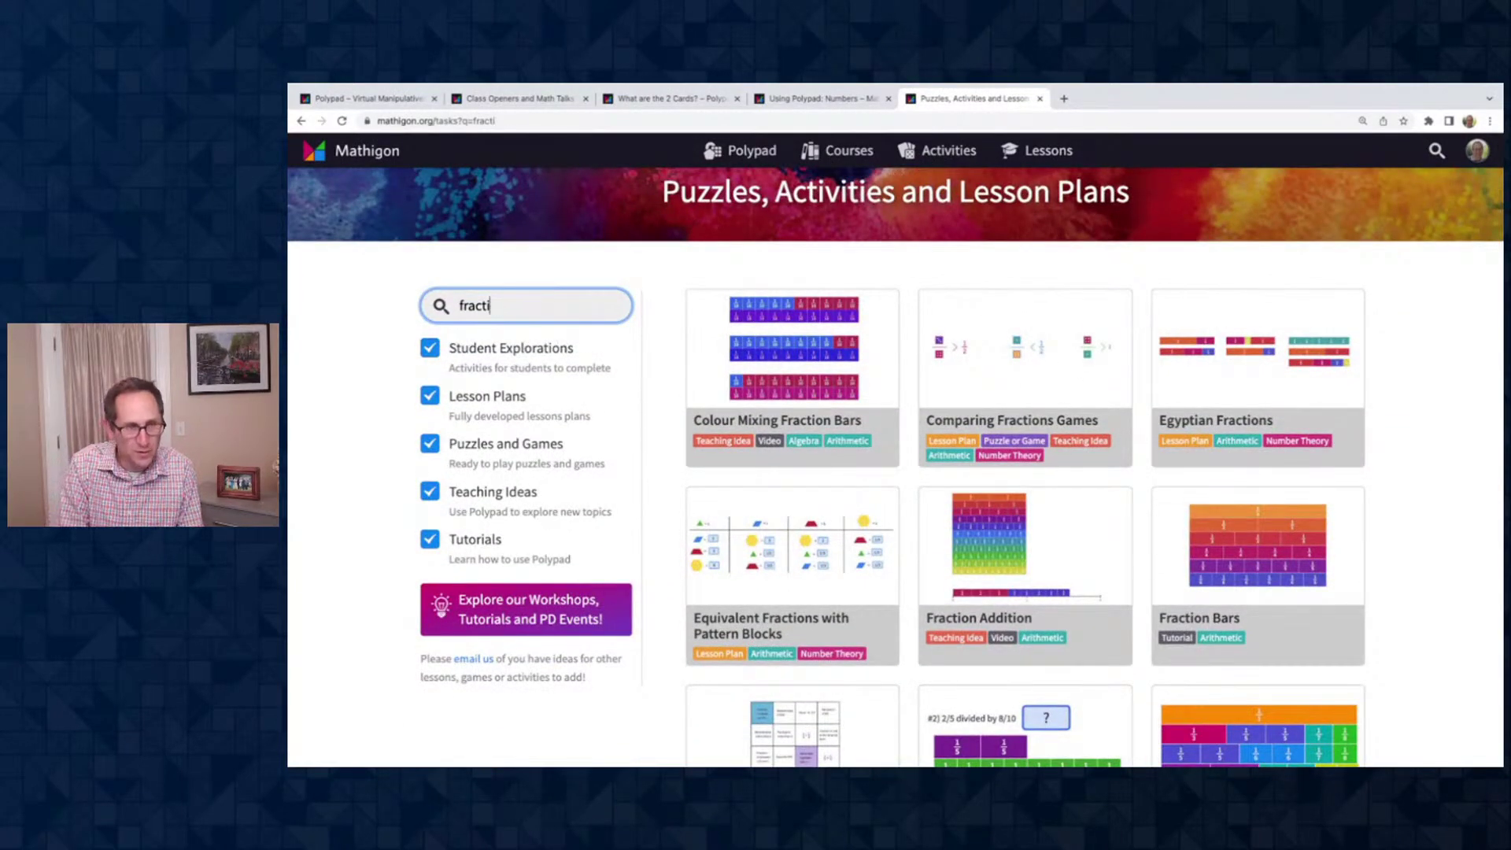
type("decimal")
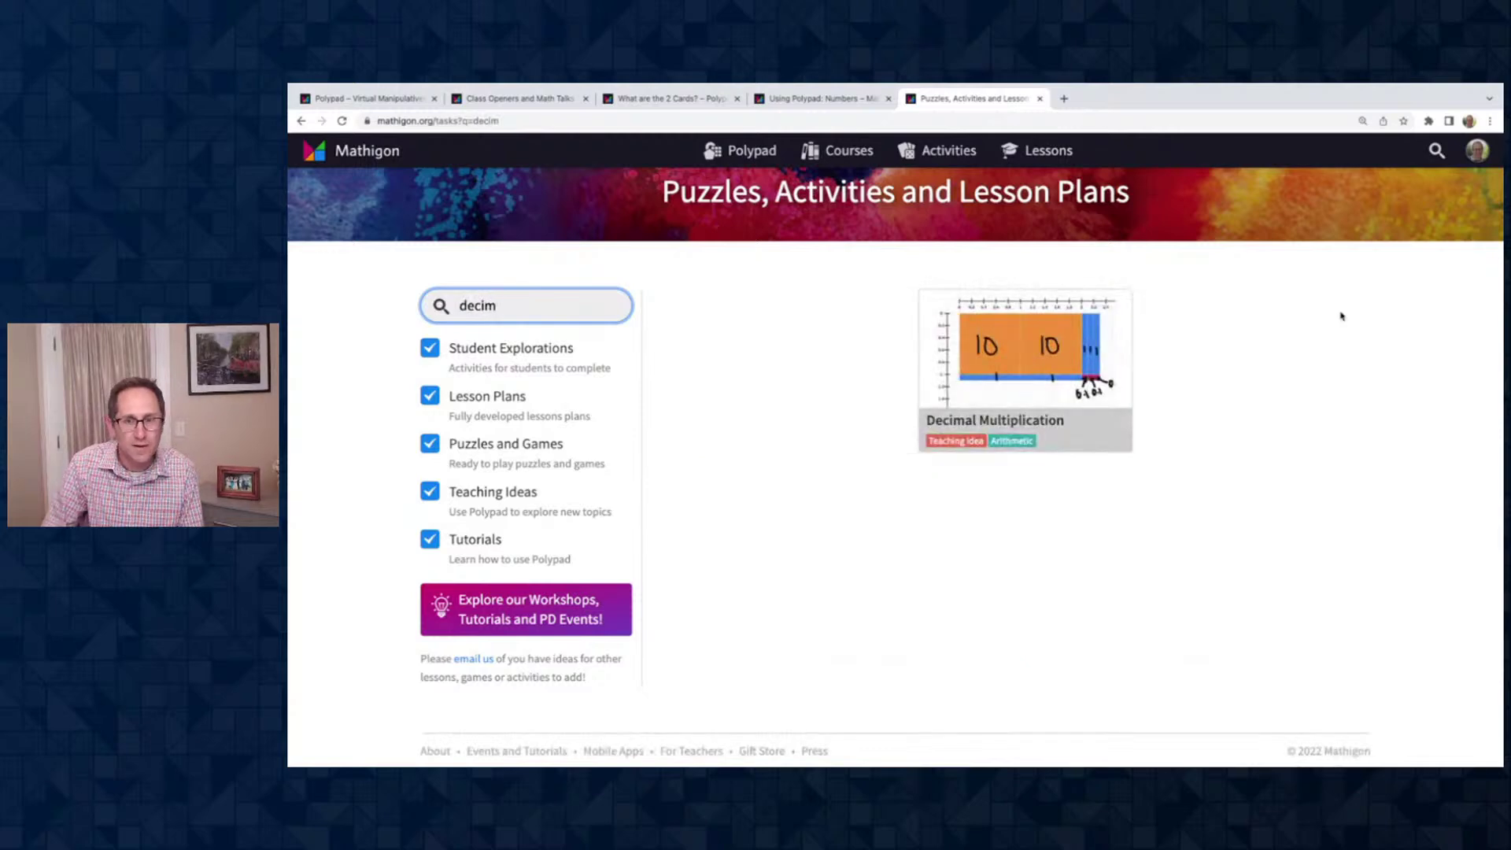
Open the Decimal Multiplication activity and launch its sample Polypad in an incognito window
left_click(1047, 429)
scroll(1005, 441, "down", 5)
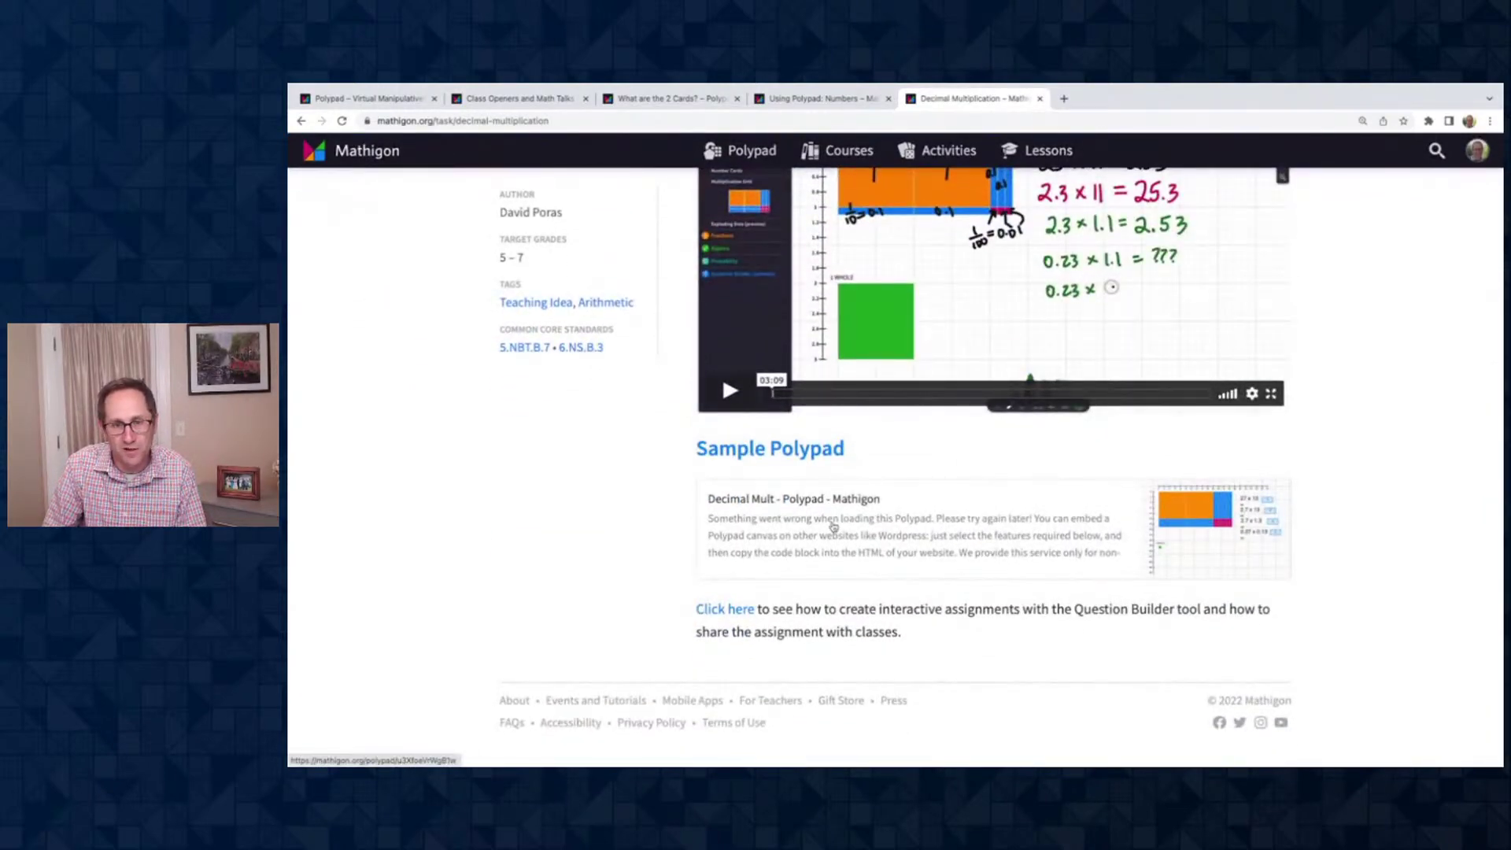
right_click(832, 526)
mouse_move(853, 572)
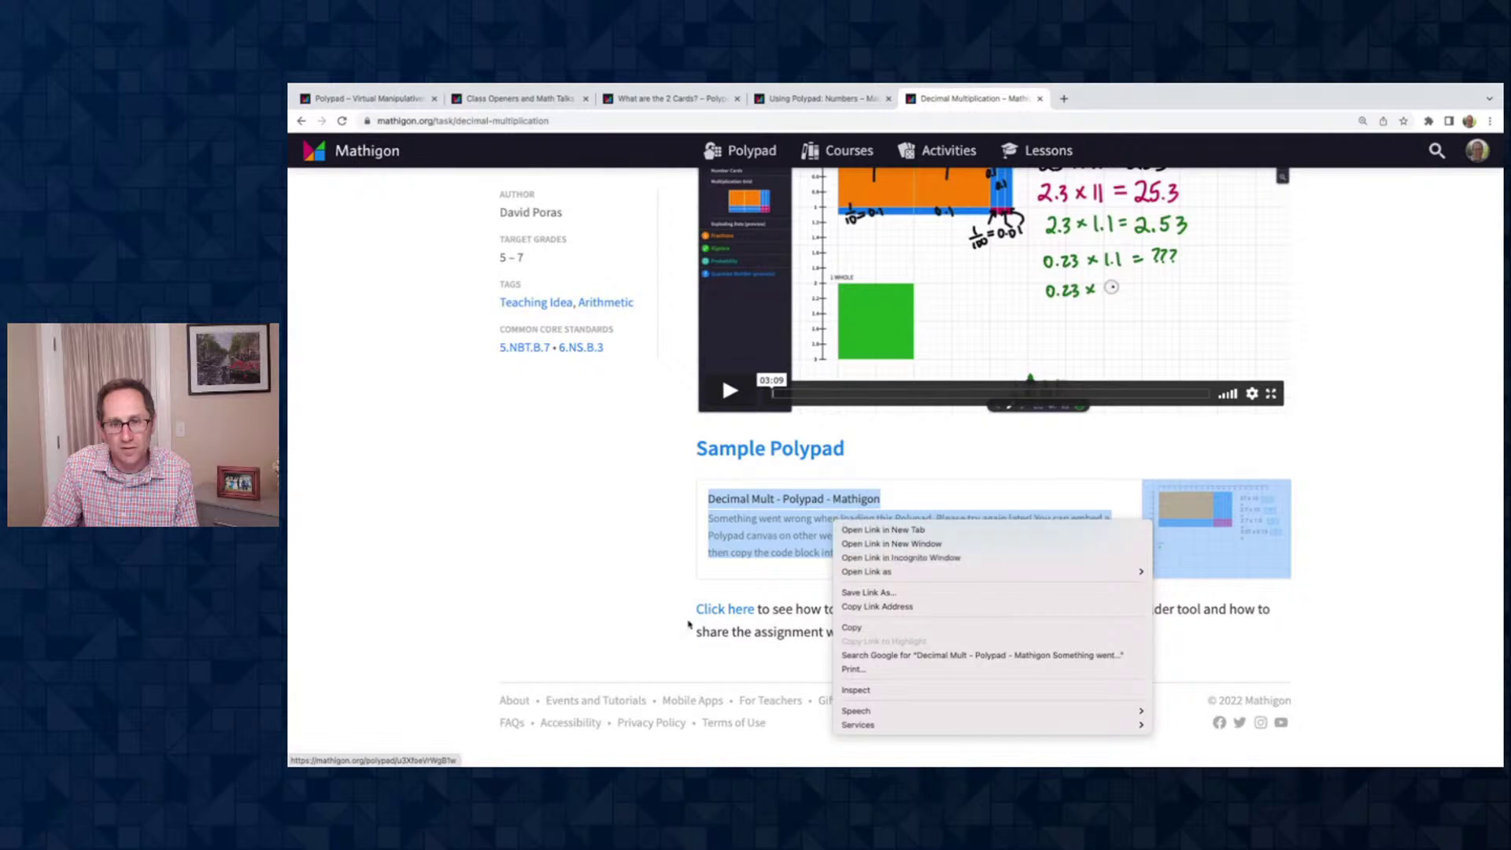
left_click(881, 558)
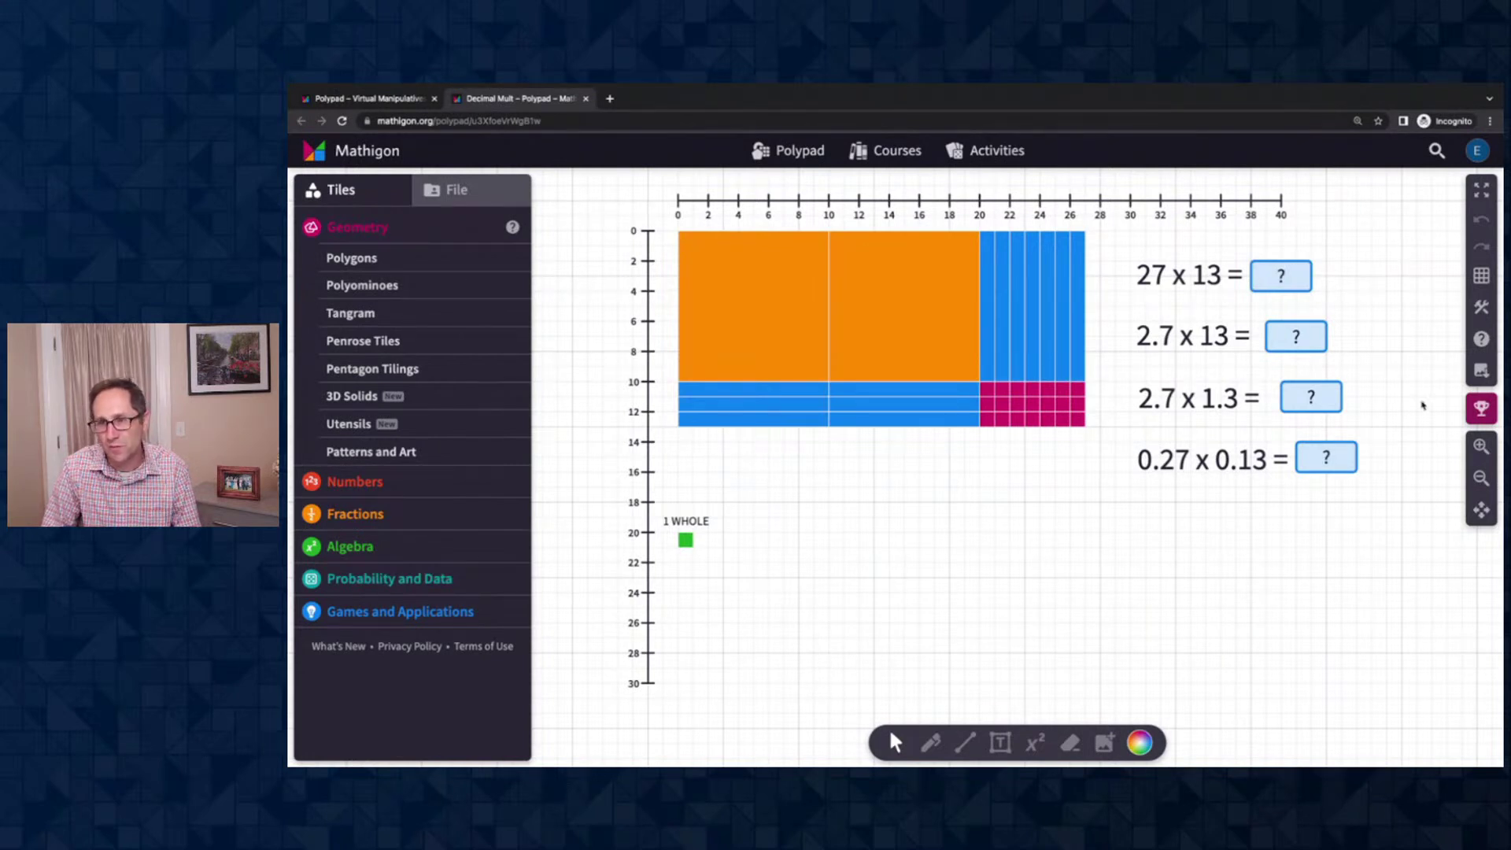
Examine the horizontal and vertical number lines that border the multiplication grid
left_click(1481, 446)
scroll(1296, 550, "up", 1)
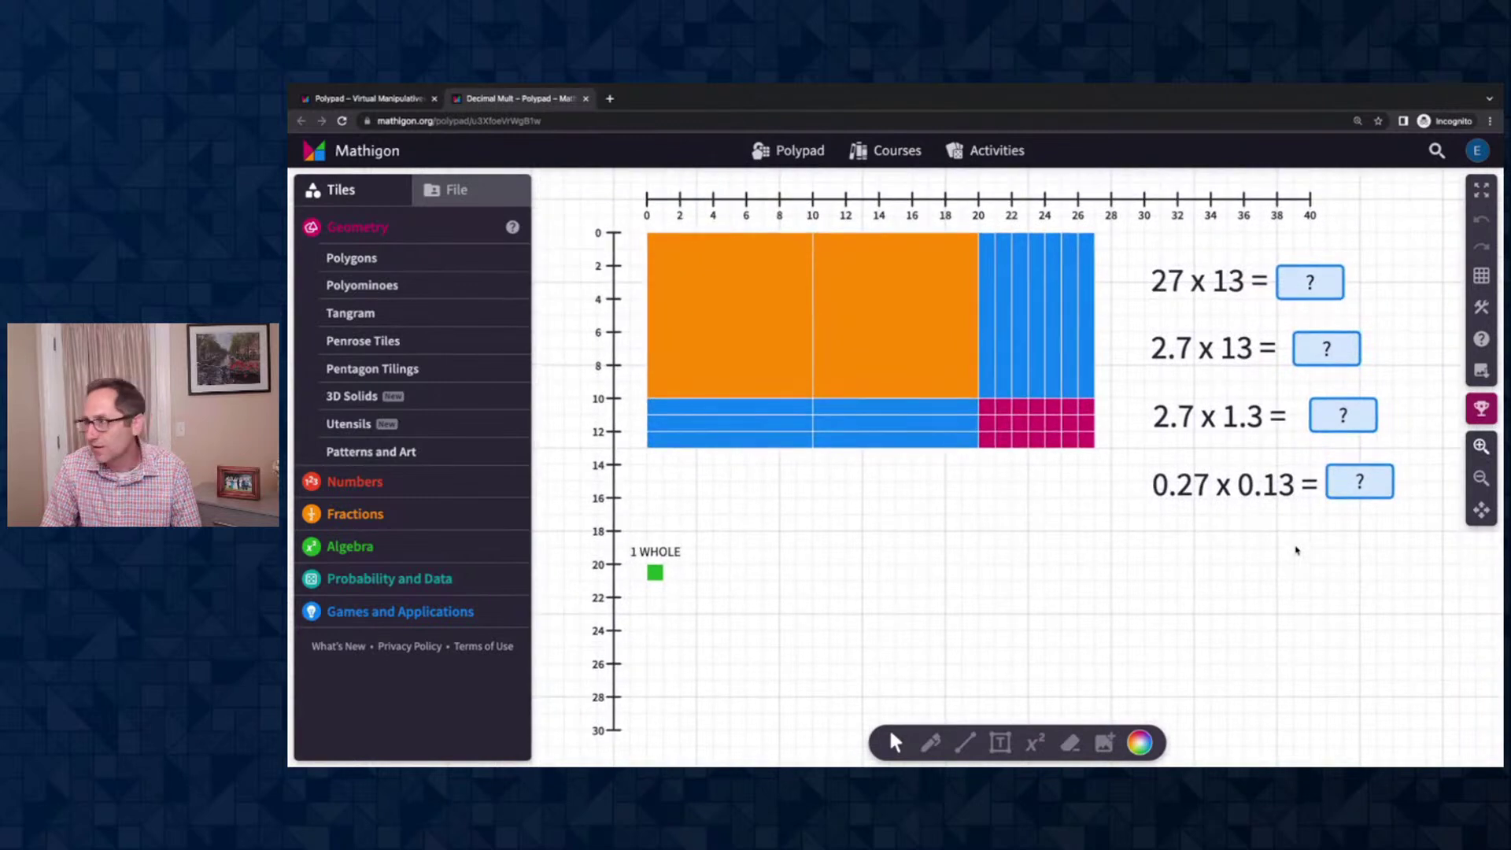
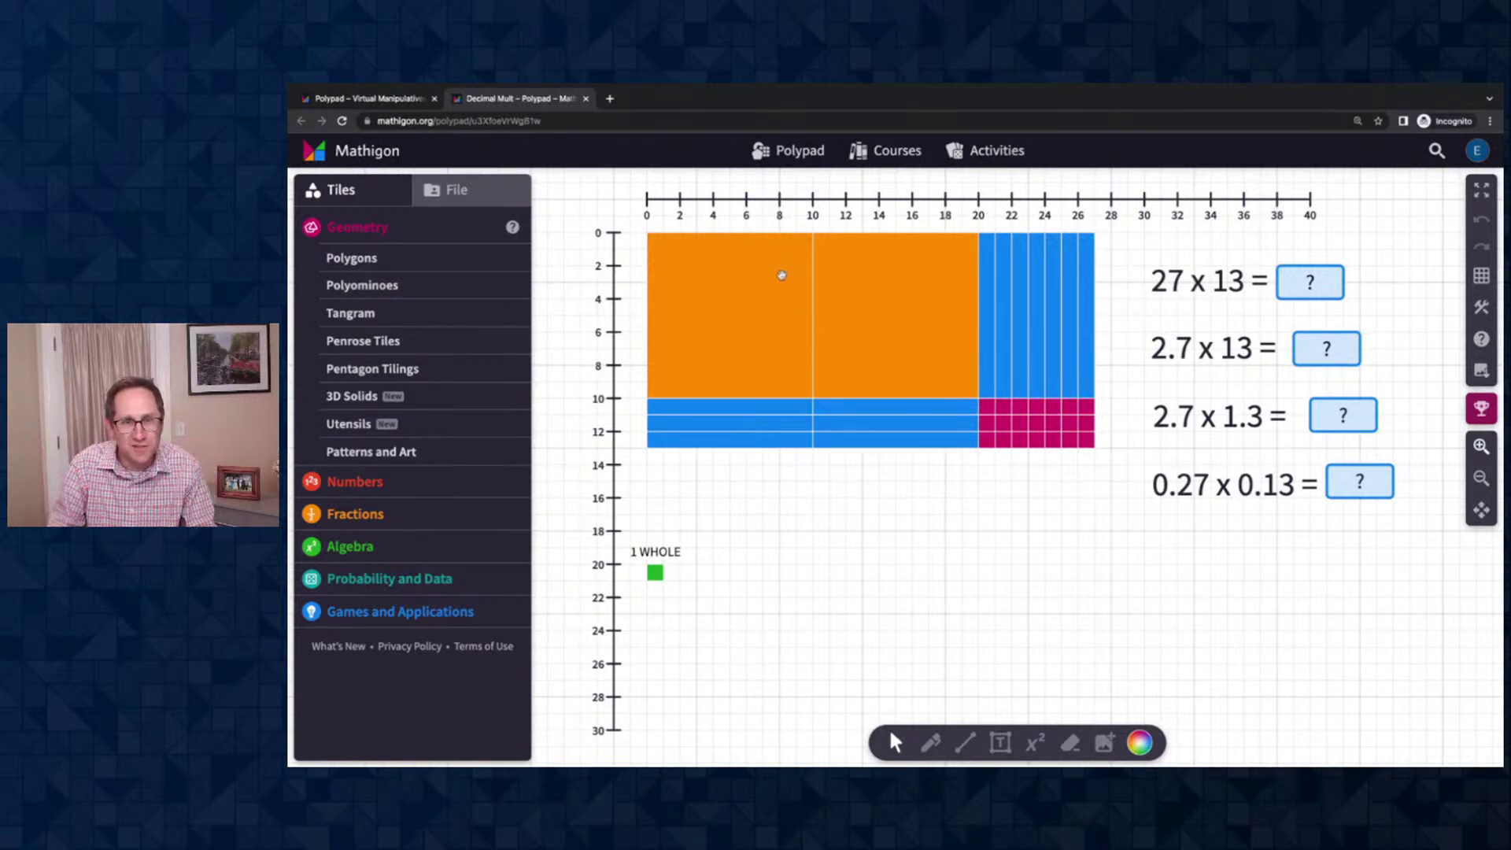
left_click(785, 199)
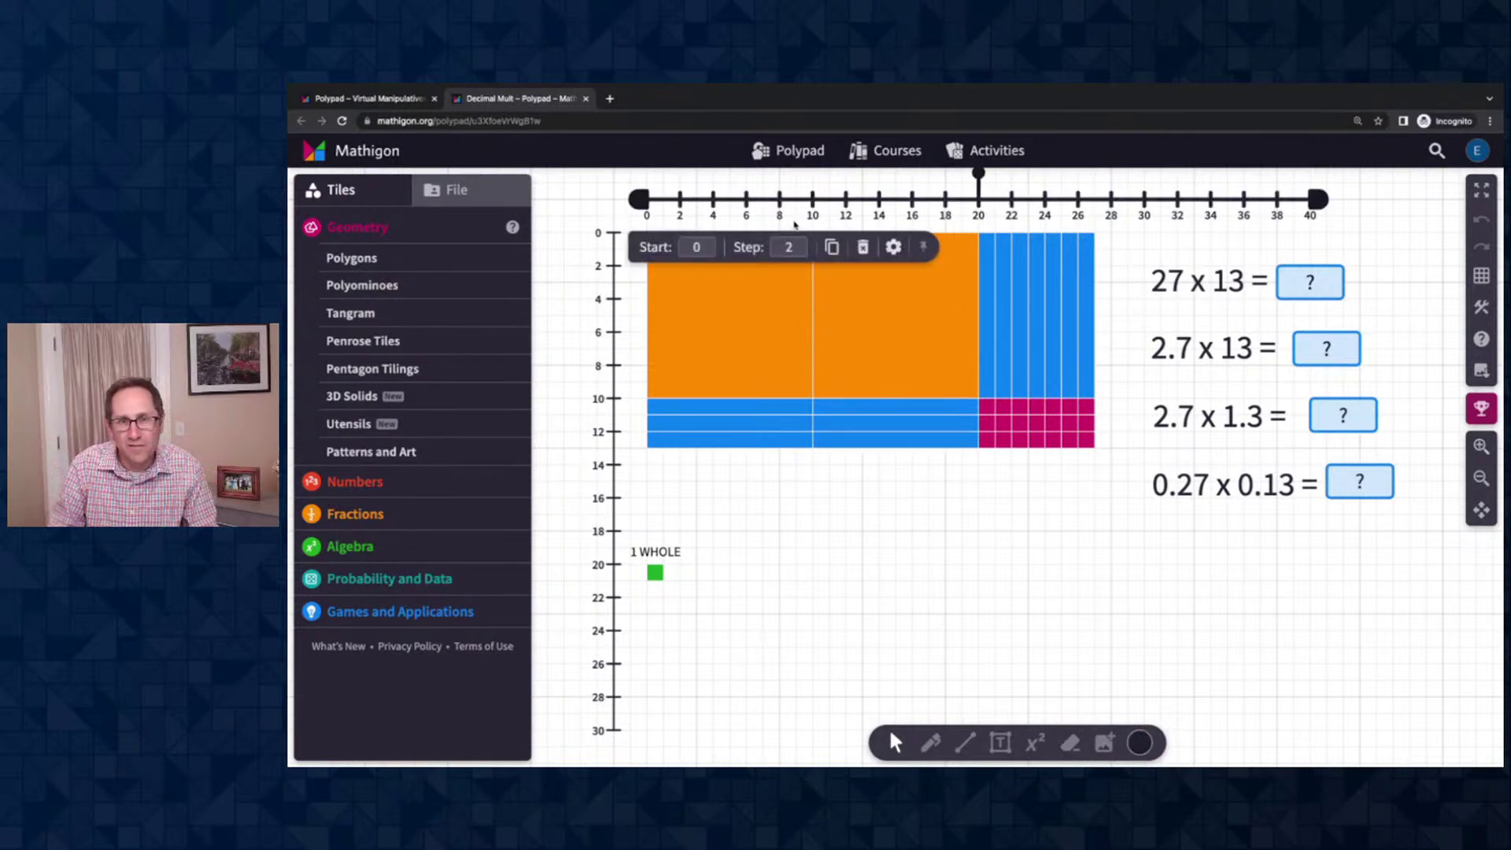
left_click(862, 572)
left_click(613, 475)
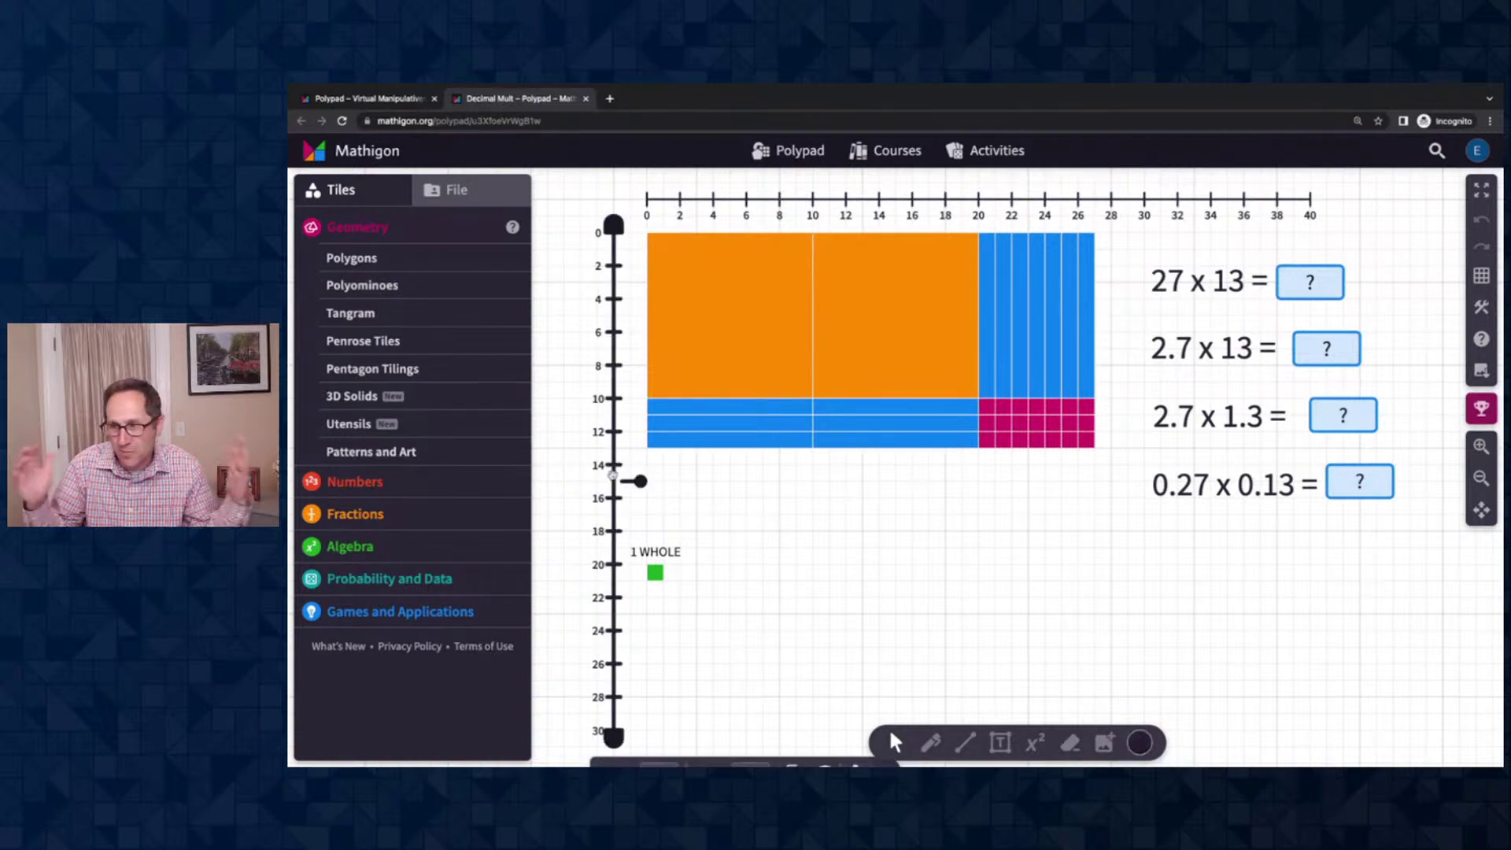
left_click(797, 551)
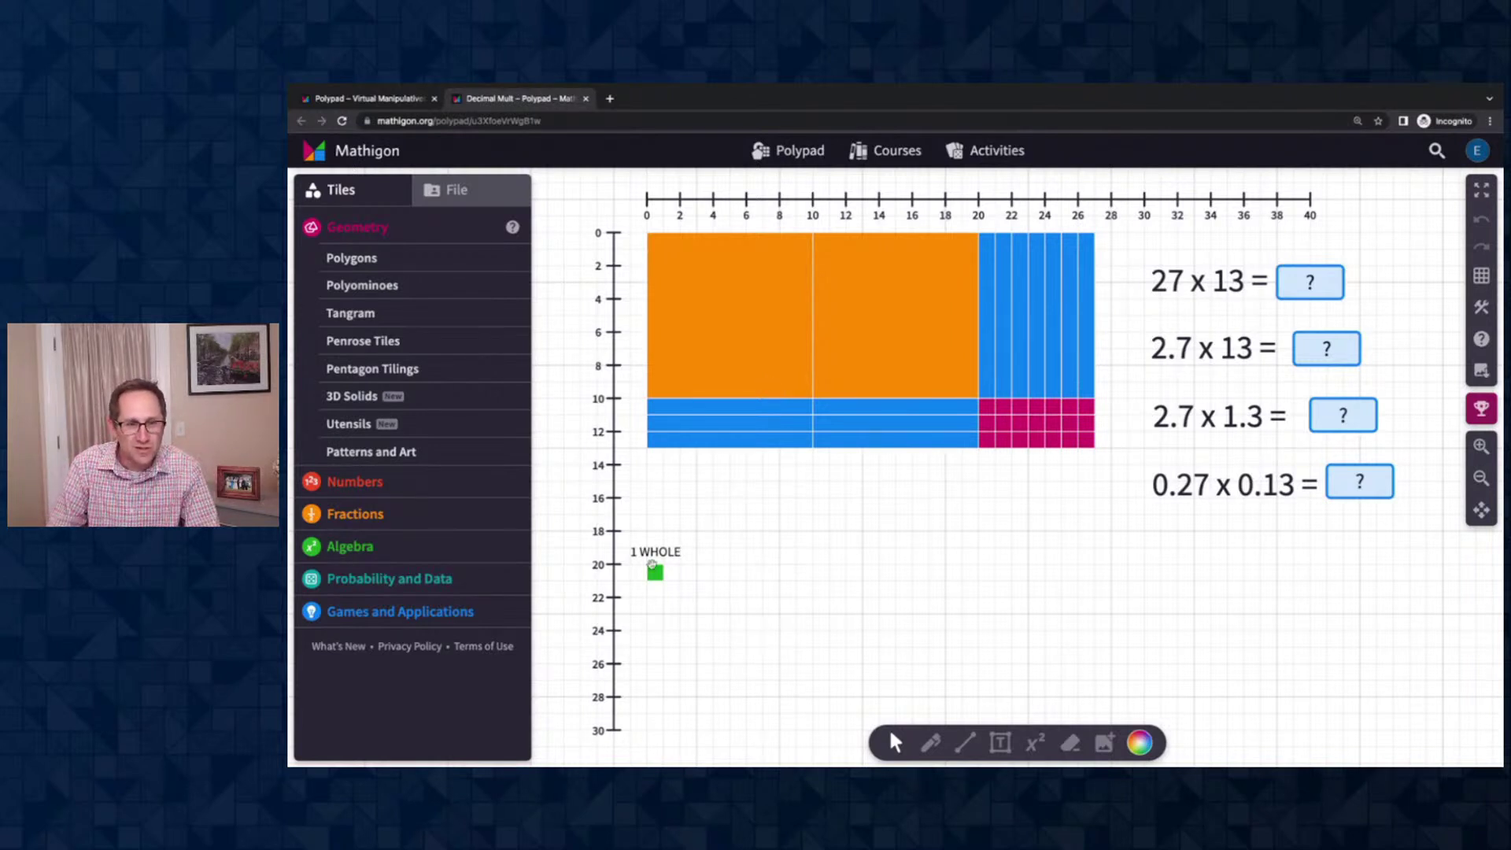
Try the green unit square in the multiplication grid's upper-left corner, and return it beneath the 1 WHOLE label
left_click_drag(654, 574, 654, 244)
left_click(676, 223)
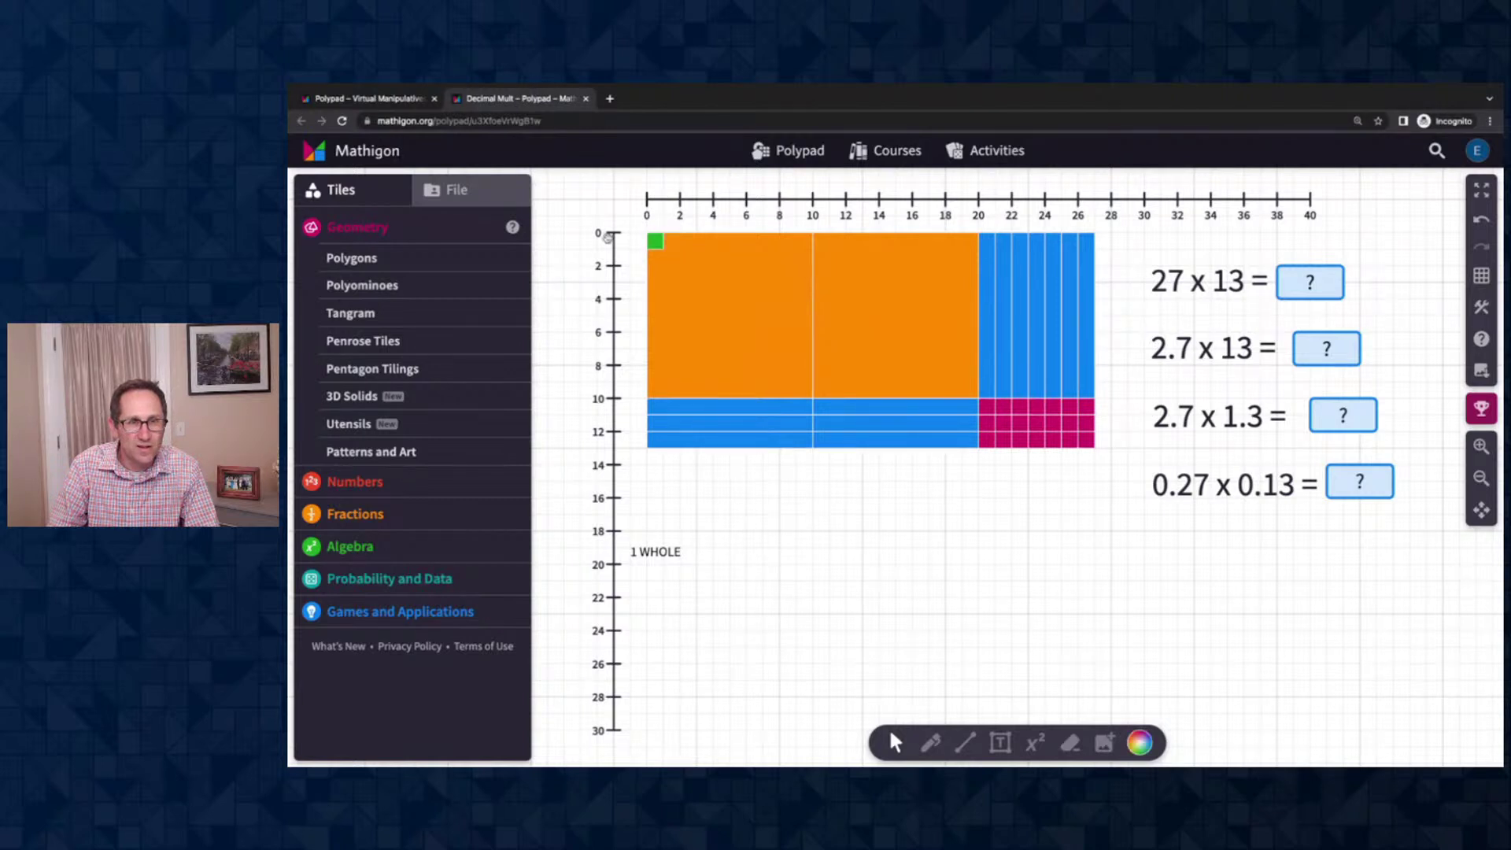
left_click(657, 240)
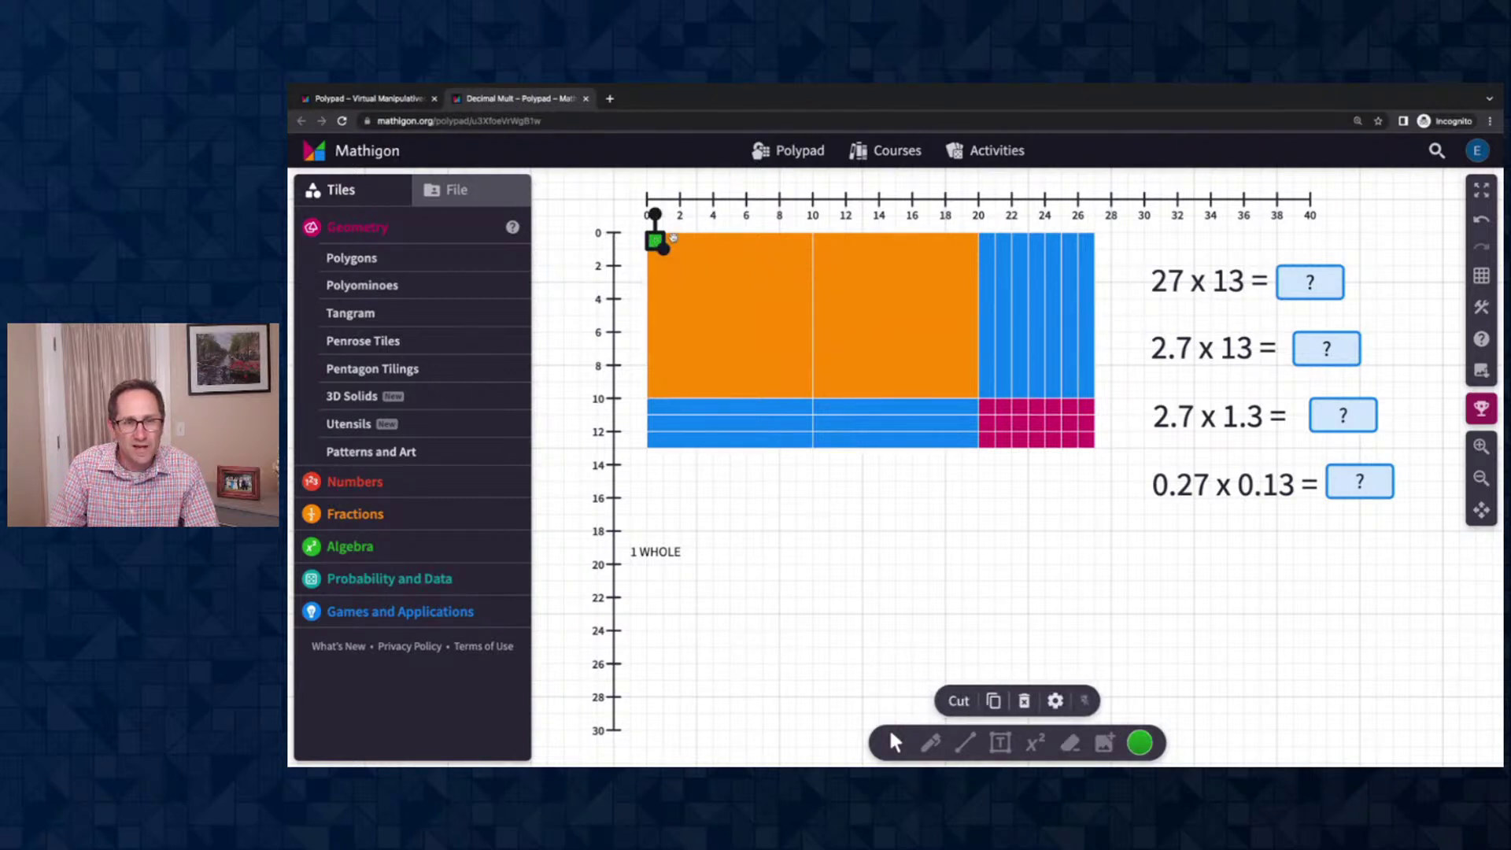
left_click_drag(657, 246, 656, 575)
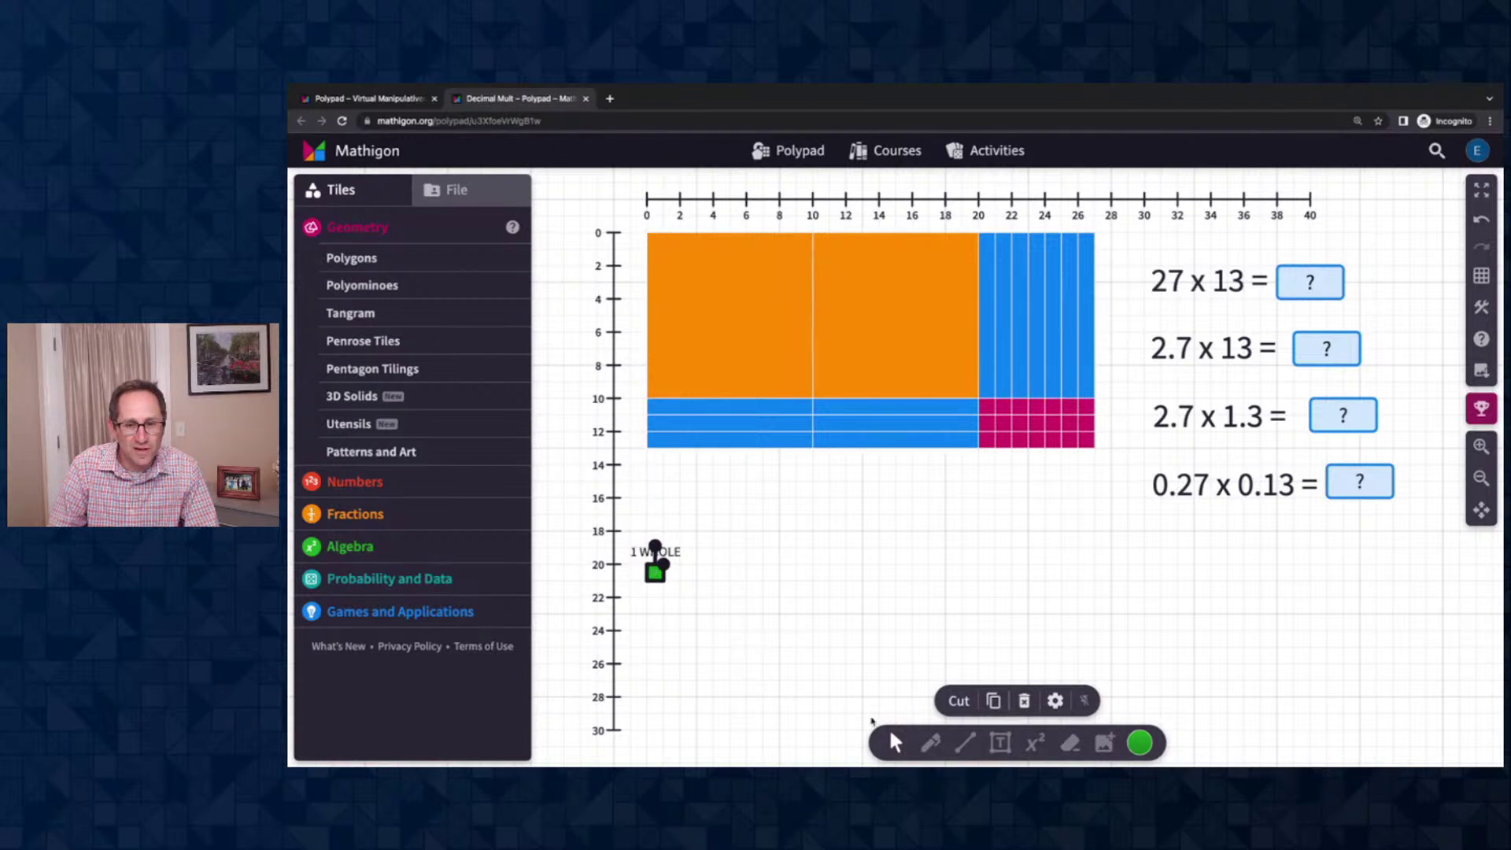
Handwrite the partial products on the multiplication grid: 100 on each orange block, 70 and 30, 30 on the blue parts, 21 on the magenta part
left_click(930, 742)
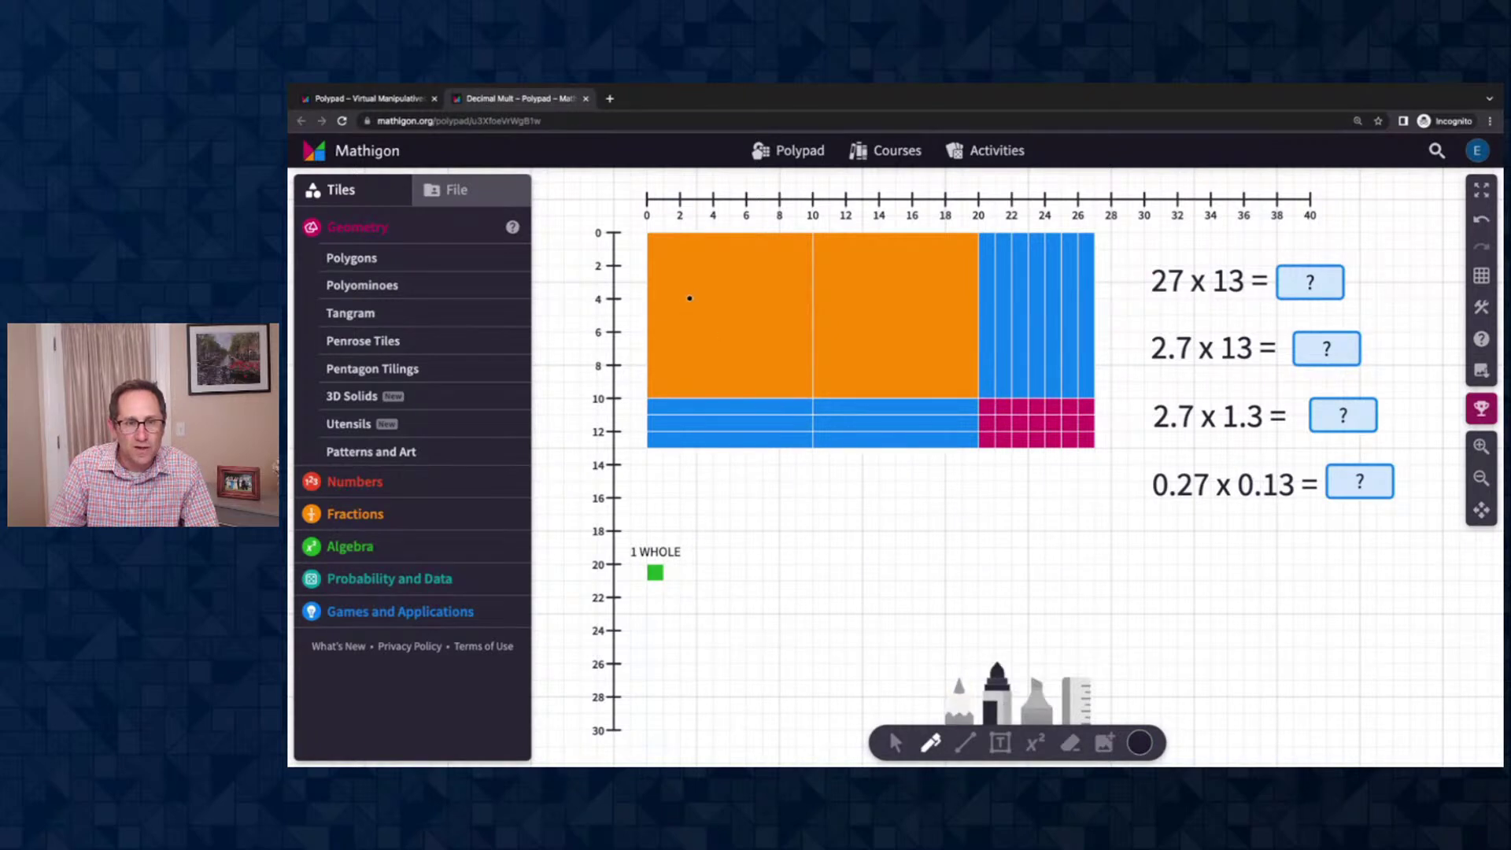
left_click_drag(677, 303, 679, 368)
mouse_move(727, 285)
left_mouse_down()
mouse_move(700, 315)
mouse_move(760, 307)
mouse_move(738, 285)
mouse_move(783, 345)
mouse_move(771, 282)
mouse_move(855, 358)
left_mouse_up()
mouse_move(889, 303)
left_mouse_down()
mouse_move(907, 340)
mouse_move(889, 309)
mouse_move(951, 314)
mouse_move(922, 290)
left_mouse_up()
mouse_move(695, 406)
left_mouse_down()
mouse_move(720, 424)
mouse_move(694, 445)
mouse_move(749, 446)
mouse_move(758, 421)
mouse_move(873, 433)
mouse_move(854, 443)
mouse_move(906, 417)
left_mouse_up()
mouse_move(993, 271)
left_mouse_down()
mouse_move(1023, 324)
mouse_move(1077, 293)
mouse_move(1059, 288)
left_mouse_up()
left_click_drag(993, 417, 1062, 434)
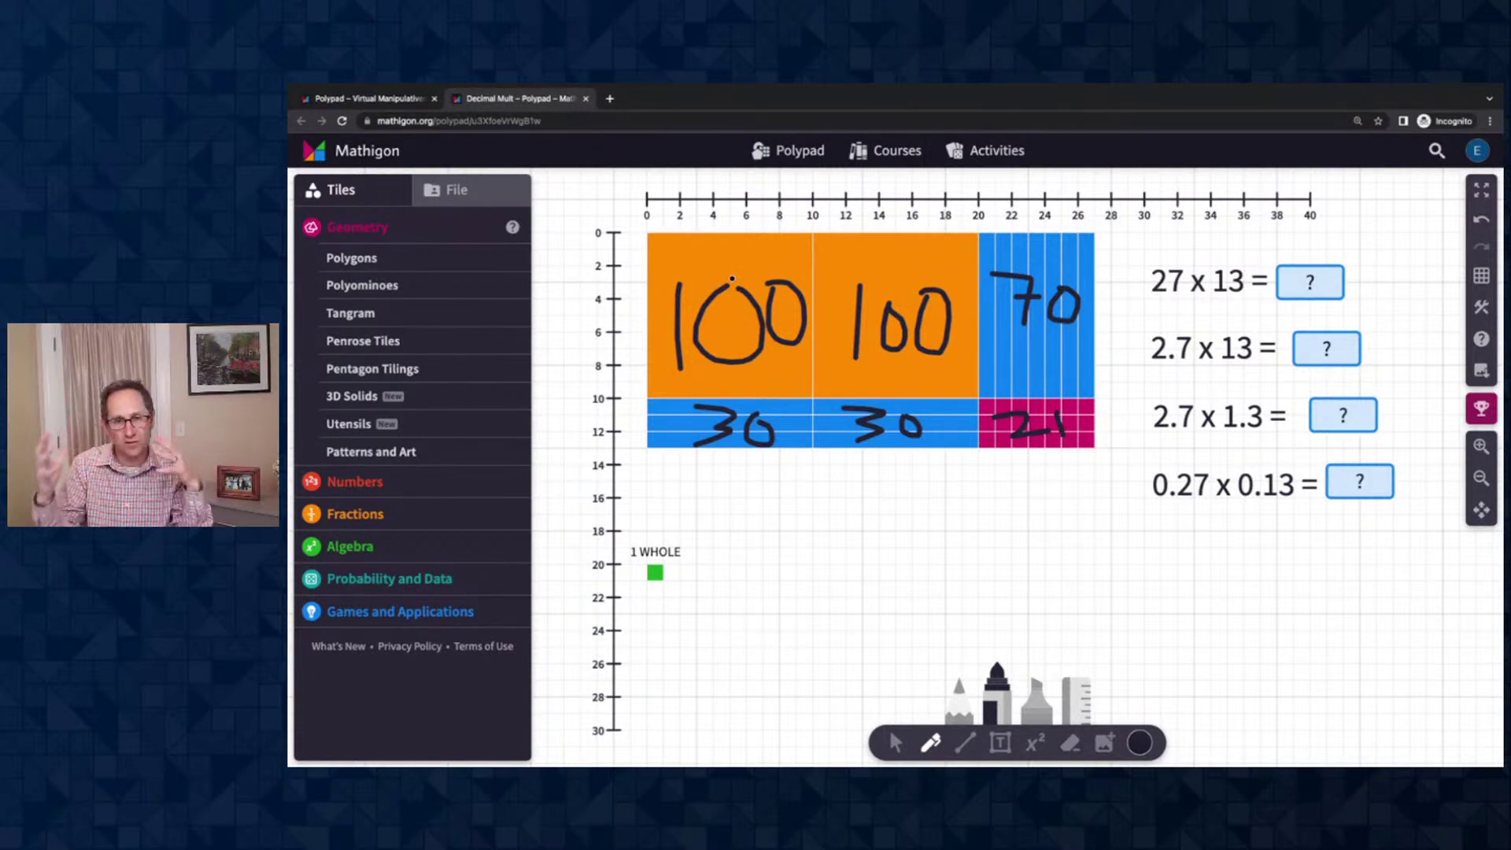
Add a second multiplication grid to the canvas below the labelled one
left_click(356, 485)
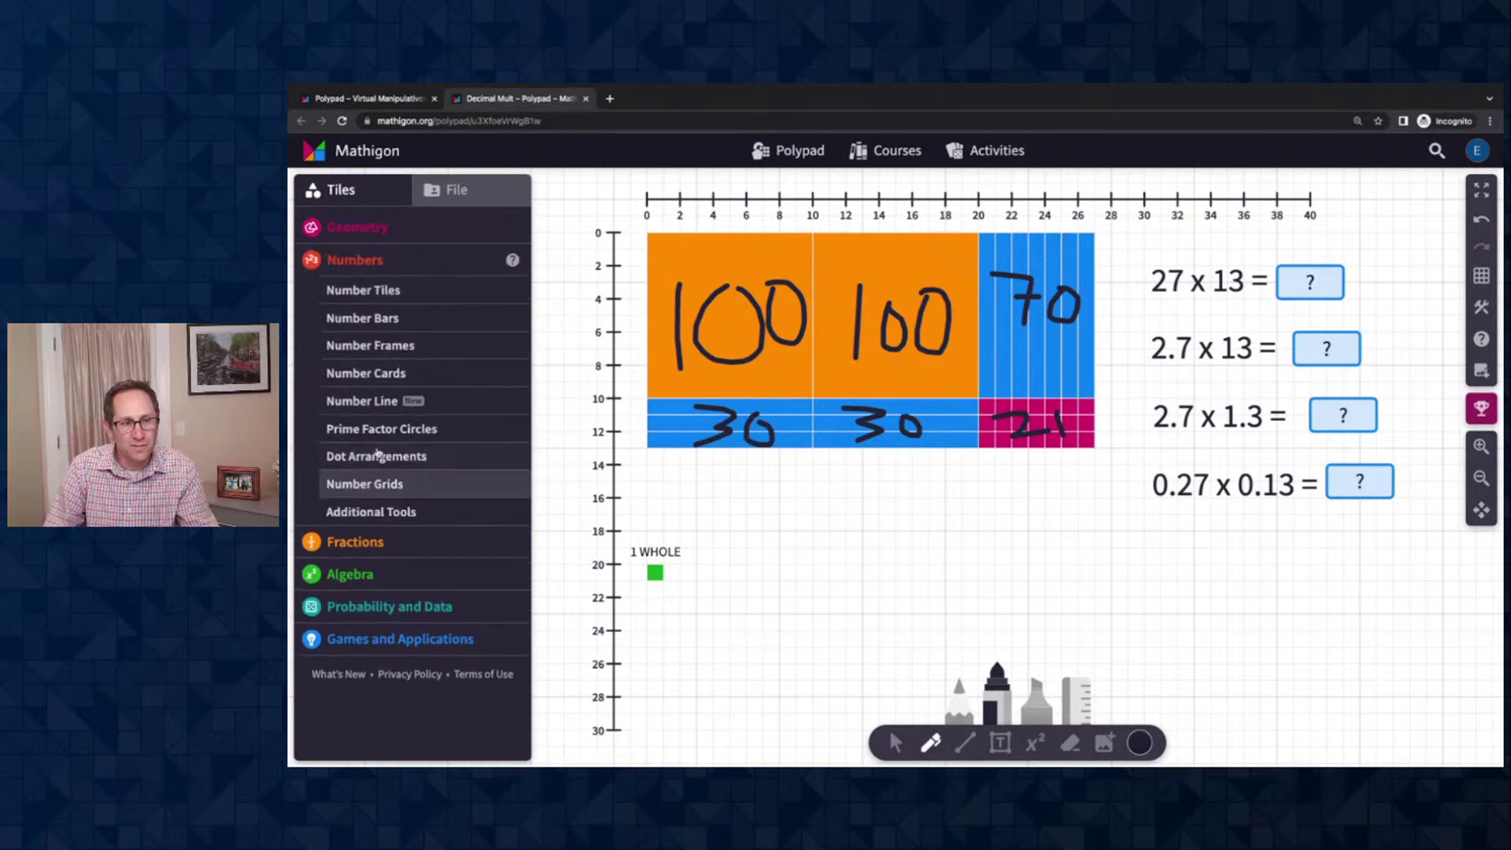
left_click(372, 496)
scroll(418, 598, "down", 2)
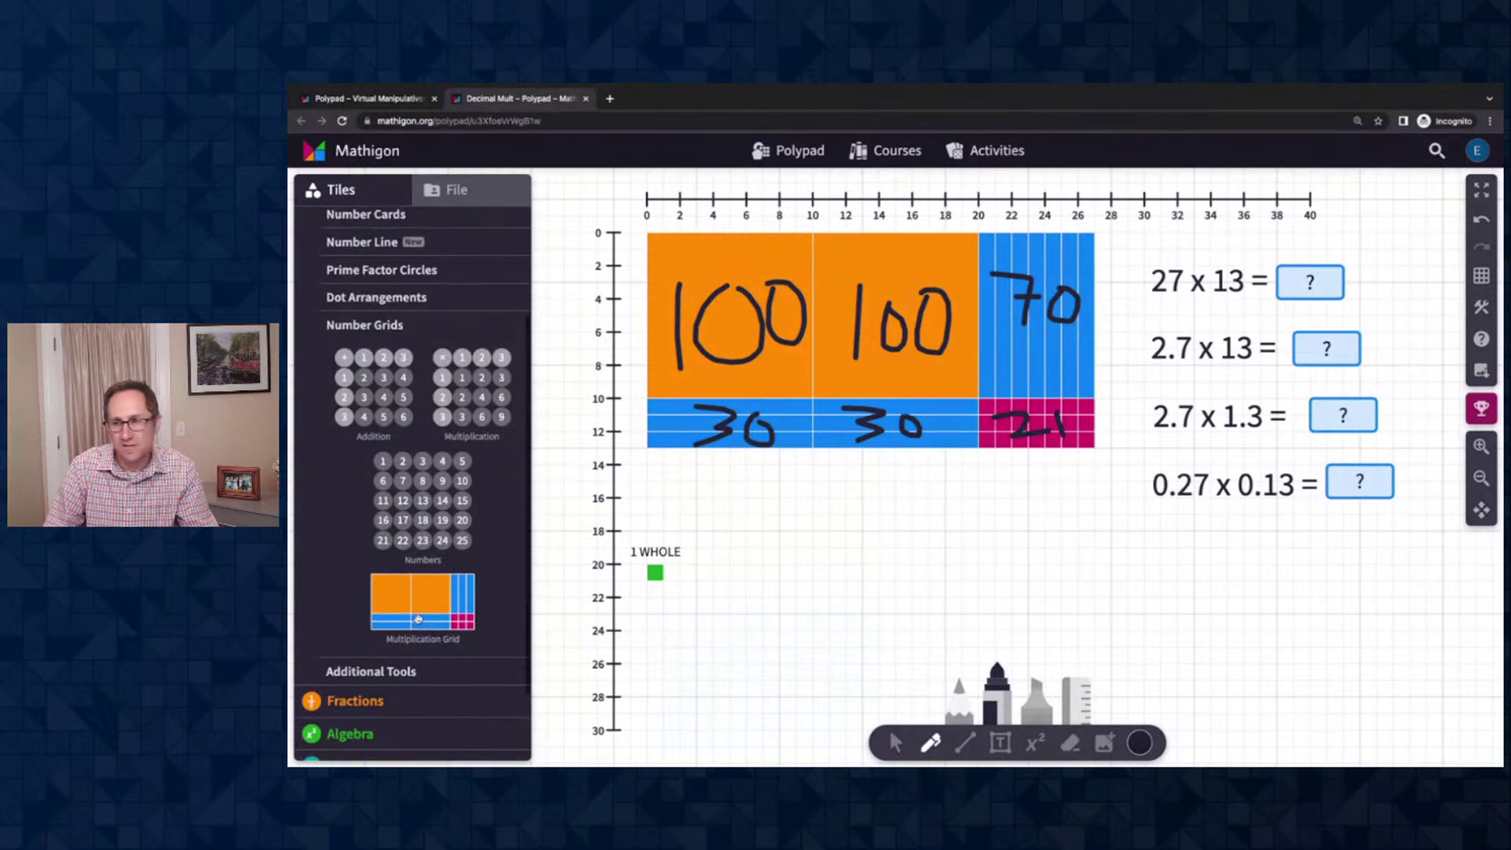
left_click_drag(418, 619, 921, 584)
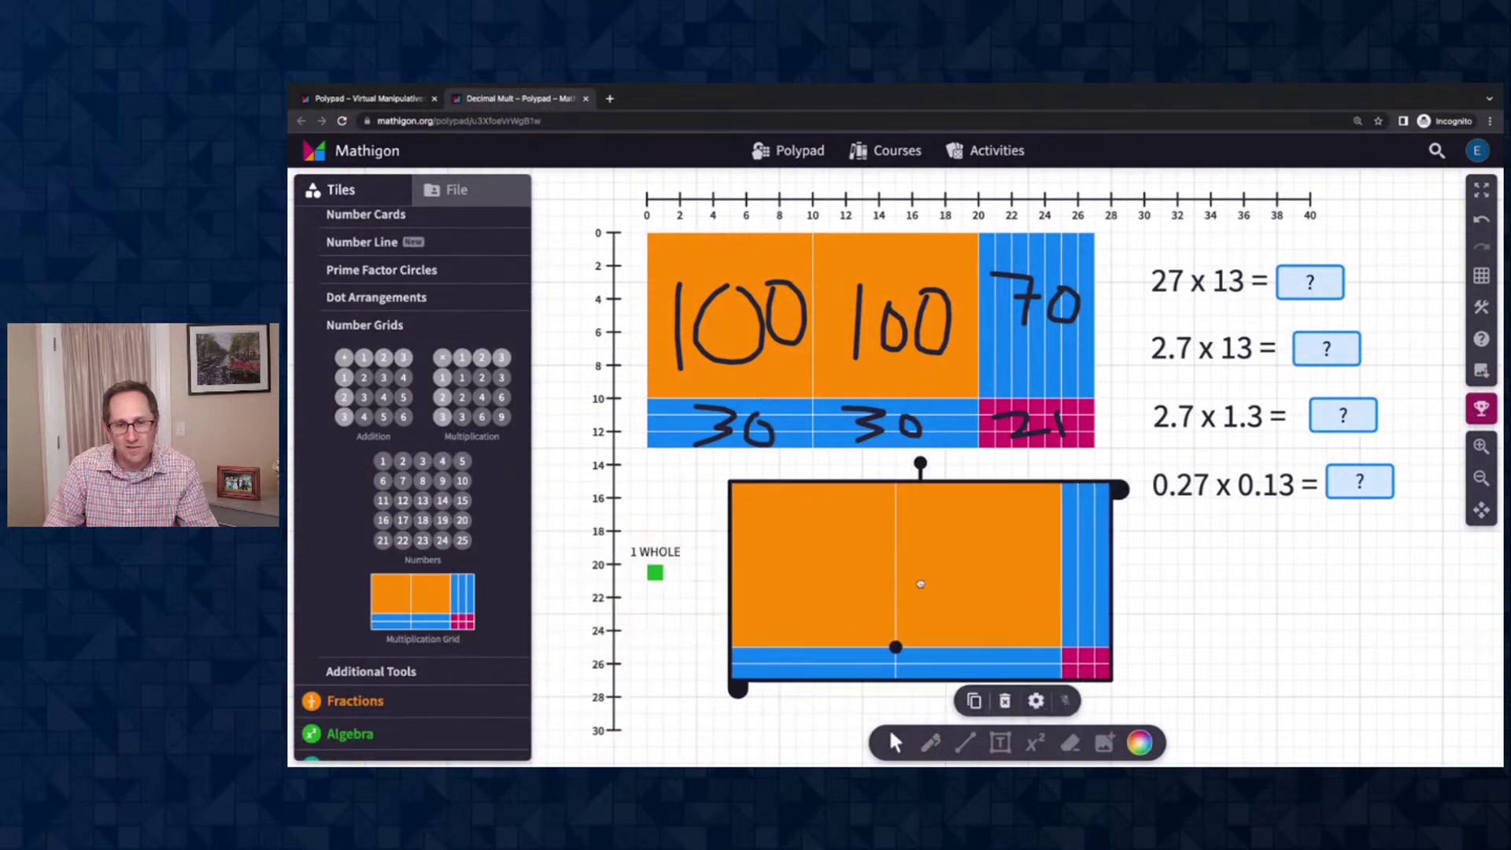
Resize the second multiplication grid to about 21 by 13, regroup it by sixes, and delete it
left_click_drag(1117, 491, 1079, 511)
mouse_move(739, 685)
left_mouse_down()
mouse_move(740, 763)
mouse_move(744, 697)
left_mouse_up()
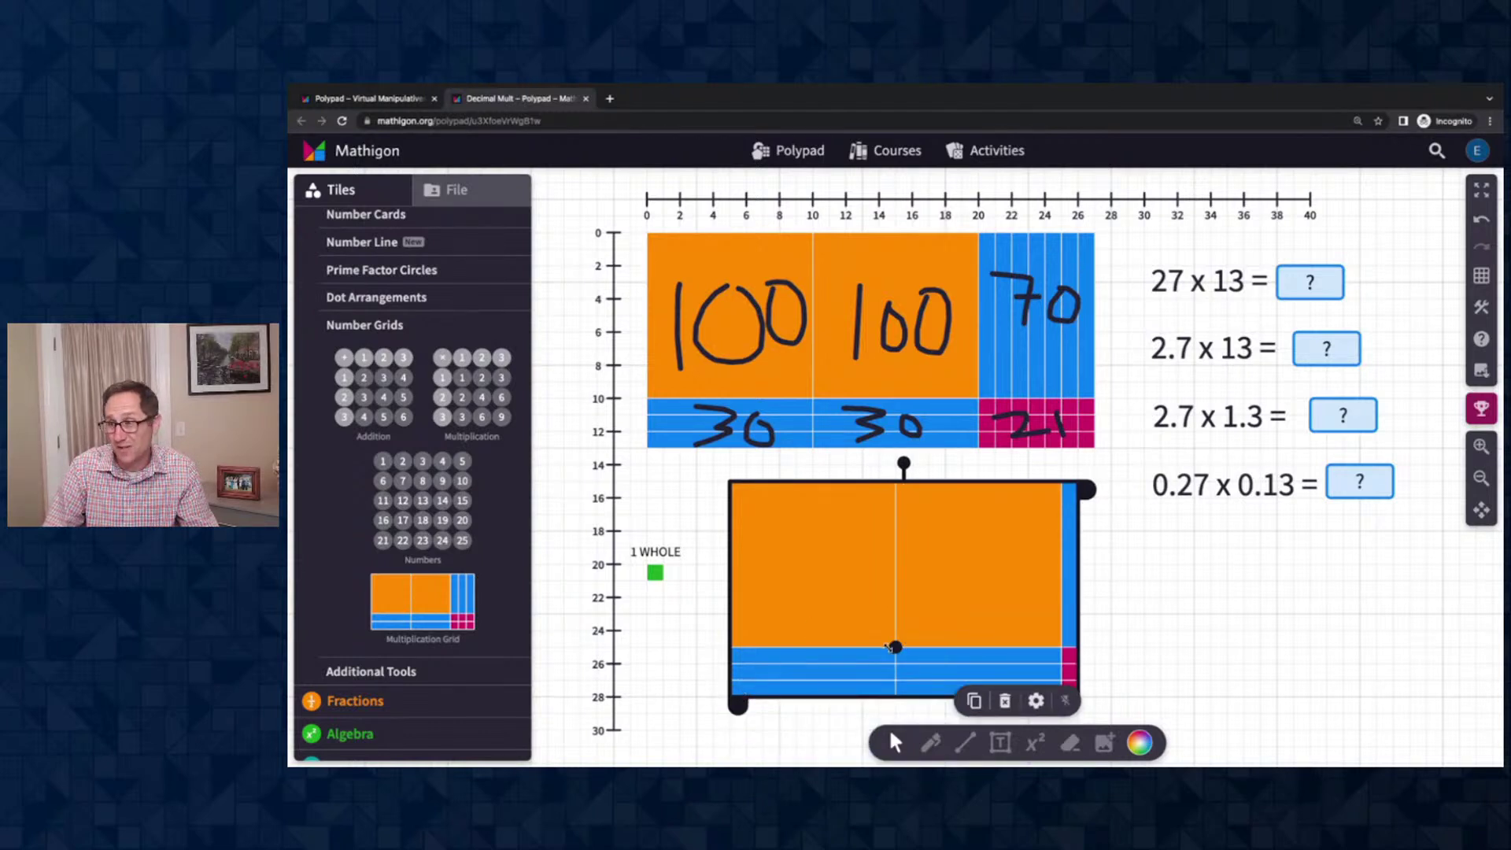
left_click_drag(897, 647, 835, 582)
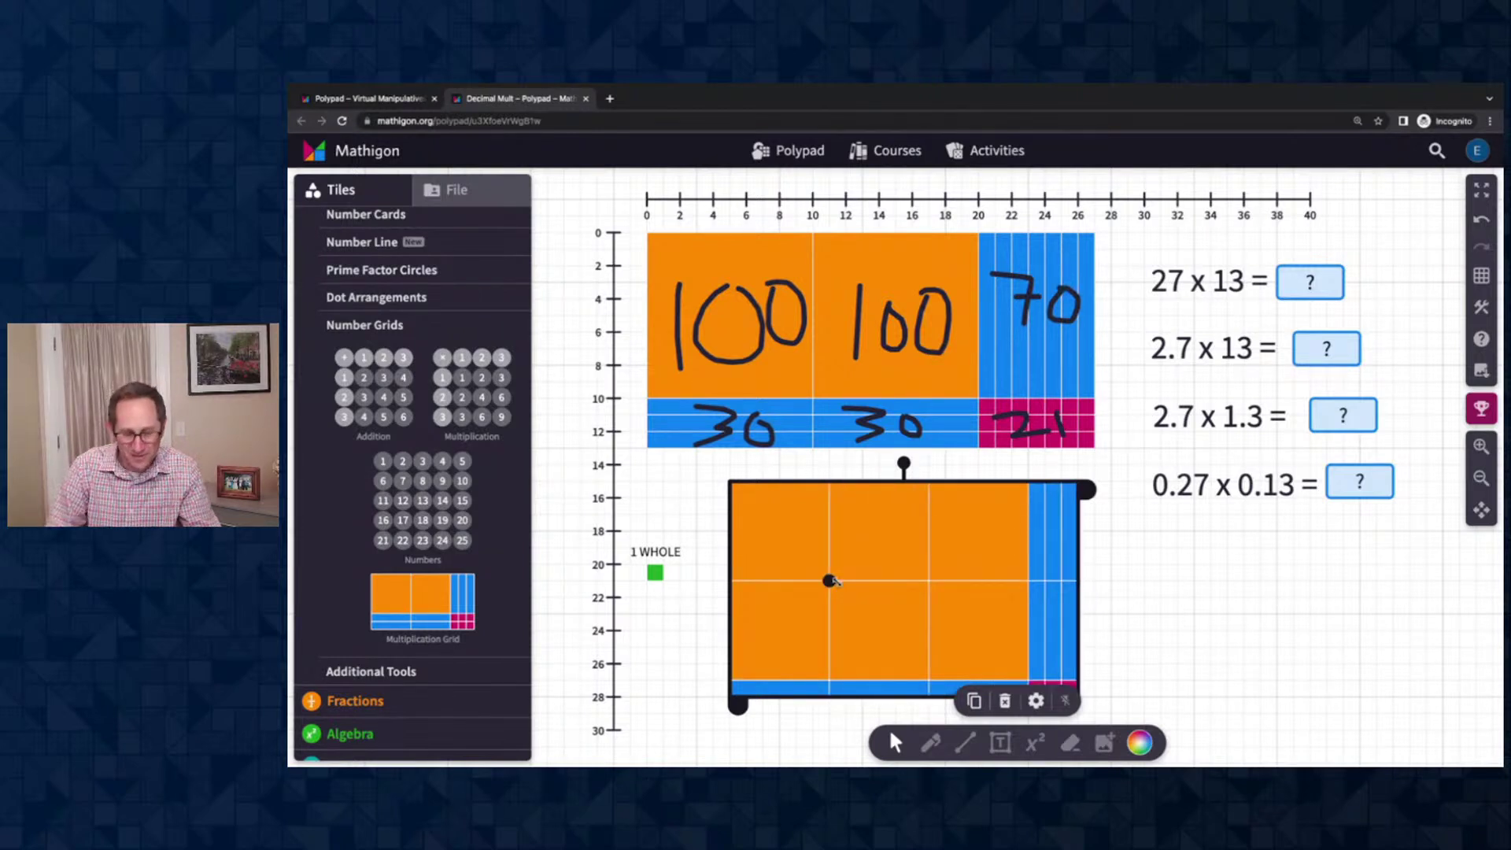
key("Delete")
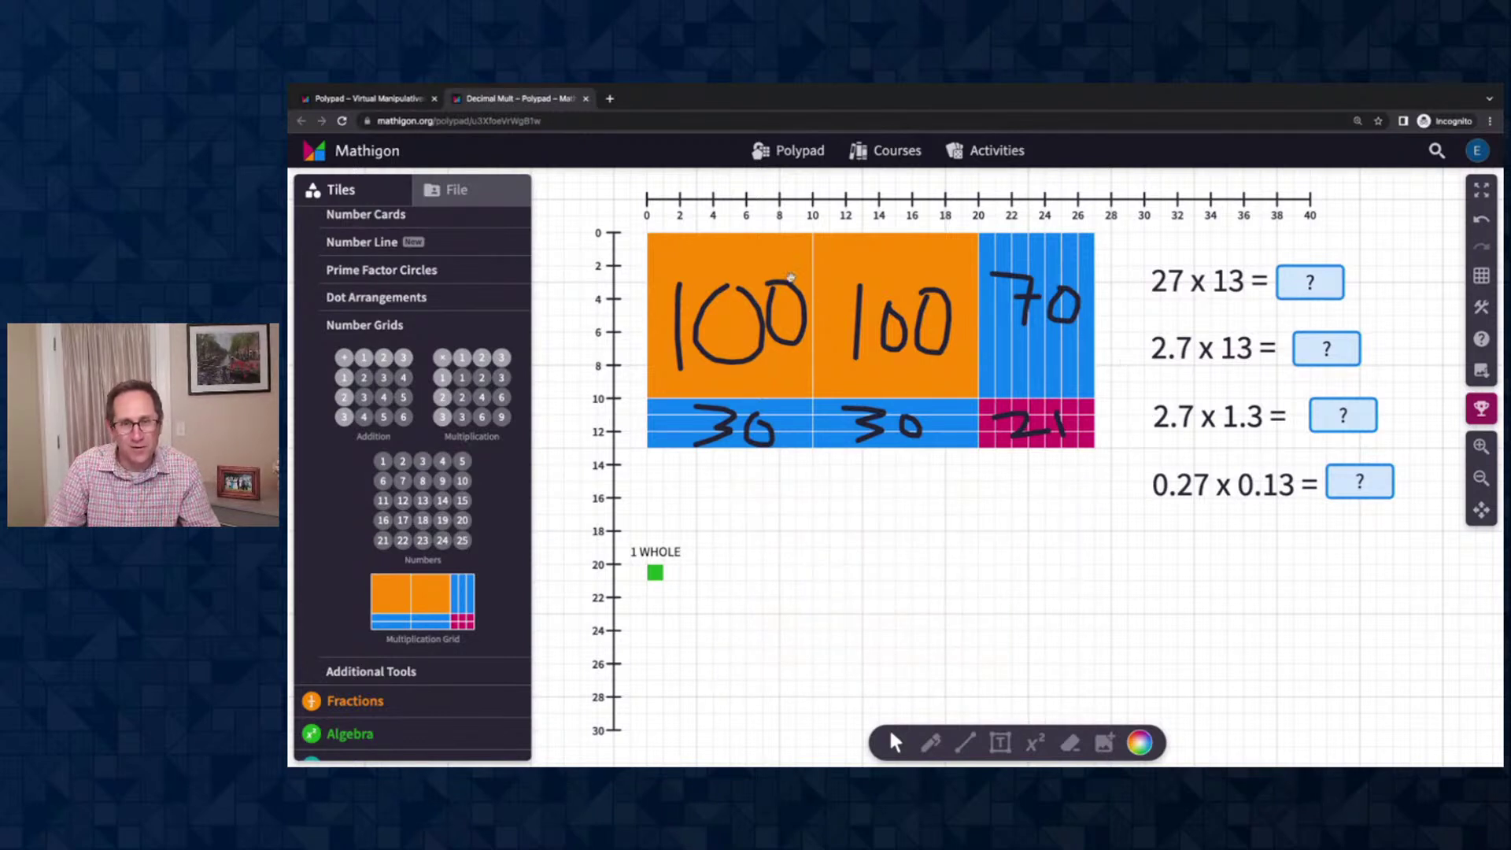
Try 350 as an incorrect answer to 27 x 13, and correct it to 351
left_click(1323, 279)
type("351")
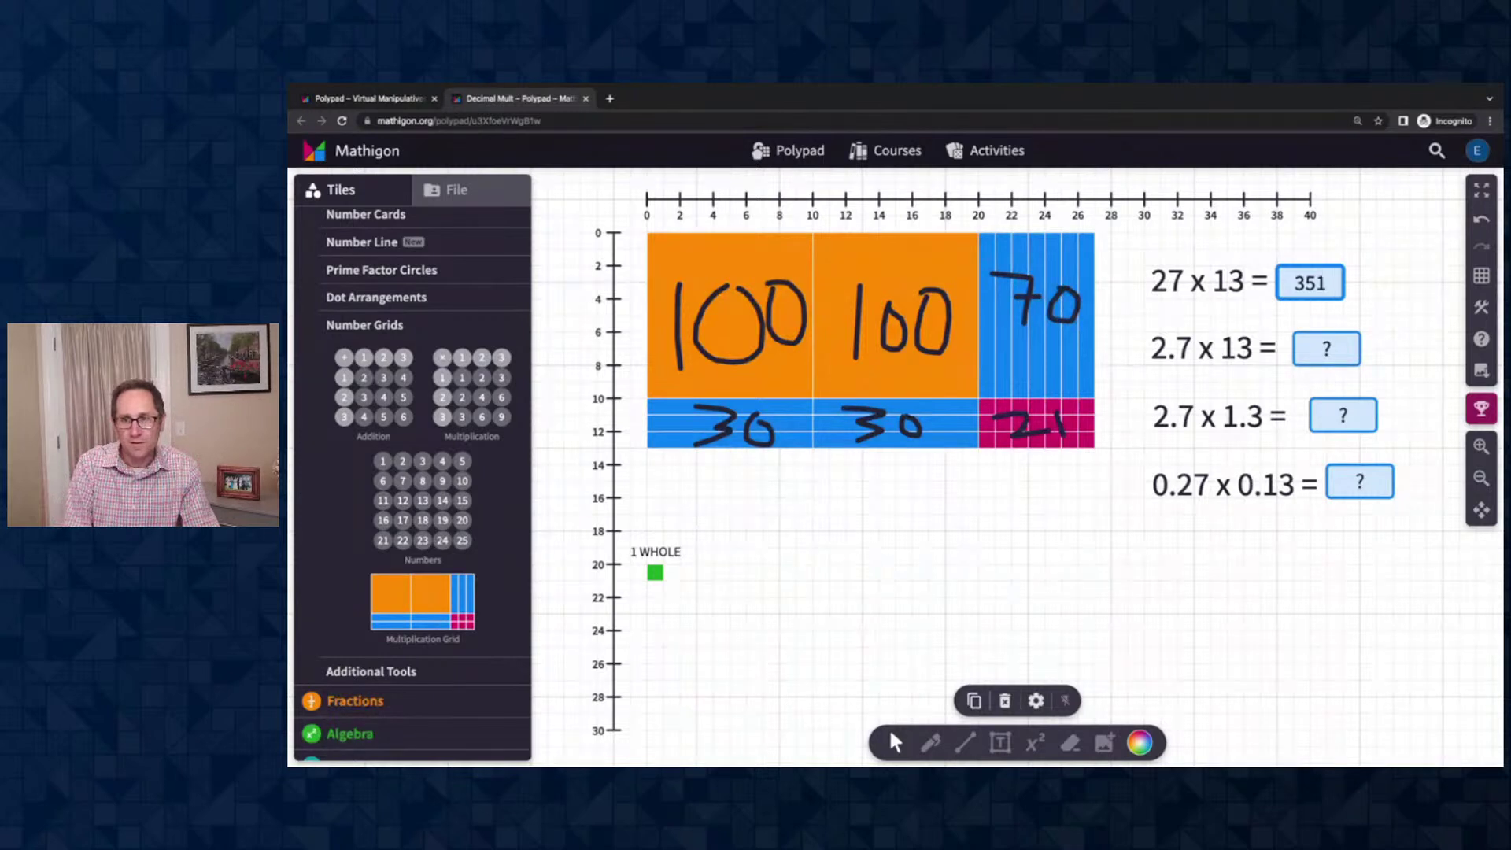
key("BackSpace")
type("0")
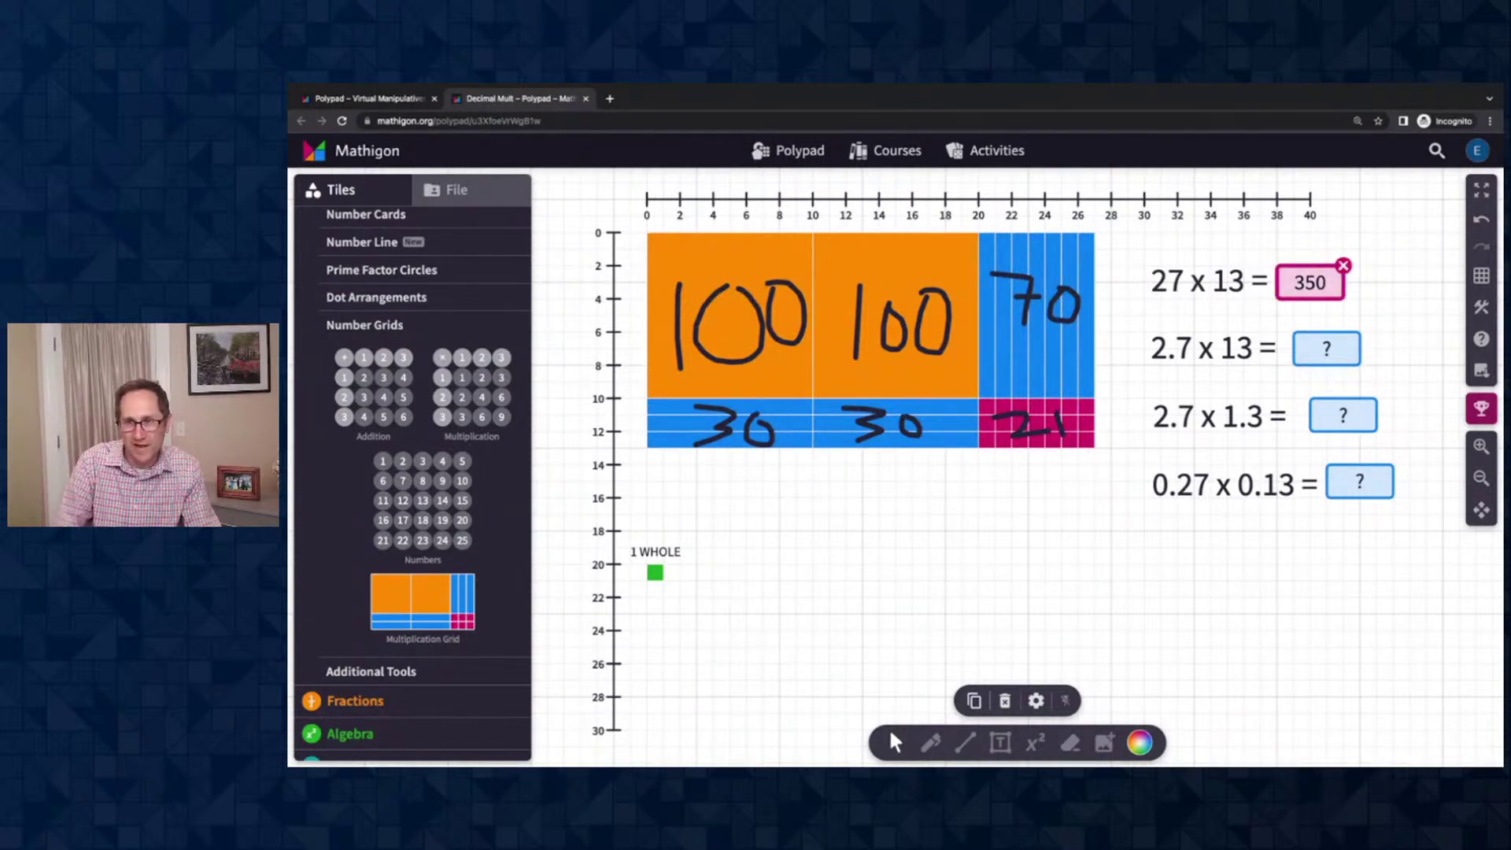
double_click(1315, 291)
type("351")
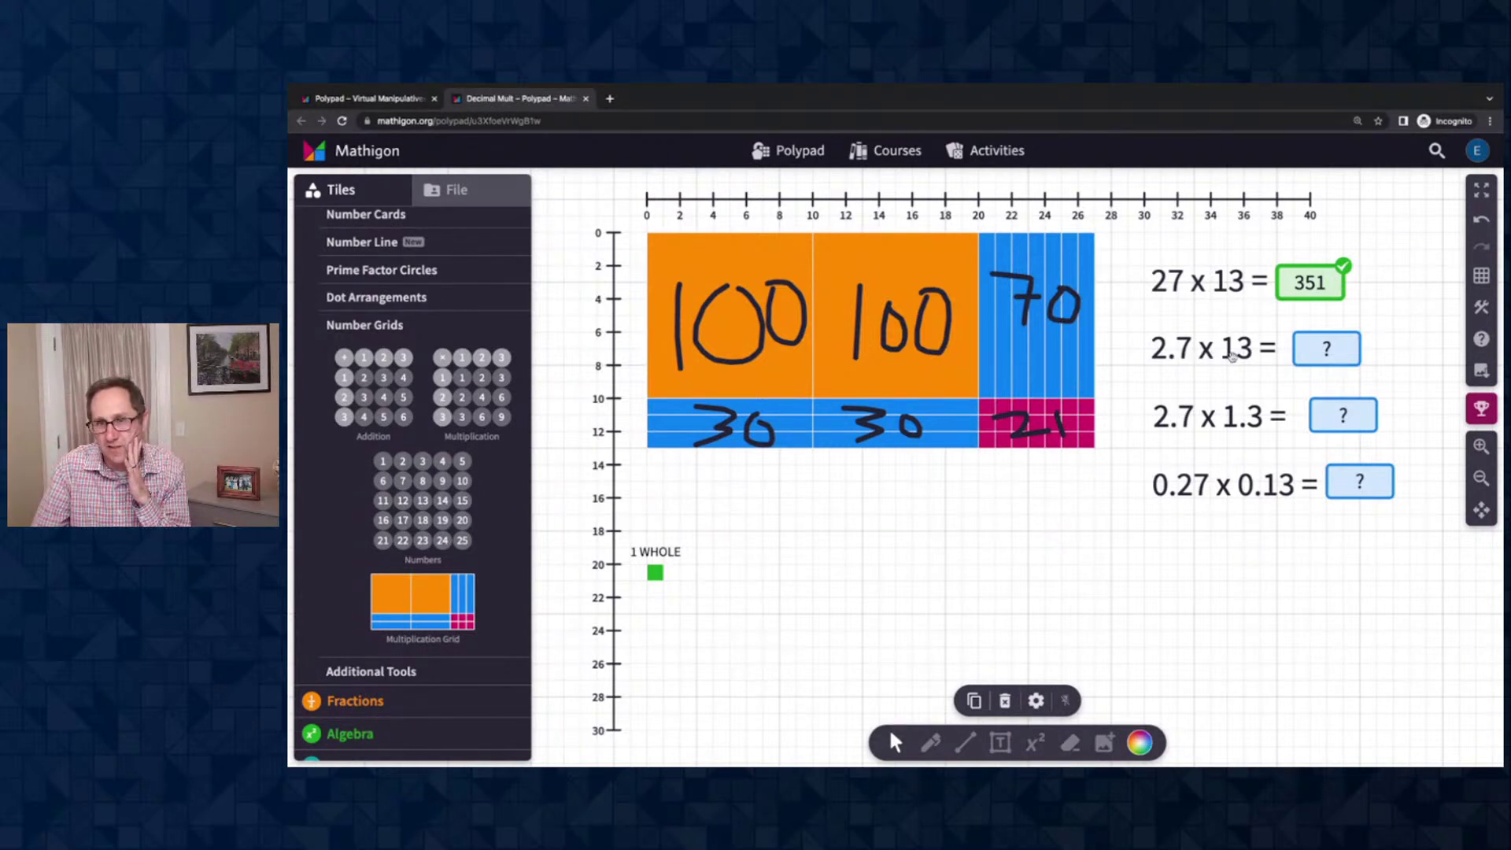
Set the step of the horizontal number line above the multiplication grid to 0.2
left_click(934, 203)
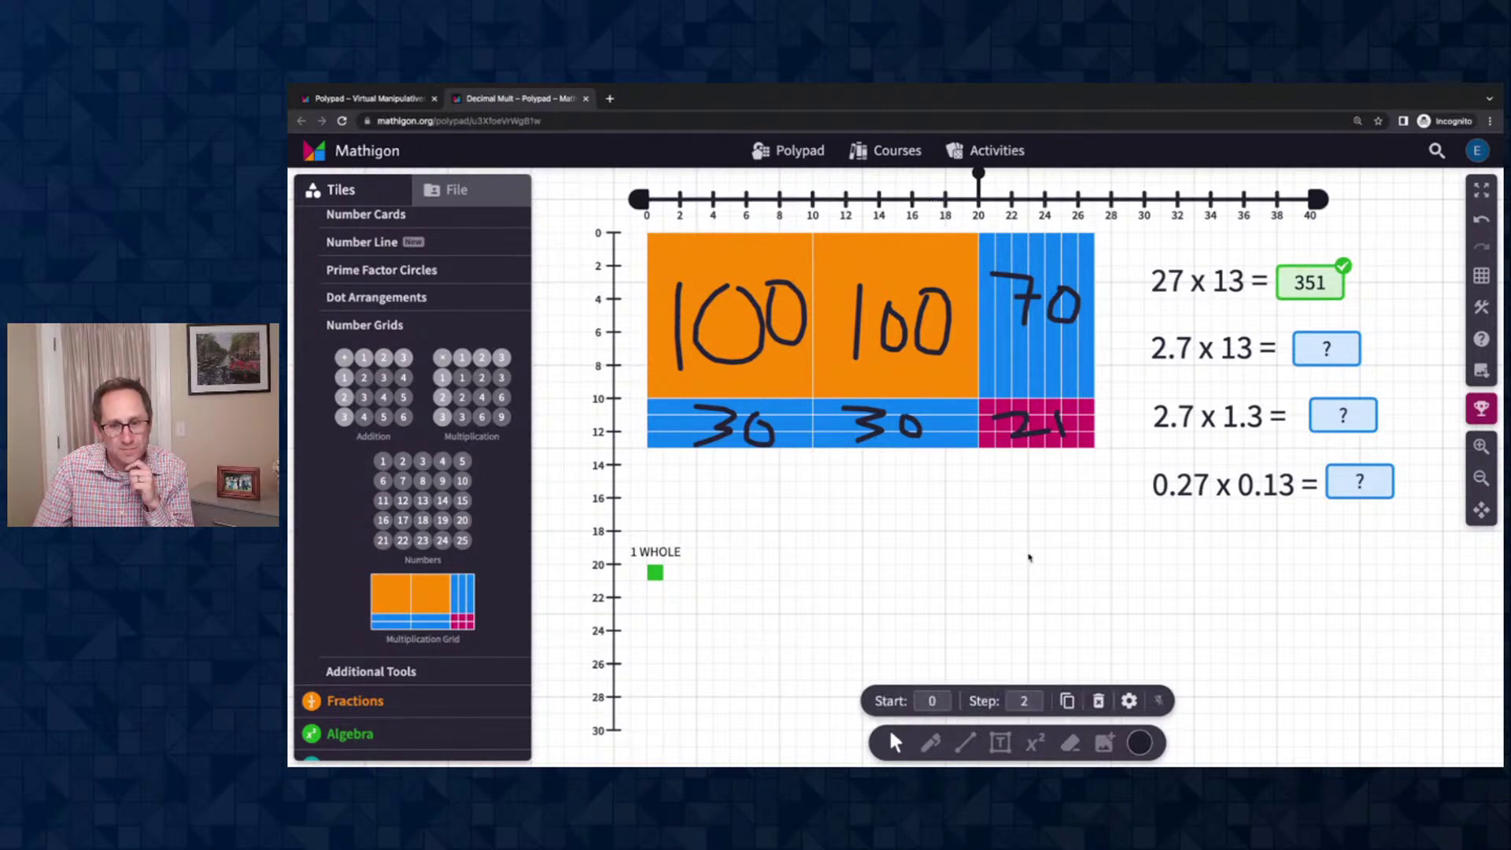
left_click(1130, 700)
left_click(927, 593)
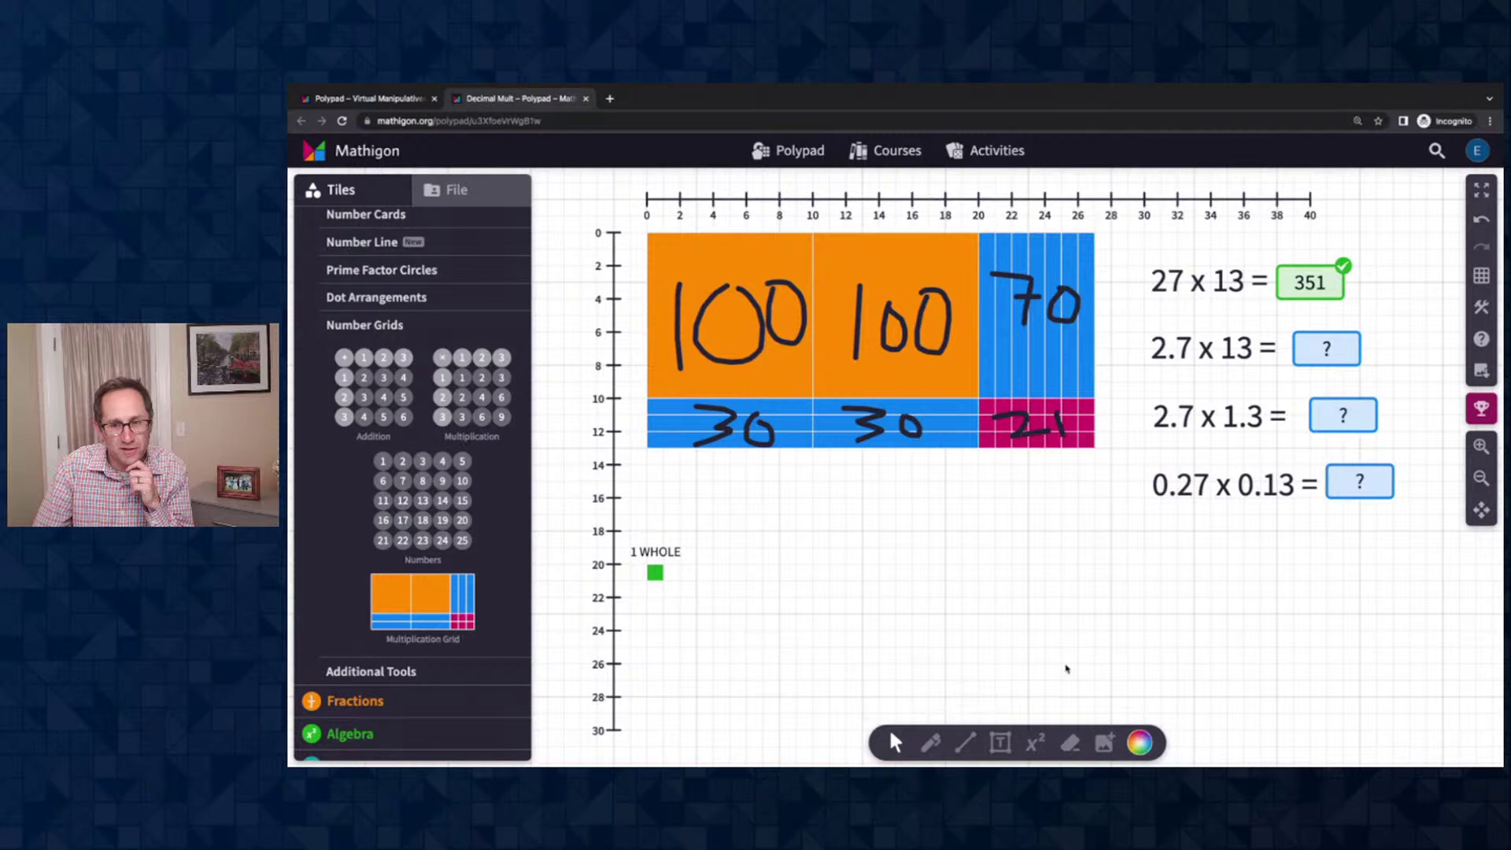
left_click(955, 201)
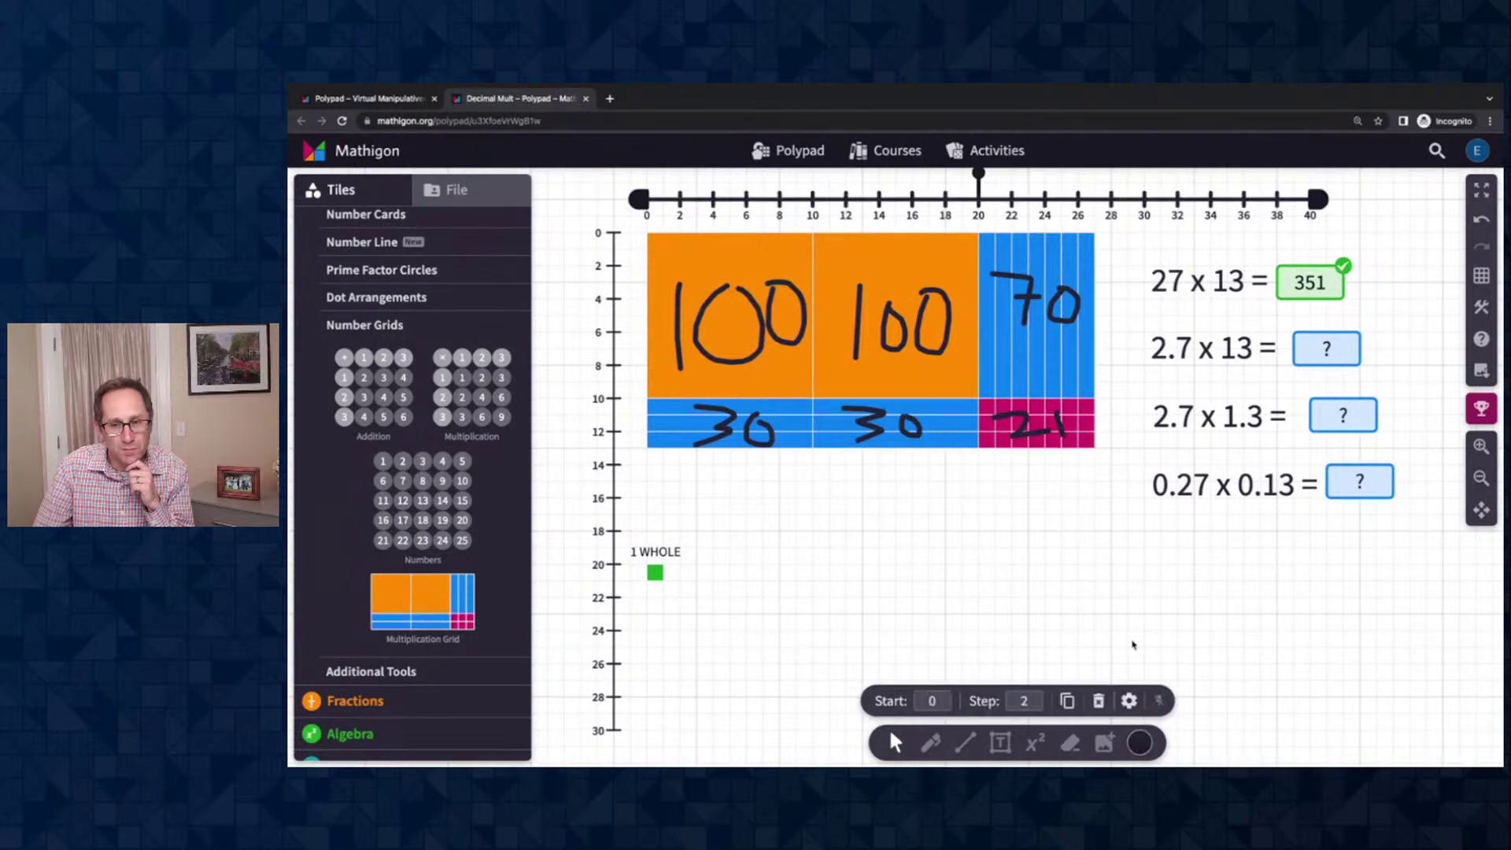
left_click(1158, 700)
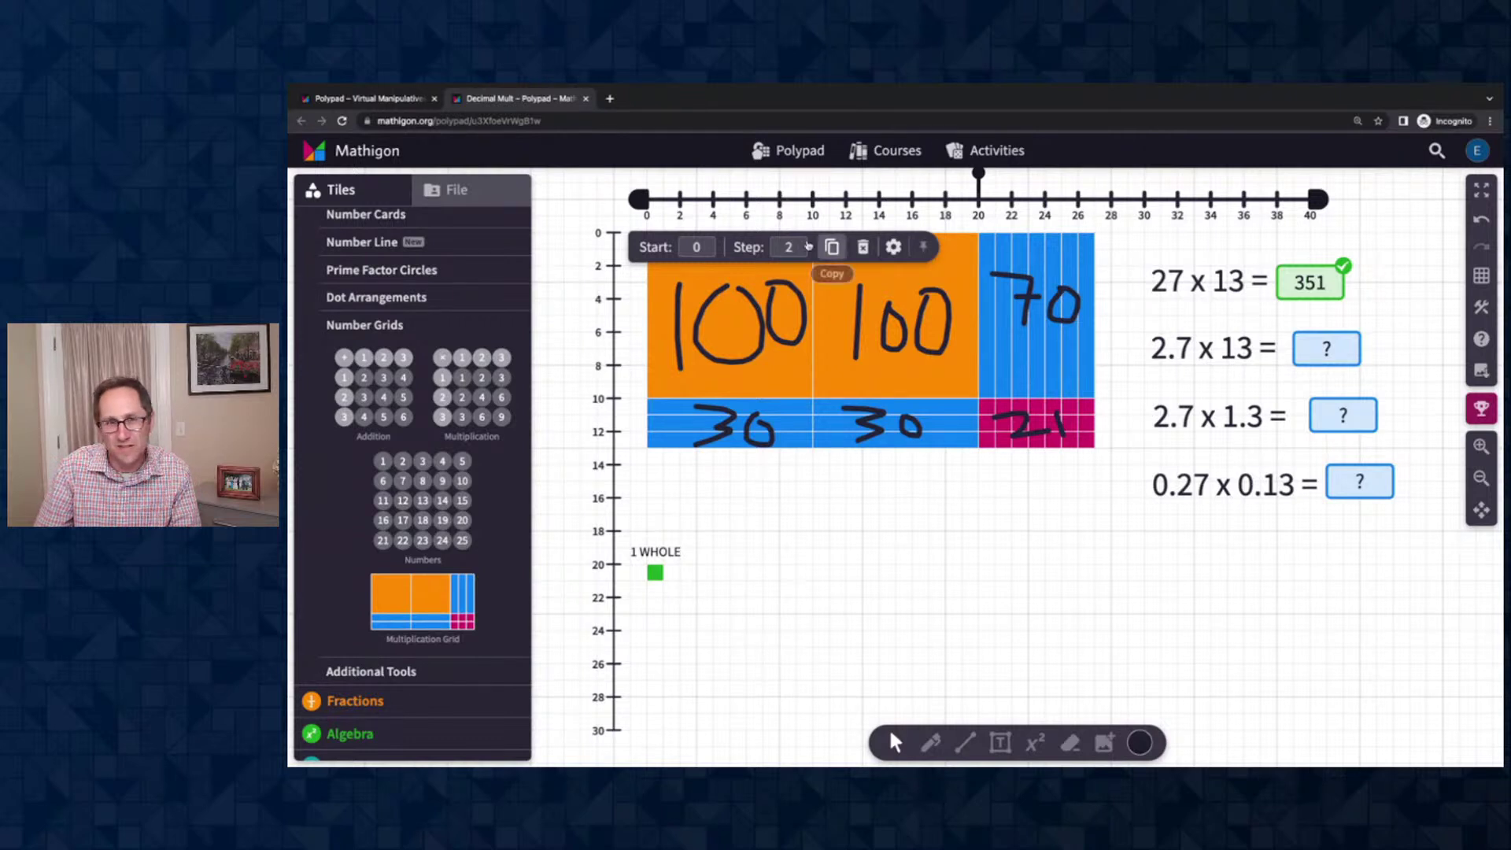
left_click(777, 247)
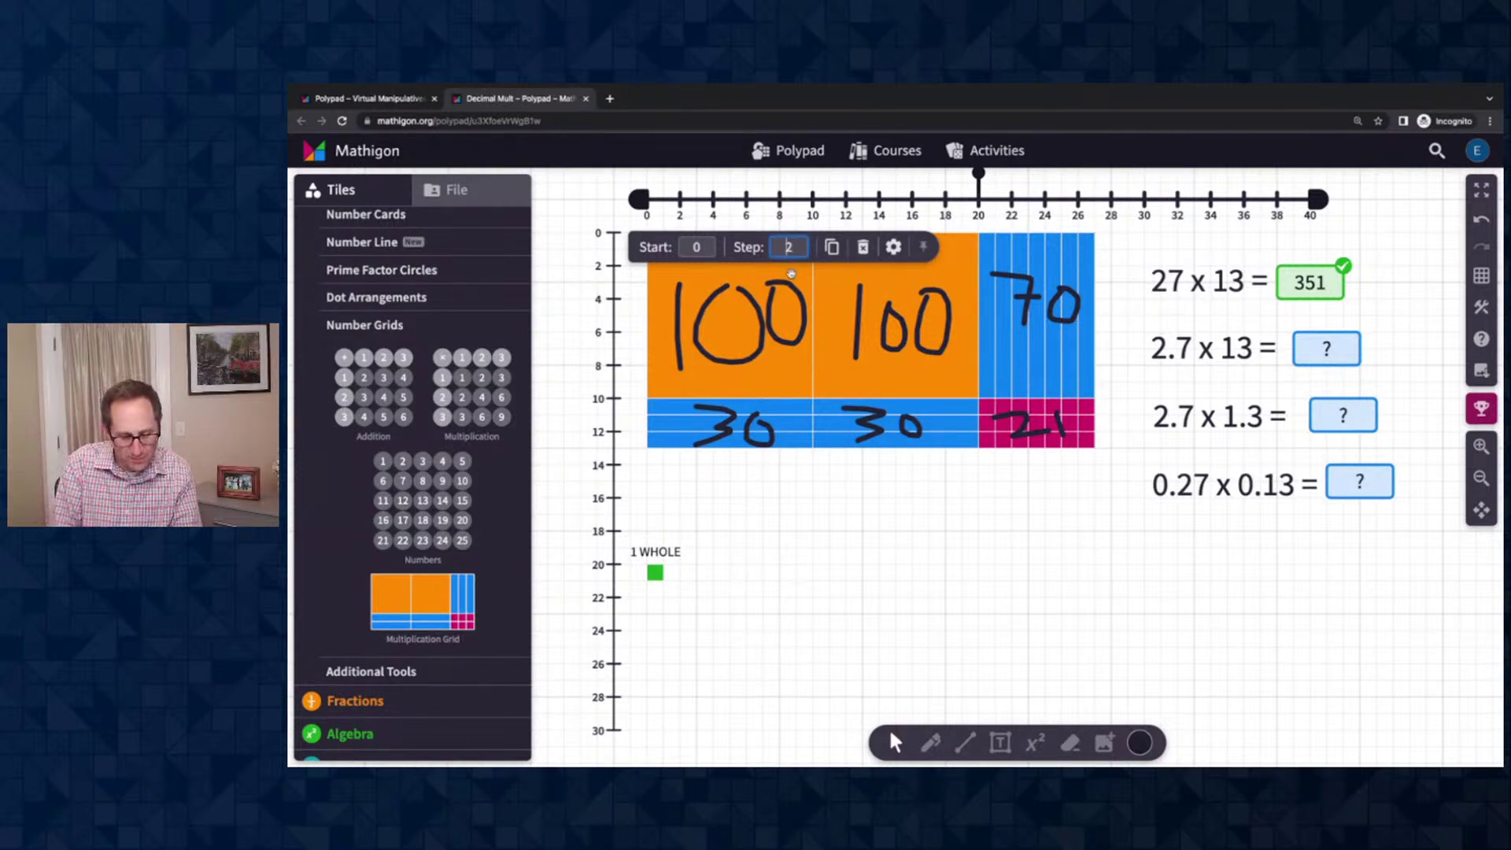
type("1")
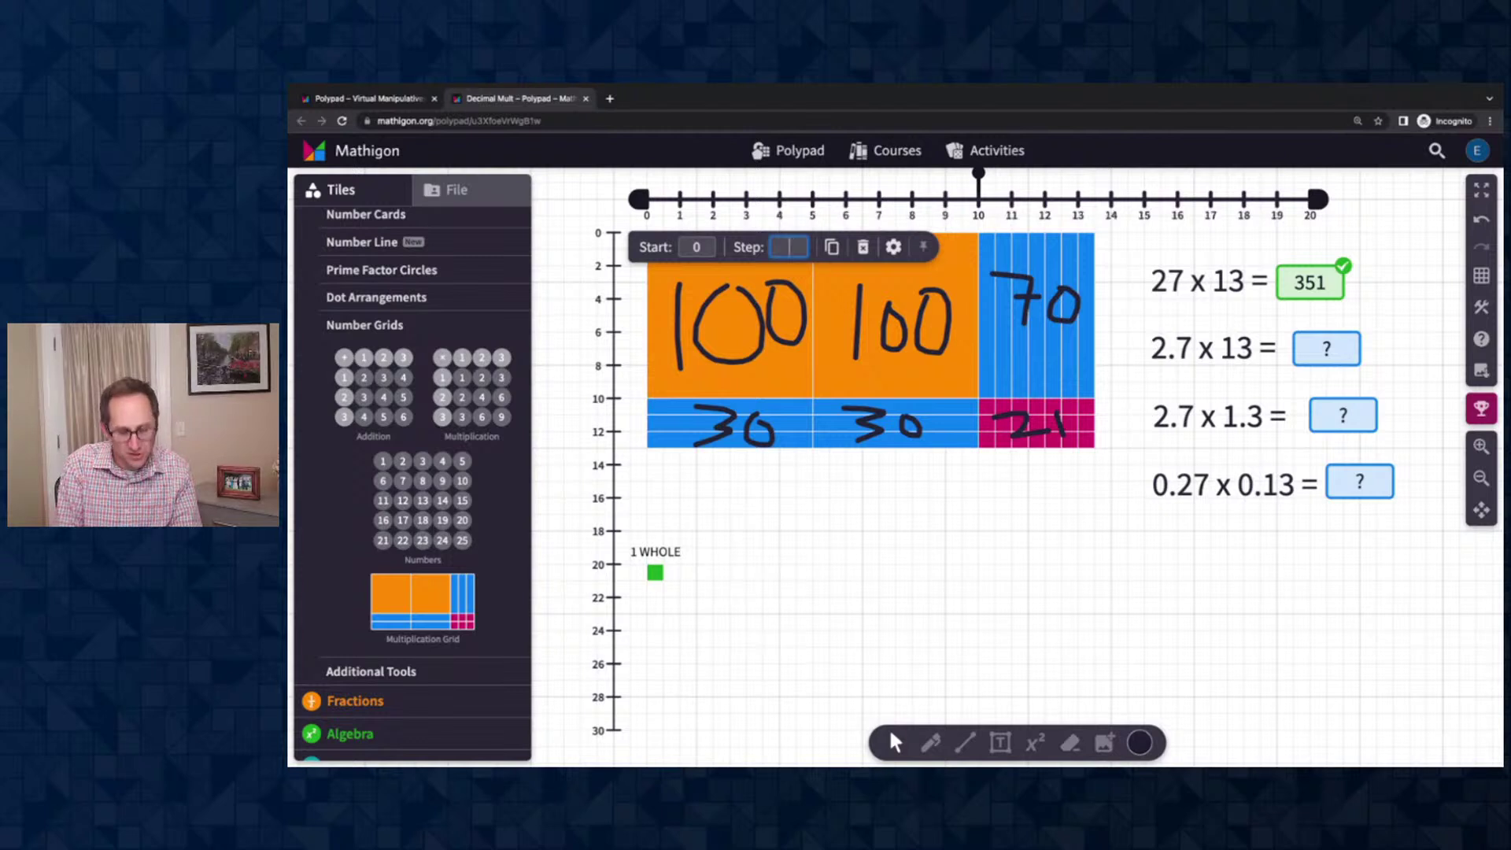
type("0.2")
left_click(765, 534)
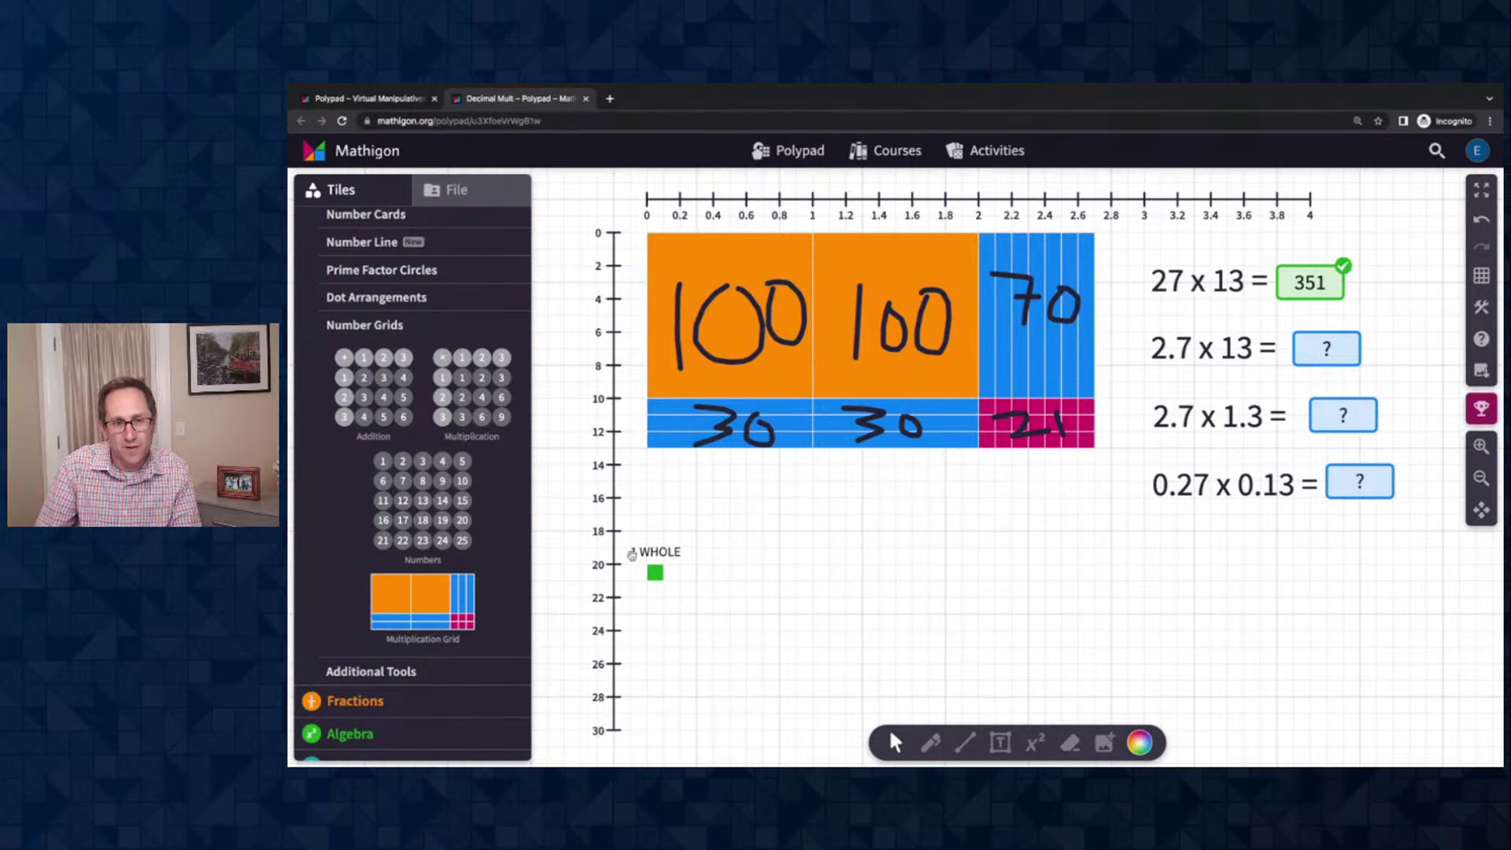
Unlock the small green whole tile and move it onto the upper-left corner of the multiplication grid
left_click(655, 572)
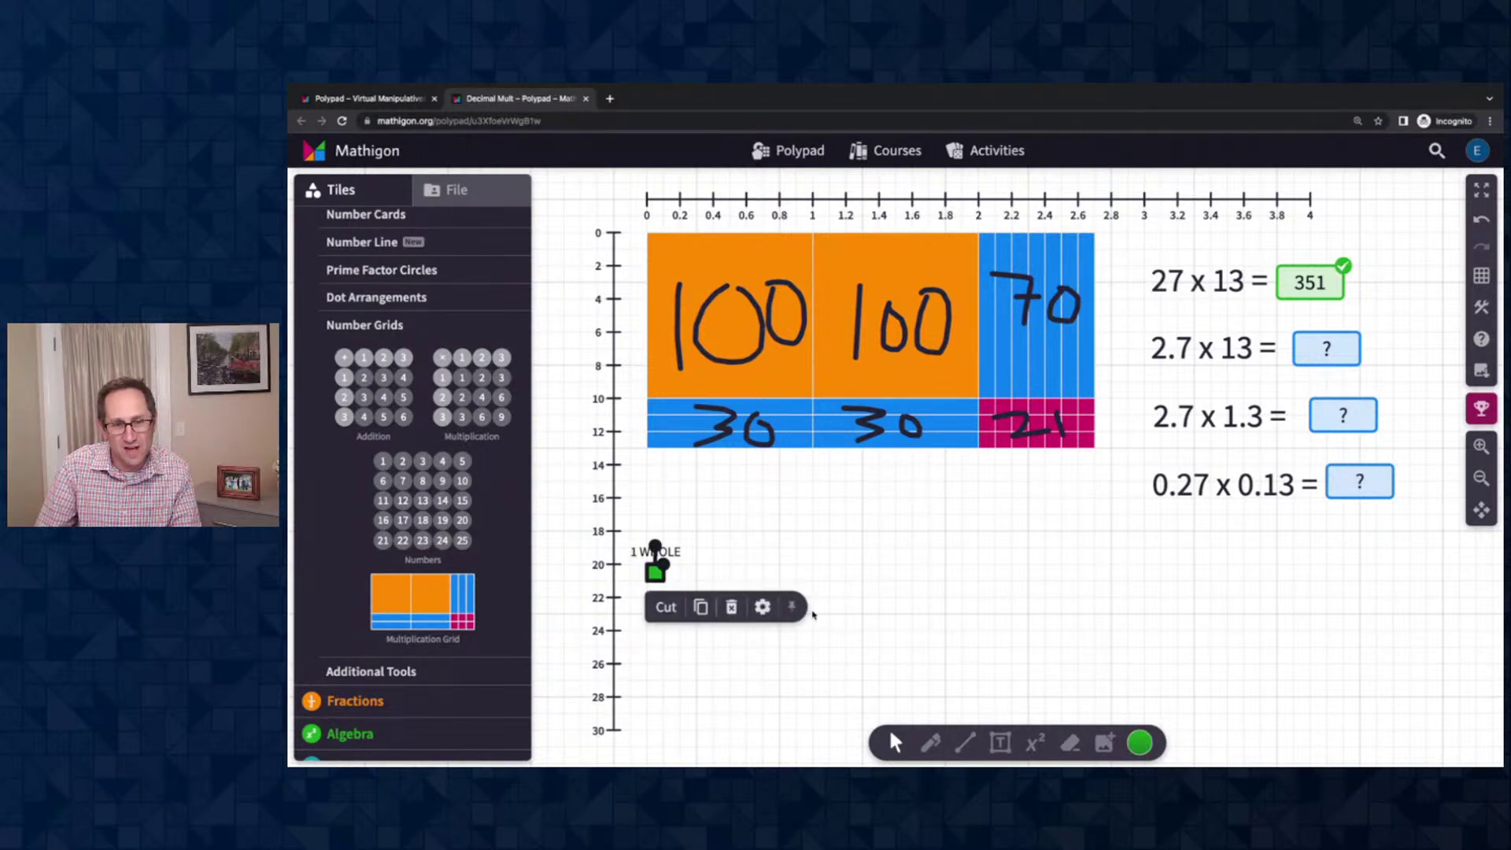
left_click(791, 607)
left_click_drag(656, 573, 657, 246)
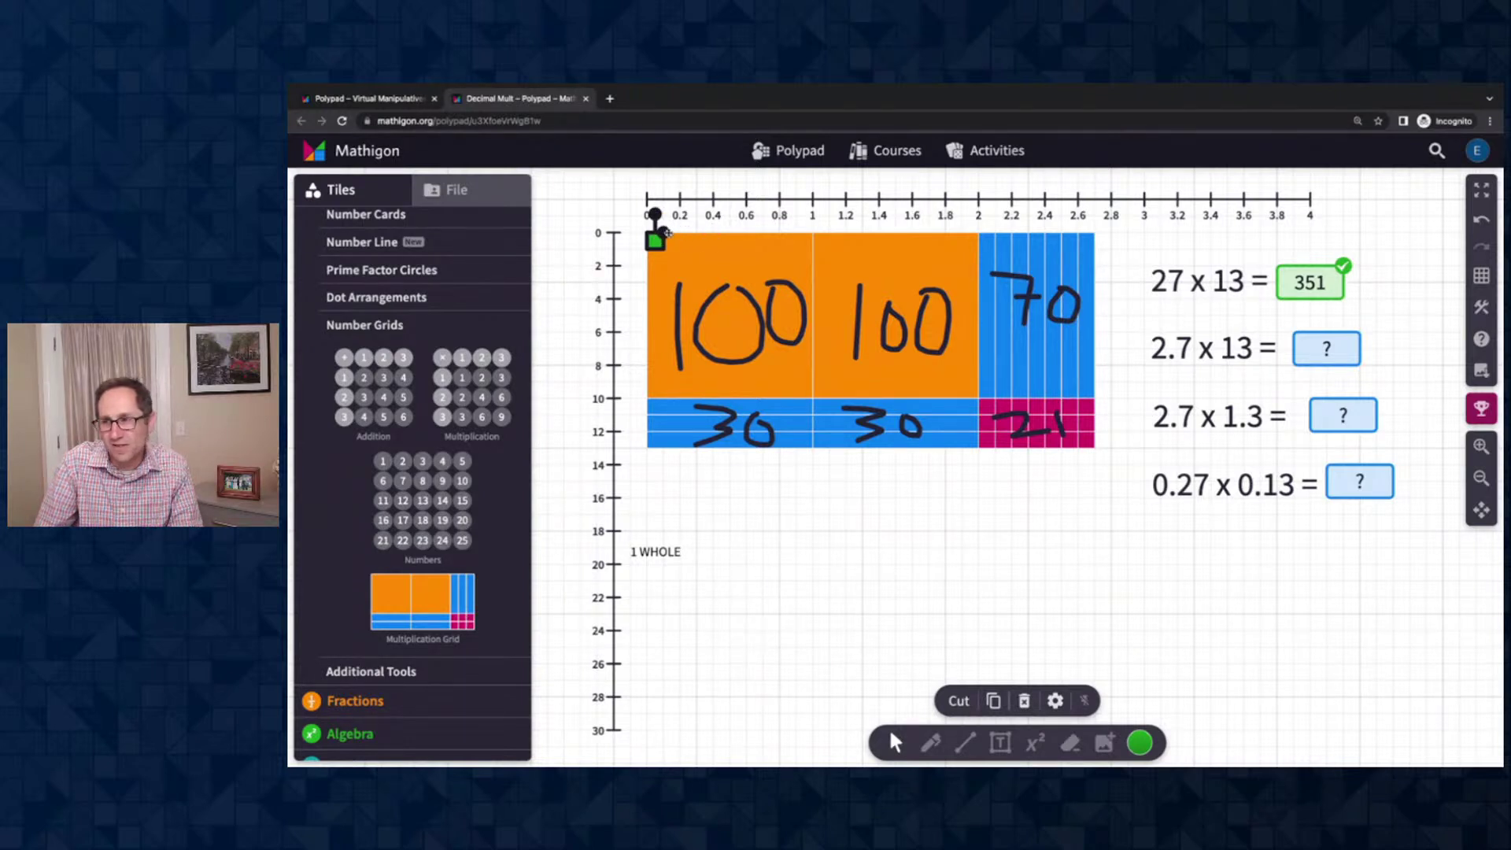
mouse_move(663, 231)
left_mouse_down()
mouse_move(712, 232)
mouse_move(664, 232)
left_mouse_up()
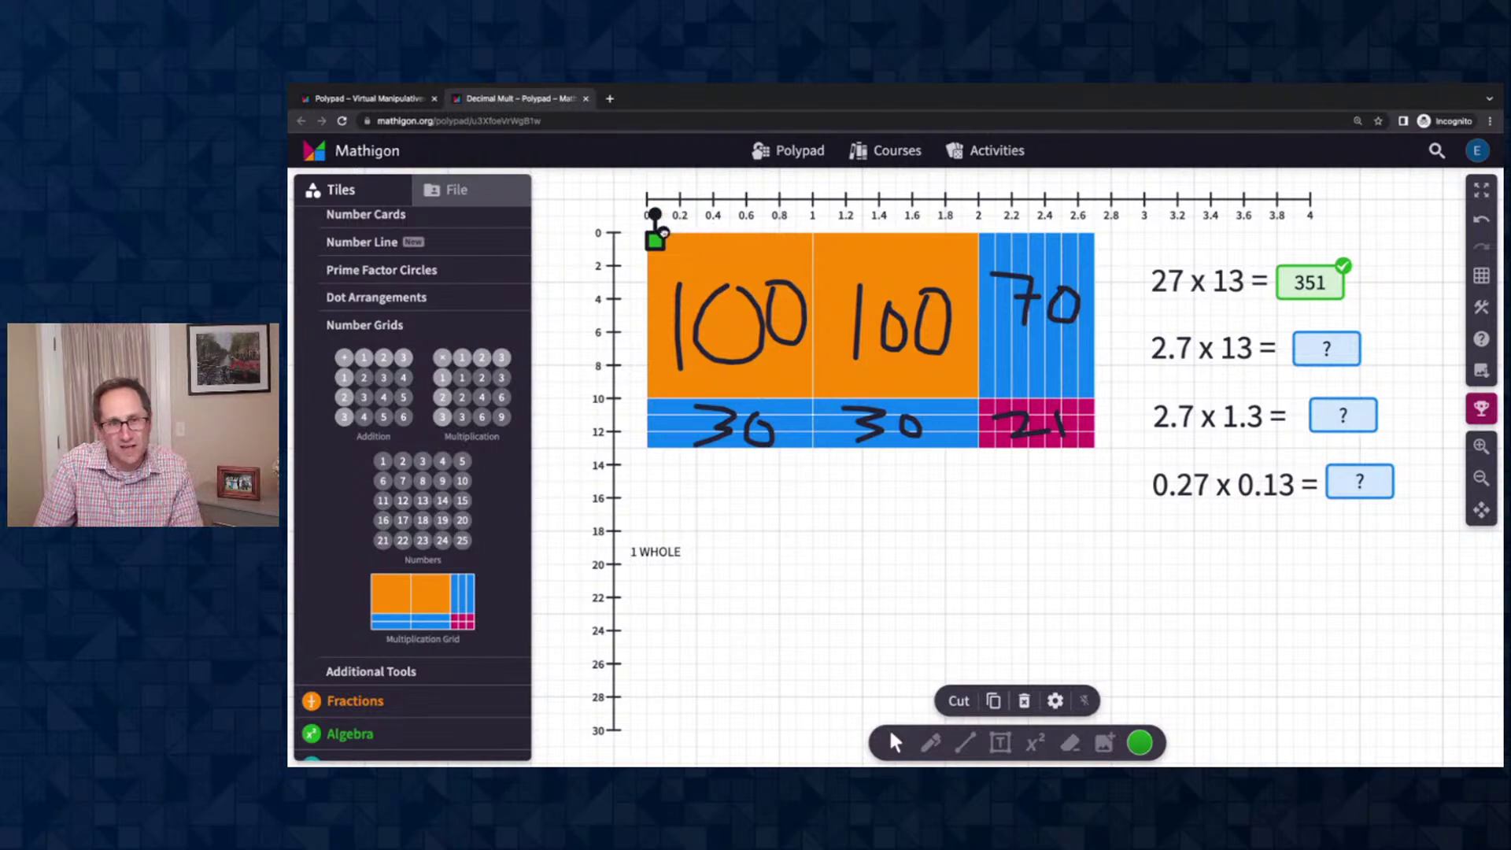
Add a blue rectangle from the polygon tiles below the multiplication grid, and delete it
left_click(364, 201)
left_click(318, 206)
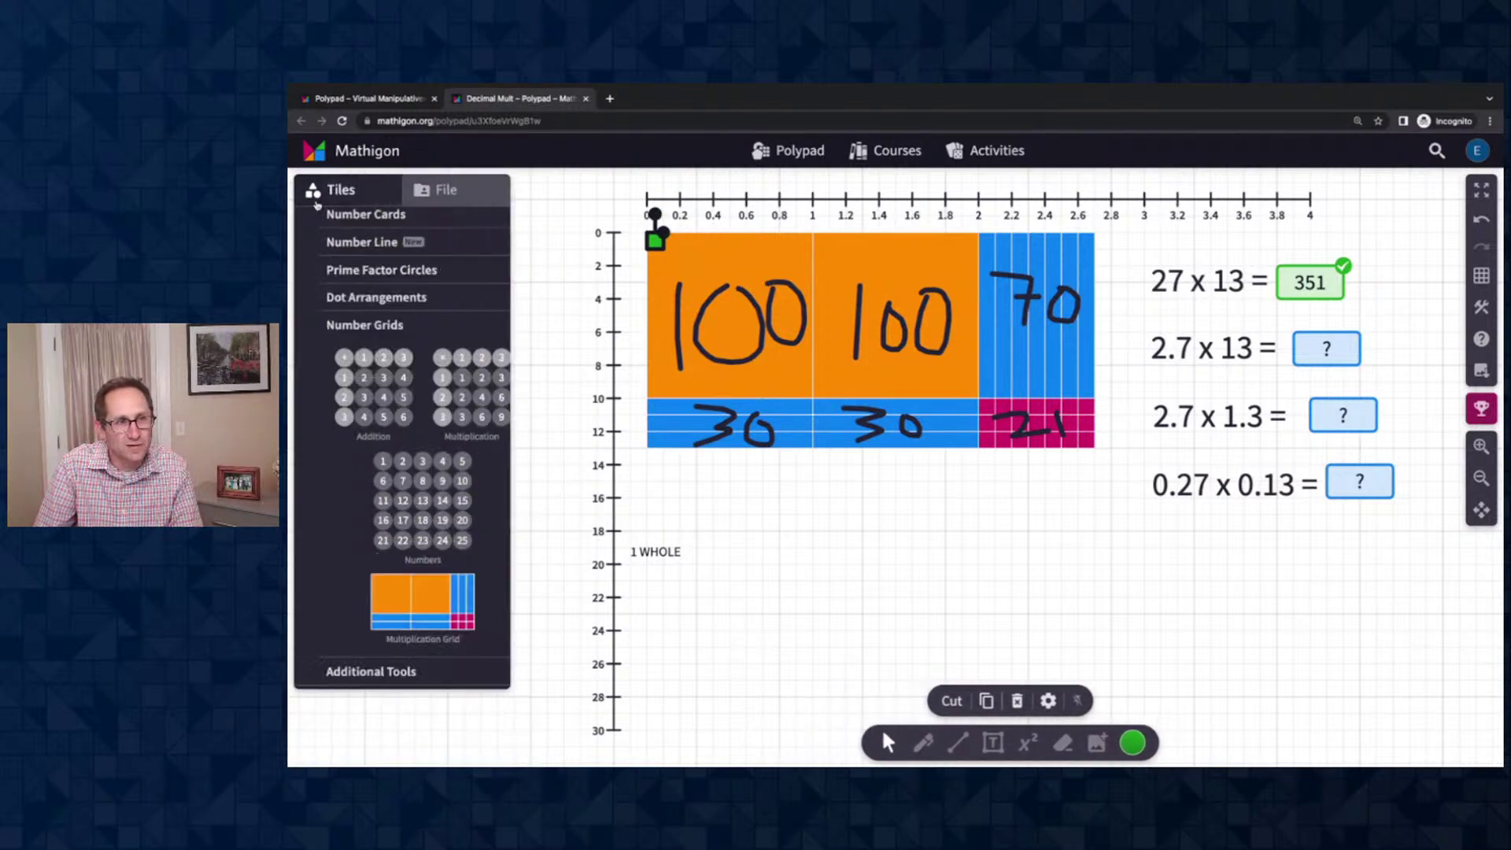
scroll(362, 236, "up", 2)
left_click(369, 229)
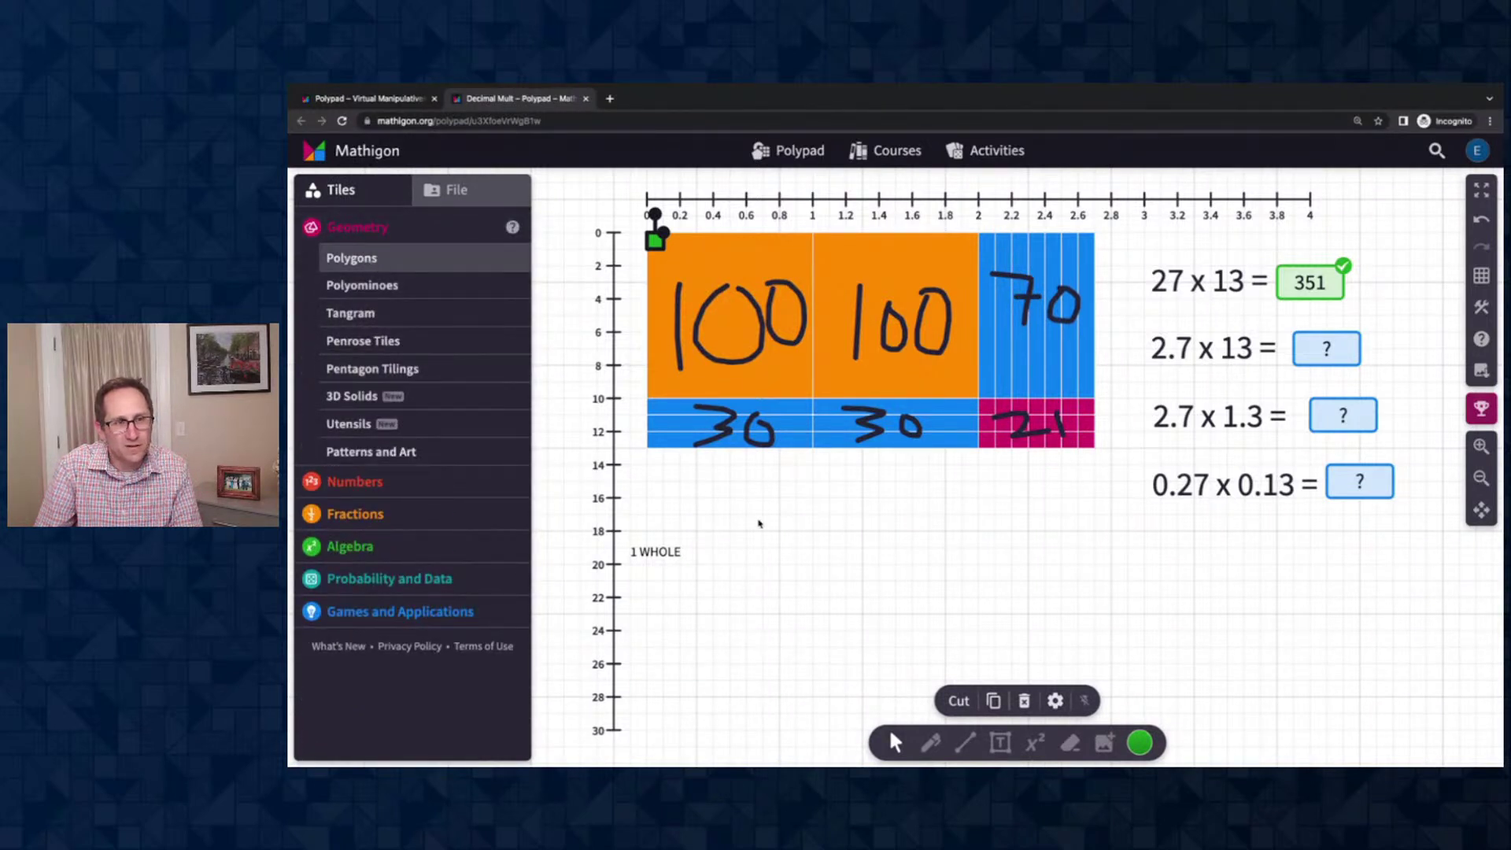
left_click(393, 262)
scroll(358, 472, "down", 3)
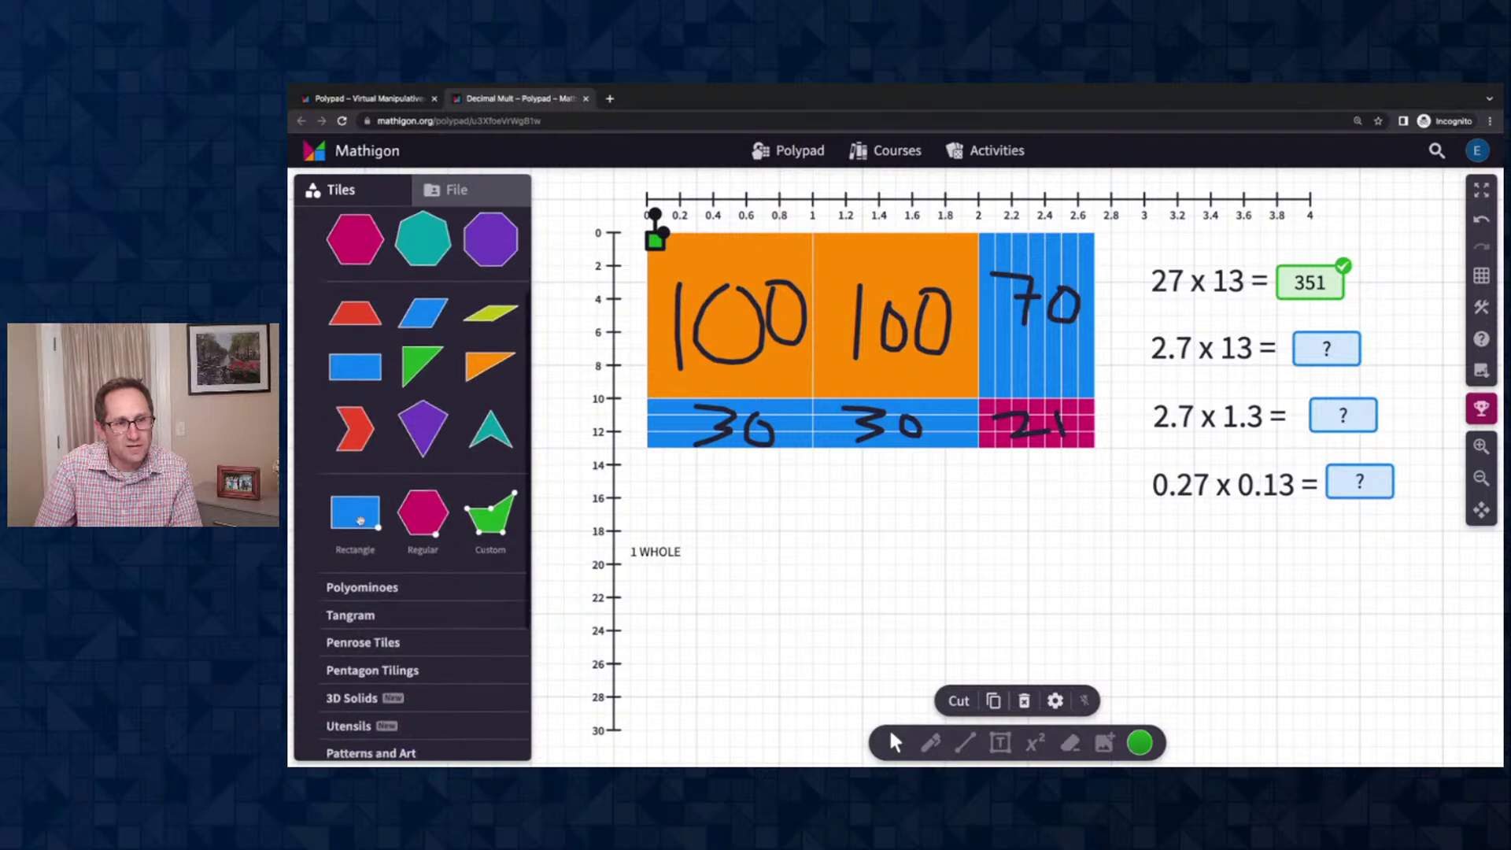
left_click_drag(357, 524, 912, 598)
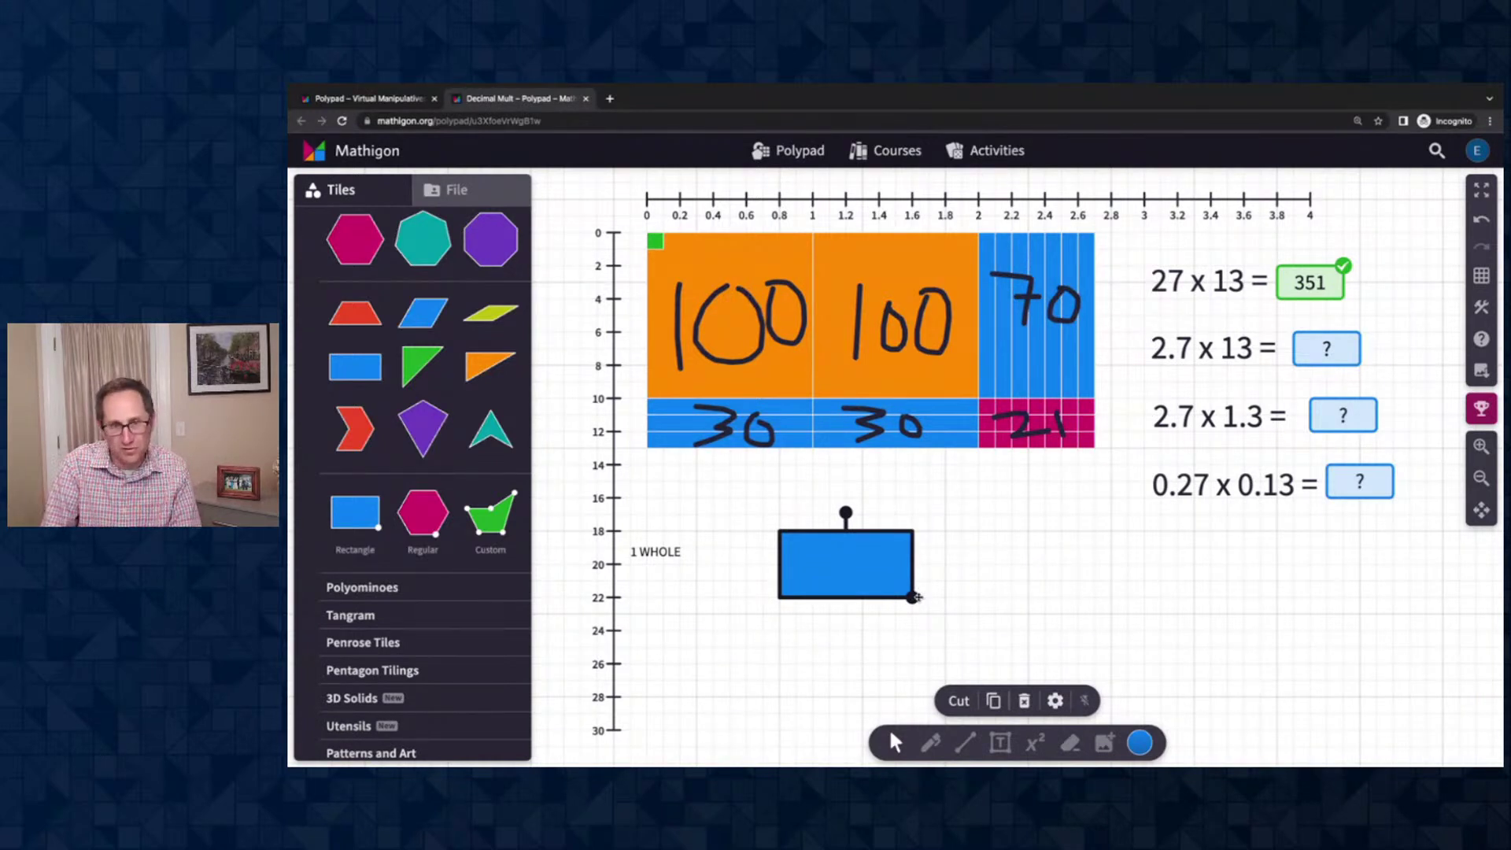
key("Delete")
Stretch the green tile to 1 unit wide along the horizontal number line, and set the multiplication grid to keep at back
left_click(660, 244)
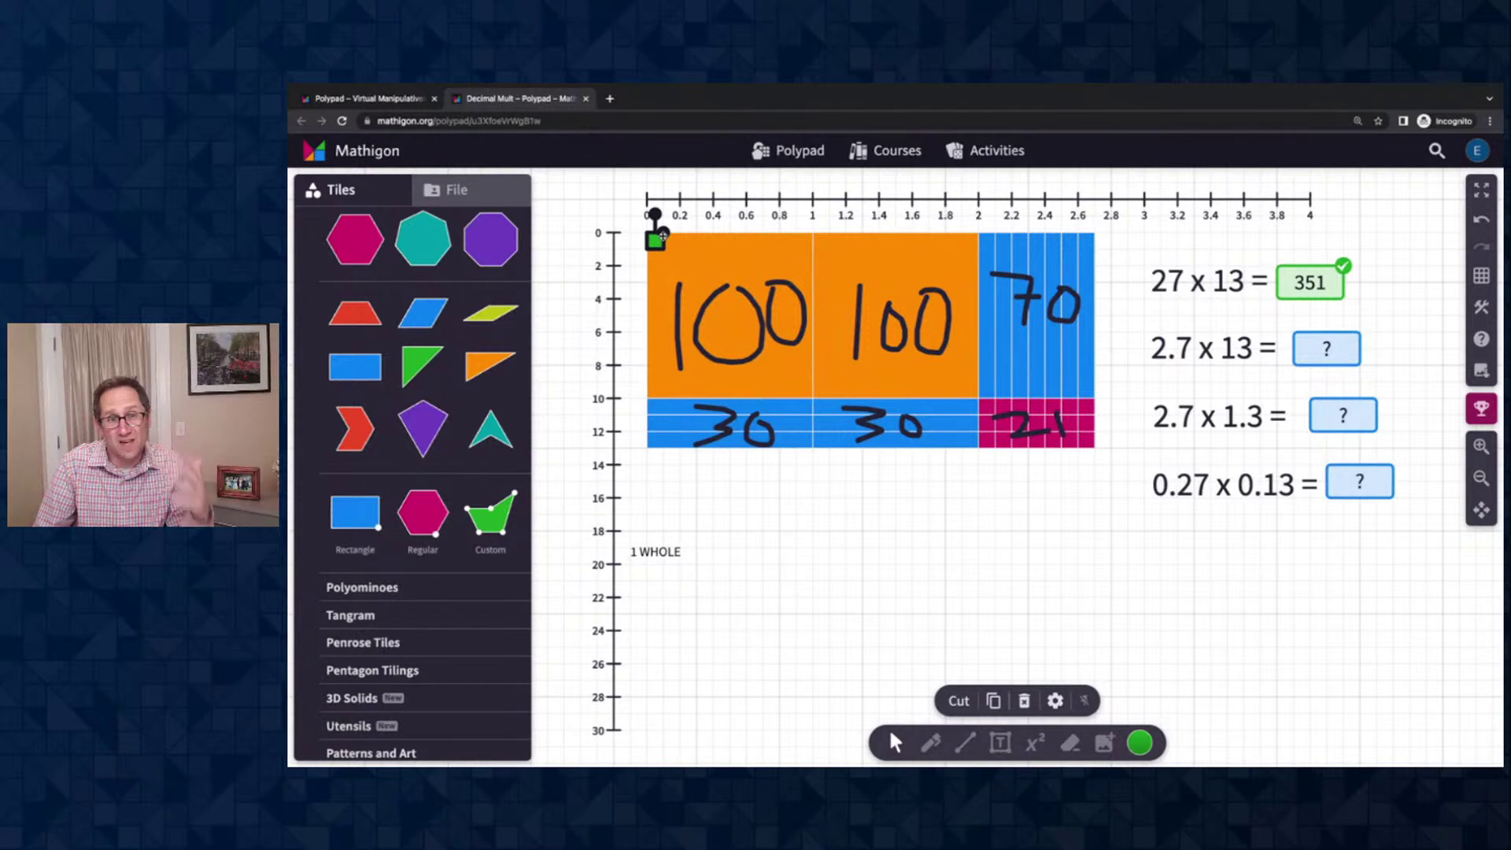
left_click_drag(663, 233, 808, 234)
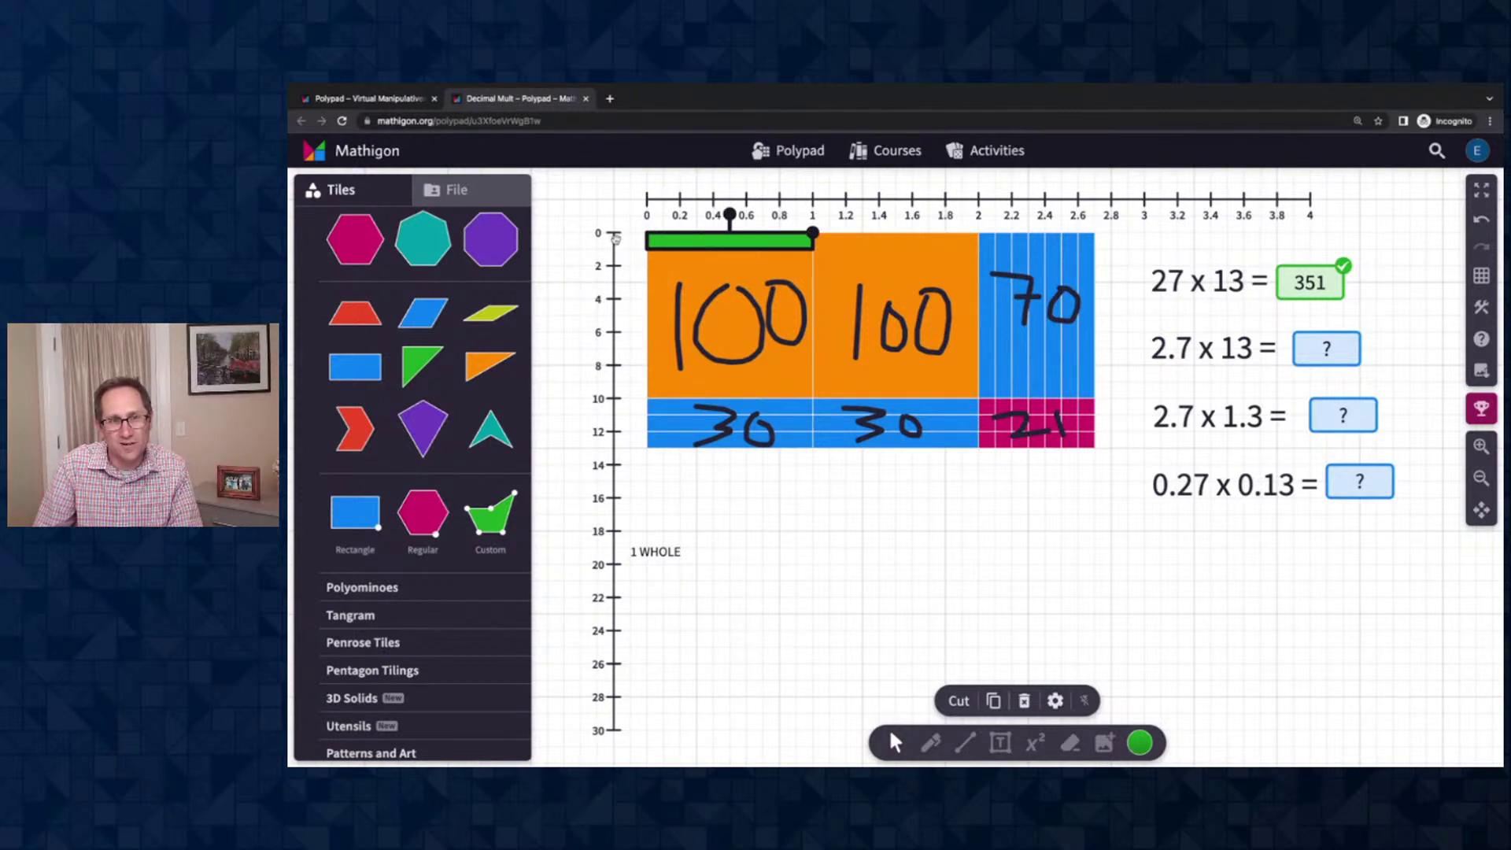
left_click(740, 263)
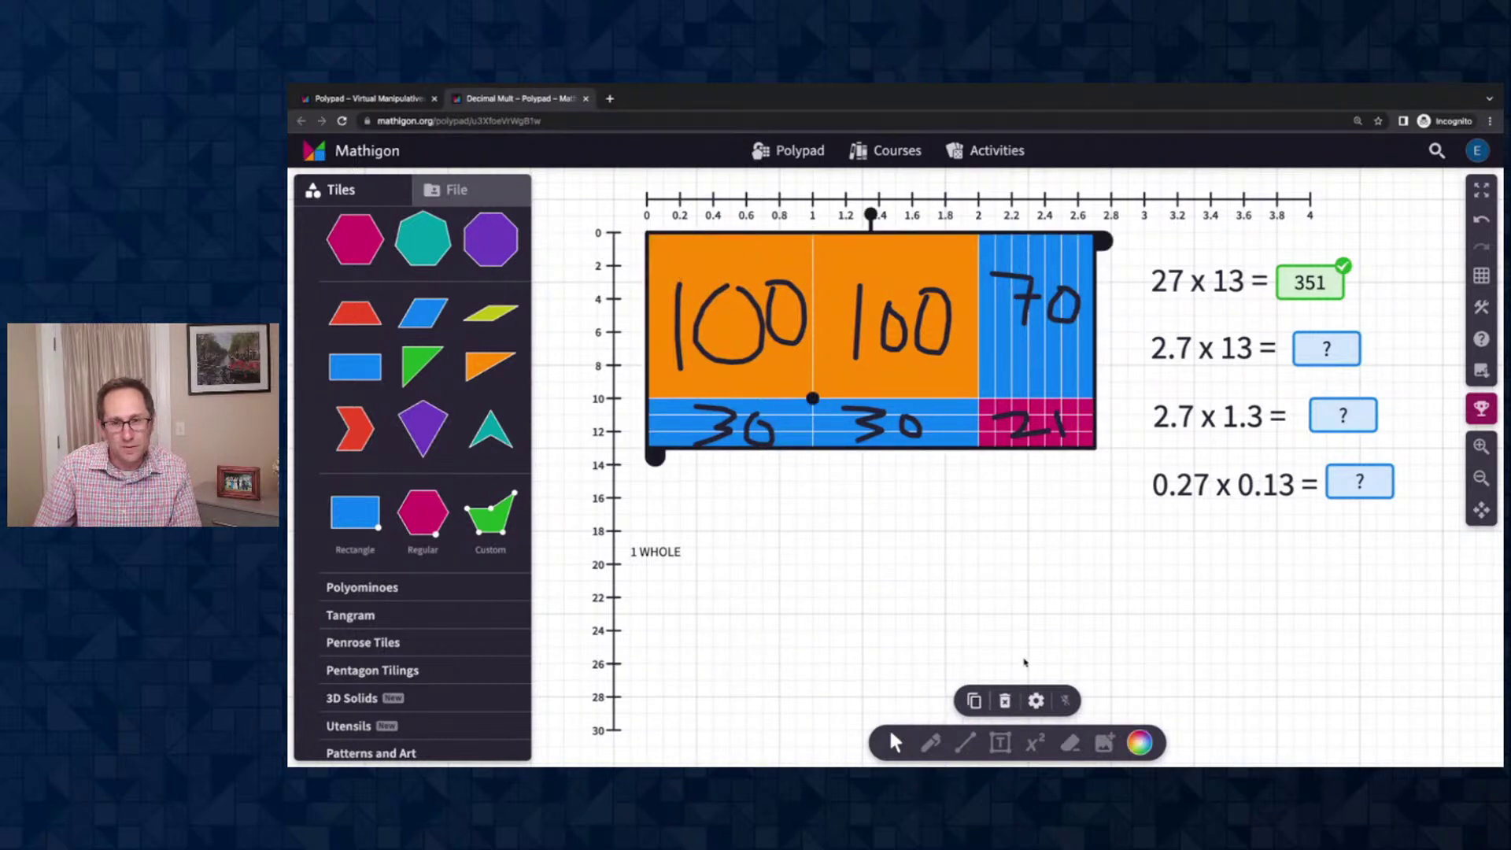
left_click(1035, 701)
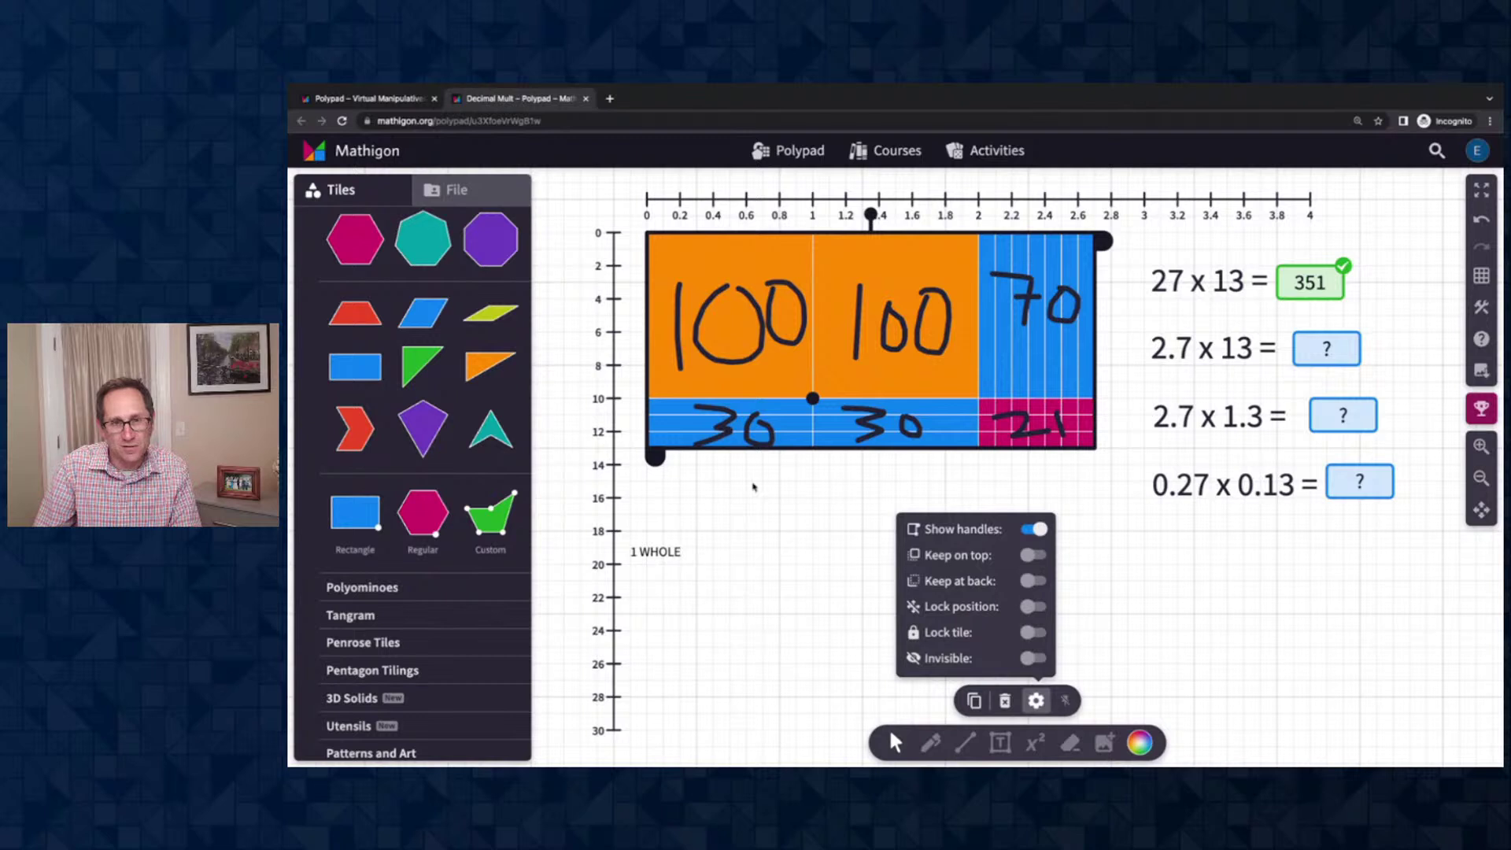
left_click(780, 487)
left_click(788, 267)
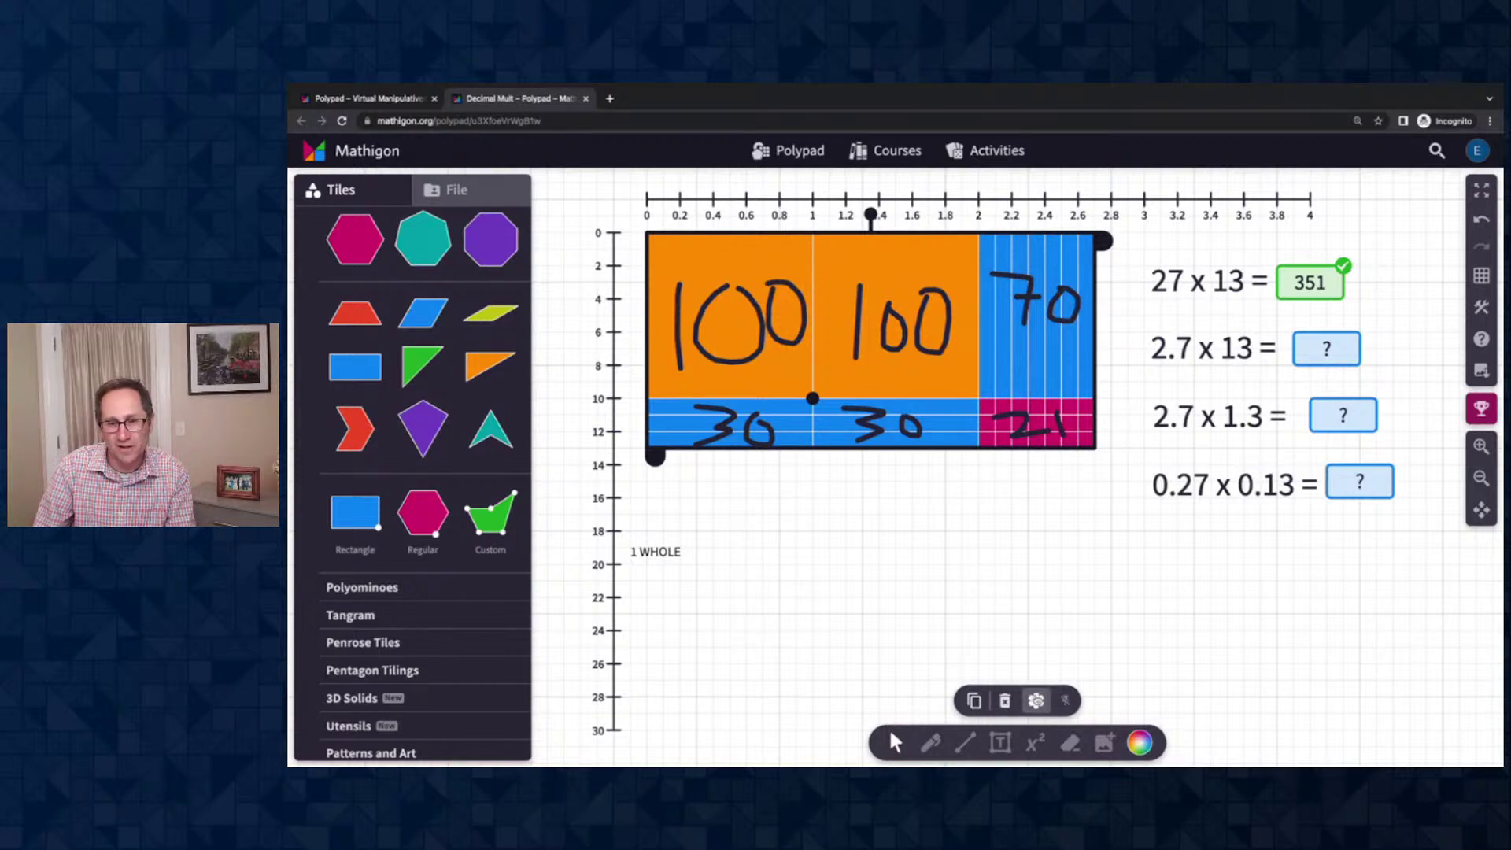
left_click(1037, 701)
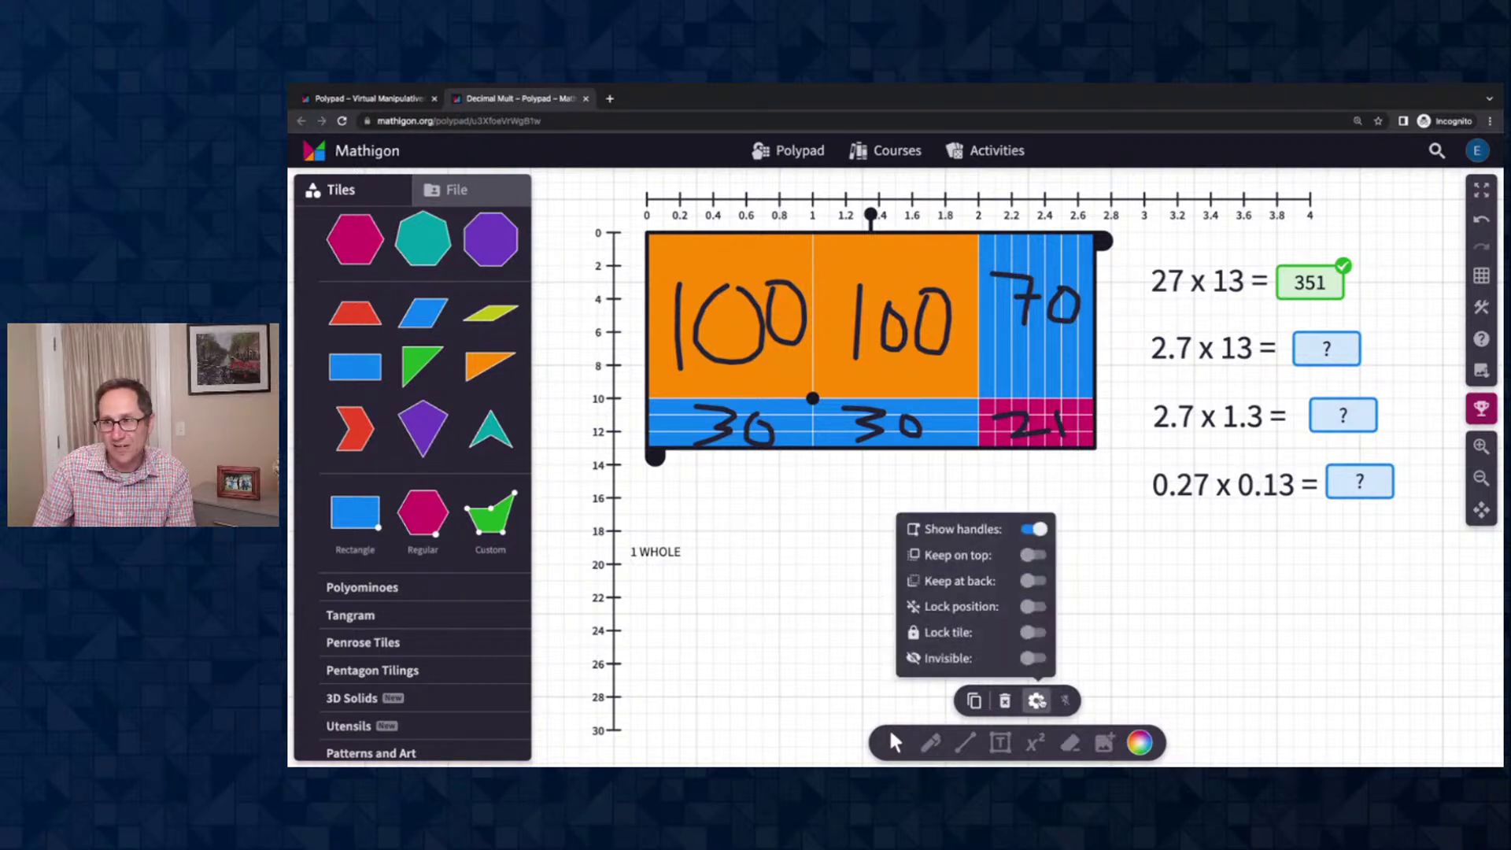
left_click(1034, 581)
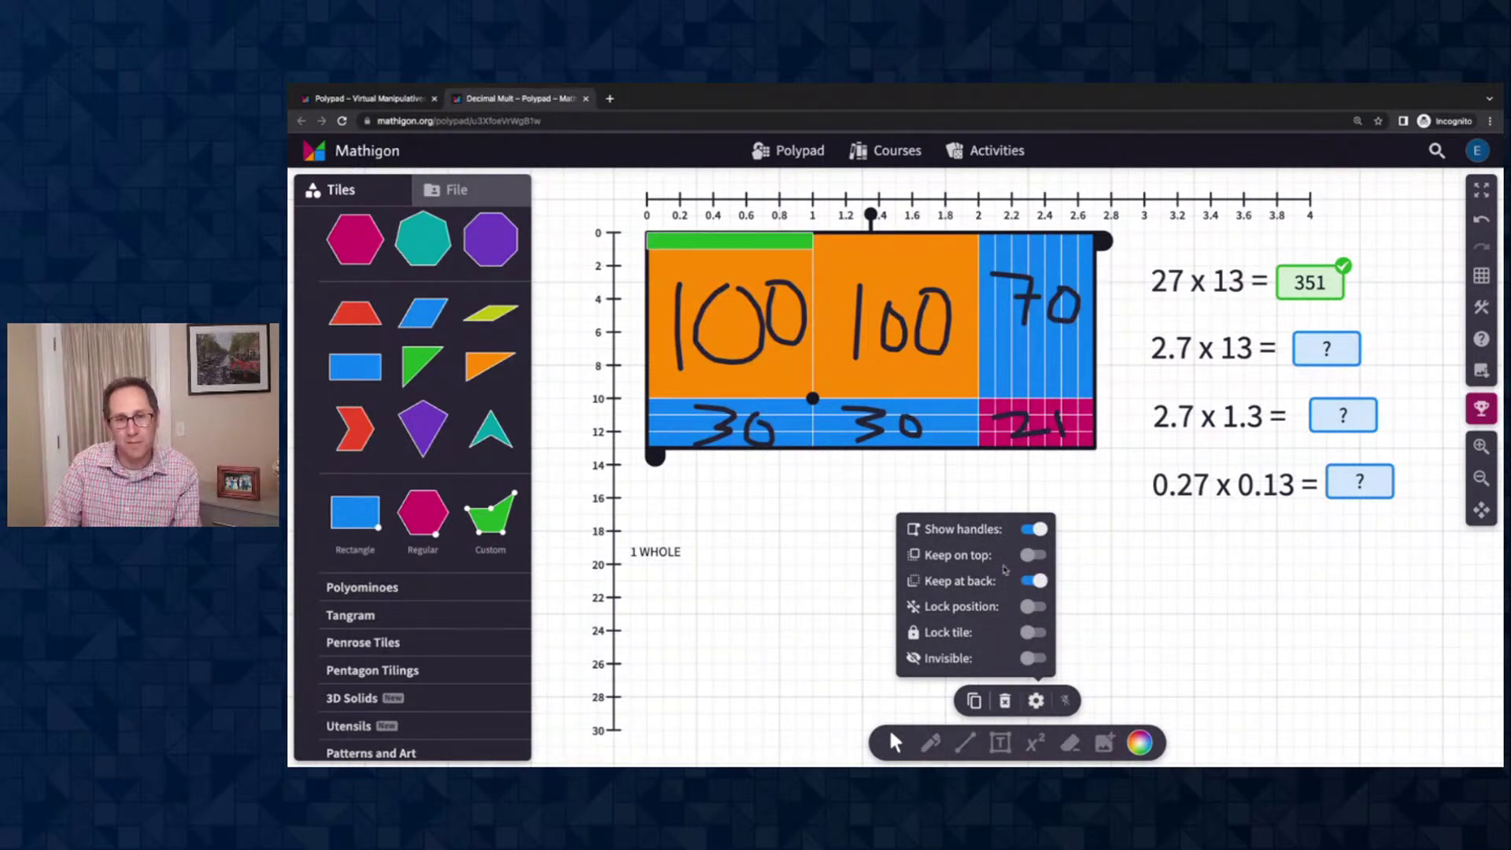
left_click(763, 509)
Stack two copies of the green strip directly beneath it in the first orange block of the grid
left_click(730, 247)
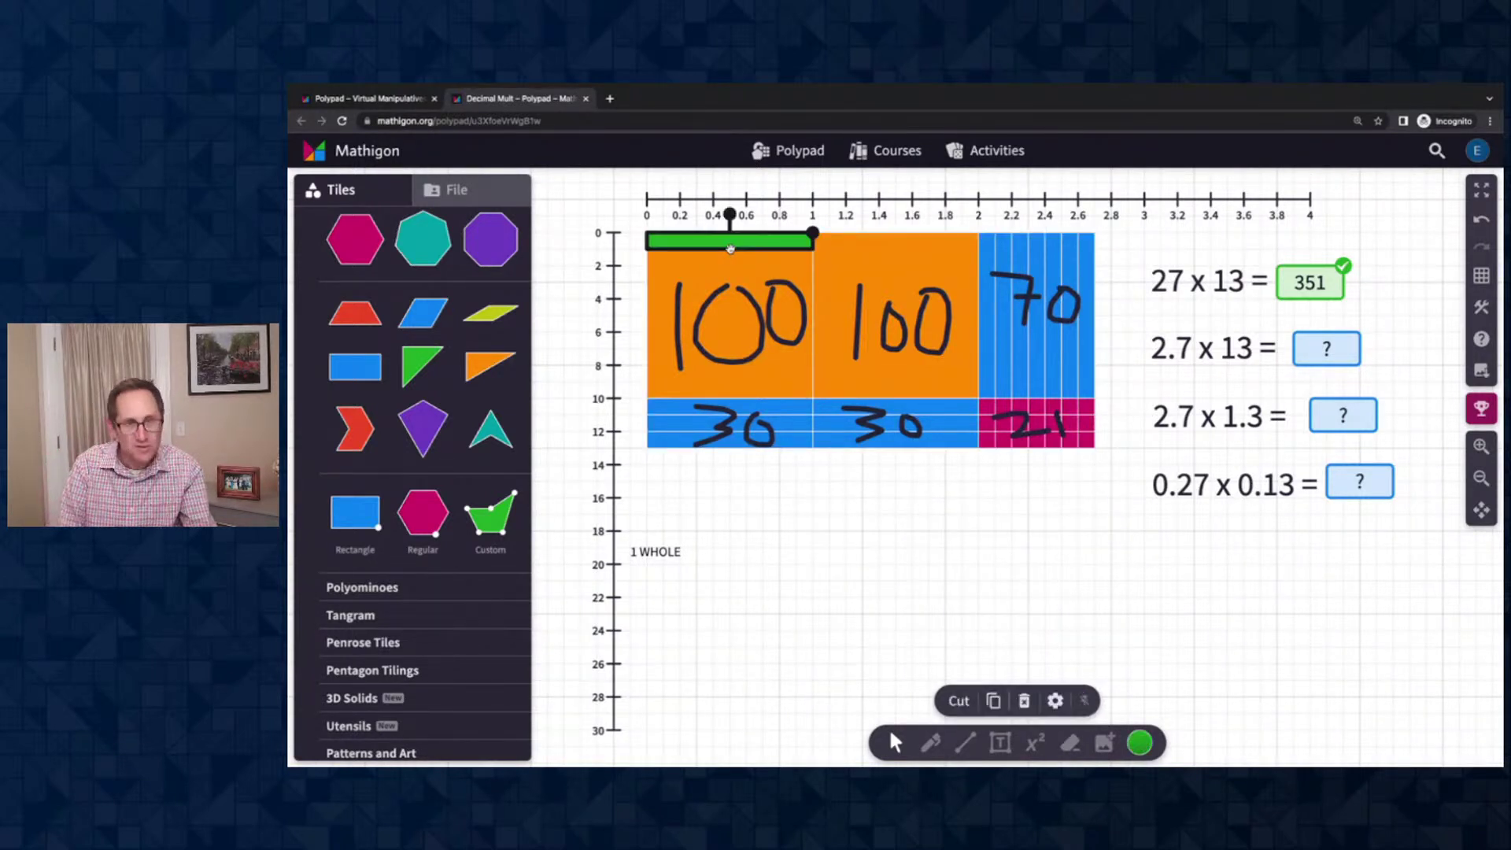
key("alt+Down")
key("alt+Down")
key("ctrl+a")
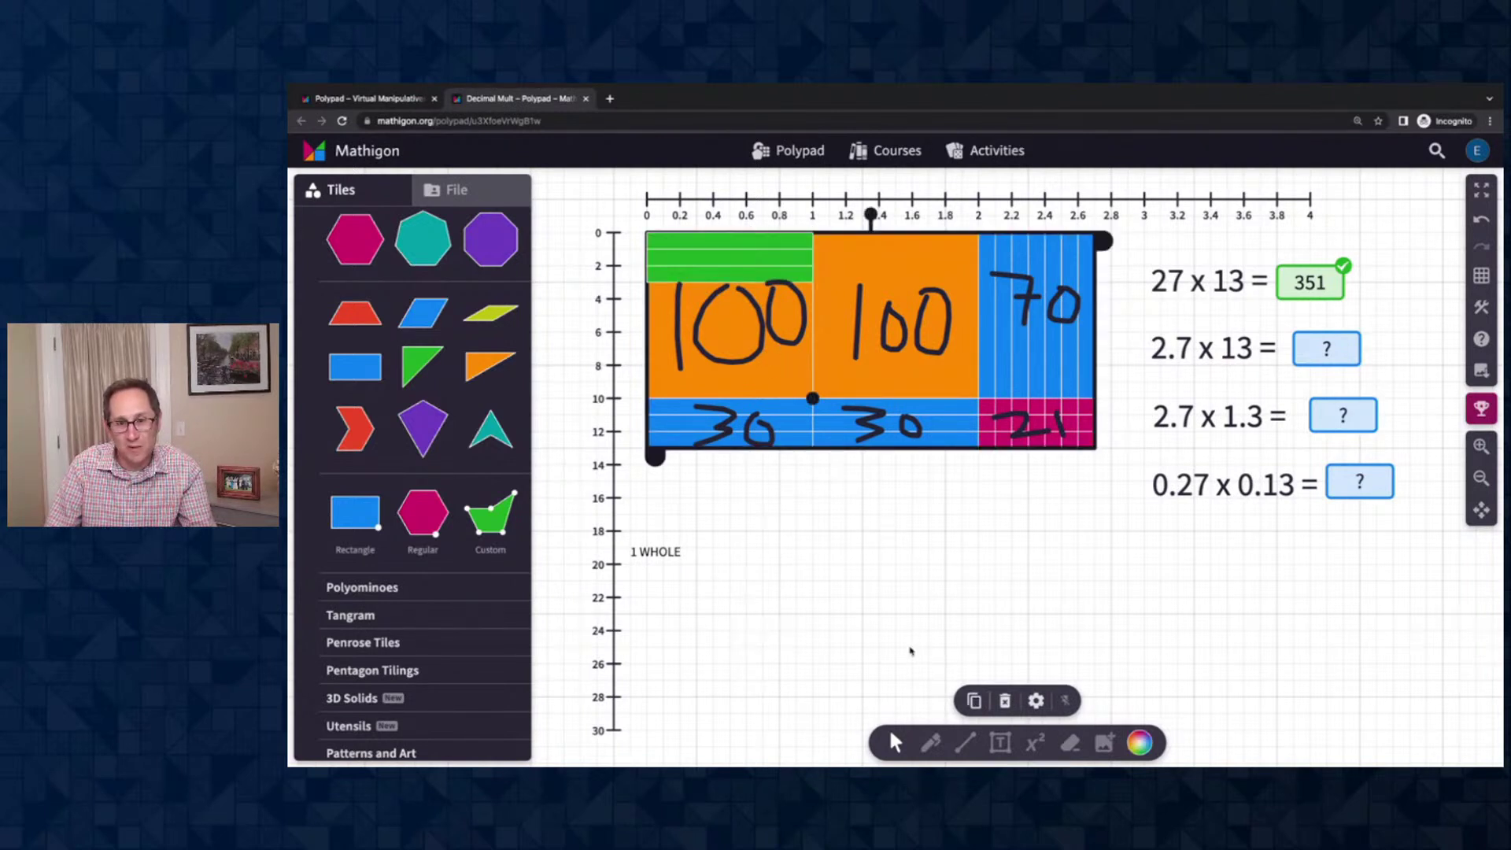
Draw decimal points in the grid labels to read 10.0, 10.0, 7.0, 3.0, 3.0 and 2.1, and answer 2.7 x 13 with 35.1
left_click(931, 742)
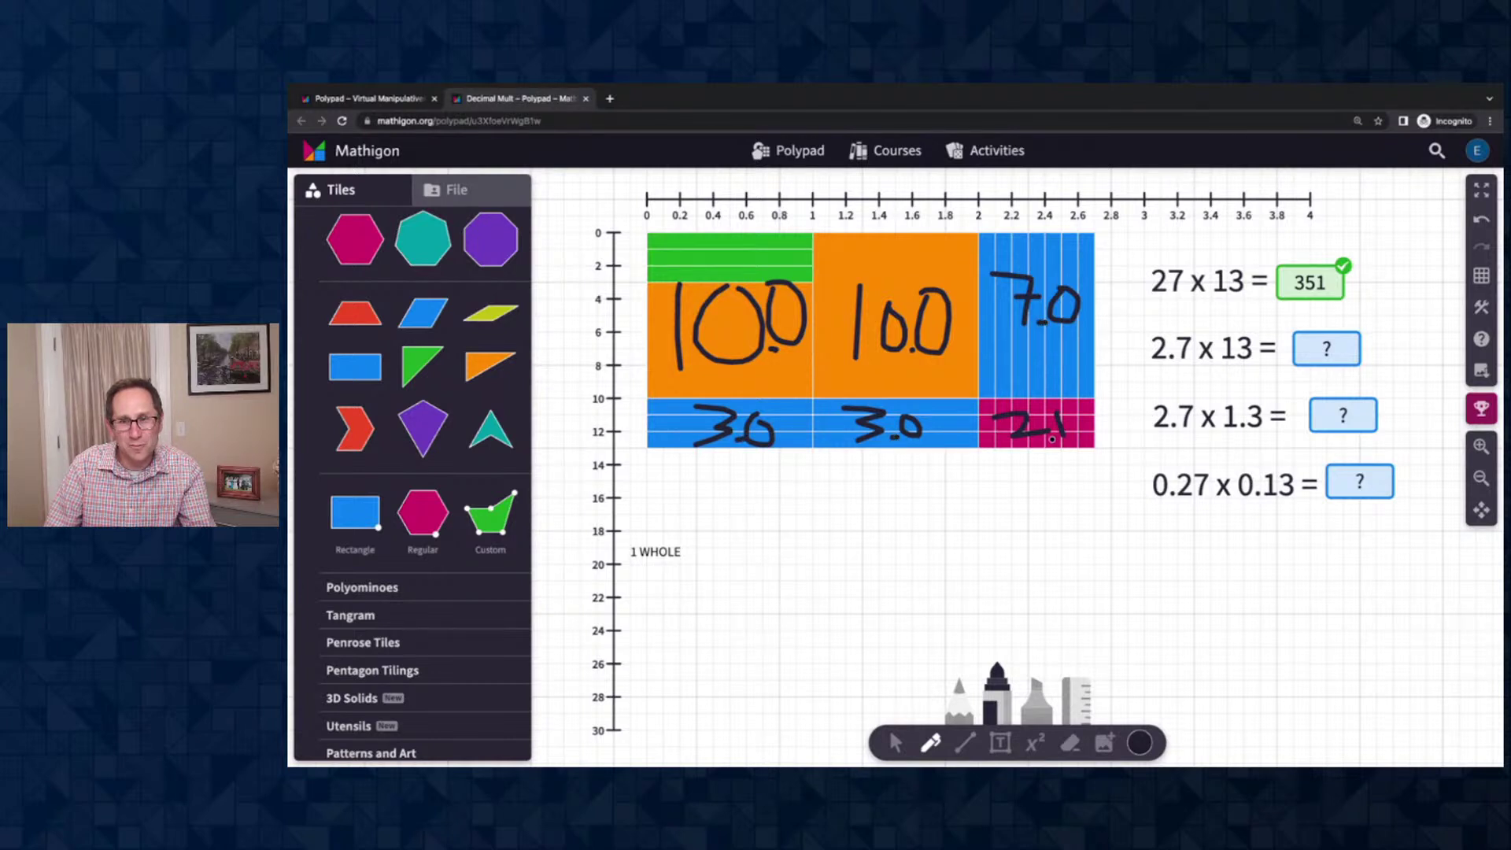
left_click(895, 743)
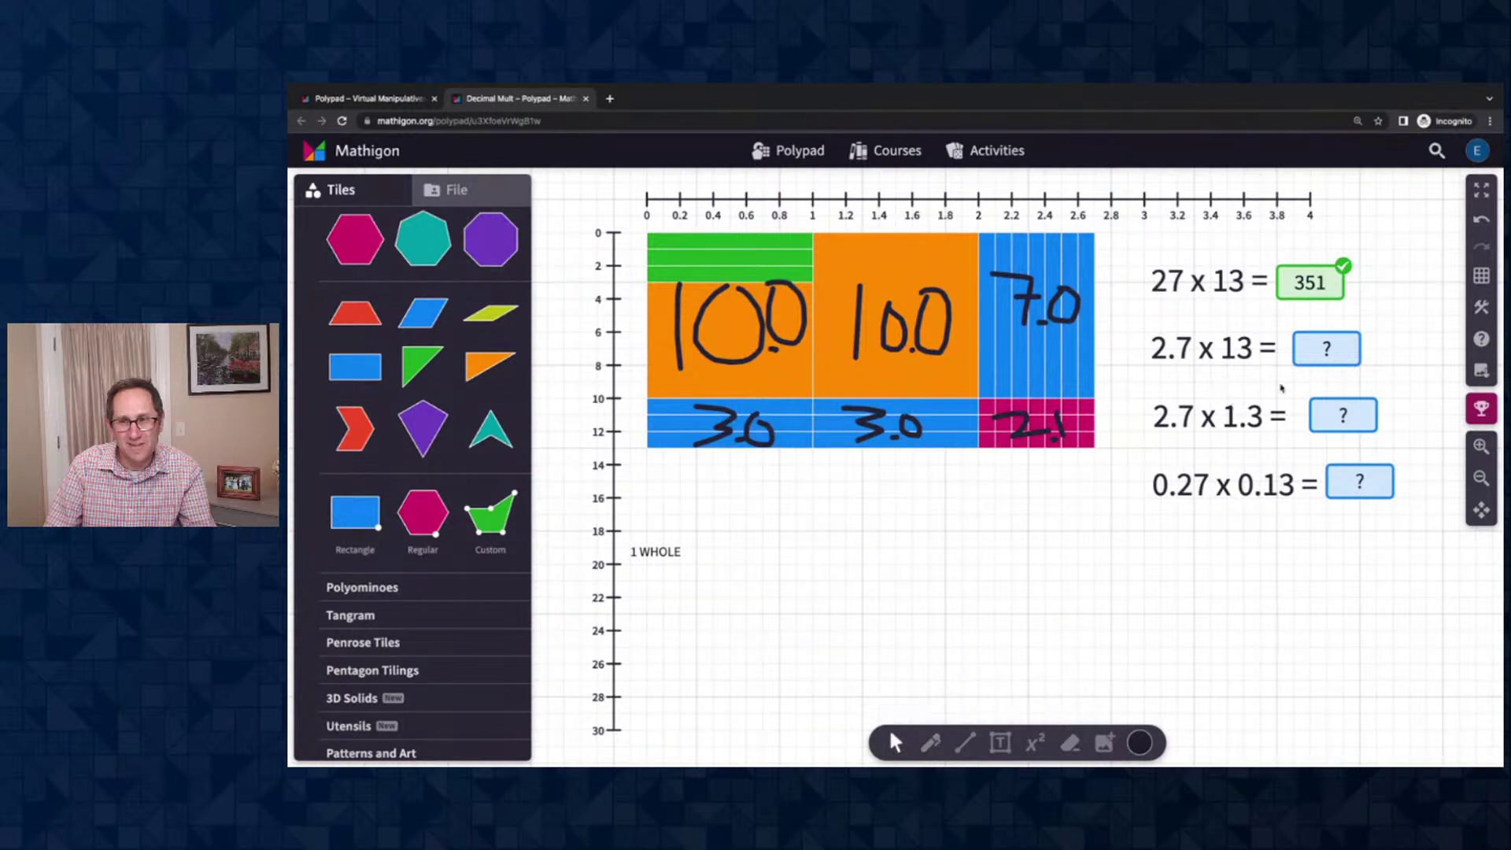
left_click(1322, 352)
type("35.1")
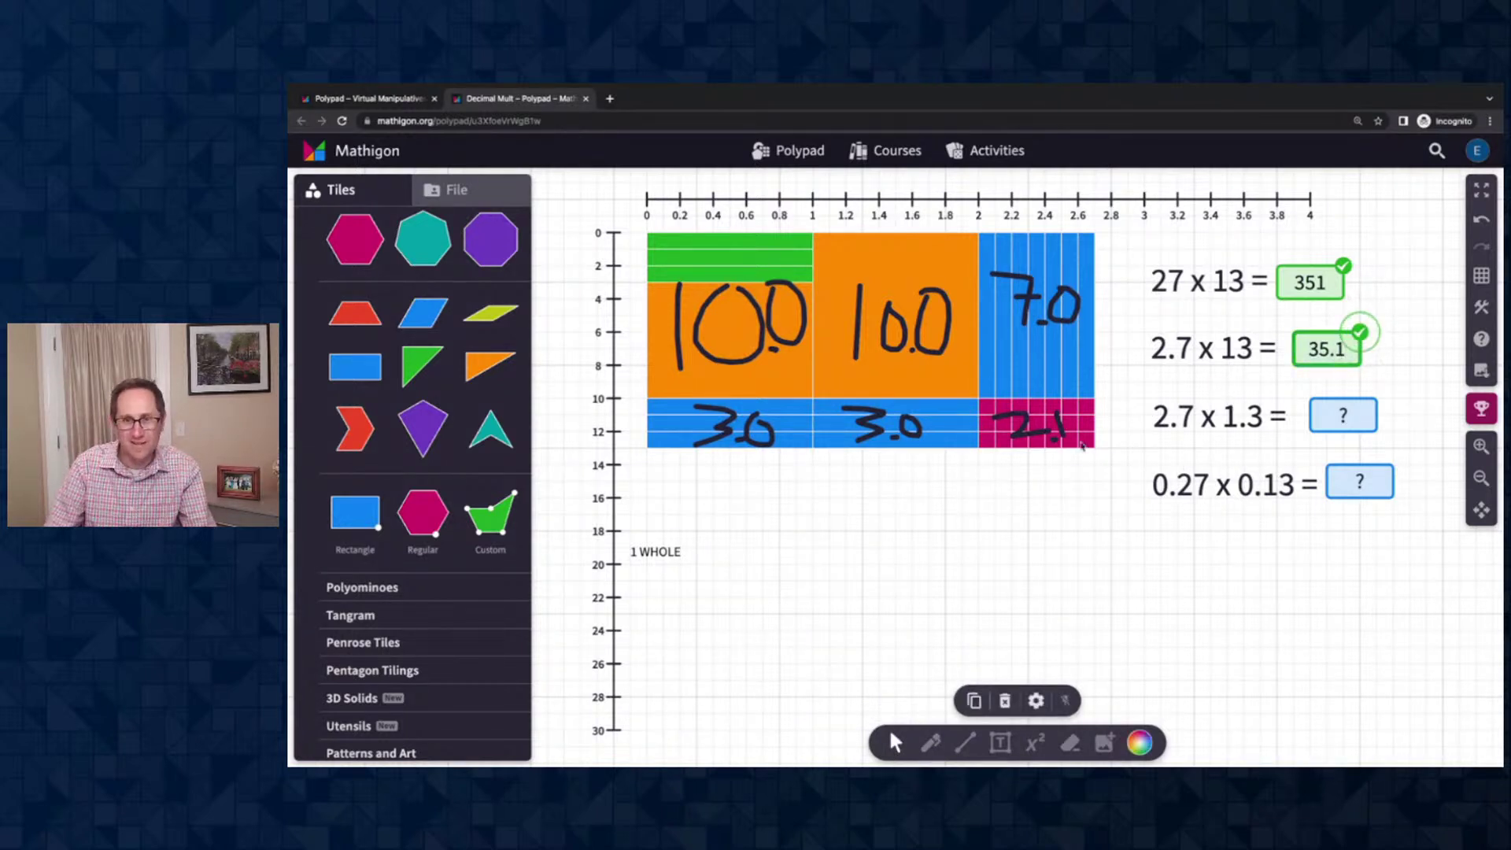
Move one green strip under the 1 WHOLE label, and clear the other green strips from the grid
left_click_drag(746, 236, 723, 595)
key("ctrl+z")
left_click(1010, 544)
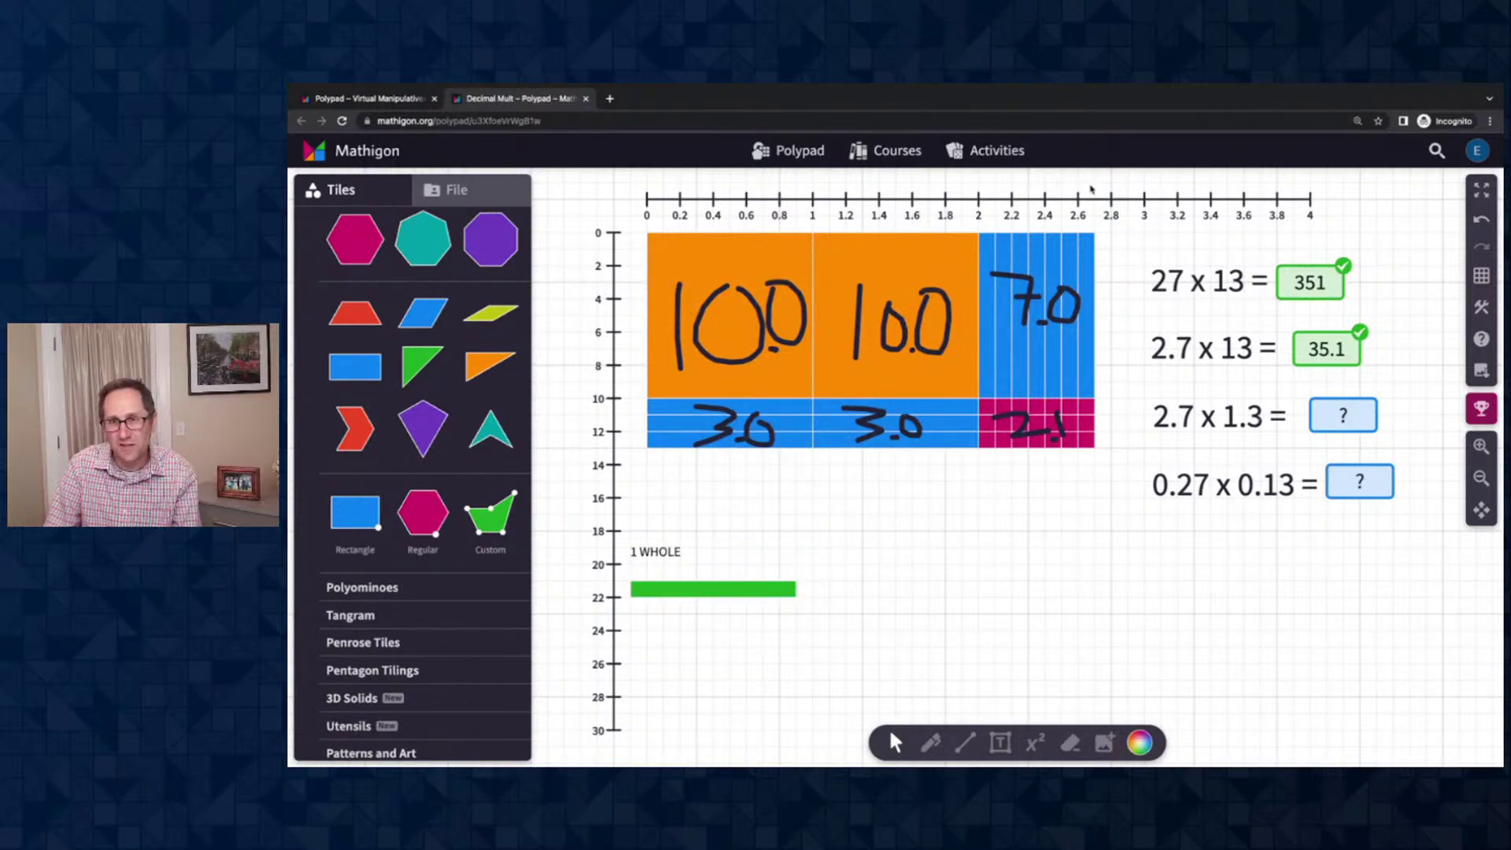
Set the step of the vertical number line beside the multiplication grid to 0.2
left_click(602, 395)
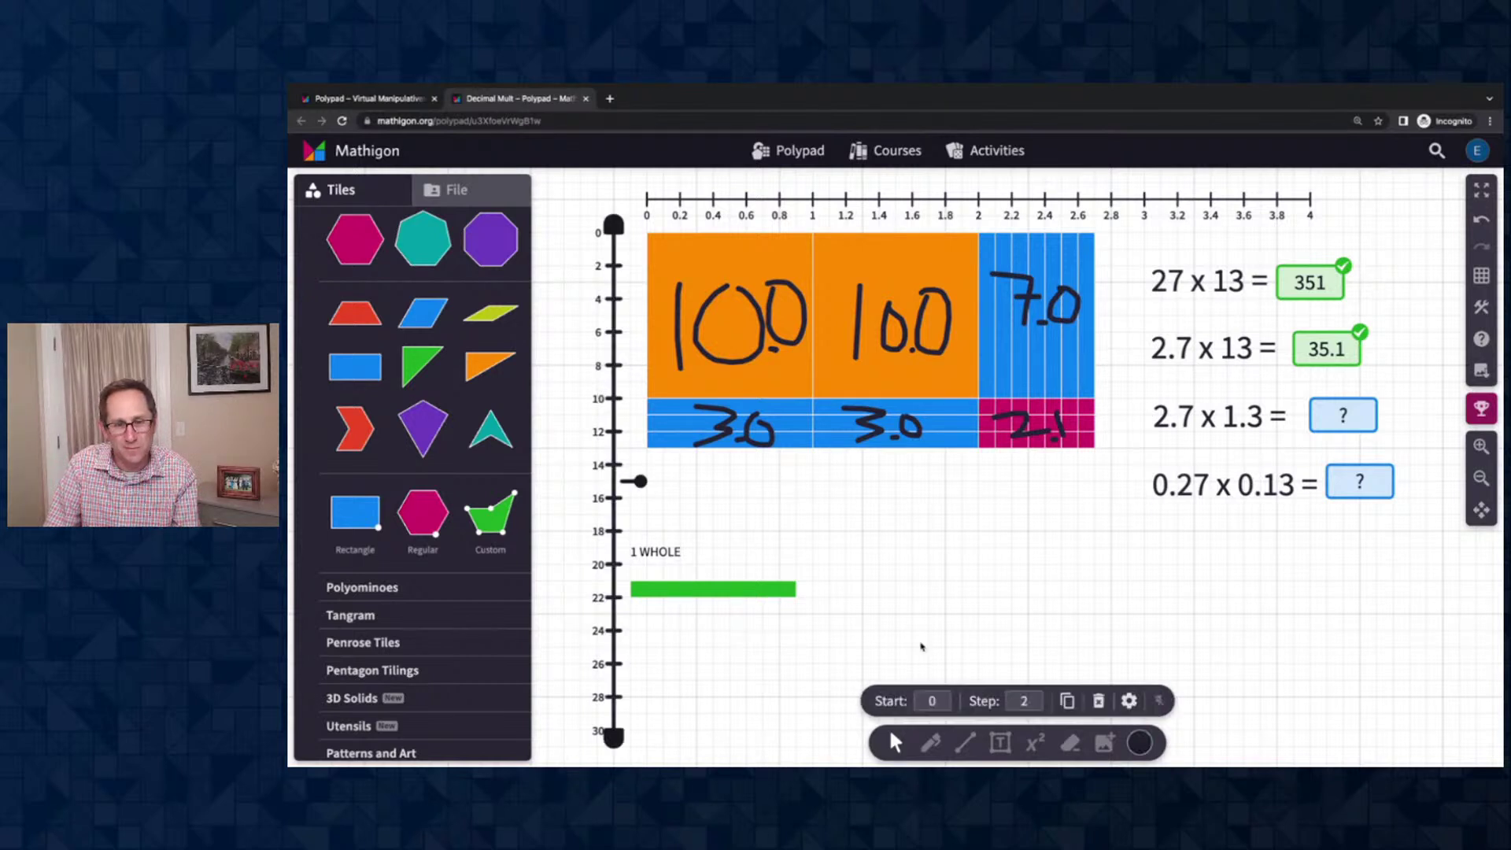
left_click(1011, 699)
type("0.")
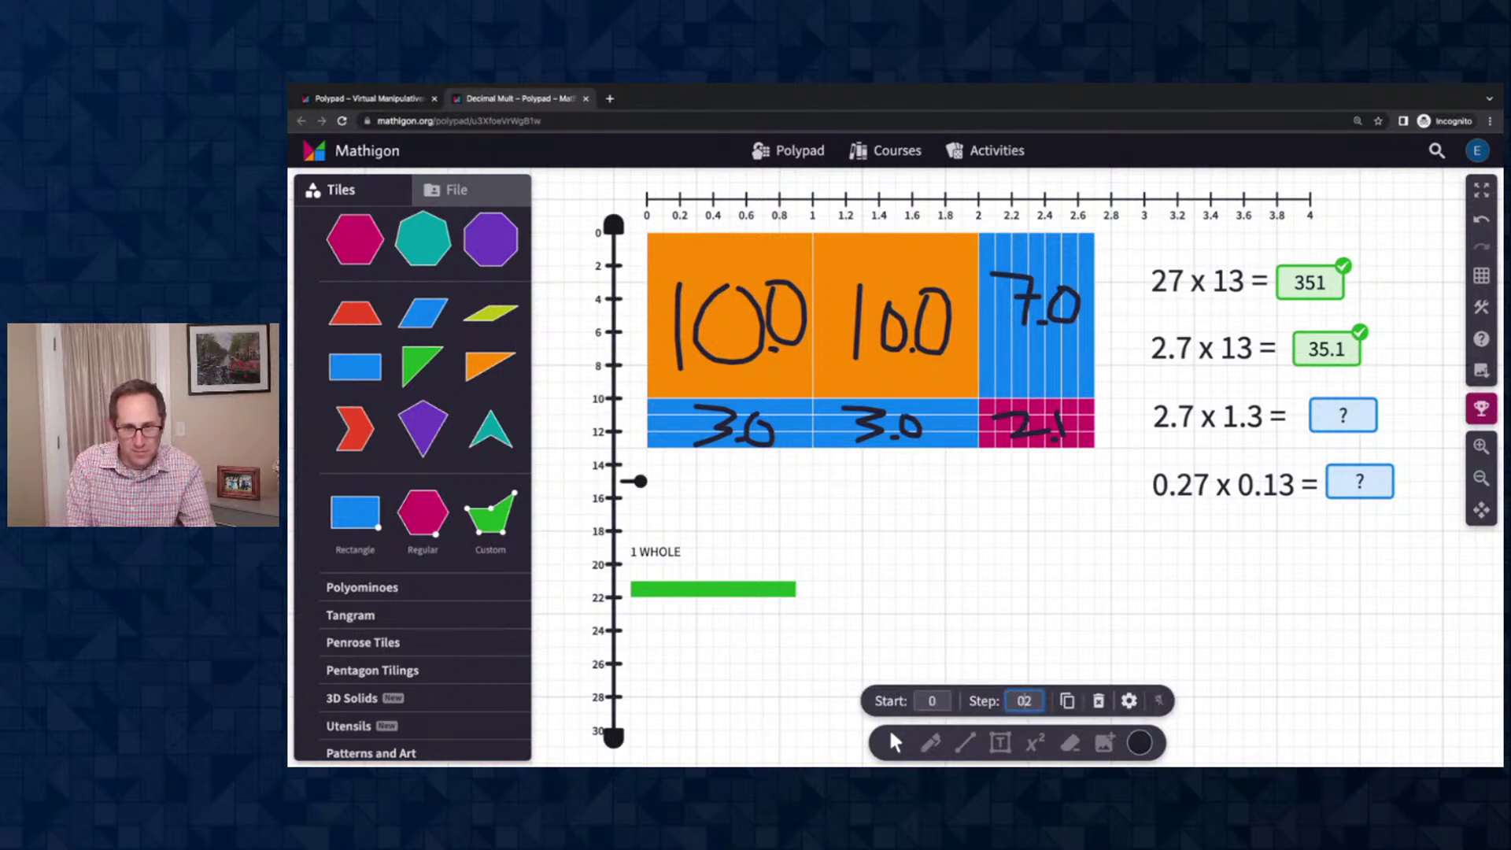
left_click(1003, 647)
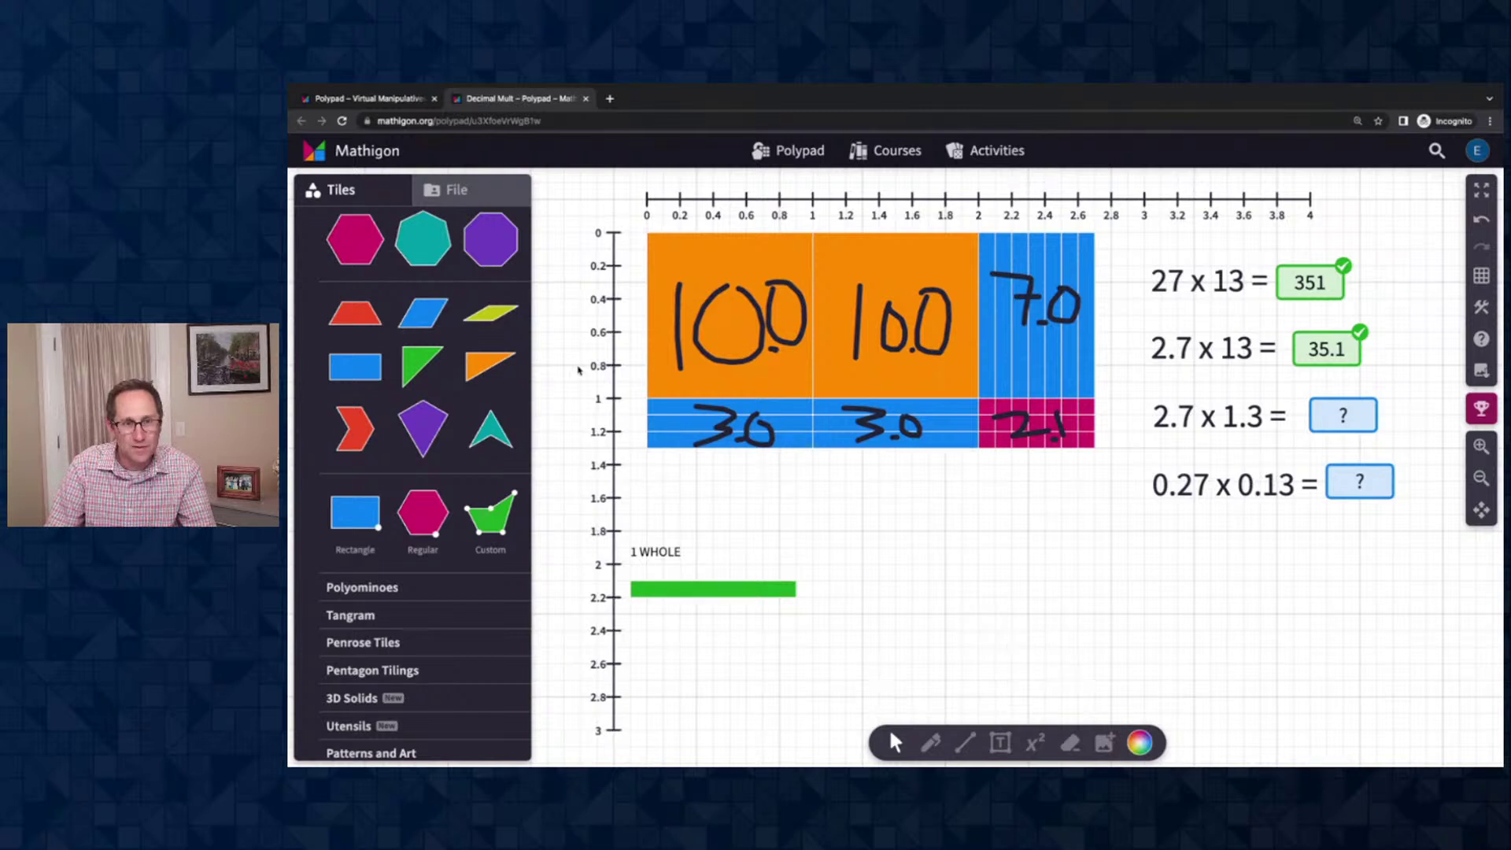
Resize the green strip into a 1 by 1 square, and place it below the grid under the 1 WHOLE label
left_click(693, 592)
left_click_drag(692, 591, 713, 392)
left_click_drag(811, 384, 767, 593)
With a purple pen, cross out the old decimal points and mark new ones, relabelling both orange blocks 1.00 and the first blue 3.0 block .30
left_click(930, 743)
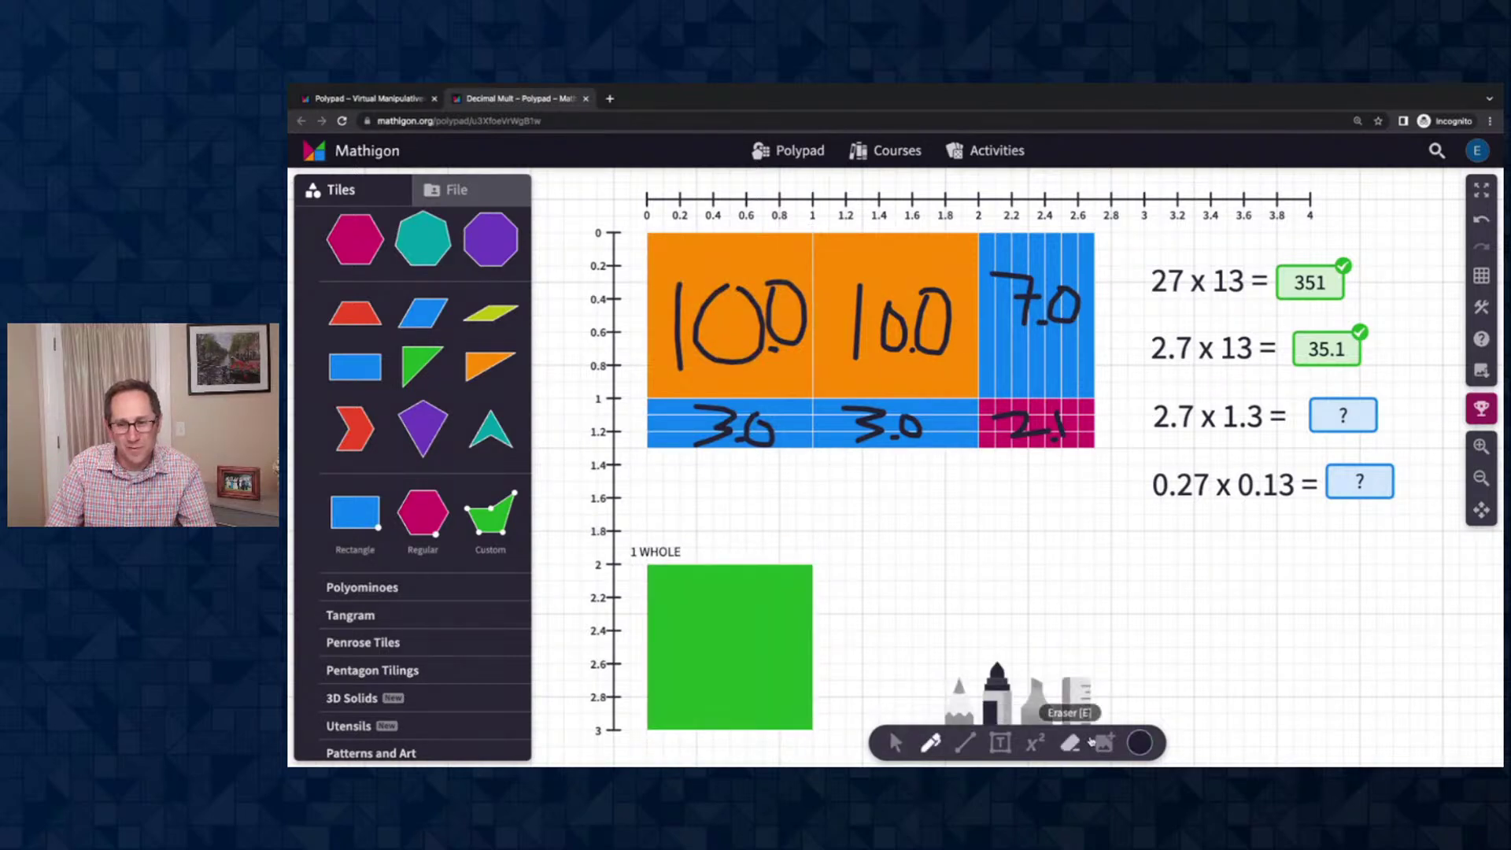
left_click(1140, 743)
left_click(1135, 673)
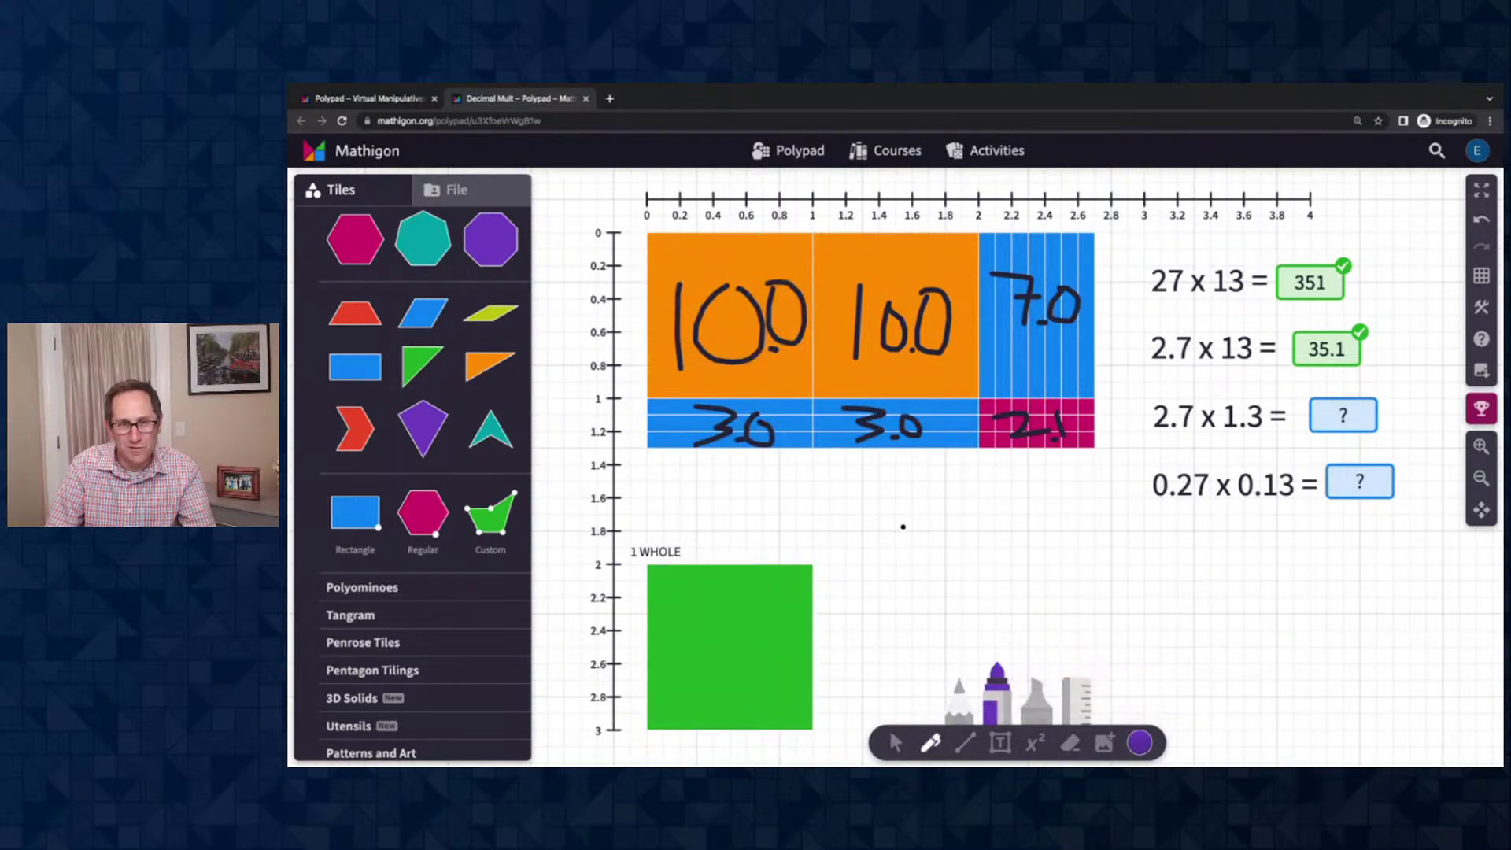
mouse_move(779, 331)
left_mouse_down()
mouse_move(767, 360)
mouse_move(789, 361)
left_mouse_up()
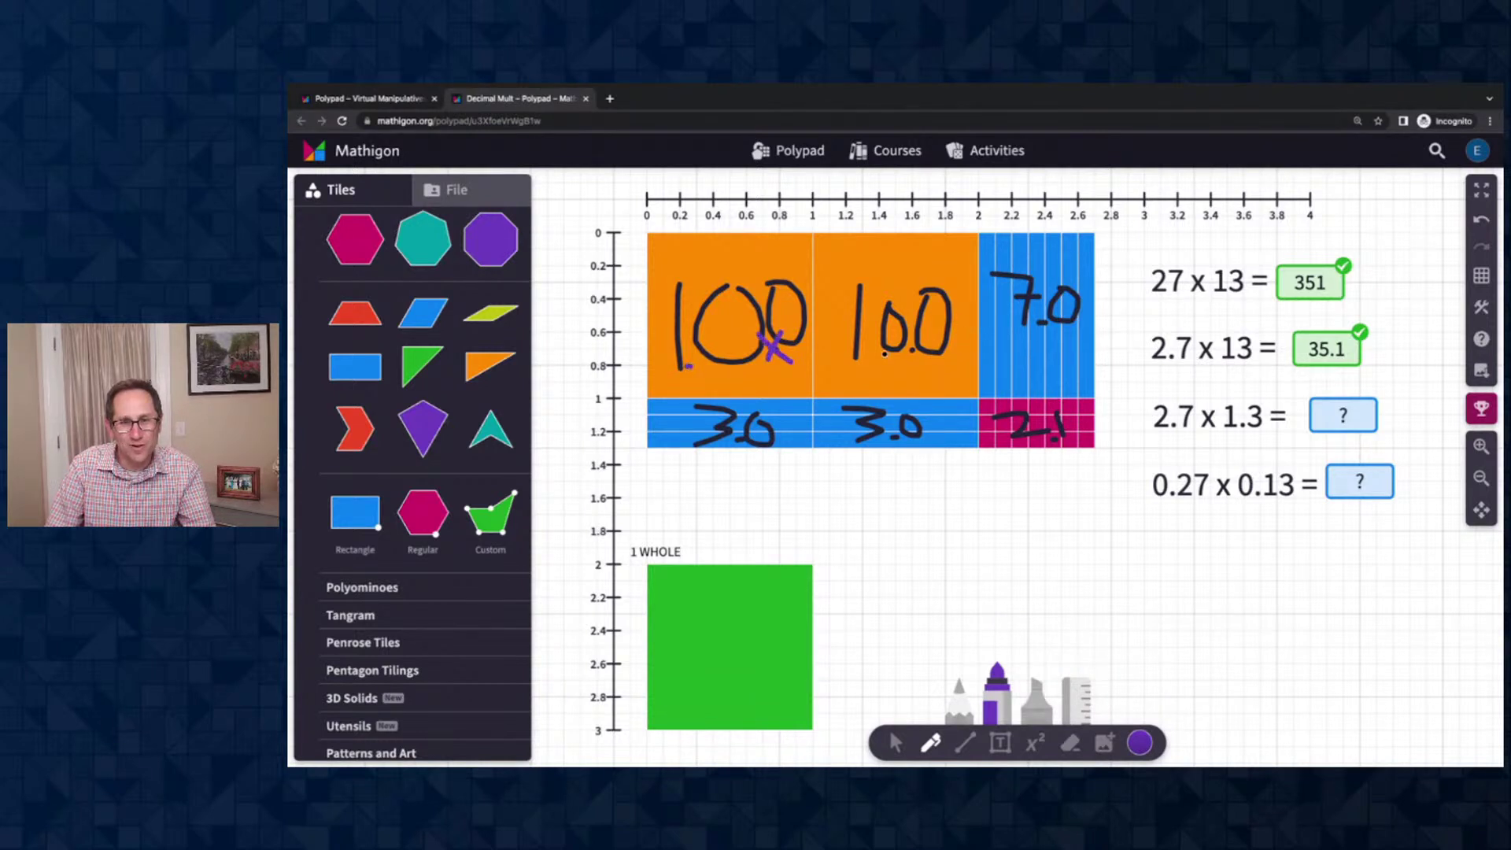
left_click_drag(925, 344, 910, 355)
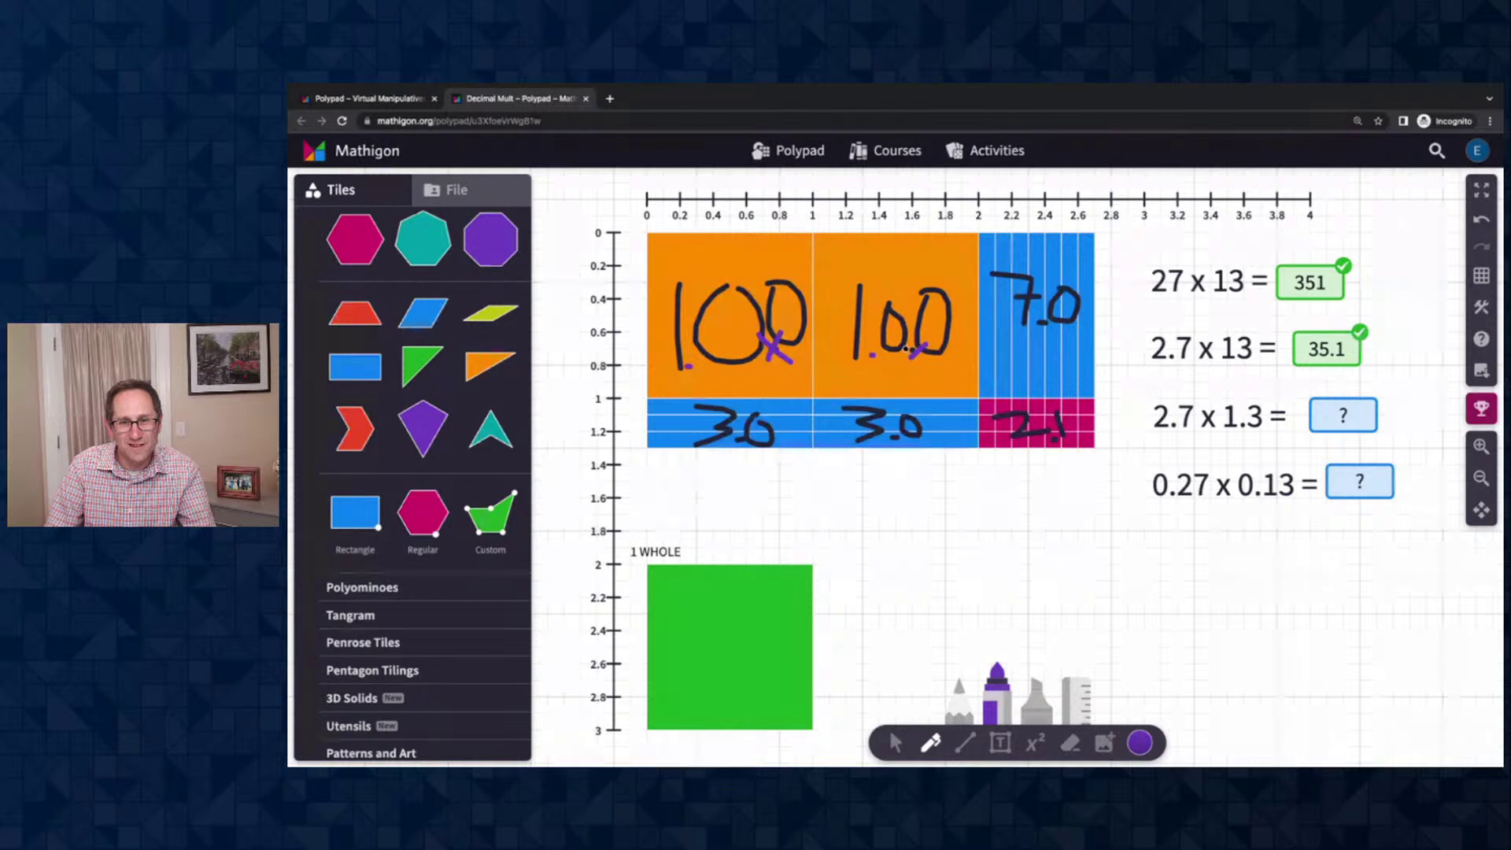
left_click_drag(746, 430, 729, 445)
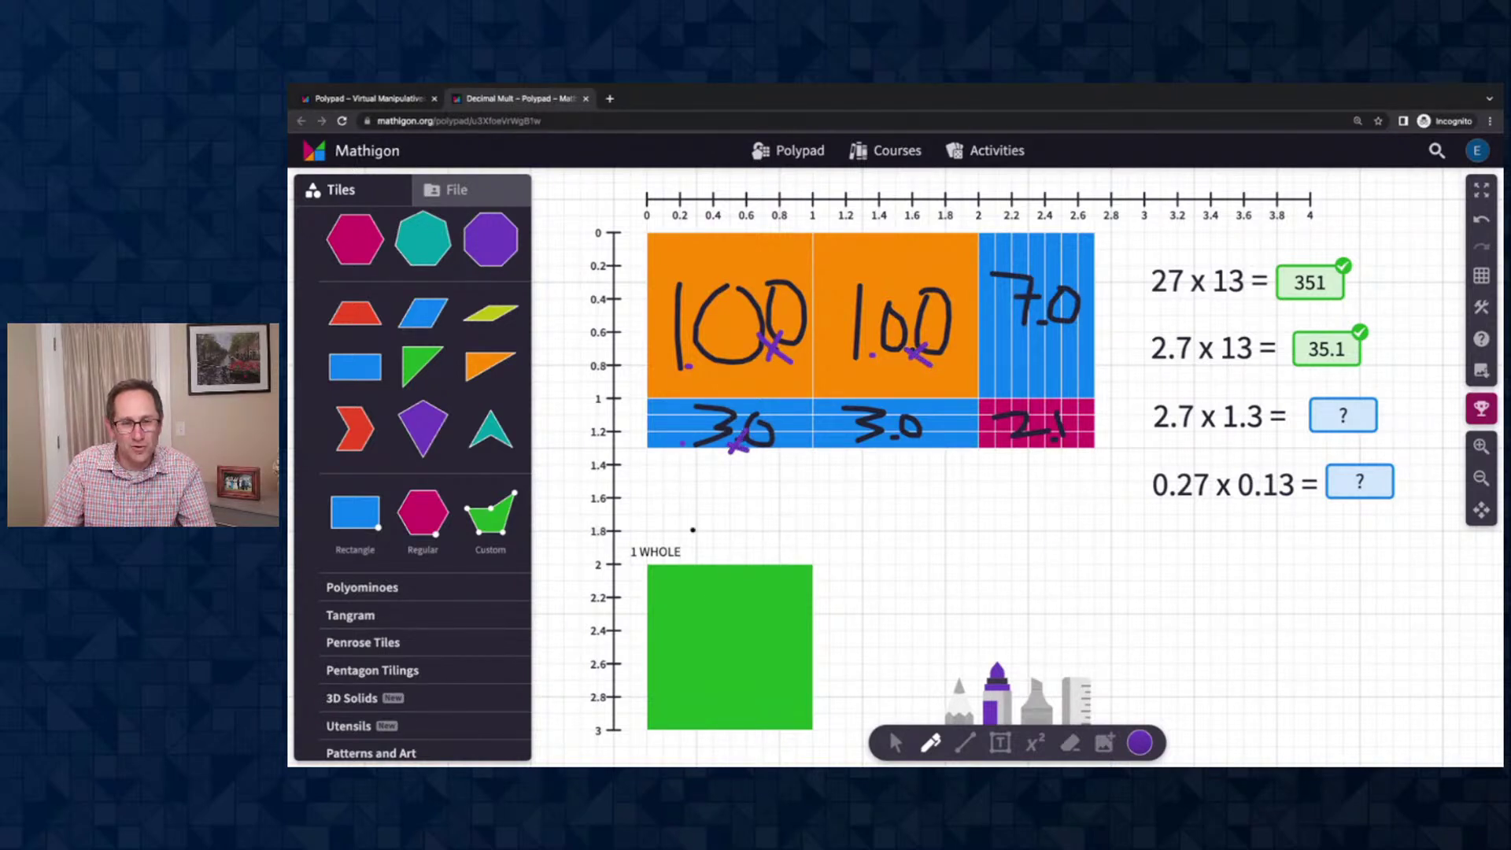
Mark purple decimal points in front of the second 3.0 label and the 2.1 label in the grid
left_click(895, 743)
mouse_move(739, 653)
left_mouse_down()
mouse_move(753, 533)
mouse_move(742, 486)
mouse_move(733, 660)
left_mouse_up()
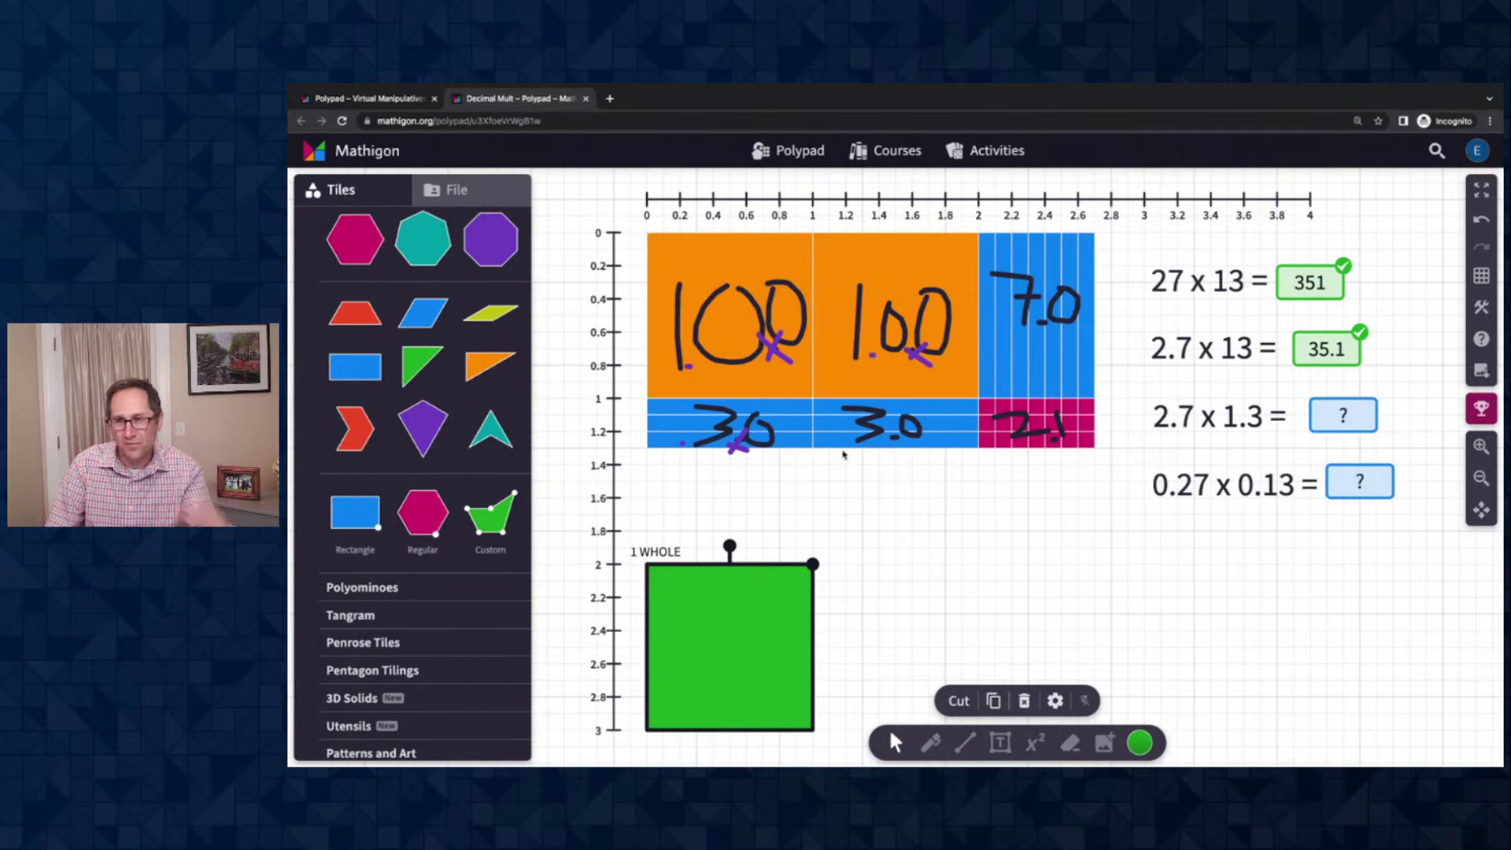
left_click(931, 743)
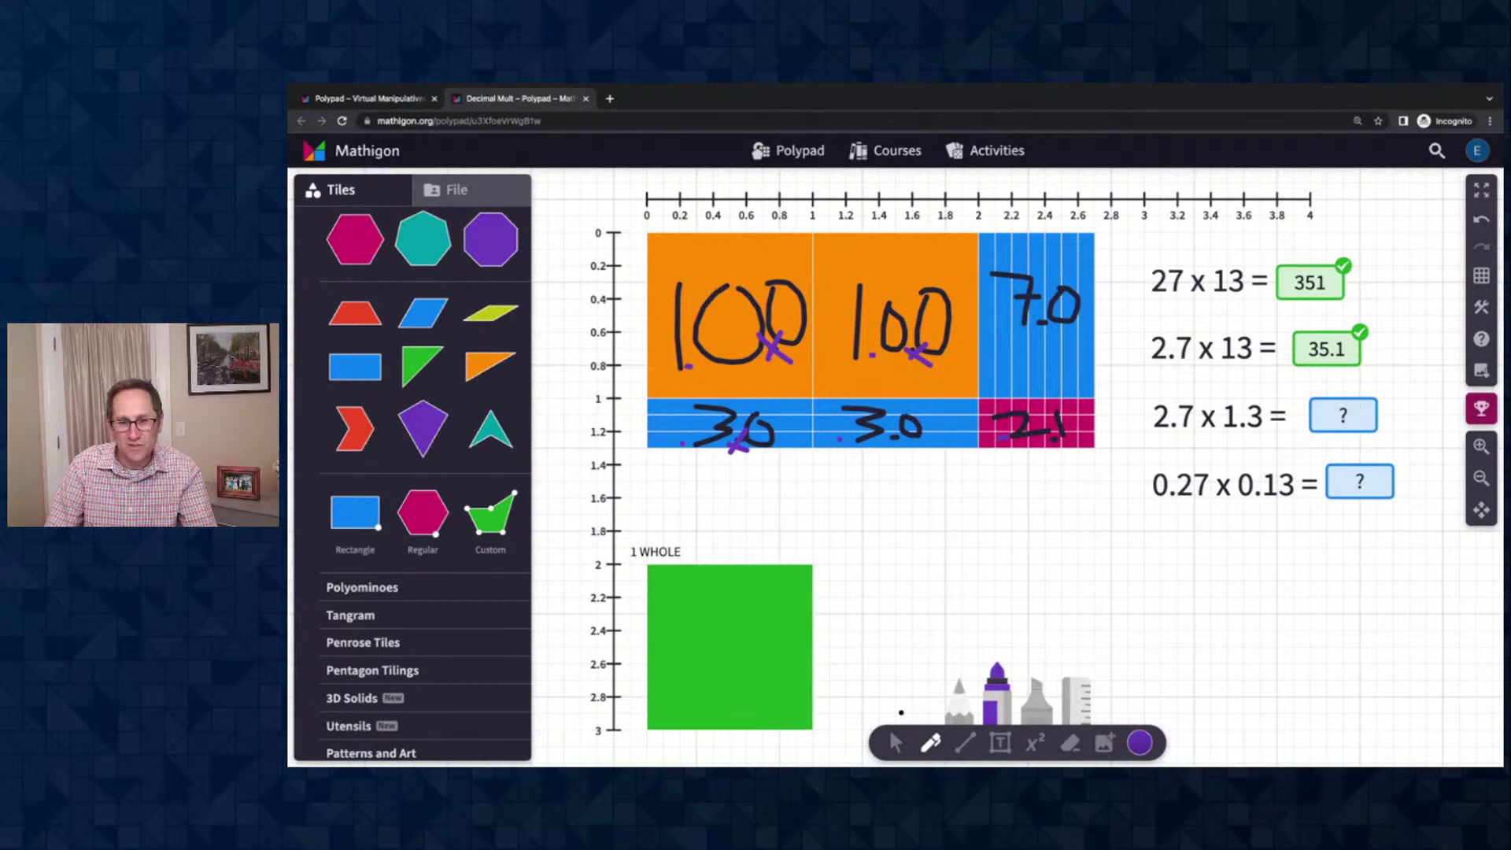
Answer 2.7 x 1.3 with 3.51
left_click(895, 743)
left_click(1335, 419)
type("3.51")
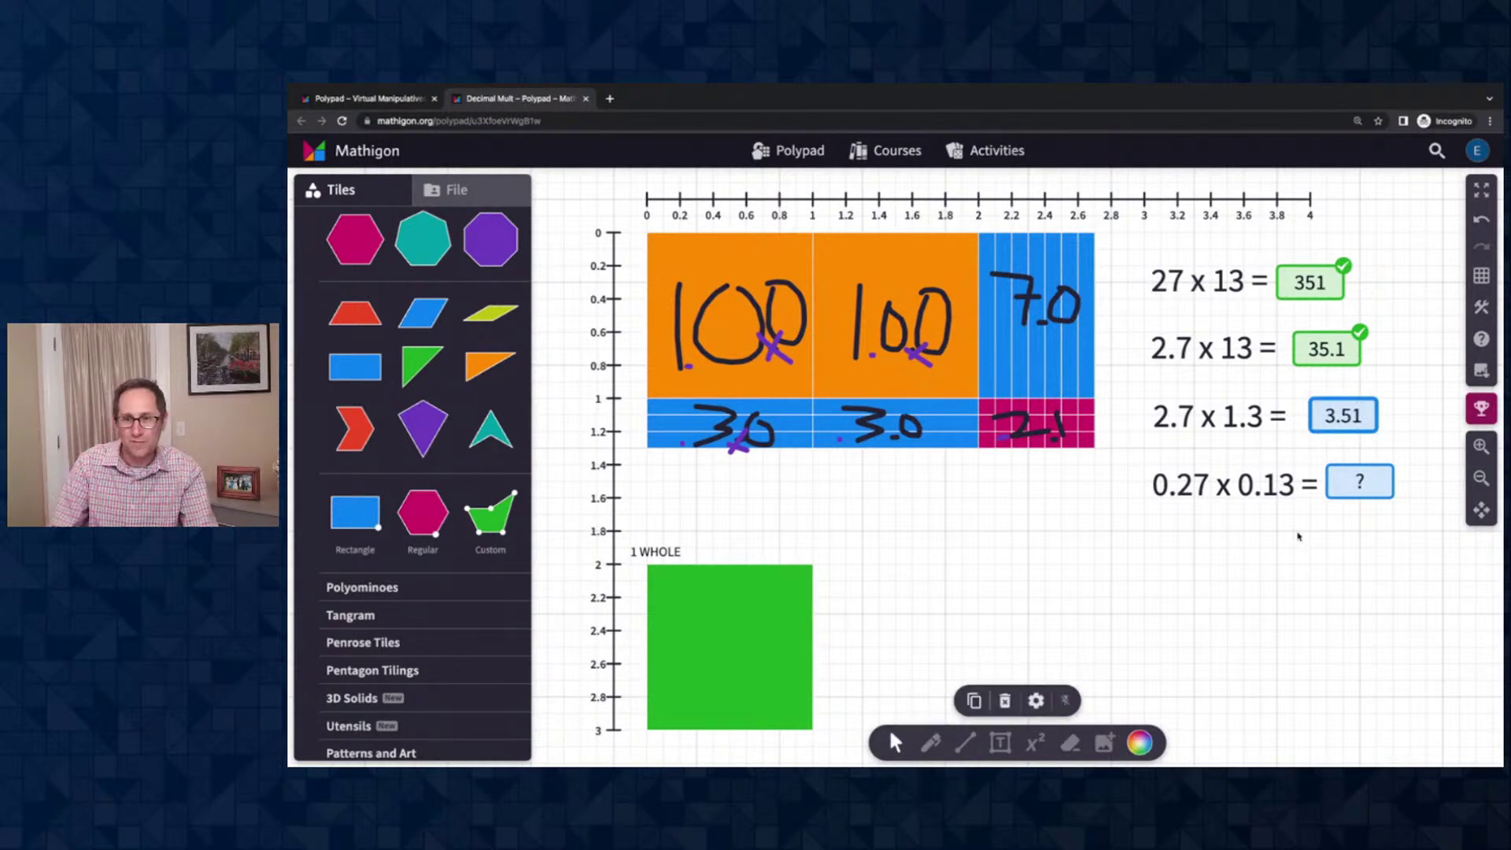
left_click(1290, 559)
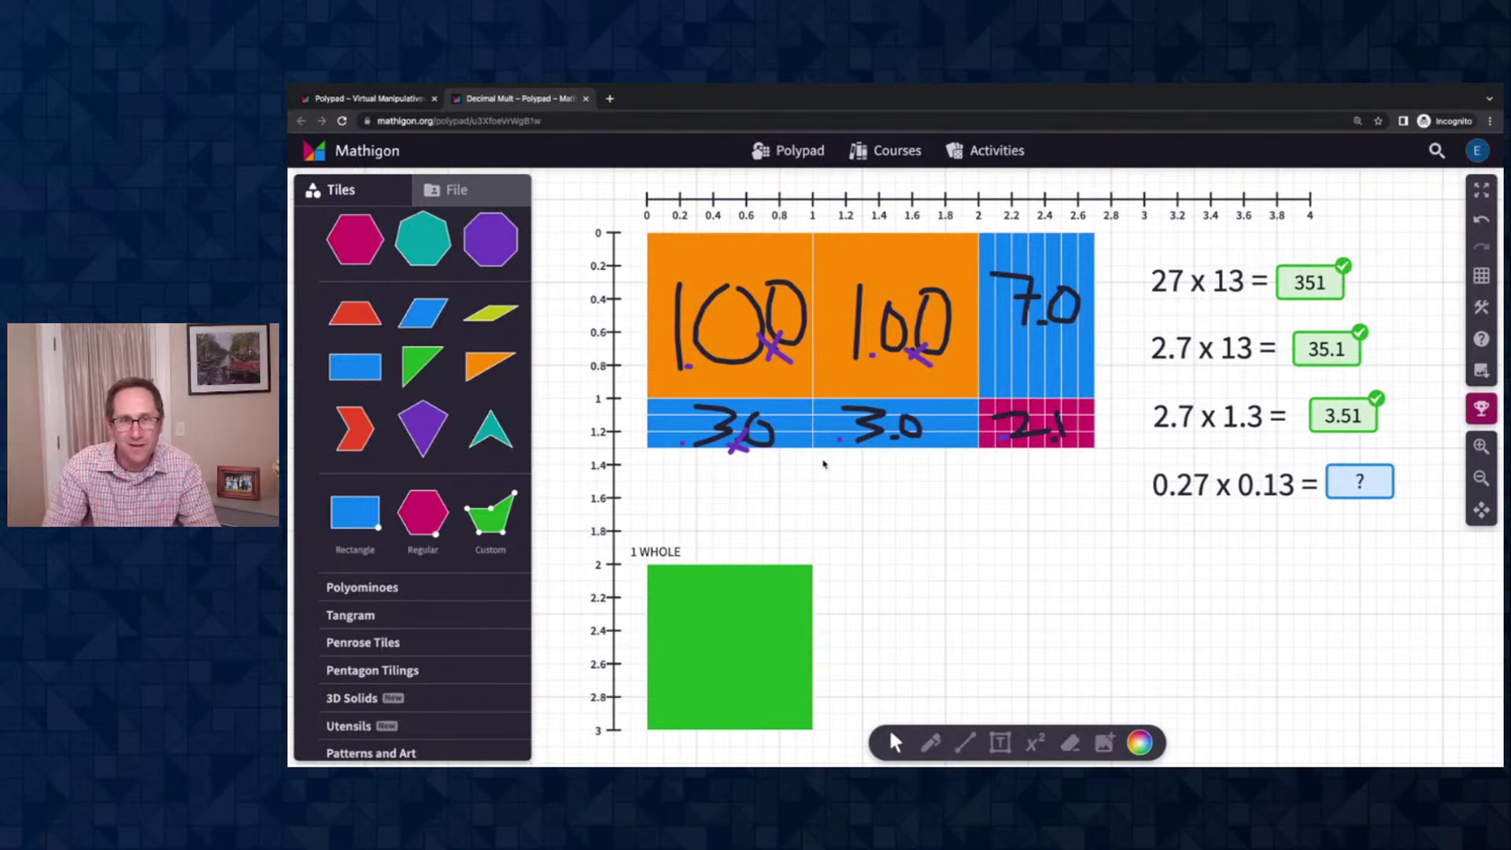
Set the step of the horizontal number line above the multiplication grid to 0.02
left_click(802, 197)
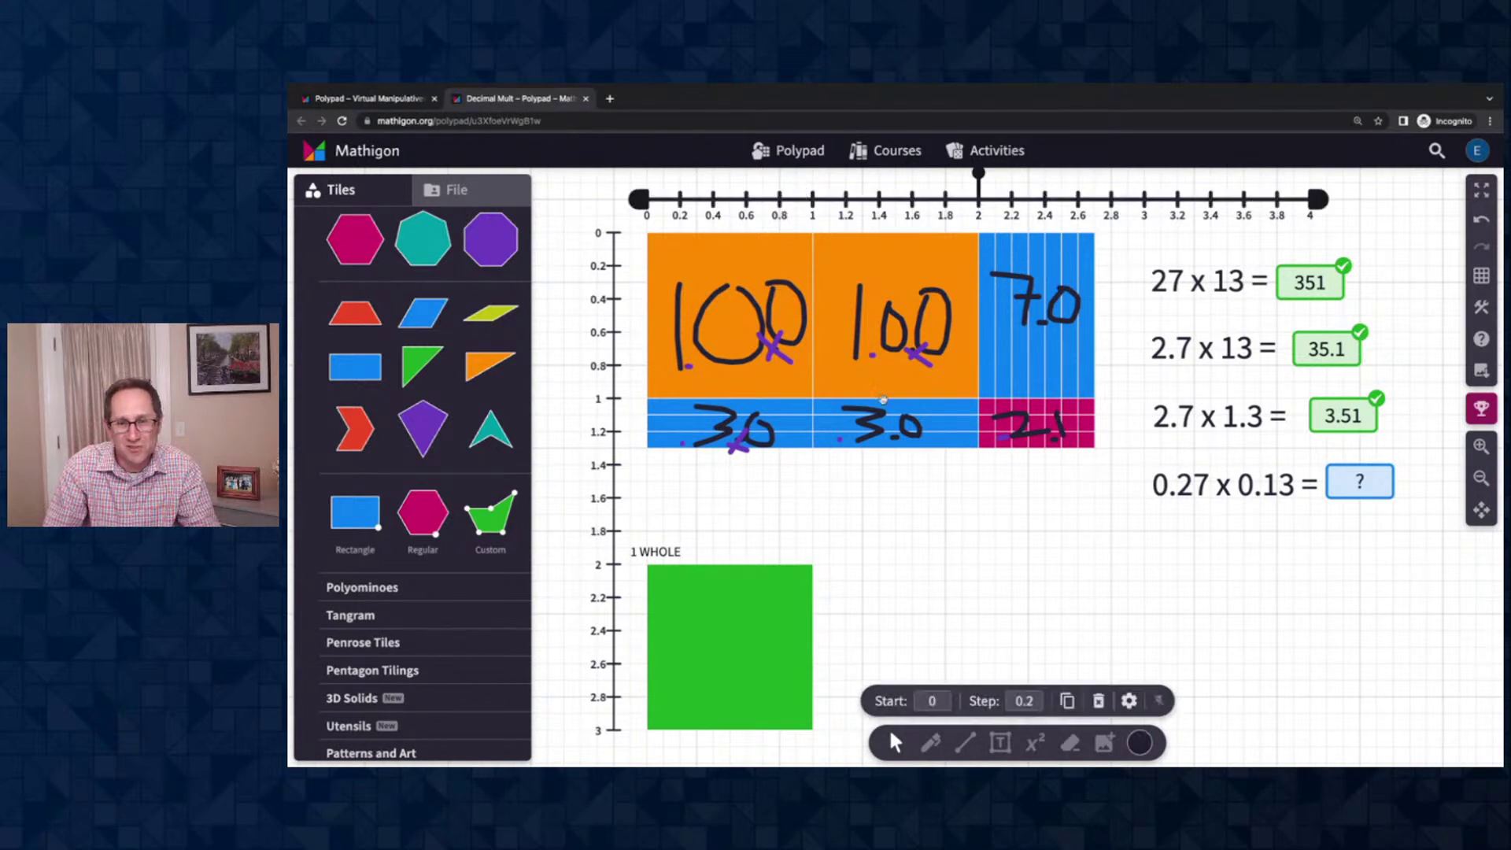
left_click(1024, 700)
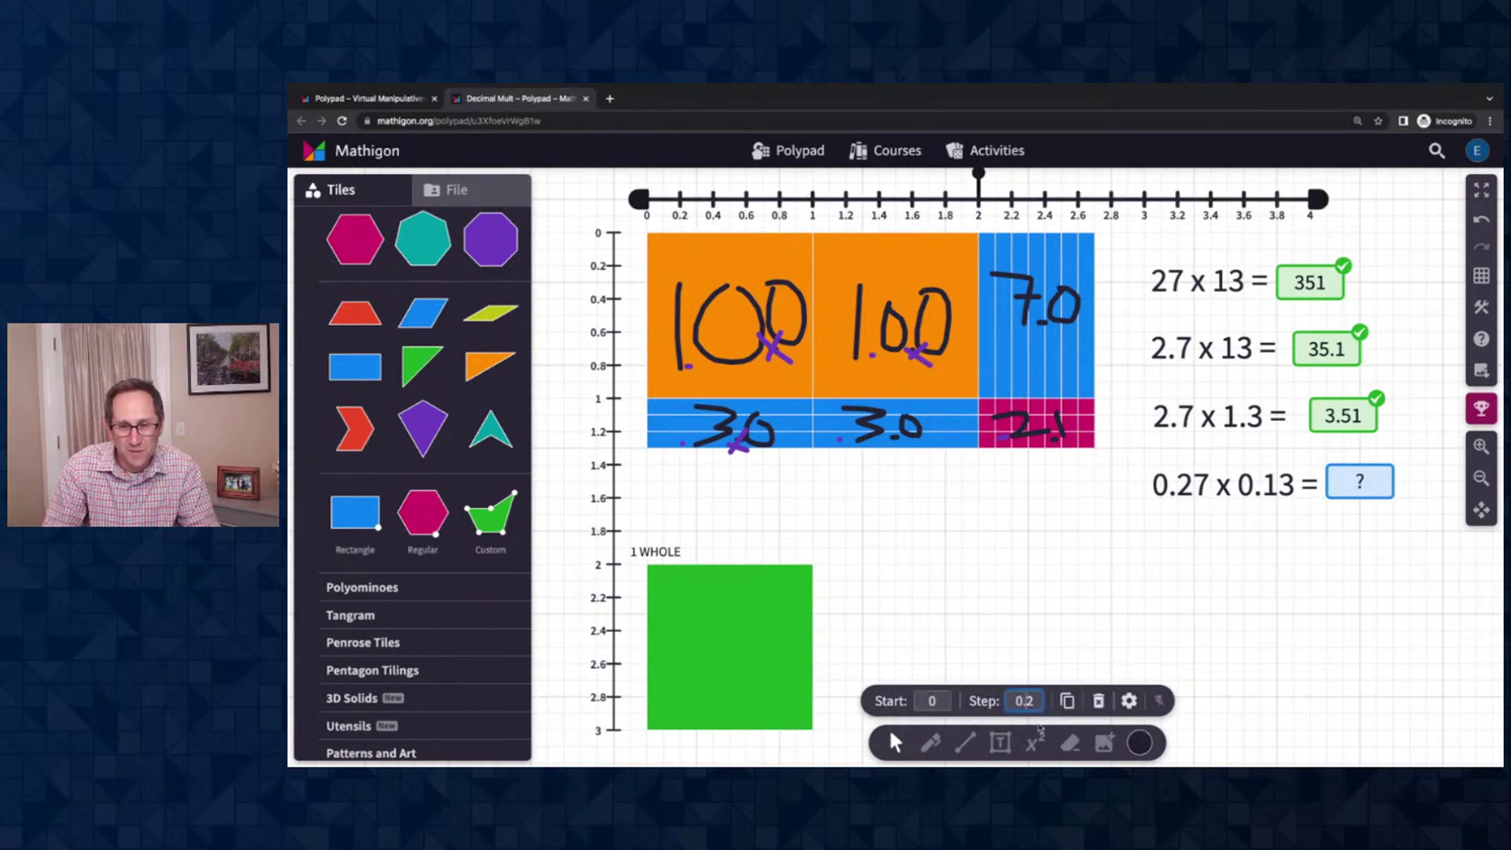
type("0")
left_click(1057, 613)
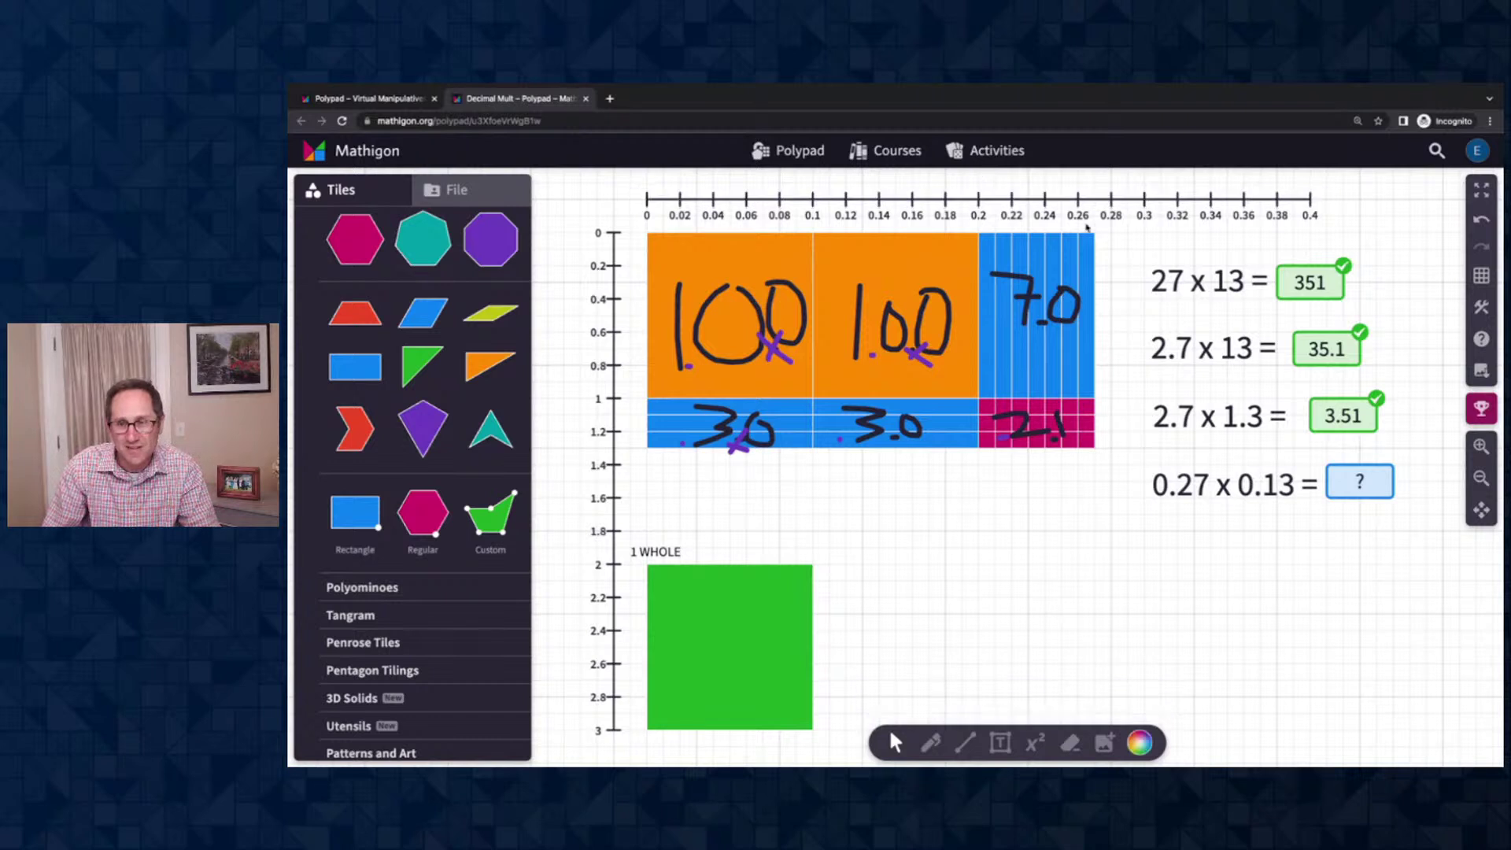
Try to set the step of the vertical number line beside the multiplication grid to 0.02
left_click(617, 458)
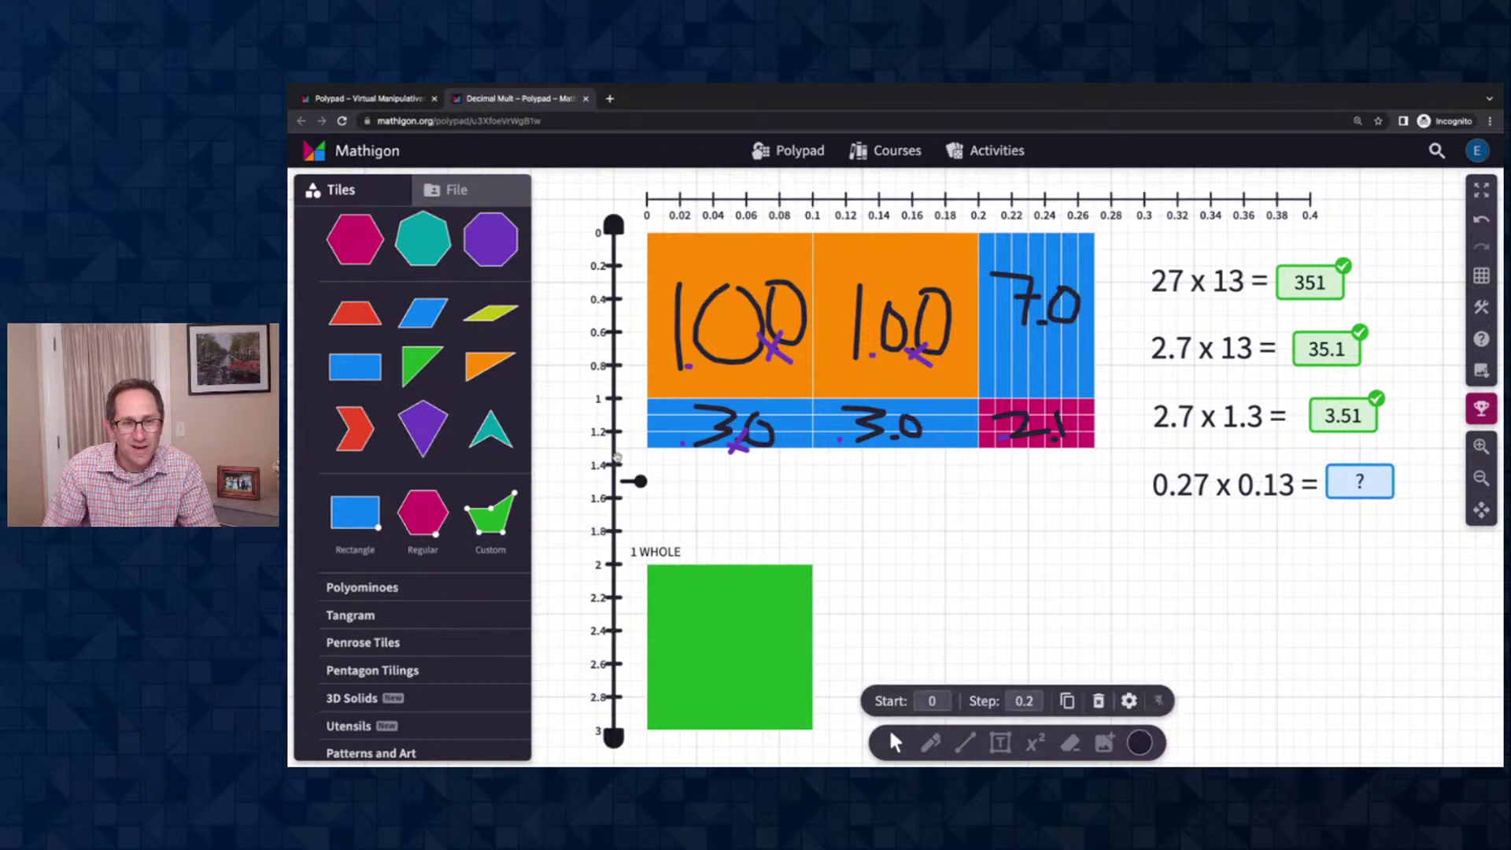
type("0")
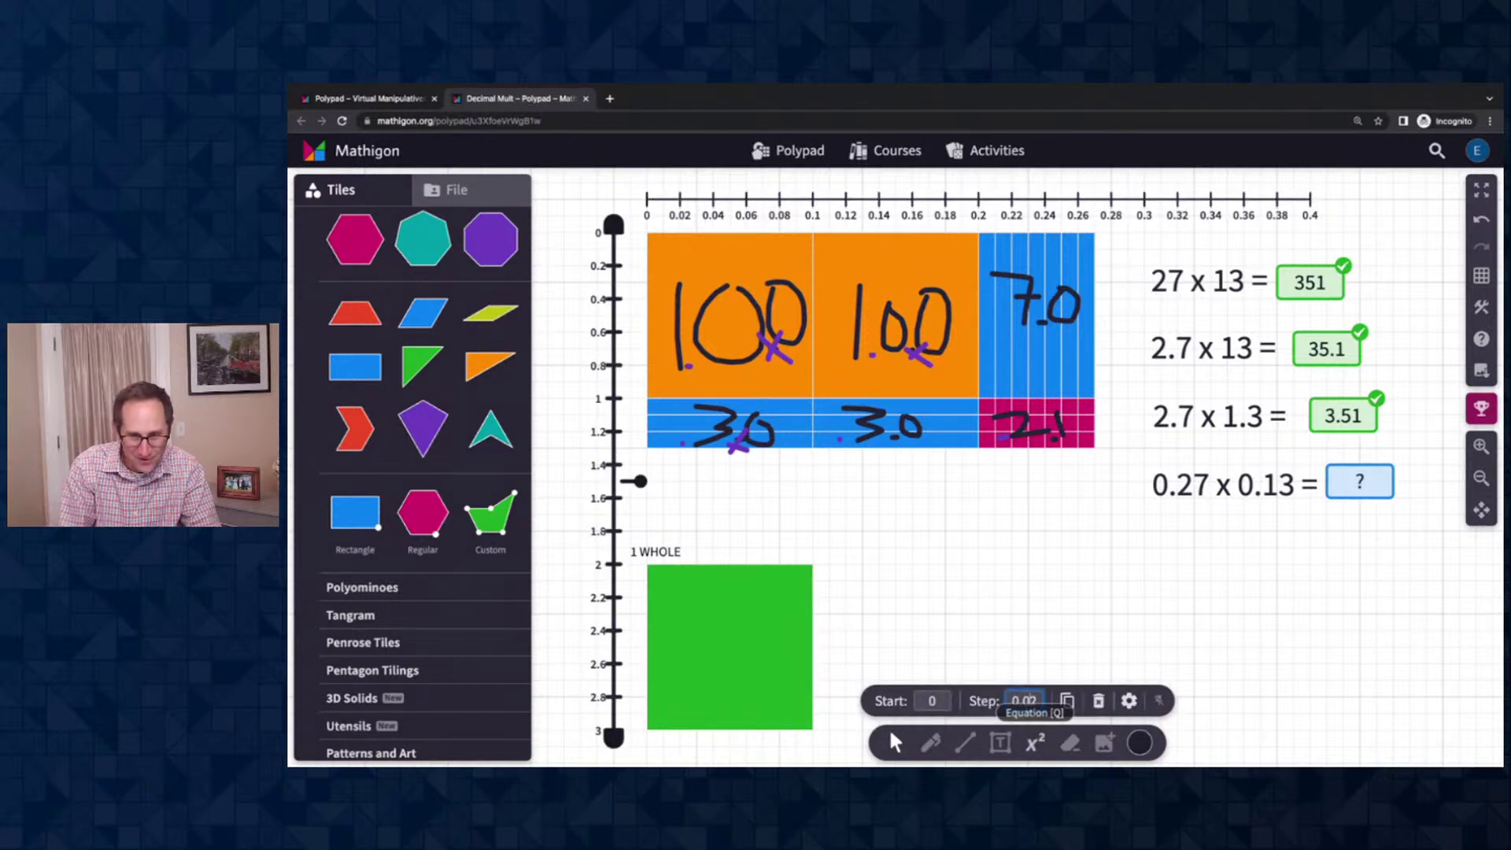
left_click(1090, 615)
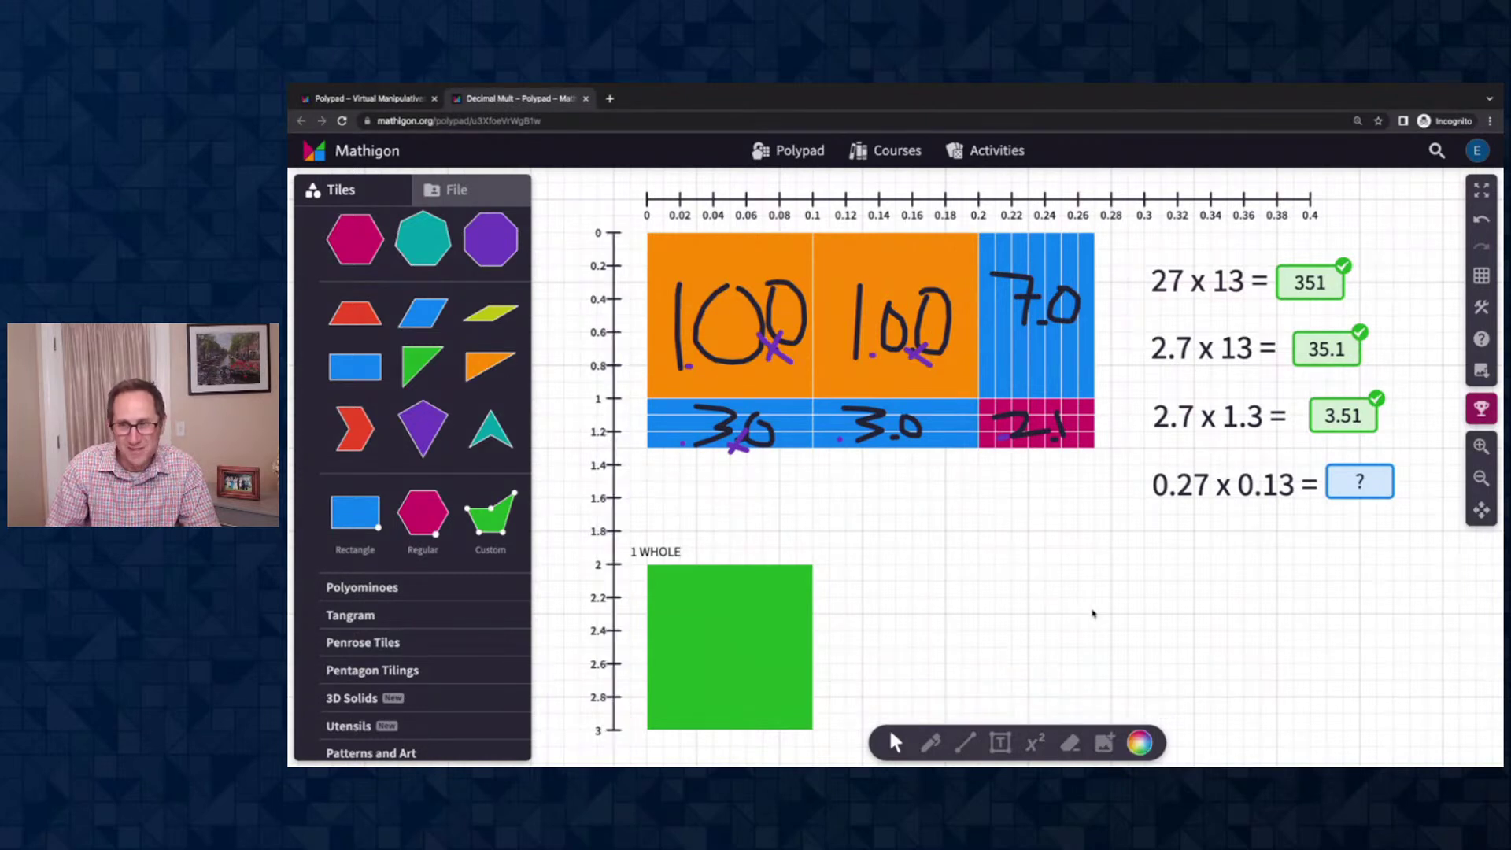
Extend the horizontal number line above the multiplication grid so that it reaches 1
left_click(1481, 477)
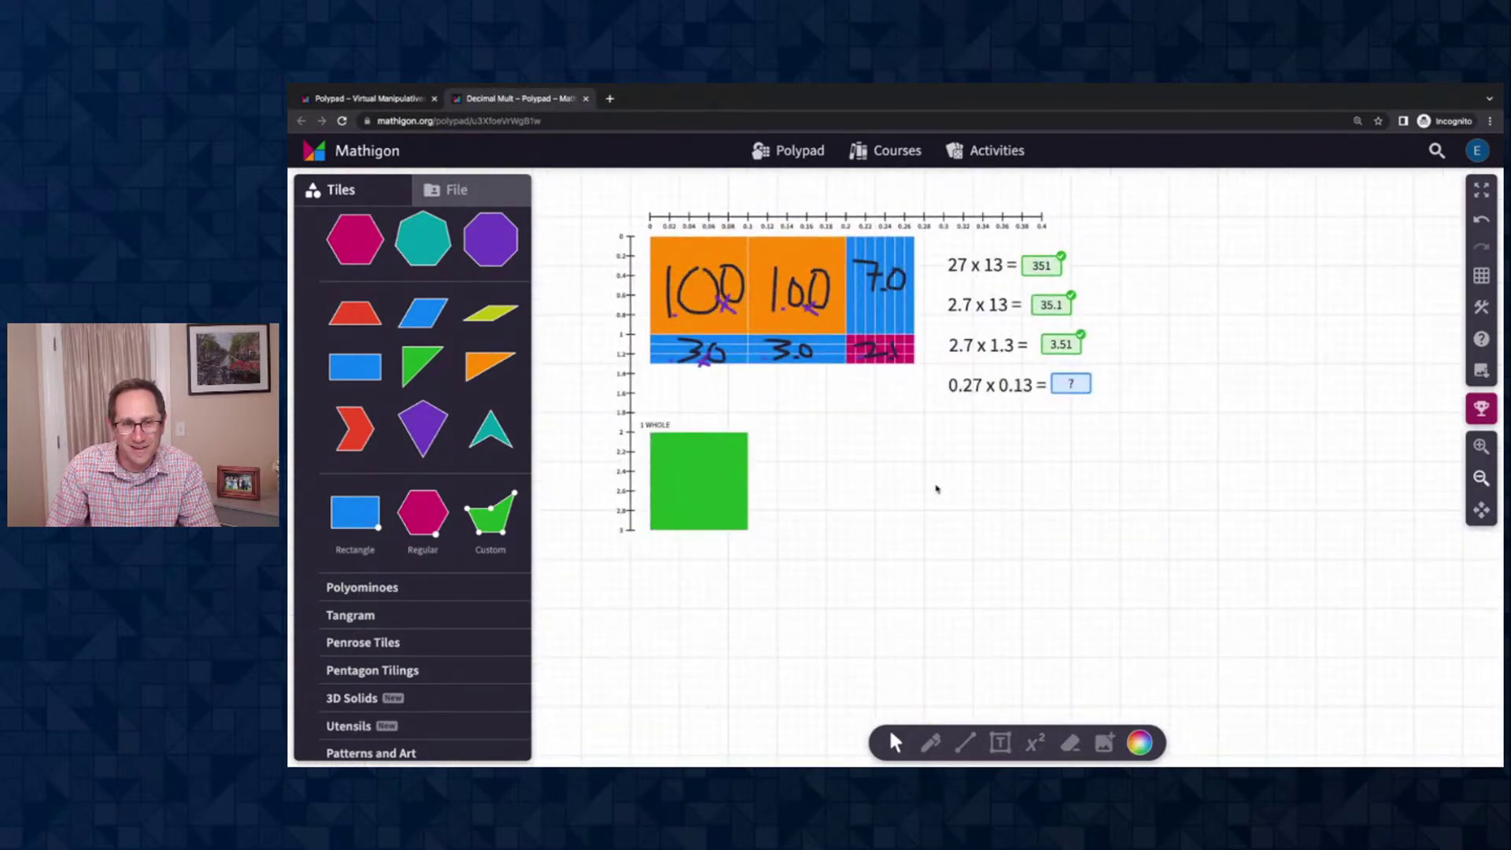
left_click(844, 216)
left_click_drag(1045, 217, 1404, 218)
left_click(1481, 477)
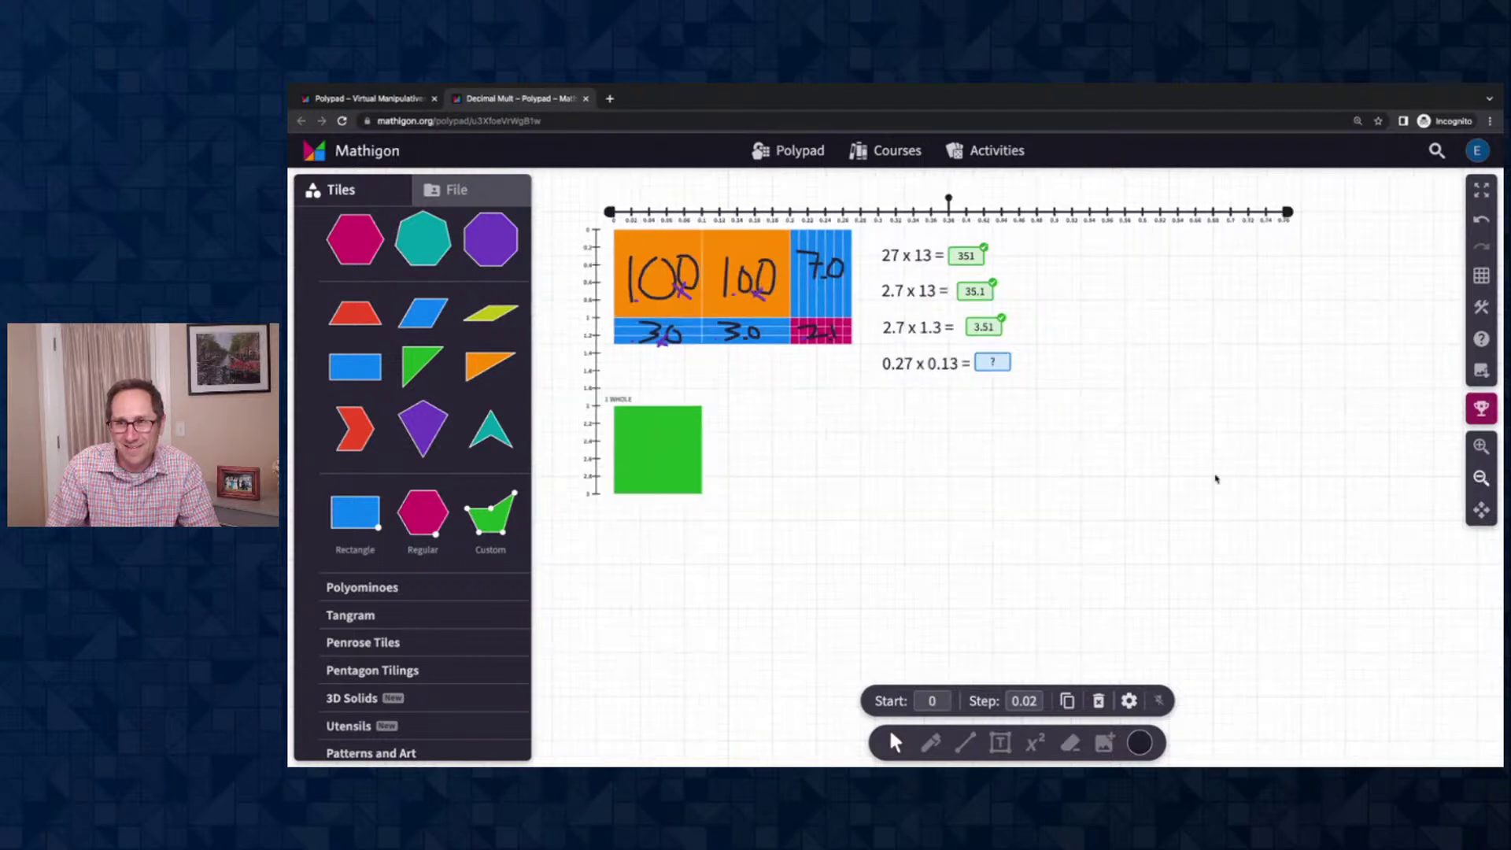
scroll(1215, 478, "right", 2)
mouse_move(1253, 213)
left_mouse_down()
mouse_move(1428, 213)
mouse_move(1363, 207)
mouse_move(1377, 207)
left_mouse_up()
left_click(1479, 478)
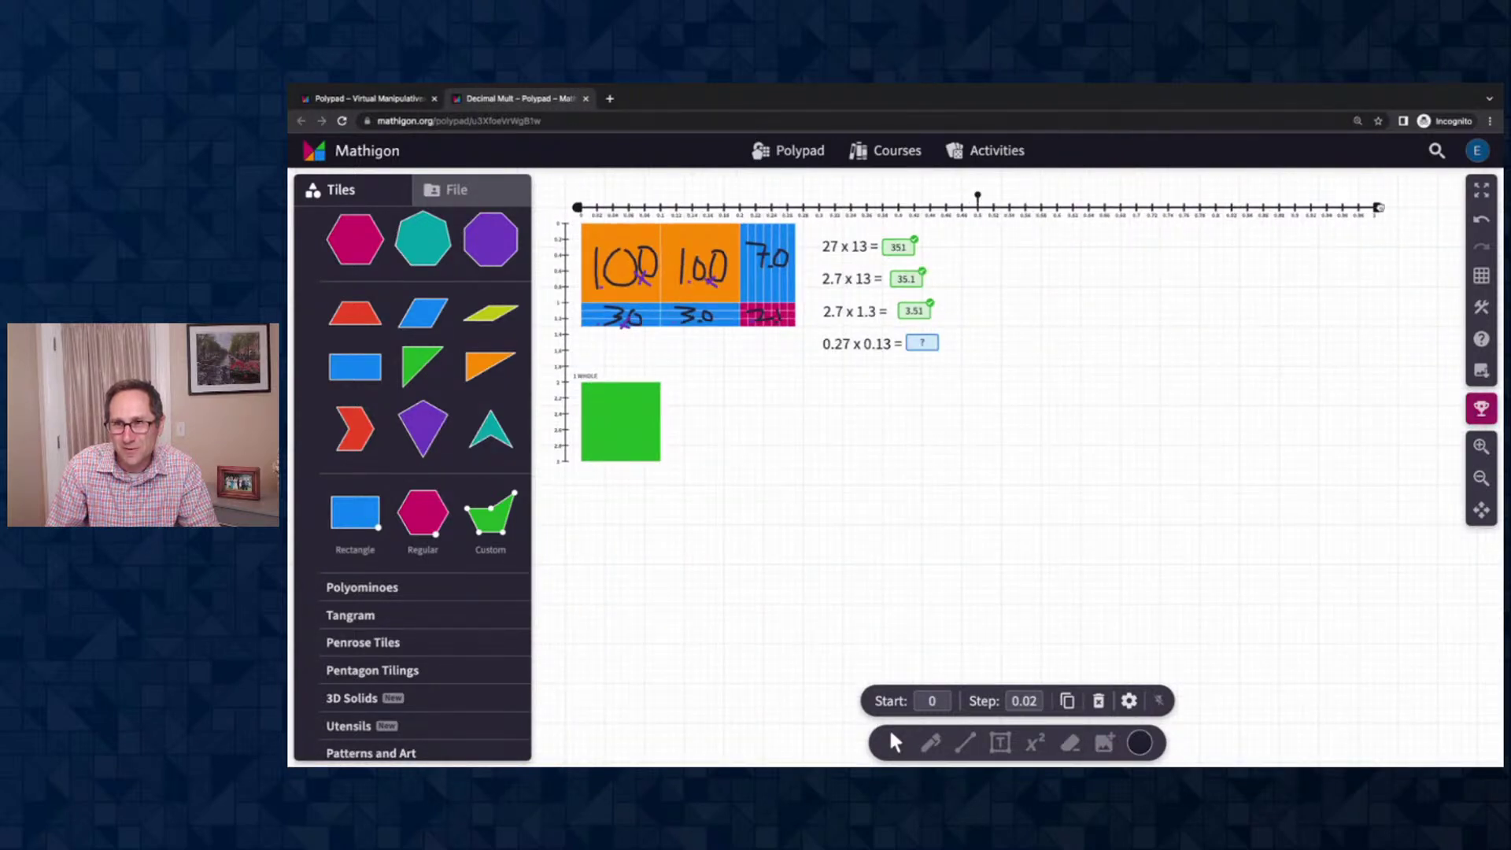
Lengthen the vertical number line downward until it runs well below the green 1 WHOLE square
left_click_drag(564, 455, 565, 763)
left_click(1481, 478)
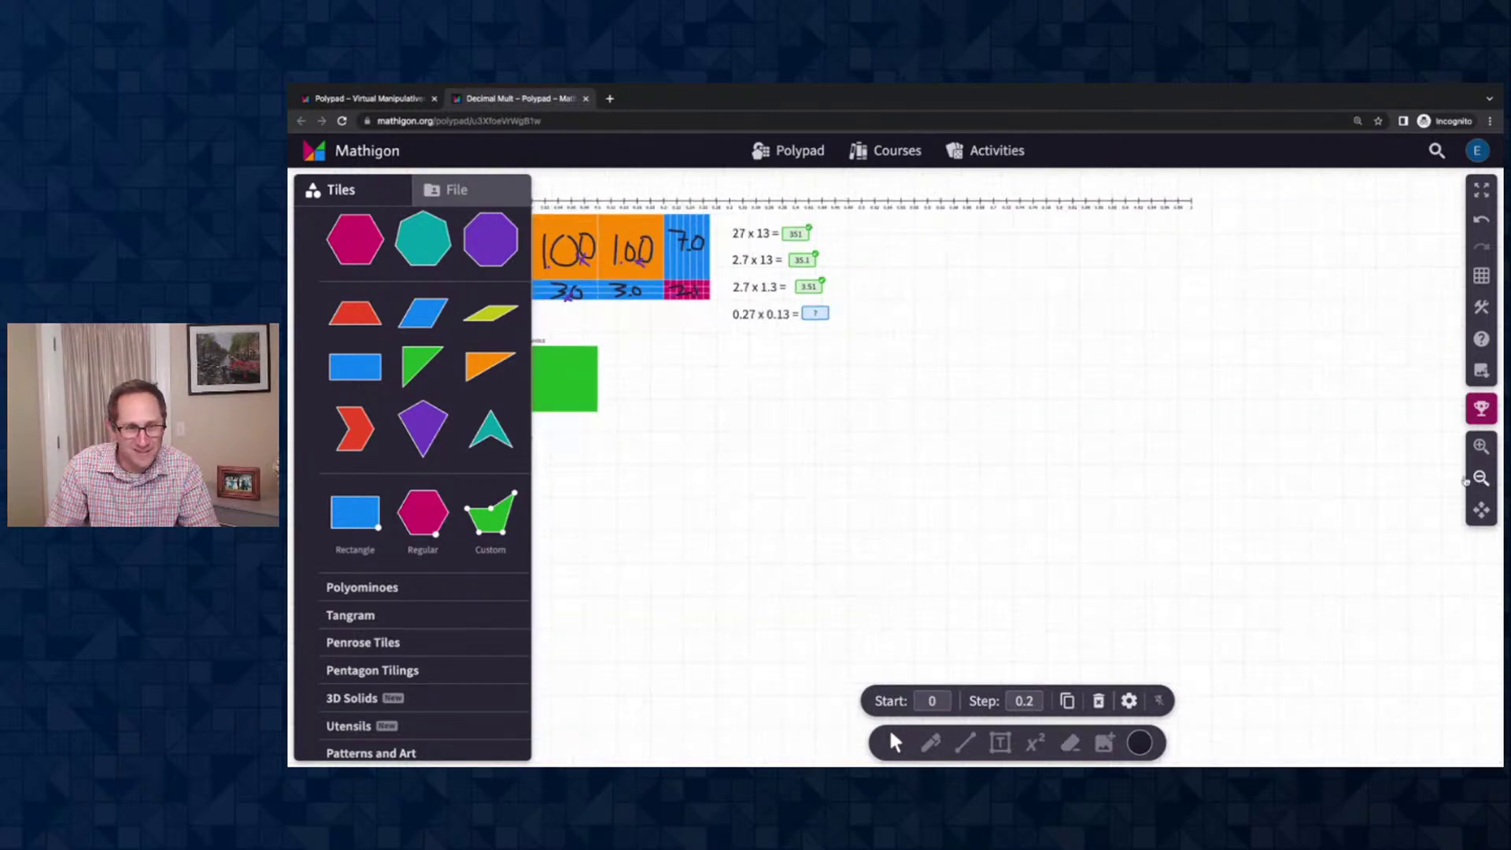
scroll(1148, 517, "down", 2)
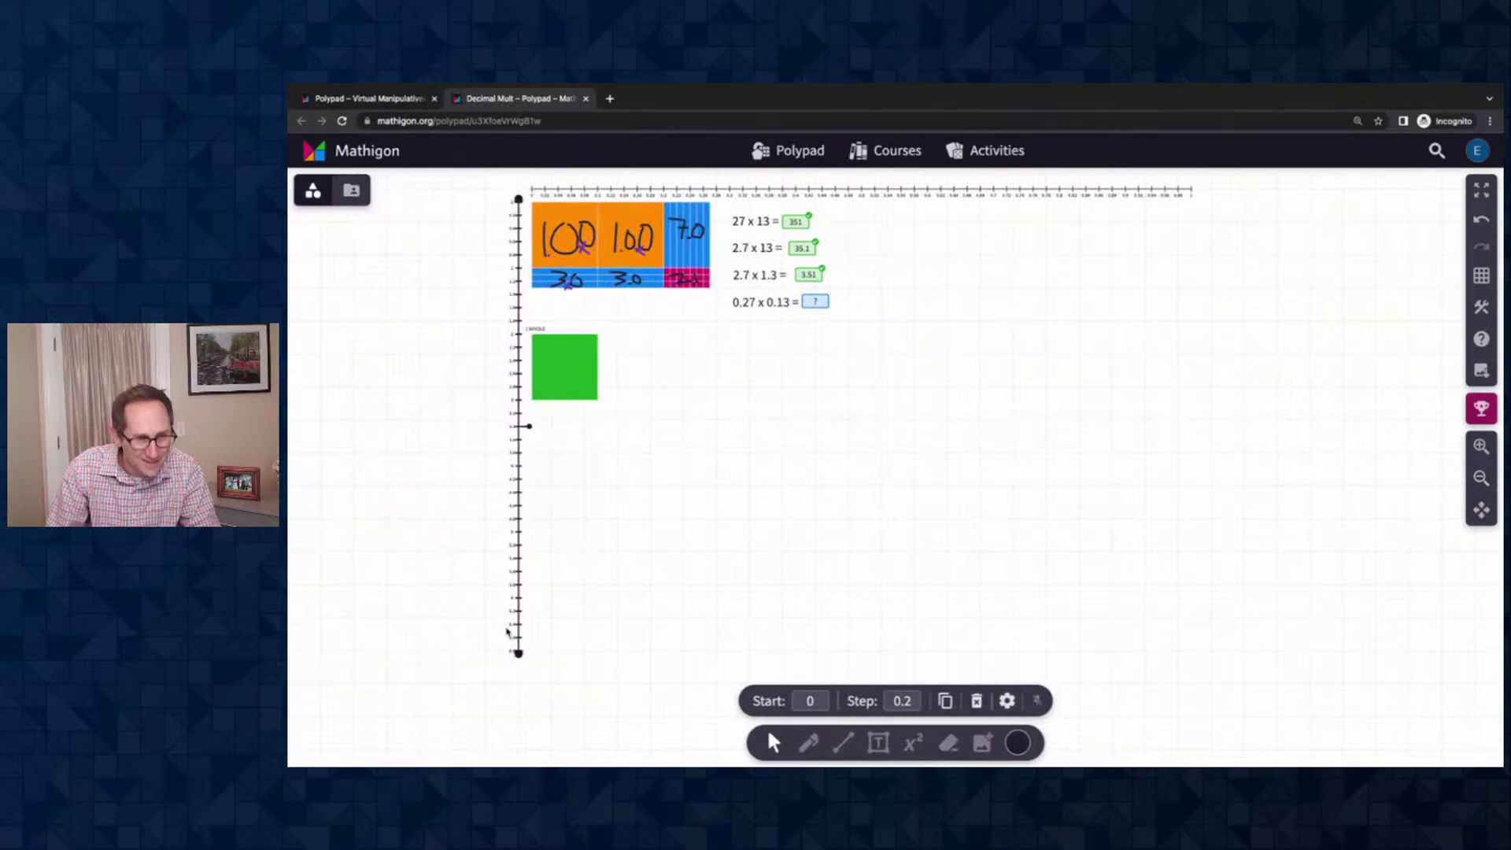
left_click_drag(518, 653, 518, 759)
scroll(647, 608, "down", 2)
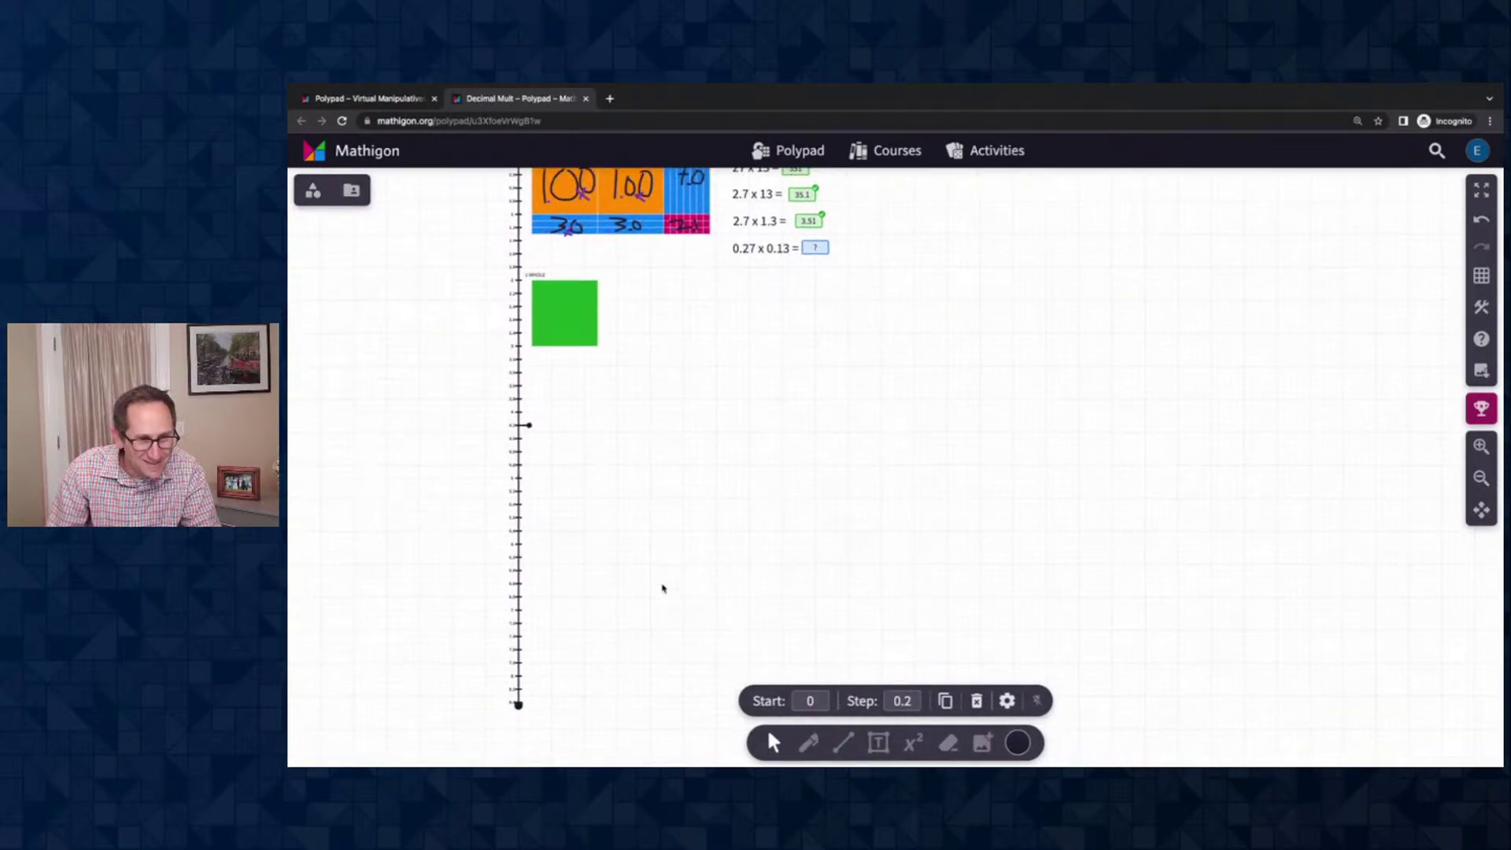
left_click_drag(518, 705, 517, 763)
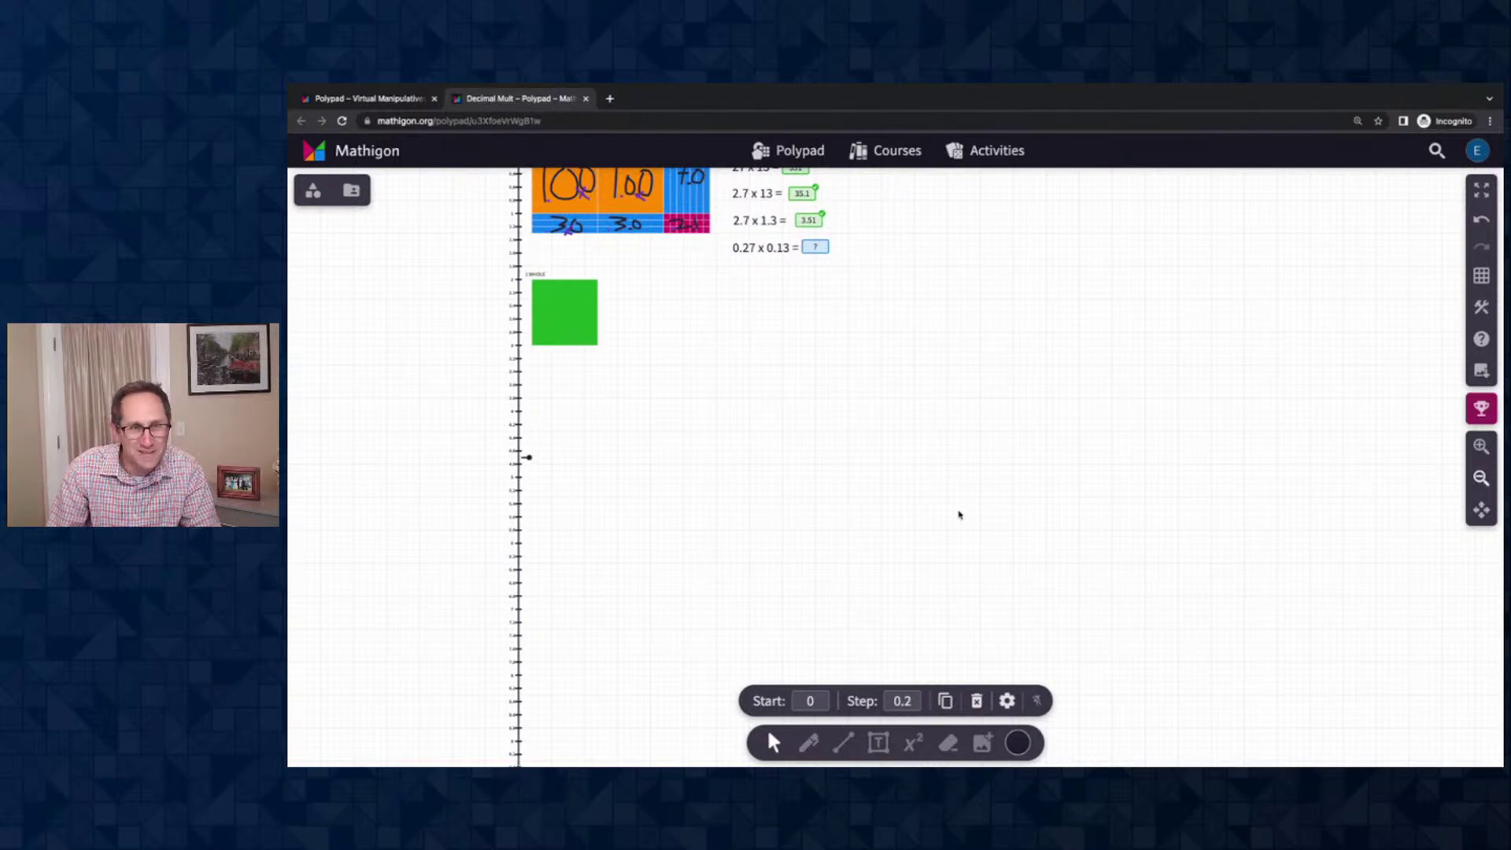
Move the green 1 WHOLE square onto the grid's first orange block and stretch it across to 1 on the horizontal number line
scroll(904, 530, "up", 2)
left_click_drag(565, 378, 565, 247)
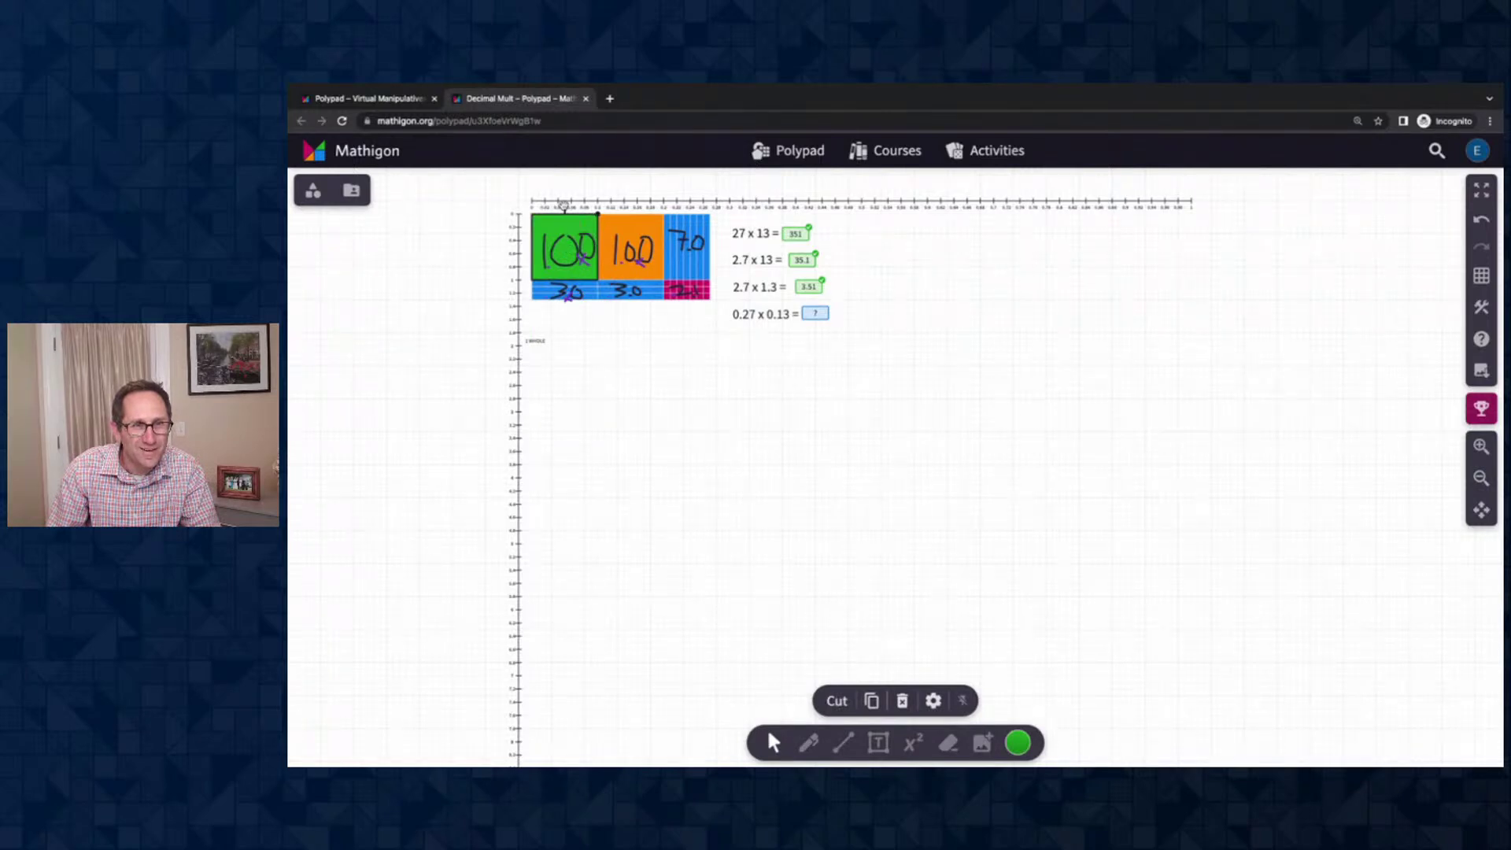
left_click_drag(600, 280, 1191, 642)
Extend the vertical number line's lower end further to match the length of the horizontal number line
scroll(1269, 607, "down", 4)
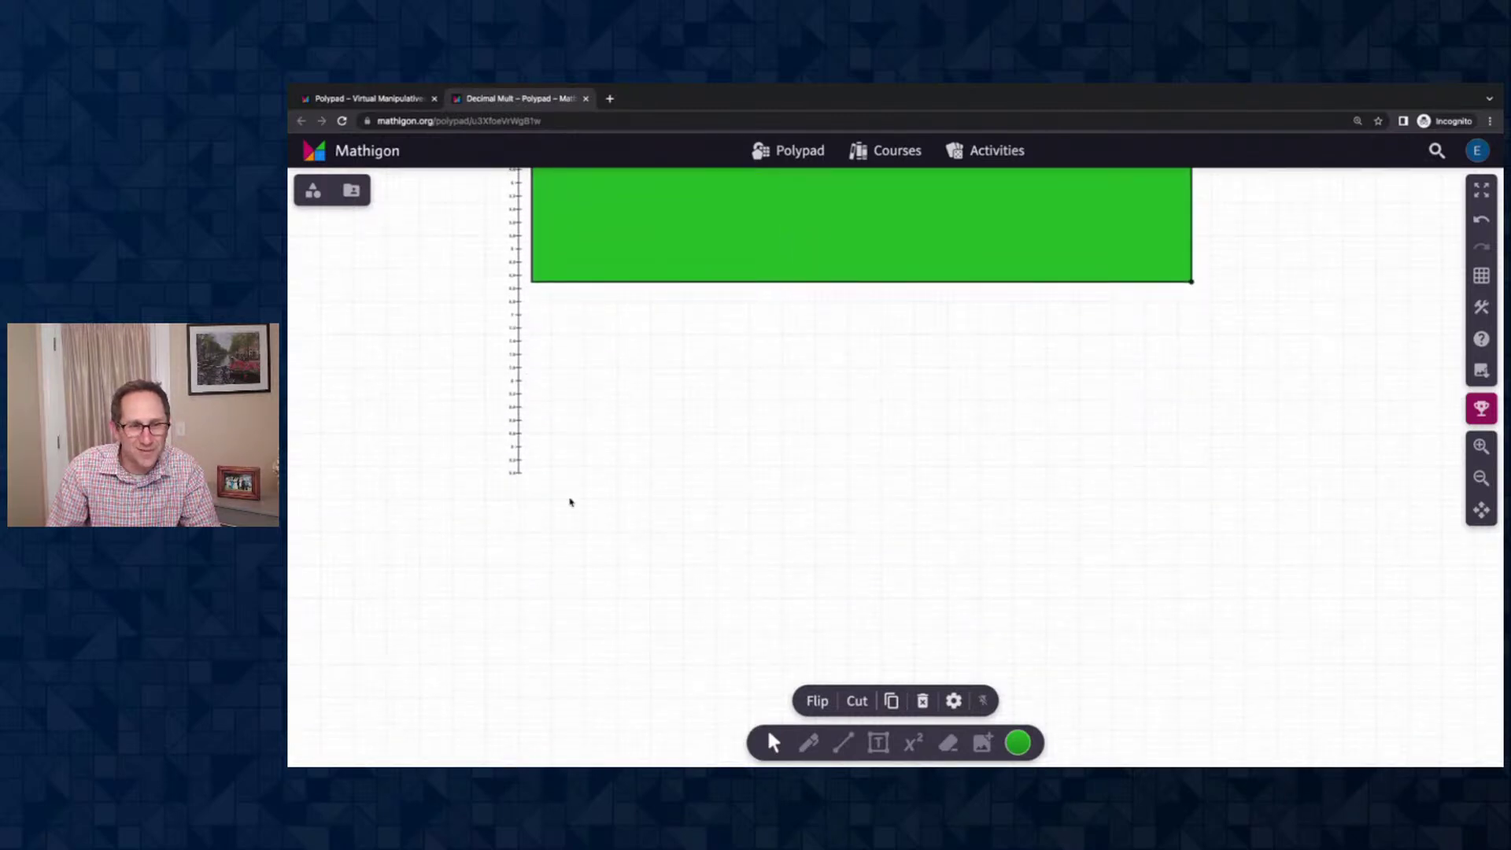
left_click(516, 469)
left_click_drag(516, 470, 521, 489)
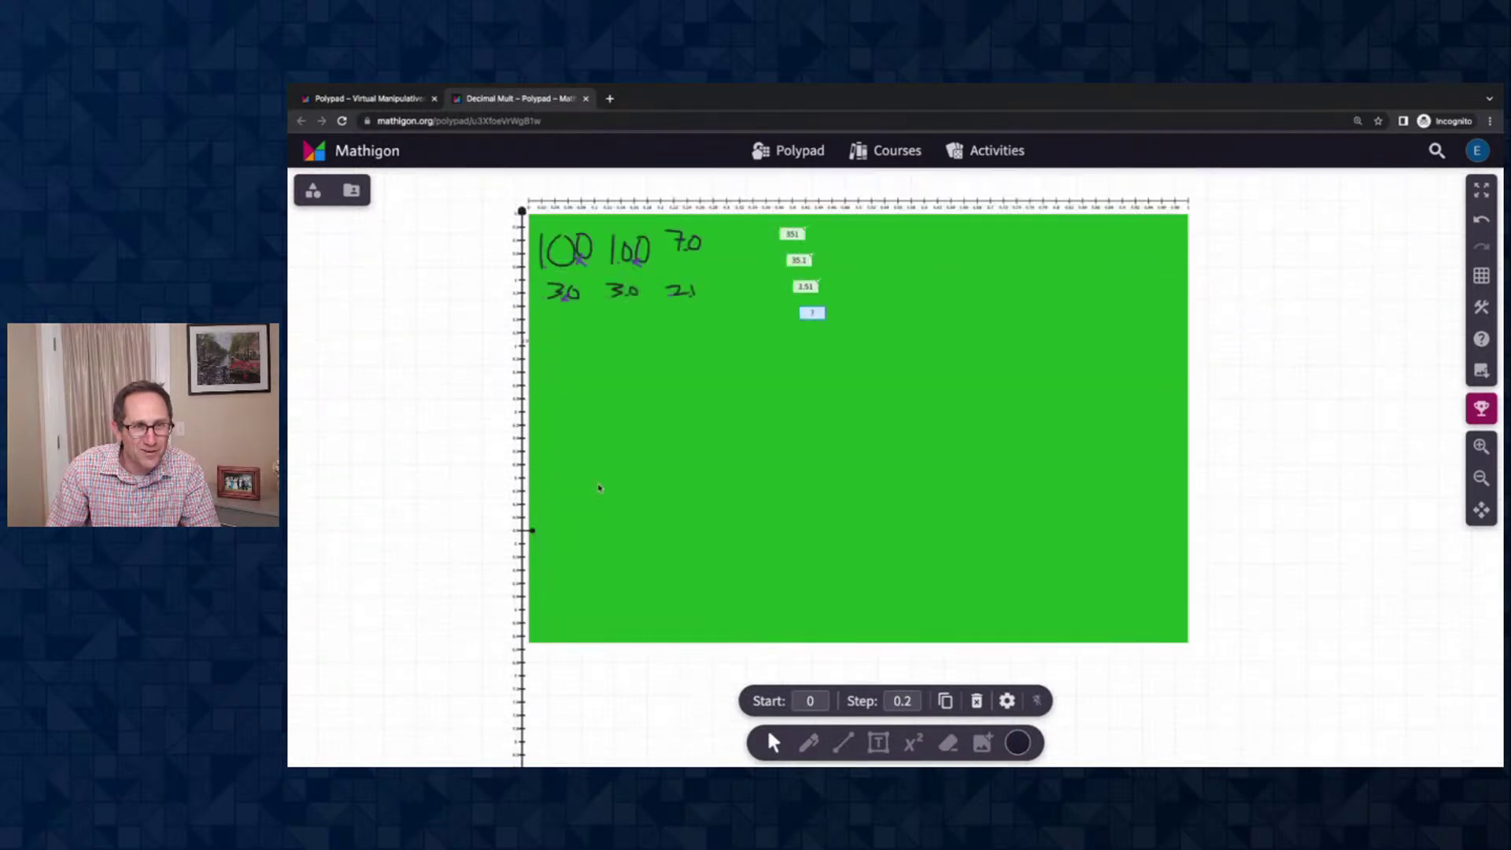
scroll(574, 504, "down", 5)
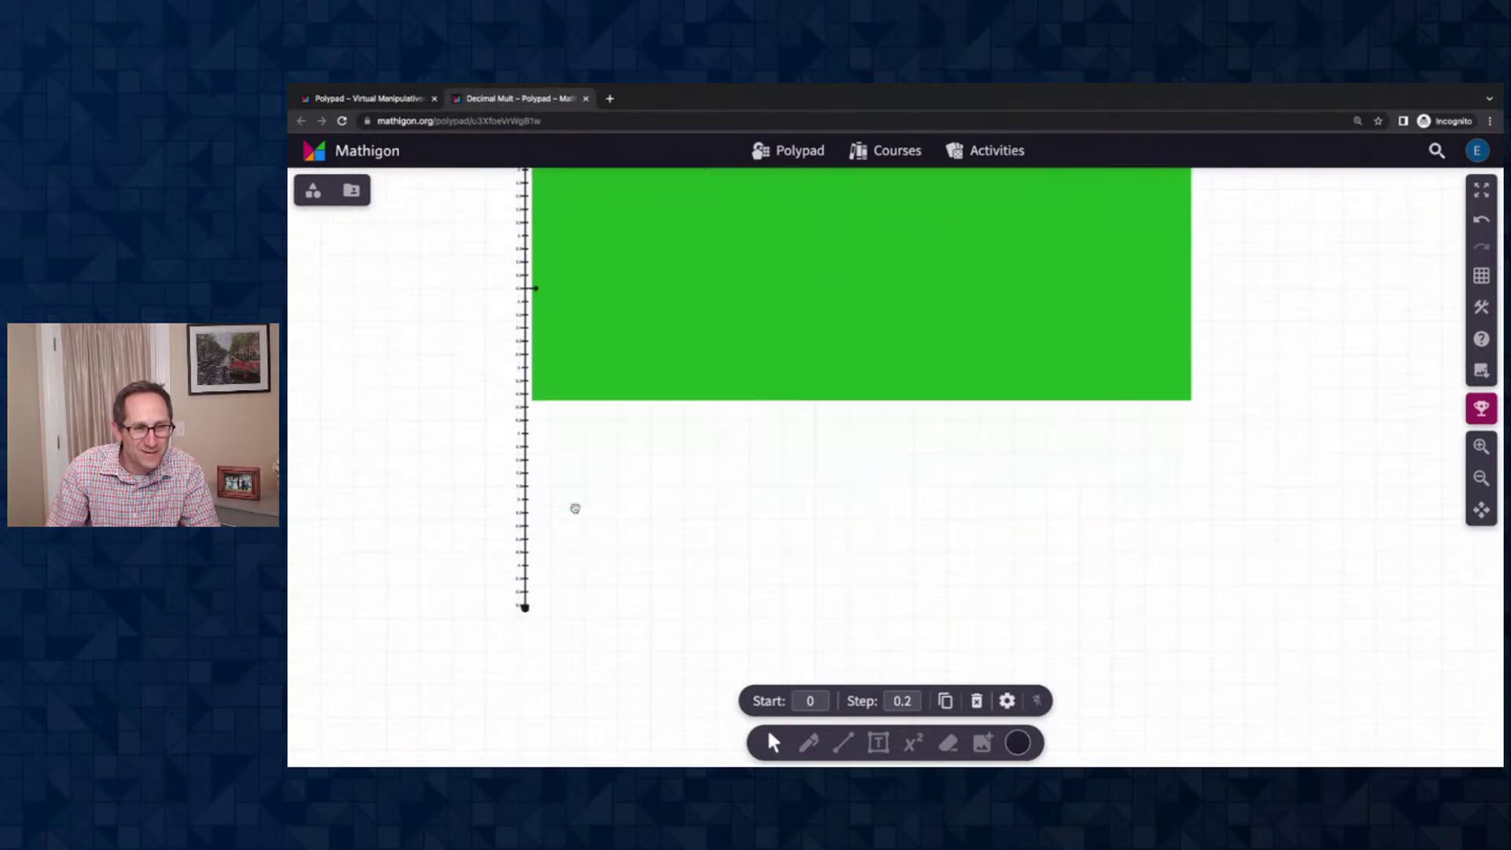
mouse_move(525, 501)
left_mouse_down()
mouse_move(525, 541)
mouse_move(525, 529)
left_mouse_up()
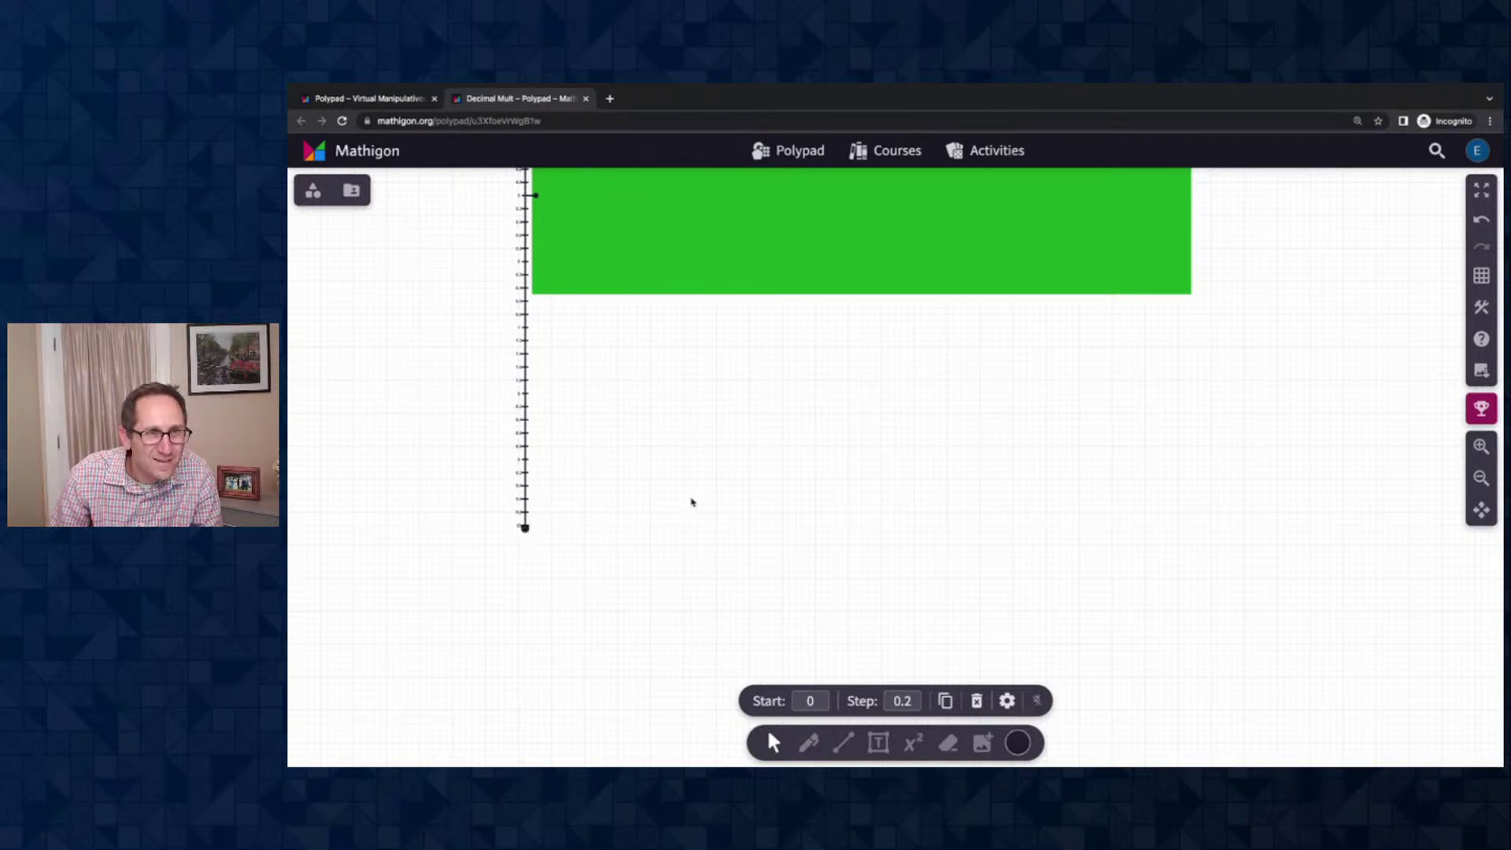
scroll(692, 500, "up", 5)
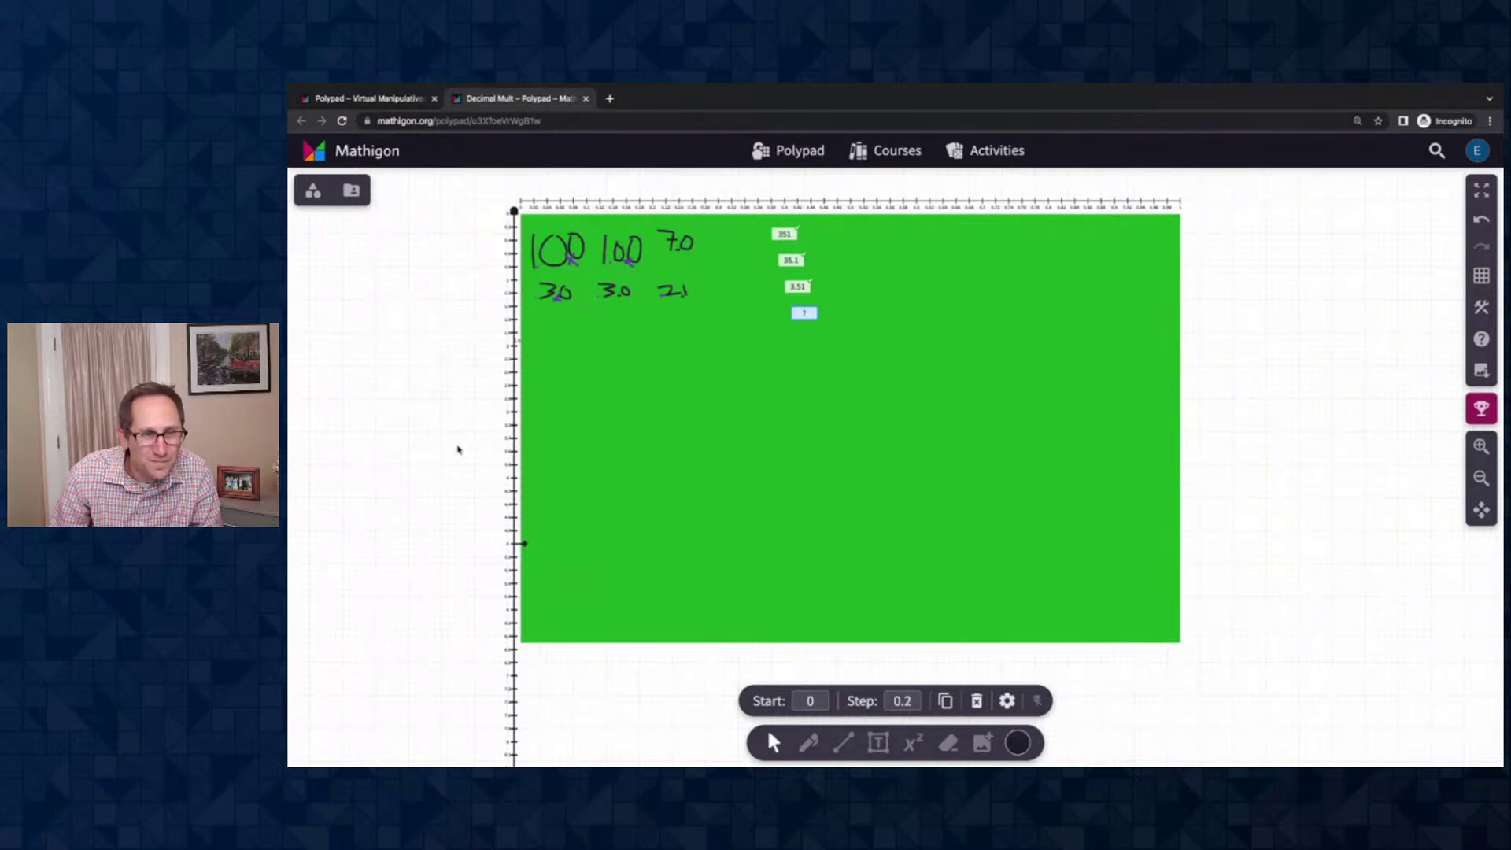
Try again to change the step of the lengthened vertical number line
left_click(903, 700)
type("0")
left_click(1052, 565)
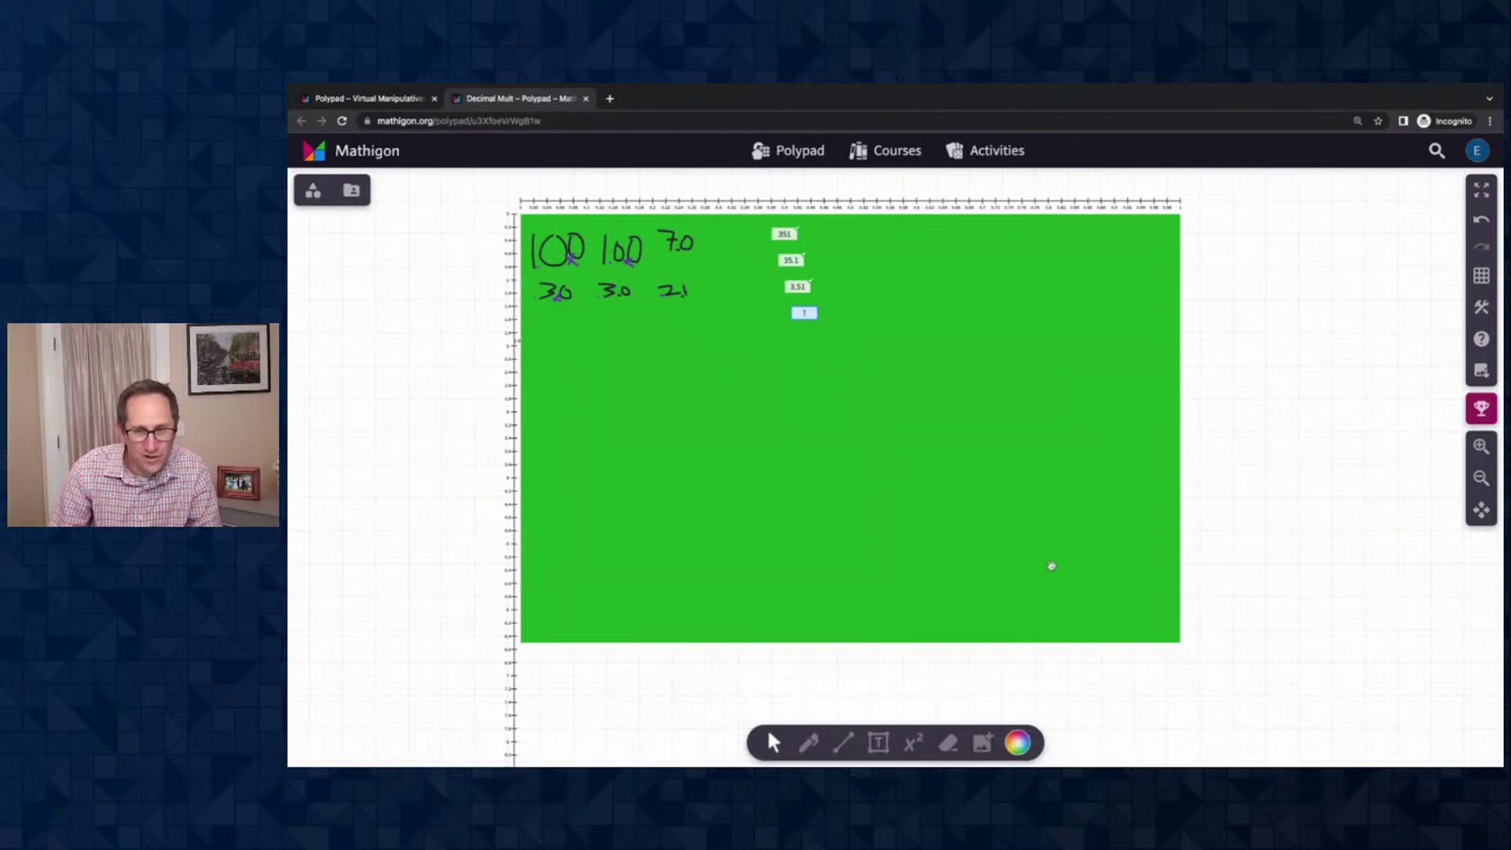
Stretch the green rectangle down to the lower end of the vertical number line
scroll(1052, 565, "down", 3)
left_click(969, 382)
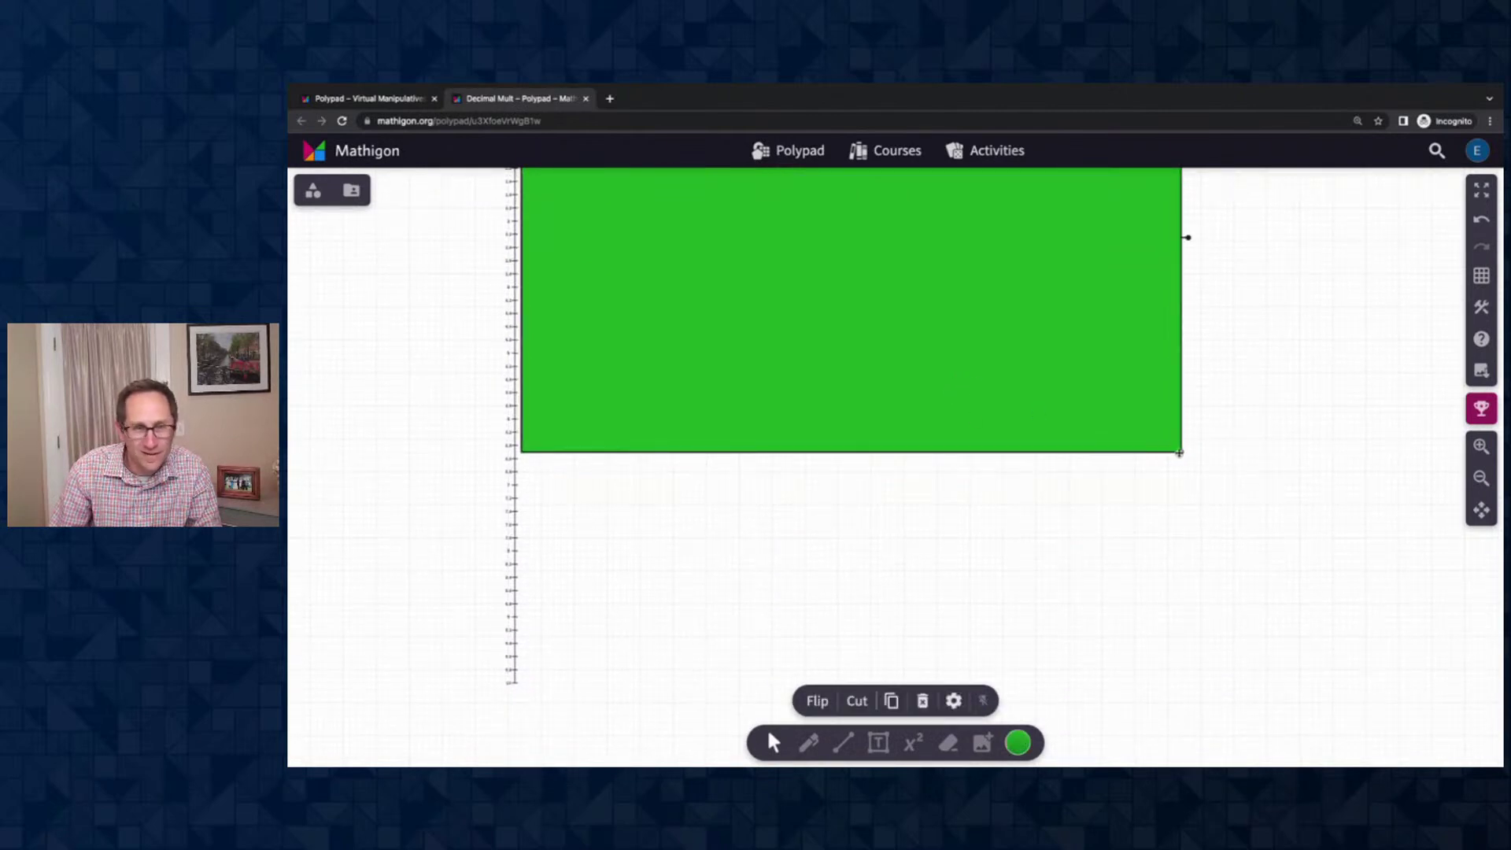
left_click_drag(1178, 453, 1167, 682)
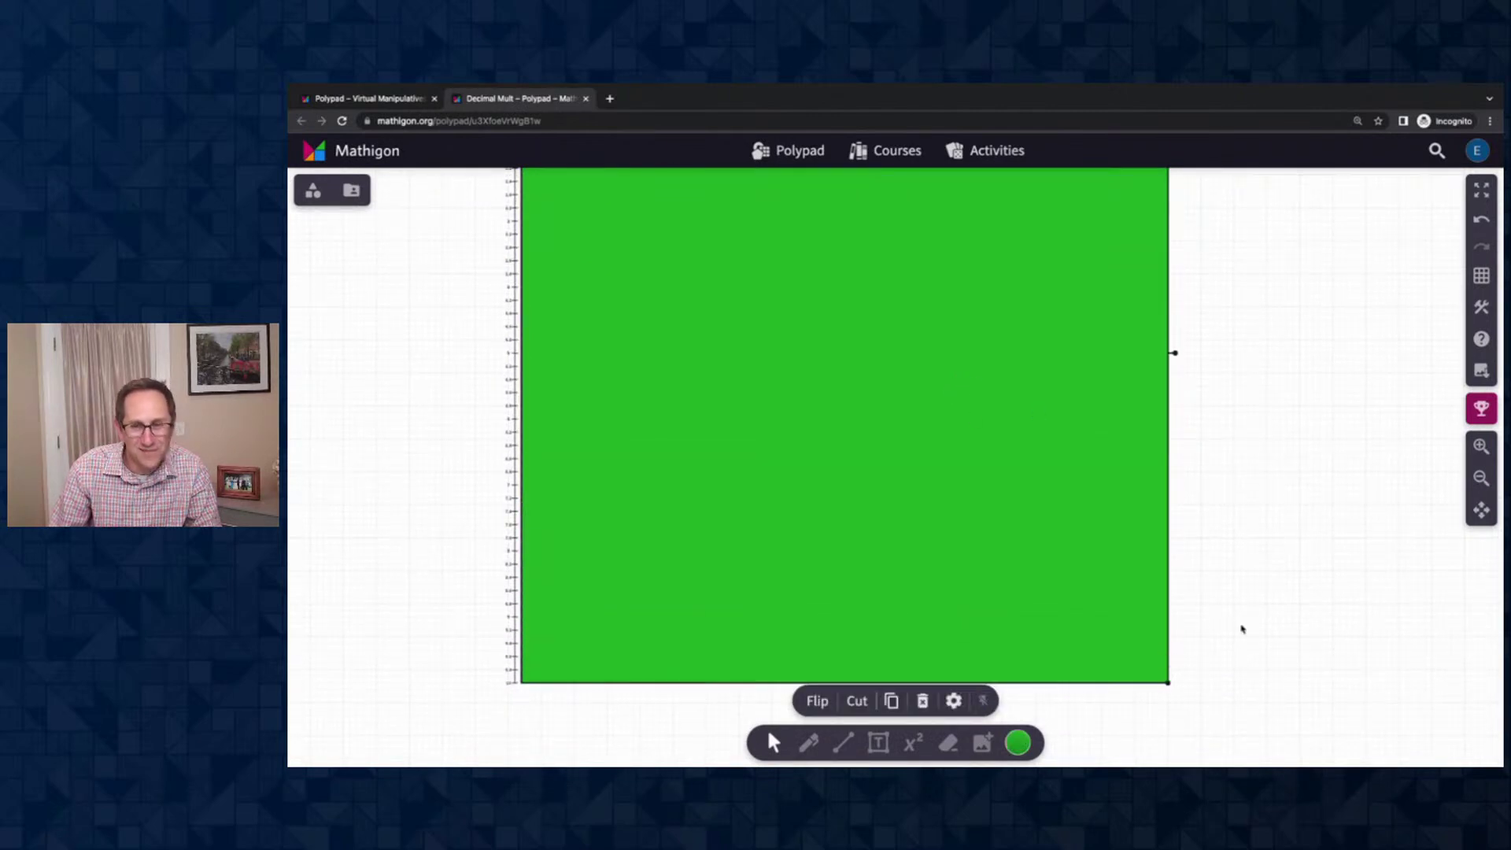
left_click(1241, 629)
scroll(1254, 502, "up", 3)
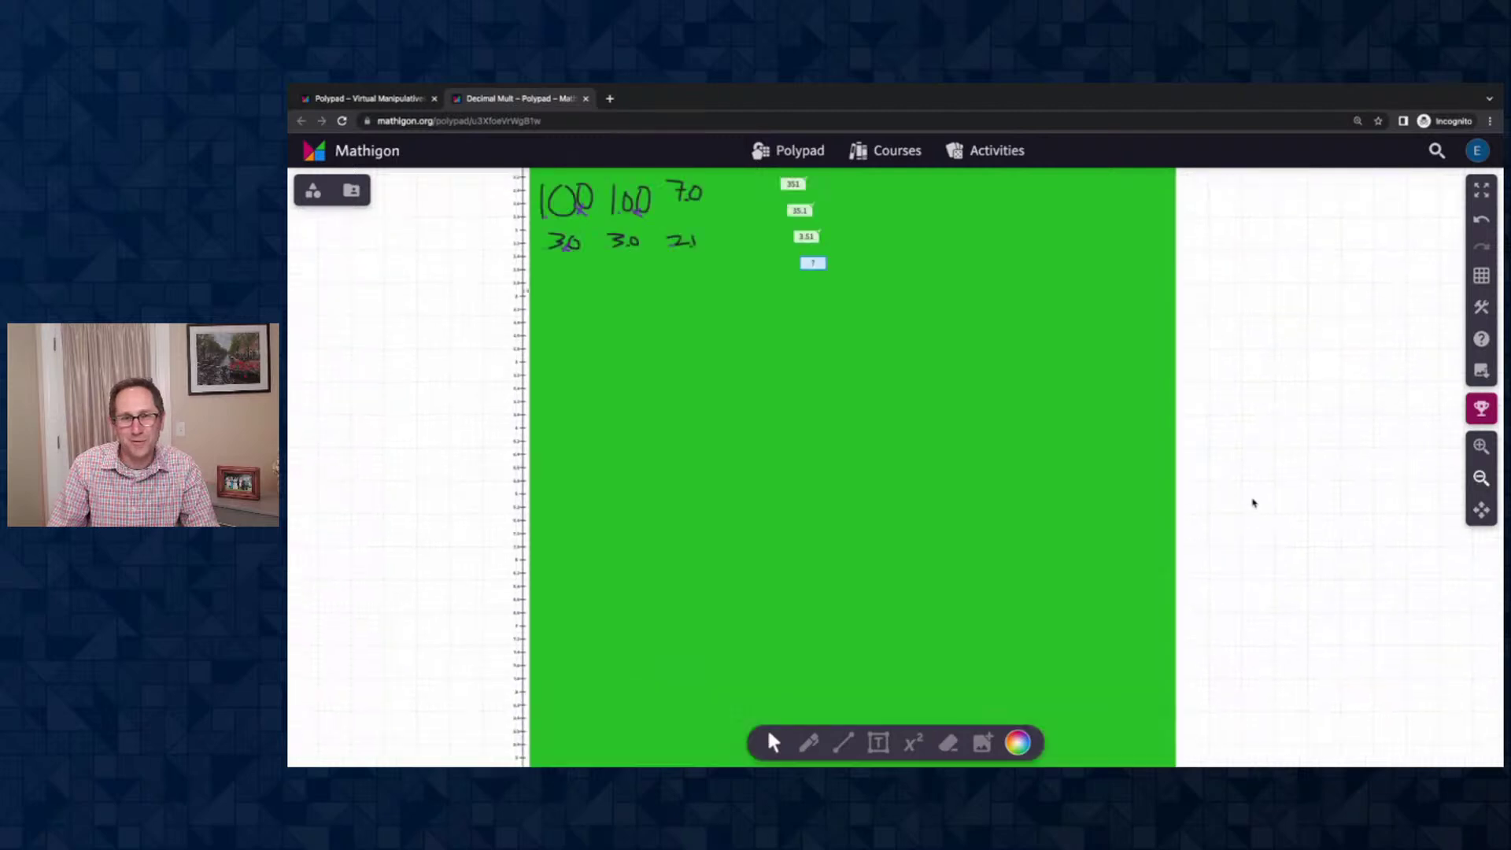
Set the enlarged green rectangle to keep at back
left_click(968, 465)
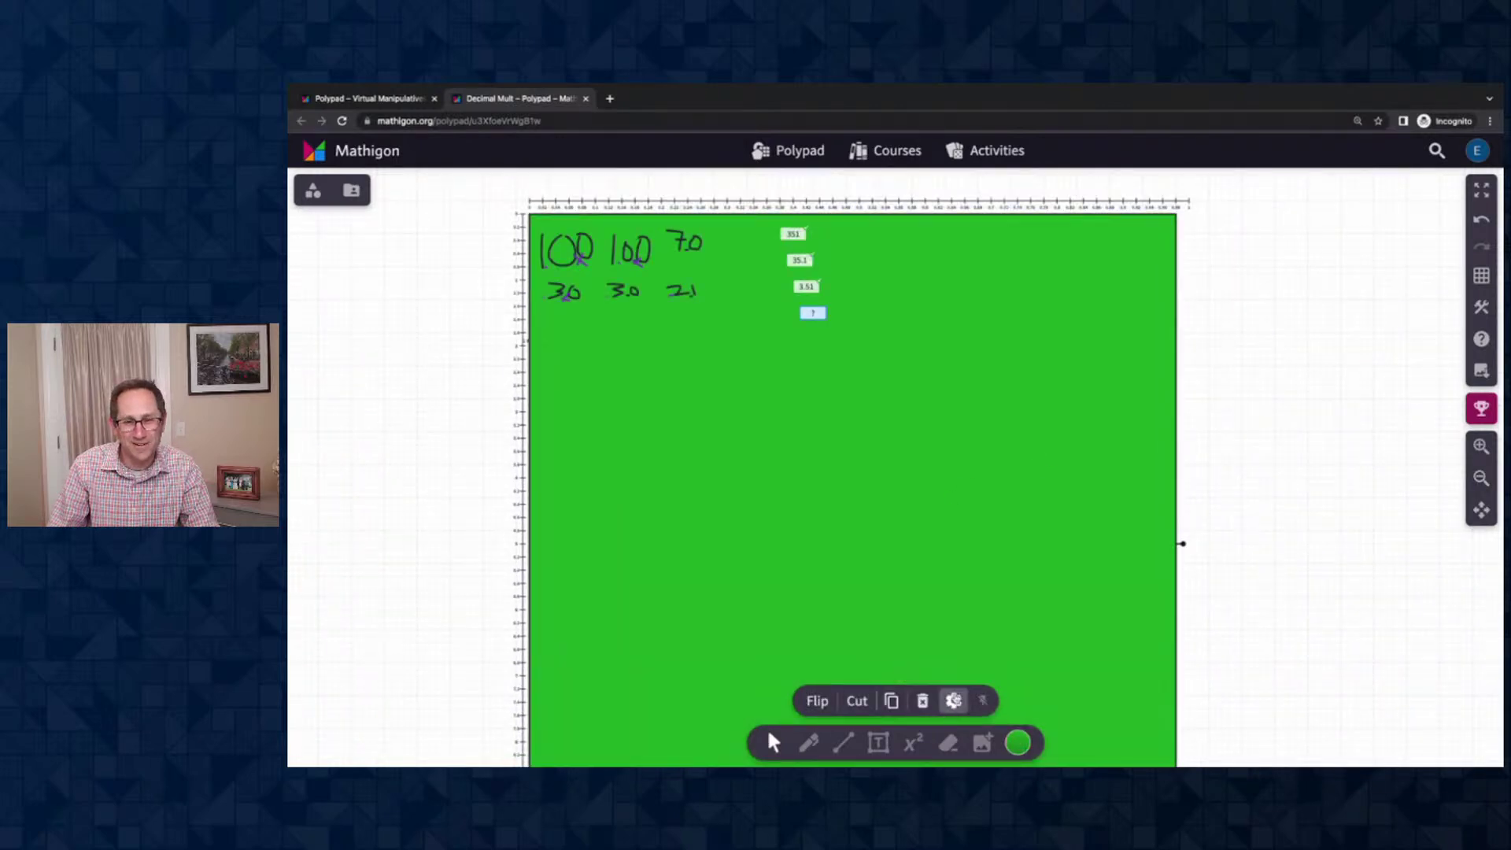
left_click(950, 701)
left_click(953, 581)
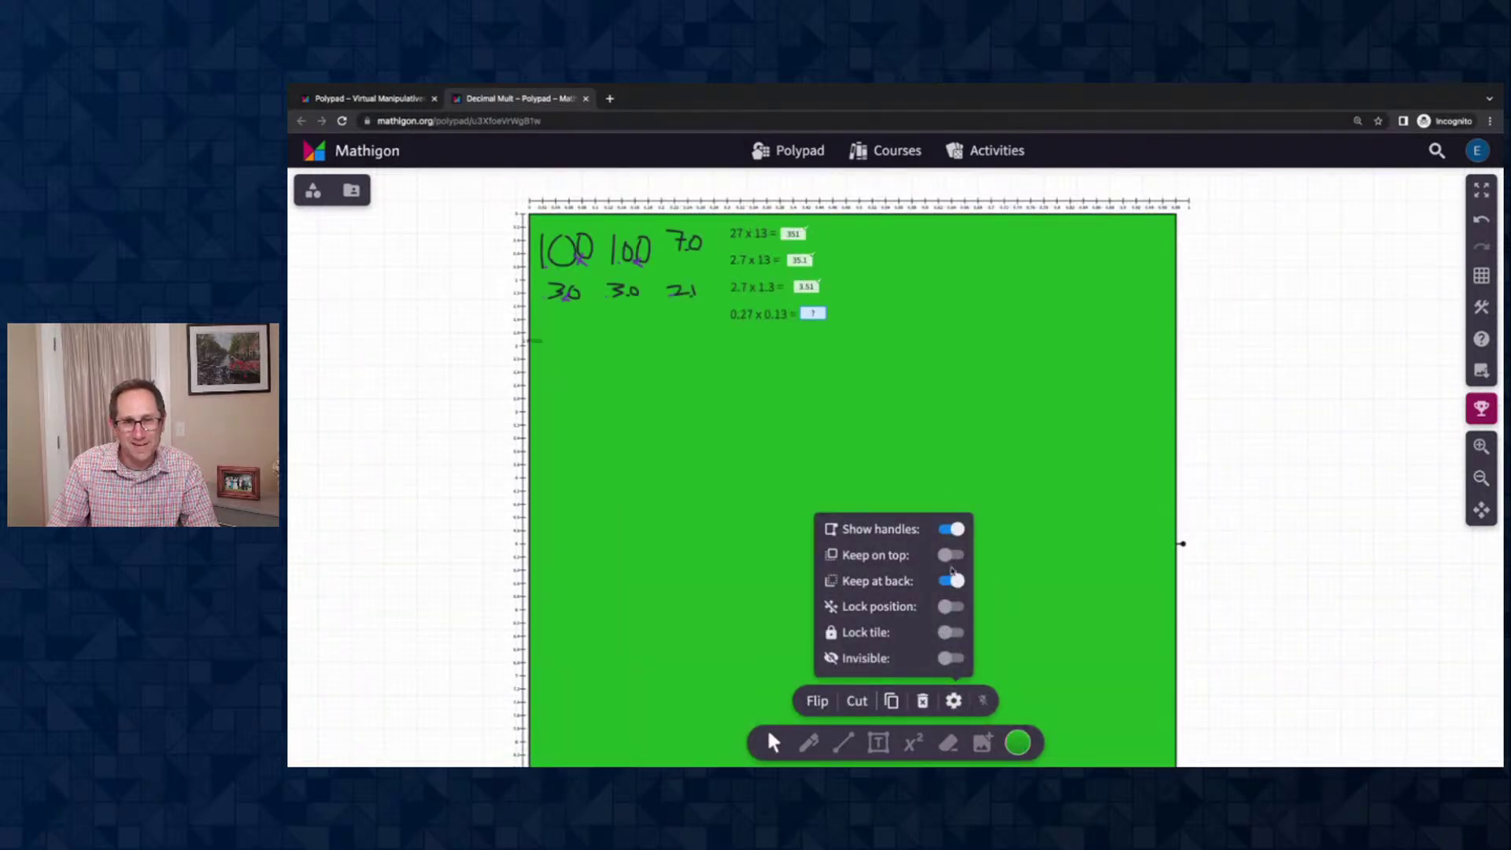
Move the green rectangle off the grid, set the multiplication grid to keep on top, and return the rectangle to the number lines' zero corner
left_click_drag(617, 371, 706, 437)
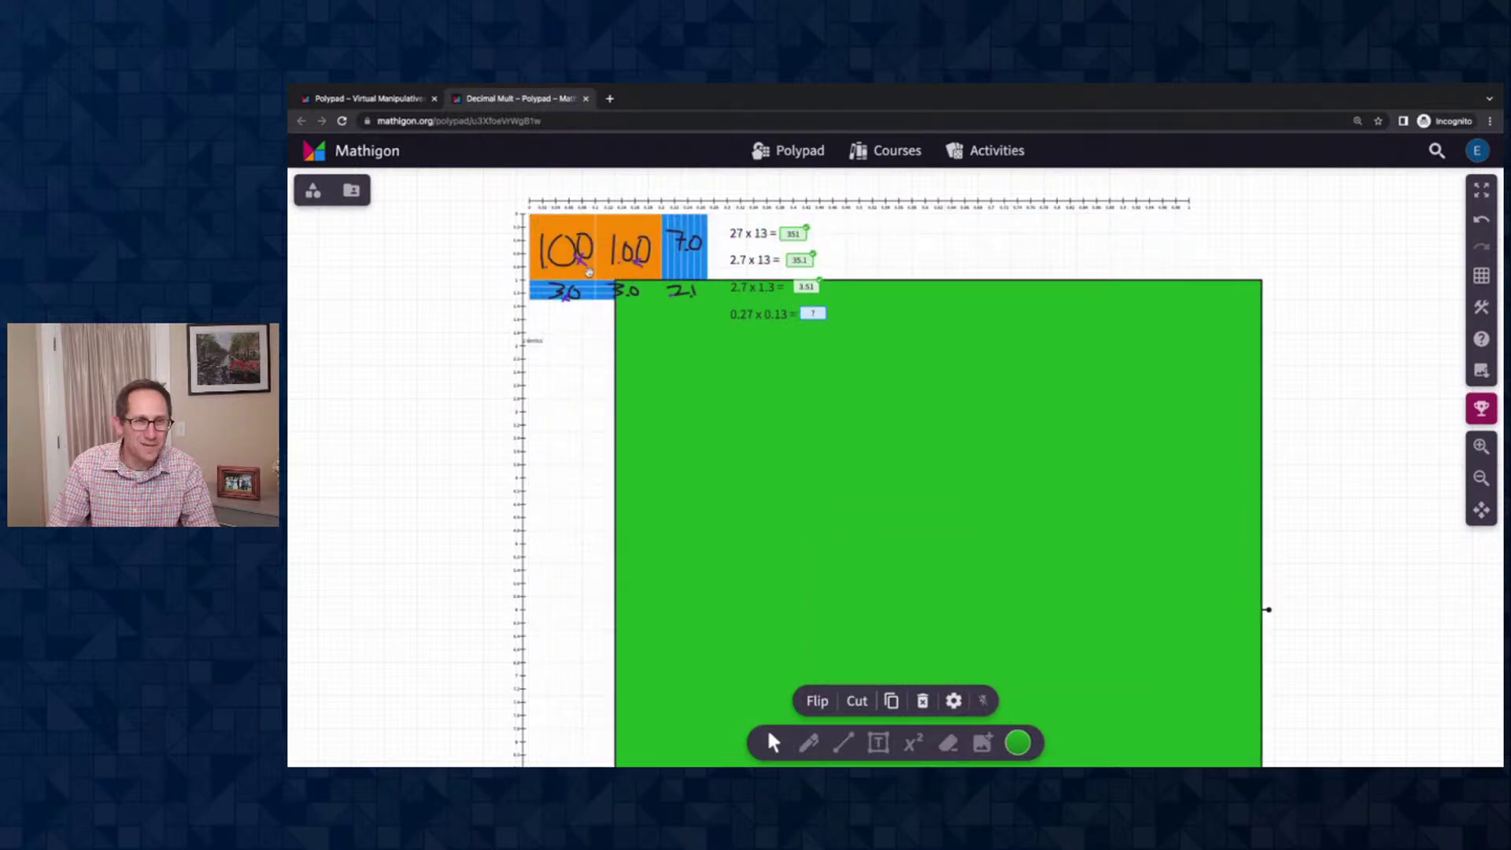
left_click(586, 272)
left_click(913, 701)
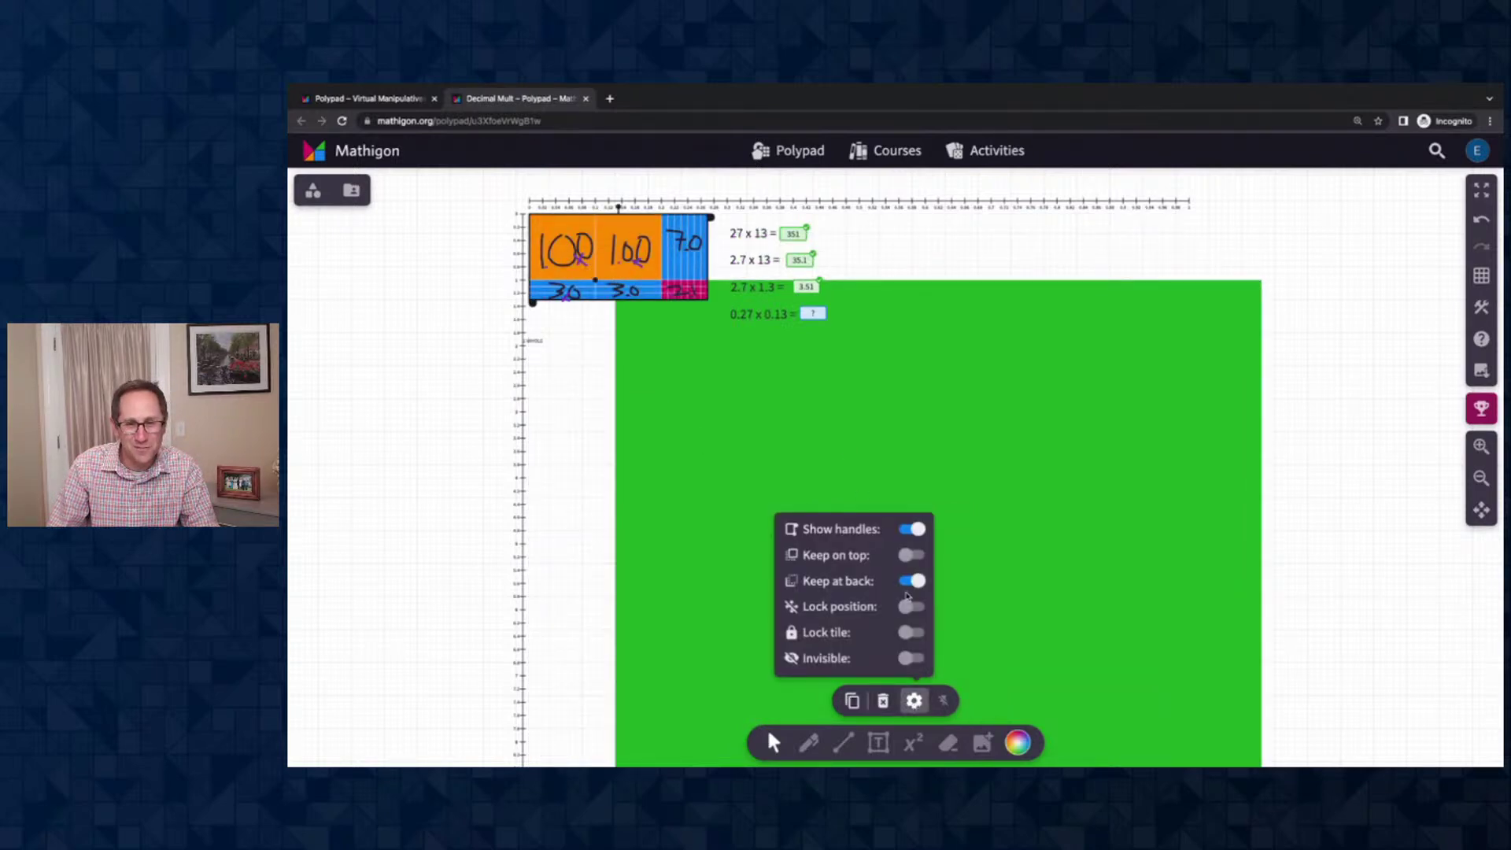
left_click(911, 554)
left_click_drag(1027, 489, 945, 422)
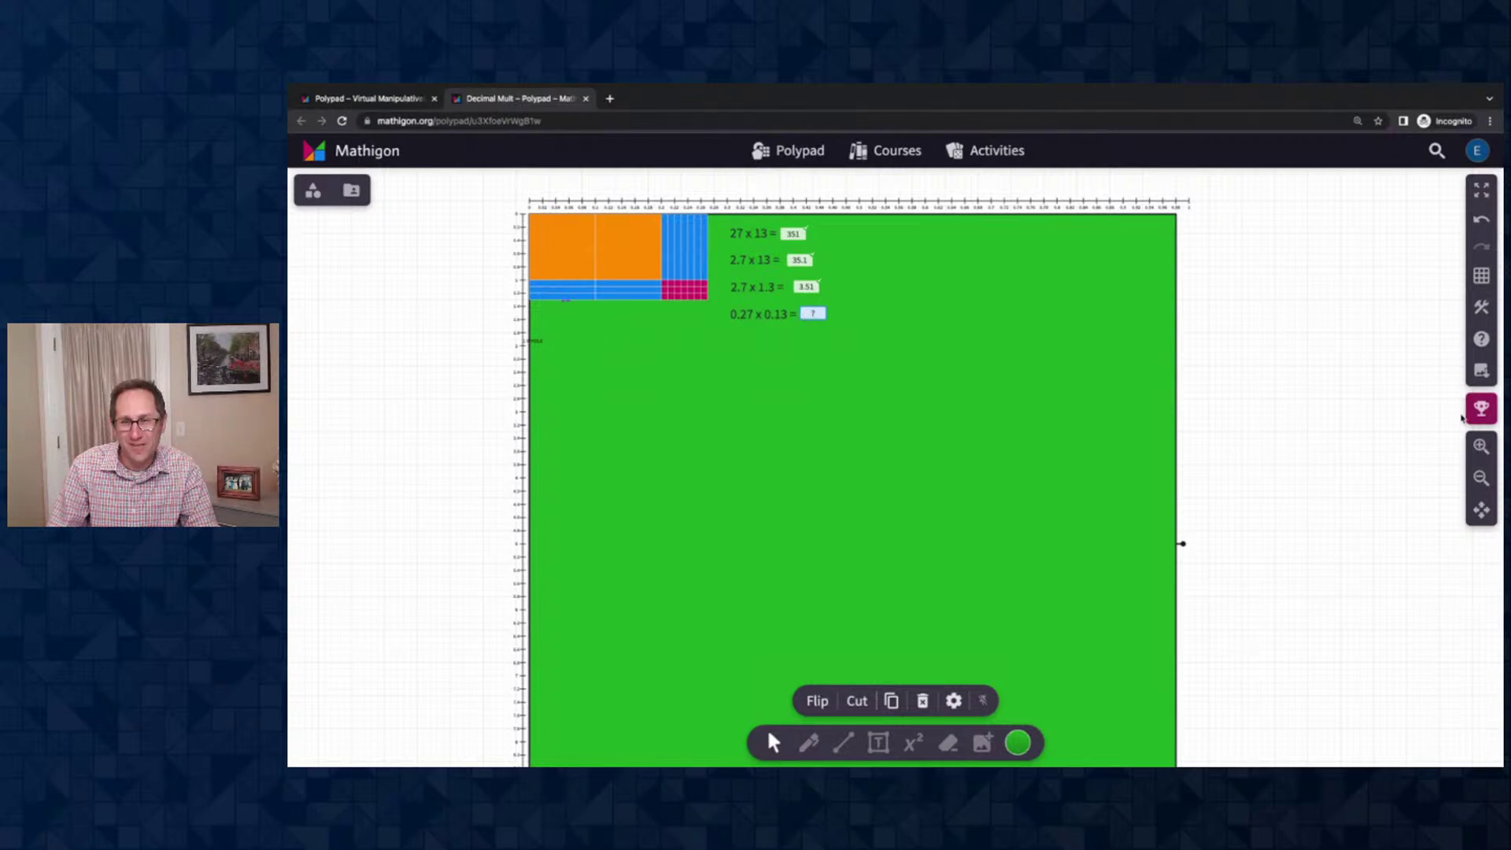
Answer 0.27 x 0.13 with 0.0351
scroll(1125, 457, "up", 3)
scroll(1125, 457, "left", 2)
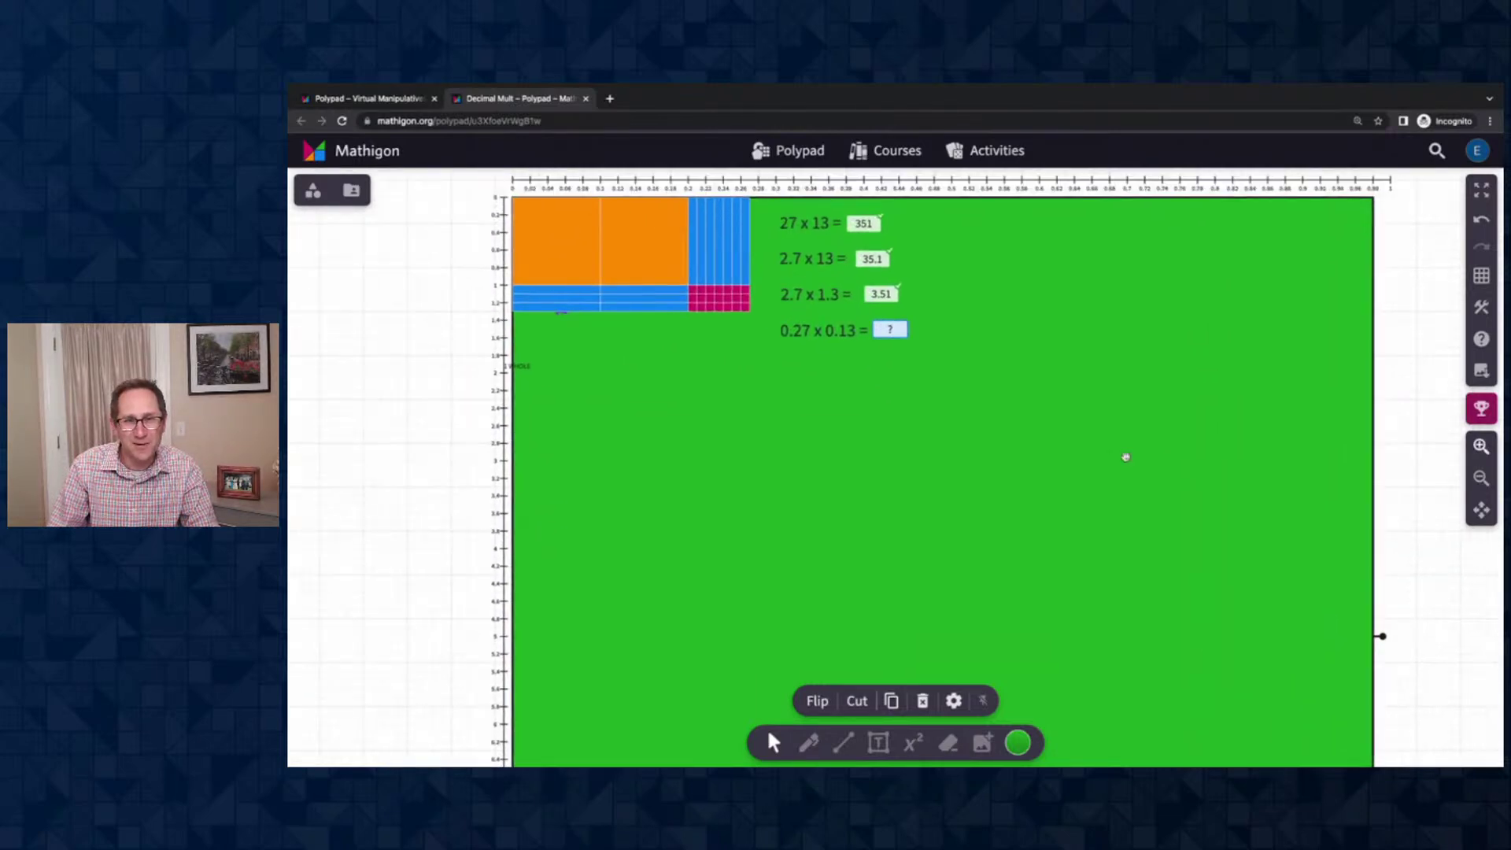
left_click(1481, 446)
scroll(1147, 447, "up", 3)
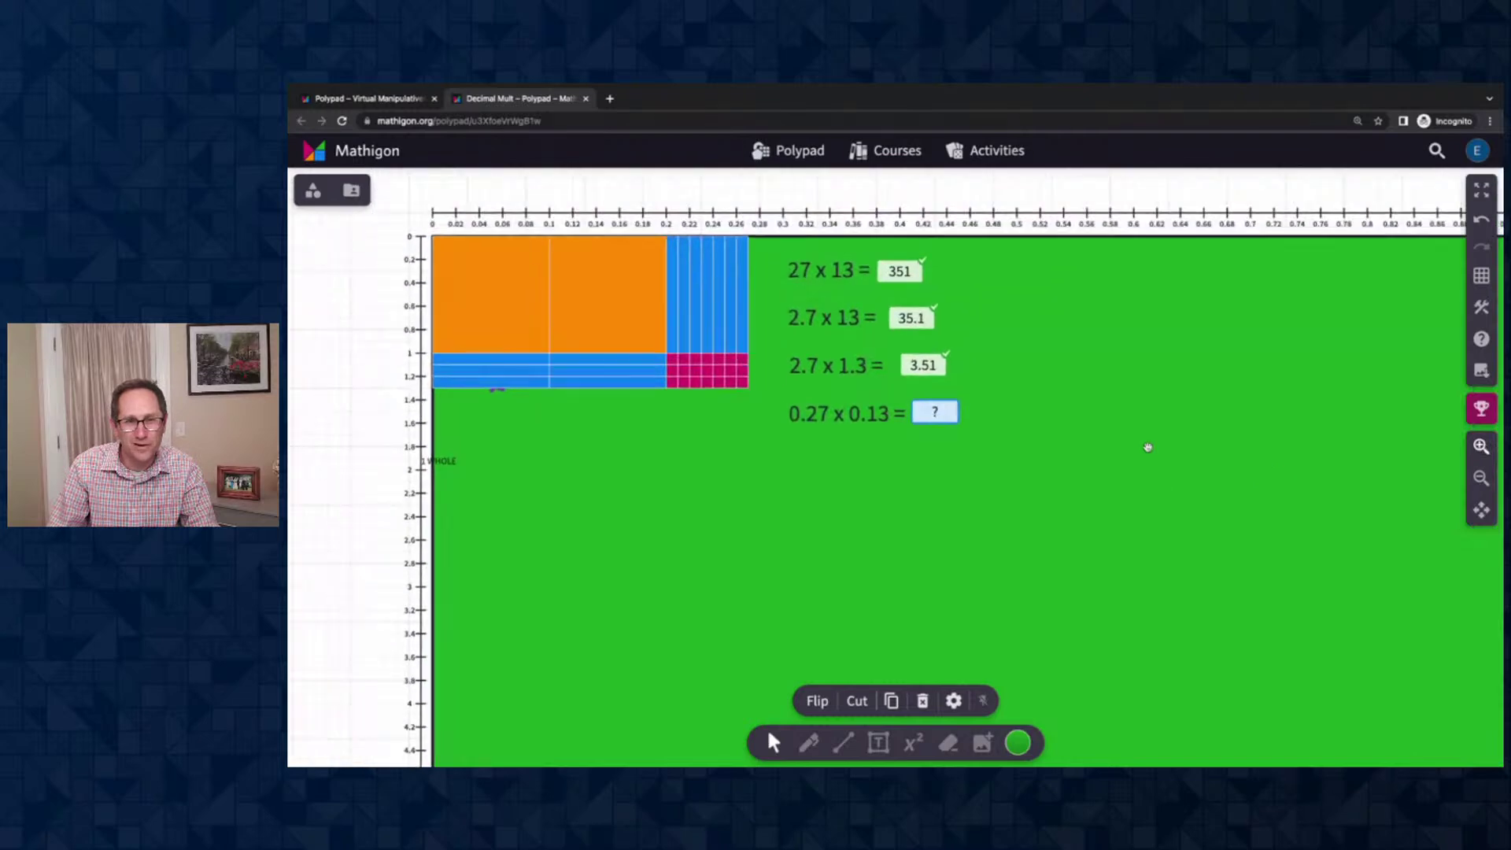
scroll(1147, 447, "left", 1)
scroll(1147, 446, "up", 2)
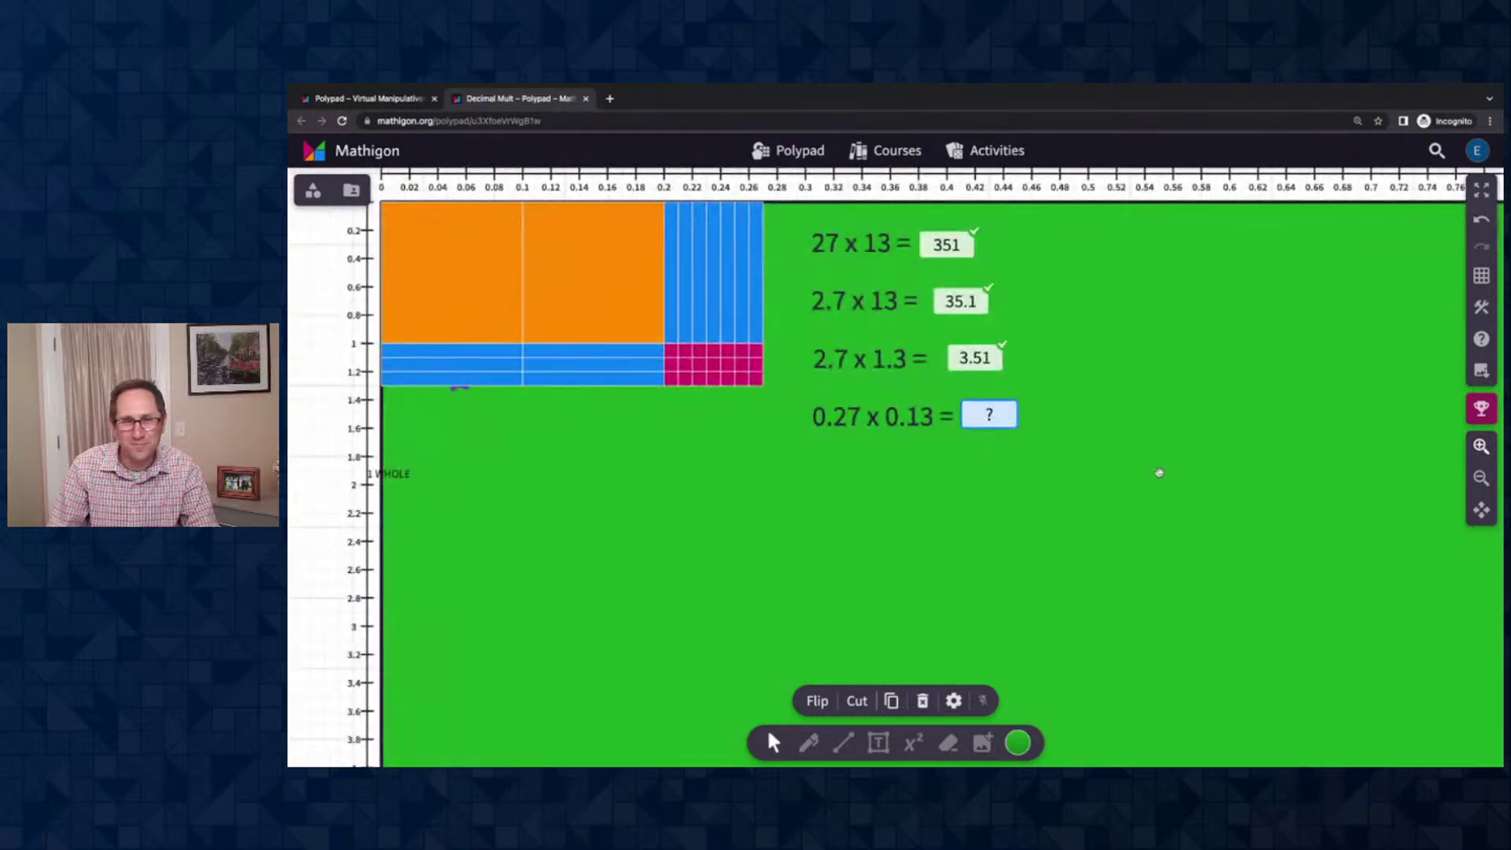
scroll(1156, 469, "up", 2)
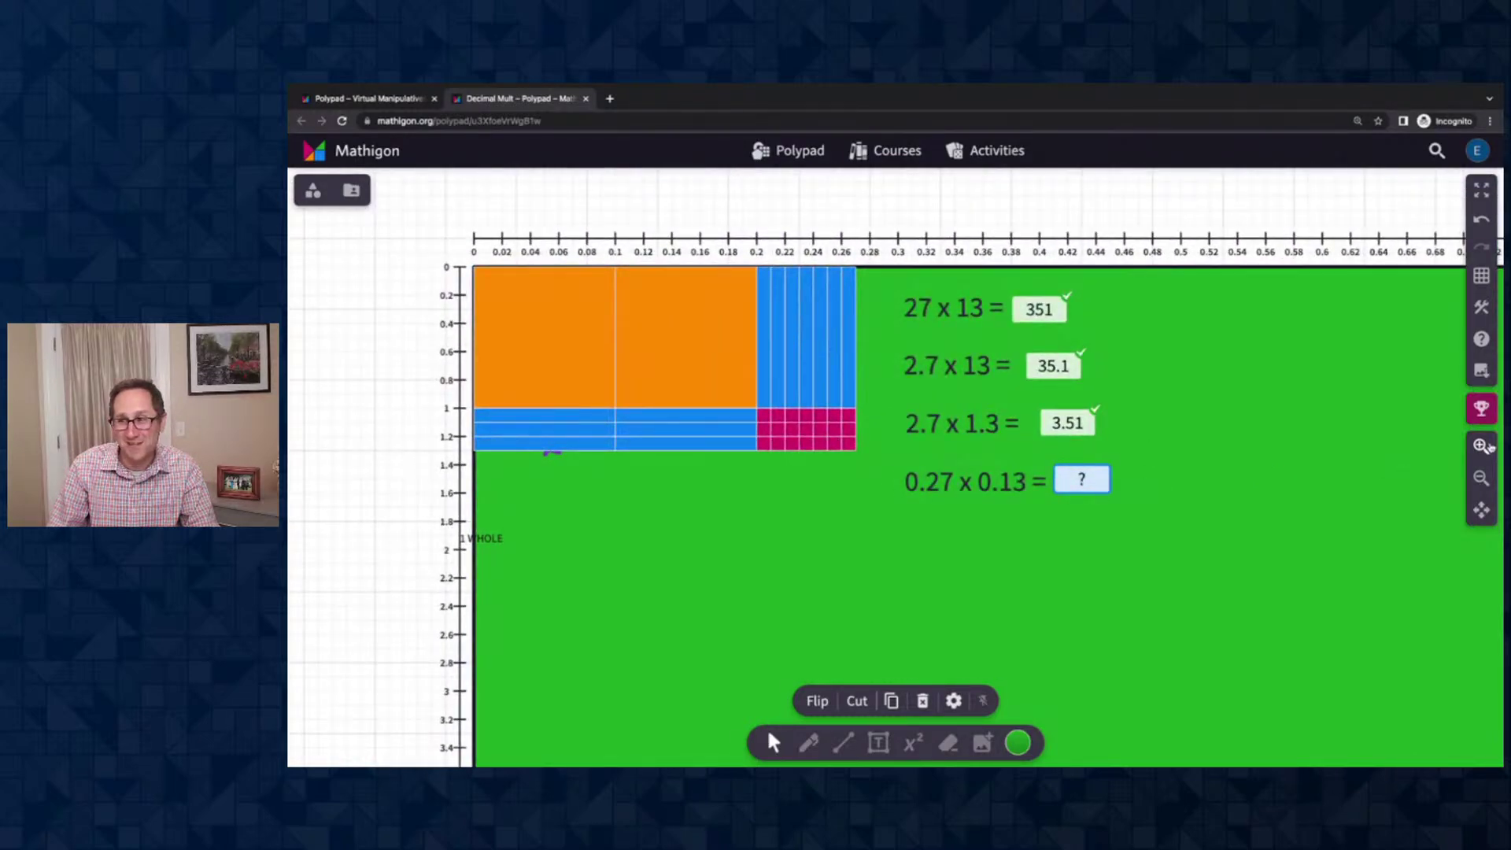
scroll(1159, 472, "up", 2)
left_click(1101, 485)
type("0.0351")
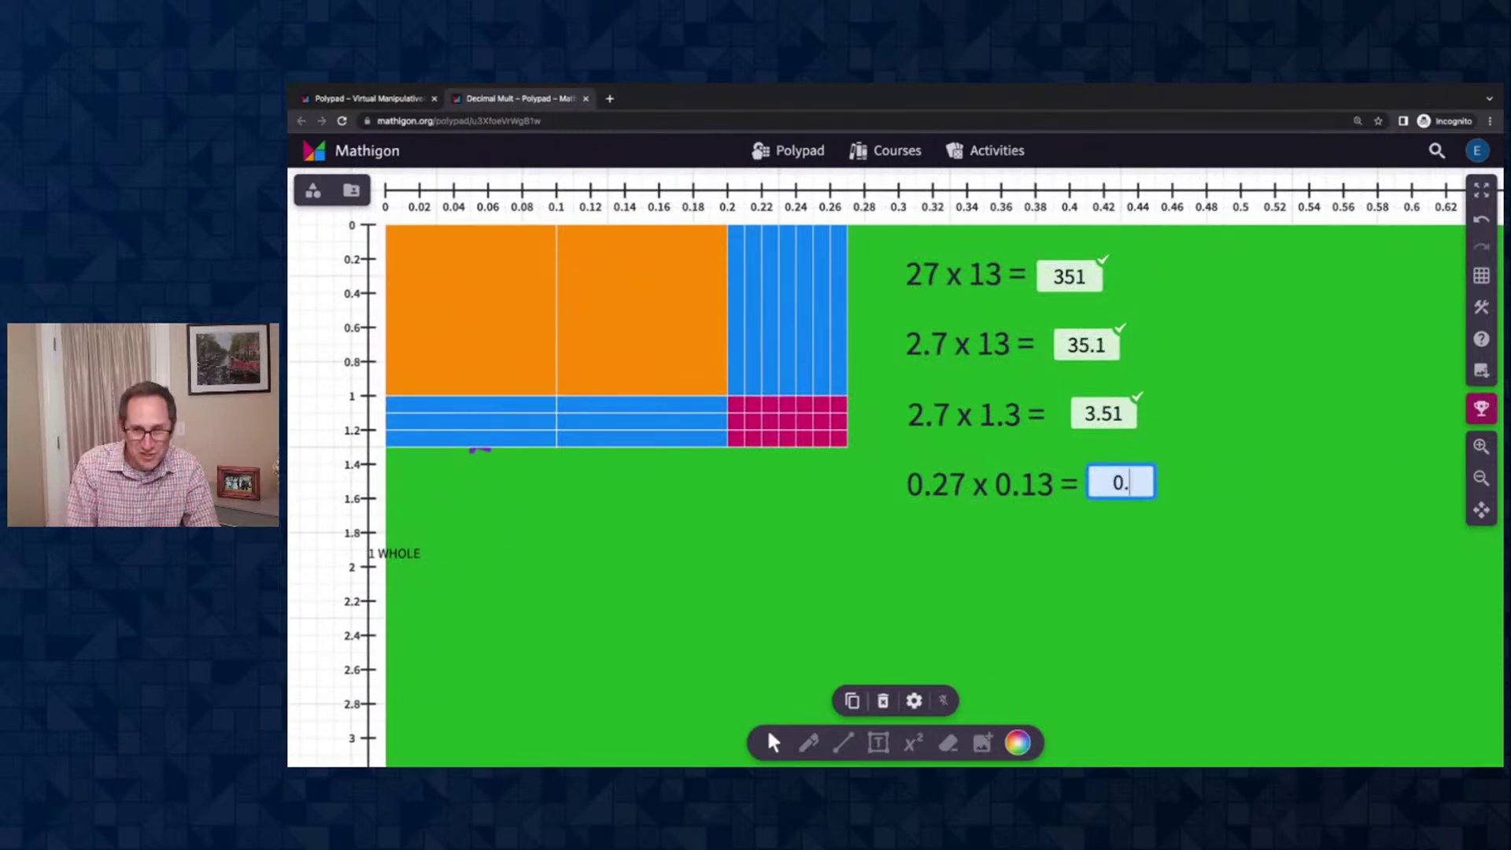
key("Return")
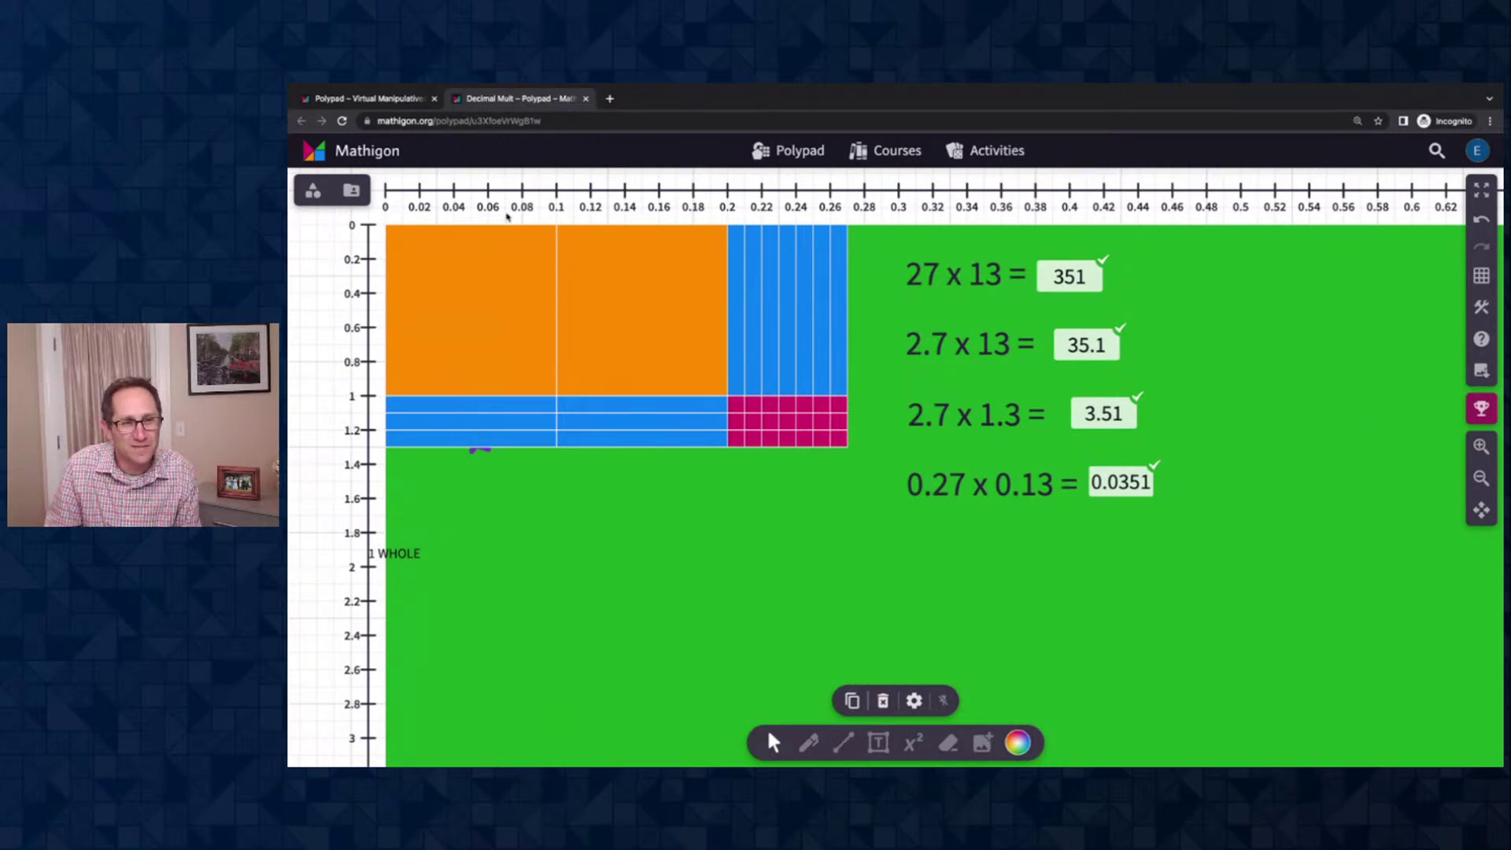
Switch to the browser window with the Decimal Multiplication lesson and open the list of all puzzles, activities and lesson plans
key("ctrl+Left")
scroll(506, 217, "up", 10)
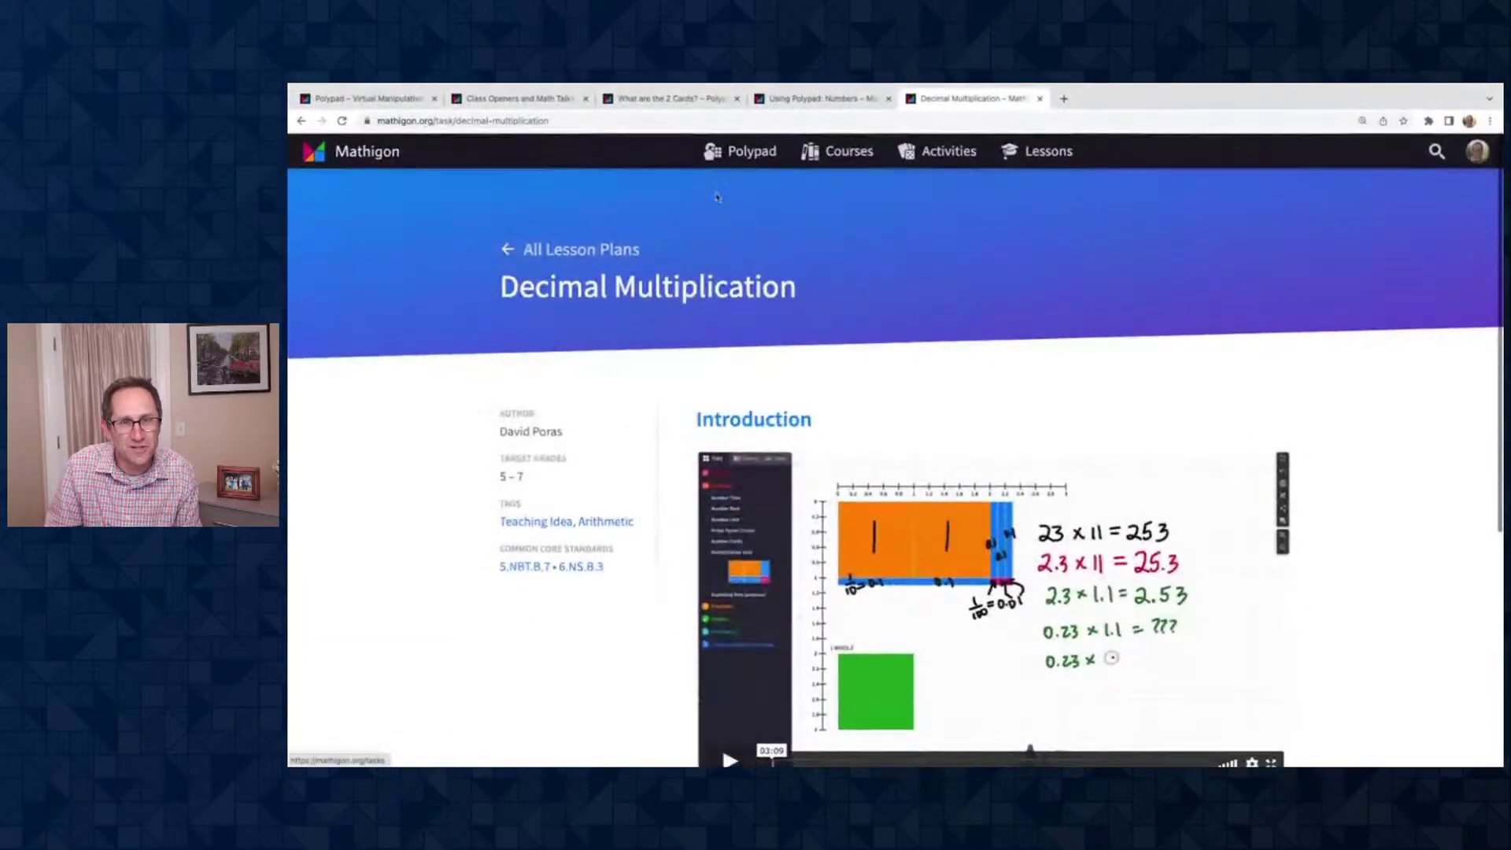
left_click(1037, 153)
Search the lesson library for "deci", then clear the search
left_click(526, 422)
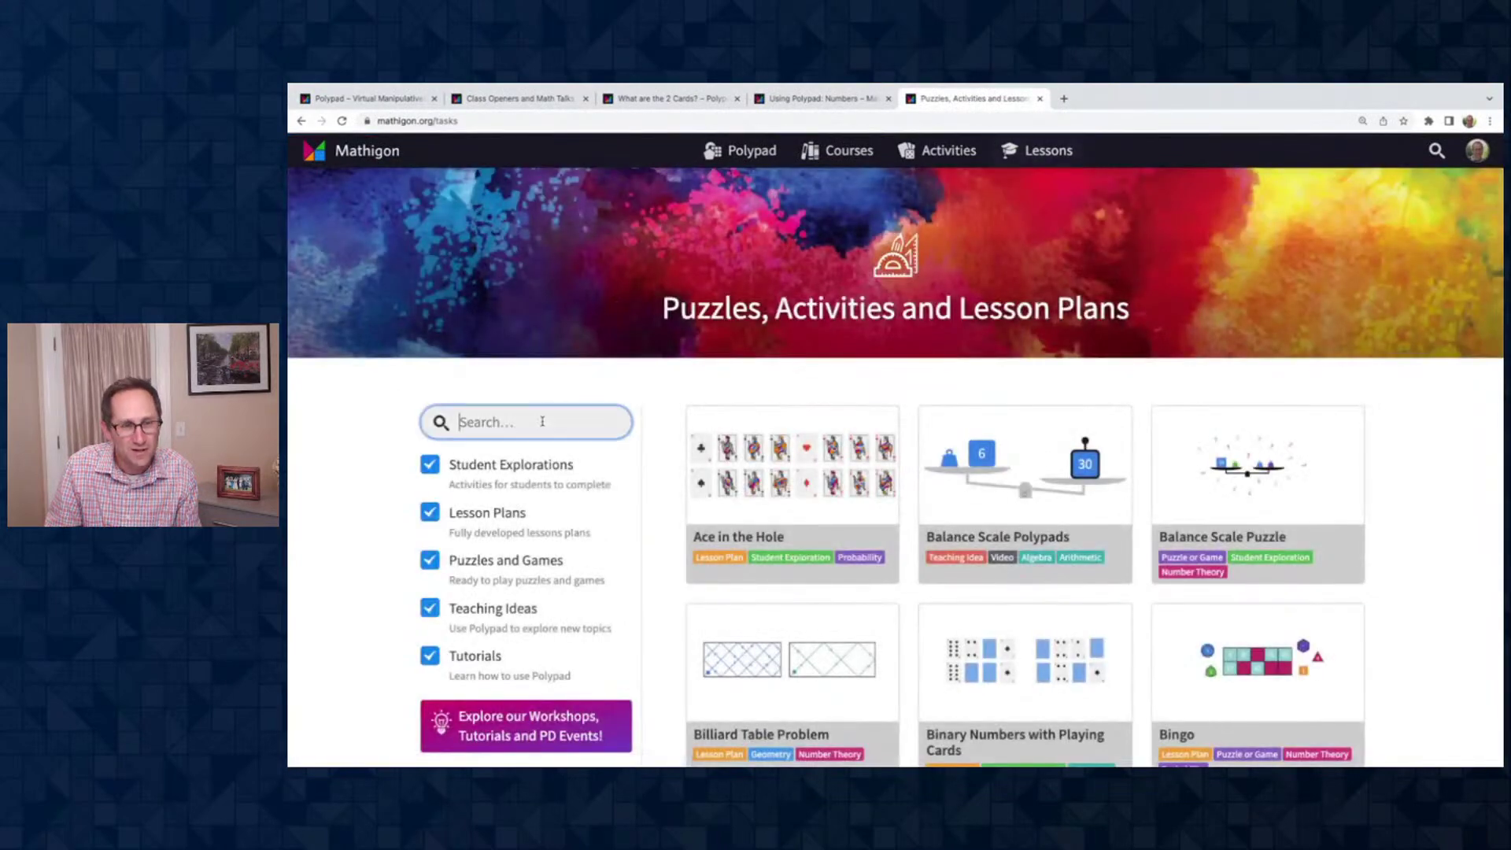
type("deci")
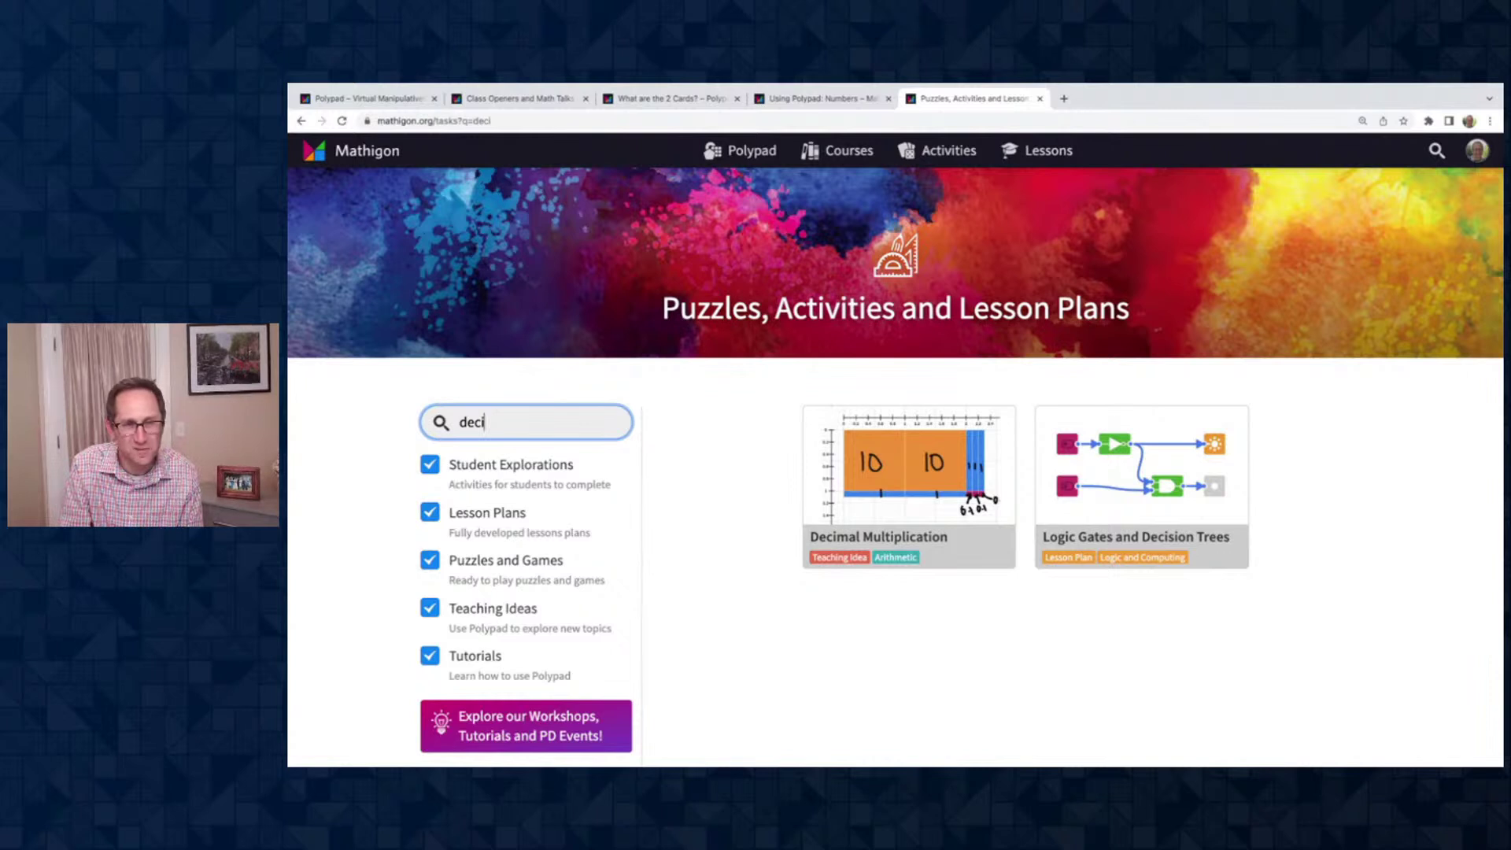
key("BackSpace")
key("BackSpace")
key("BackSpace")
key("BackSpace")
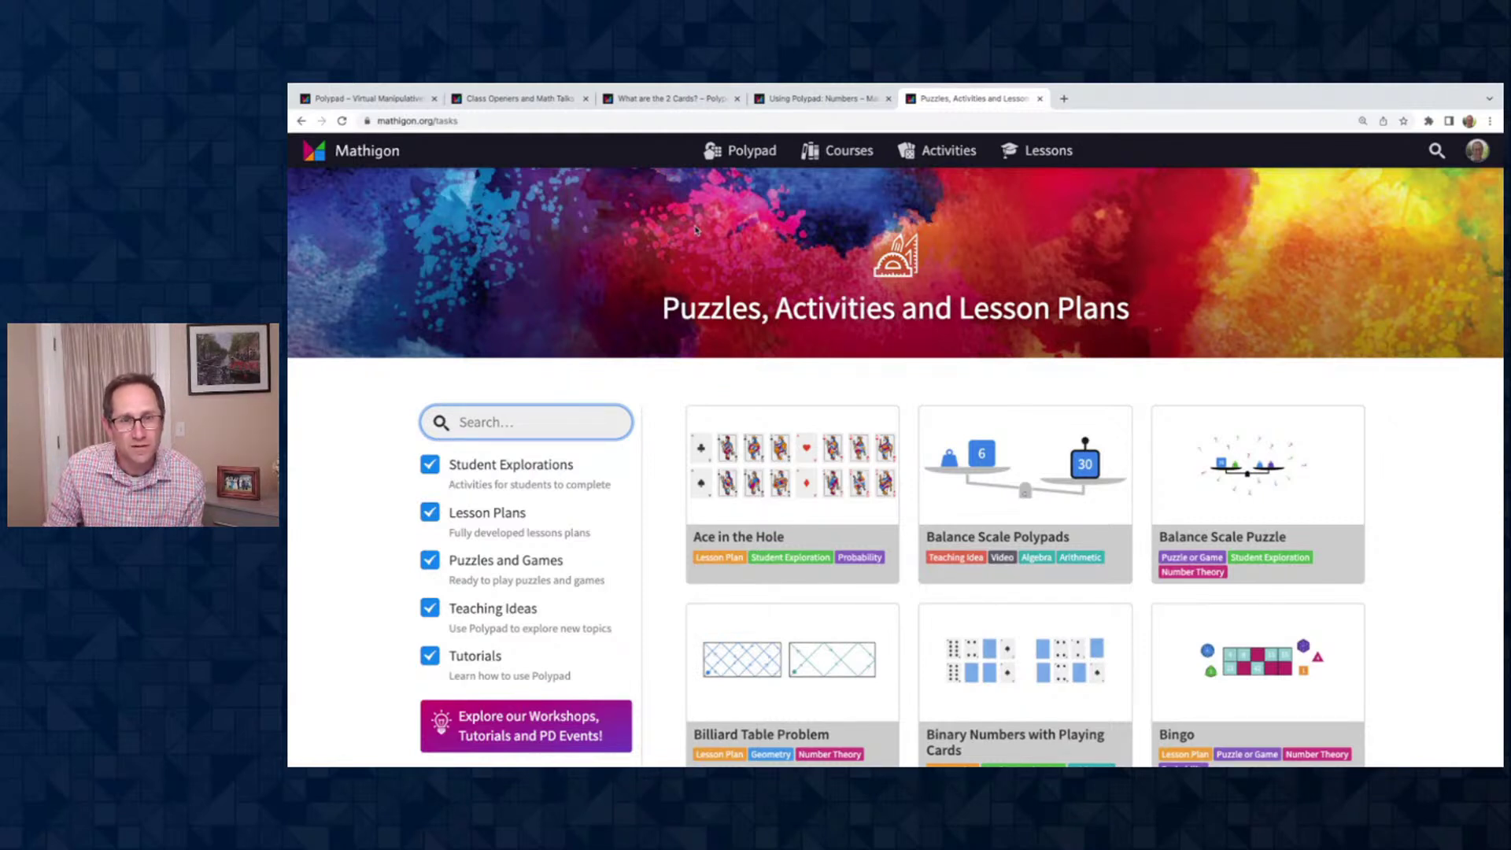
Open a blank Polypad canvas and place a number line from the Numbers tiles near the canvas's upper edge
left_click(740, 150)
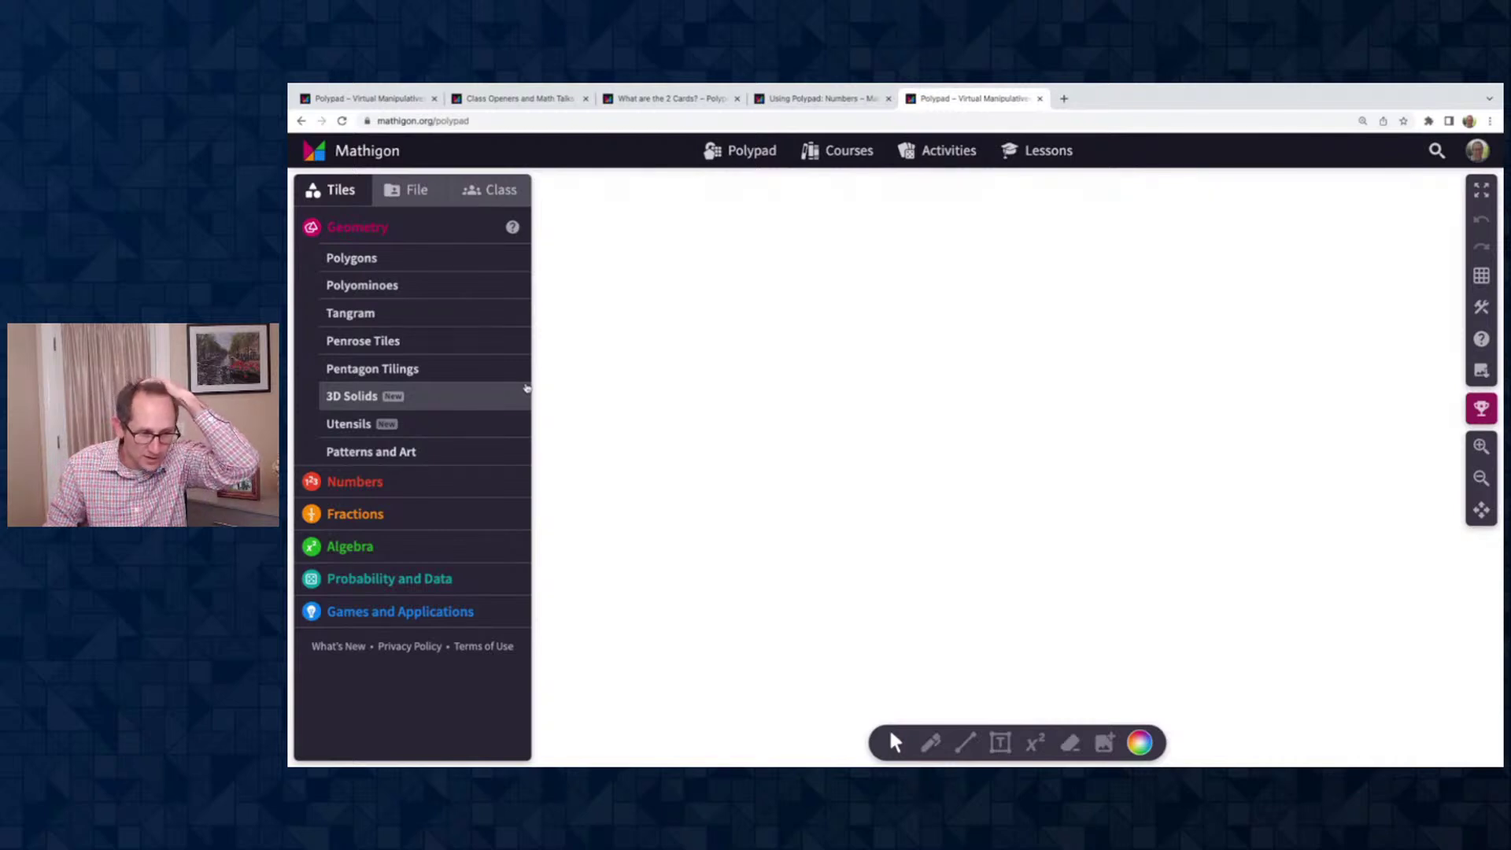
left_click(388, 483)
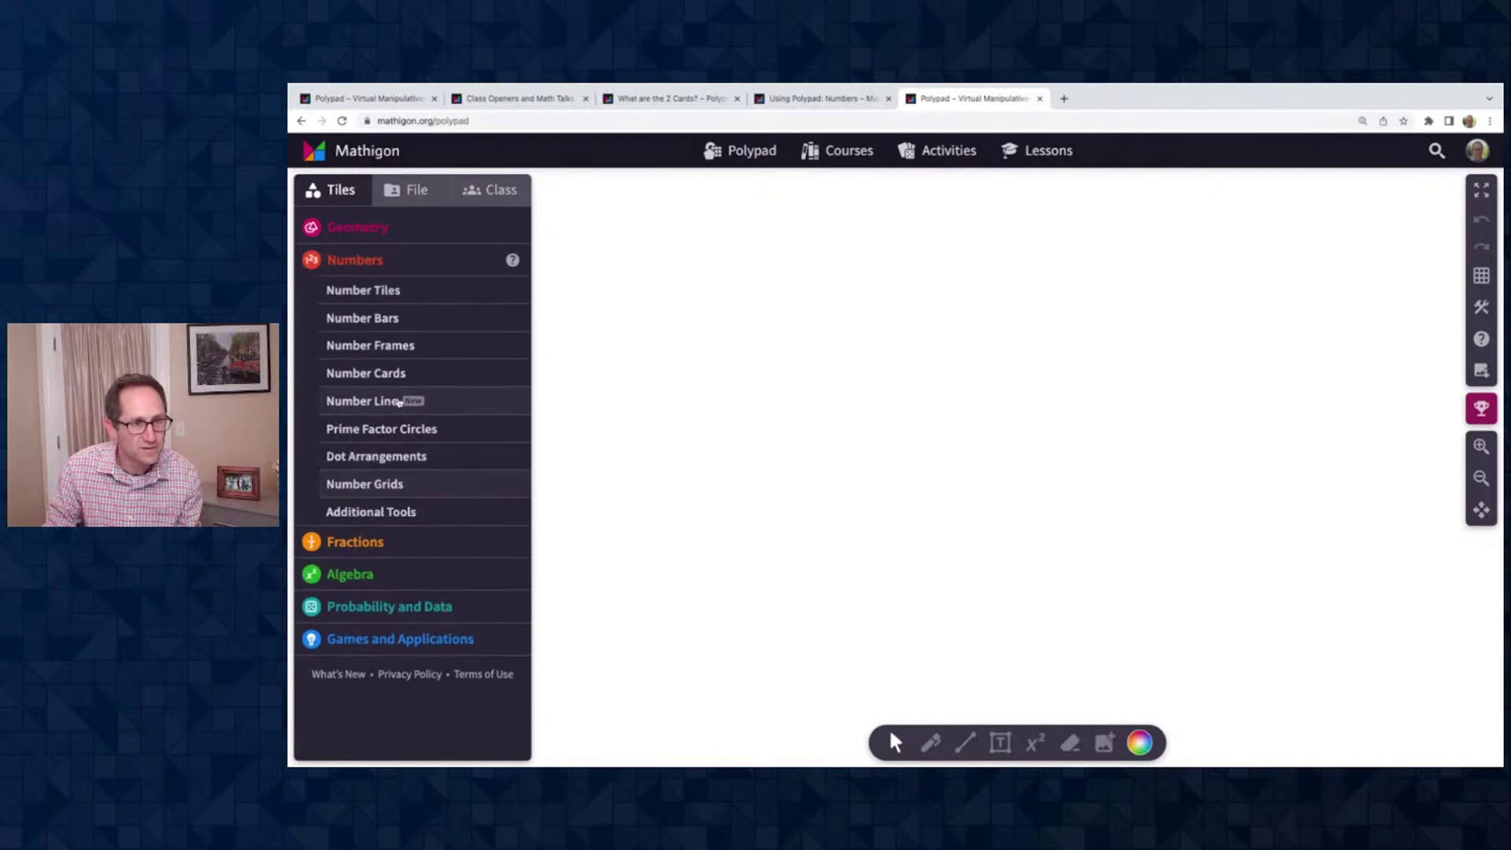
left_click(373, 402)
left_click_drag(405, 436, 1001, 292)
left_click(1481, 446)
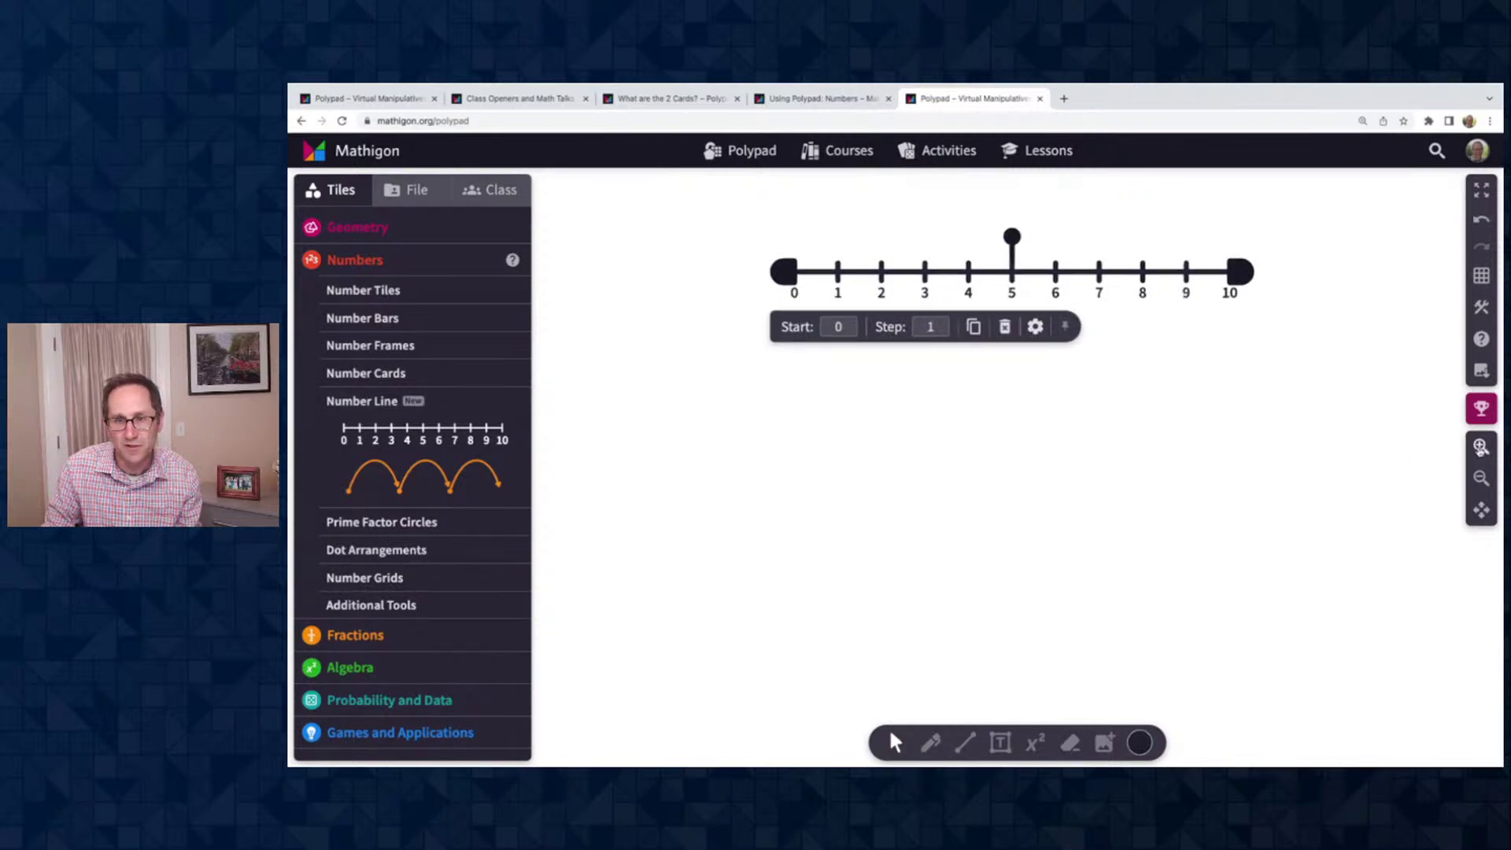
left_click_drag(1100, 233, 1060, 299)
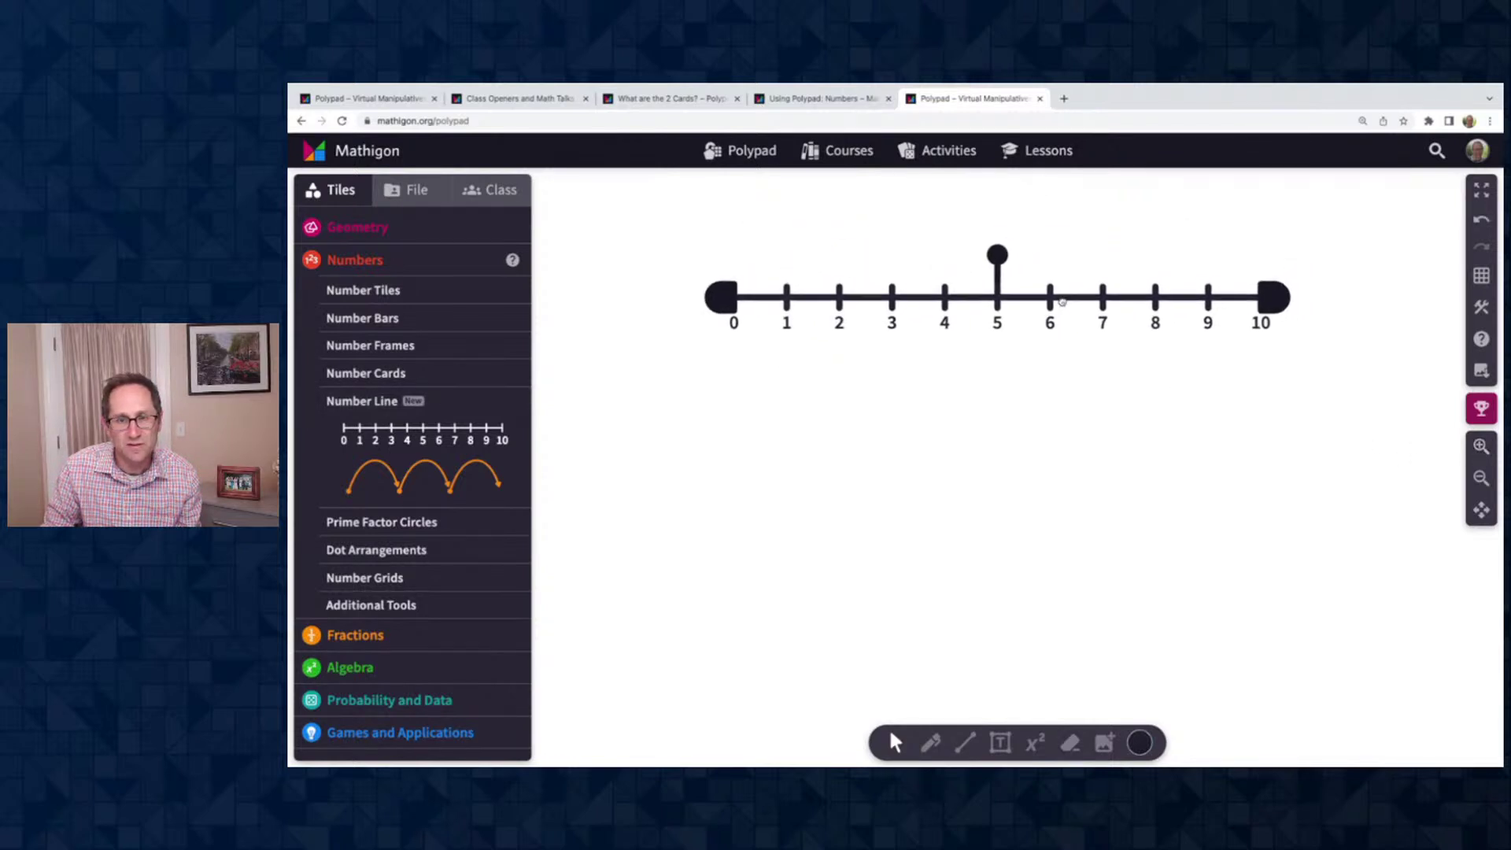
Set the number line's step to 10 and its start to 30
left_click(877, 360)
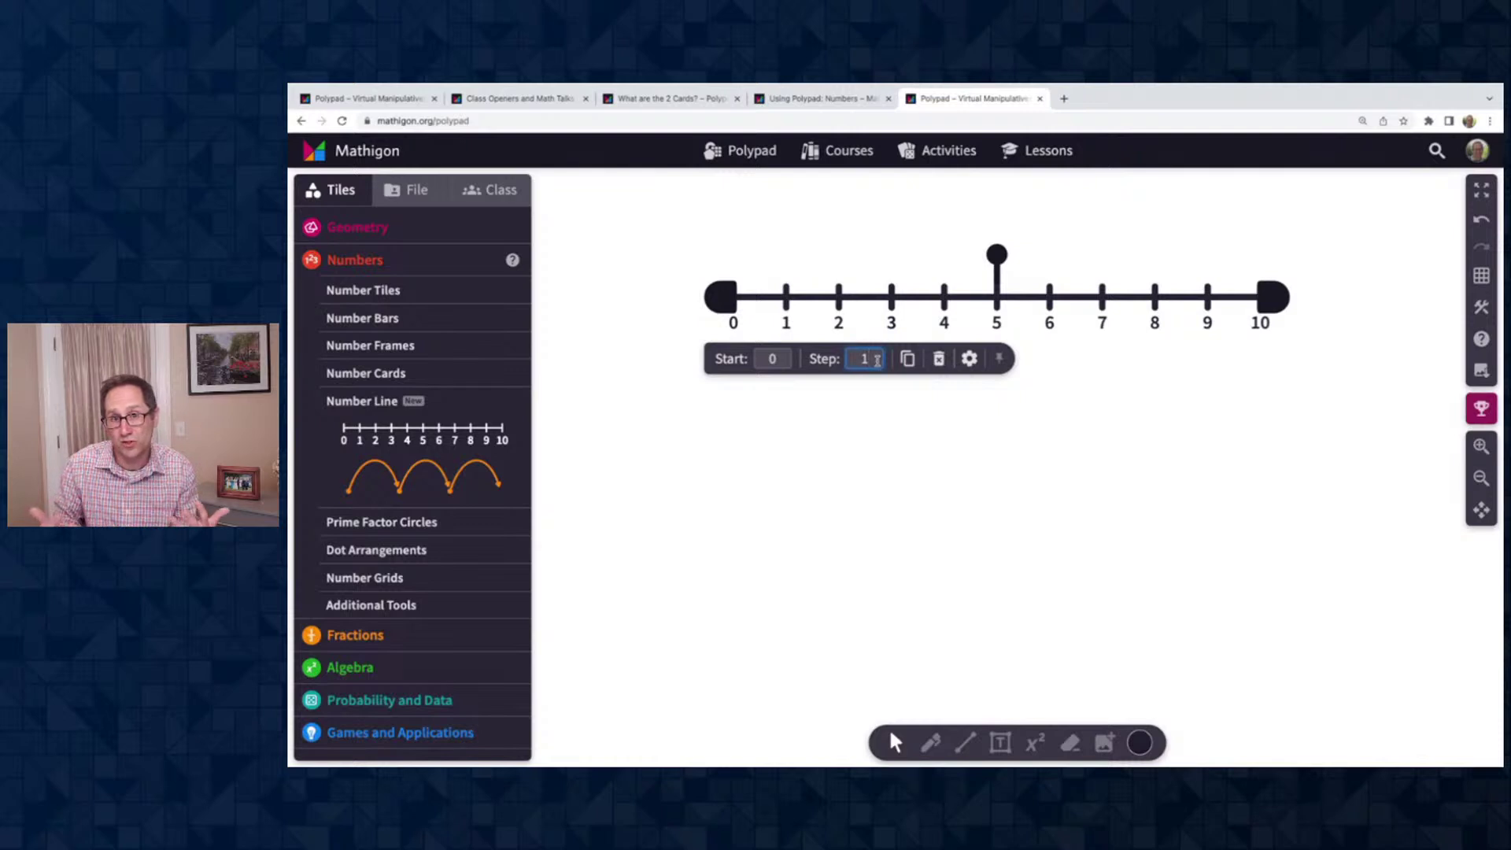
type("0")
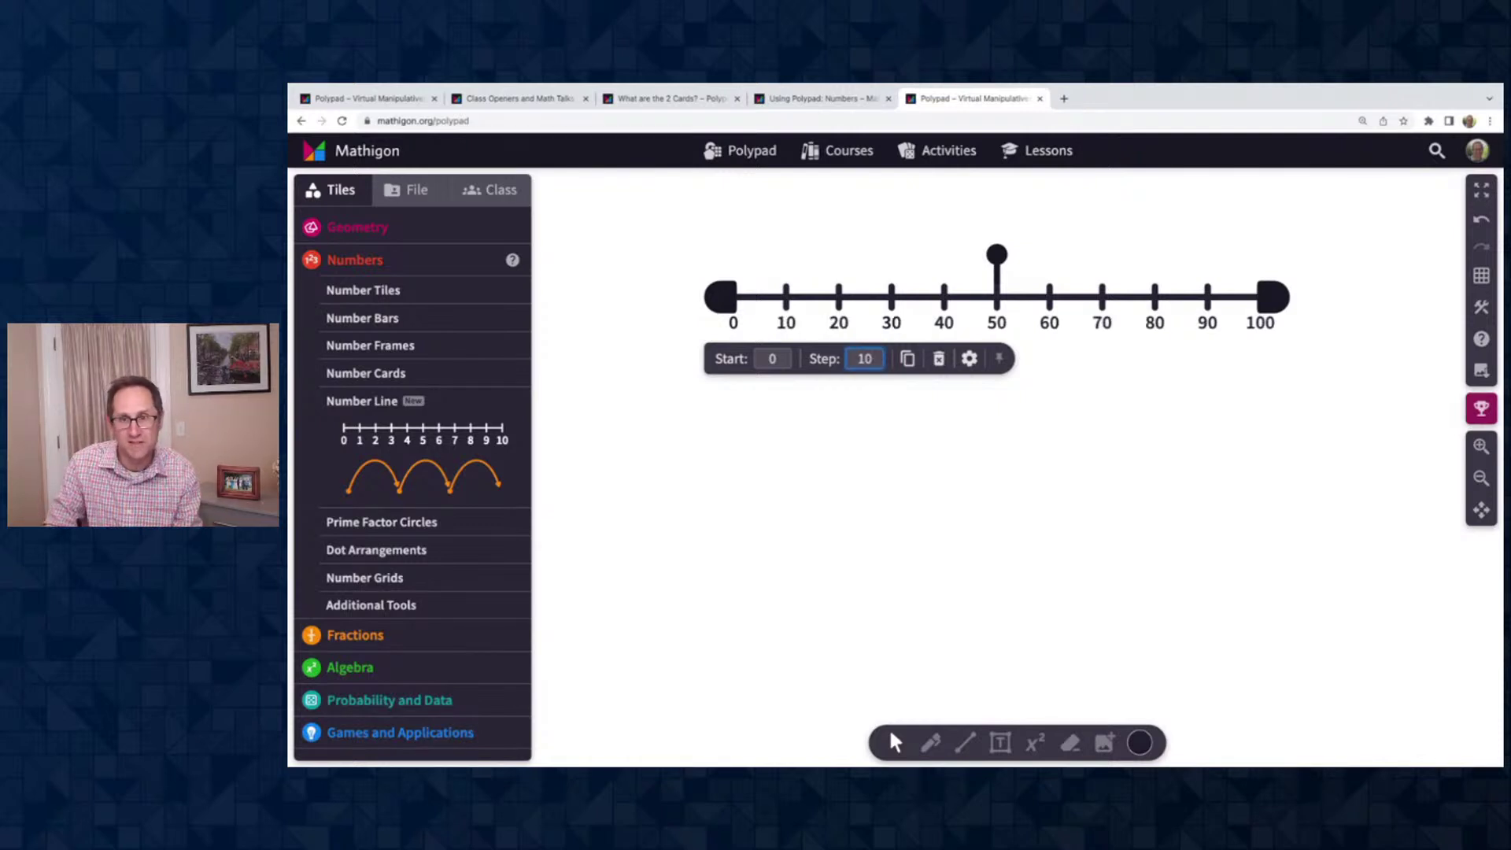
left_click(781, 360)
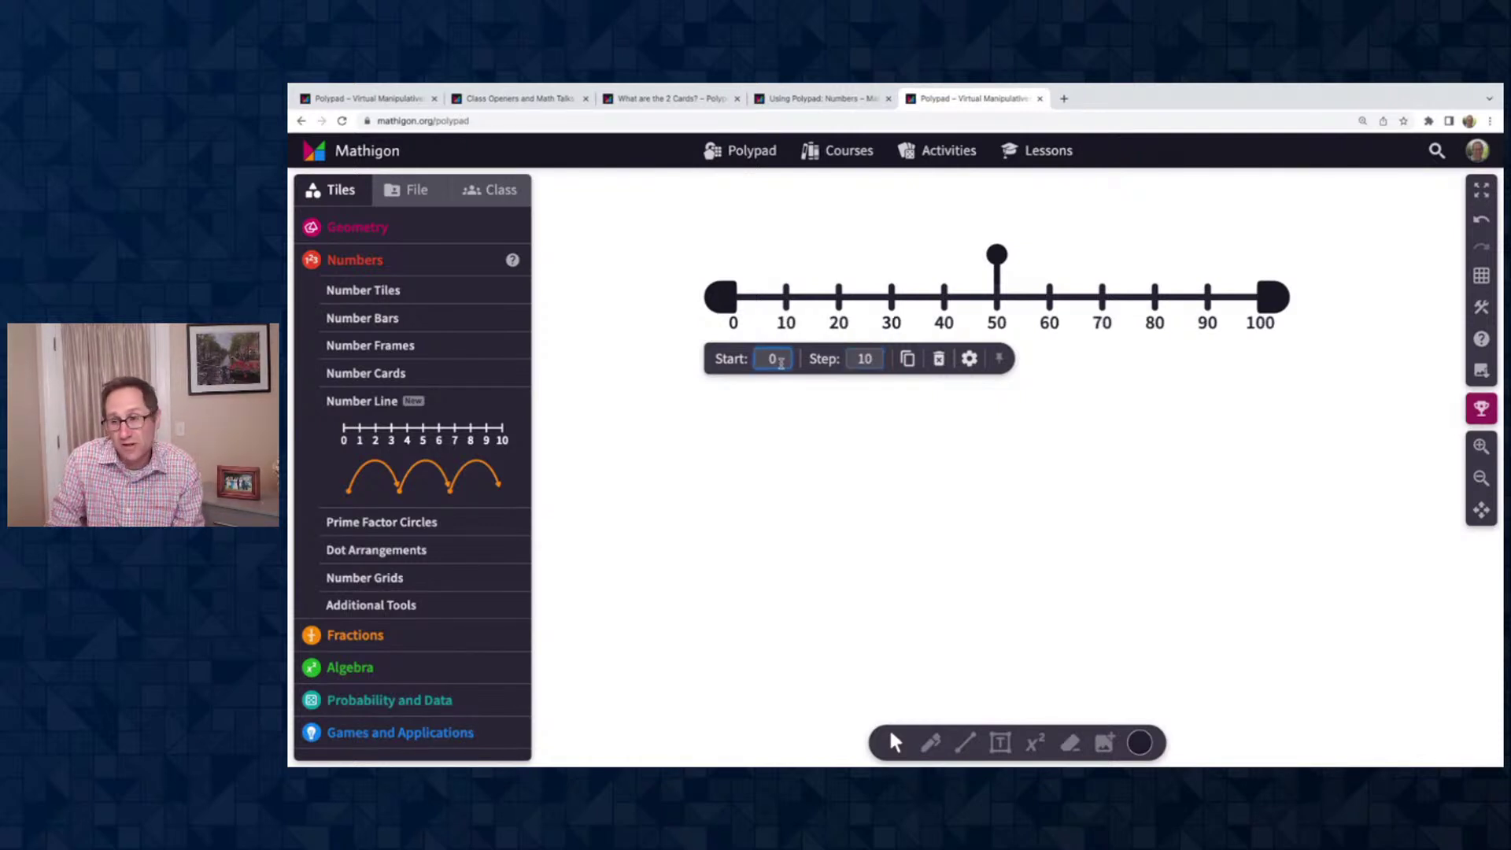
left_click(1481, 446)
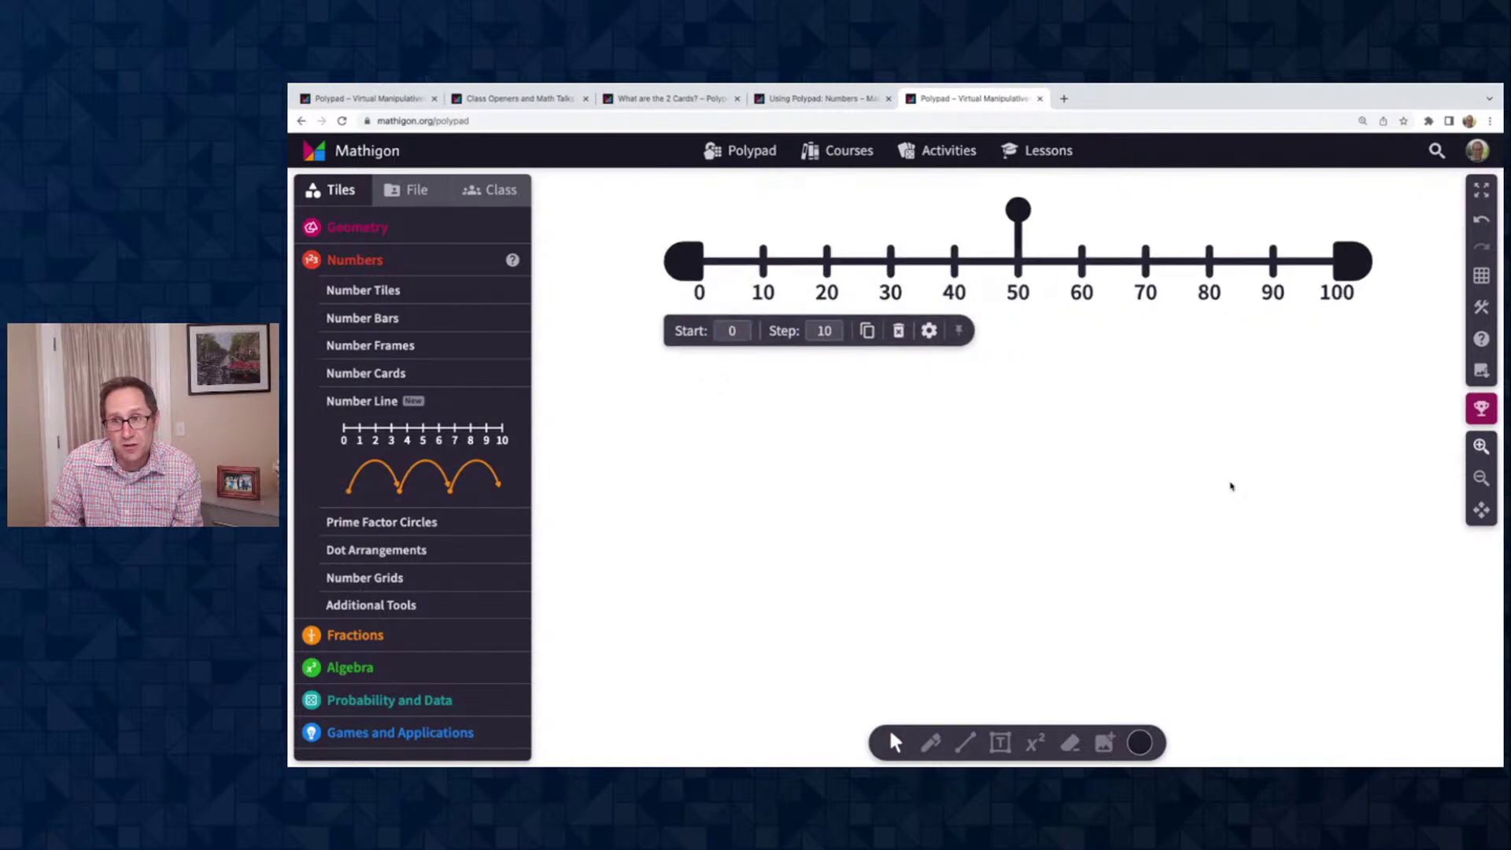
double_click(720, 366)
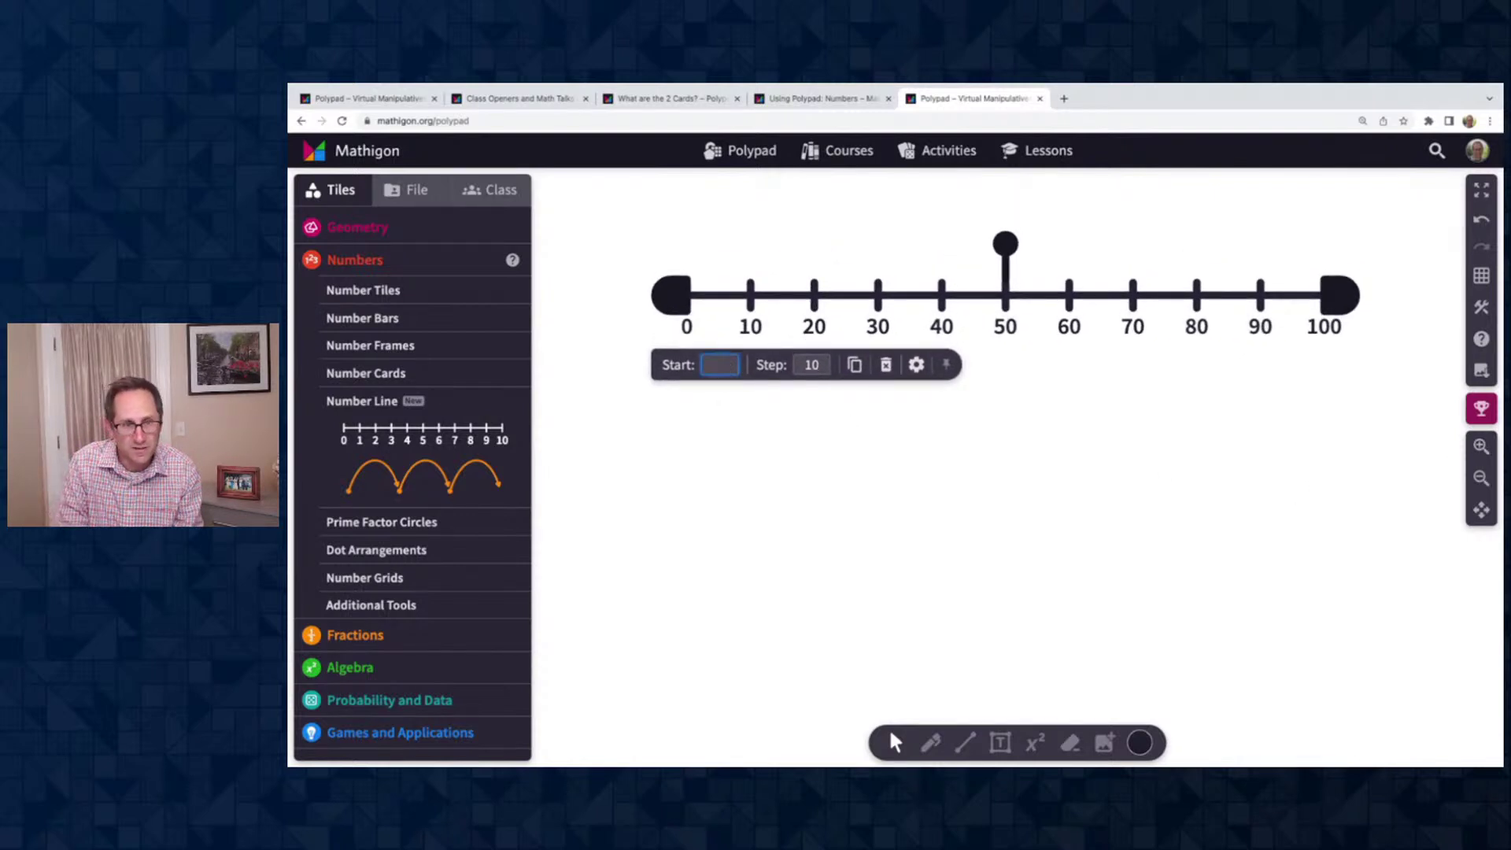
type("30")
left_click(789, 439)
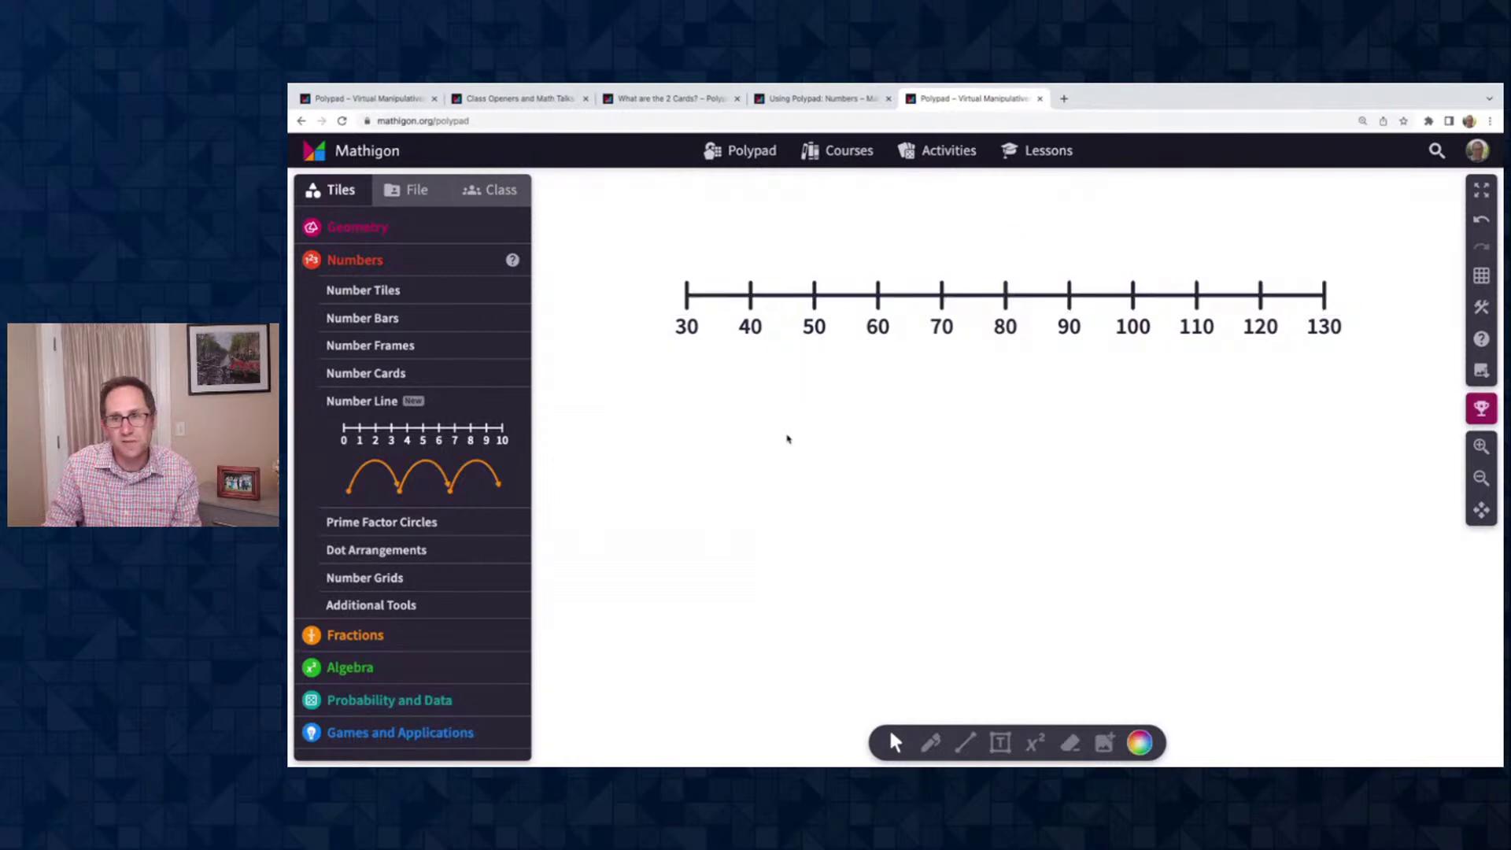
Set the number line's step to 20 and show the Games and Applications tiles
left_click(881, 331)
double_click(810, 365)
type("20")
left_click(840, 527)
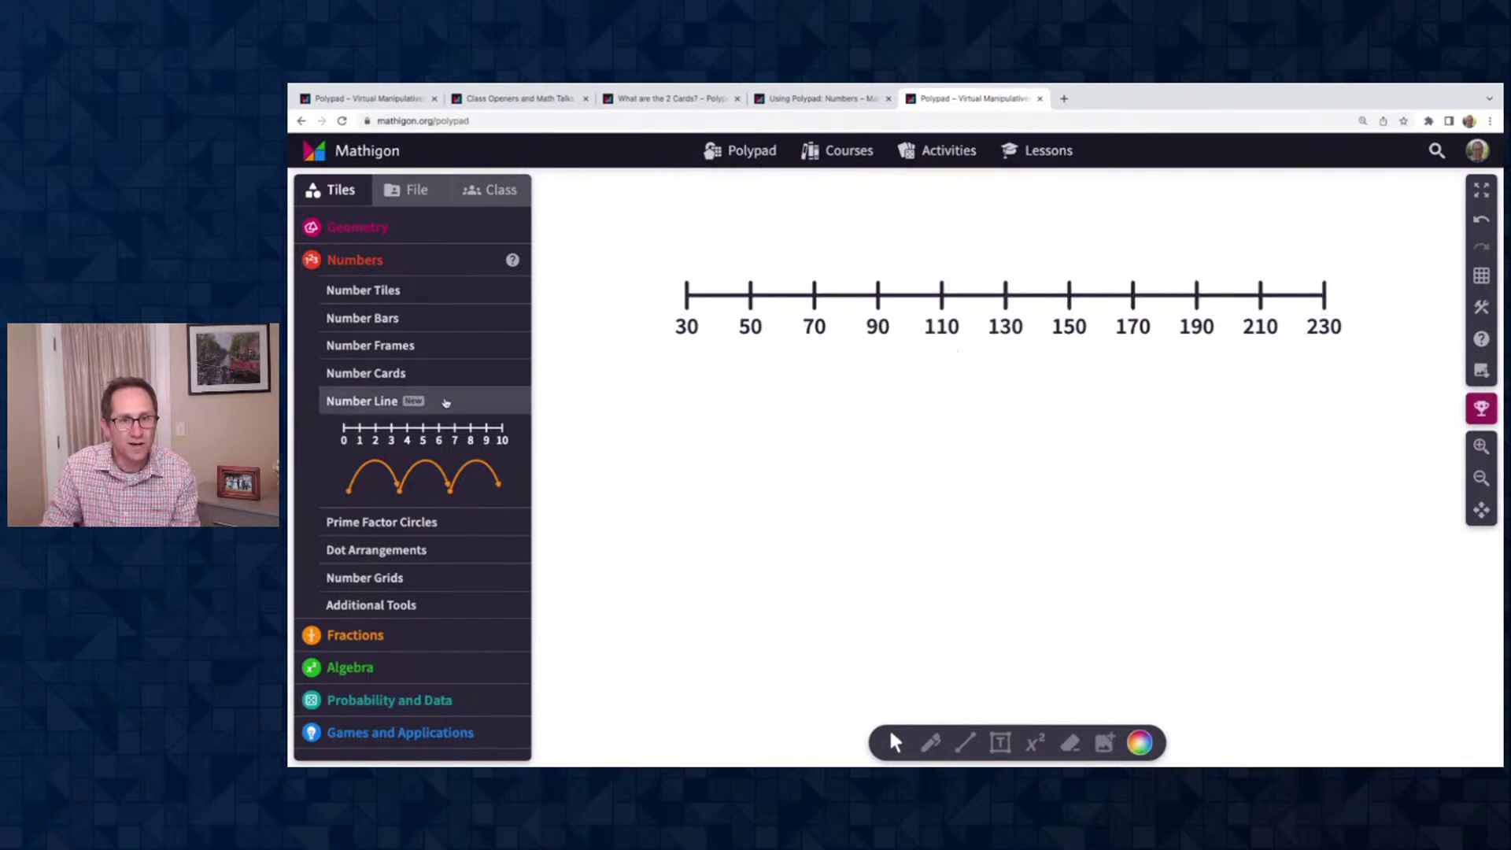
scroll(440, 410, "down", 1)
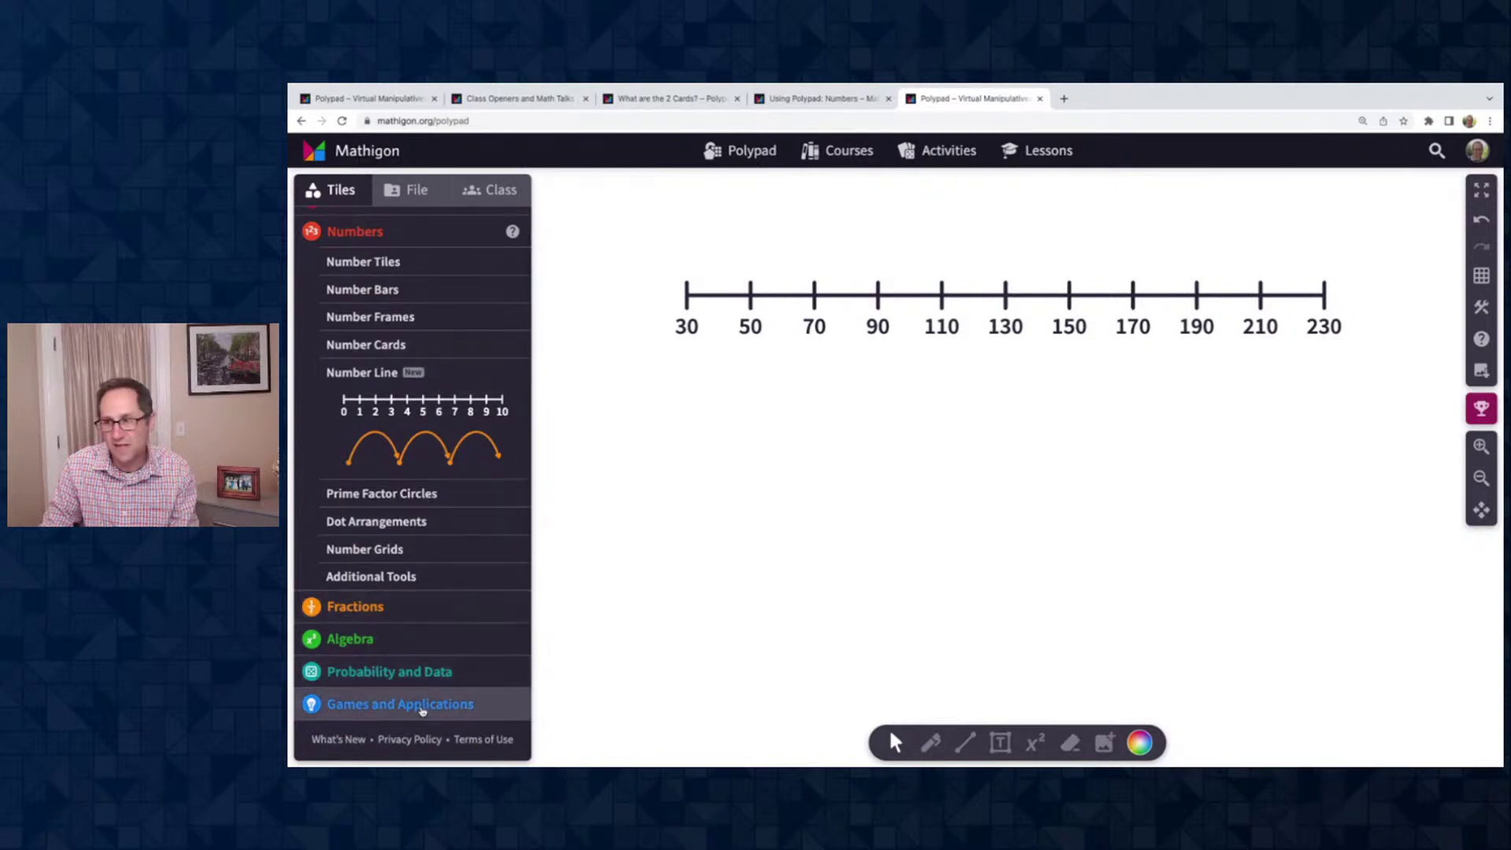
left_click(422, 708)
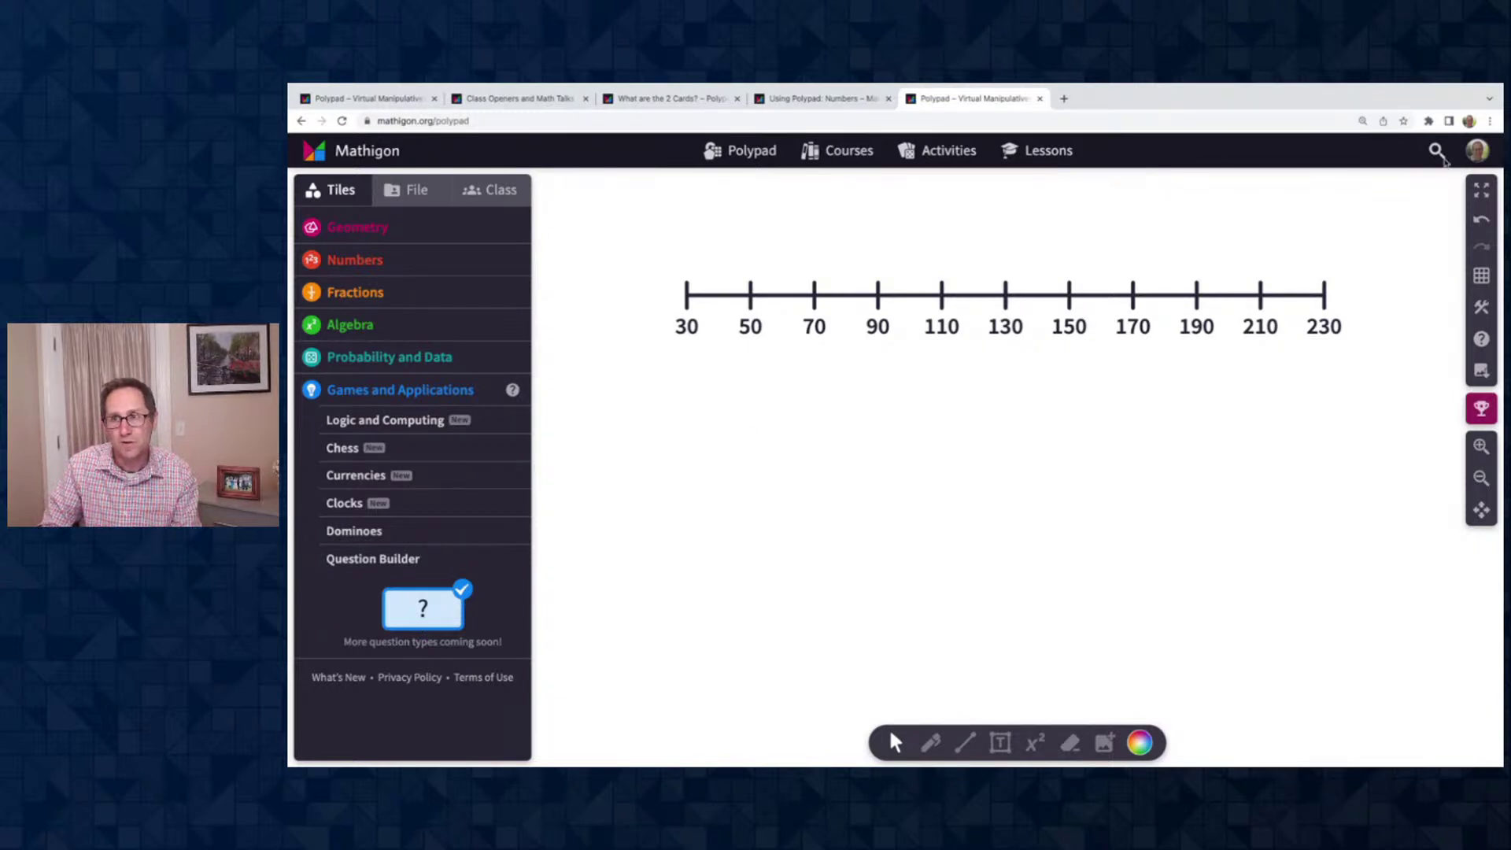
left_click(1478, 152)
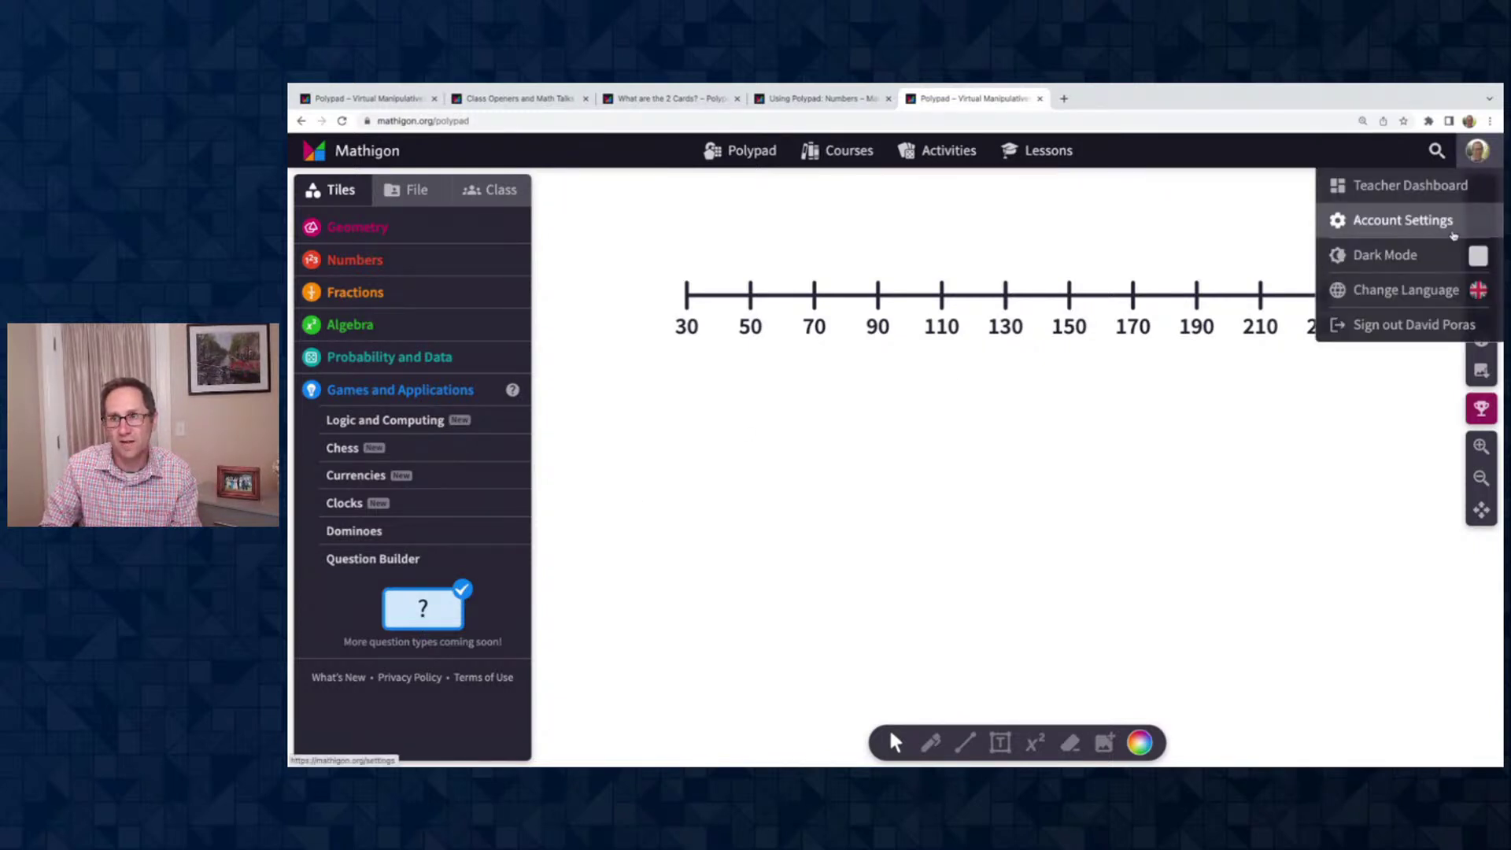
left_click(1426, 221)
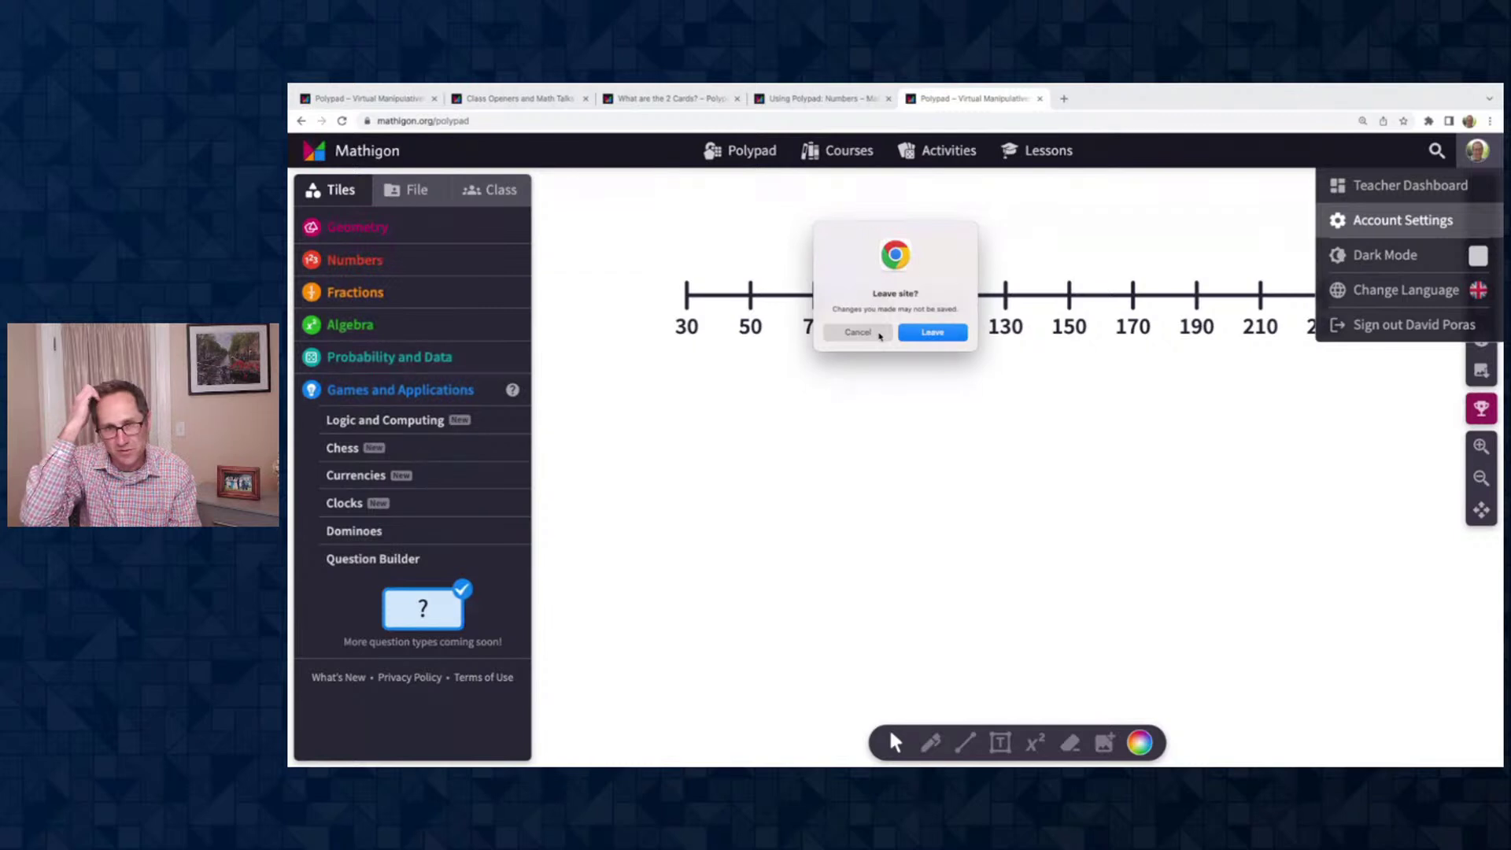
left_click(875, 333)
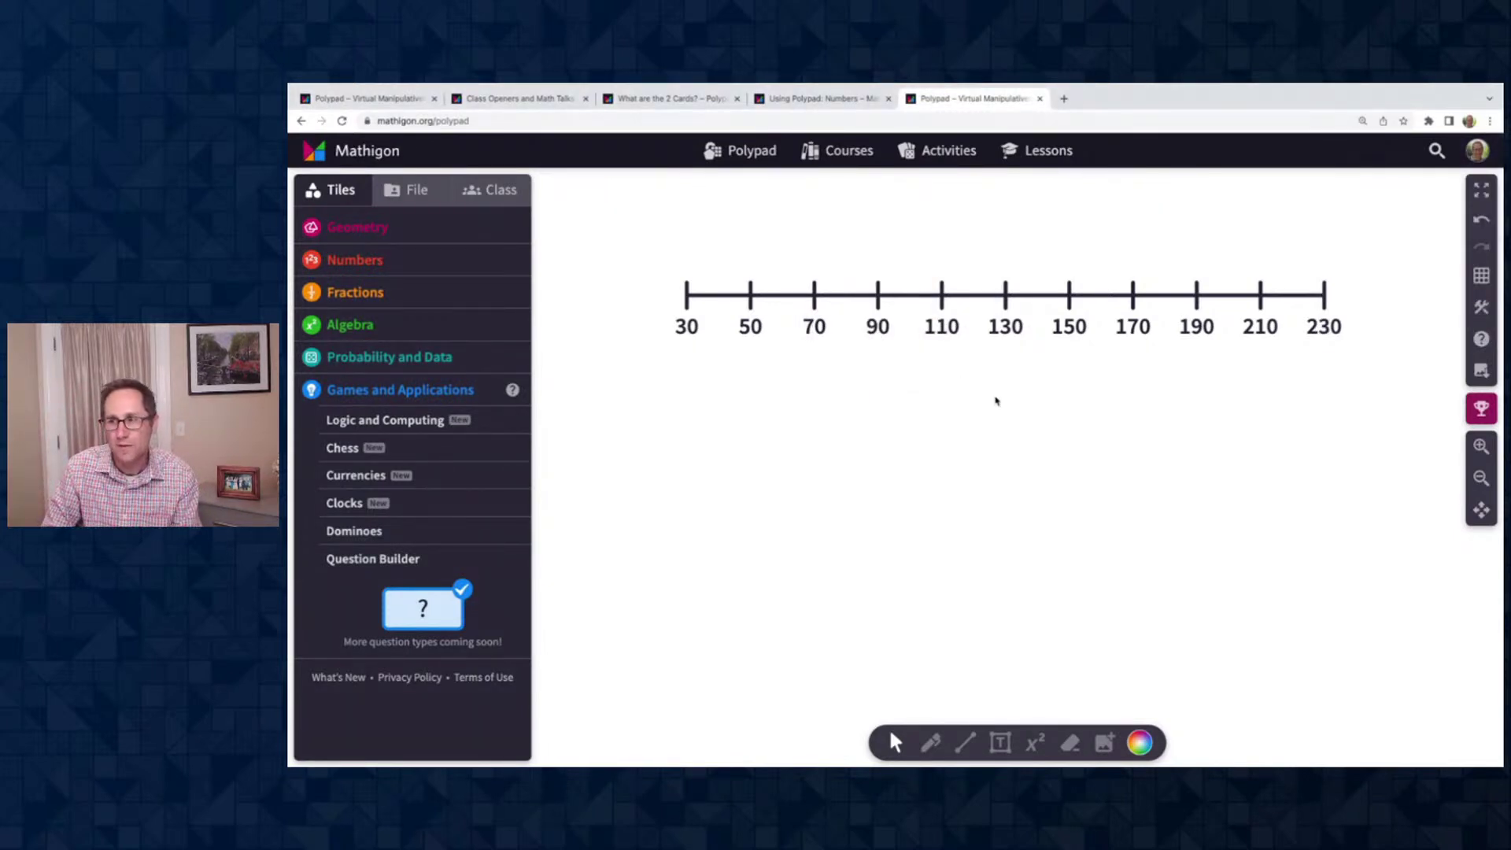
Add a question tile sized to cover a number line label, with one tile over 70 and a copy over 150
left_click_drag(437, 605, 818, 412)
left_click_drag(800, 352, 1098, 298)
key("ctrl+d")
Enter 70 and 150 in the two question tiles and shift both slightly down below the number line's ticks
left_click(814, 330)
type("70")
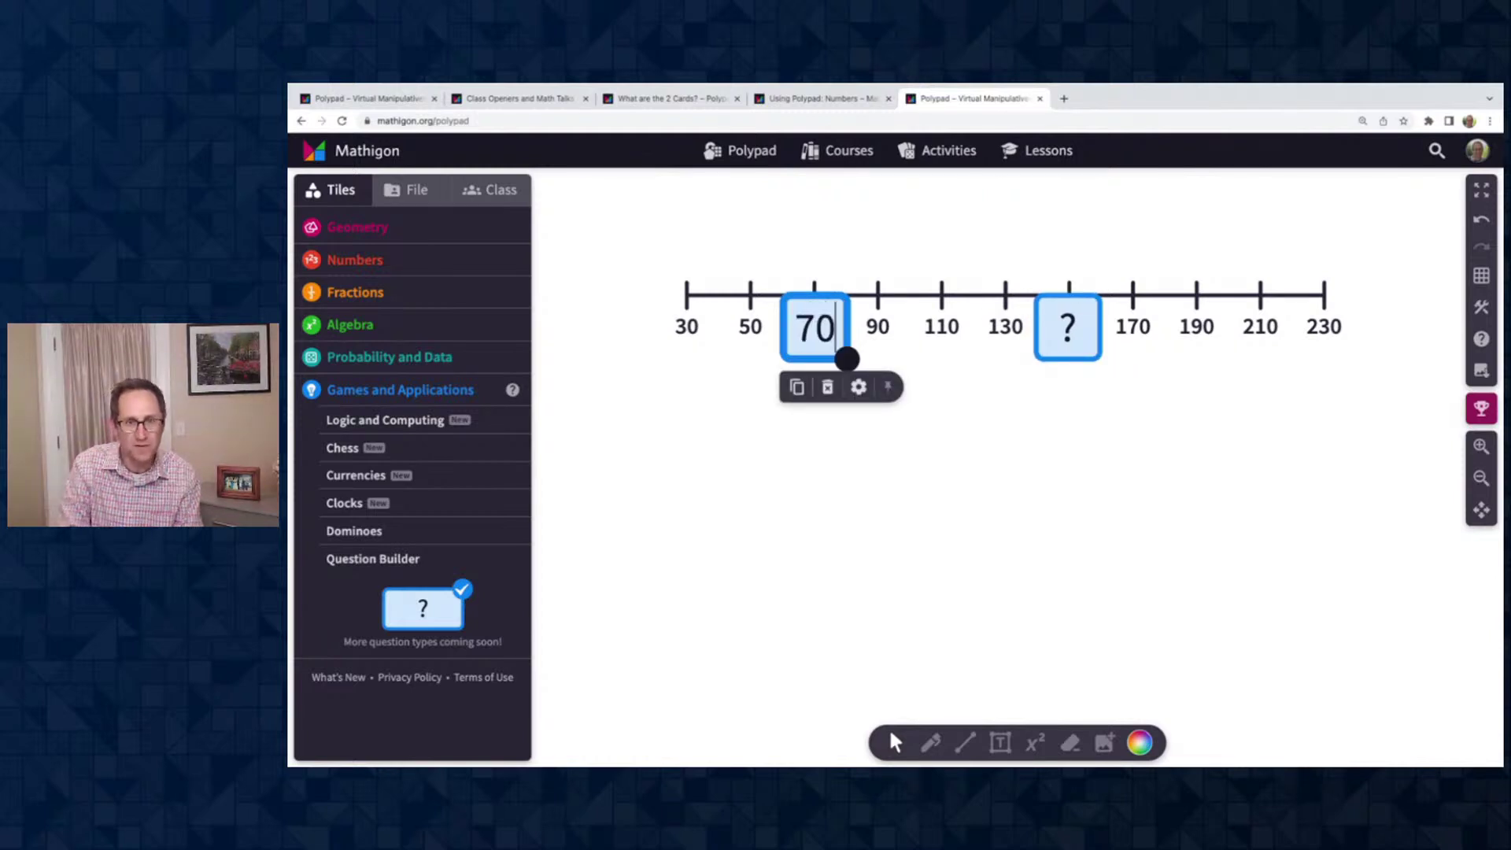
left_click(952, 532)
left_click(1067, 324)
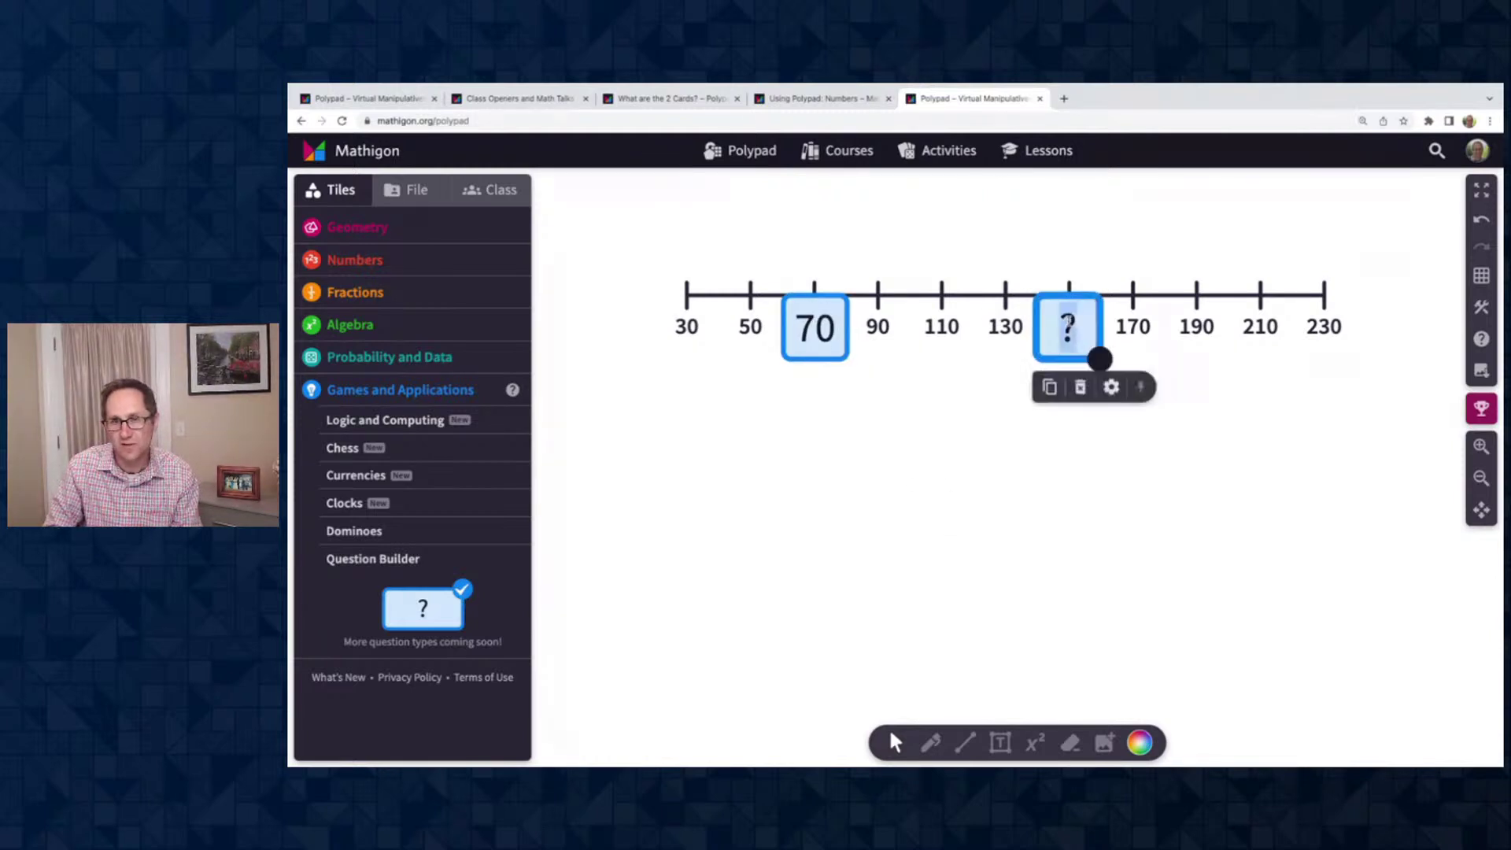
type("150")
left_click(899, 429)
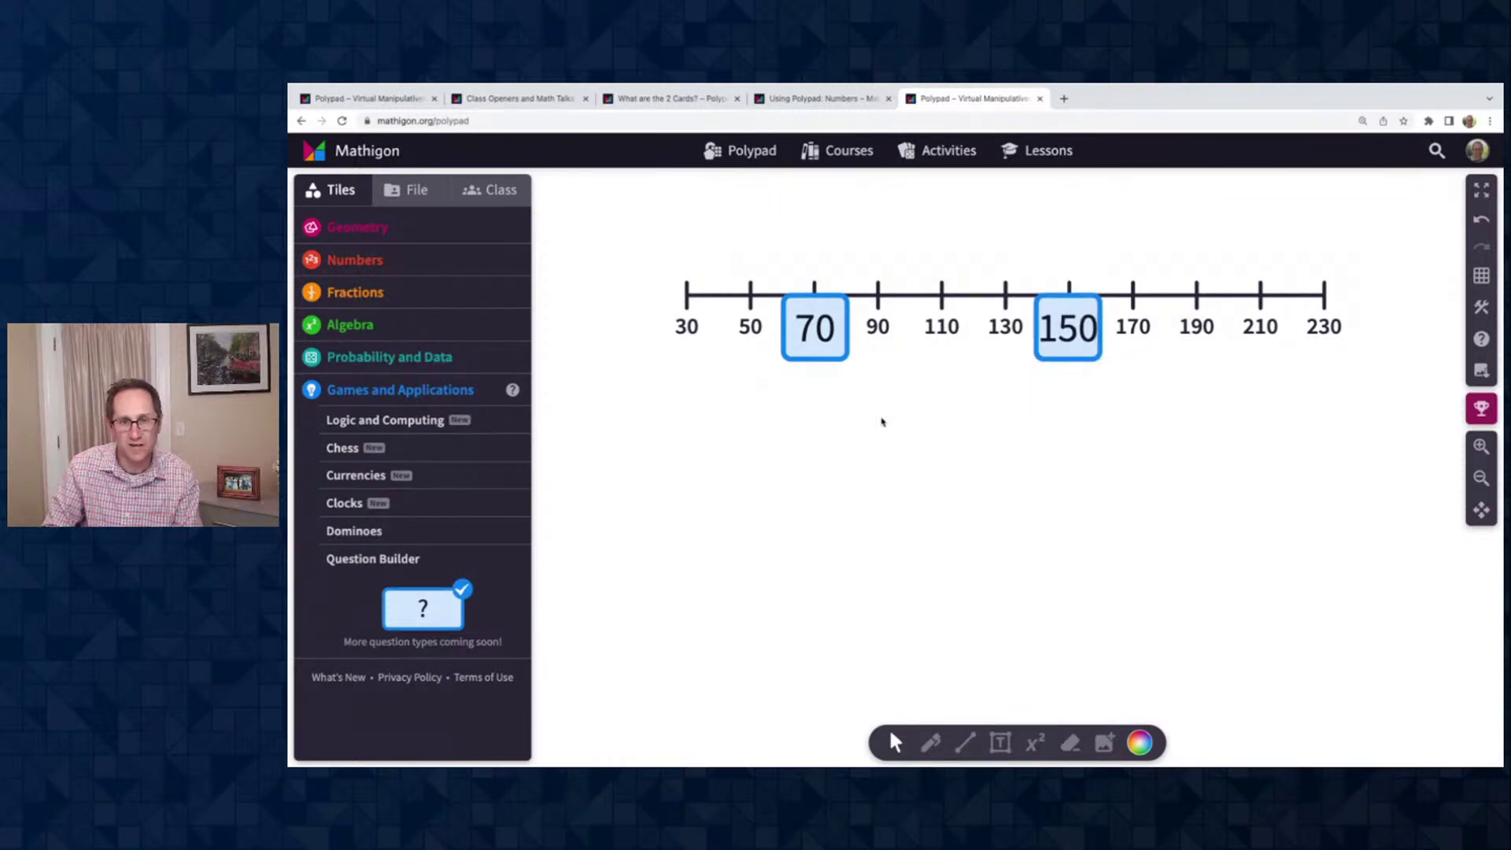
mouse_move(823, 355)
left_mouse_down()
mouse_move(843, 354)
mouse_move(846, 373)
left_mouse_up()
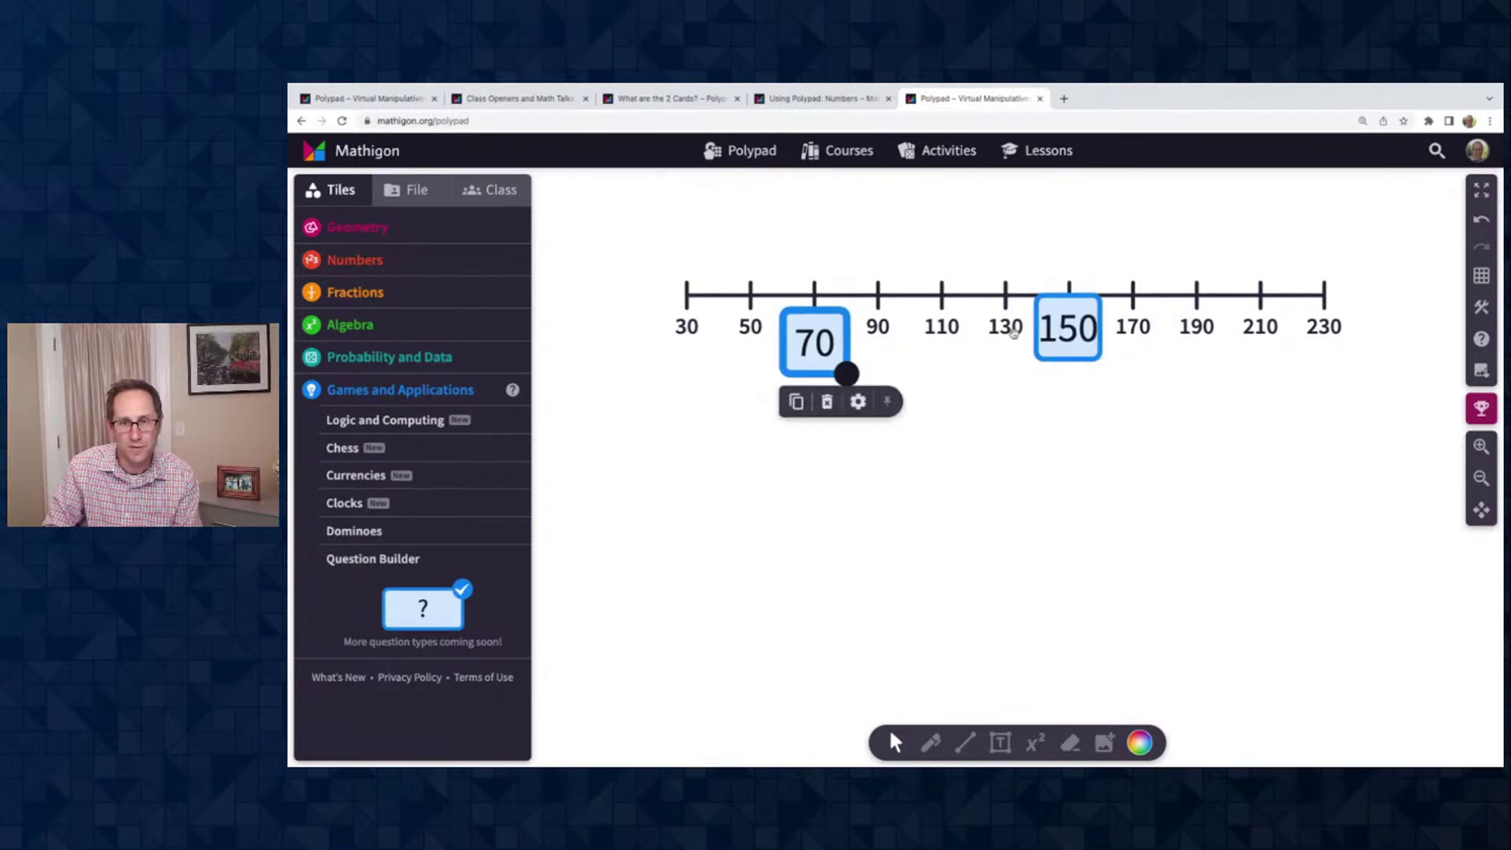
left_click_drag(1099, 354, 1099, 370)
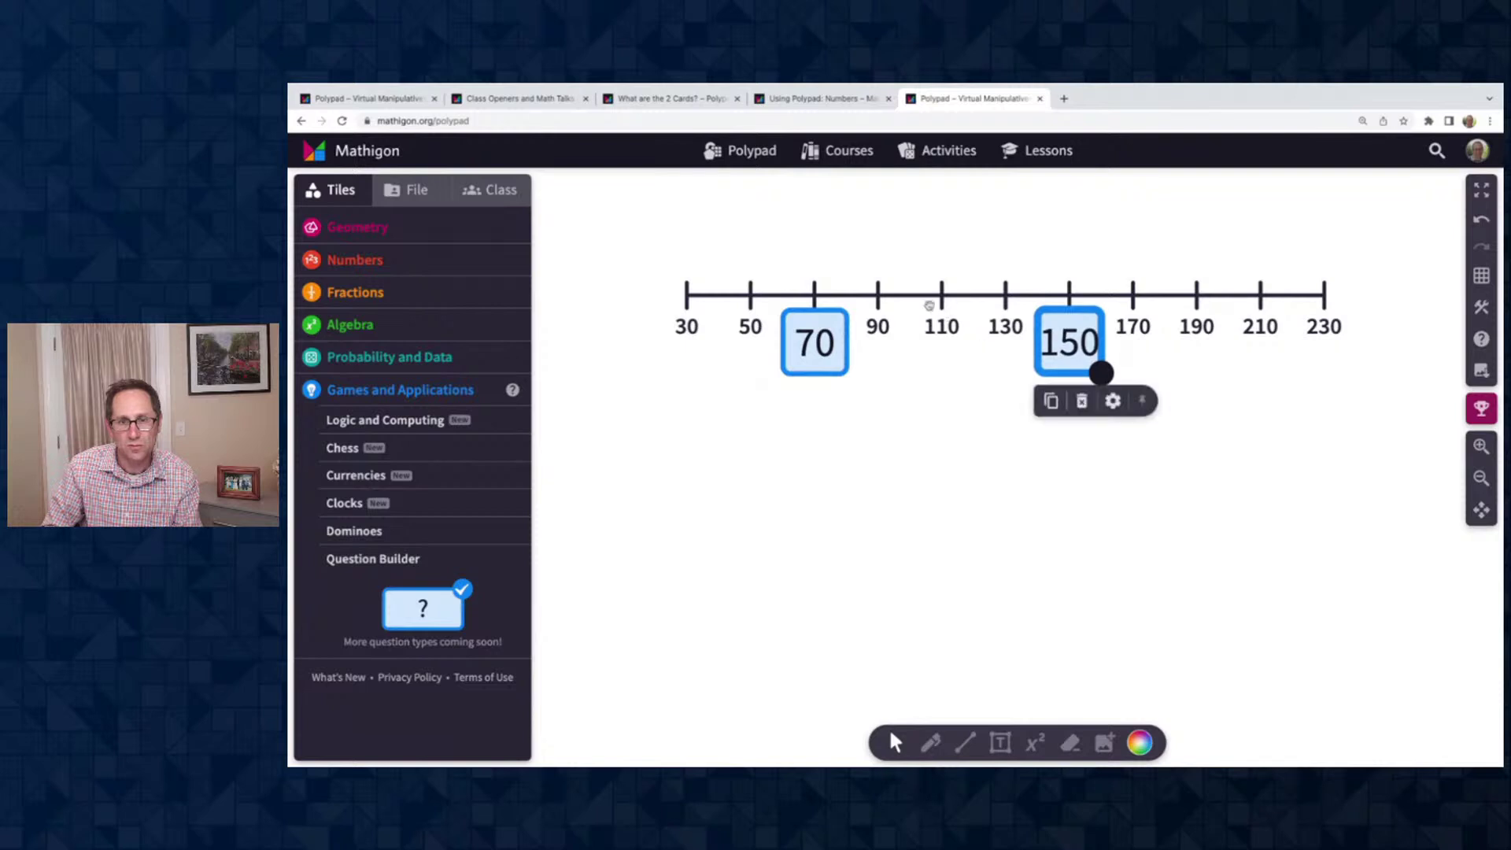
Duplicate the number line below the original and set the copy's start to 0.23 and step to 0.7
left_click(1037, 277)
left_click_drag(938, 320, 852, 455)
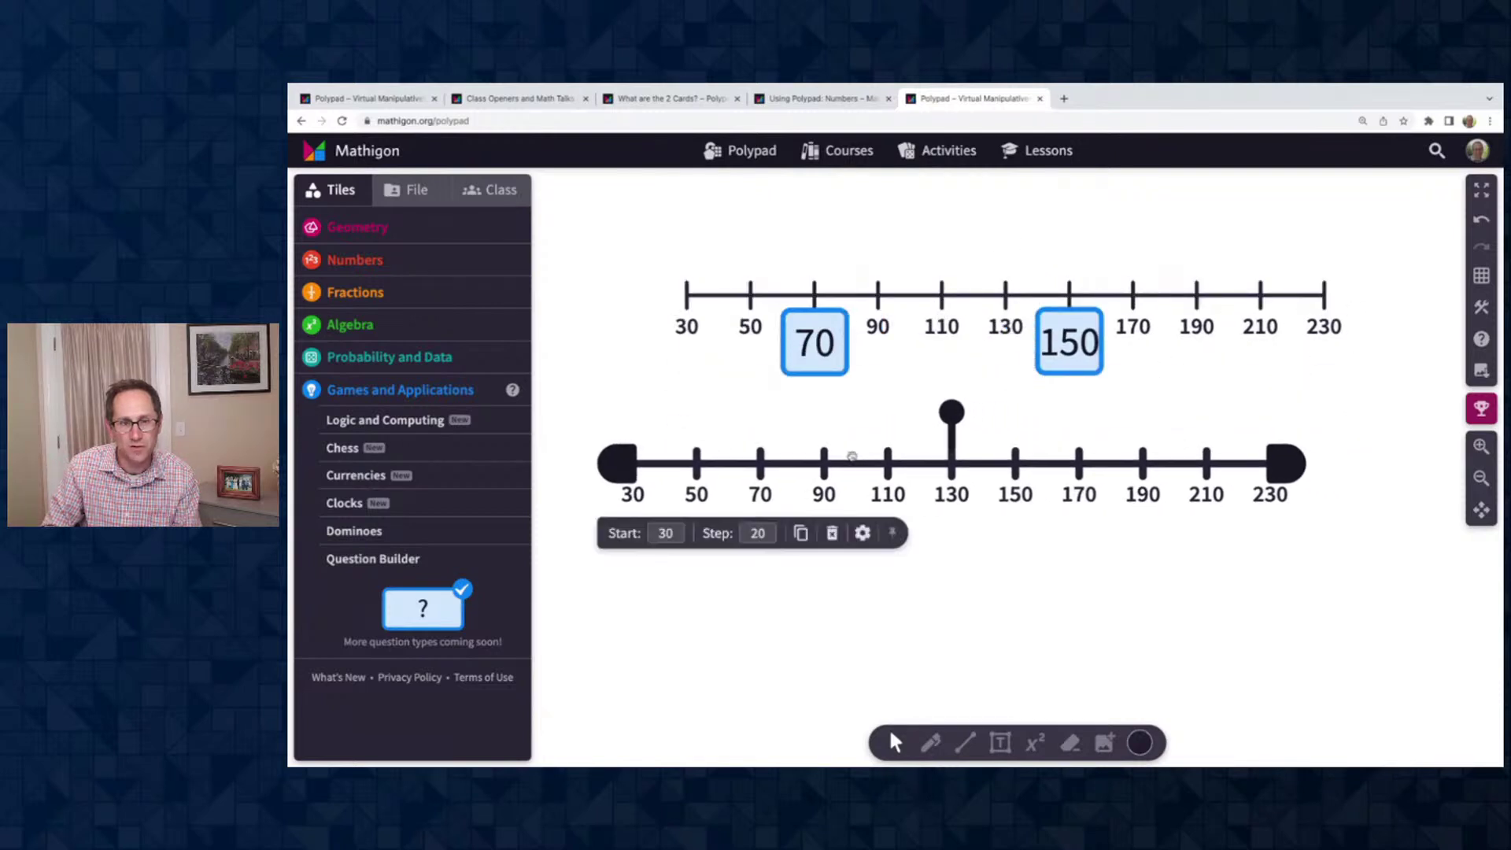
left_click(682, 534)
key("BackSpace")
key("BackSpace")
type("0.23")
key("Tab")
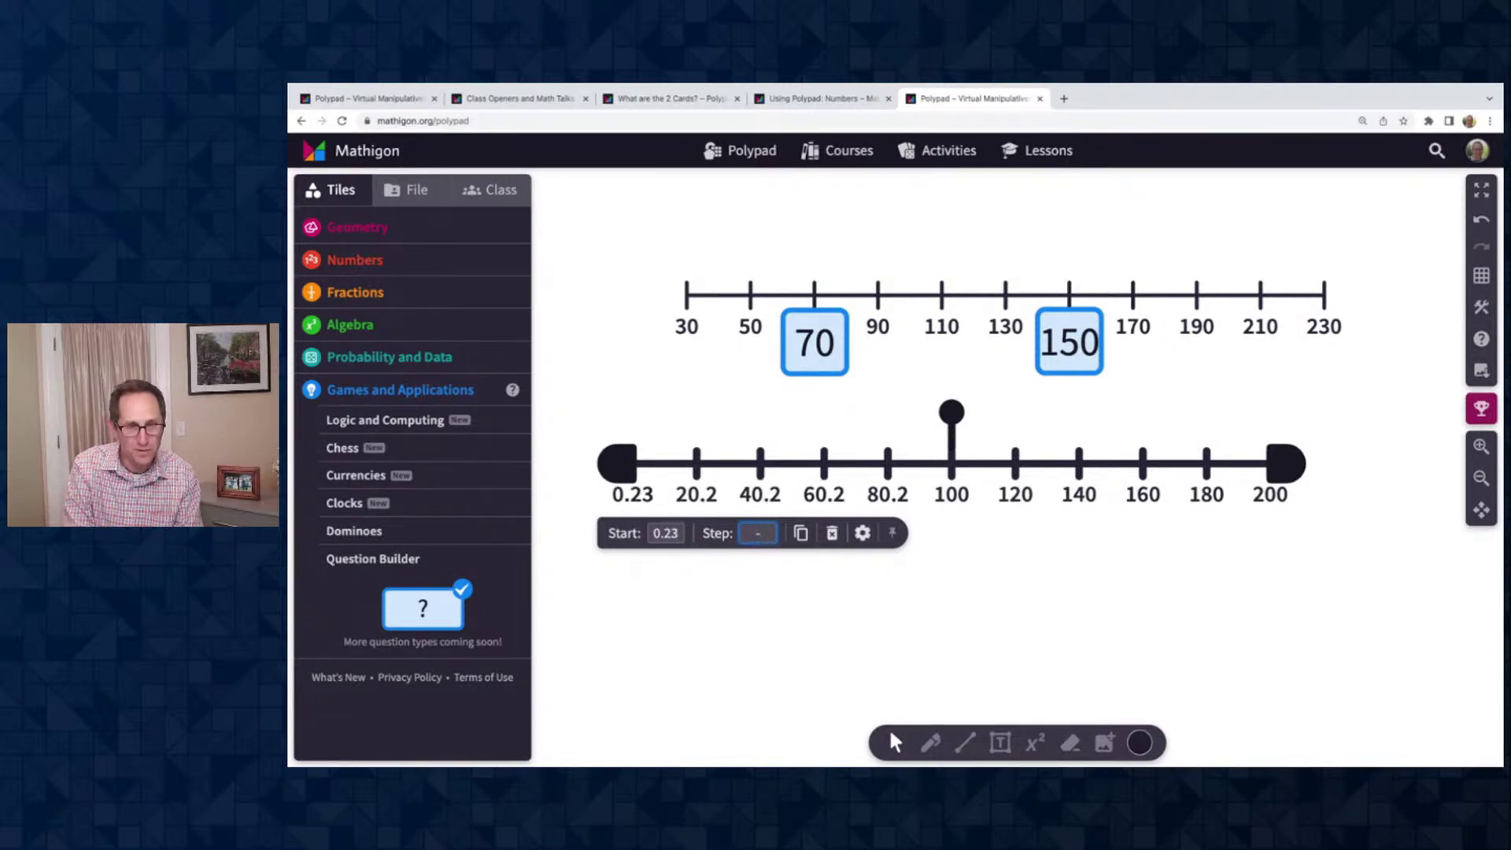
type("1")
type("0.7")
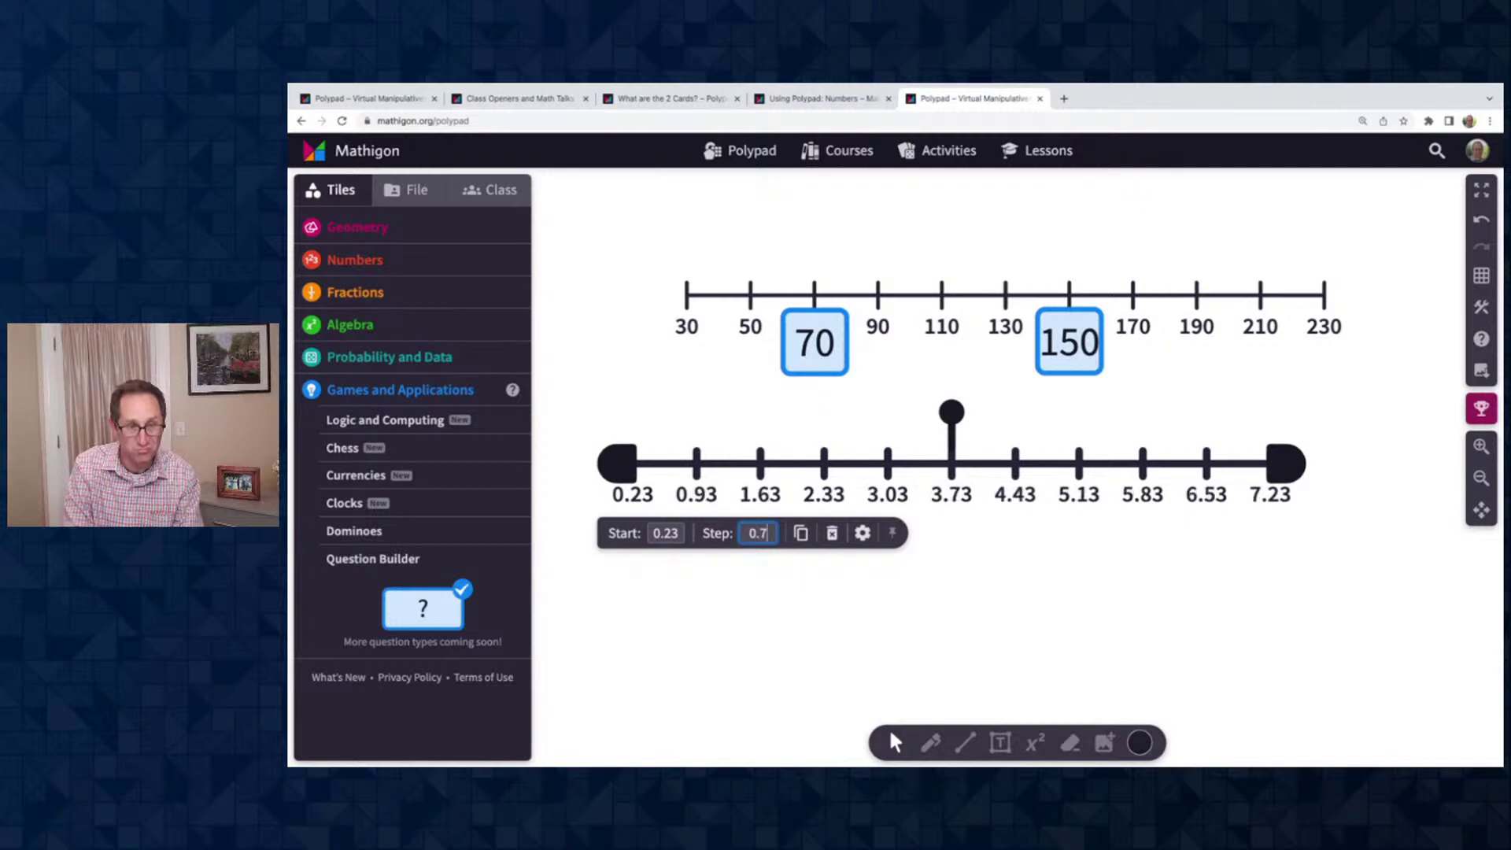
left_click(737, 603)
Add a question tile over the lower line's 3.73 label, enter 3.73, widen it to fit, and move it just below the line
left_click_drag(423, 602, 952, 575)
left_click_drag(937, 516, 973, 520)
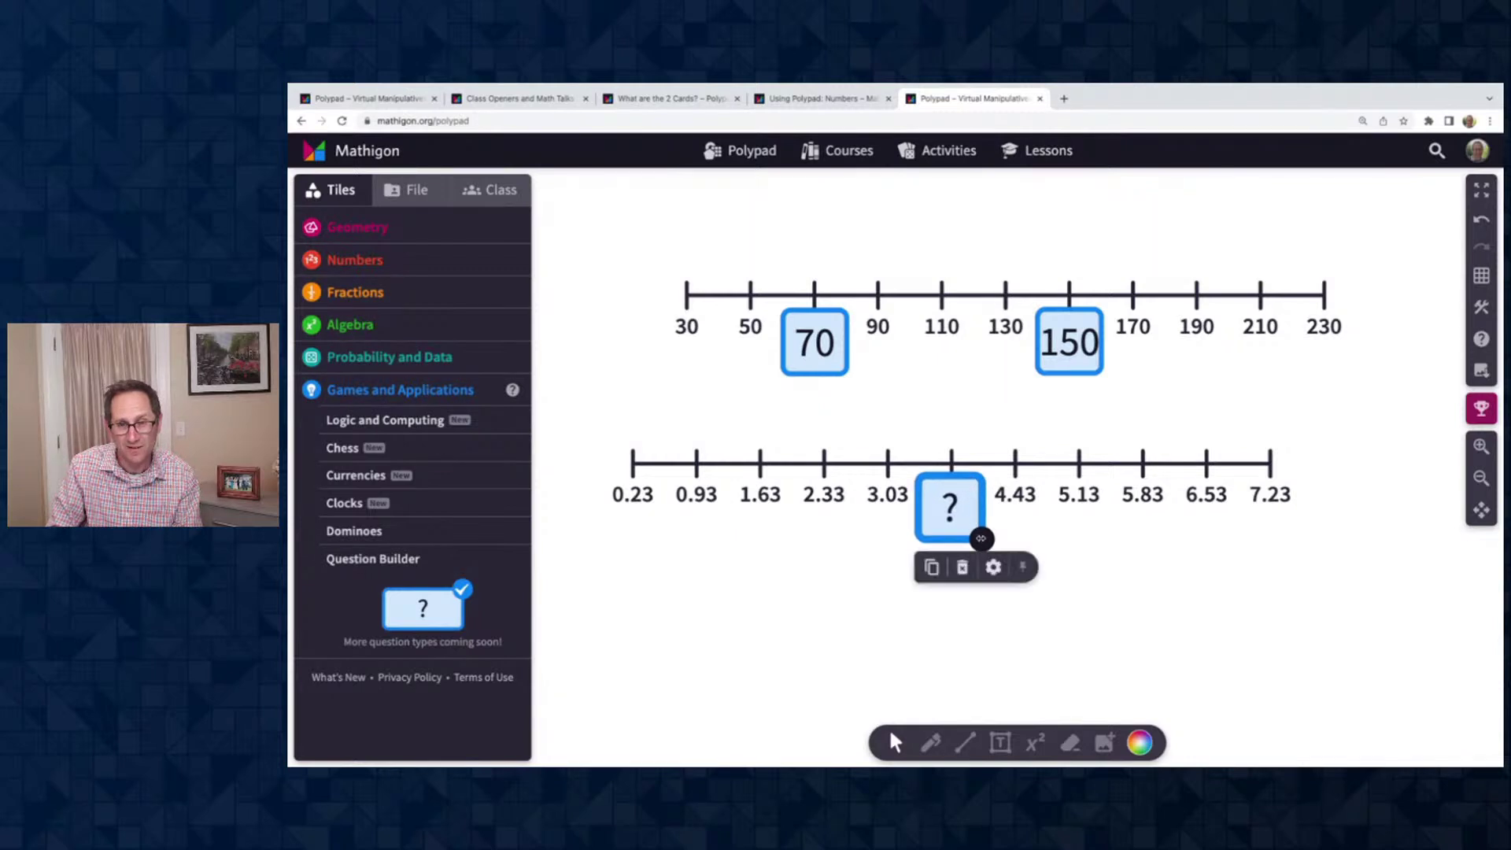
double_click(952, 503)
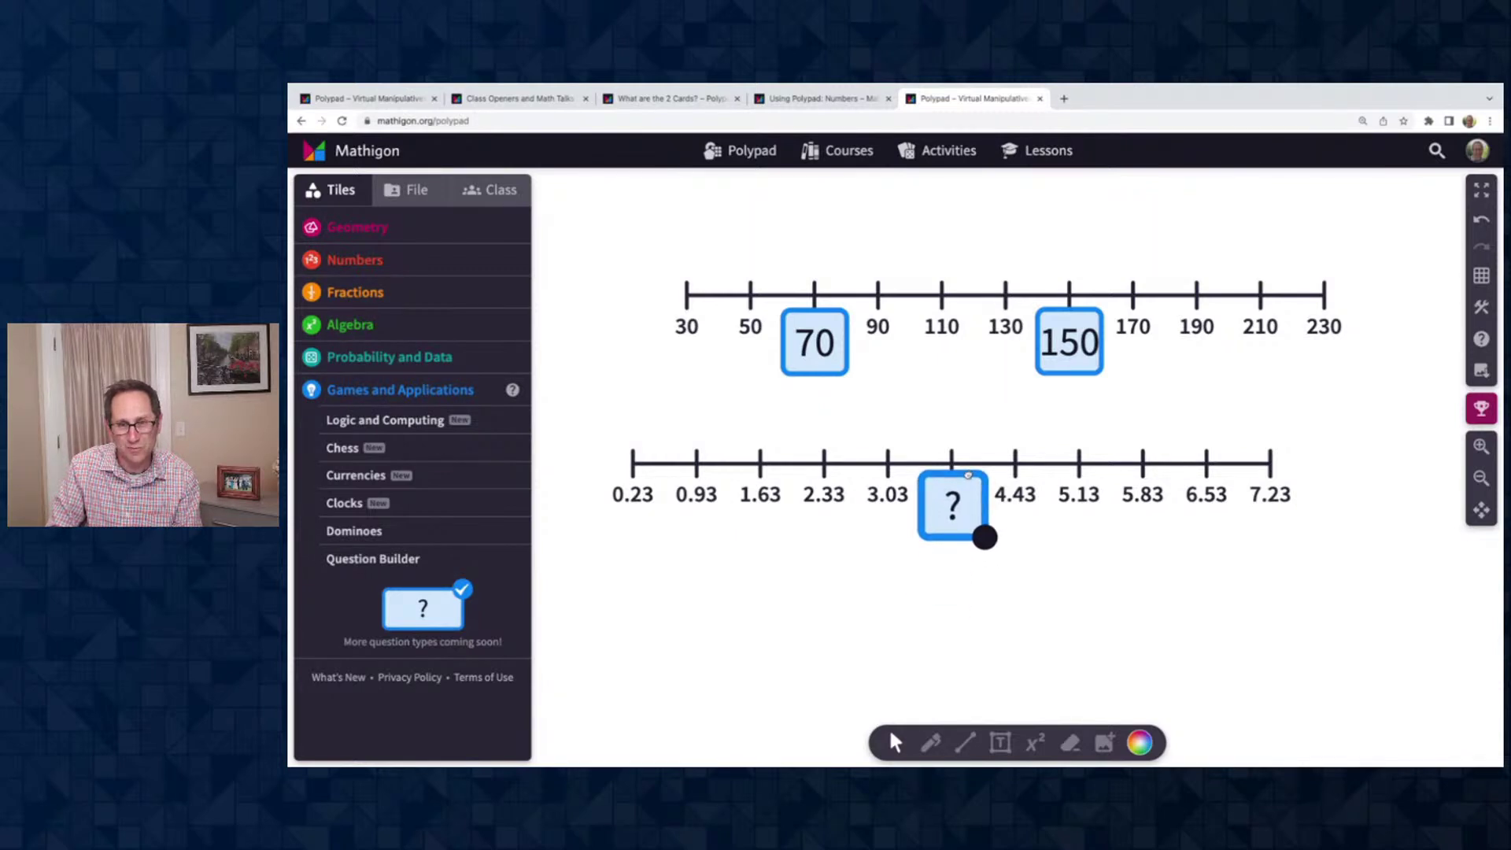
type("3.73")
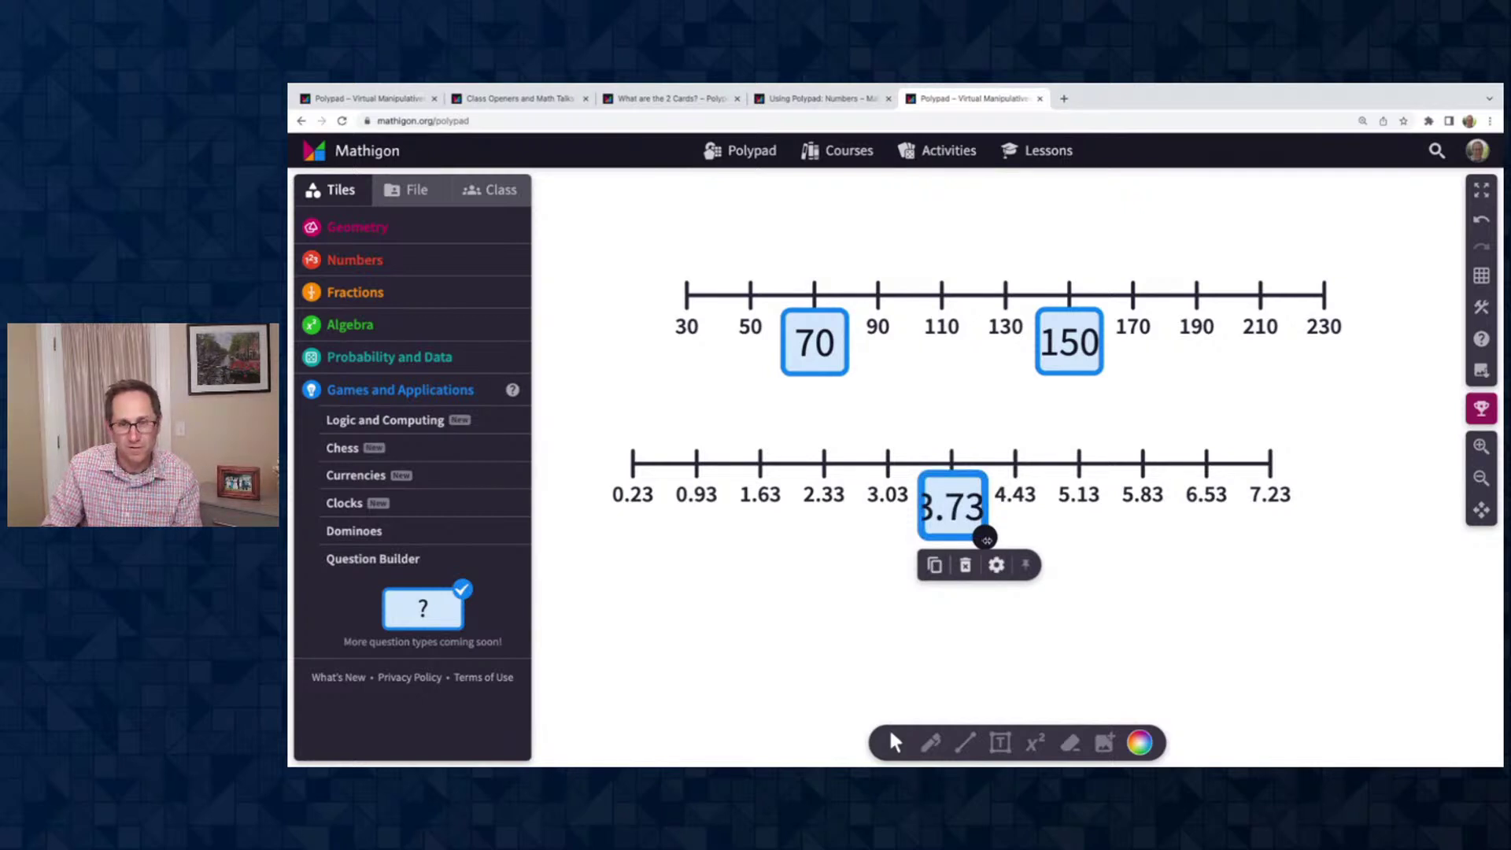
left_click_drag(978, 478, 1004, 524)
left_click_drag(967, 465, 967, 483)
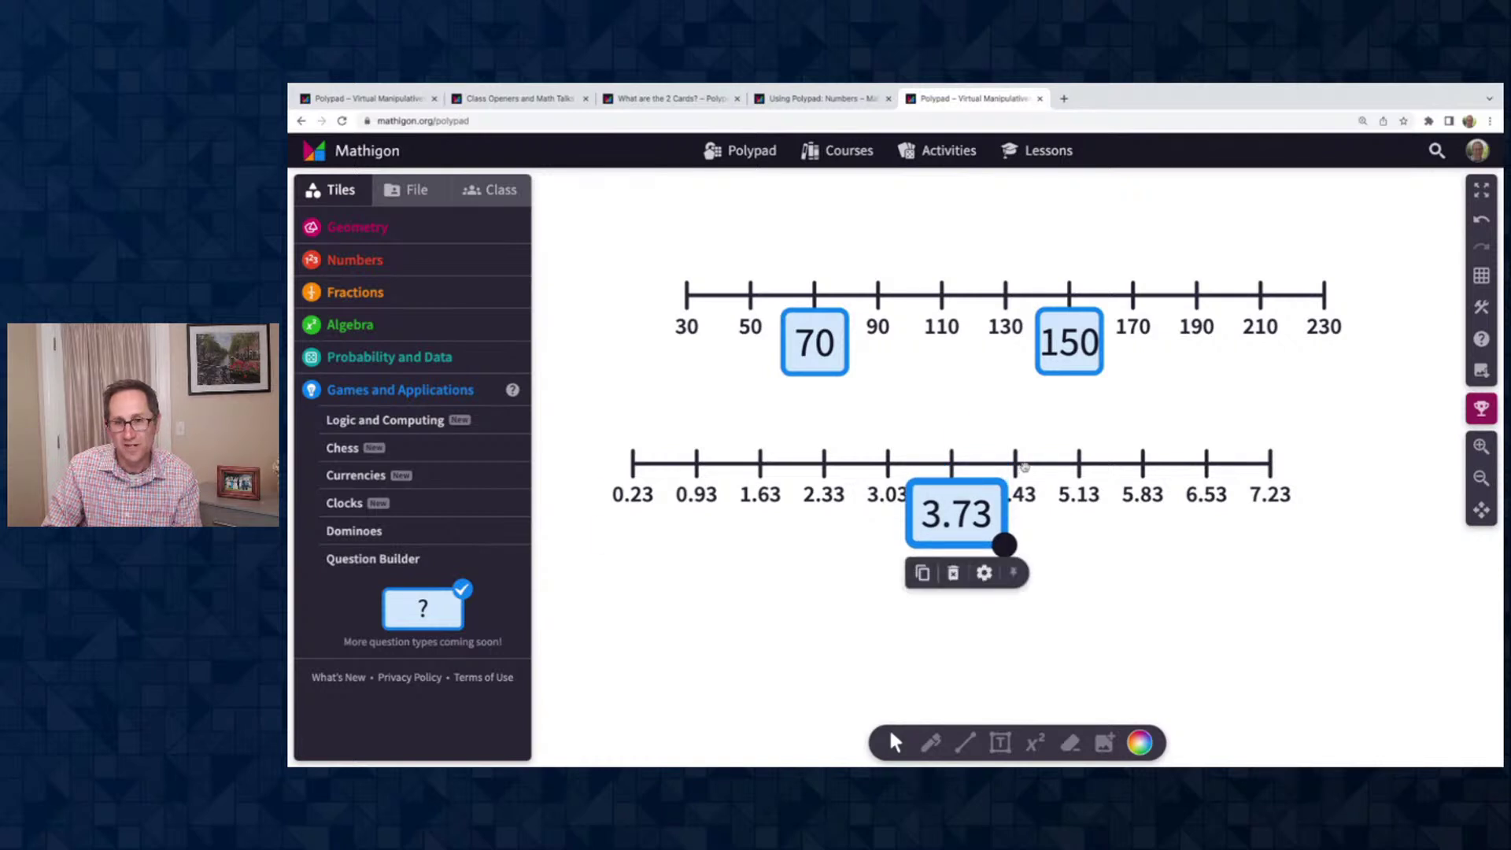
Set the lower number line's width to 3 and move the question tile back over its 3.73 label
left_click(1023, 466)
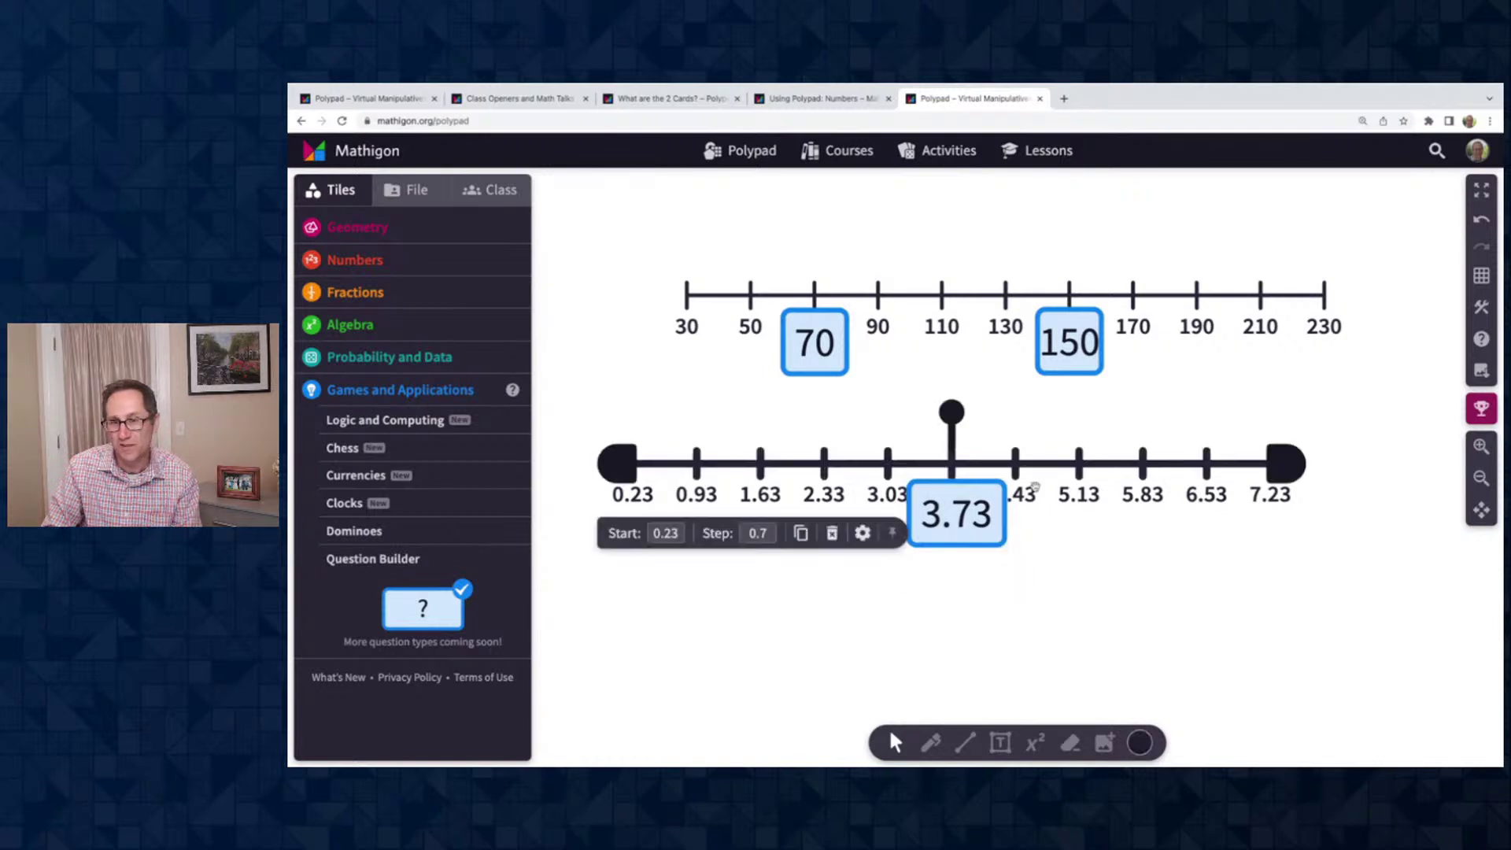
left_click(863, 532)
left_click(862, 579)
type("2")
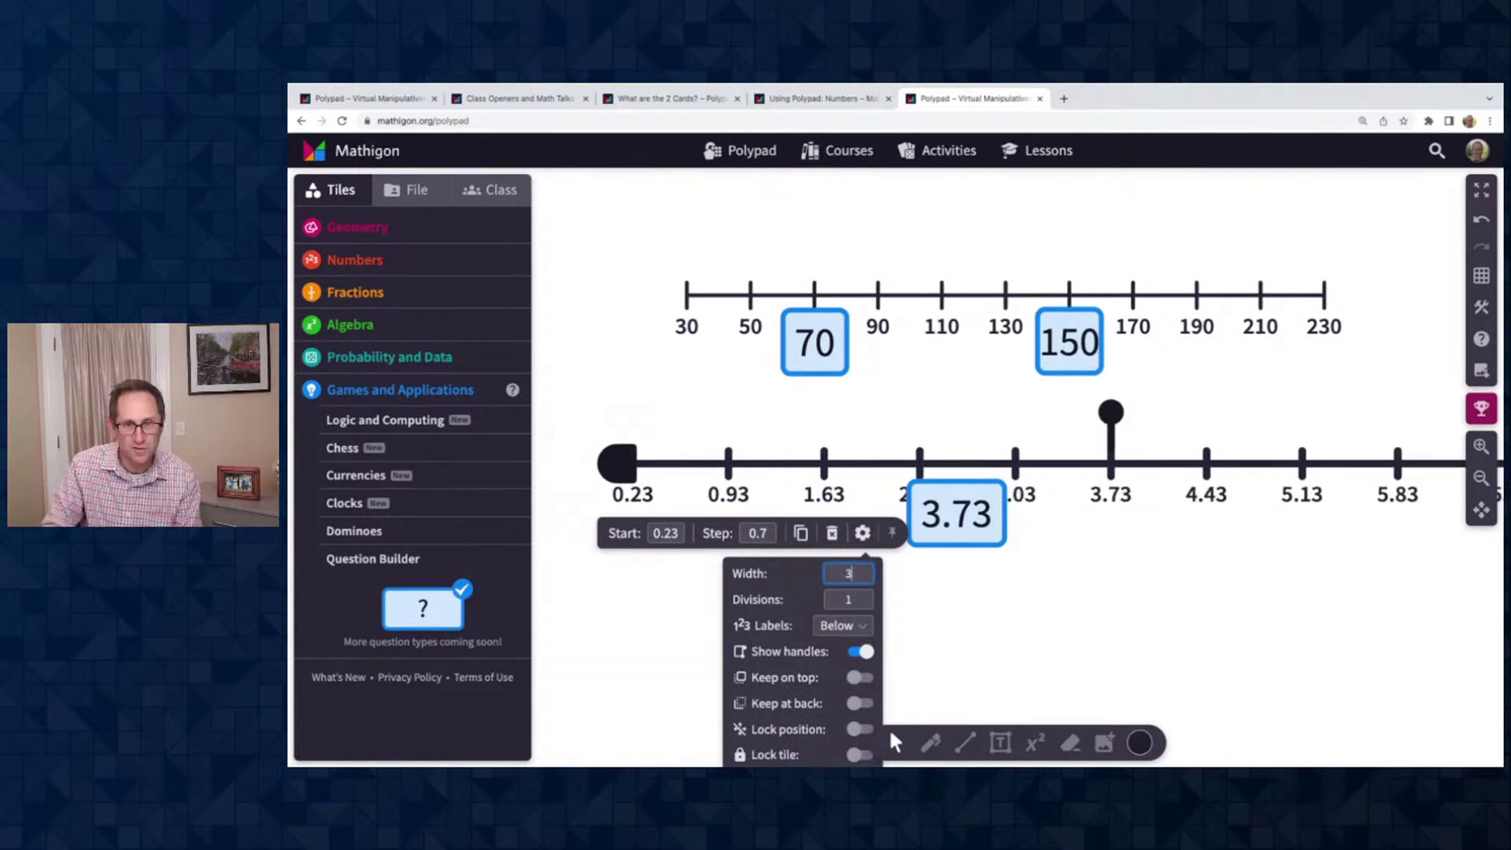
left_click(982, 602)
left_click_drag(952, 480, 1109, 480)
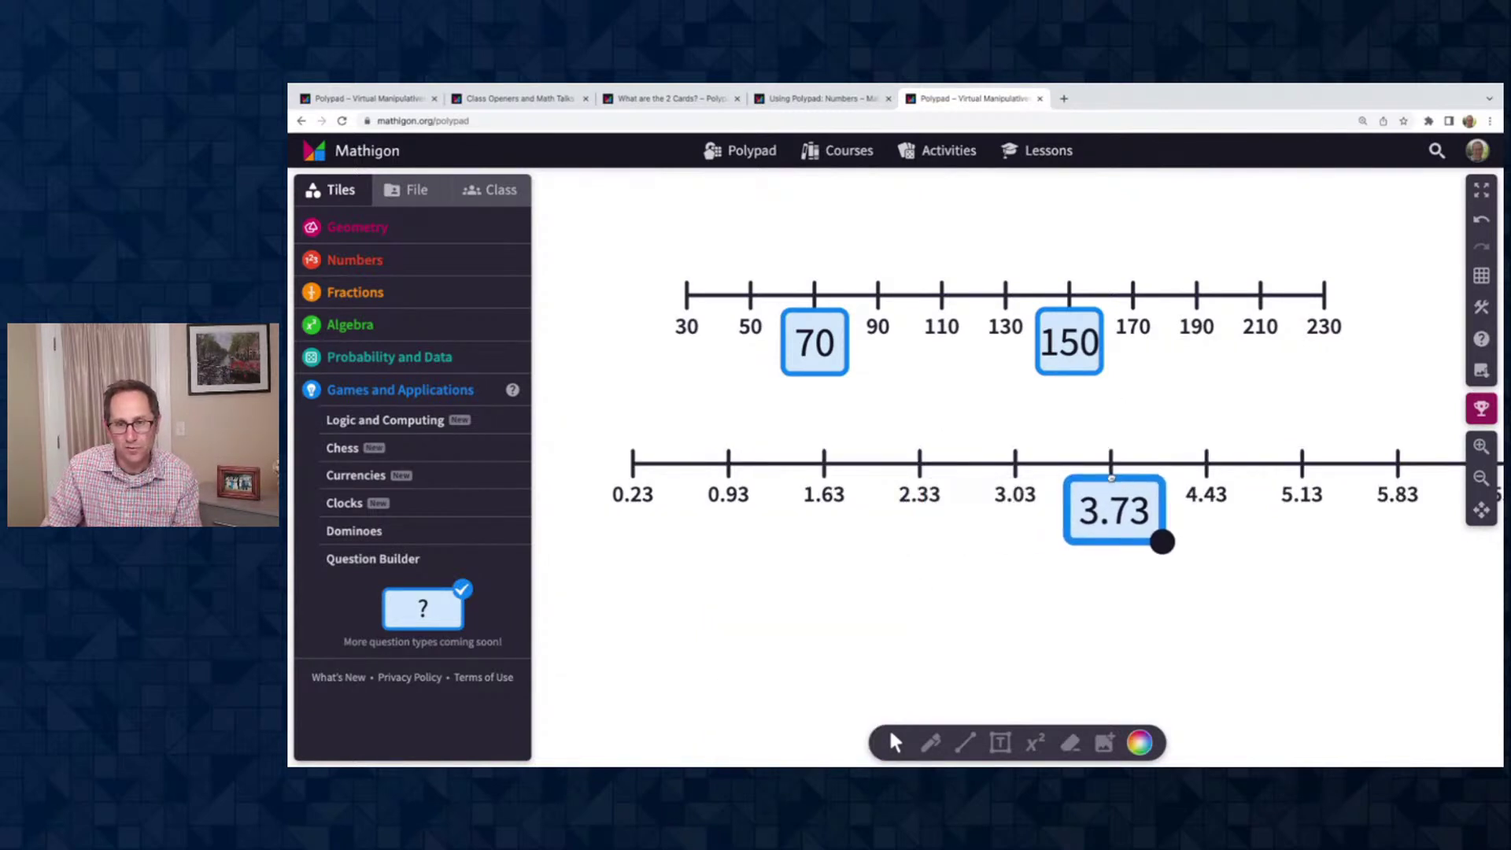
Shorten the lower number line so that it ends at 5.13
scroll(1220, 546, "right", 5)
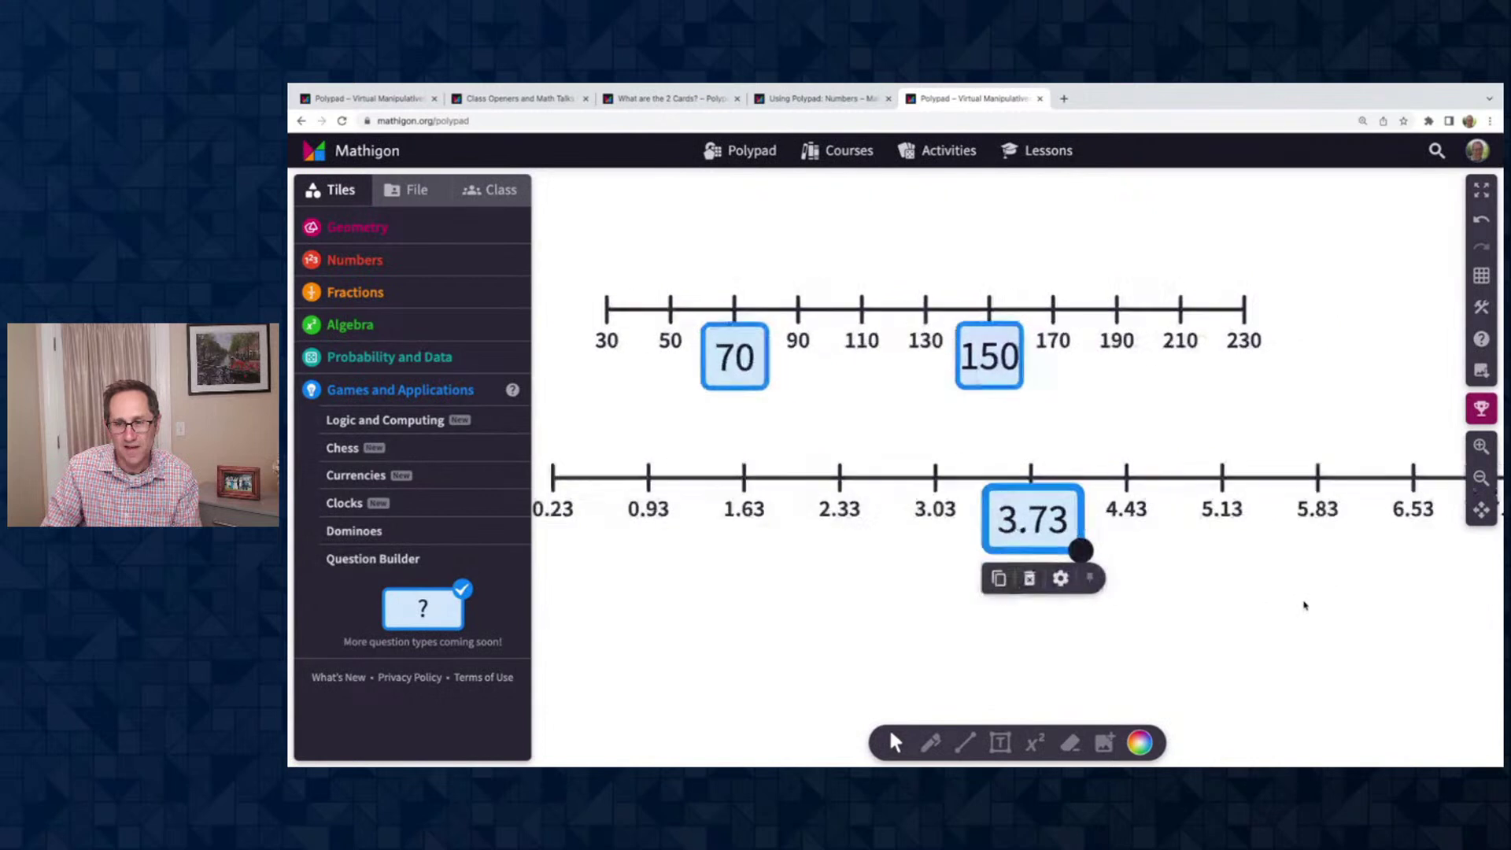
left_click(1125, 482)
left_click_drag(1159, 481, 876, 477)
scroll(987, 611, "left", 5)
scroll(988, 611, "left", 3)
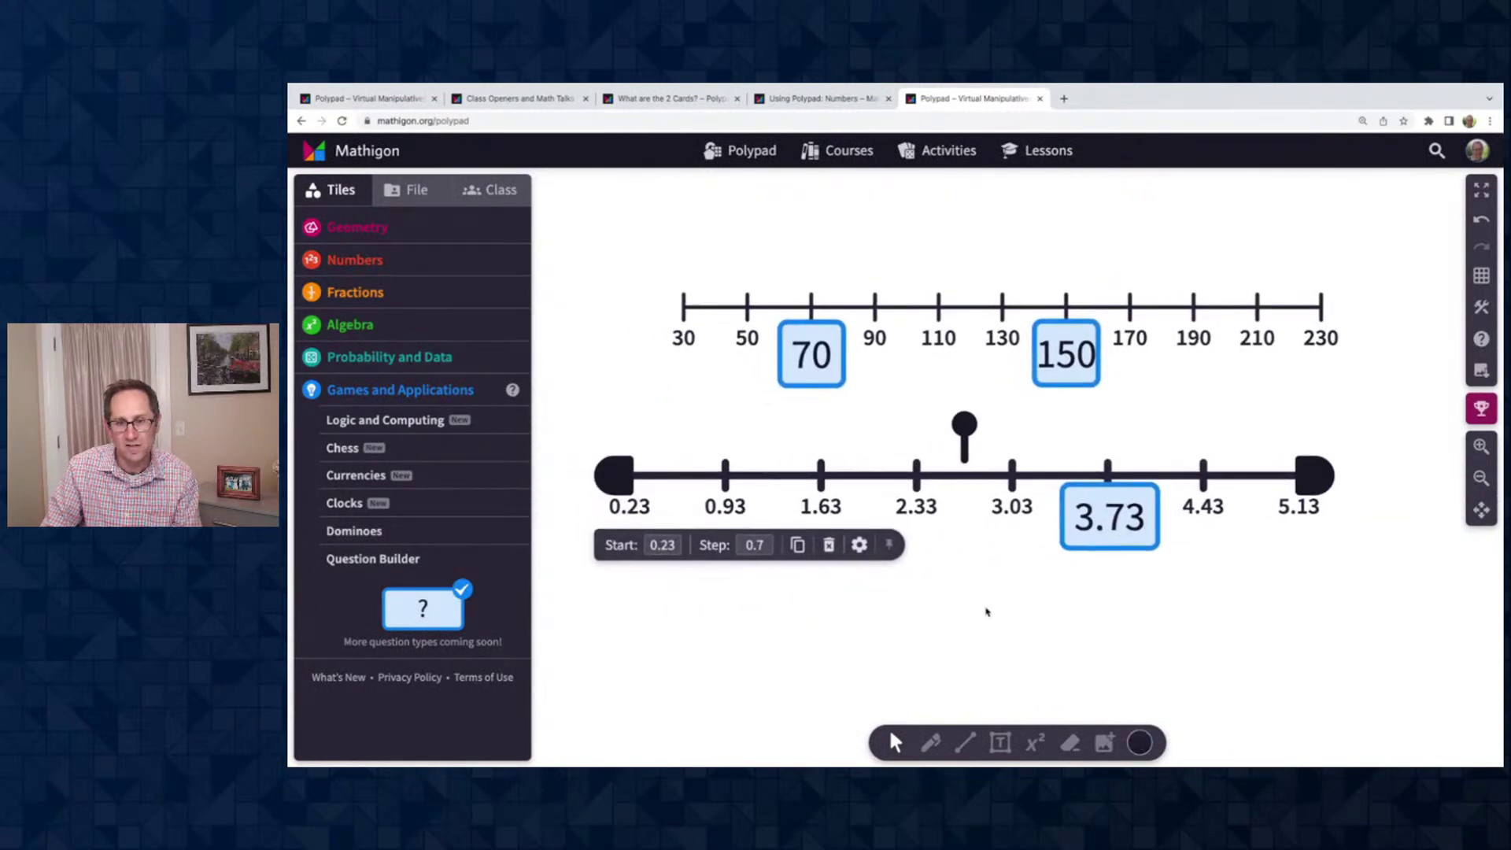
Duplicate the shortened number line below it and set the copy's start to 1/5
scroll(988, 611, "down", 3)
left_click(1024, 613)
left_click(912, 401)
left_click_drag(927, 407, 860, 513)
key("BackSpace")
key("BackSpace")
key("BackSpace")
key("BackSpace")
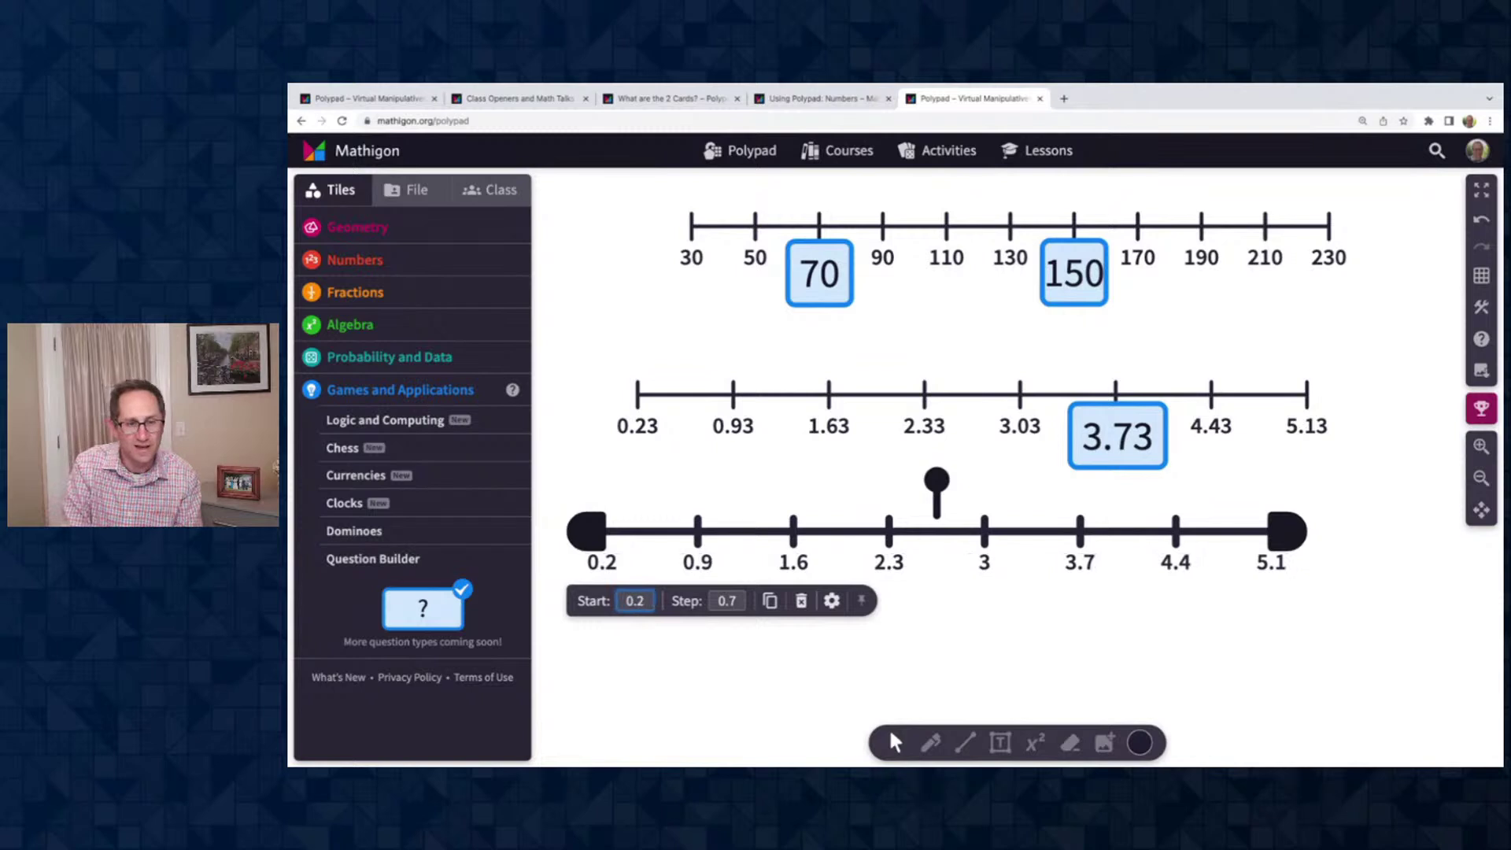
type("1/5")
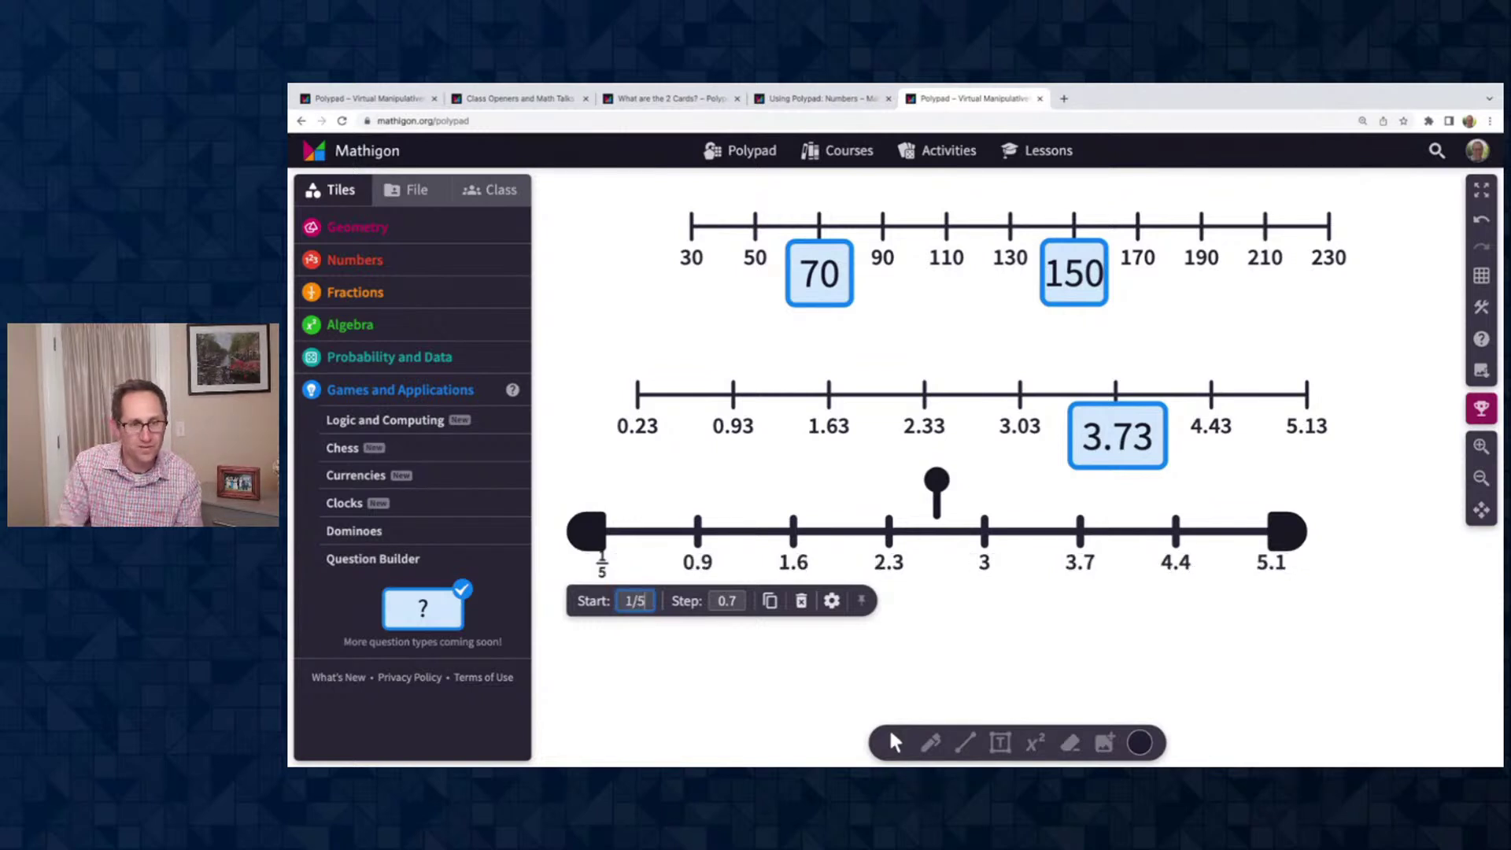
Set the step of the number line starting at 1/5 to 4/5
left_click(731, 604)
key("BackSpace")
key("BackSpace")
key("BackSpace")
type("4/5")
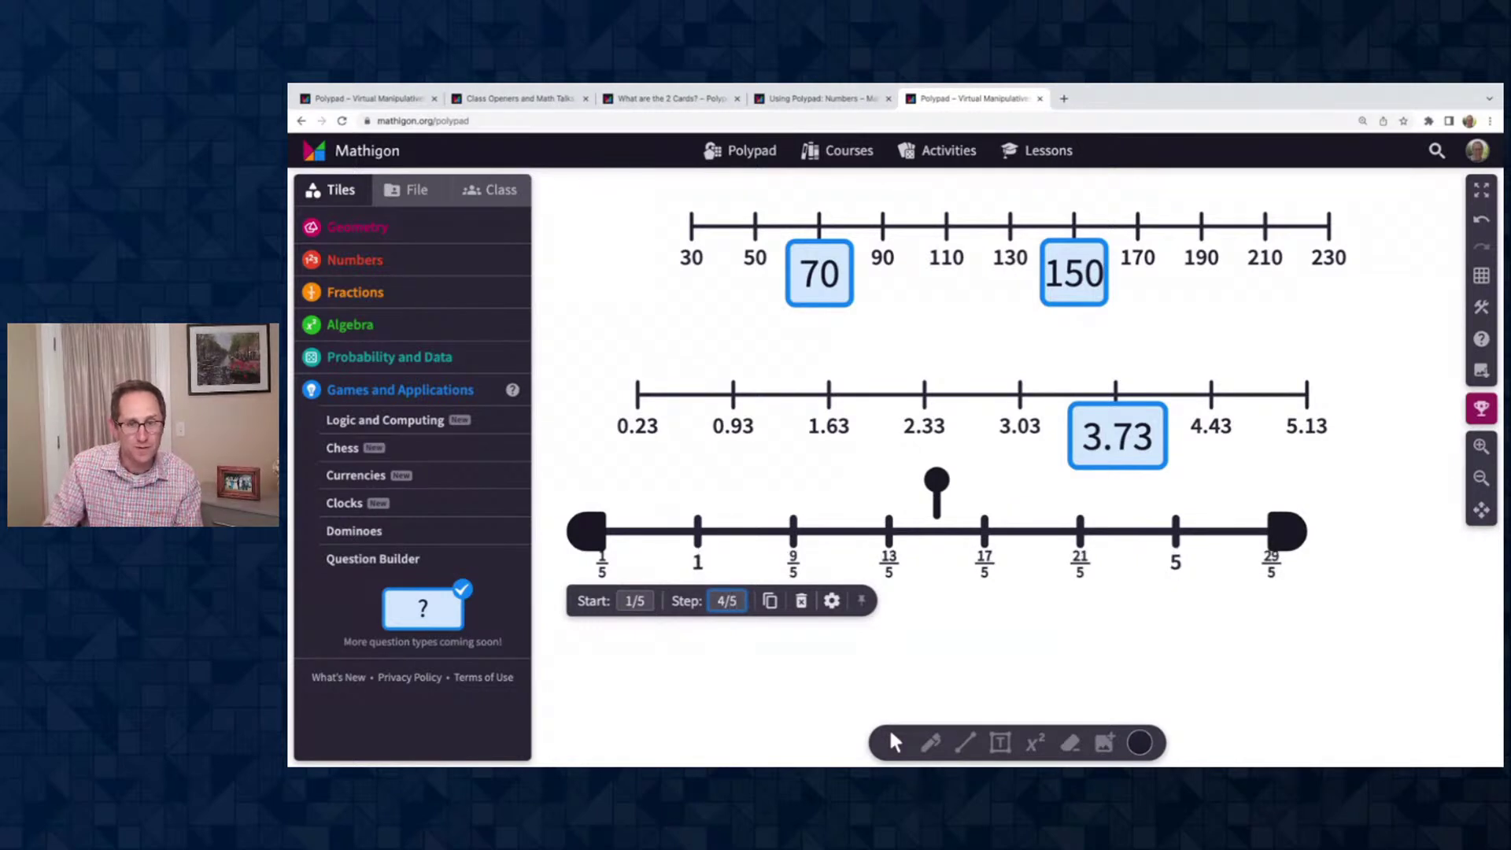
left_click(922, 667)
Add a question tile over the 17/5 label of the fraction number line, fit it to the label, and enter 17/5
left_click_drag(433, 597, 1022, 611)
left_click_drag(997, 559, 1006, 554)
left_click(1005, 553)
type("17.5")
key("BackSpace")
key("BackSpace")
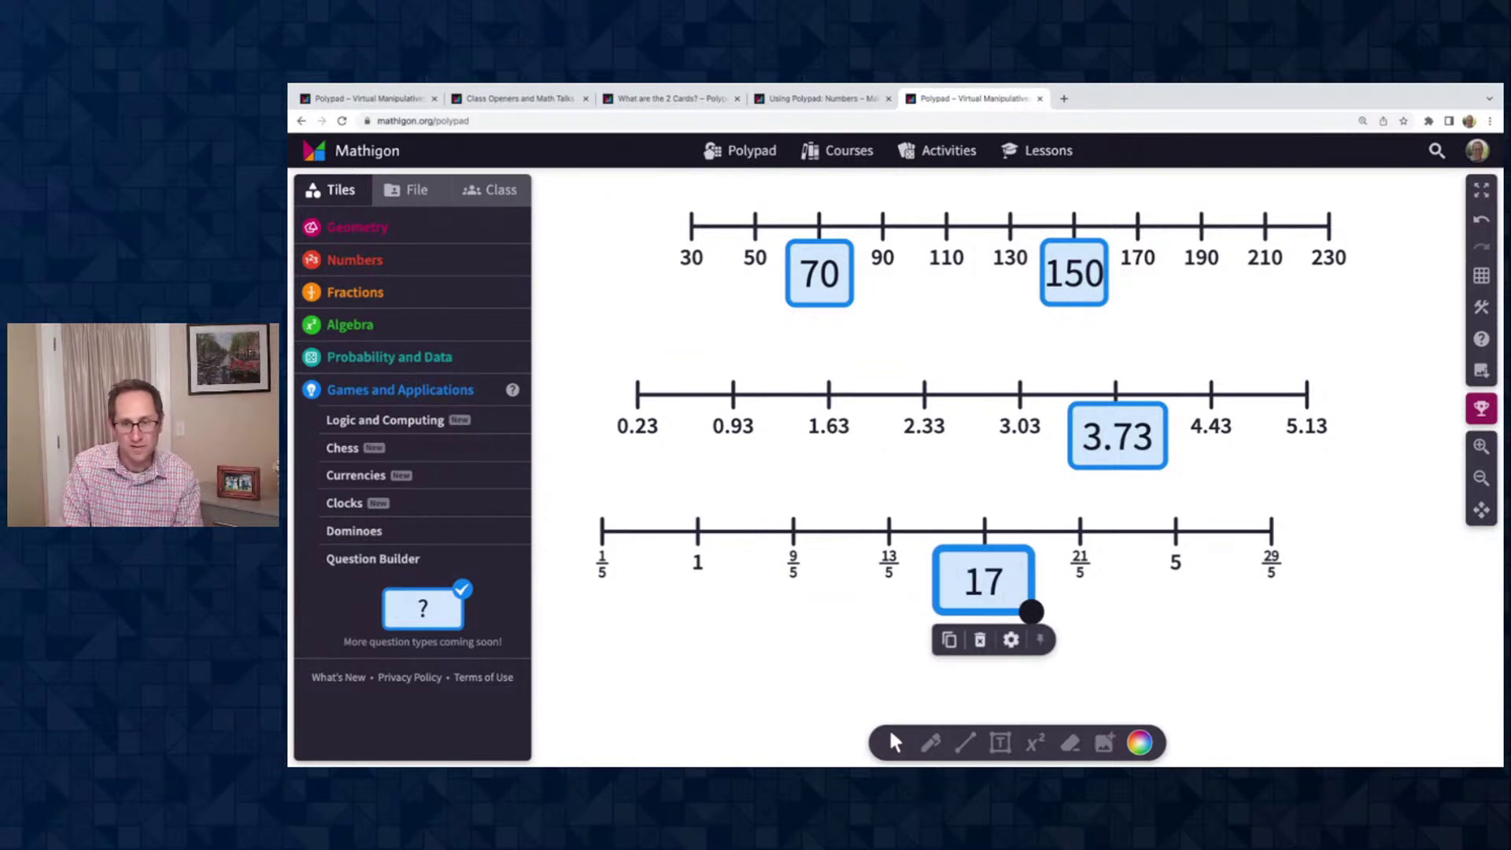
type("/5")
left_click(1131, 615)
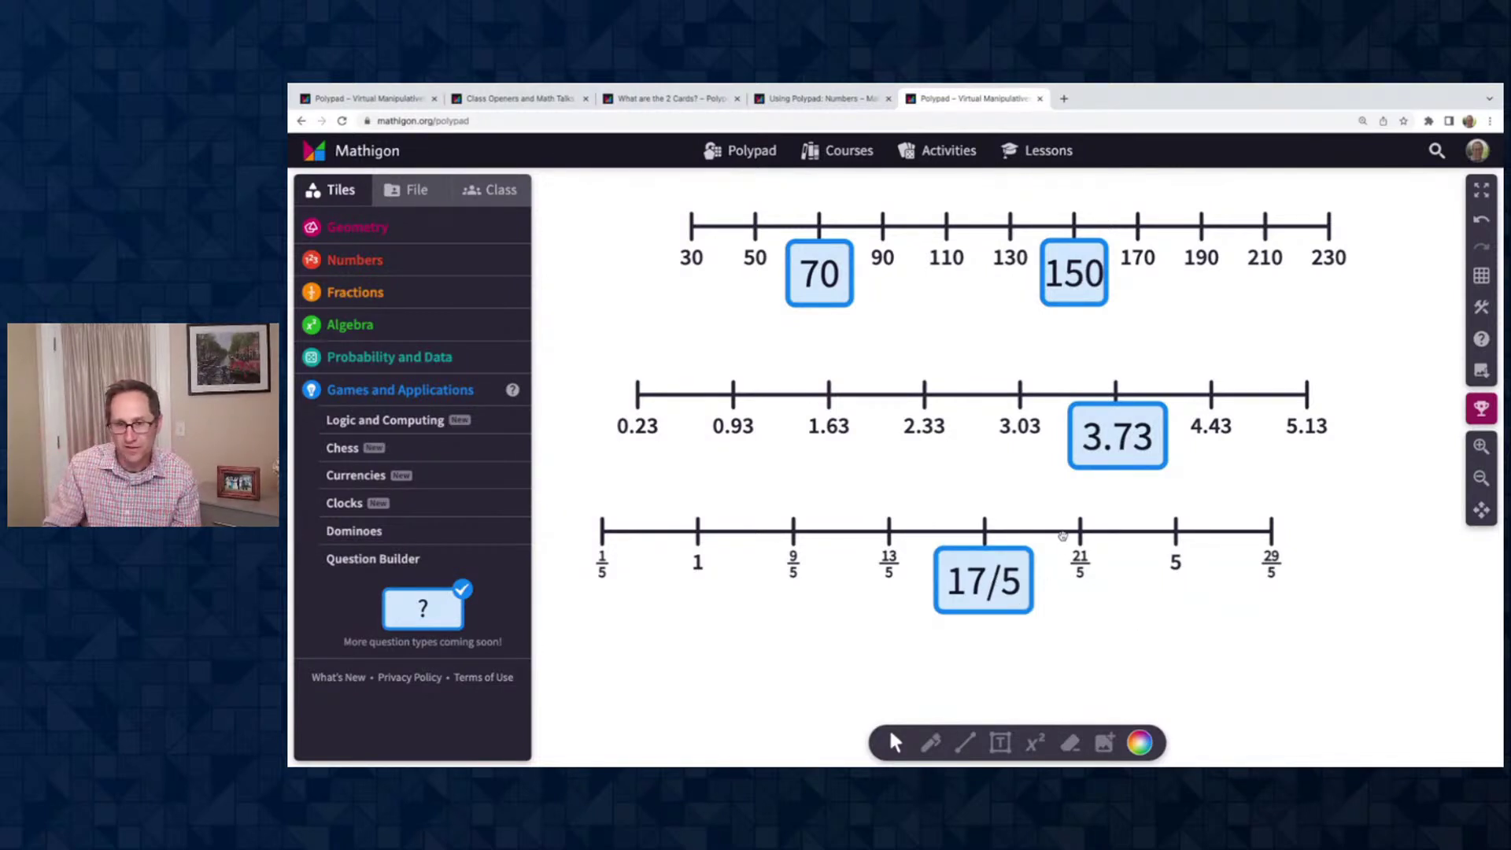
Add a new number line below the fraction number line
scroll(1094, 555, "down", 1)
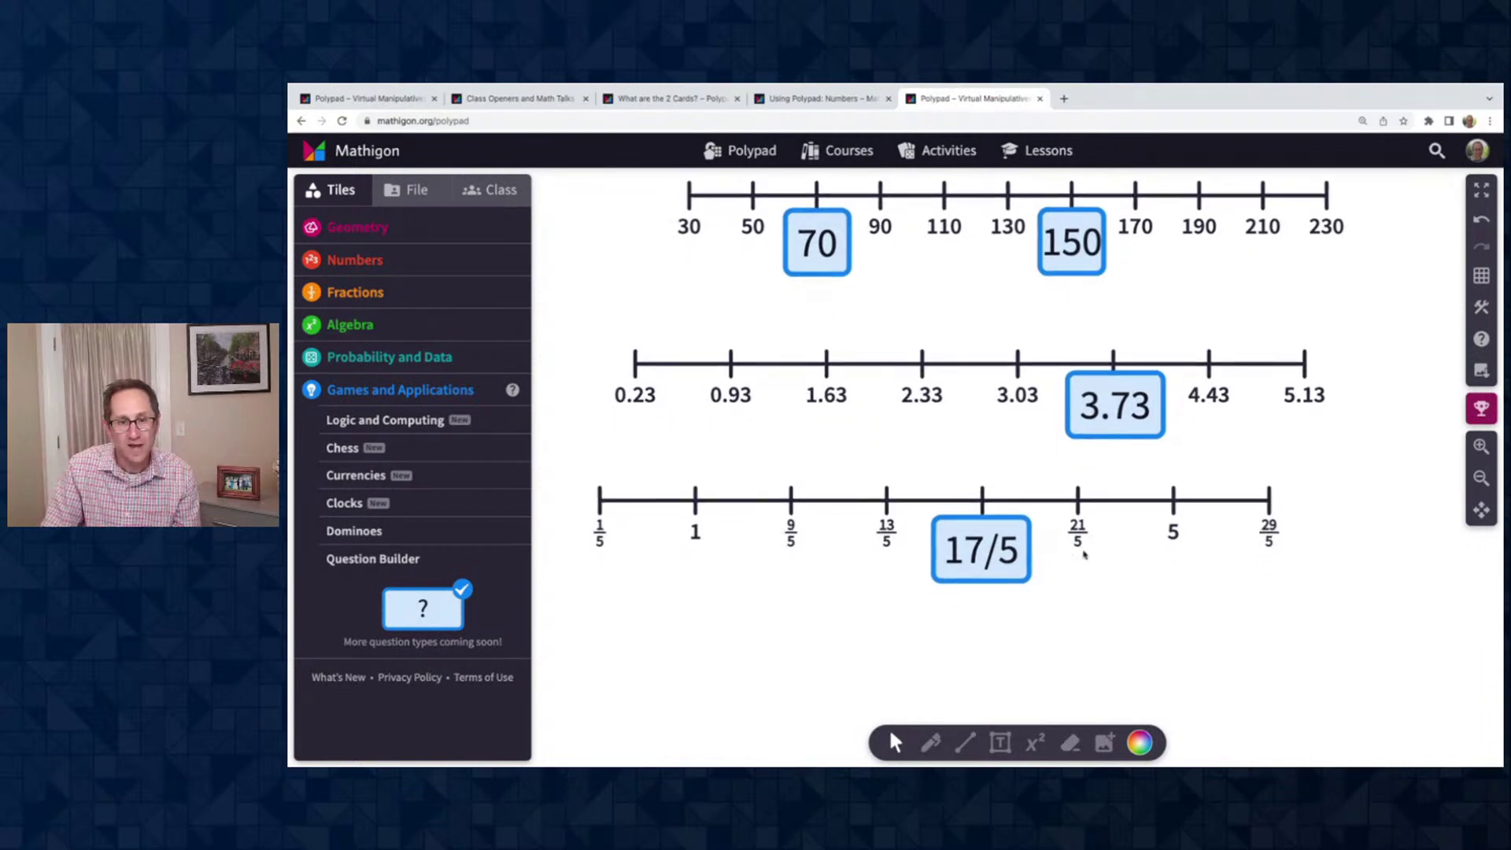
left_click(1480, 477)
scroll(1306, 518, "down", 1)
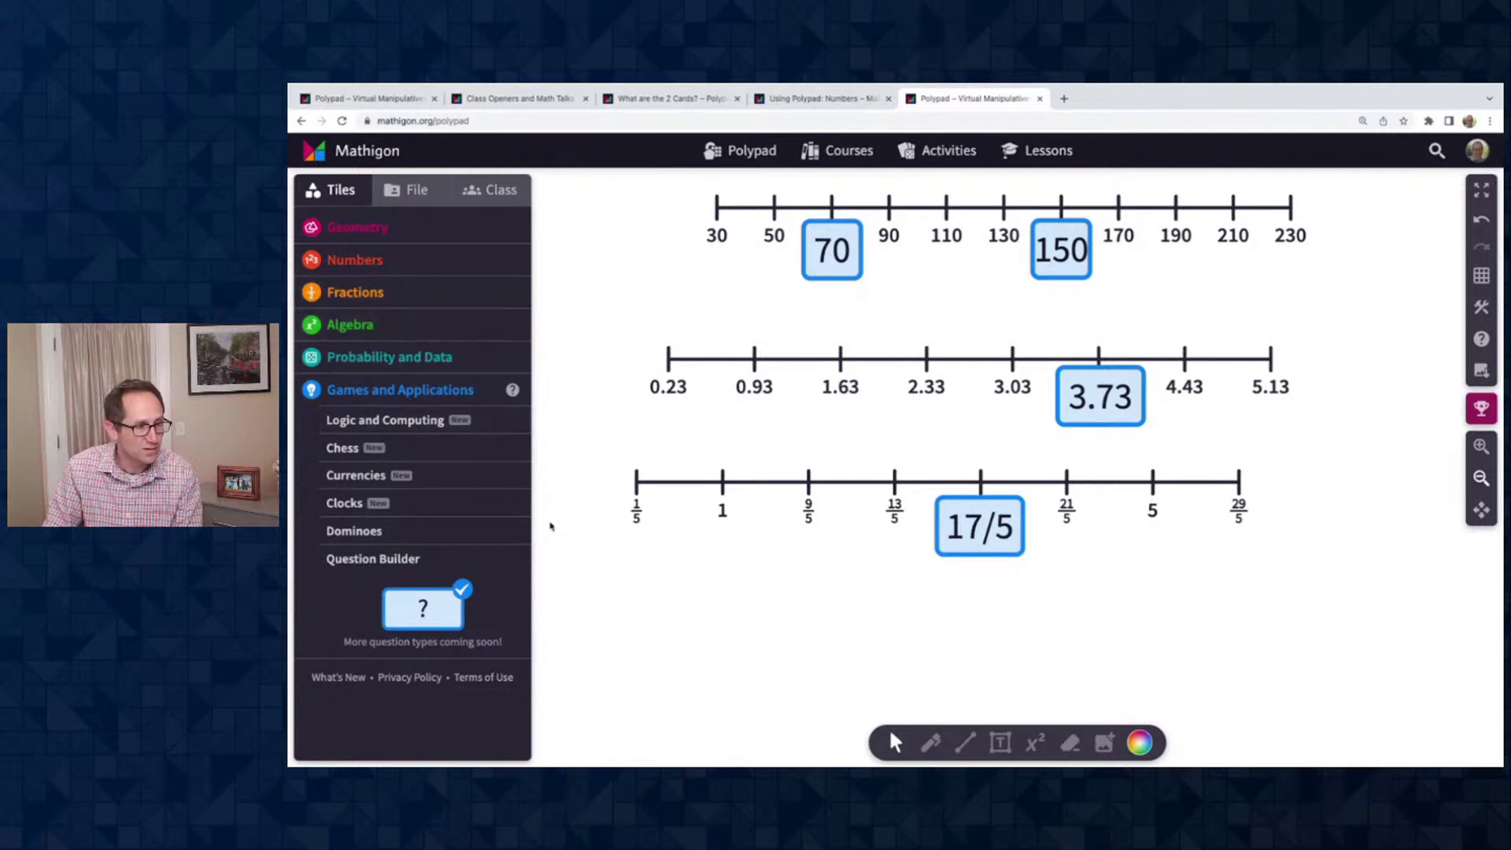
scroll(606, 572, "down", 1)
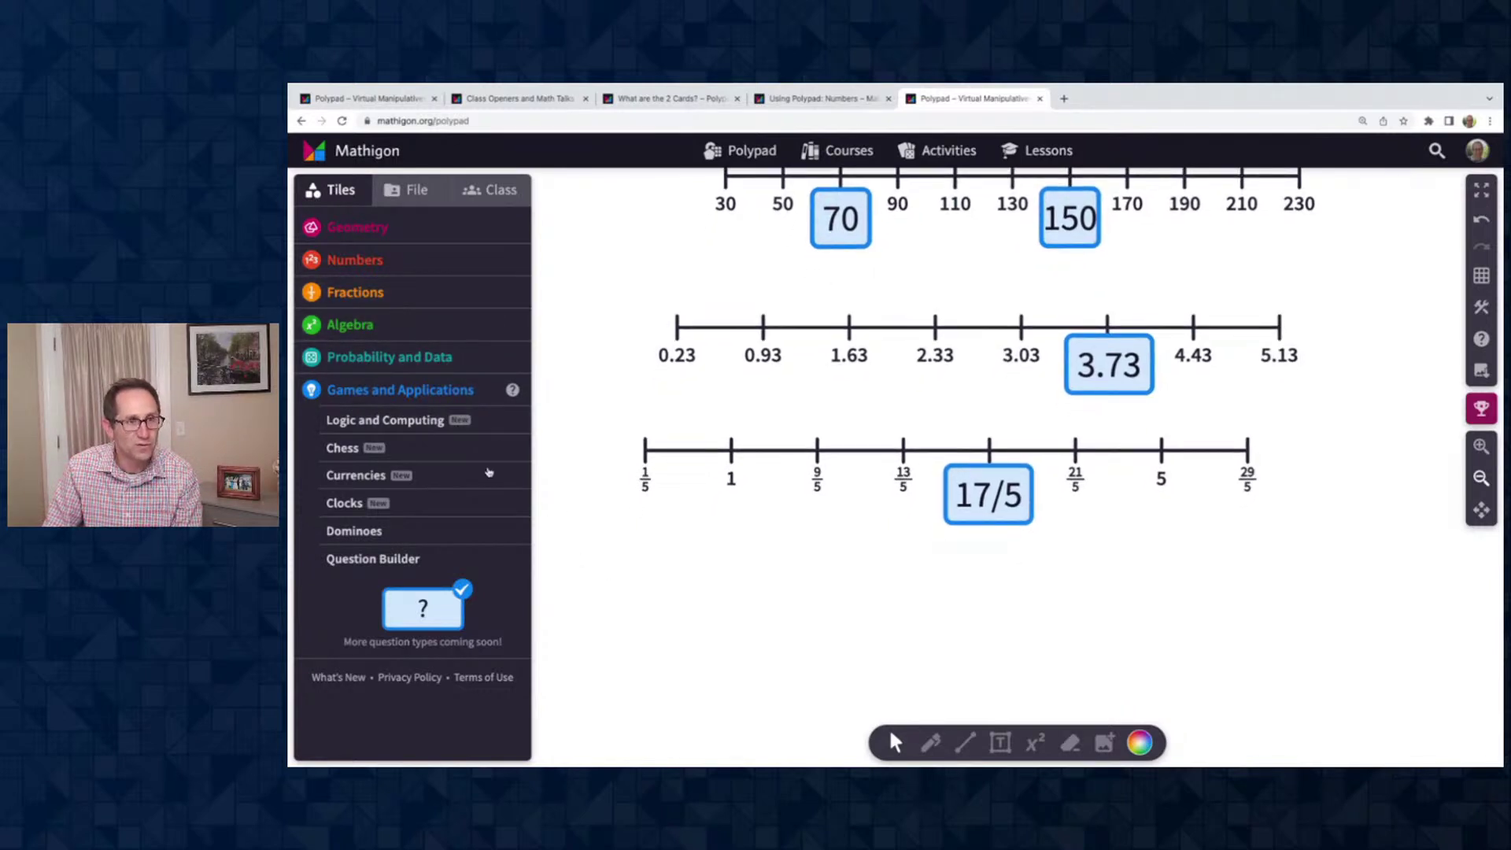
left_click(379, 262)
left_click(411, 438)
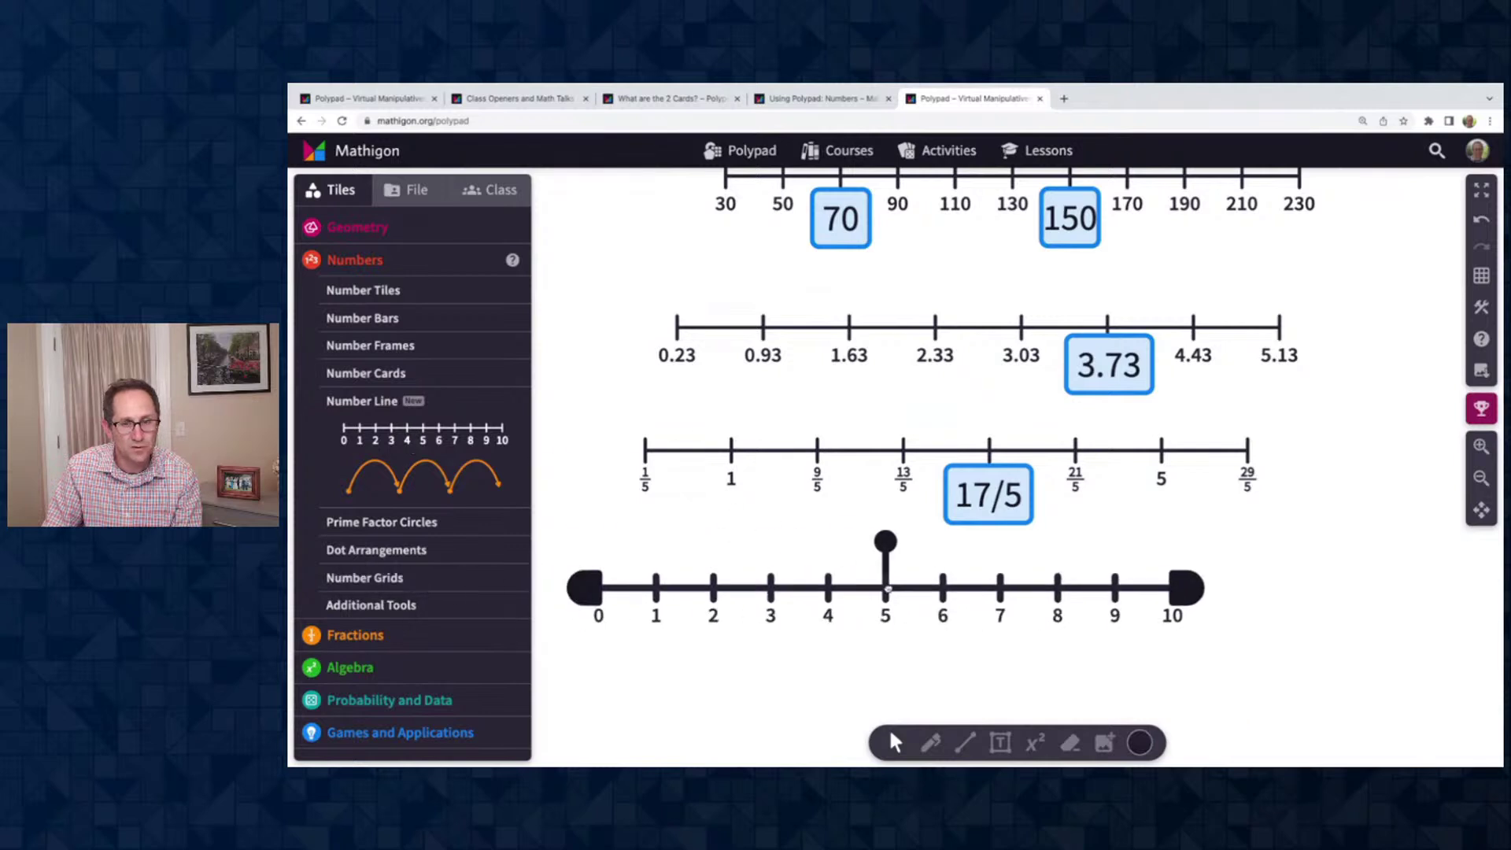
scroll(1214, 565, "down", 3)
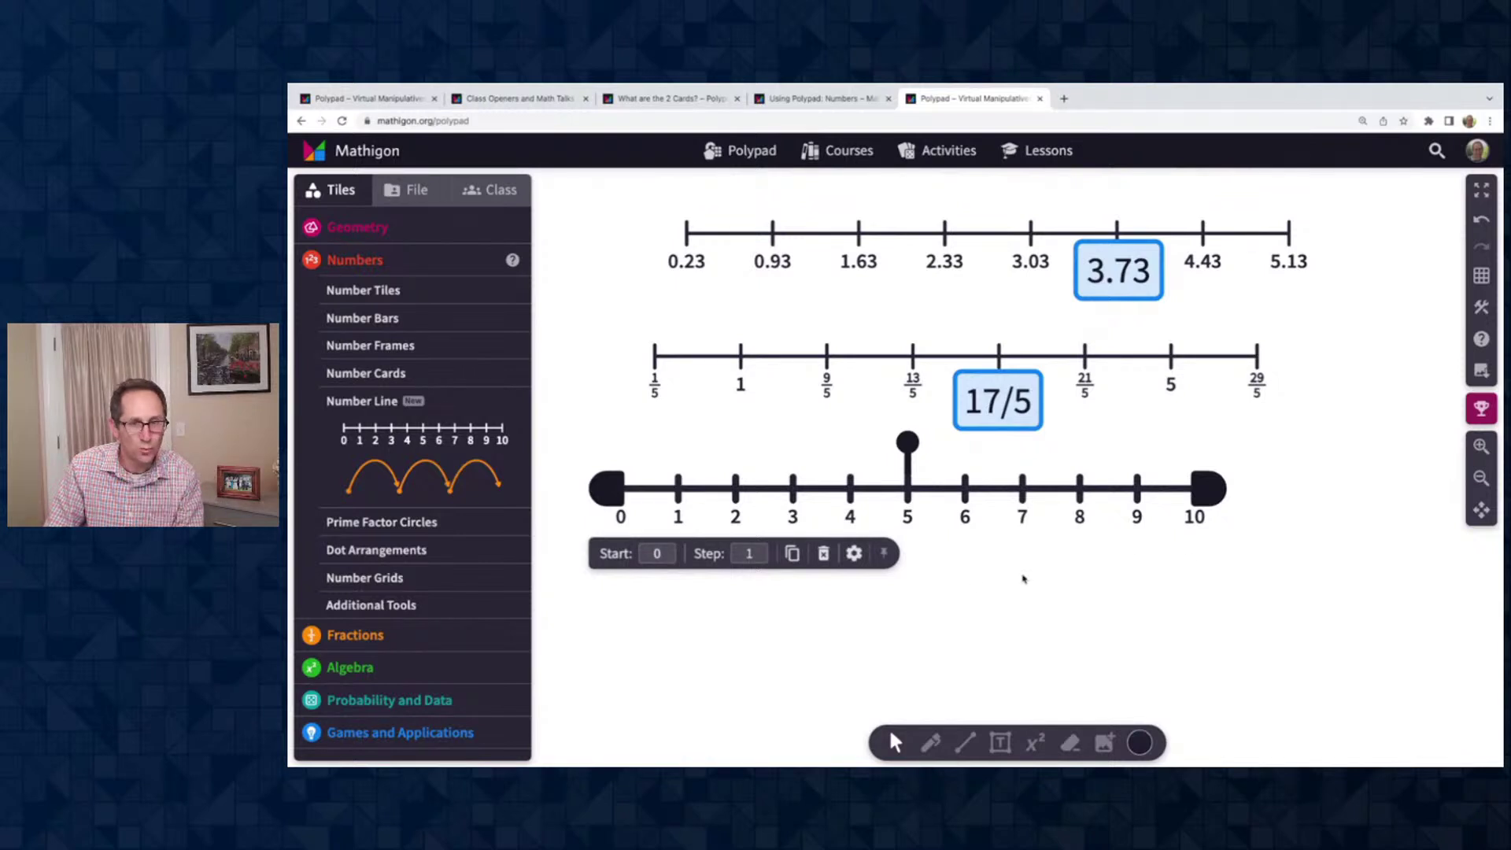
Set the new number line's step to 10%, keeping its start at 0
left_click(865, 560)
left_click(979, 583)
left_click(911, 494)
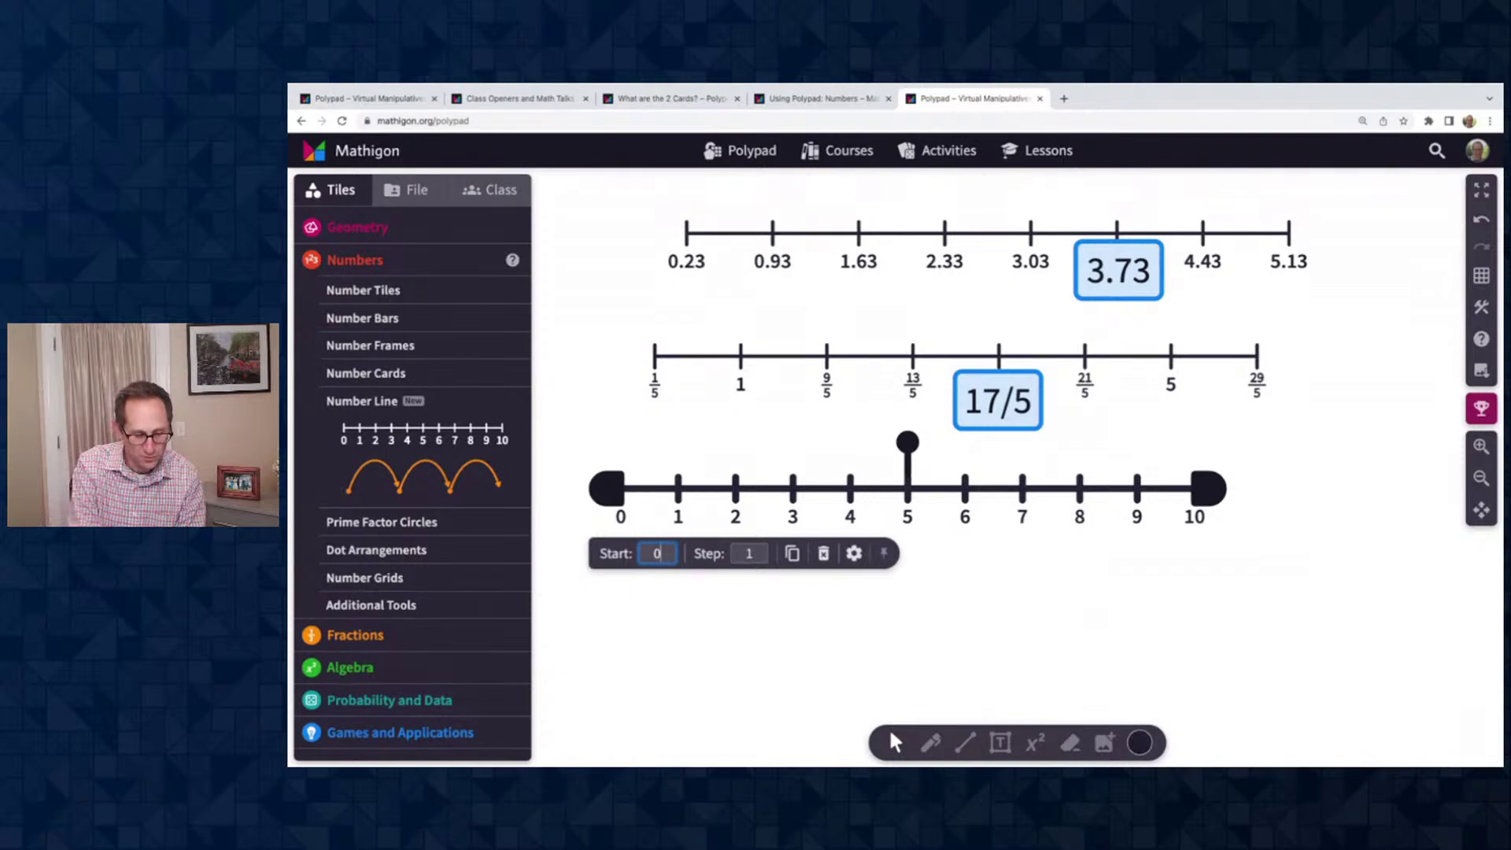
key("Tab")
type("10%")
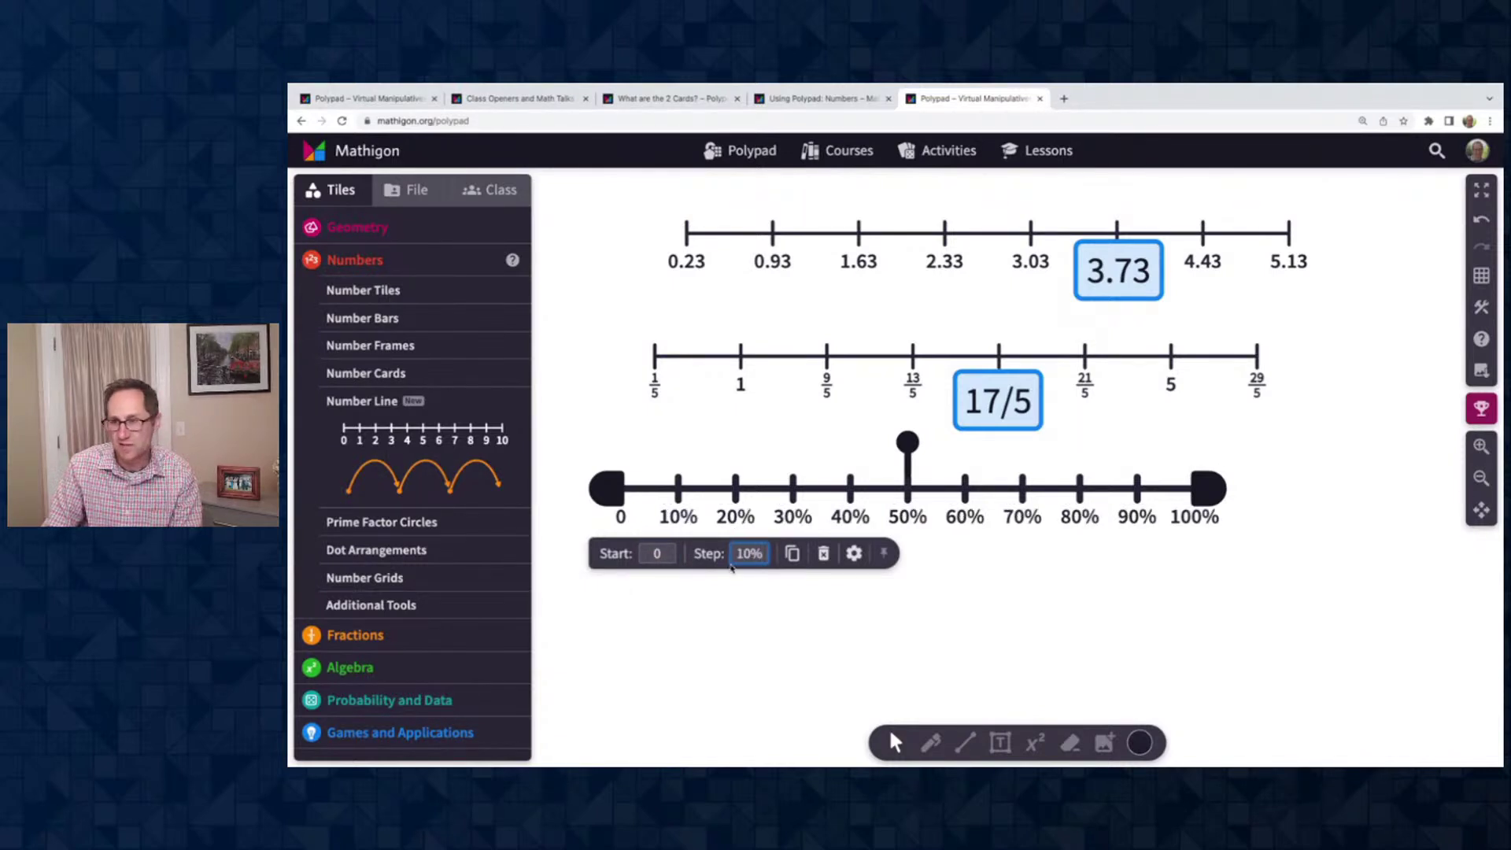
Place the percent number line's labels above it and move the line slightly down
left_click(854, 553)
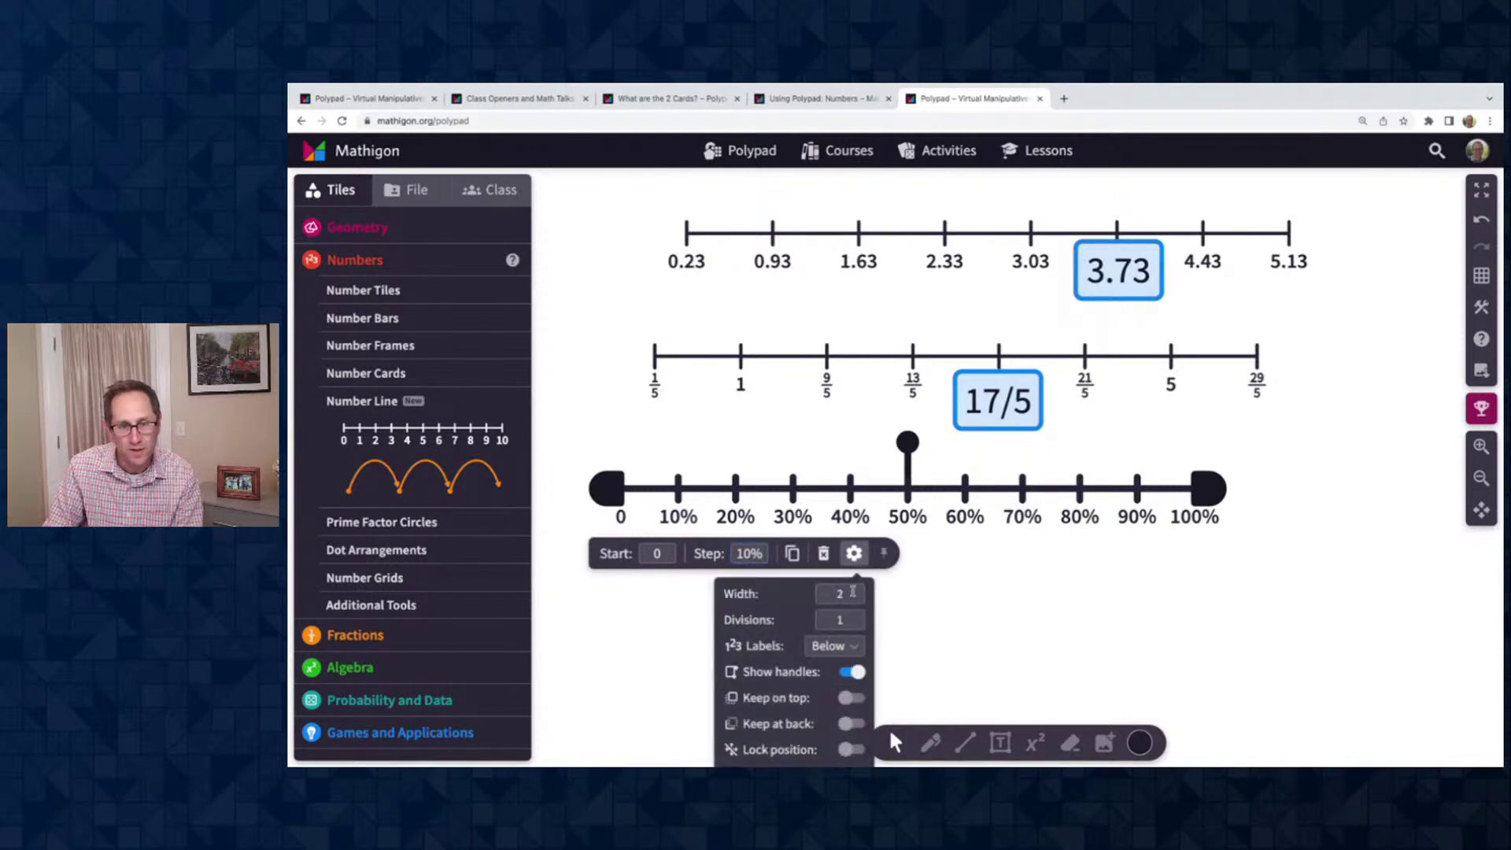
left_click(848, 649)
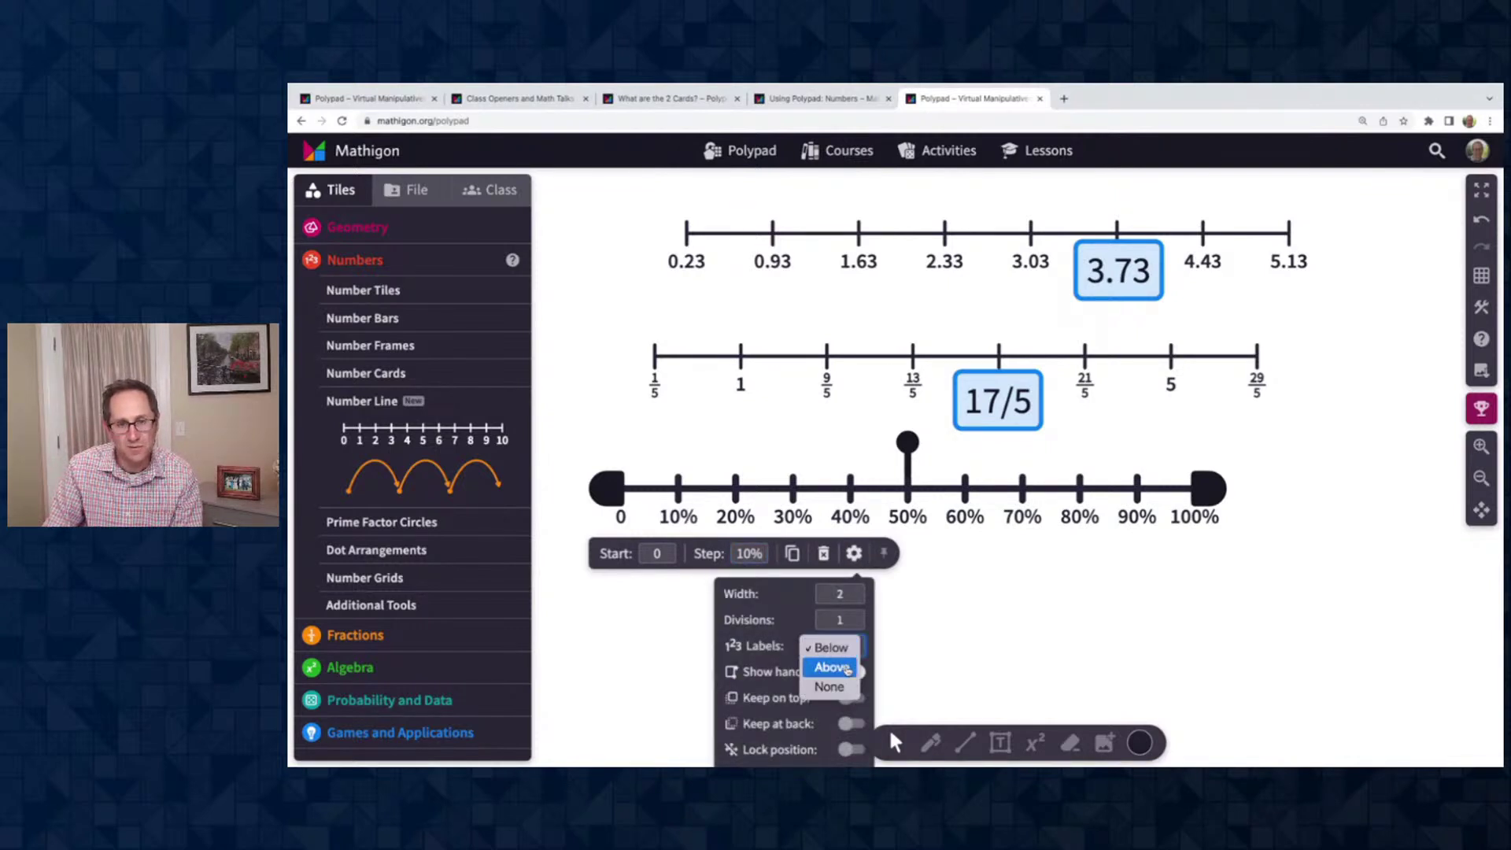
left_click(847, 668)
left_click_drag(914, 490, 922, 528)
left_click(984, 582)
left_click(860, 513)
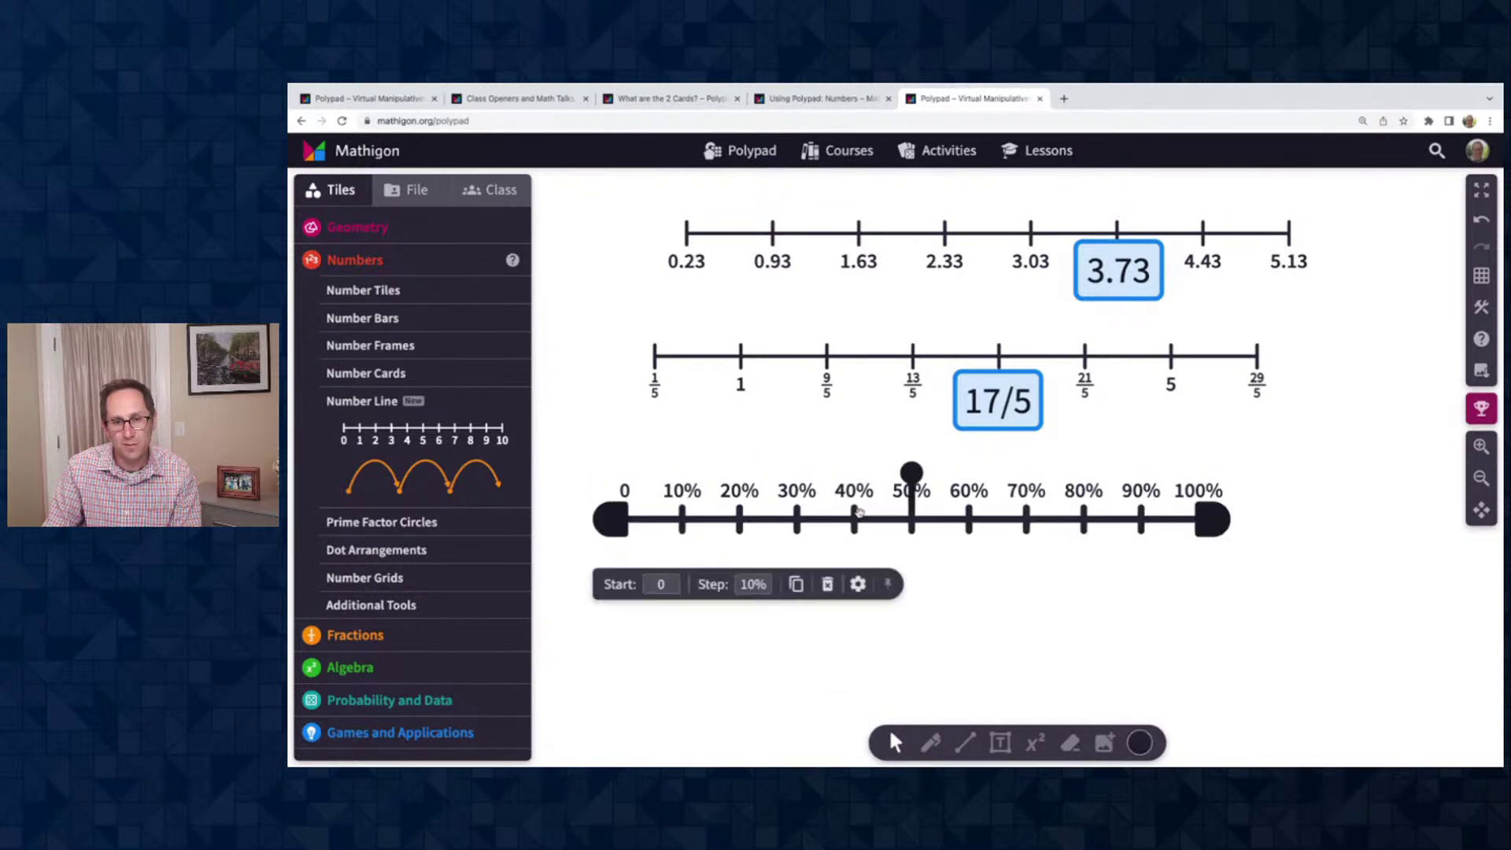
left_click(857, 584)
scroll(915, 645, "down", 4)
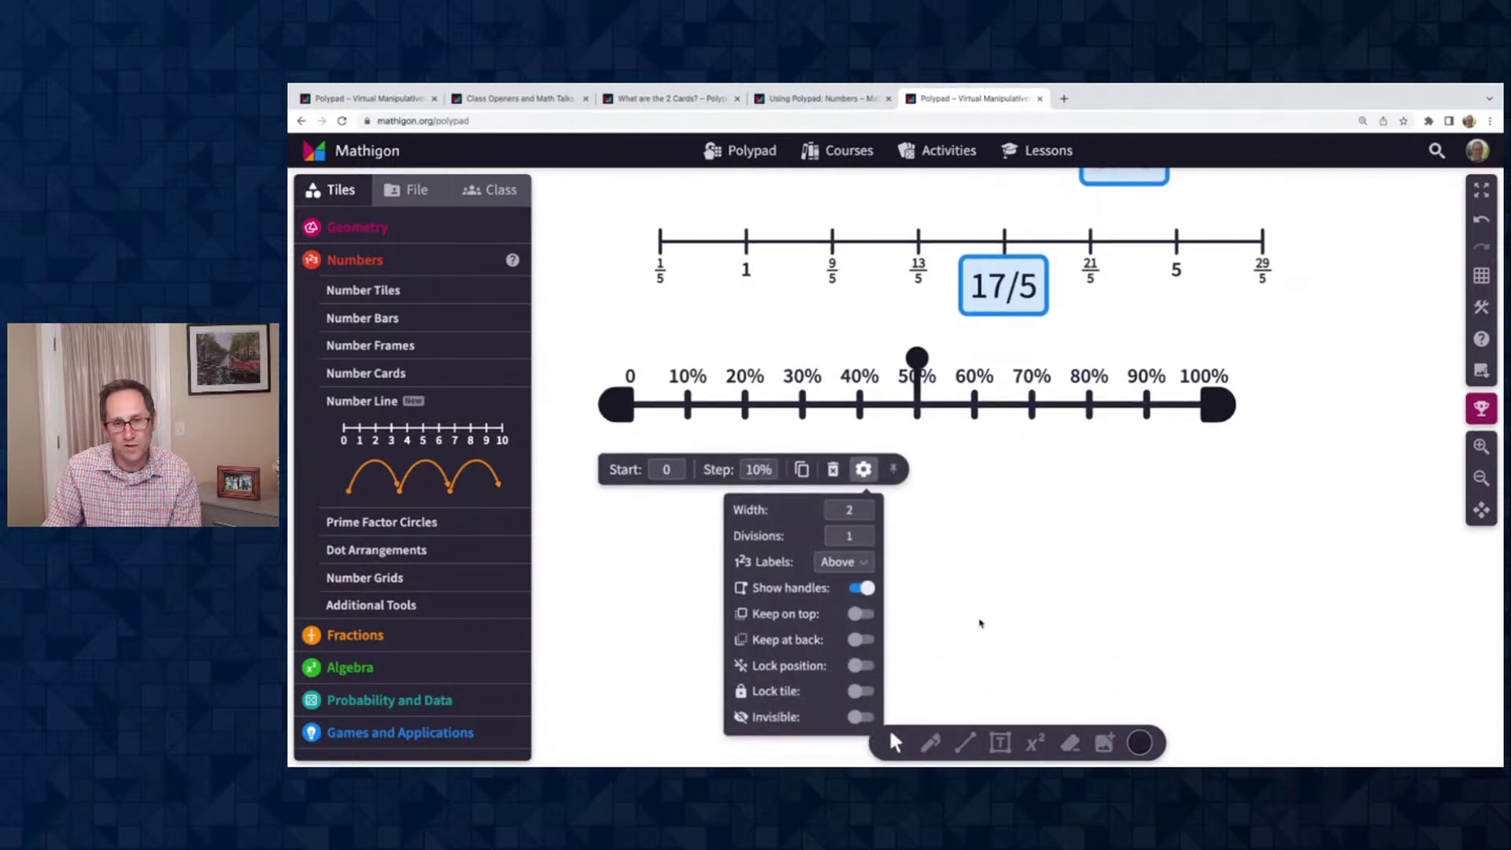
left_click(863, 540)
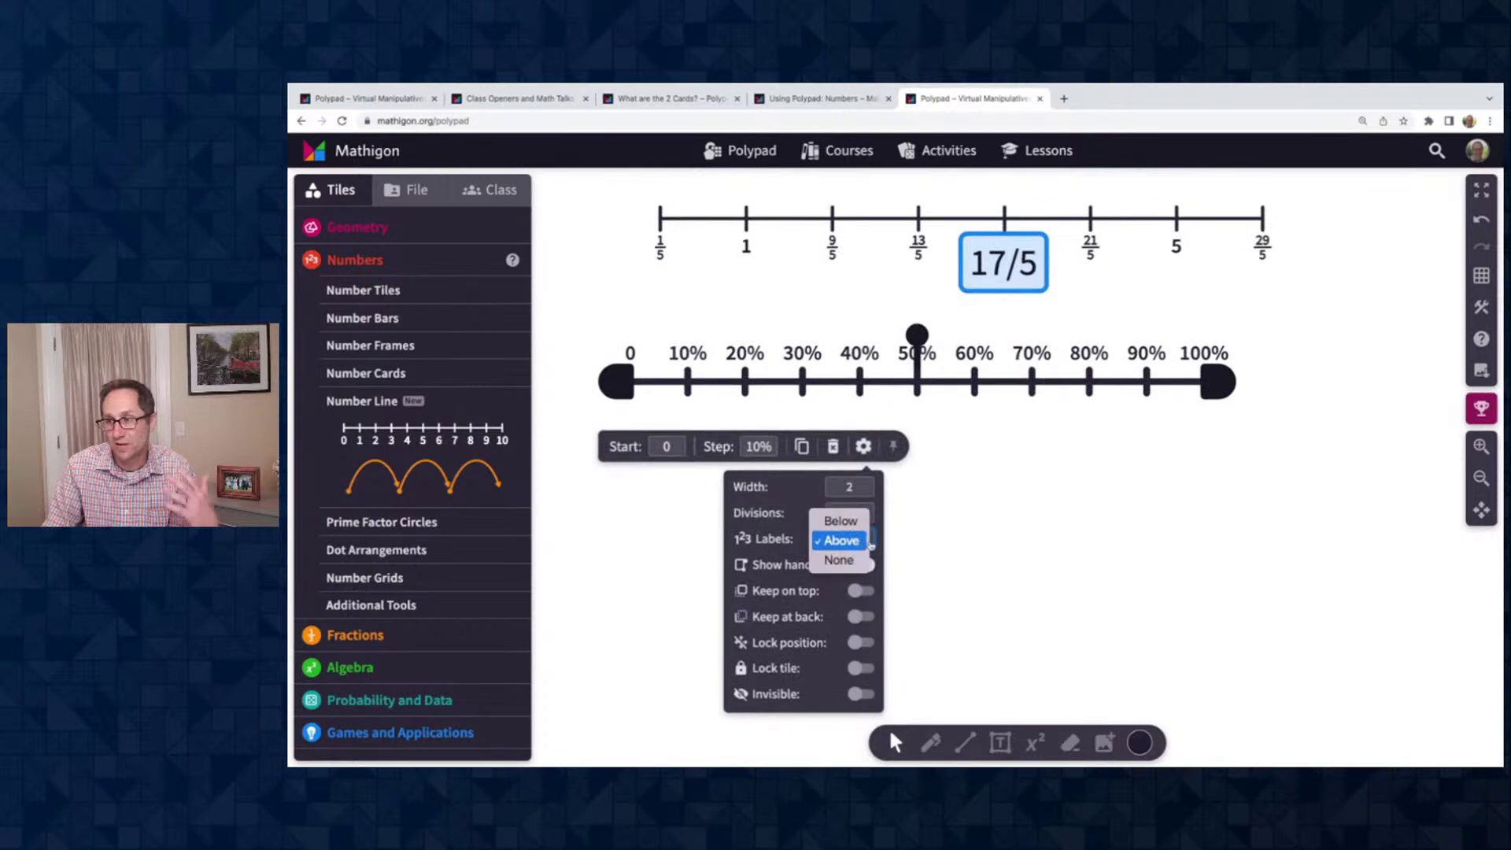
left_click(948, 543)
left_click(990, 464)
Duplicate the percent number line just below itself and set the copy's labels to None
left_click(861, 388)
left_click_drag(861, 387, 842, 469)
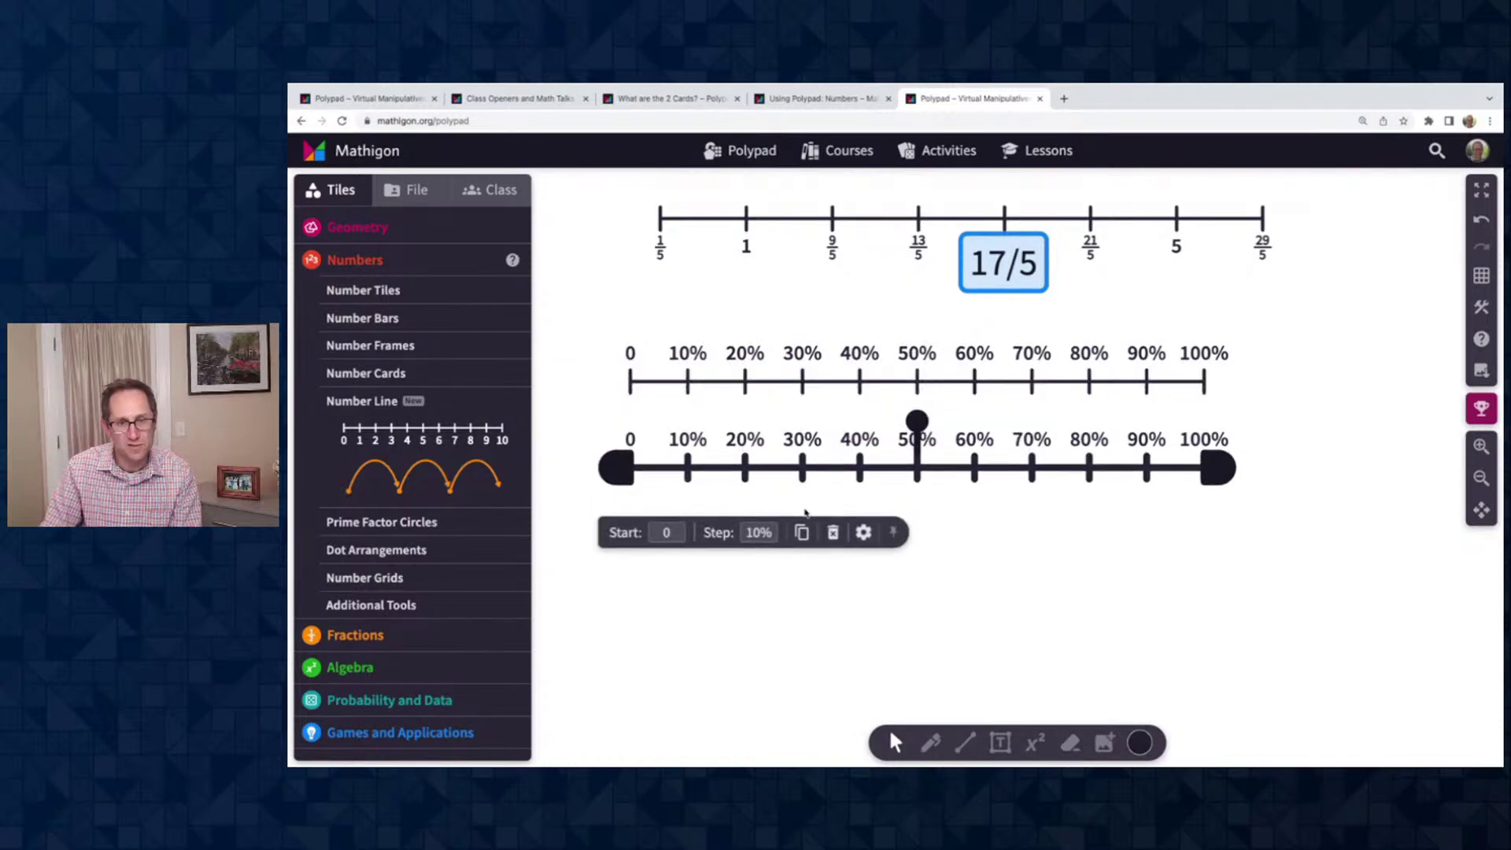
left_click(863, 531)
left_click(840, 625)
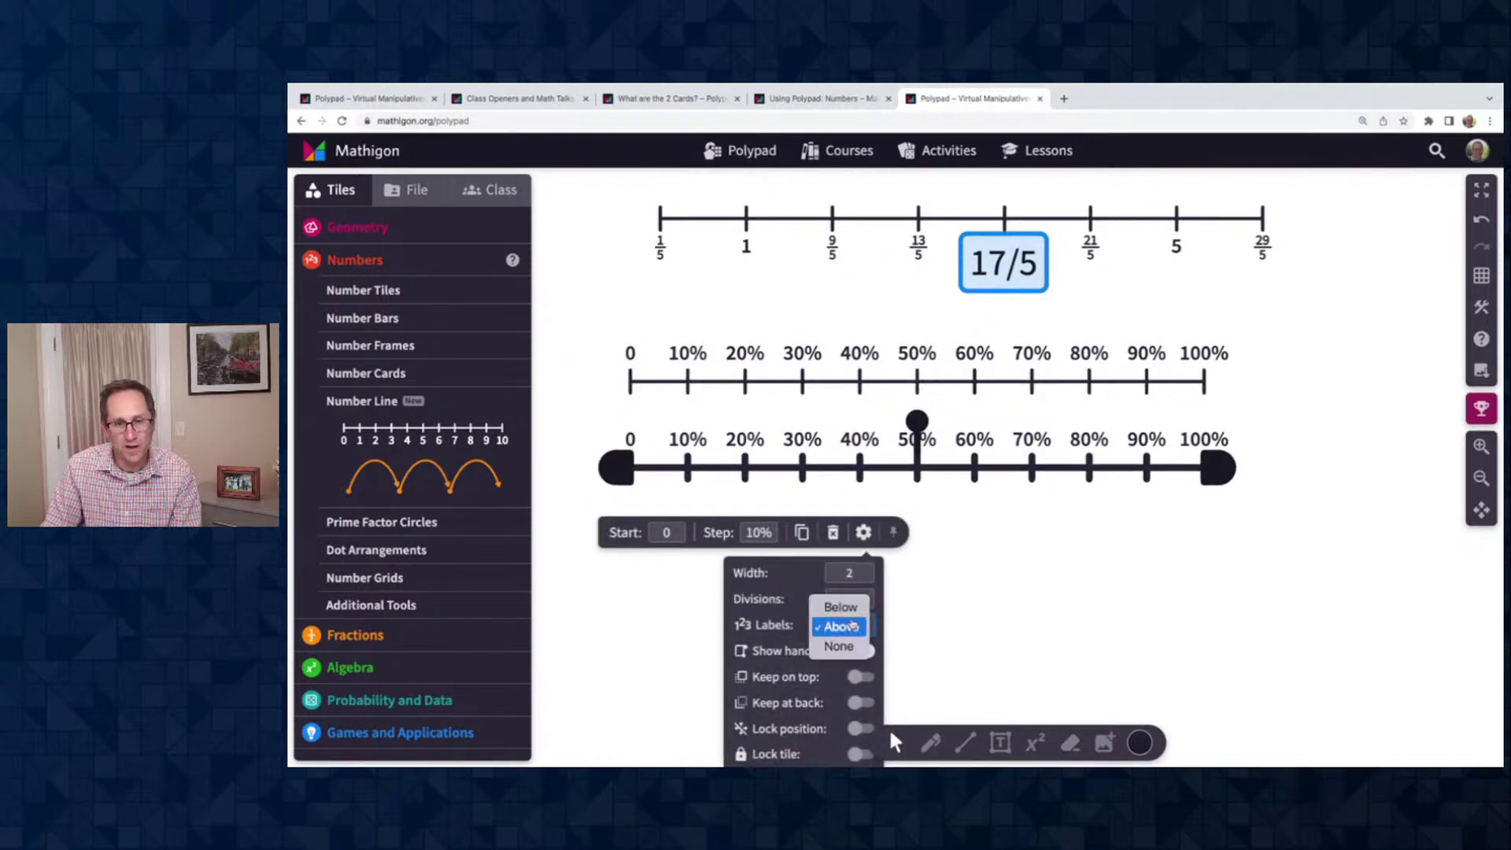
left_click(847, 647)
left_click(987, 565)
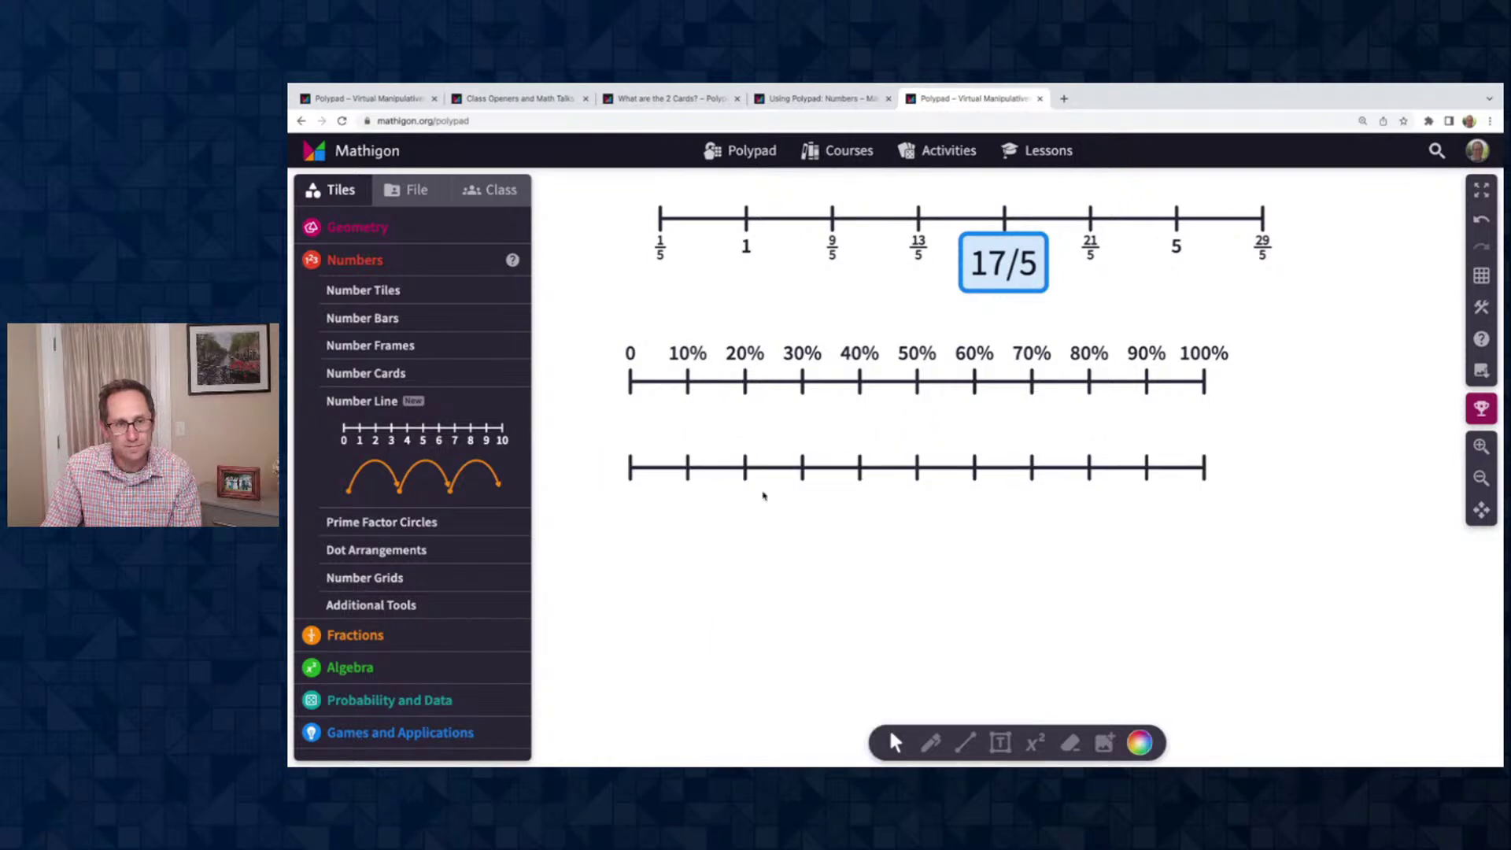
Place a tenths fraction bar directly under the percent number line and shade only its first four parts
left_click(397, 637)
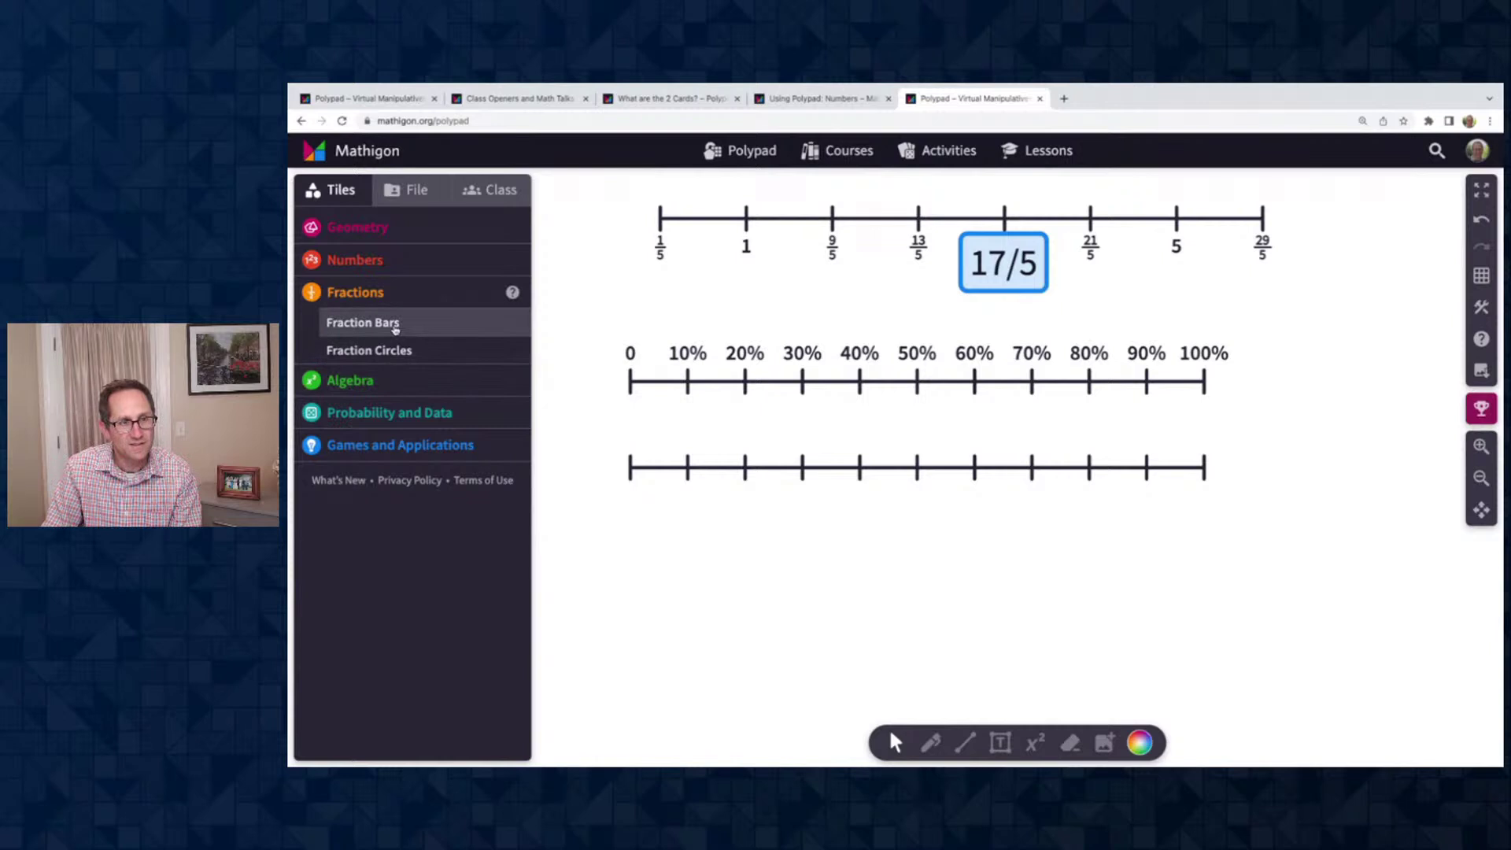
left_click(361, 324)
left_click_drag(418, 598, 914, 417)
left_click_drag(1196, 454, 866, 443)
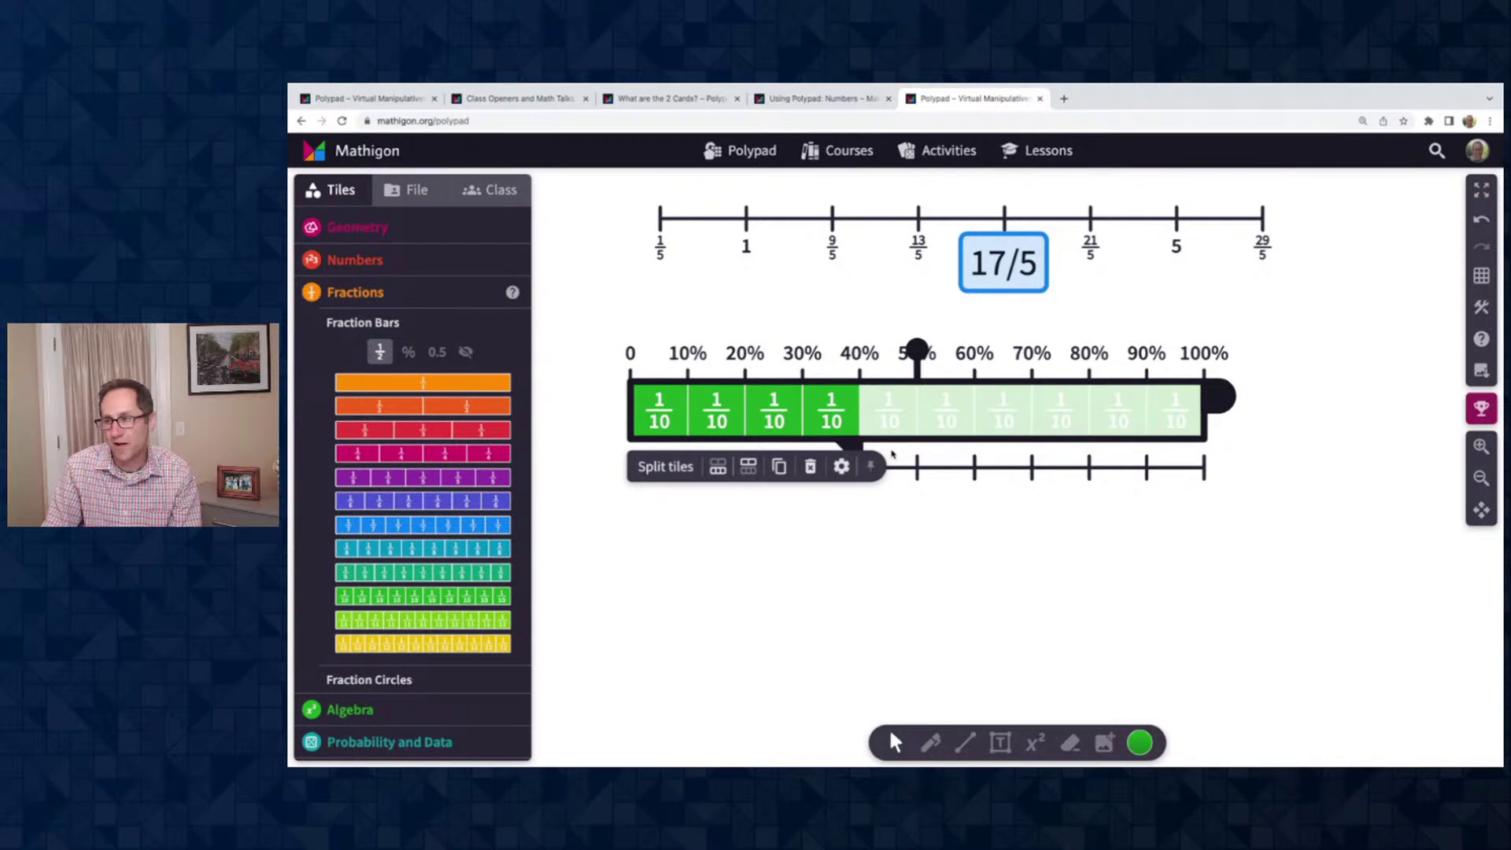
Set the fraction bar's labels to None and move the unlabelled number line up against the bar's lower edge
left_click(840, 468)
left_click(821, 511)
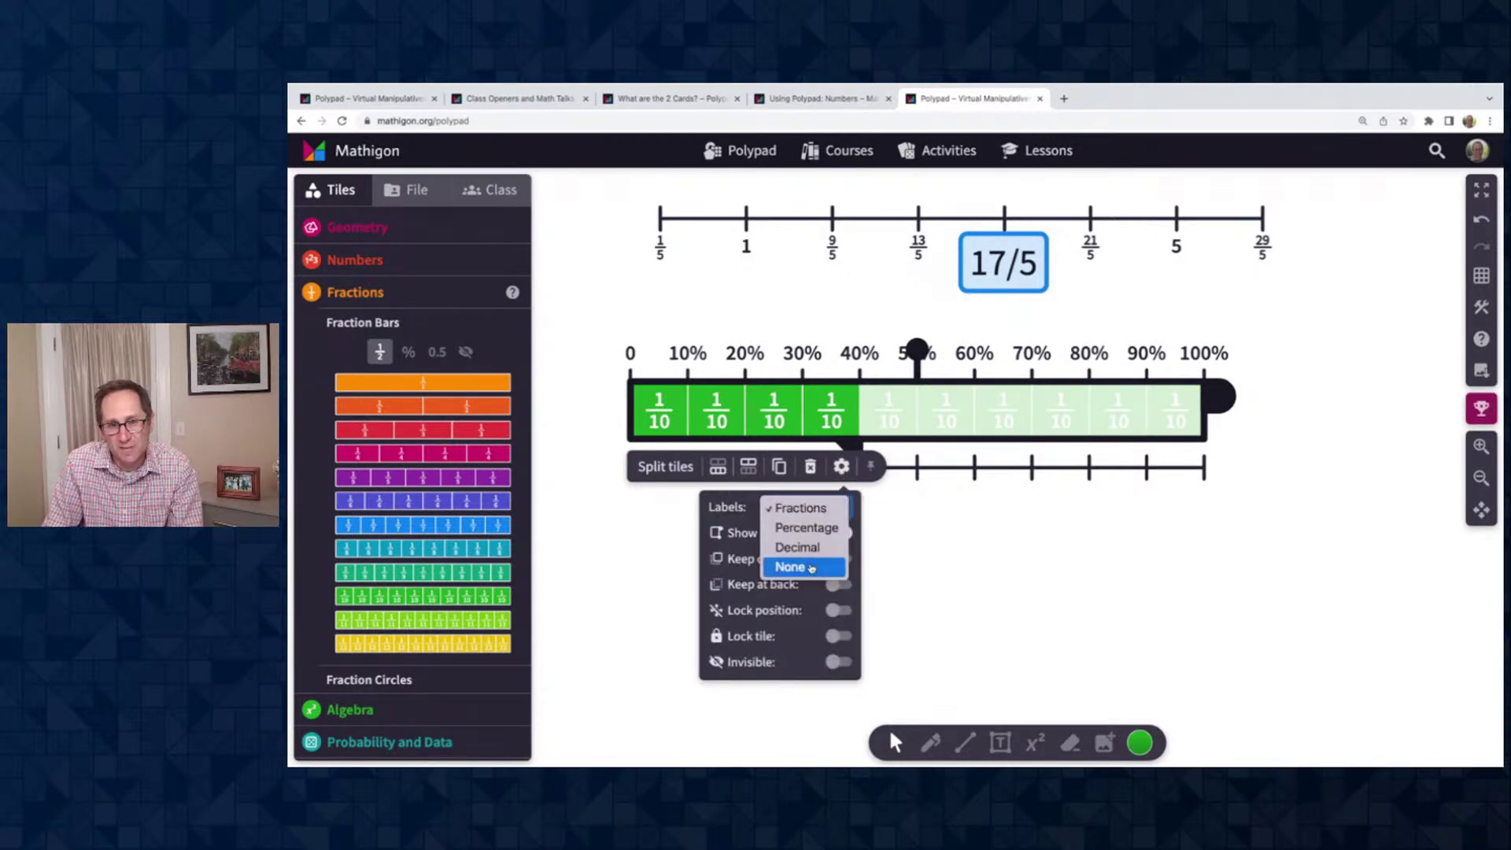
left_click(811, 567)
left_click(961, 497)
left_click_drag(921, 468, 917, 439)
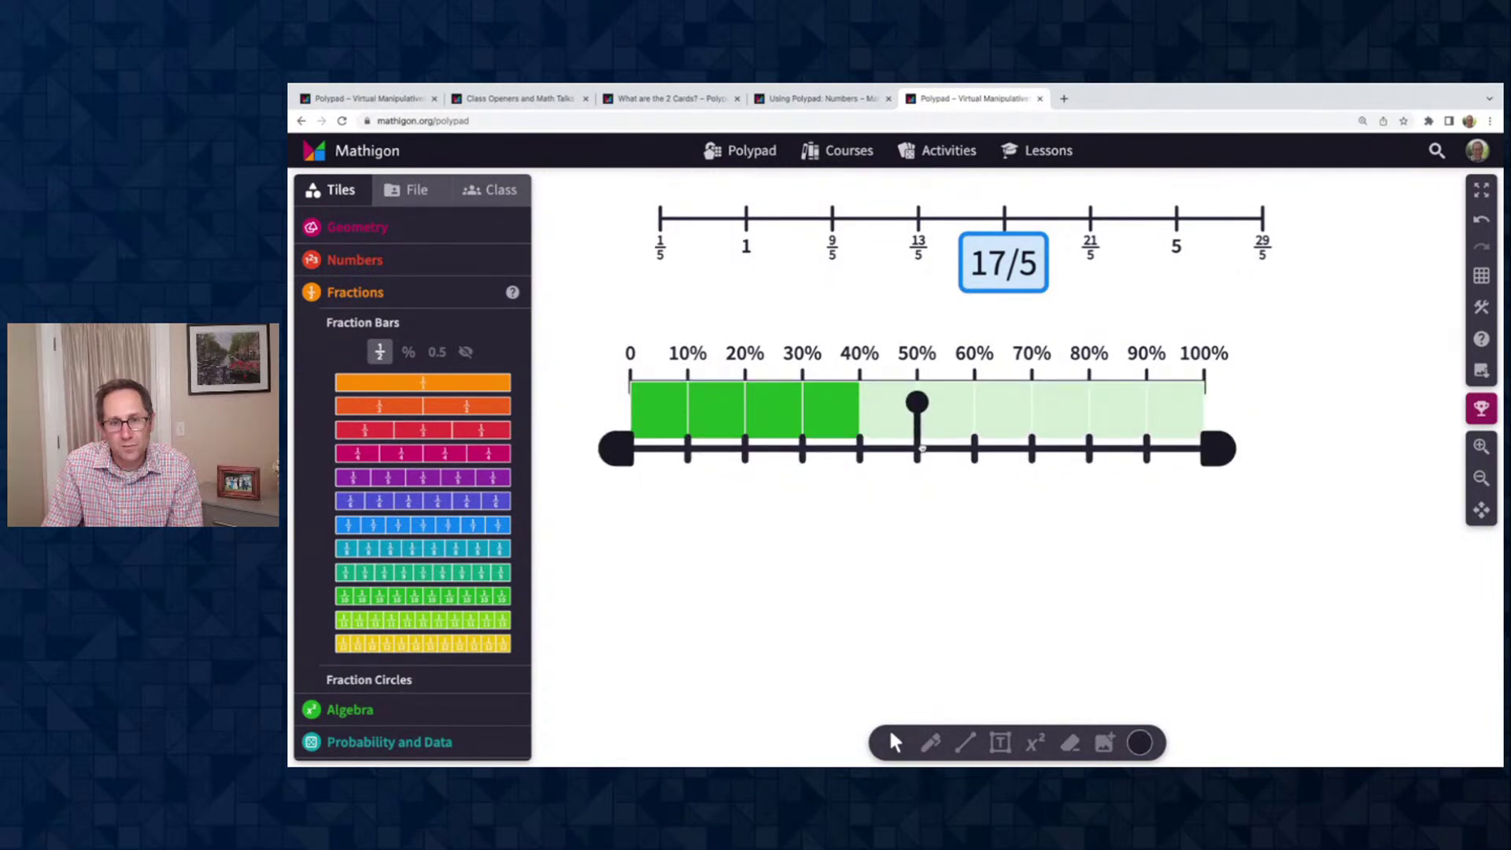
left_click(920, 525)
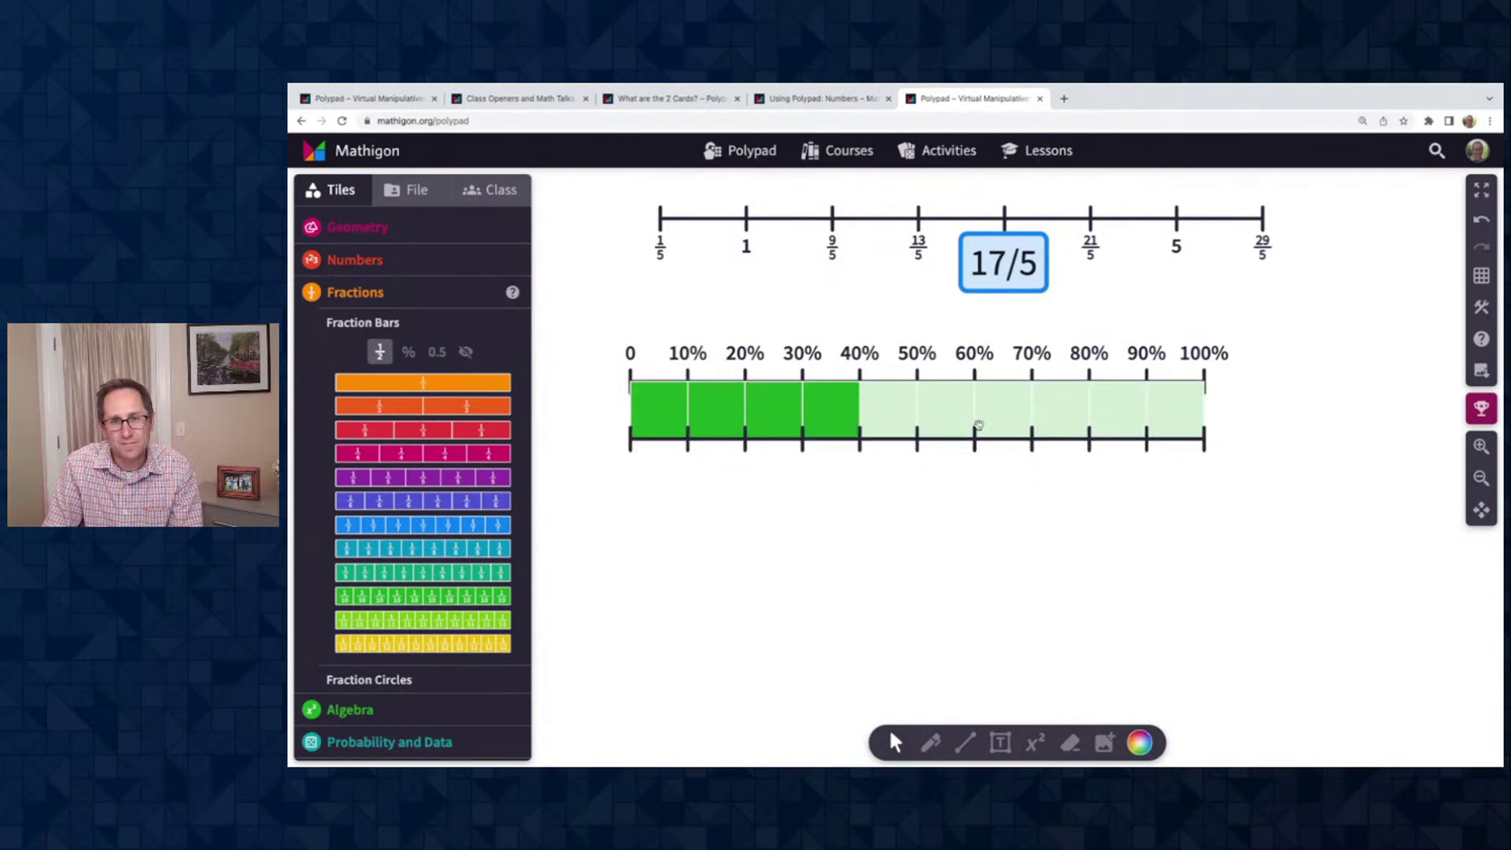
Keep the percent number line on top of the fraction bar
left_click(975, 381)
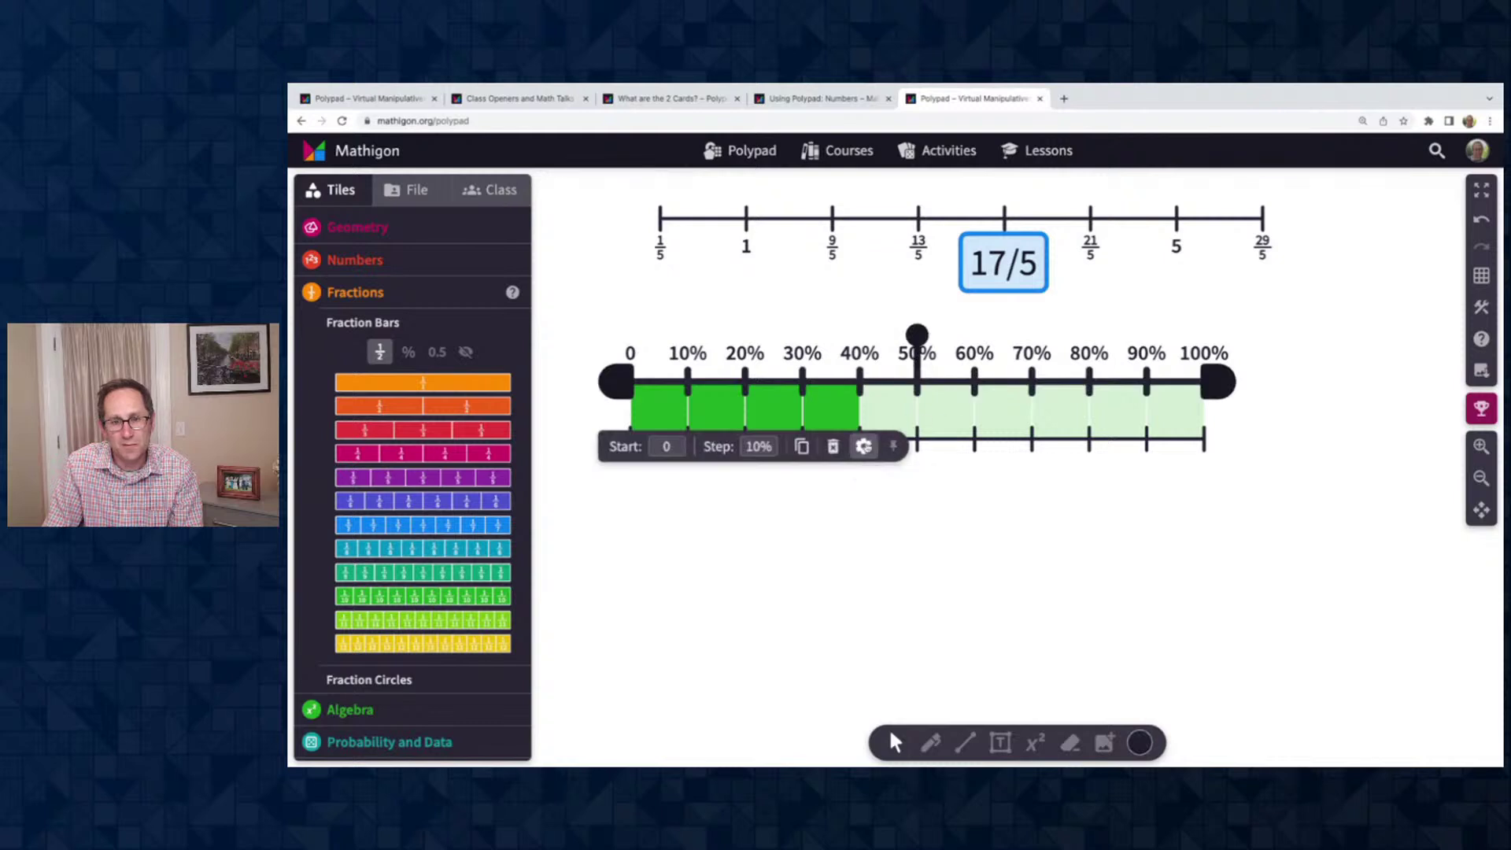
left_click(863, 447)
left_click(864, 592)
left_click(1047, 600)
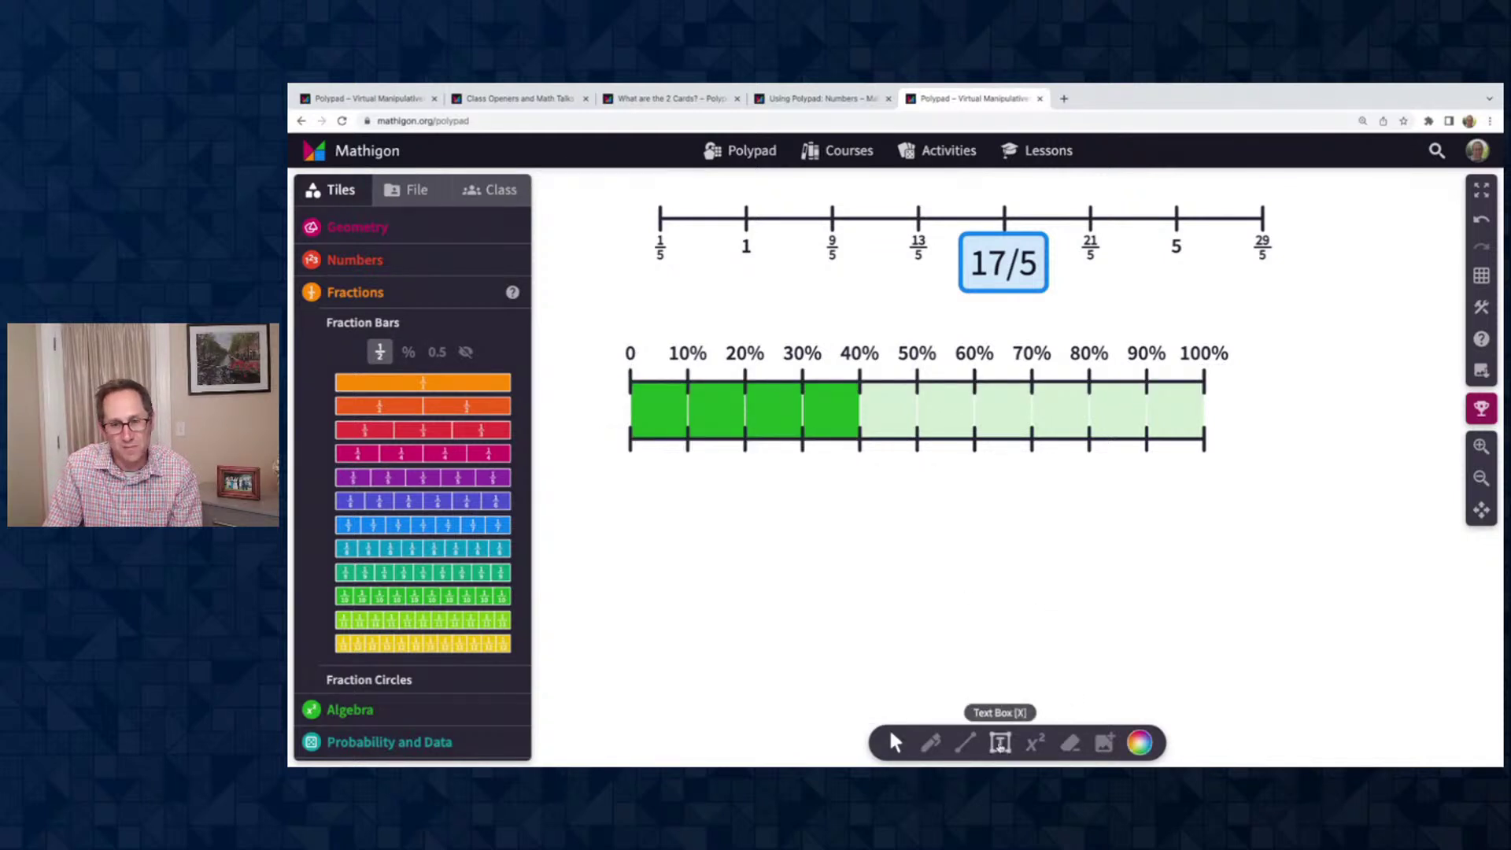
Add a text box reading 0 below the start of the unlabelled number line
left_click(1000, 743)
left_click(624, 469)
type("0")
left_click(891, 510)
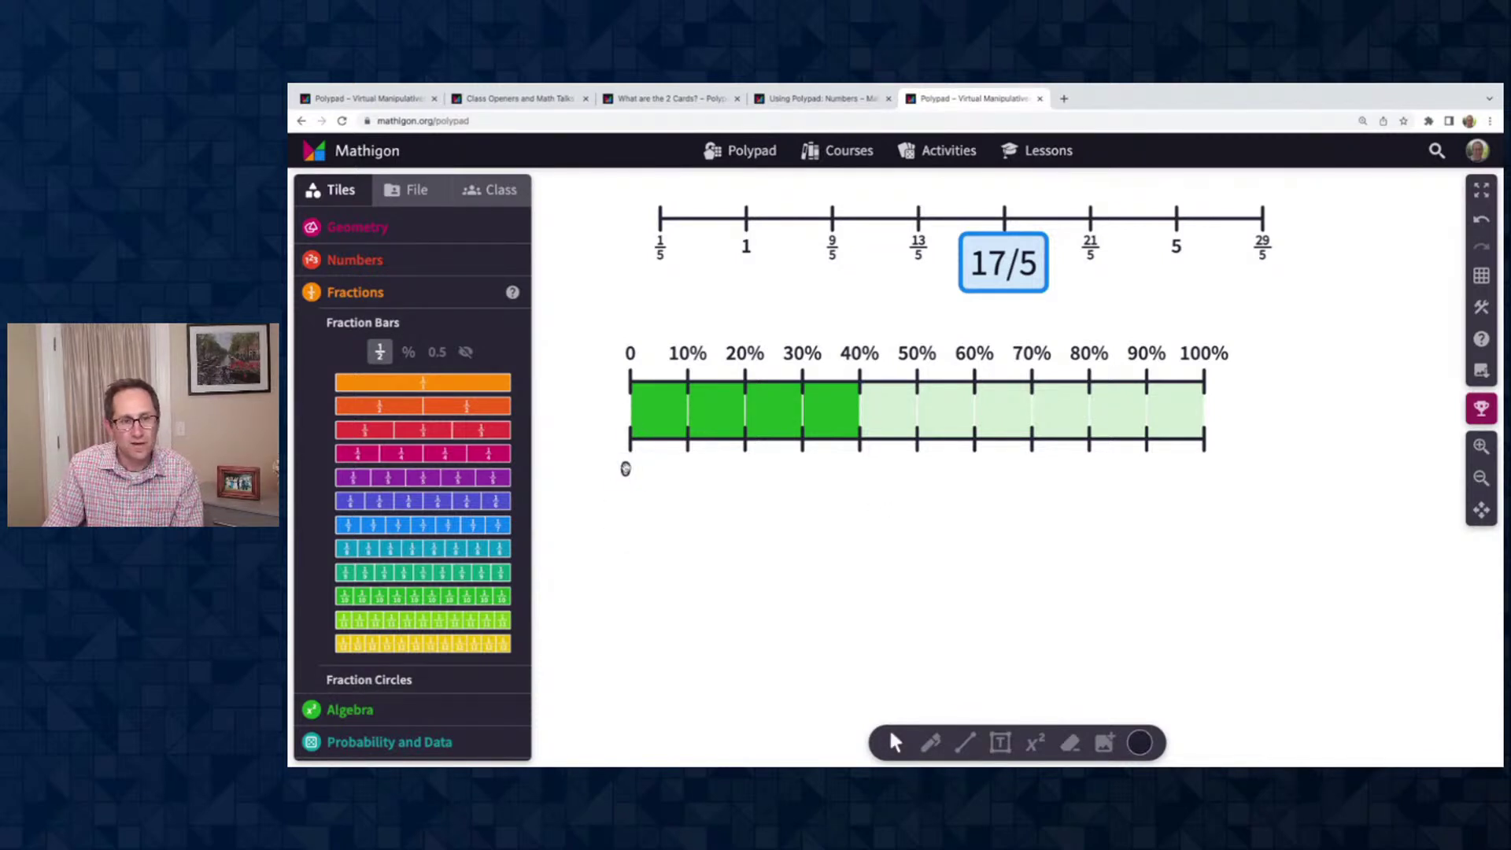
left_click(625, 469)
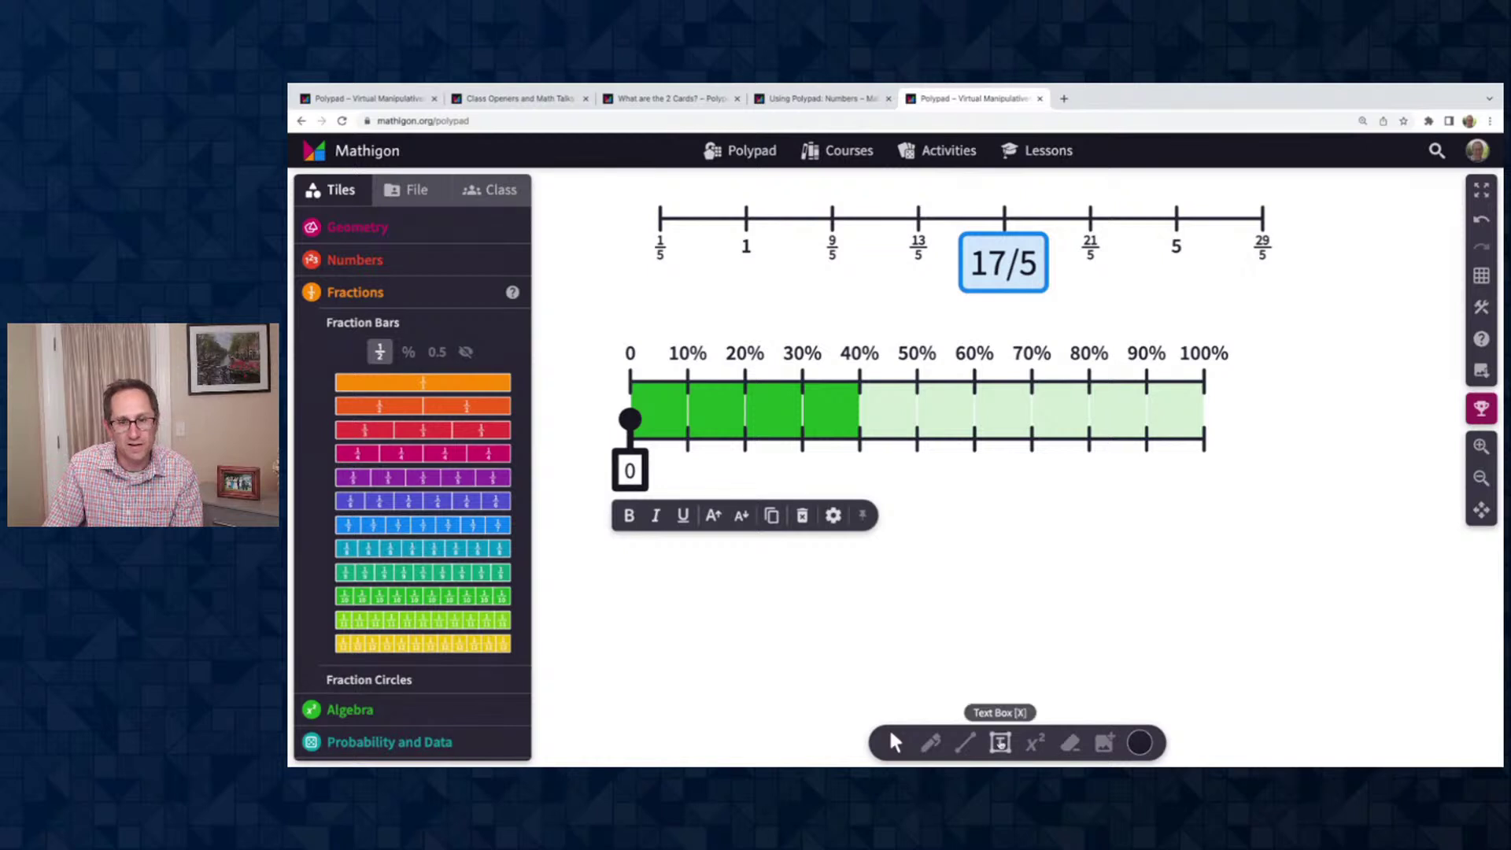
Add a text box reading 140 below the unlabelled number line, aligned with the 40% mark
left_click(999, 742)
left_click(849, 468)
type("140")
left_click(921, 449)
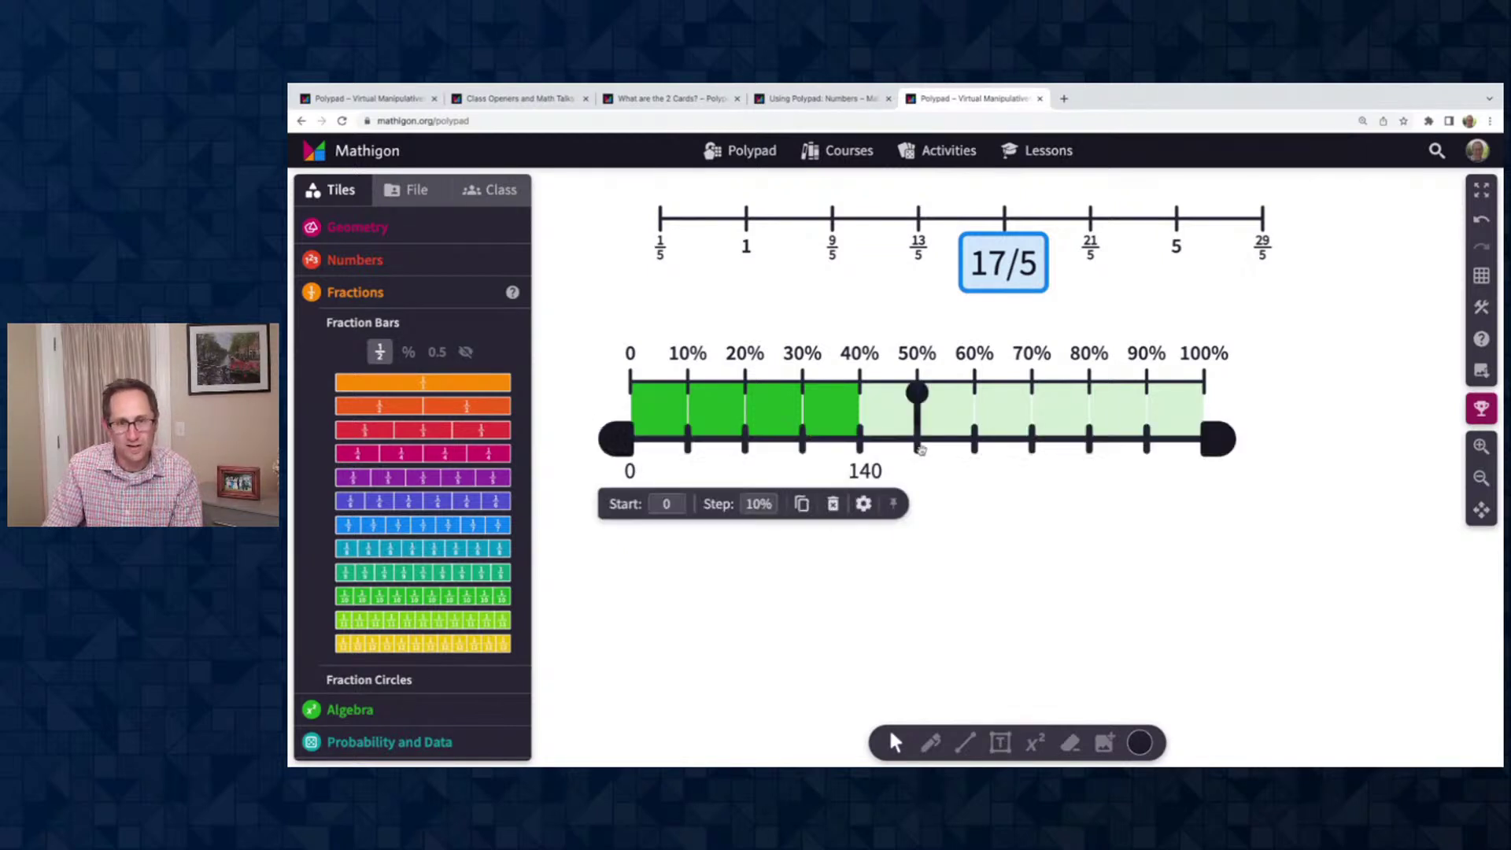
left_click(866, 470)
left_click(937, 577)
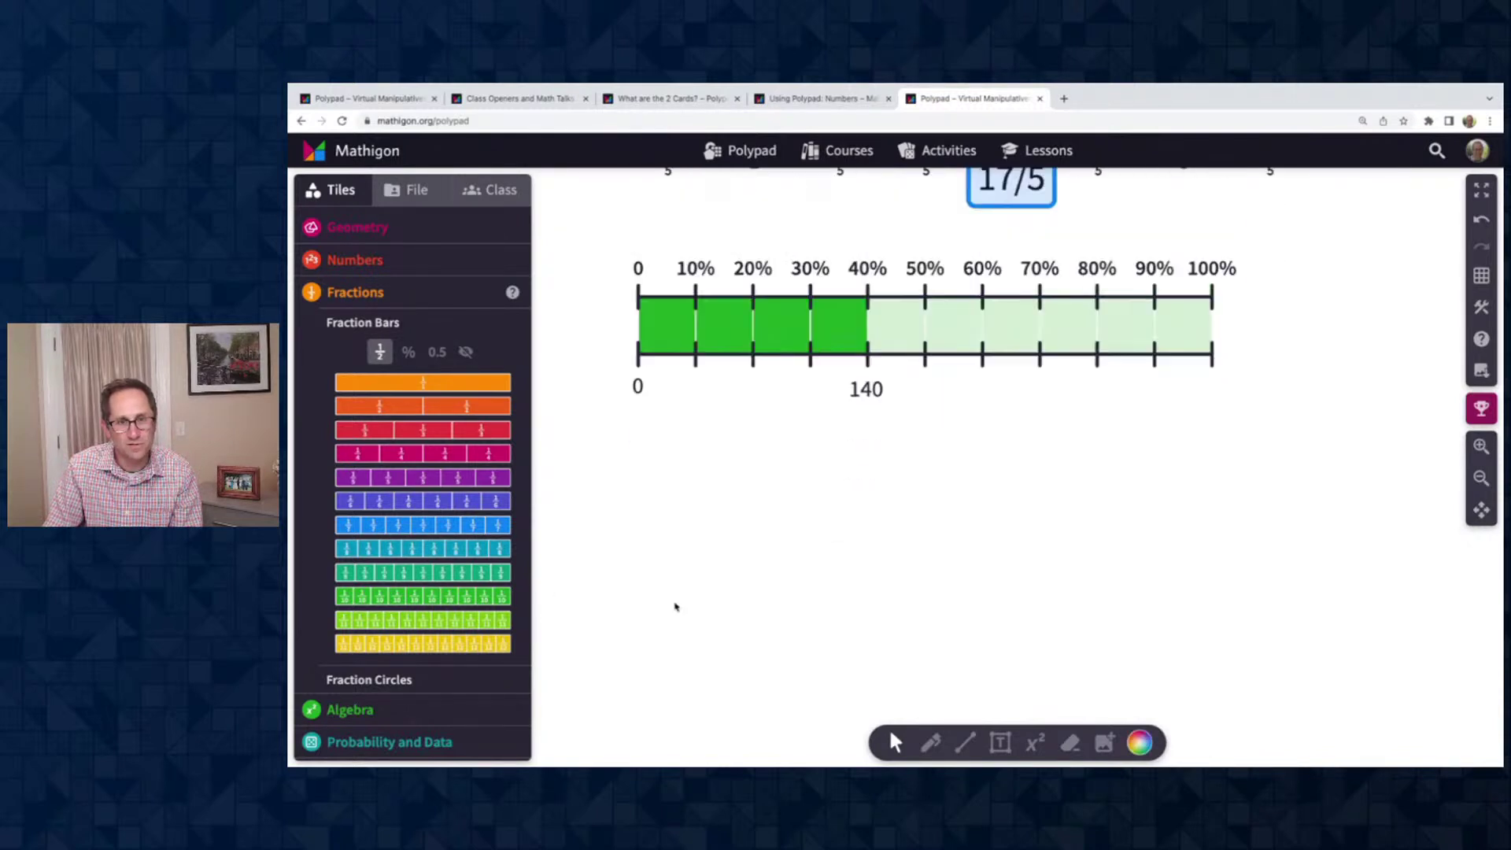
Add a question tile below the unlabelled number line and center it under the 100% mark
scroll(677, 606, "up", 3)
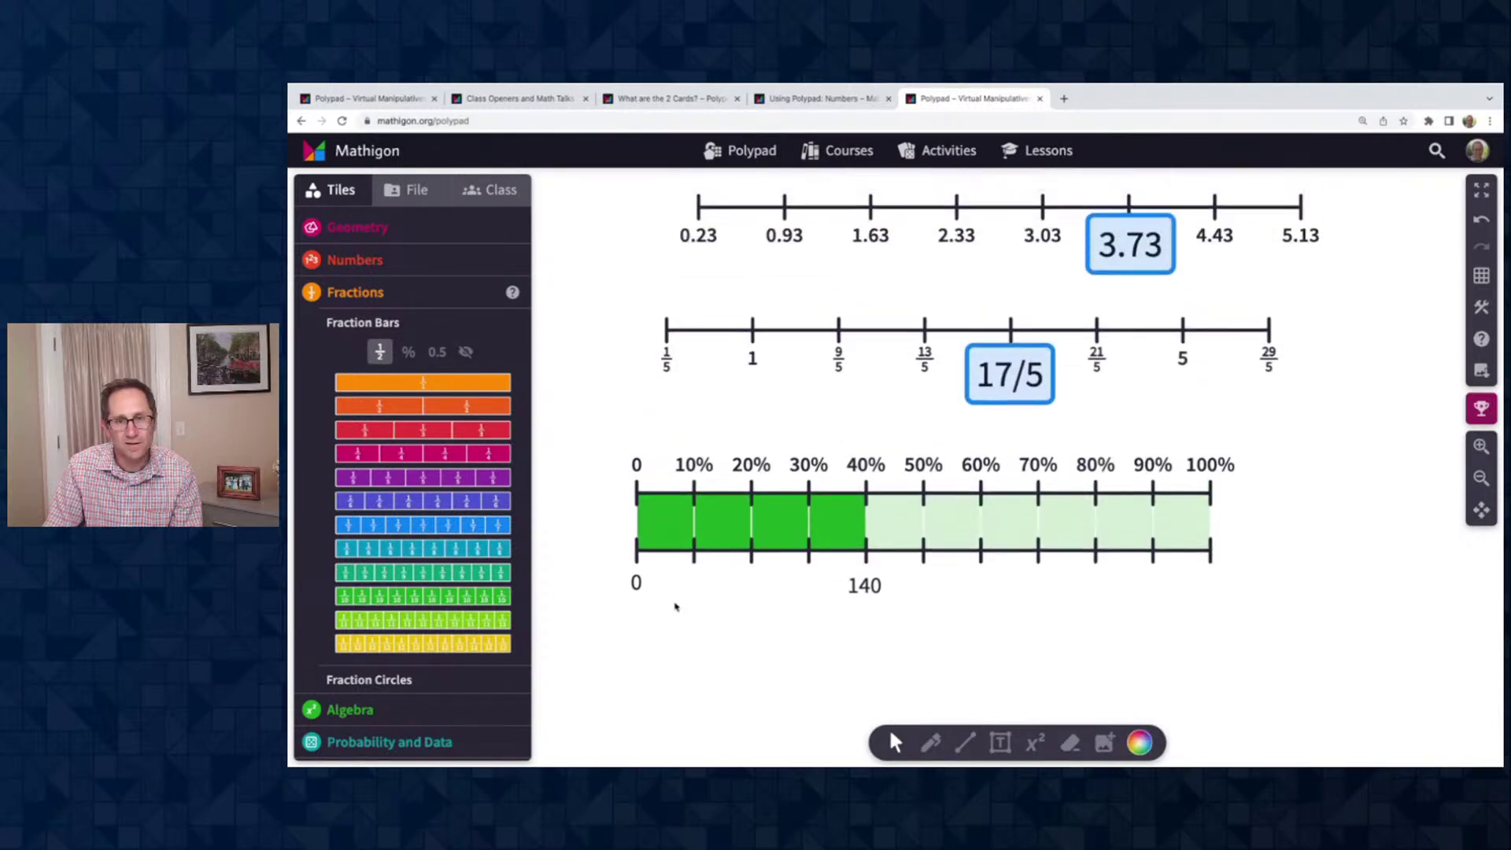
scroll(450, 561, "down", 2)
left_click(398, 665)
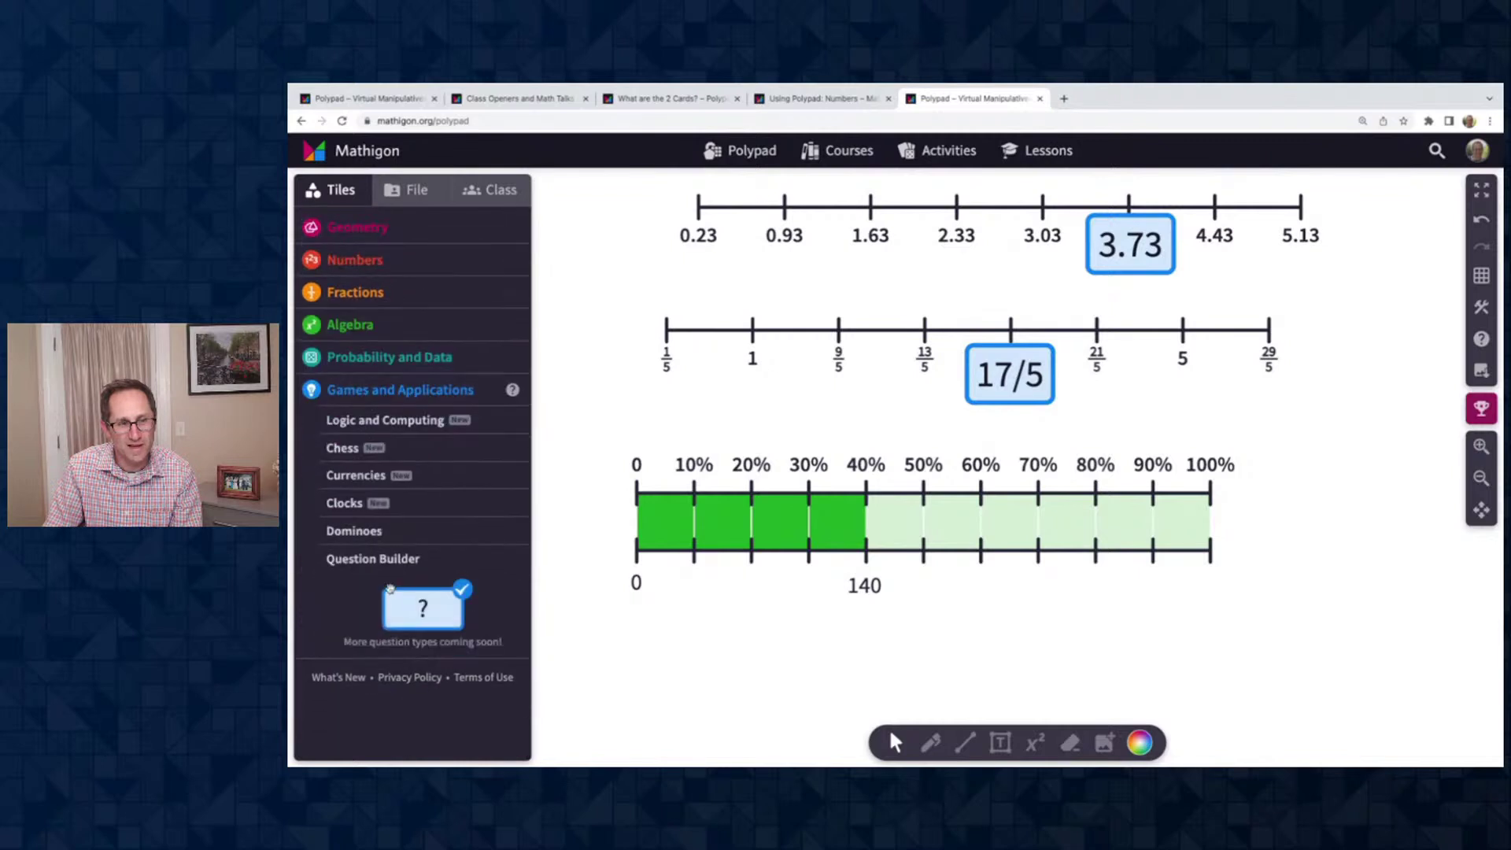
left_click_drag(406, 594, 1209, 625)
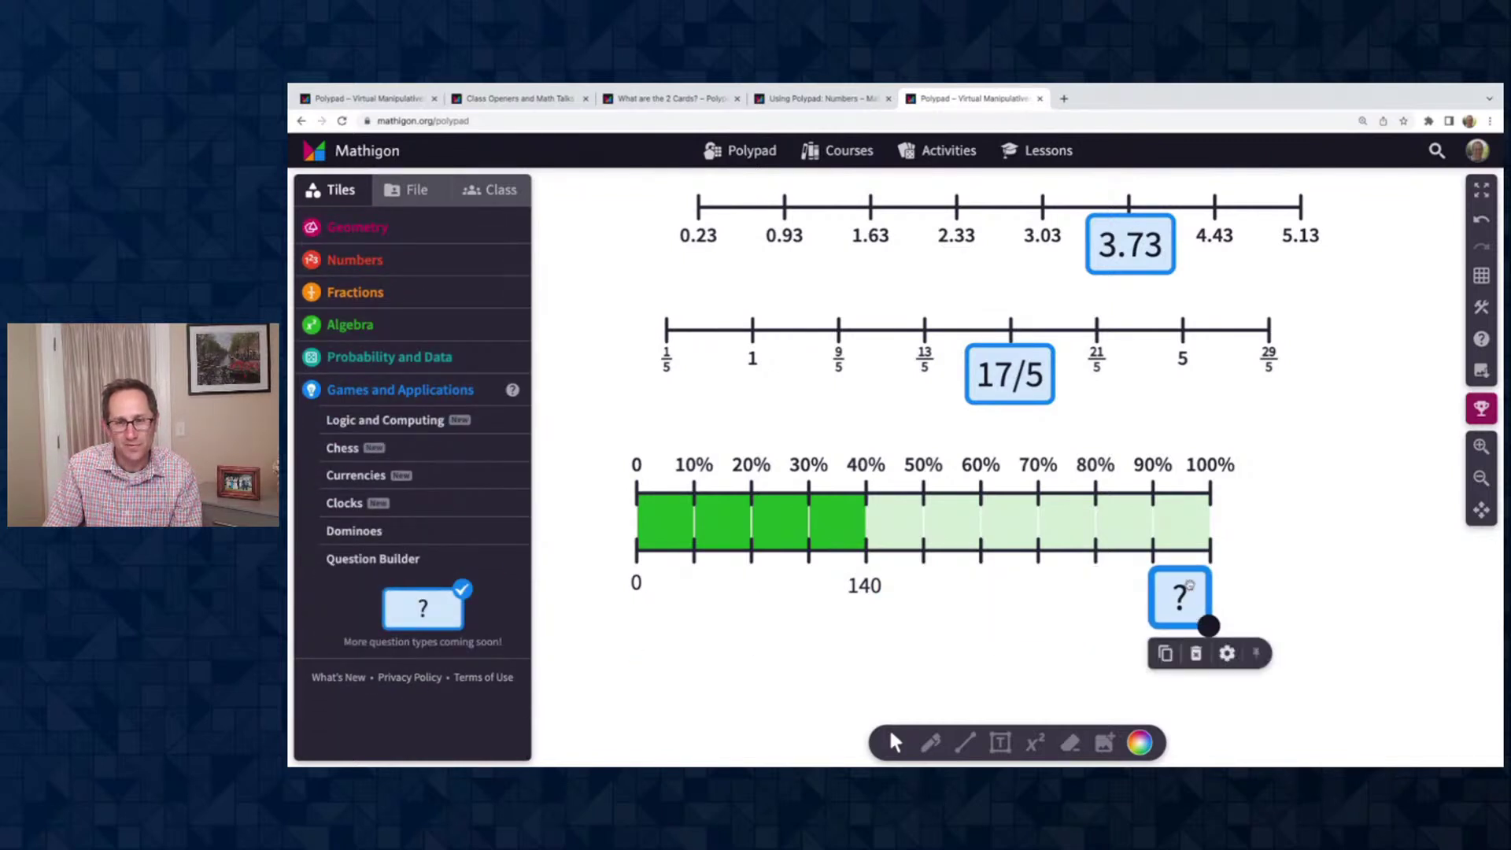
left_click_drag(1184, 572, 1216, 567)
left_click(1296, 566)
Enter 350 in the question tile under the 100% mark and widen the tile to fit
double_click(1215, 588)
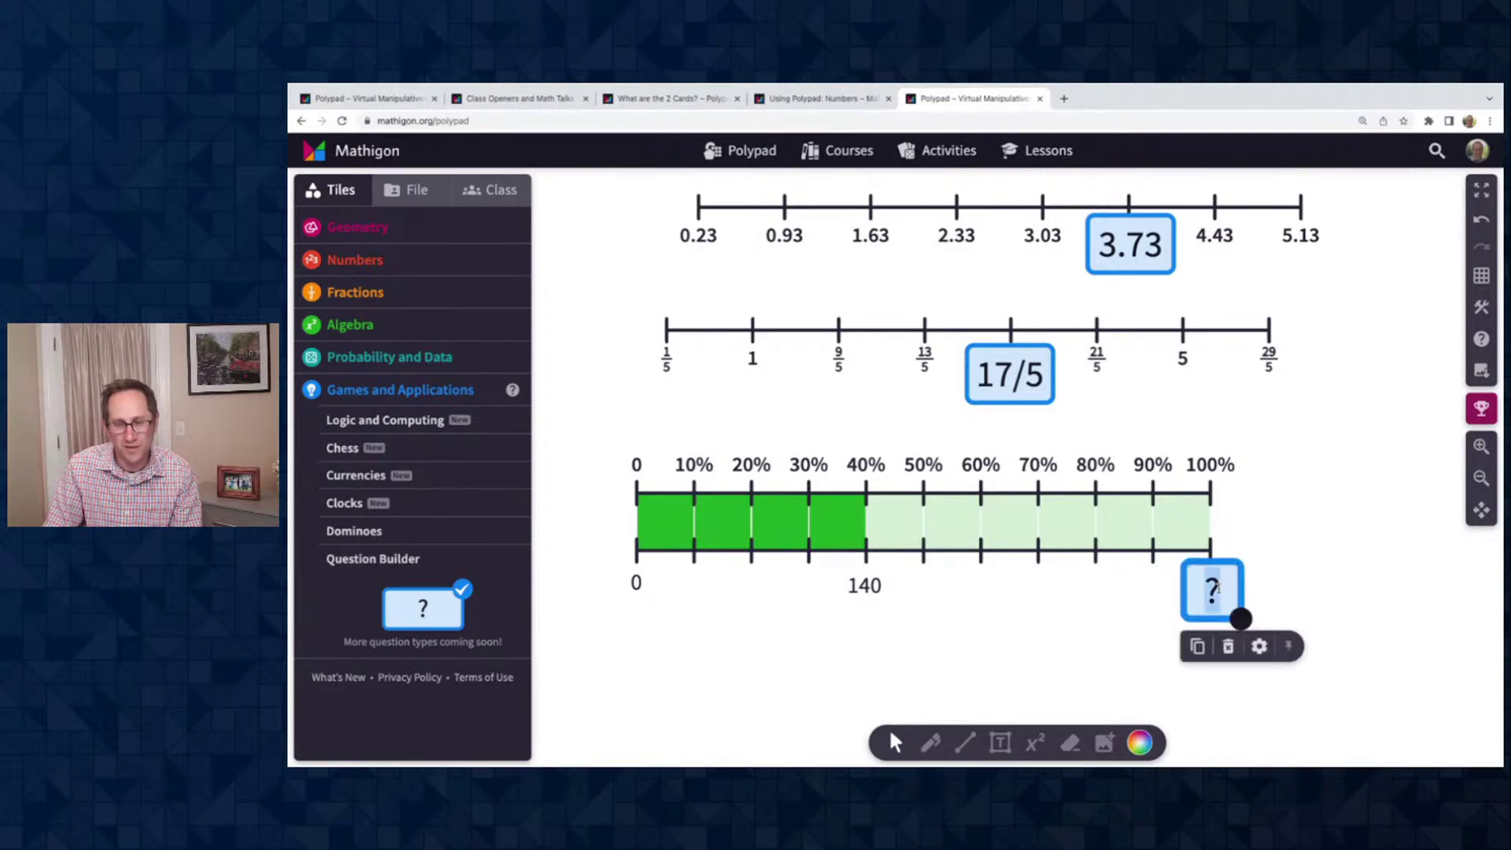
type("350")
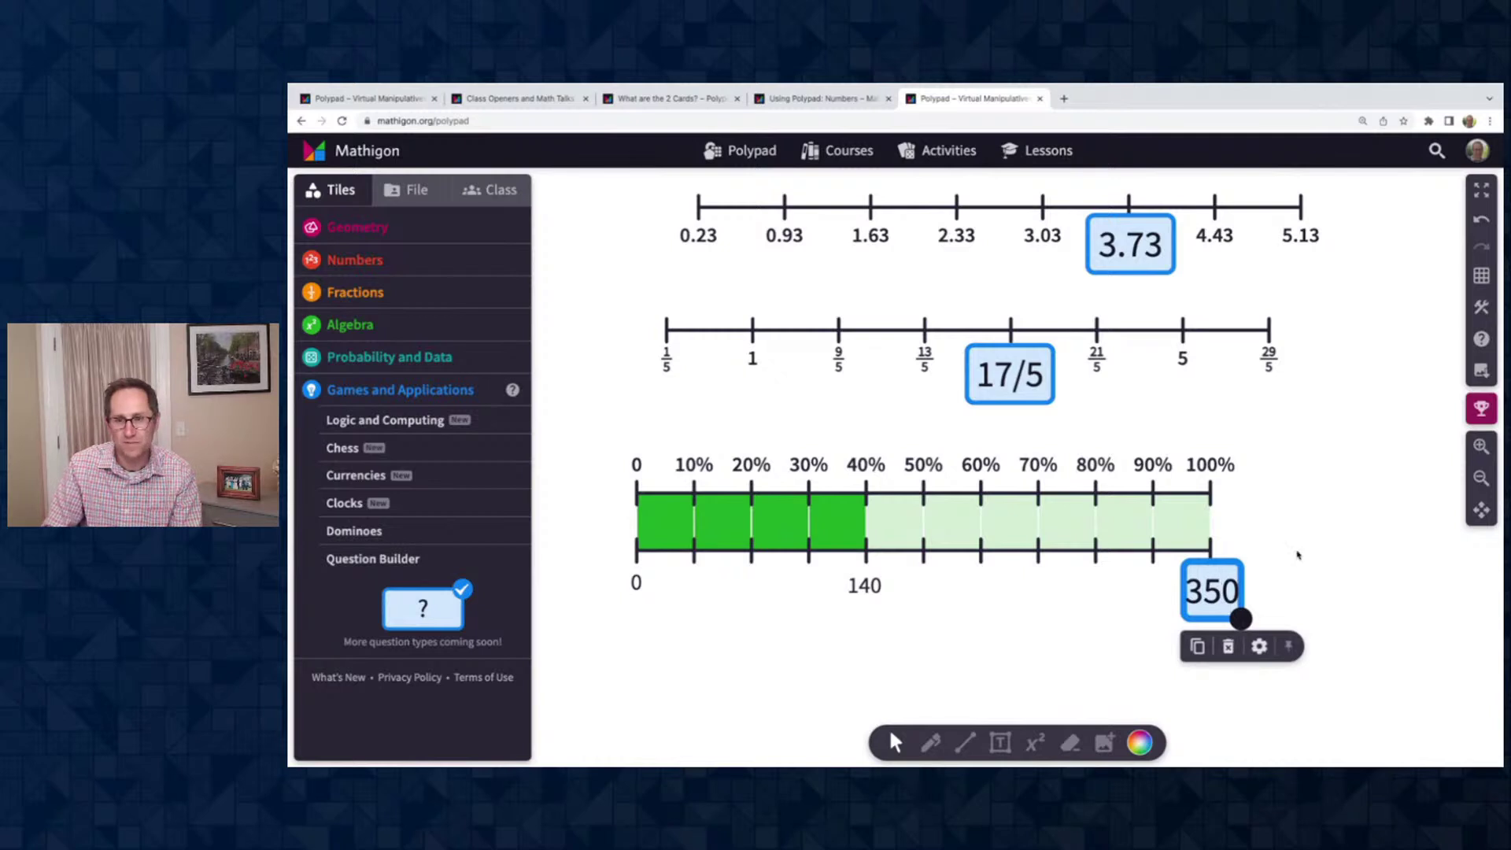
left_click_drag(1240, 566, 1222, 568)
left_click(1481, 478)
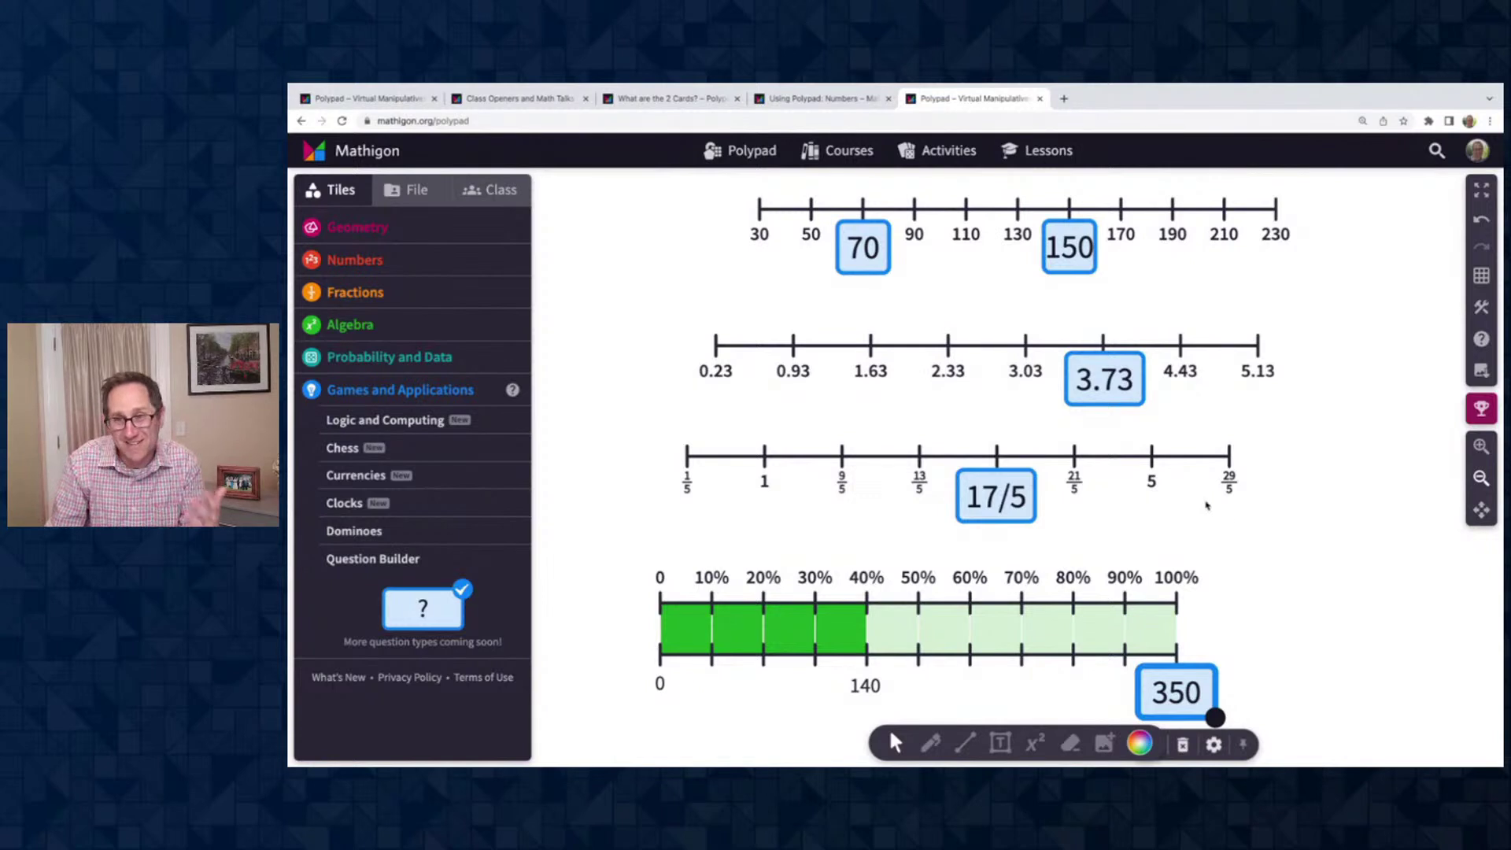
Name the Polypad Number Lines and save it to the library
left_click(411, 190)
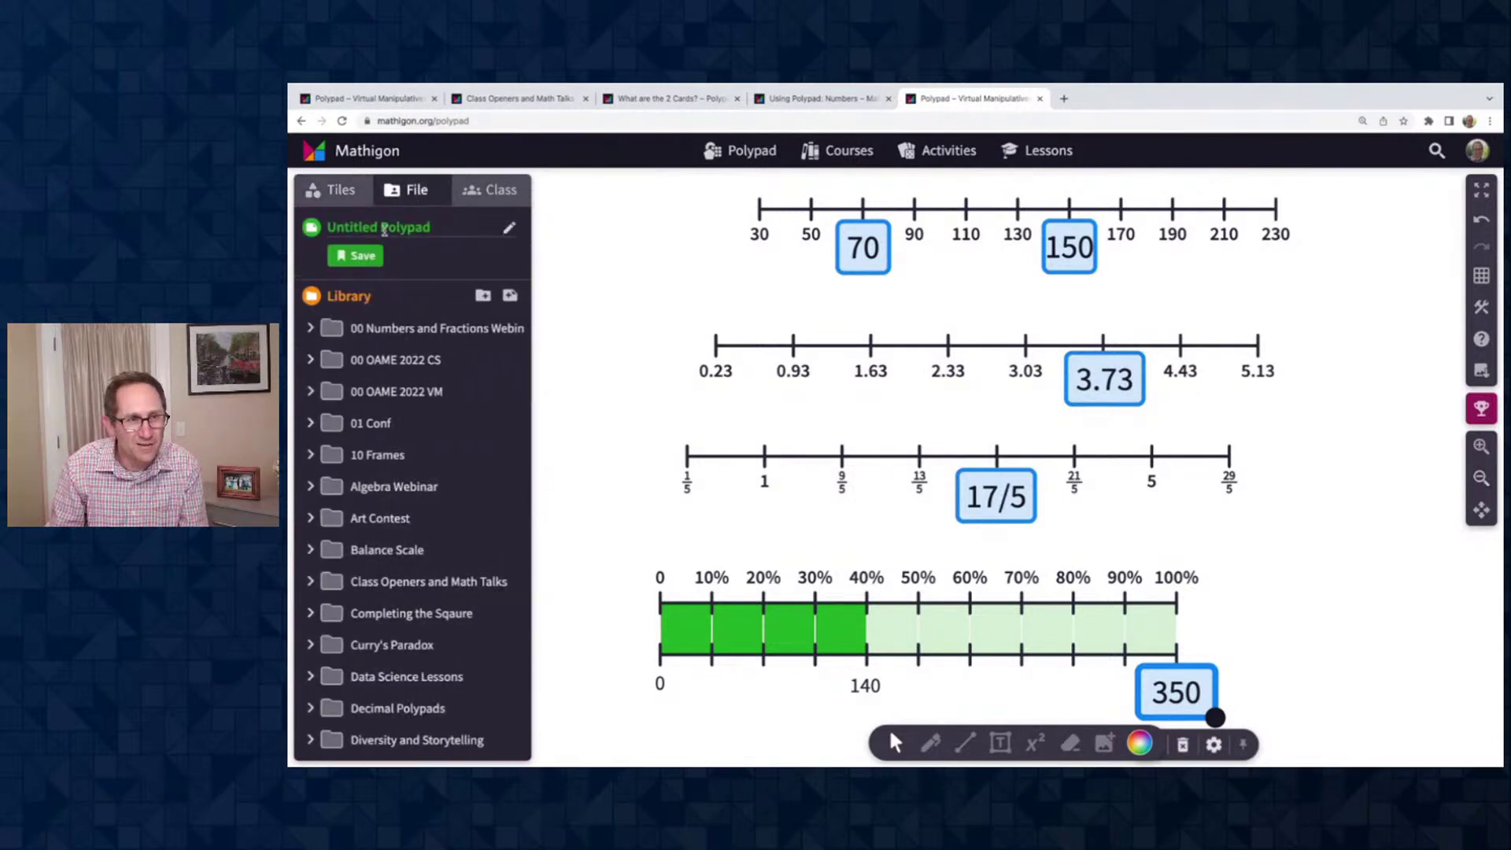
left_click(385, 228)
type("Number Lines")
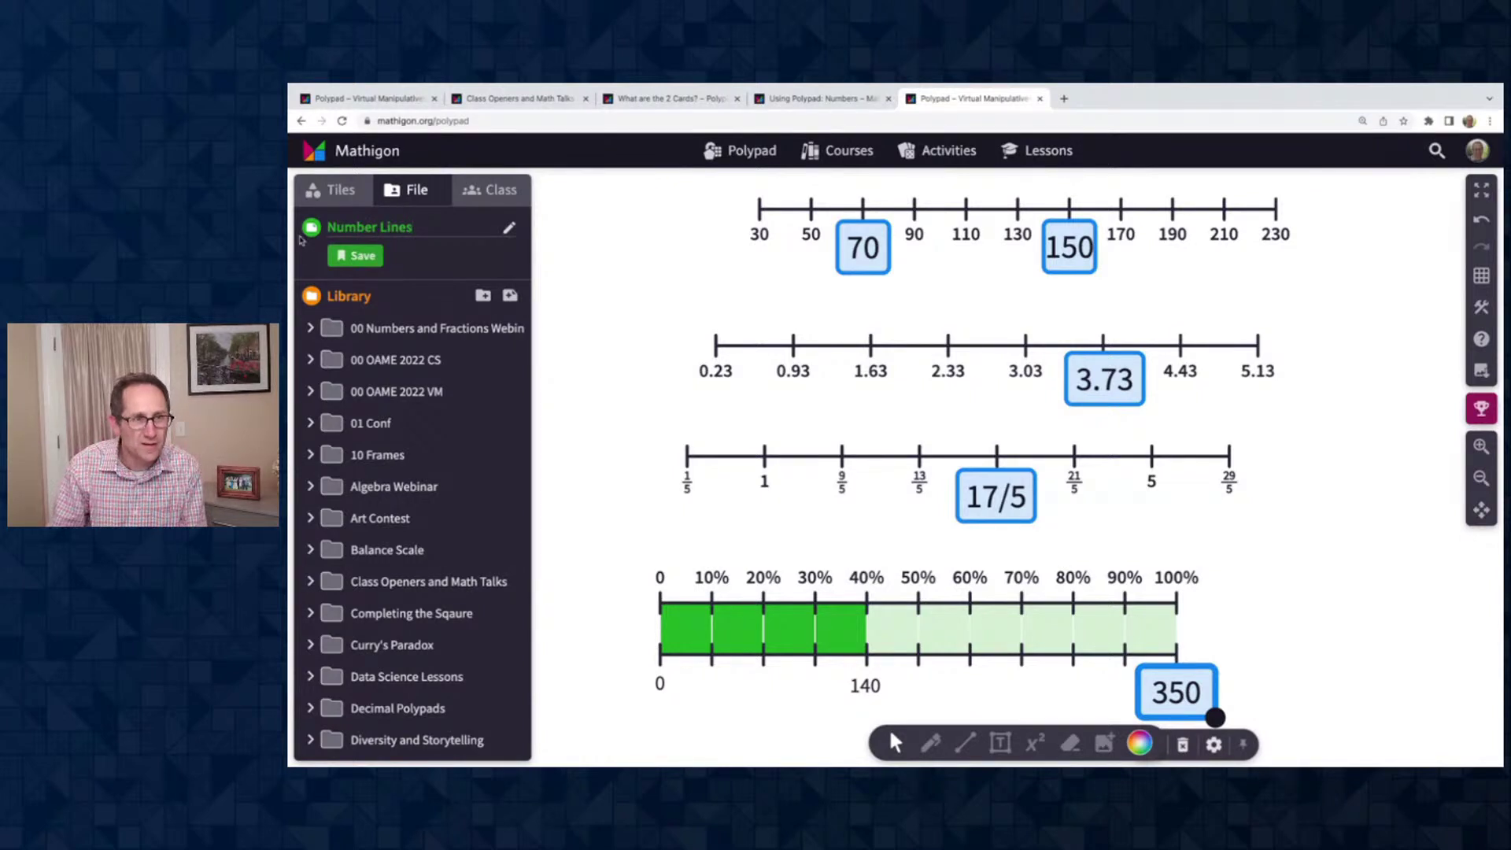
left_click(339, 253)
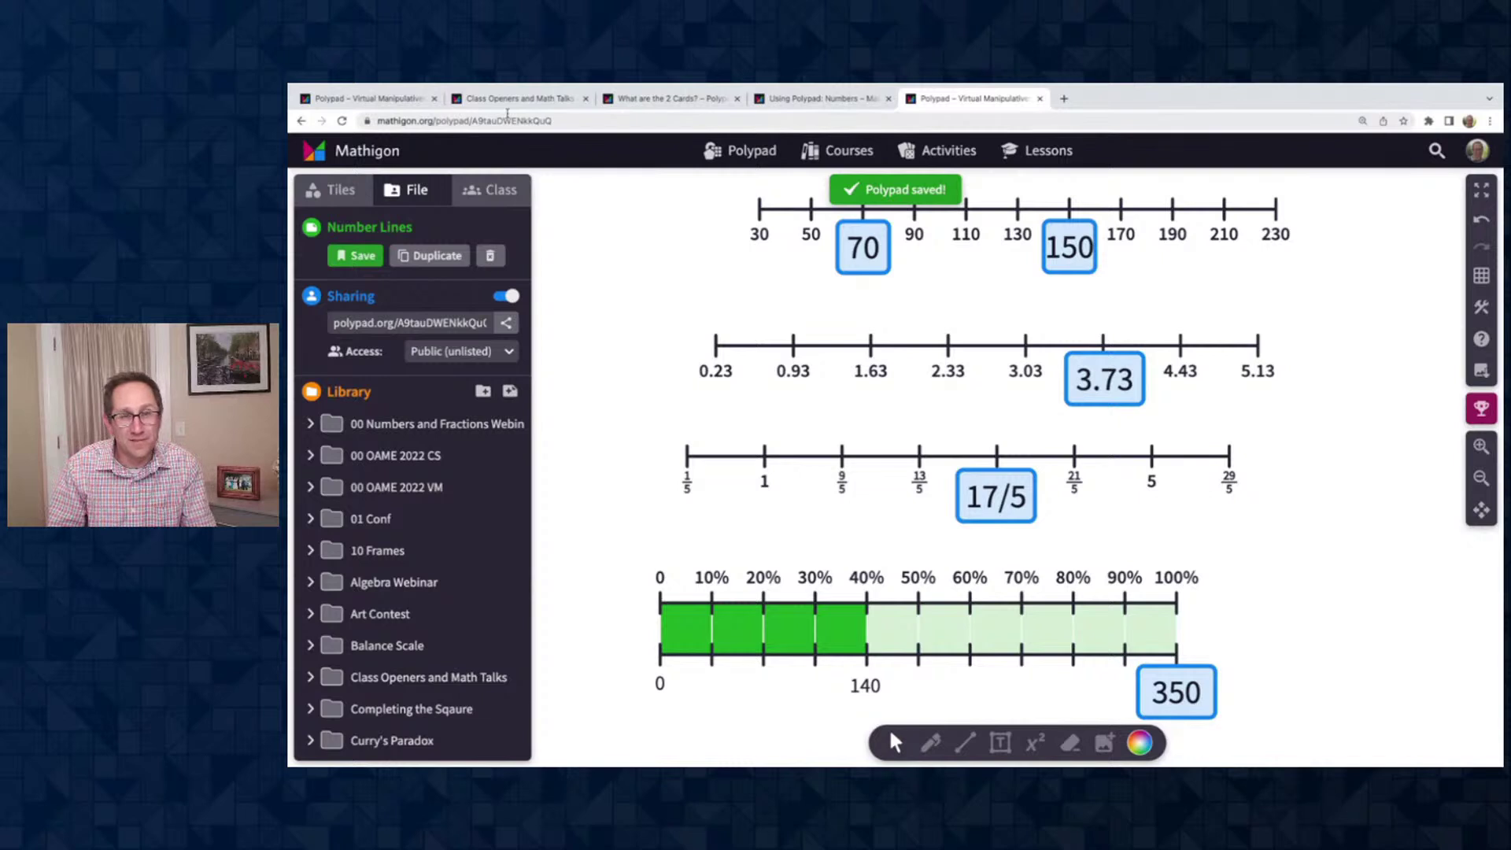
Copy the saved Polypad's address, open it in a new tab of the incognito window, and enlarge the canvas one level
left_click(505, 119)
key("ctrl+c")
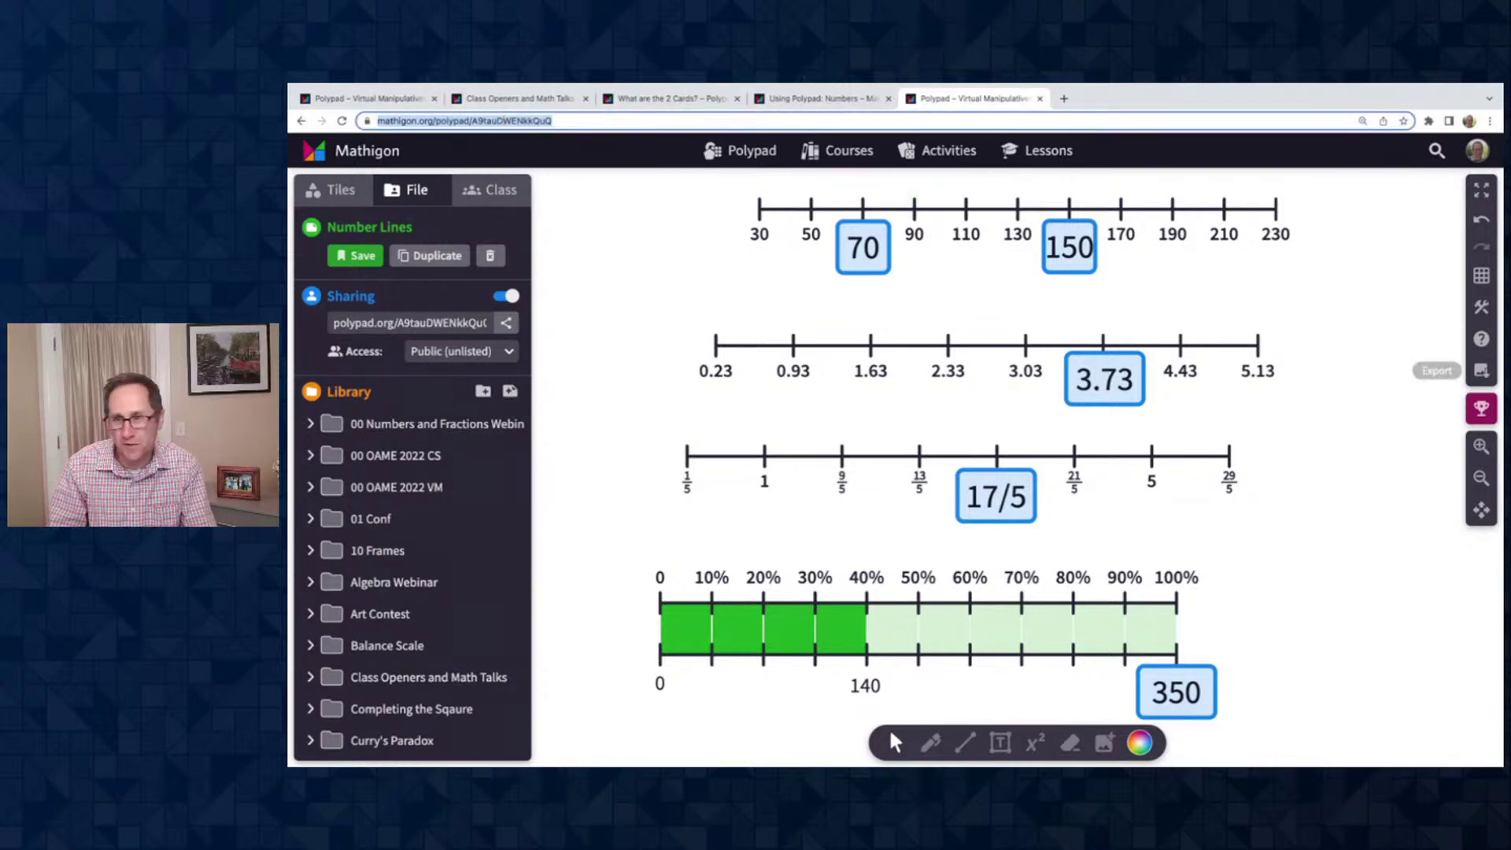
key("alt+Tab")
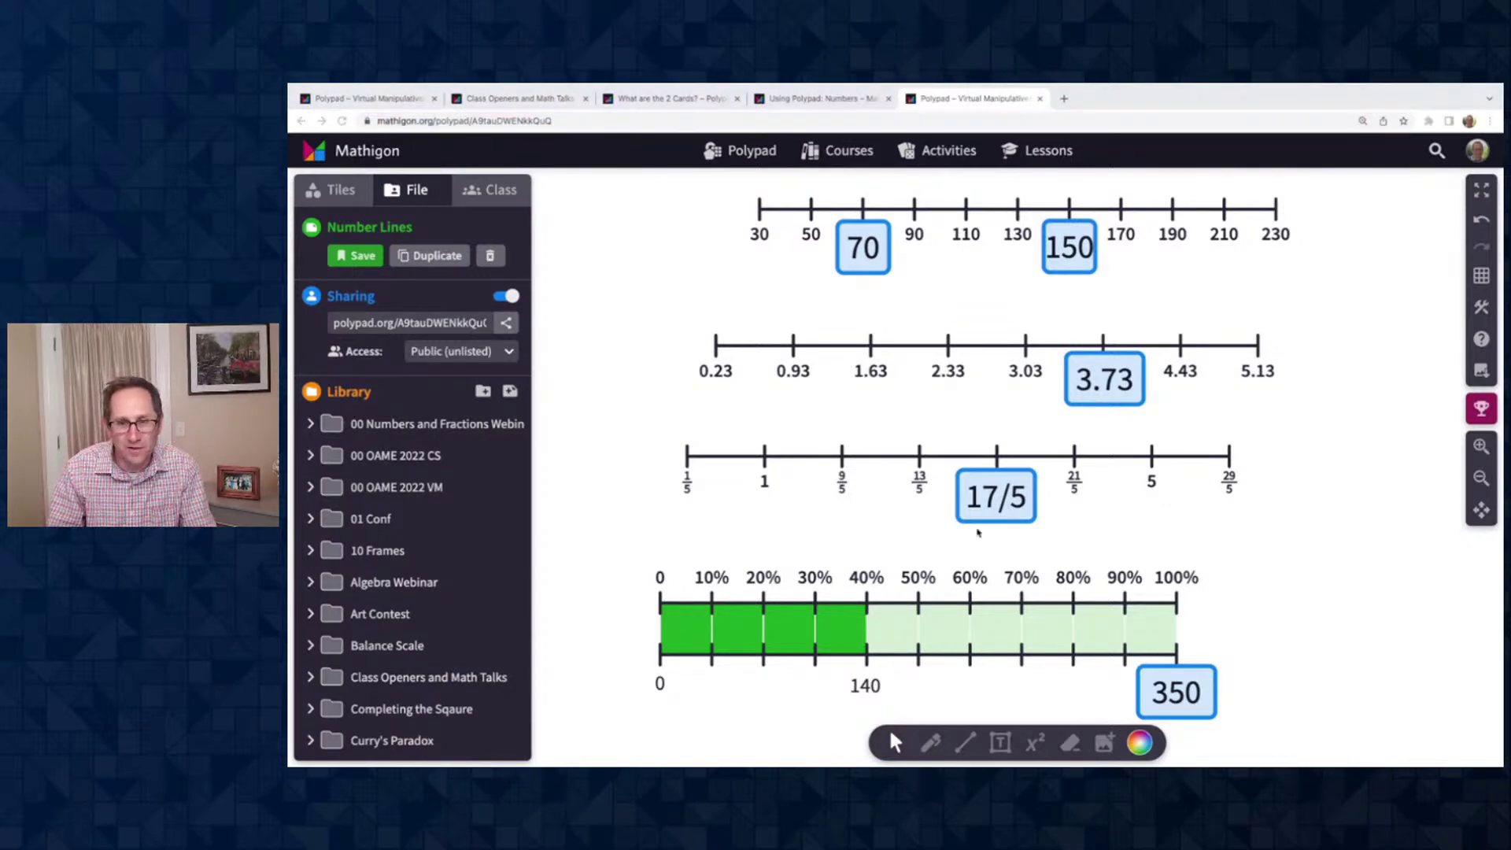
key("ctrl+Right")
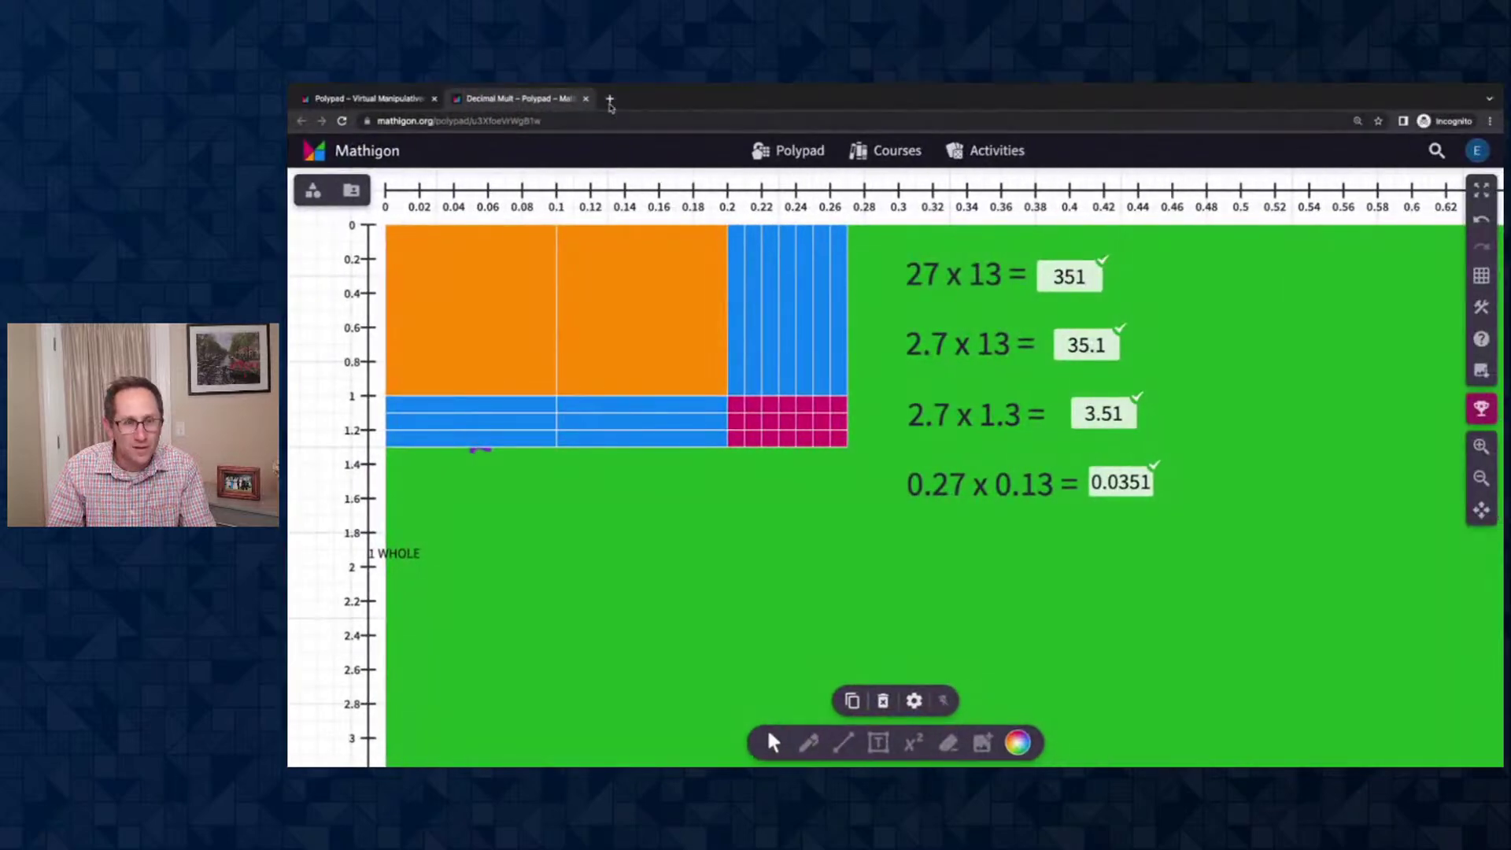
left_click(609, 100)
key("ctrl+v")
key("Return")
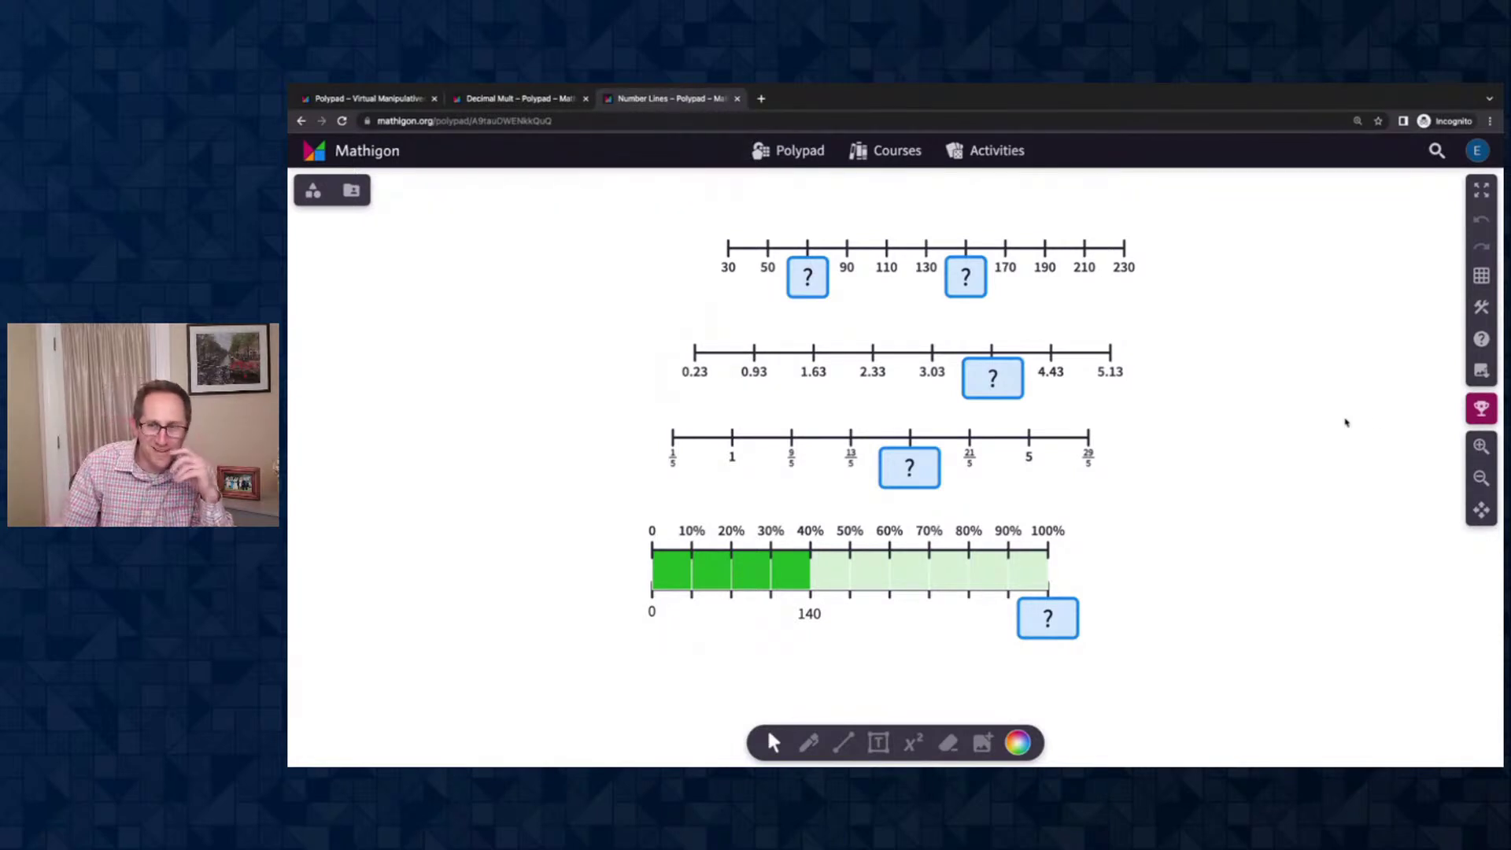
left_click(1481, 448)
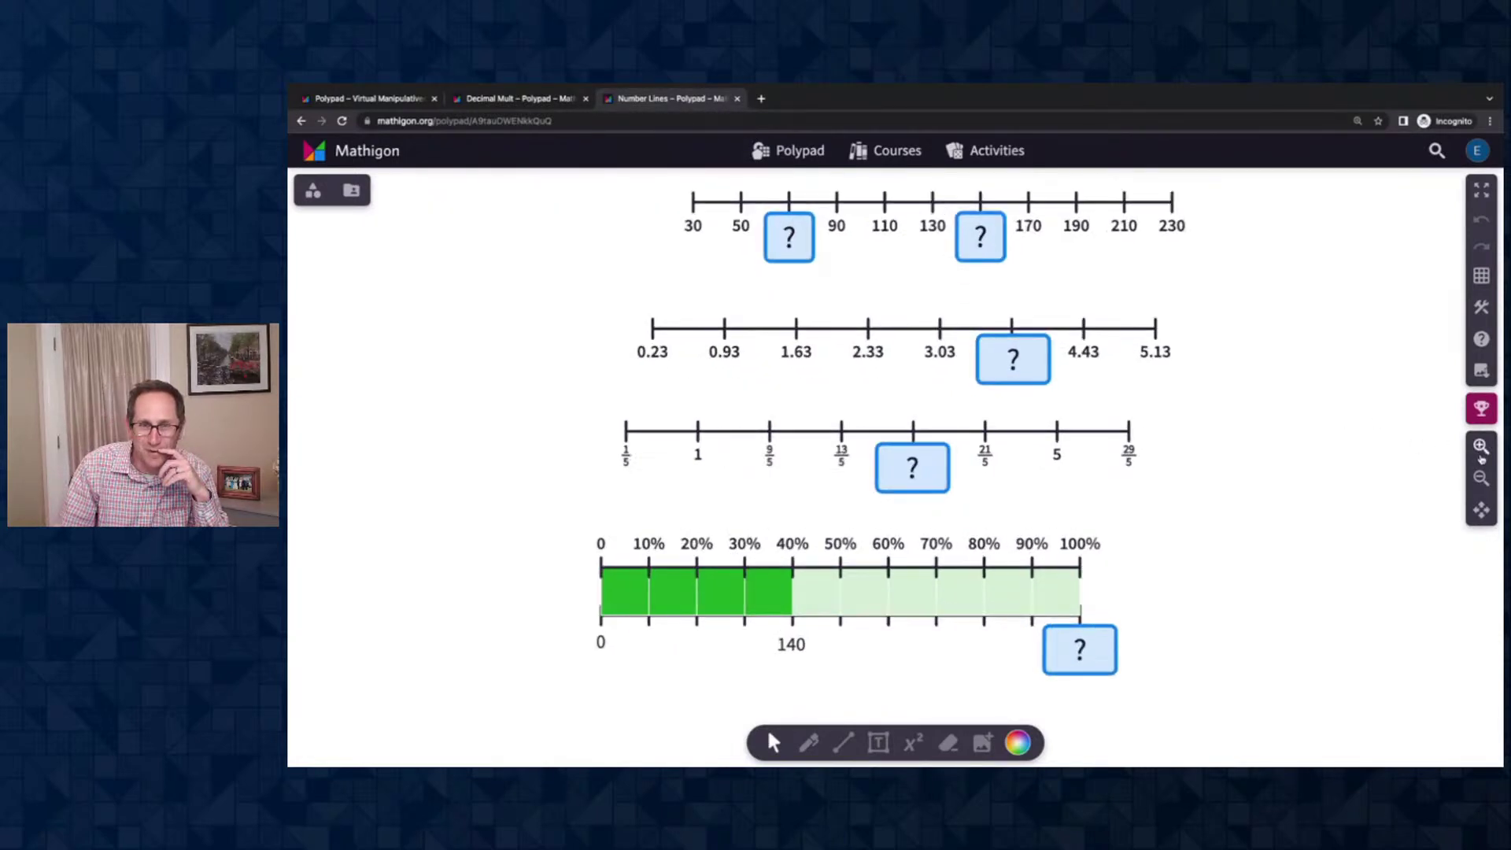
Select the two question tiles under the 30 to 230 number line to examine how they respond in the student view
left_click(790, 259)
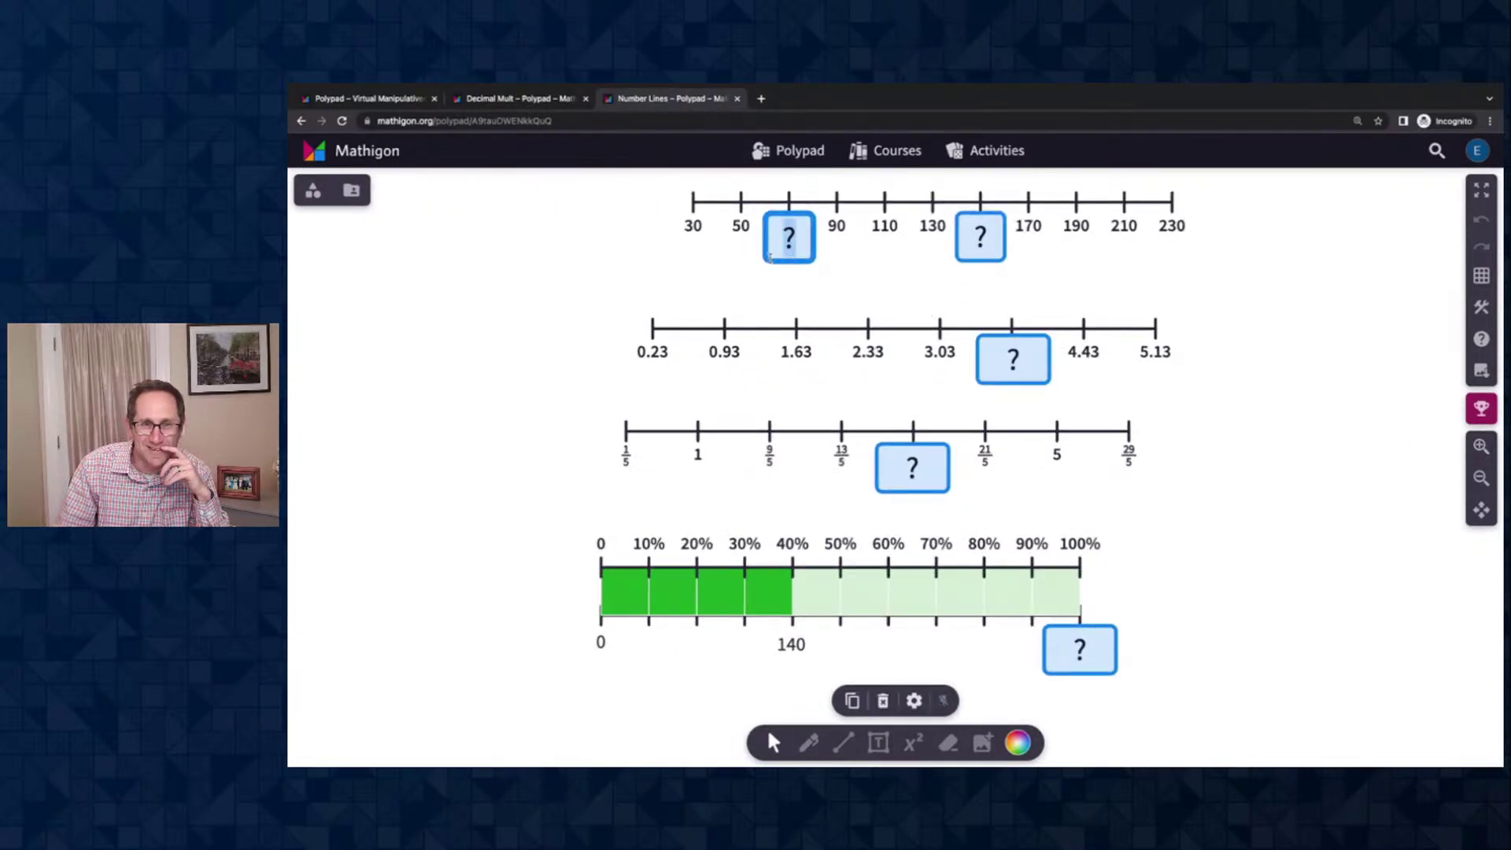
left_click(866, 284)
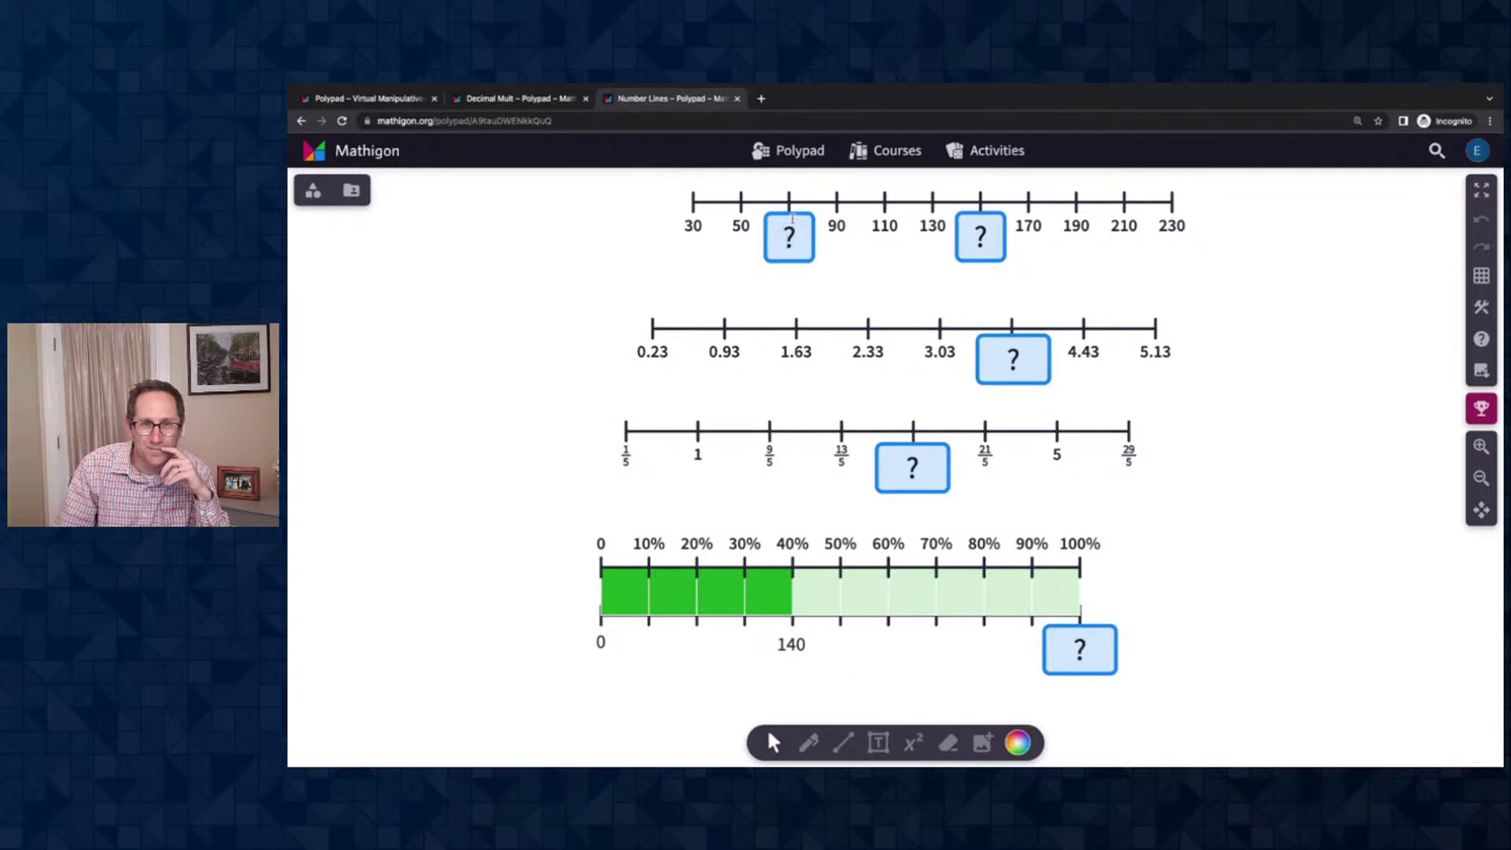
left_click(799, 213)
left_click(936, 295)
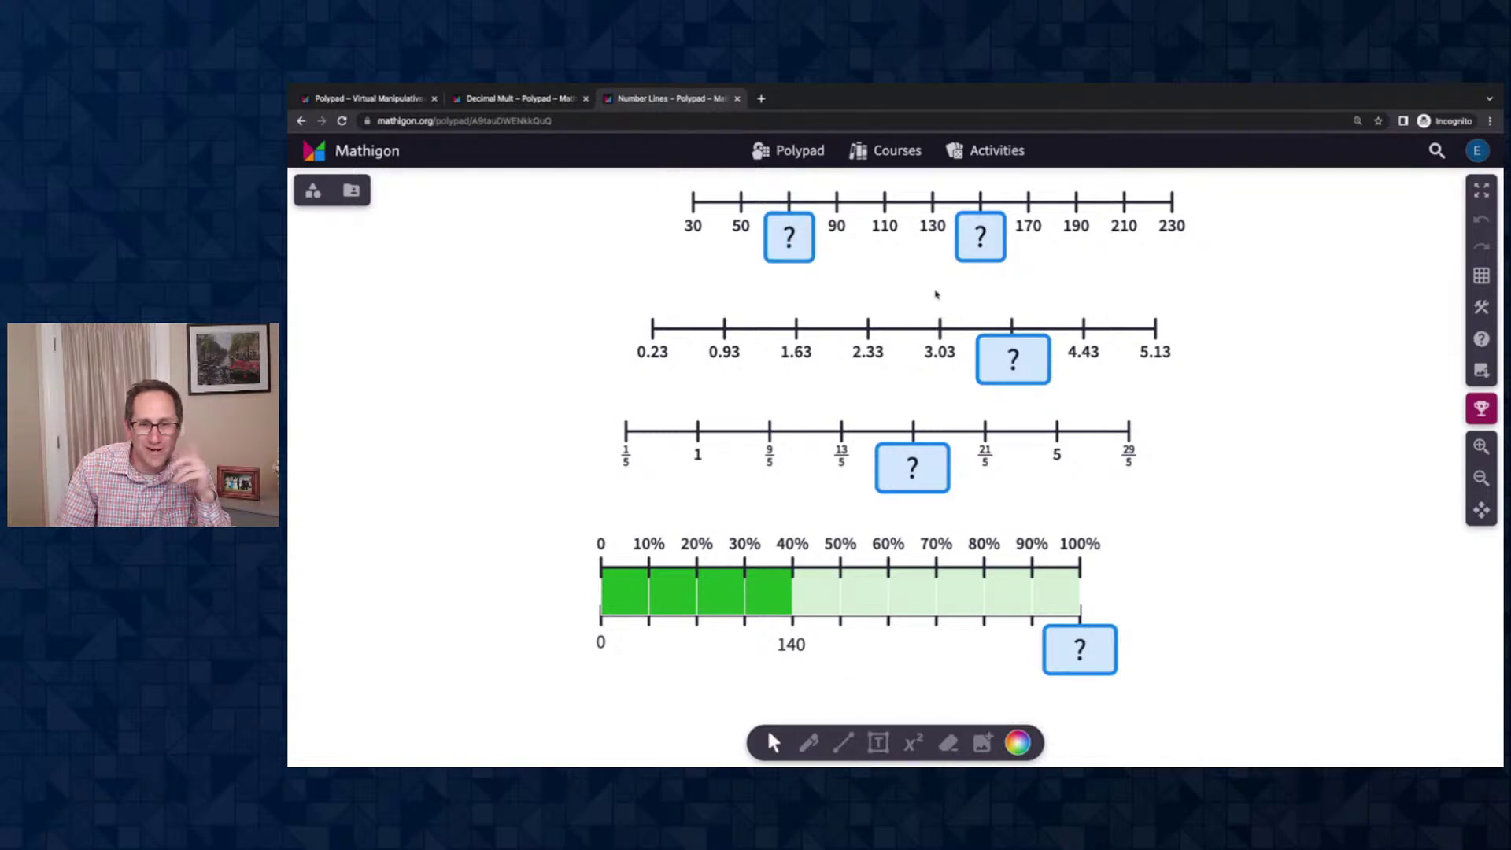
left_click(790, 258)
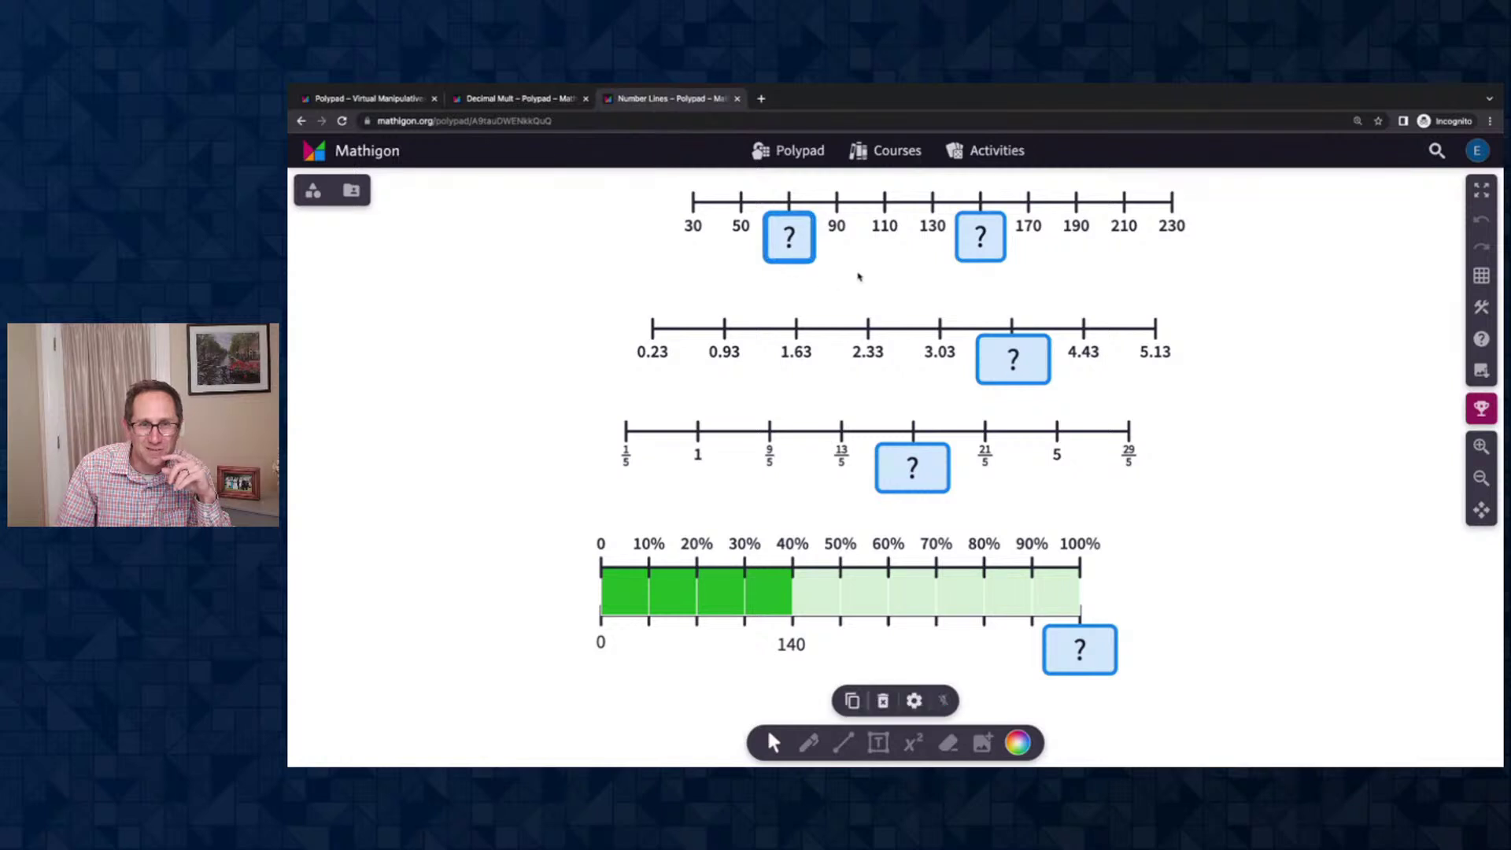
left_click(971, 224)
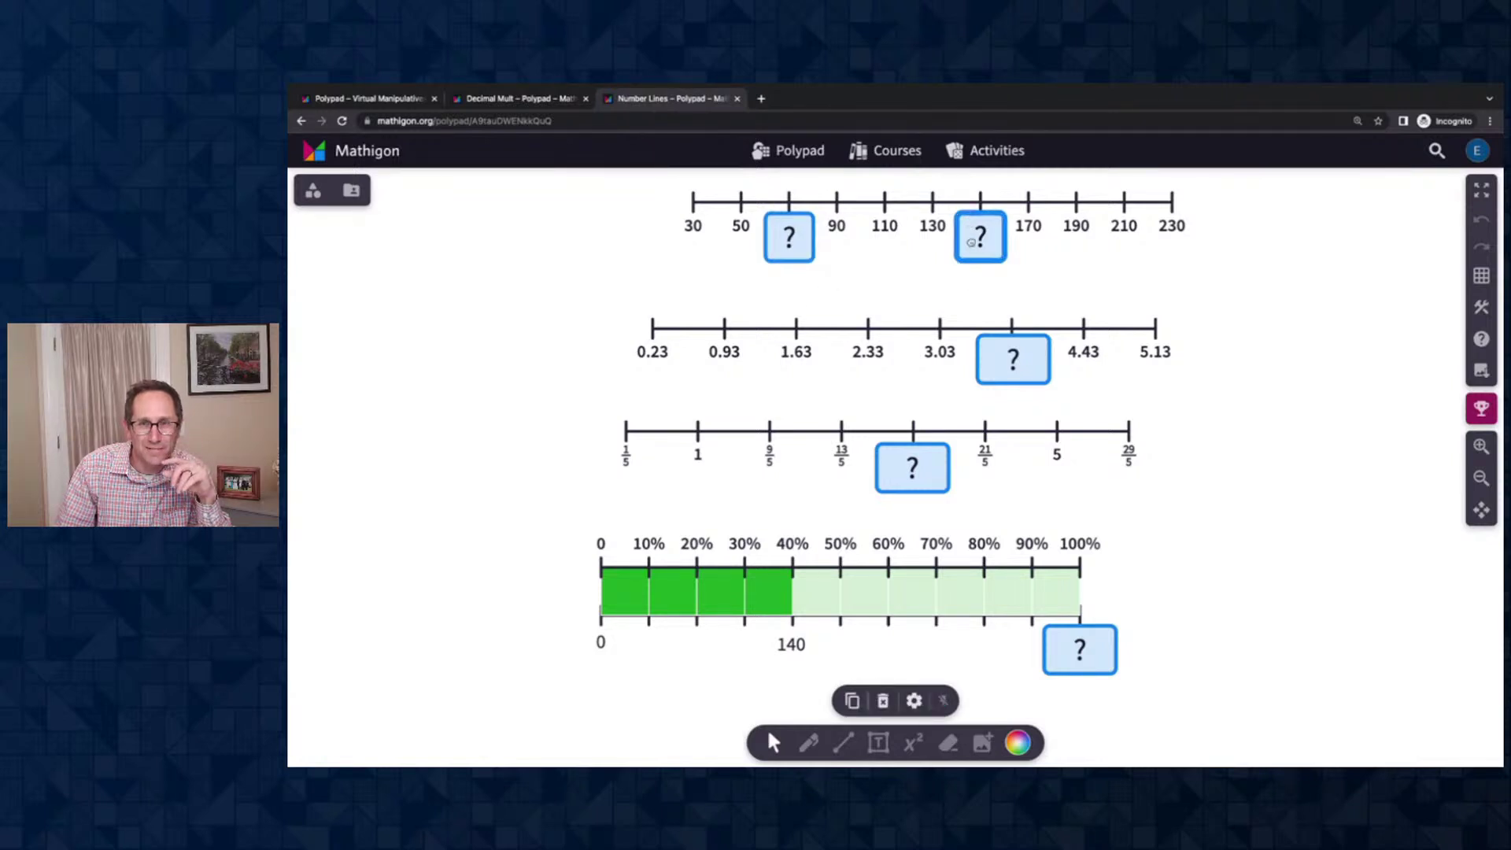
left_click(975, 270)
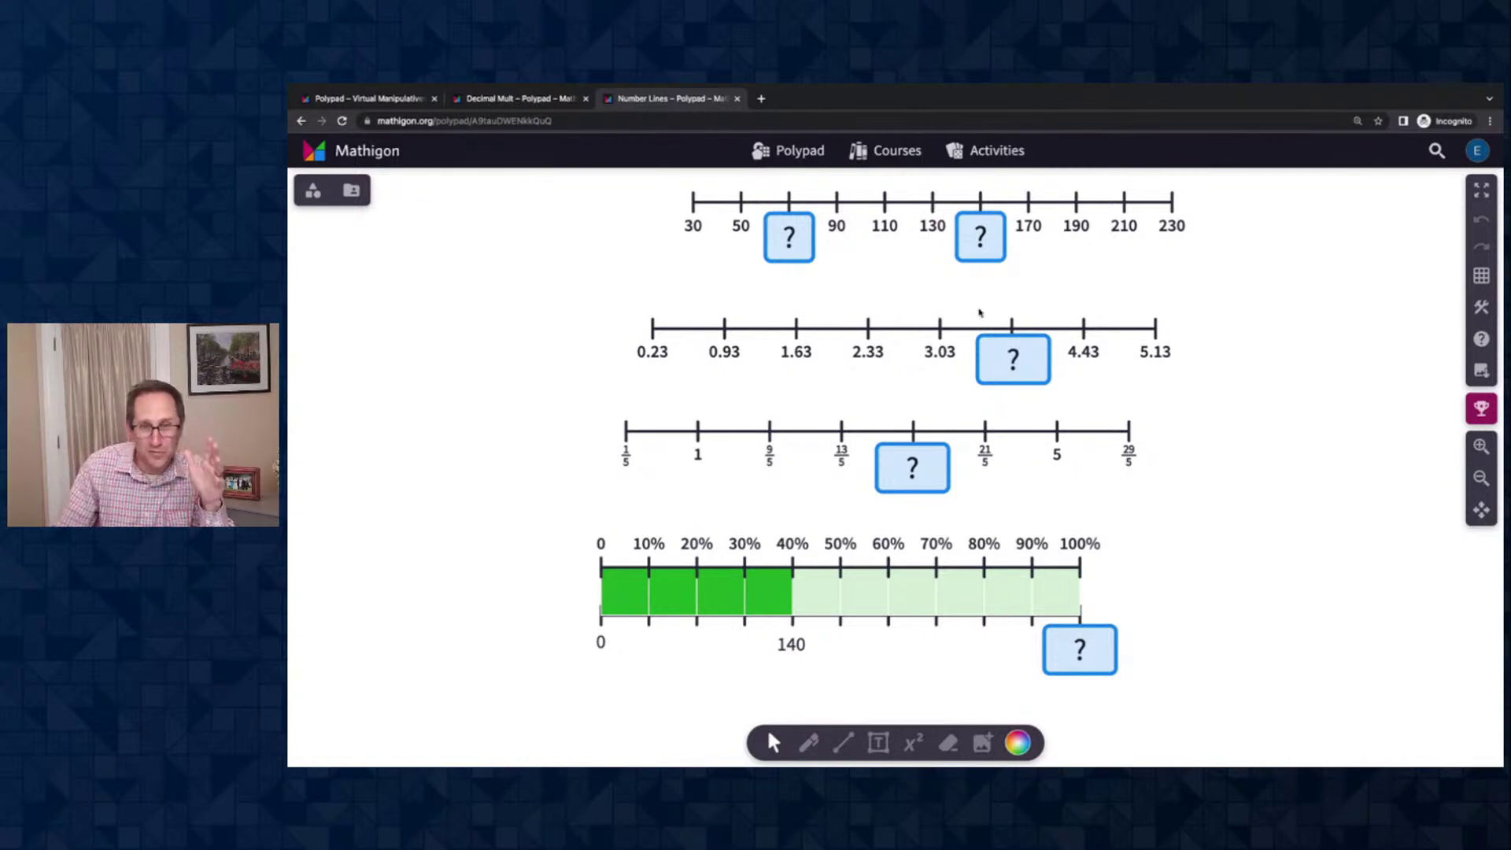
Return to the editing window and open the options of the question tile 70 under the first number line
key("ctrl+Right")
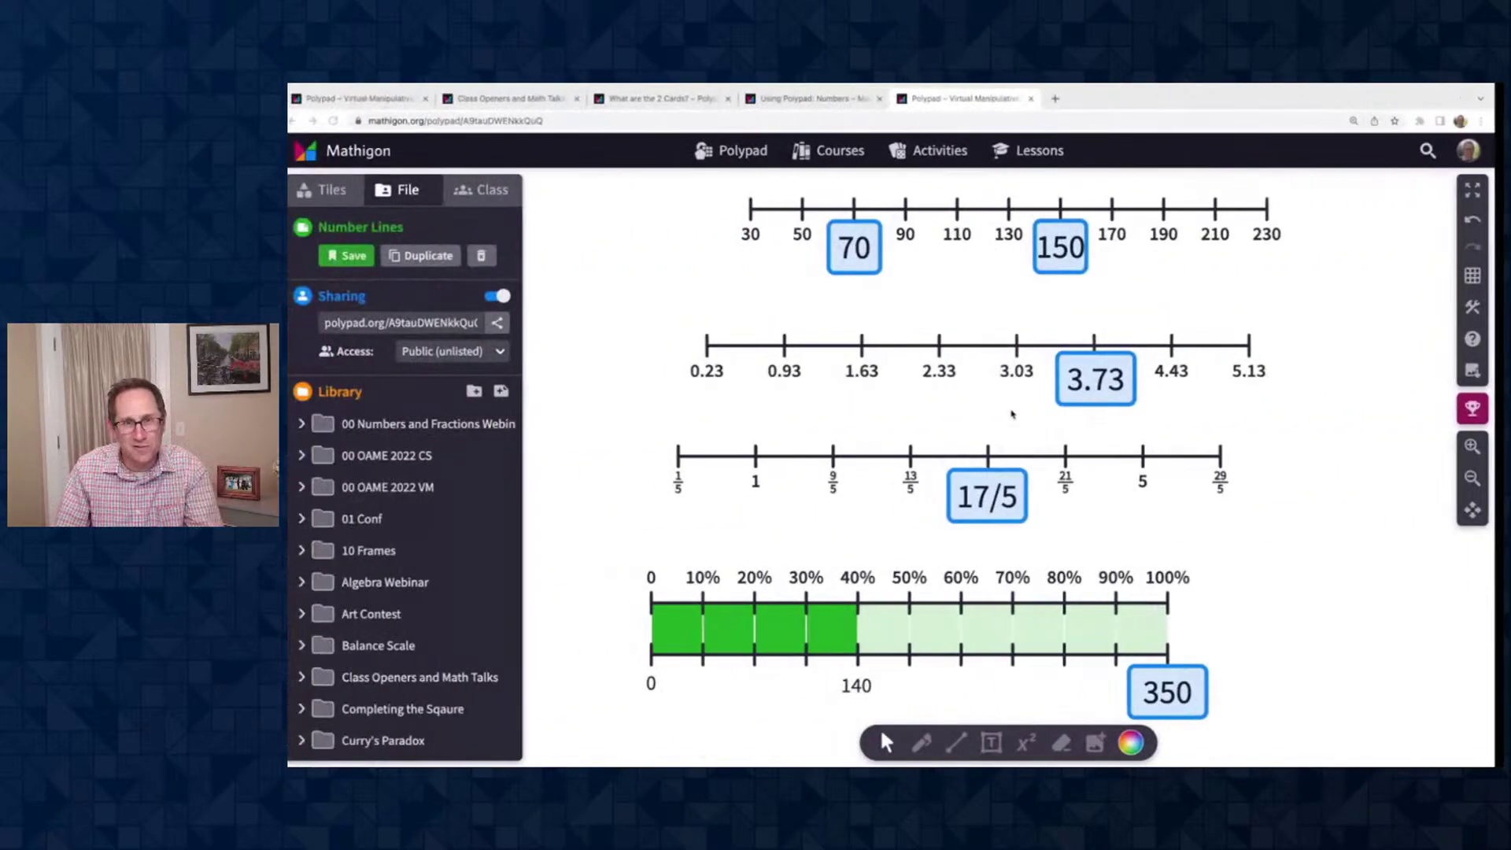
left_click(969, 229)
left_click(1141, 291)
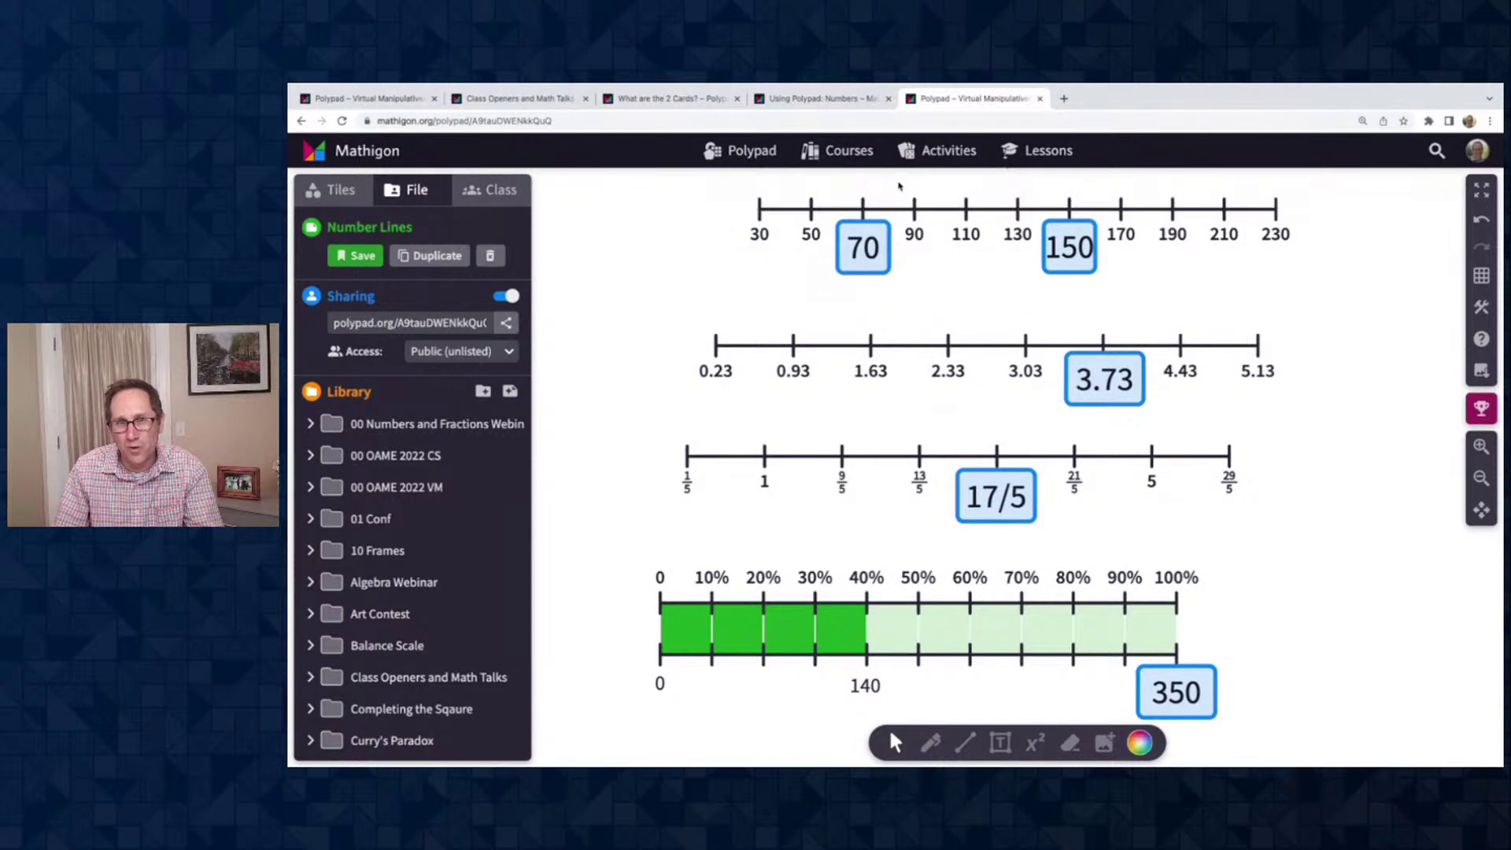
mouse_move(868, 220)
left_mouse_down()
mouse_move(809, 273)
mouse_move(869, 215)
mouse_move(869, 228)
left_mouse_up()
left_click(894, 209)
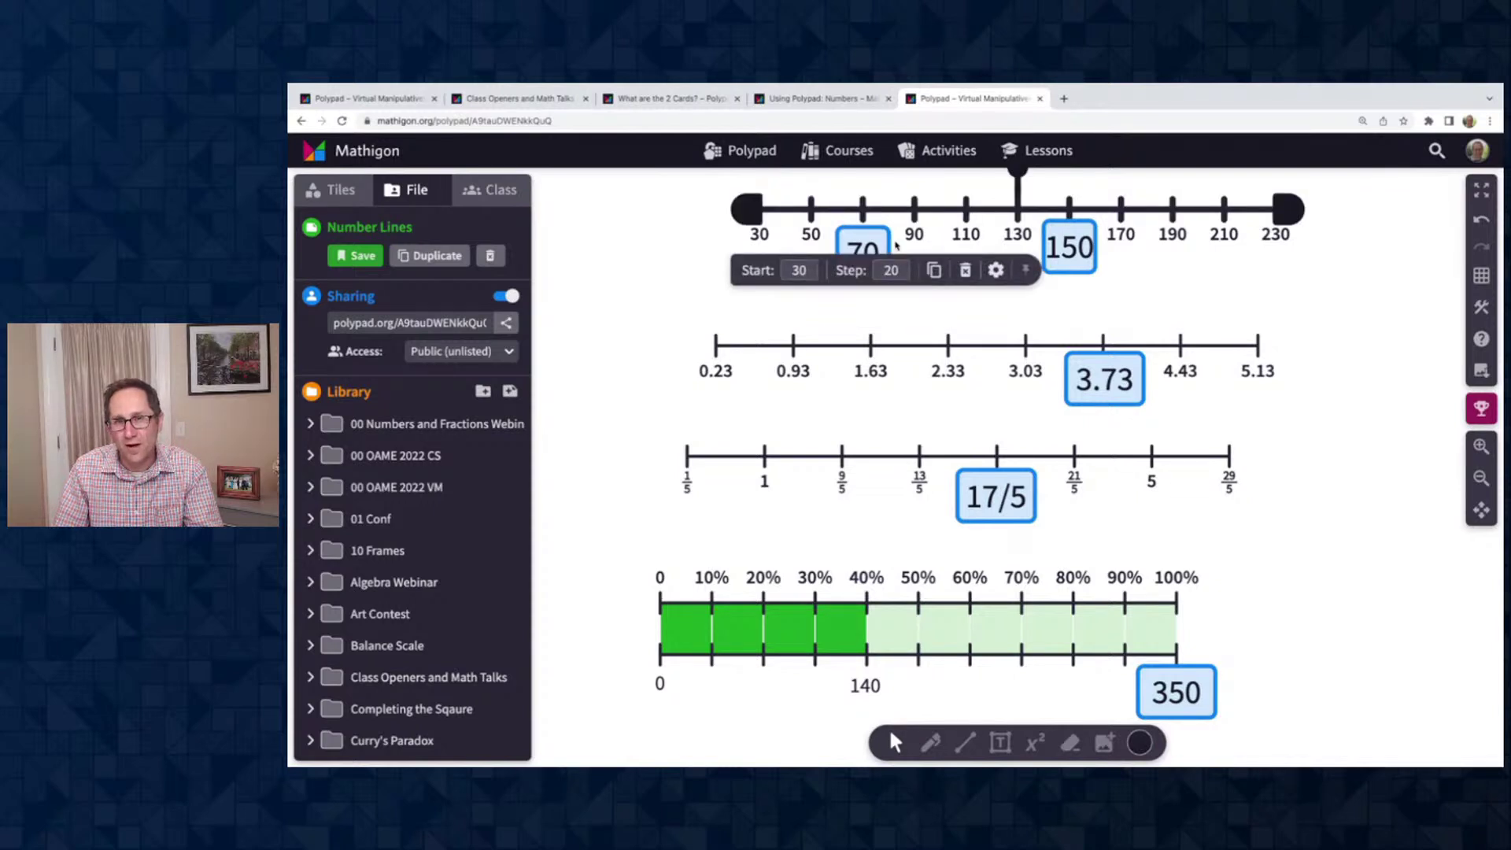
left_click(897, 247)
left_click(883, 260)
left_click(913, 305)
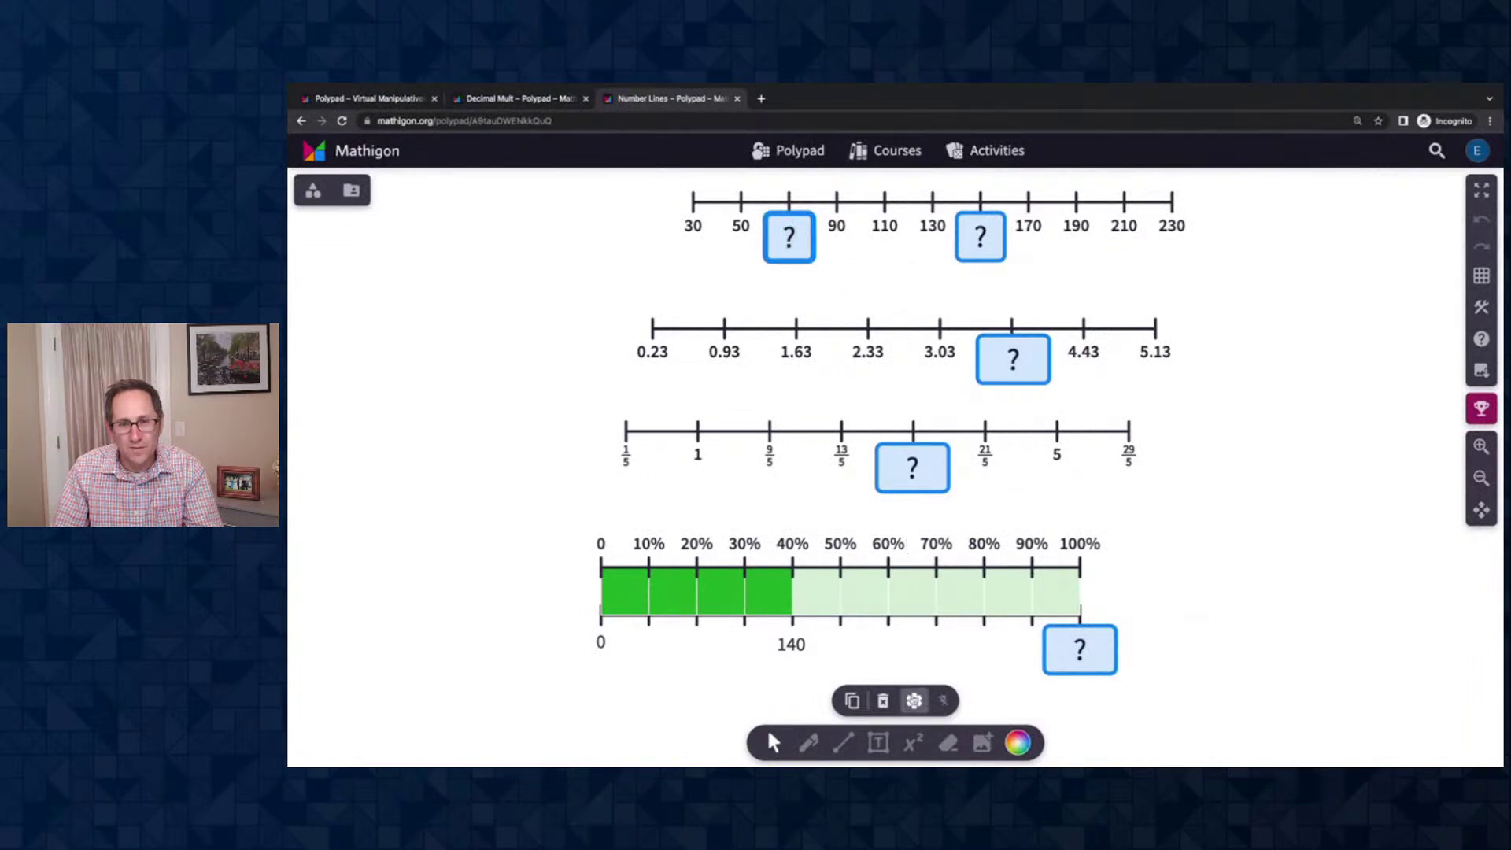
In the incognito student view, answer the first number line's question tiles with 70 and 150
left_click(914, 699)
left_click(800, 253)
double_click(786, 239)
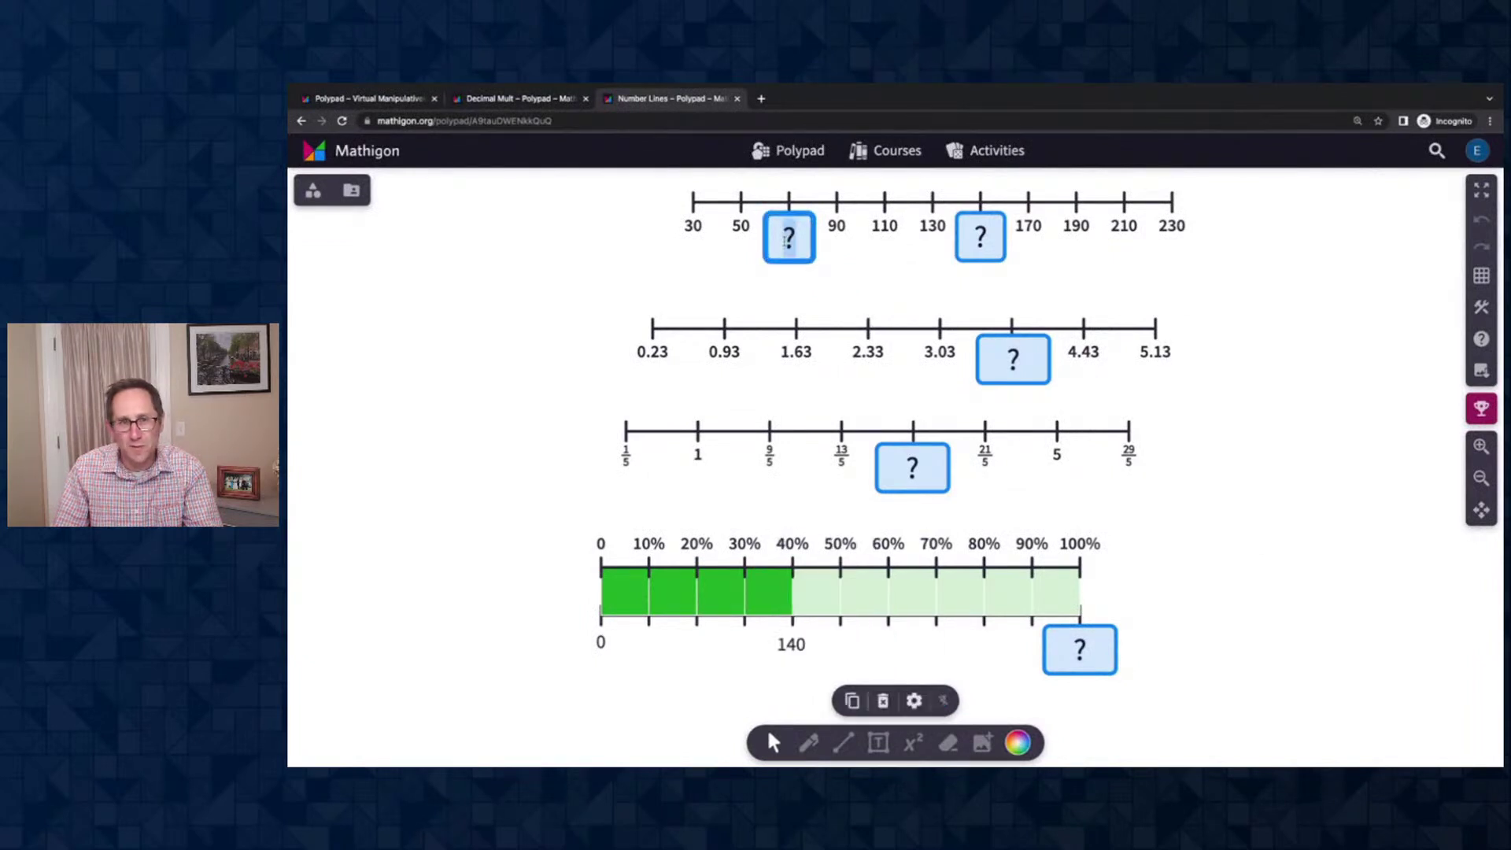
type("70")
double_click(985, 233)
type("150")
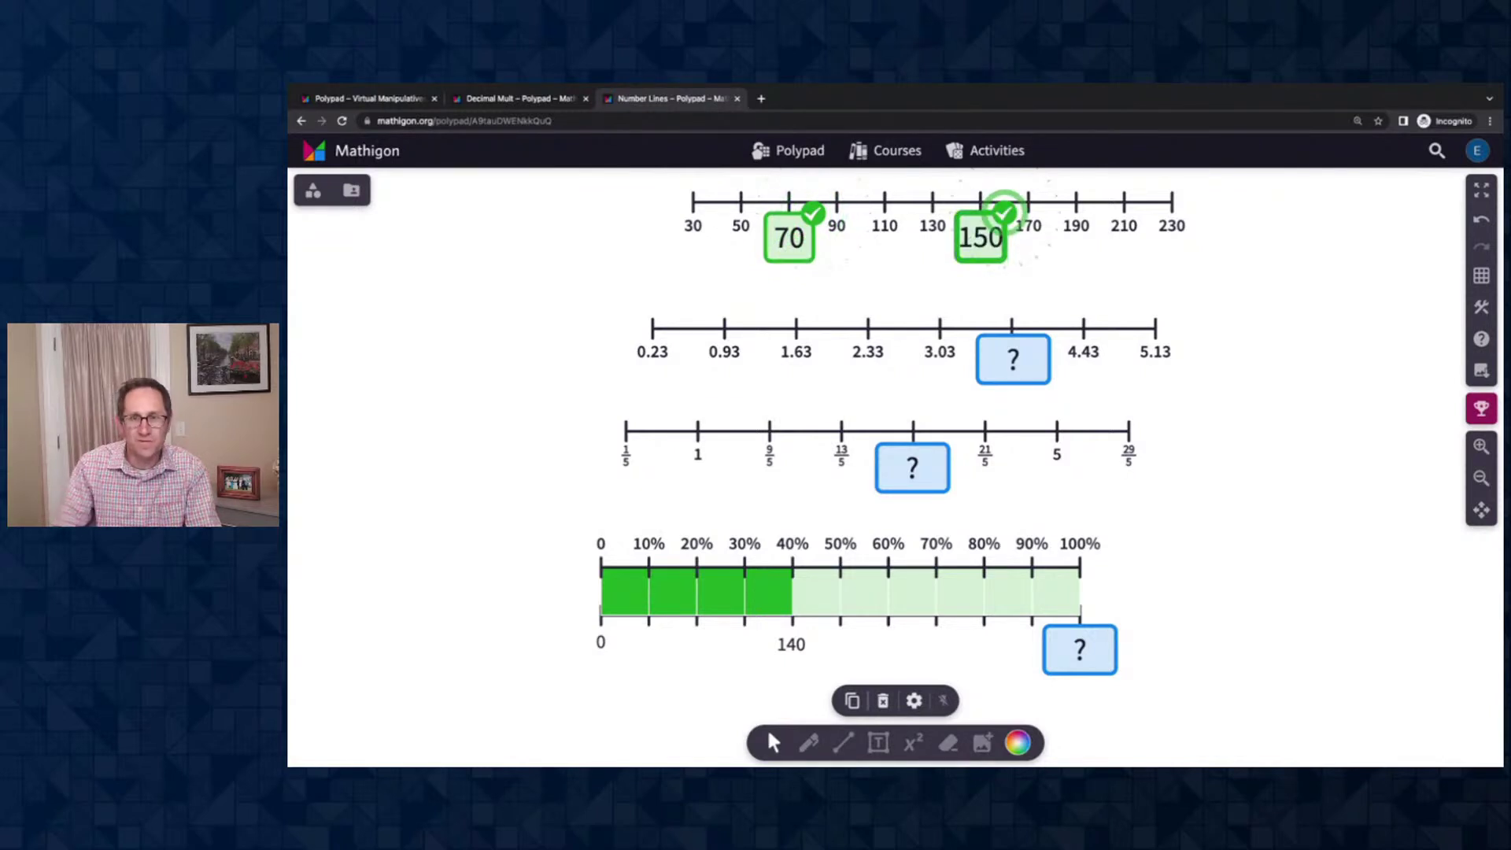
Answer the fraction number line's tile with 17/5, the percentage line's with 350, and the decimal line's with 3.73
double_click(905, 472)
type("17/5")
double_click(1105, 652)
type("350")
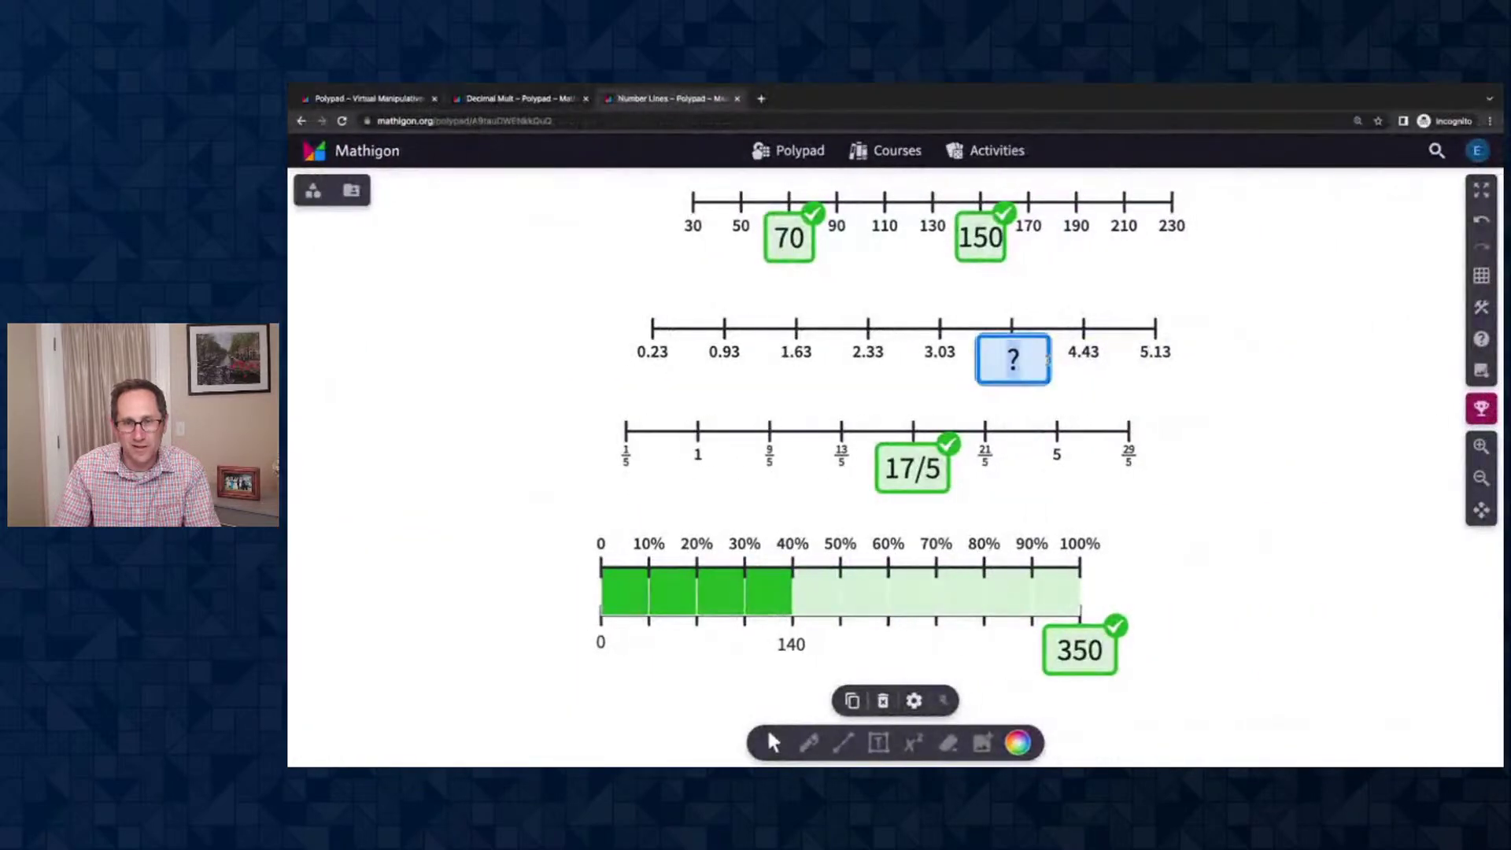
type("3.73")
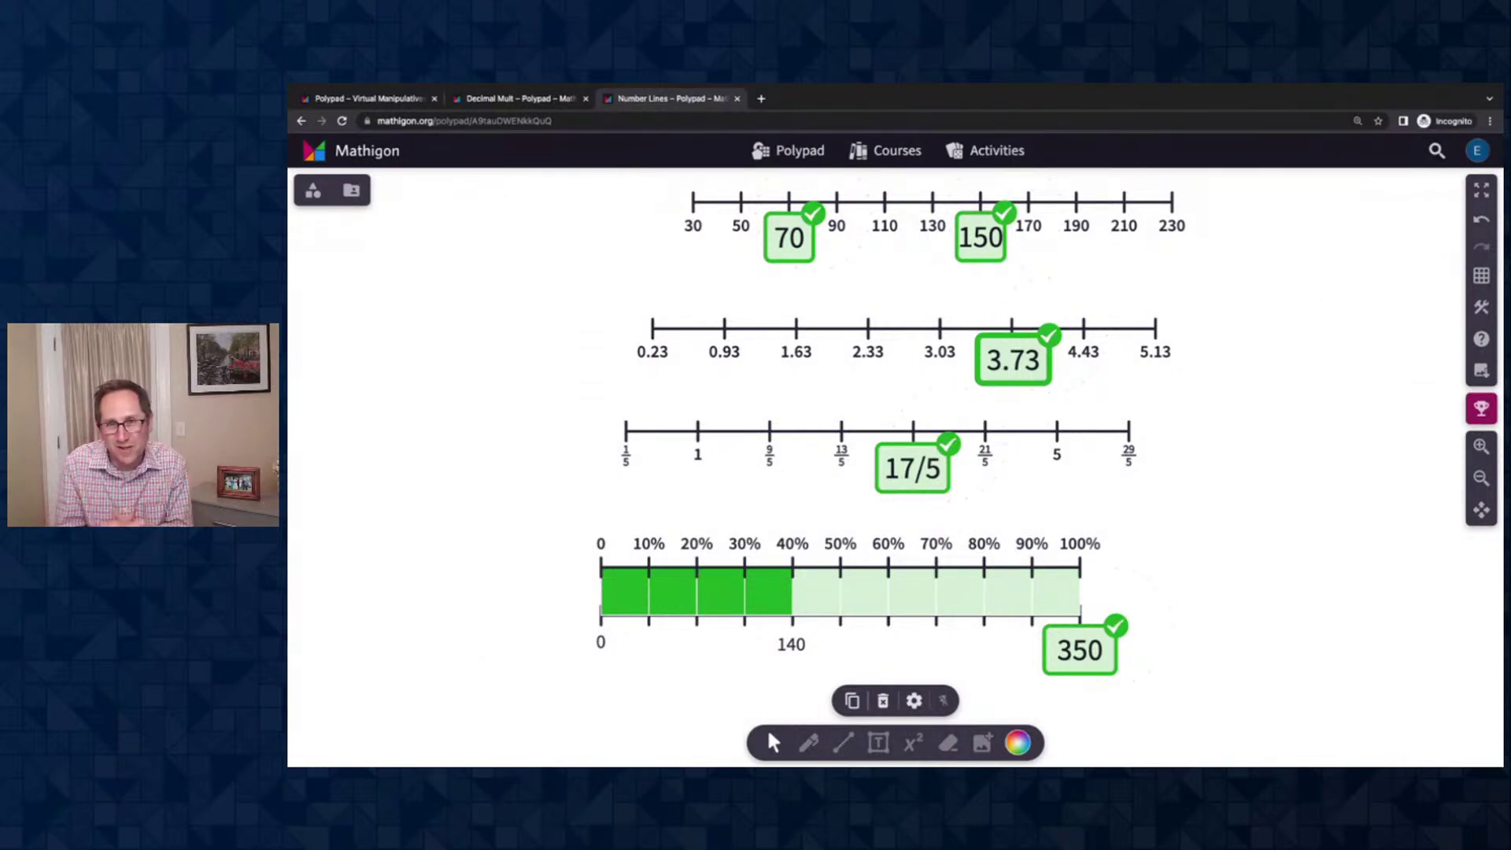
Switch back to the editing window, deselect the tile, and browse the Help and Tutorials page's user guides
key("ctrl+Left")
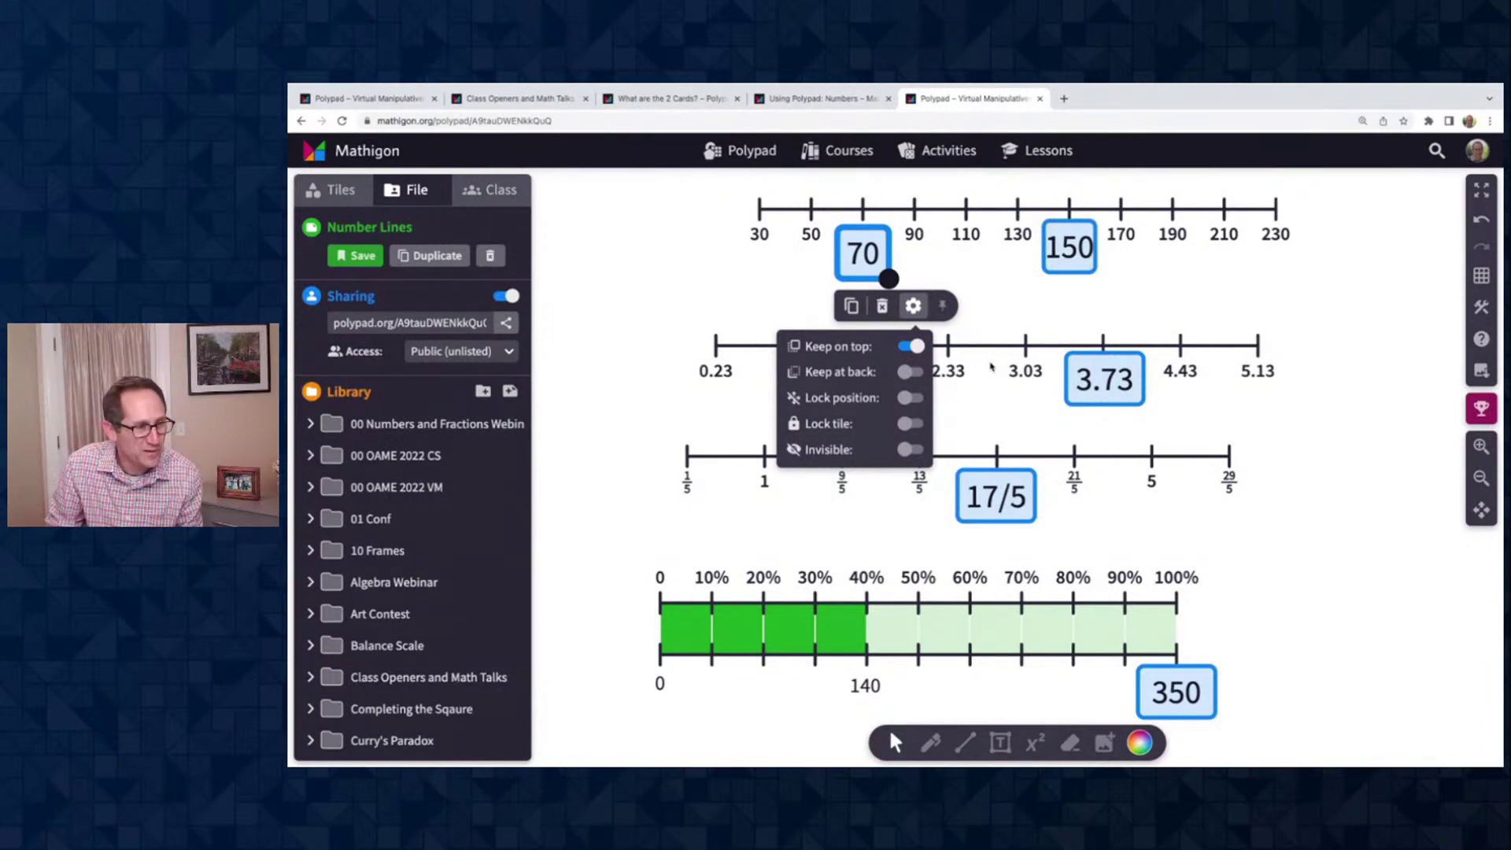
left_click(1301, 473)
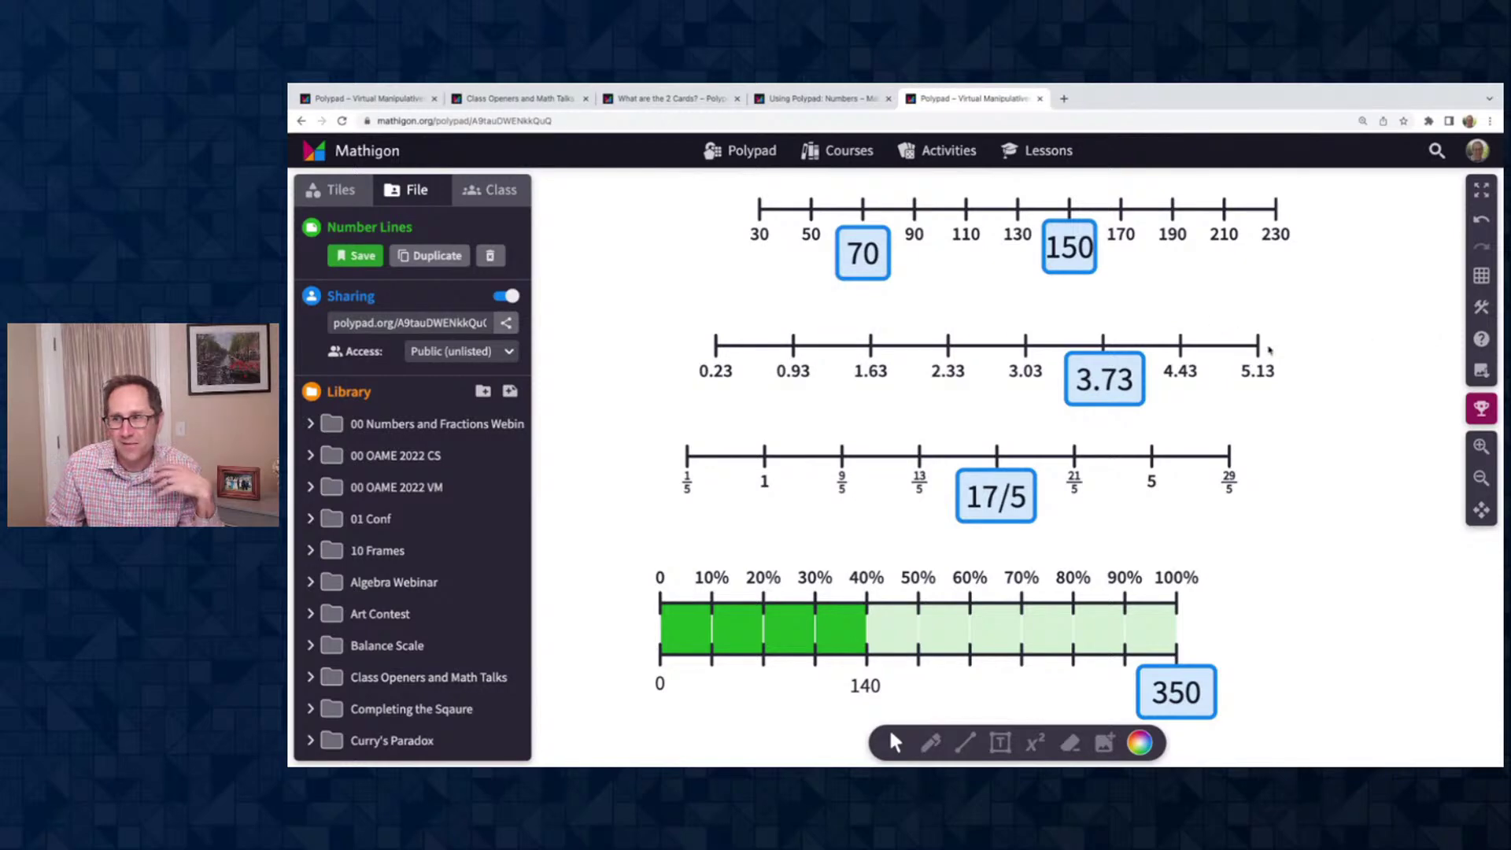
left_click(1480, 338)
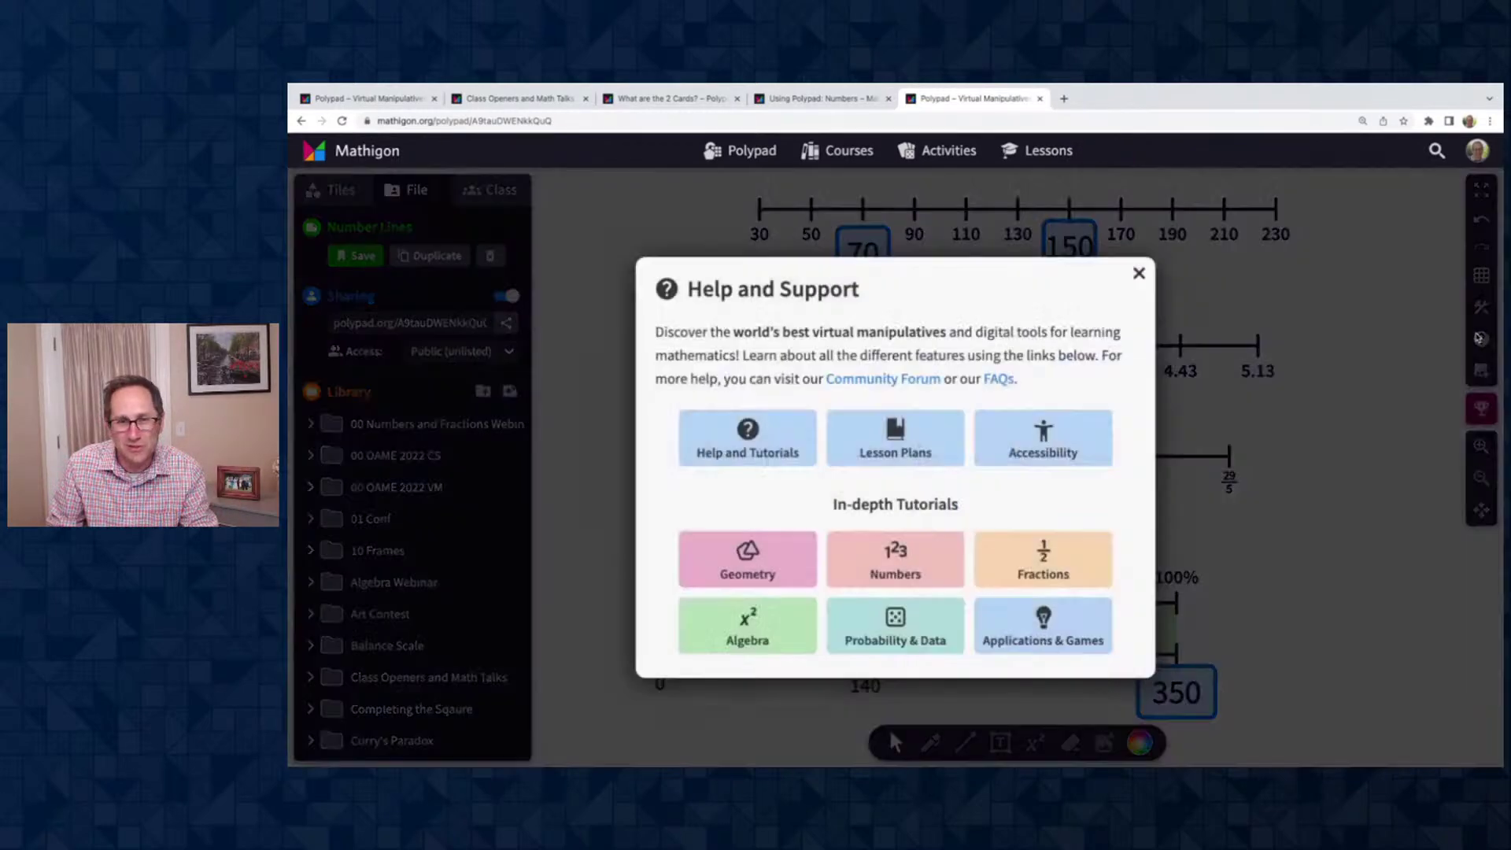
left_click(768, 441)
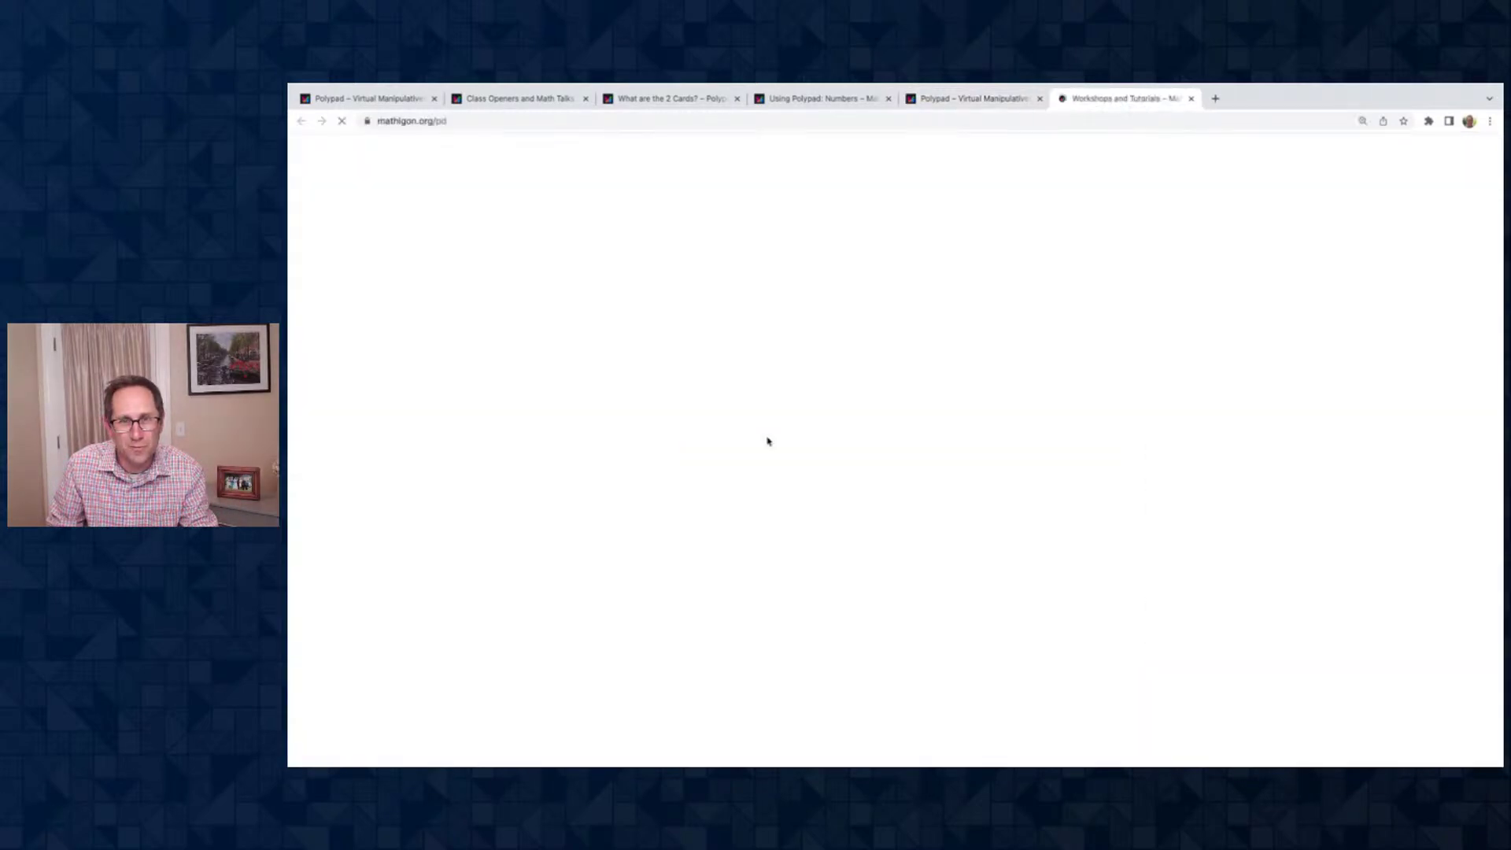
scroll(789, 353, "down", 3)
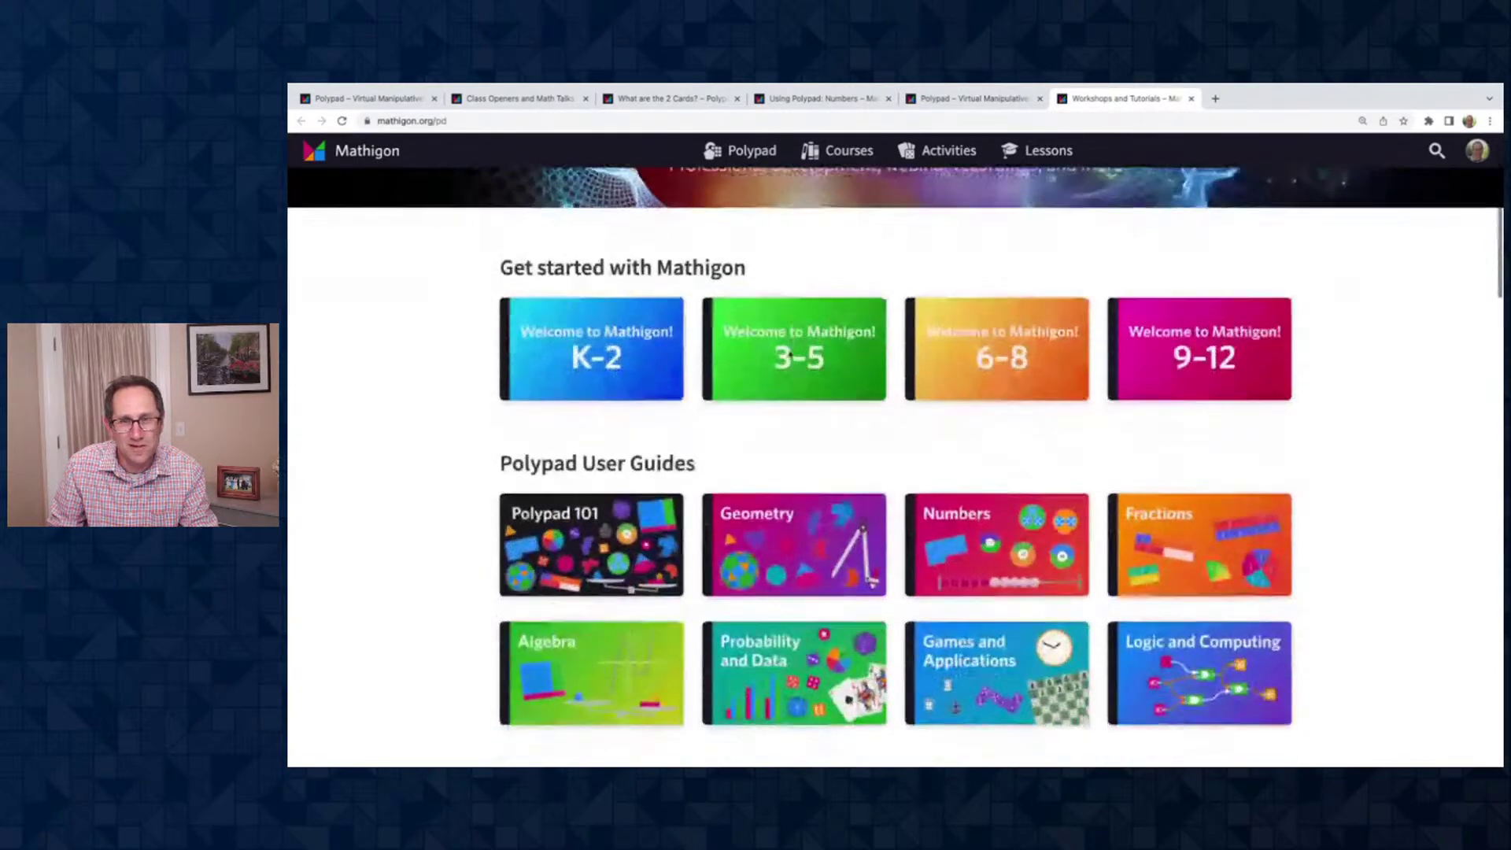
scroll(944, 181, "up", 3)
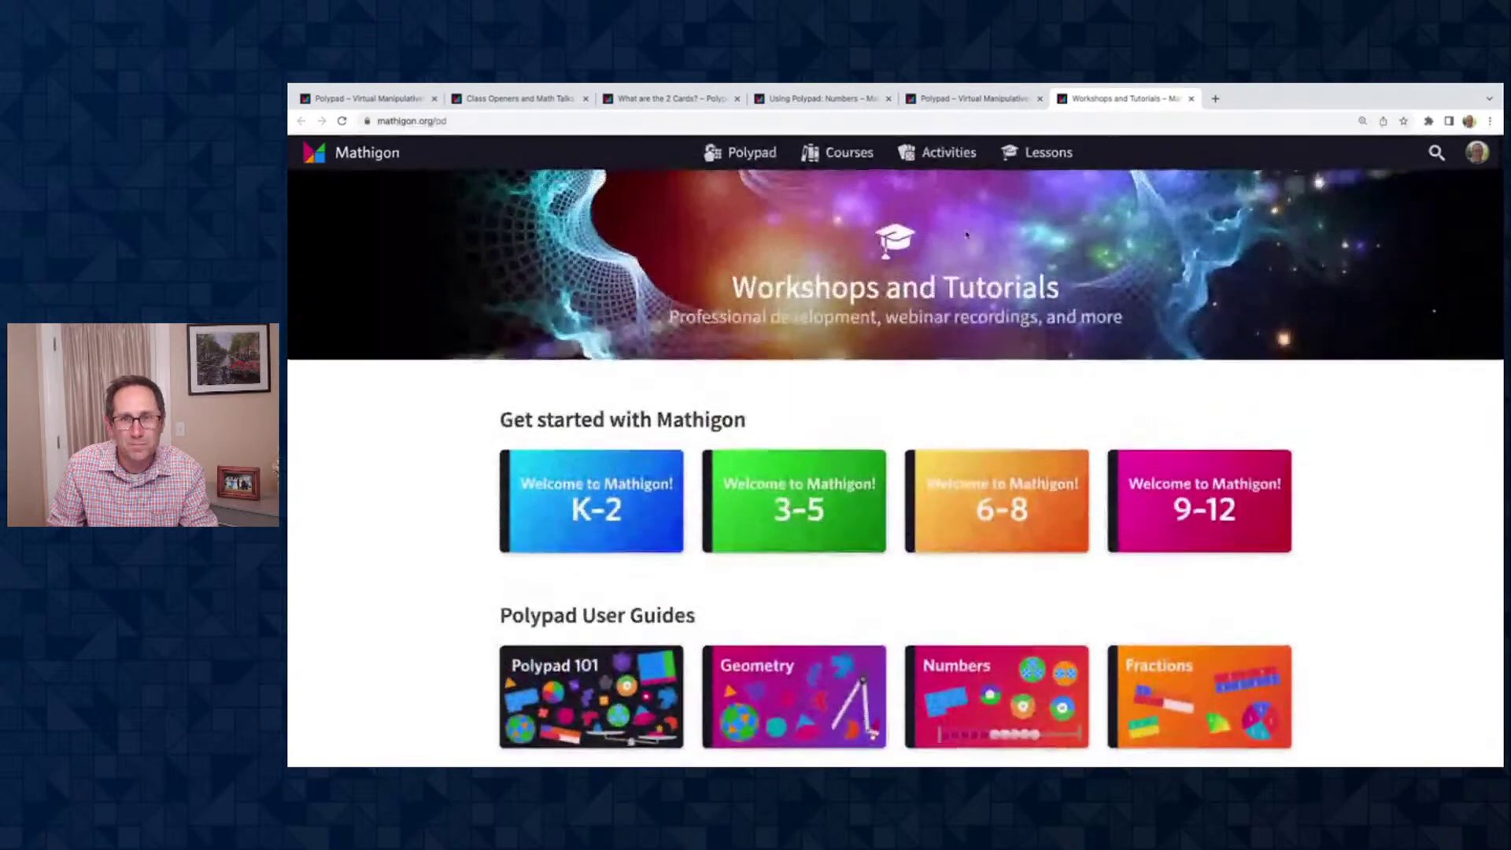
Find Multiplication by Heart among Mathigon's activities and start playing it
left_click(938, 151)
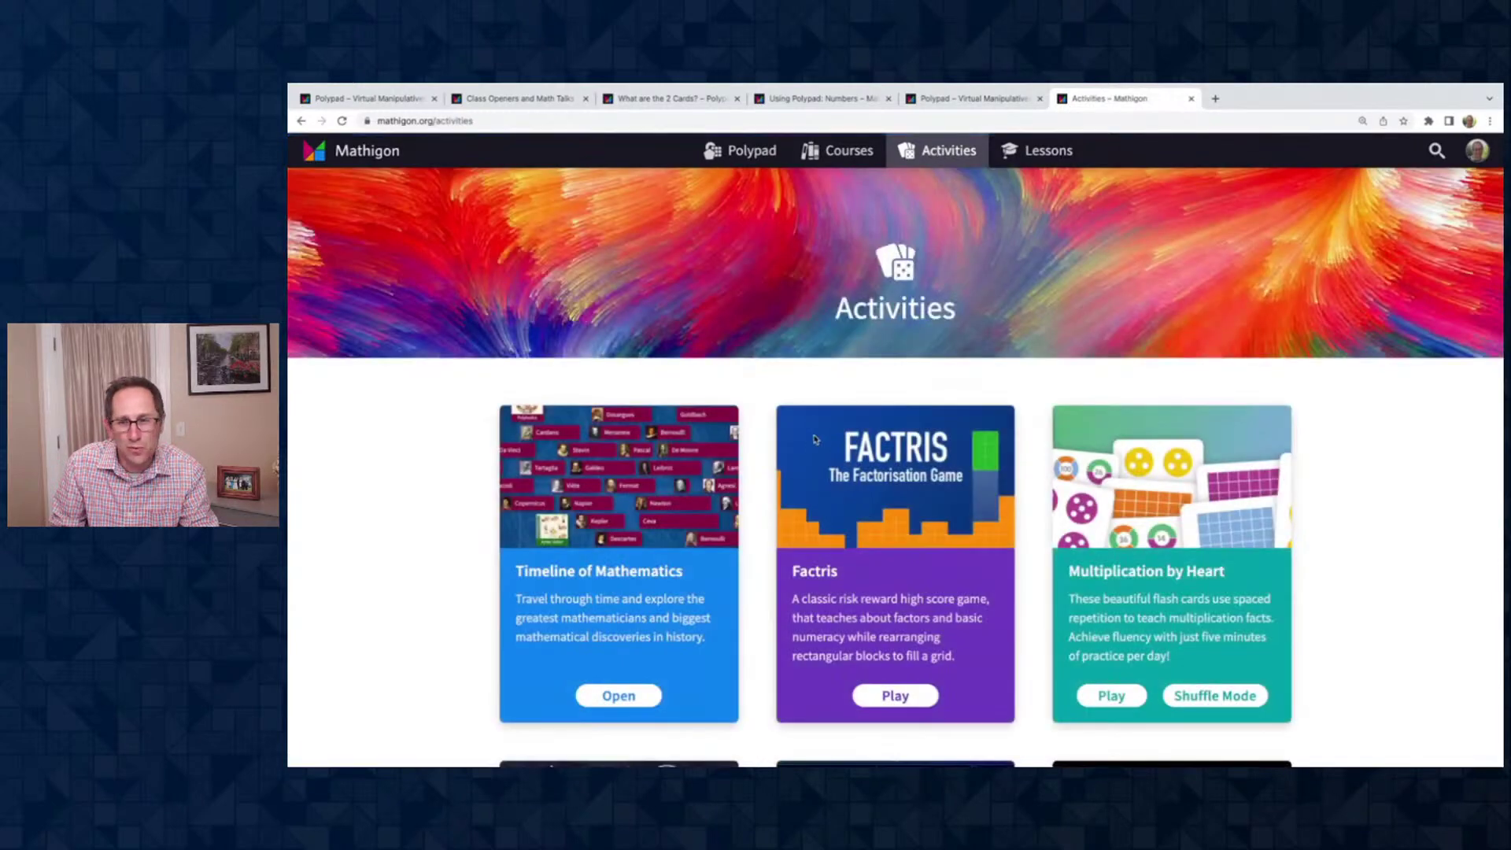
scroll(1362, 438, "down", 2)
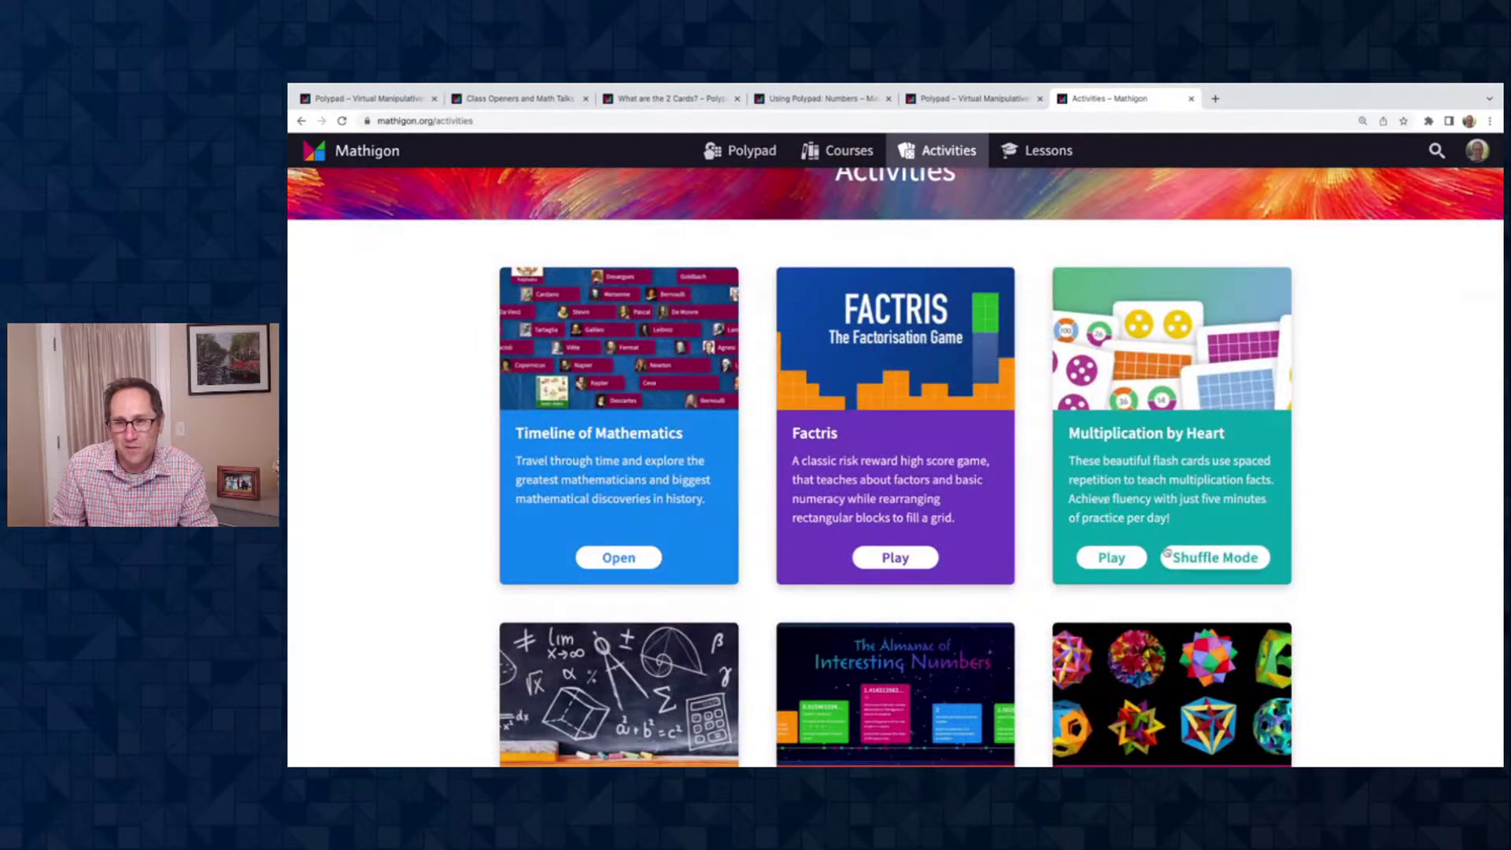
left_click(1113, 558)
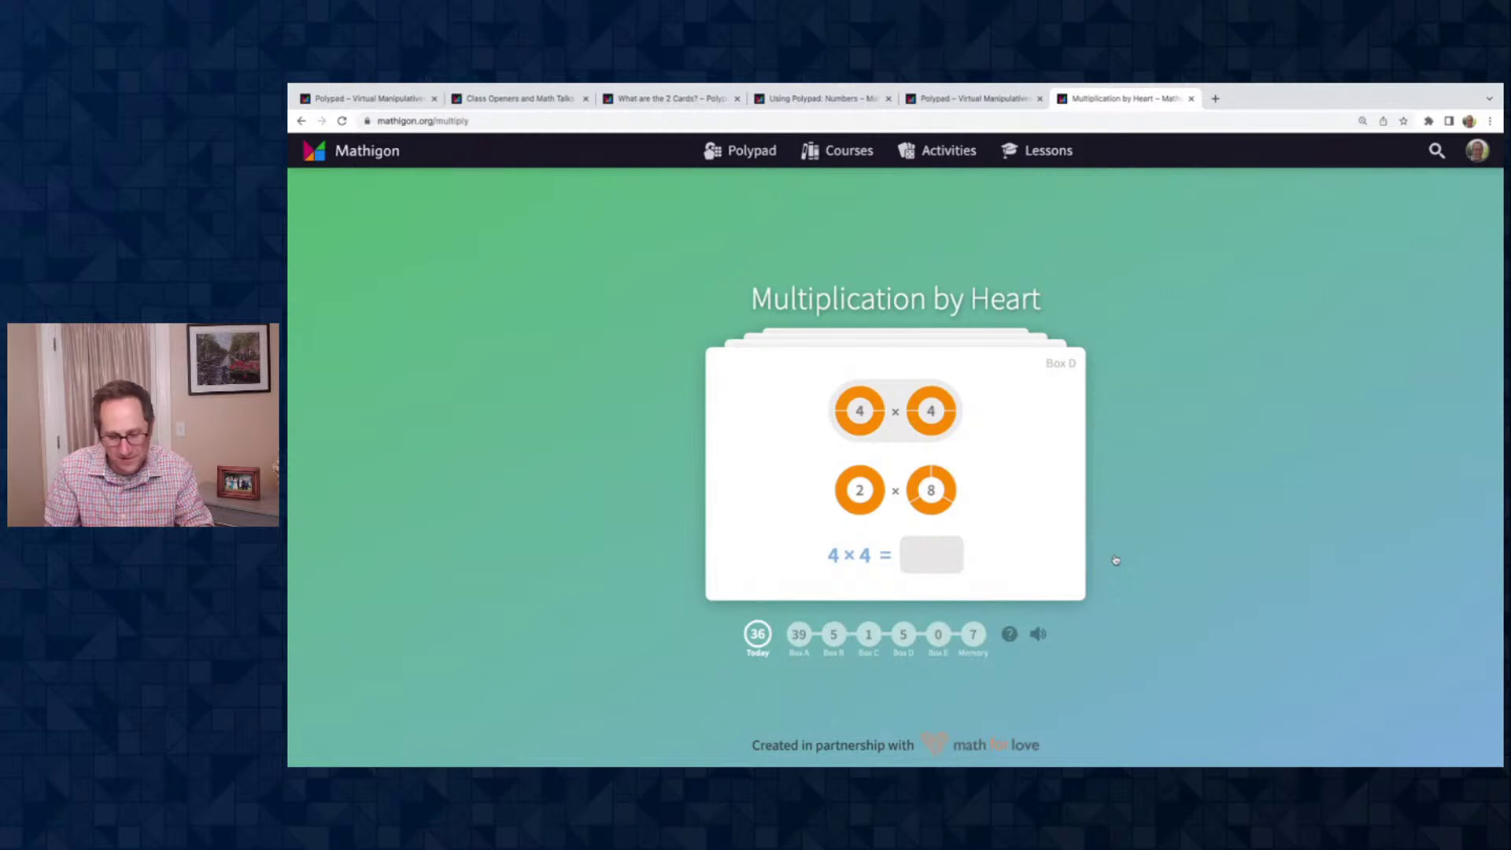
Enlarge the page to 150% and answer the flash cards 4 × 4 with 16, 2 × 2 with 4, and 3 × 5 with 15
key("ctrl+plus")
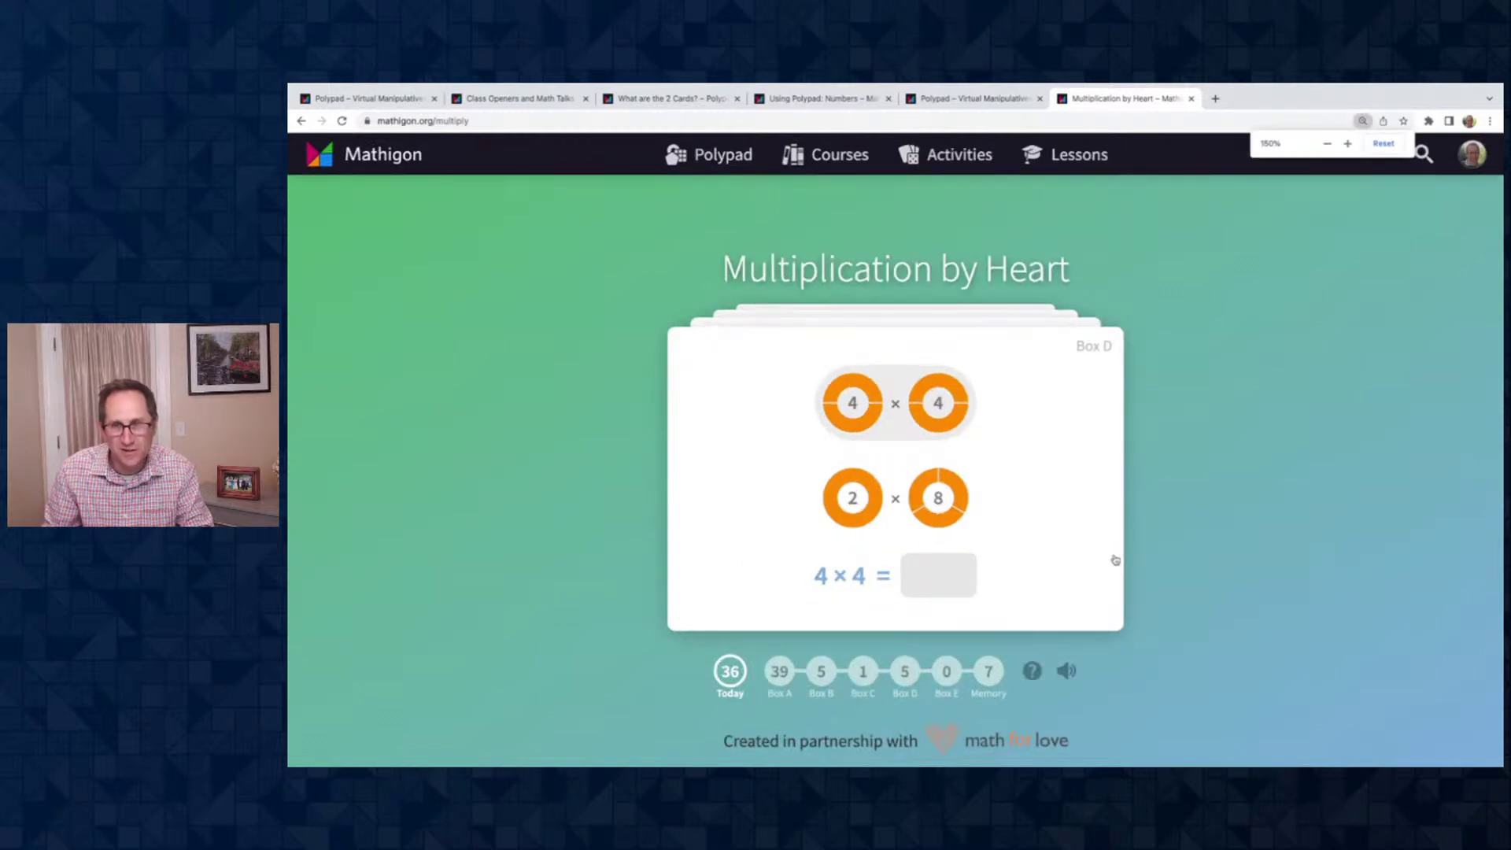
type("16")
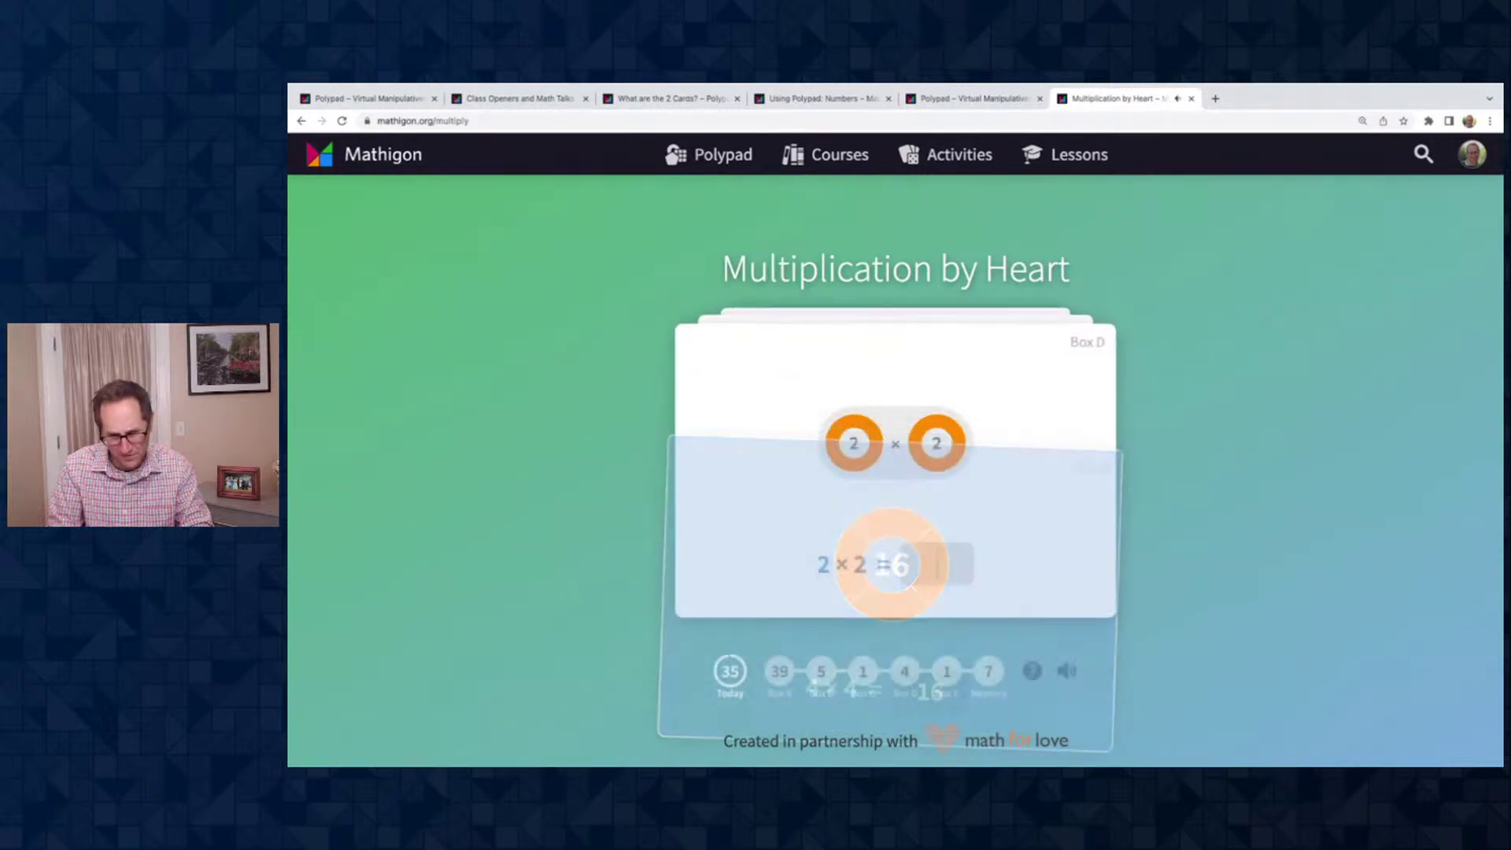
type("4")
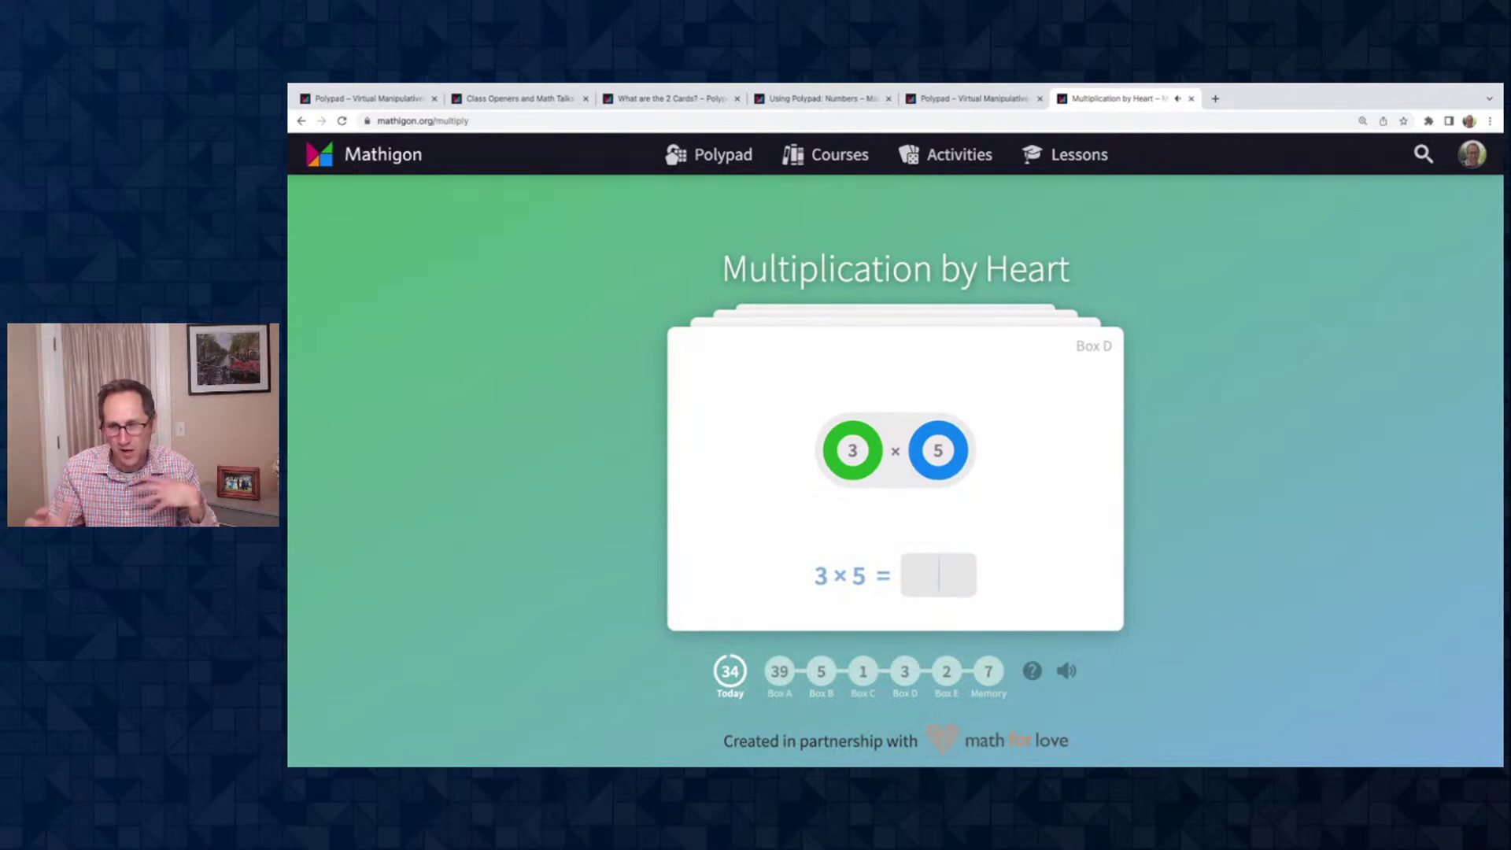
type("15")
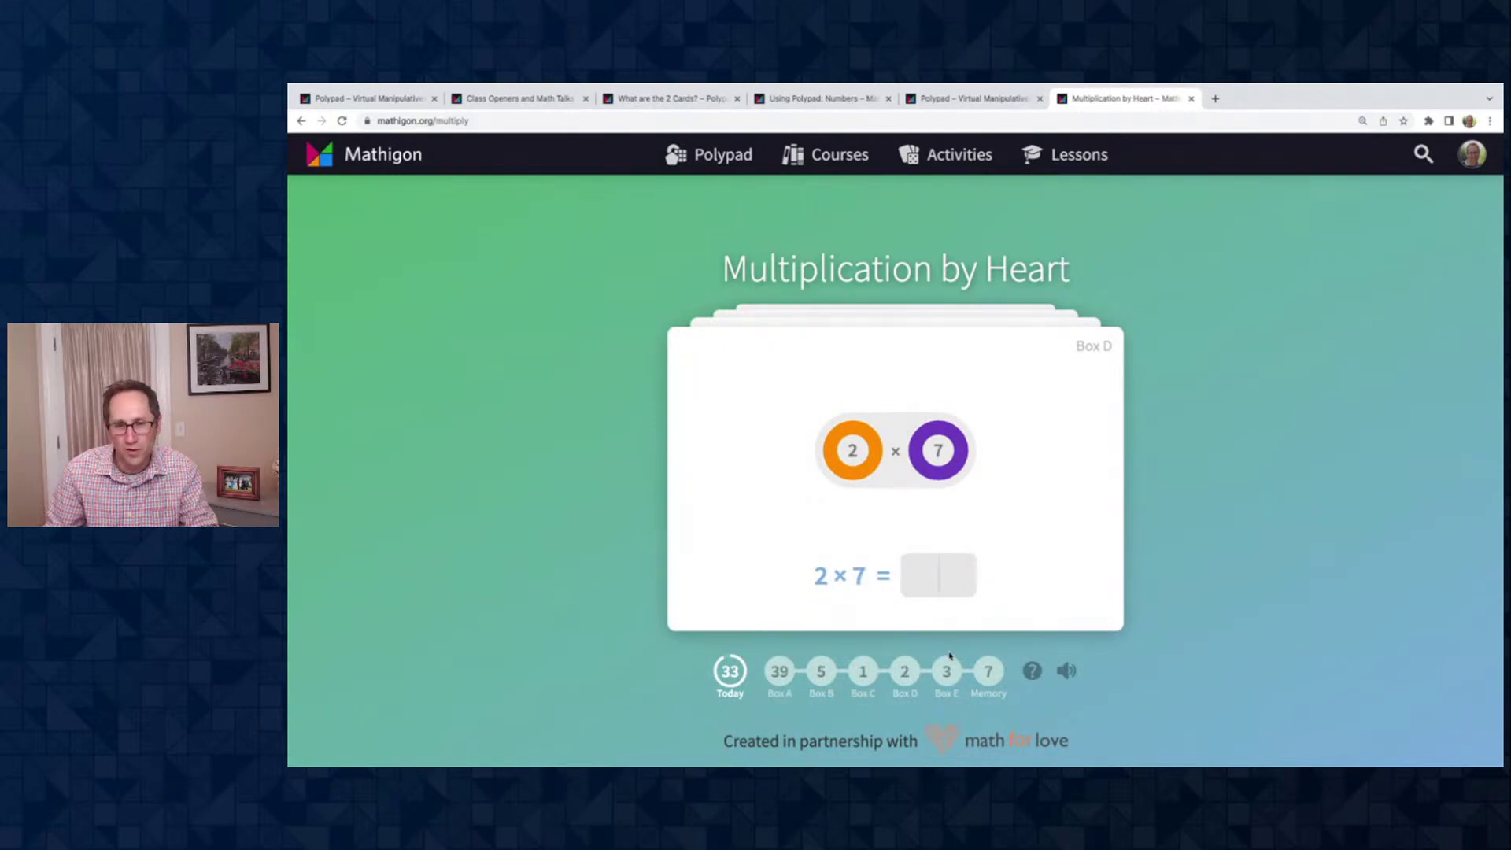
Open the settings and instructions for Multiplication by Heart and review the spaced repetition explanation and deck options
left_click(1033, 675)
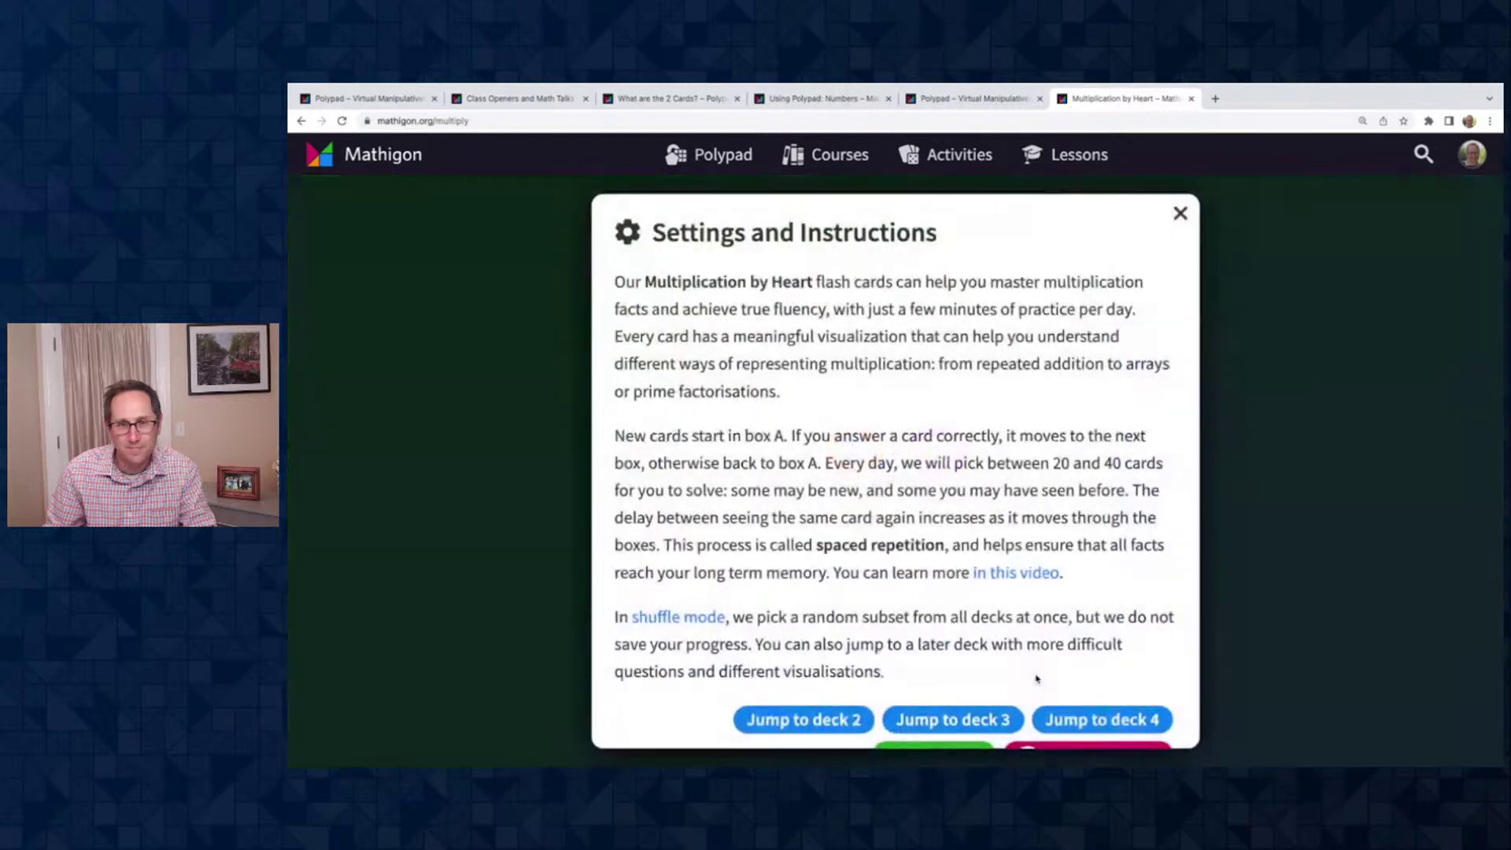
scroll(928, 487, "down", 1)
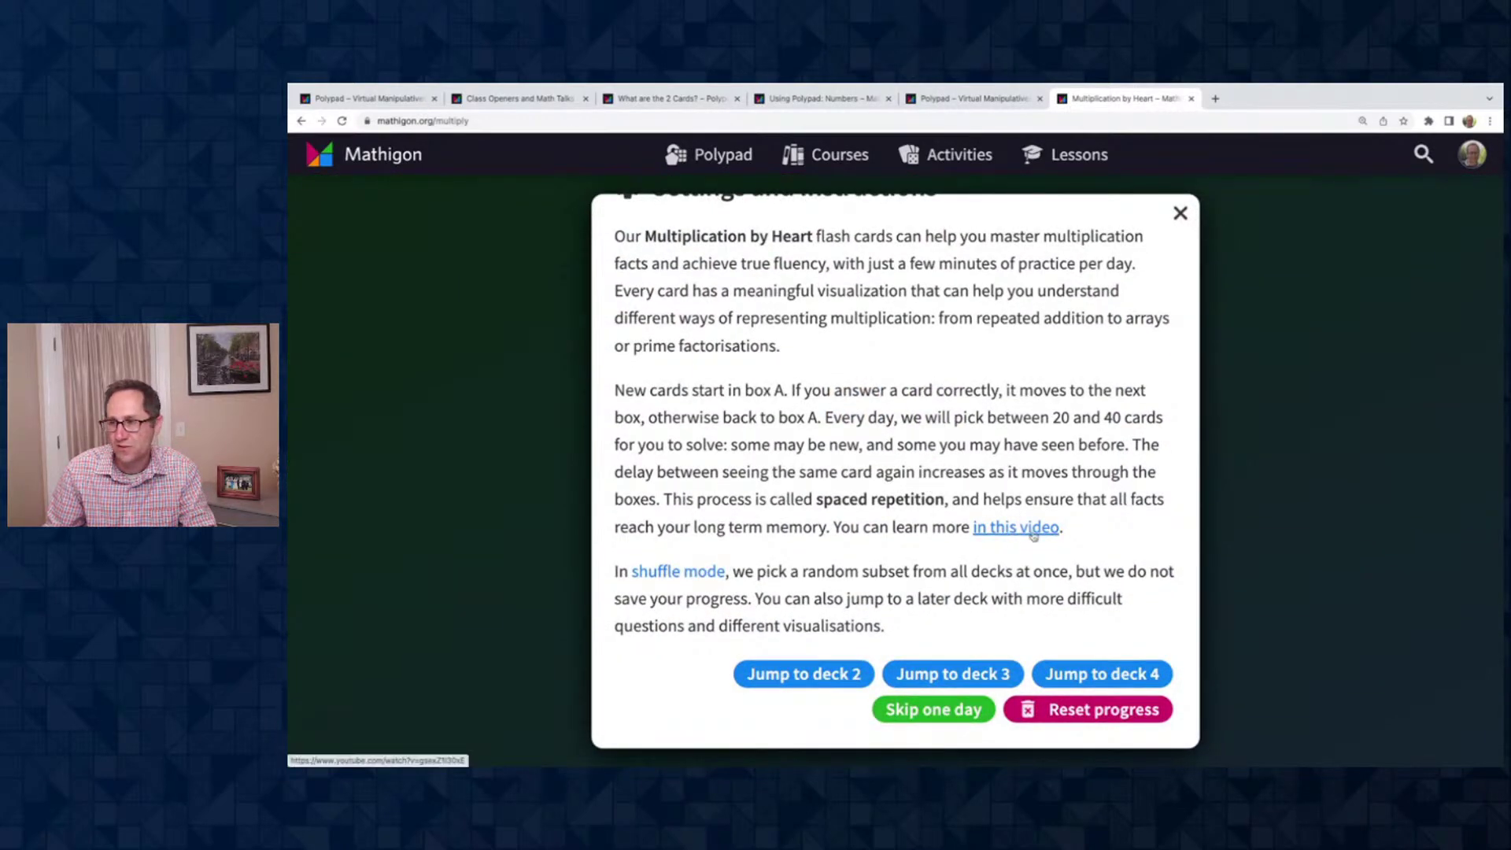
scroll(1033, 533, "up", 1)
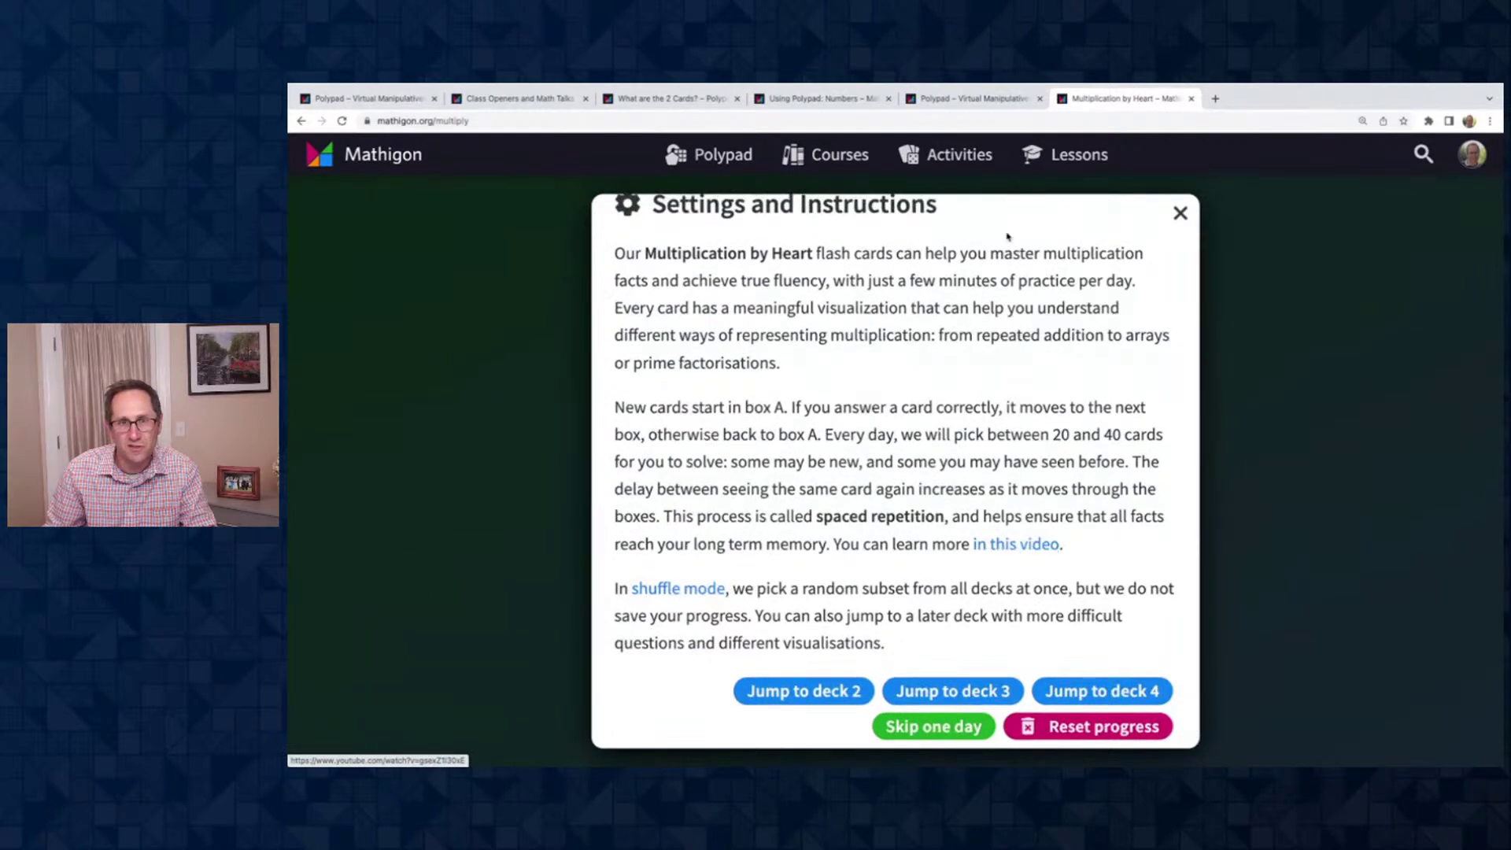
Open Help and Tutorials from the Number Lines Polypad's help window and find the Multiplication by Heart short video tutorial
left_click(956, 101)
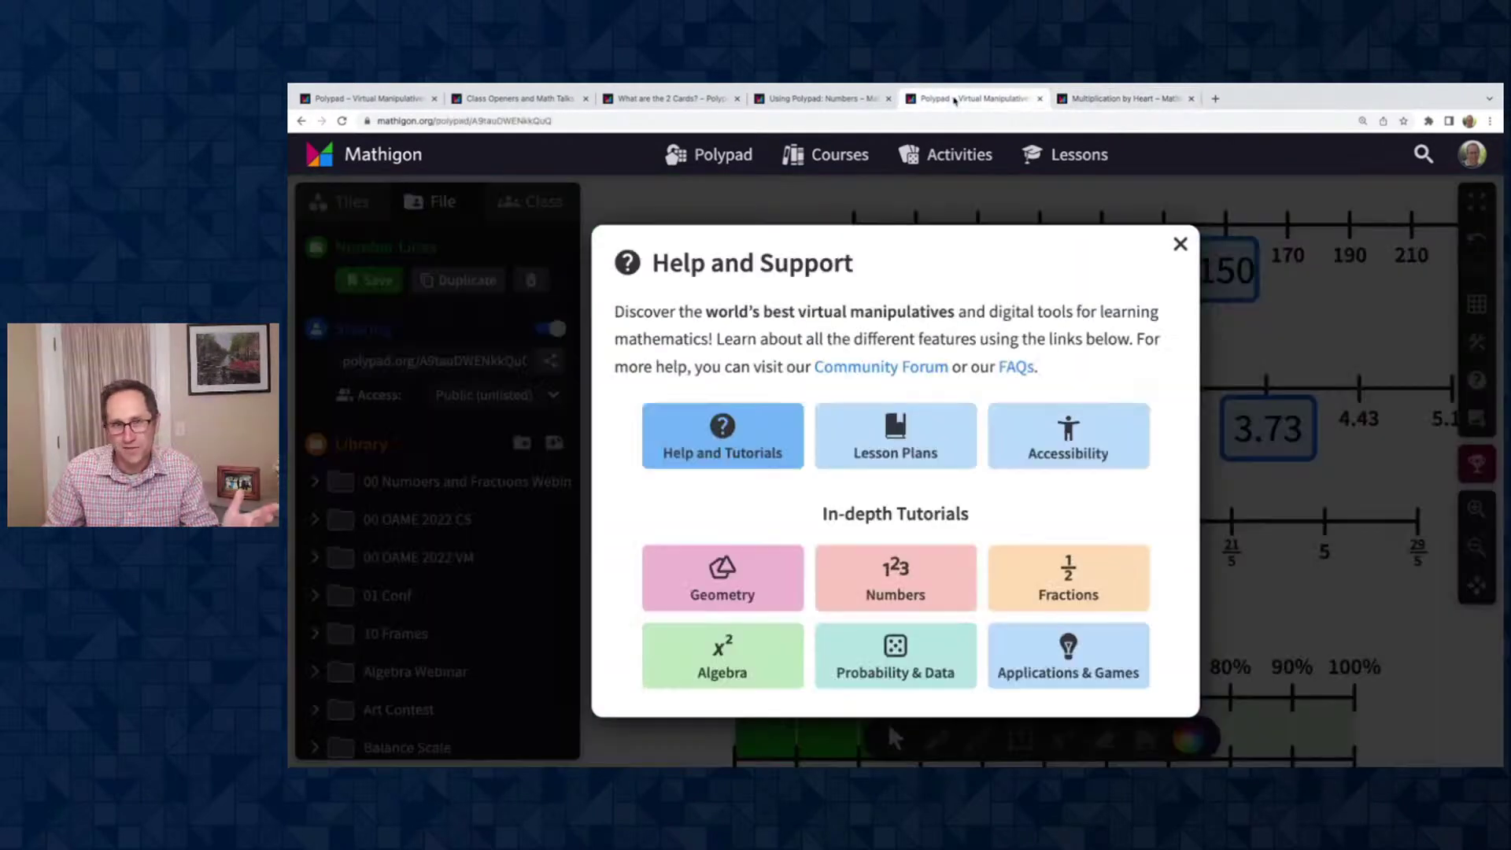
left_click(724, 462)
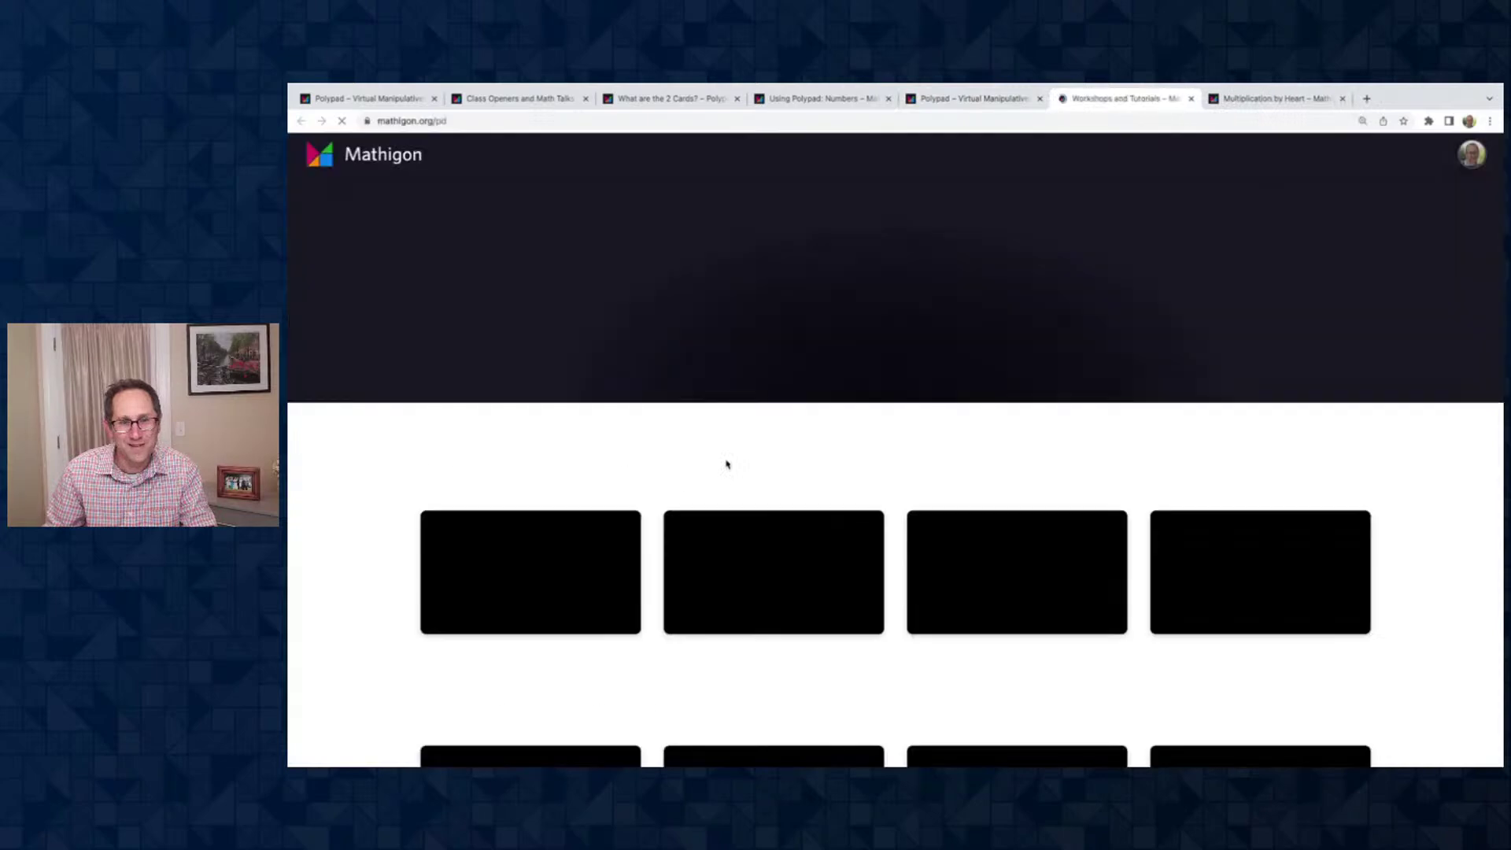
scroll(667, 471, "down", 3)
scroll(667, 471, "down", 15)
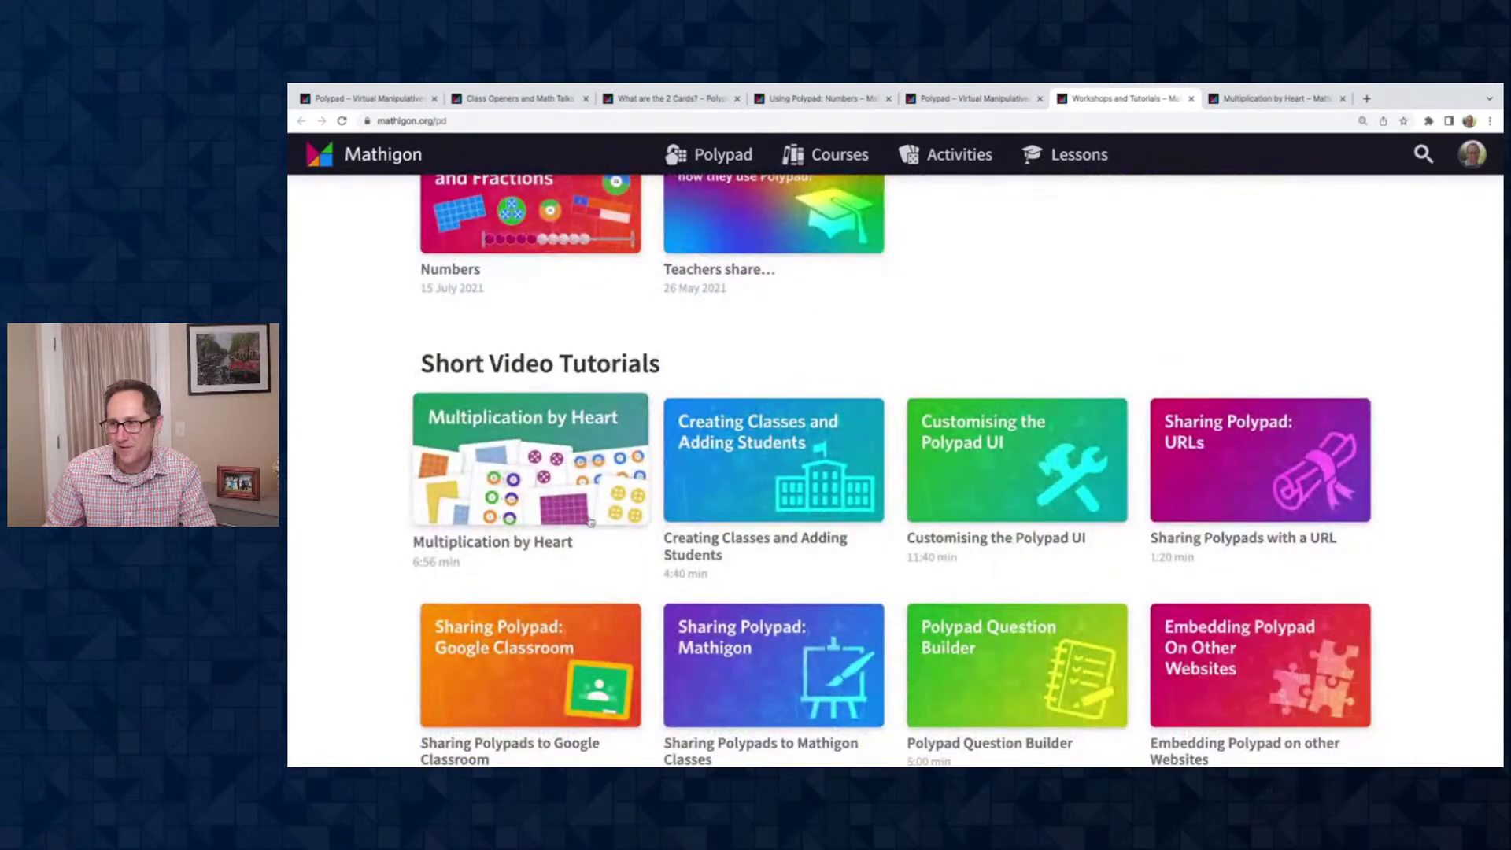
Return to Multiplication by Heart, close its instructions, and look over Mathigon's Activities page
left_click(1252, 104)
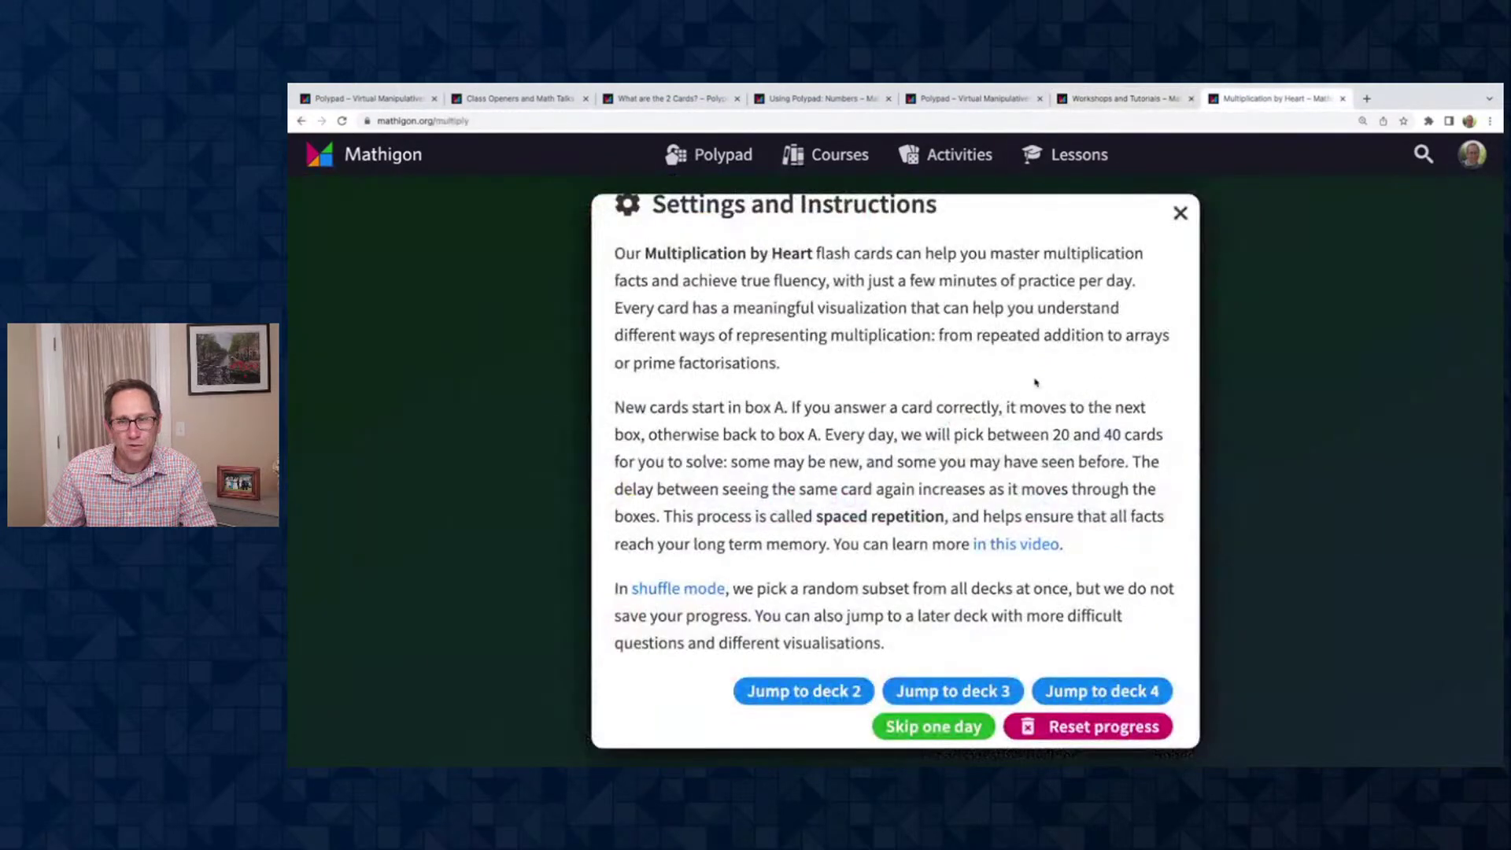
left_click(1180, 210)
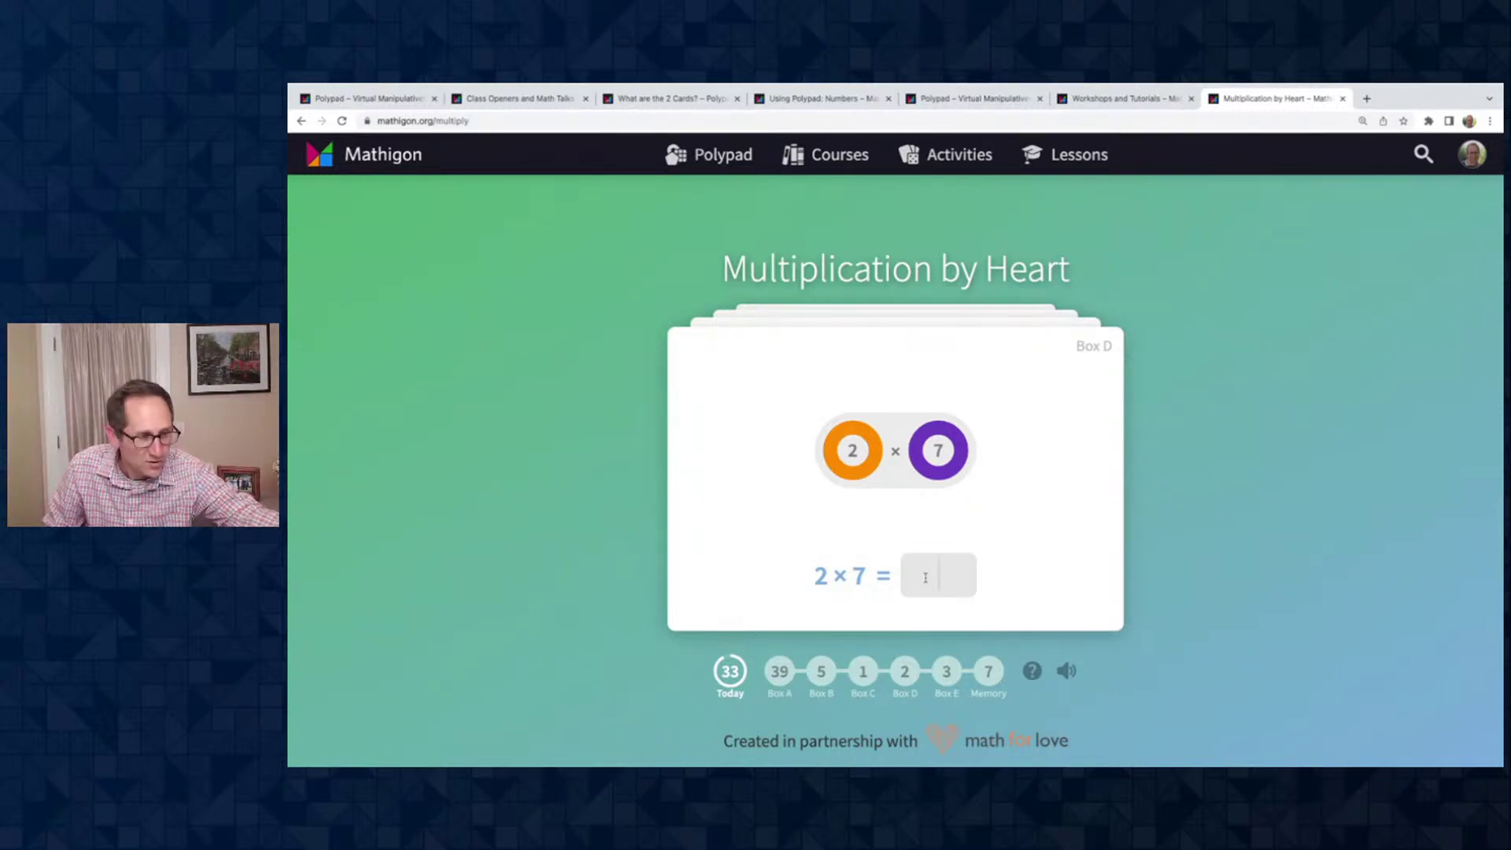
left_click(955, 156)
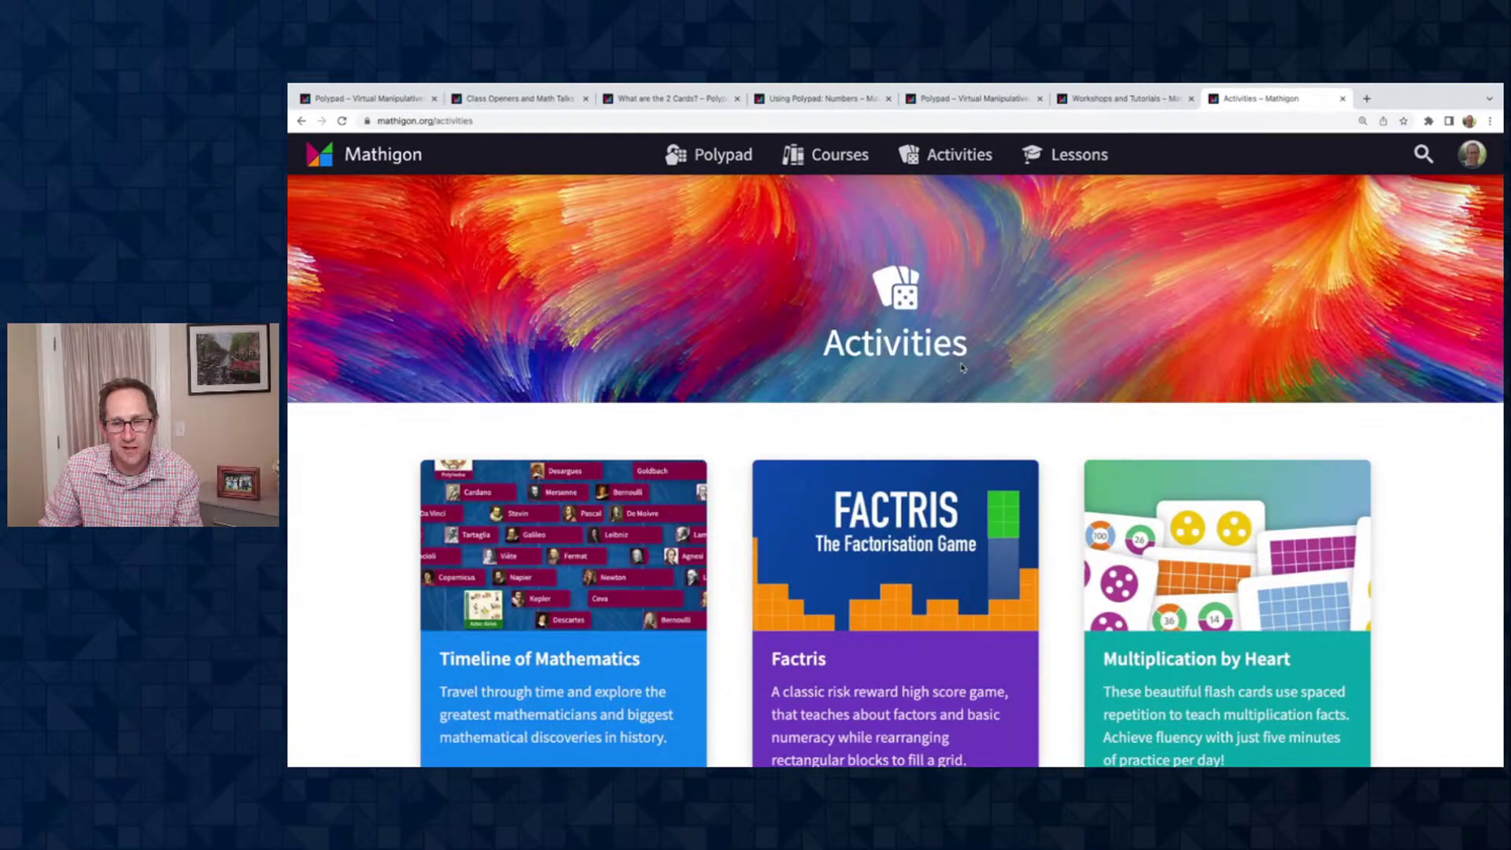
scroll(961, 368, "down", 3)
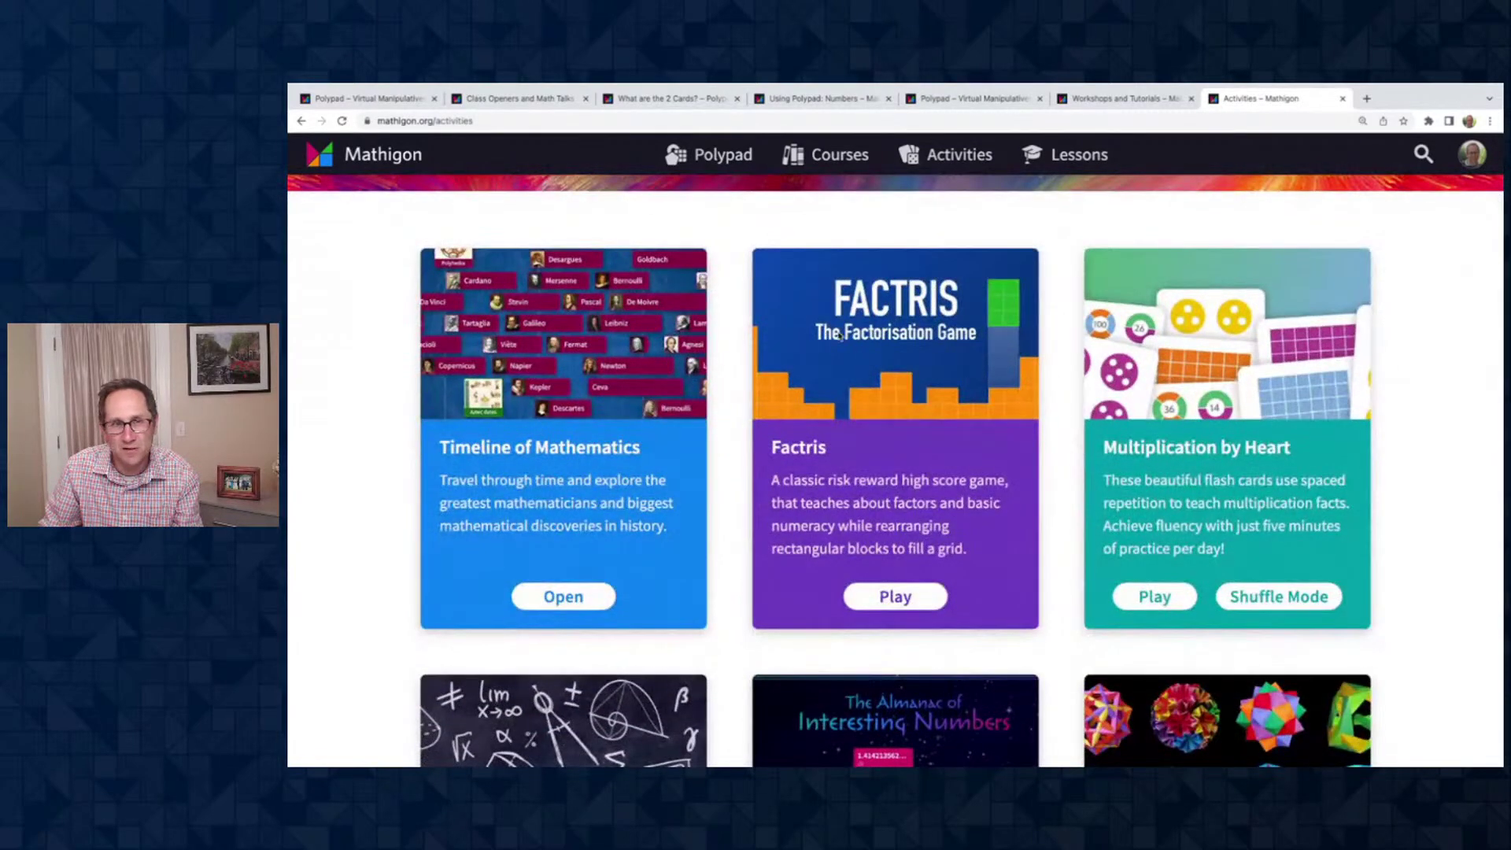
scroll(839, 334, "up", 3)
Start a blank Polypad and open the Polypad Art Contest page from it
left_click(722, 160)
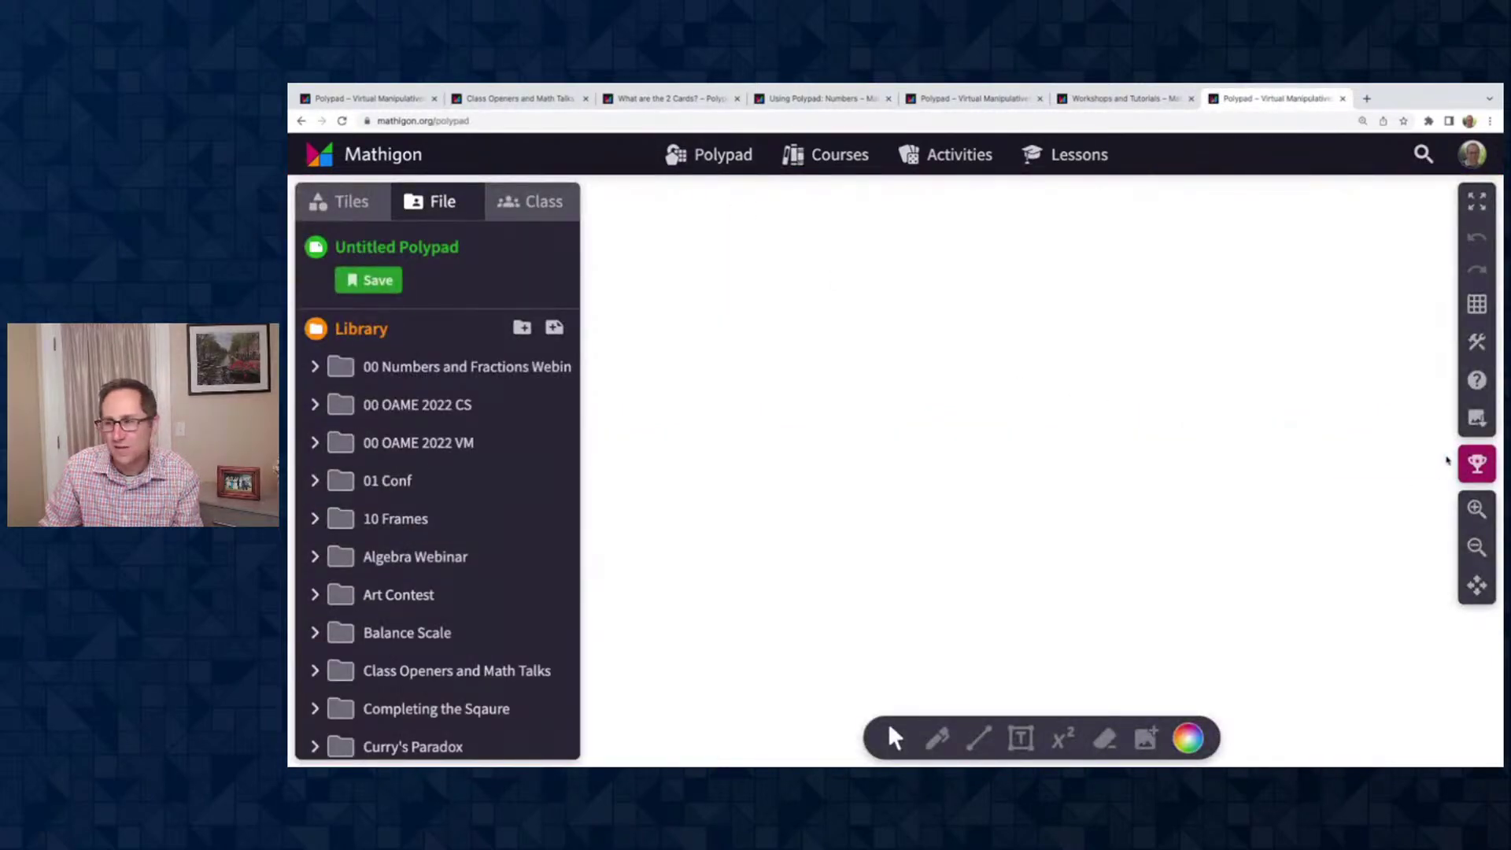
left_click(1476, 463)
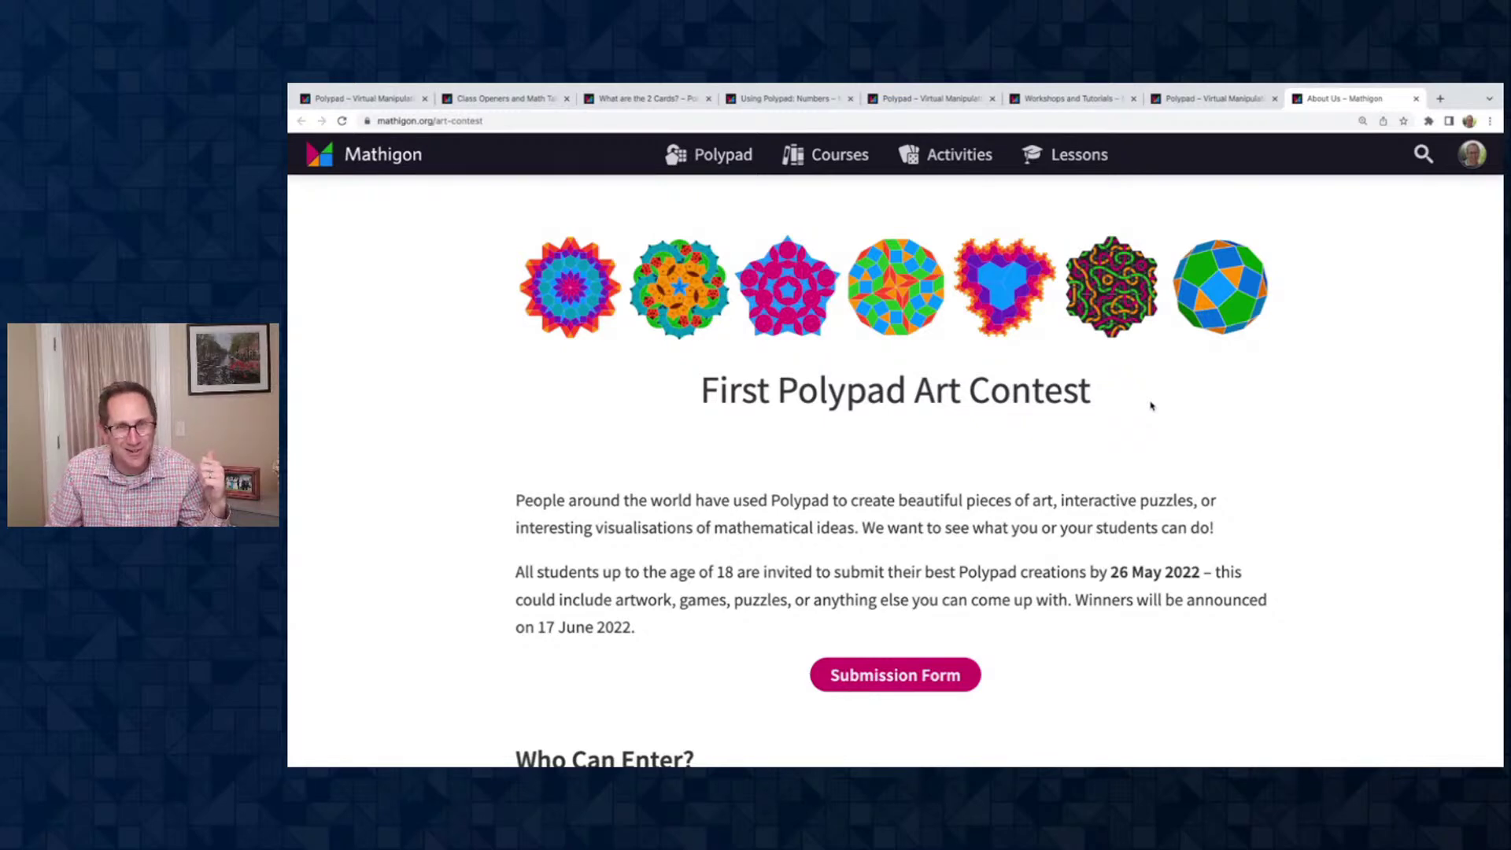
Go back to the Workshops and Tutorials page and review the list of Polypad Webinars
left_click(926, 99)
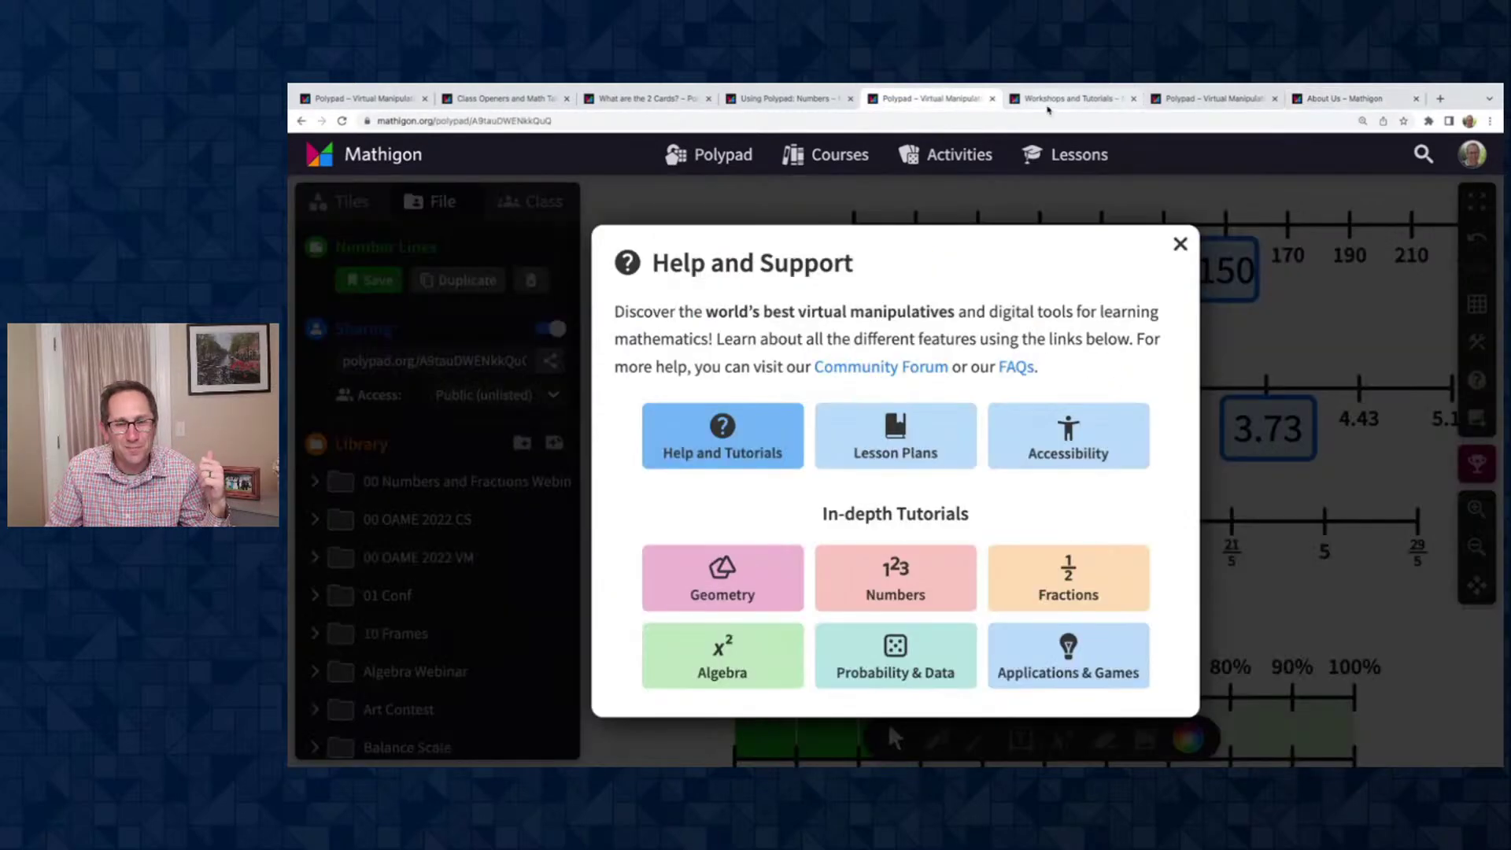
left_click(1048, 108)
scroll(924, 391, "up", 10)
scroll(925, 393, "up", 4)
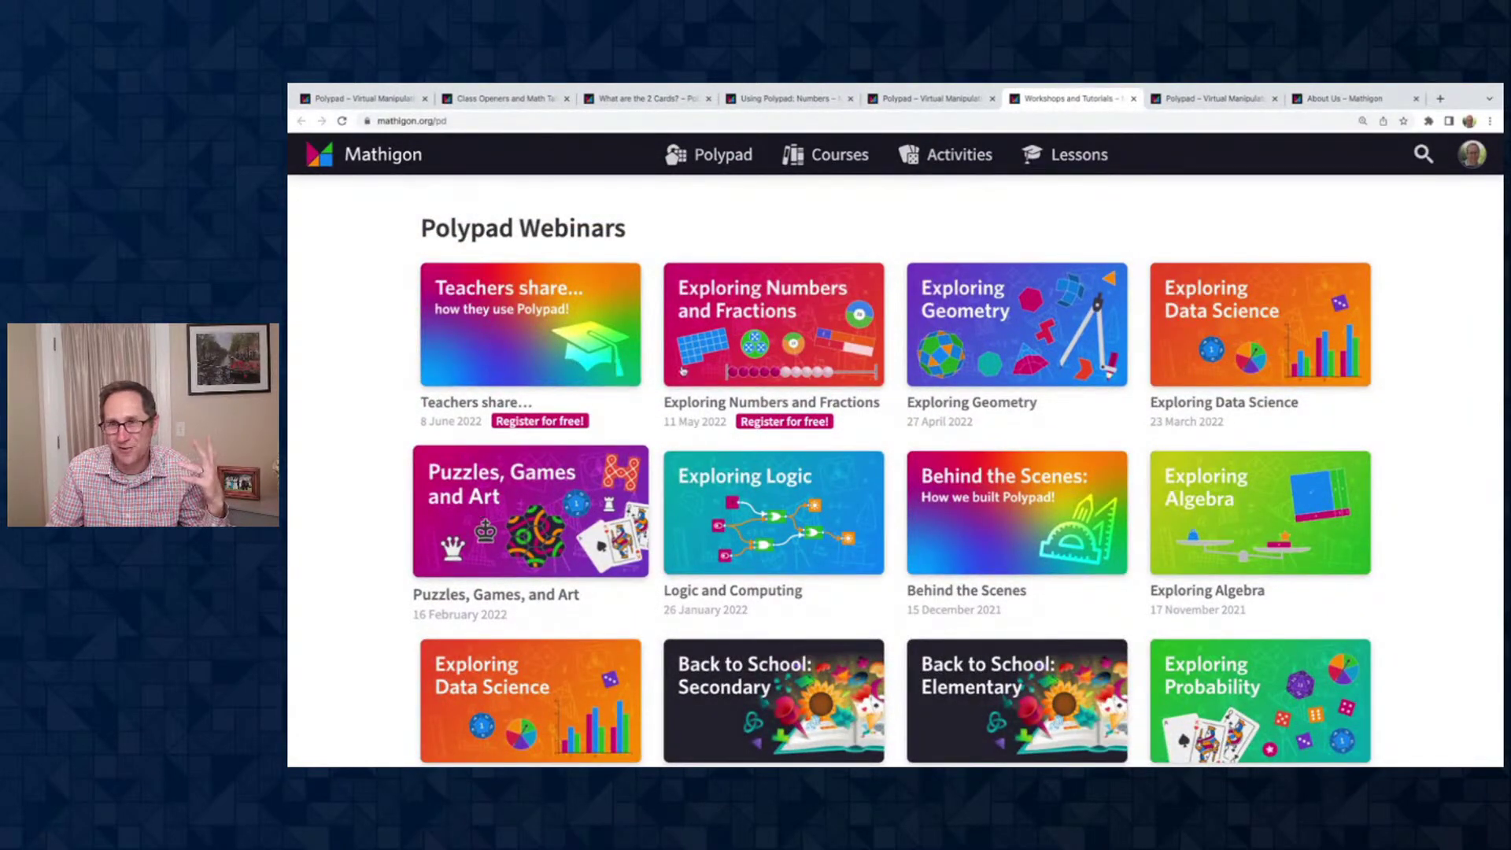
Return to the First Polypad Art Contest page and read its entry deadline and eligibility details
left_click(1212, 98)
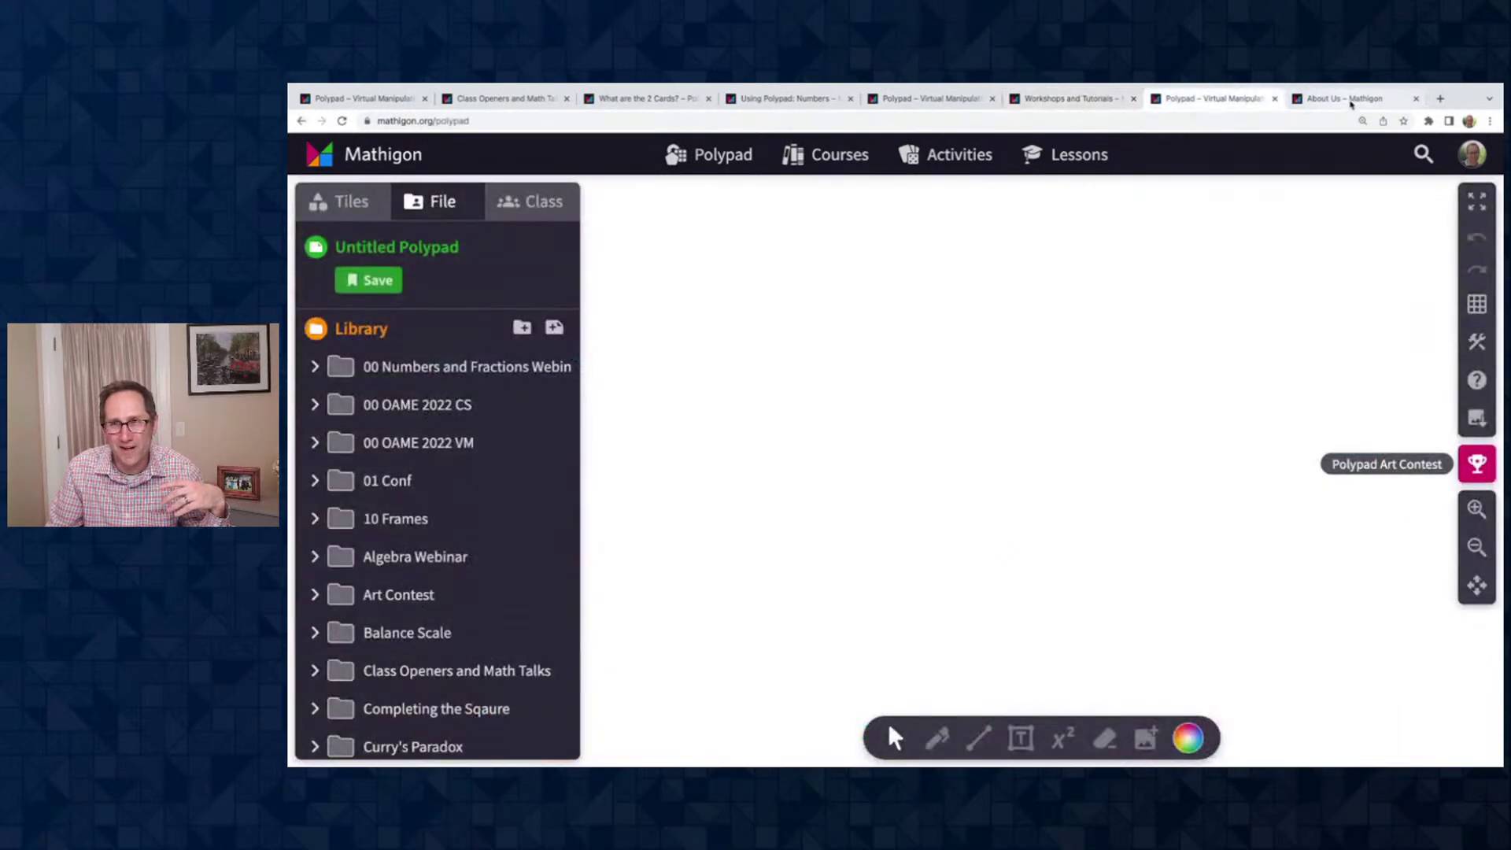
left_click(1350, 102)
scroll(1138, 324, "down", 3)
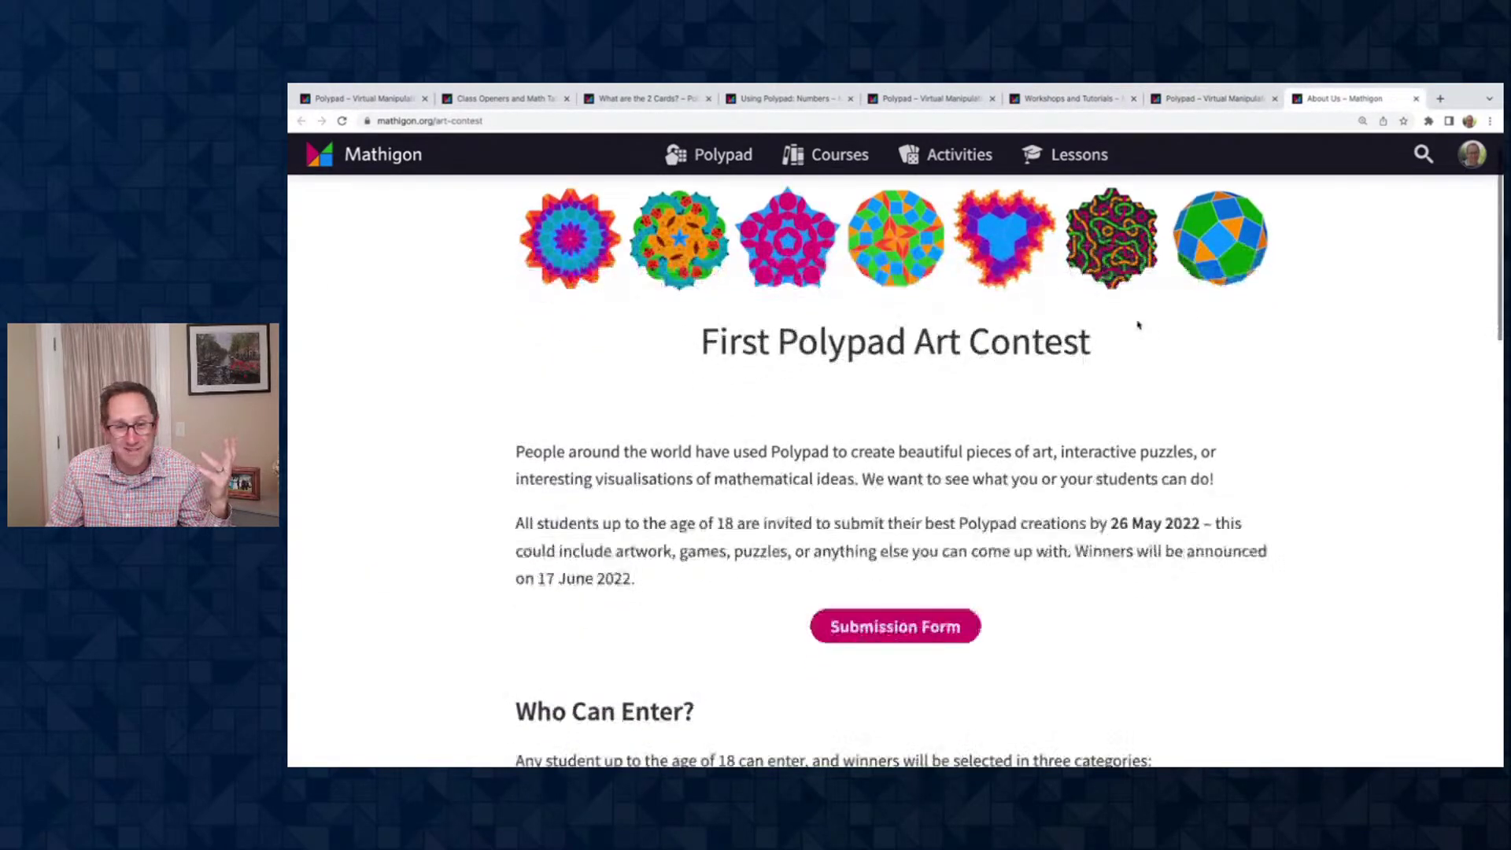
scroll(1137, 324, "up", 1)
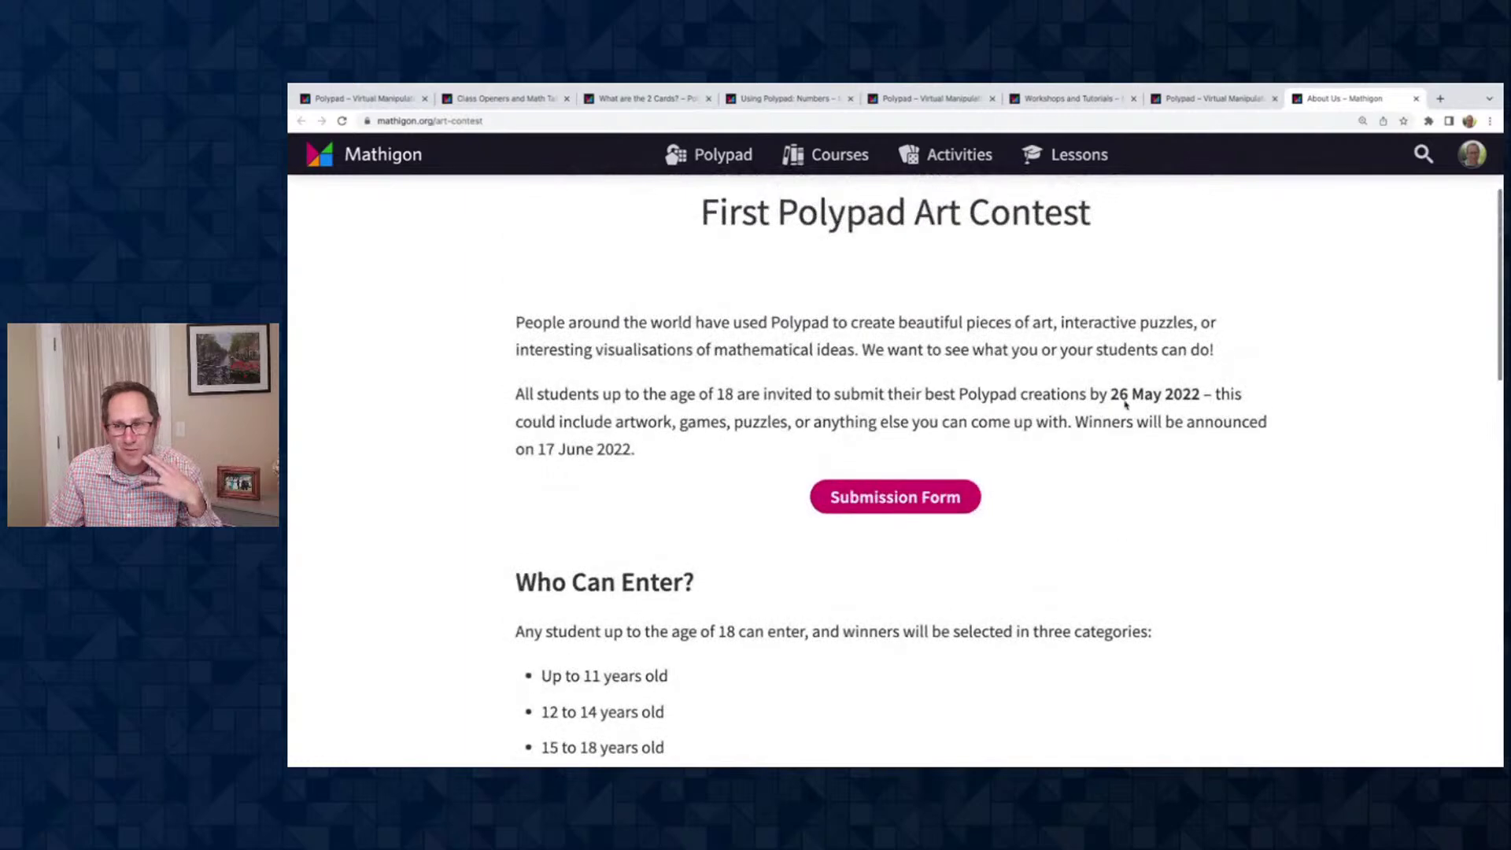
scroll(1121, 406, "up", 3)
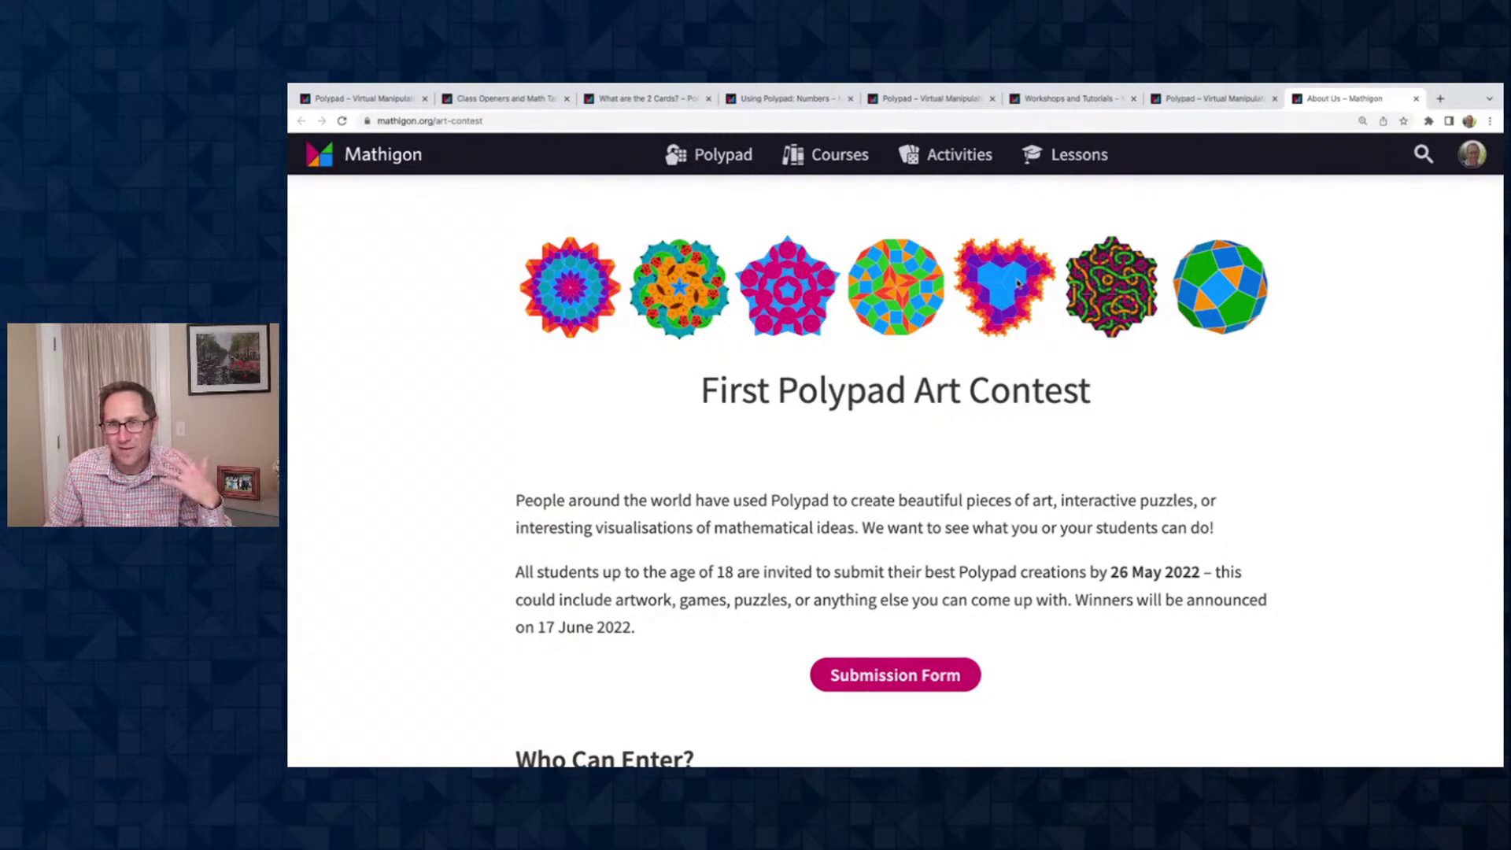
Search Mathigon's lessons for "end" and open the End of Year Activities 2022 lesson plan
left_click(1078, 154)
left_click(494, 478)
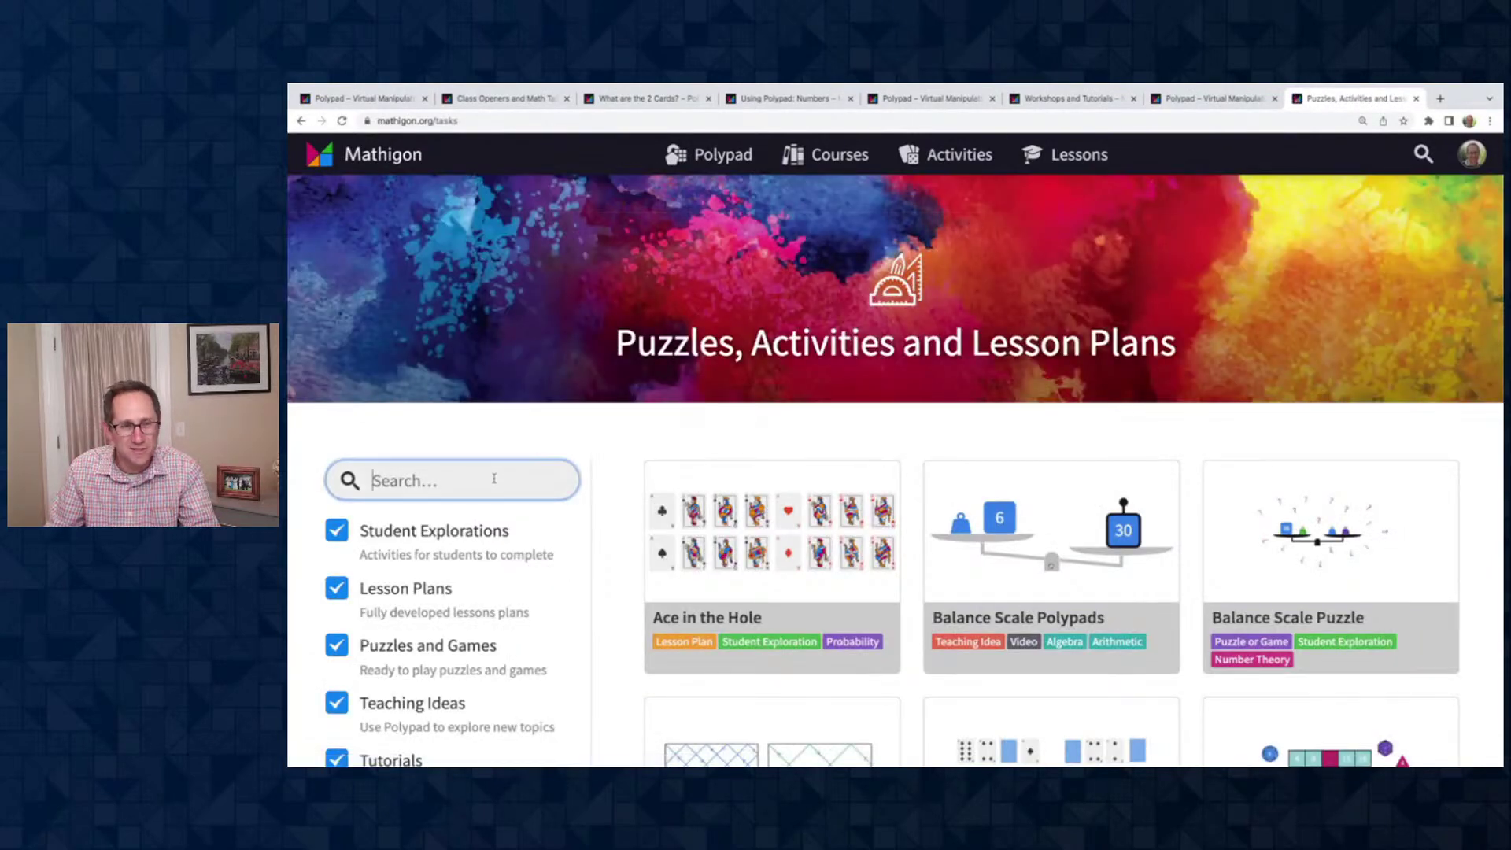
type("end")
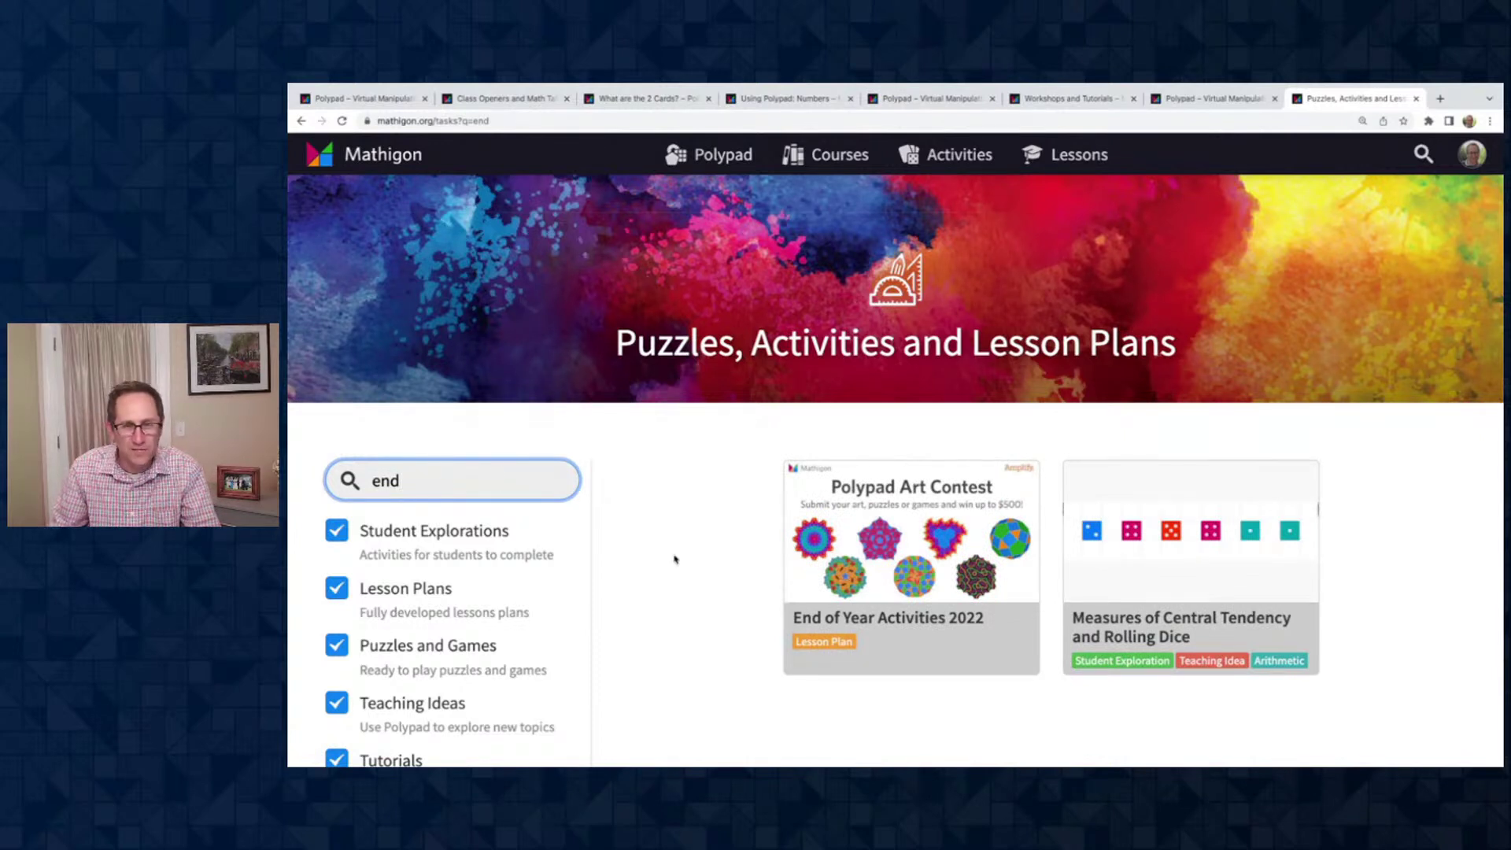
left_click(839, 560)
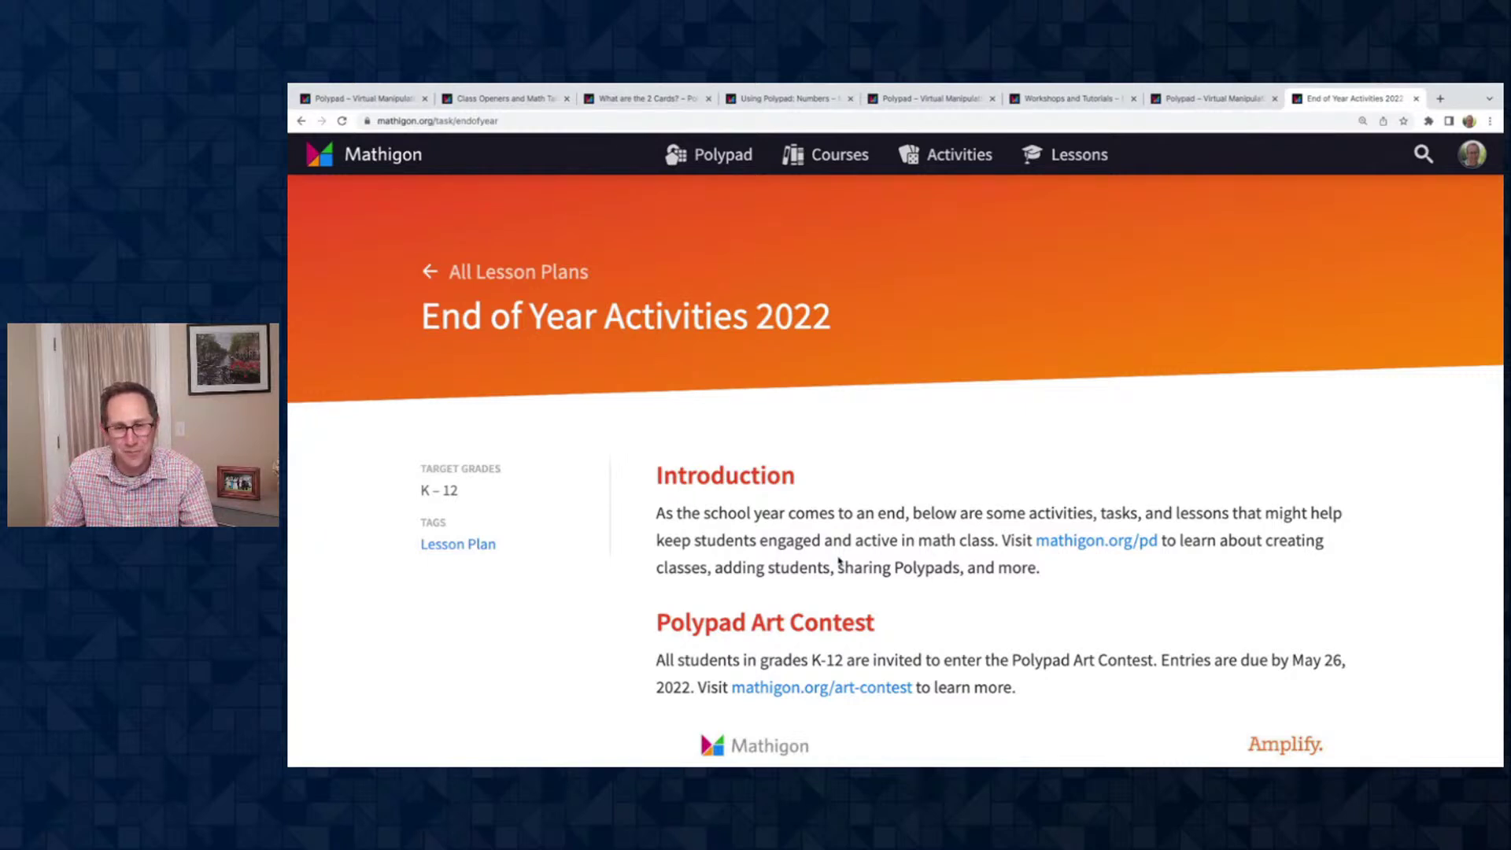
Examine the End of Year Activities 2022 page, from the art contest and scavenger hunt through puzzles, tasks, art explorations and Mathigon activities
scroll(839, 561, "down", 3)
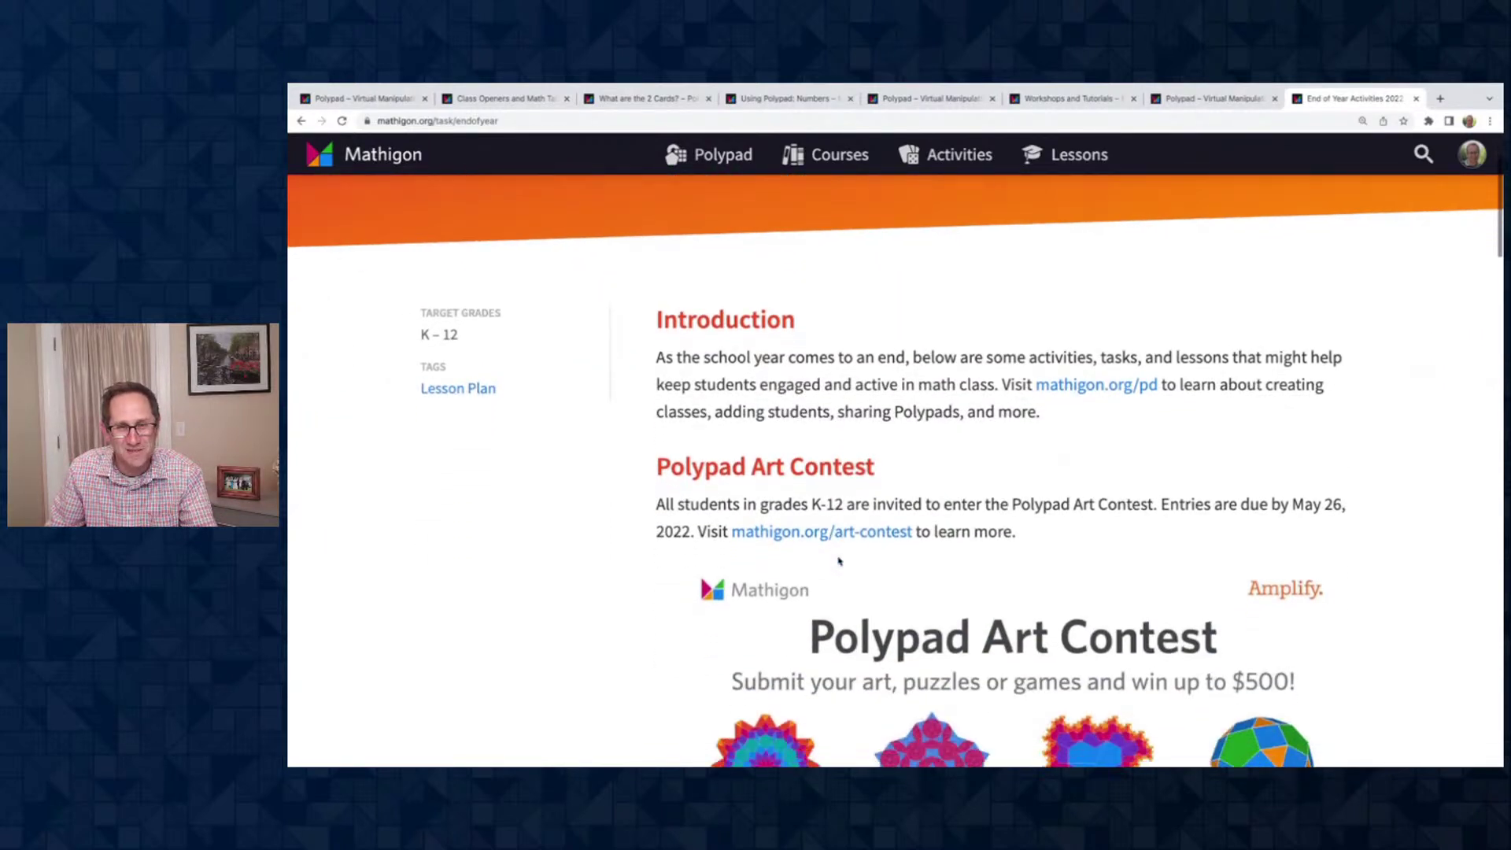
scroll(839, 561, "down", 3)
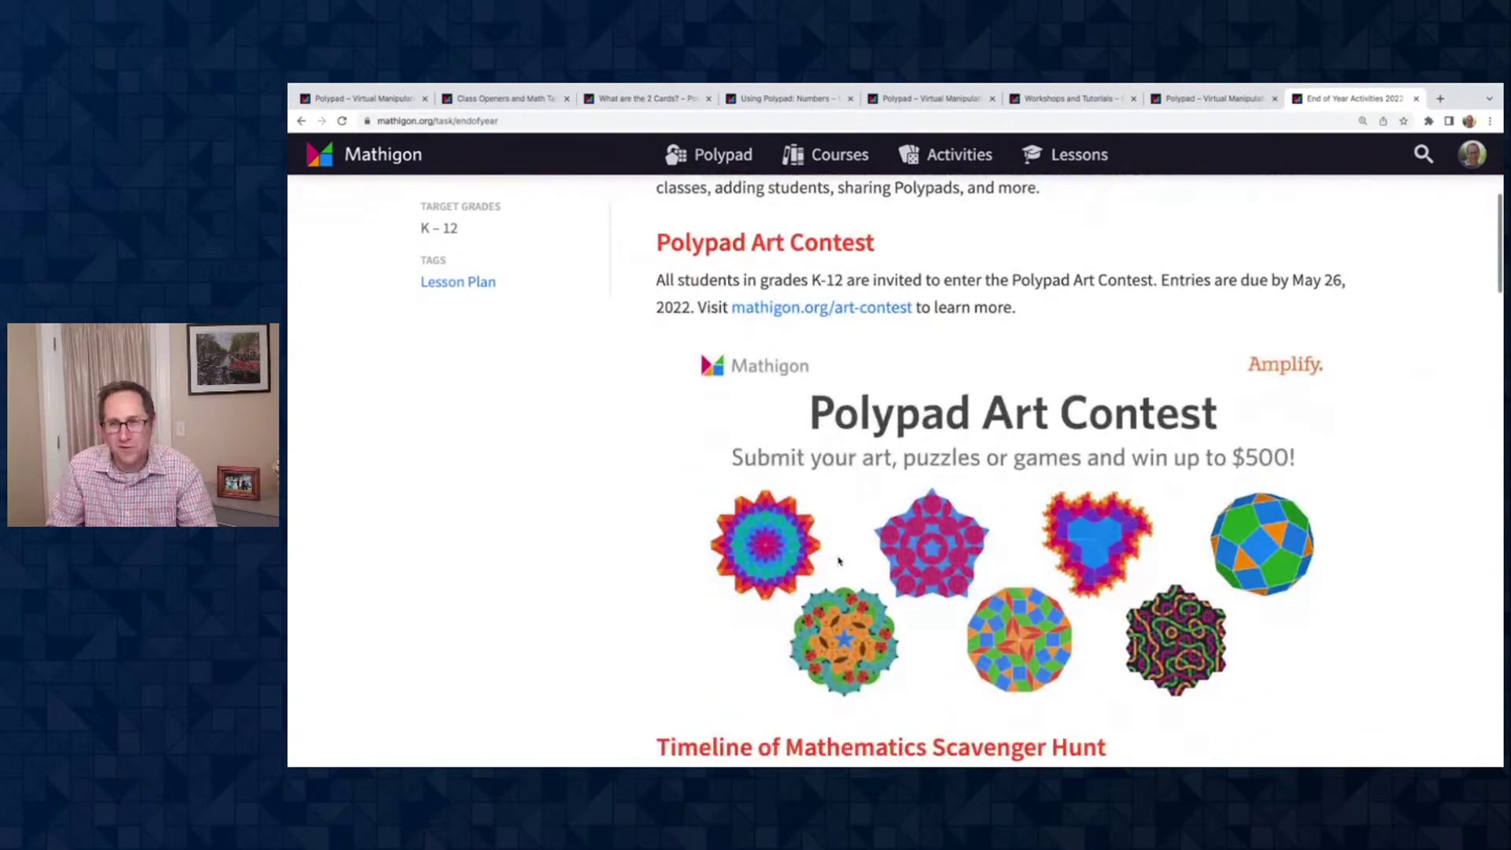
scroll(838, 561, "down", 6)
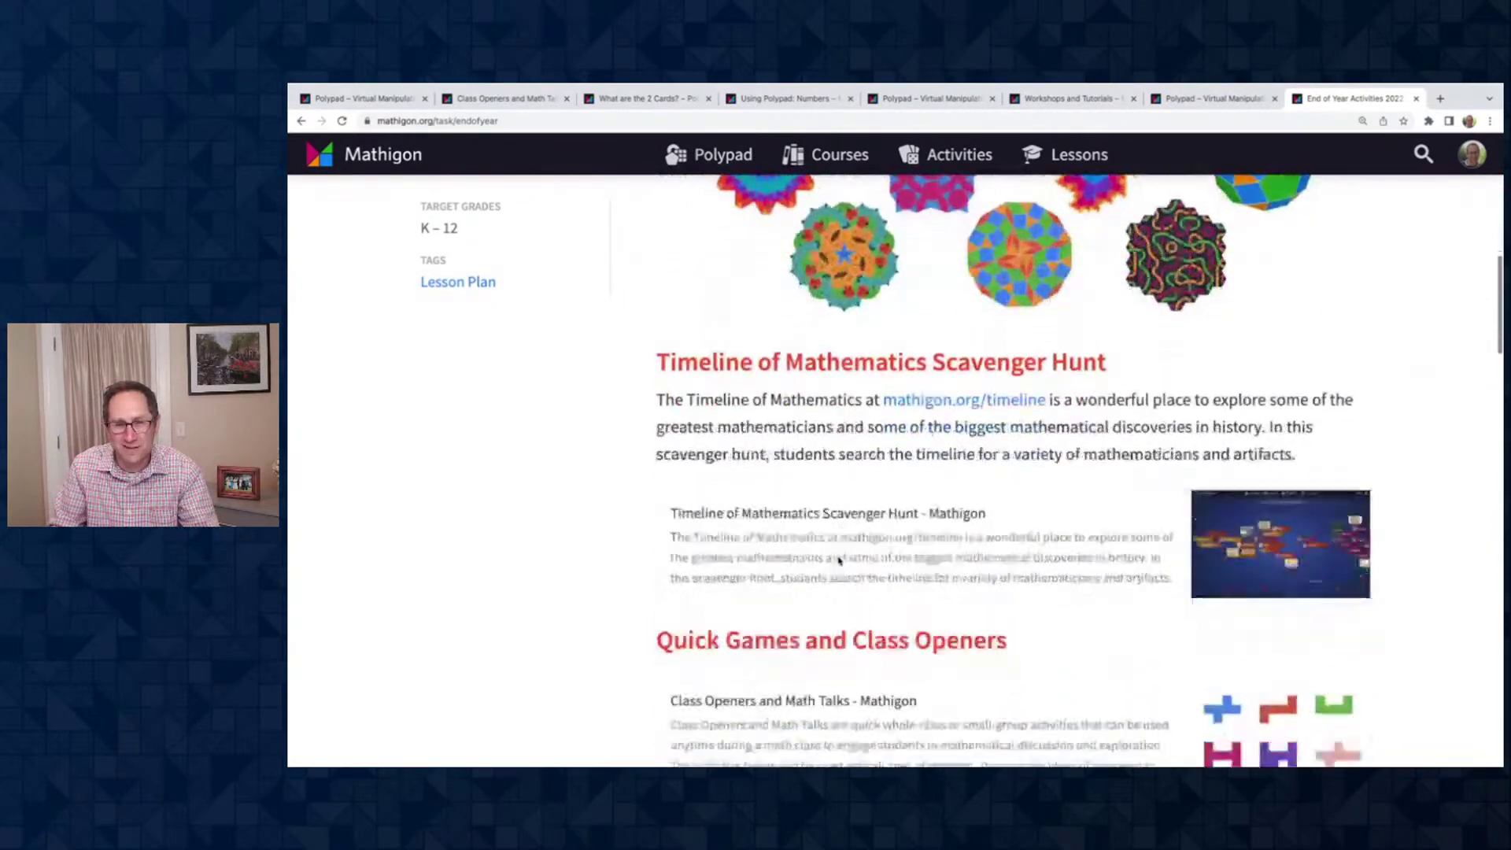
scroll(839, 560, "down", 1)
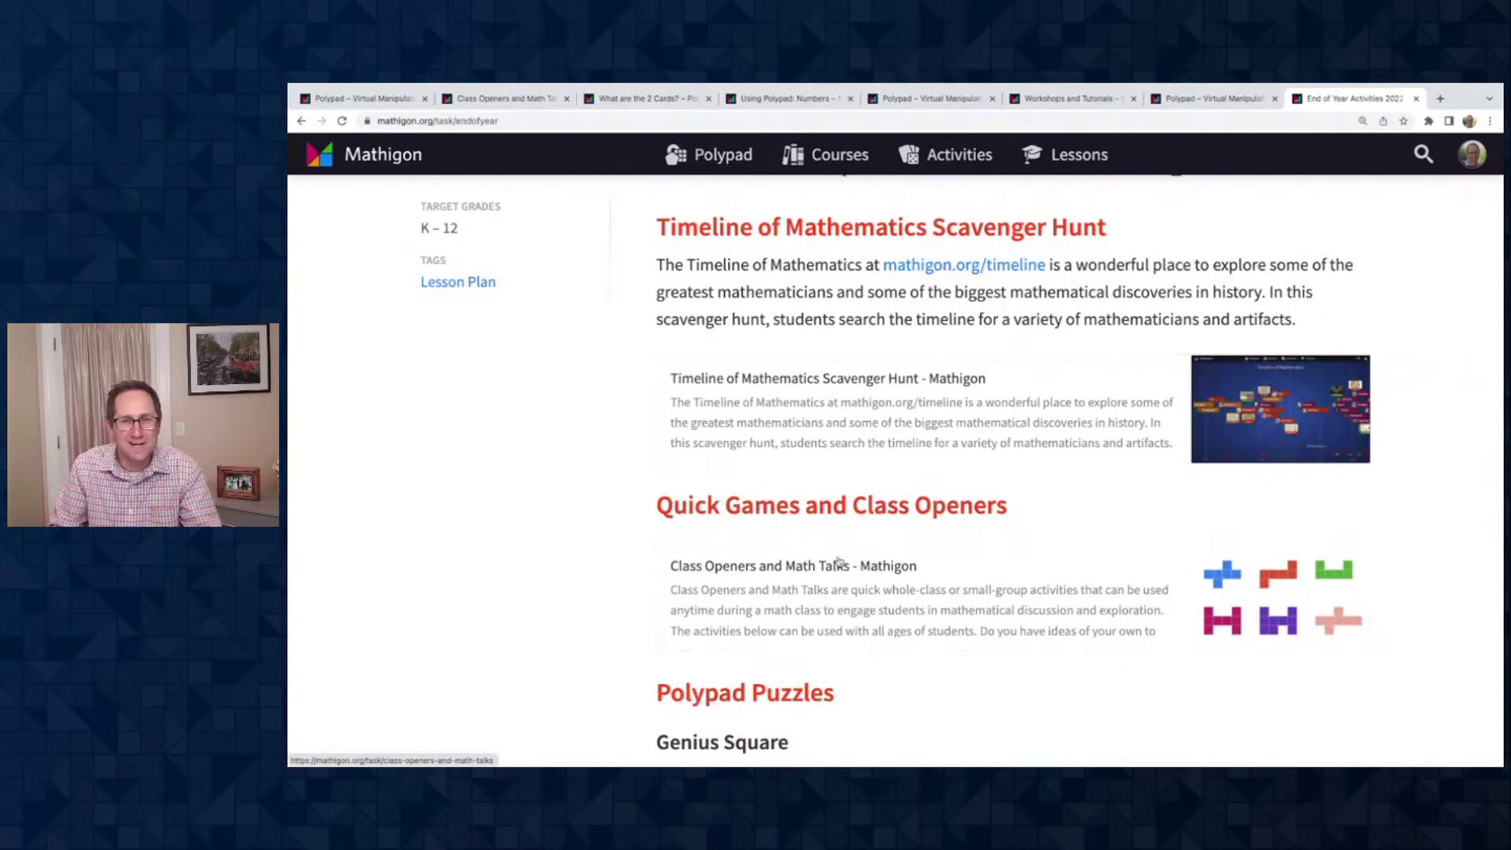
scroll(839, 561, "up", 2)
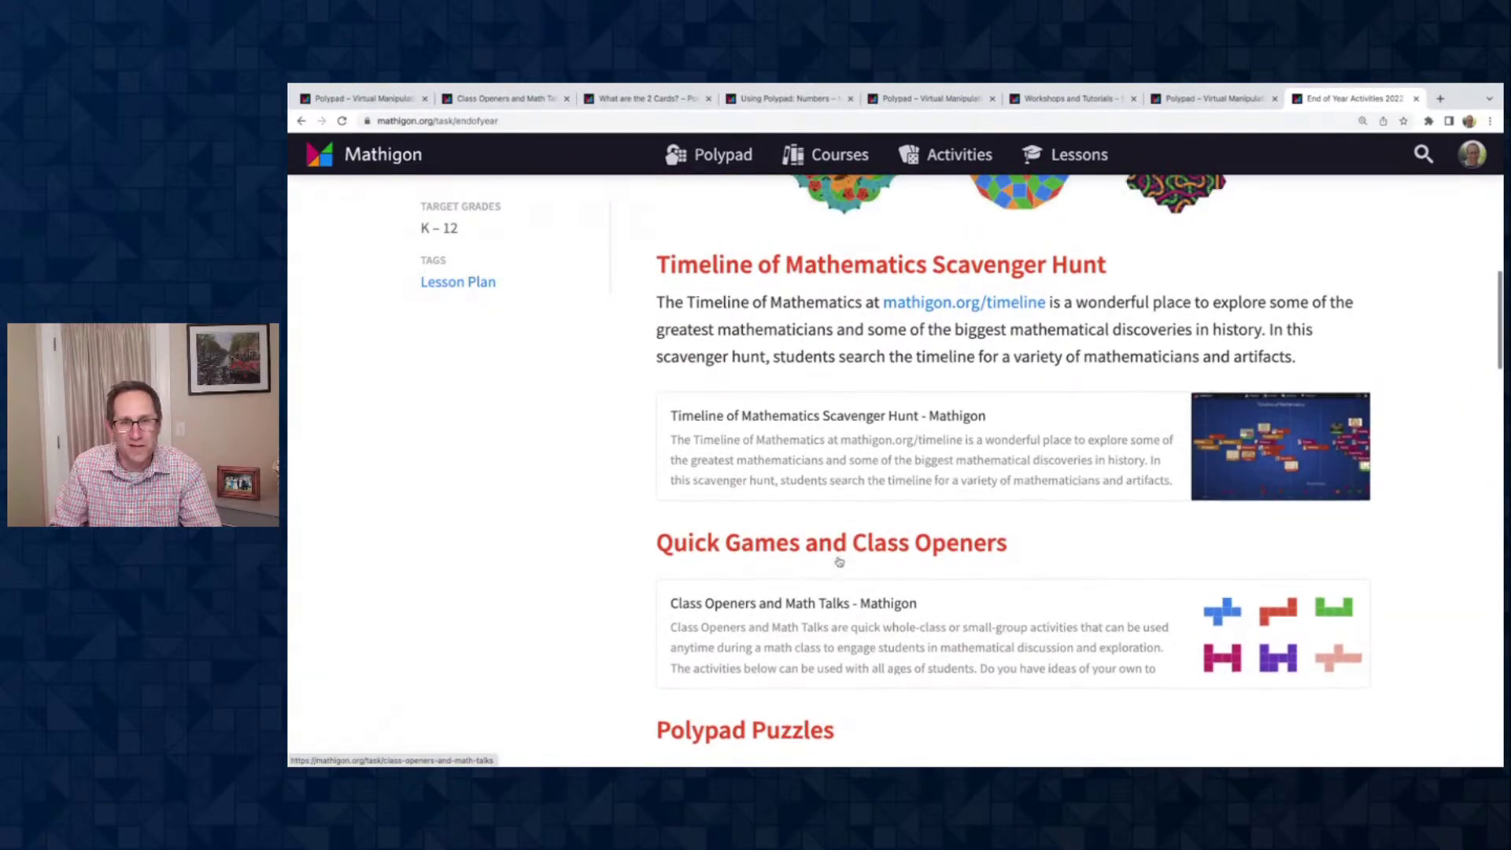
scroll(1028, 325, "down", 8)
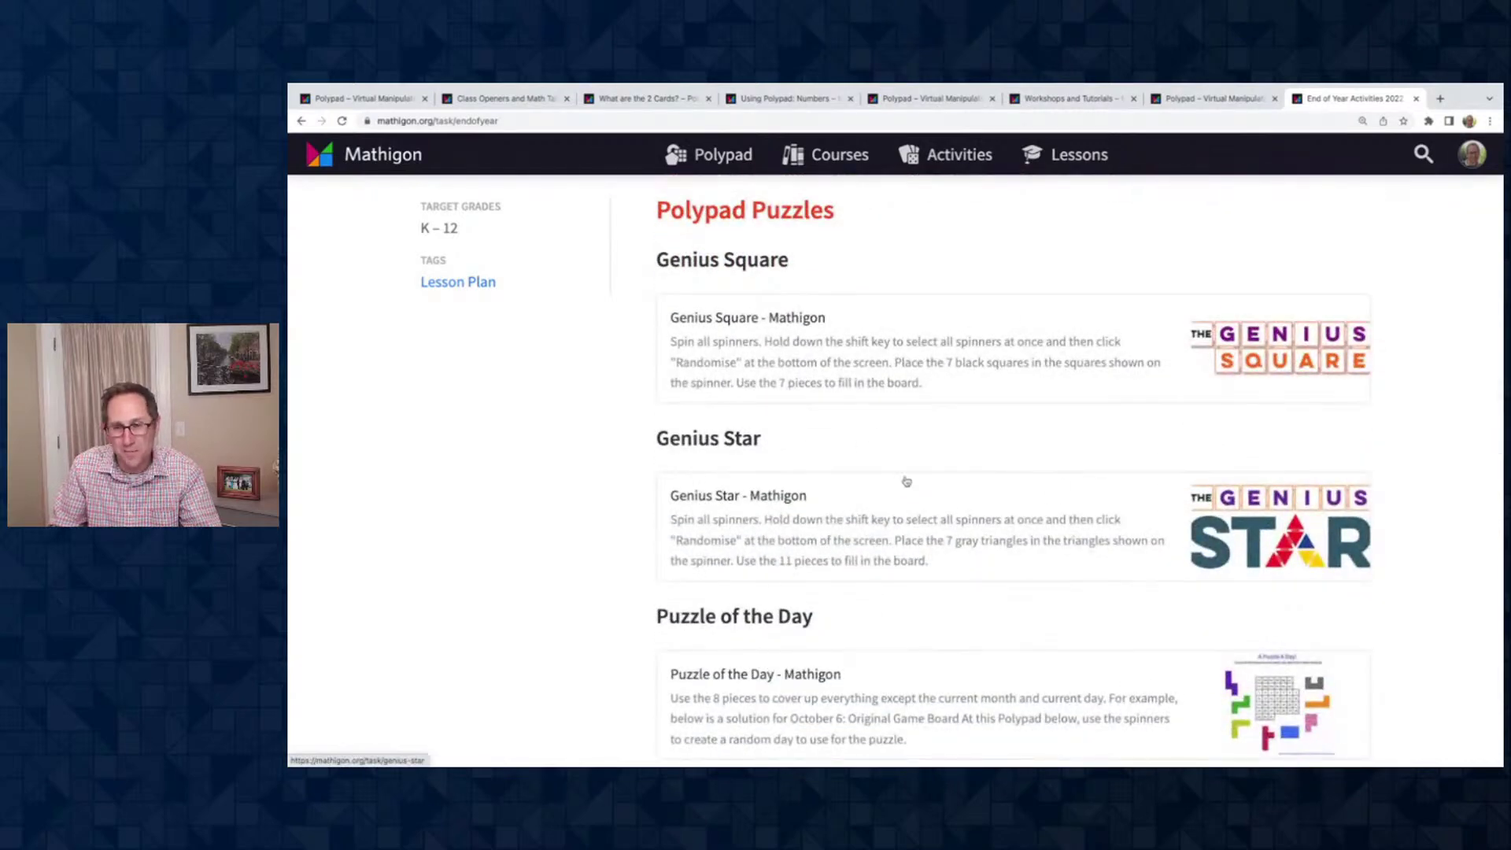
scroll(906, 482, "down", 10)
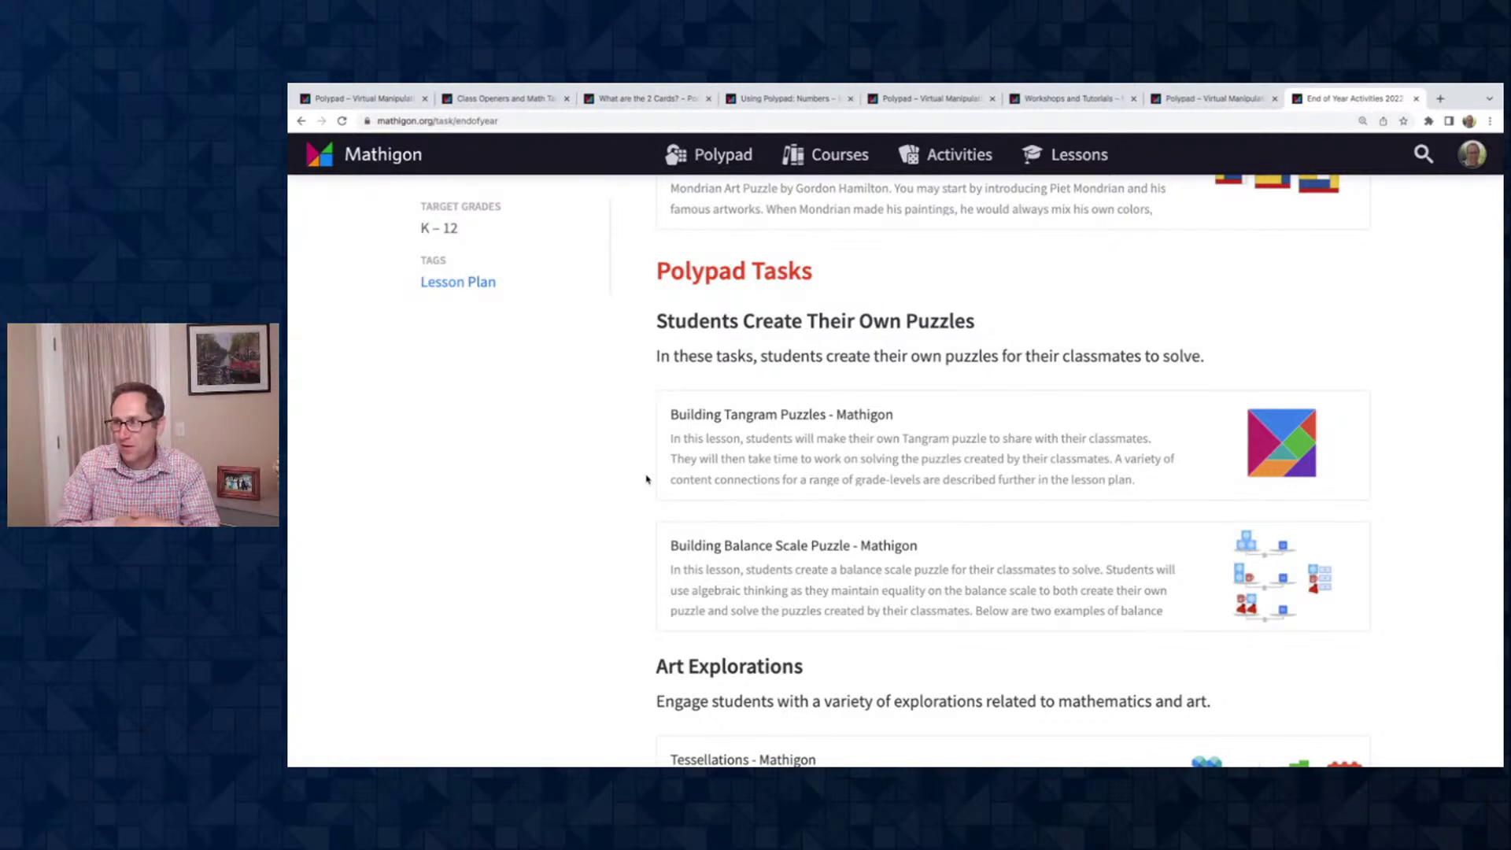
scroll(646, 479, "down", 3)
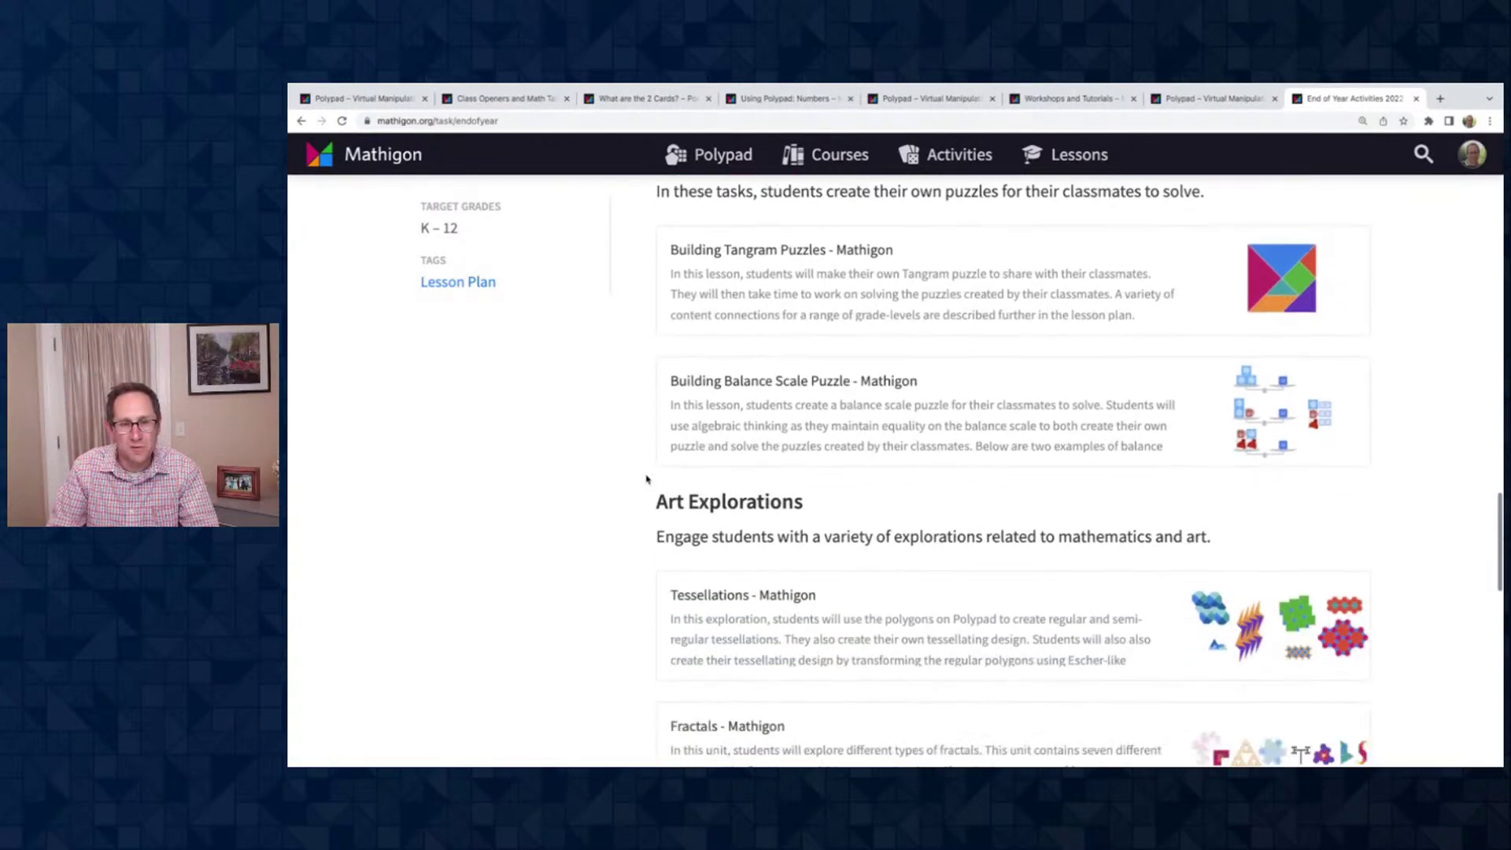
scroll(646, 479, "down", 3)
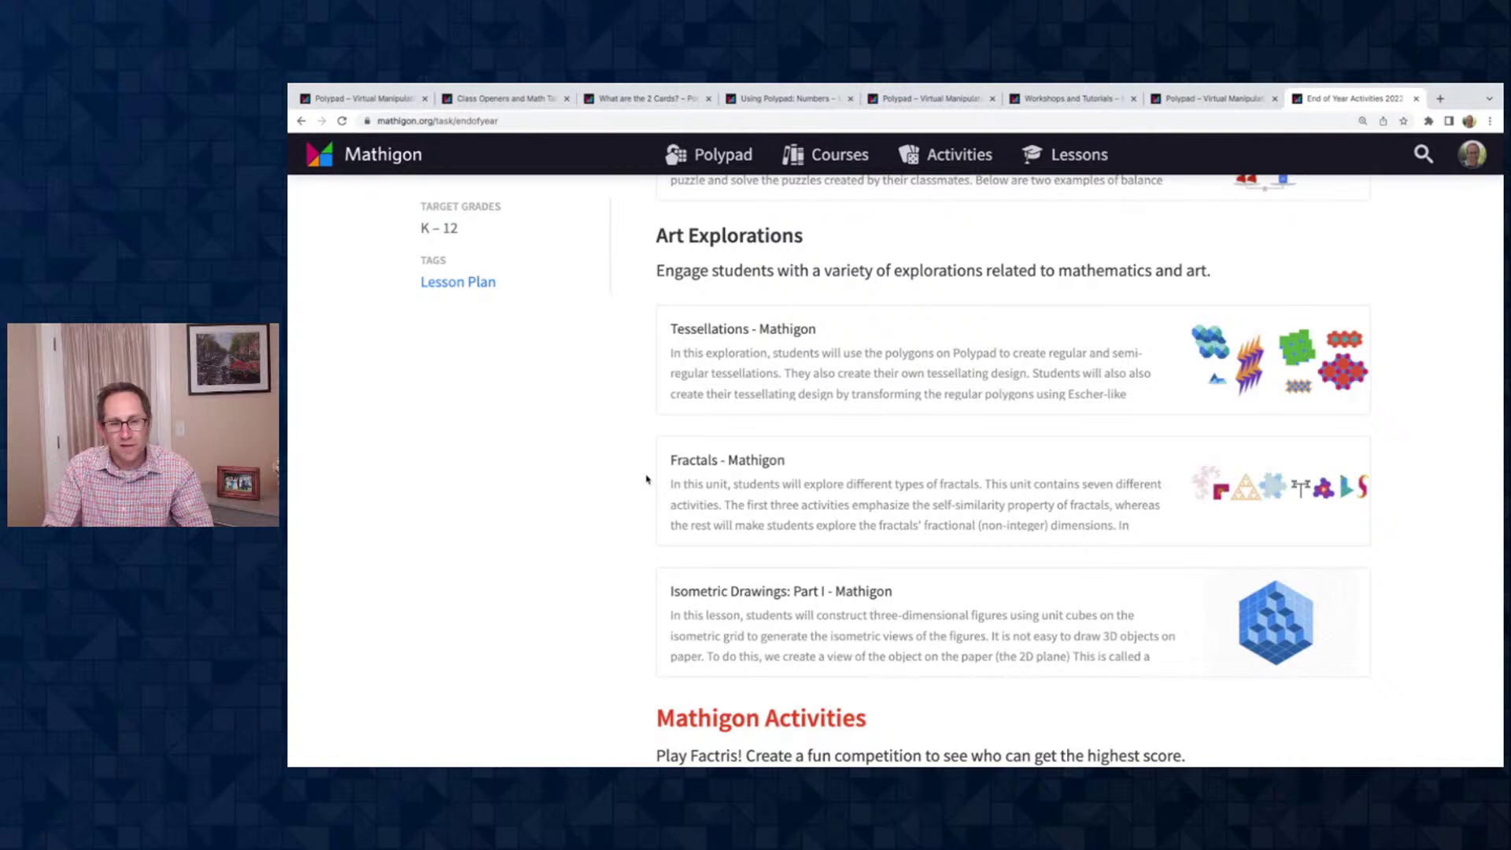
scroll(646, 480, "down", 2)
scroll(646, 479, "down", 4)
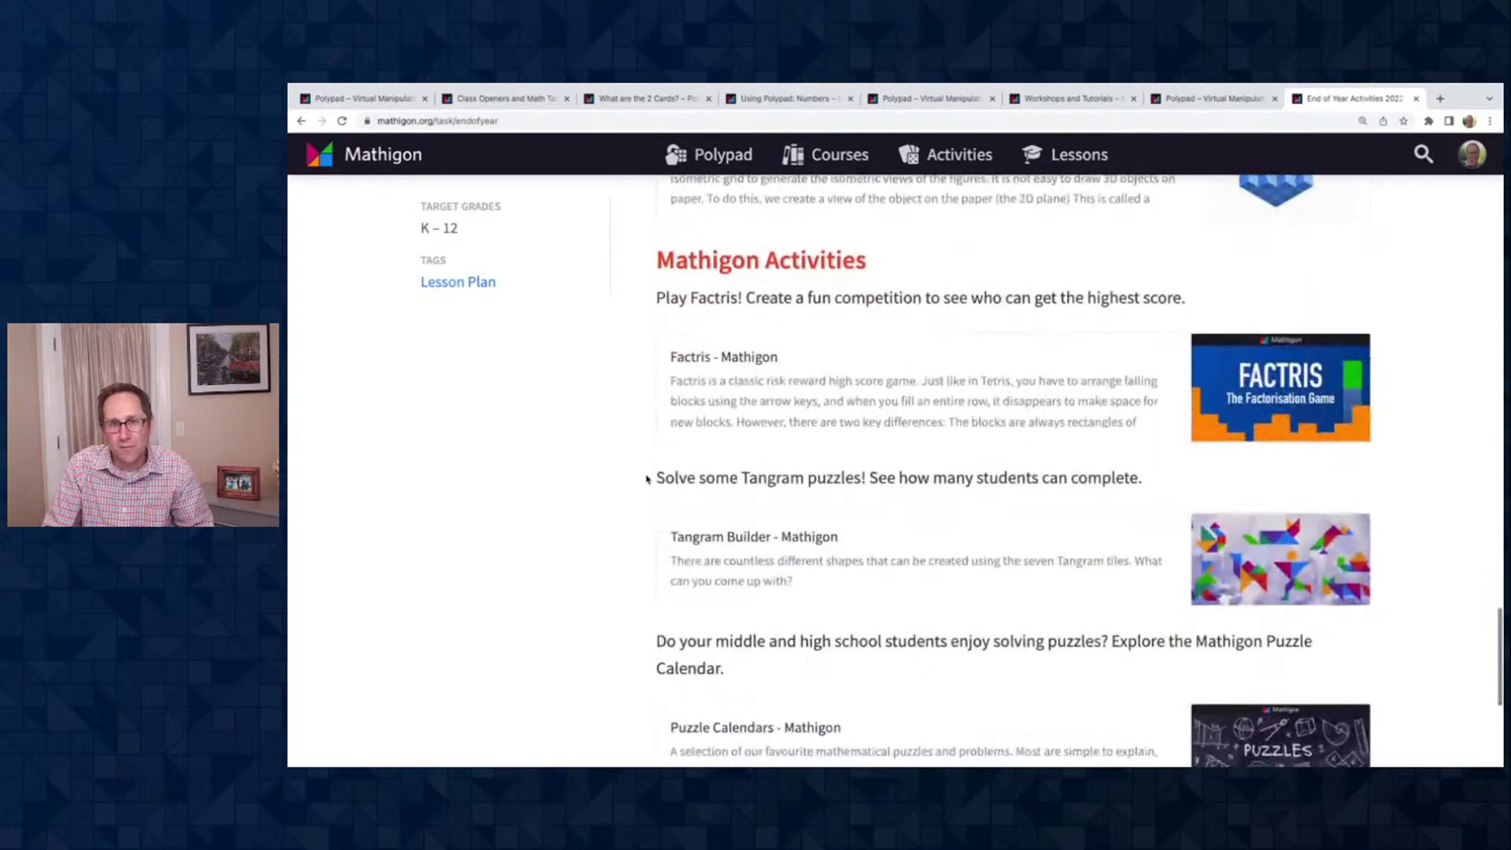
scroll(646, 479, "up", 15)
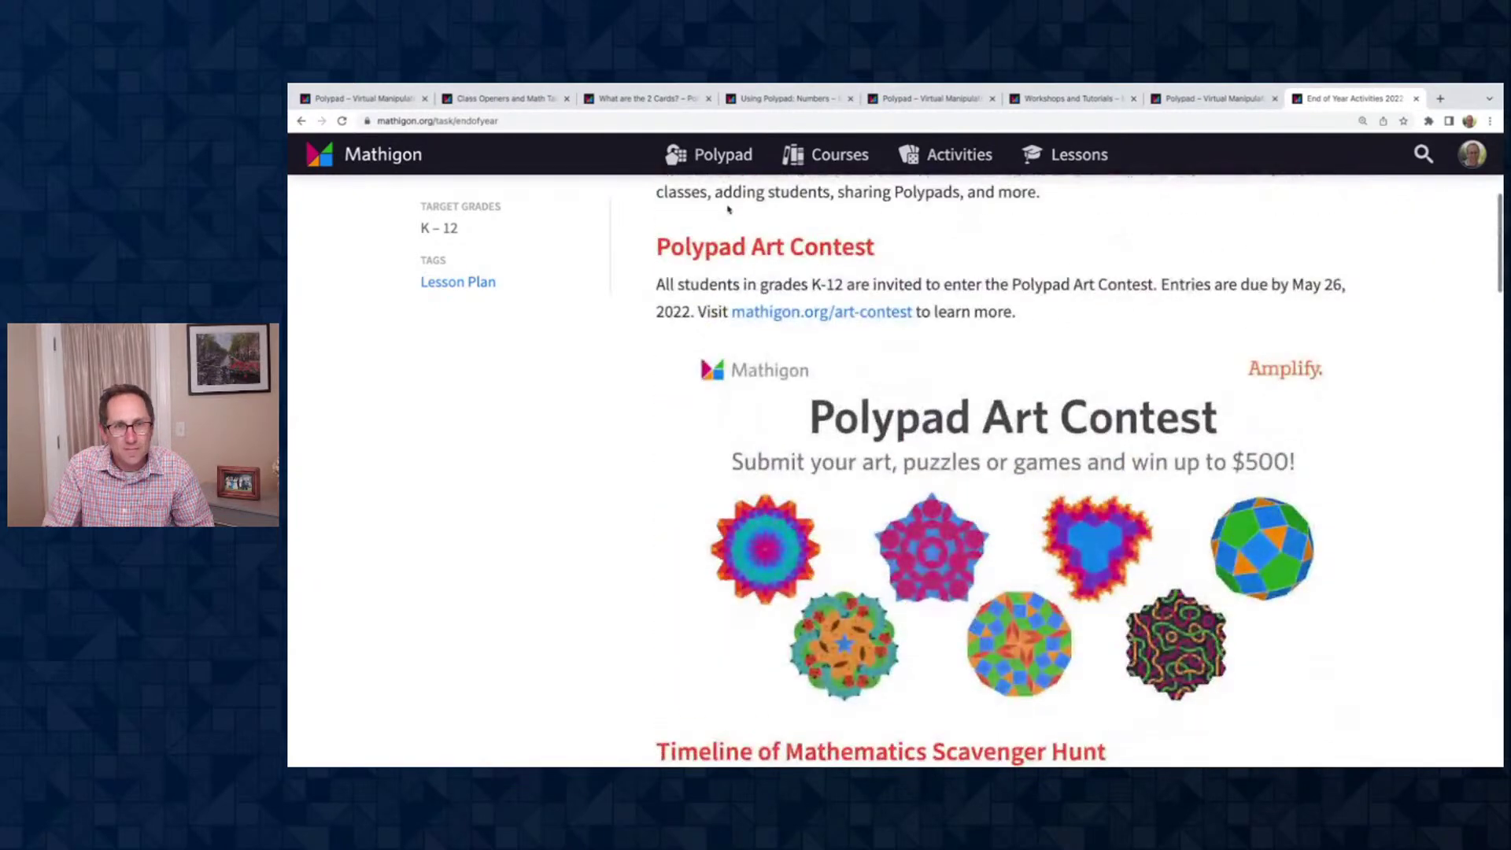
Open a blank Polypad in place of the lesson page, then return to the What are the 2 Cards? Polypad and close its help window
left_click(710, 154)
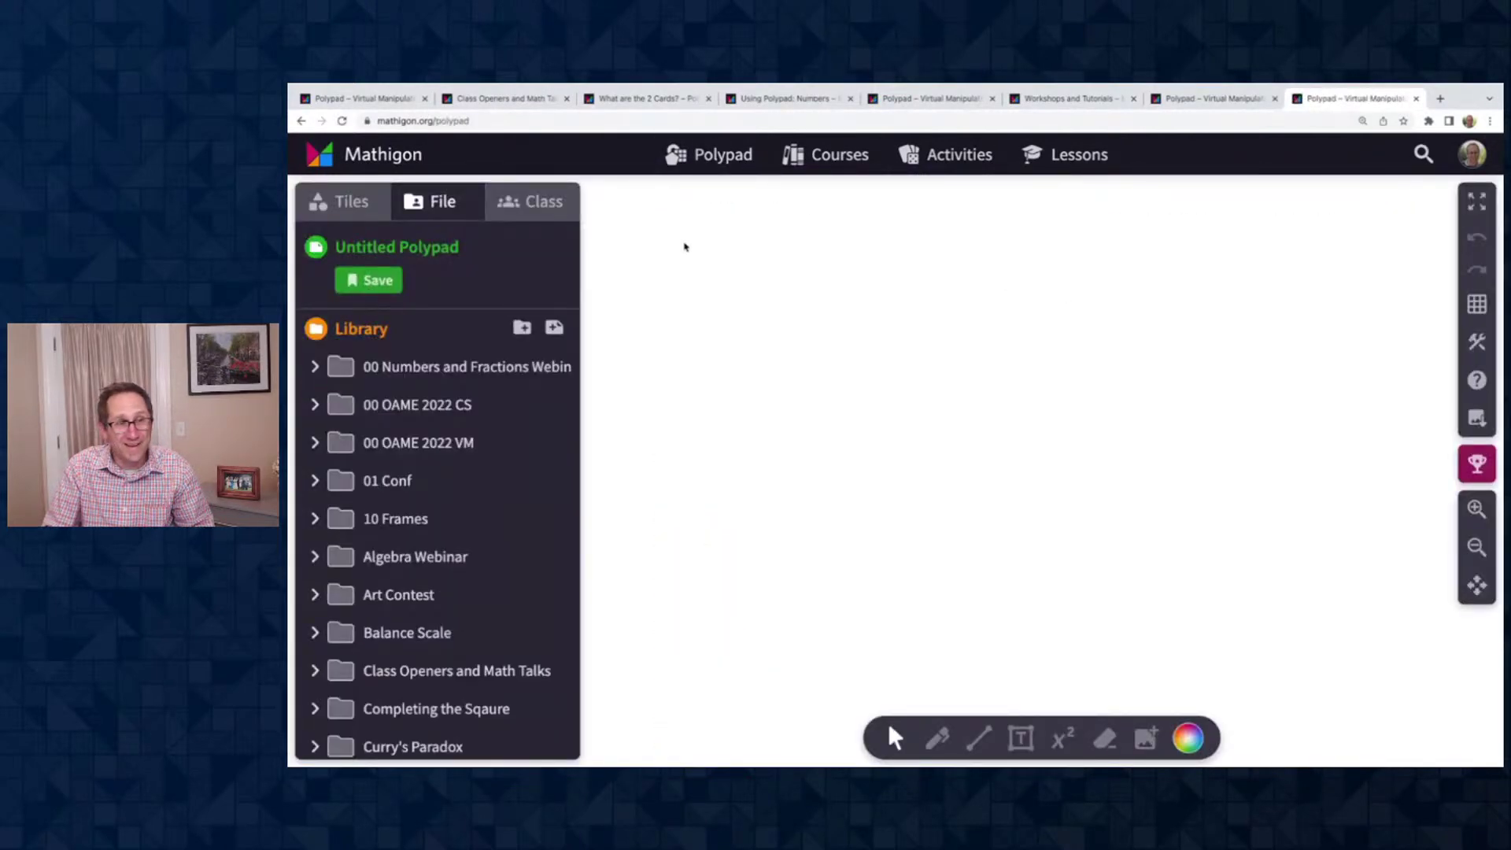
left_click(508, 100)
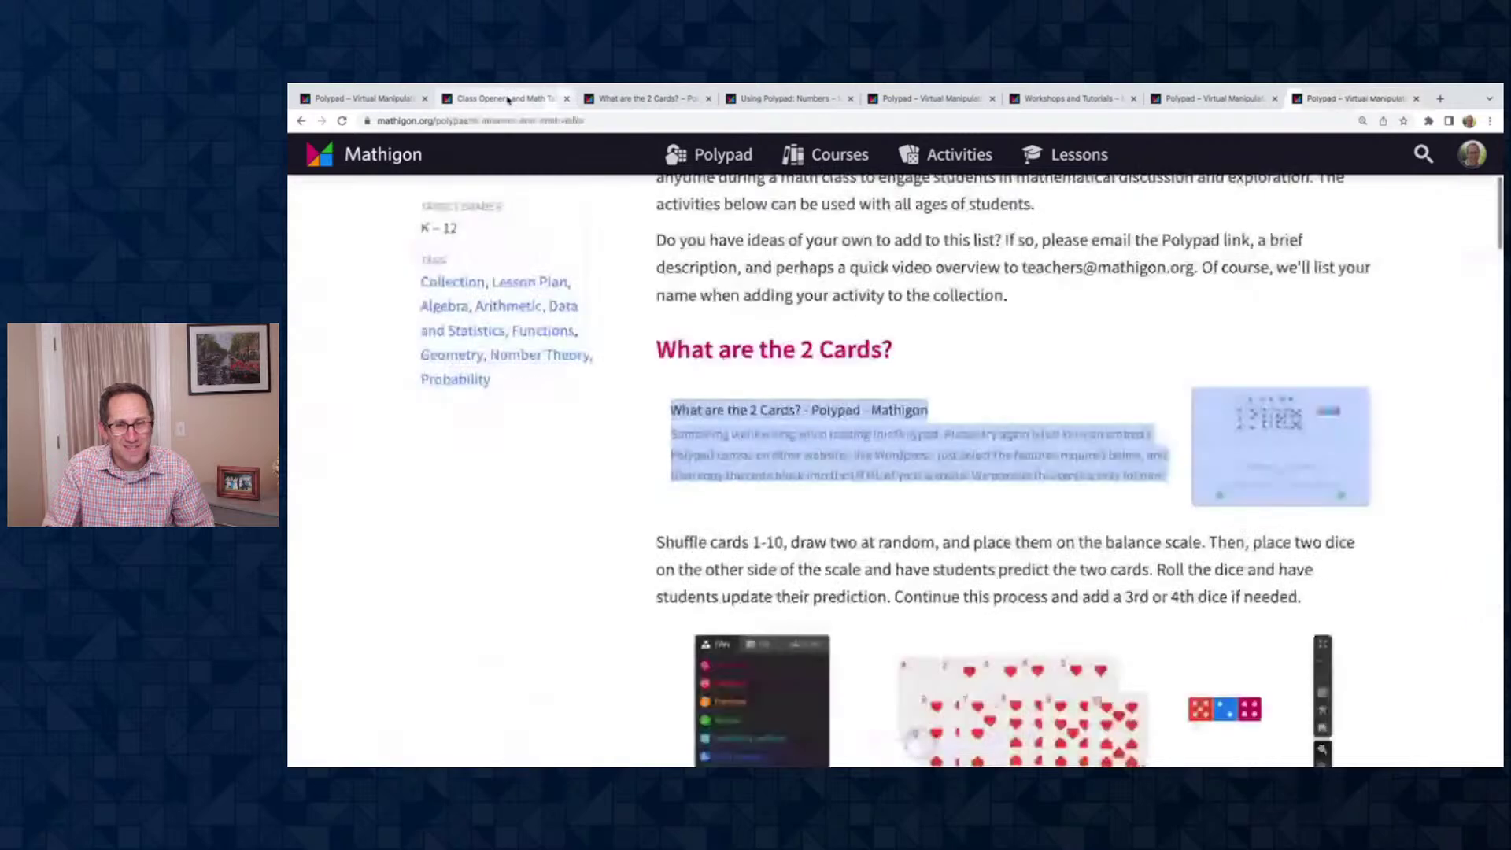
left_click(612, 98)
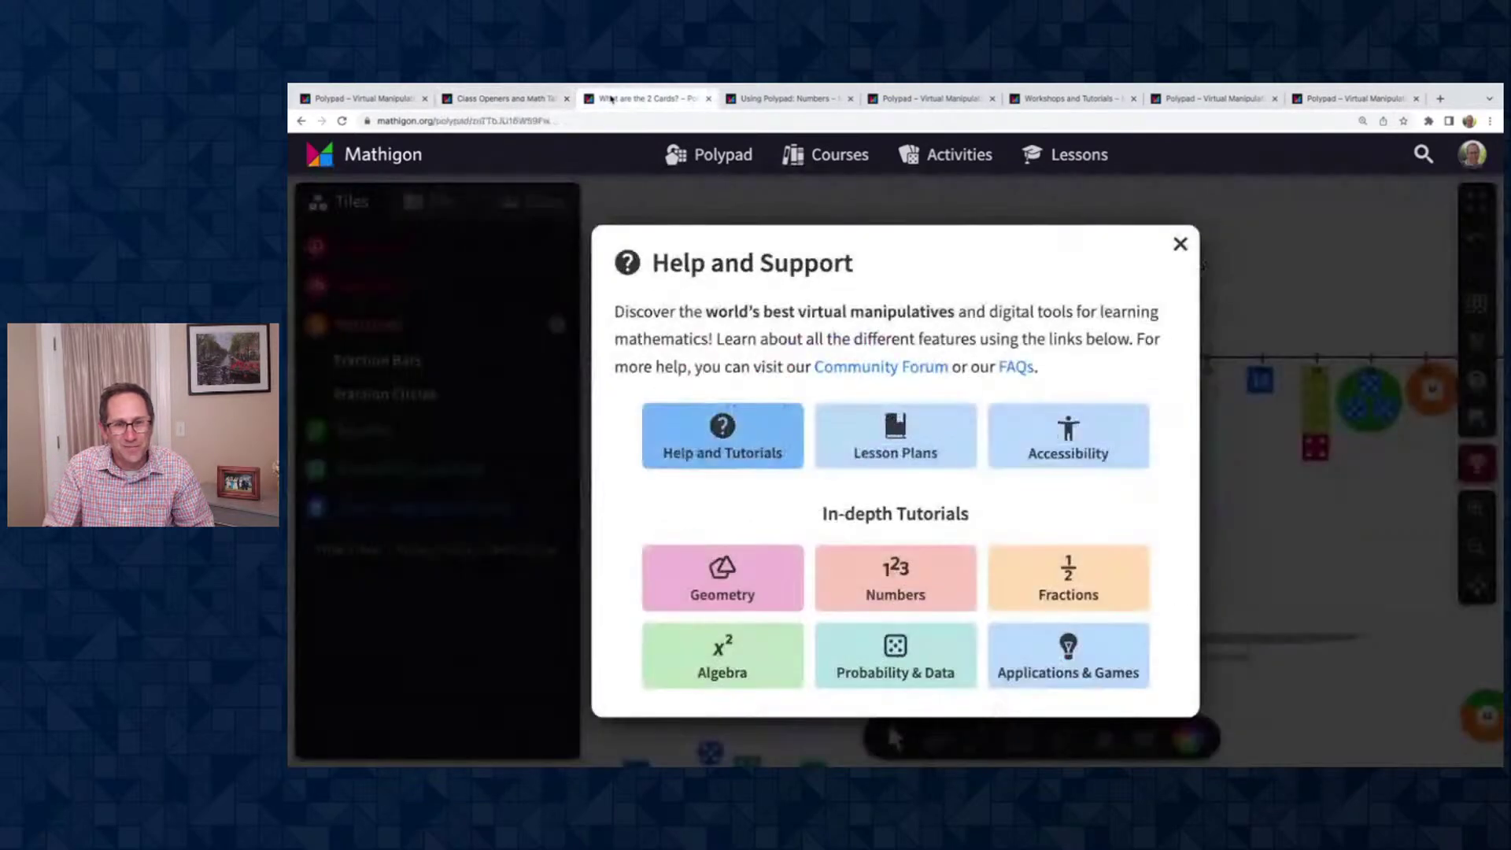
left_click(1179, 244)
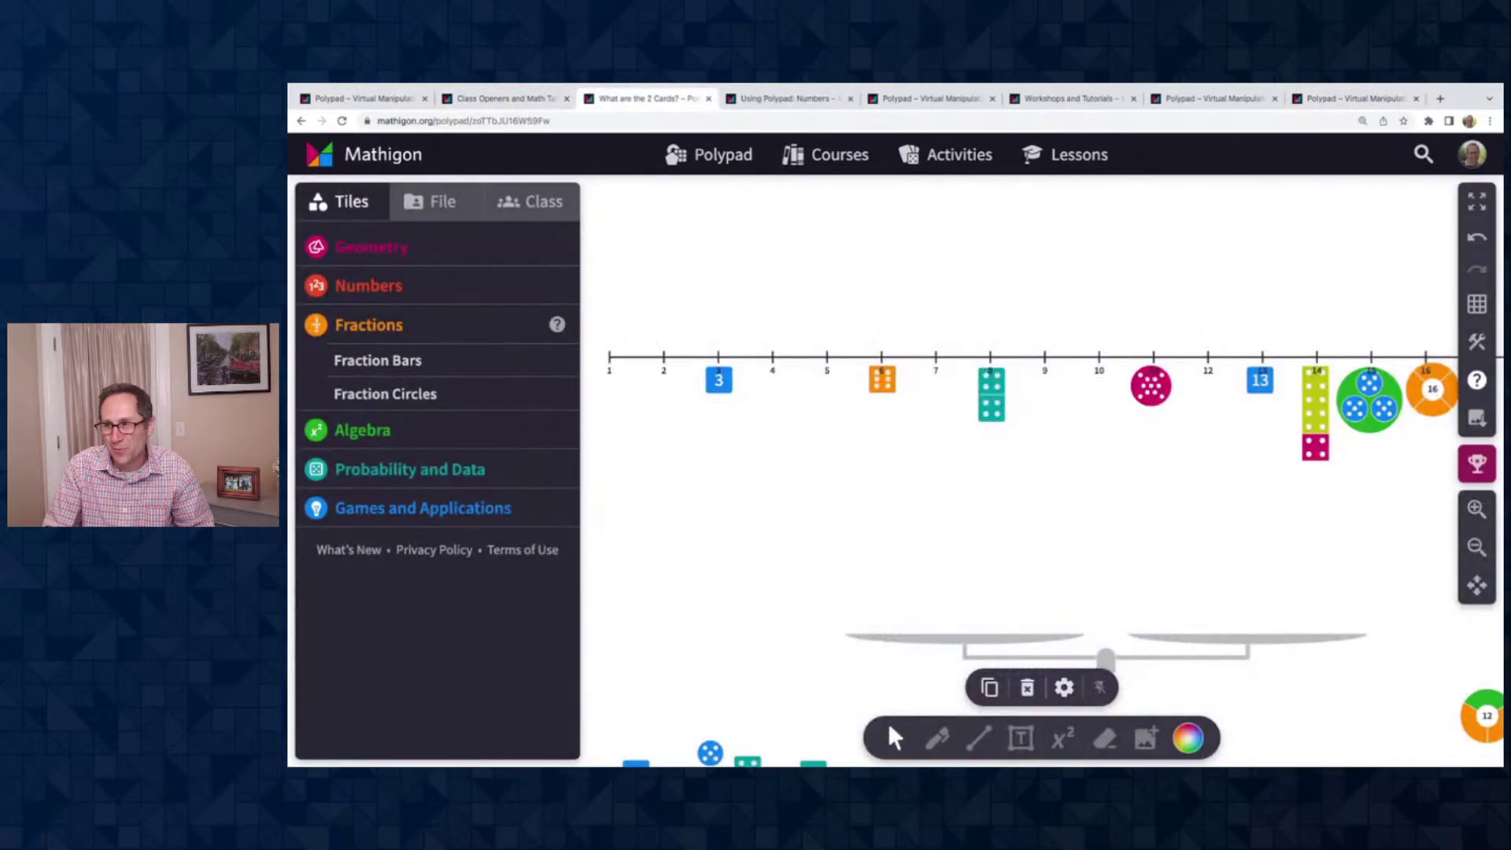